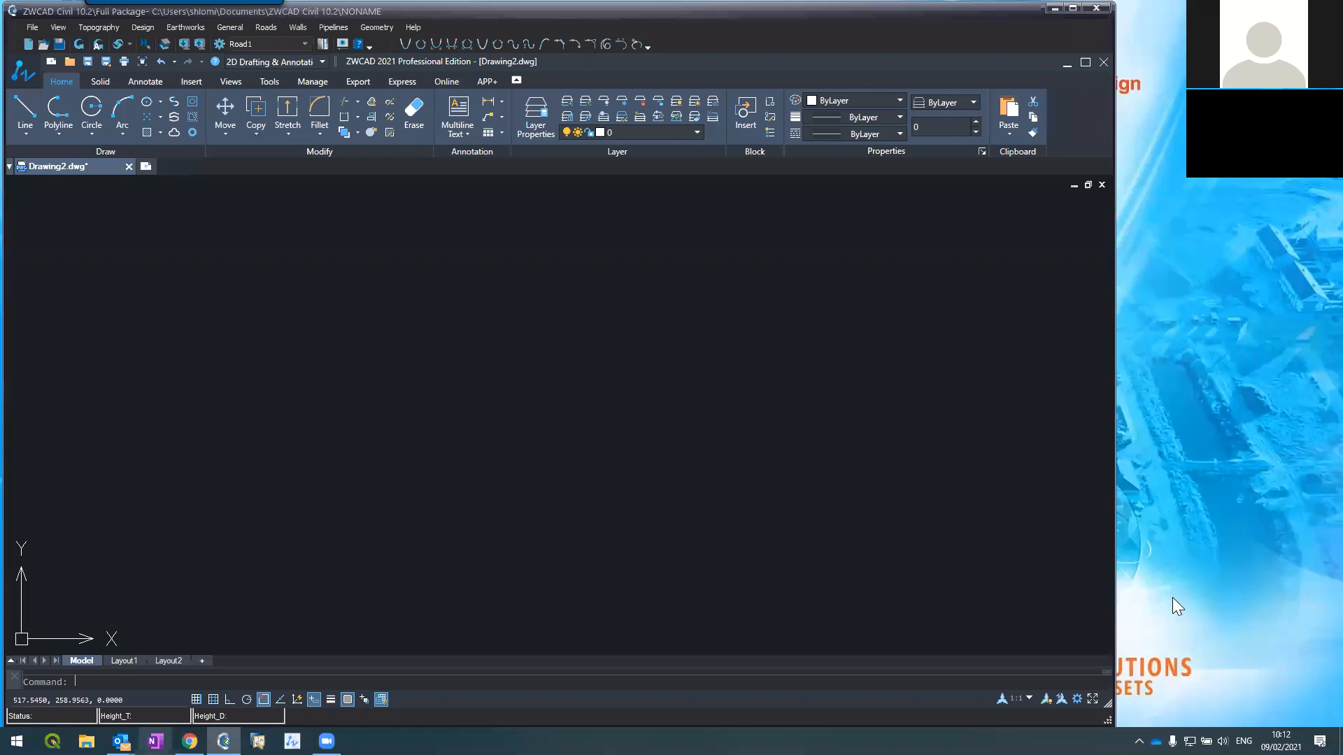
Step: Open the P2-Blank.prj project without saving the NONAME project or Drawing2
left_click(33, 27)
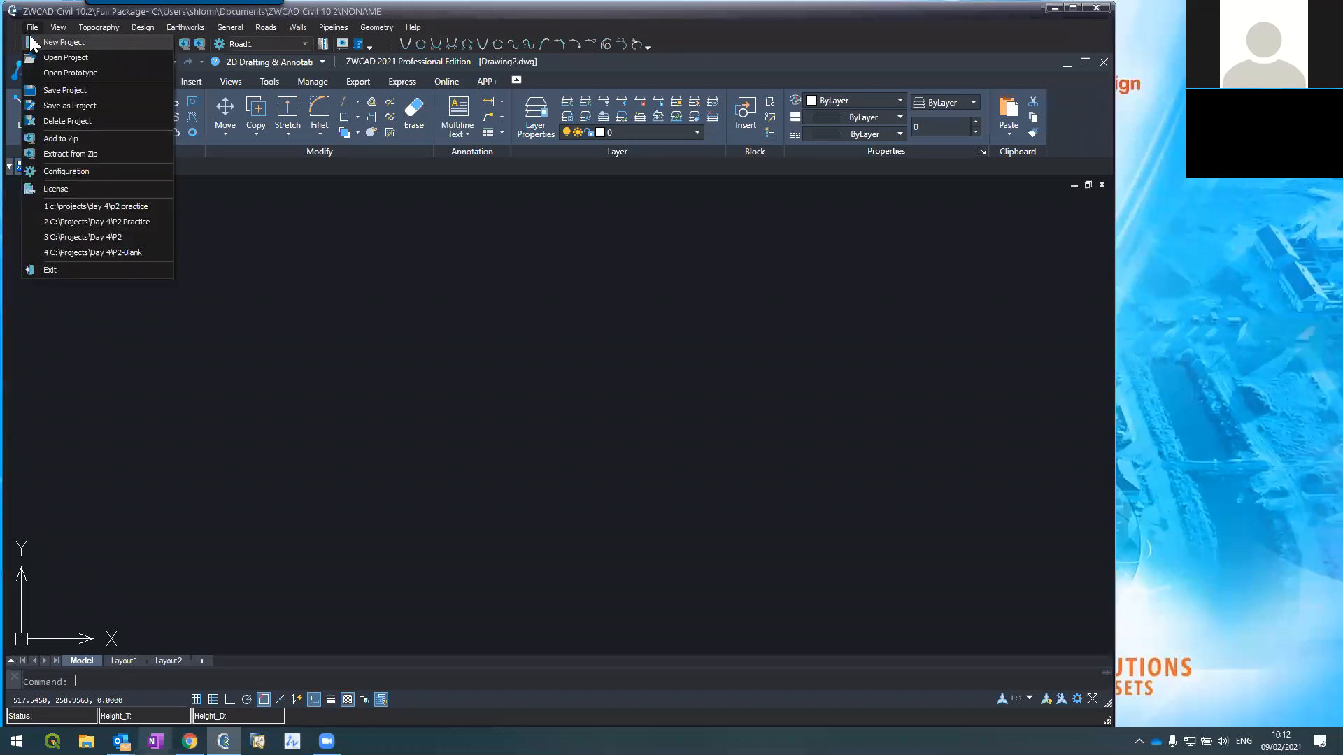
left_click(75, 56)
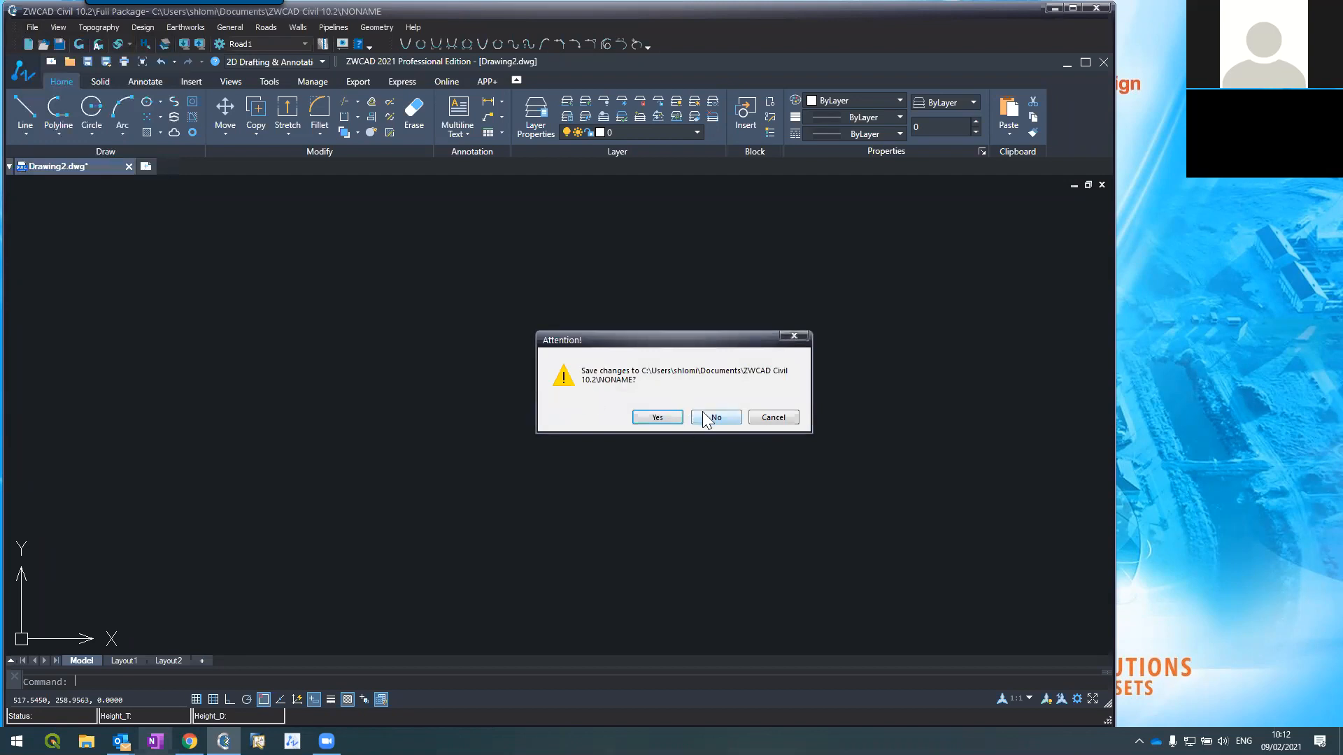
left_click(706, 417)
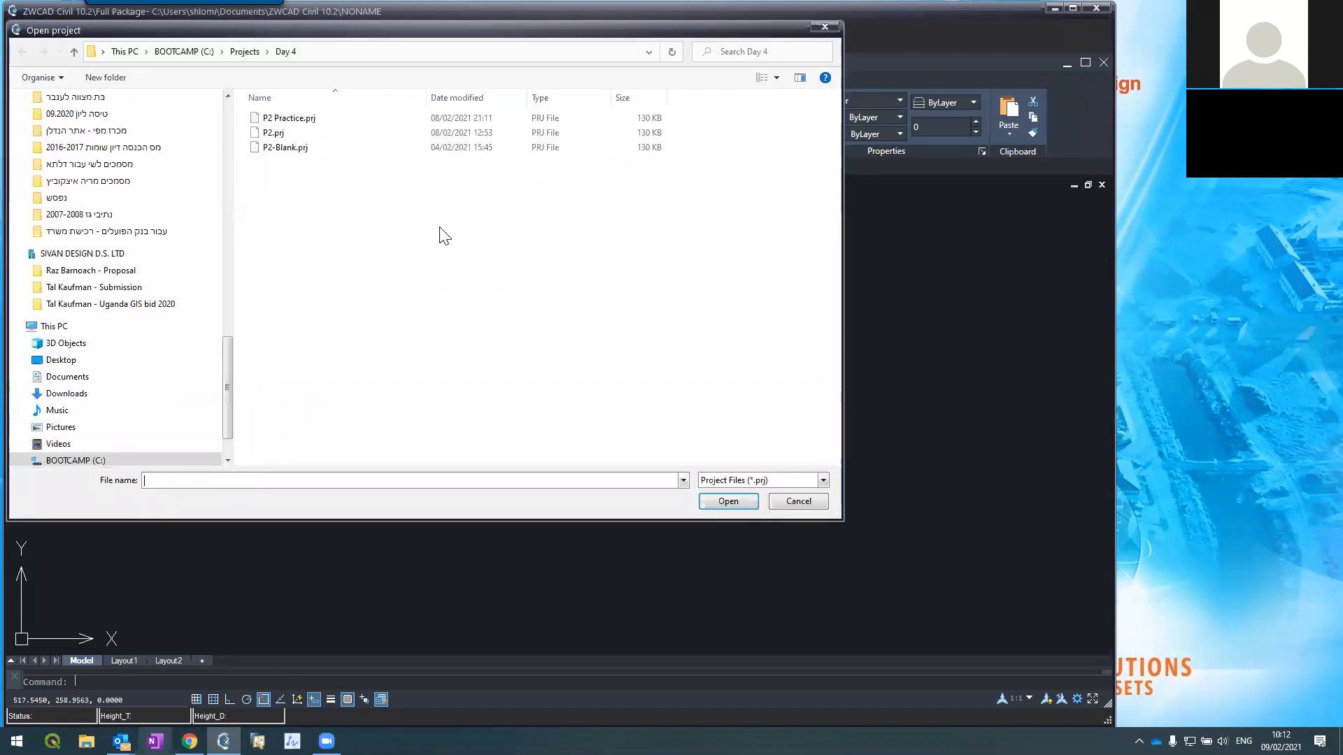
double_click(287, 147)
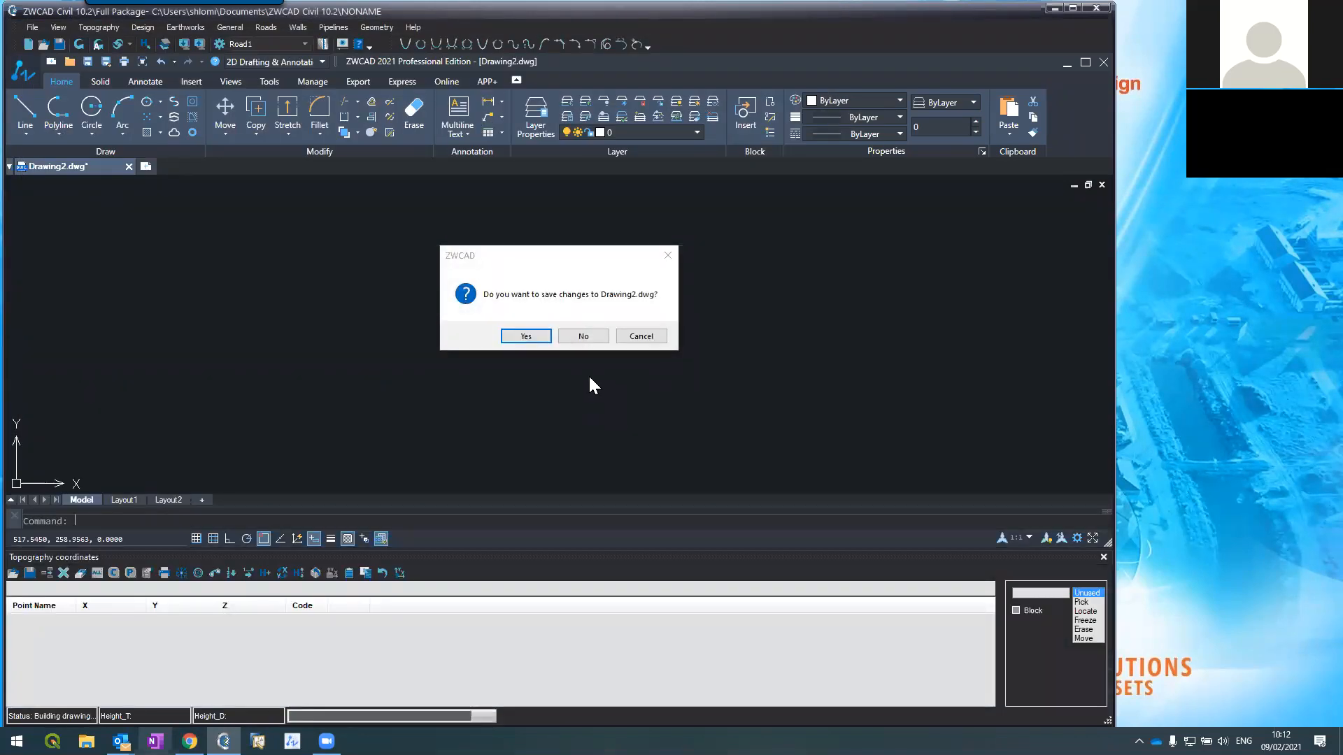
left_click(570, 340)
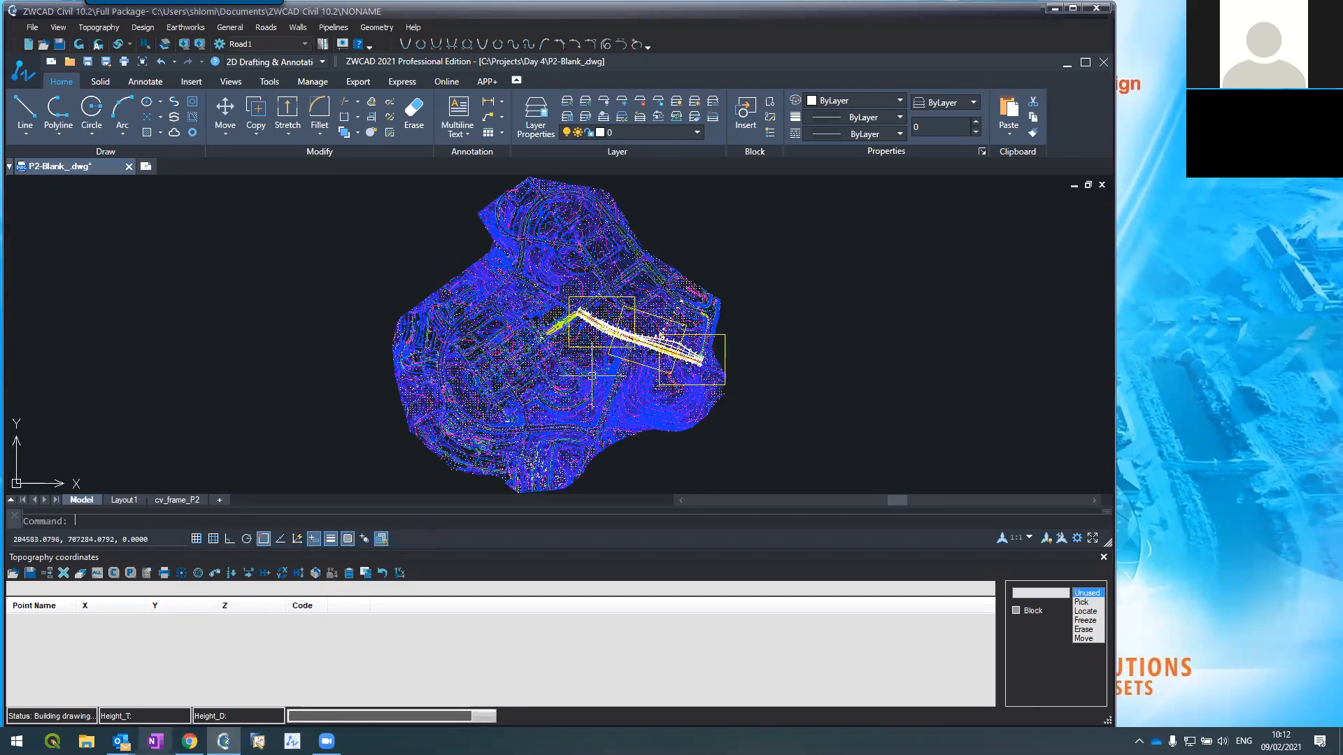
Step: Zoom the contoured plan to the northwest end of the road alignment
scroll(584, 349, "up", 12)
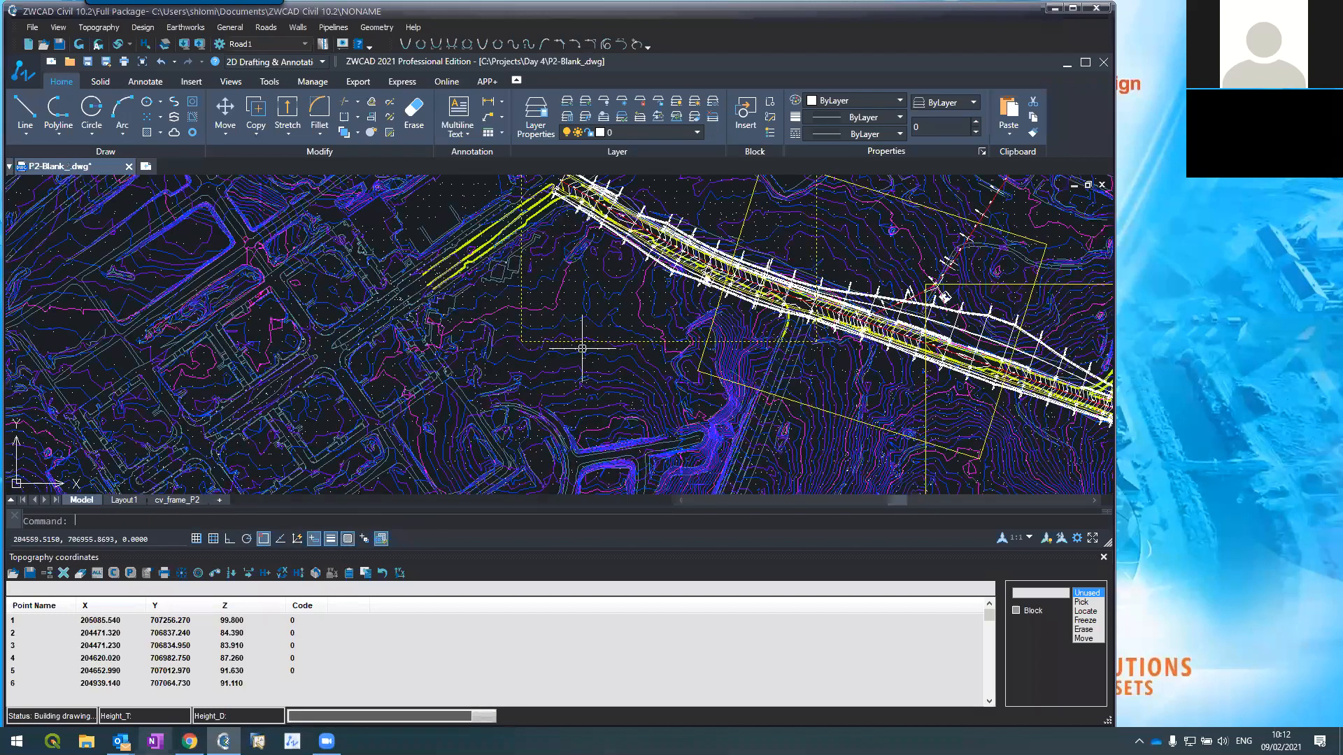
scroll(605, 402, "down", 3)
scroll(605, 402, "down", 4)
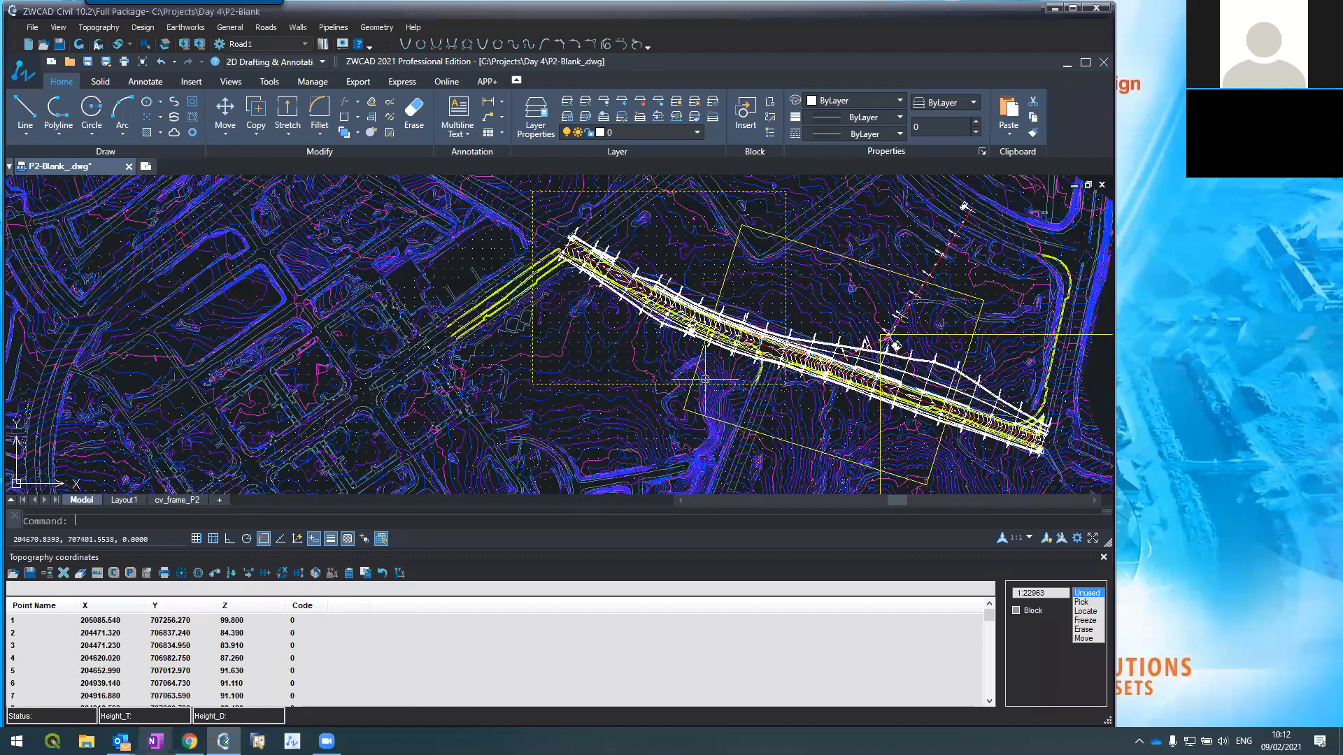
scroll(672, 292, "down", 2)
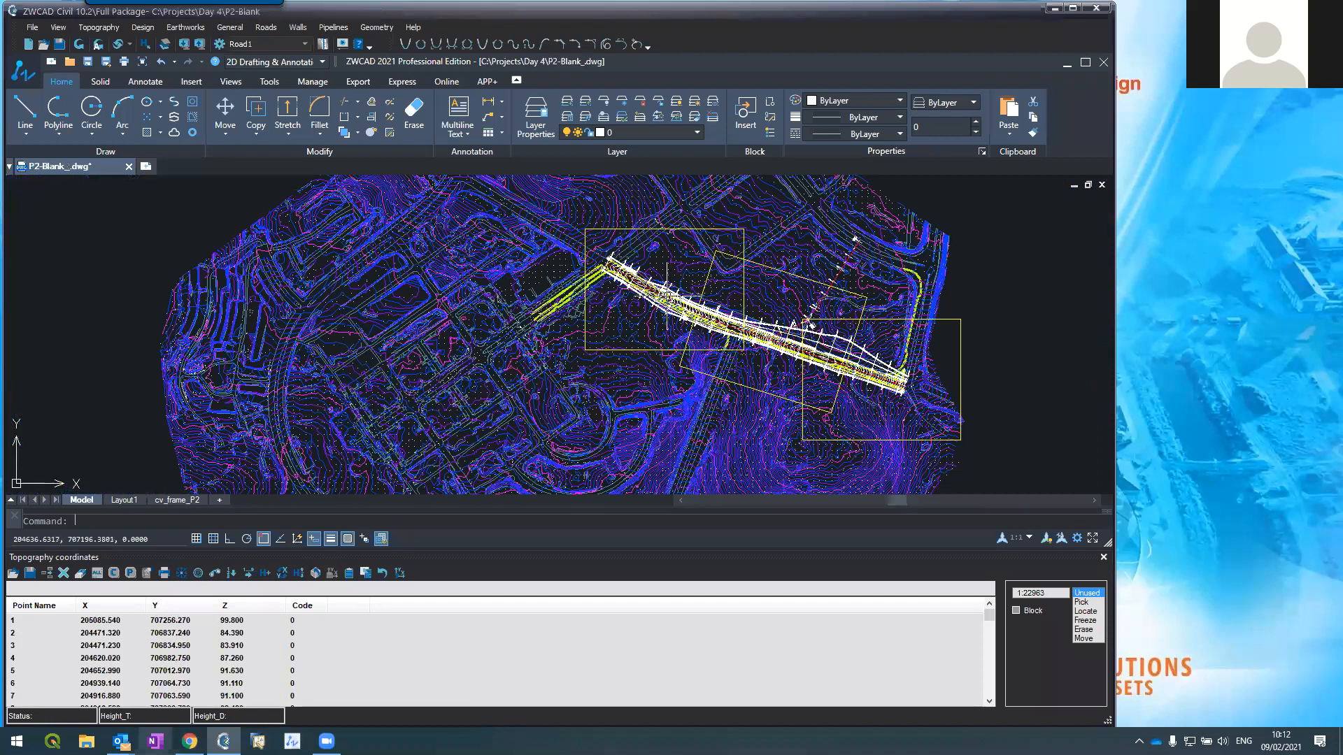
scroll(612, 267, "up", 5)
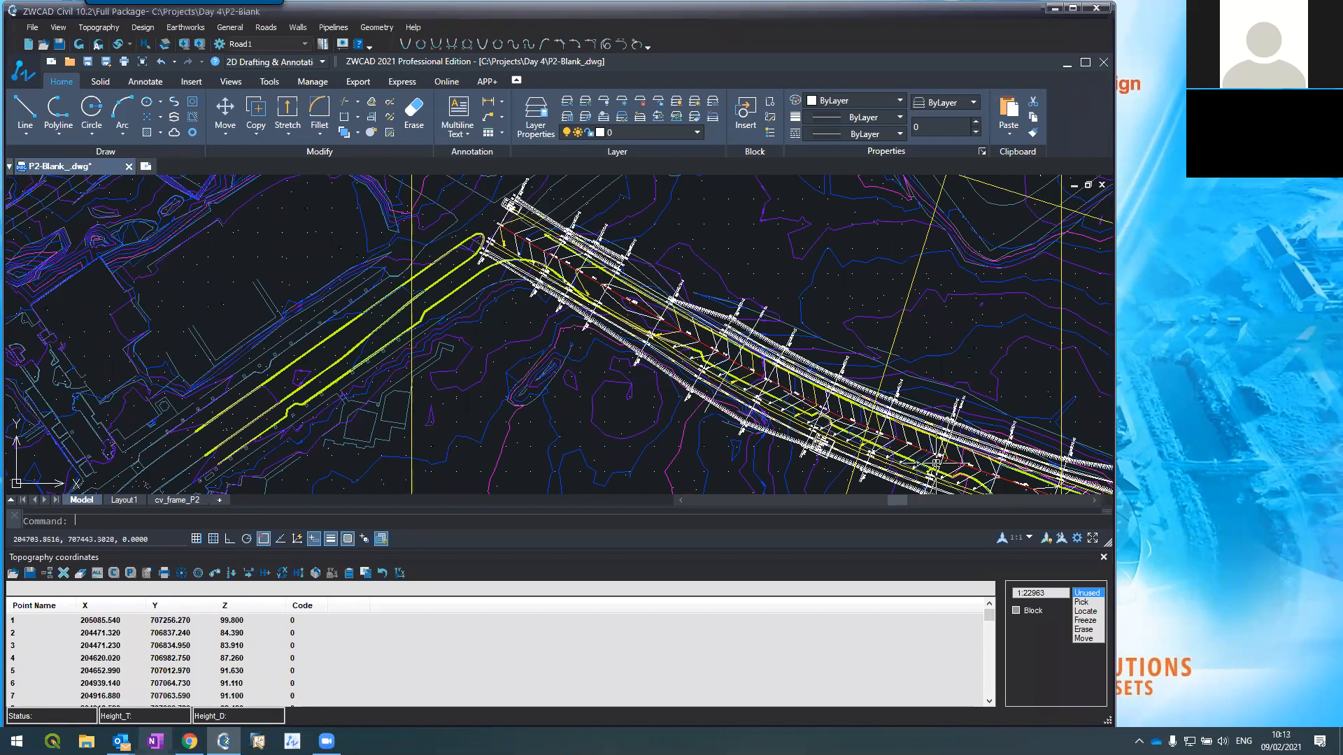
scroll(637, 253, "up", 2)
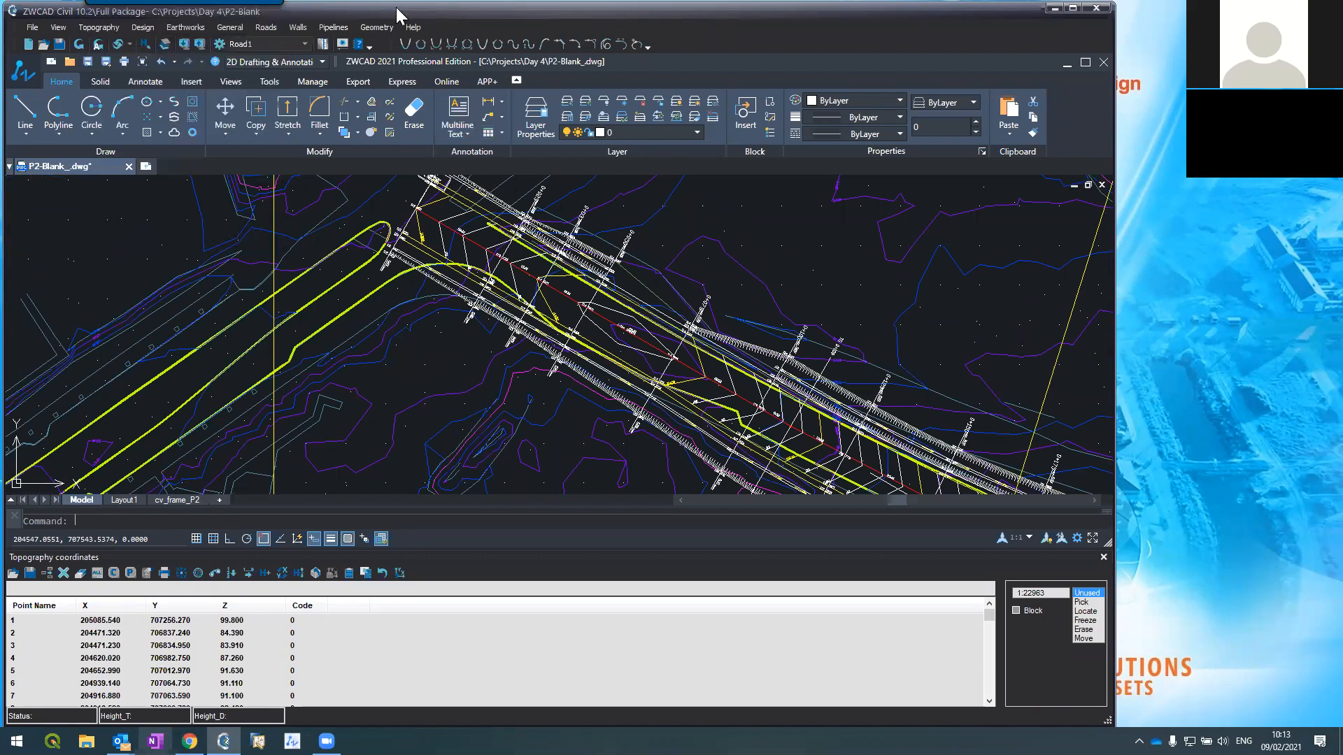
left_click(266, 27)
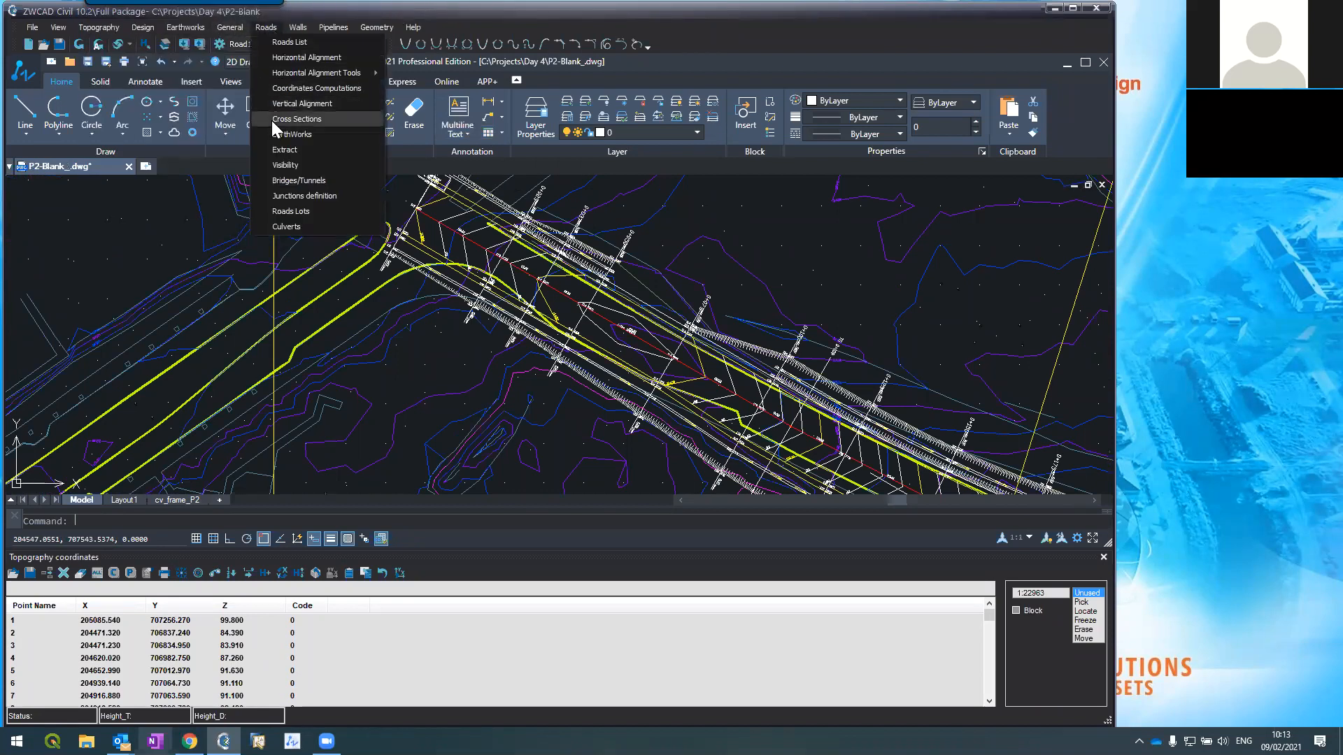
left_click(272, 121)
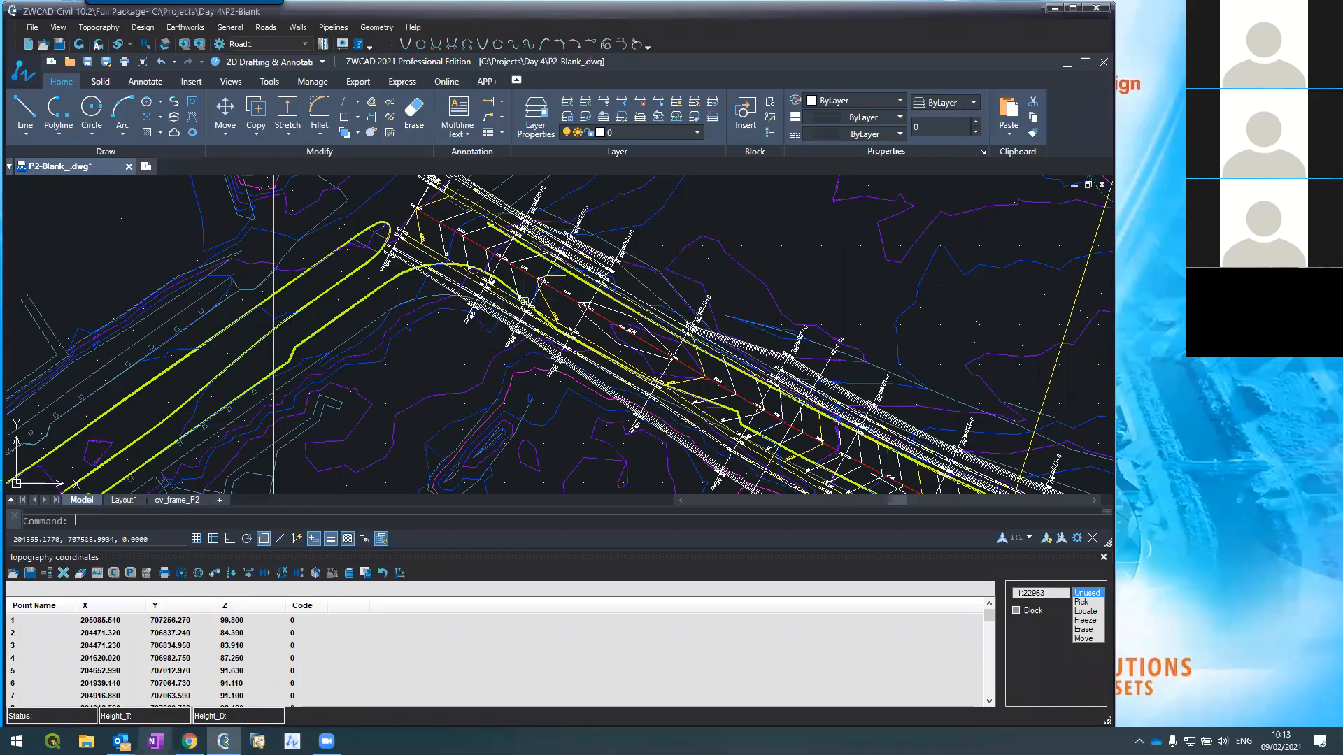
left_click(270, 31)
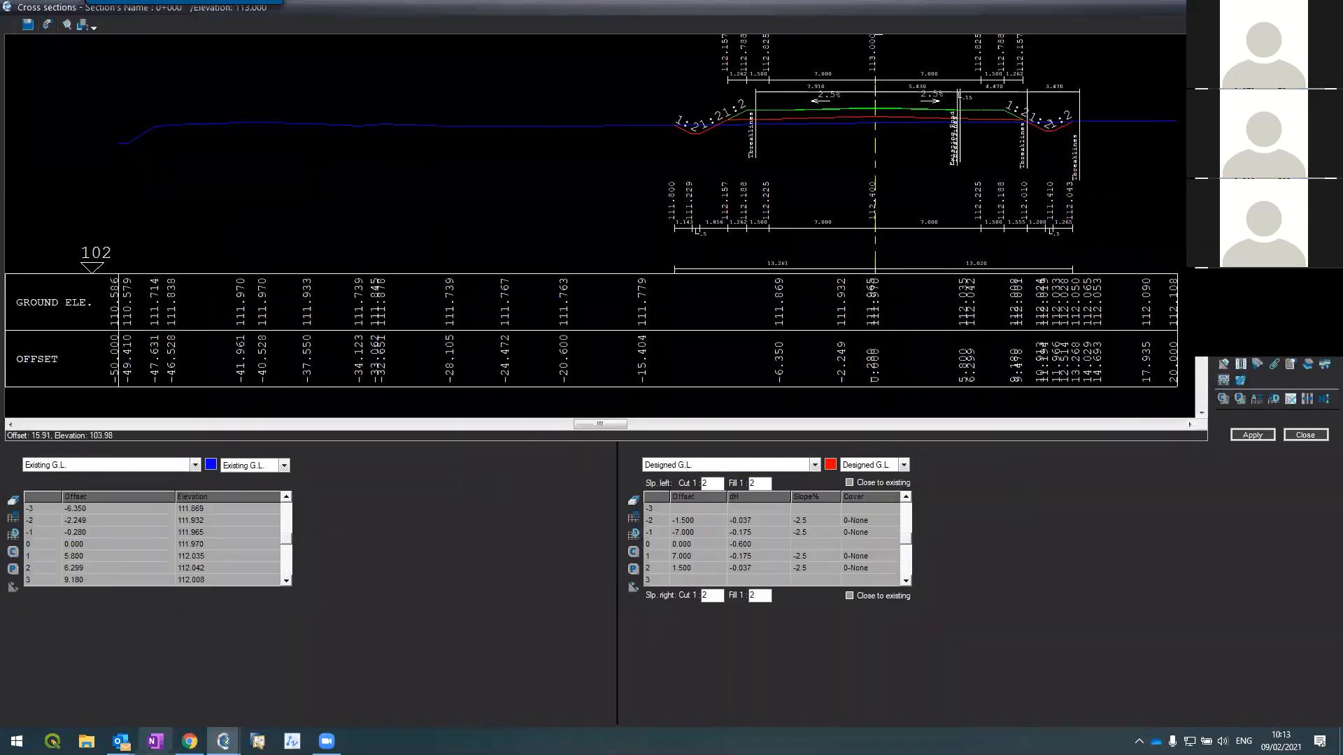
Step: Show section 0+000's Structure layer table and check its row 0 offset and dH against the section
left_click(123, 463)
left_click(83, 522)
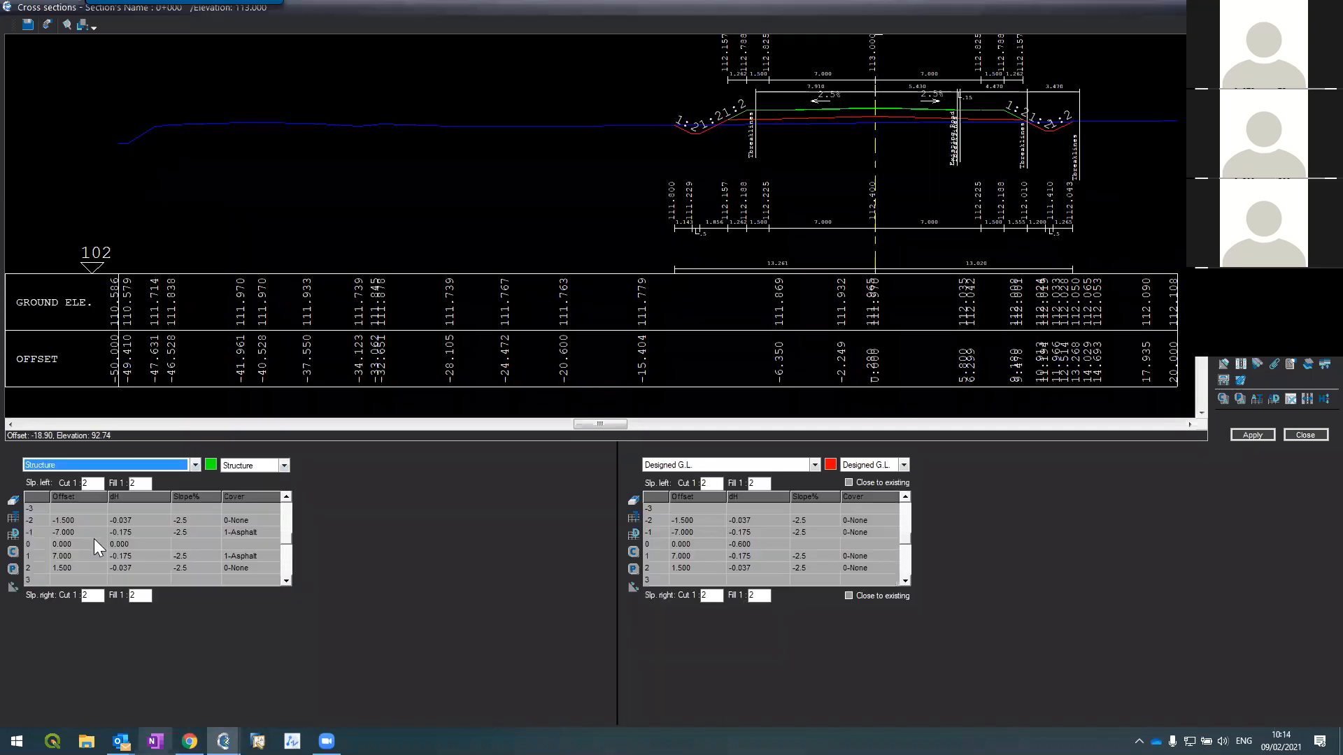
left_click(92, 546)
left_click(148, 545)
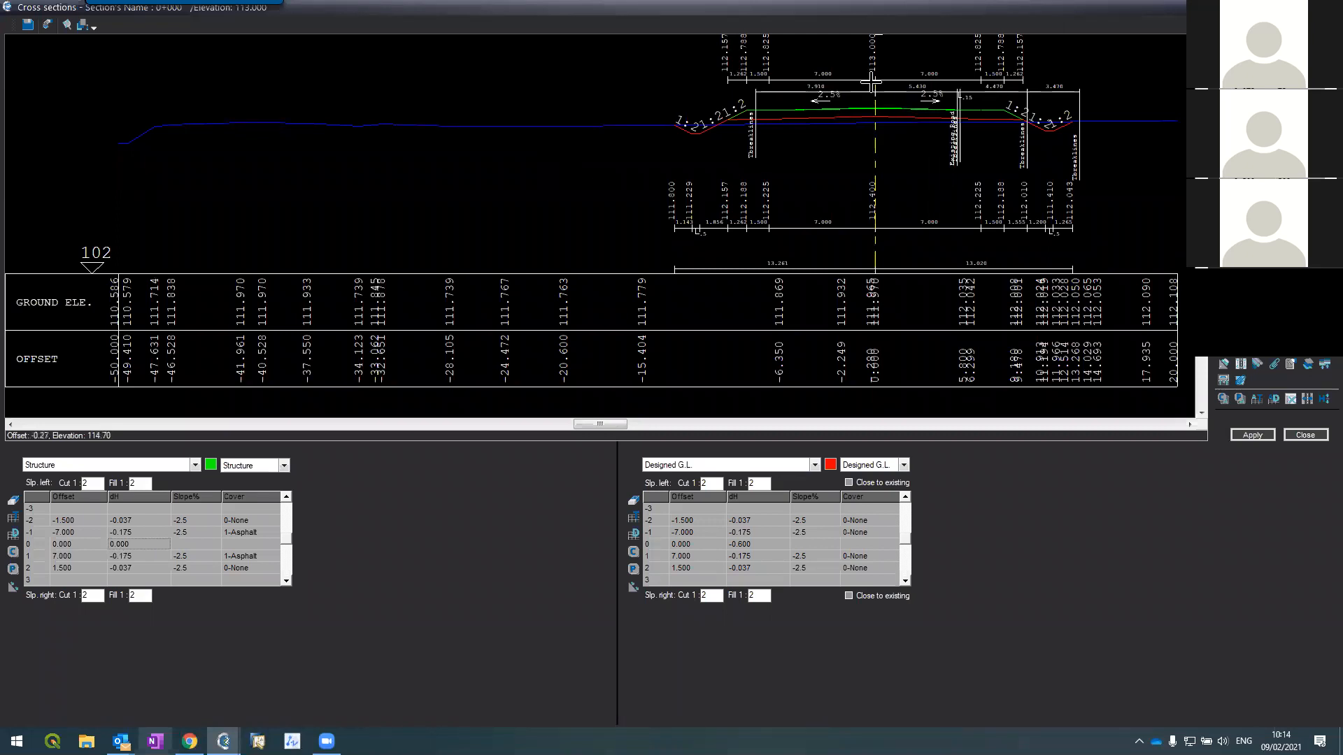
scroll(881, 111, "up", 3)
scroll(881, 112, "up", 2)
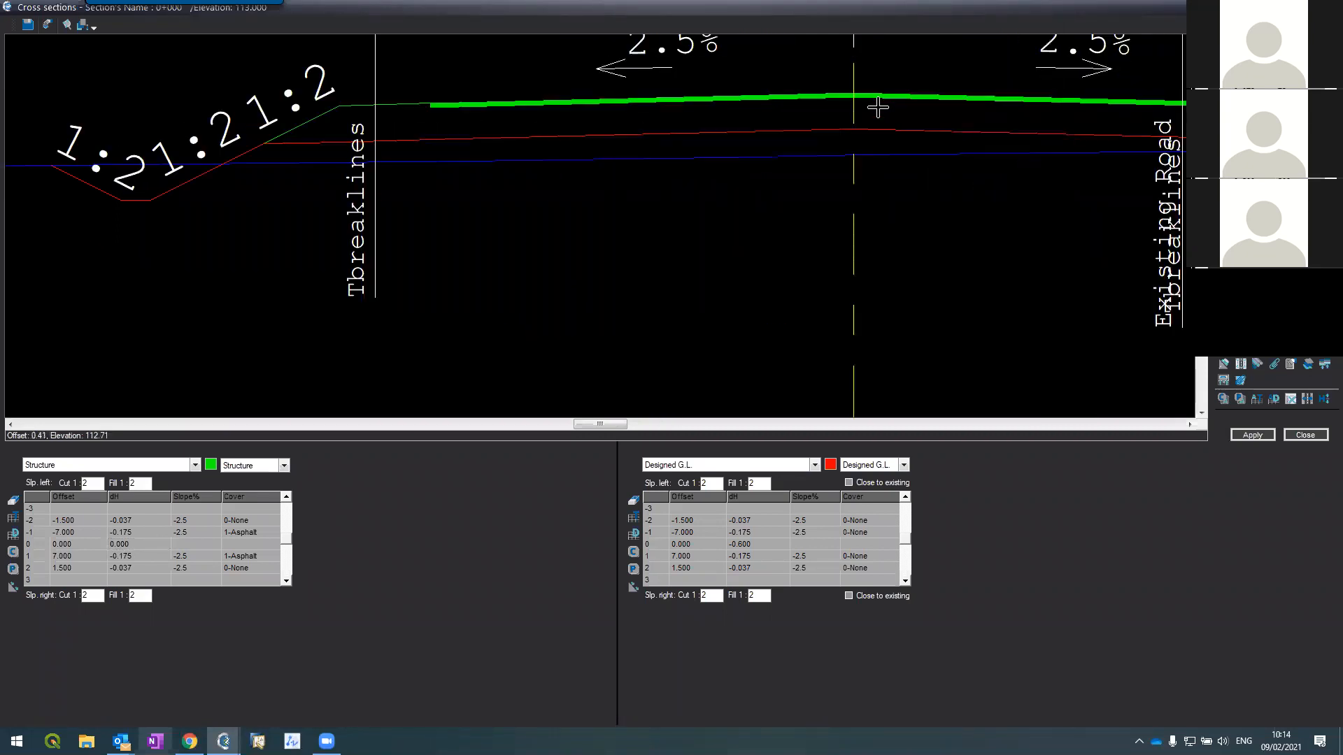
scroll(870, 97, "up", 2)
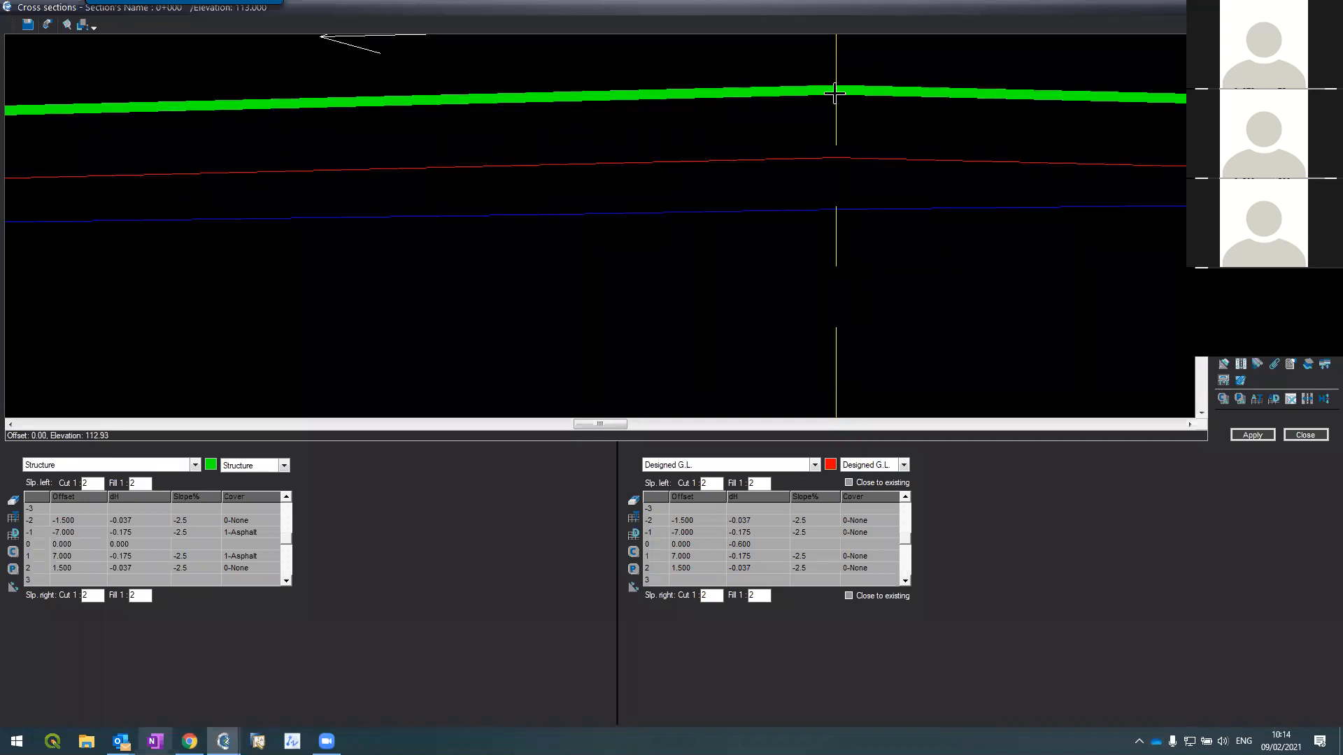
scroll(377, 236, "down", 3)
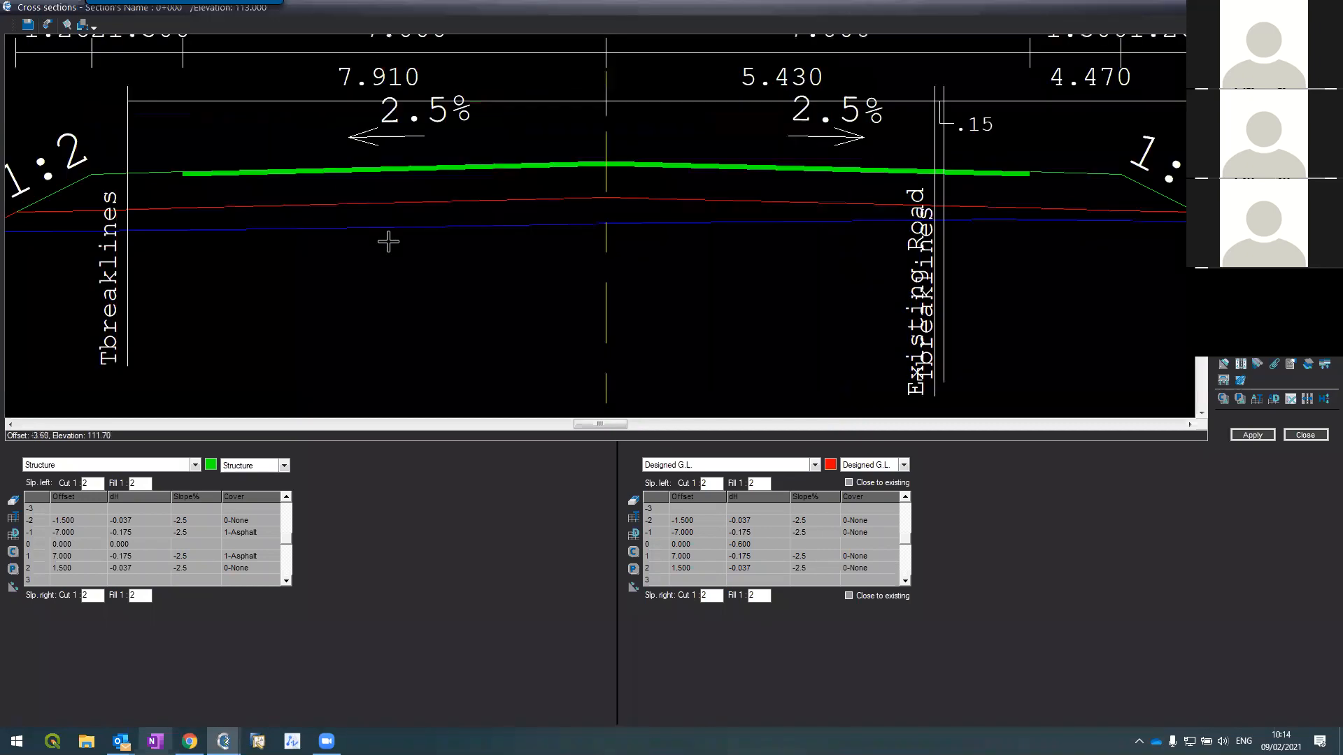
scroll(388, 241, "down", 3)
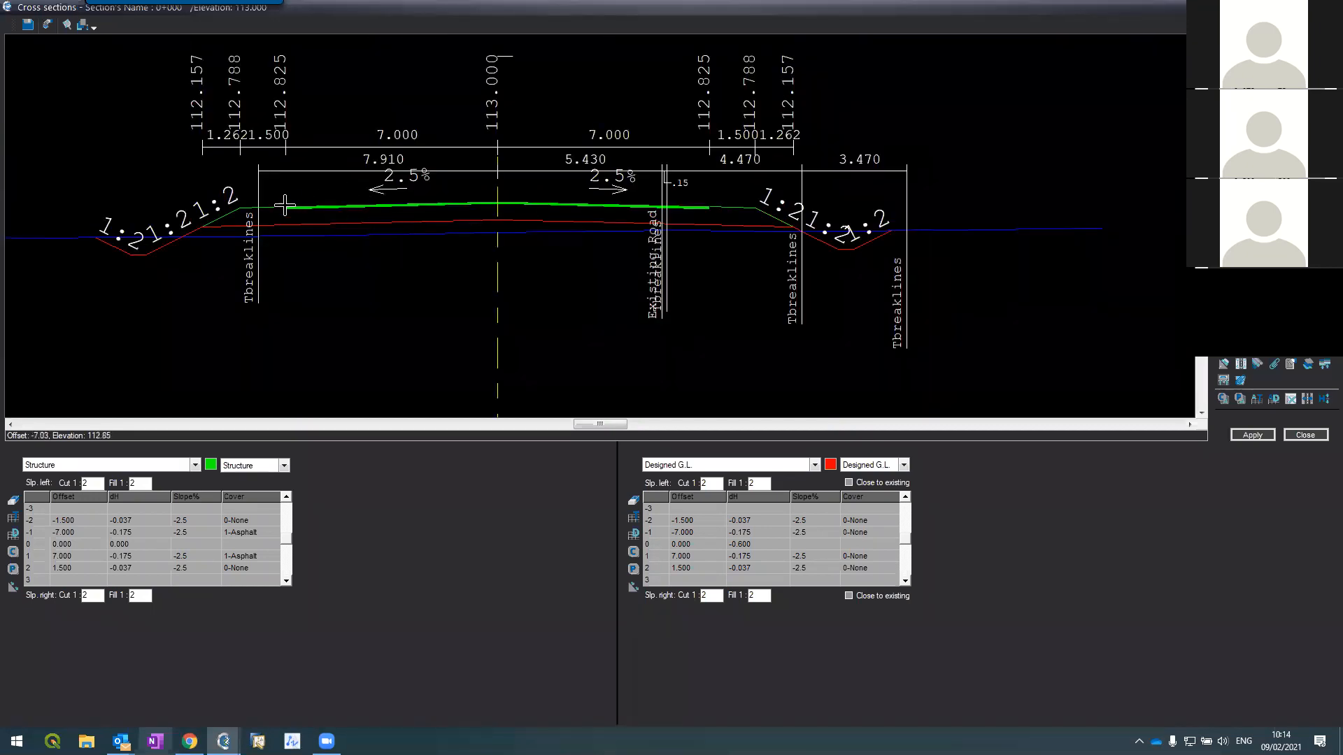
scroll(289, 207, "down", 3)
scroll(289, 207, "up", 3)
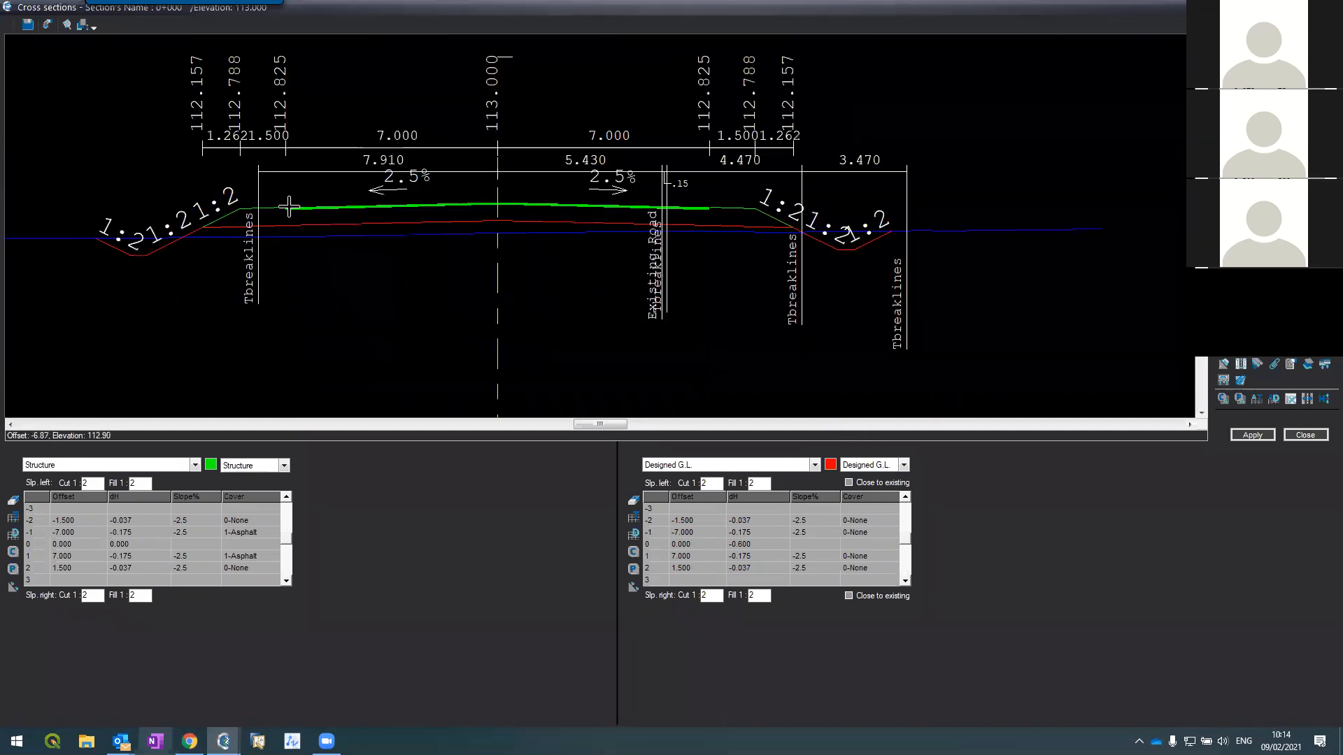
scroll(289, 207, "up", 3)
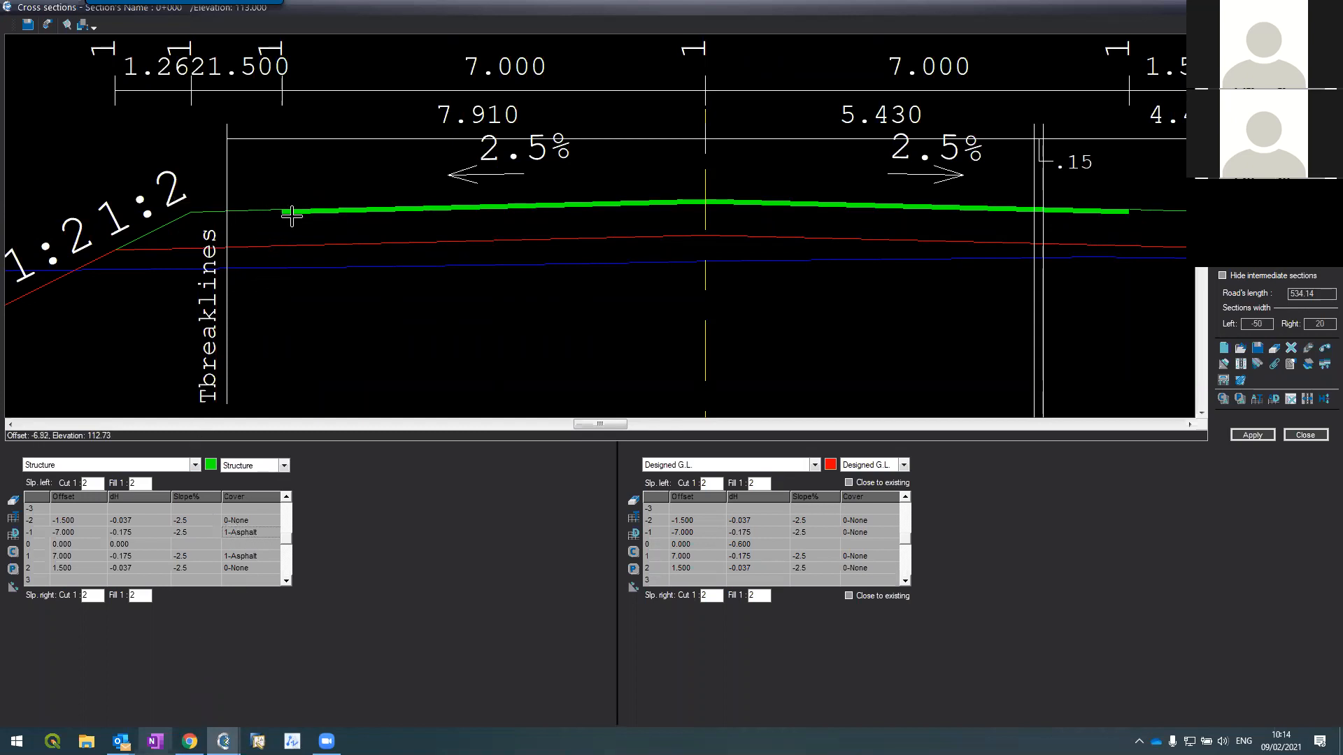
Step: Select the row -1 Slope% value and the left Cut 1 and Fill 1 slope values
left_click(186, 533)
scroll(208, 240, "down", 3)
scroll(189, 245, "up", 5)
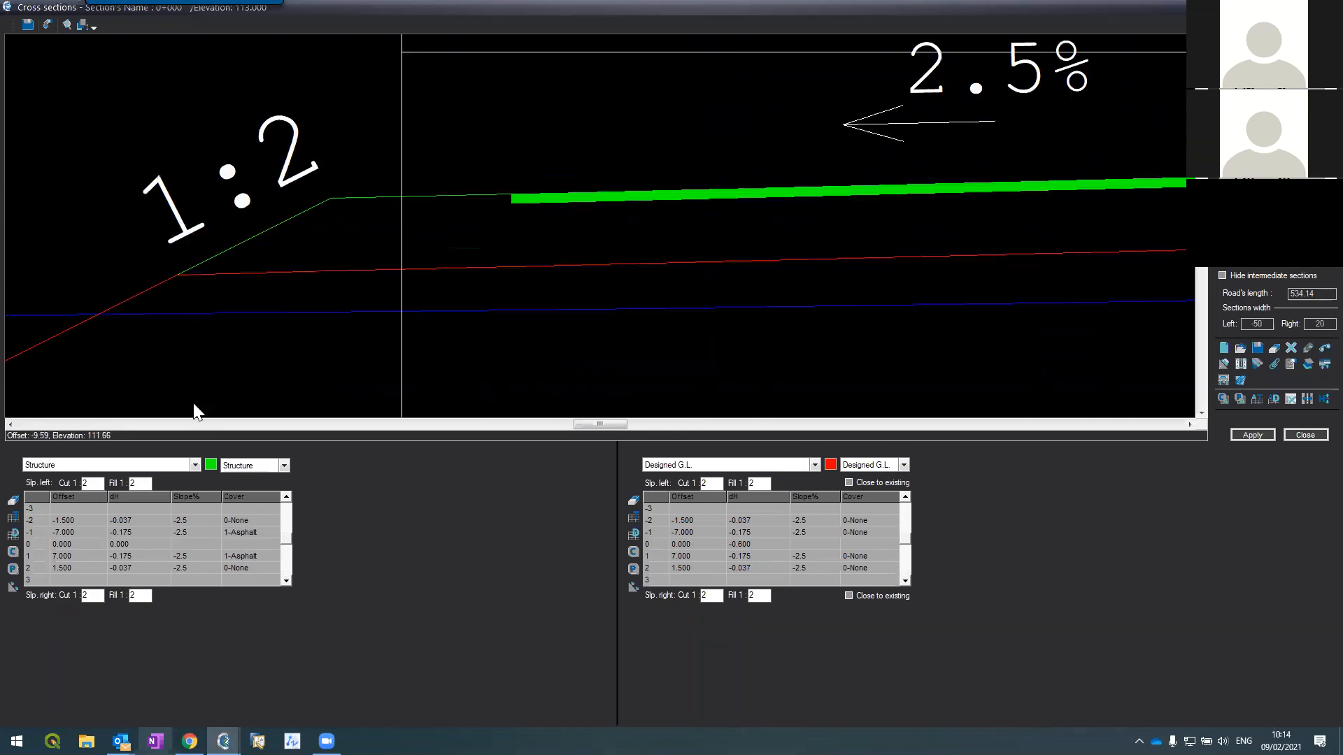
left_click_drag(95, 484, 72, 483)
left_click_drag(144, 483, 133, 484)
Step: Zoom around section 0+000 to check the left 1:2 side slope down to existing ground
scroll(273, 280, "down", 2)
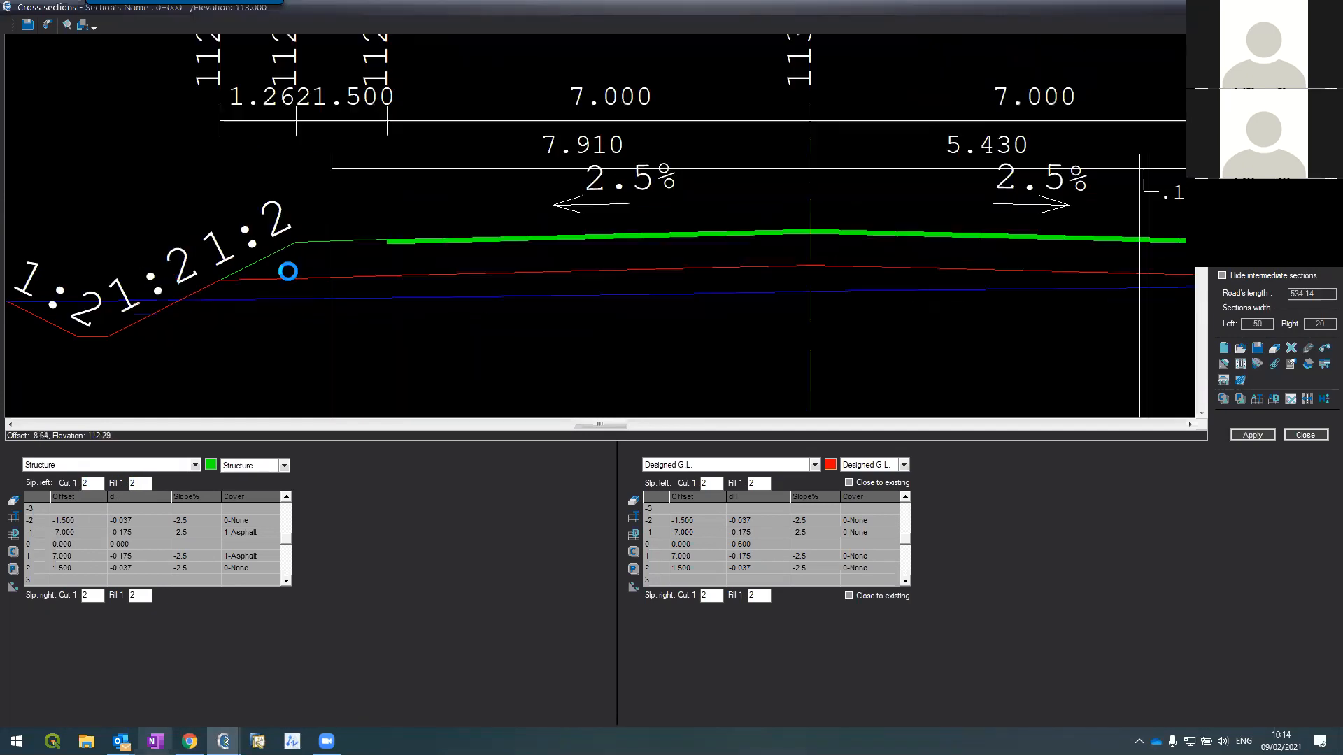
scroll(289, 274, "down", 2)
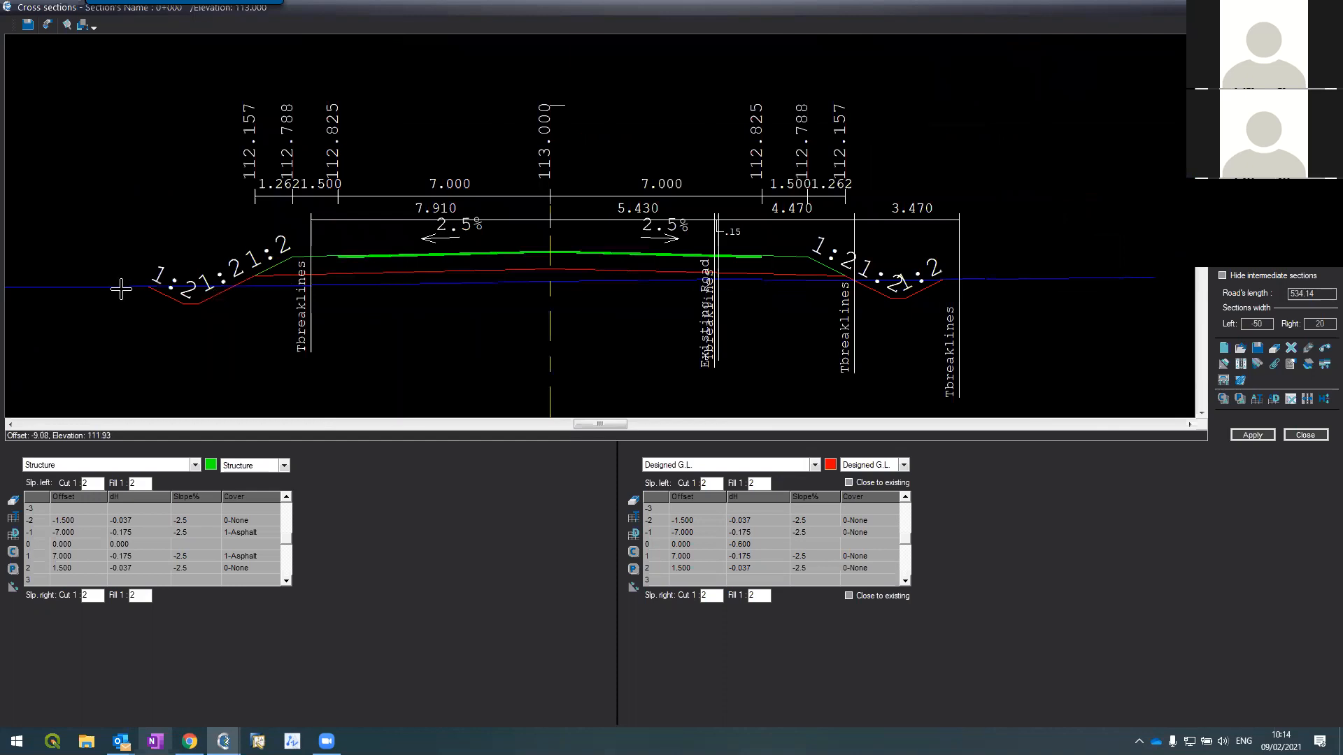
scroll(121, 289, "up", 1)
scroll(698, 78, "down", 3)
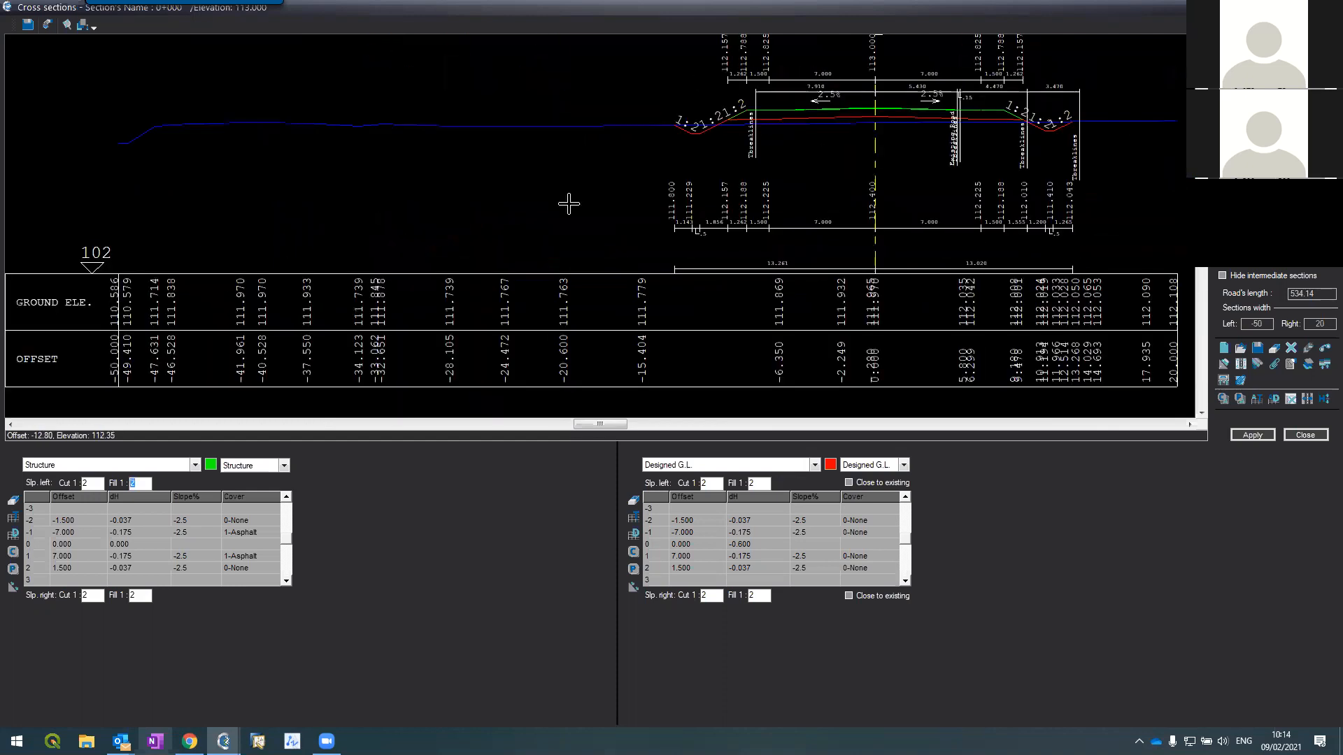
scroll(468, 251, "down", 1)
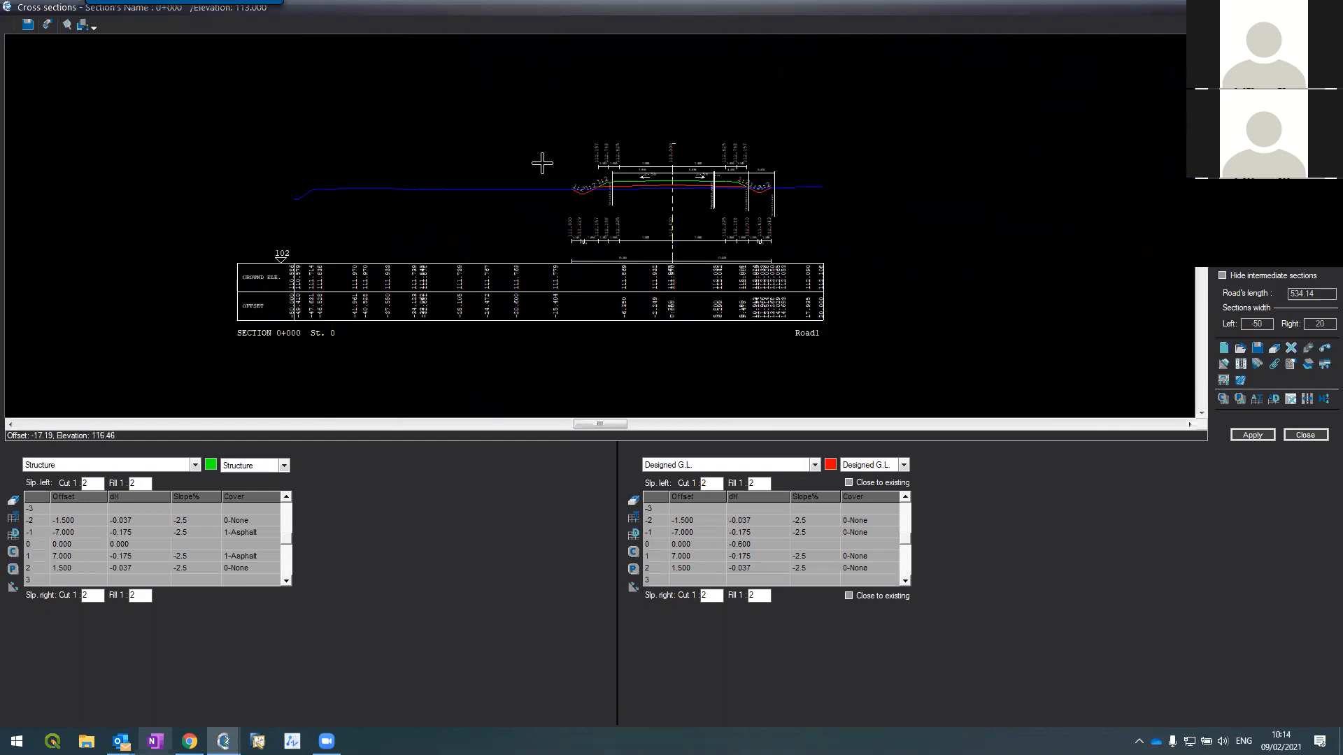
scroll(542, 153, "up", 1)
scroll(783, 265, "up", 2)
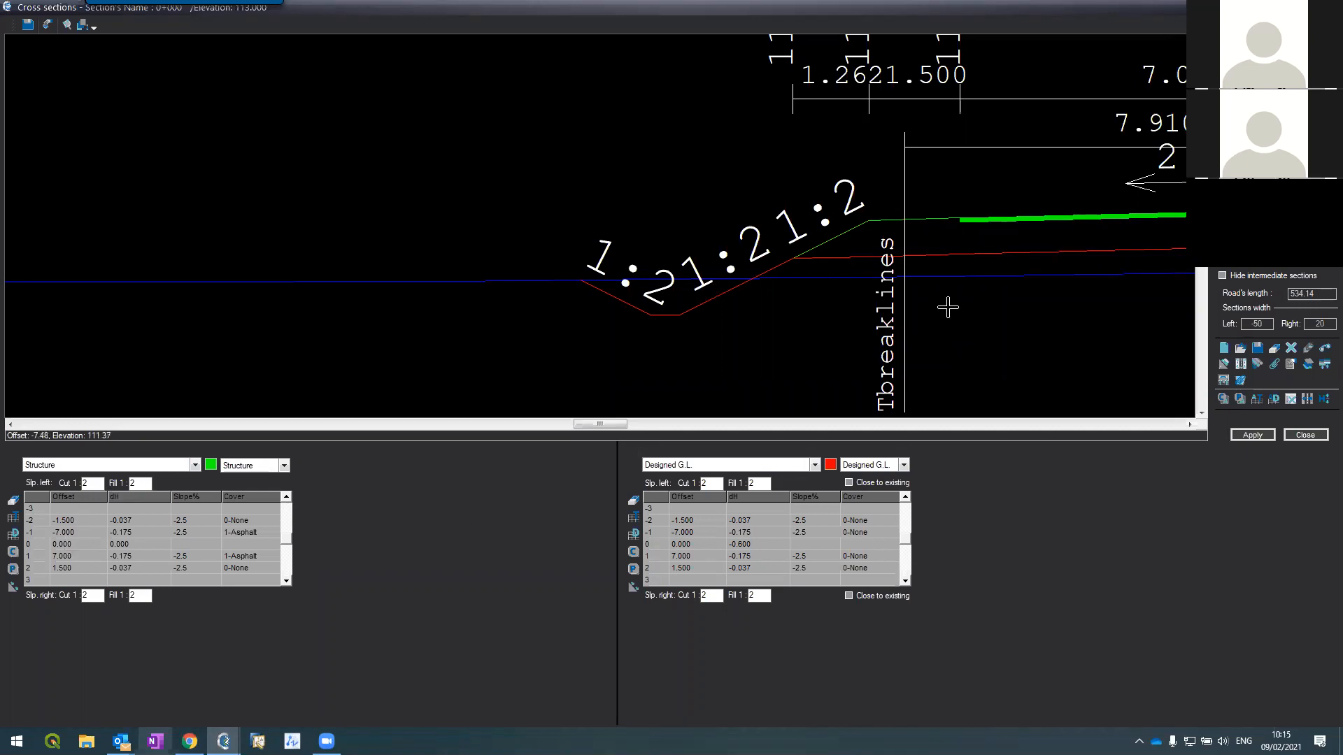
scroll(858, 300, "down", 1)
scroll(930, 276, "down", 1)
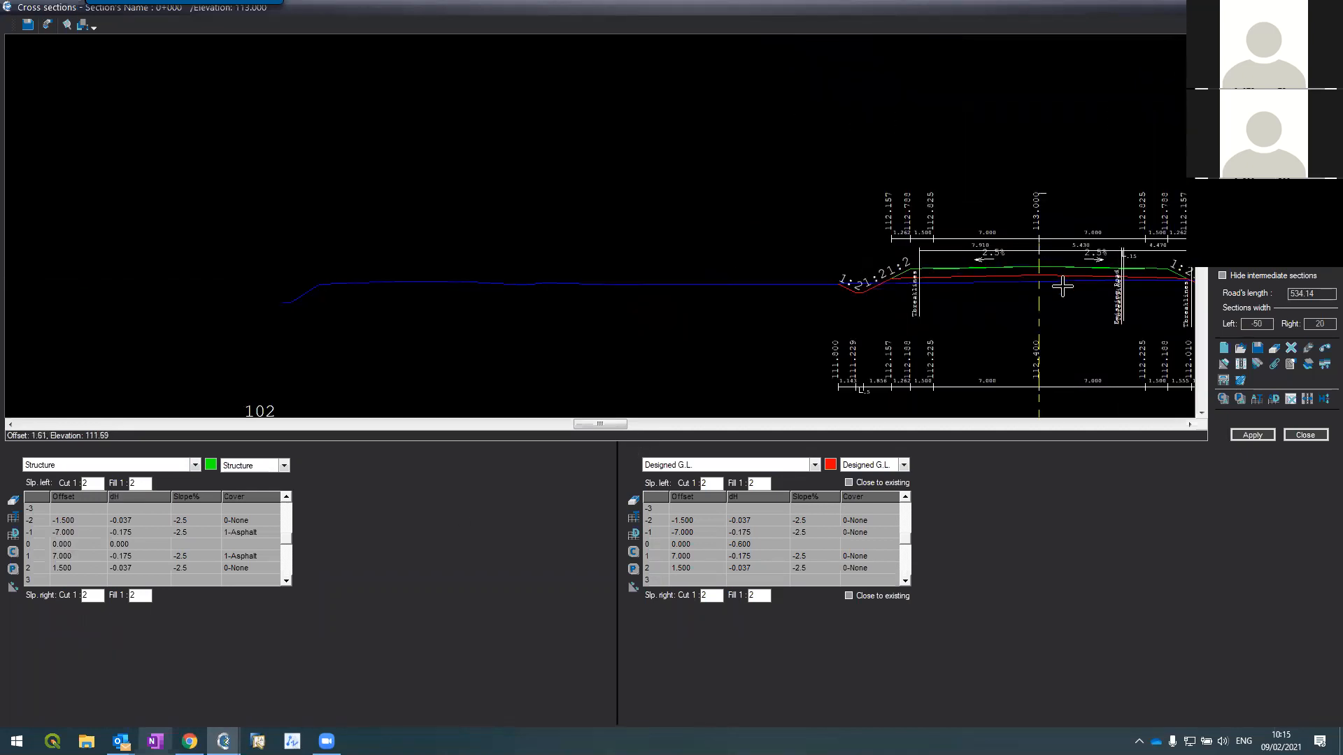
scroll(1058, 287, "up", 2)
scroll(1056, 283, "up", 1)
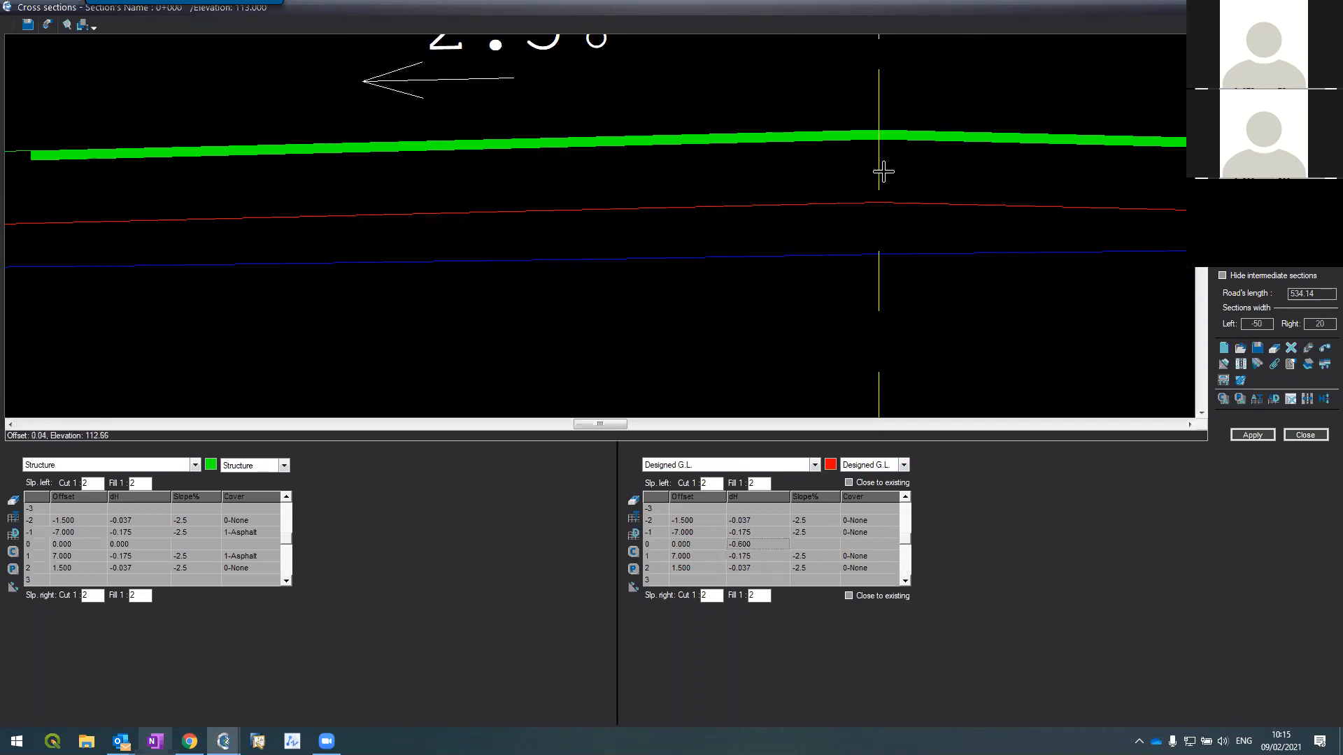
scroll(430, 198, "down", 3)
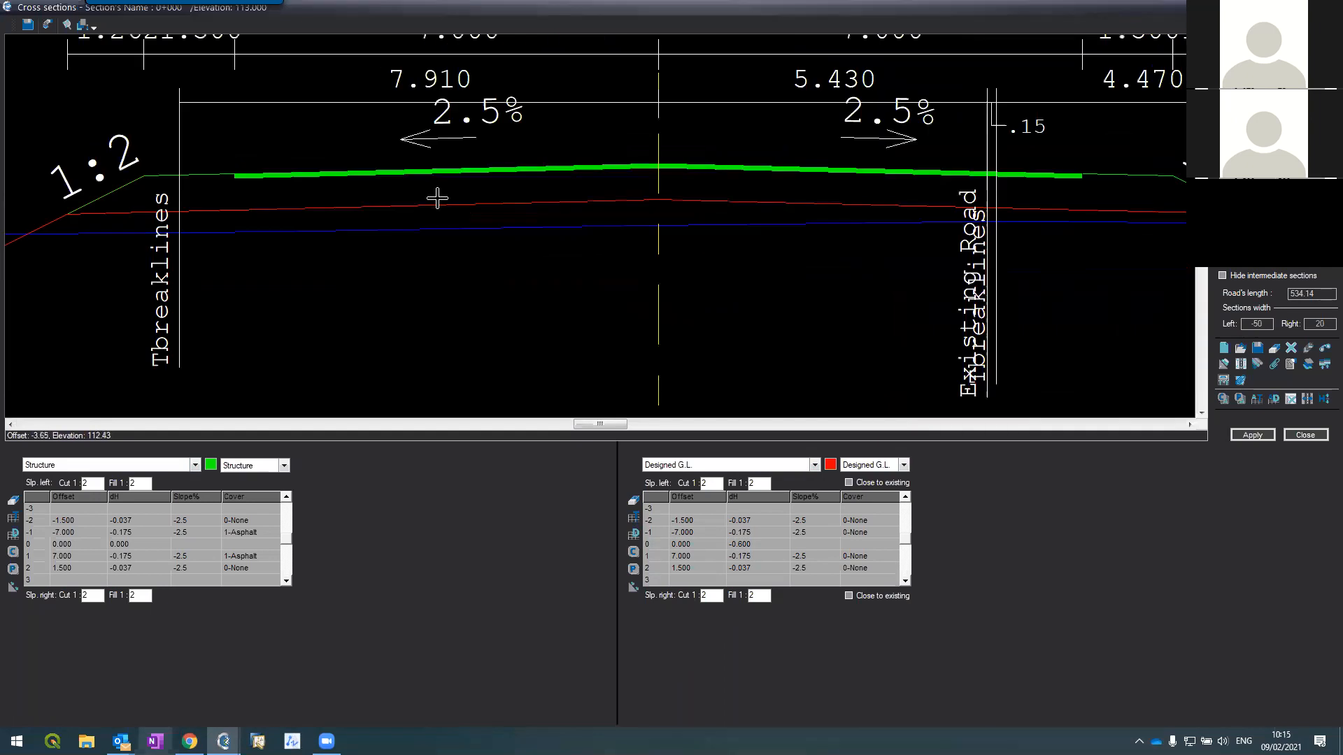
scroll(300, 227, "down", 1)
scroll(185, 223, "up", 3)
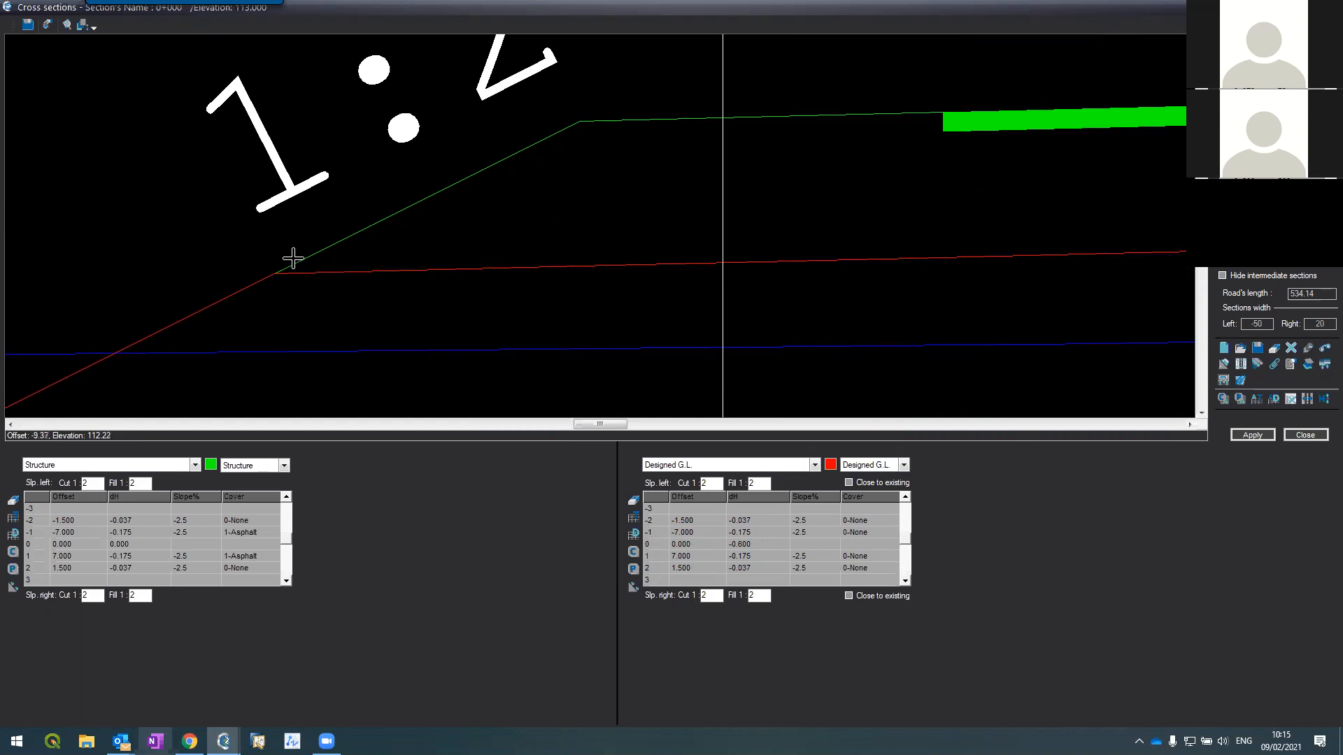
scroll(575, 187, "down", 3)
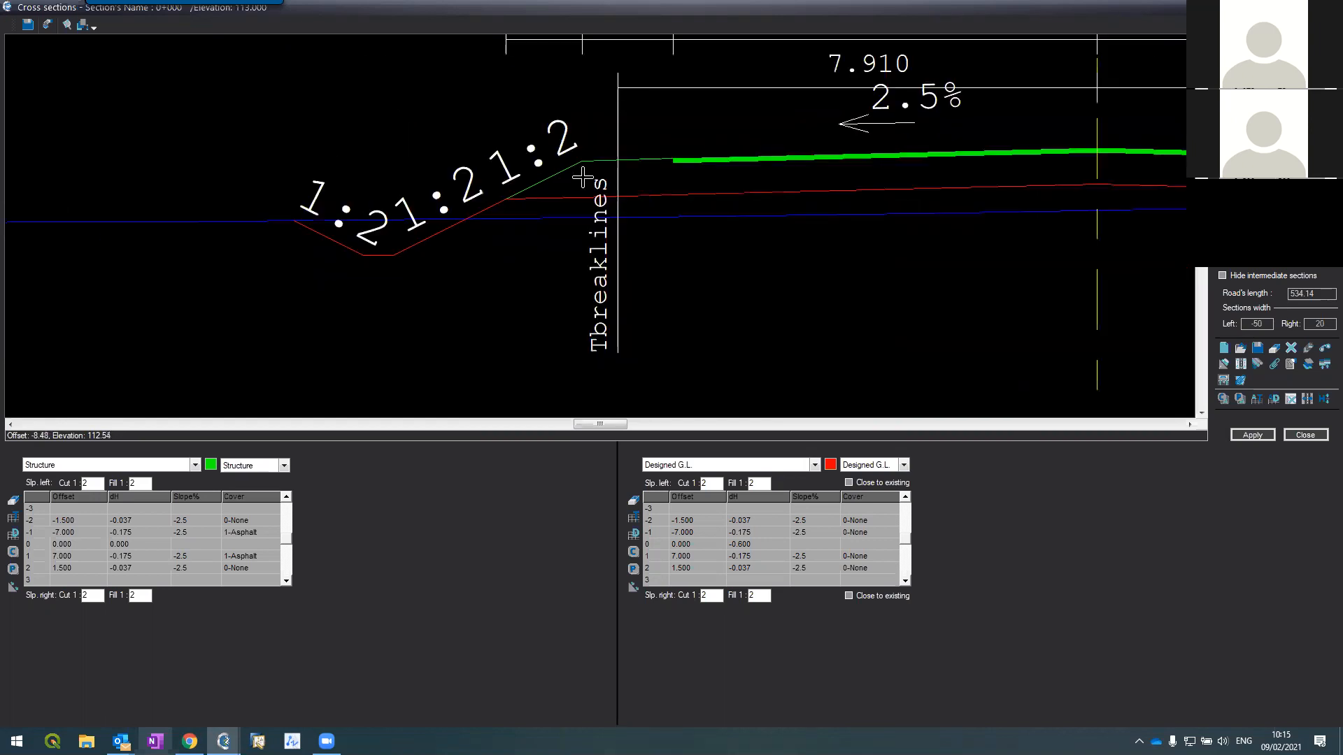
Step: Show the Left ditch table and select its 0.928 in-cut depth value
left_click(182, 467)
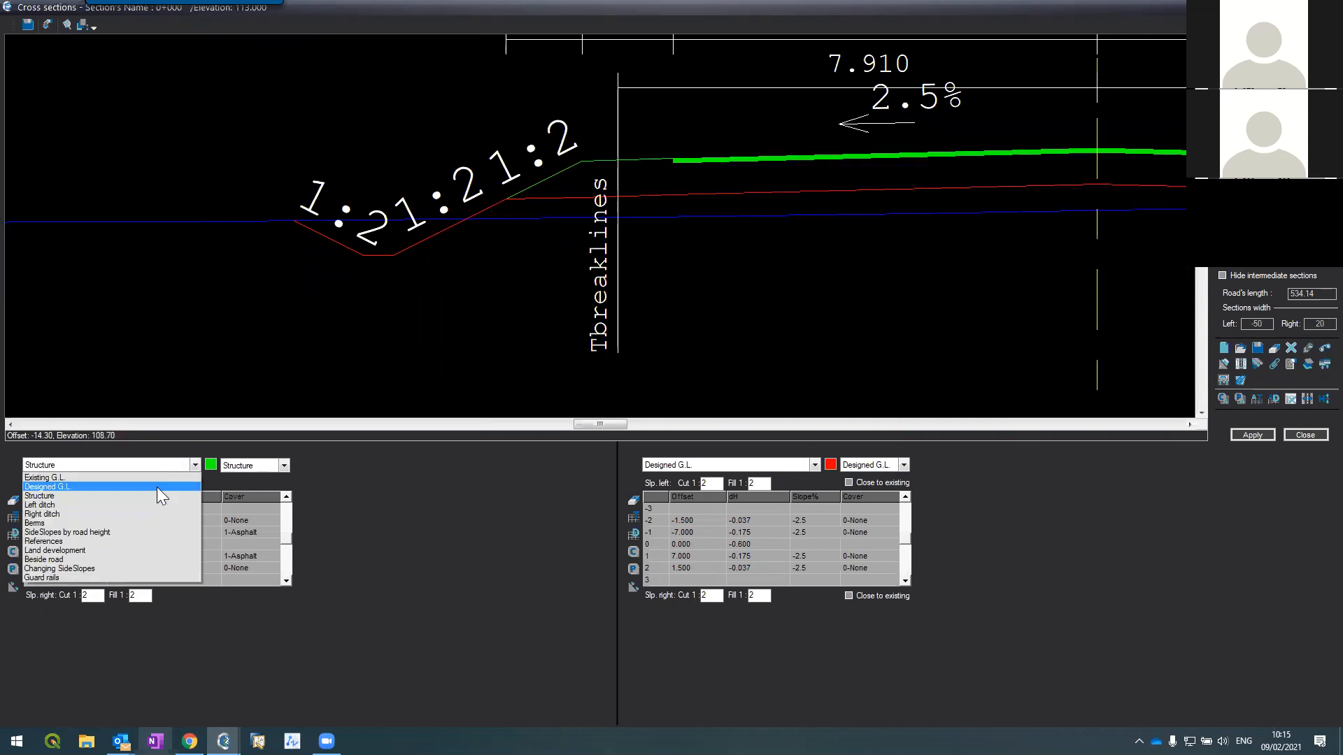
left_click(141, 502)
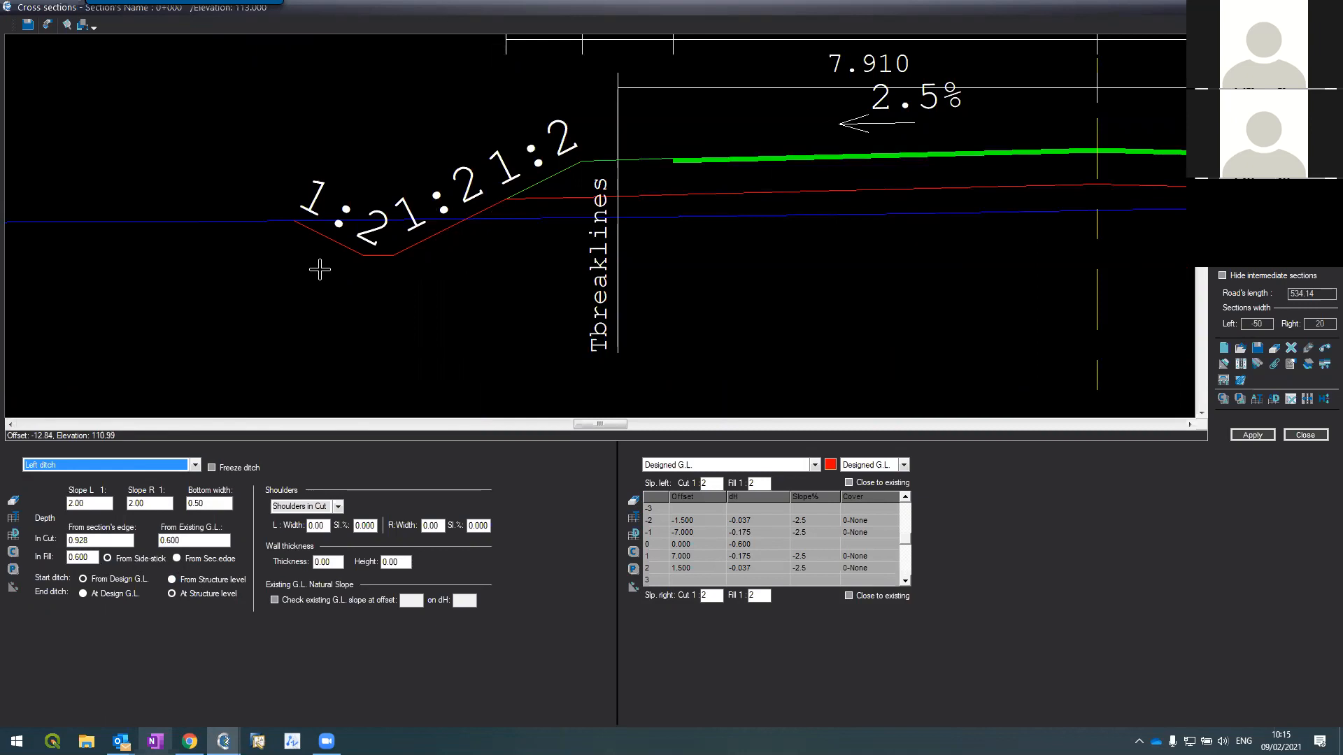
double_click(81, 541)
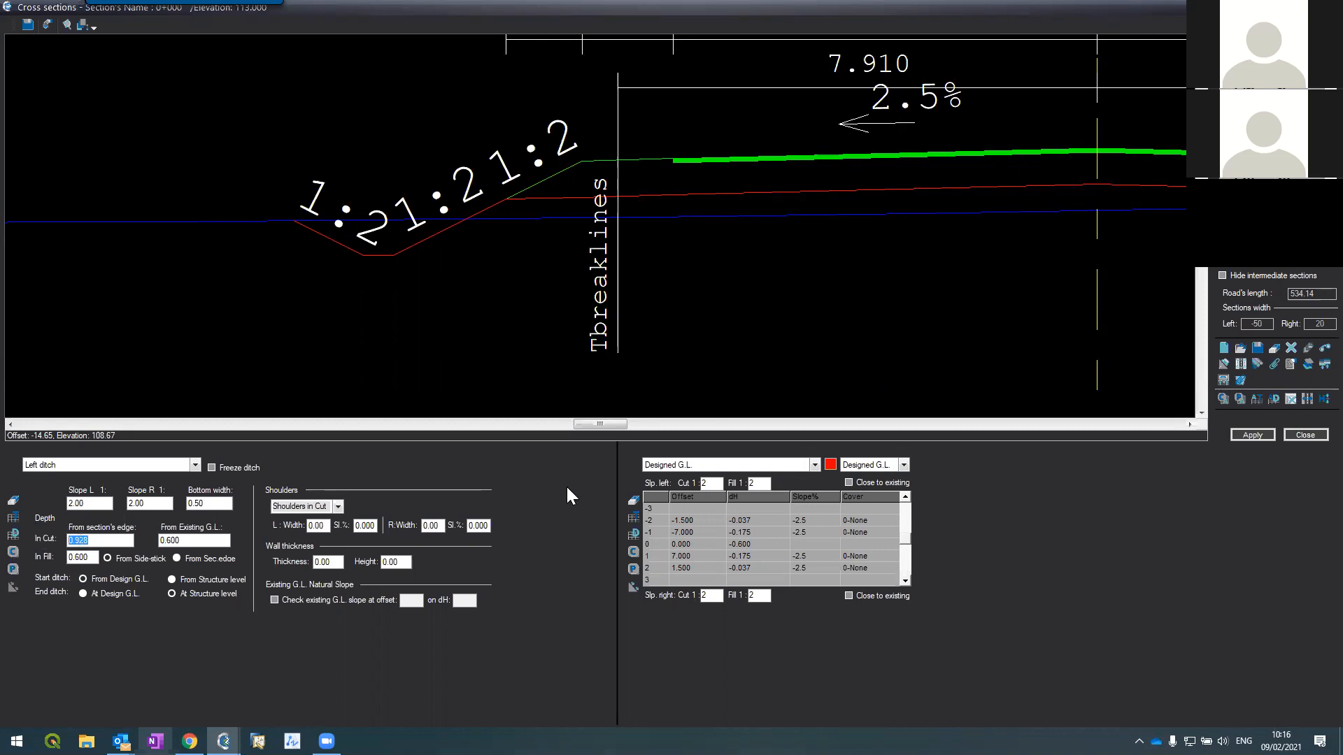
left_click(686, 465)
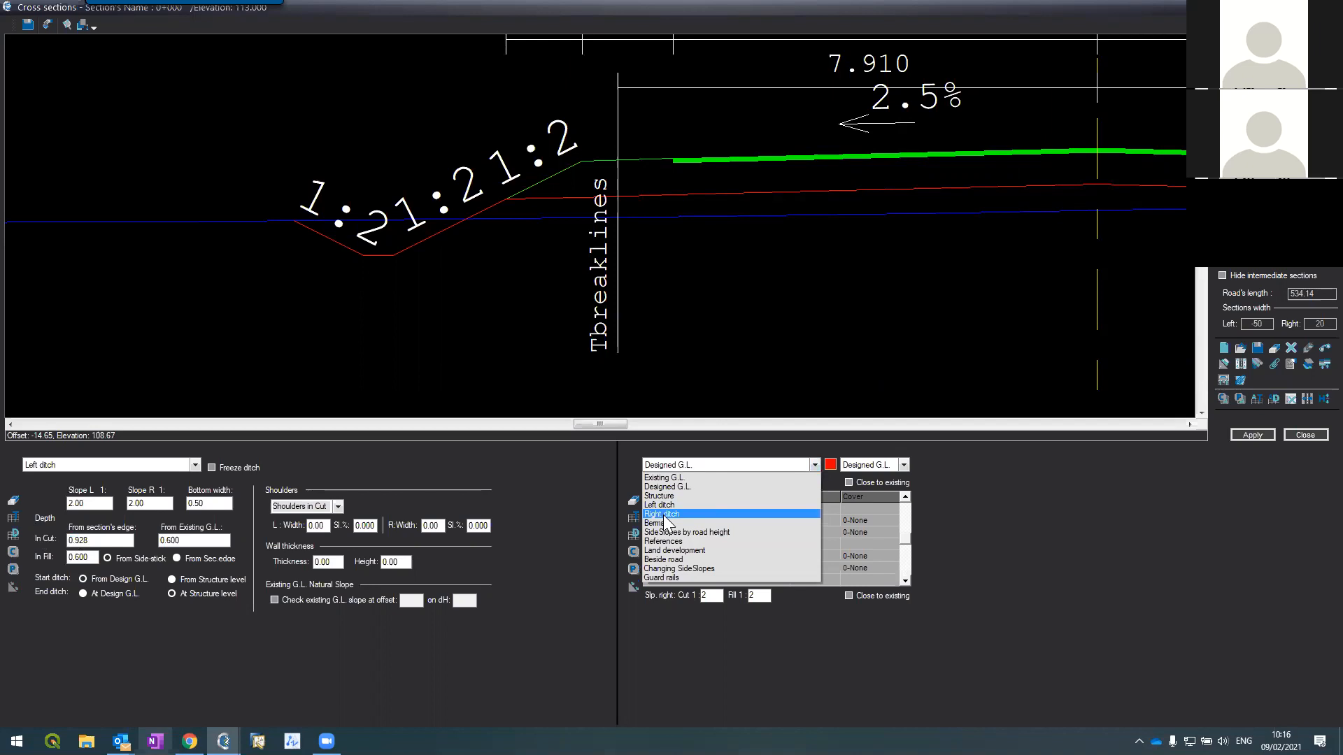
Step: Show the Right ditch settings (1:2 sides, 0.50 m bottom, 0.600 depth) and zoom around both ditches
left_click(666, 515)
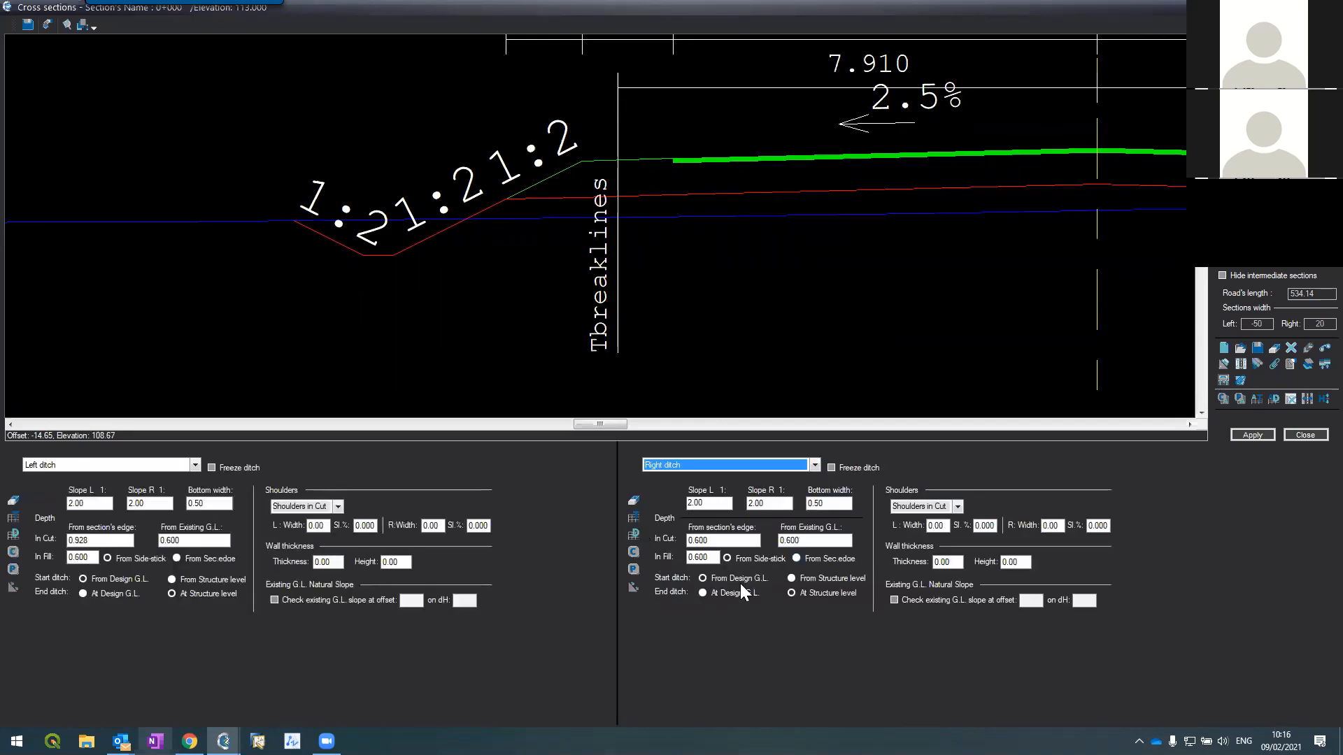
scroll(579, 232, "down", 2)
scroll(579, 232, "down", 3)
scroll(728, 251, "up", 5)
scroll(616, 191, "down", 3)
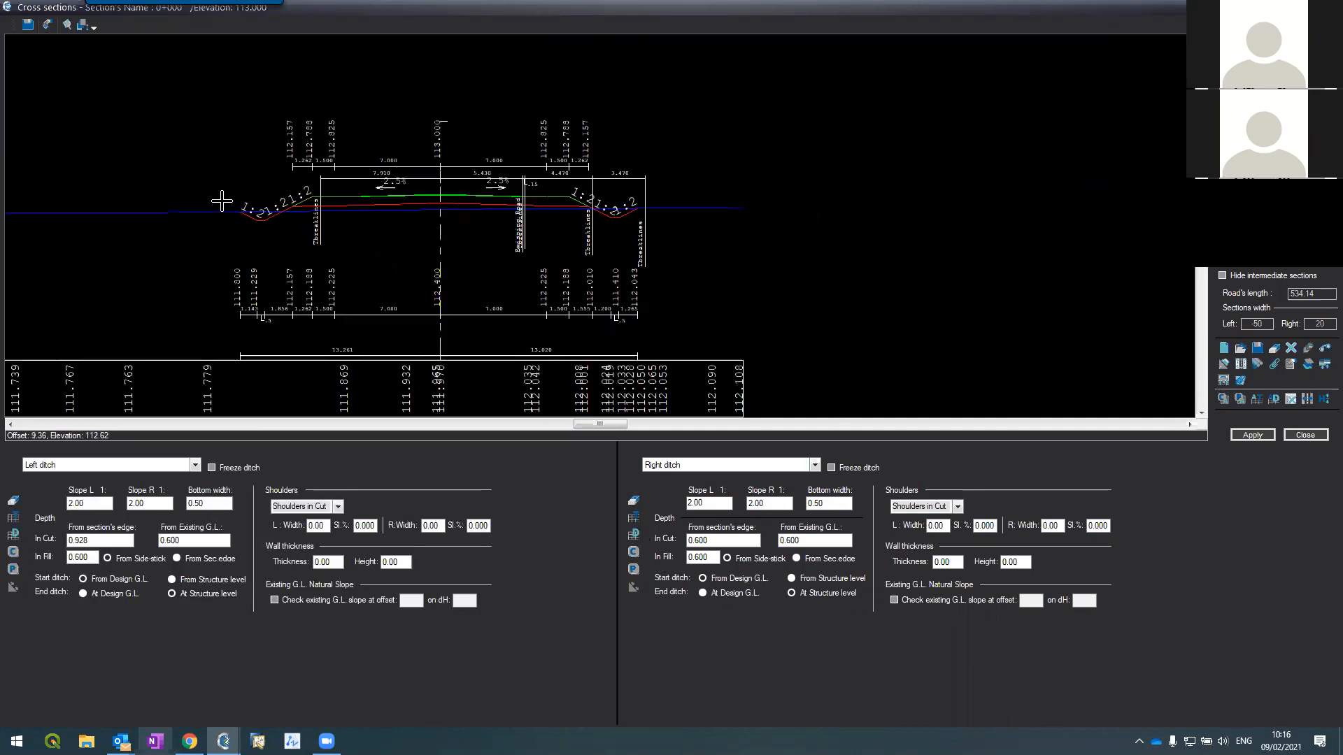
scroll(279, 174, "up", 3)
scroll(309, 179, "up", 2)
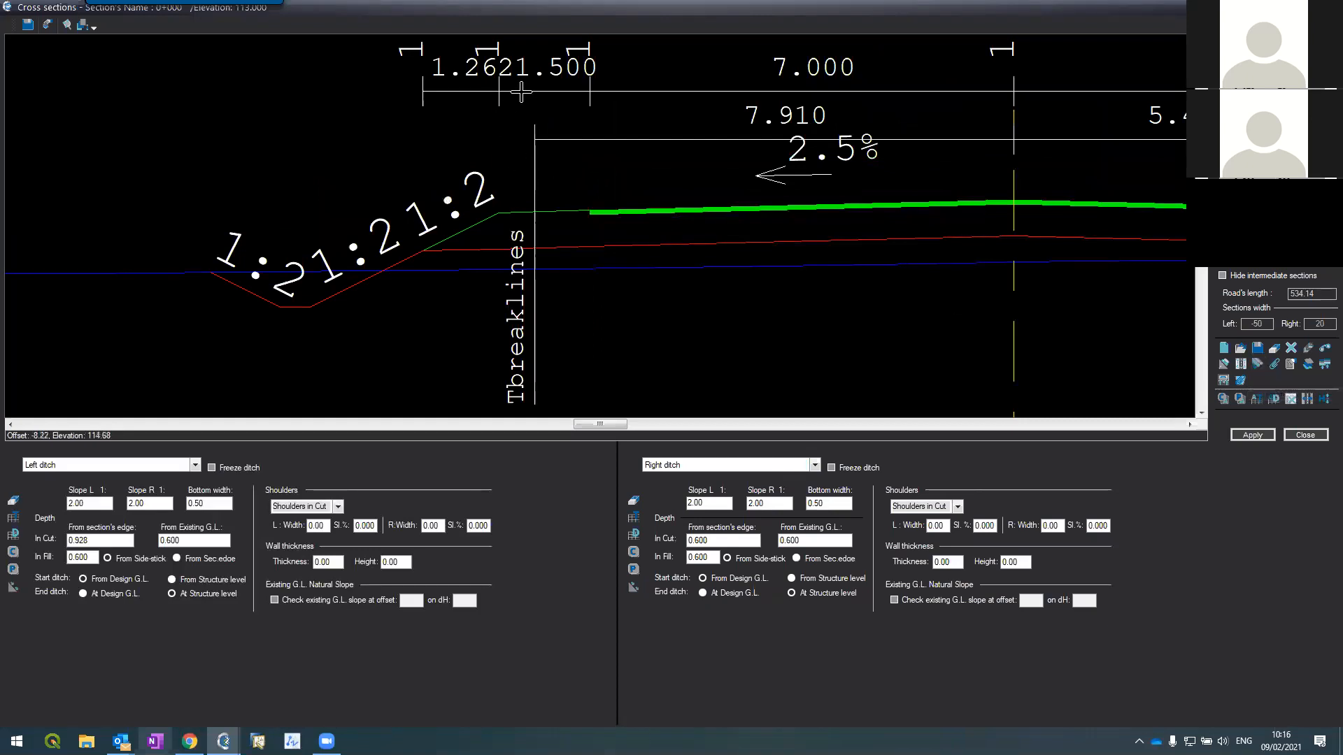
scroll(486, 195, "up", 2)
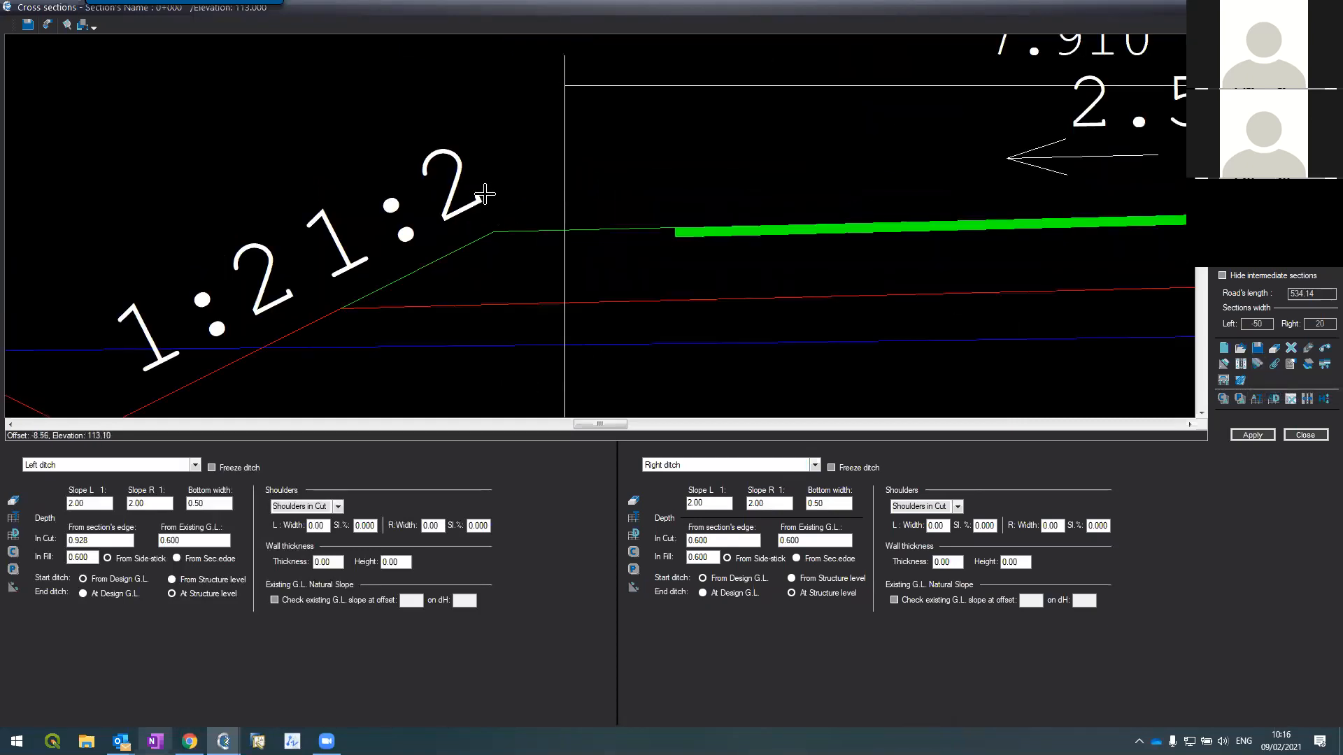
scroll(485, 194, "down", 2)
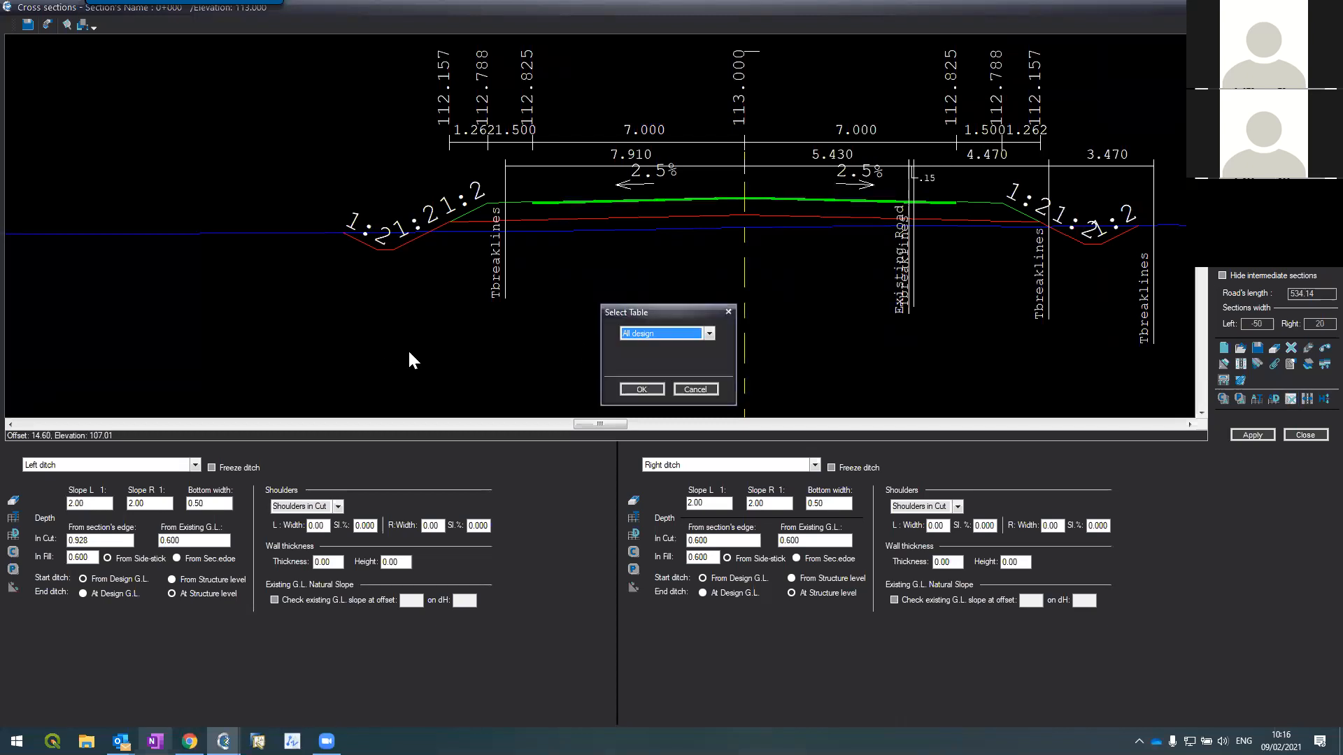
Step: Clear the References table for ALL sections and confirm the erase warning
left_click(653, 332)
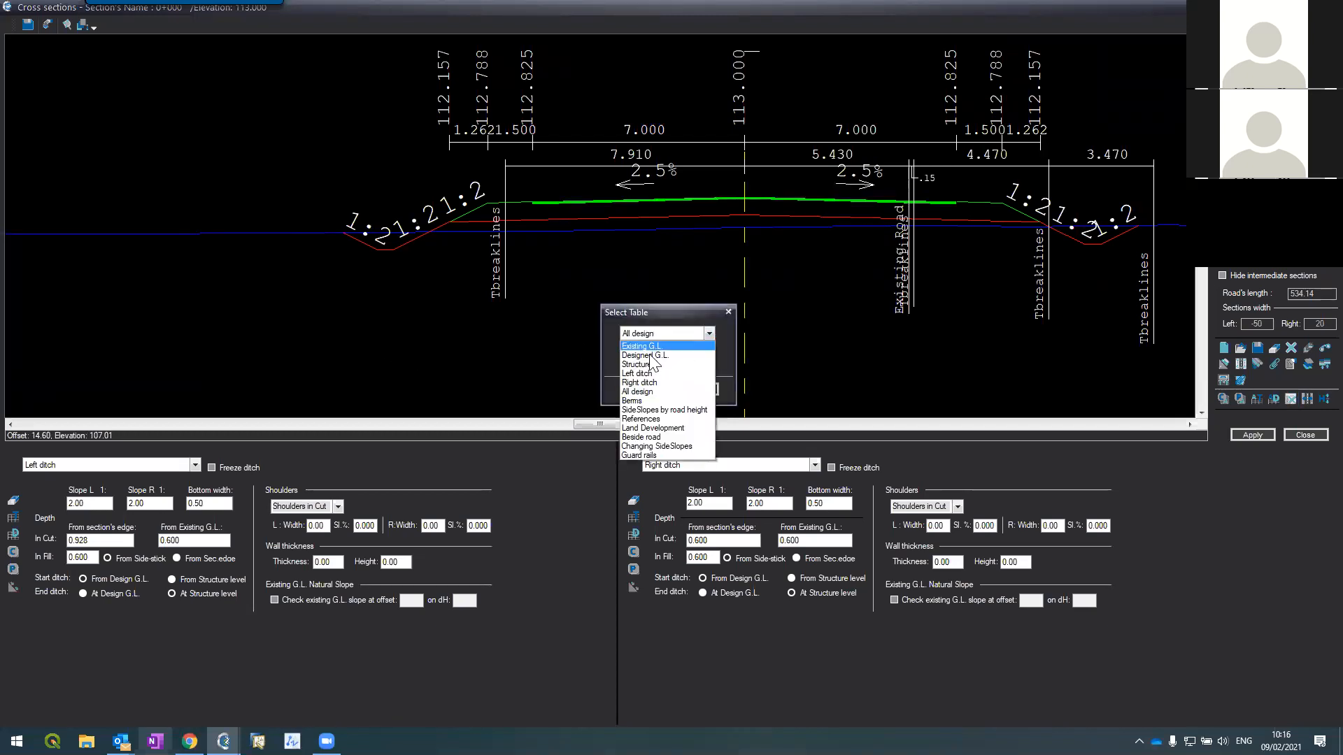
left_click(648, 418)
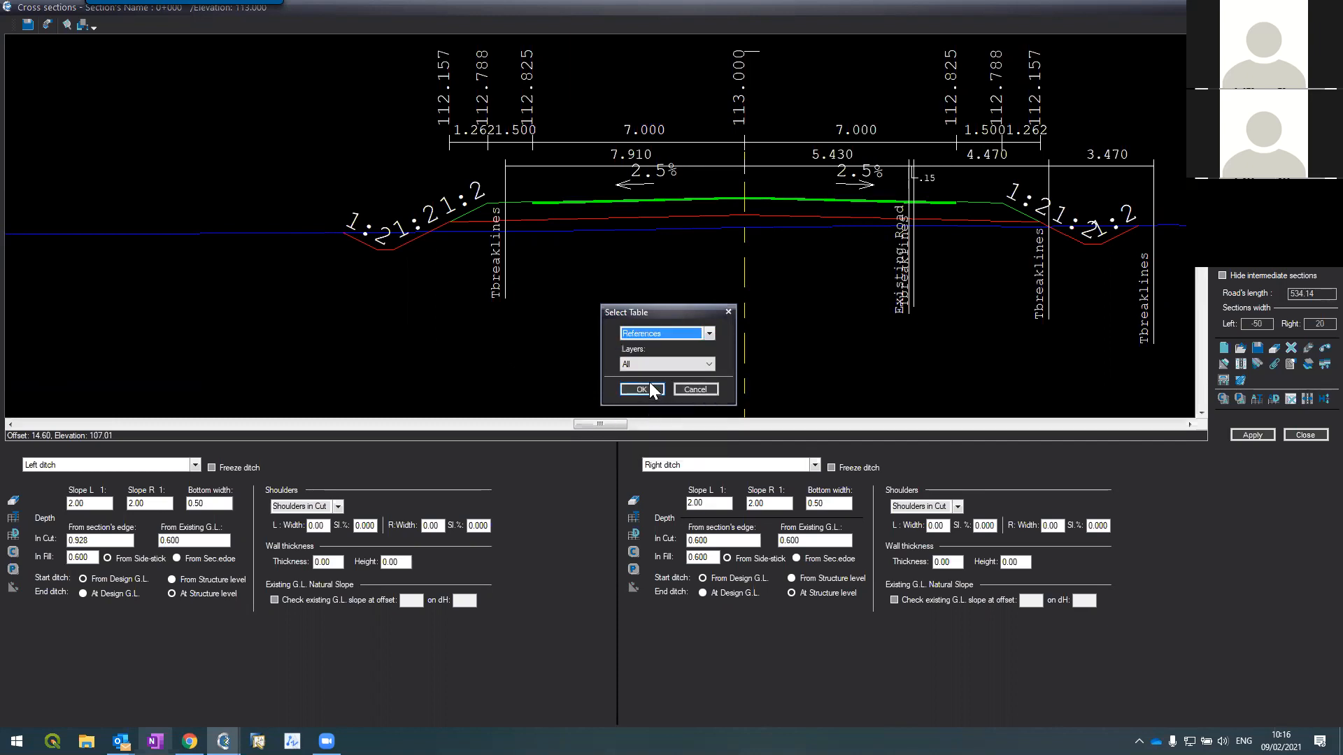
left_click(642, 387)
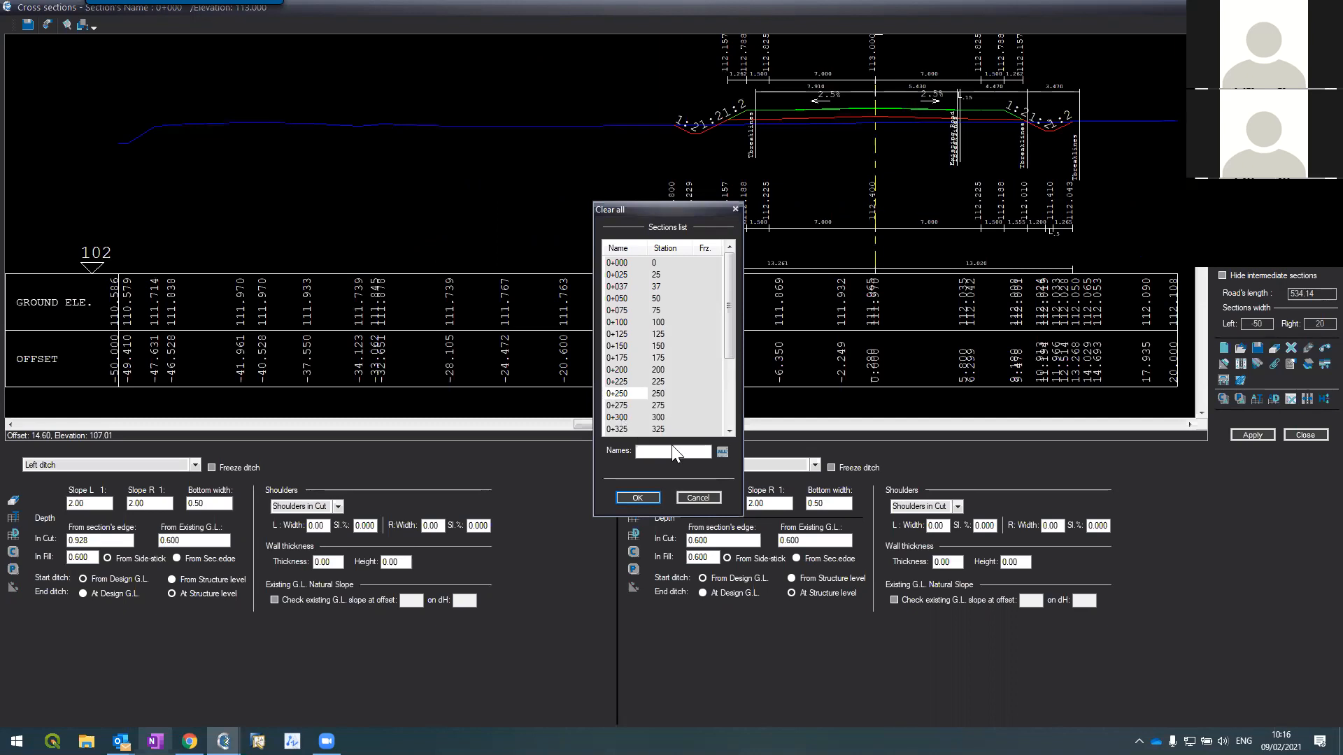
left_click(722, 452)
left_click(634, 493)
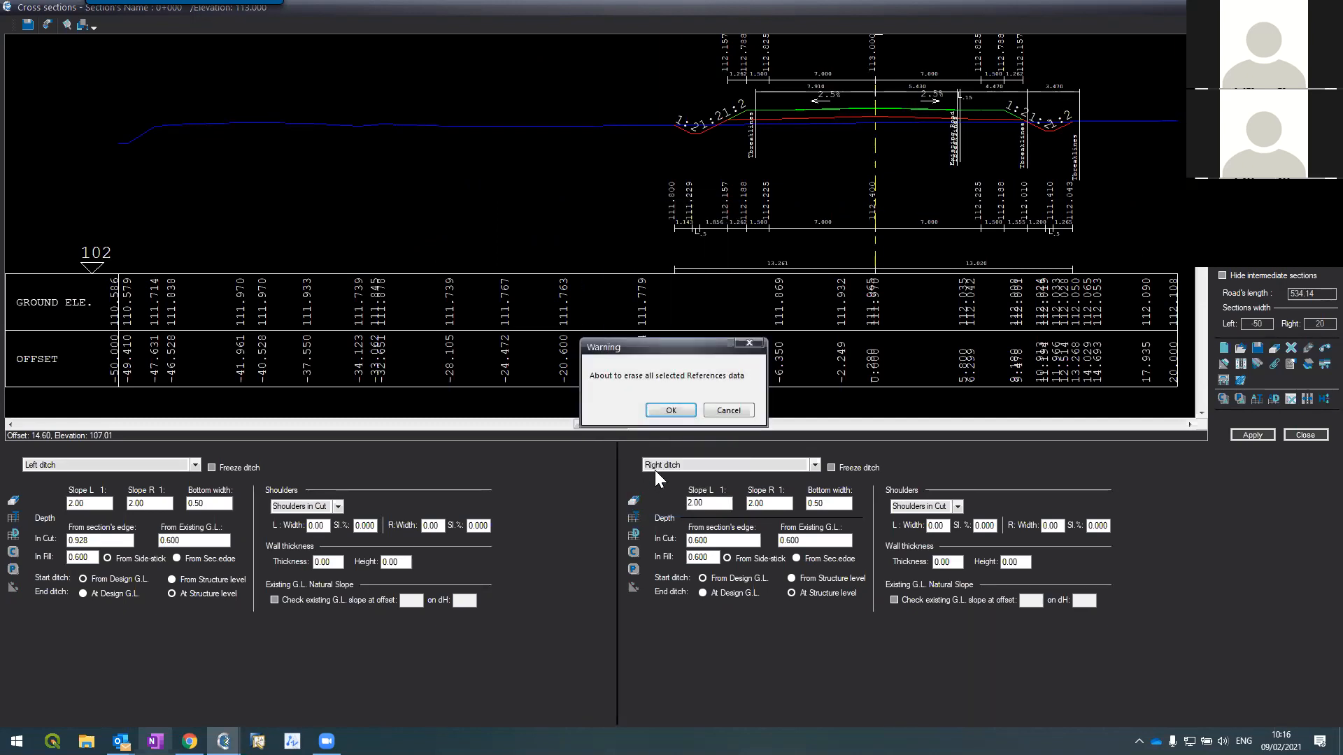
left_click(655, 410)
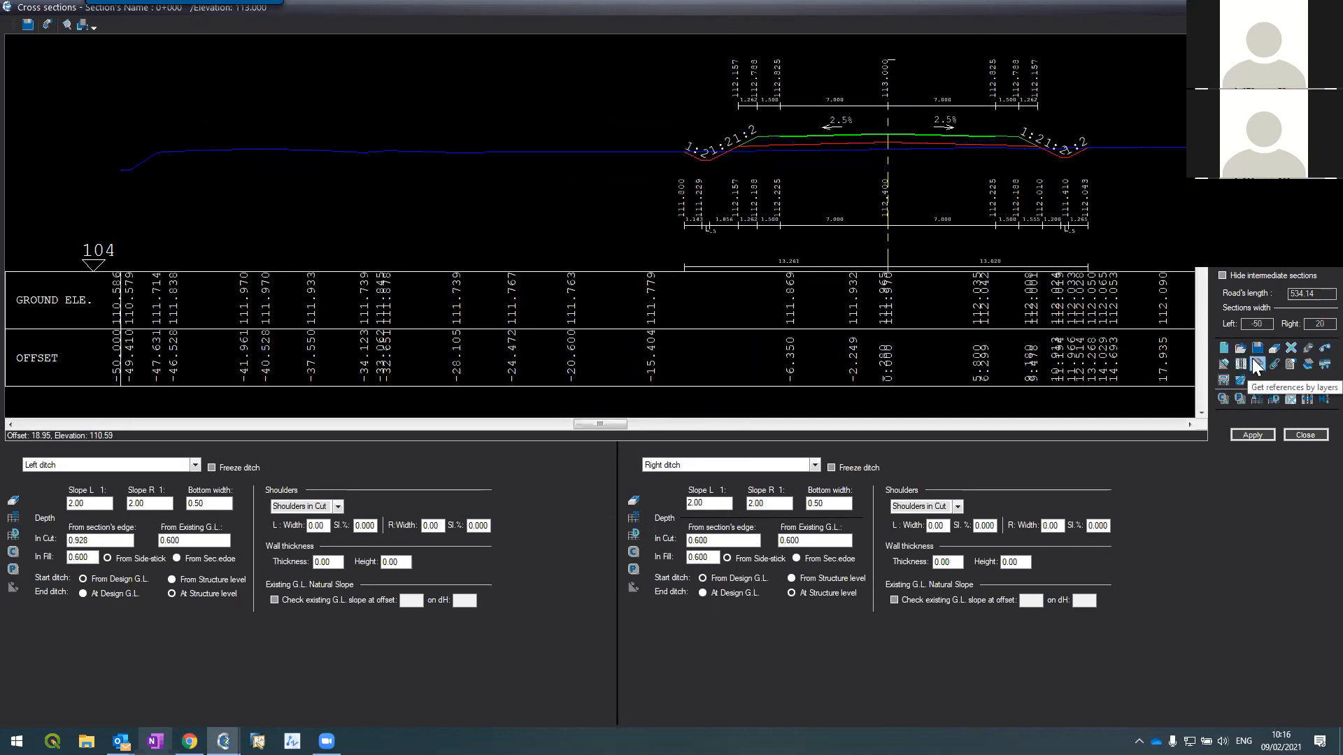
Step: Take section references from the plan's Existing Road layer and acknowledge the completion message
left_click(1256, 364)
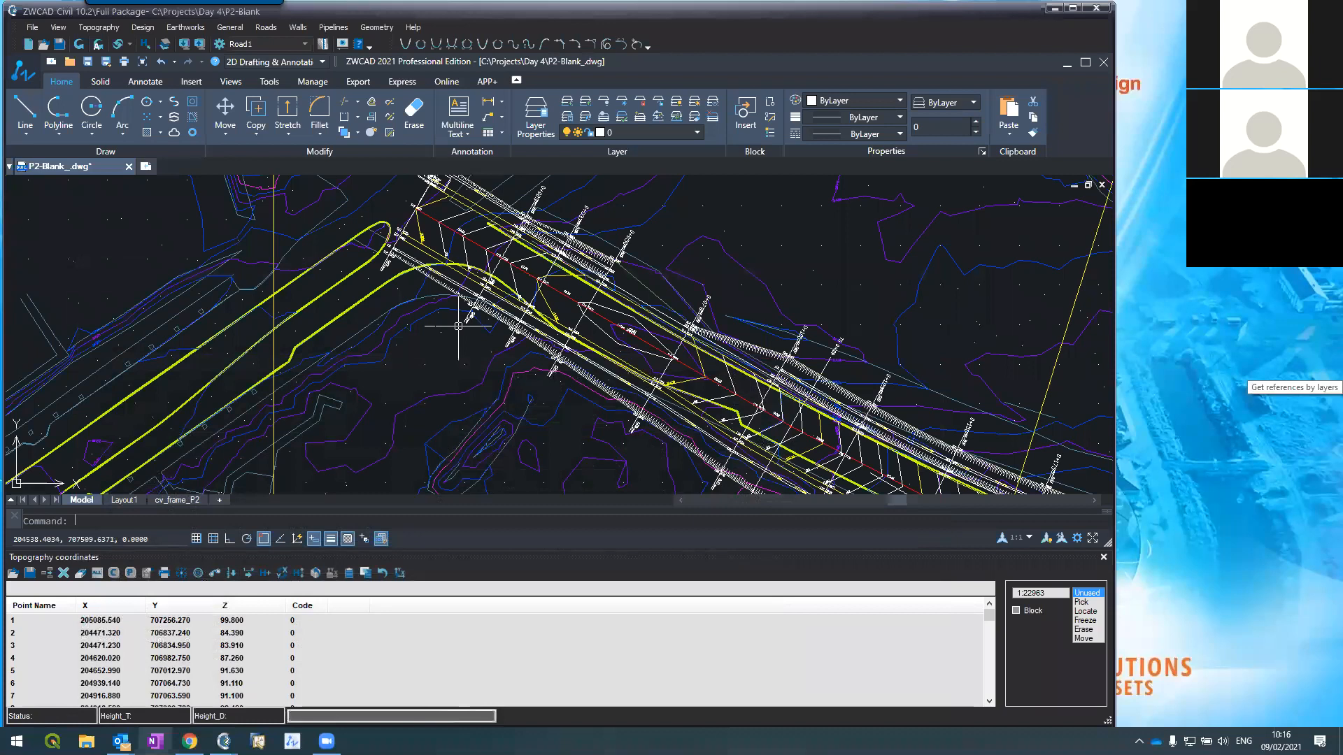
left_click(295, 324)
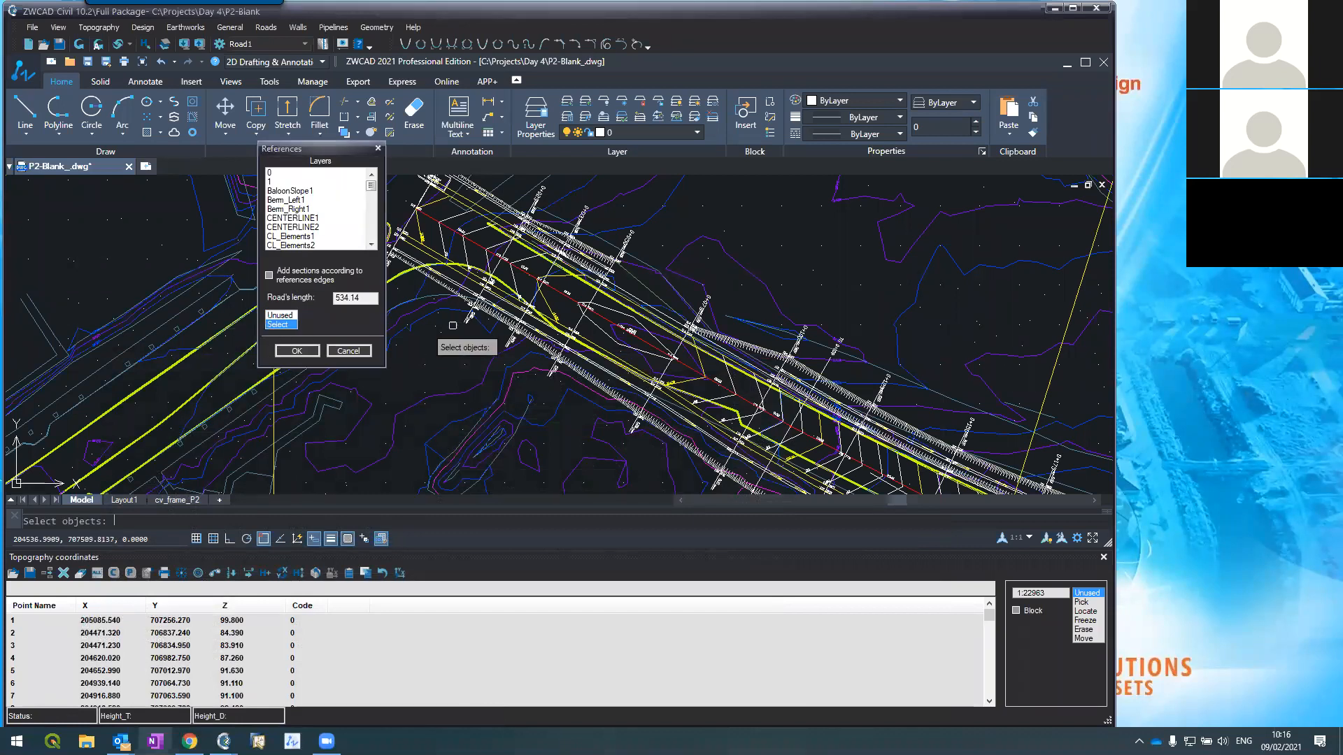
scroll(587, 318, "up", 2)
scroll(582, 318, "down", 2)
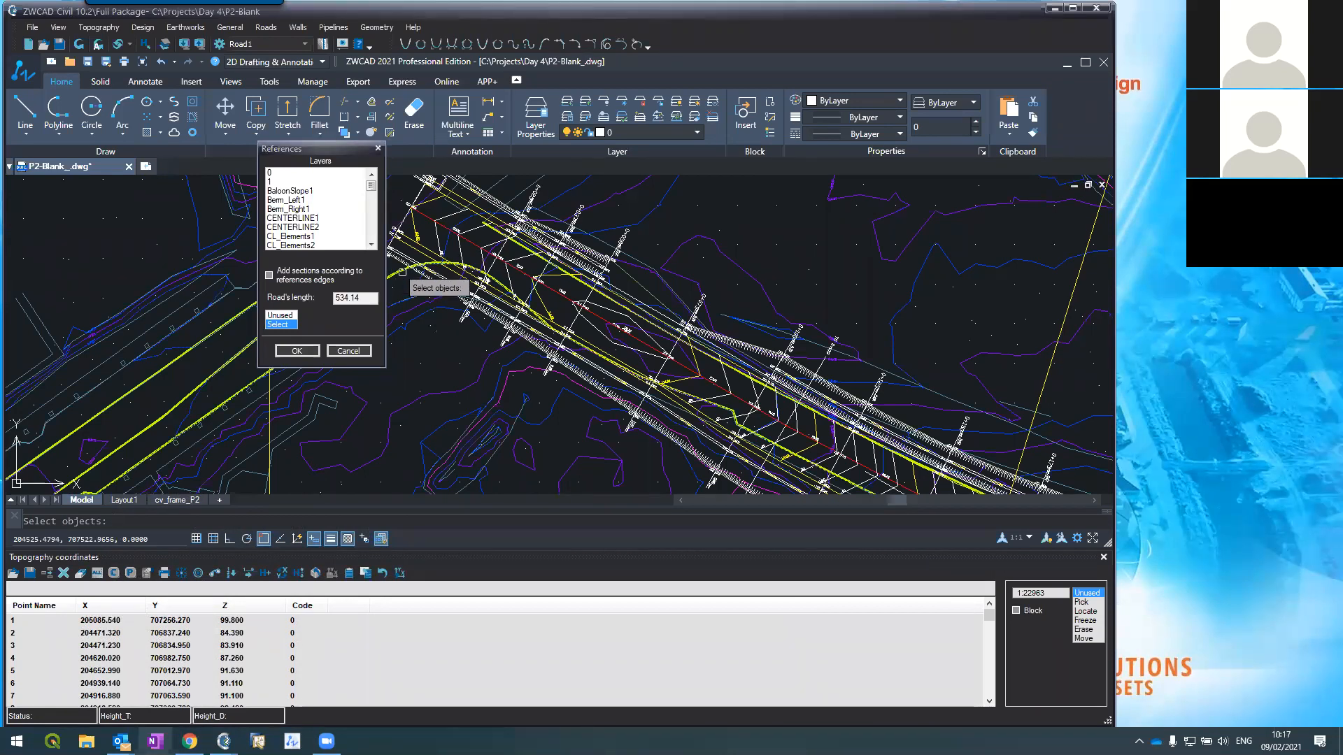
left_click(402, 272)
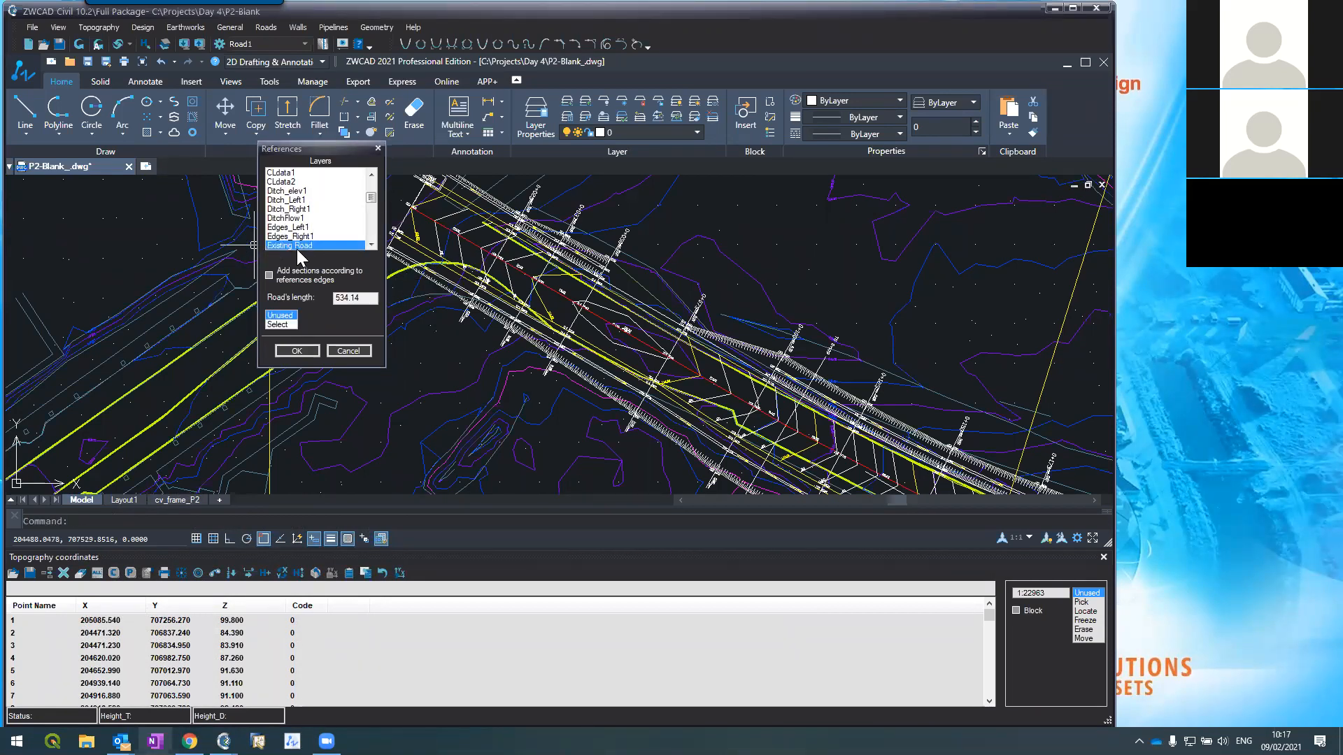
left_click(301, 350)
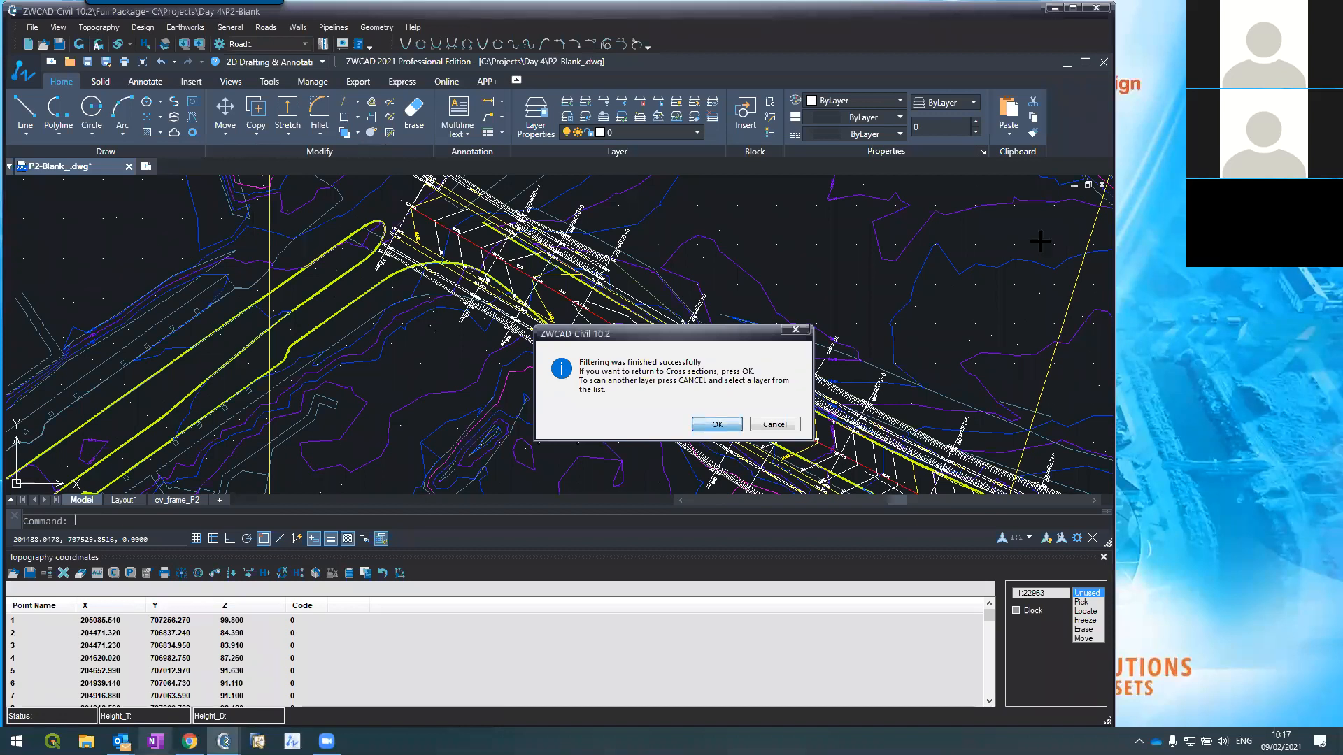
left_click(707, 427)
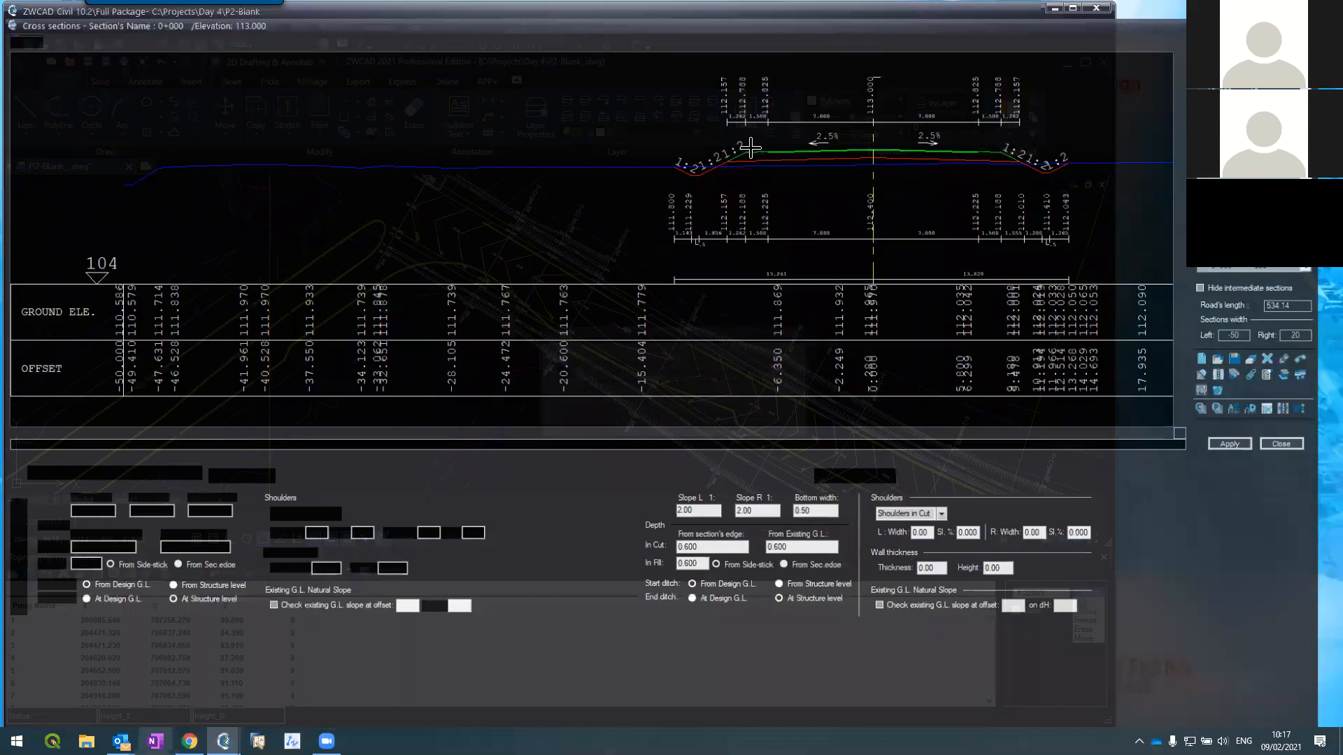
key("Page_Down")
scroll(826, 137, "up", 2)
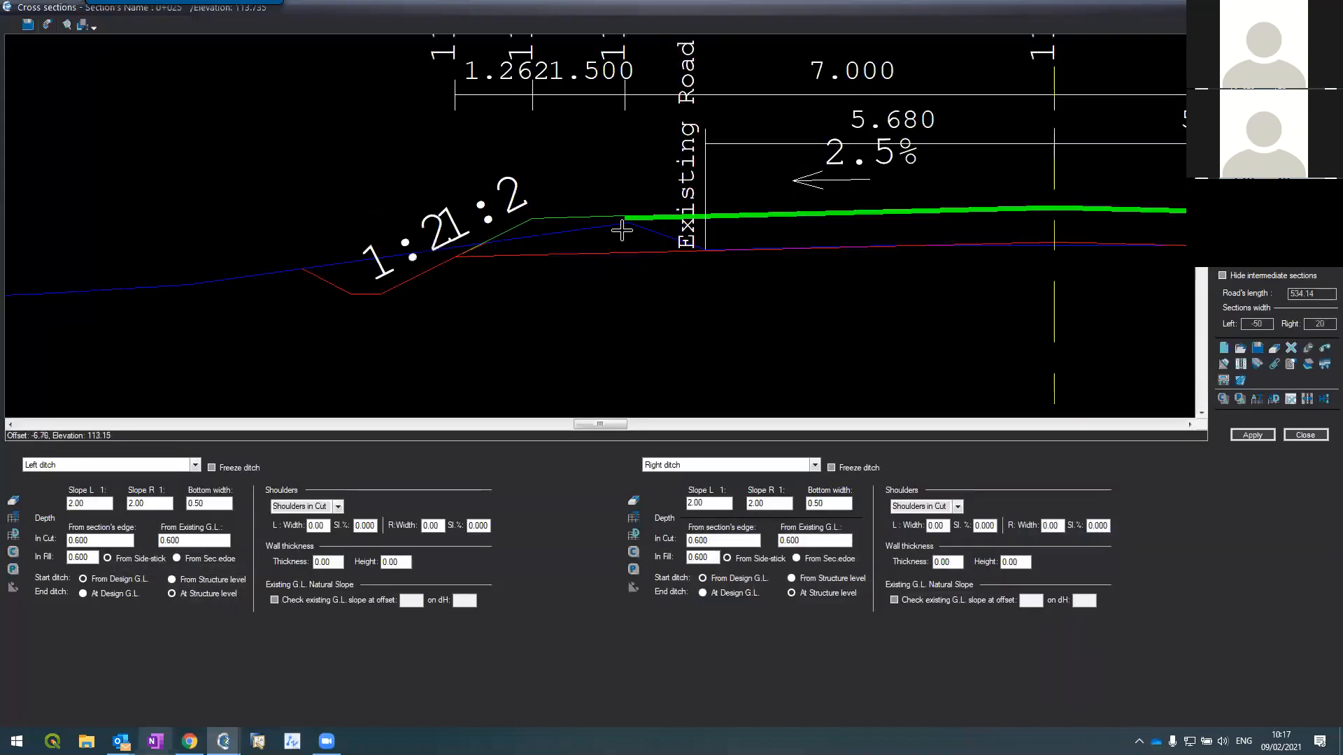
scroll(622, 230, "down", 1)
scroll(927, 226, "up", 2)
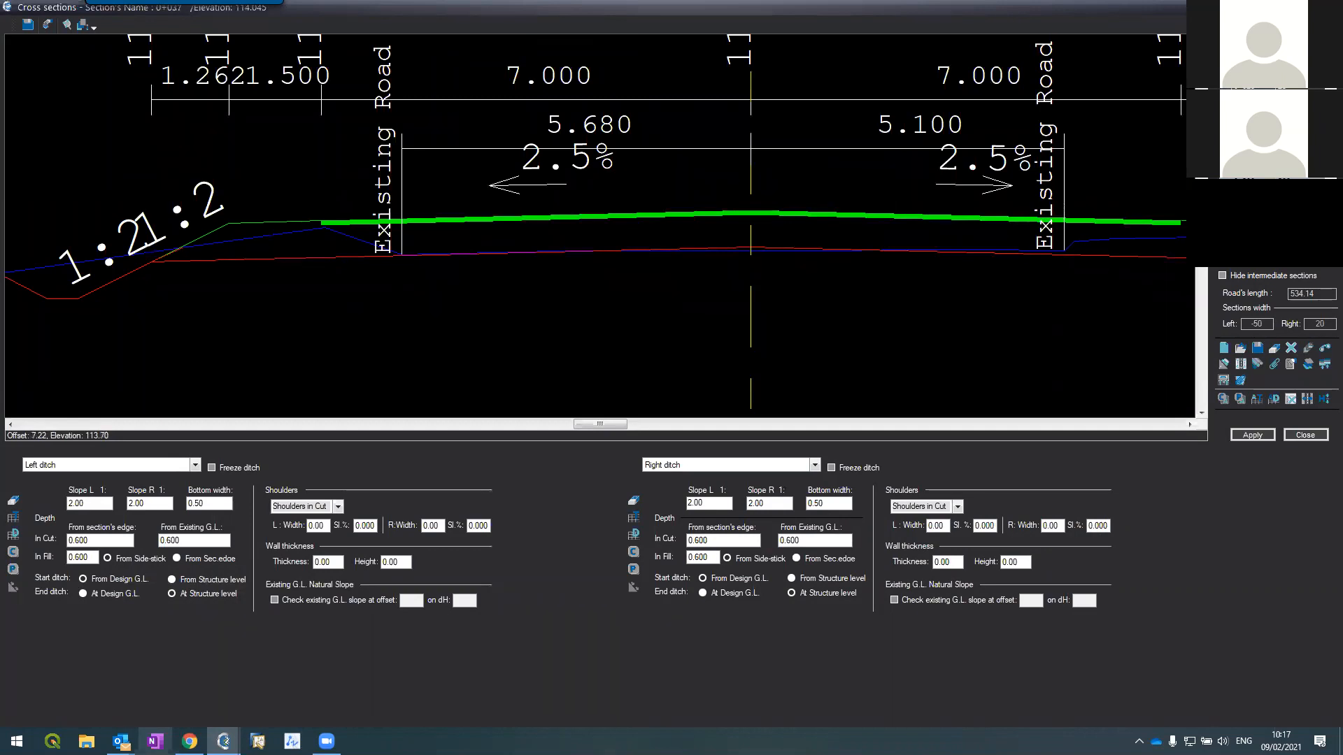
key("Down")
key("Down")
key("Down")
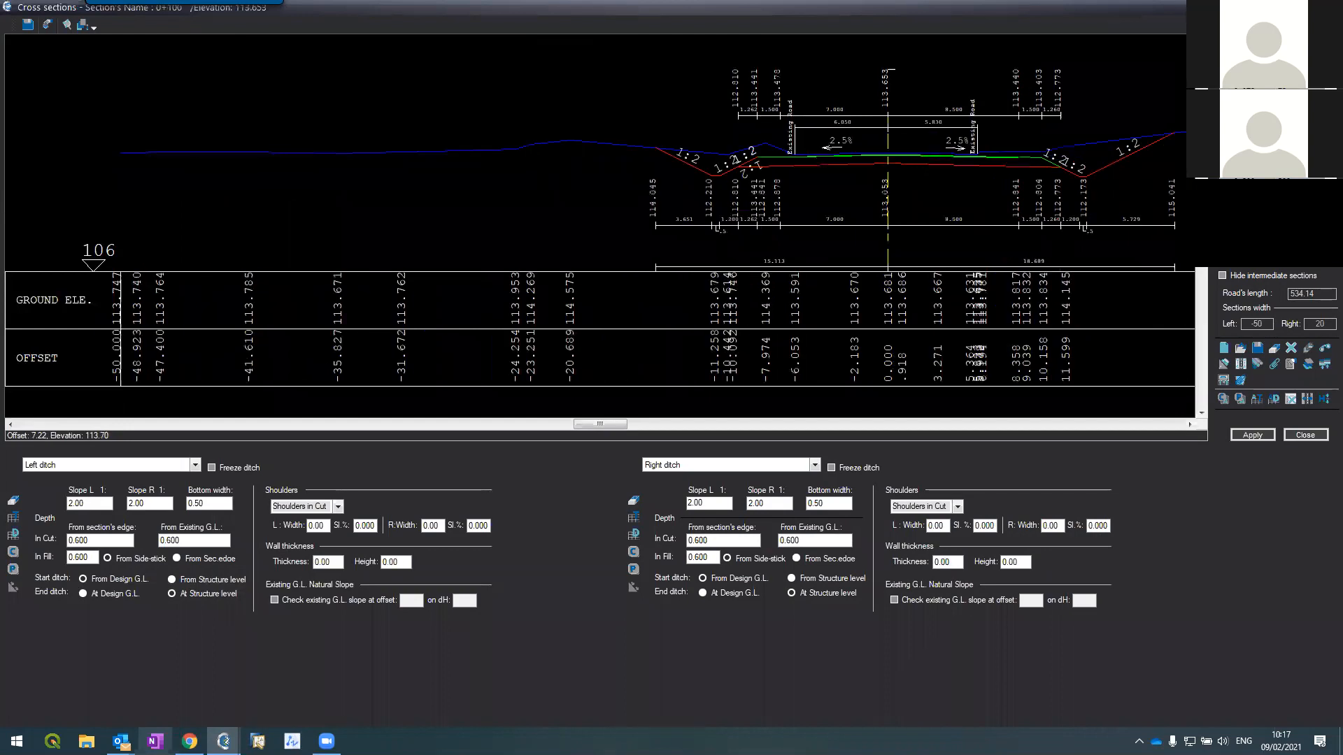
key("Up")
key("Up")
key("Up")
key("Up")
key("Up")
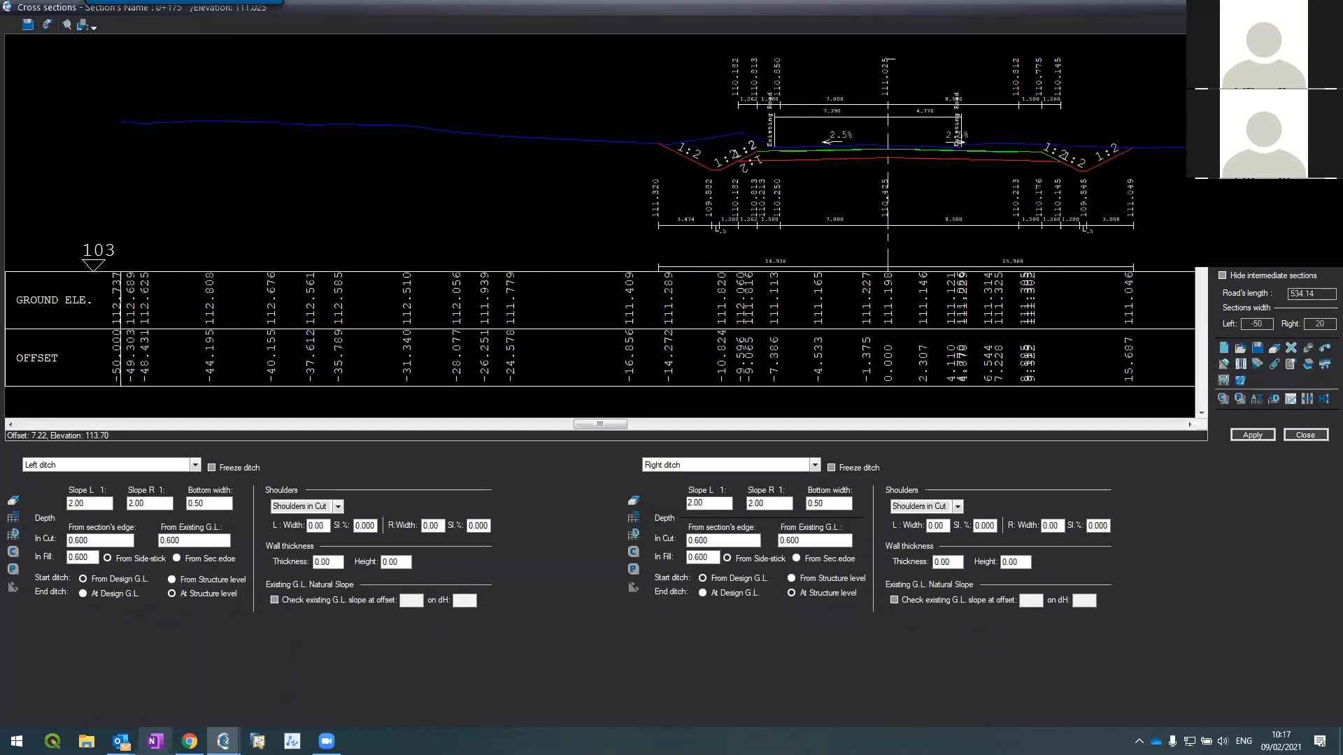
key("Down")
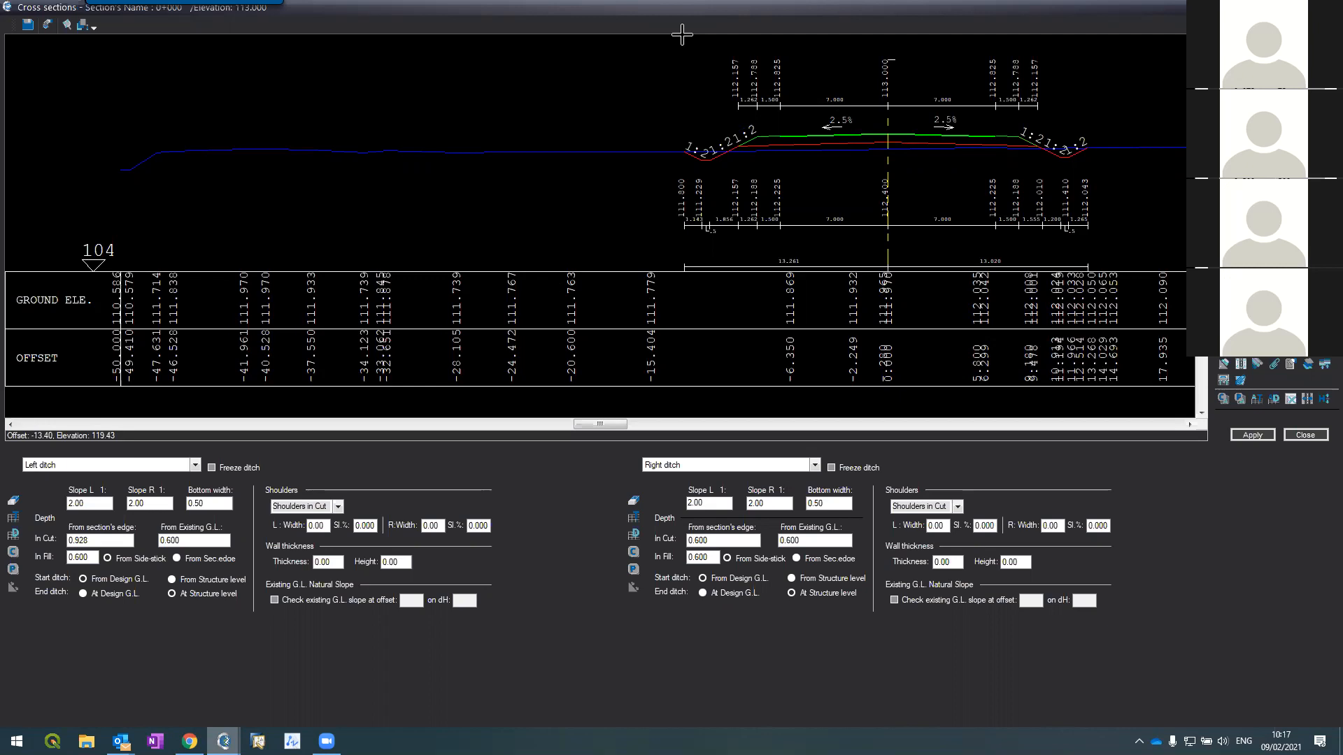
Step: Show the References table and move to cross section 0+025
left_click(186, 467)
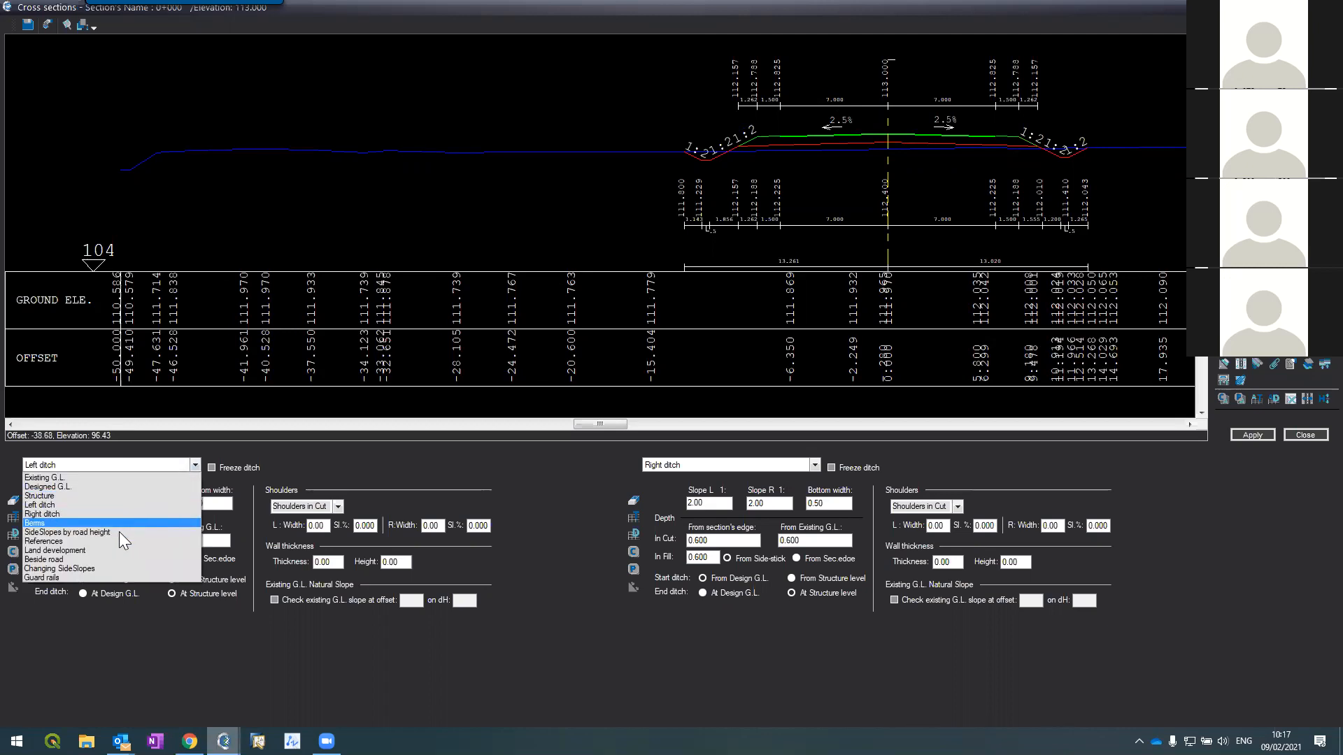
left_click(65, 540)
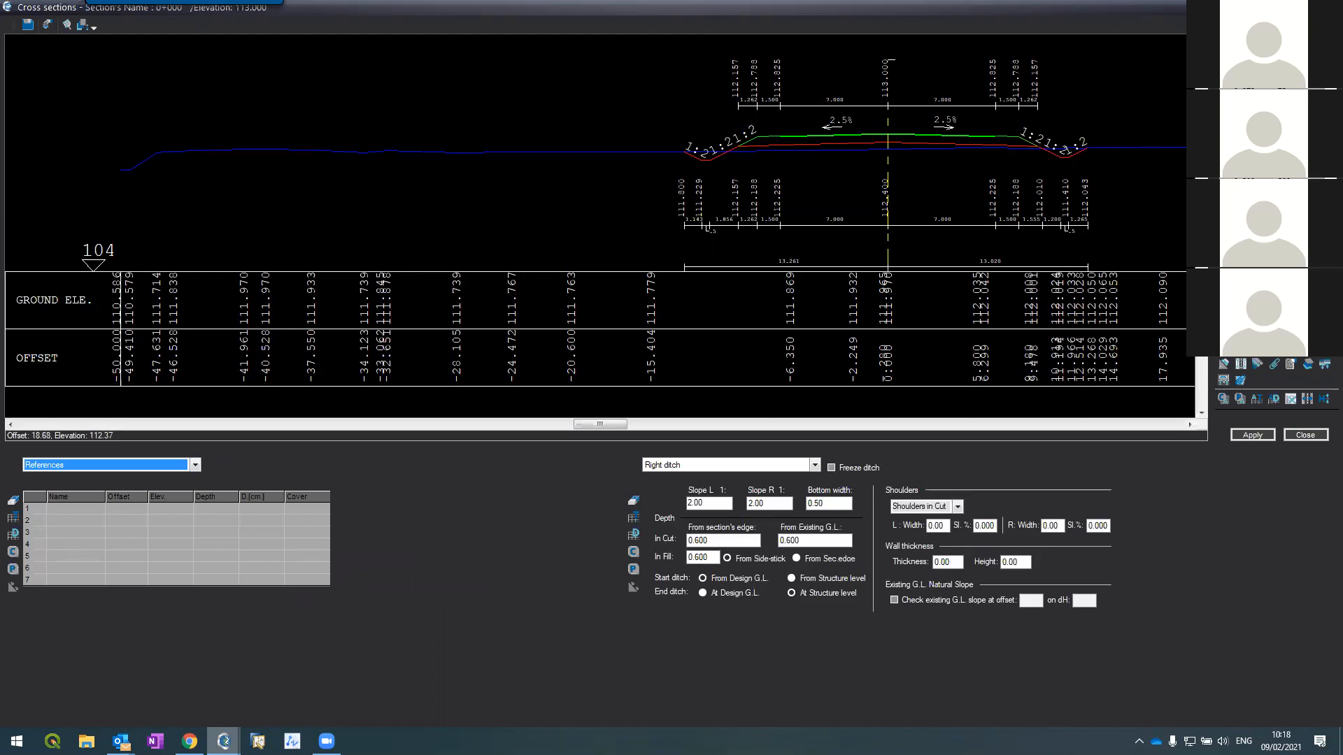
key("Page_Down")
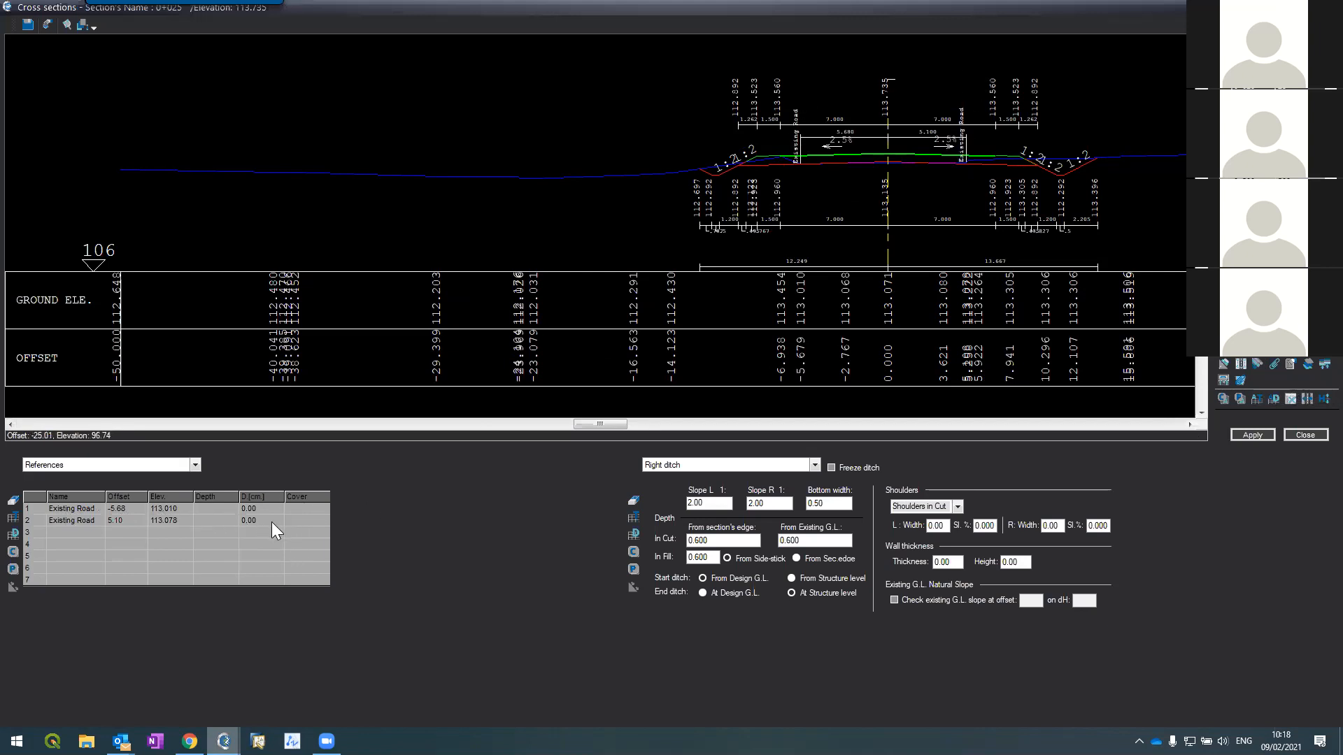
Step: Apply the Existing Road references to section 0+025 and advance to 0+050
scroll(822, 117, "down", 3)
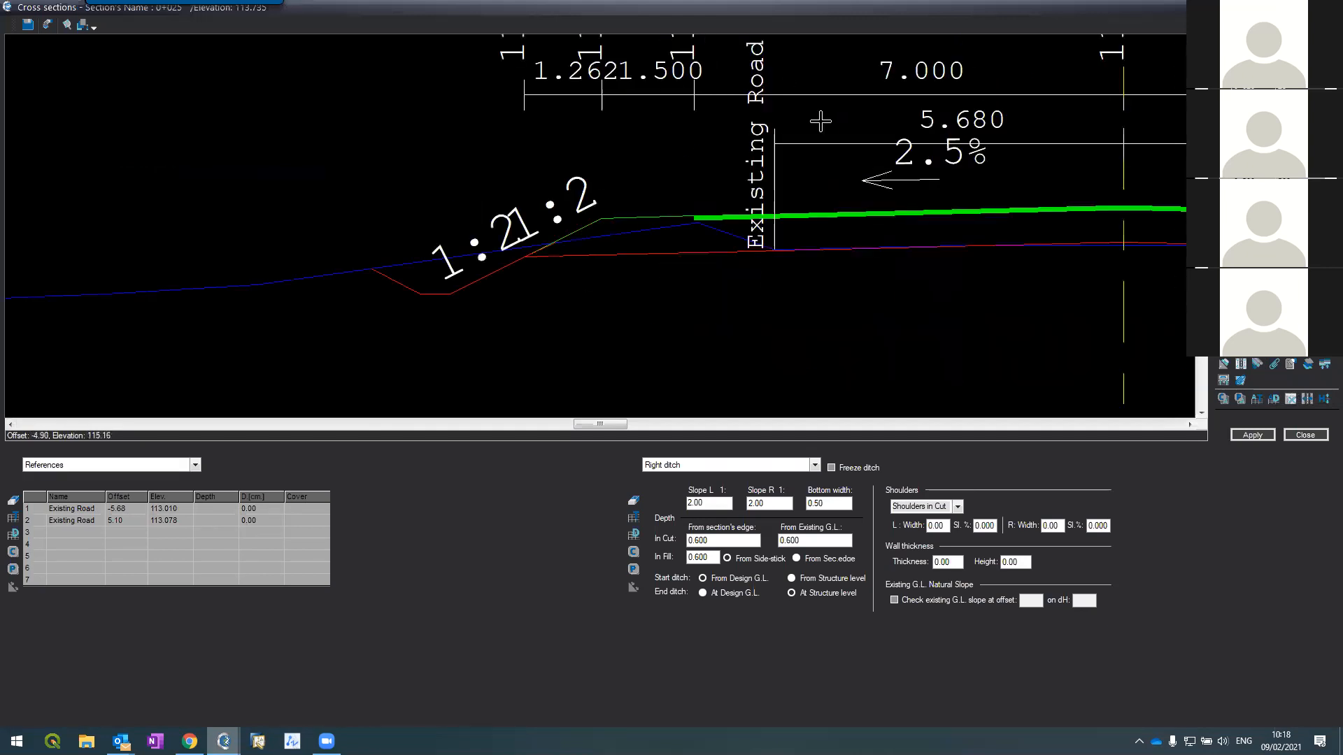
scroll(929, 130, "up", 3)
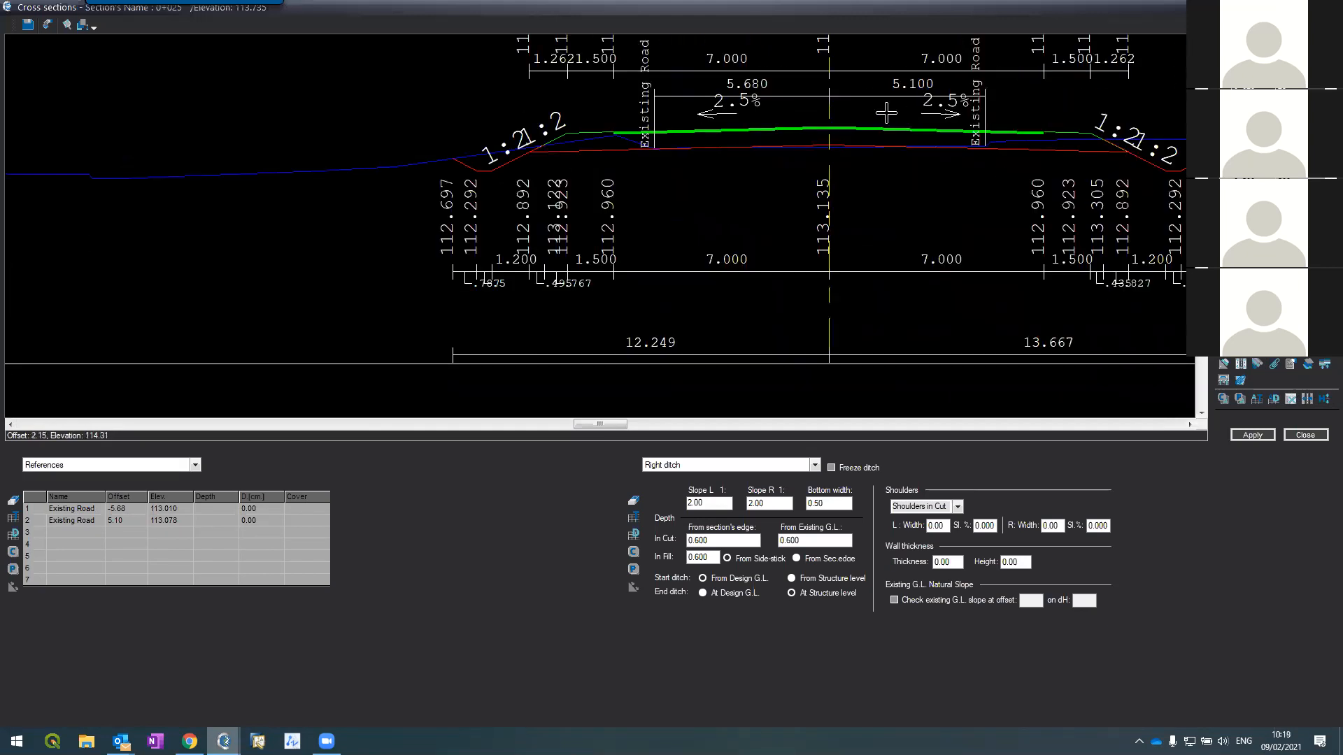
scroll(867, 123, "down", 3)
scroll(883, 104, "up", 3)
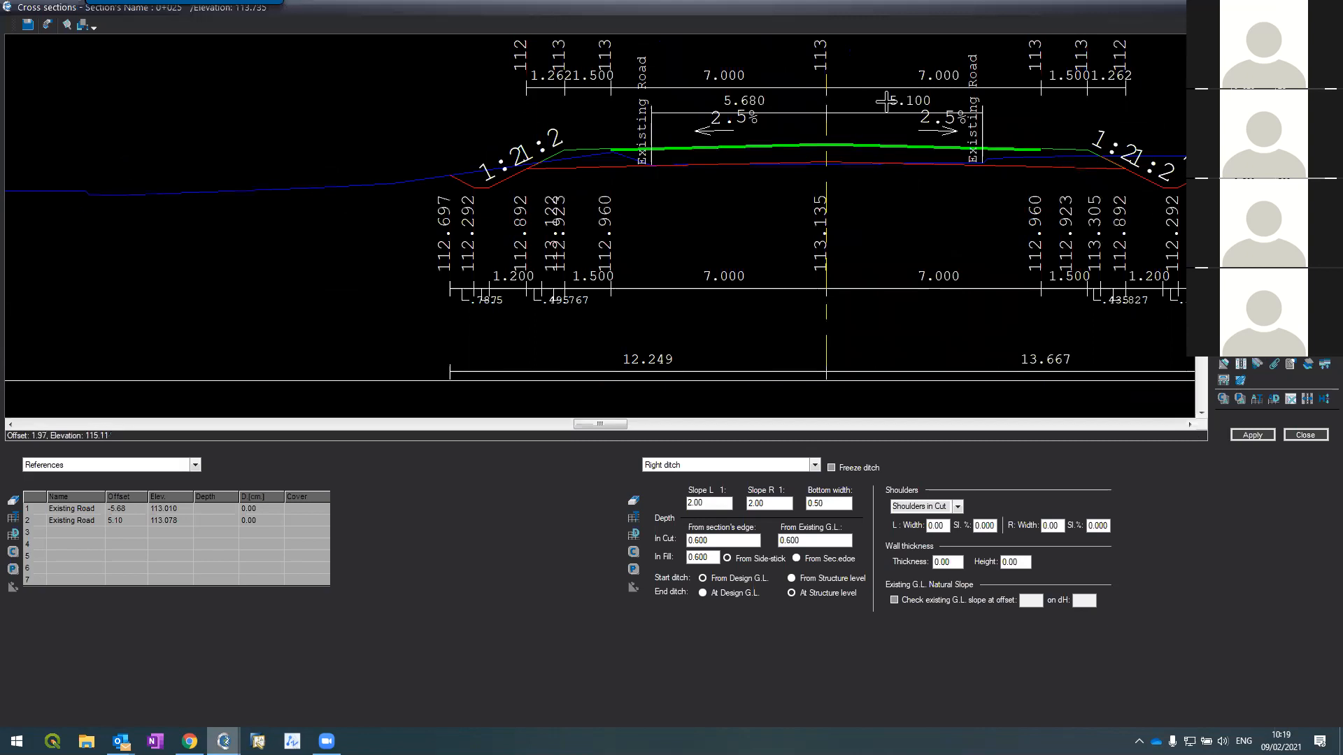
scroll(883, 103, "down", 3)
left_click(1249, 434)
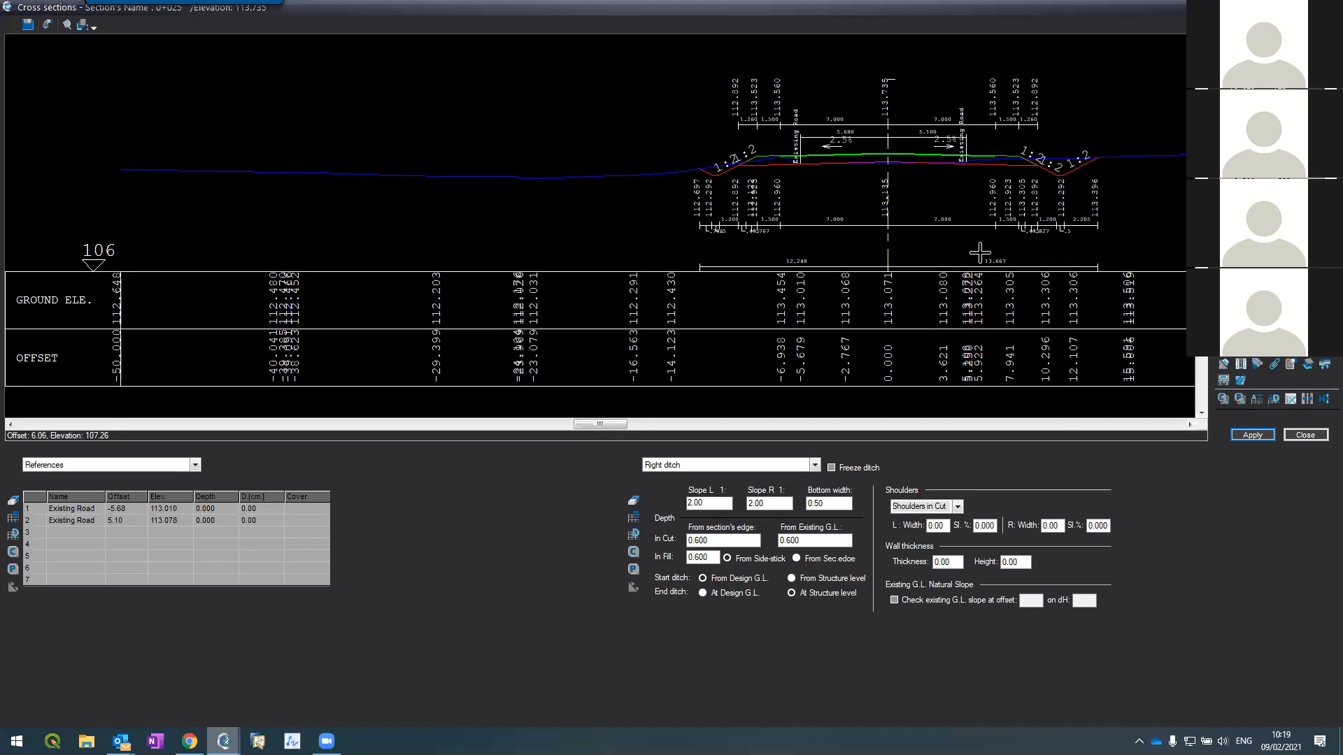
left_click(1305, 336)
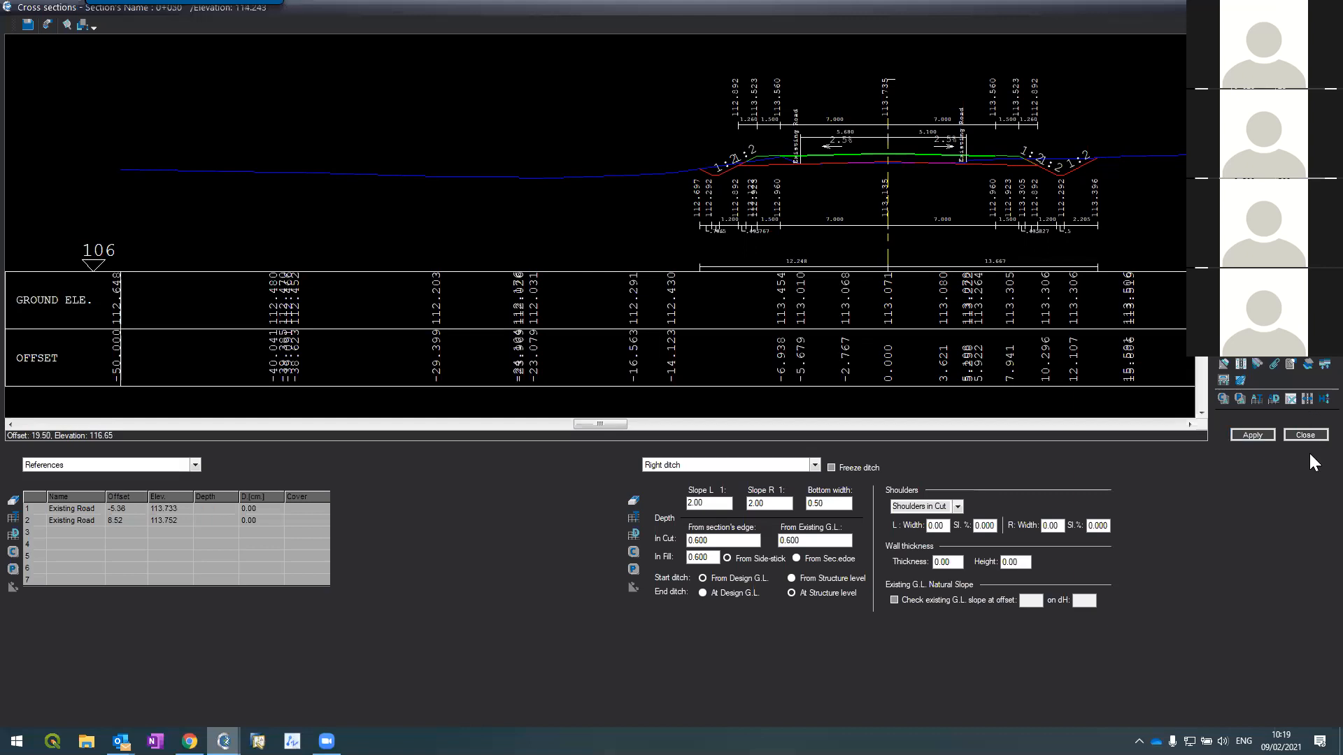
Step: Close the Cross sections window and recentre the plan on the road corridor
left_click(1302, 434)
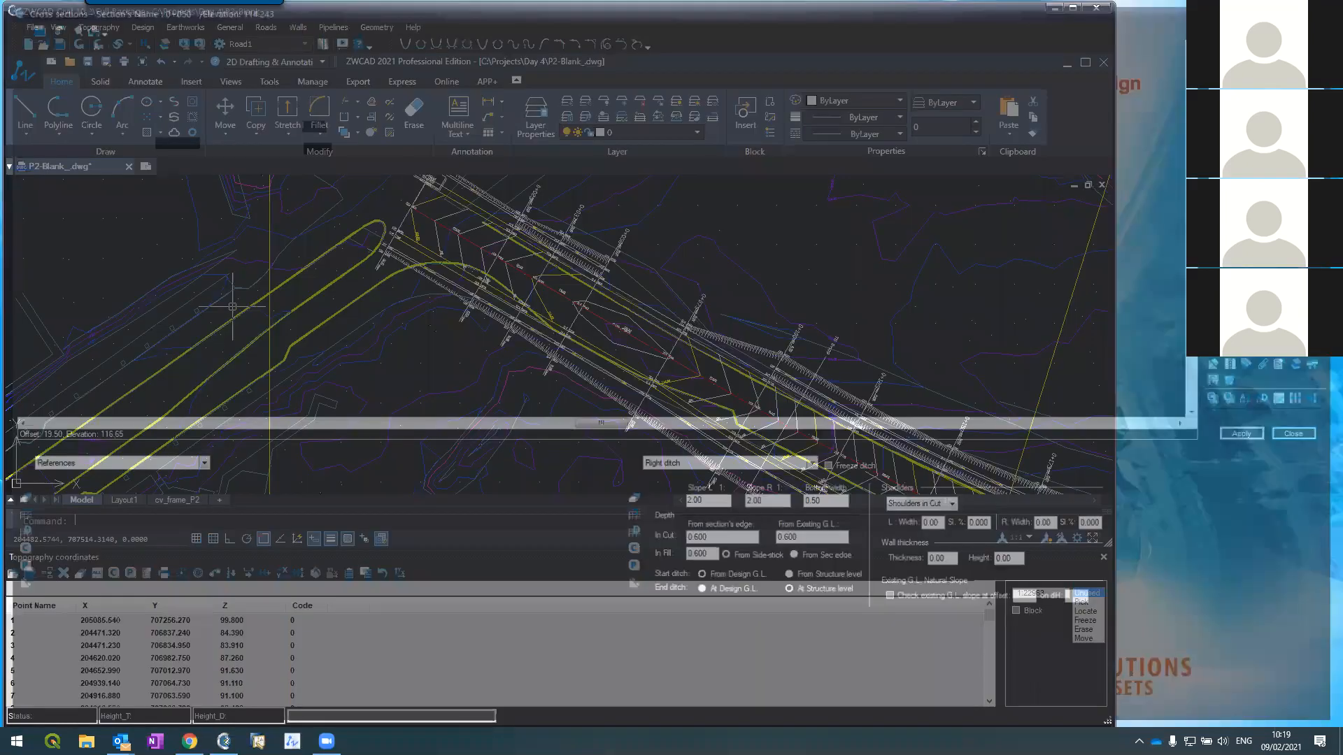
scroll(319, 256, "down", 5)
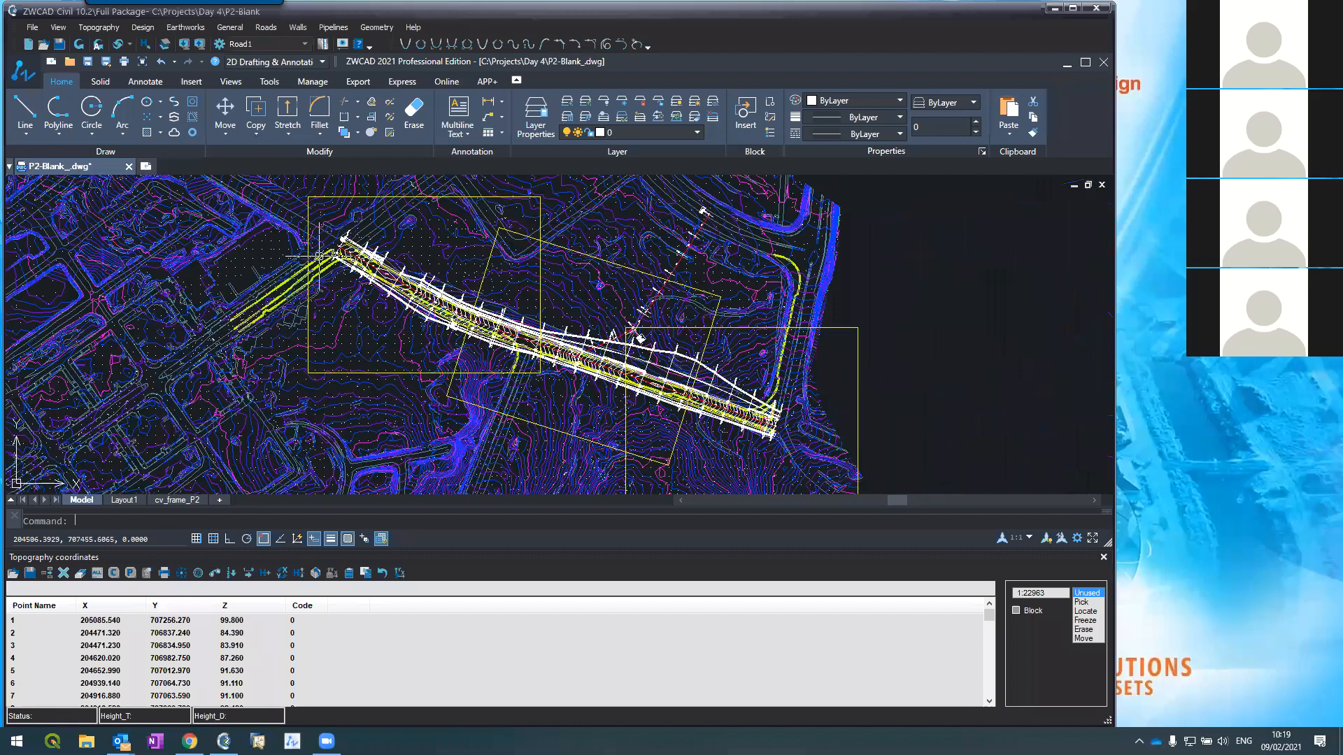
middle_click_drag(497, 271, 430, 266)
scroll(430, 267, "up", 2)
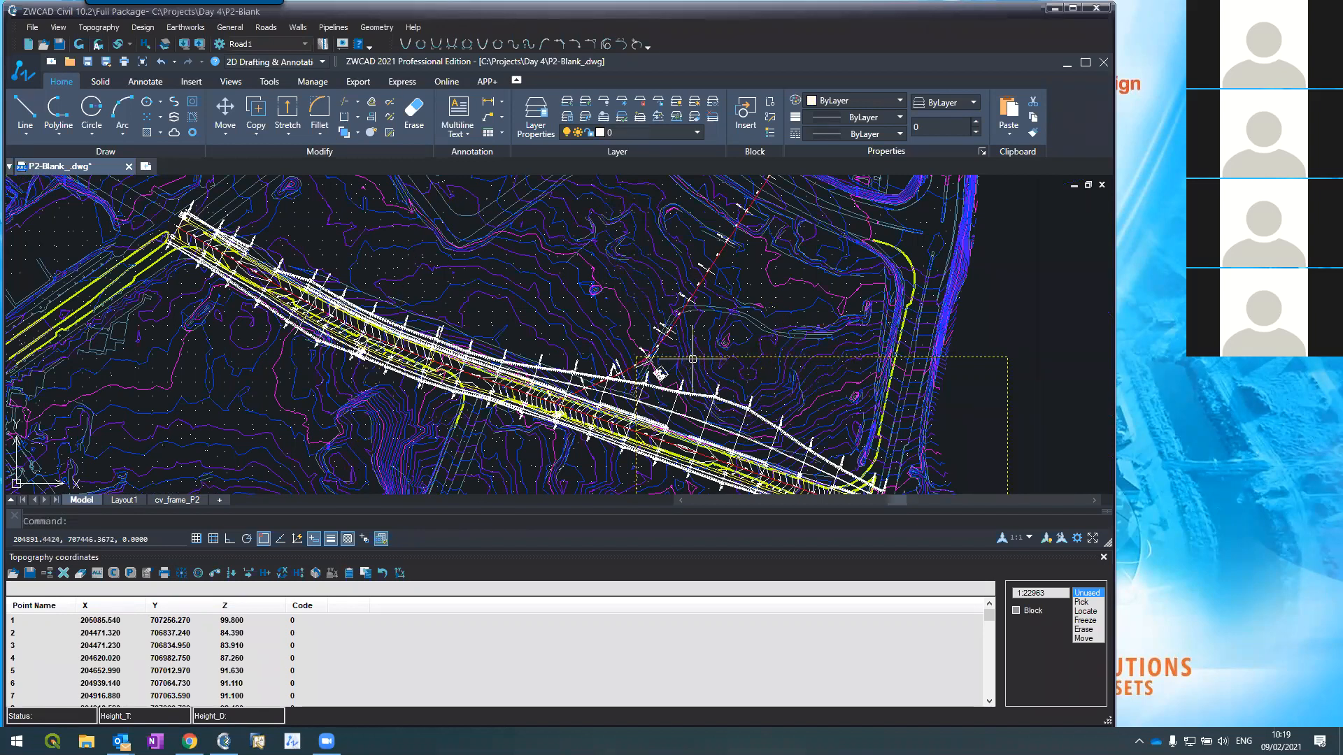
Step: Close the Topography coordinates panel and zoom around the corridor's cross-section lines
left_click(1104, 558)
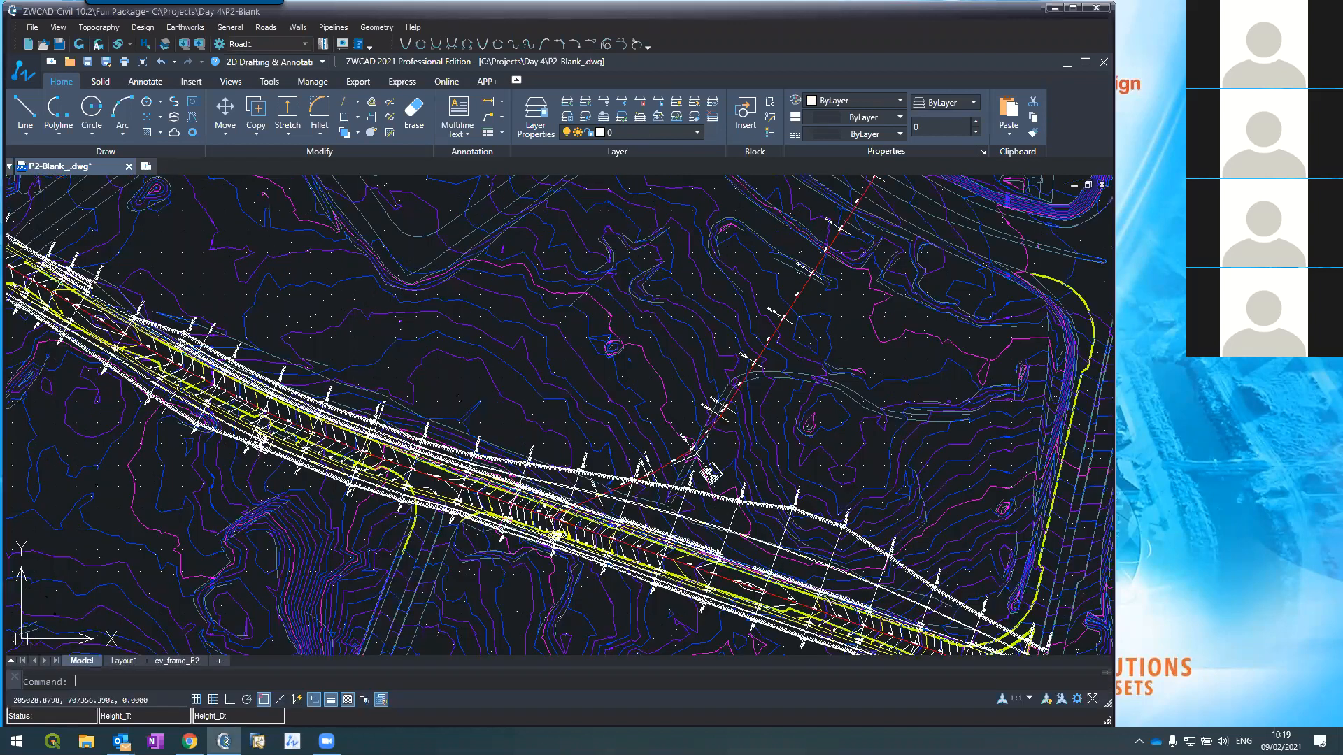
scroll(645, 407, "up", 5)
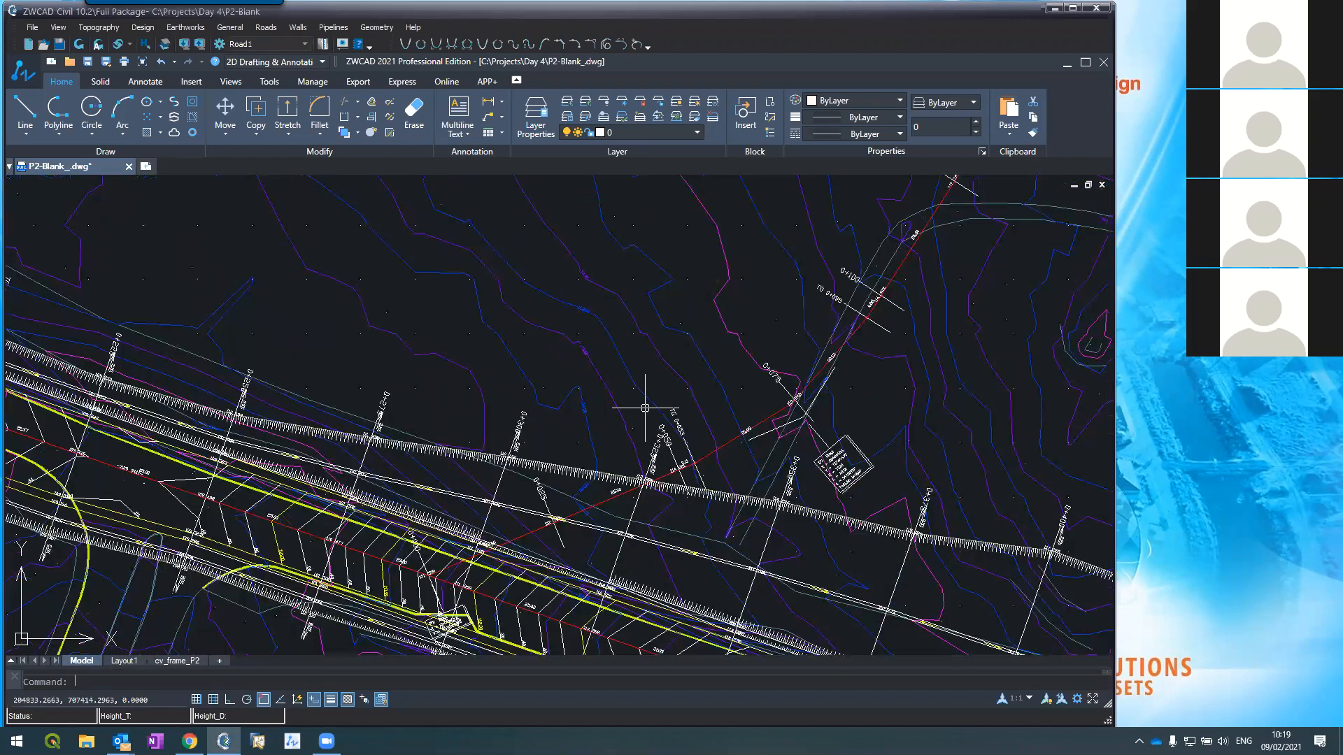
scroll(645, 408, "down", 2)
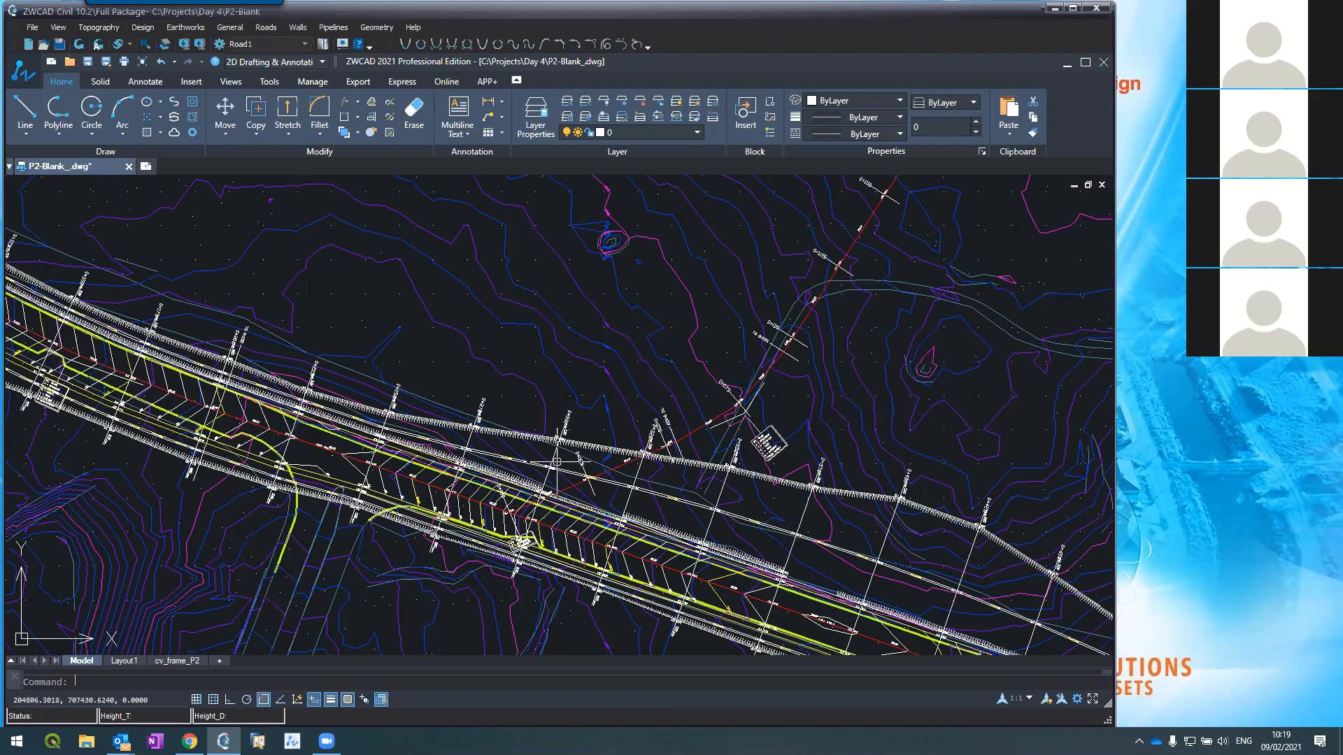
scroll(557, 461, "down", 2)
scroll(557, 460, "down", 2)
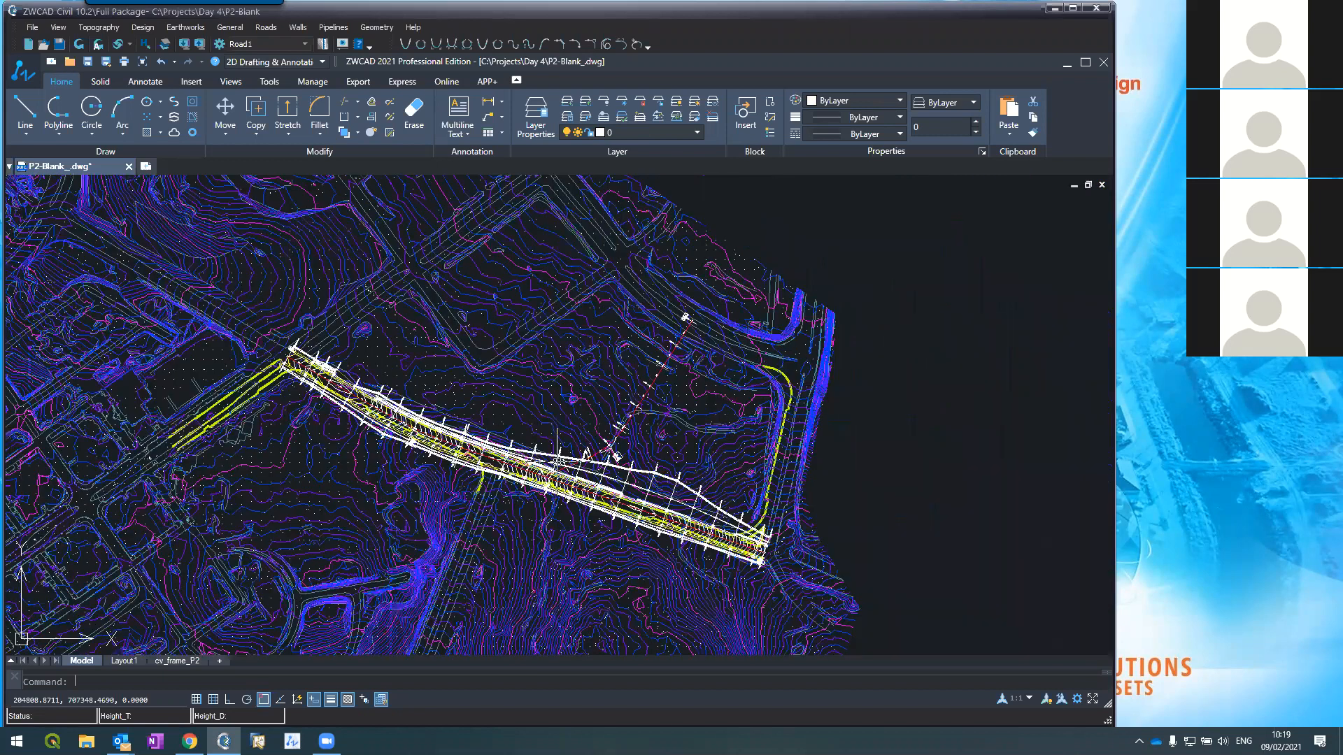
scroll(476, 448, "up", 4)
scroll(464, 443, "up", 2)
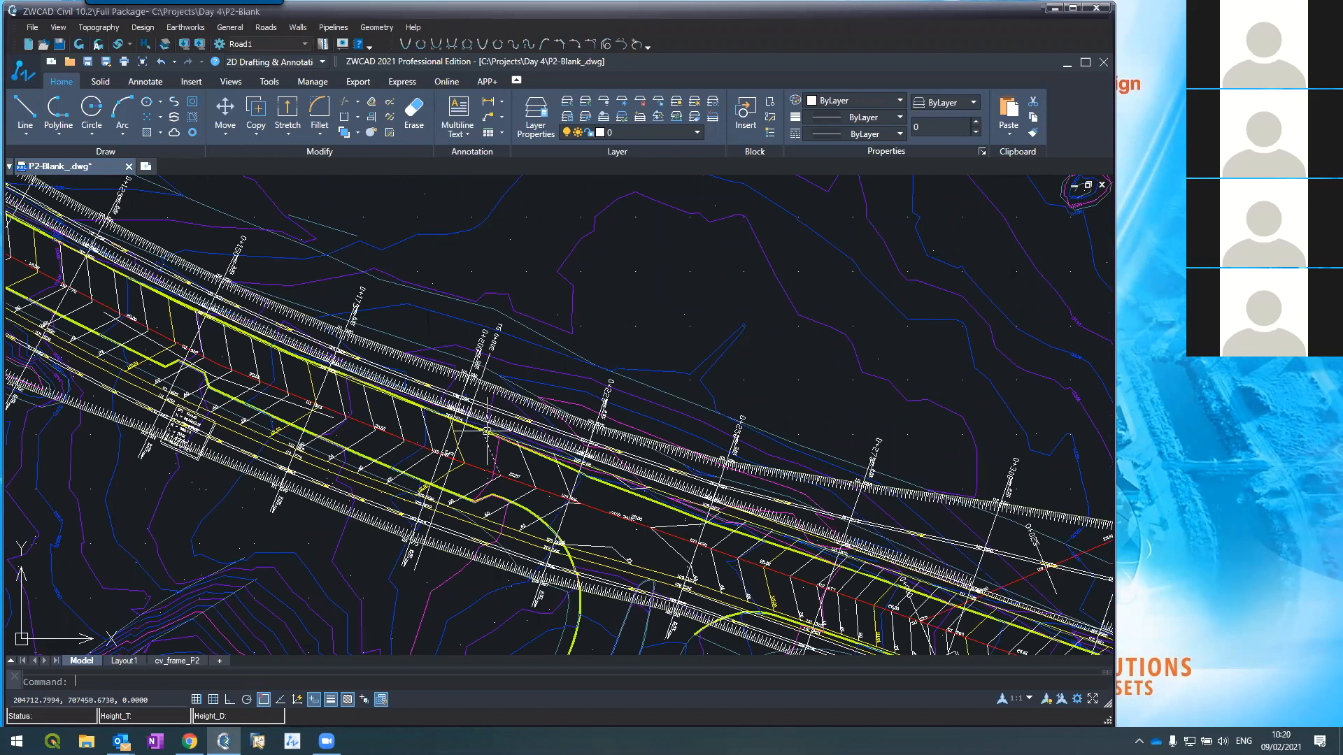
scroll(523, 415, "down", 2)
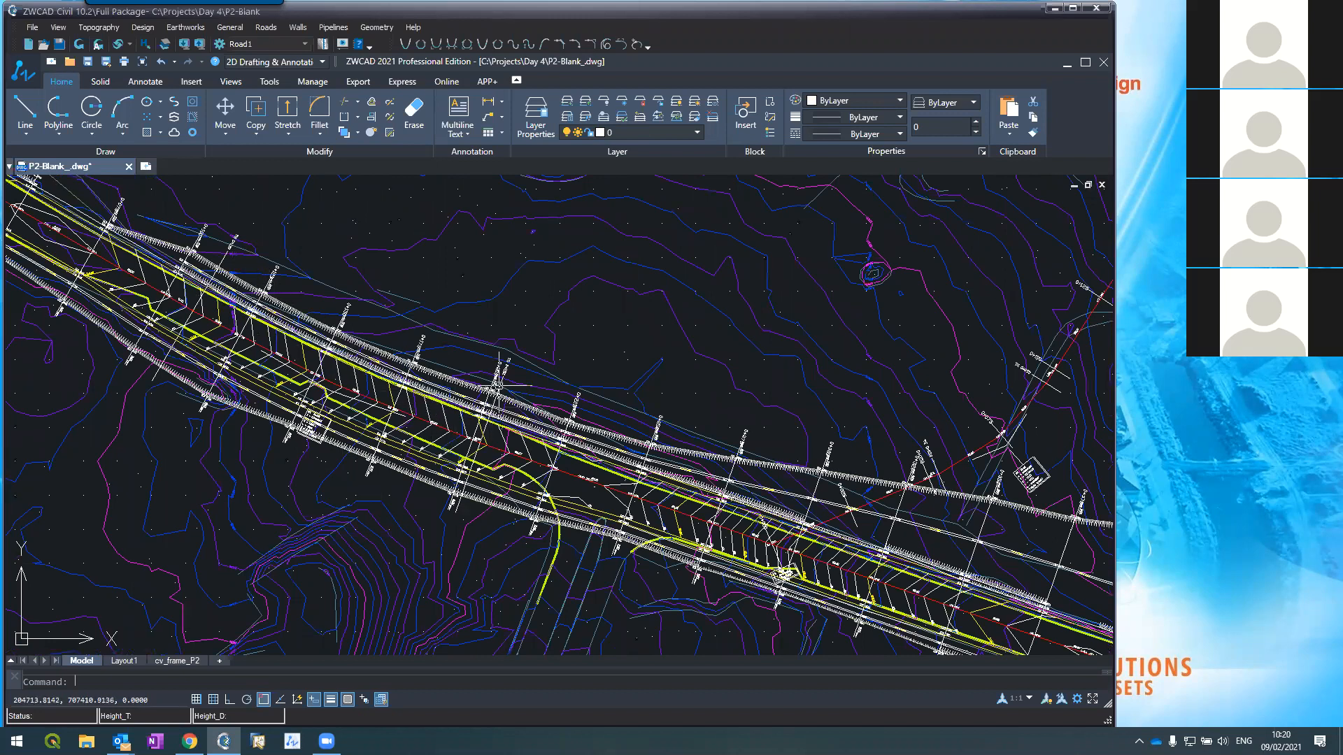
scroll(498, 385, "up", 3)
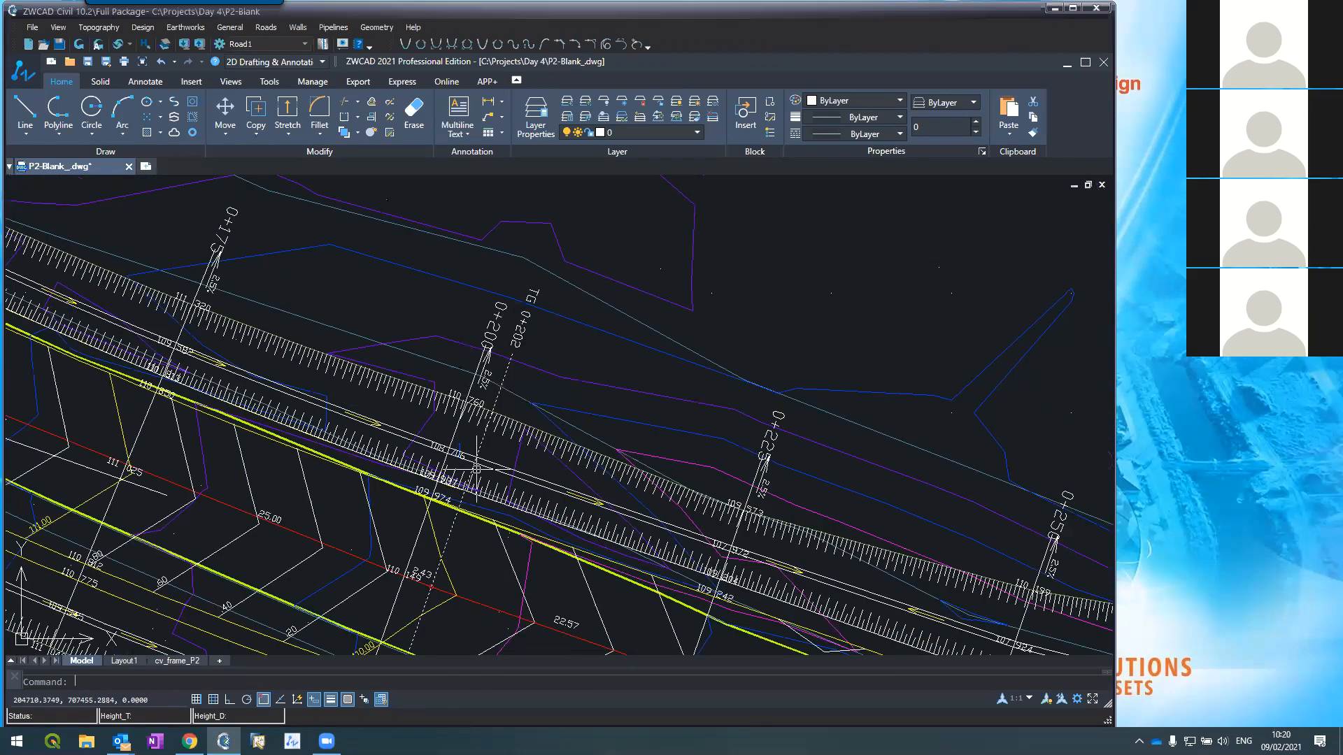
Step: Change the colour of CLdata1, the station-label layer, to yellow
left_click(514, 341)
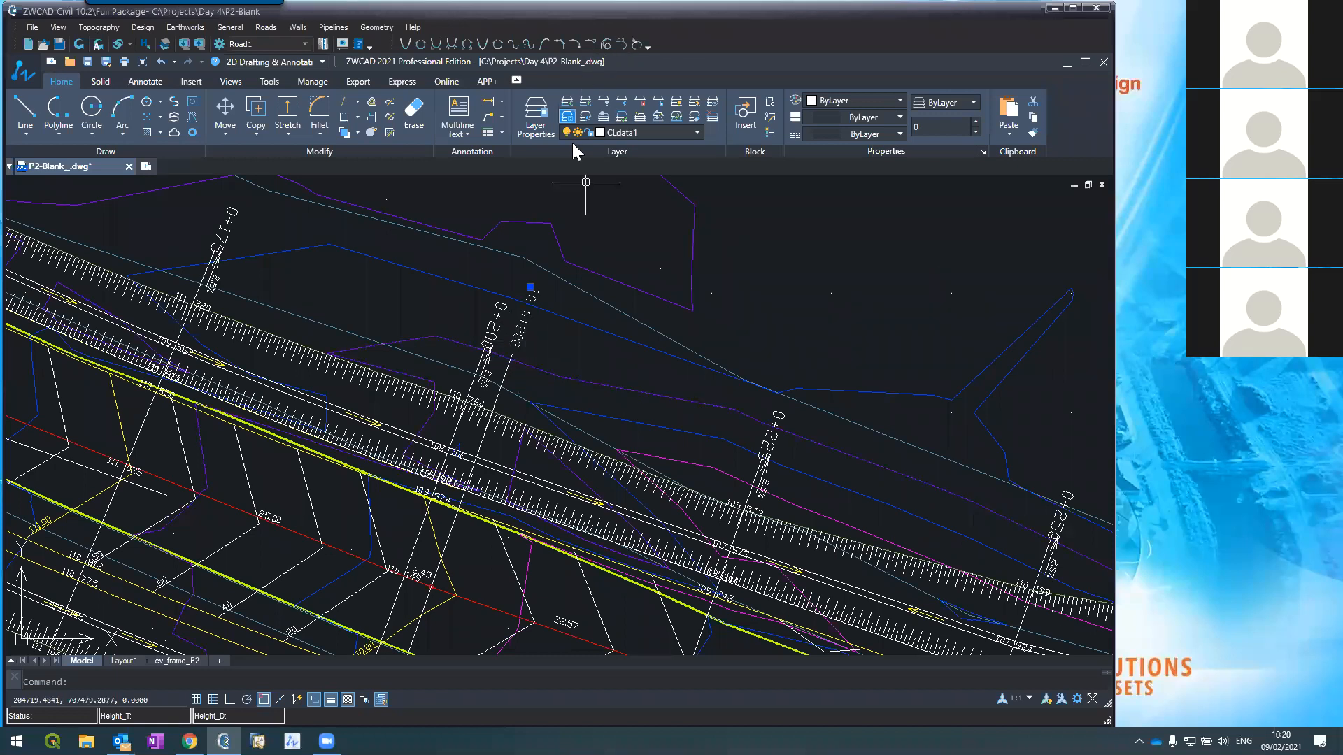
left_click(600, 131)
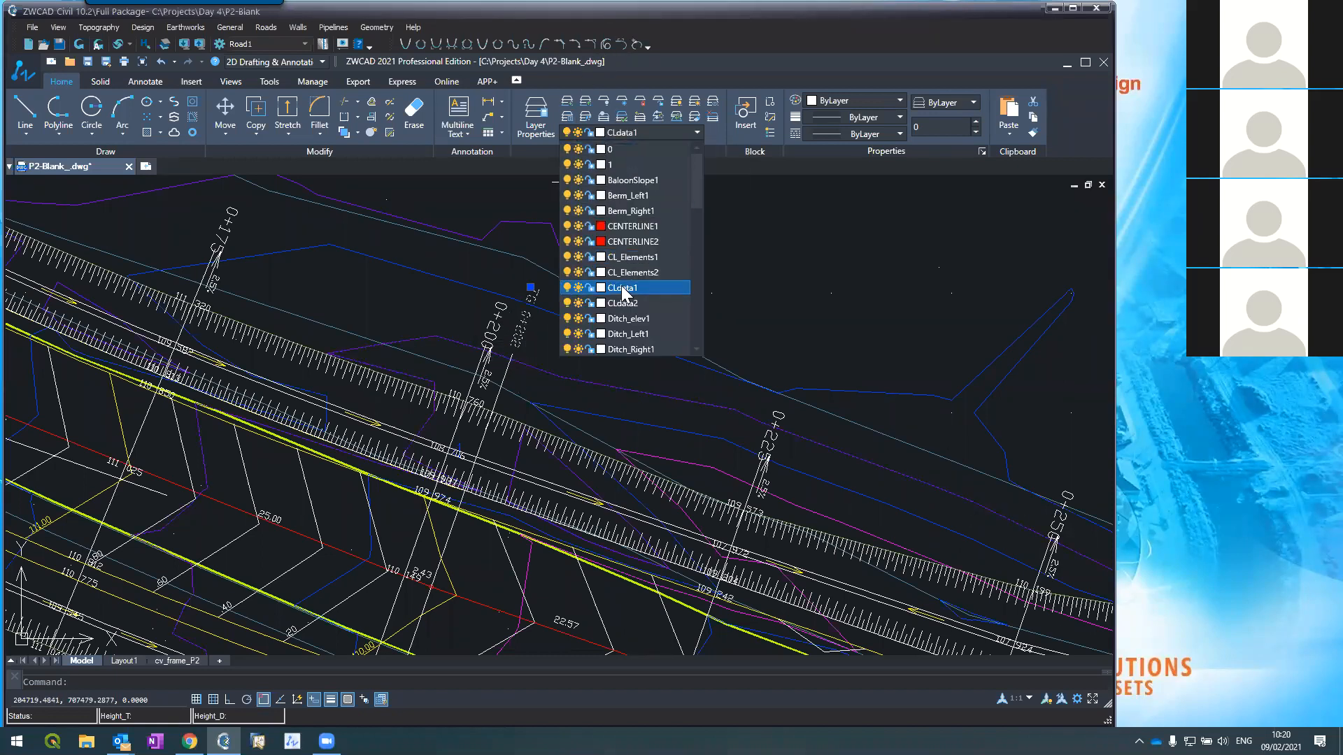
left_click(599, 288)
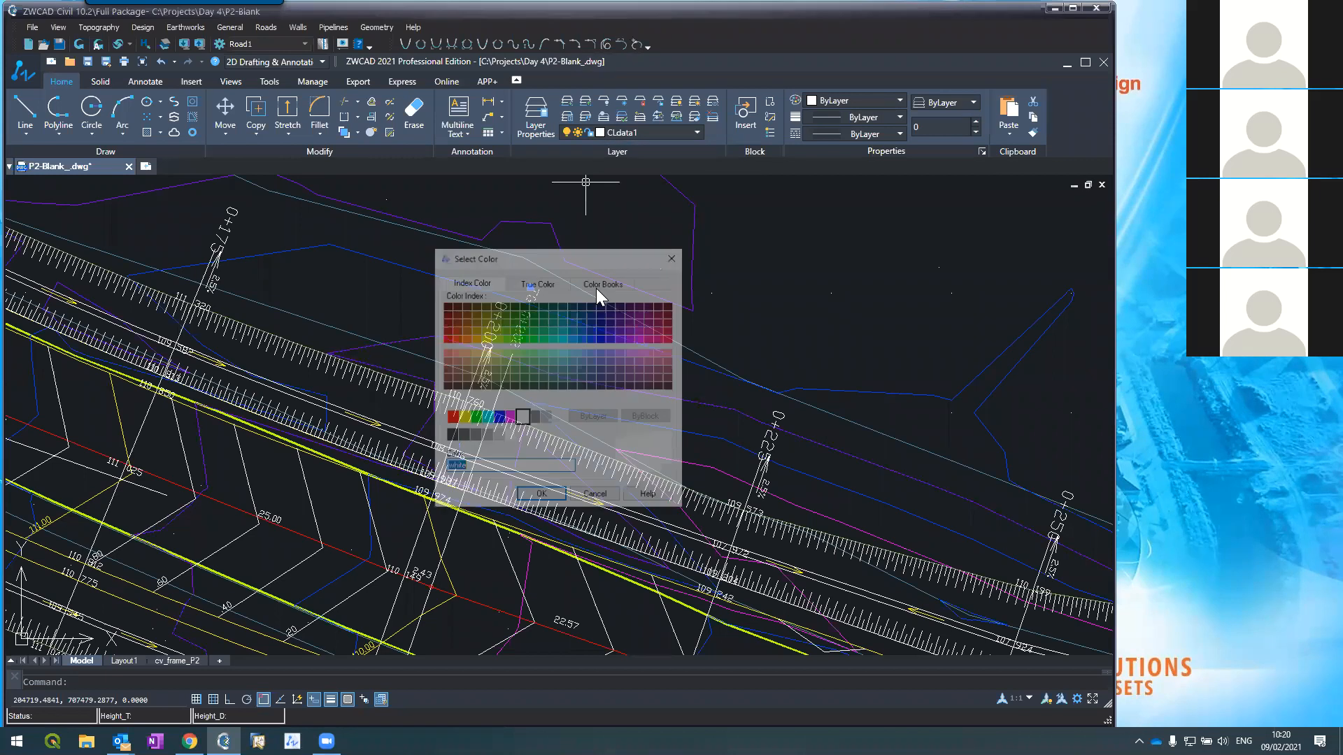
left_click(462, 419)
left_click(541, 496)
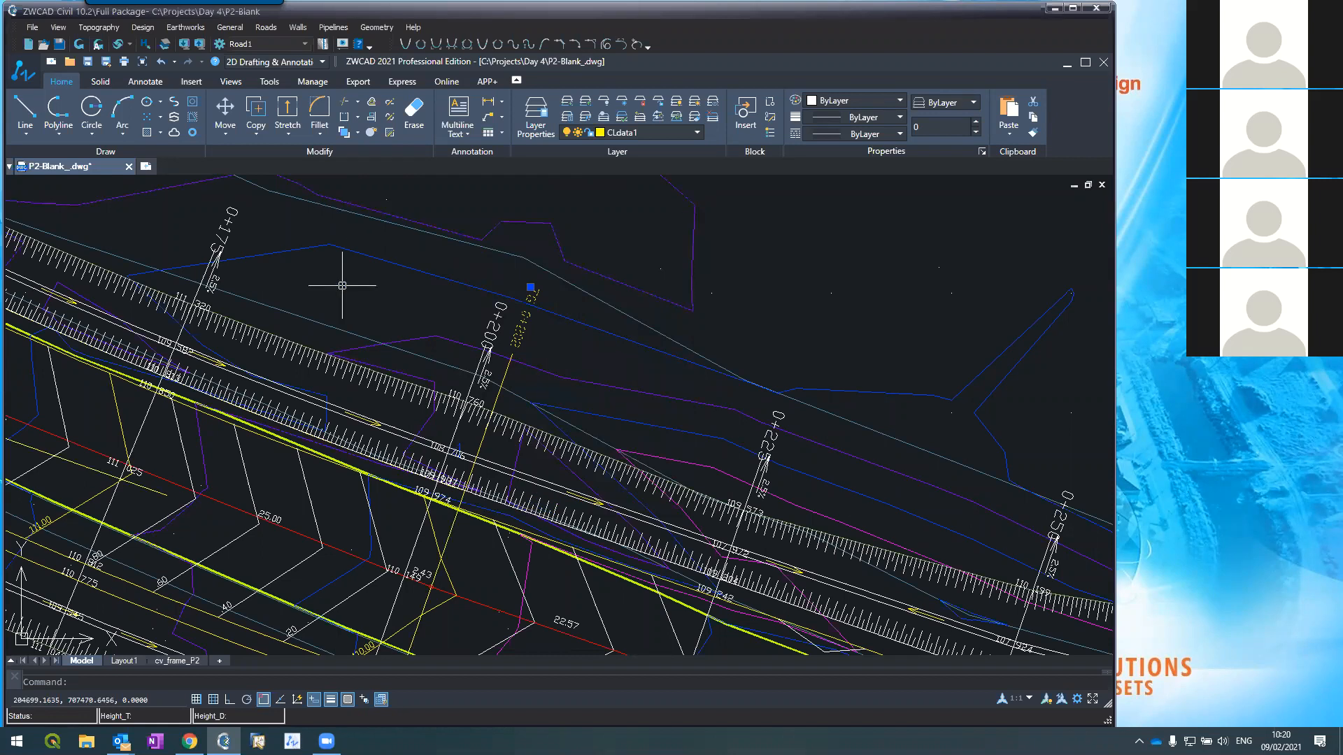
scroll(342, 286, "down", 4)
scroll(350, 275, "up", 2)
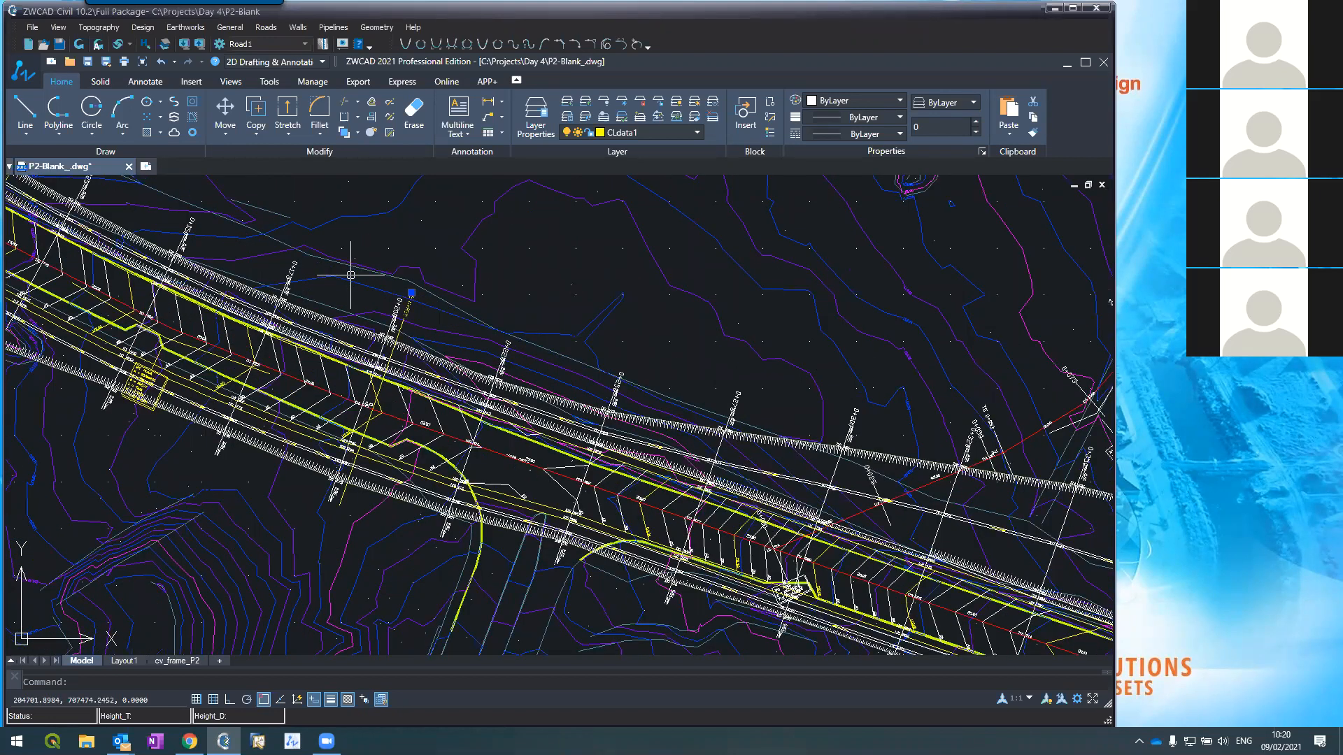
scroll(350, 274, "down", 2)
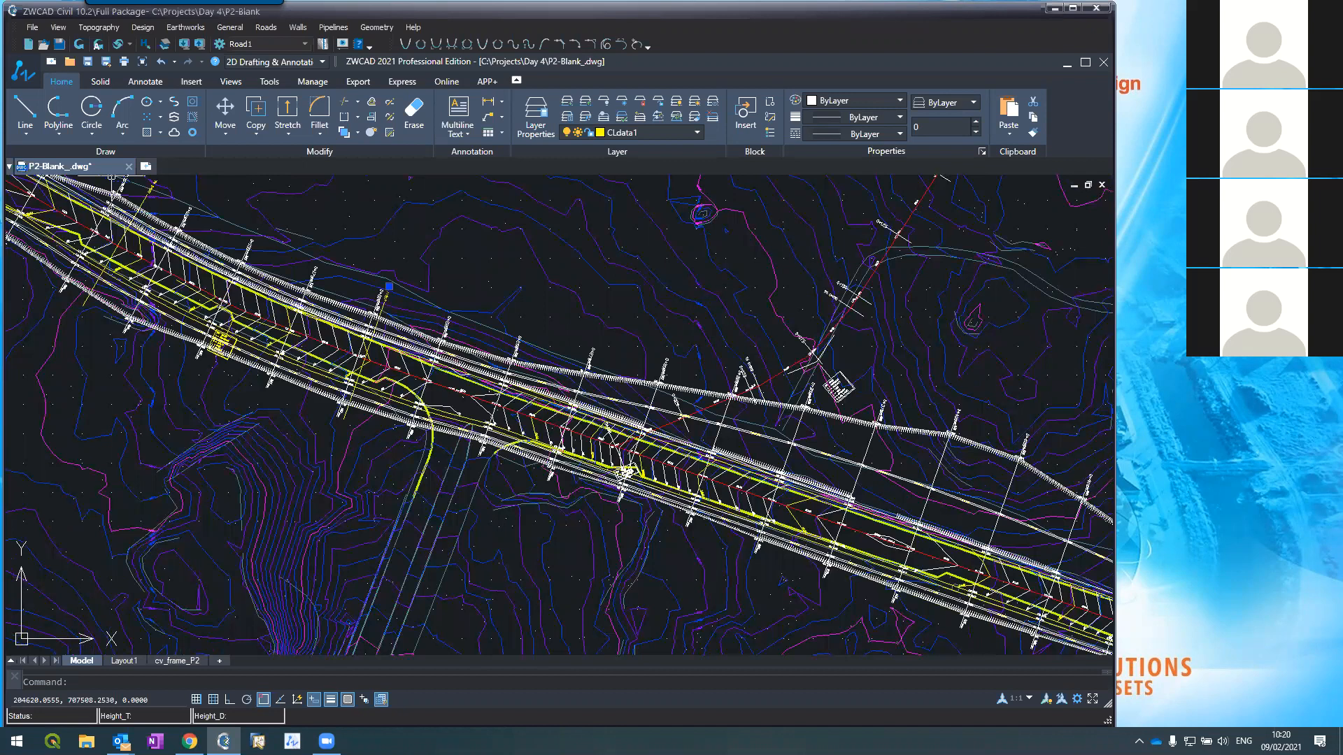
scroll(114, 202, "up", 2)
mouse_move(114, 201)
middle_mouse_down()
mouse_move(180, 258)
mouse_move(340, 346)
mouse_move(341, 308)
middle_mouse_up()
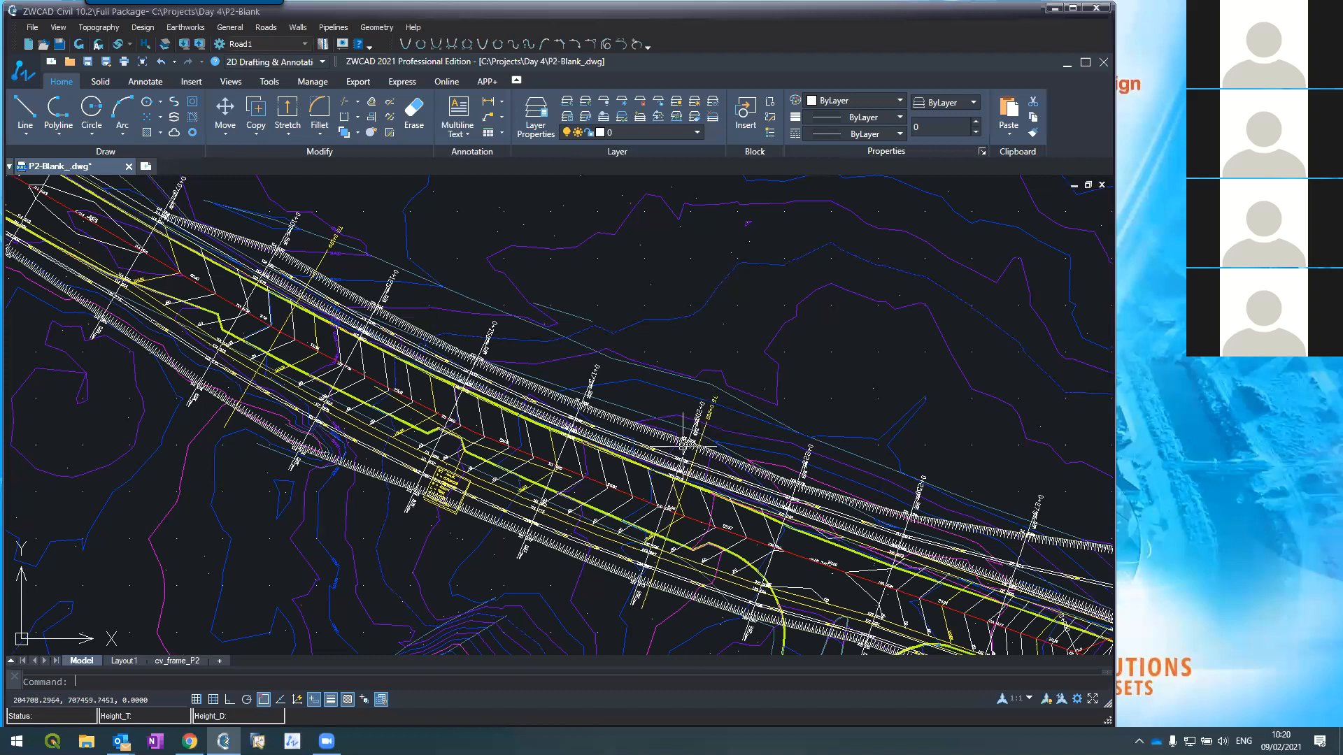
scroll(254, 263, "up", 4)
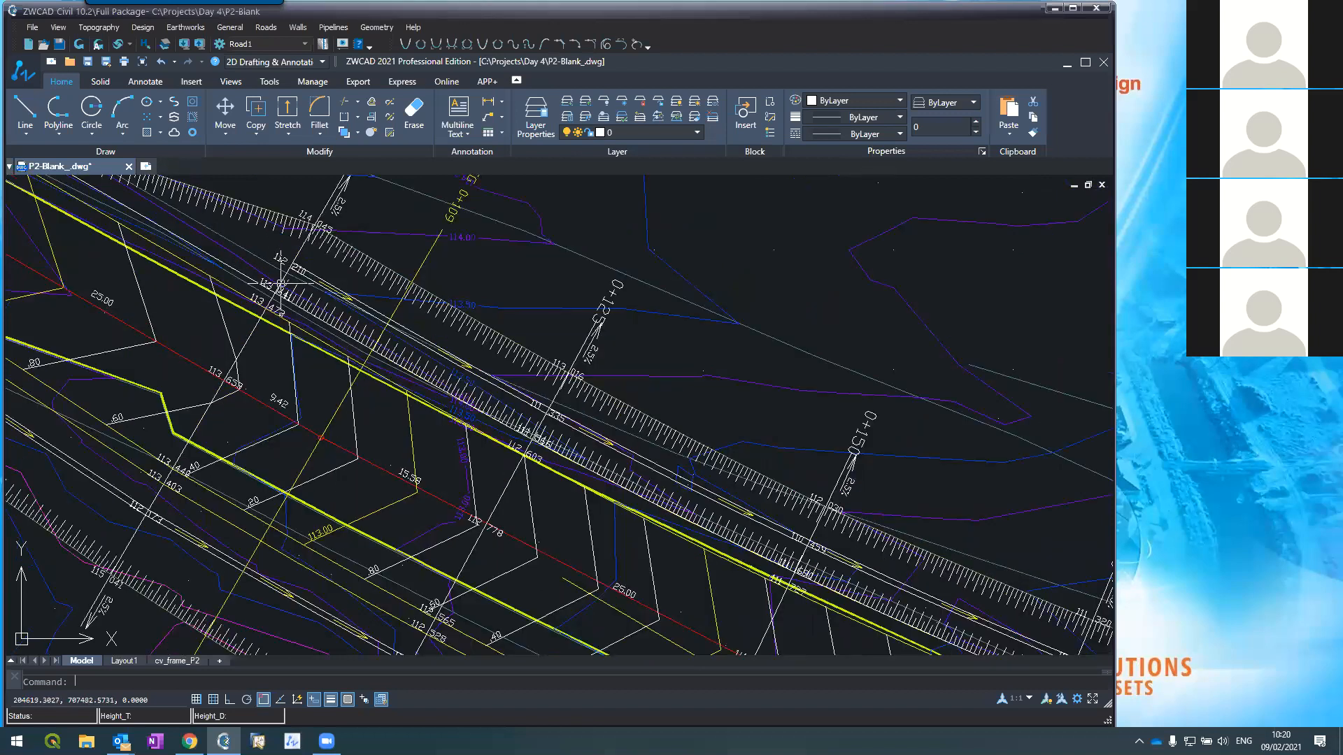
scroll(283, 289, "down", 2)
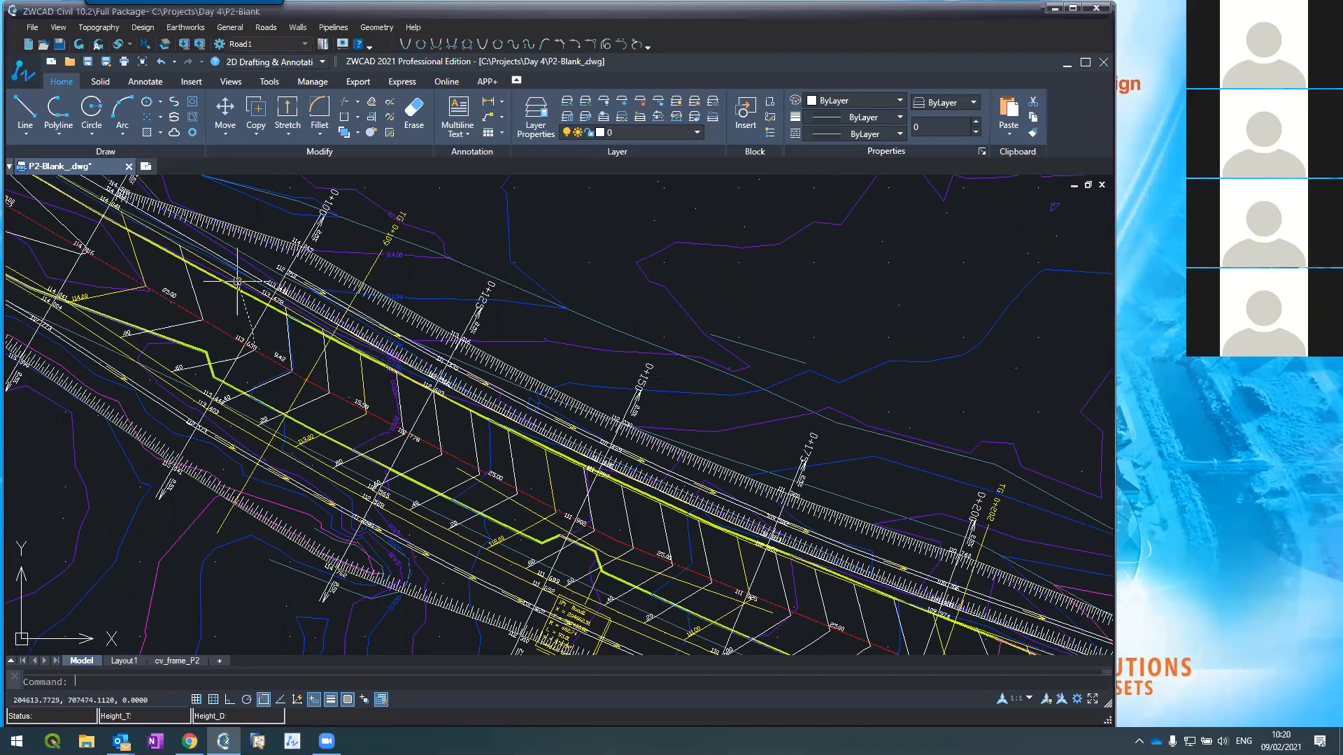
scroll(237, 281, "down", 2)
scroll(267, 299, "up", 2)
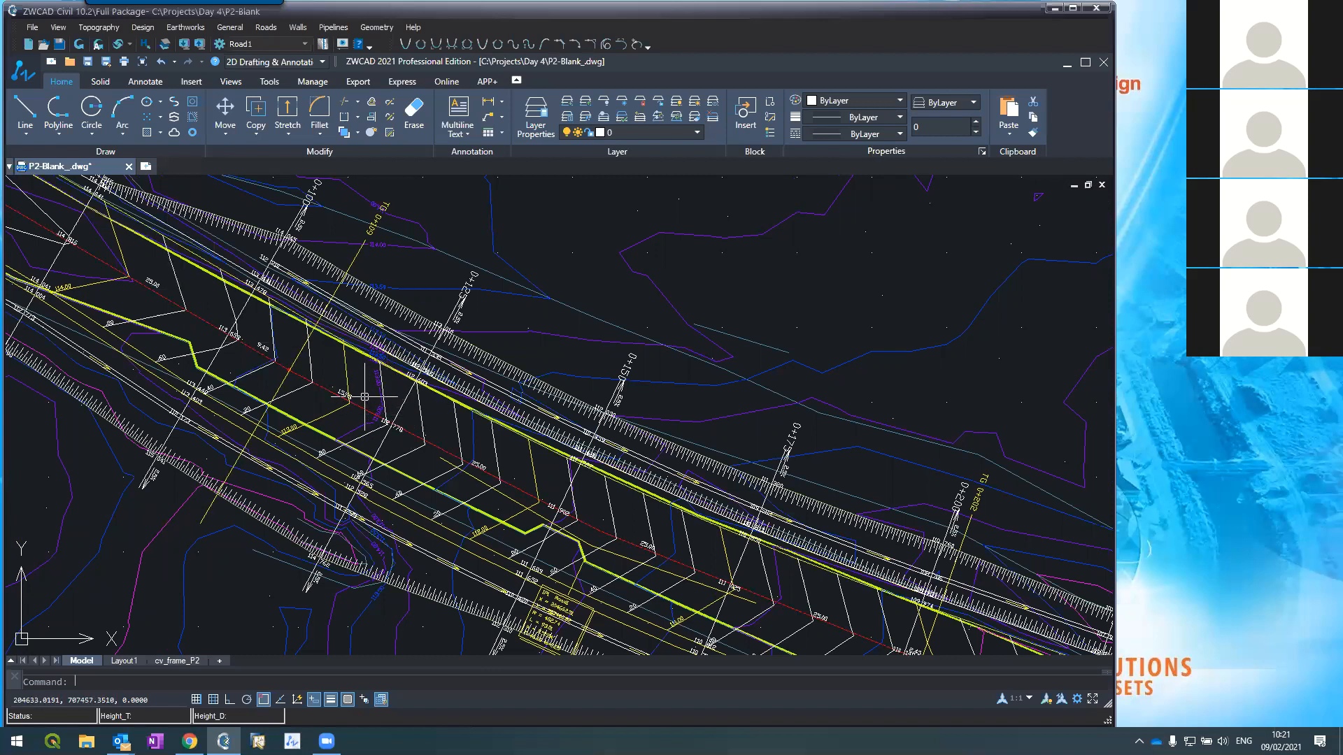
scroll(364, 396, "down", 5)
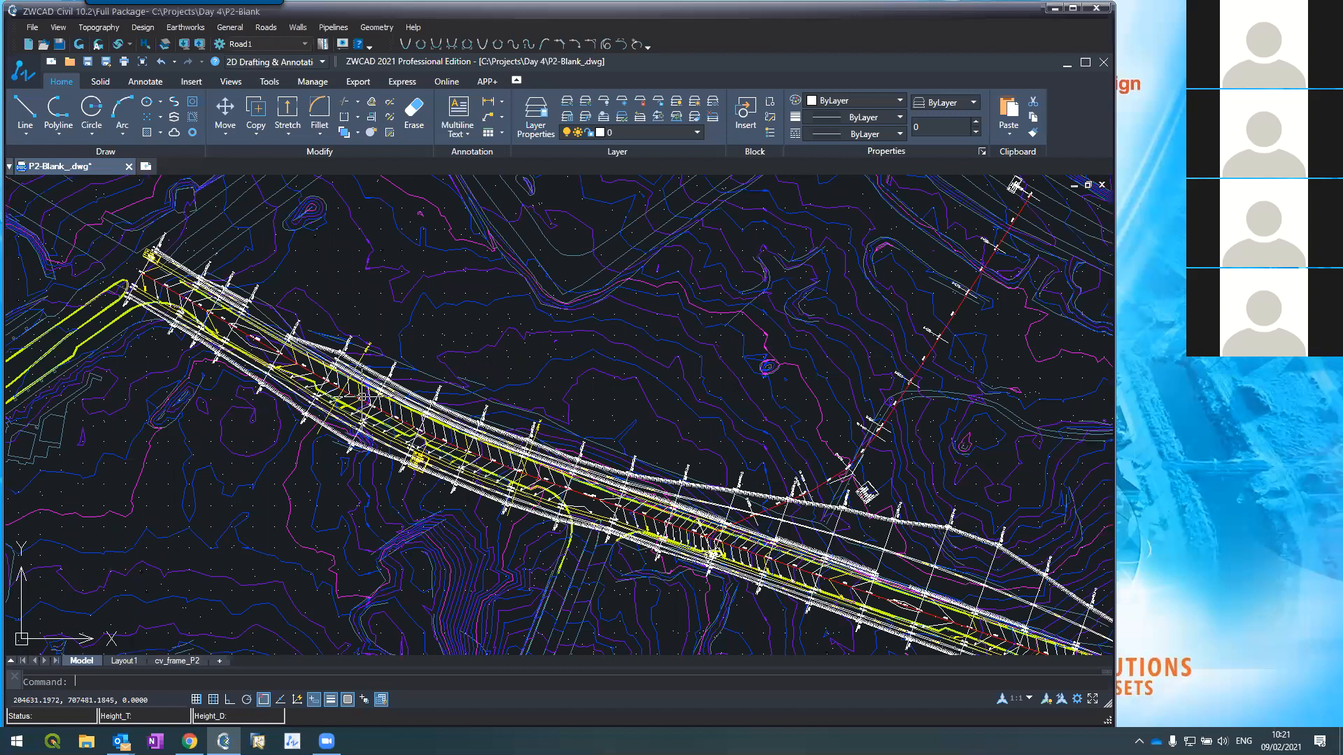
scroll(362, 396, "up", 4)
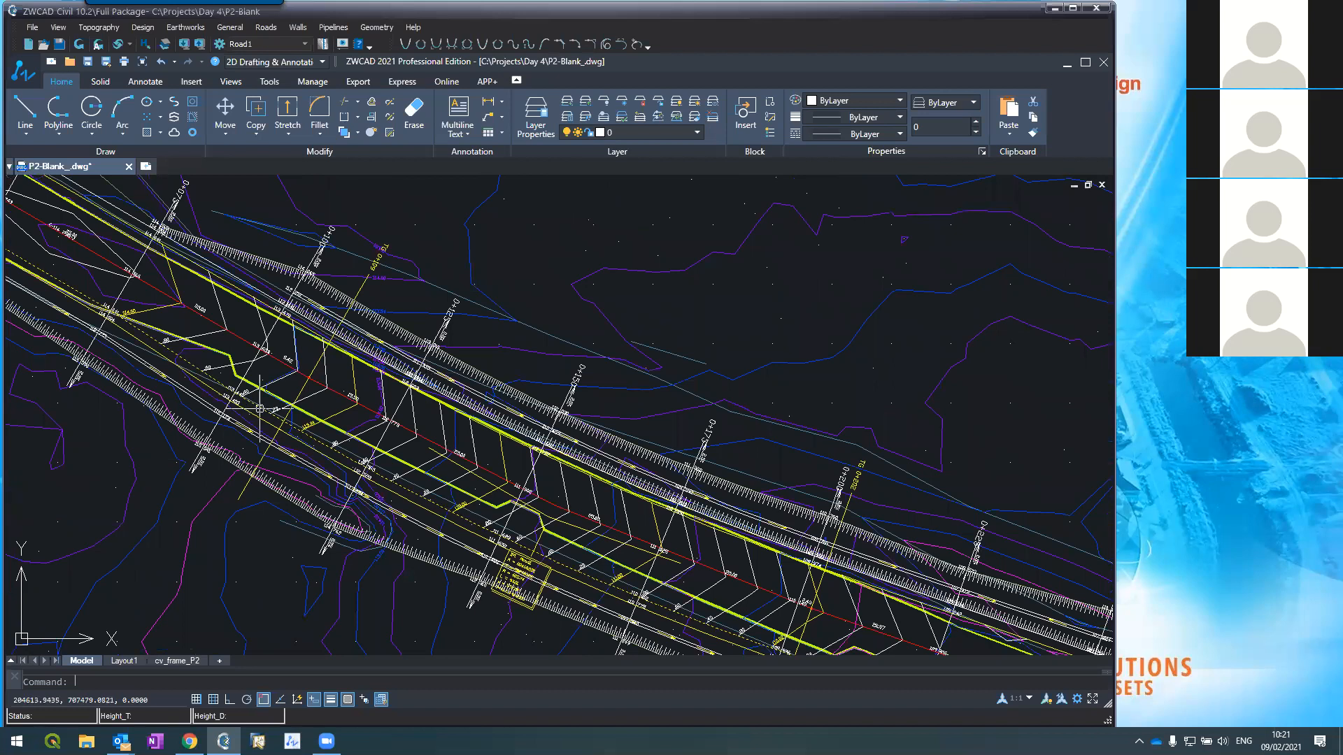
scroll(253, 315, "up", 2)
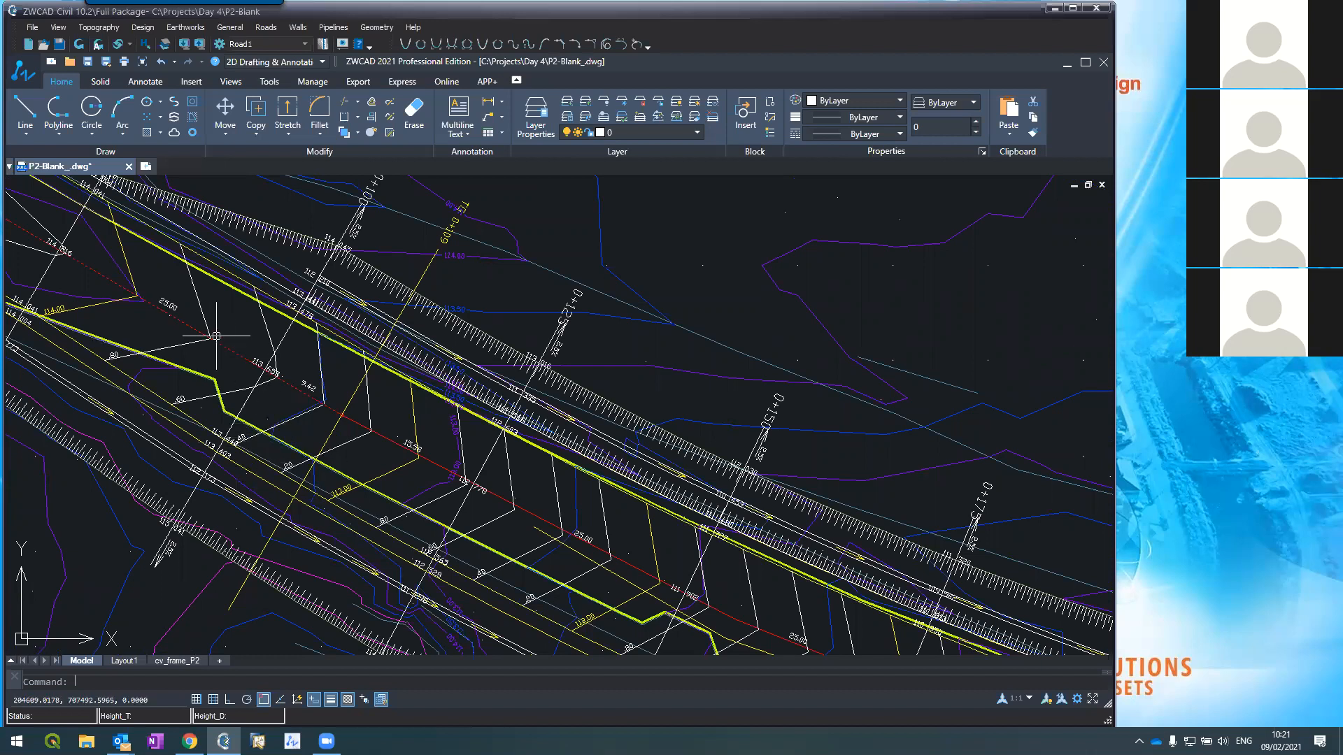
scroll(216, 336, "down", 2)
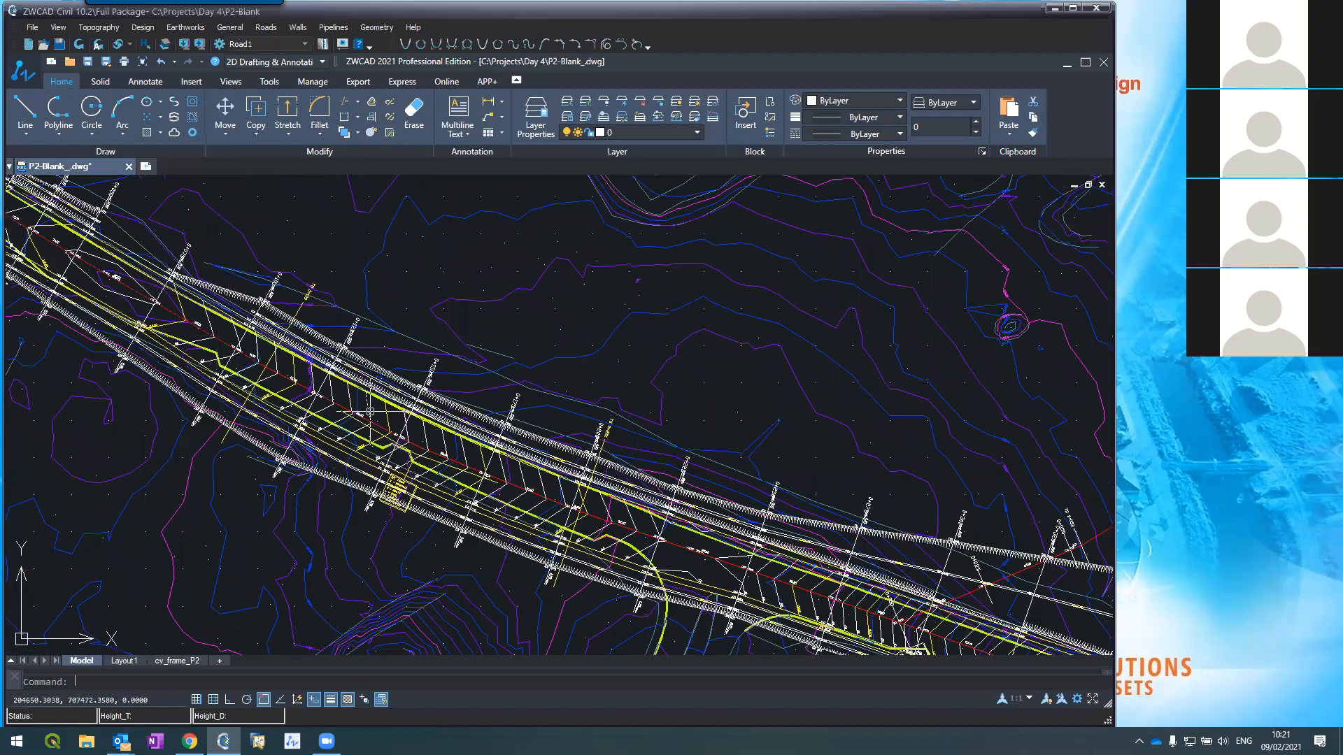
scroll(549, 488, "up", 1)
scroll(548, 488, "up", 1)
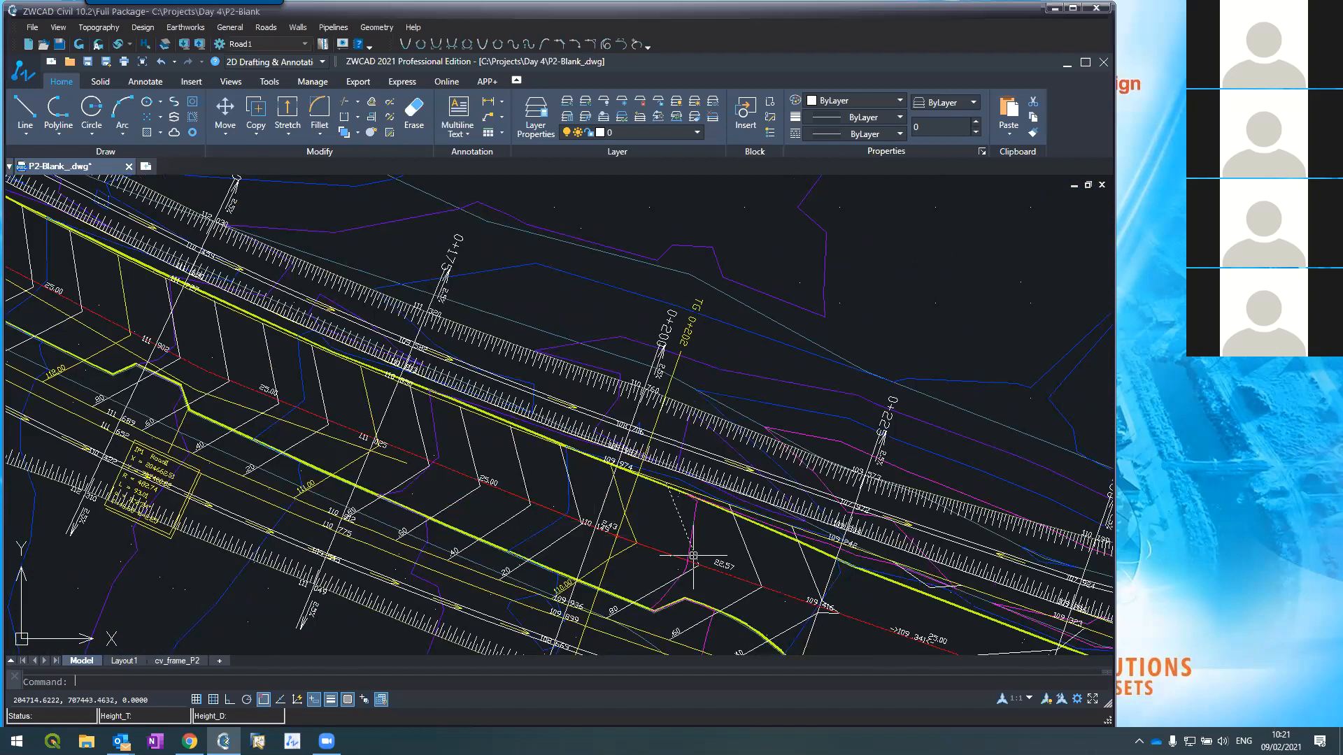
Step: Reopen Roads > Cross Sections to show section 0+000
left_click(265, 27)
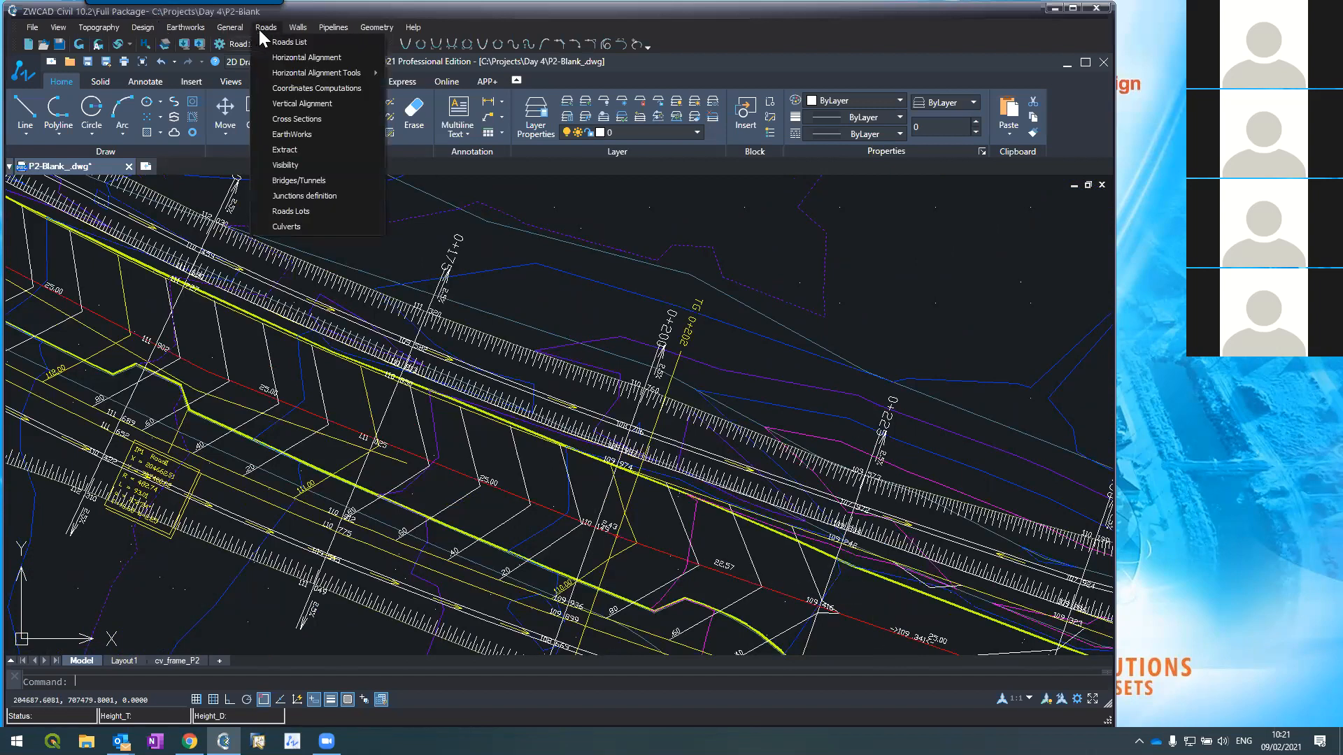
left_click(313, 122)
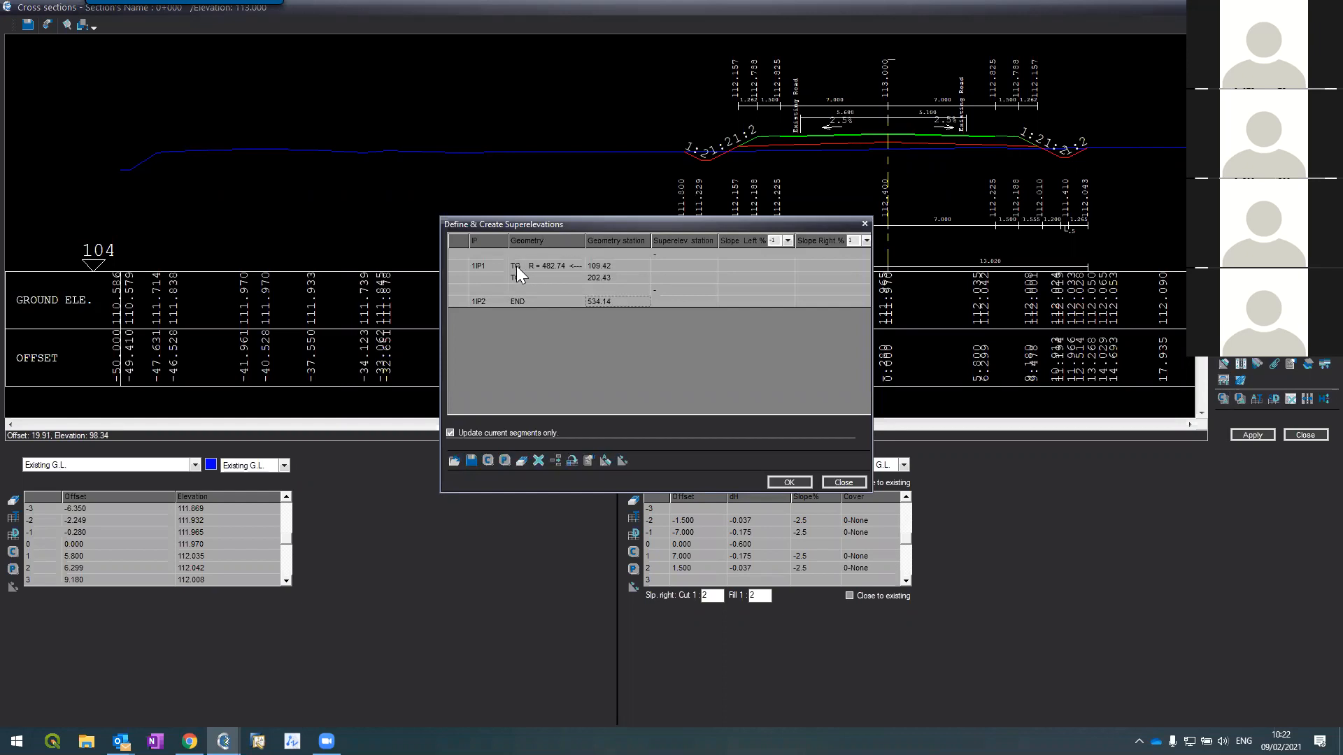
Step: Check the TG curve's 109.42 start, close the superelevation table unchanged, and return to the plan
left_click(592, 266)
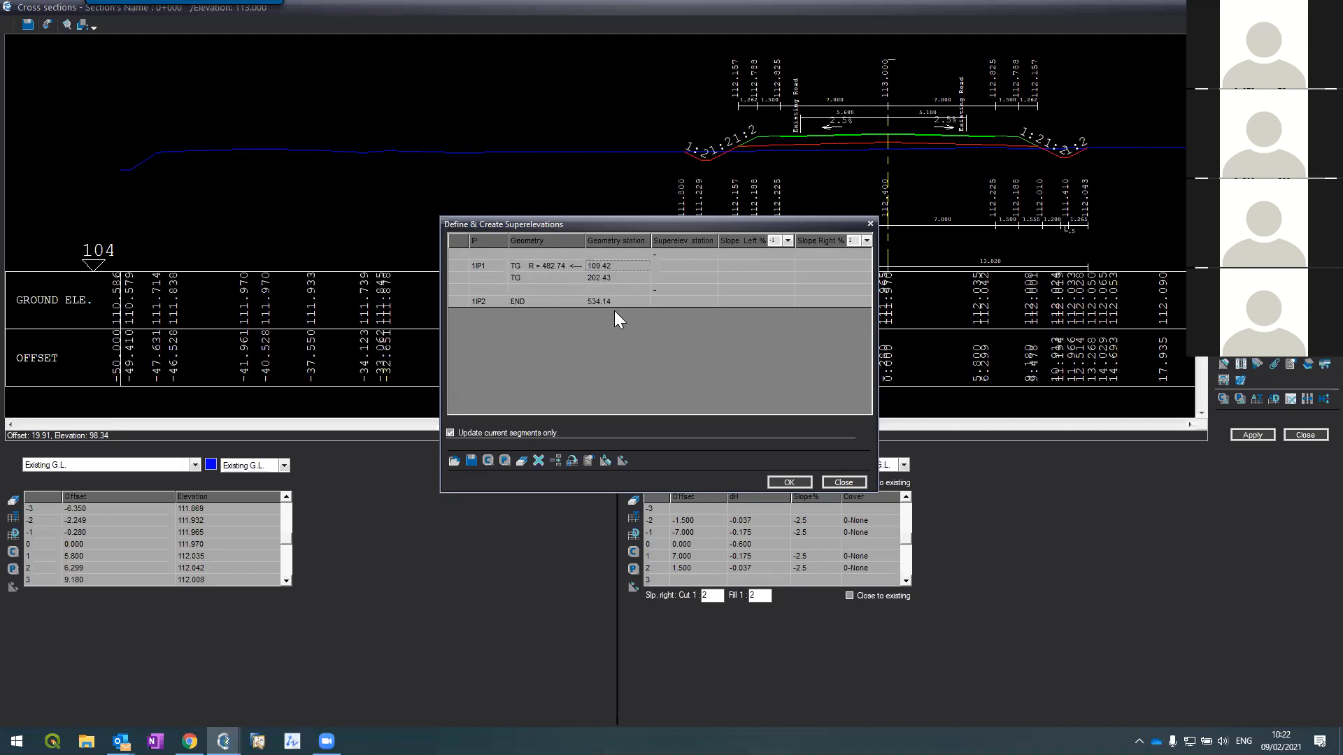
left_click(843, 482)
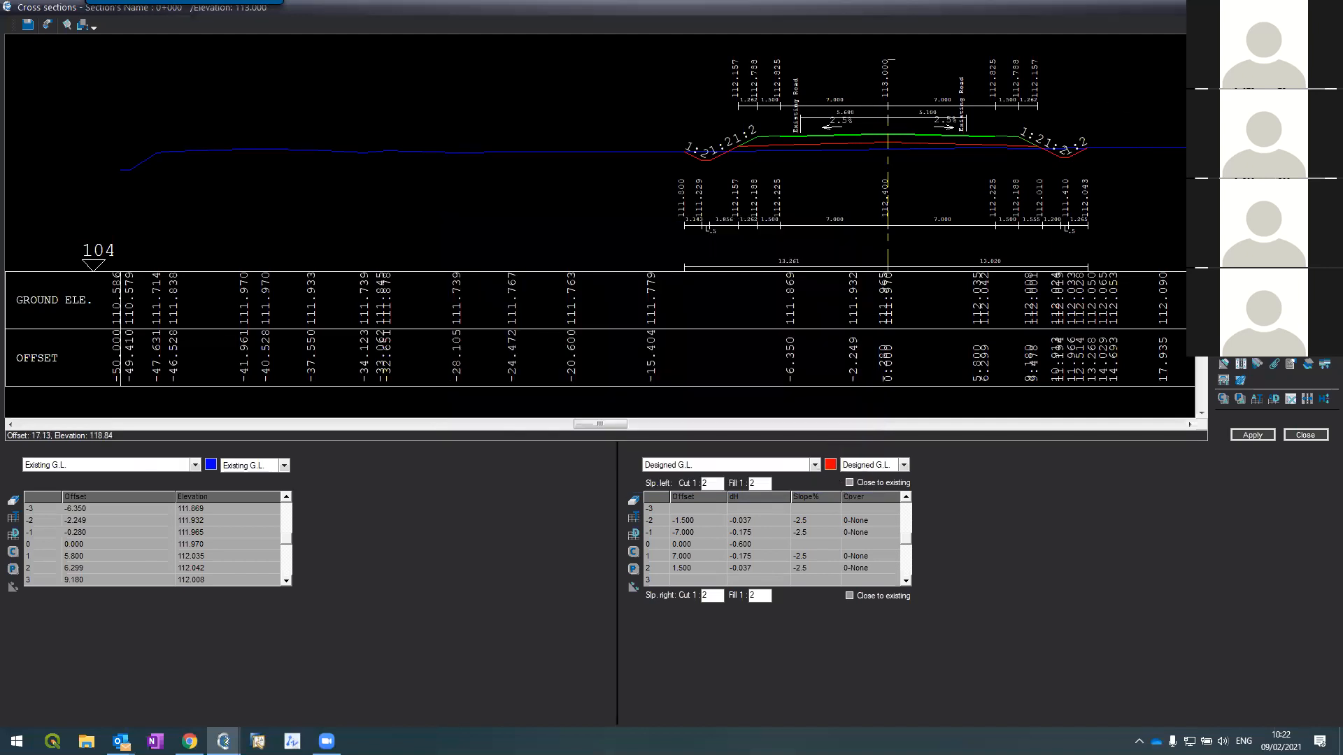
left_click(1326, 7)
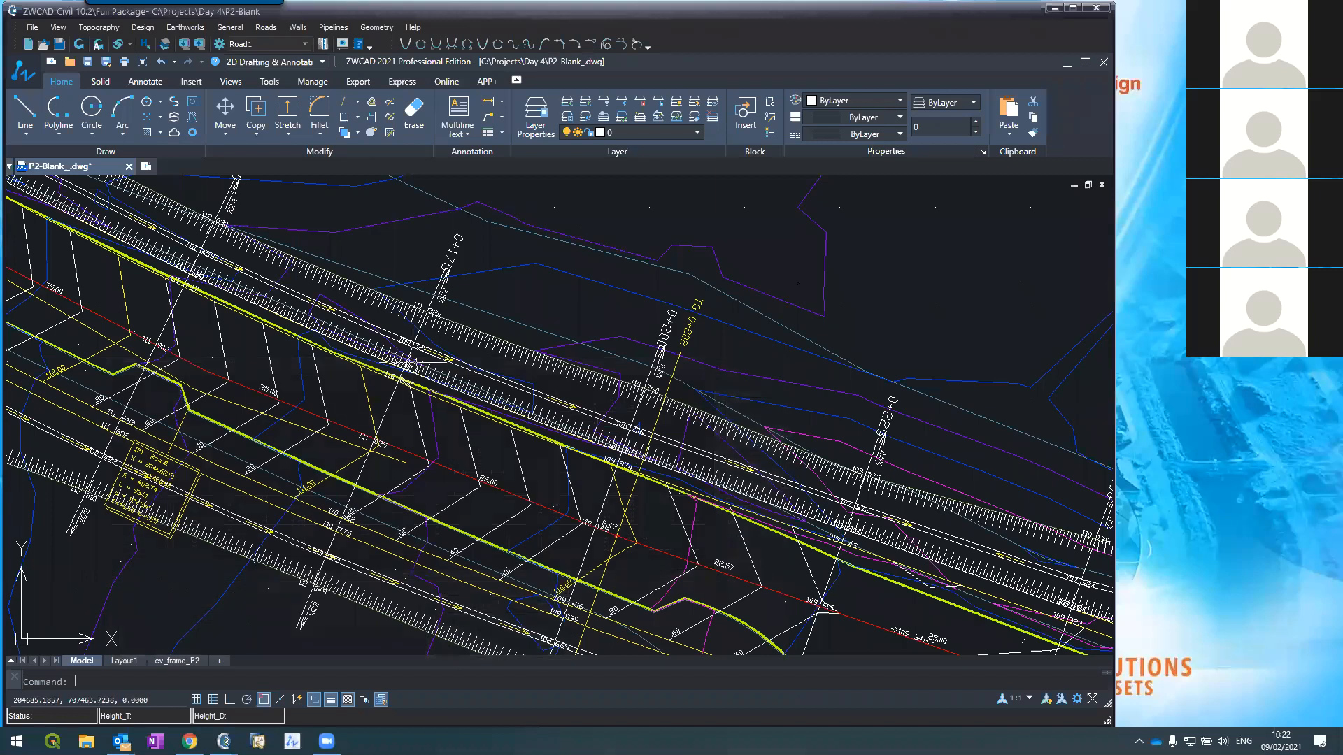
Step: Zoom around the TG curve on the plan, then return to the Cross sections window
scroll(448, 328, "down", 3)
scroll(135, 205, "up", 4)
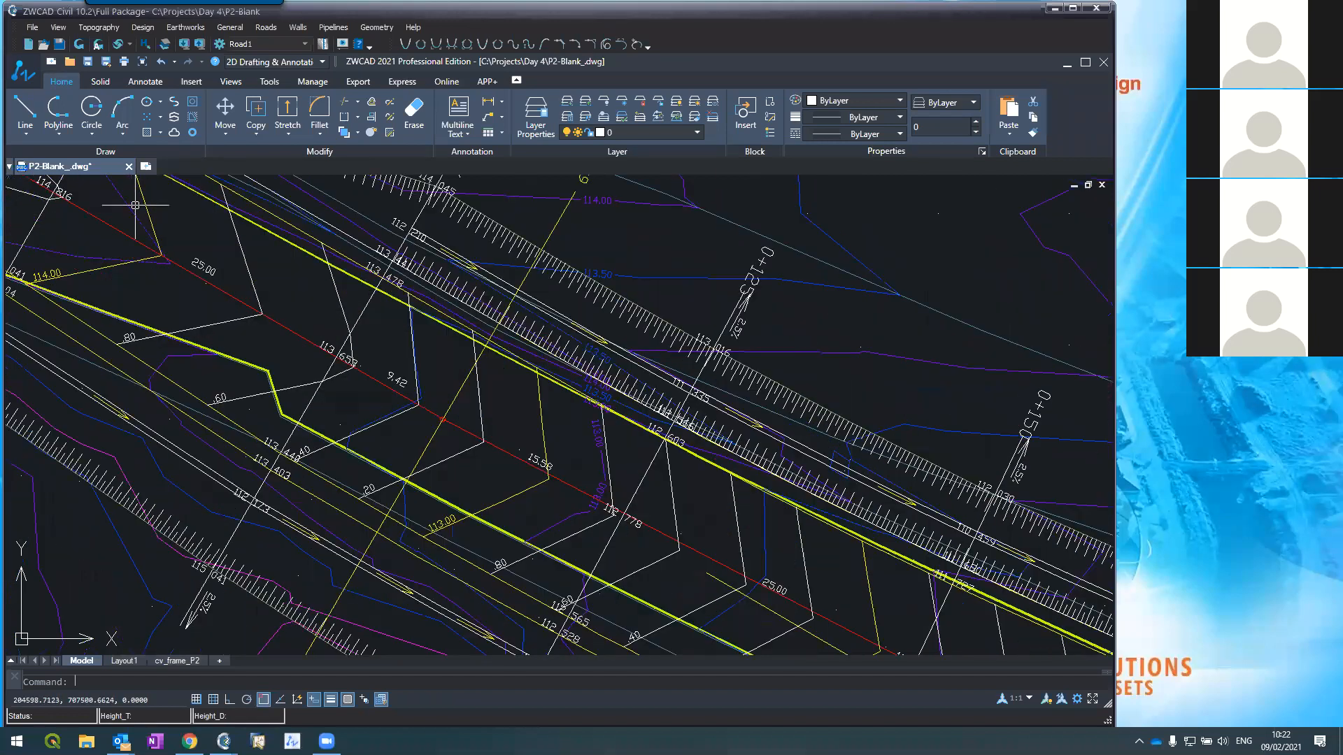
scroll(154, 210, "down", 3)
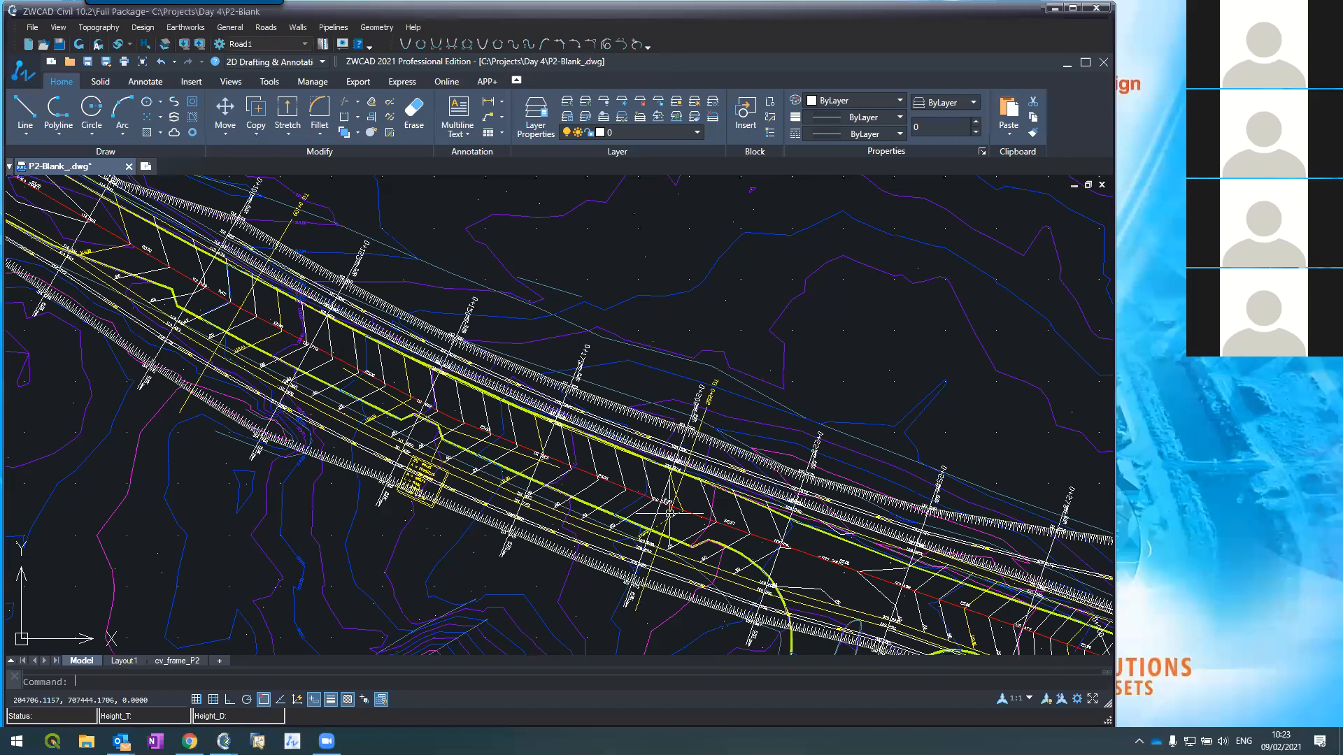
mouse_move(224, 741)
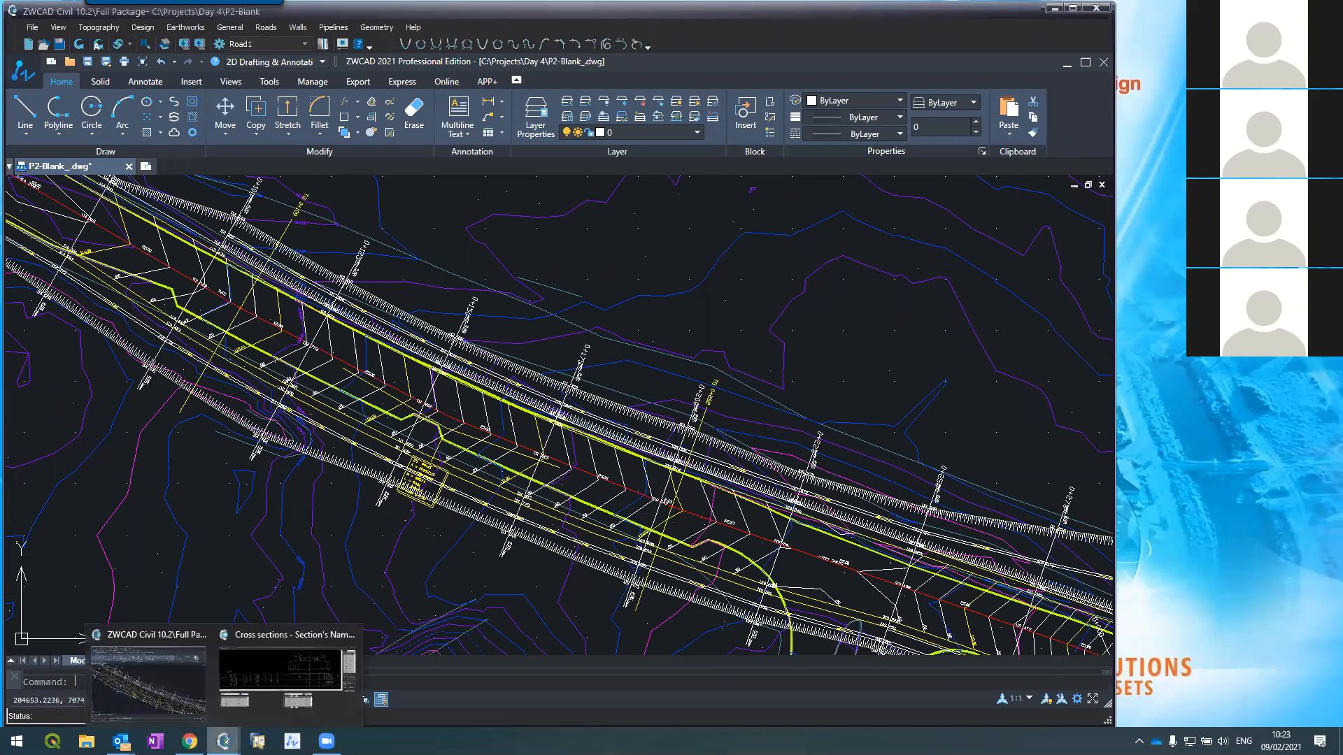
left_click(284, 661)
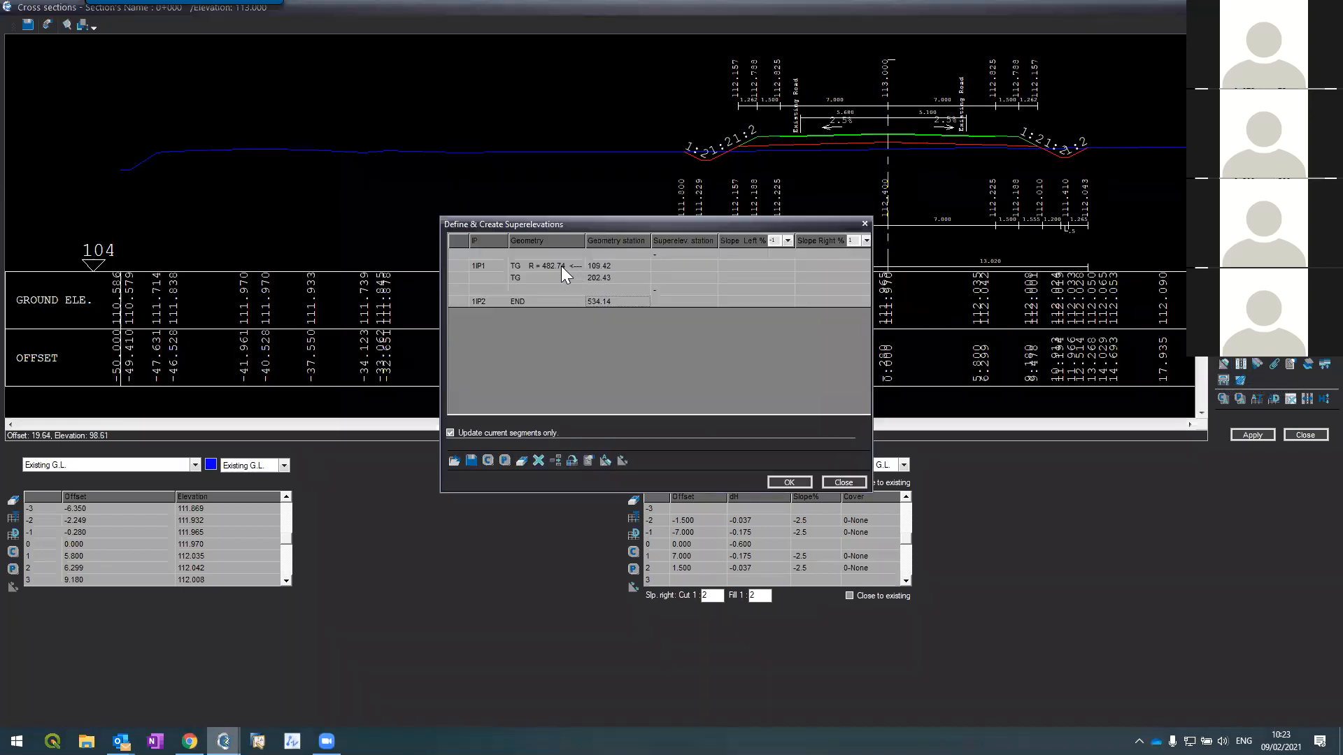
left_click(625, 265)
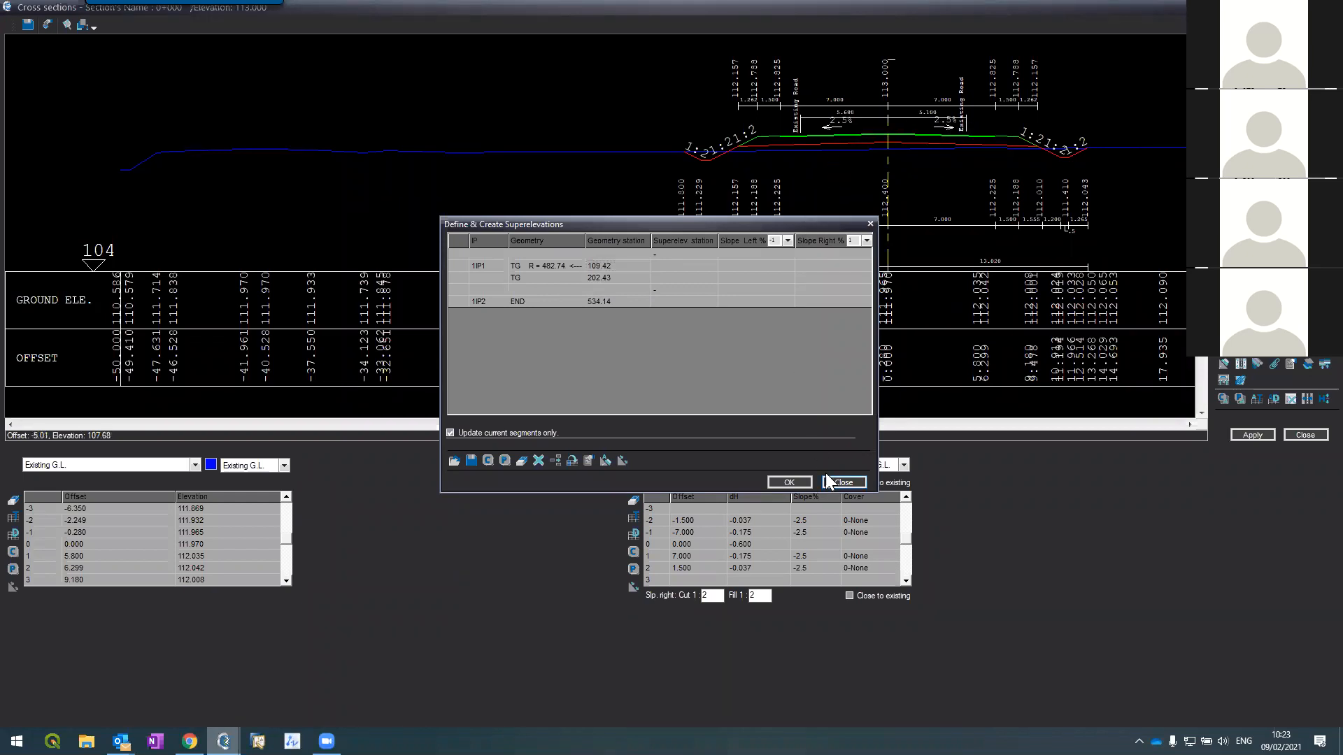
left_click(842, 482)
Step: Display the Structure layers with their 1-Asphalt cover rows, then reopen the superelevation table
left_click(123, 465)
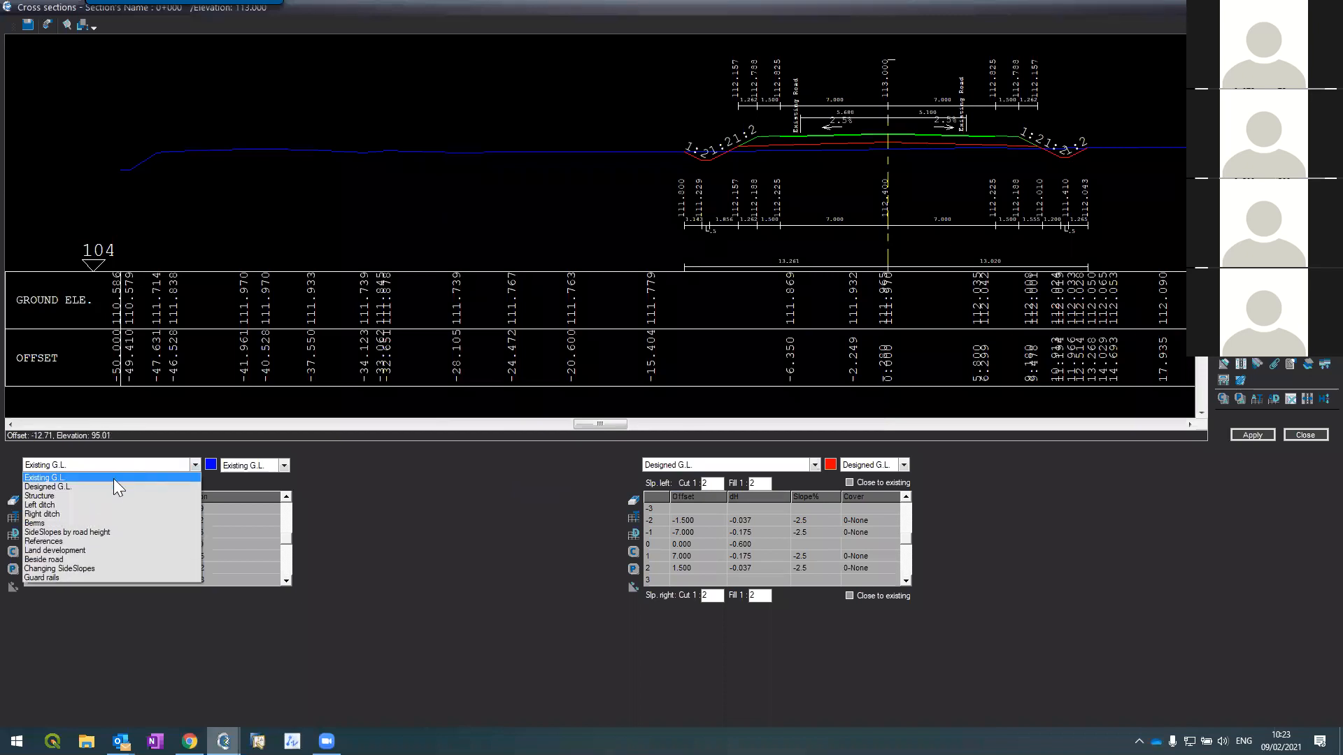
left_click(87, 504)
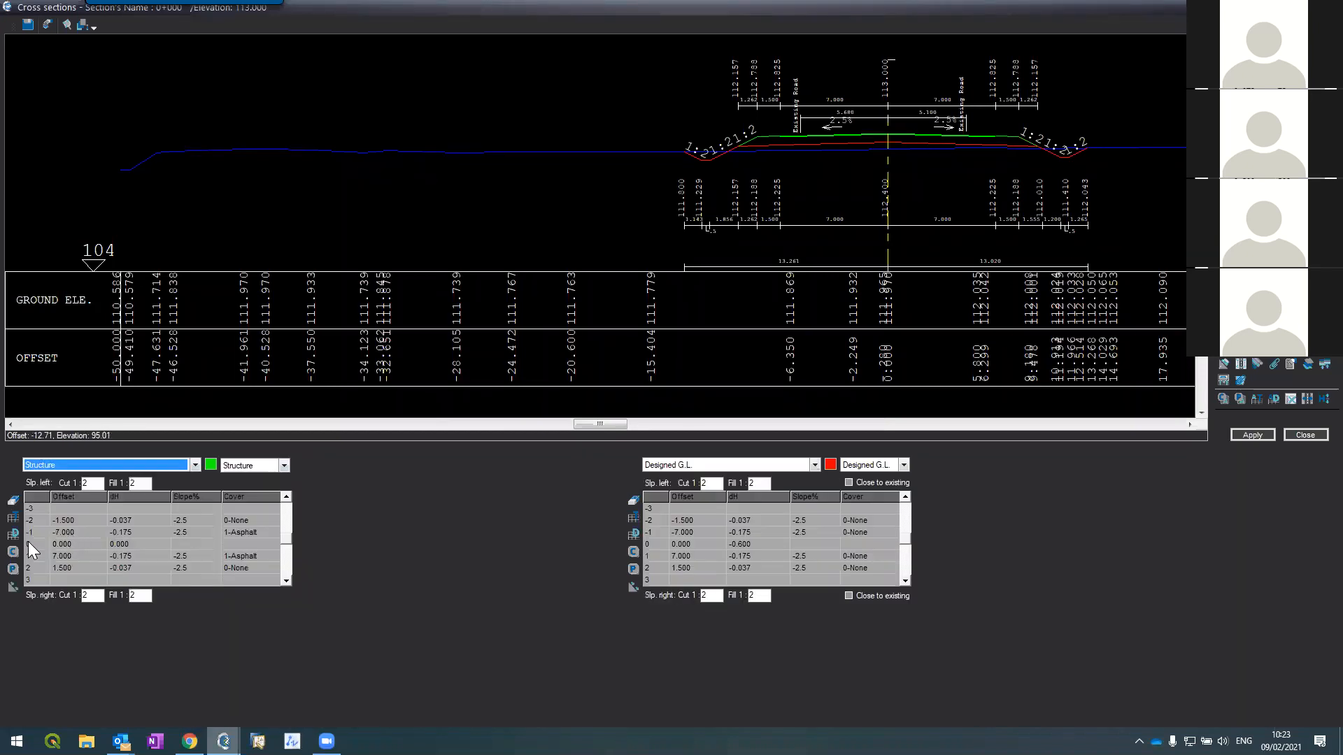
left_click(35, 531)
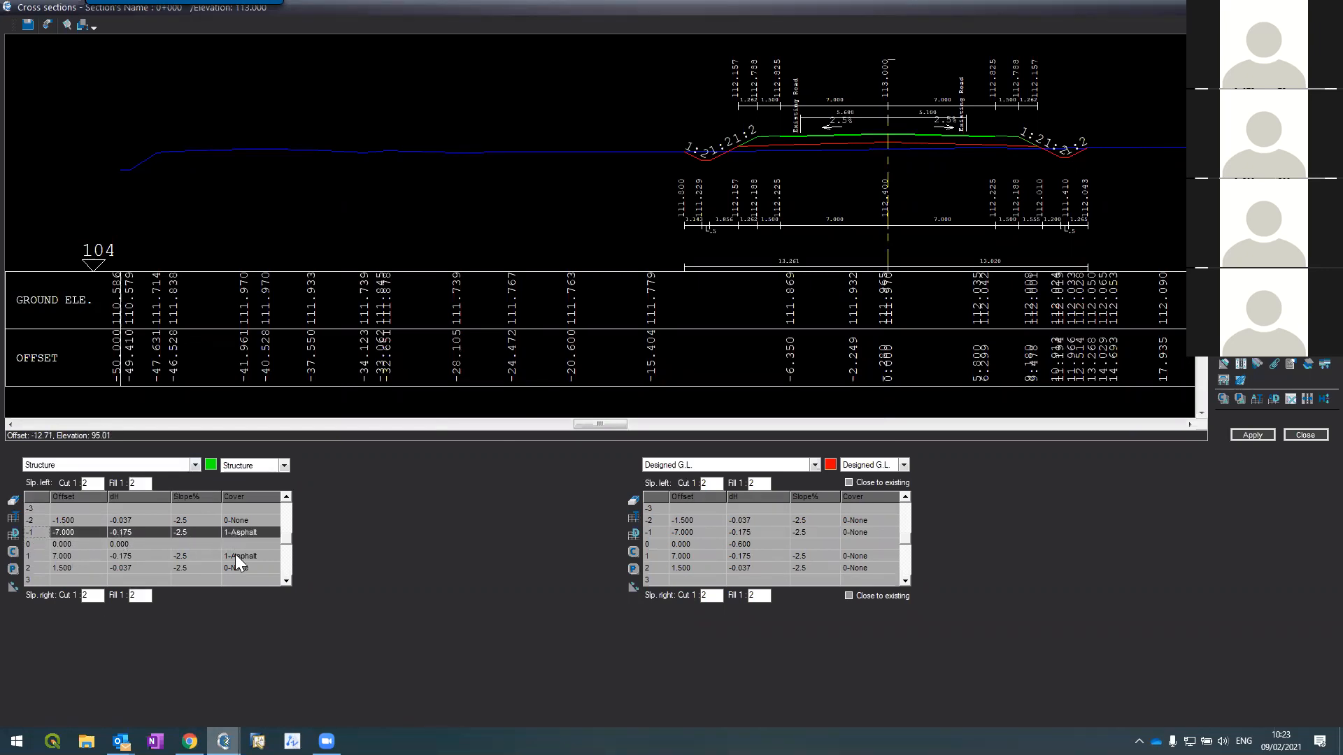
left_click(235, 554)
left_click(37, 558)
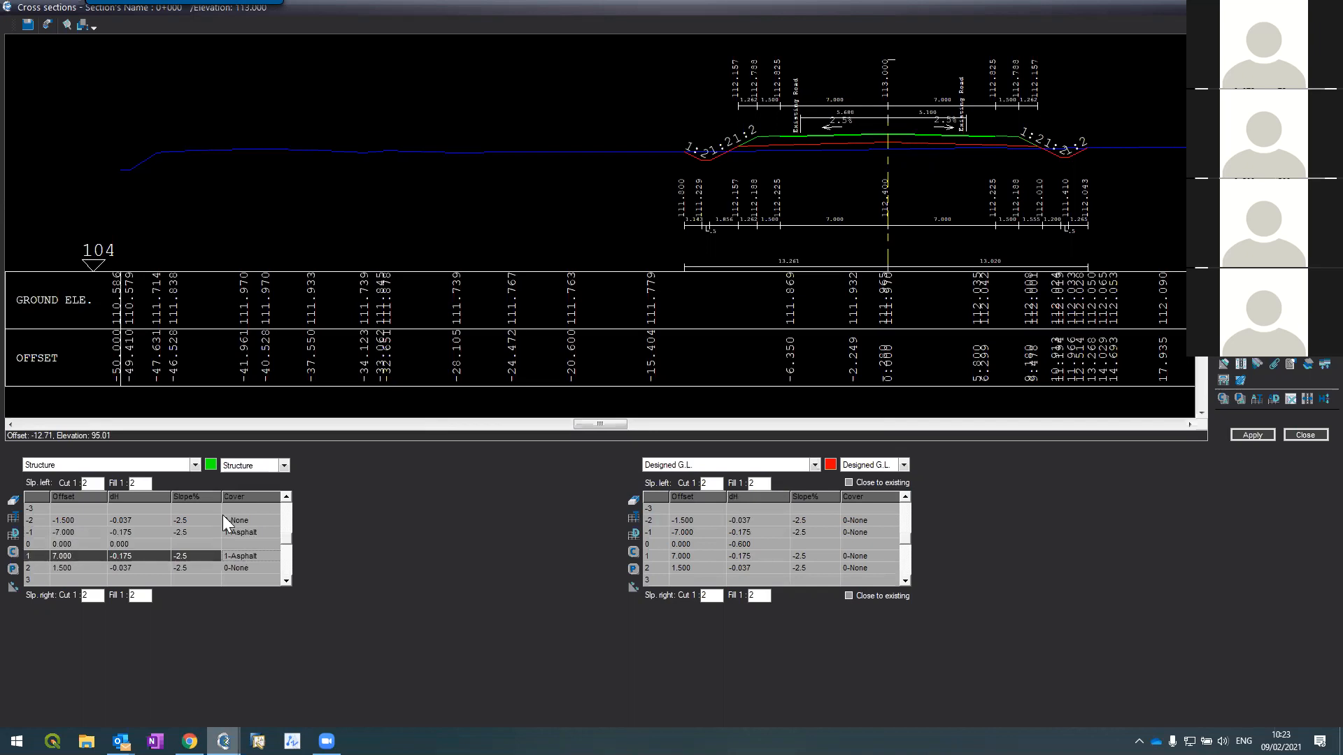
left_click(1224, 365)
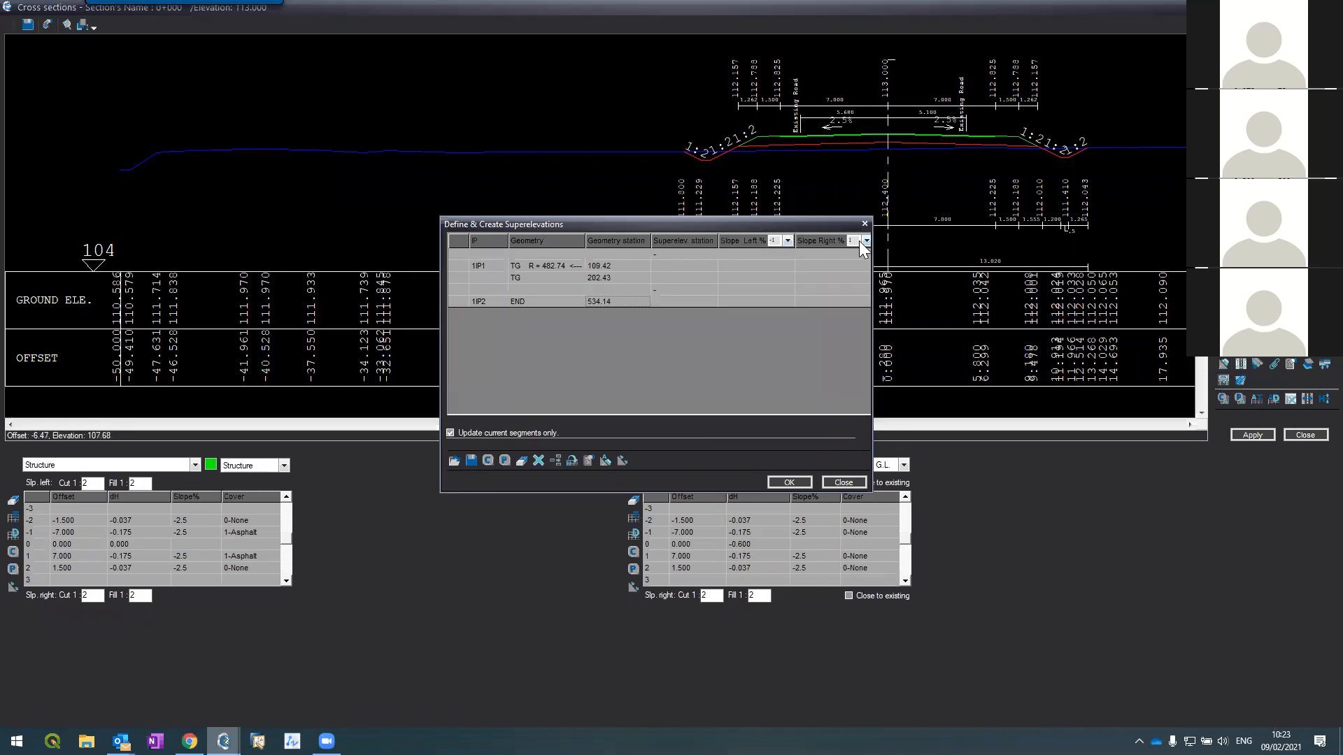
Step: Insert a row above 1IP1 with station 99.42 and slopes -2.5/-2.5
left_click(597, 267)
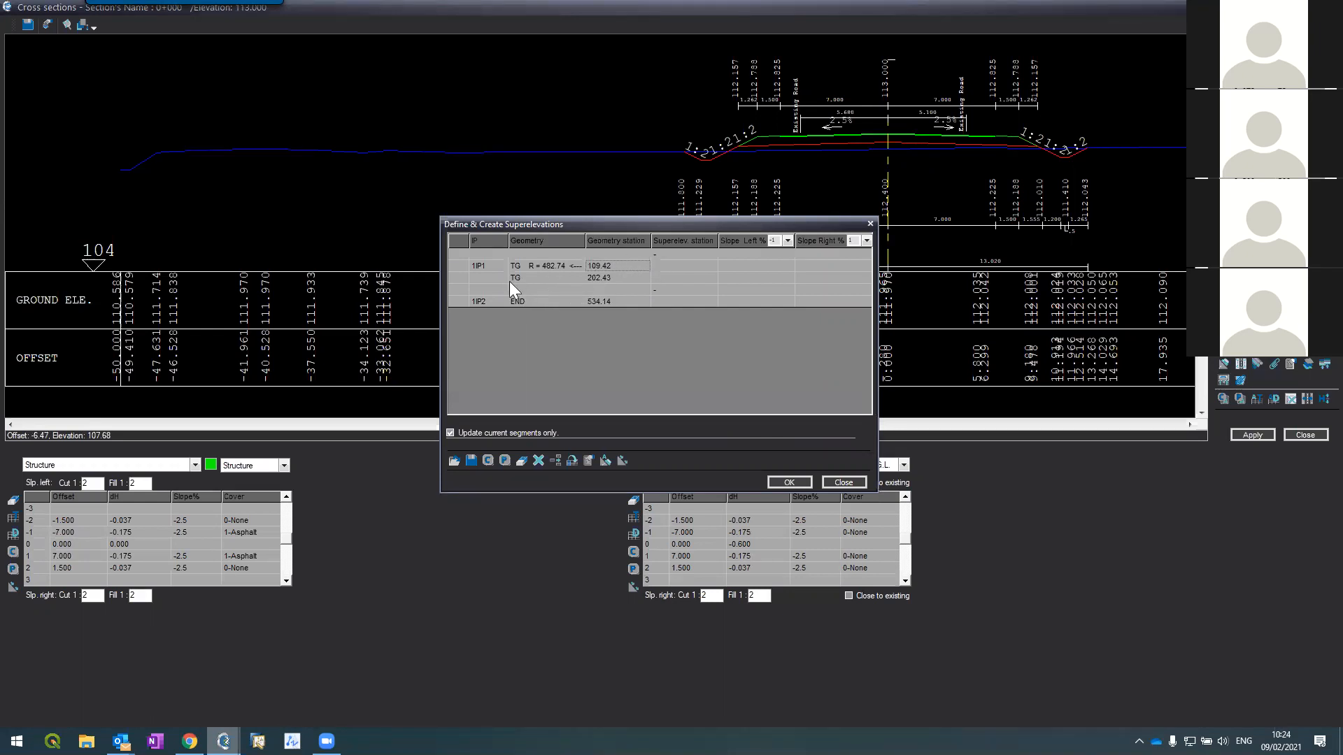
left_click(458, 266)
key("Insert")
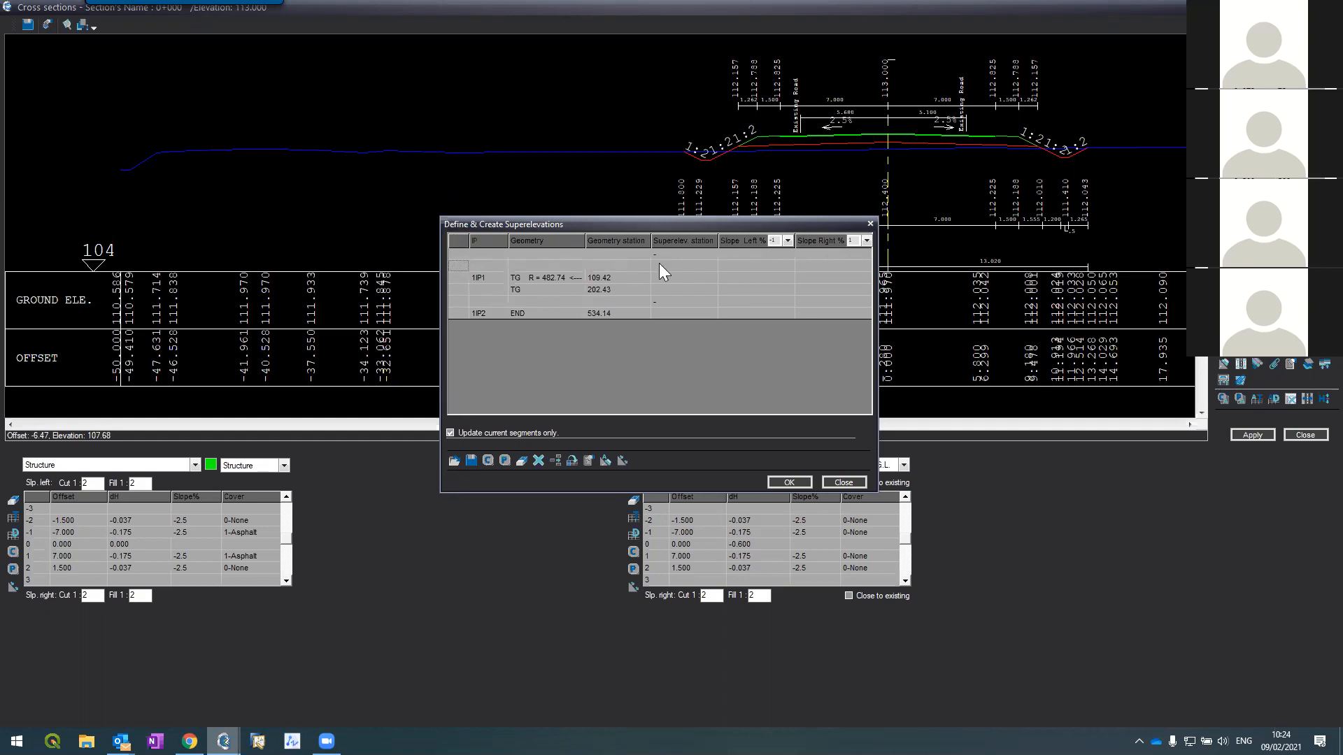
left_click(657, 266)
type("99.42")
key("Tab")
type("-2.5")
key("Tab")
type("-2.5")
key("Tab")
Step: Correct the new row to station 89.42 and give 1IP1 station 129.42 with left slope -22.5
left_click(659, 277)
left_click(662, 265)
key("Tab")
left_click(666, 278)
type("129.42")
key("Tab")
type("-2")
type("2.5")
key("Tab")
Step: Insert blank rows above TG 202.43, delete one row, and close the table
left_click(455, 292)
key("Insert")
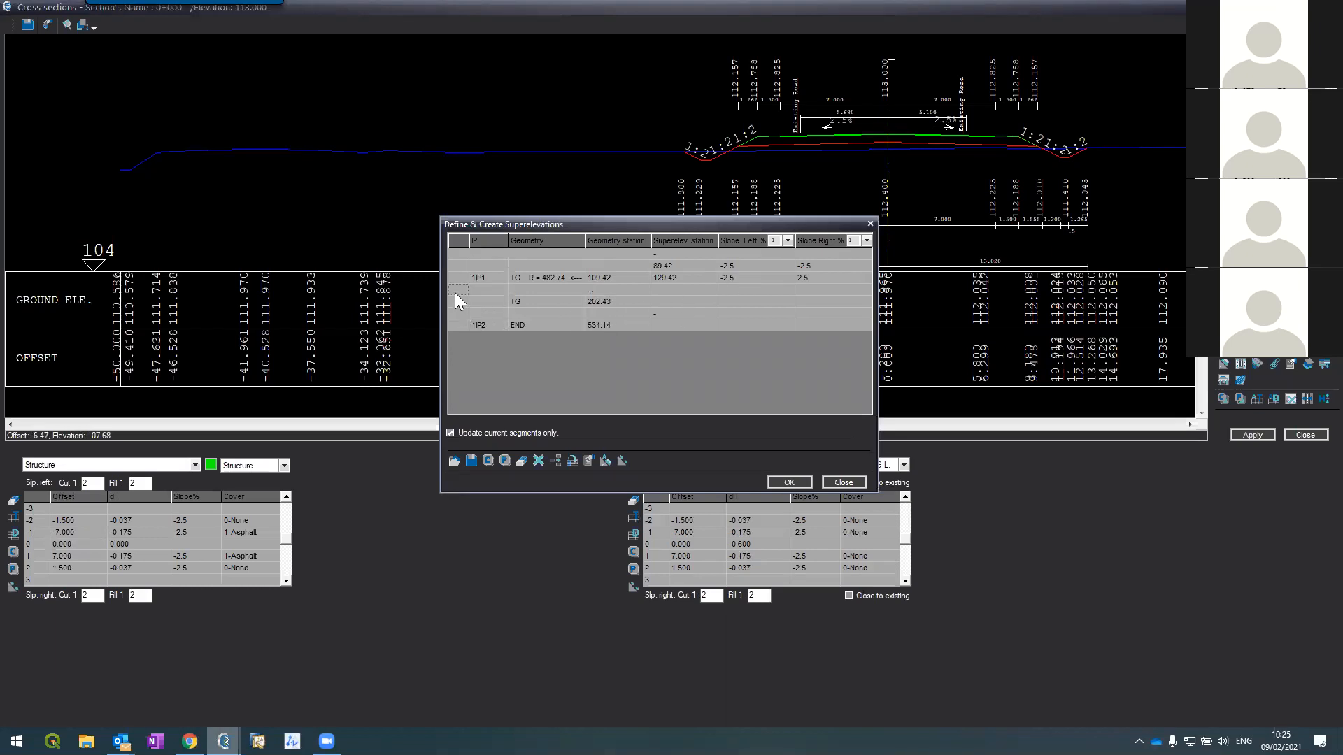
key("Insert")
left_click(676, 293)
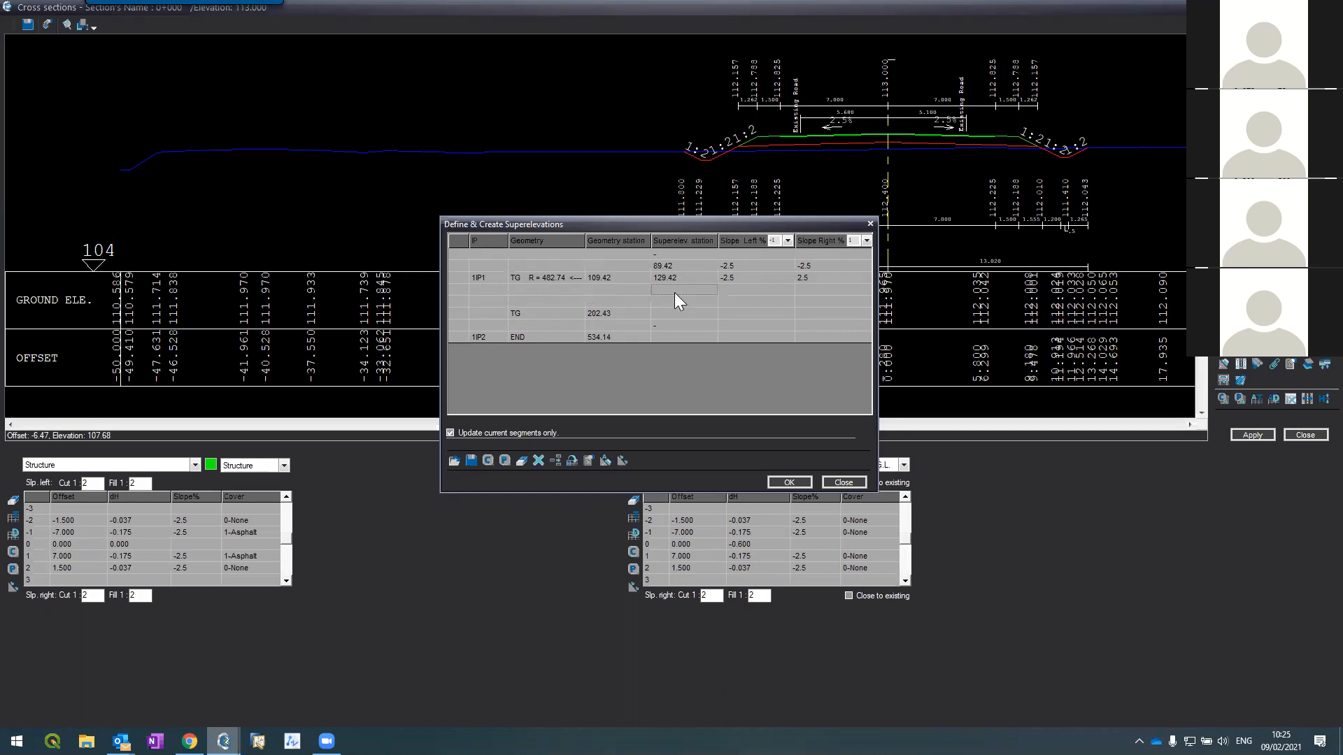
left_click(456, 284)
key("Delete")
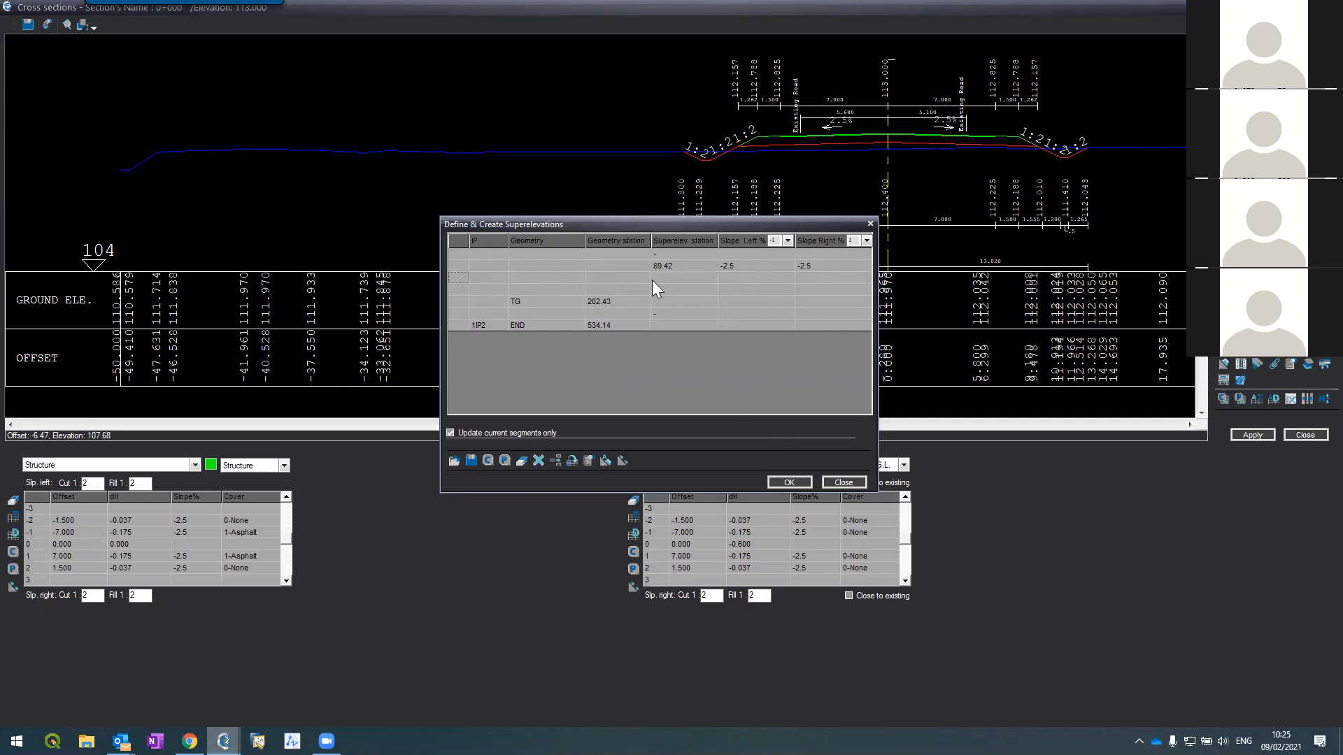
left_click(837, 483)
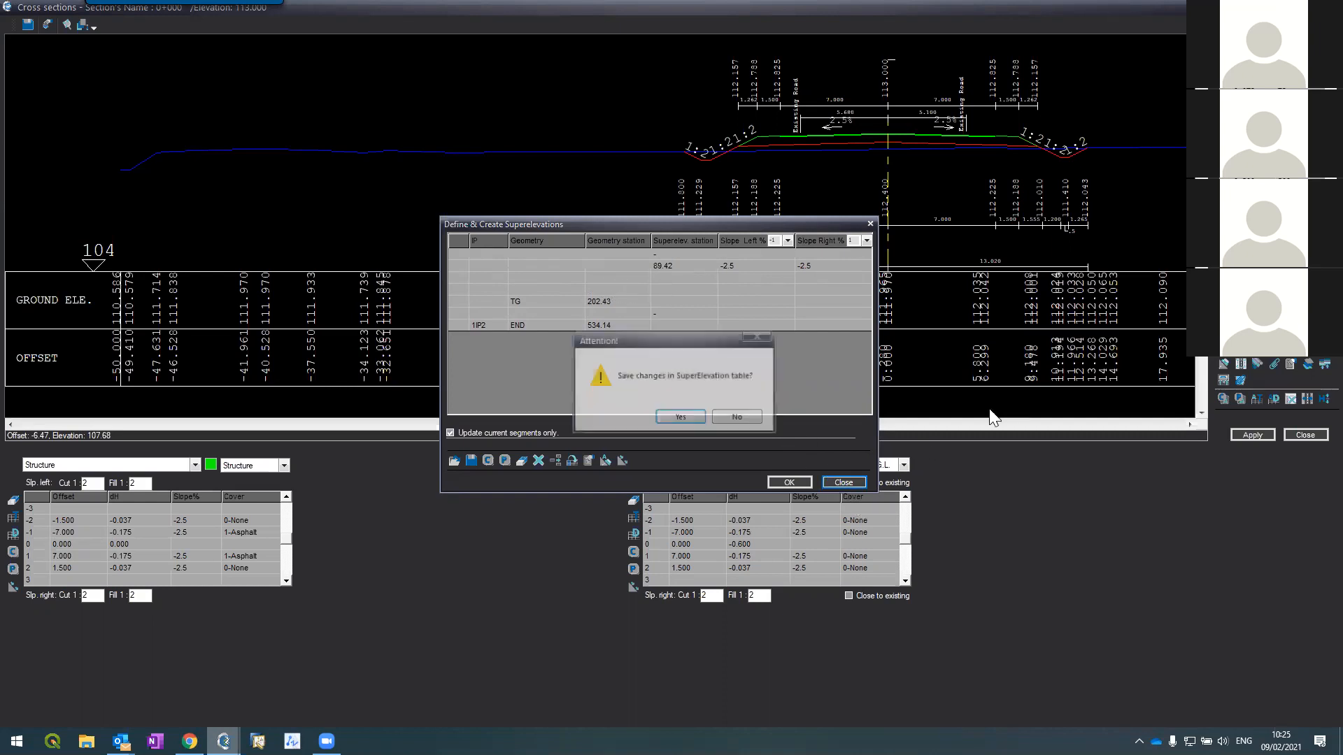
Step: Discard the earlier edits and add station 89.42 above 1IP1 with slopes -2.5/-2.5
left_click(736, 418)
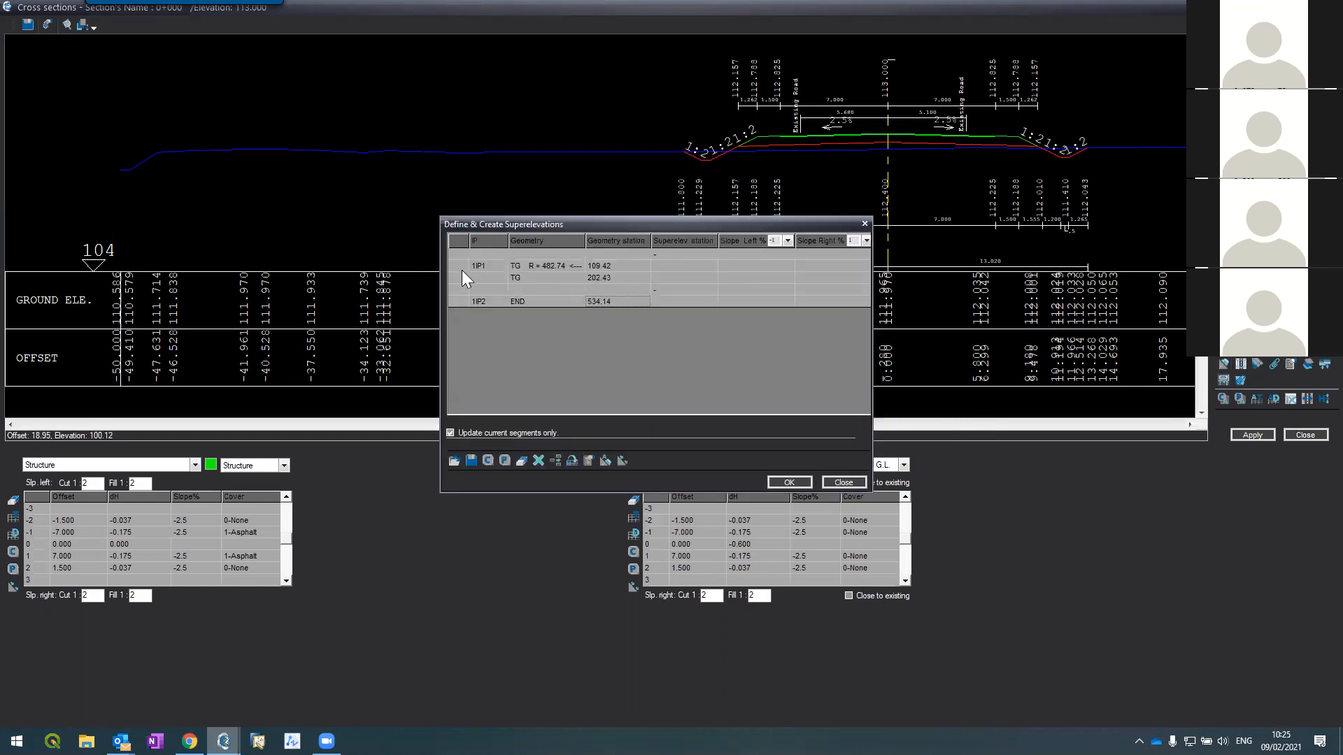
left_click(458, 268)
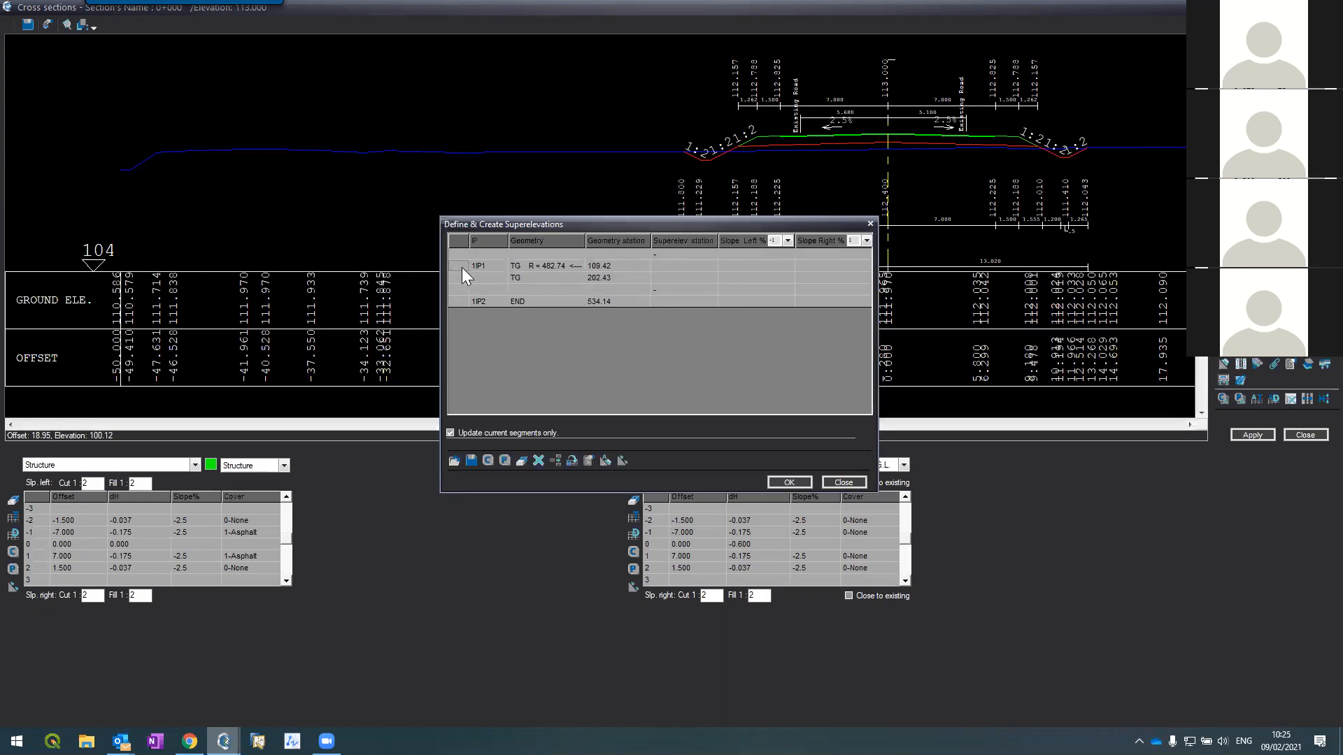
key("Insert")
type("89.42")
key("Tab")
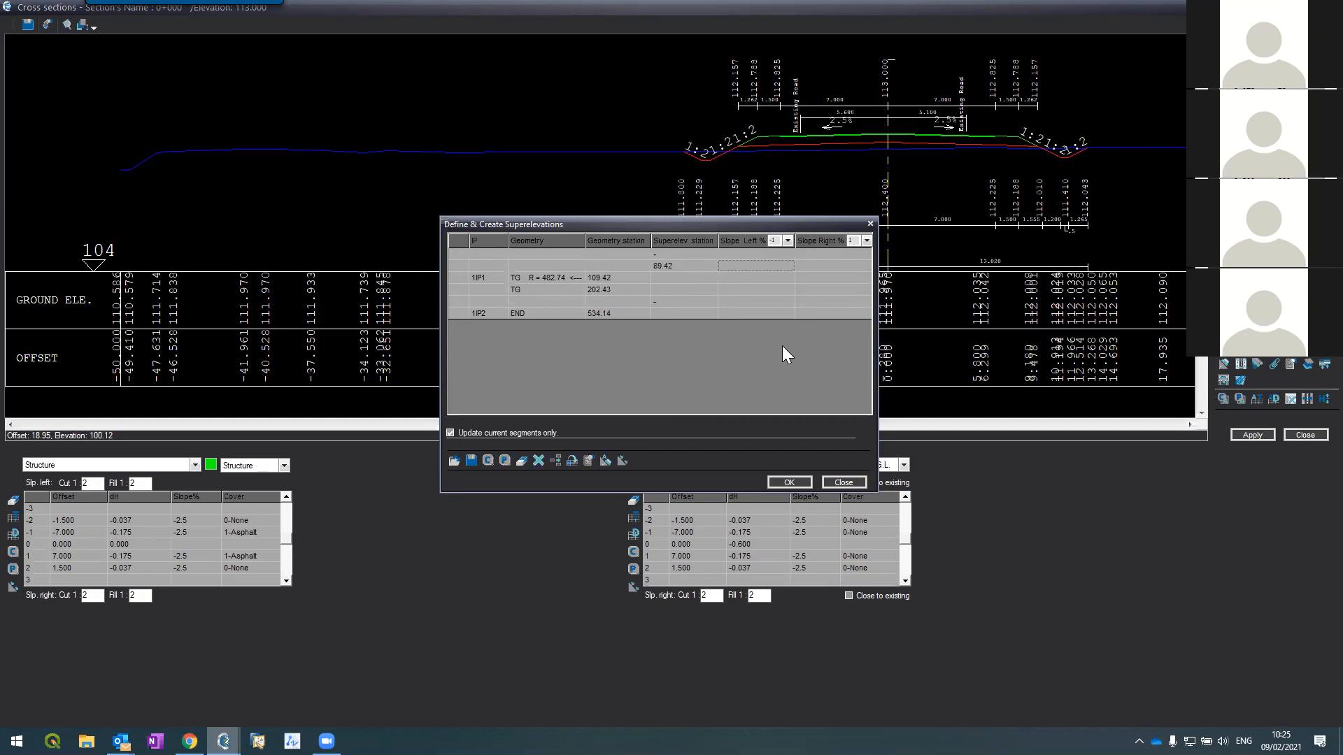
type("-2.5")
key("Tab")
type("-2.5")
key("Tab")
key("Left")
Step: Set the 1IP1 row to station 129.42 with slopes -2.5 left and 2.5 right
left_click(662, 280)
type("129.42")
key("Tab")
type("-2.5")
key("Tab")
type("2")
key("Tab")
Step: Insert station 182.43 above TG 202.43 with slopes -2.5 left and 2.5 right
left_click(453, 288)
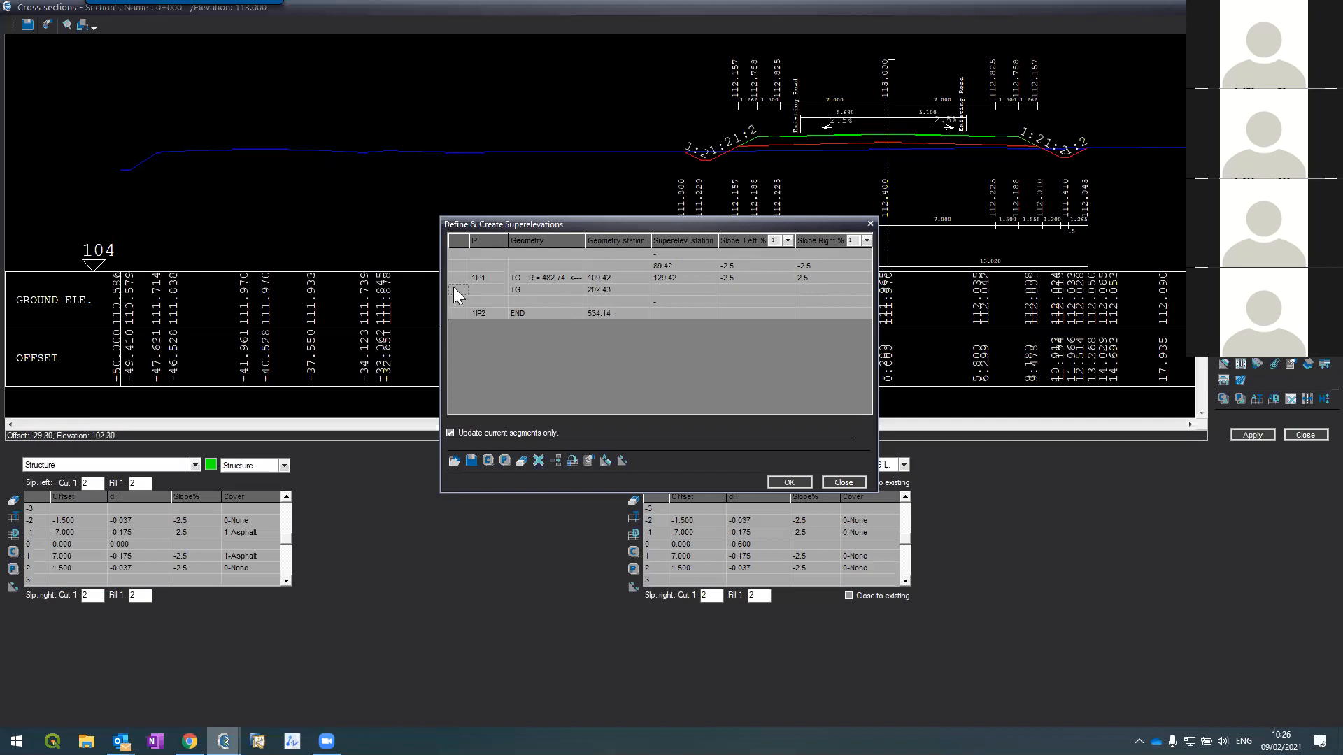
key("Insert")
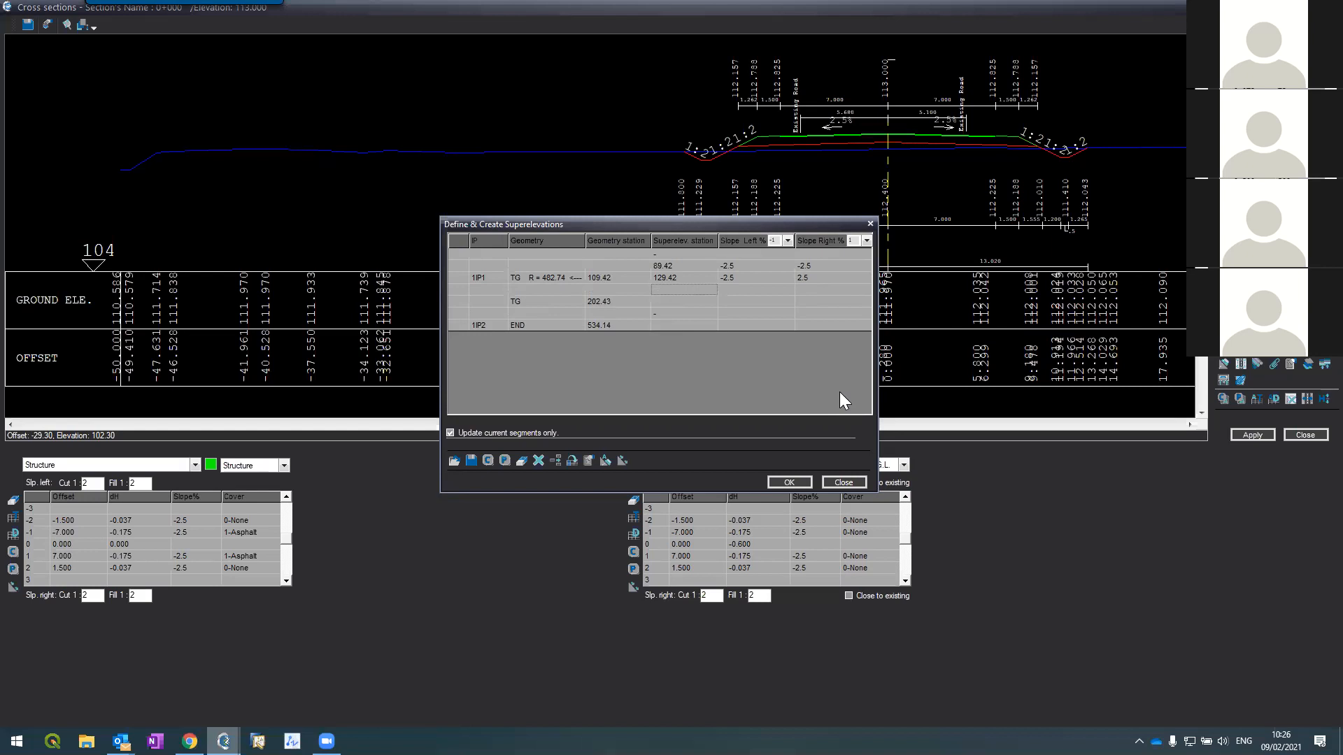
type("19")
key("BackSpace")
type("82.43")
key("Tab")
type("-2.5")
key("Tab")
type("2.5")
key("Tab")
Step: Set the TG row to station 222.43 with slopes -2.5/-2.5 and apply the table
left_click(653, 302)
type("222.43")
key("Tab")
type("-2.5")
key("Tab")
type("-2.5")
key("Tab")
left_click(791, 481)
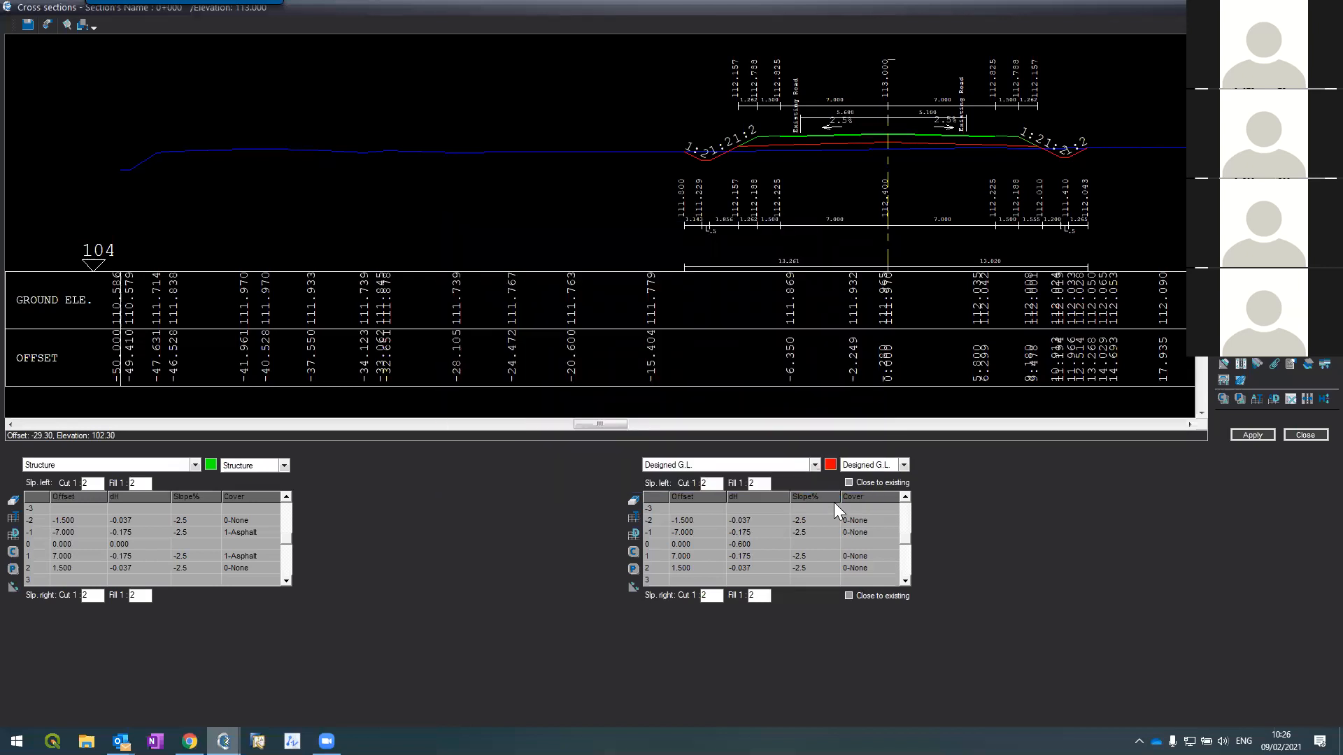
Step: Regenerate the plan with Intervals 2 and Layout, Contours, Distances and Triangles enabled
left_click(1309, 363)
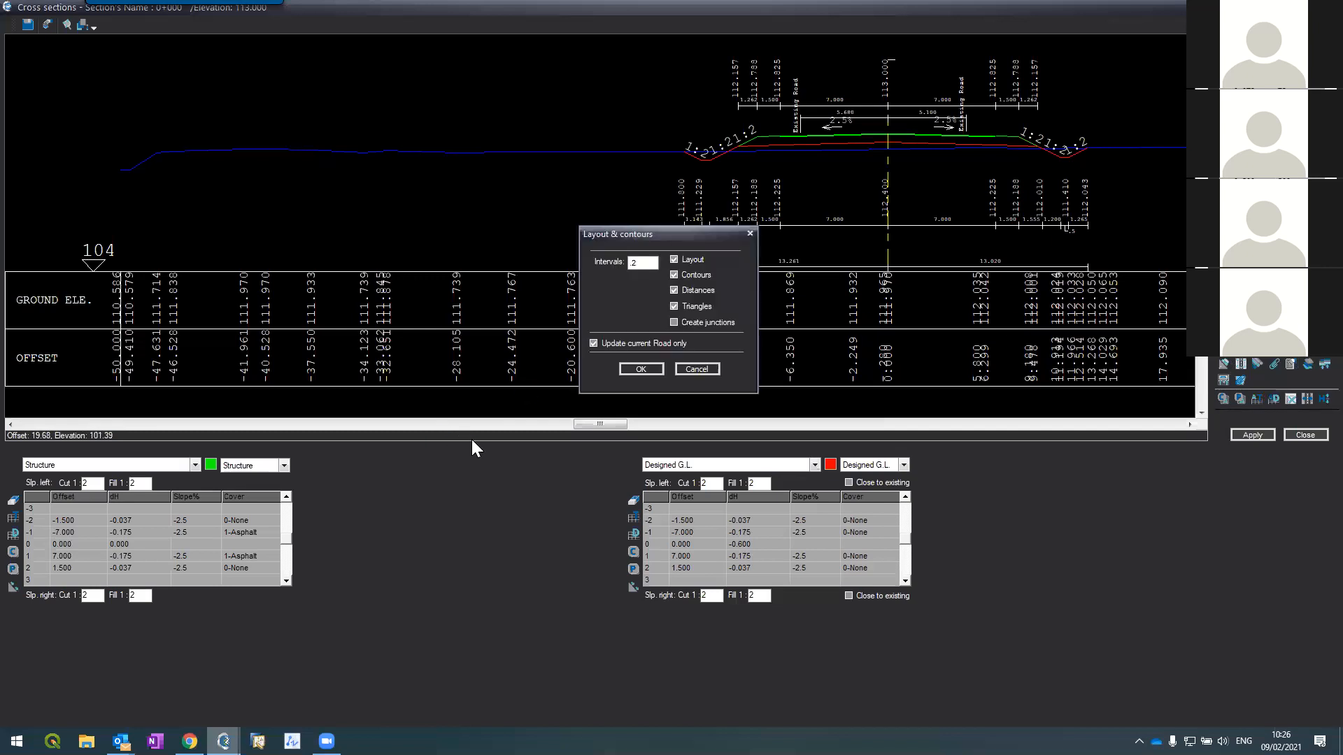
left_click(641, 369)
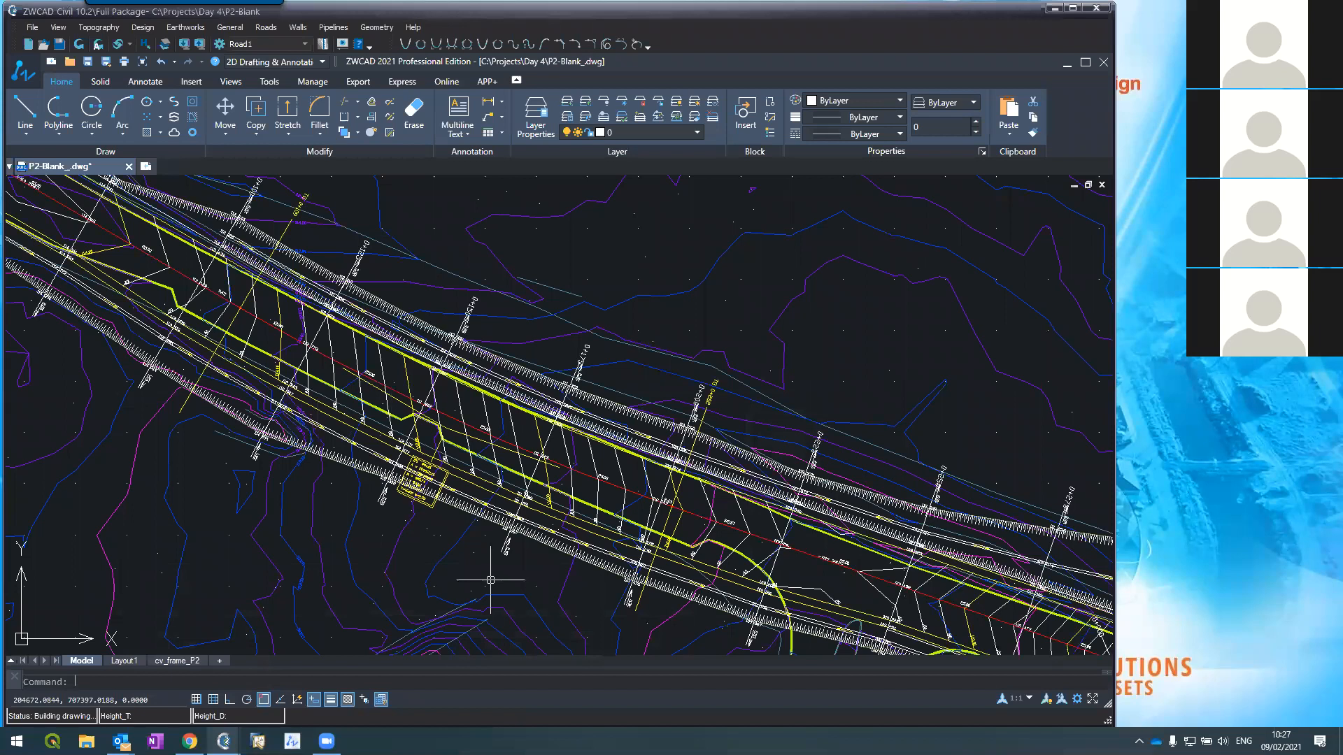
Step: Zoom over the rebuilt plan at stations 0+125 to 0+175, then bring back the Cross sections window
scroll(490, 580, "down", 3)
scroll(326, 476, "up", 5)
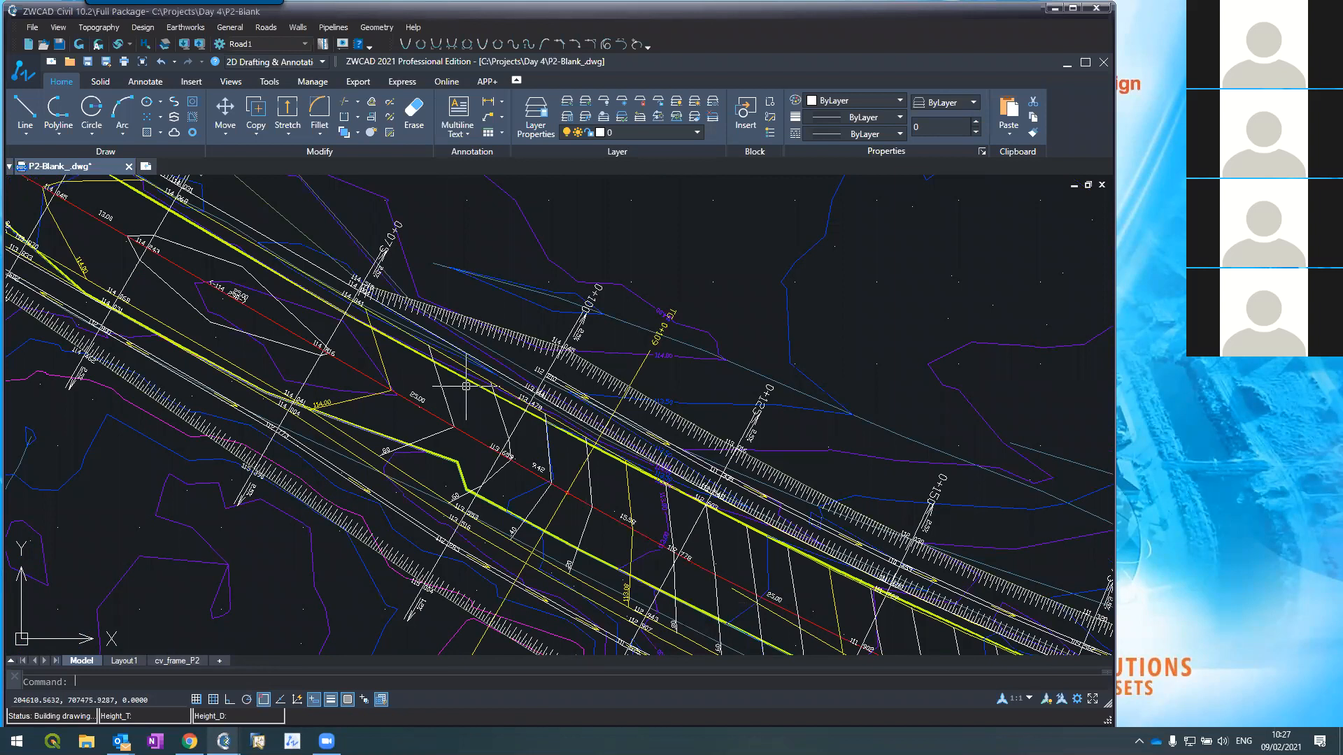
scroll(466, 386, "down", 4)
scroll(545, 461, "up", 4)
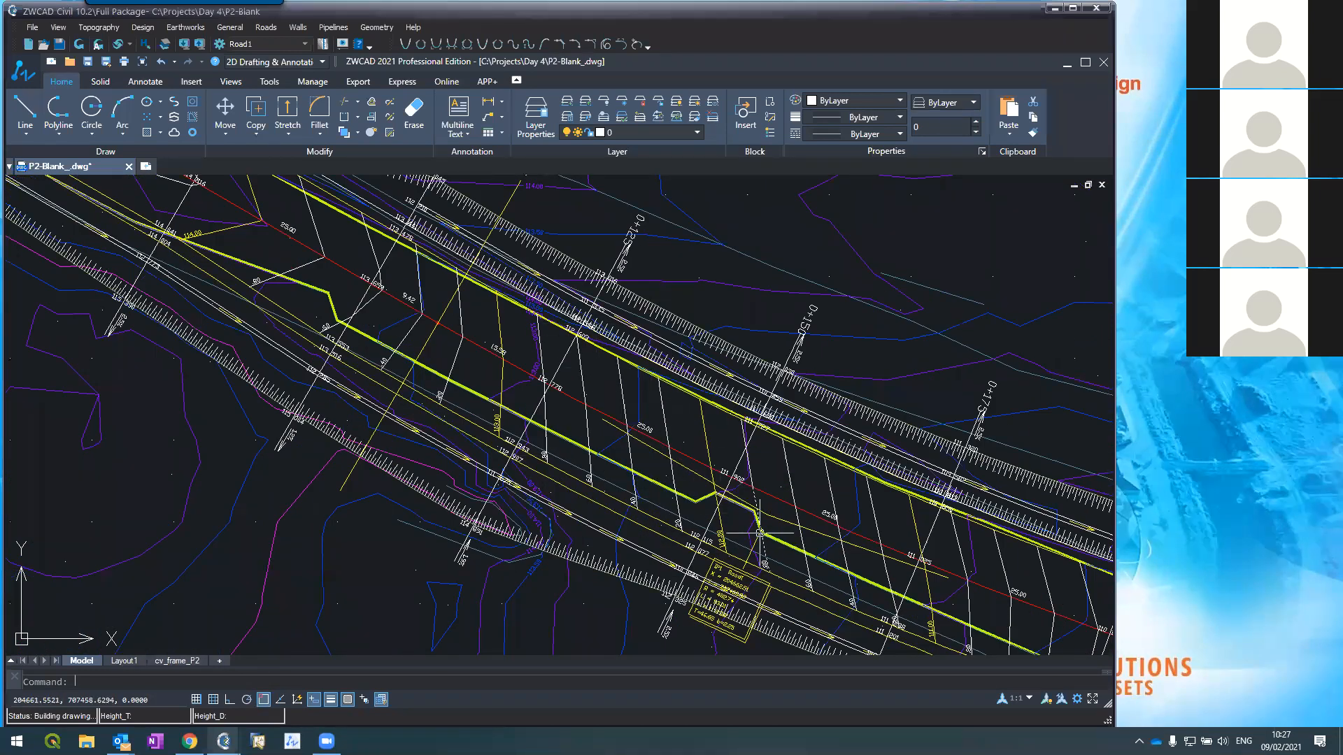
scroll(605, 325, "down", 5)
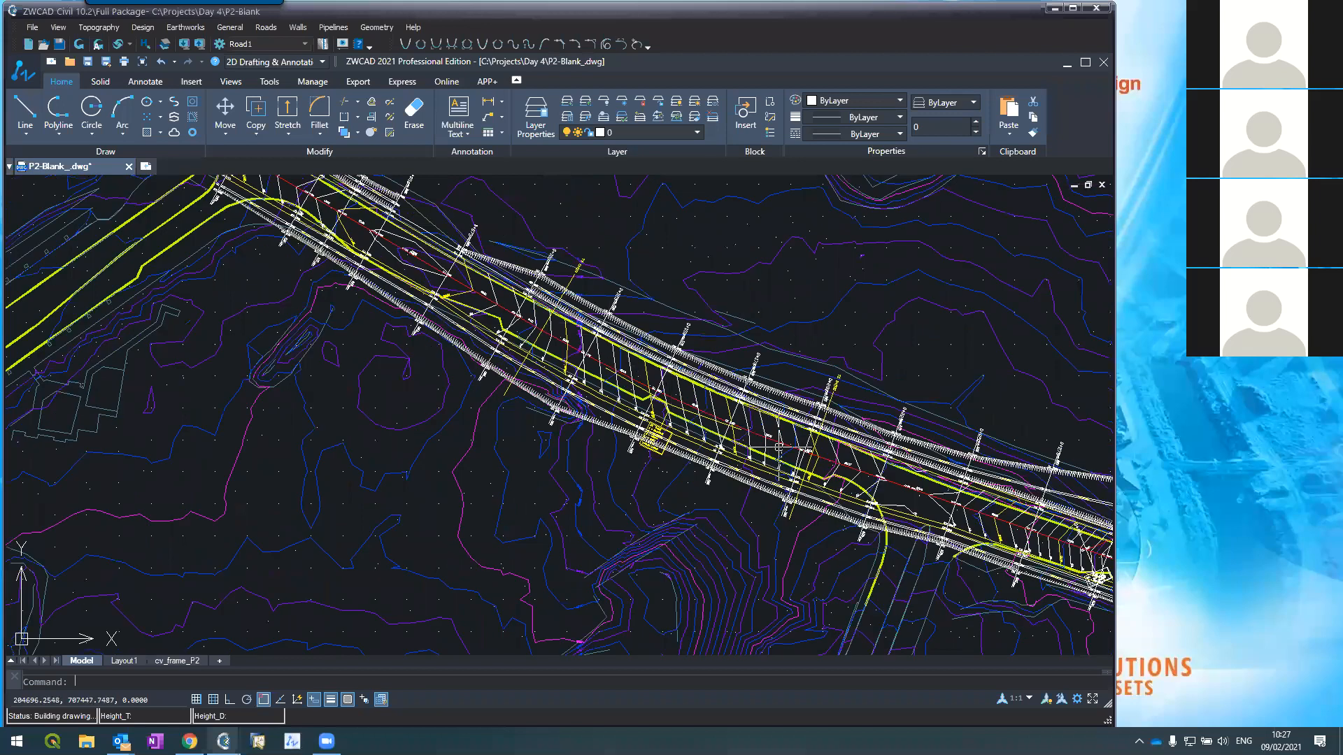
scroll(778, 446, "up", 2)
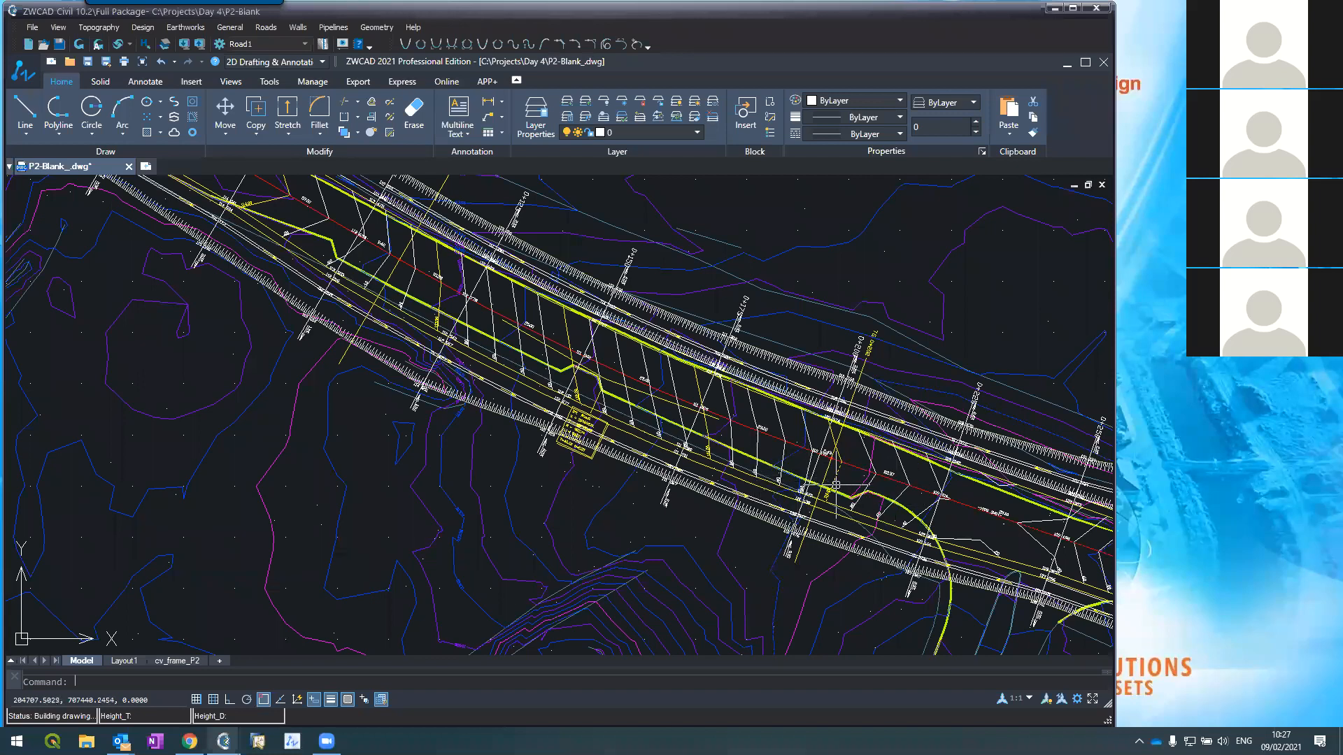
mouse_move(224, 741)
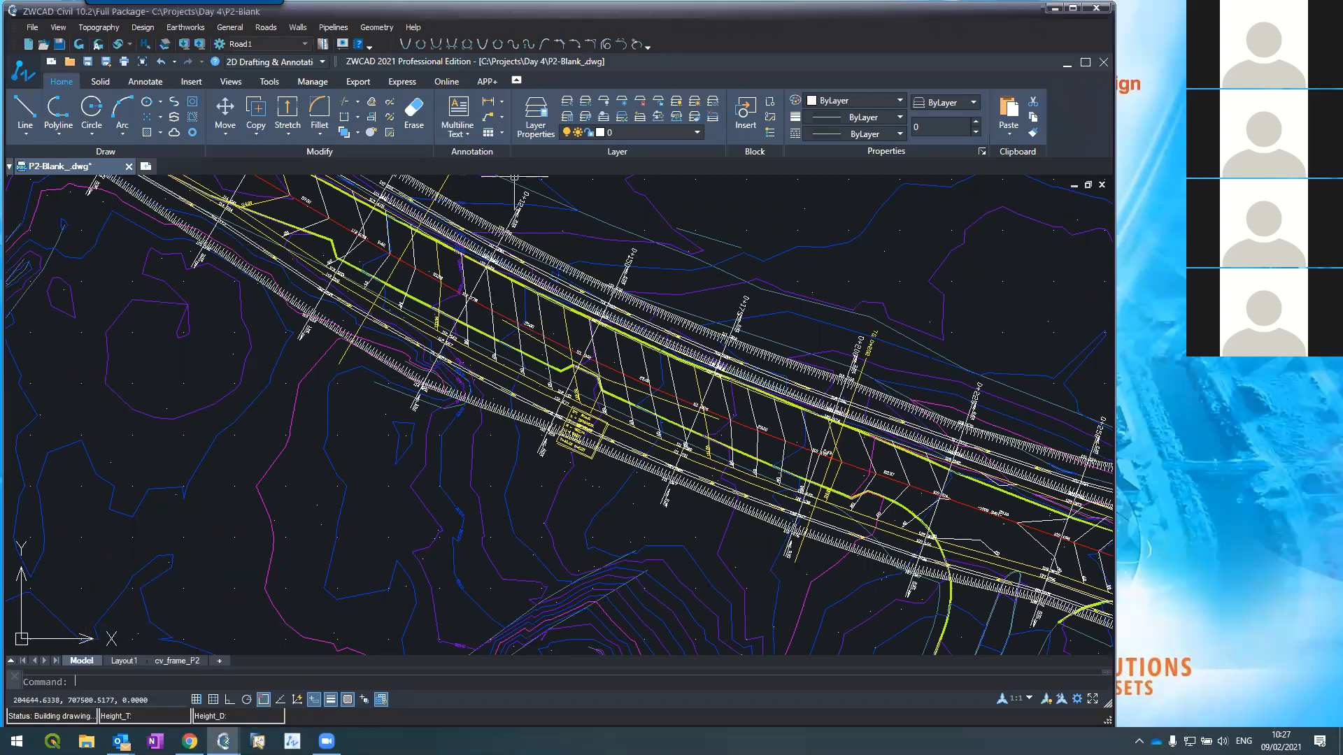
scroll(517, 184, "up", 3)
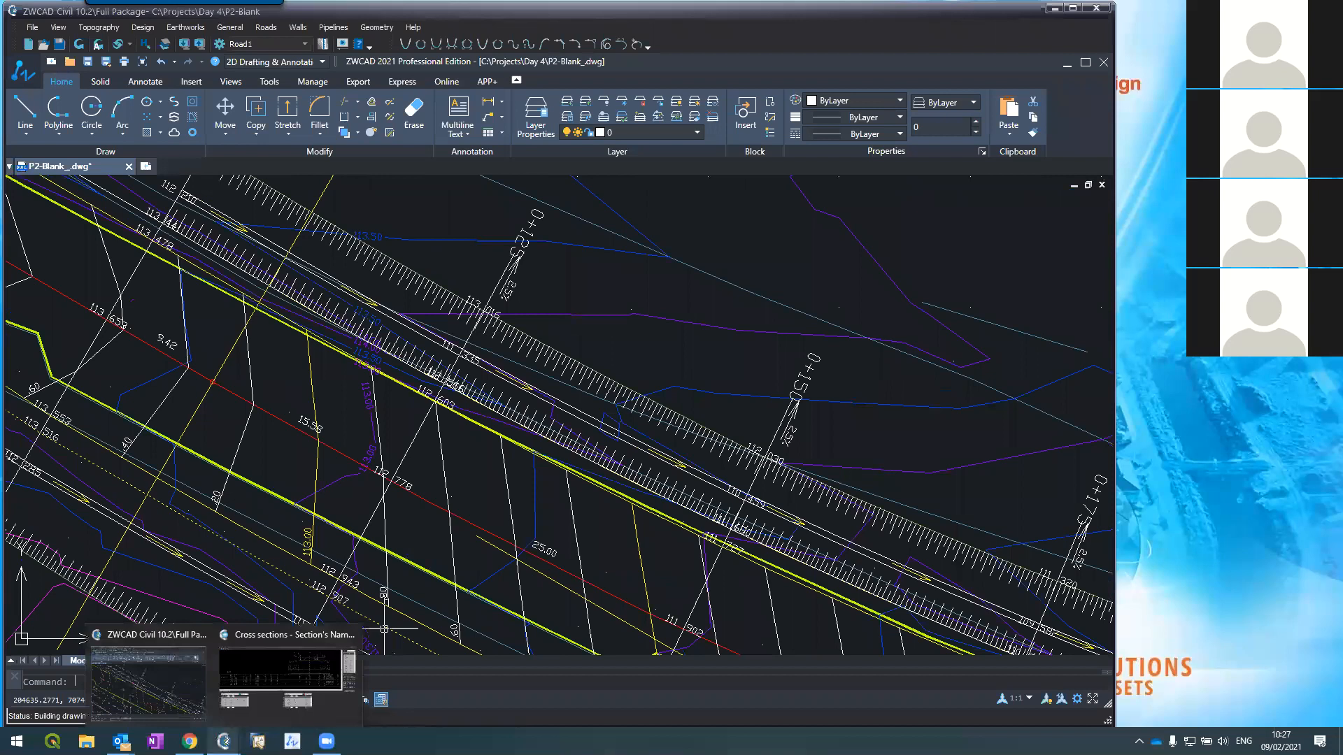
left_click(246, 678)
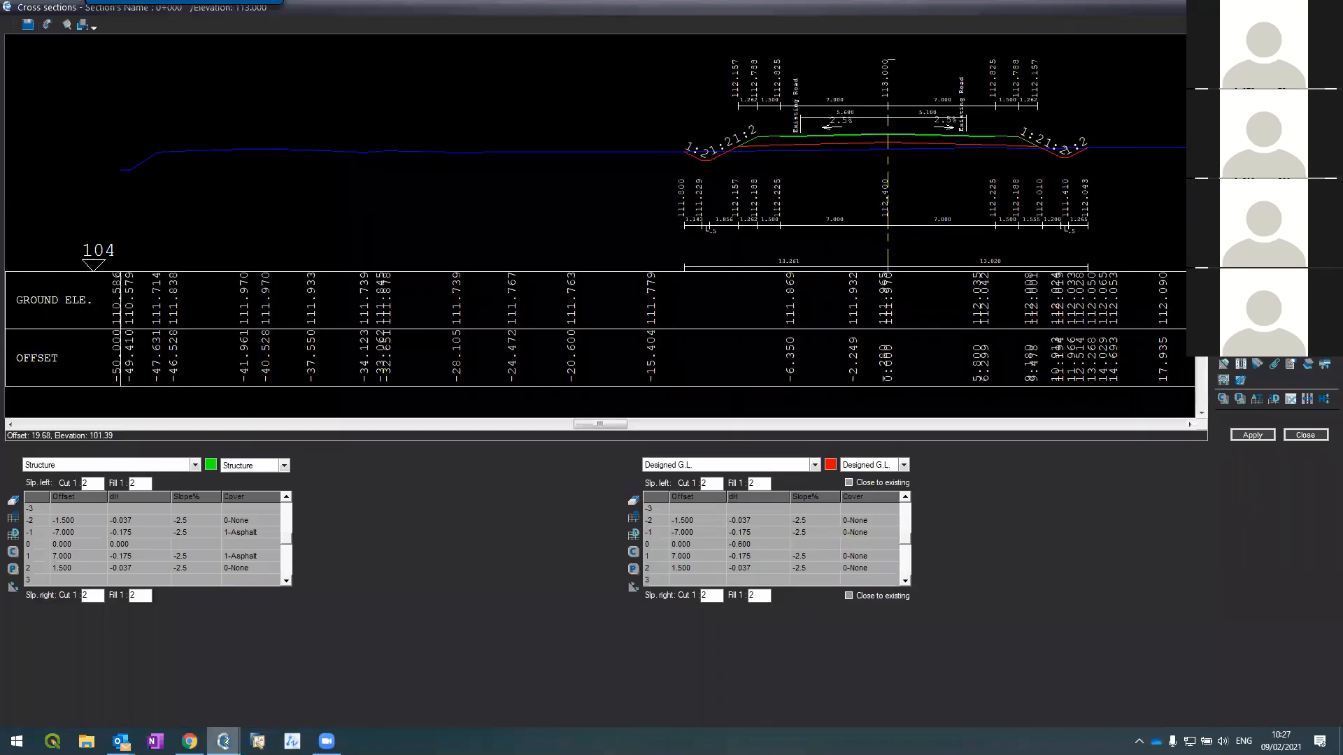
Step: Step through cross sections 0+125 and 0+150, zooming in on their crossfall slope labels
left_click(1259, 112)
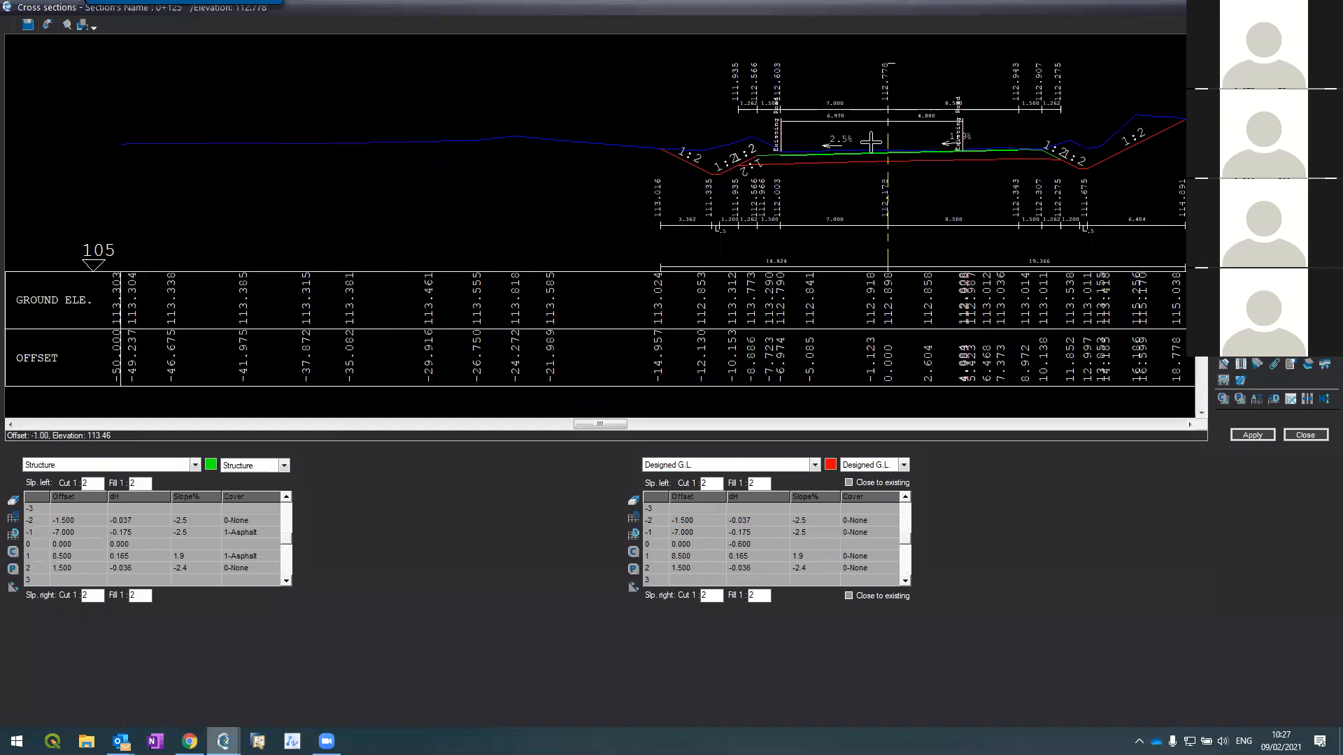
scroll(869, 141, "up", 2)
scroll(864, 139, "up", 2)
scroll(747, 148, "down", 4)
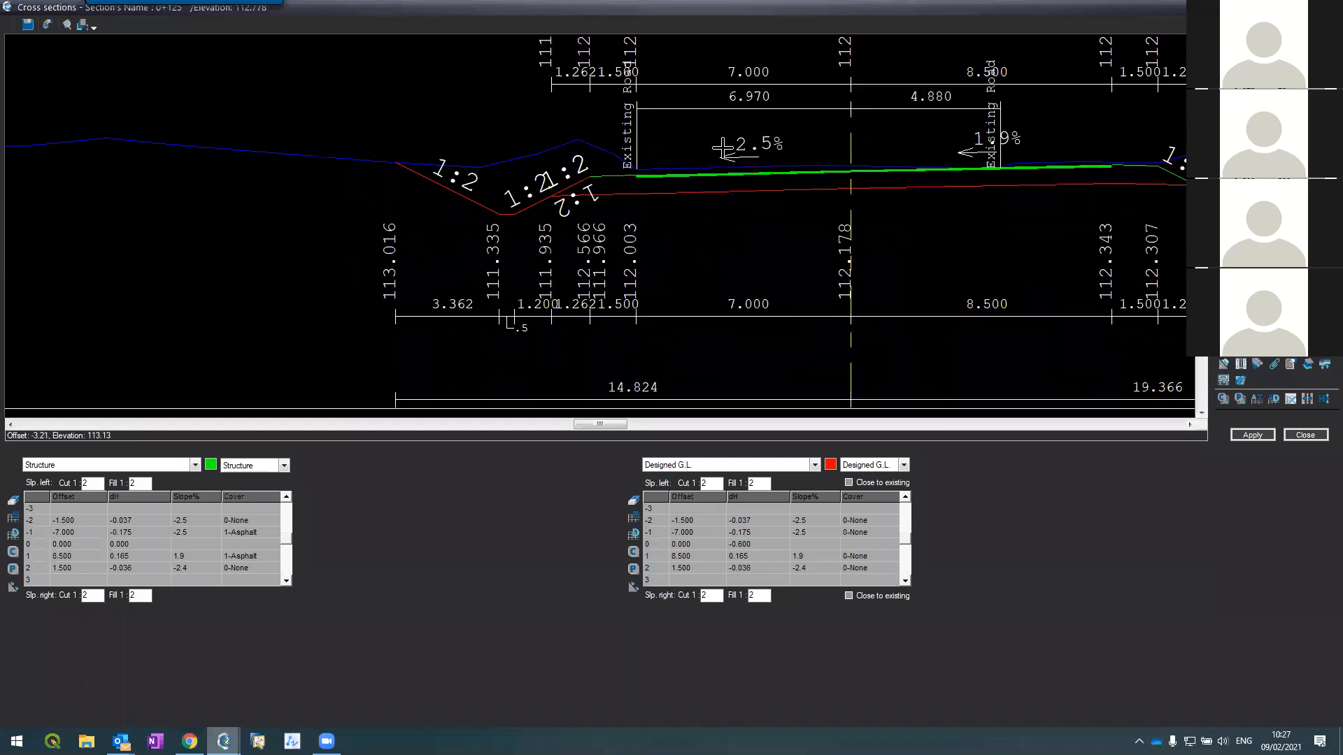
scroll(853, 133, "up", 2)
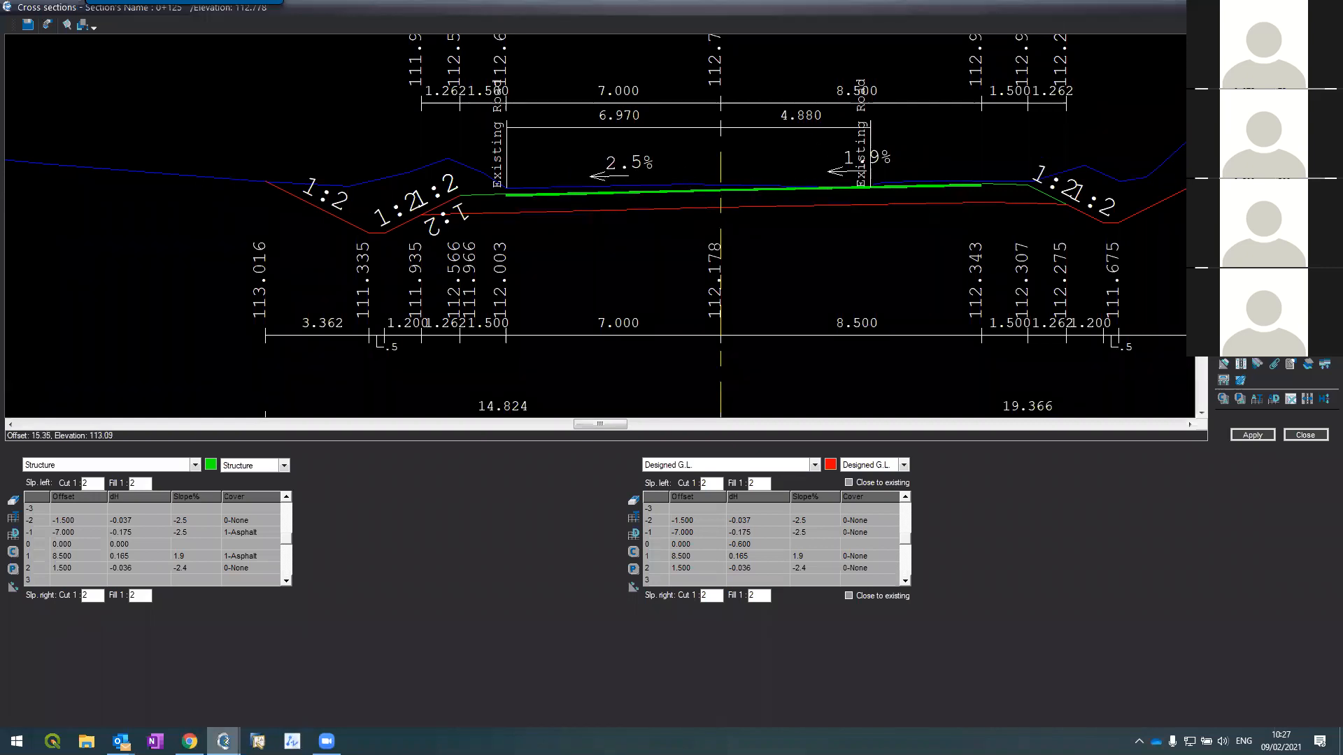
left_click(1259, 175)
scroll(987, 135, "up", 3)
scroll(986, 133, "up", 2)
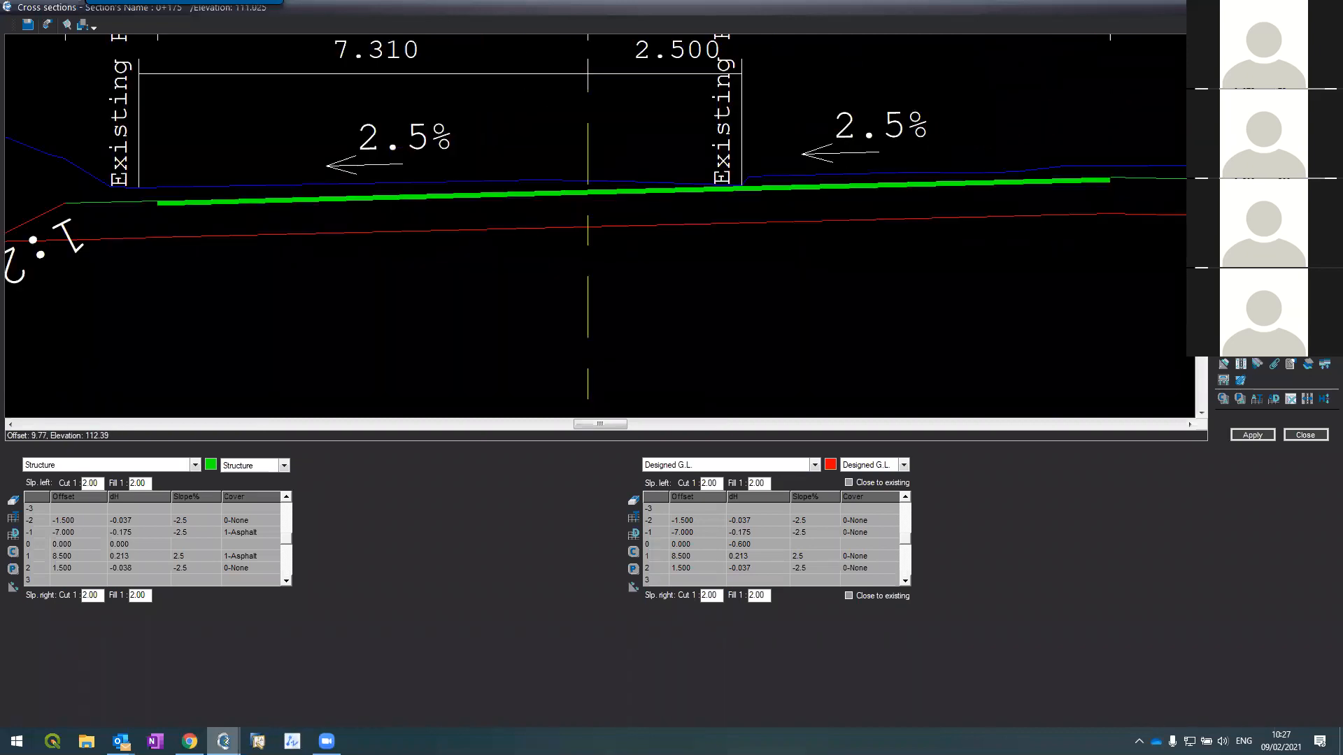
Step: Check the later sections up to 0+225, then jump back to chainage 0+050
left_click(1259, 175)
left_click(1259, 174)
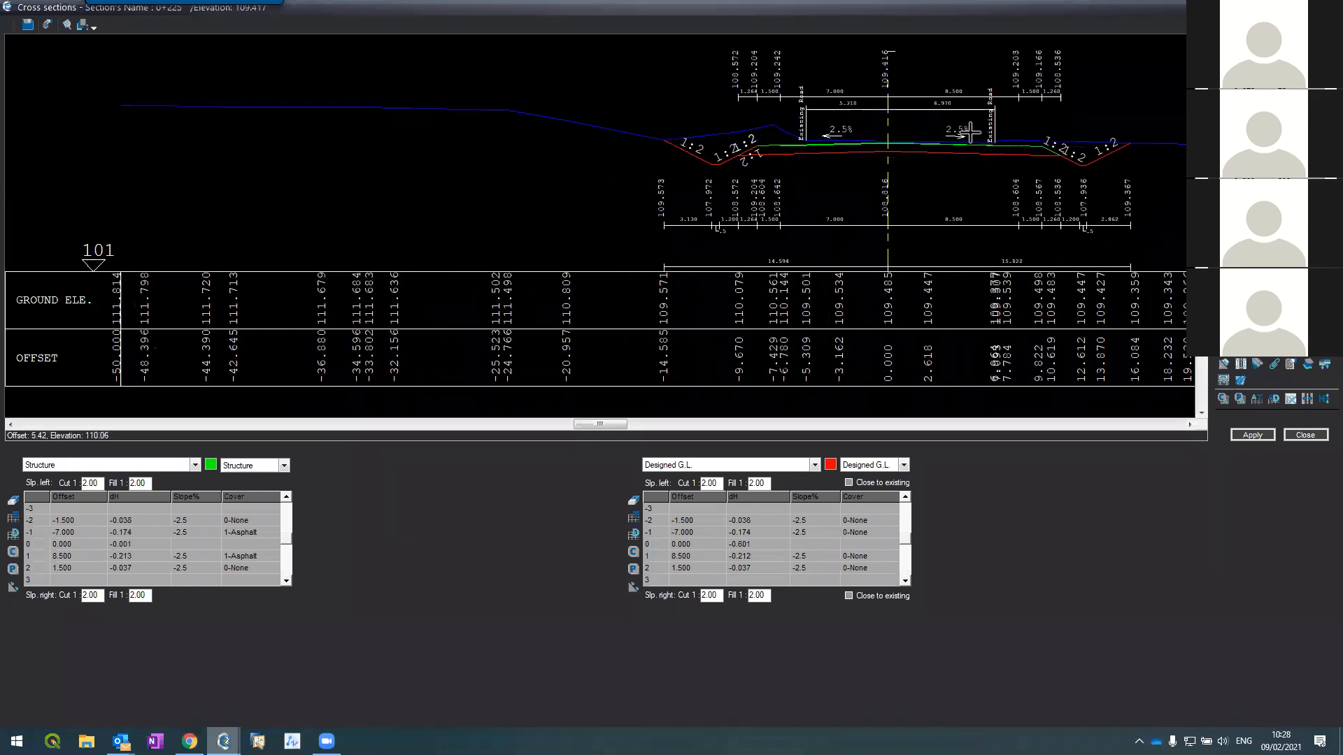
scroll(971, 133, "up", 2)
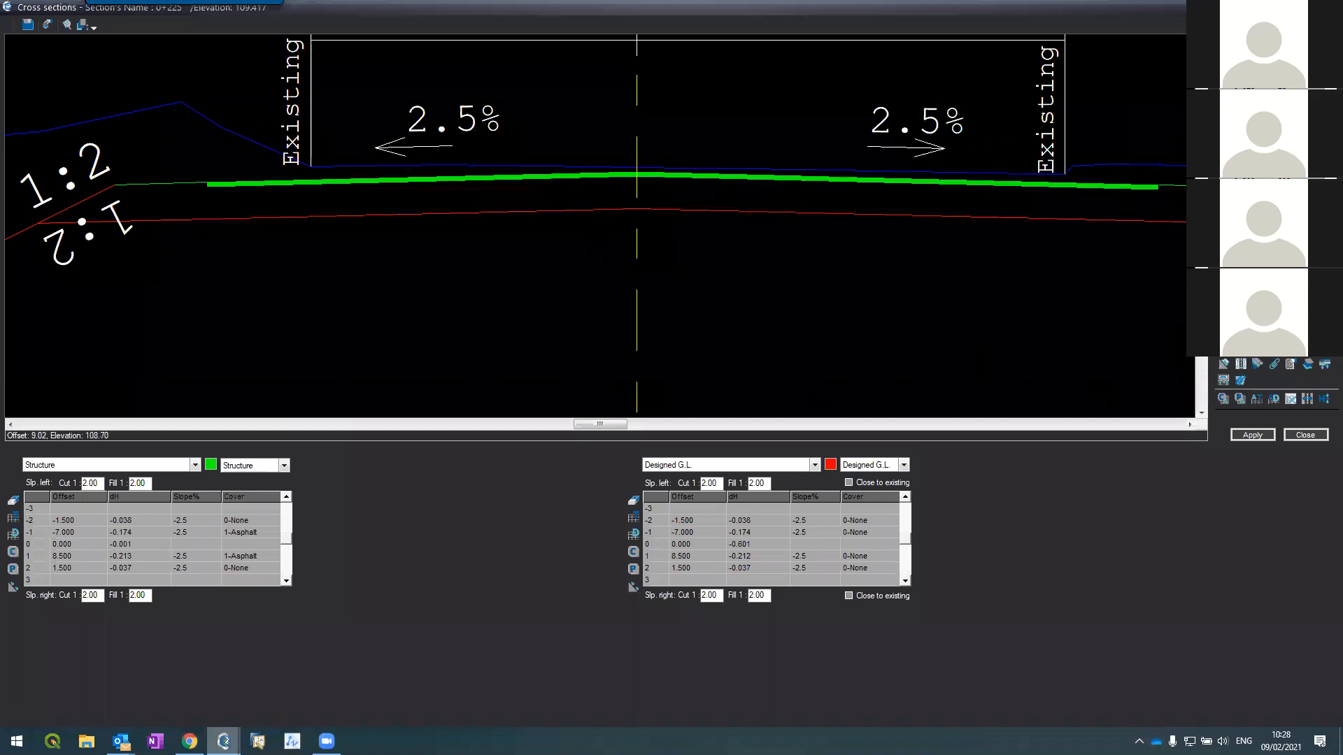
key("Page_Down")
key("Page_Down")
key("Page_Down")
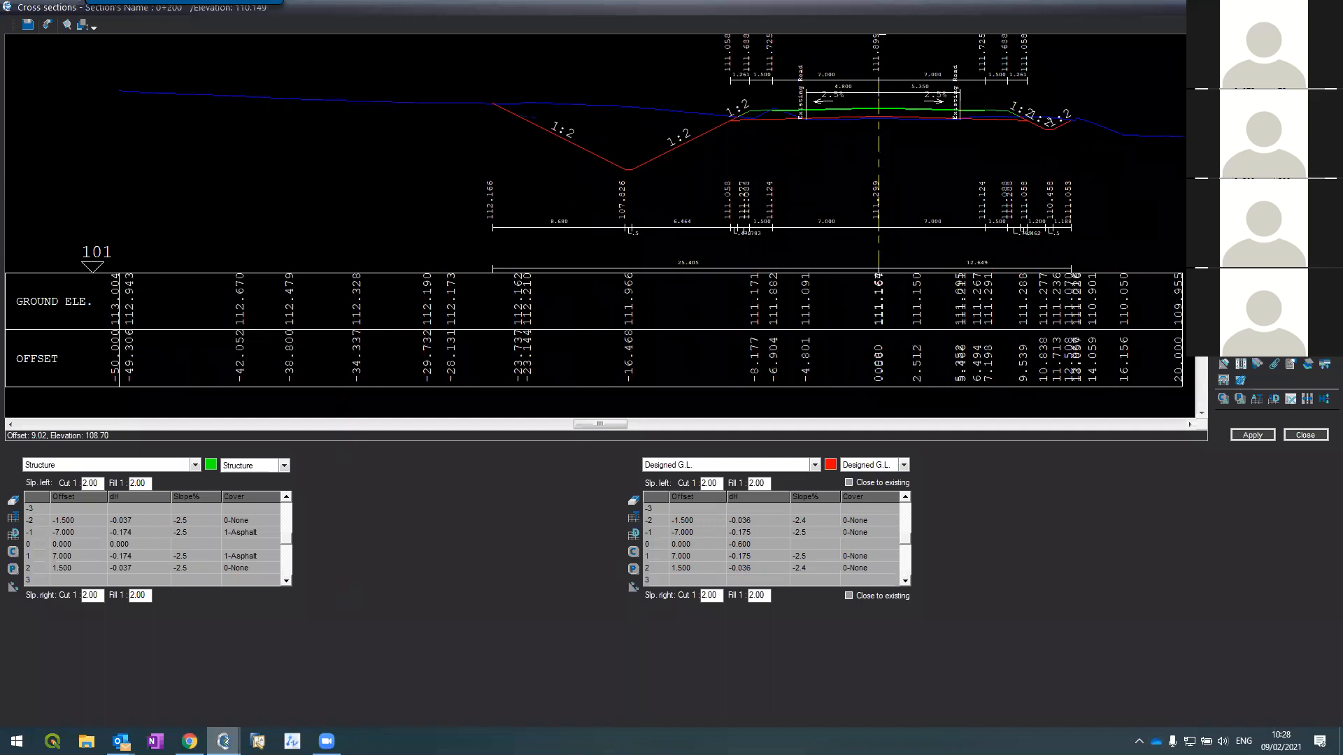
key("Page_Down")
key("Page_Up")
key("Page_Up")
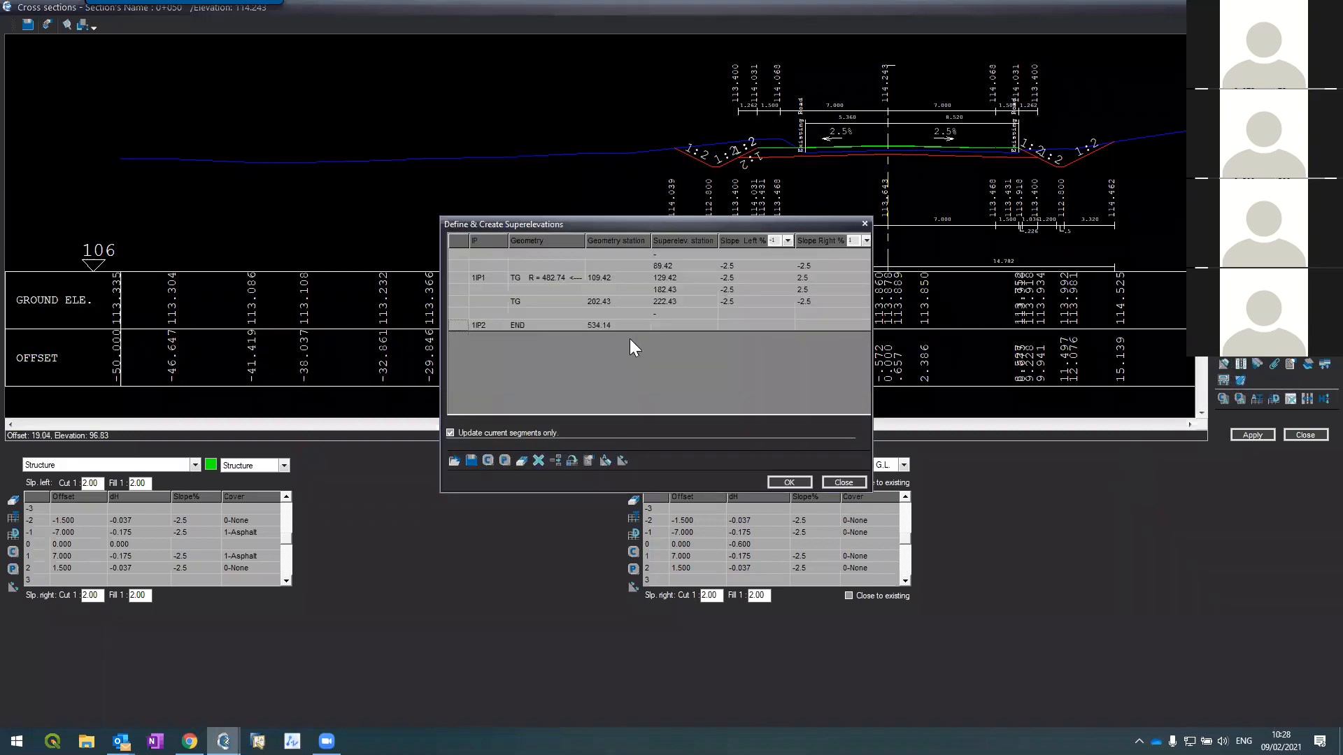
Step: Clear all superelevations and erase all slopes, confirming both warnings
left_click(537, 459)
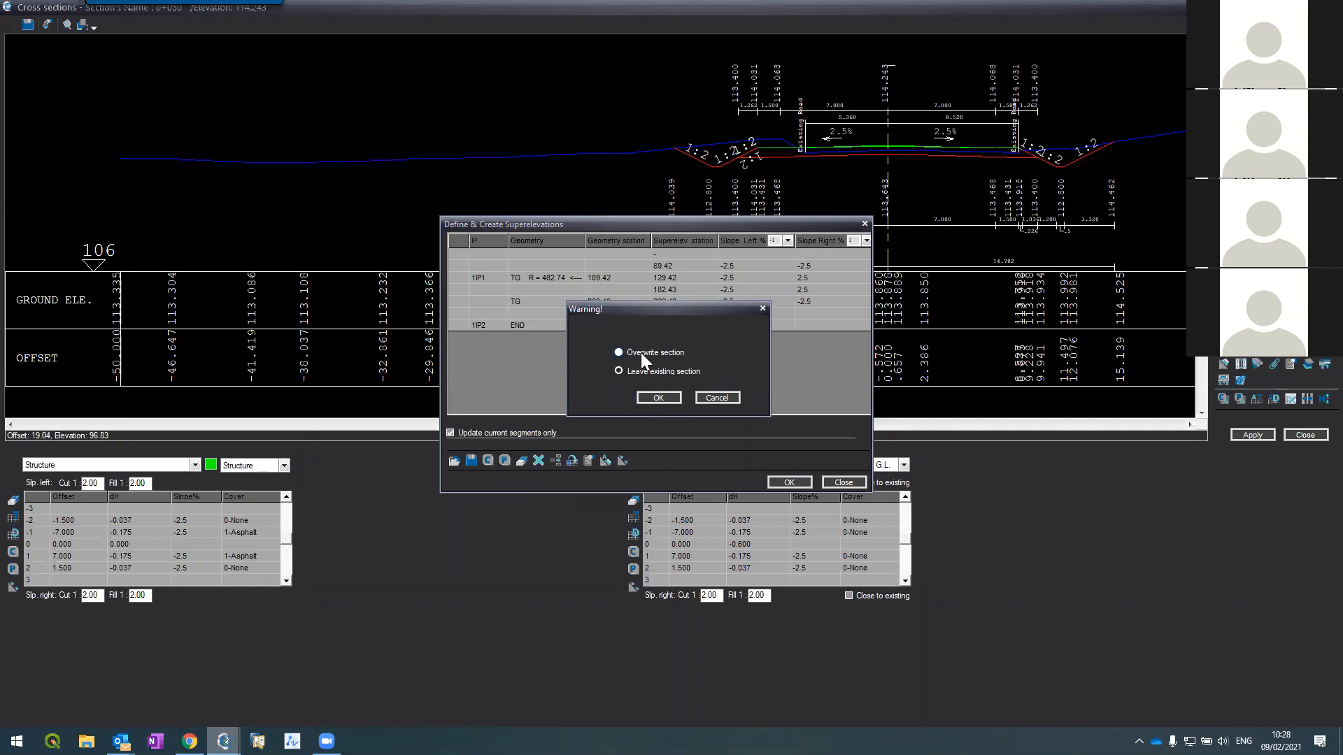
left_click(656, 398)
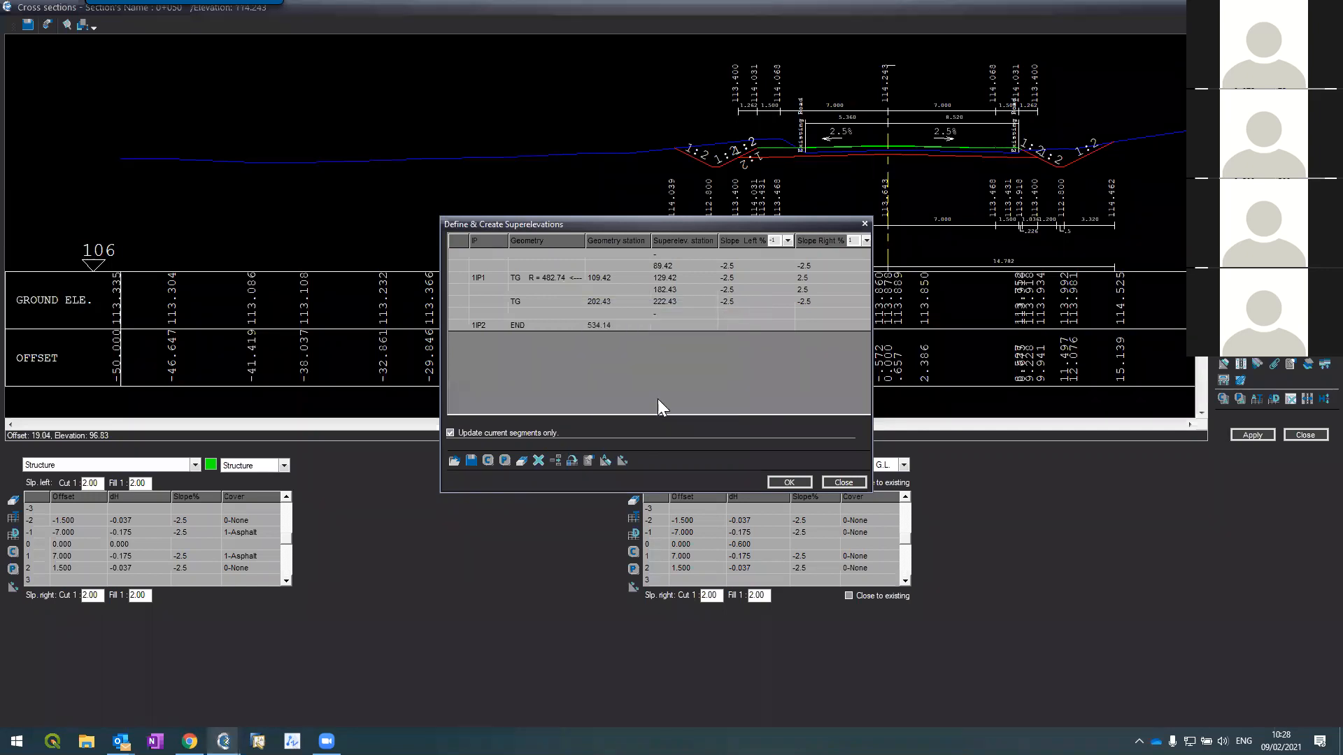
left_click(526, 462)
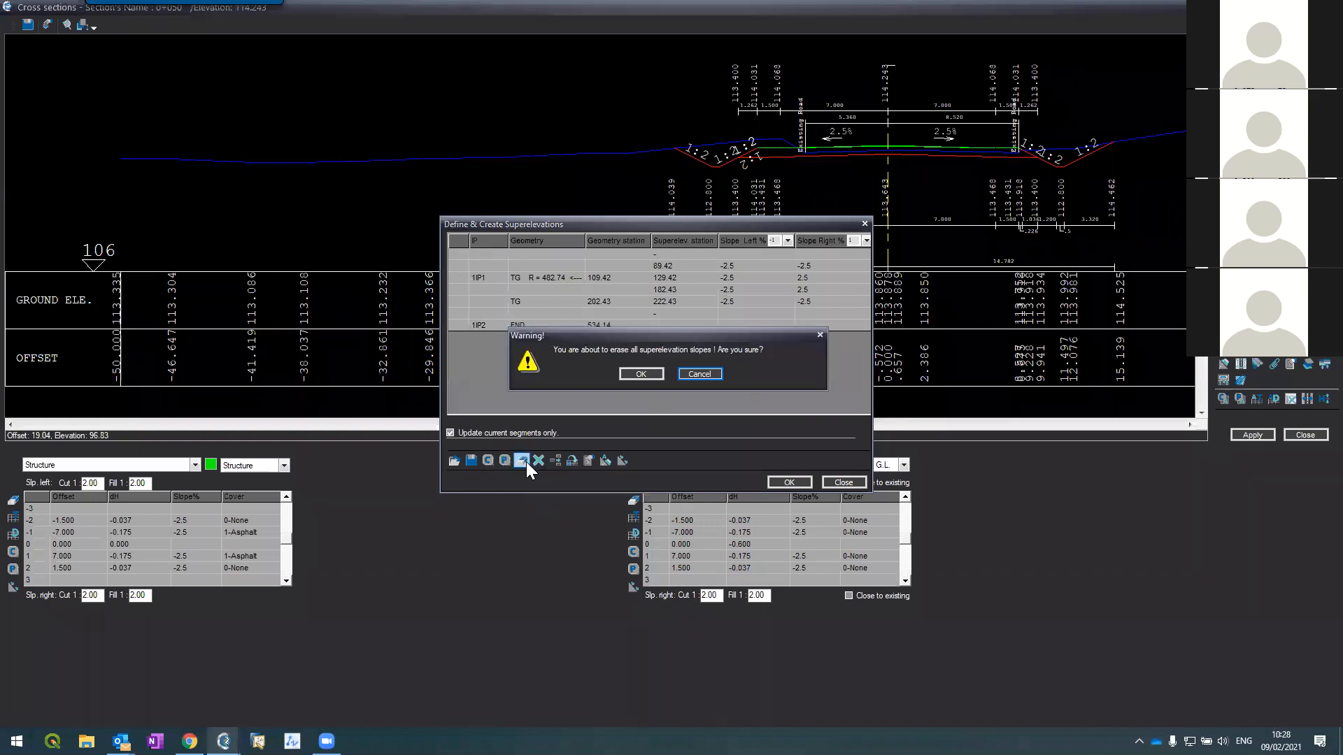
left_click(640, 373)
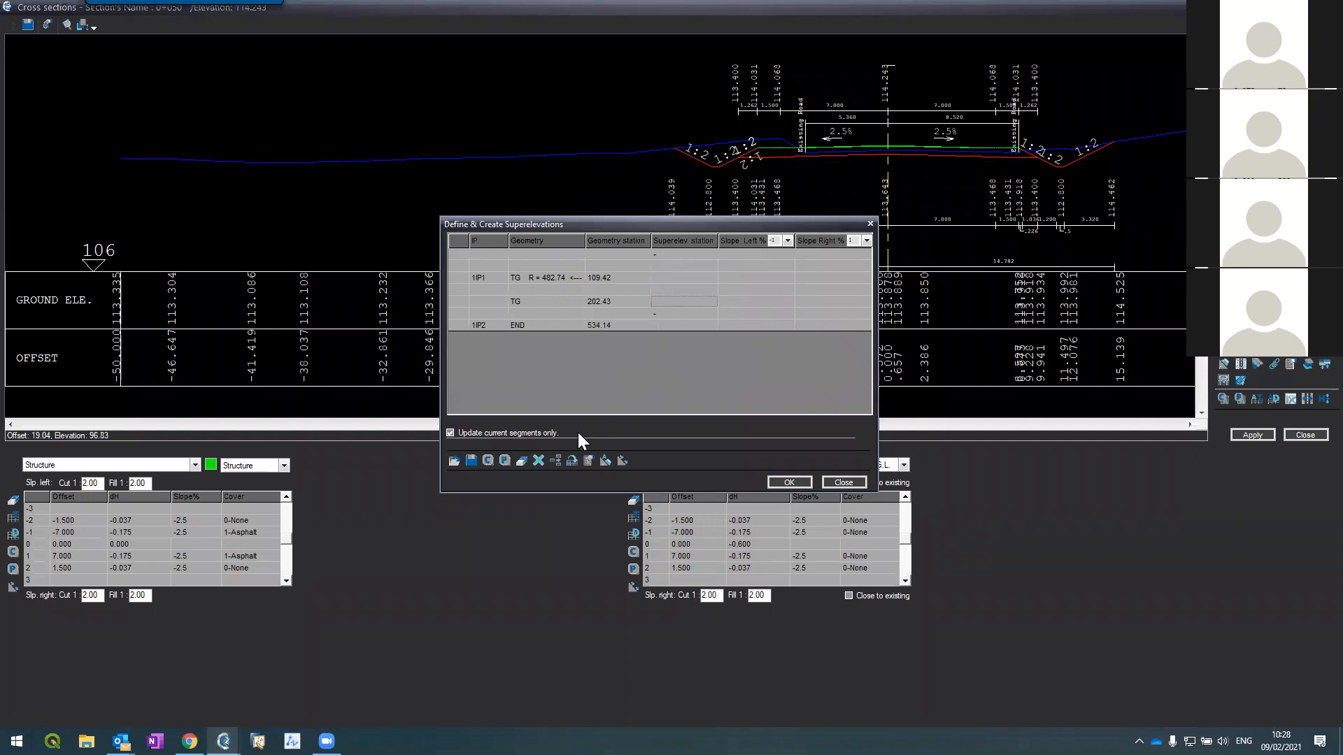
Step: Delete the two blank rows left in the superelevation table
left_click(453, 291)
key("Delete")
left_click(452, 266)
key("Delete")
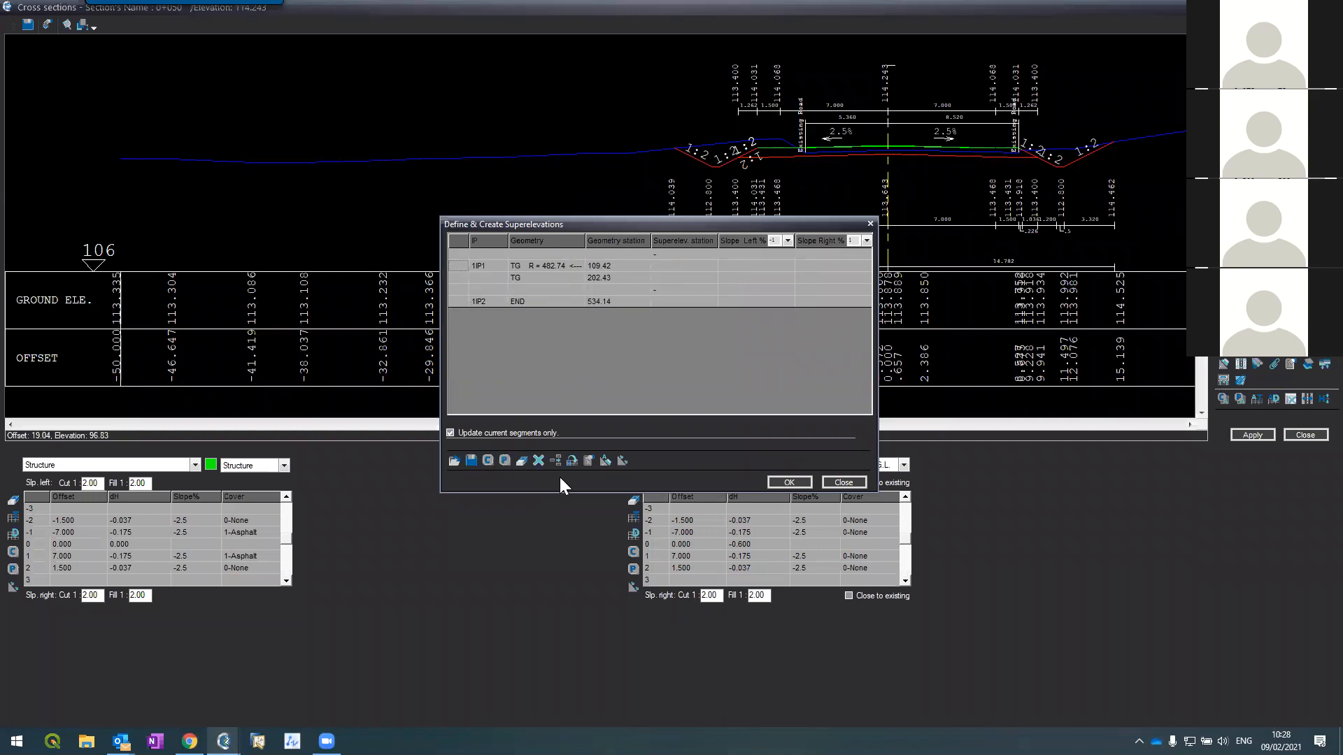
Step: Auto-generate superelevation with 70 km/h design speed, 3.5 m lane width and -2.5% normal cross slope
left_click(605, 463)
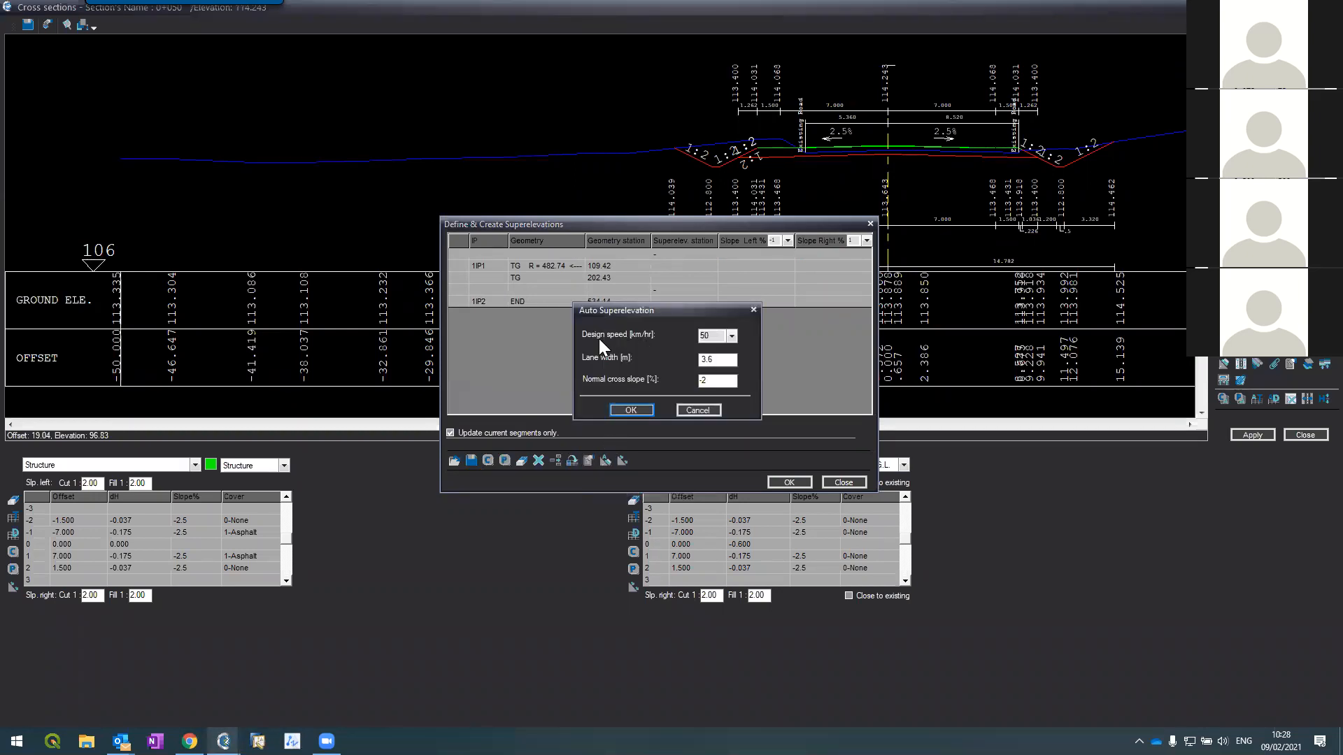
left_click(731, 336)
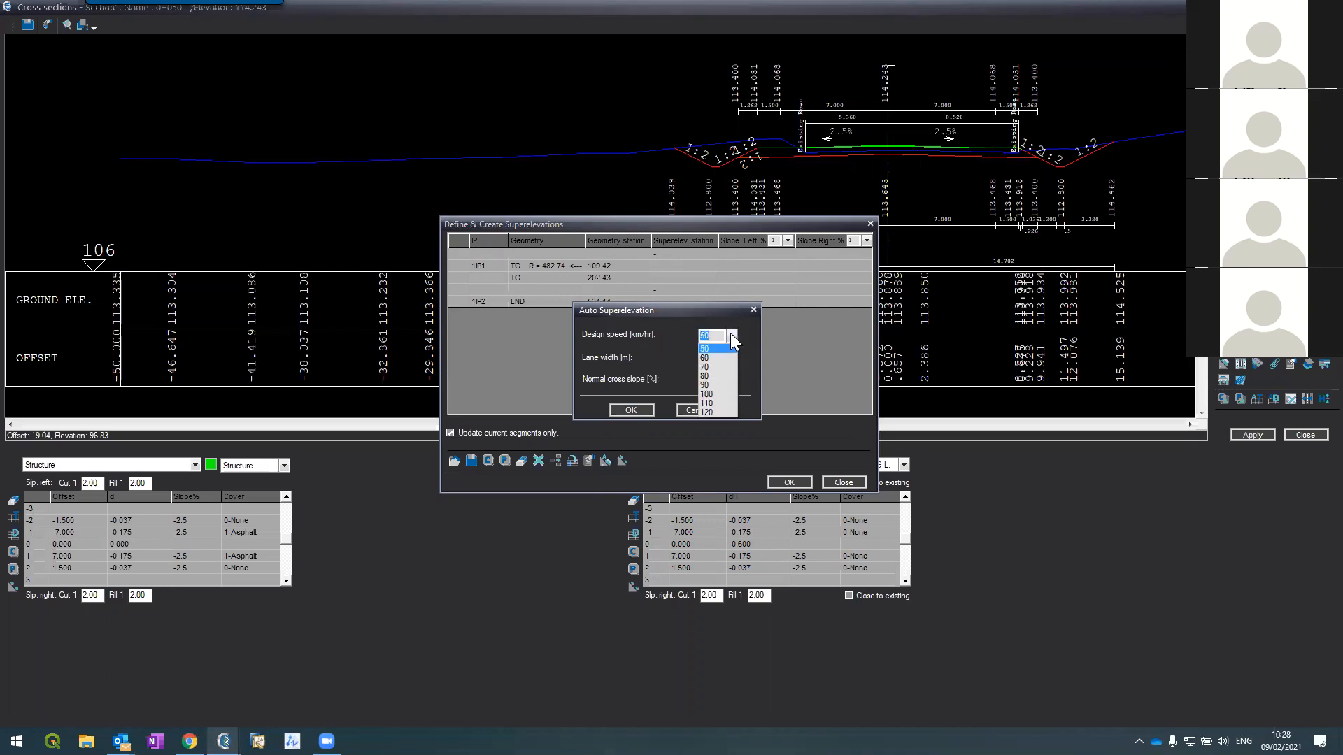
left_click(710, 366)
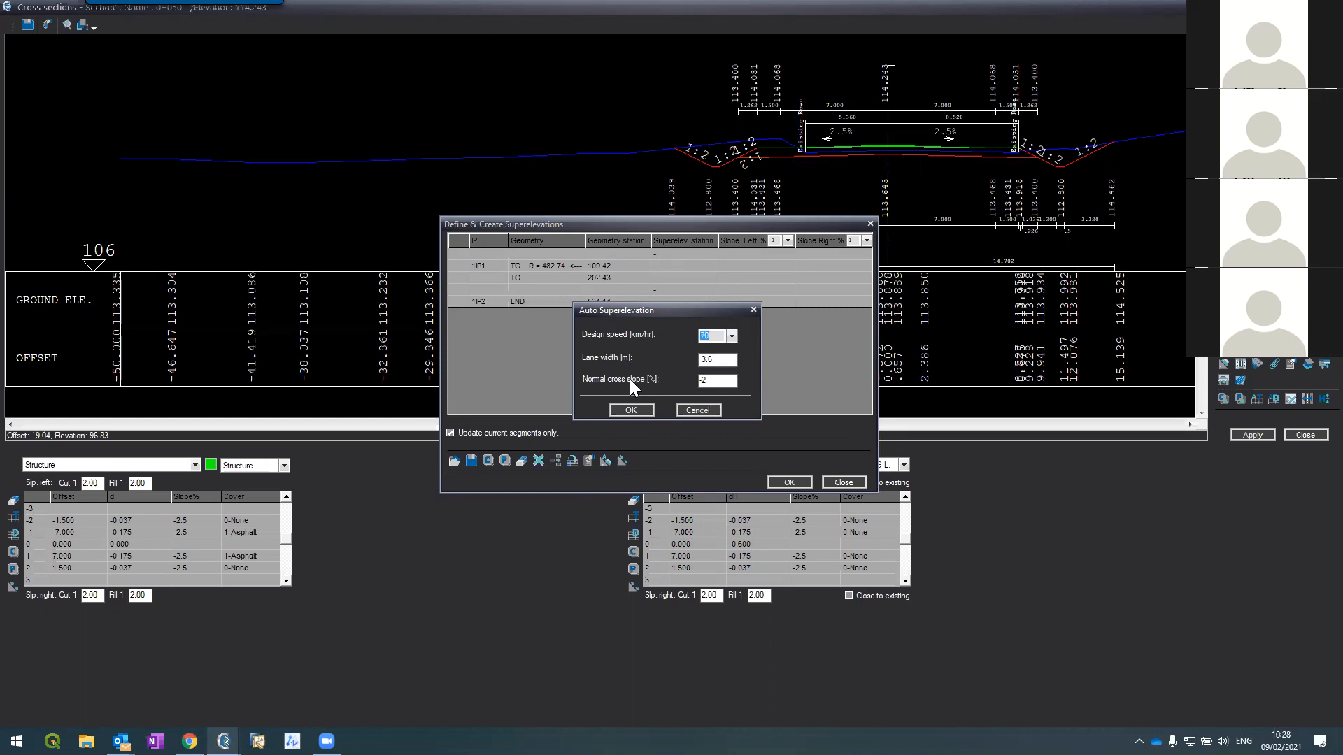
key("Tab")
type("3.6")
key("BackSpace")
type("5")
key("Tab")
type("2.5")
key("BackSpace")
key("BackSpace")
key("BackSpace")
type("-2.5")
left_click(642, 410)
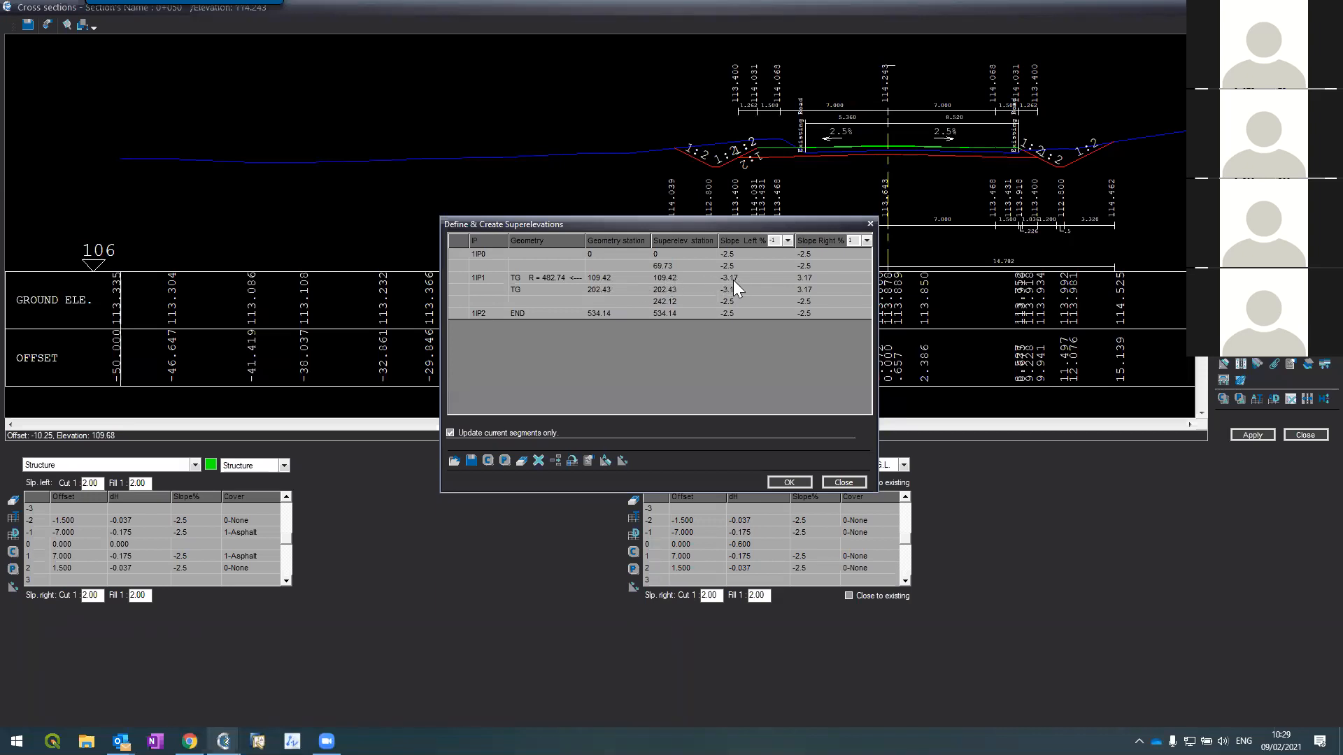
Step: Accept the new superelevation to rebuild sections, then review sections 0+150 through 0+225
left_click(783, 482)
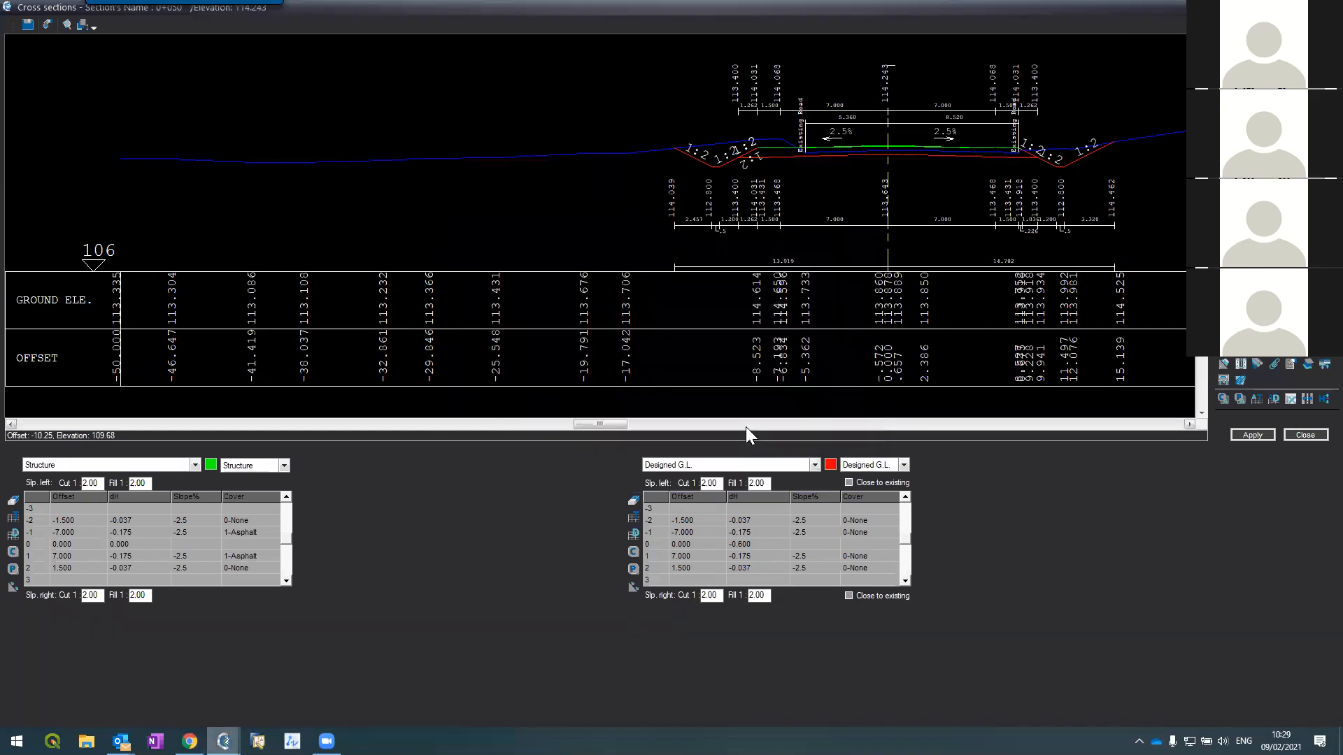
key("Page_Down")
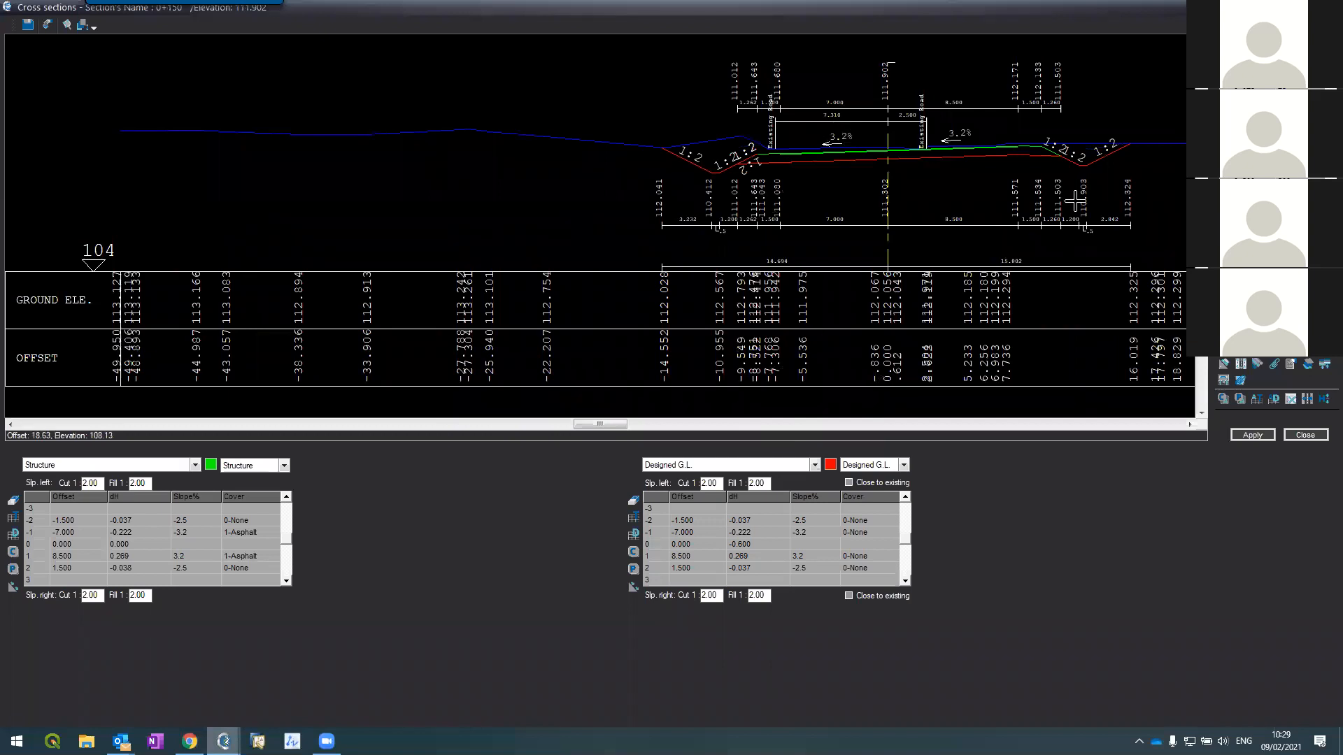
key("Page_Down")
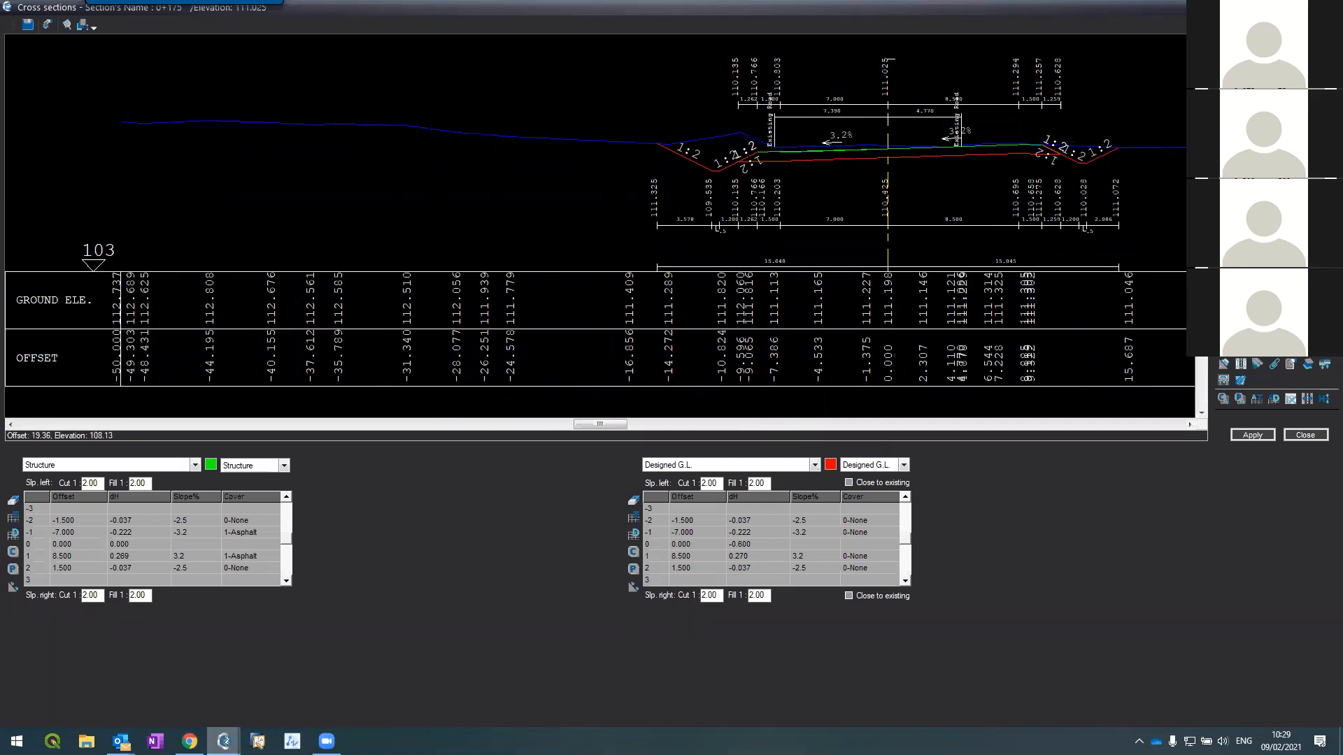
key("Page_Down")
key("Page_Down")
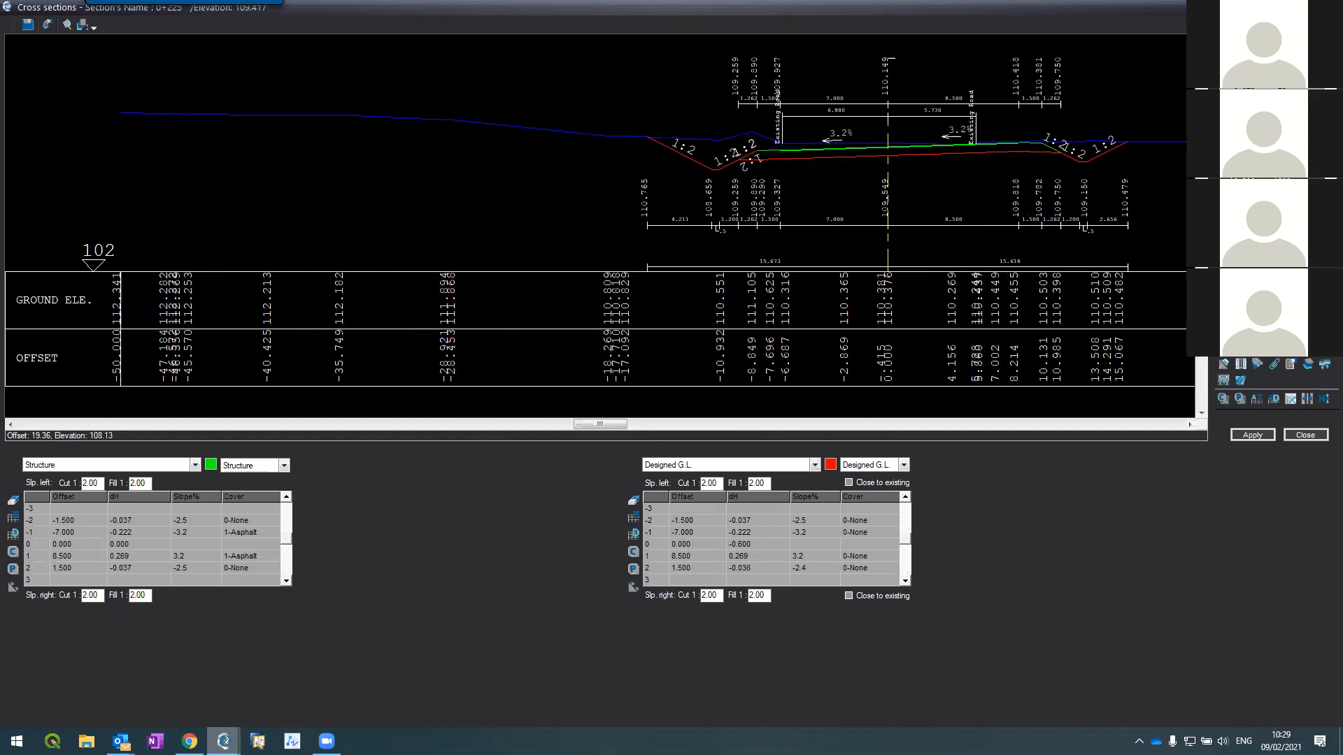
Step: Step back through sections 0+150 to 0+075 and bring up the Layout & contours update
key("Page_Up")
key("Page_Up")
key("Page_Up")
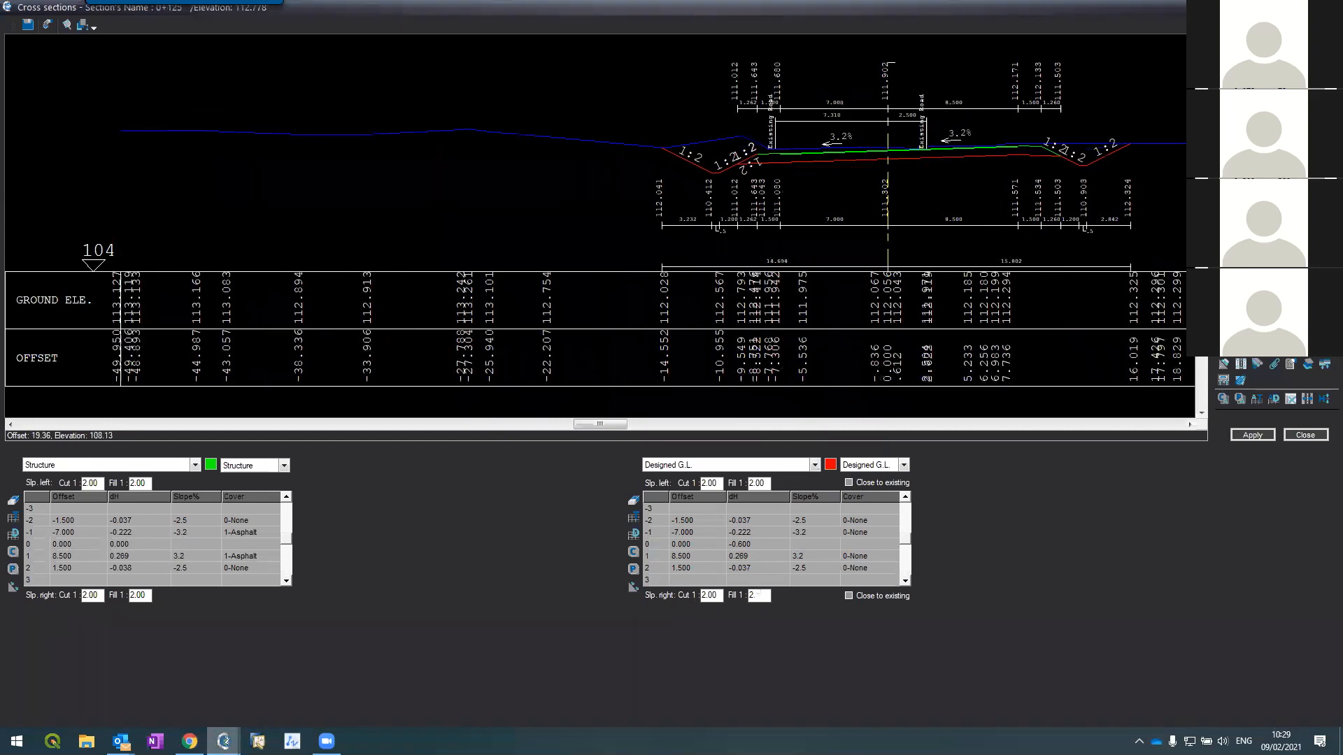
key("Page_Up")
scroll(806, 131, "up", 2)
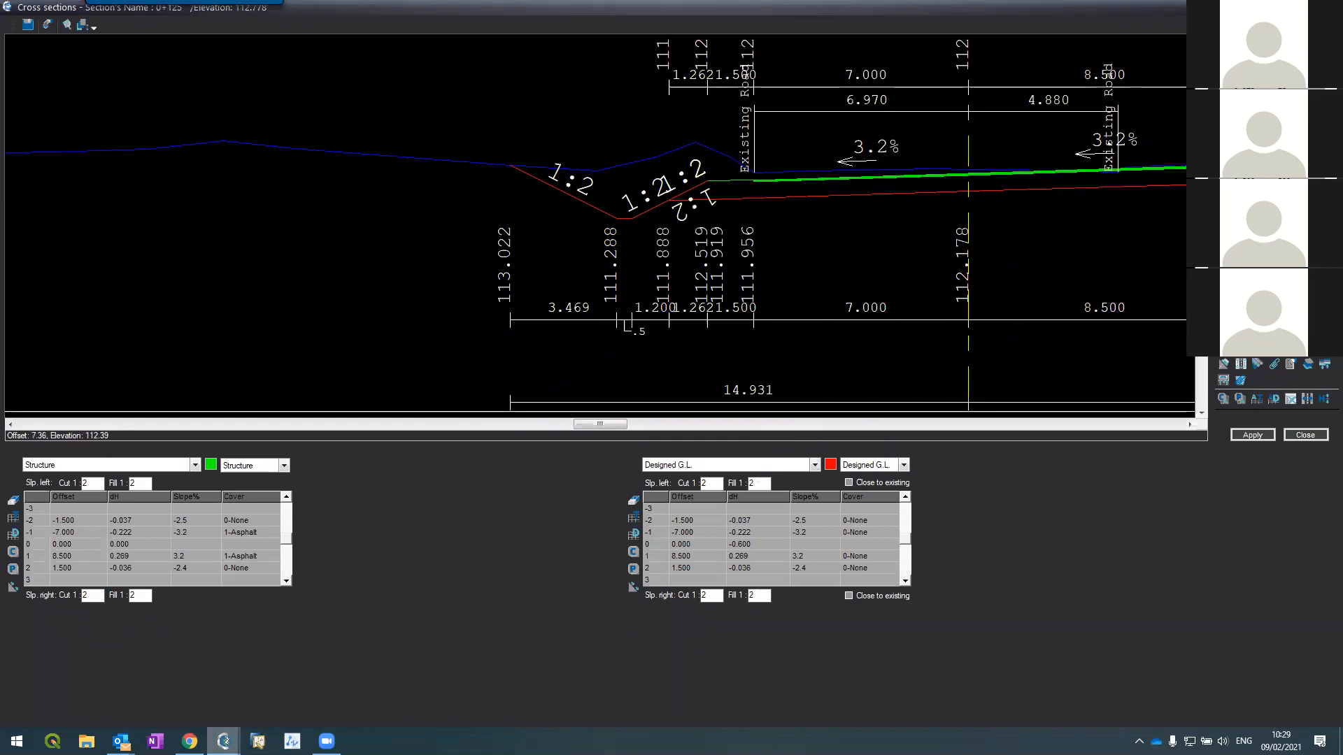
key("Page_Up")
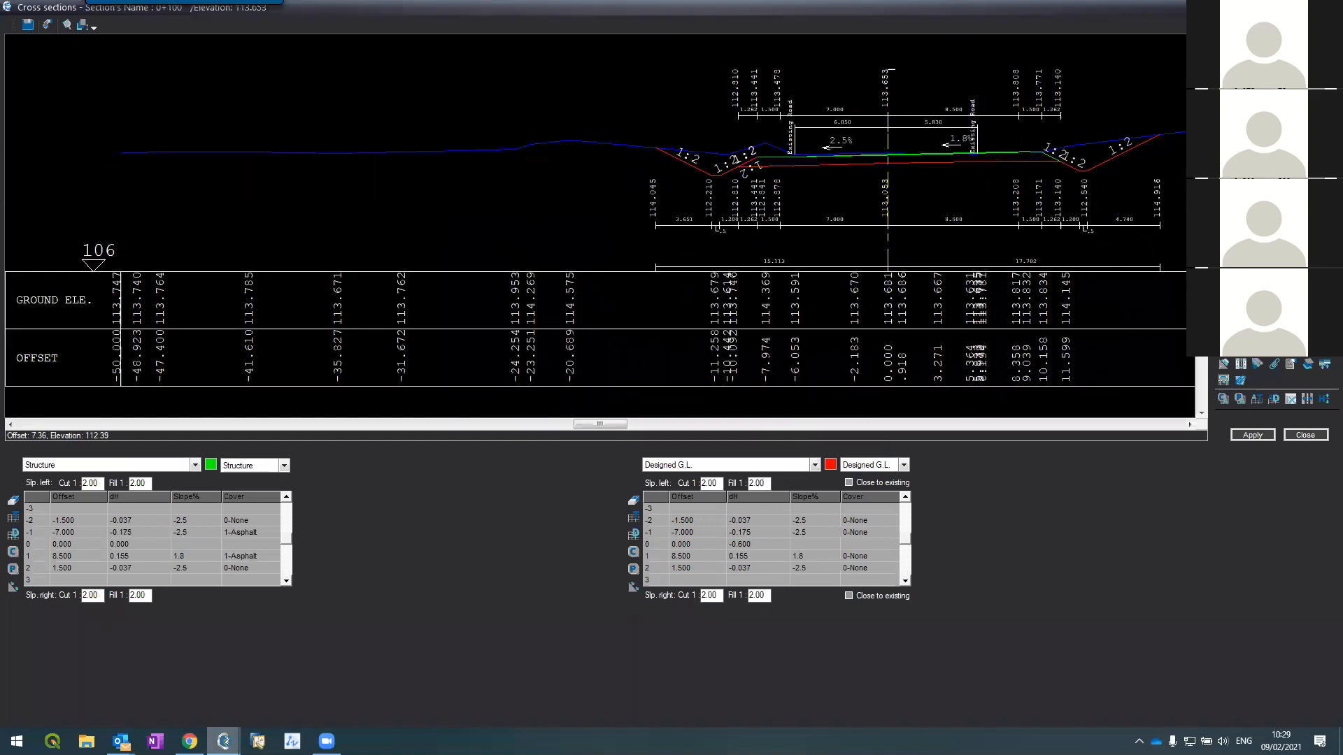
key("Page_Up")
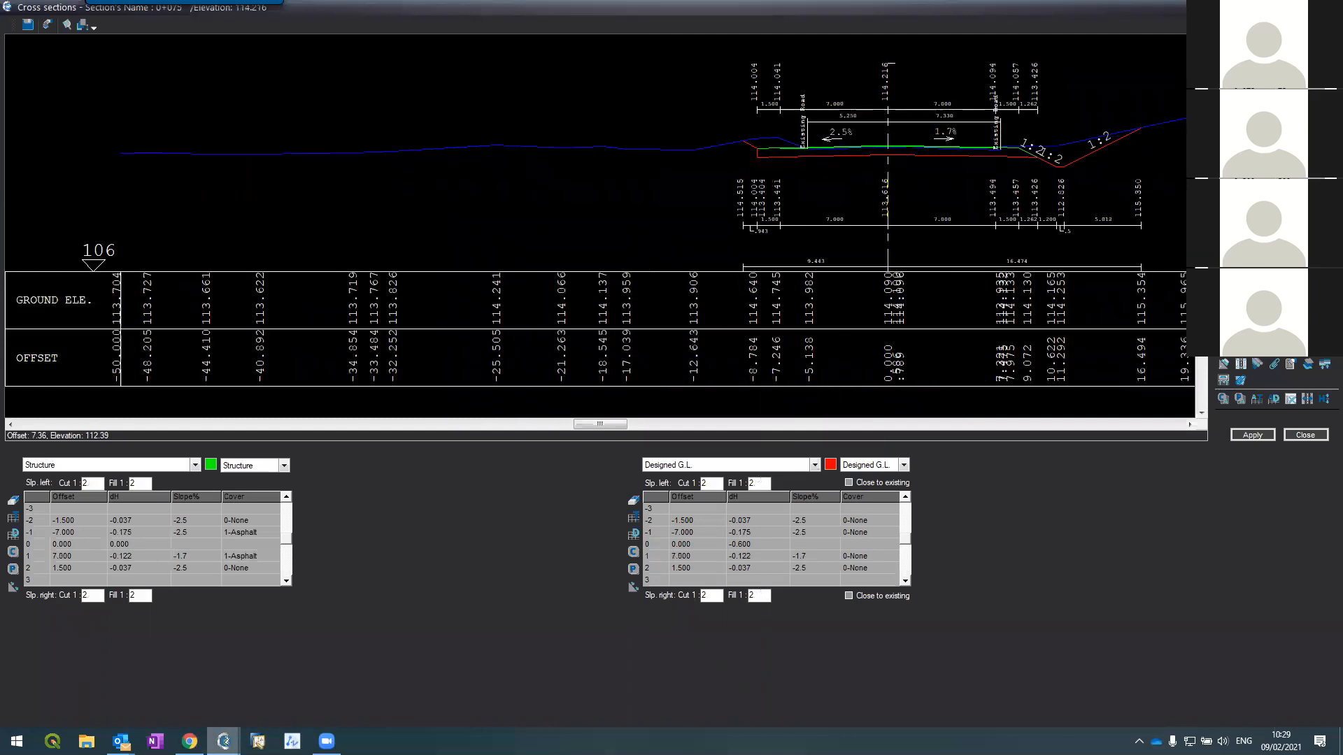
left_click(1309, 360)
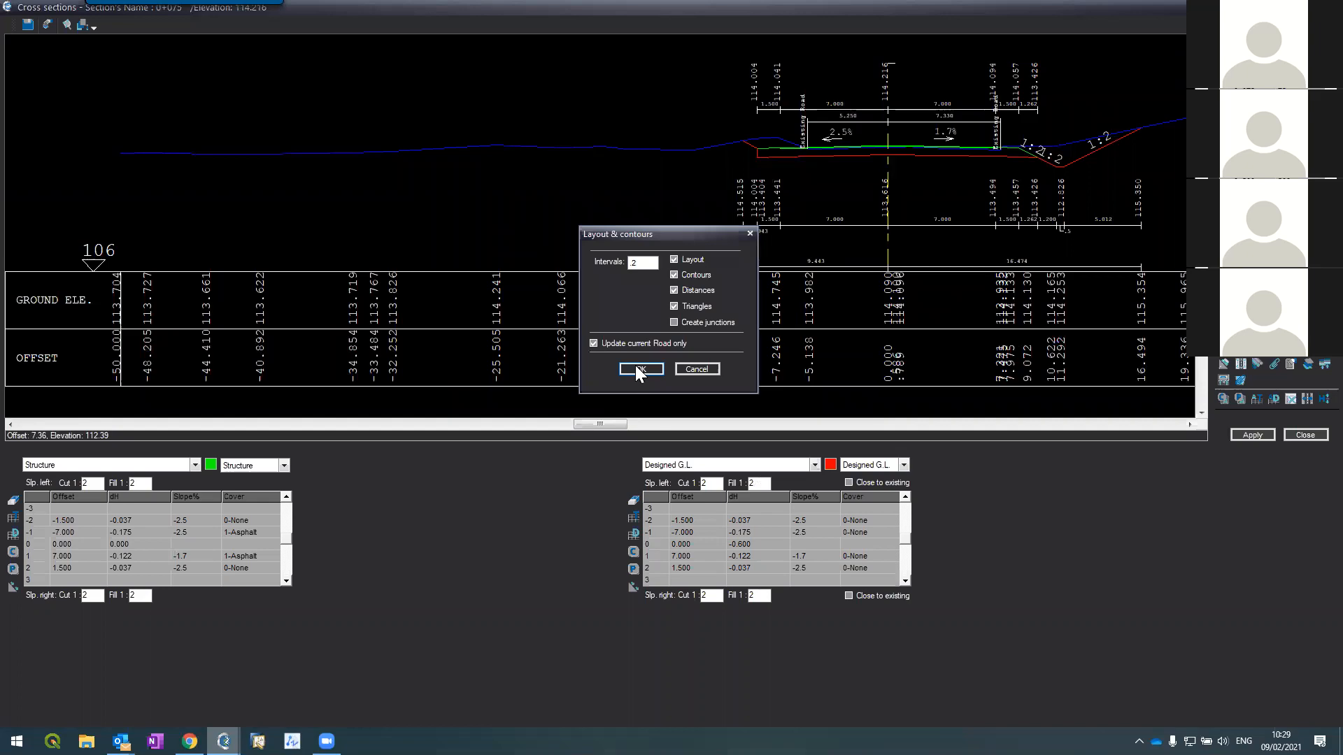
left_click(637, 369)
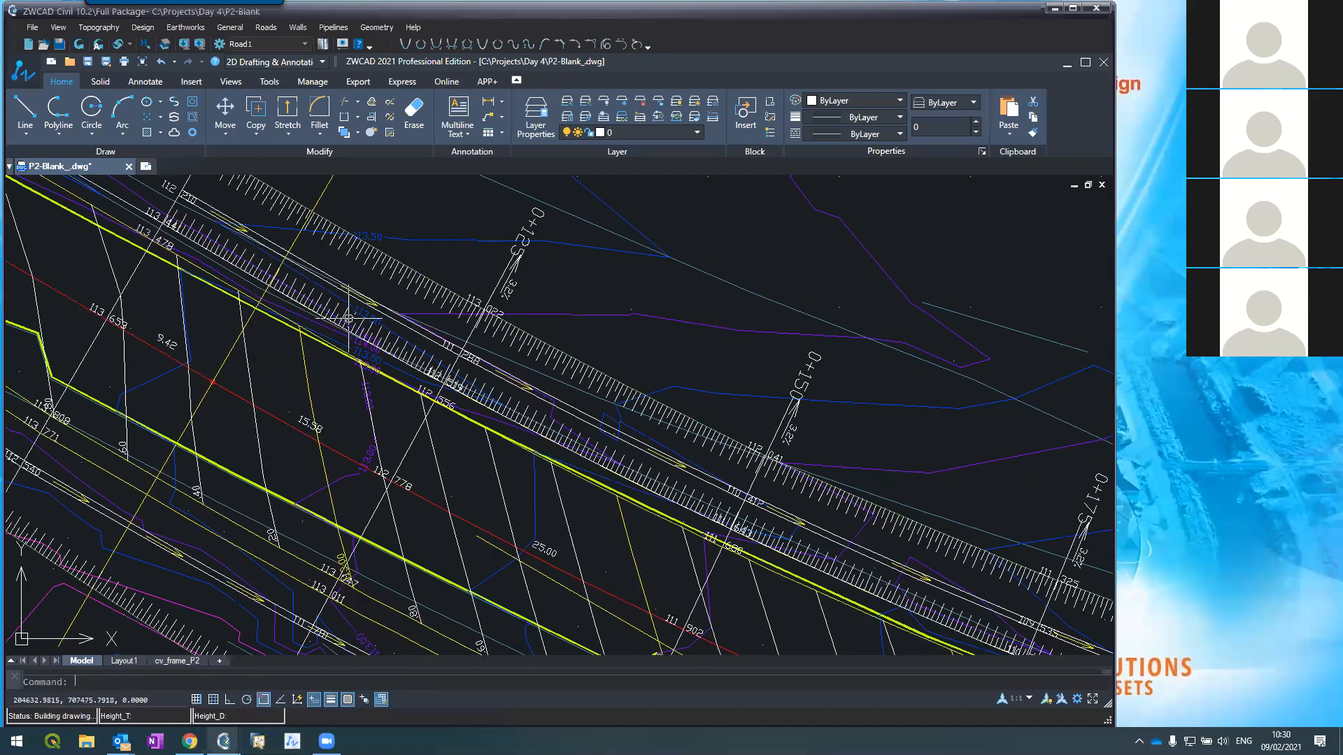
scroll(343, 322, "down", 2)
scroll(347, 318, "down", 2)
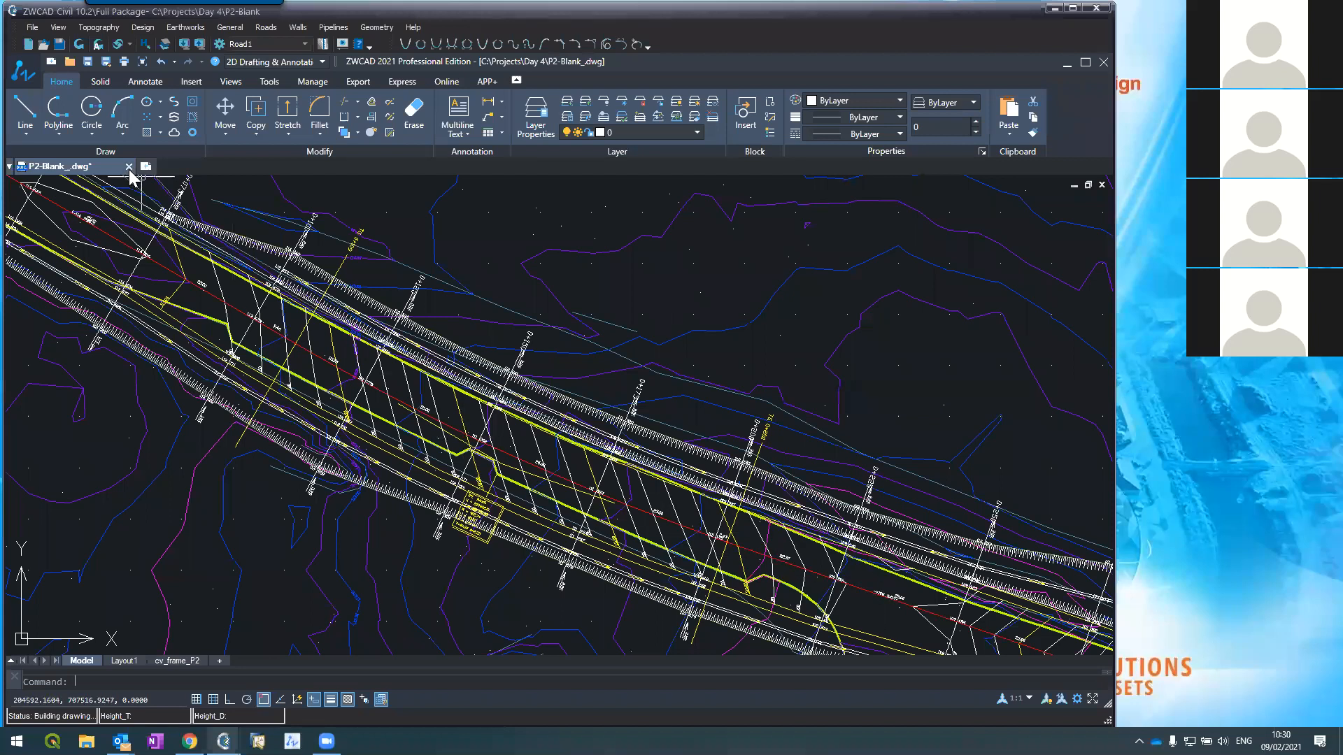
scroll(260, 320, "down", 3)
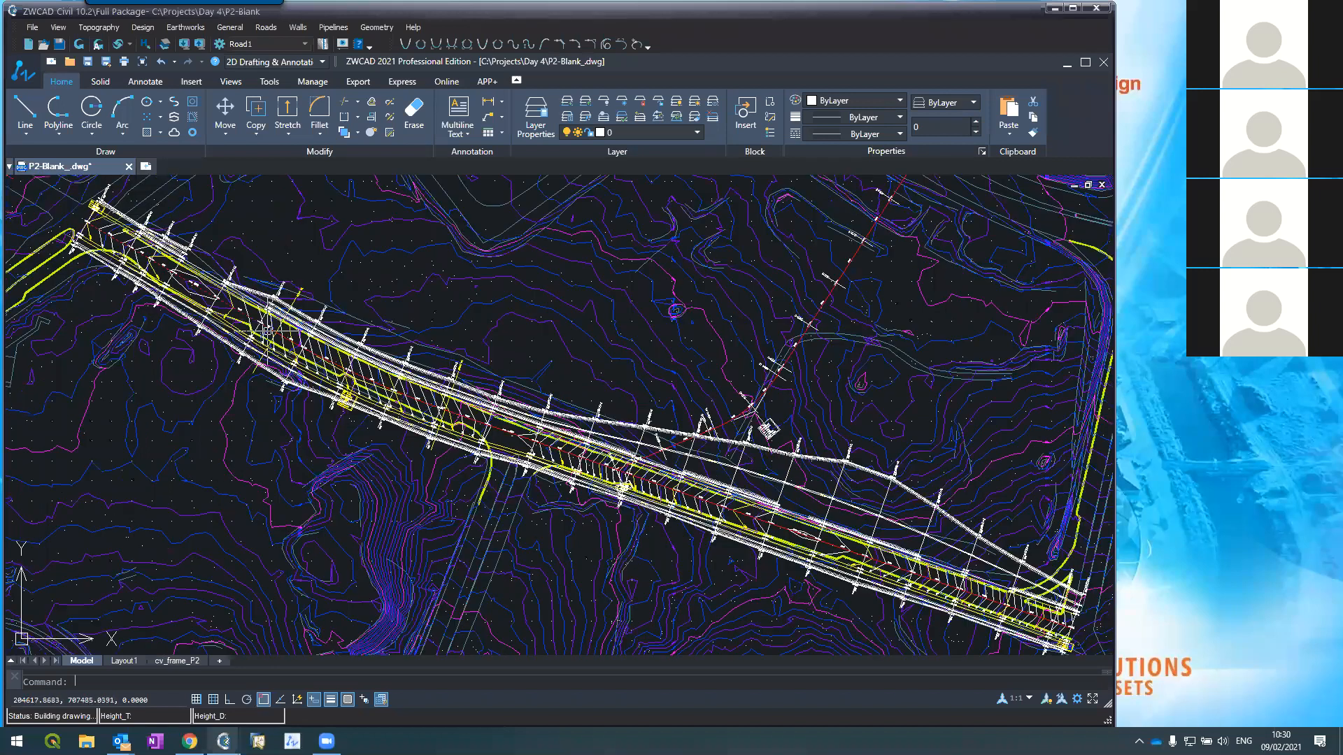
scroll(263, 328, "up", 4)
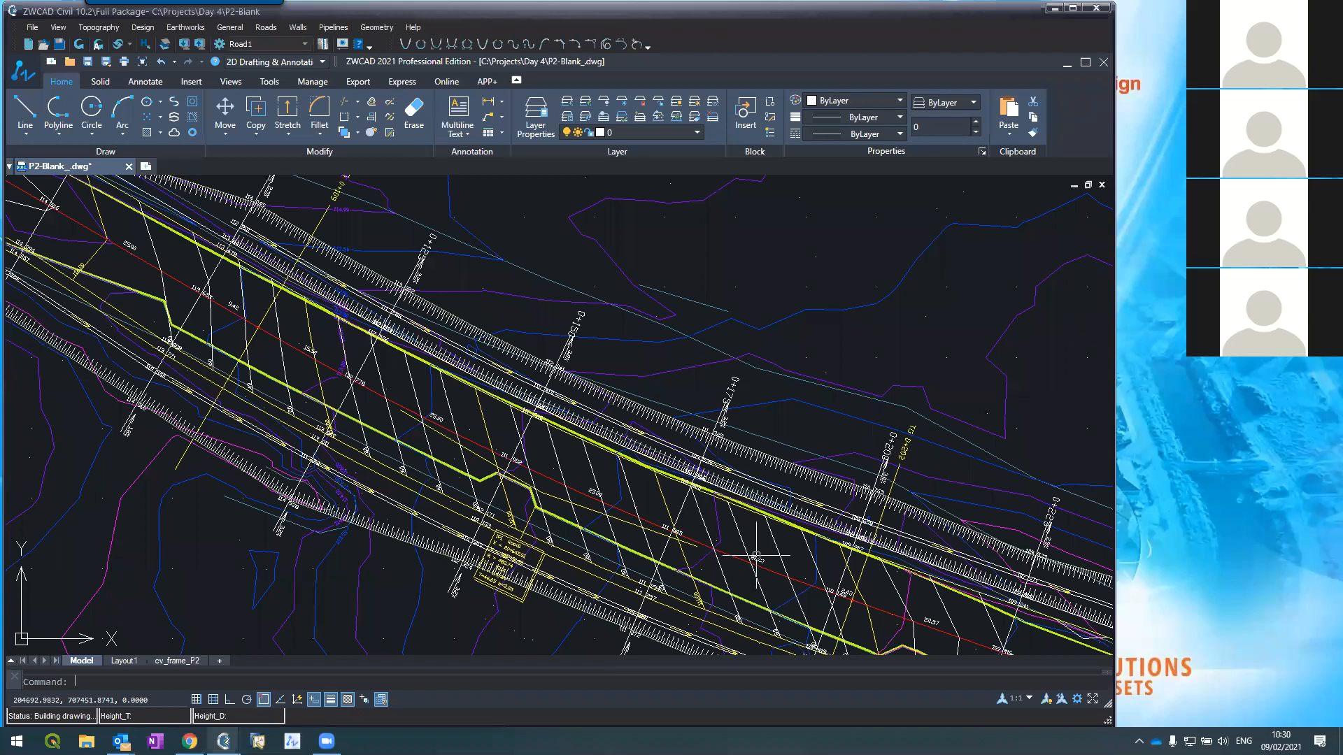
scroll(661, 412, "down", 5)
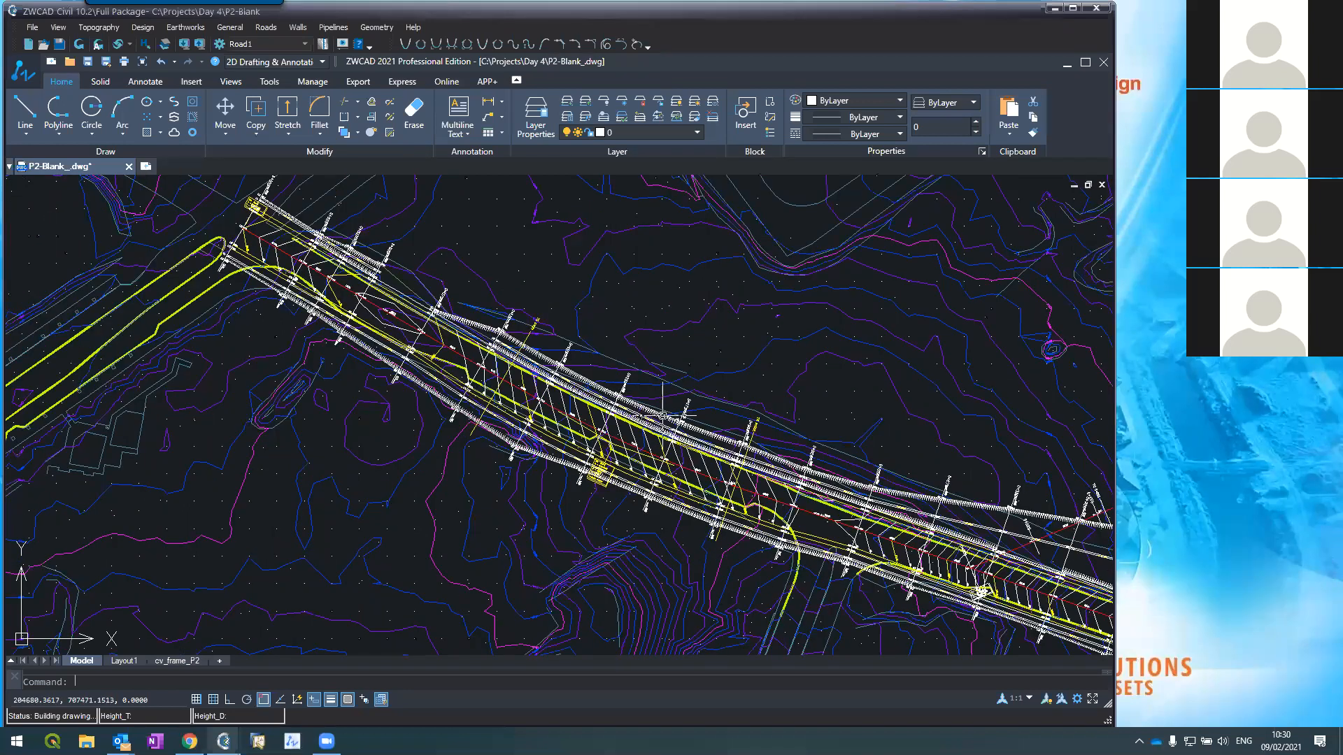
scroll(665, 419, "up", 3)
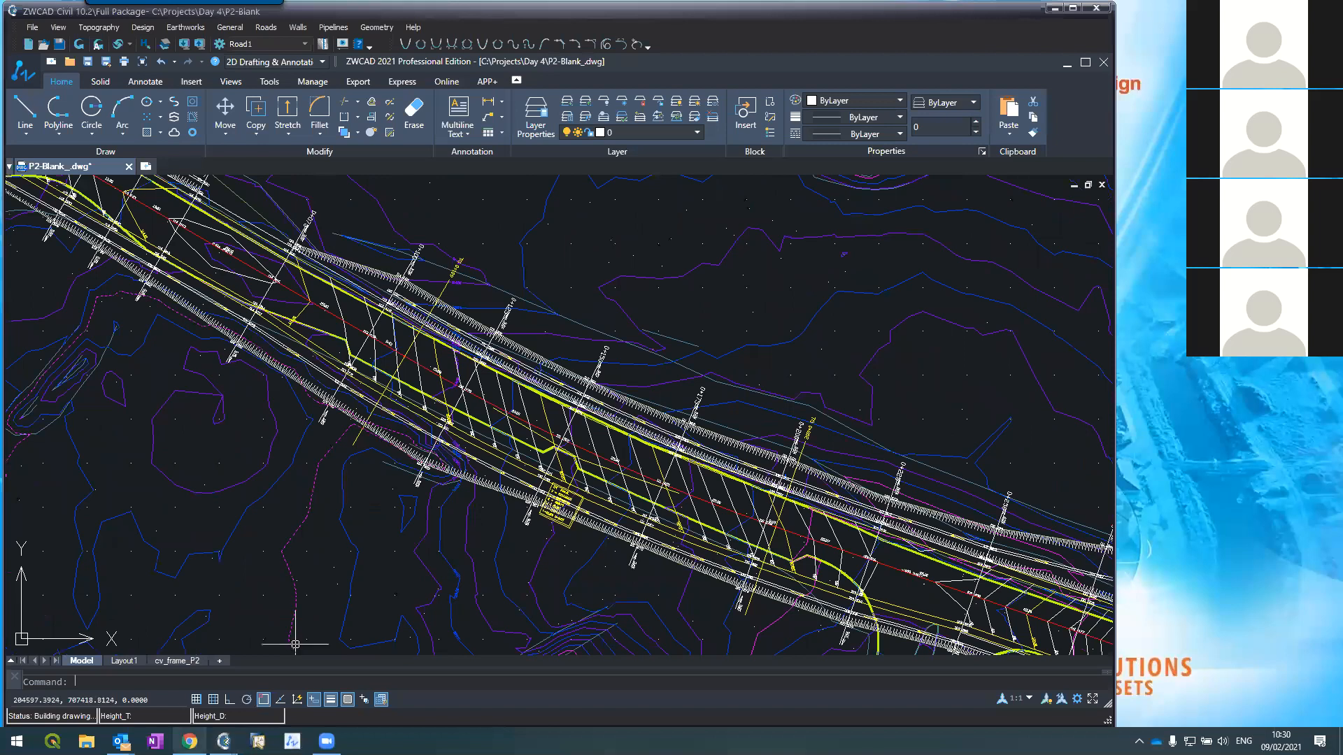
mouse_move(223, 742)
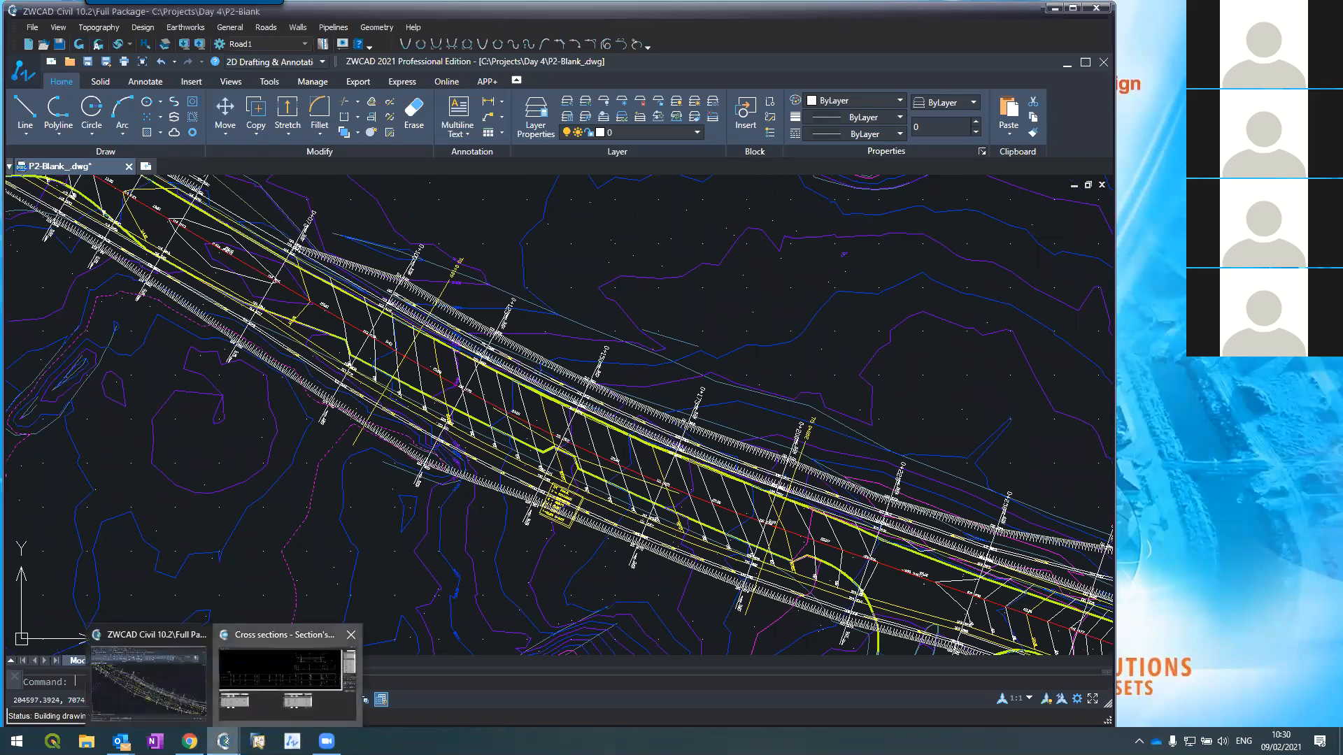
left_click(264, 683)
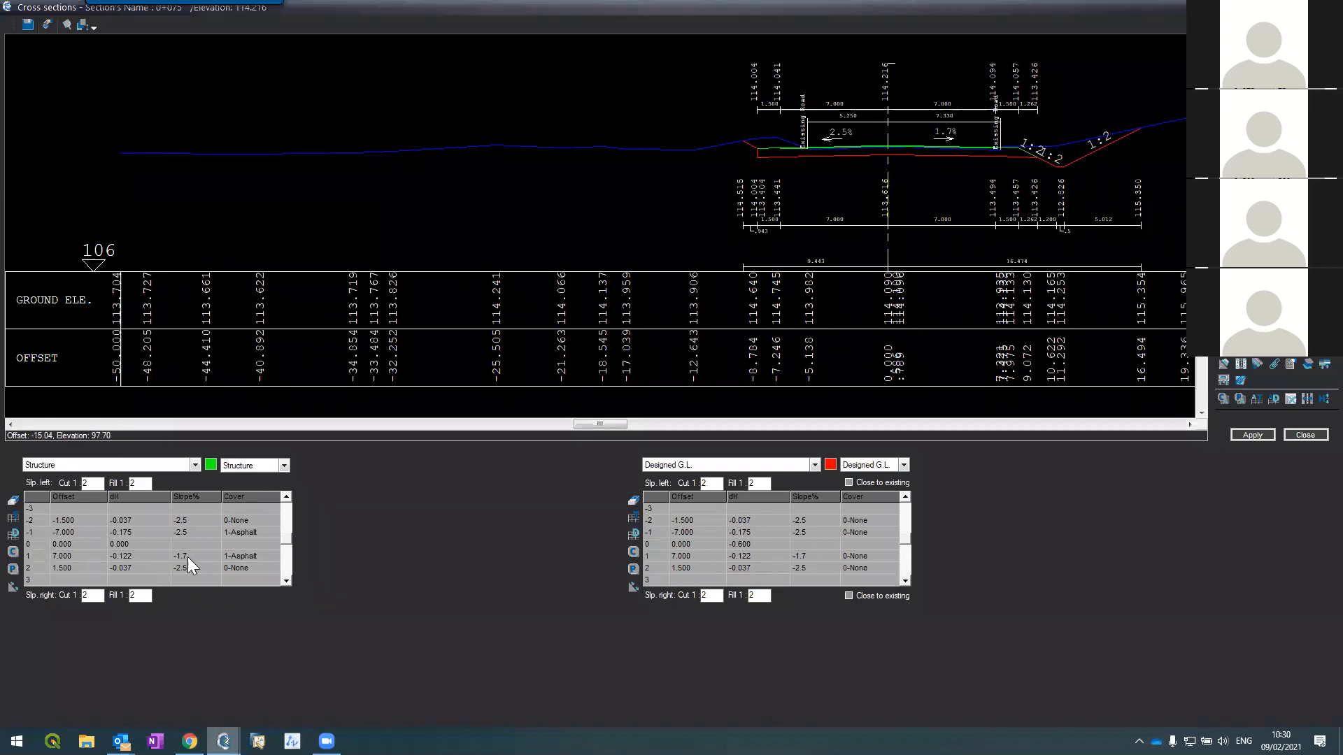
left_click_drag(42, 555, 222, 552)
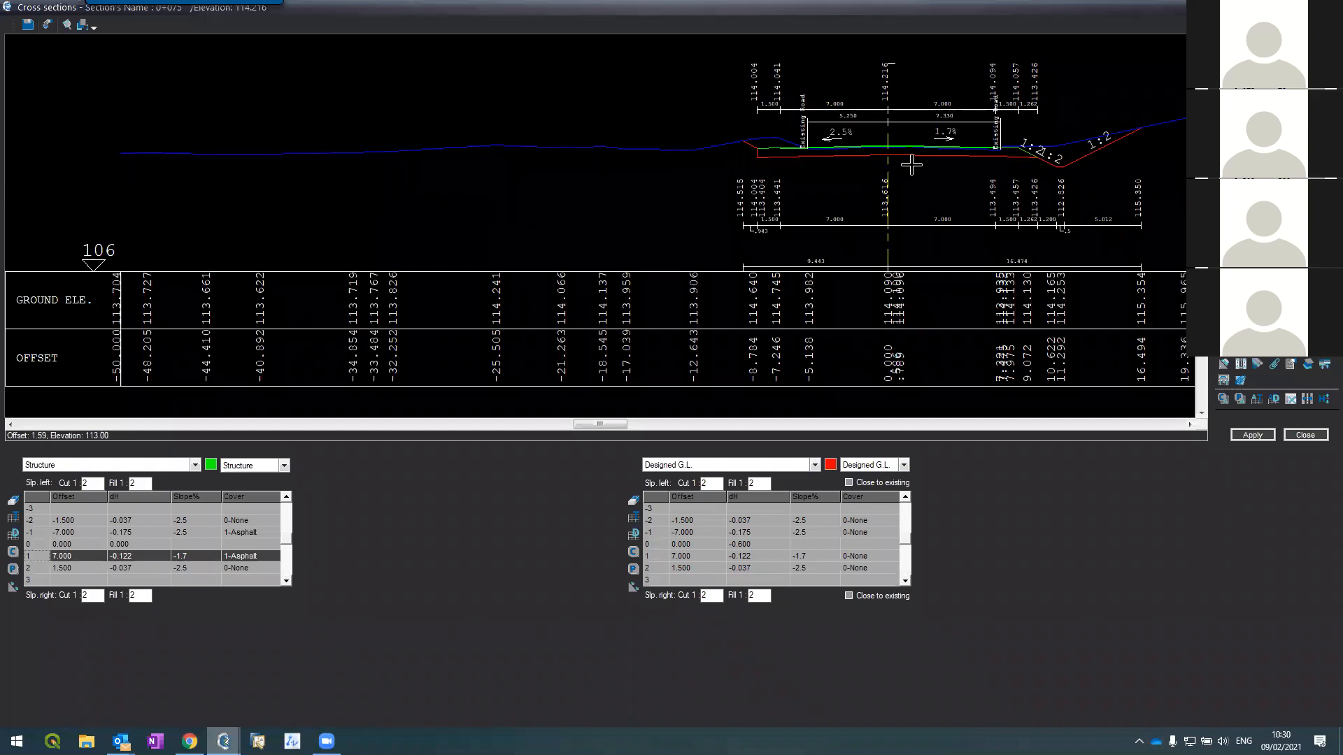
left_click(1252, 73)
left_click(1252, 73)
left_click(1251, 73)
left_click(1252, 73)
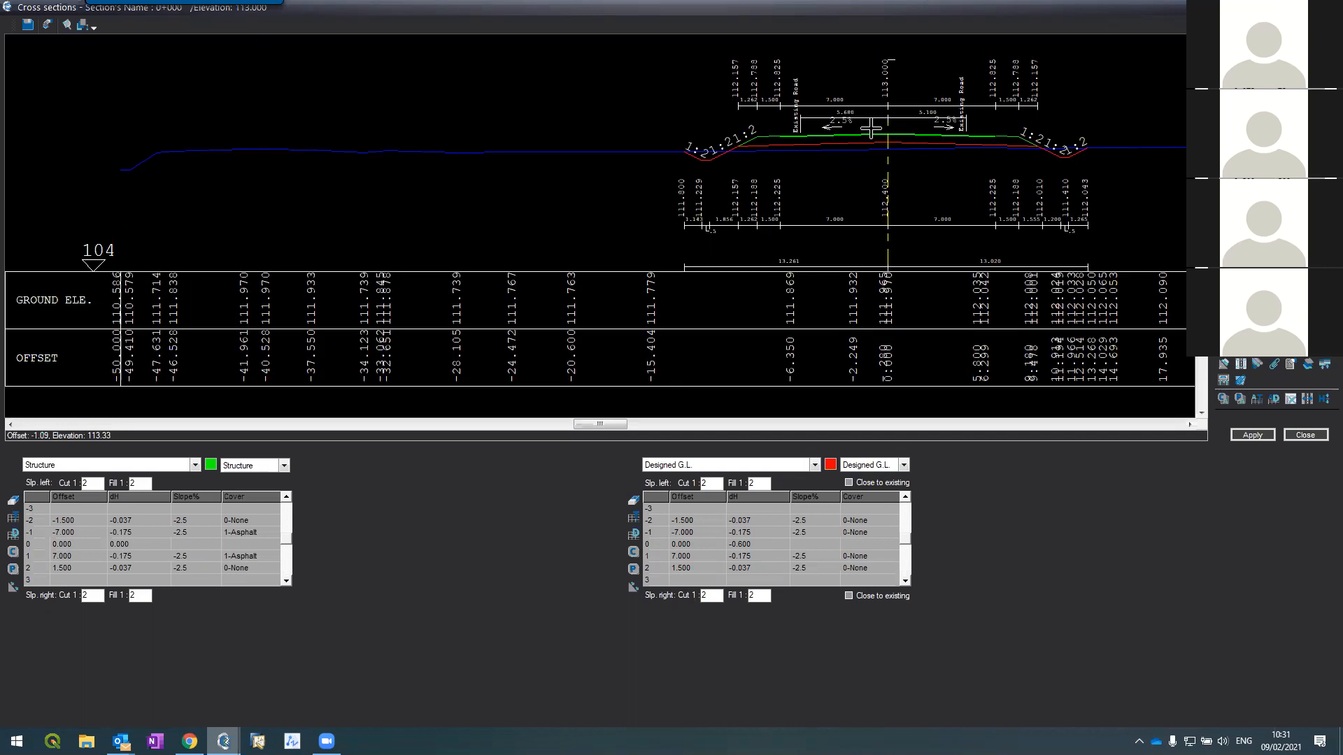
key("Down")
key("Down")
key("Down")
key("Down")
key("Down")
key("Down")
key("Down")
key("Down")
key("Down")
key("Down")
key("Down")
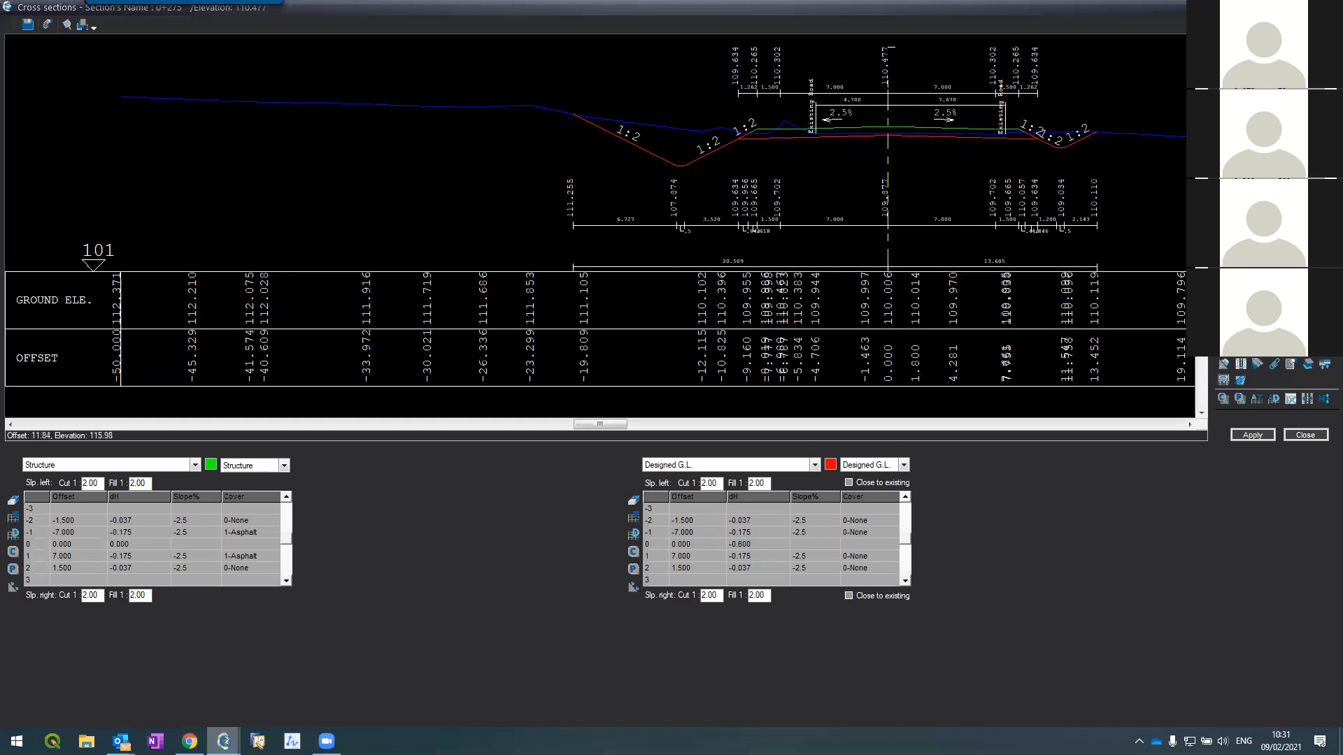
key("Page_Up")
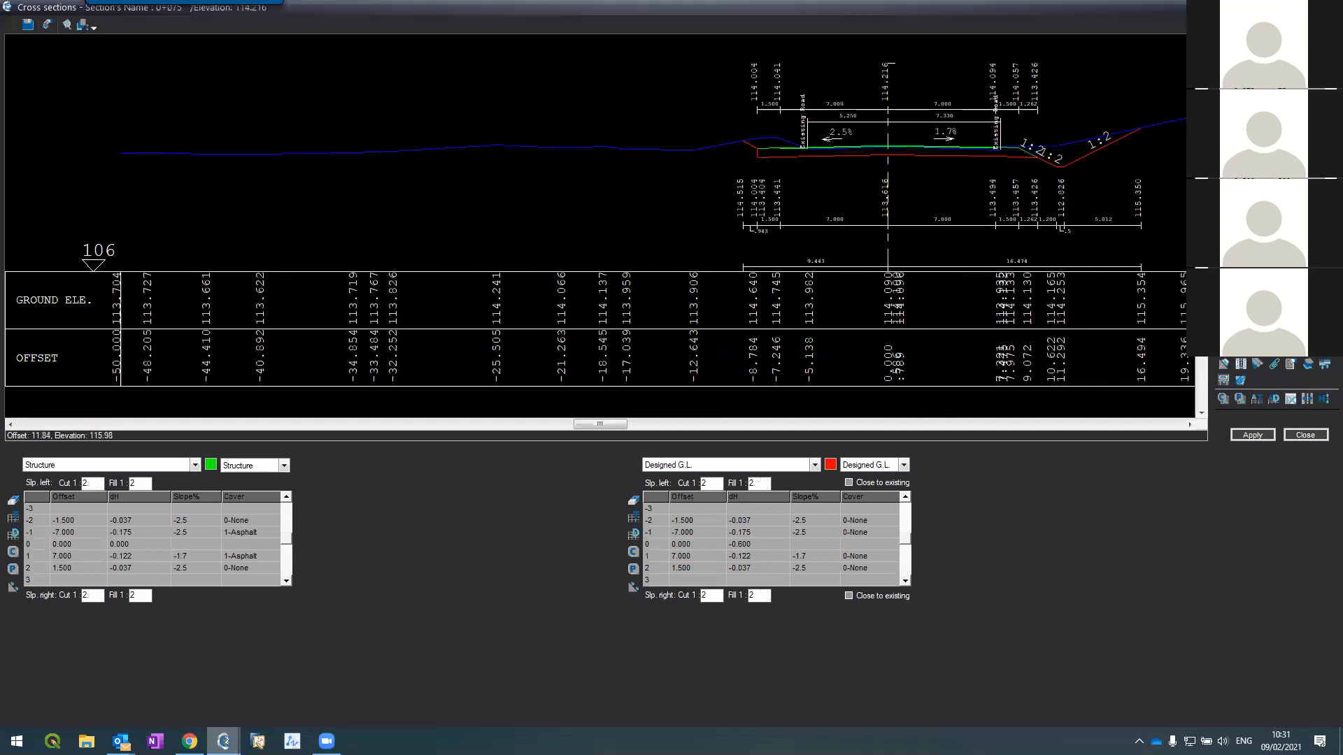
key("Escape")
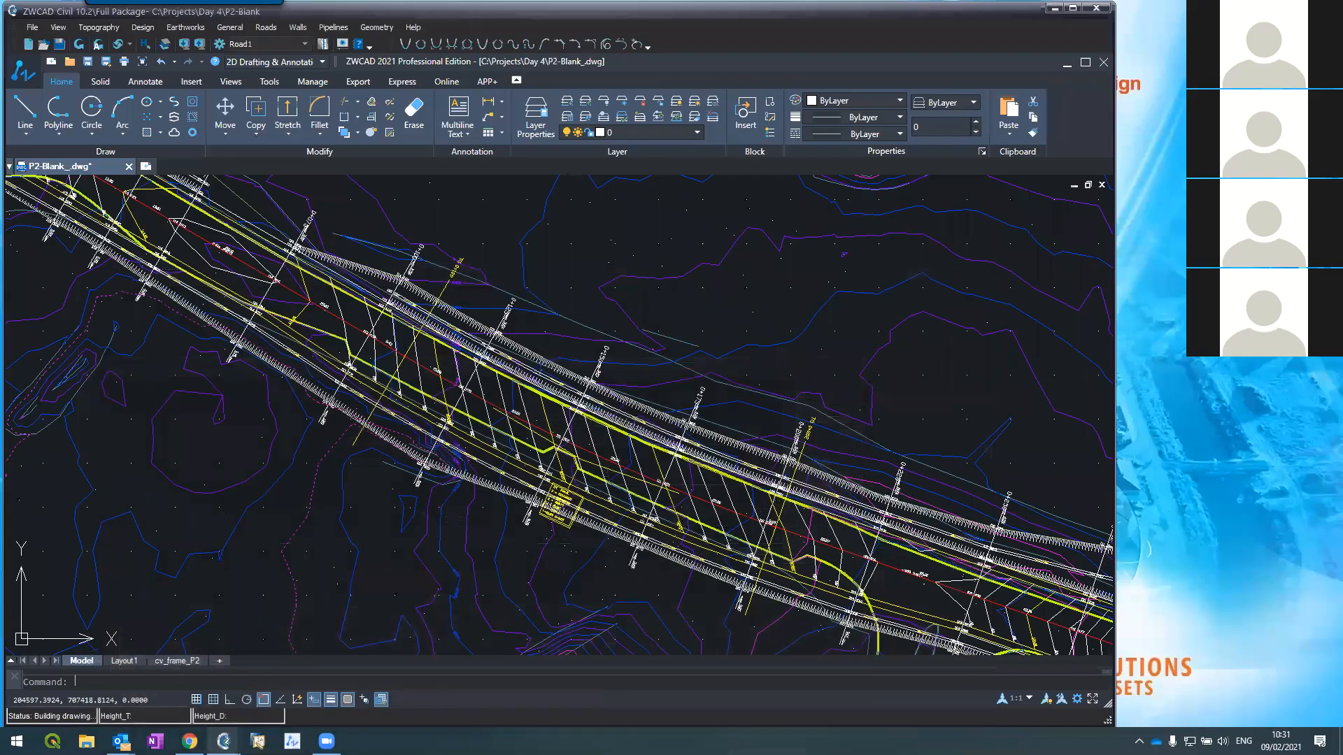
scroll(483, 439, "down", 5)
scroll(263, 229, "up", 5)
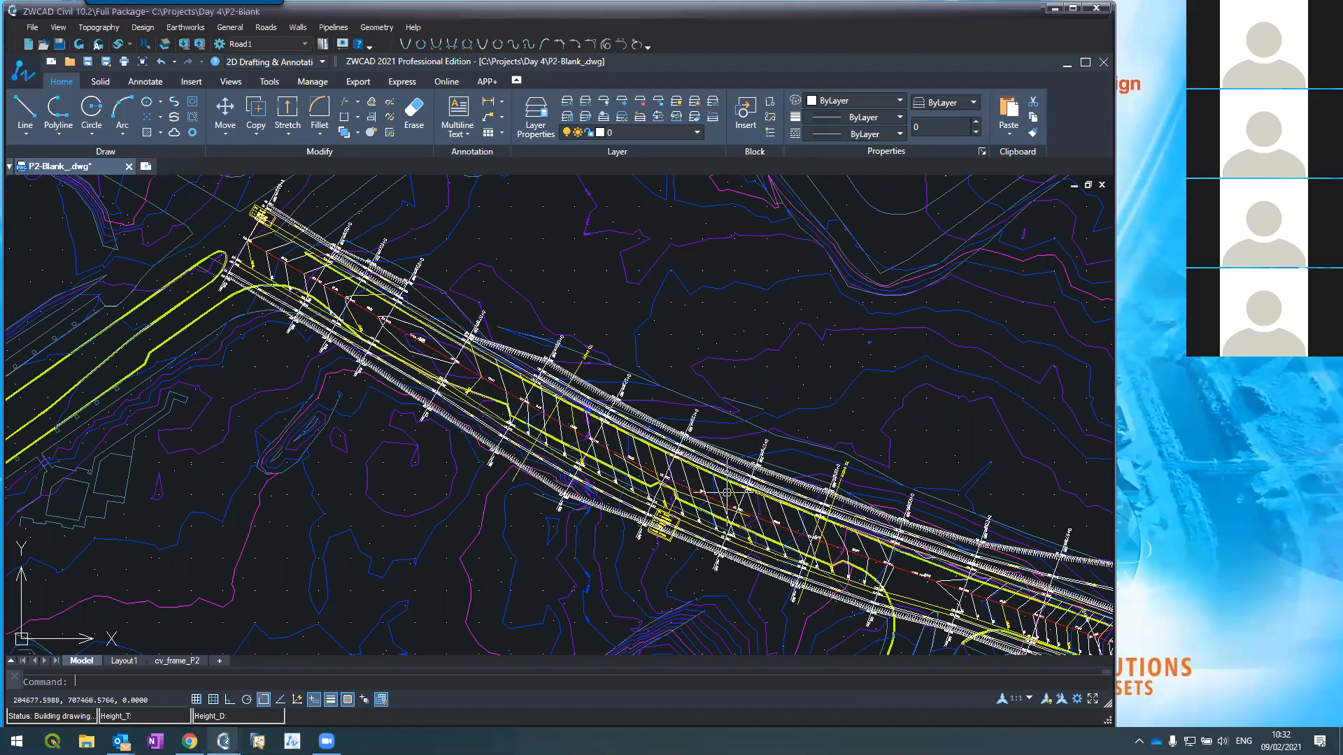
scroll(728, 493, "down", 2)
scroll(731, 500, "up", 4)
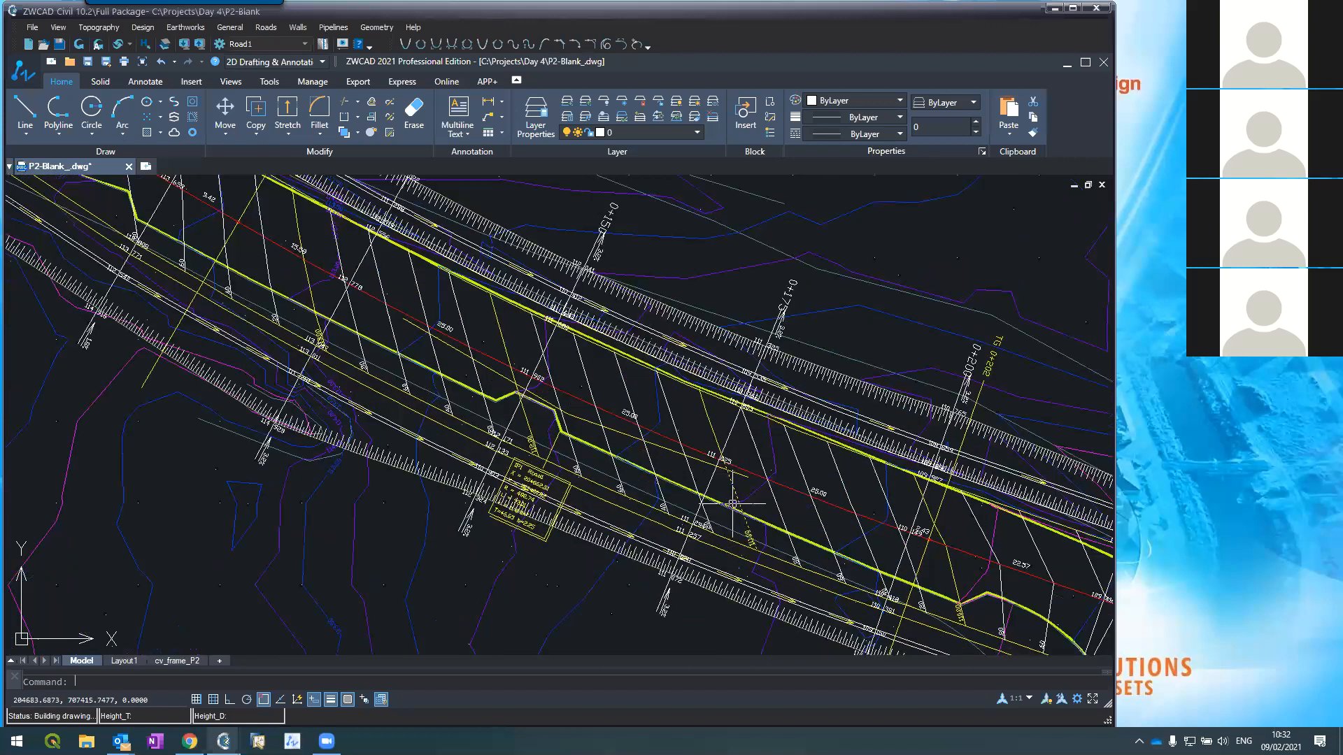
scroll(517, 493, "up", 2)
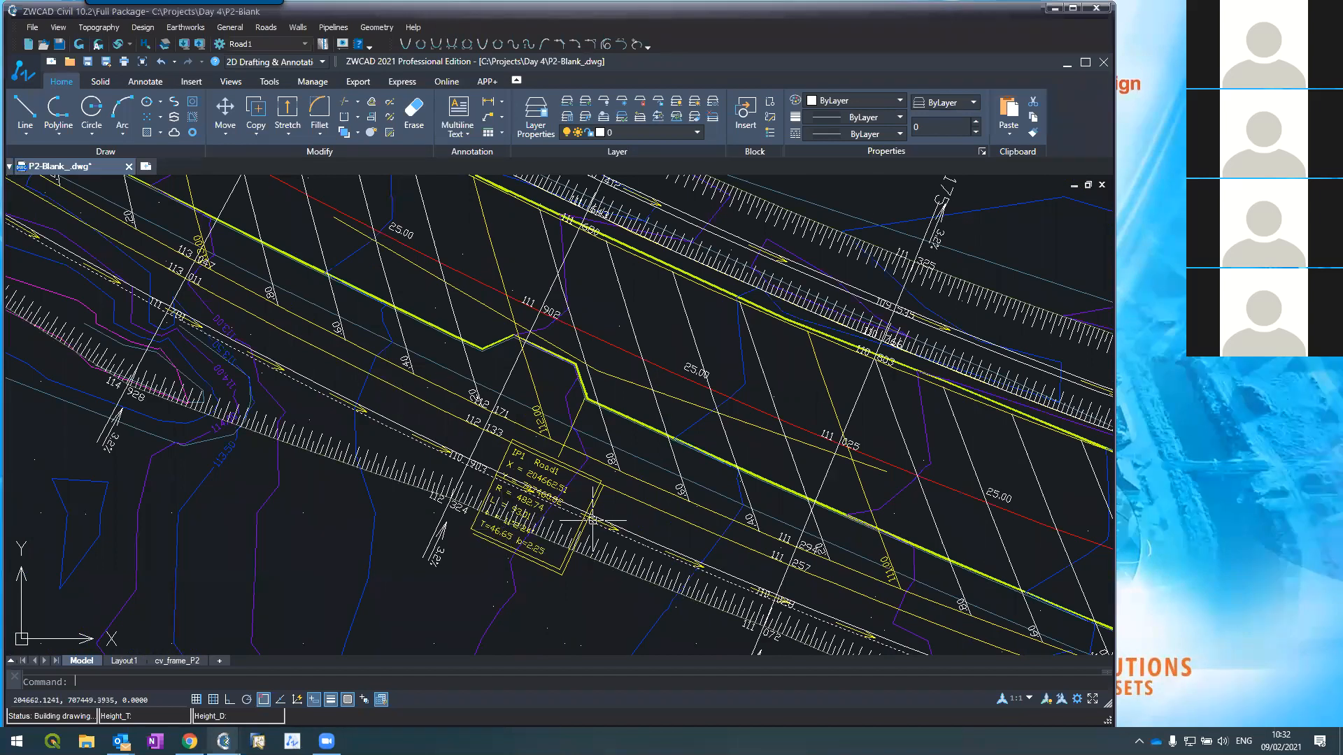
scroll(593, 524, "up", 2)
scroll(368, 522, "down", 1)
scroll(368, 523, "down", 2)
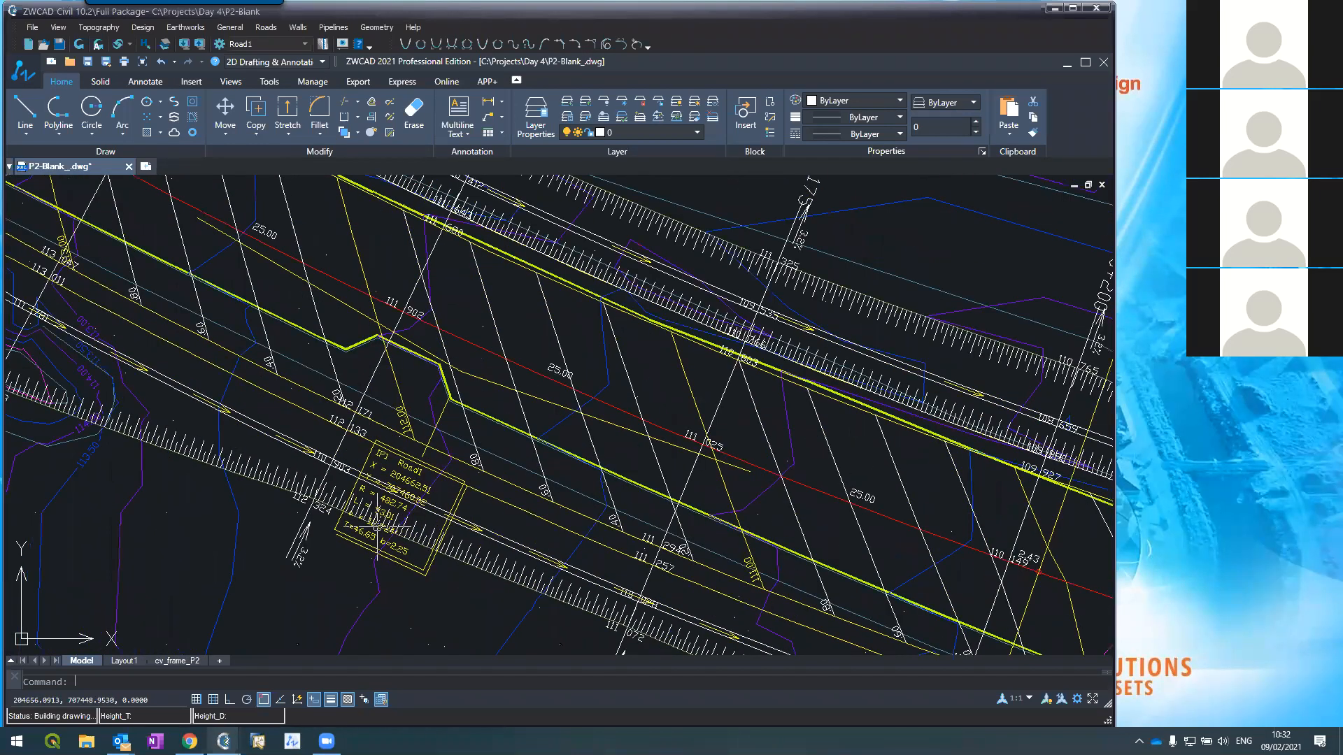
scroll(378, 525, "down", 3)
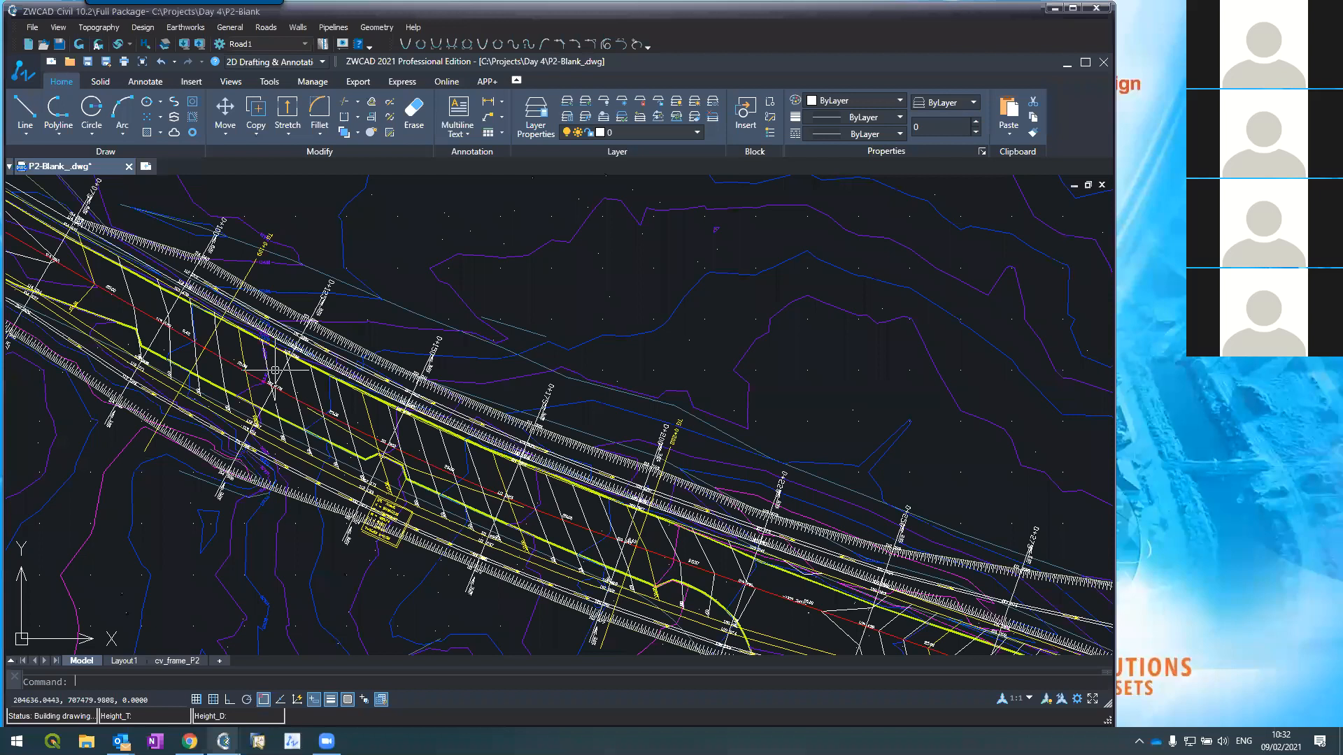
scroll(306, 382, "down", 2)
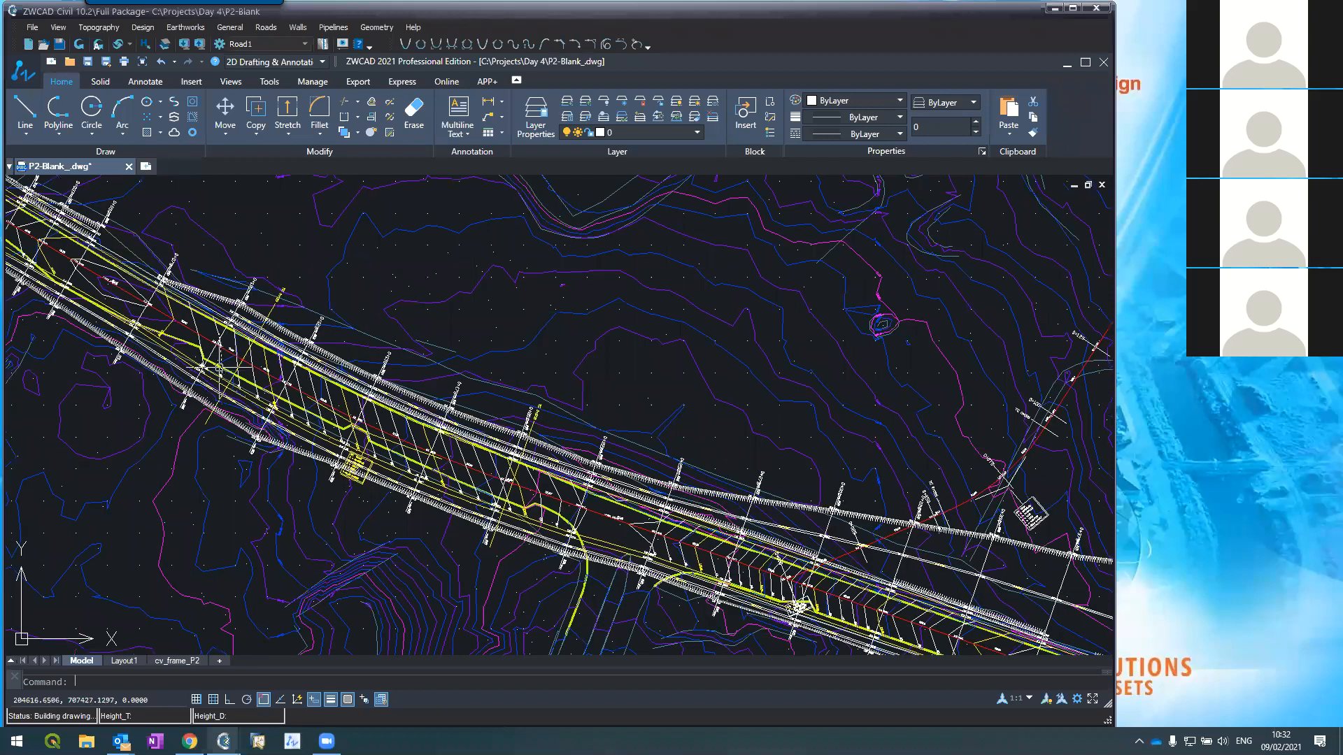
scroll(219, 367, "up", 2)
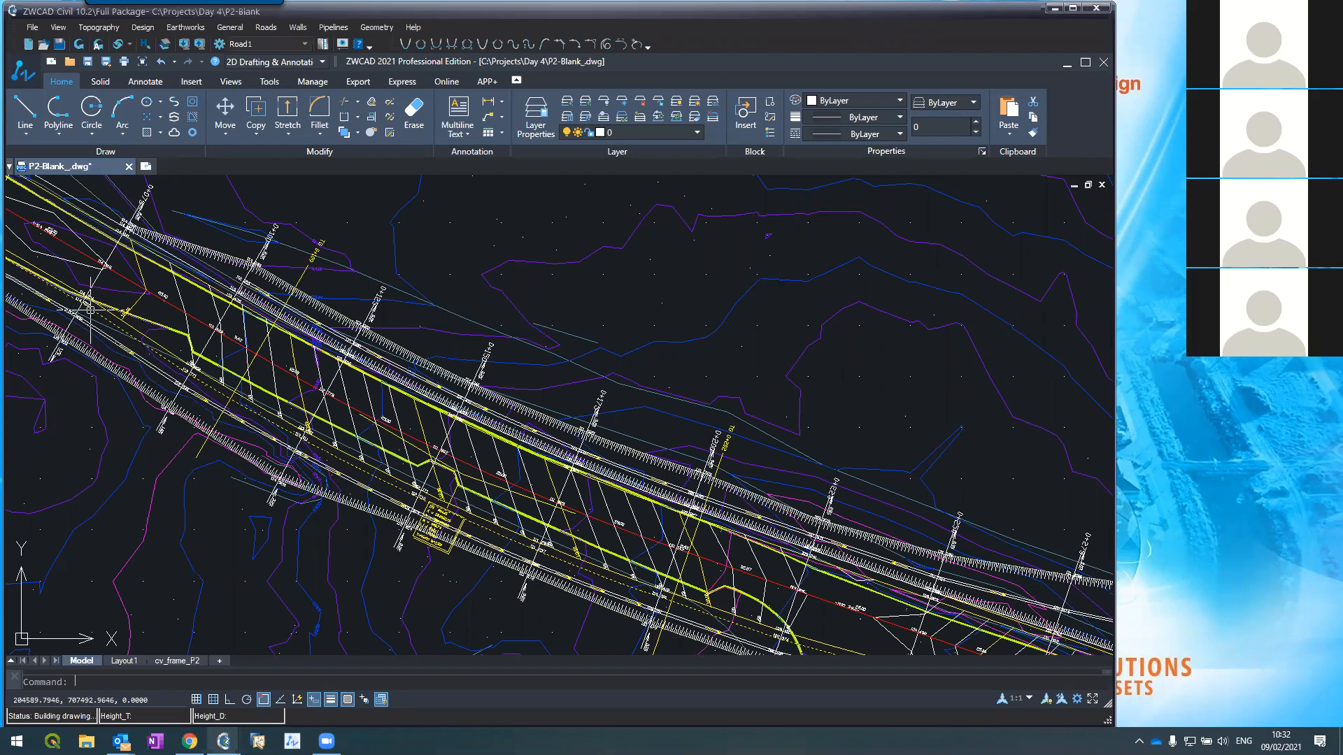
scroll(340, 381, "down", 3)
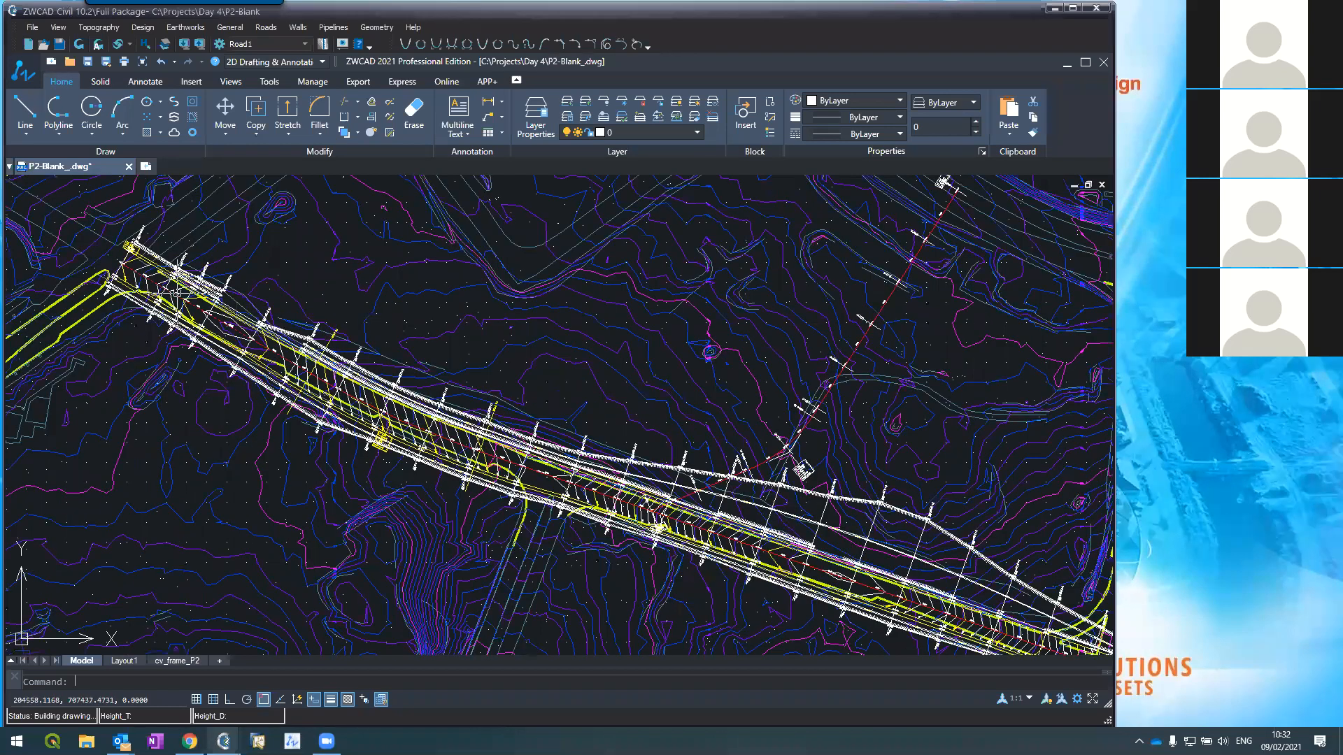
scroll(177, 293, "up", 5)
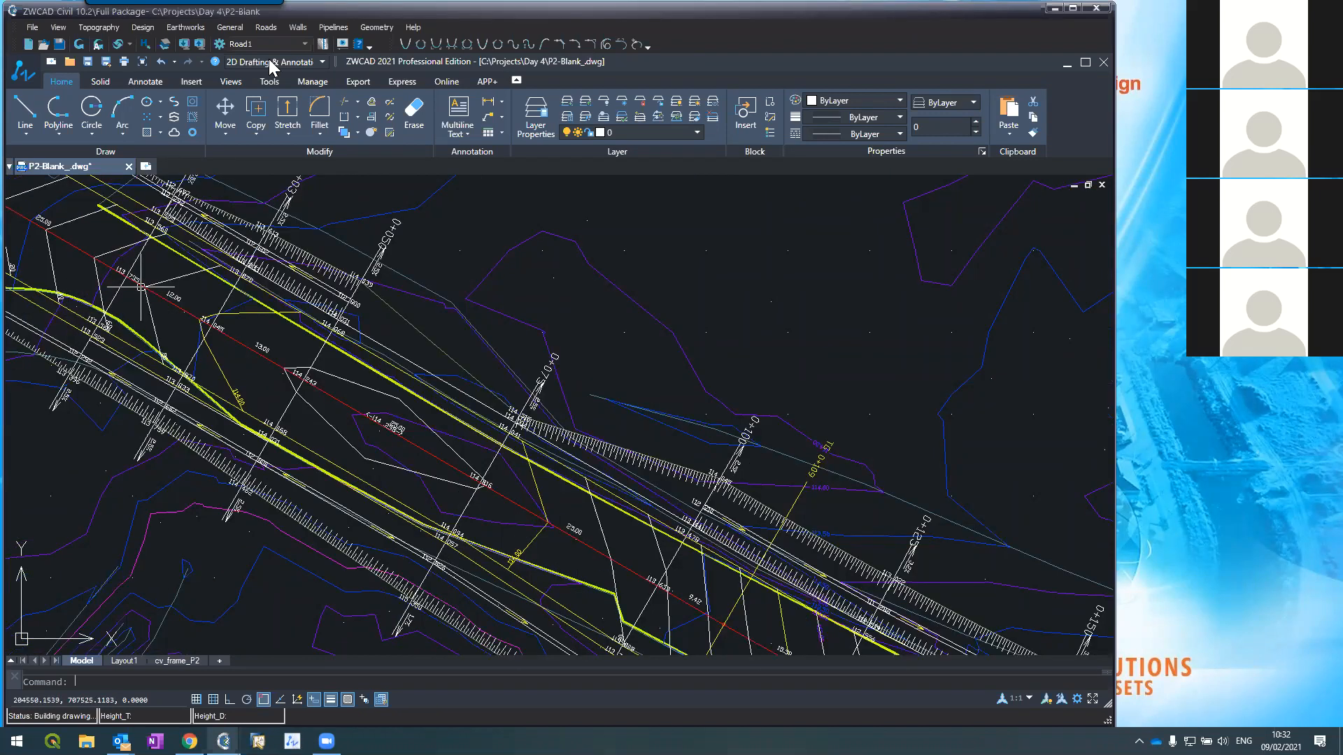
Step: Open Roads > Cross Sections to show the TG curve's superelevation rows at IP1 and IP2
left_click(266, 29)
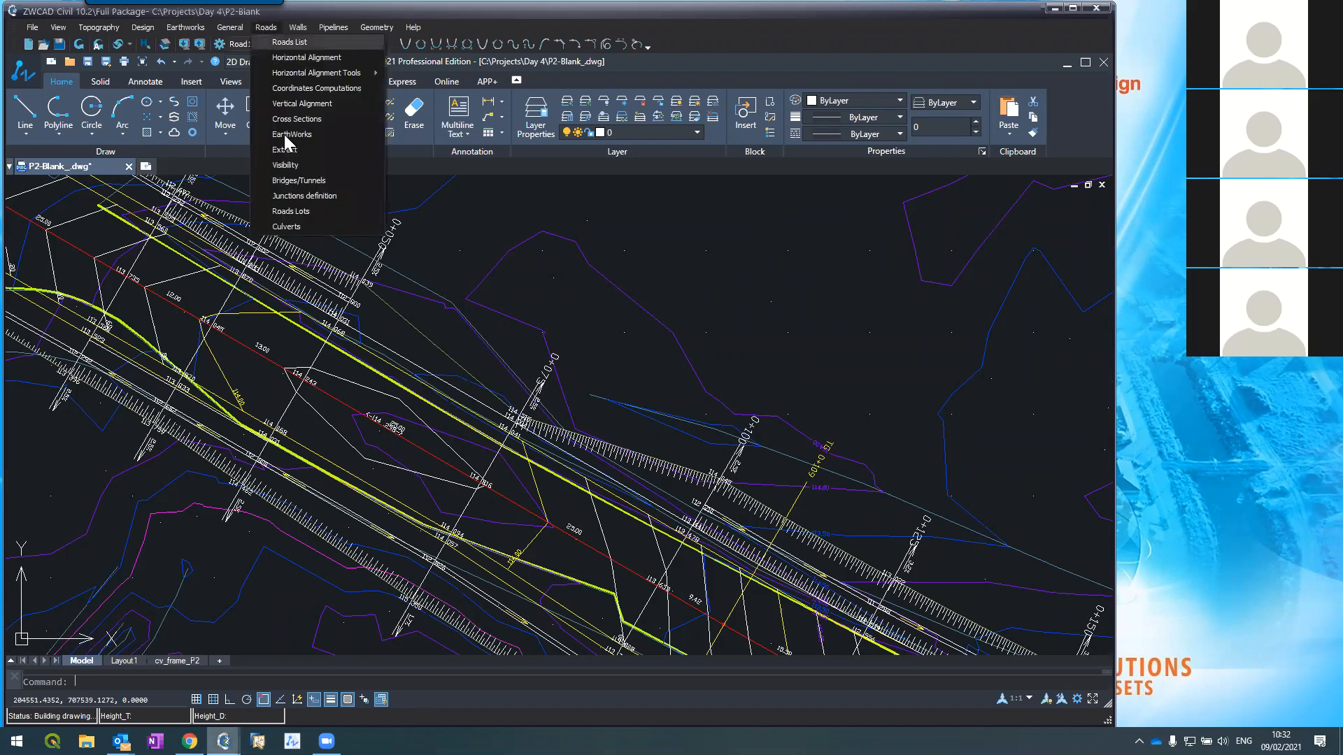
left_click(327, 119)
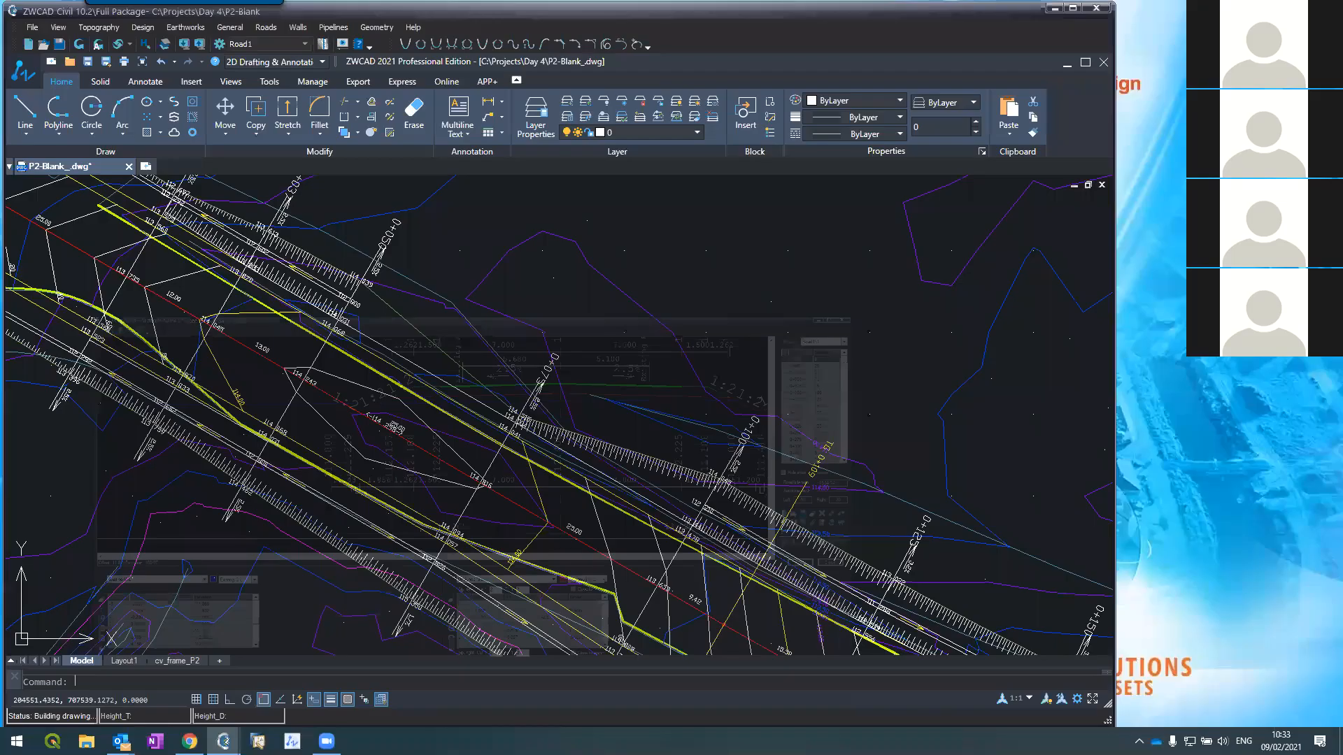
scroll(545, 313, "down", 3)
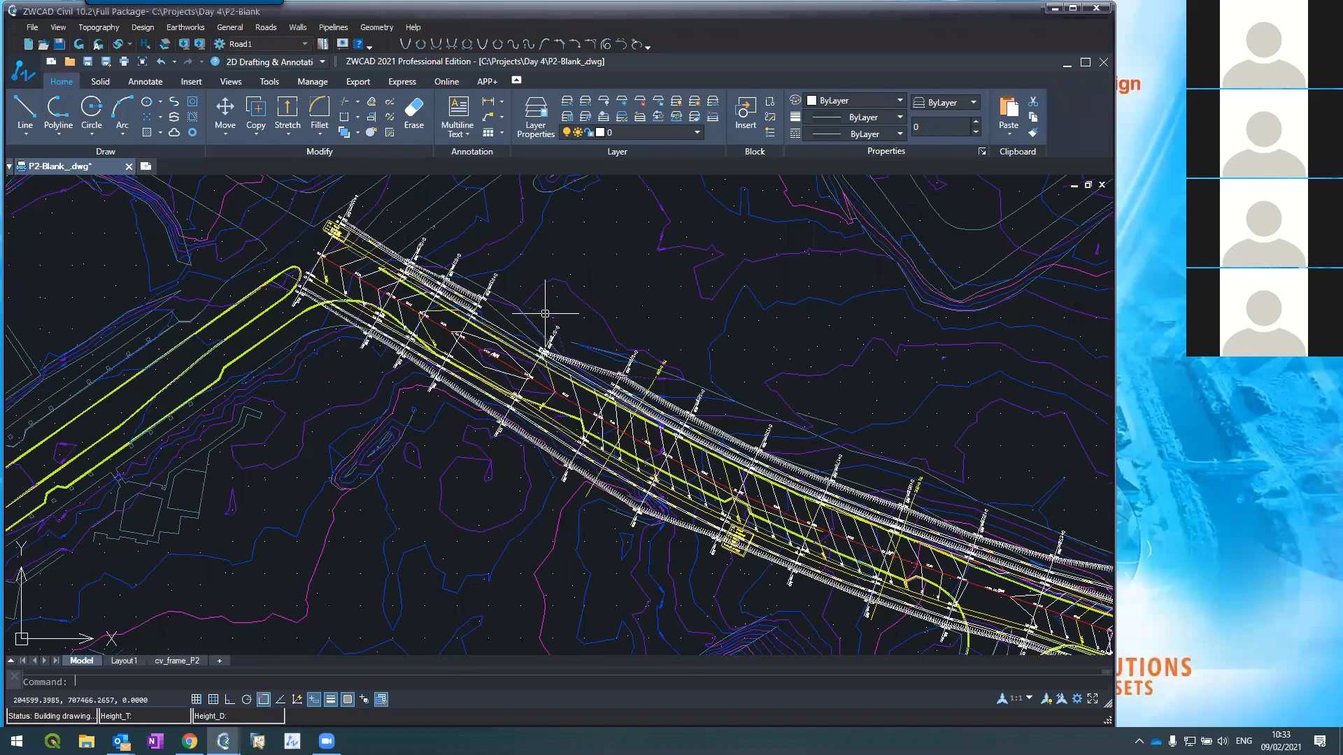
scroll(585, 375, "up", 2)
scroll(585, 374, "up", 2)
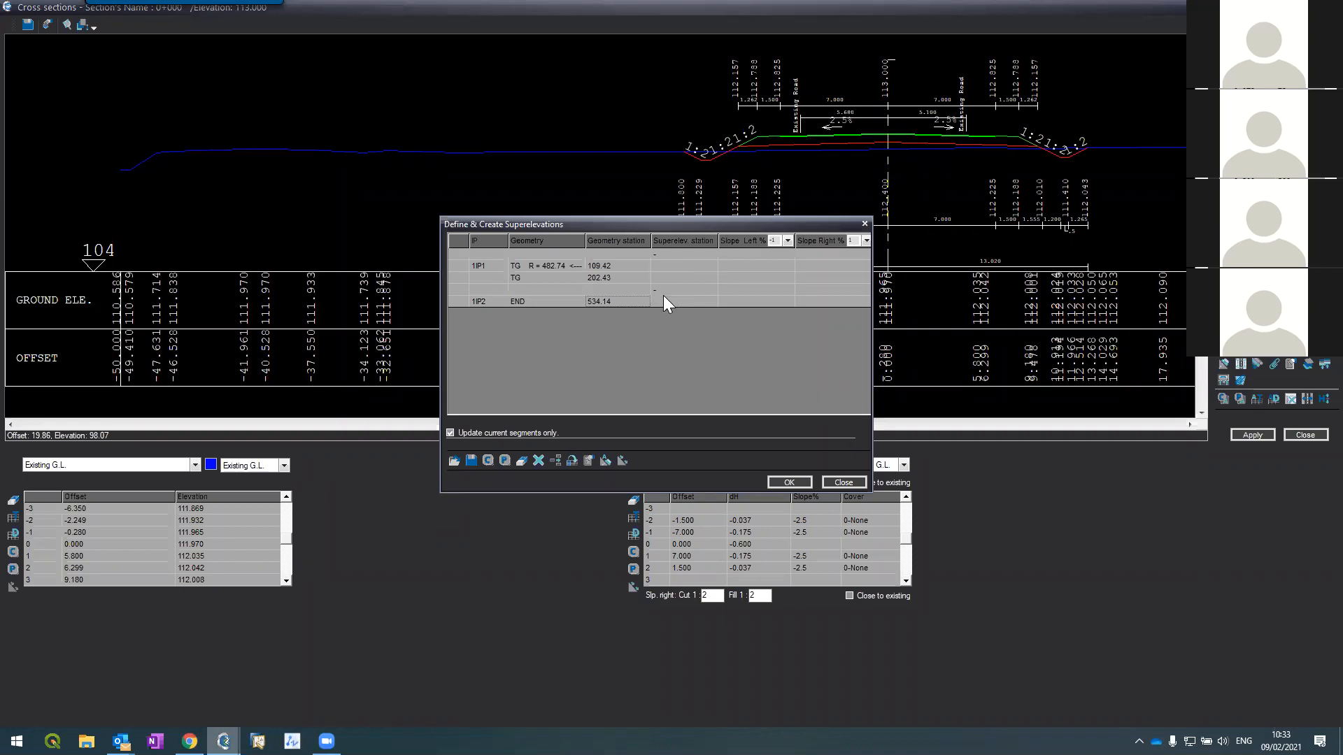
Step: Auto-generate superelevation at 80 km/h, keeping 3.5 m lanes and -2.5% cross slope
left_click(604, 461)
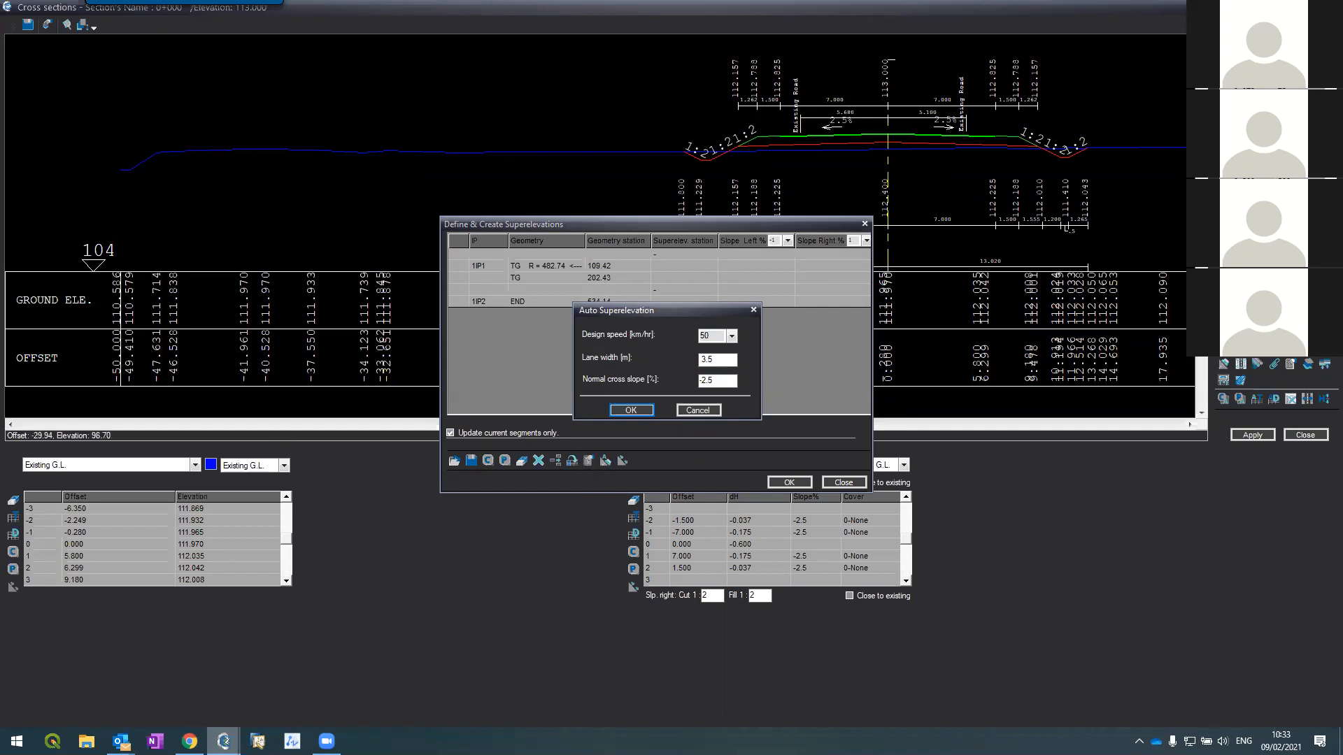
left_click(732, 336)
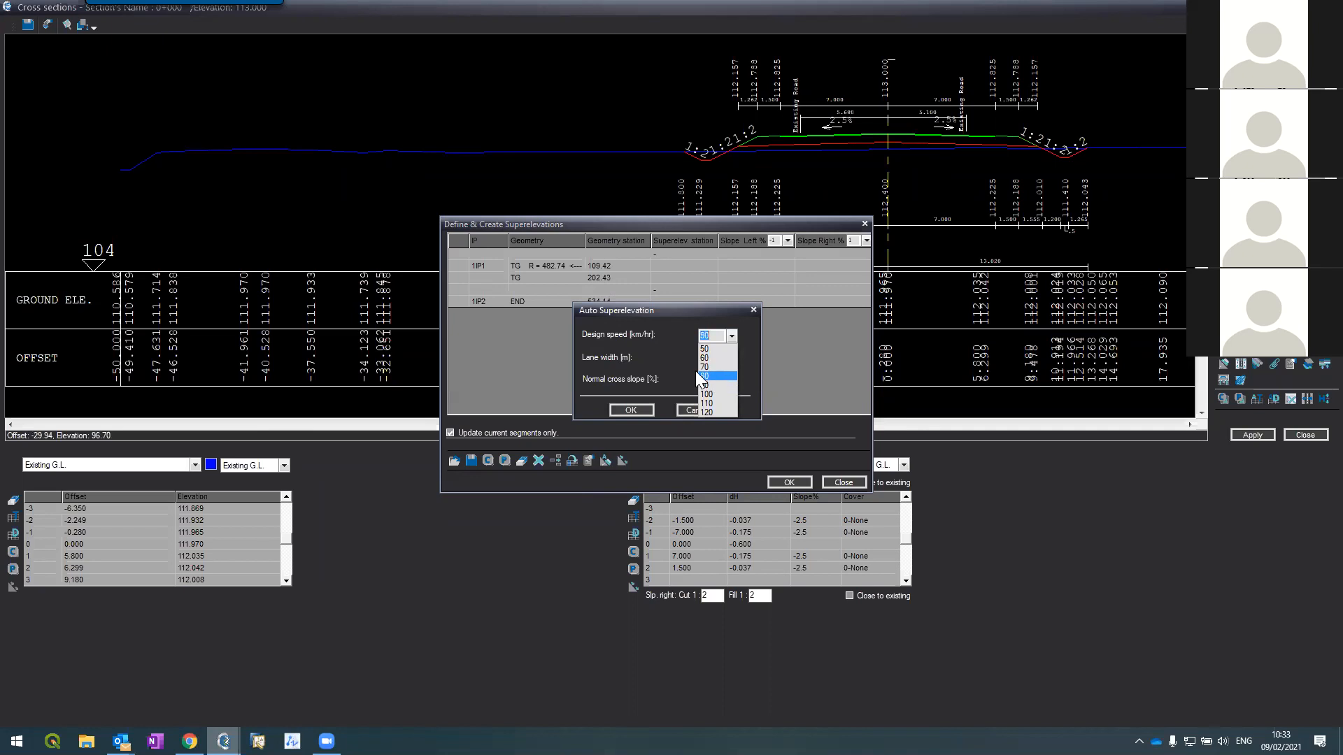
left_click(705, 376)
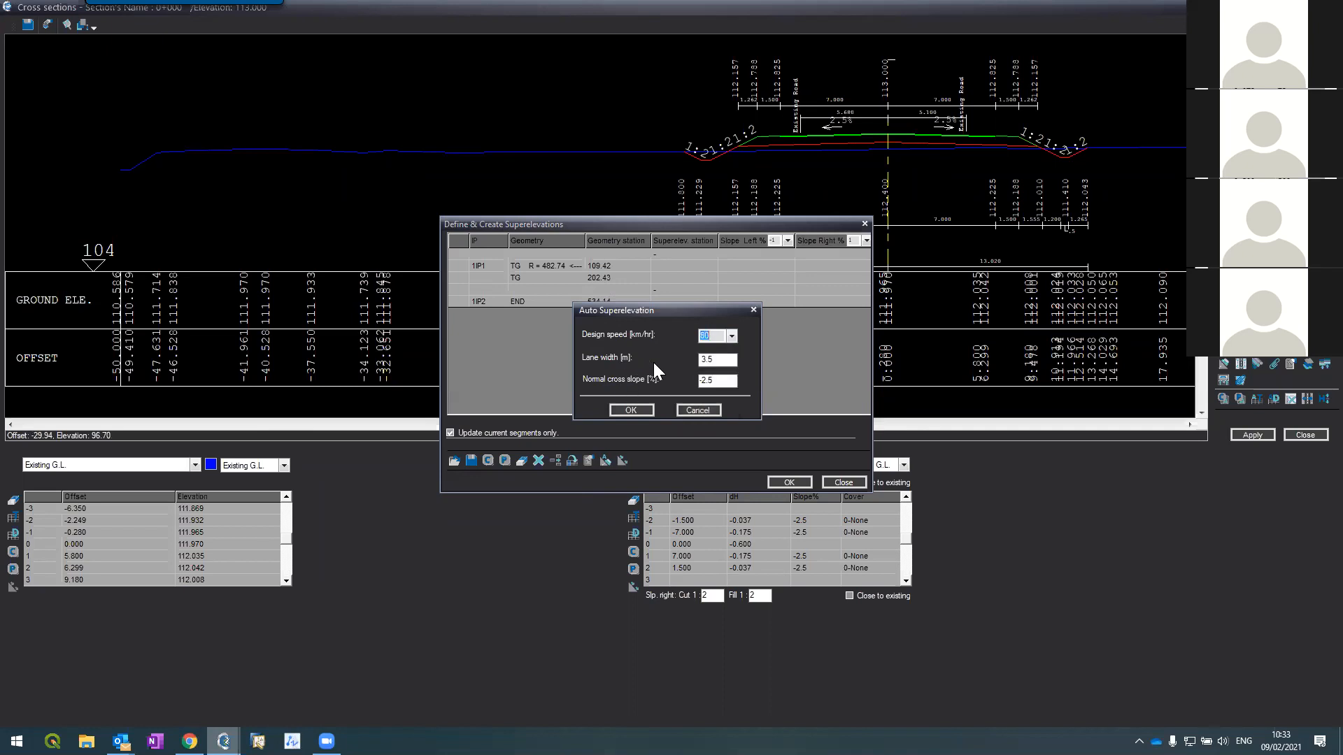
key("Tab")
key("Tab")
left_click(640, 410)
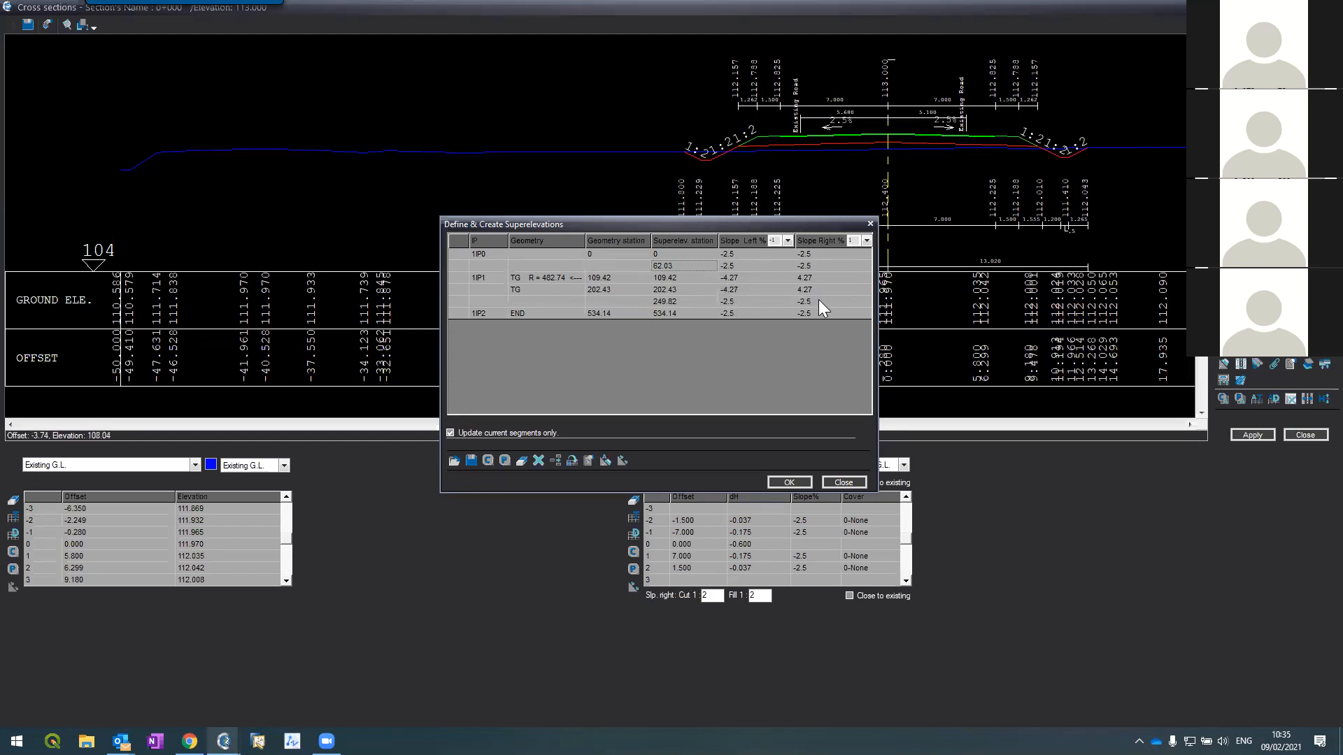
Step: Confirm the 80 km/h superelevation definitions so the curve sections get ±4.27% crossfall
left_click(789, 482)
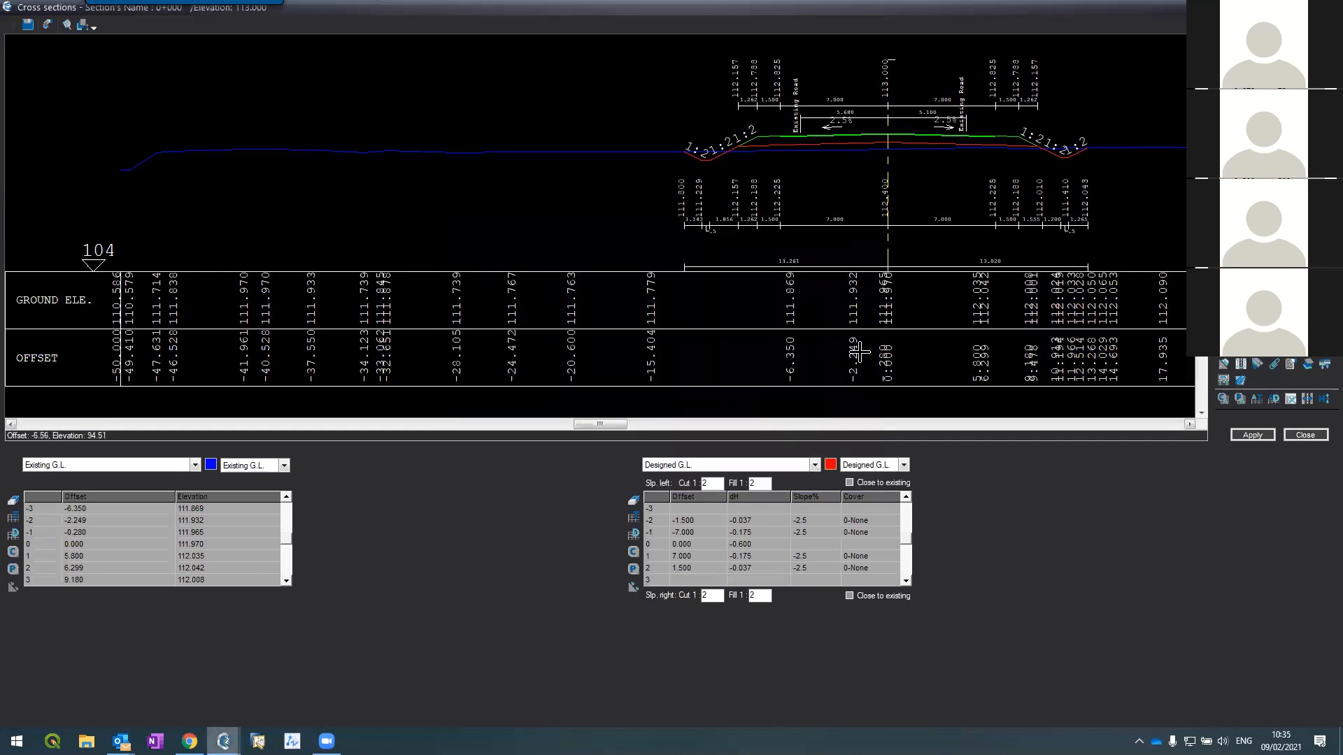
Step: Check superelevated sections 0+175 to 0+250, return to 0+200, and bring up Layout & contours
left_click(1241, 129)
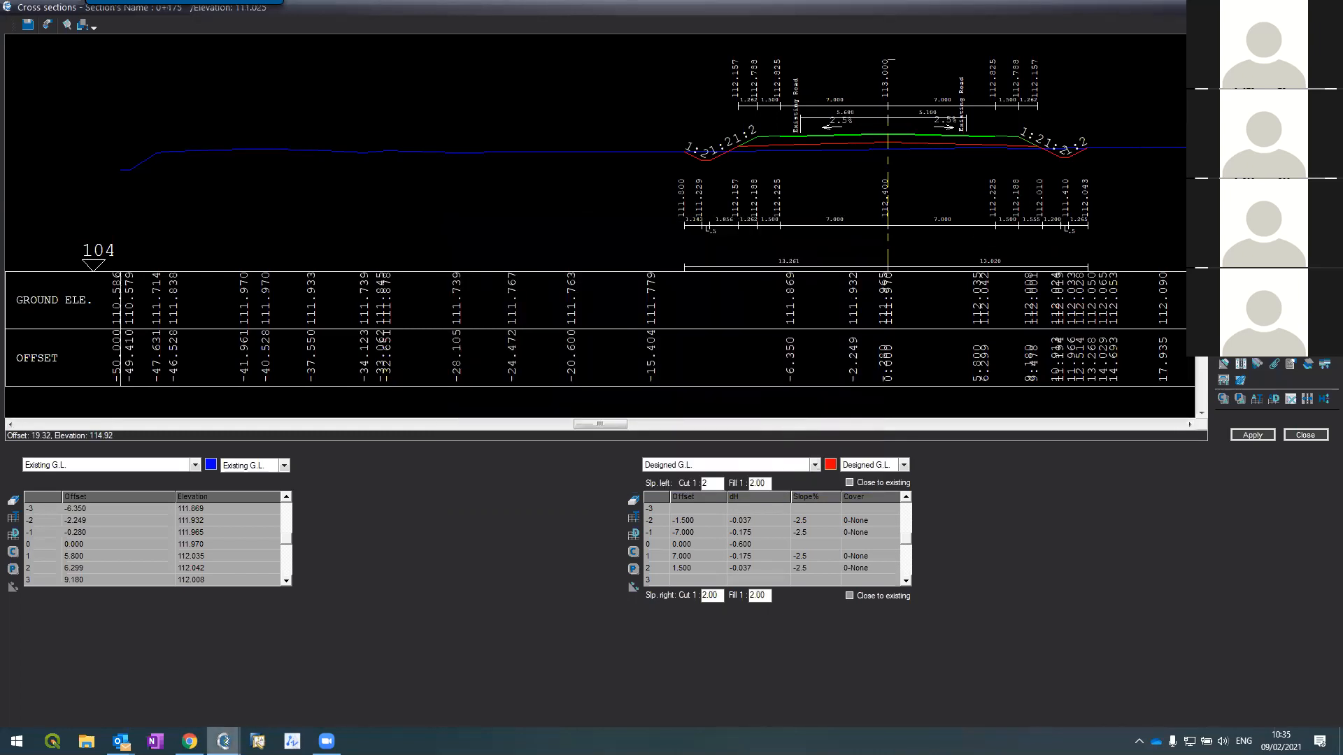
scroll(853, 130, "up", 2)
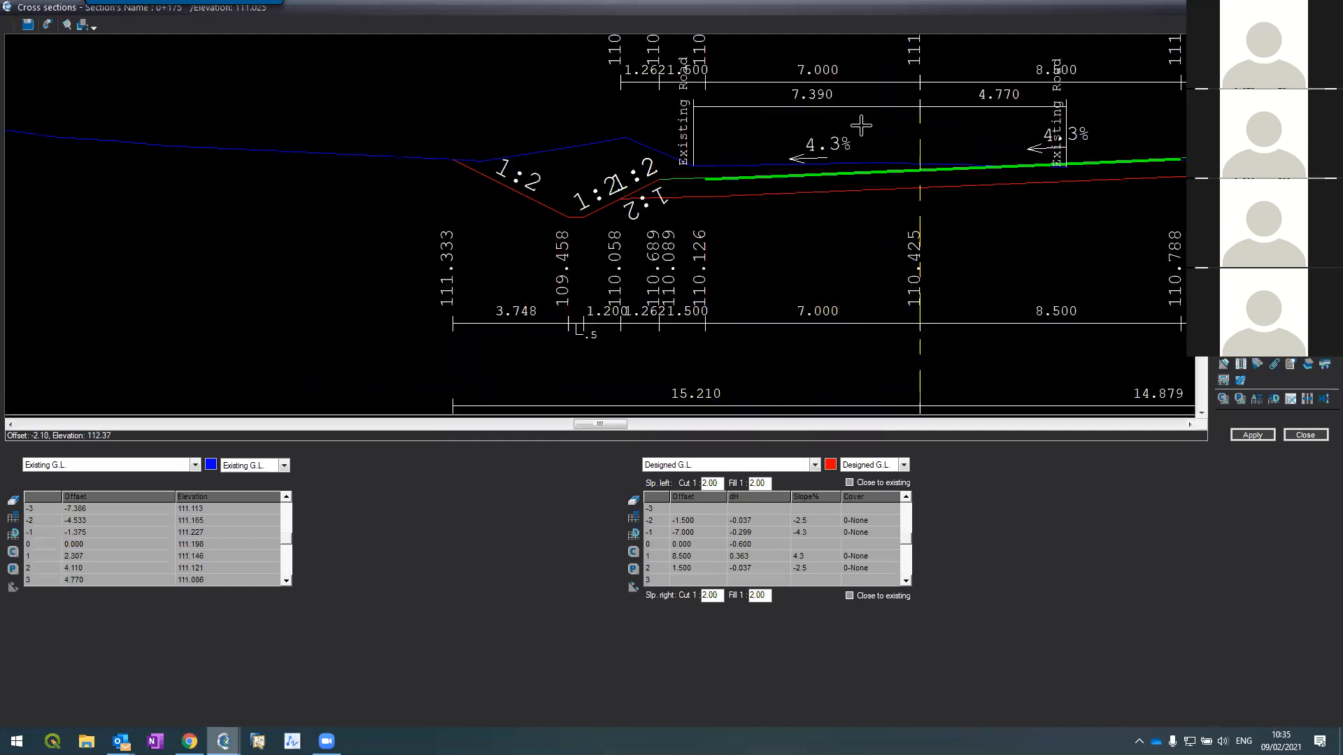
scroll(859, 125, "down", 1)
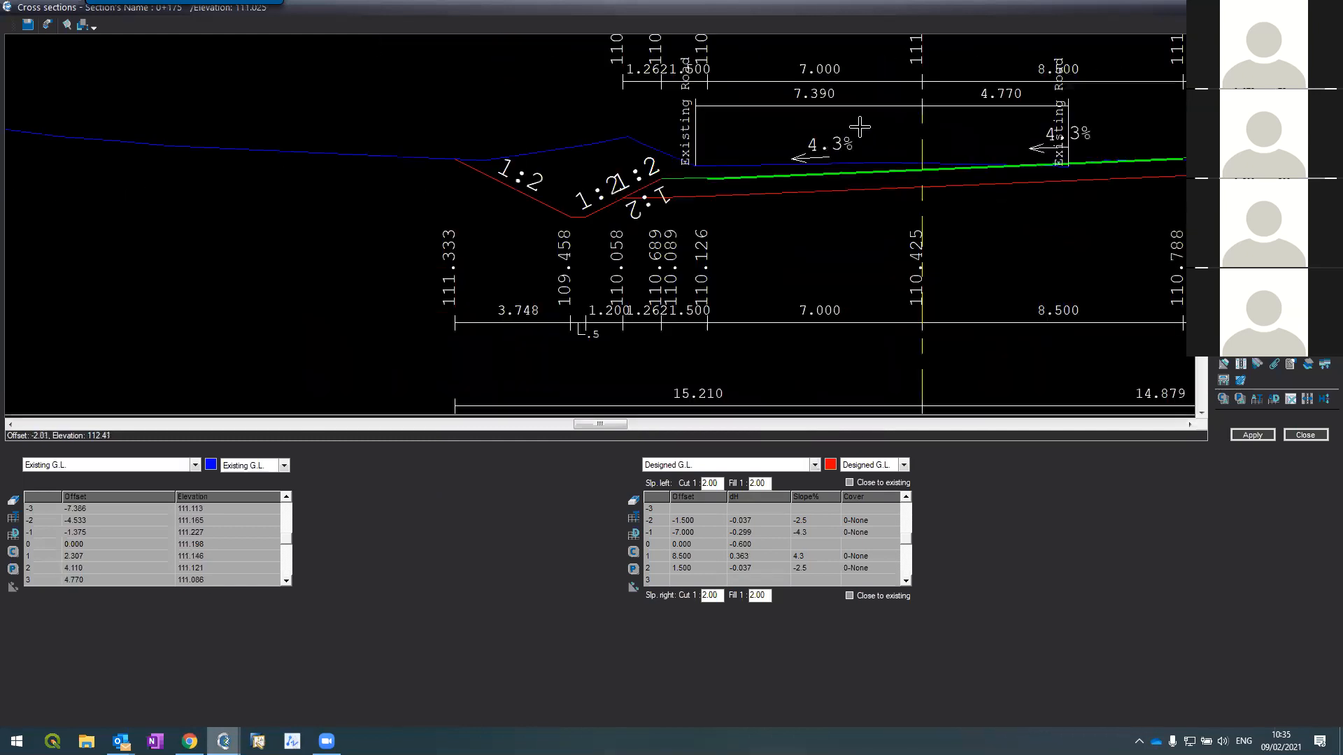
left_click(1241, 154)
left_click(1241, 178)
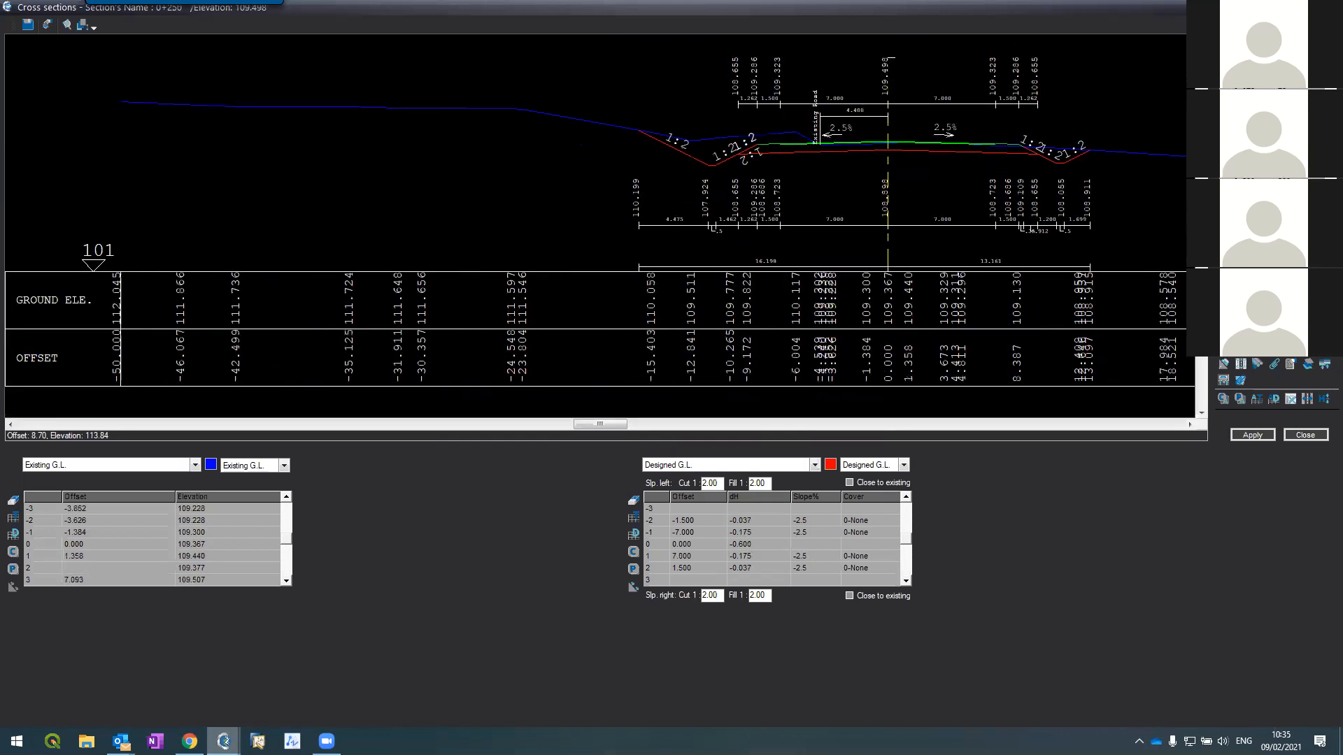
left_click(1241, 166)
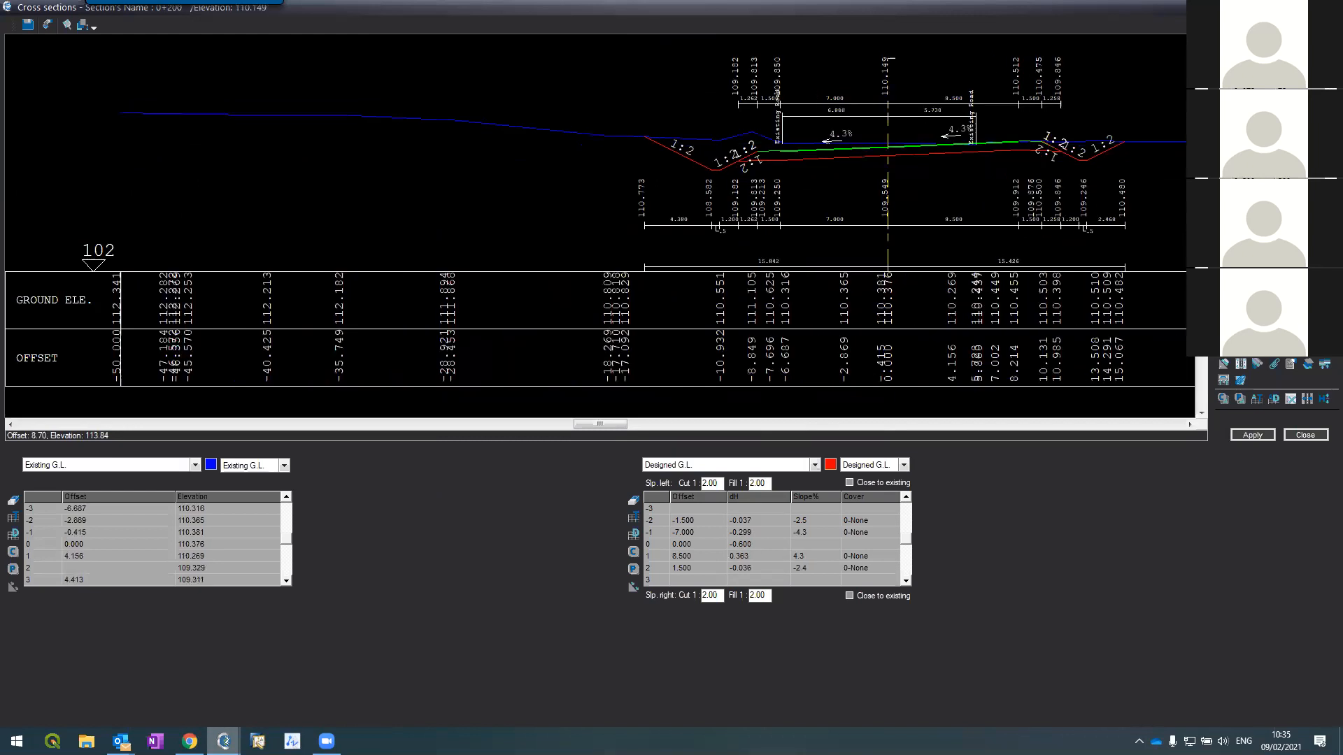
left_click(1308, 365)
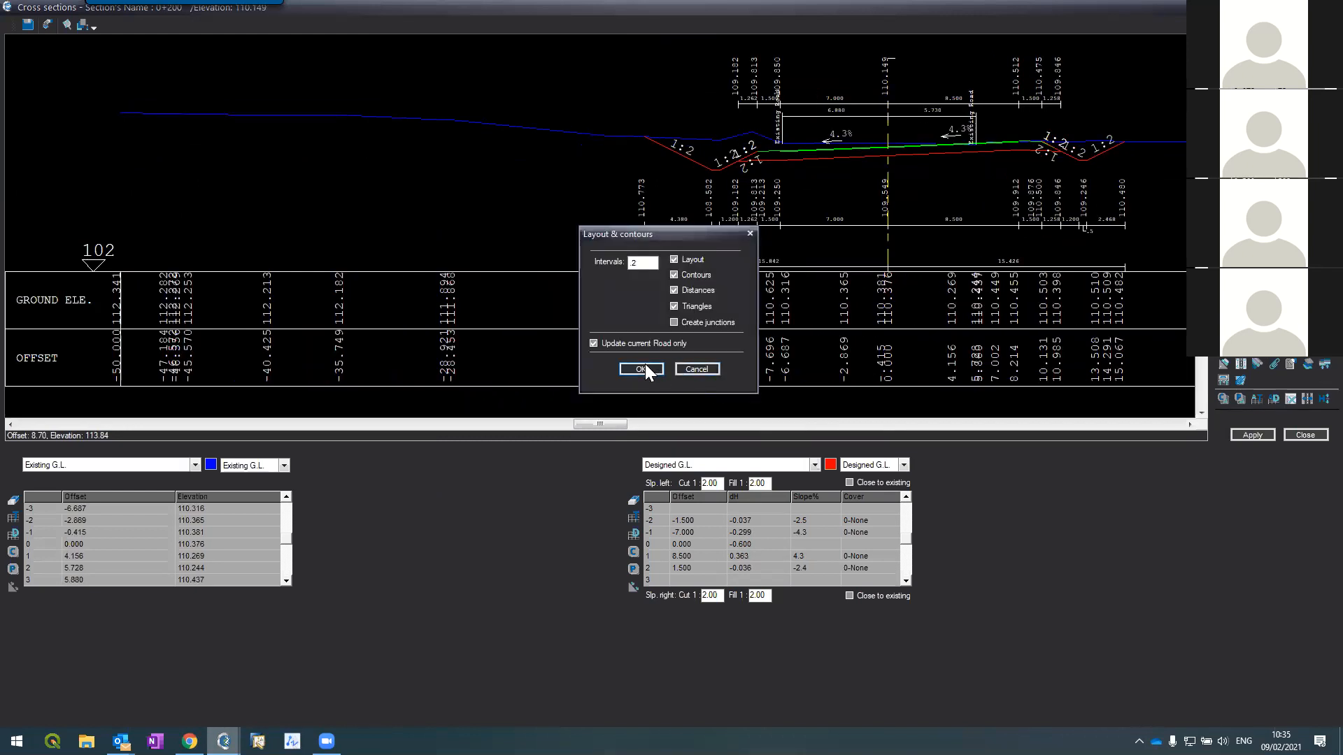
Step: Generate the road layout, section lines and chainages over contours on P2-Blank, zooming to inspect
key("Return")
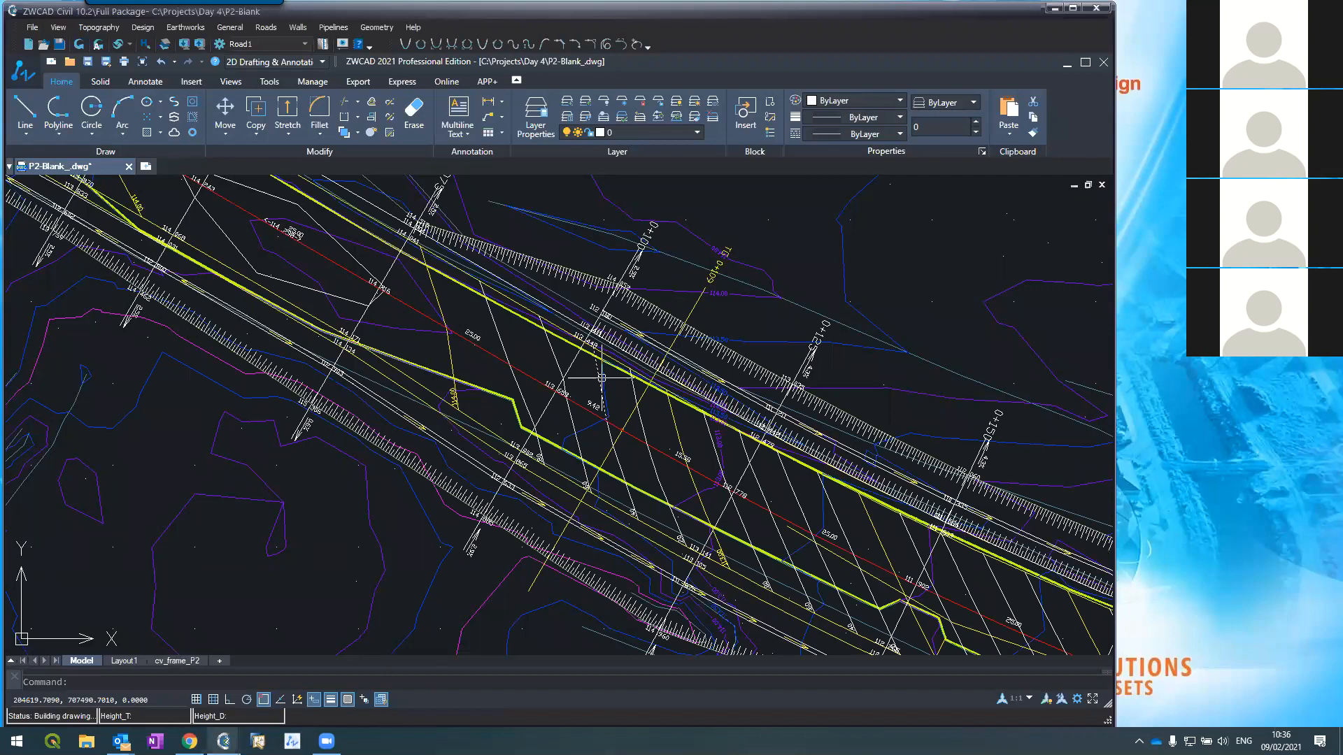
scroll(525, 223, "down", 3)
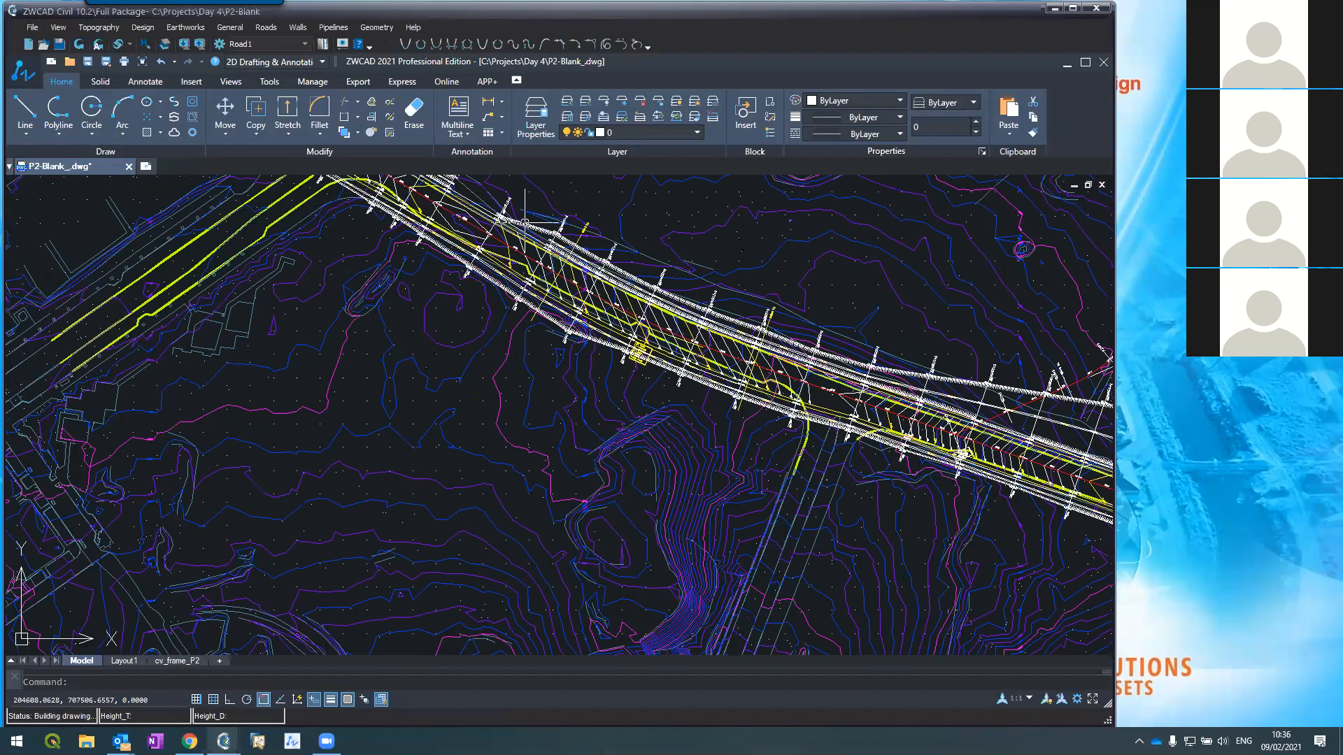
scroll(525, 223, "up", 4)
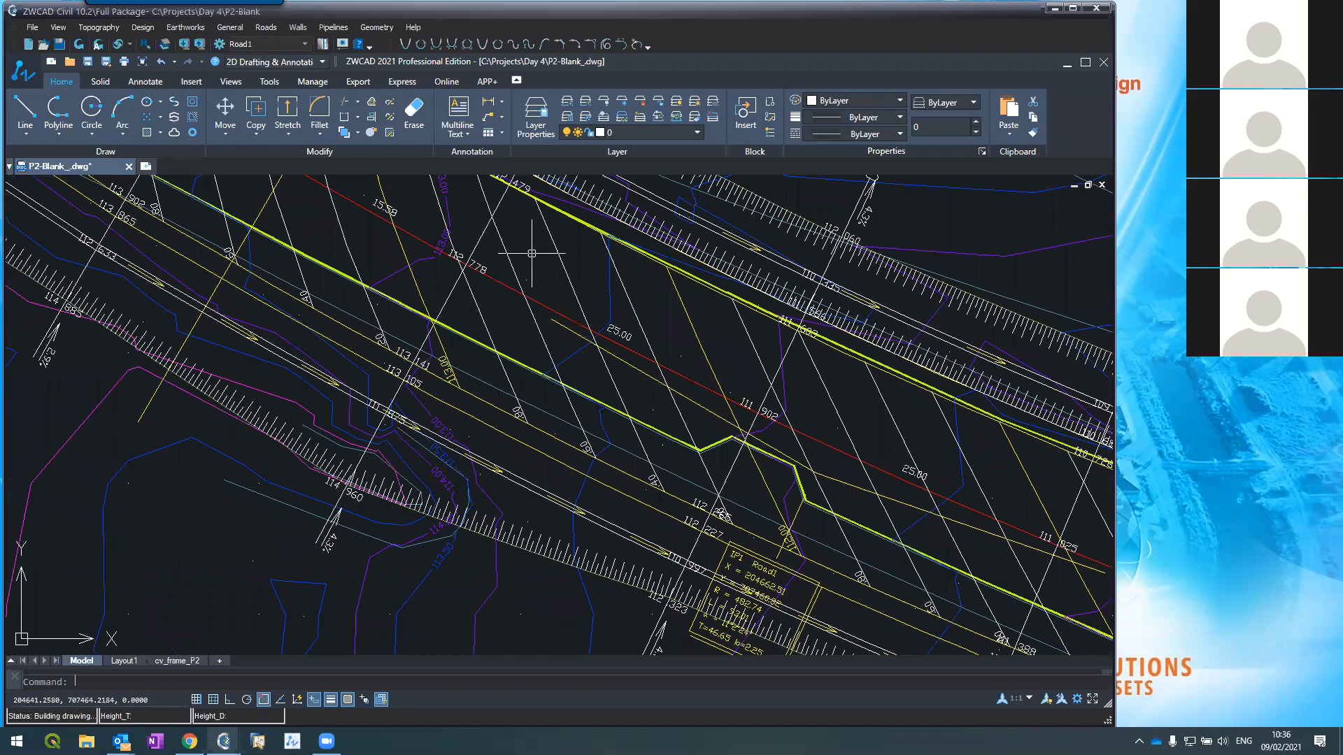
scroll(532, 253, "down", 3)
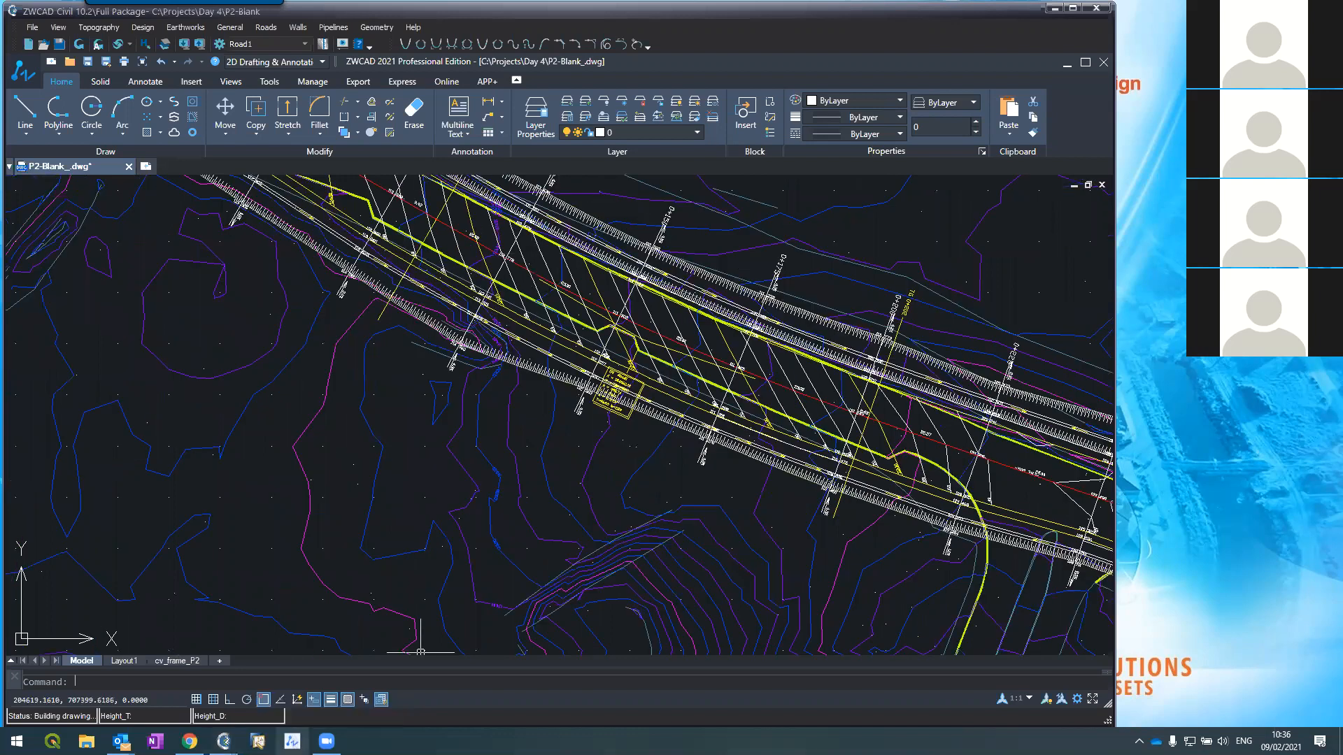
mouse_move(224, 741)
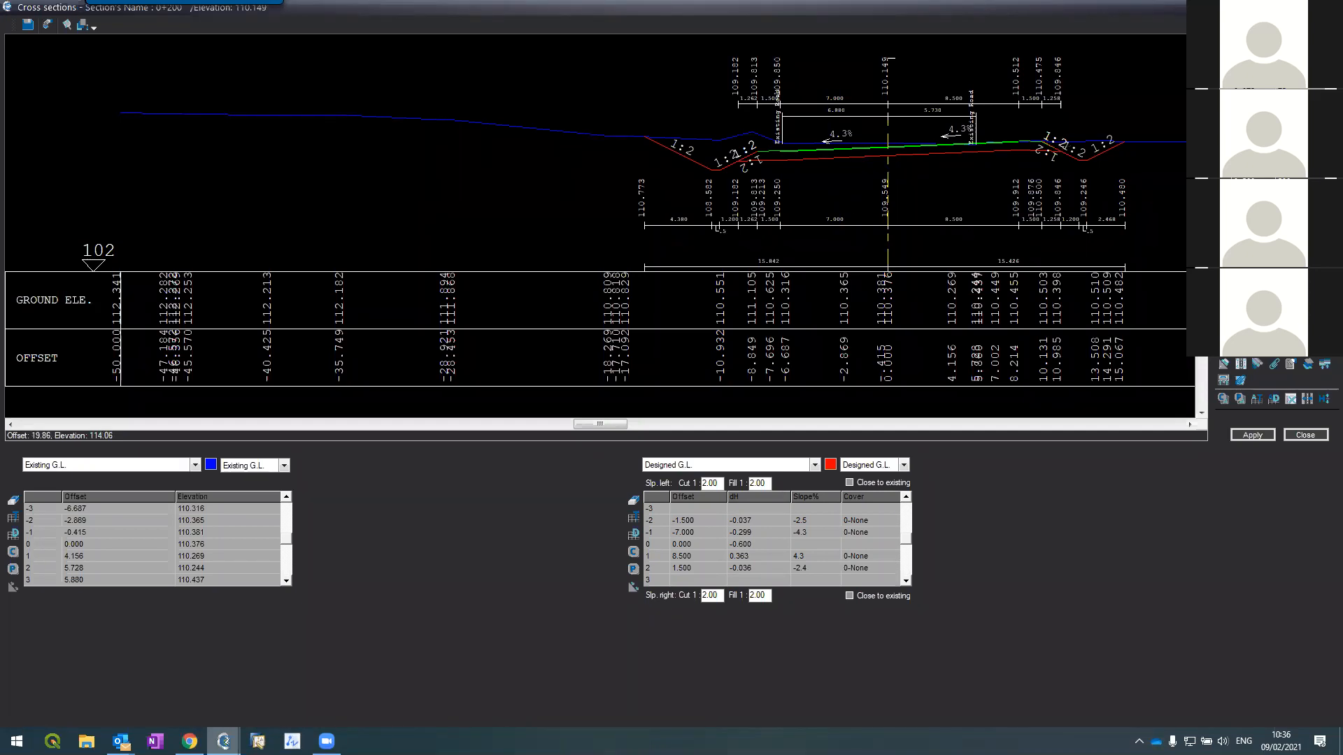
Step: Page through sections 0+225 to 0+300, then return to 0+100 and zoom to inspect it
key("Page_Down")
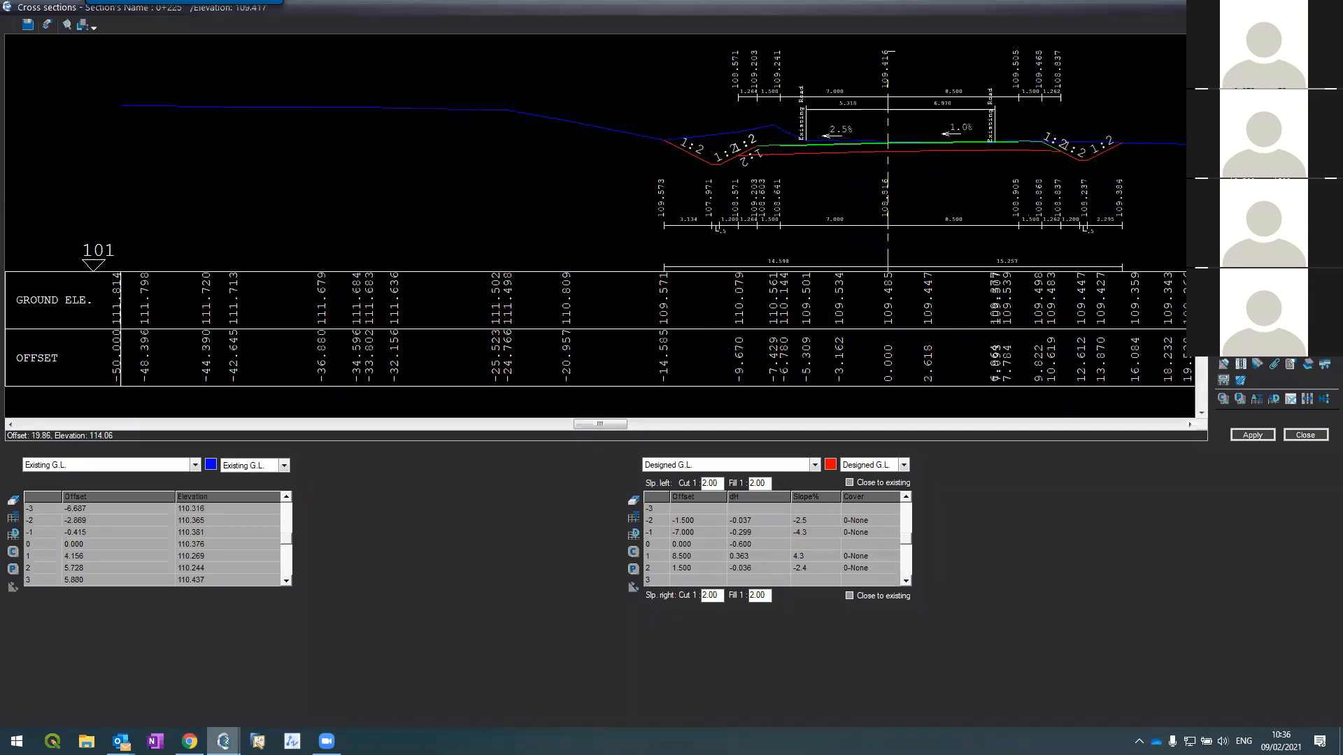
key("Page_Down")
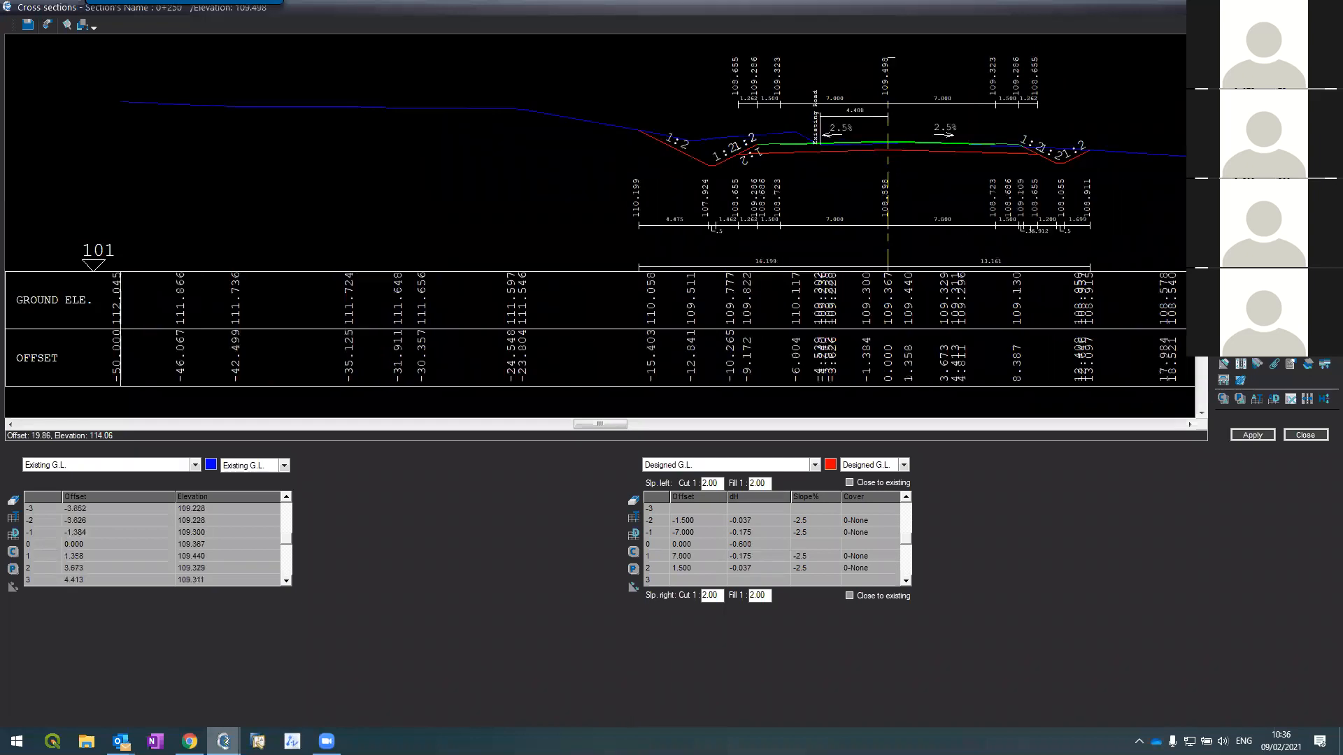
key("Page_Down")
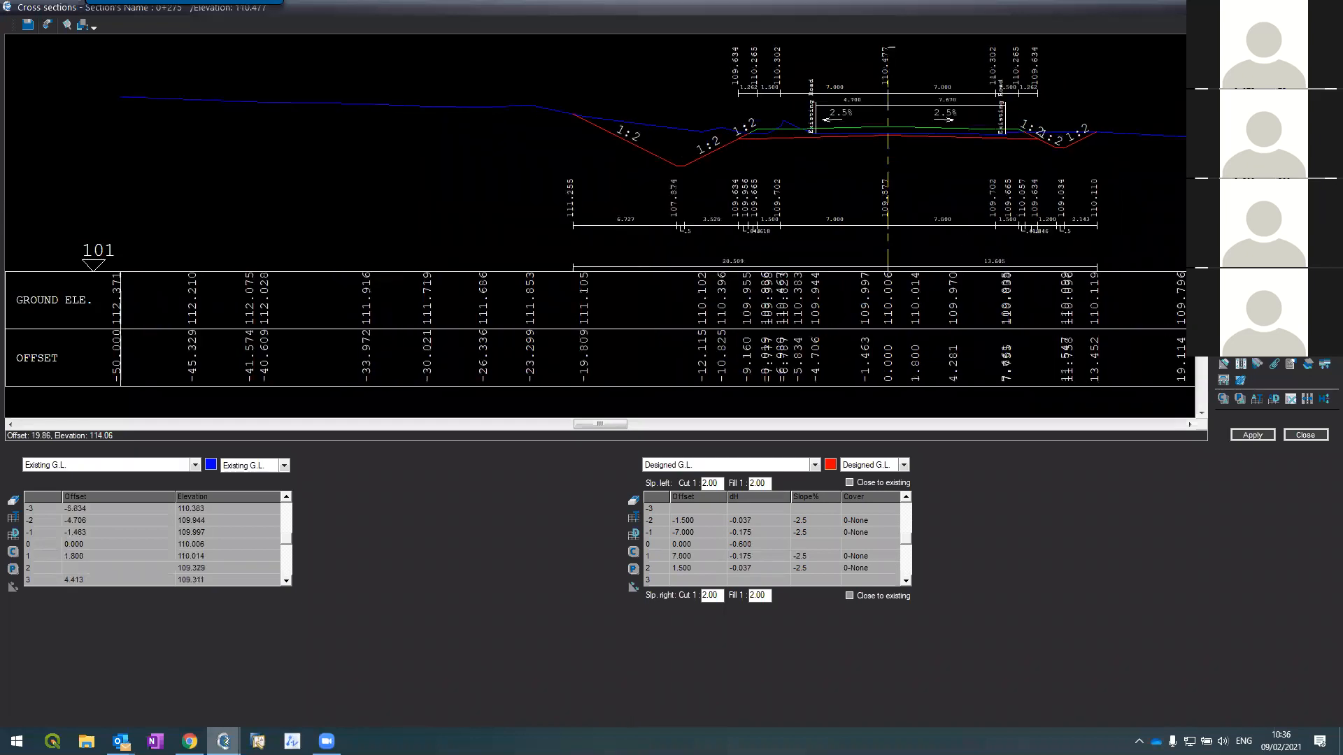
key("Page_Down")
key("Page_Down")
key("Page_Down")
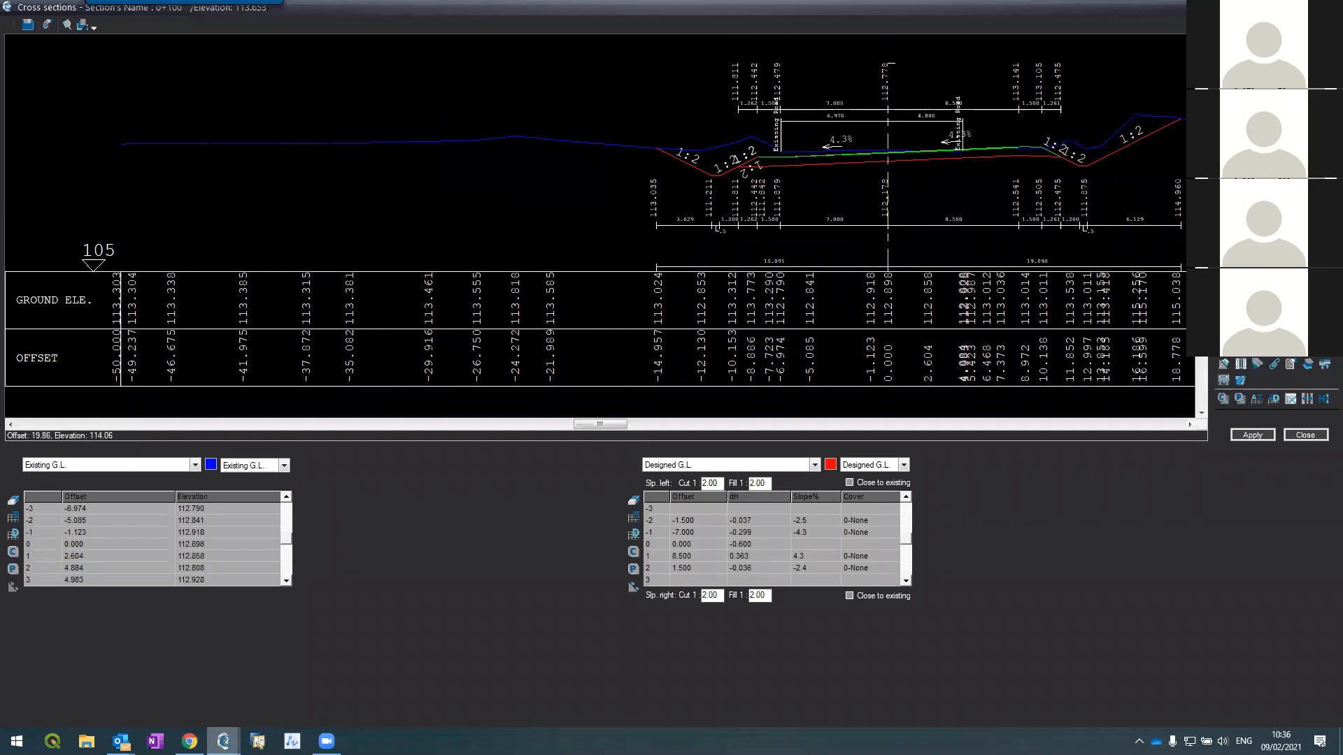
key("Page_Up")
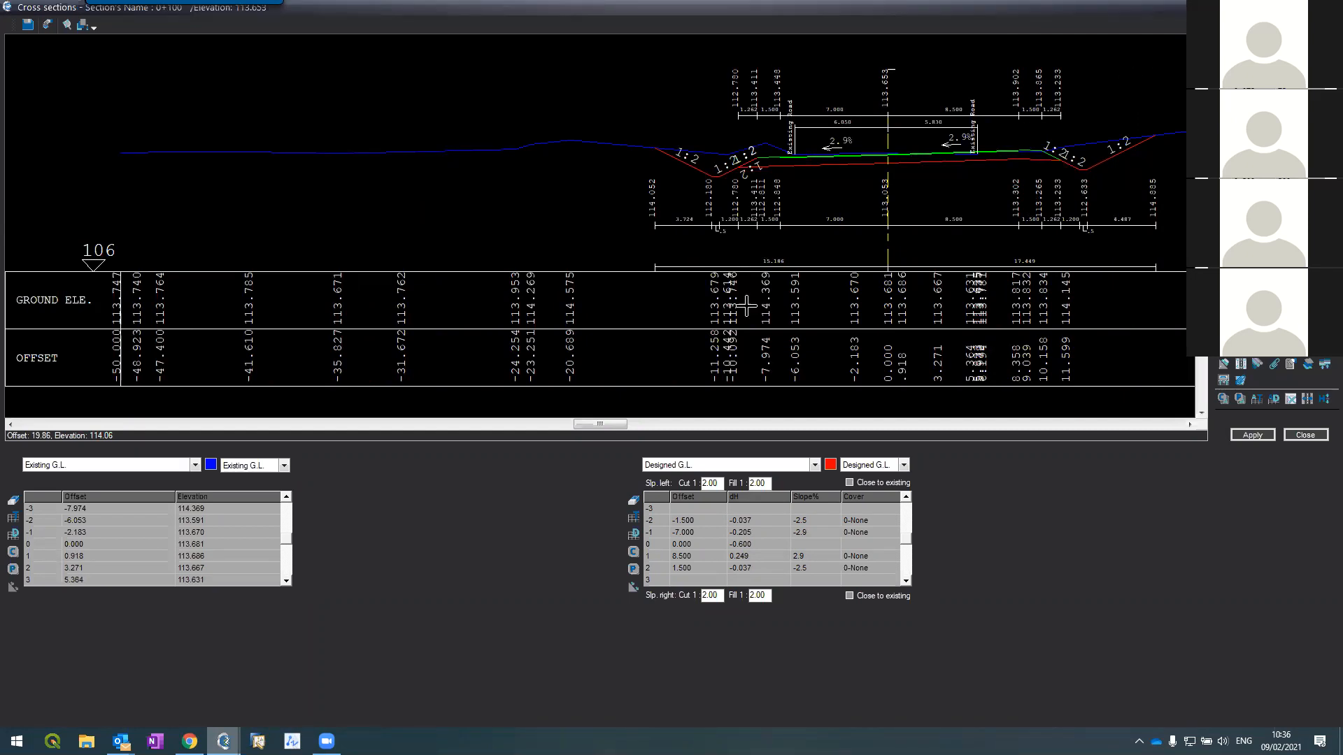
mouse_move(120, 740)
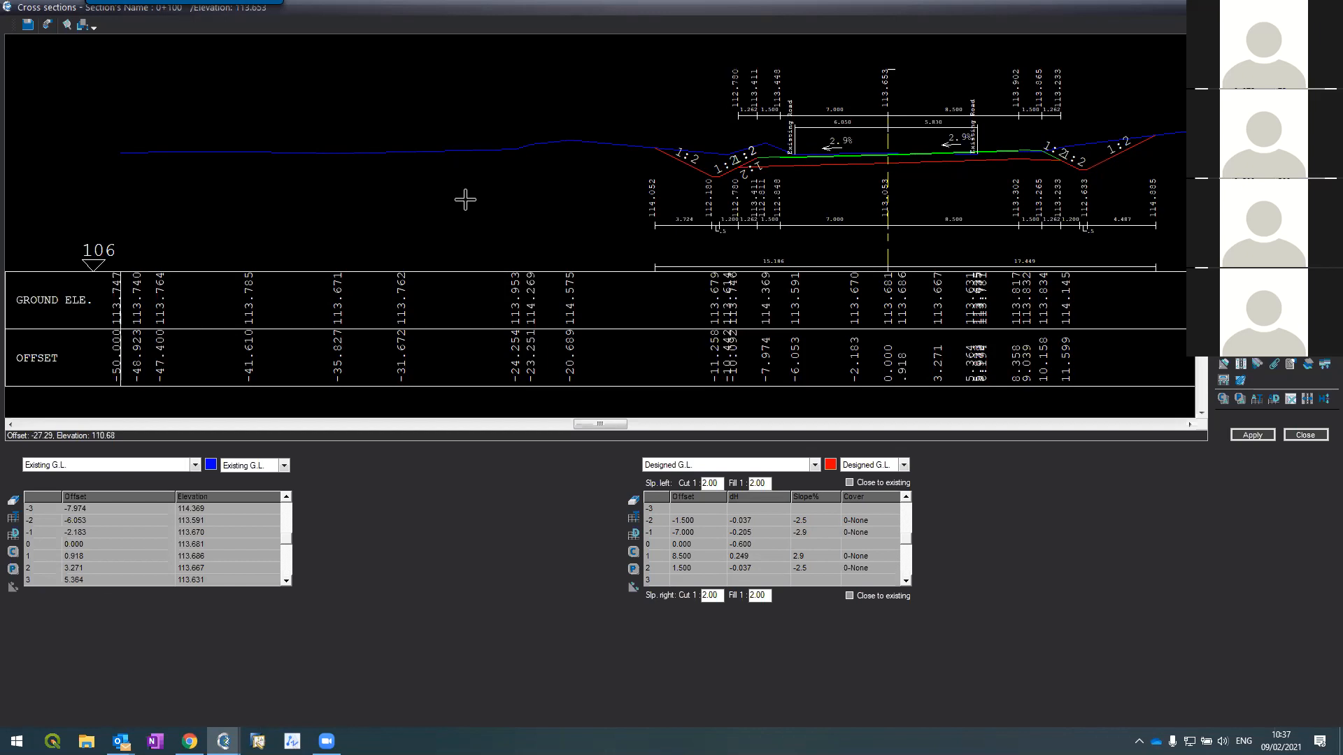
scroll(463, 199, "up", 2)
scroll(458, 190, "down", 3)
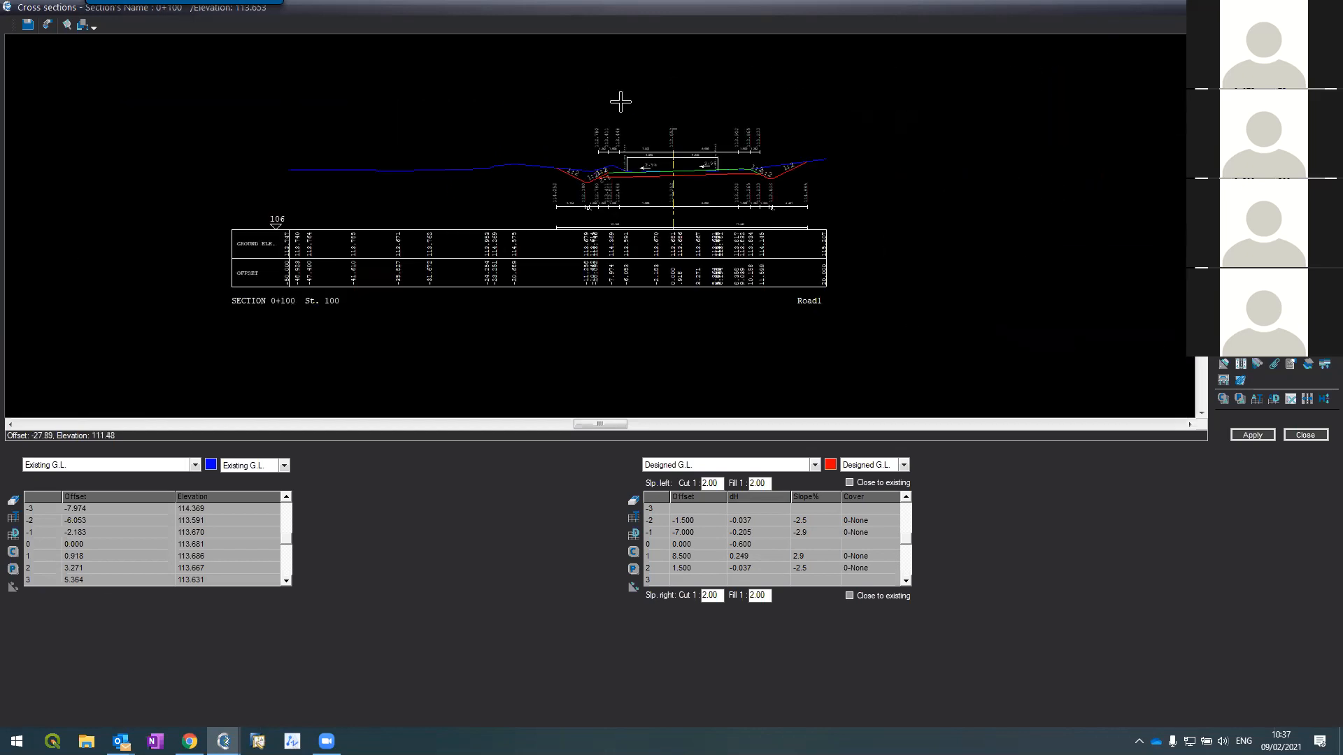
scroll(674, 132, "up", 1)
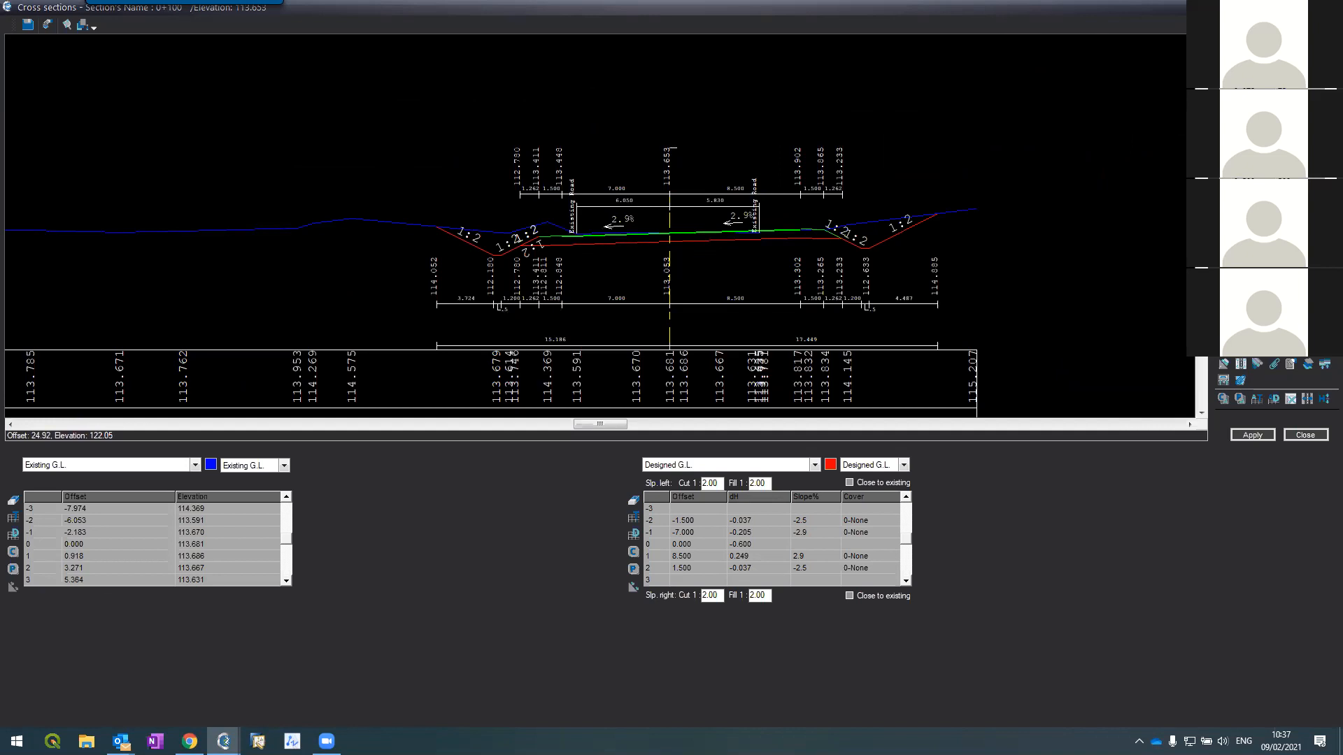
scroll(266, 231, "down", 1)
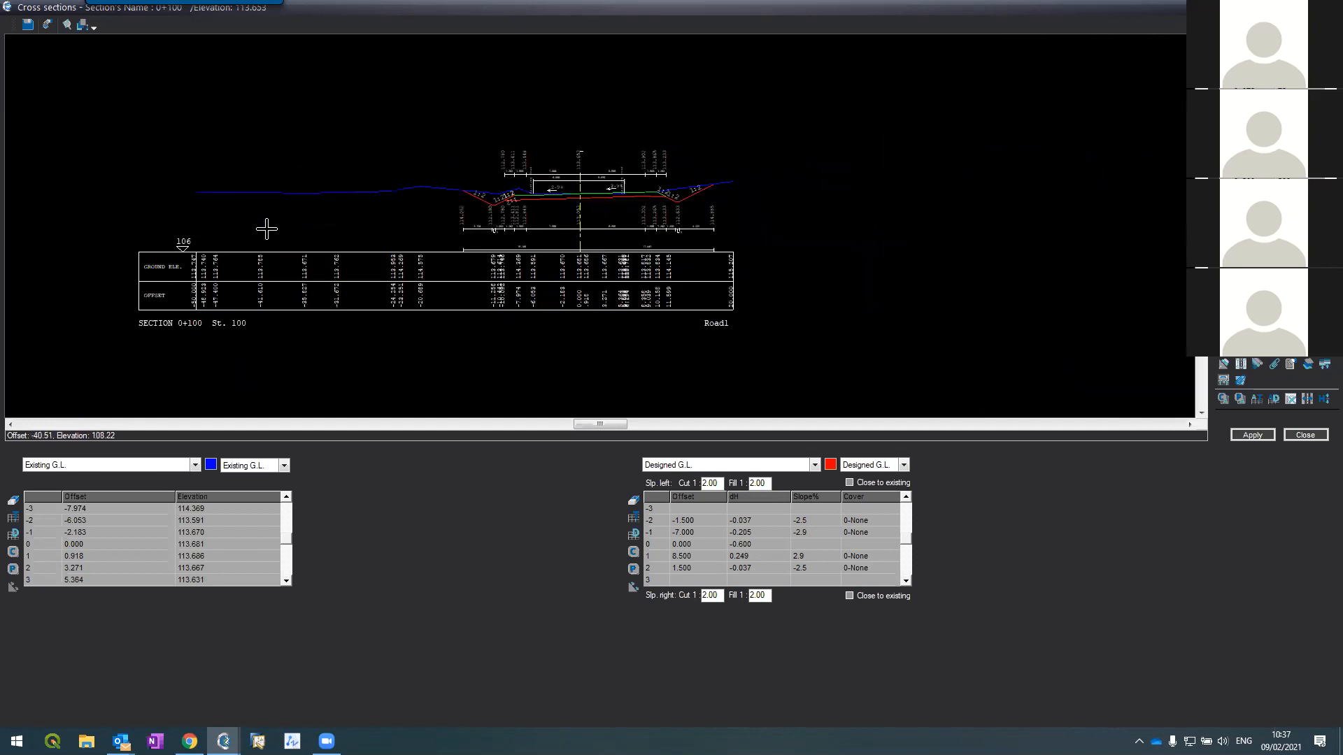
scroll(264, 229, "up", 1)
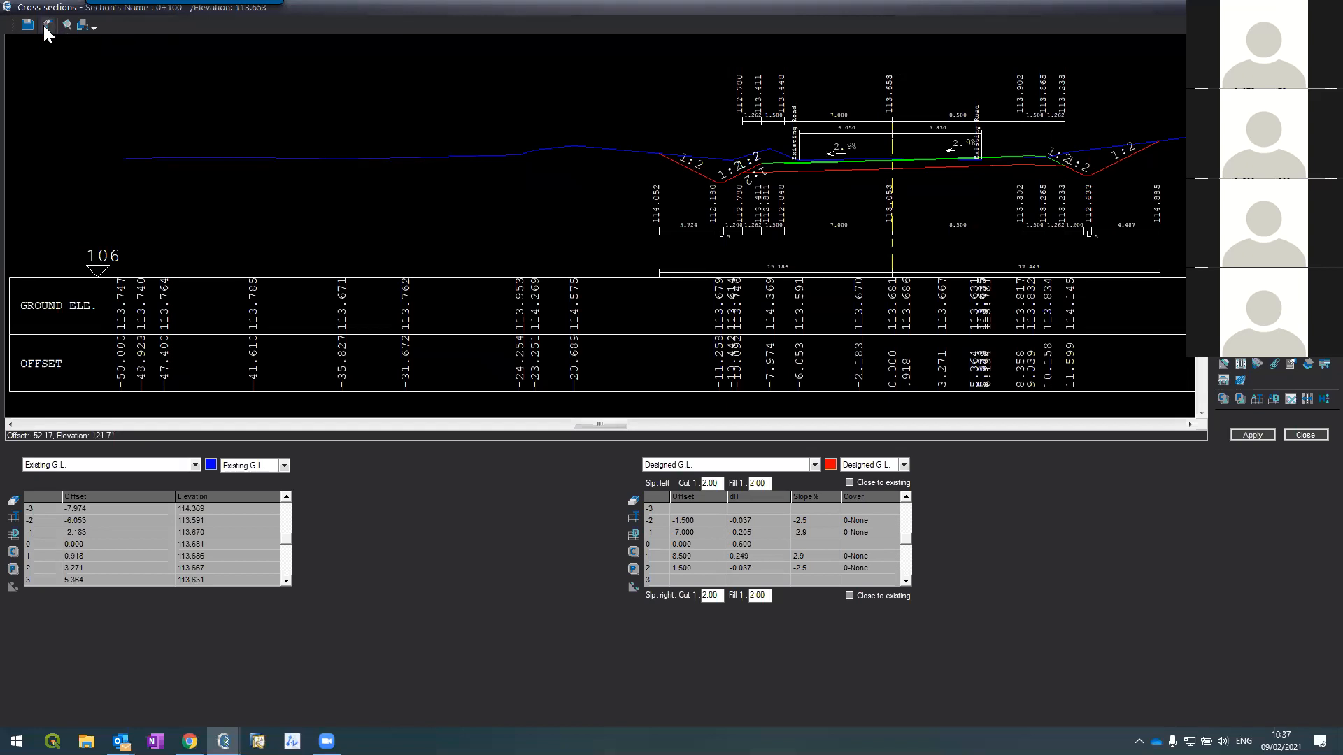
Step: Set the section frames to a 150 height and length scale on A0 paper
left_click(46, 25)
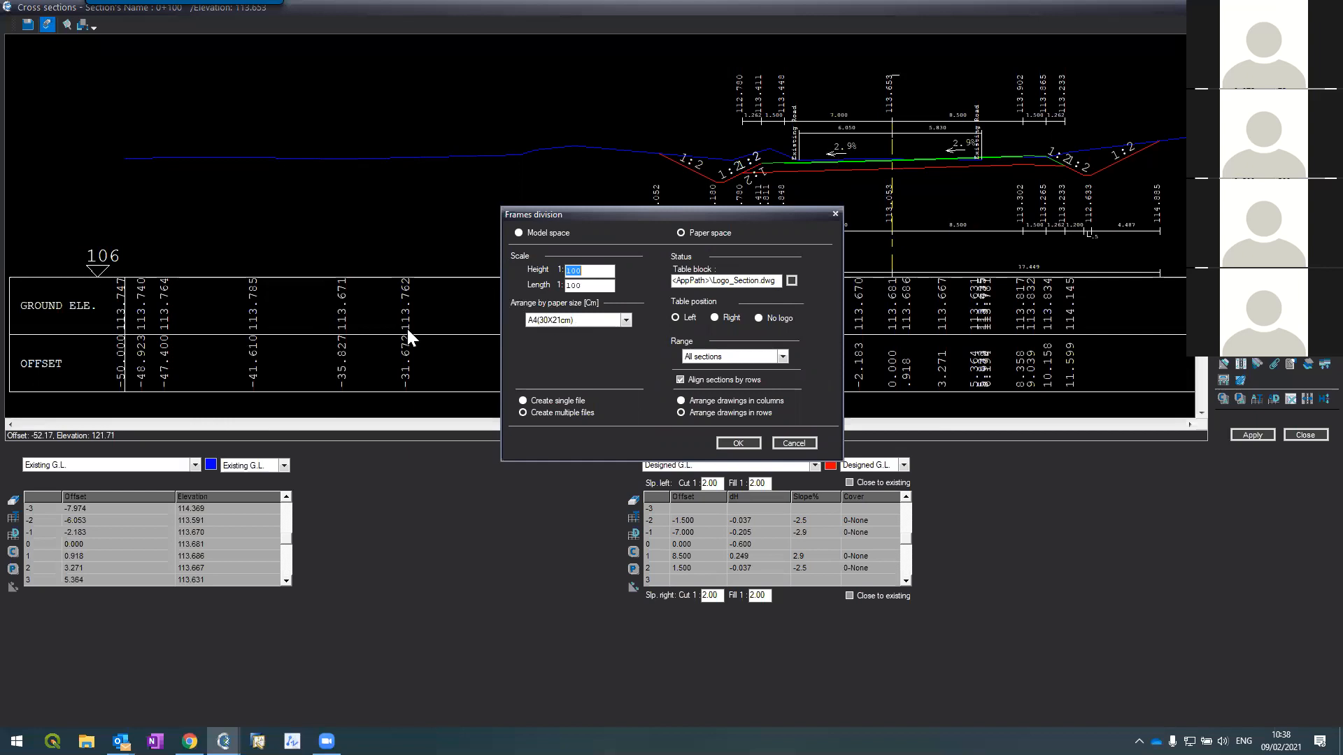
type("150")
key("Tab")
type("150")
left_click(572, 322)
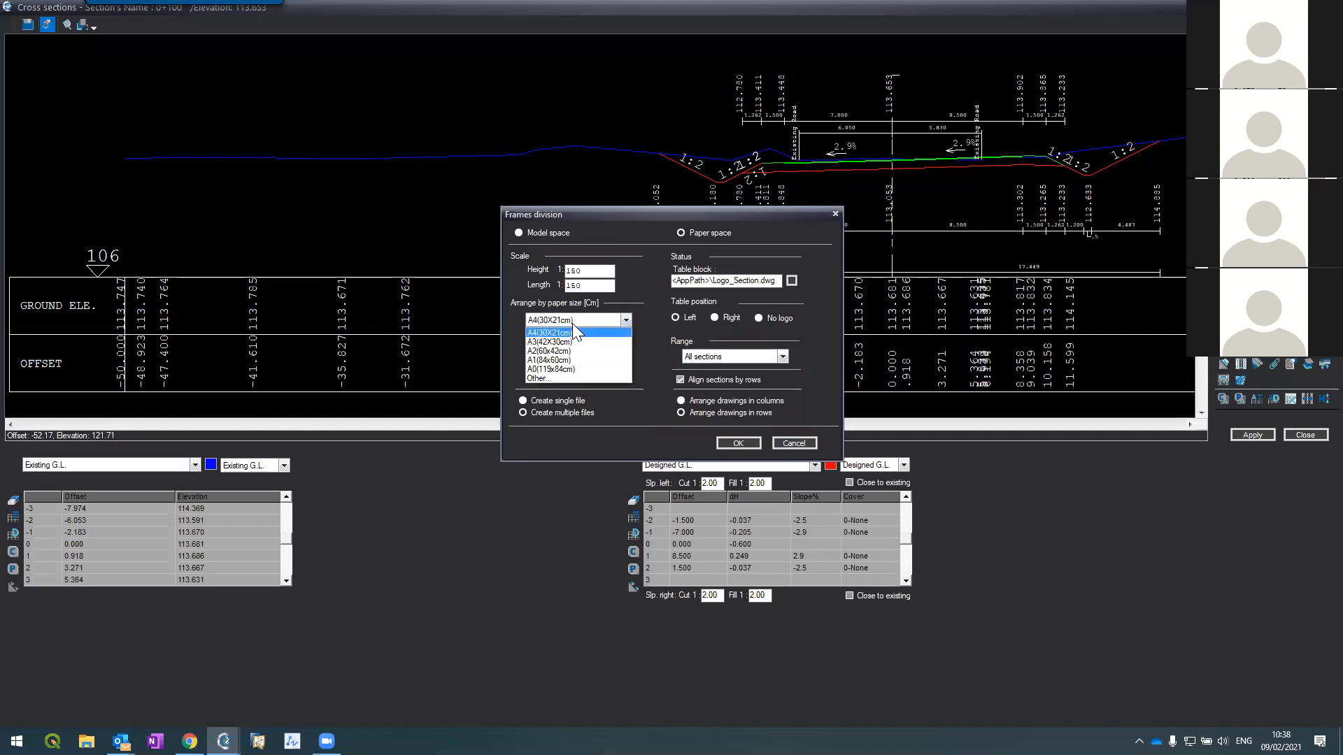
left_click(551, 368)
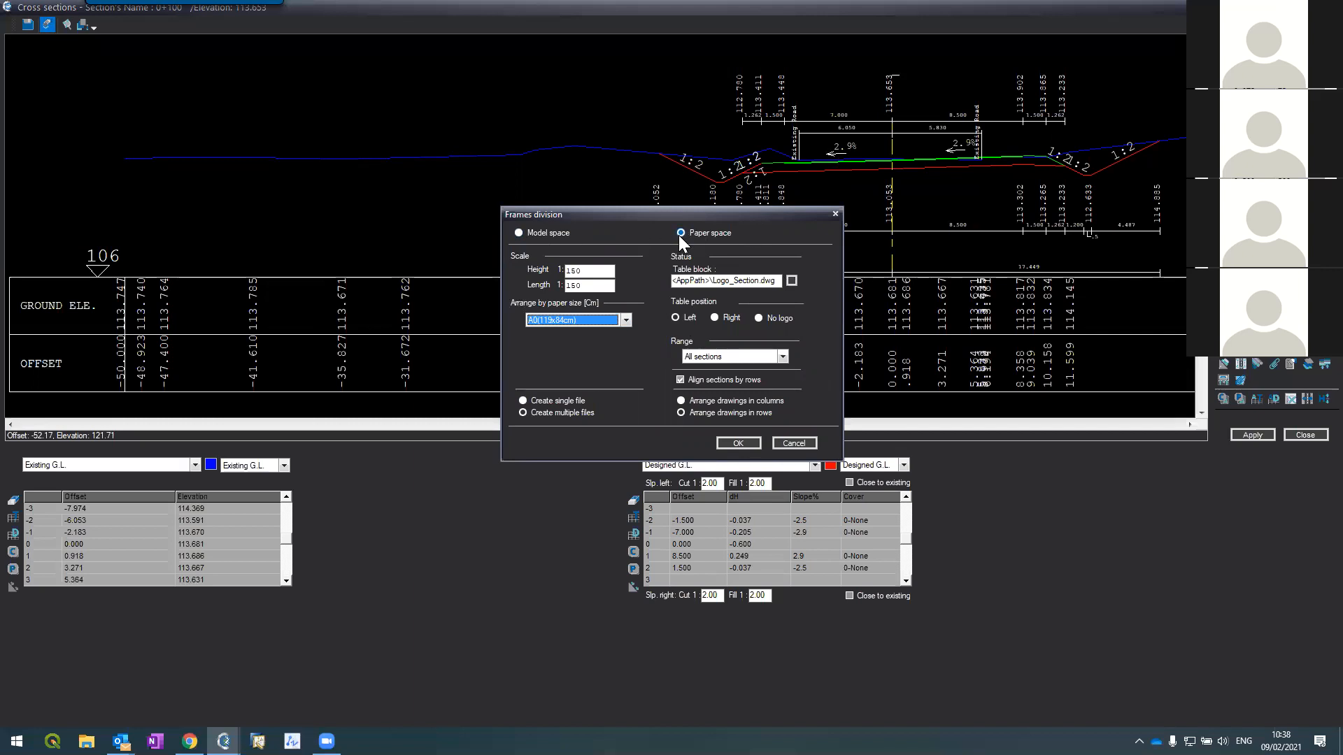
Step: Keep the range at All sections and create the drawing frames
left_click(530, 233)
left_click(703, 358)
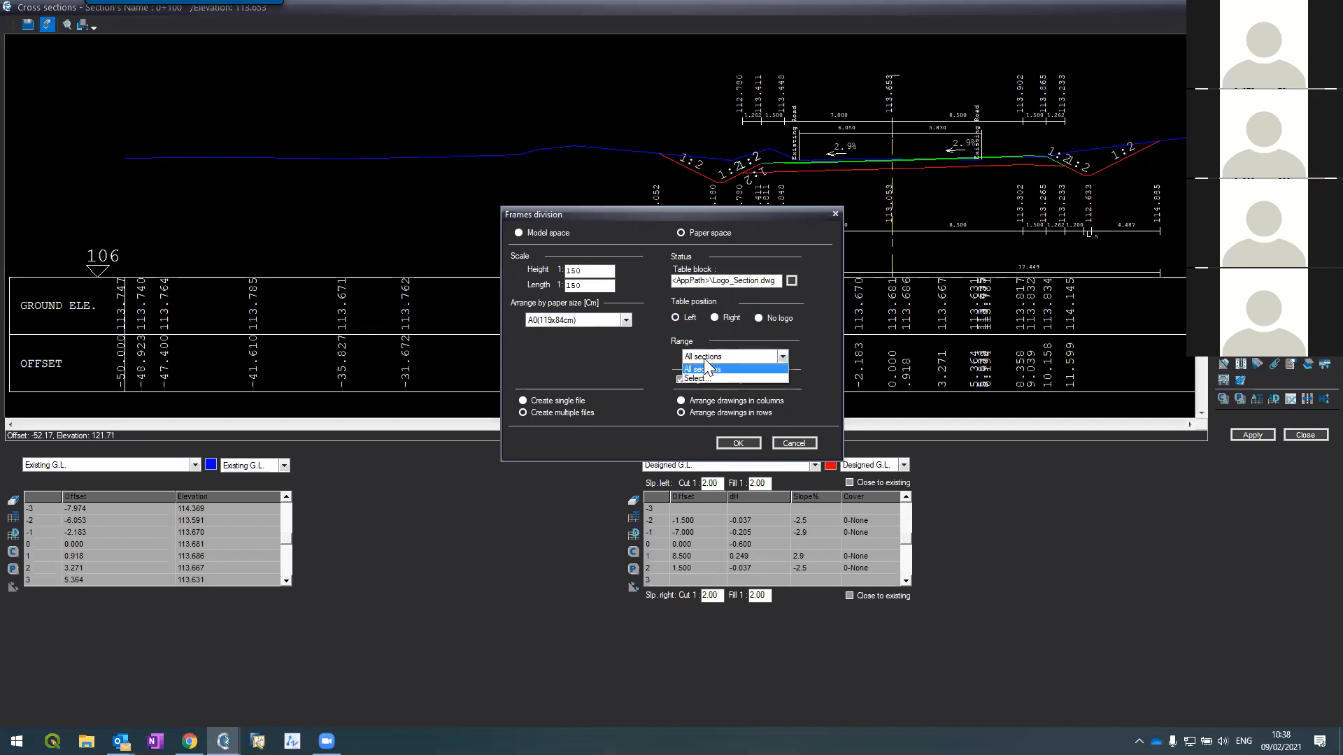
left_click(705, 365)
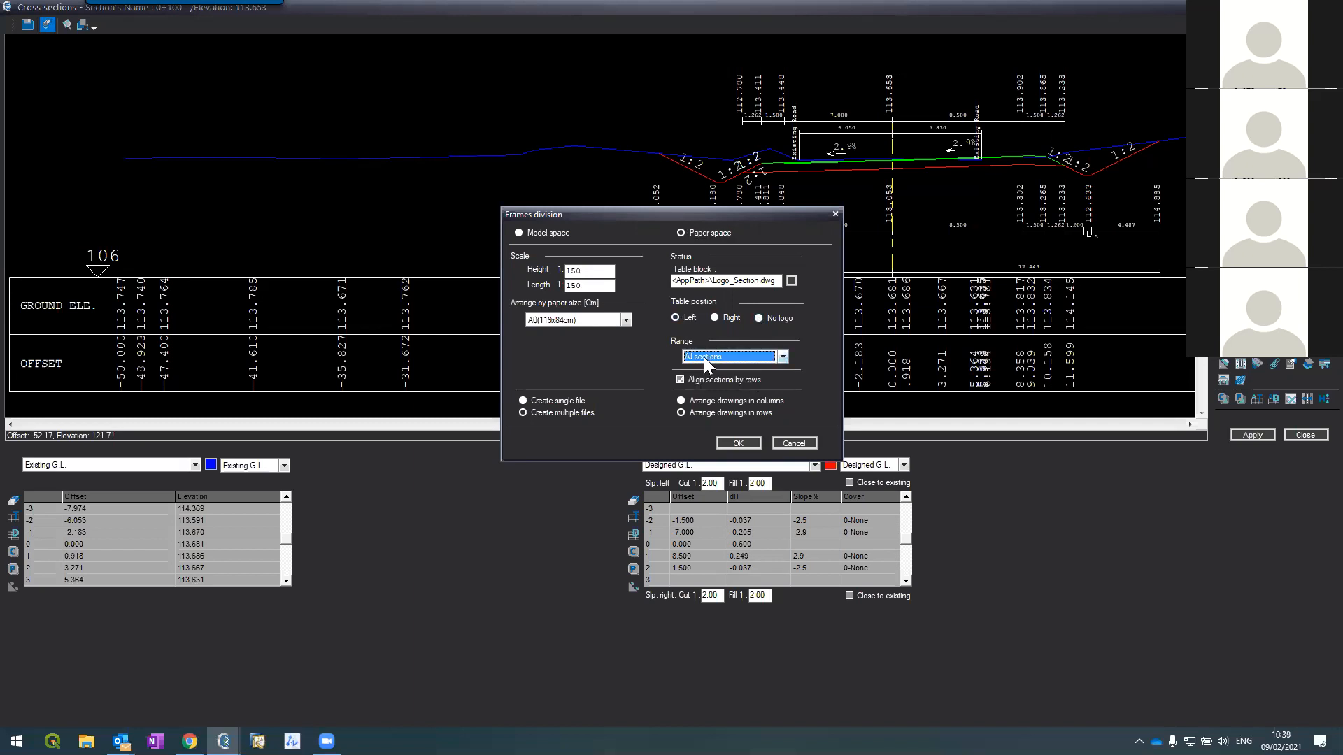
left_click(731, 441)
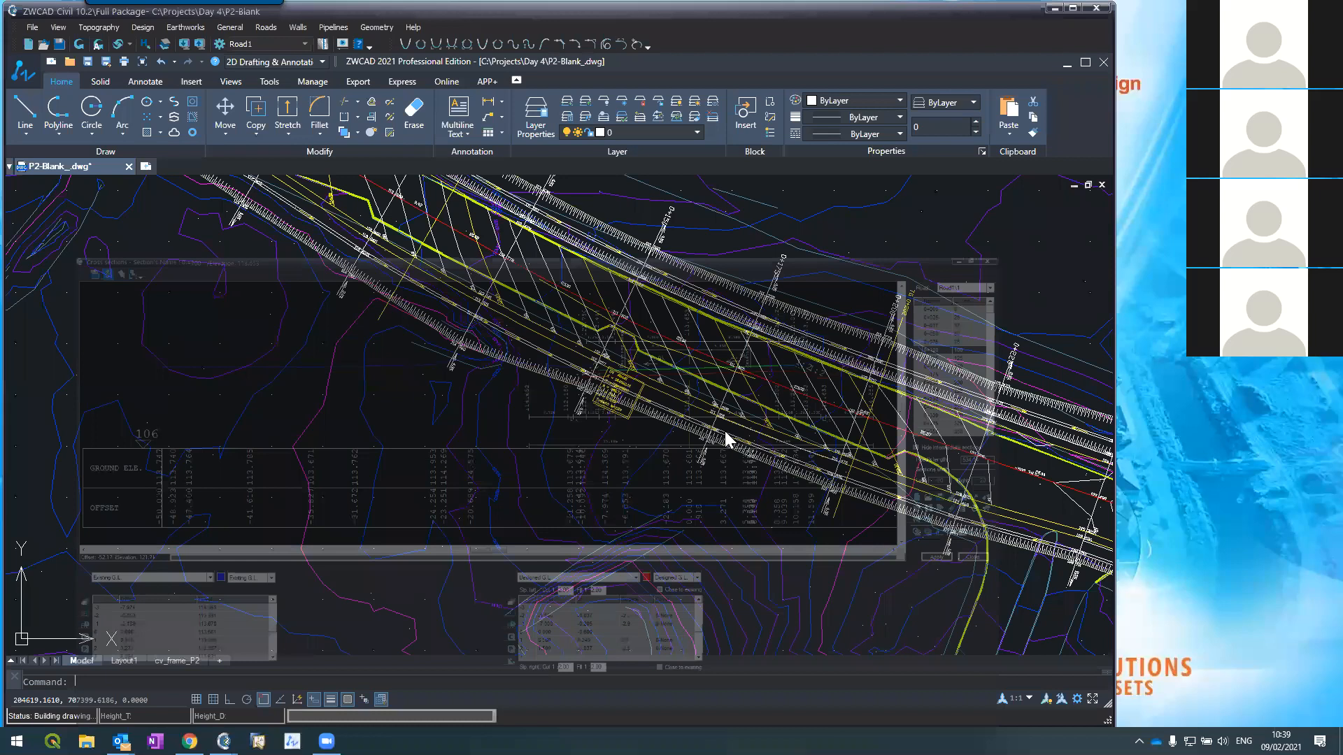
left_click(665, 404)
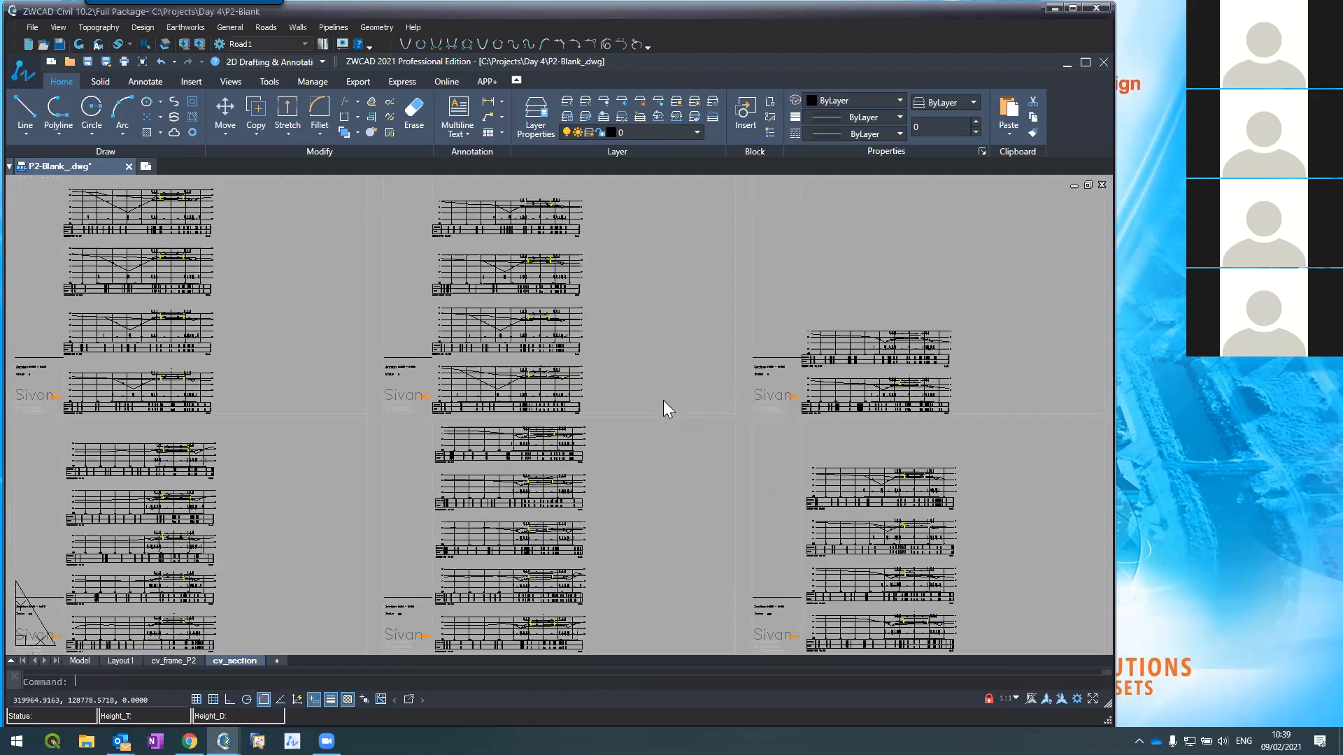
scroll(291, 344, "down", 4)
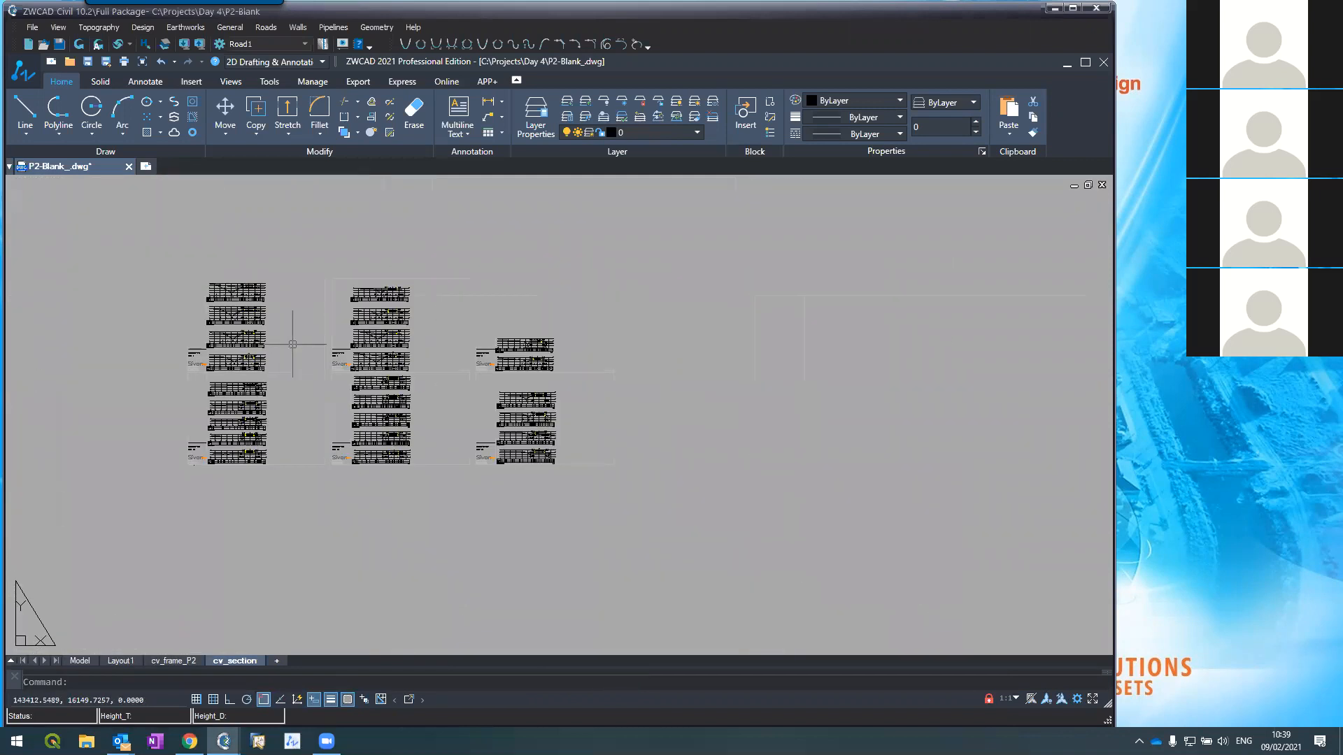
scroll(92, 375, "up", 4)
scroll(92, 375, "up", 5)
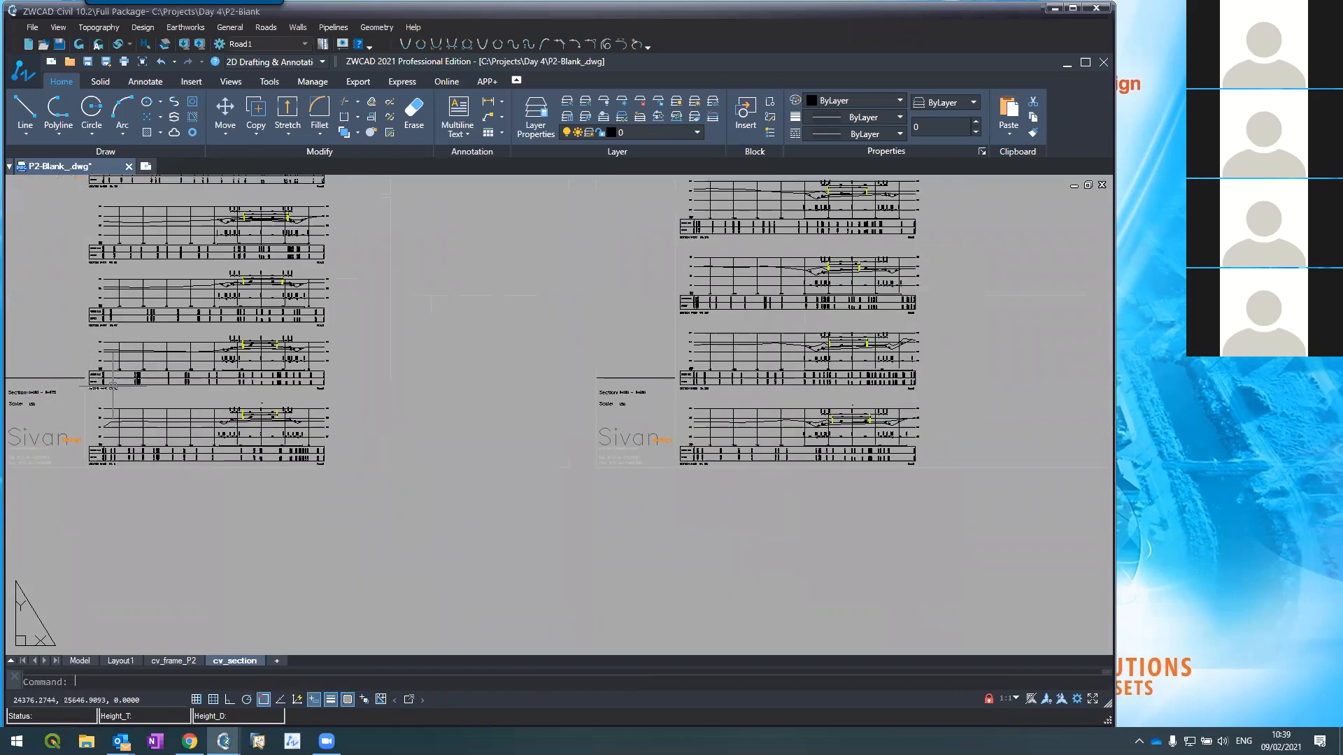
scroll(304, 430, "up", 5)
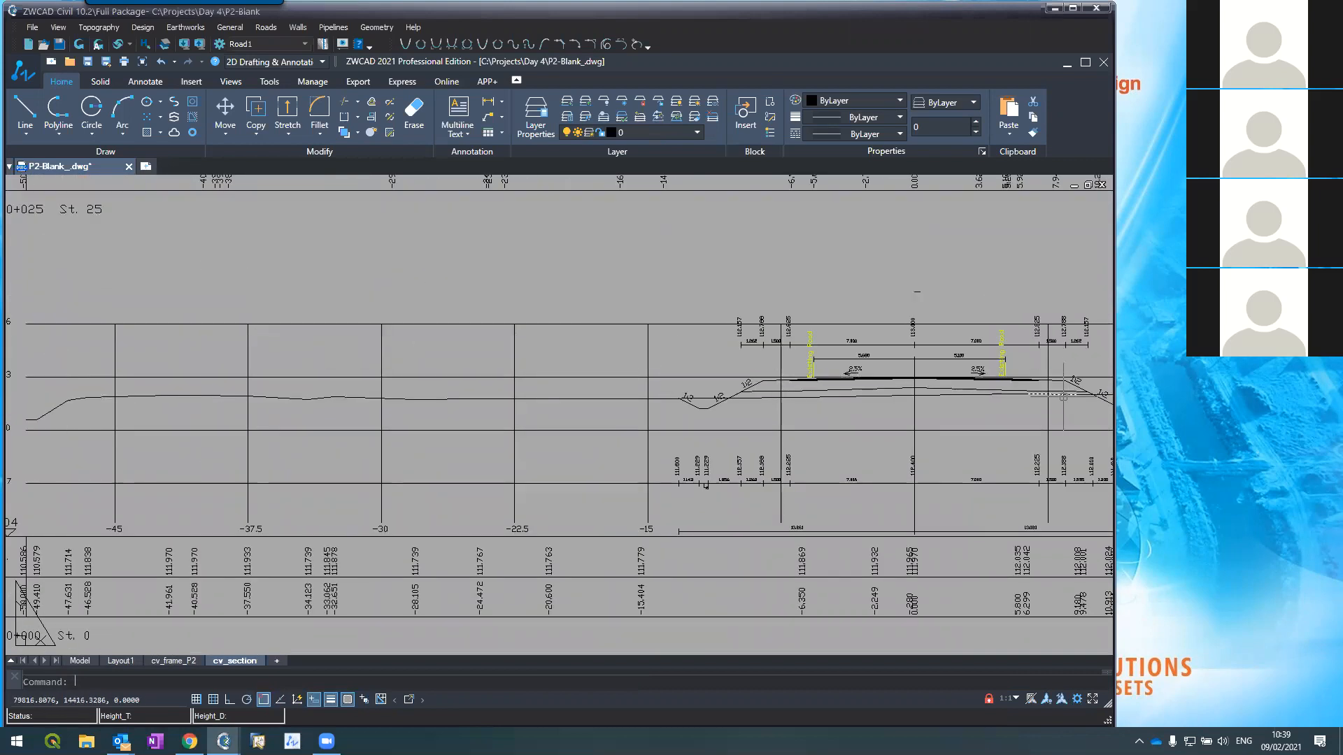
scroll(1056, 395, "down", 8)
scroll(1049, 370, "up", 6)
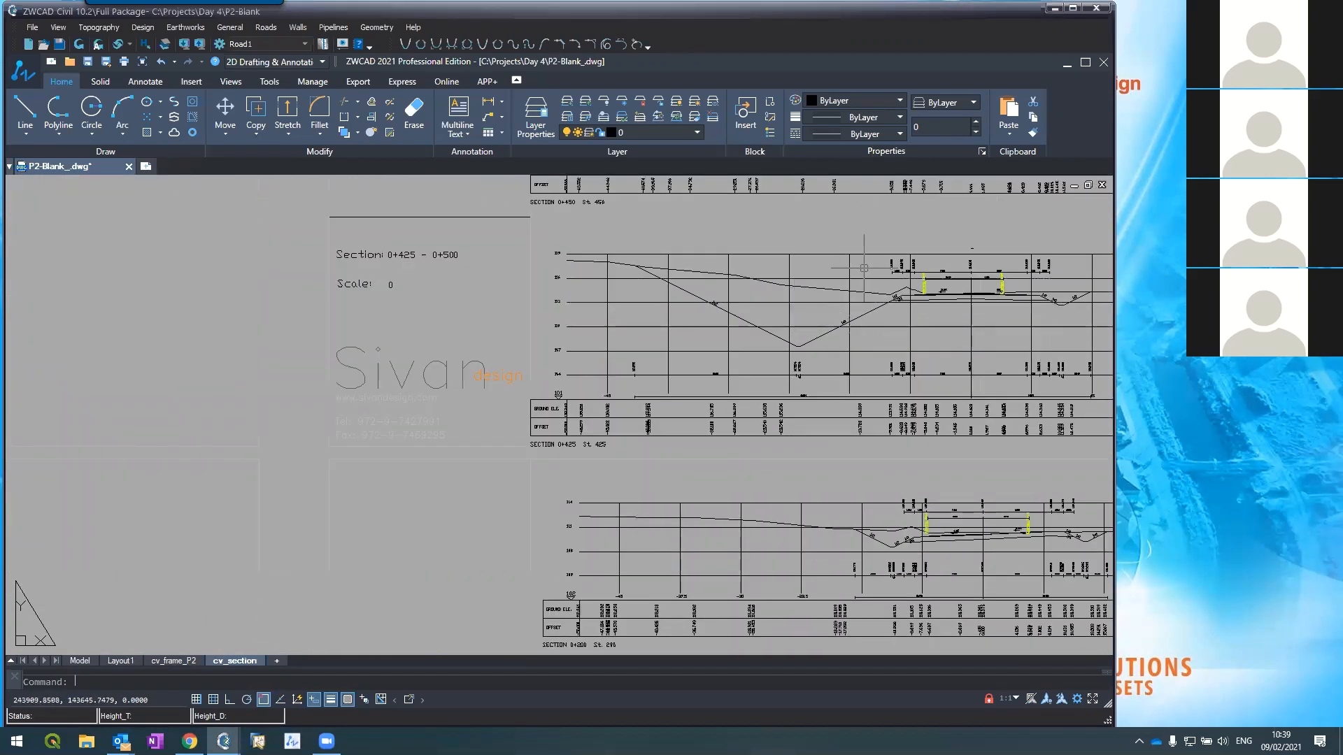
scroll(865, 268, "up", 2)
scroll(727, 349, "down", 2)
scroll(721, 345, "up", 2)
scroll(734, 343, "down", 3)
scroll(735, 342, "down", 5)
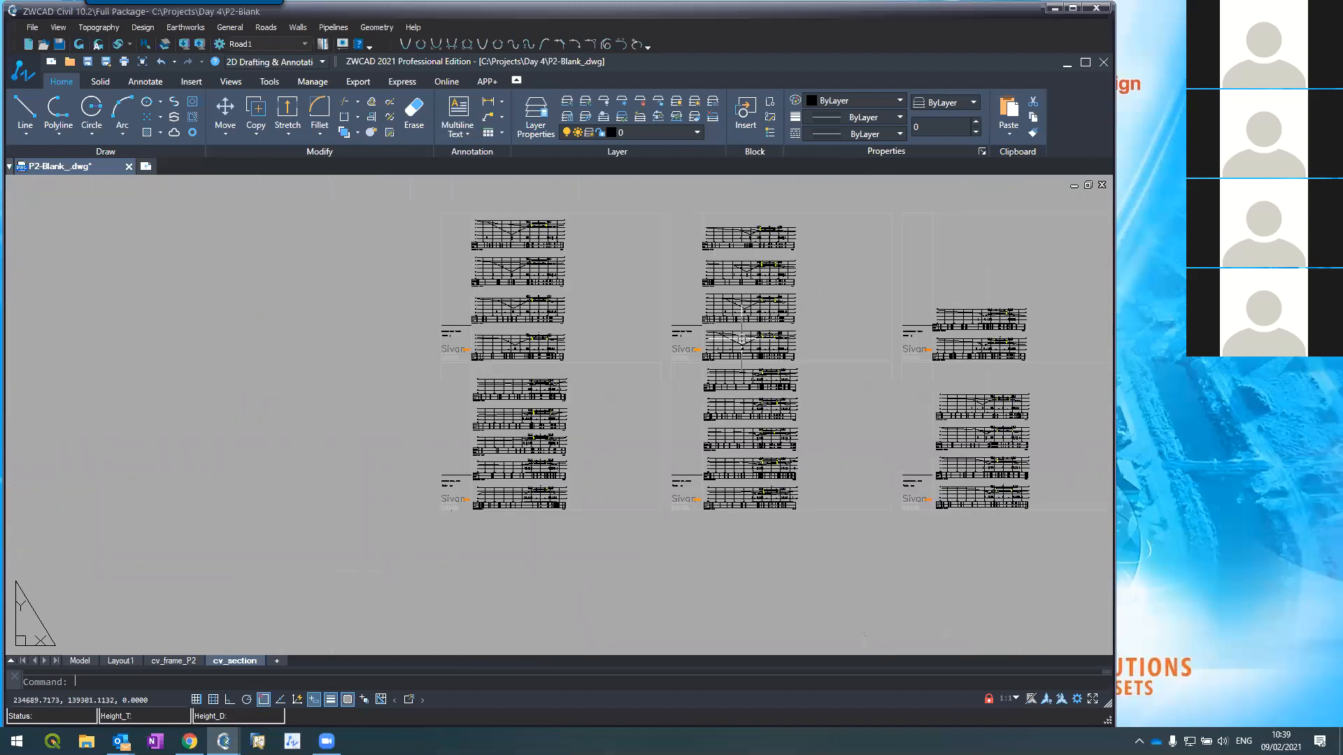
scroll(503, 479, "up", 6)
scroll(447, 465, "down", 6)
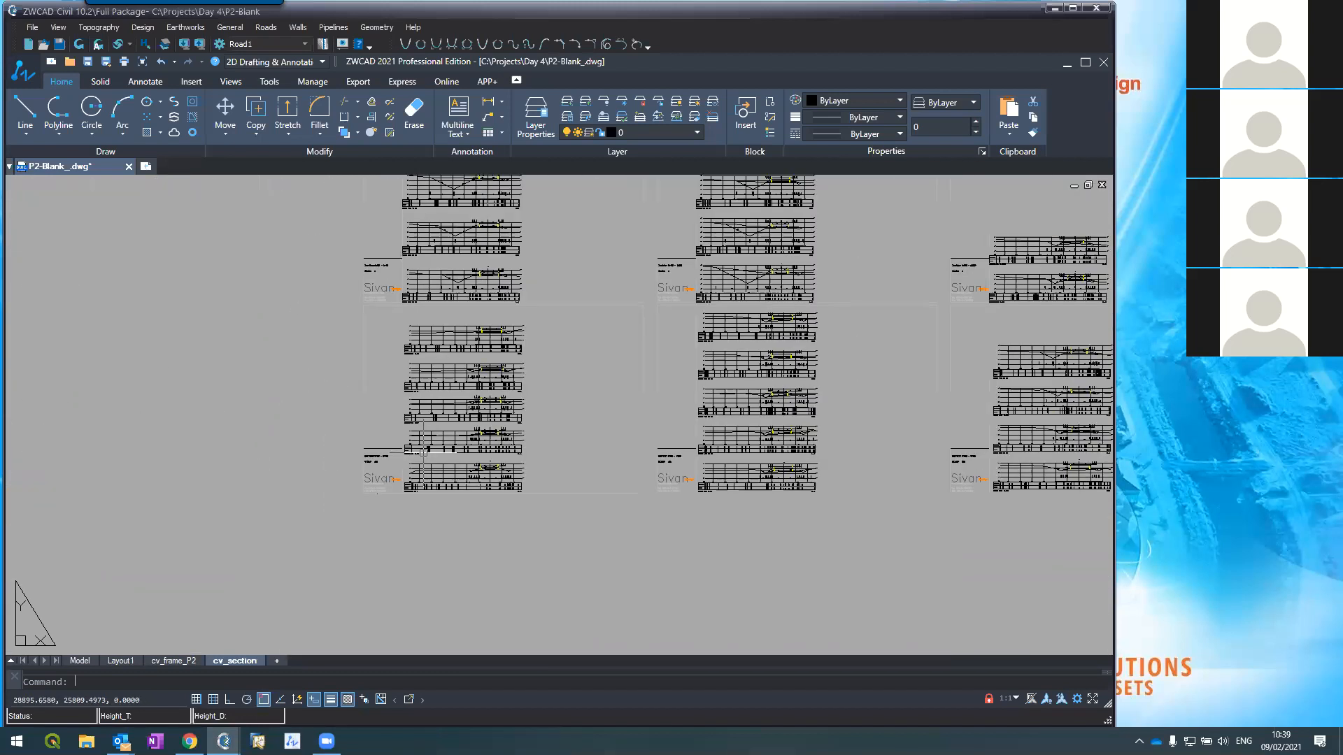
scroll(727, 511, "up", 4)
scroll(522, 329, "up", 5)
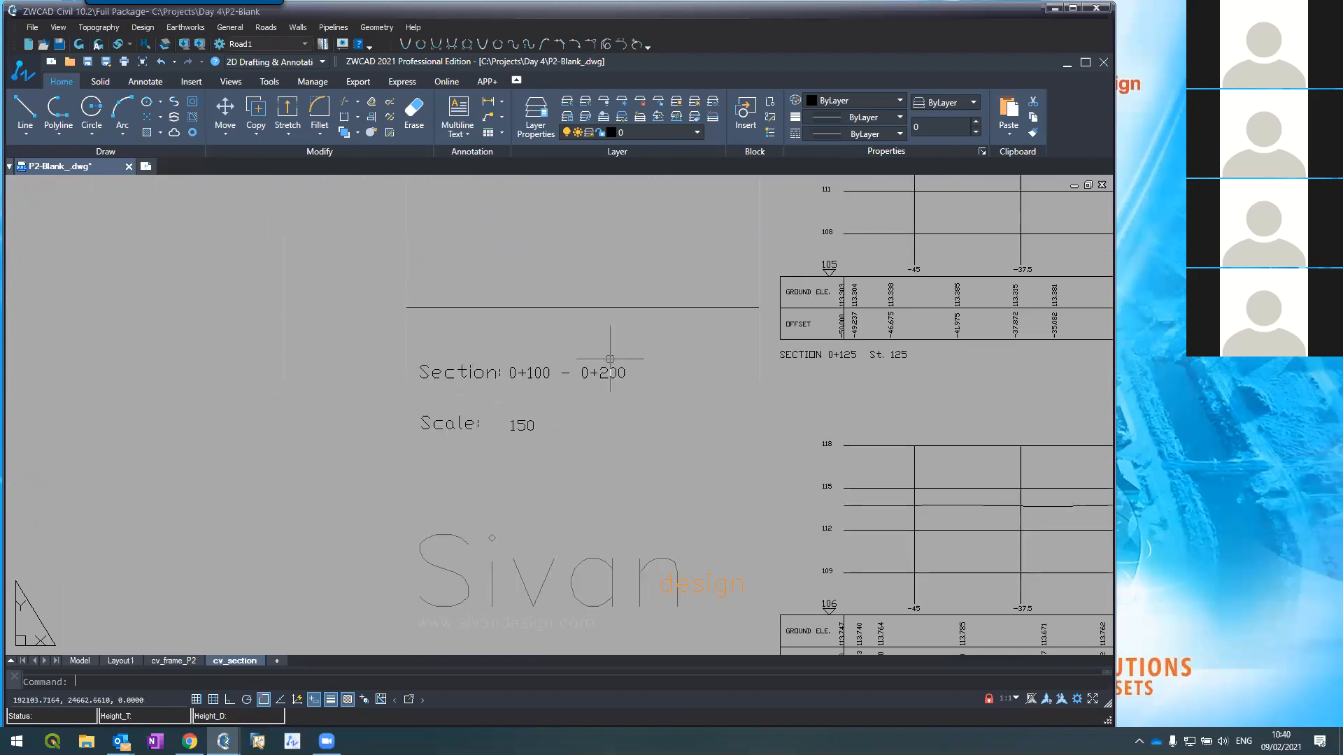
scroll(510, 442, "down", 3)
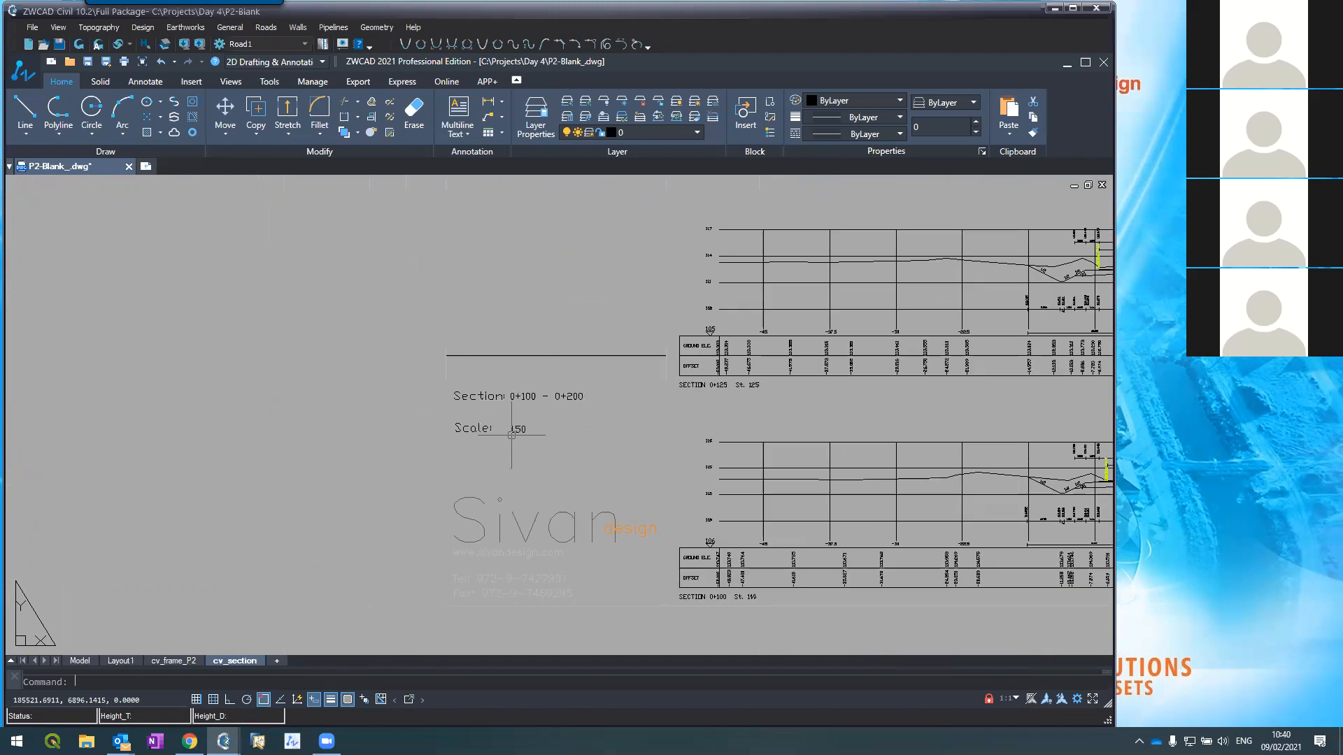
scroll(513, 433, "down", 3)
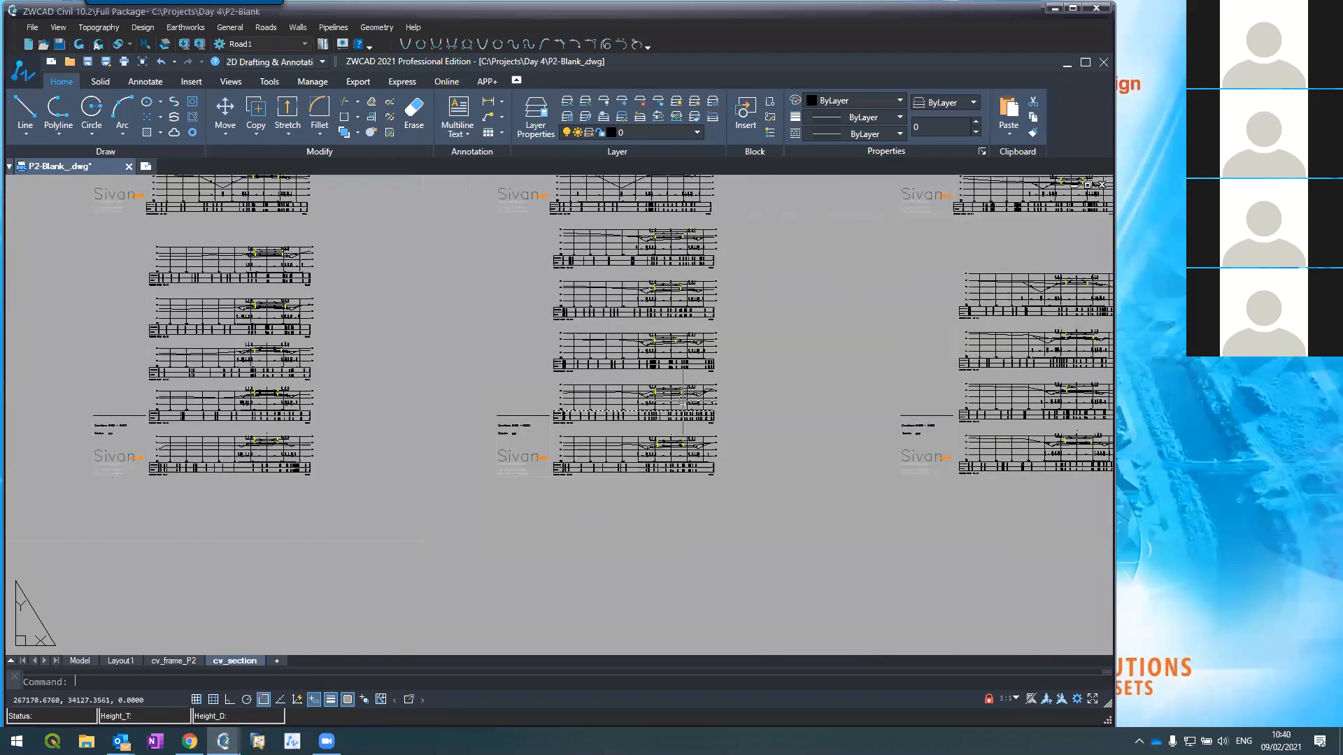
scroll(668, 385, "up", 6)
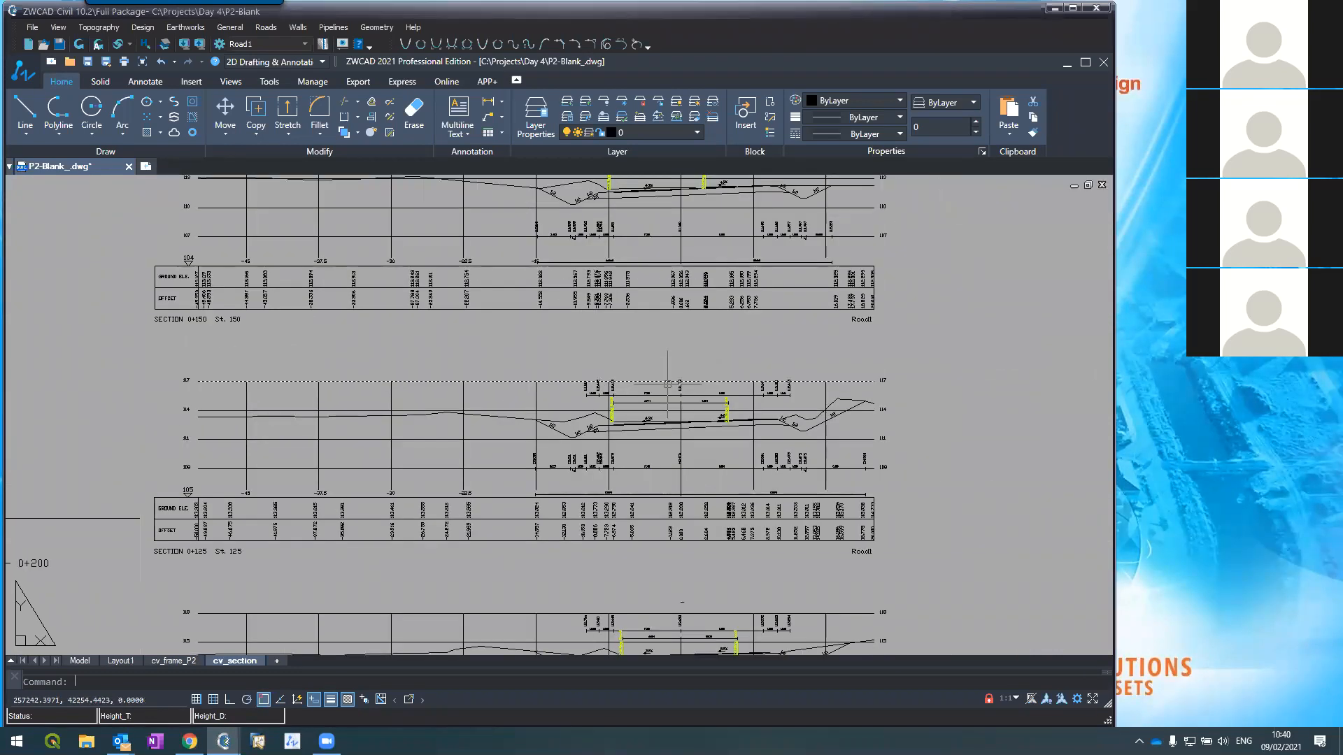
Step: Change the design layer colour to red via a selected section line
left_click(640, 430)
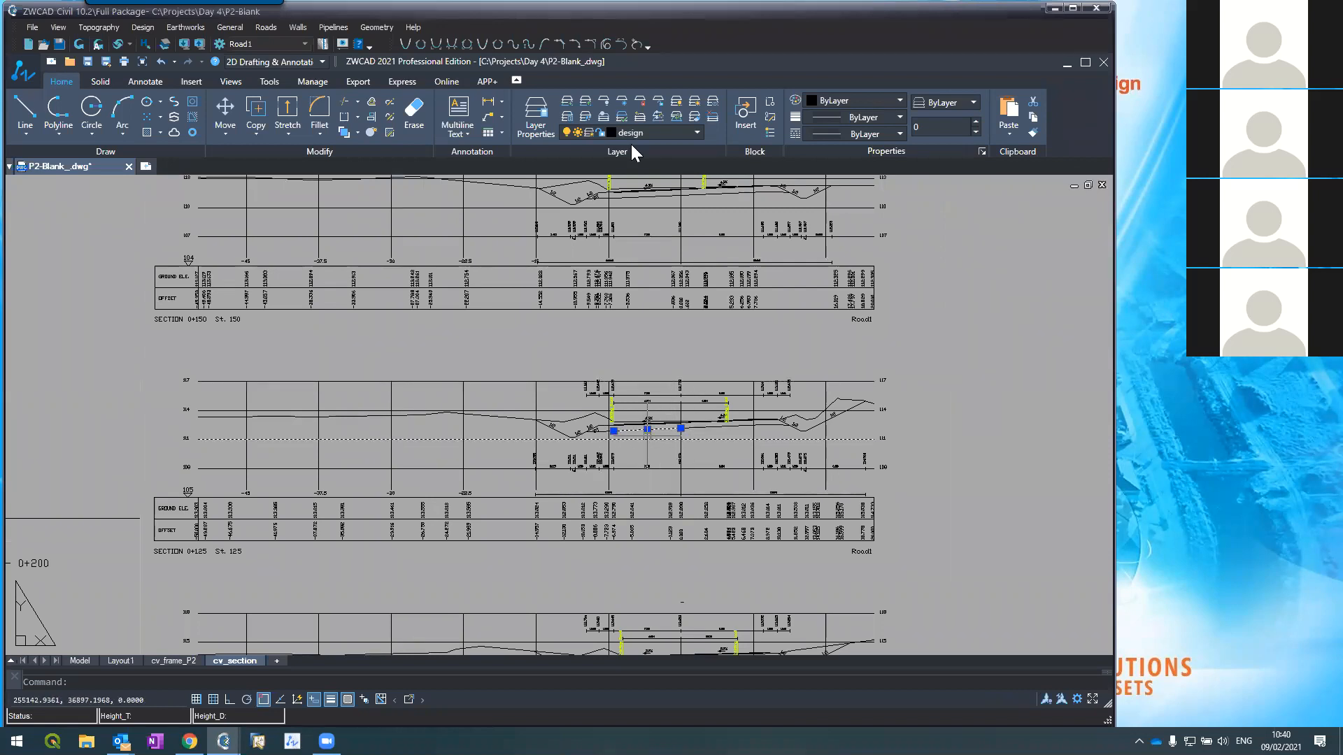
left_click(610, 131)
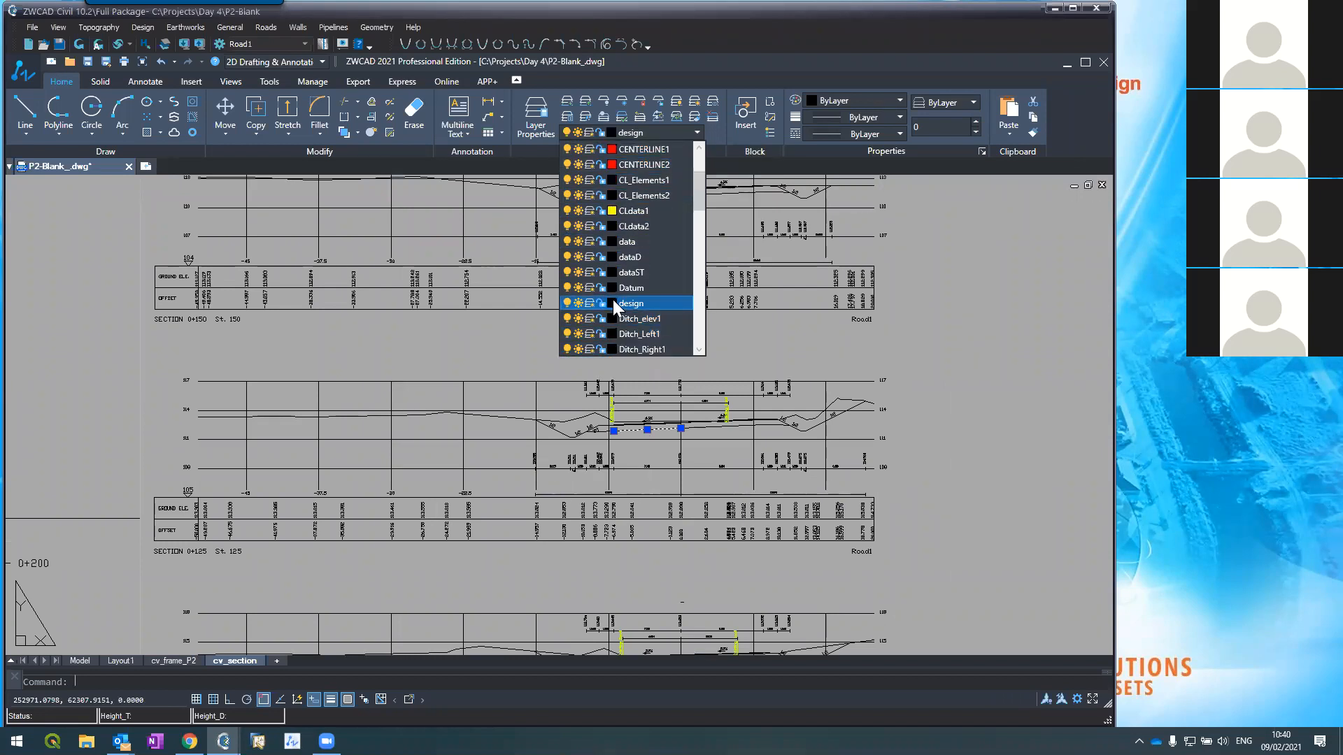
left_click(612, 303)
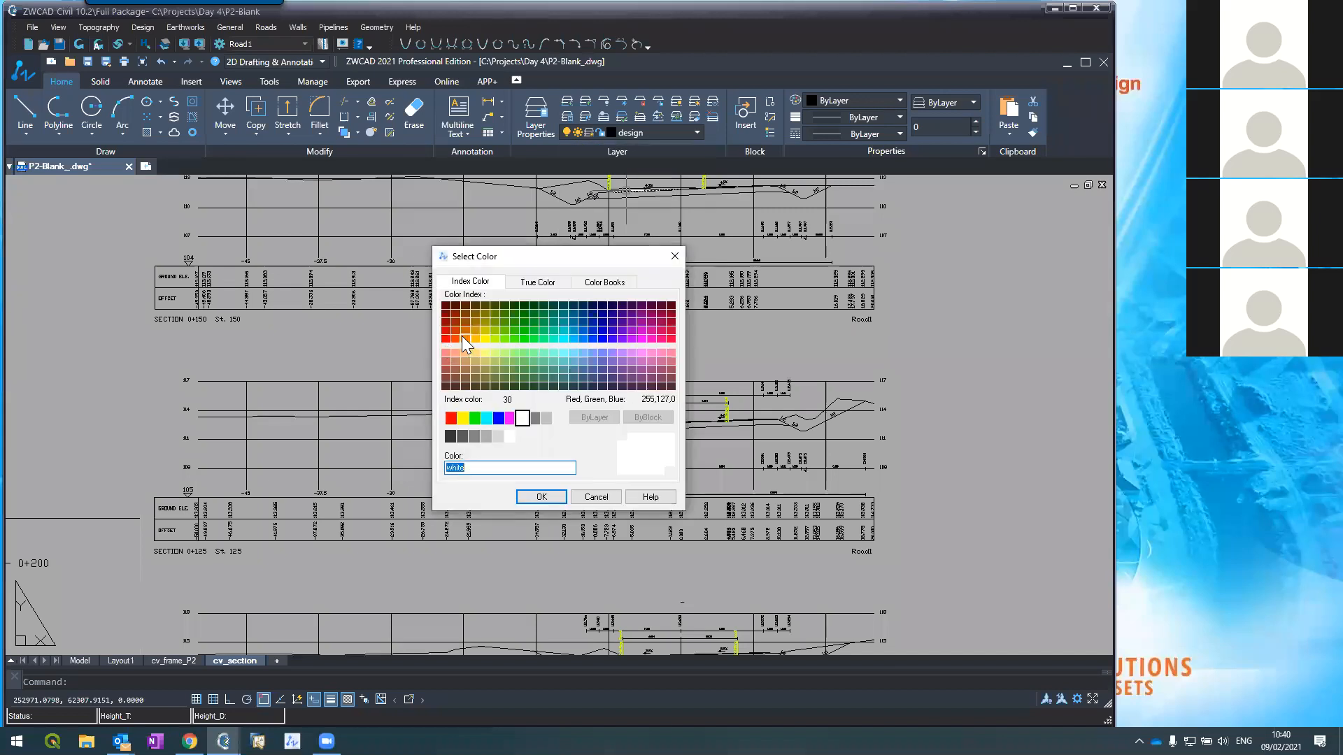
left_click(449, 350)
left_click(541, 497)
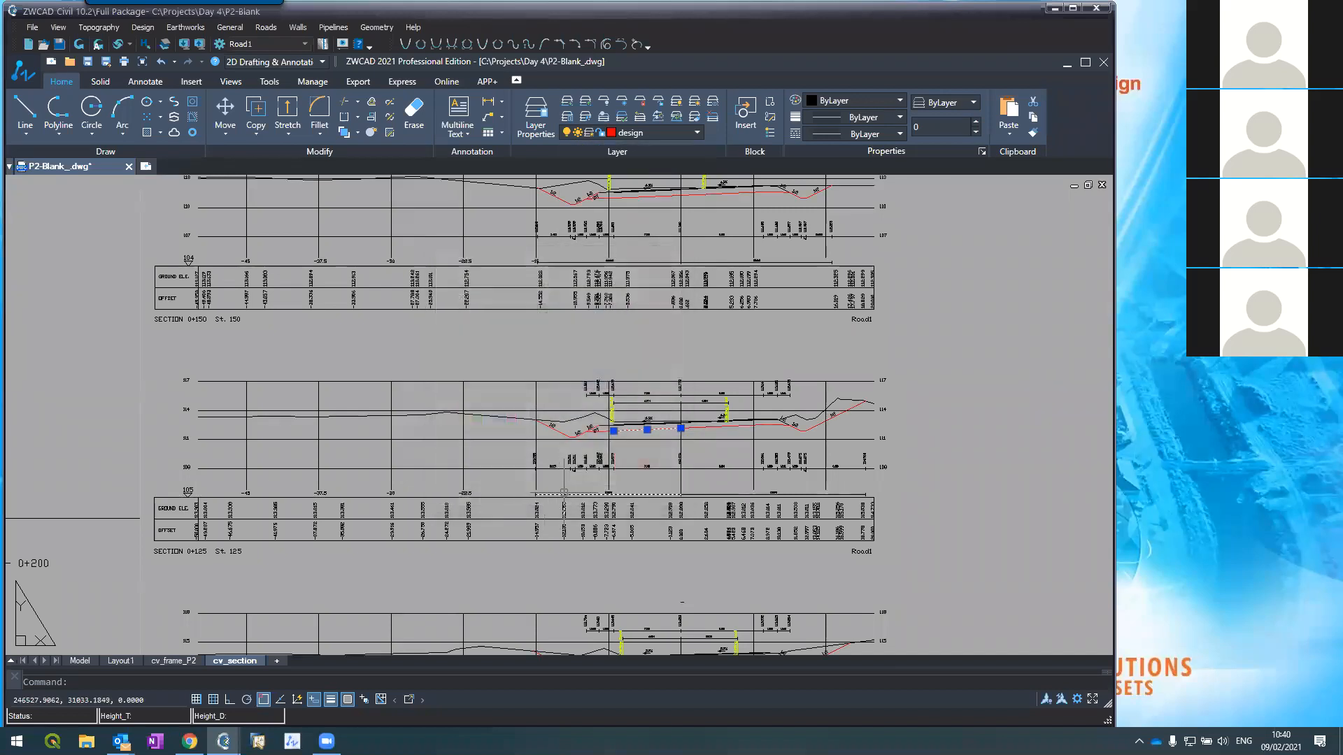
key("Escape")
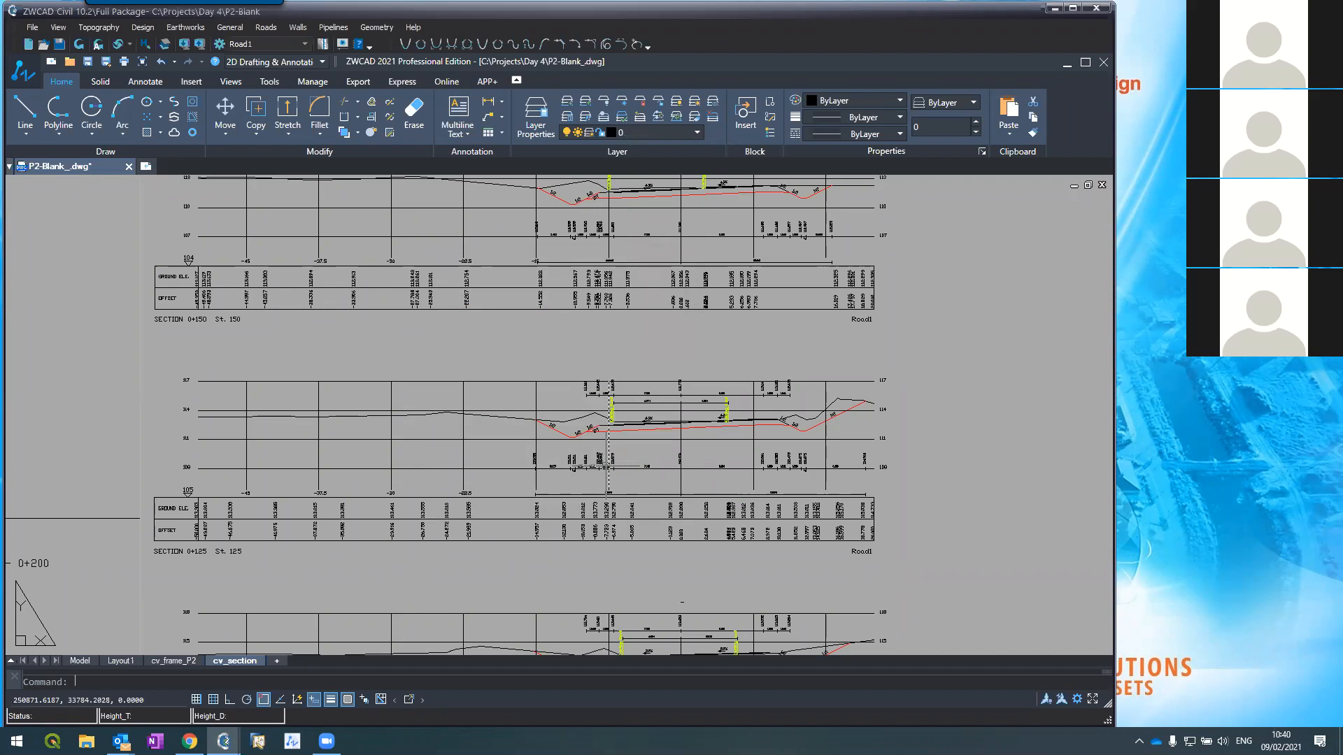
Step: Make Structure the current layer
scroll(703, 413, "up", 2)
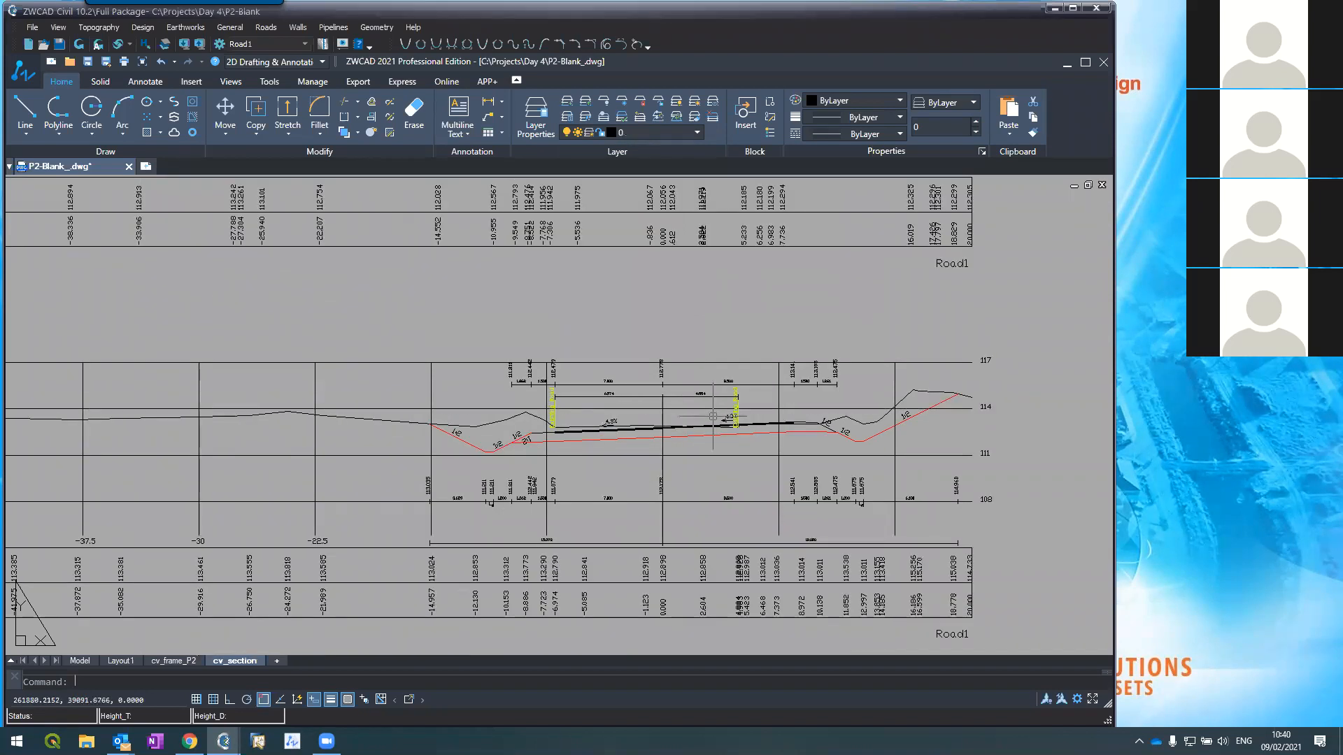
scroll(706, 435, "up", 4)
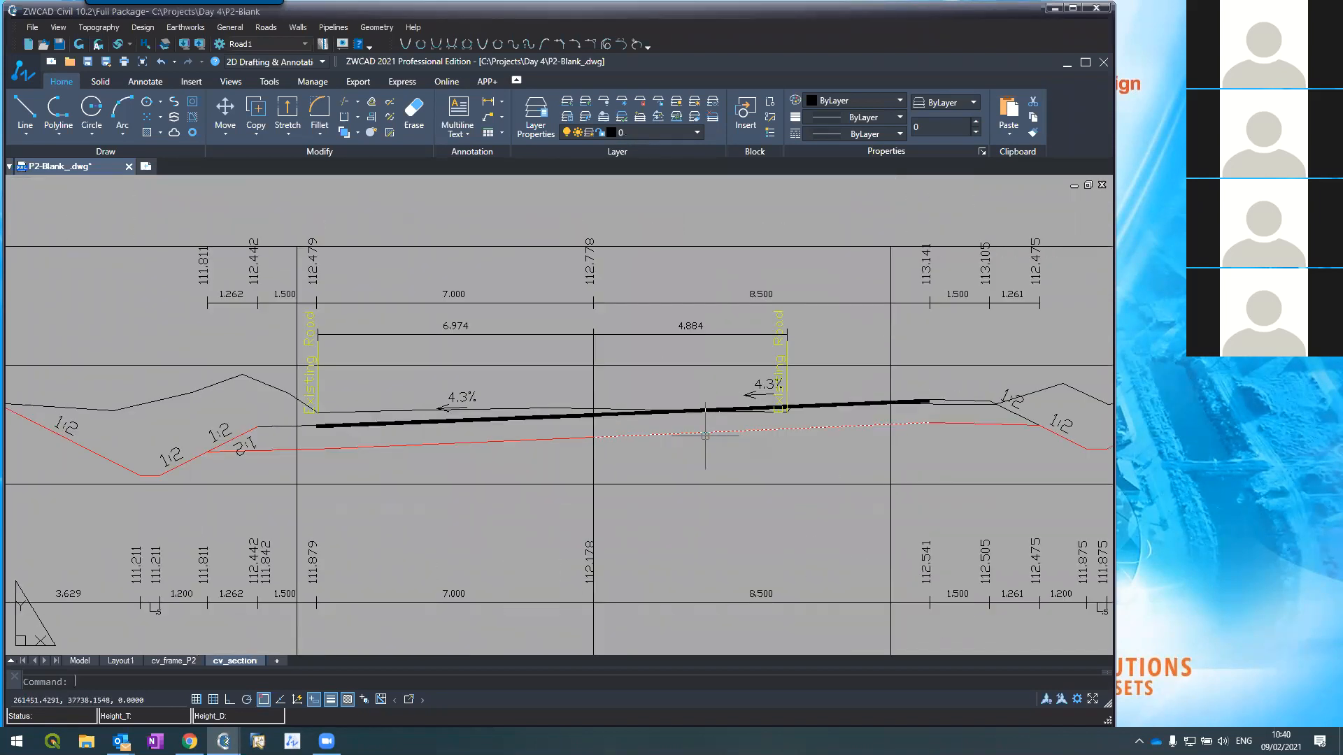
left_click(606, 132)
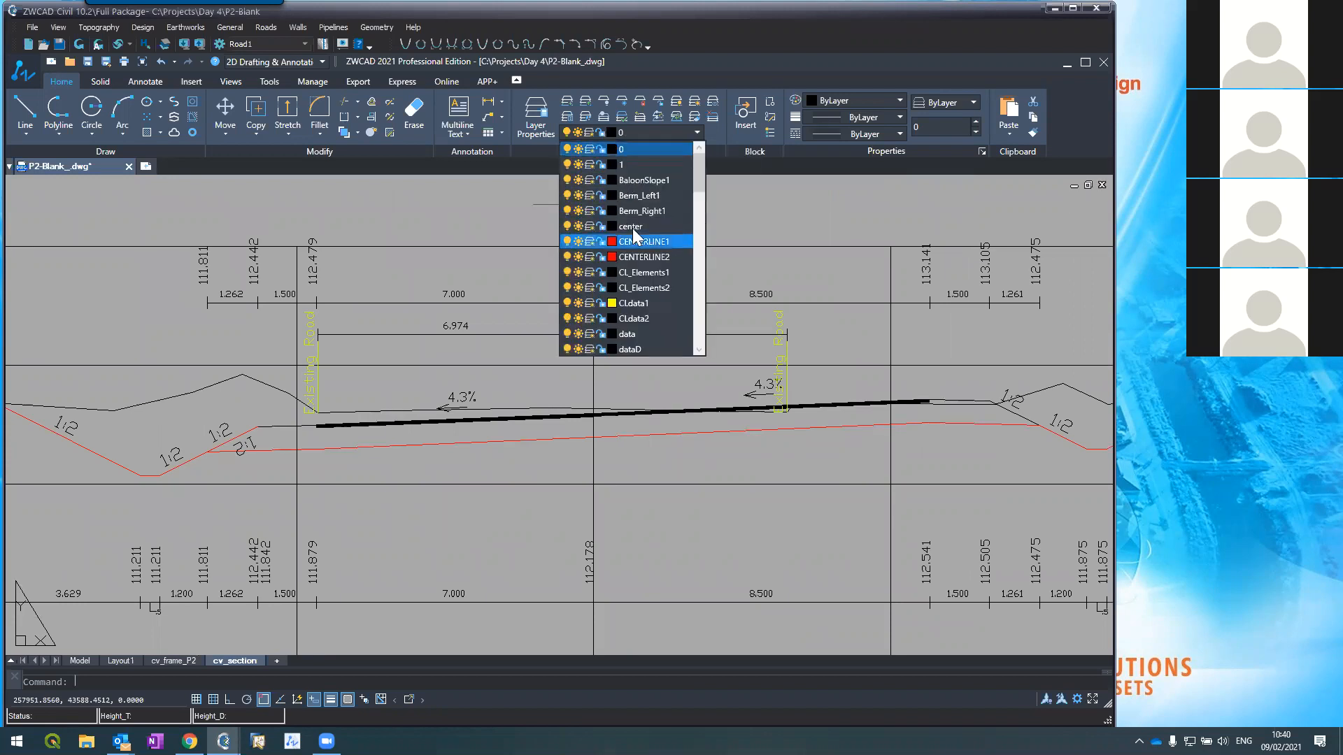
scroll(658, 273, "down", 5)
scroll(658, 273, "up", 2)
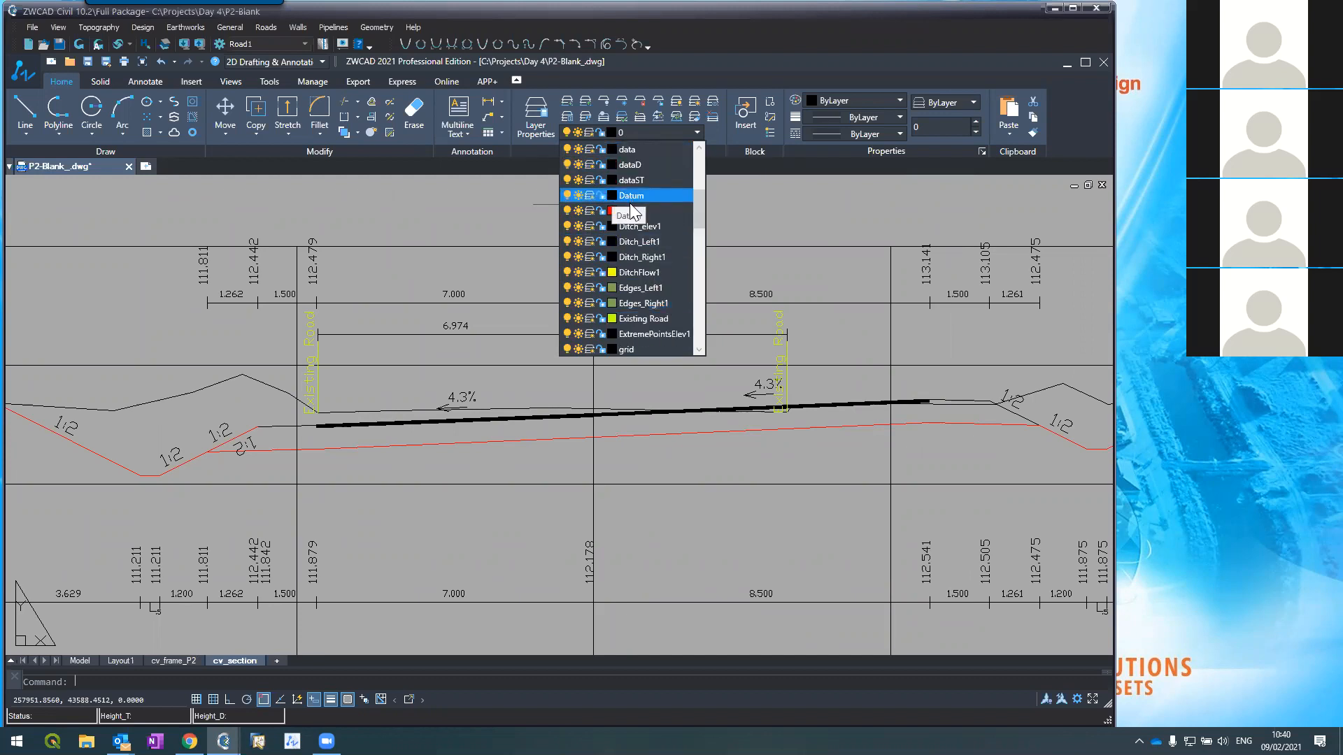
scroll(631, 210, "down", 2)
scroll(631, 214, "down", 5)
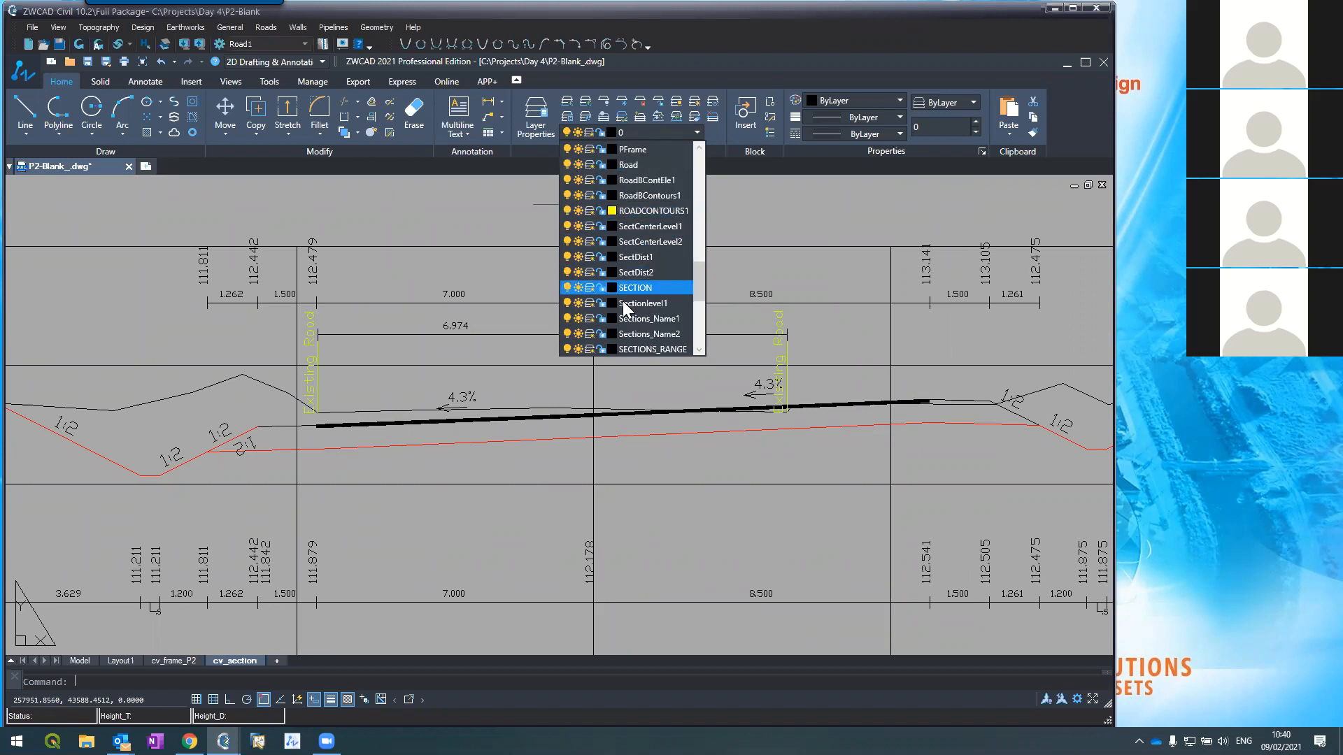
scroll(632, 280, "down", 1)
scroll(631, 287, "down", 2)
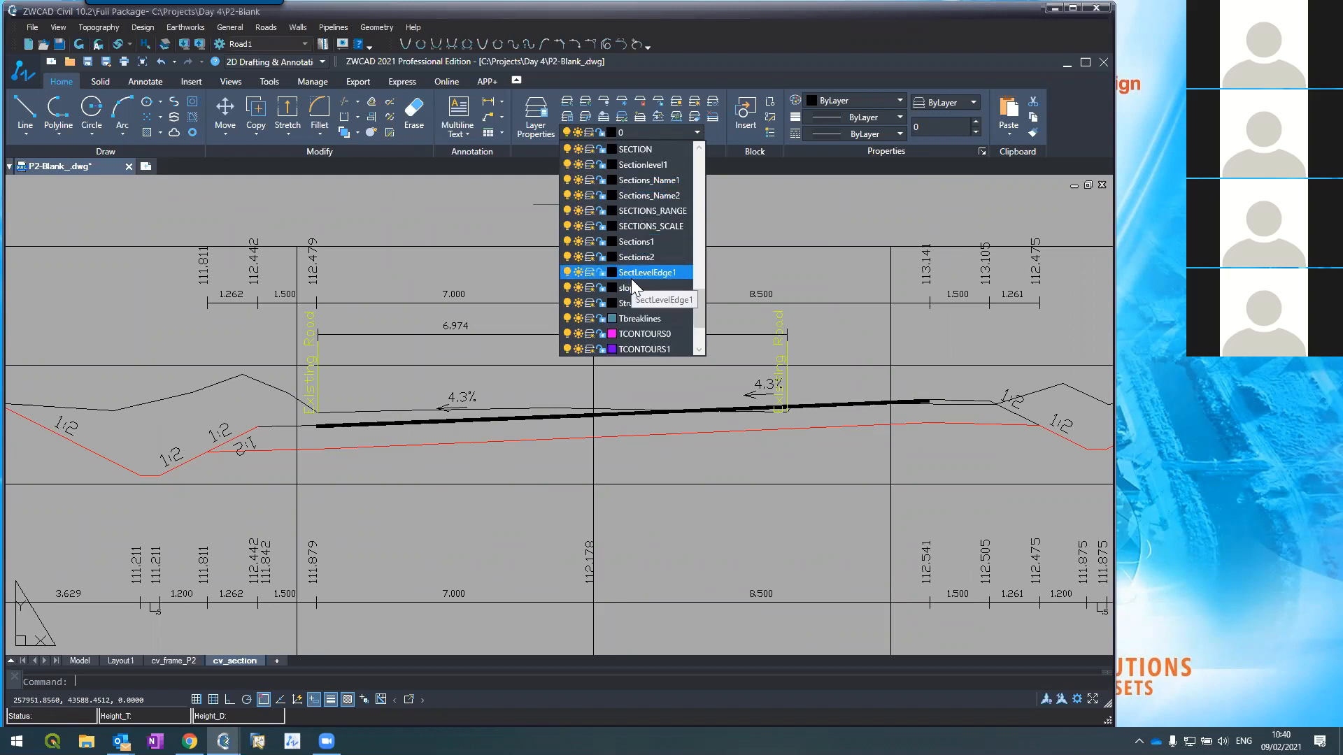
left_click(634, 304)
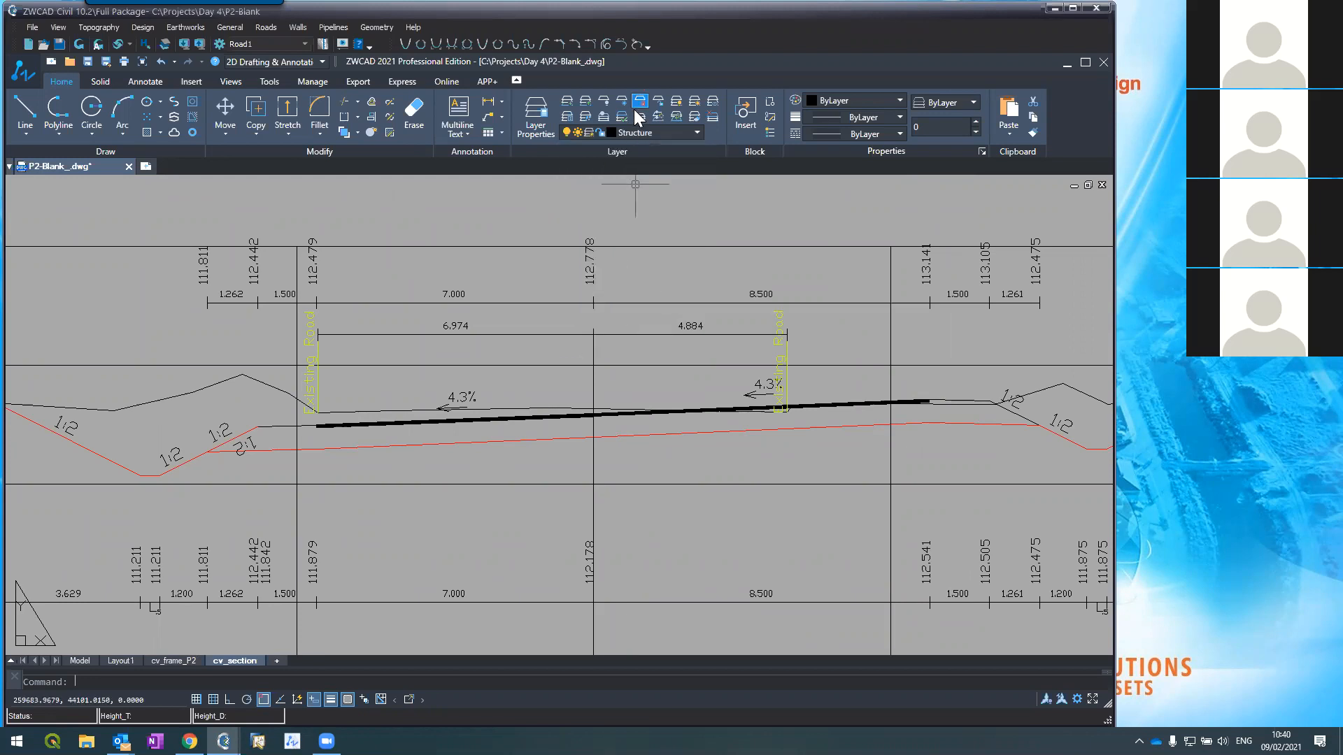
Step: Set the Structure layer colour to orange (30)
left_click(612, 135)
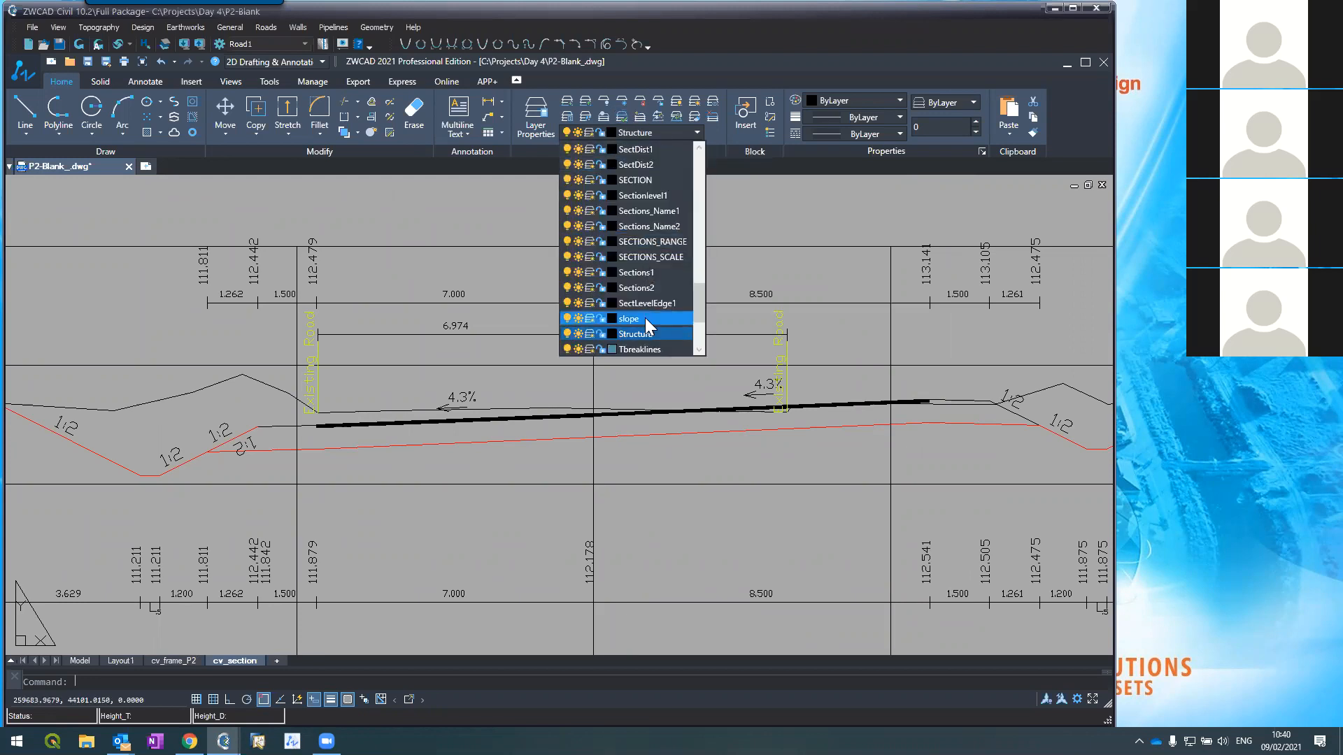
left_click(611, 334)
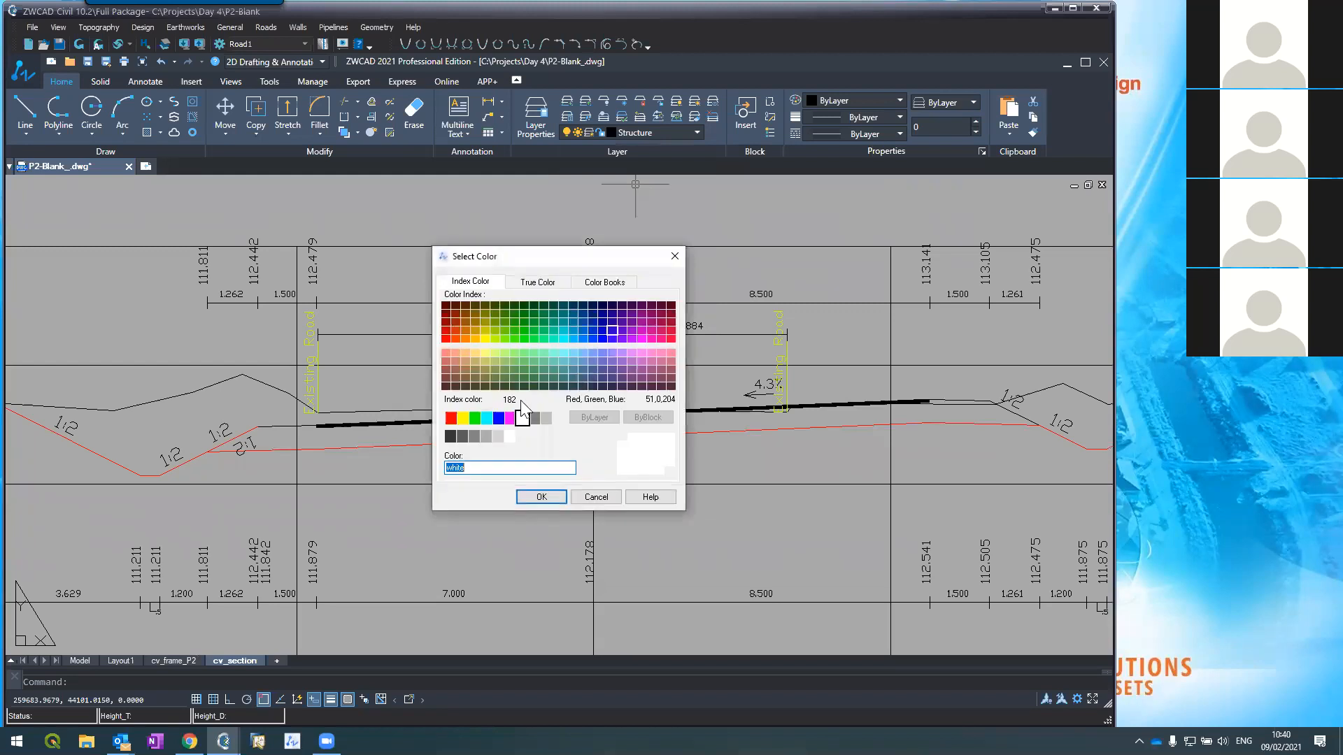
left_click(443, 355)
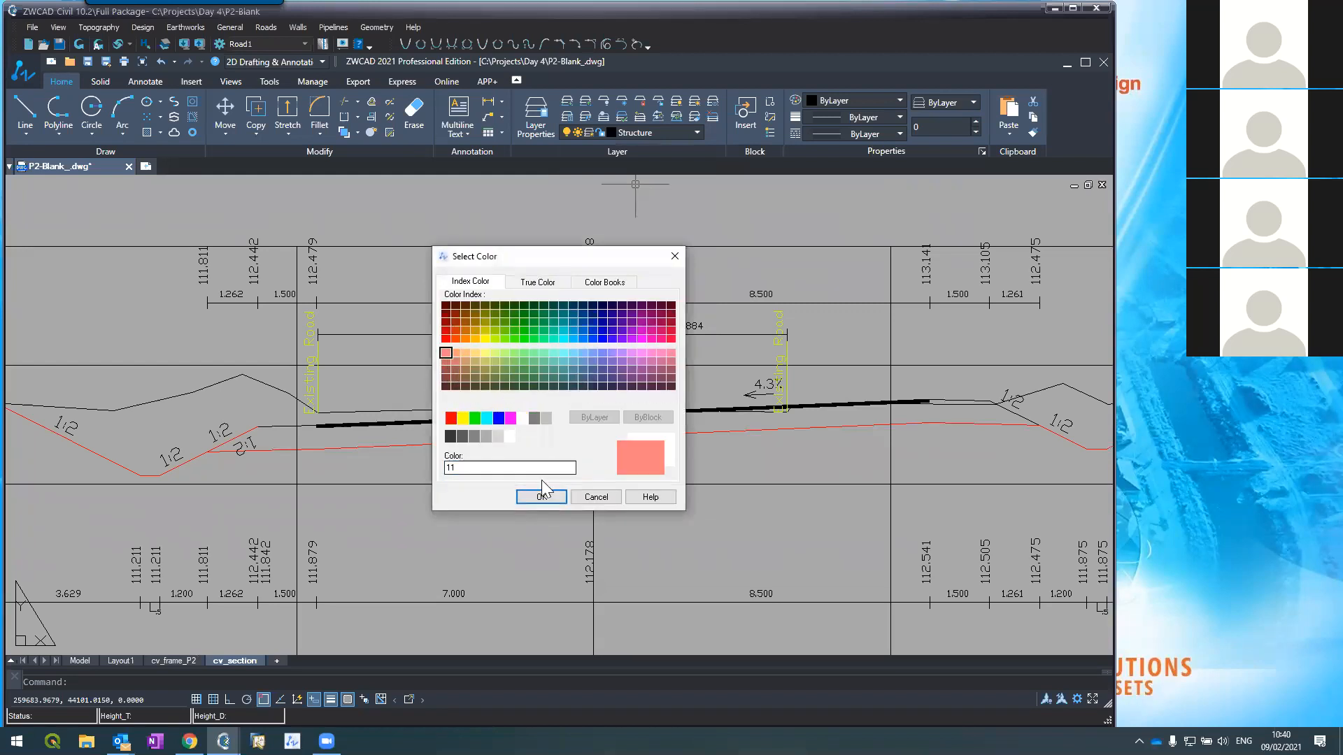
left_click(542, 497)
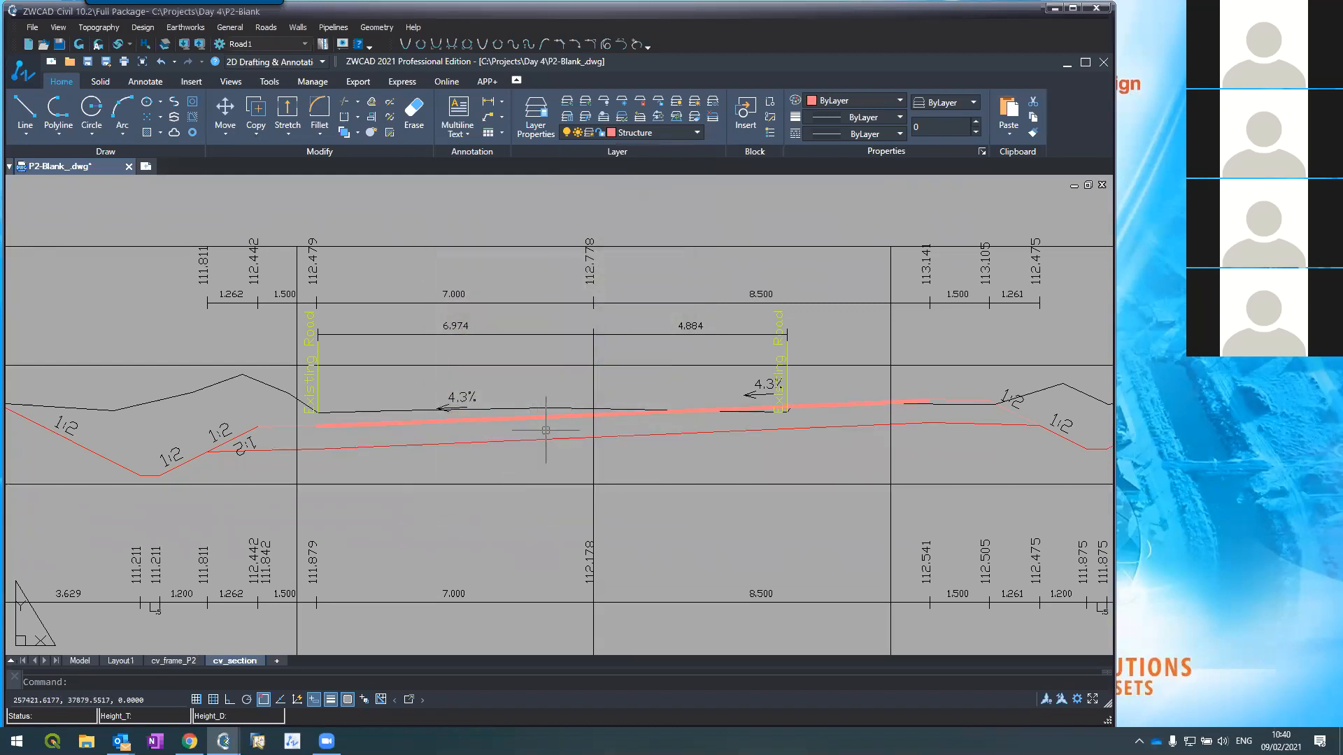
scroll(605, 379, "down", 2)
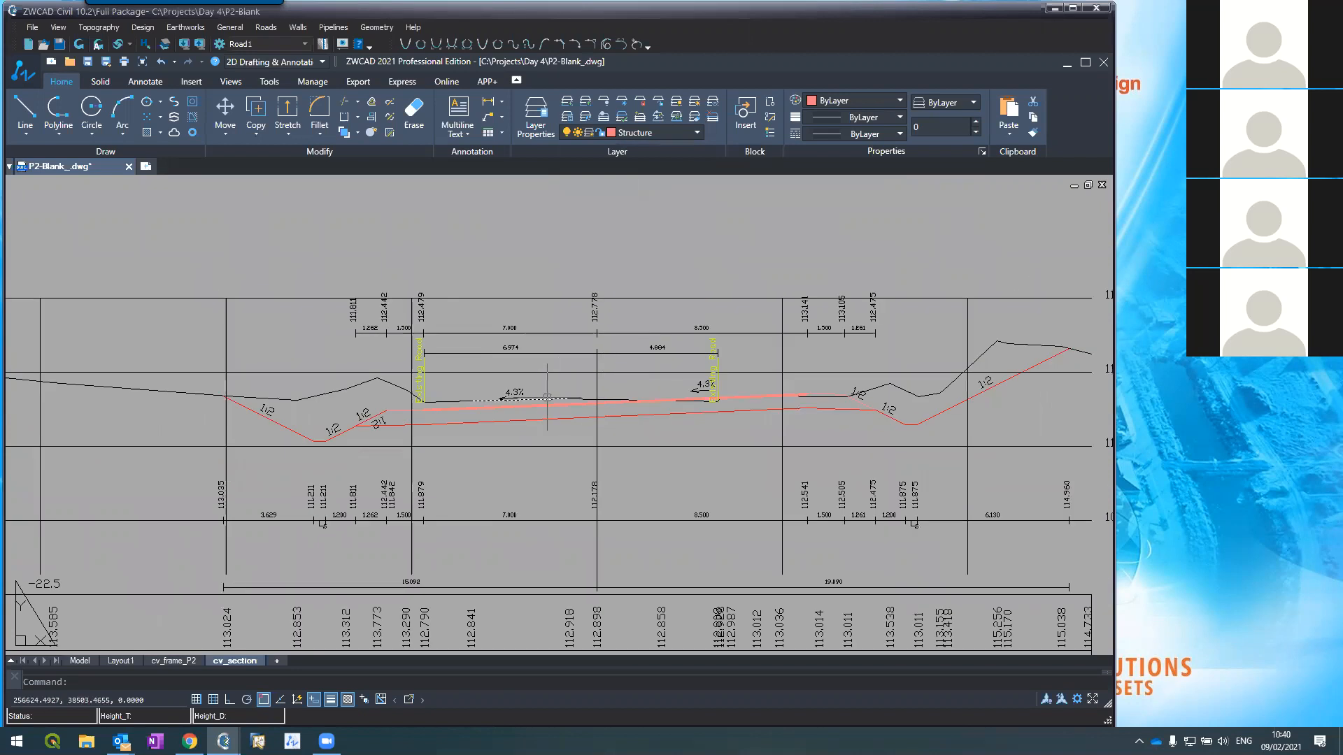
scroll(543, 392, "up", 3)
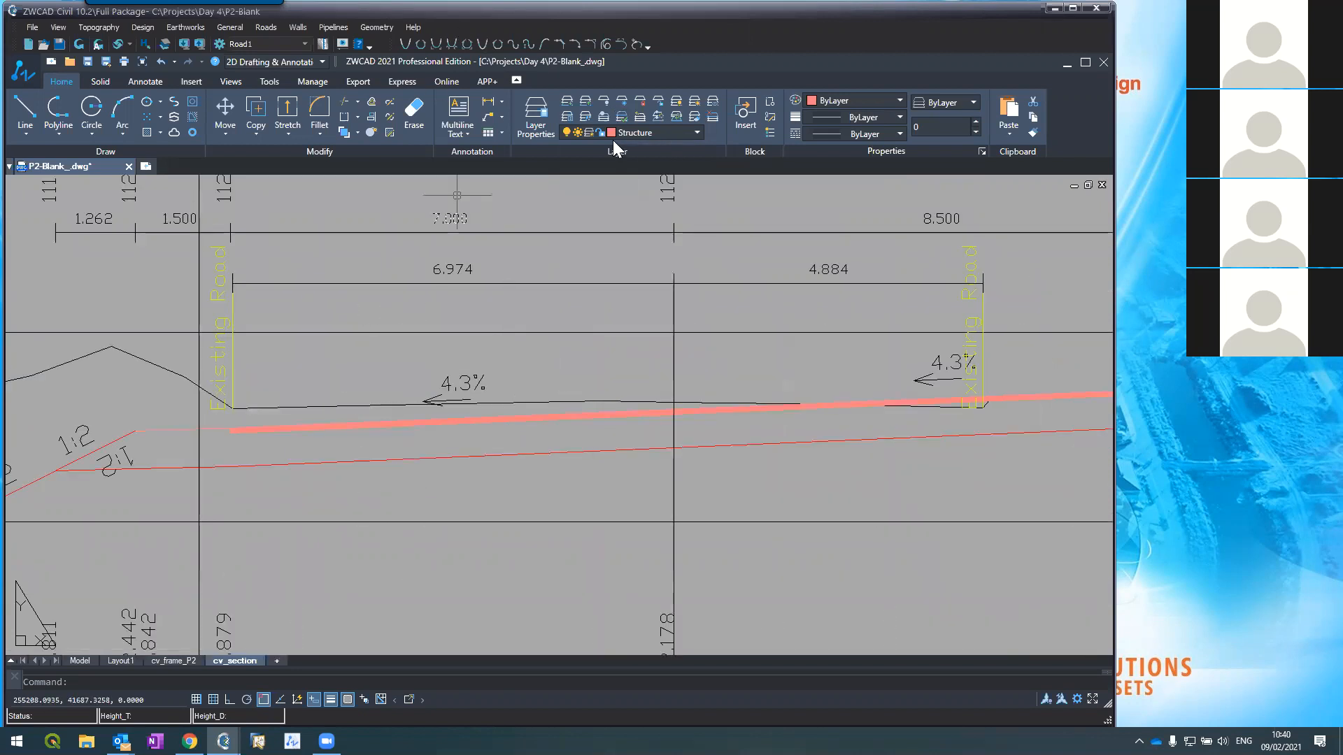
left_click(610, 134)
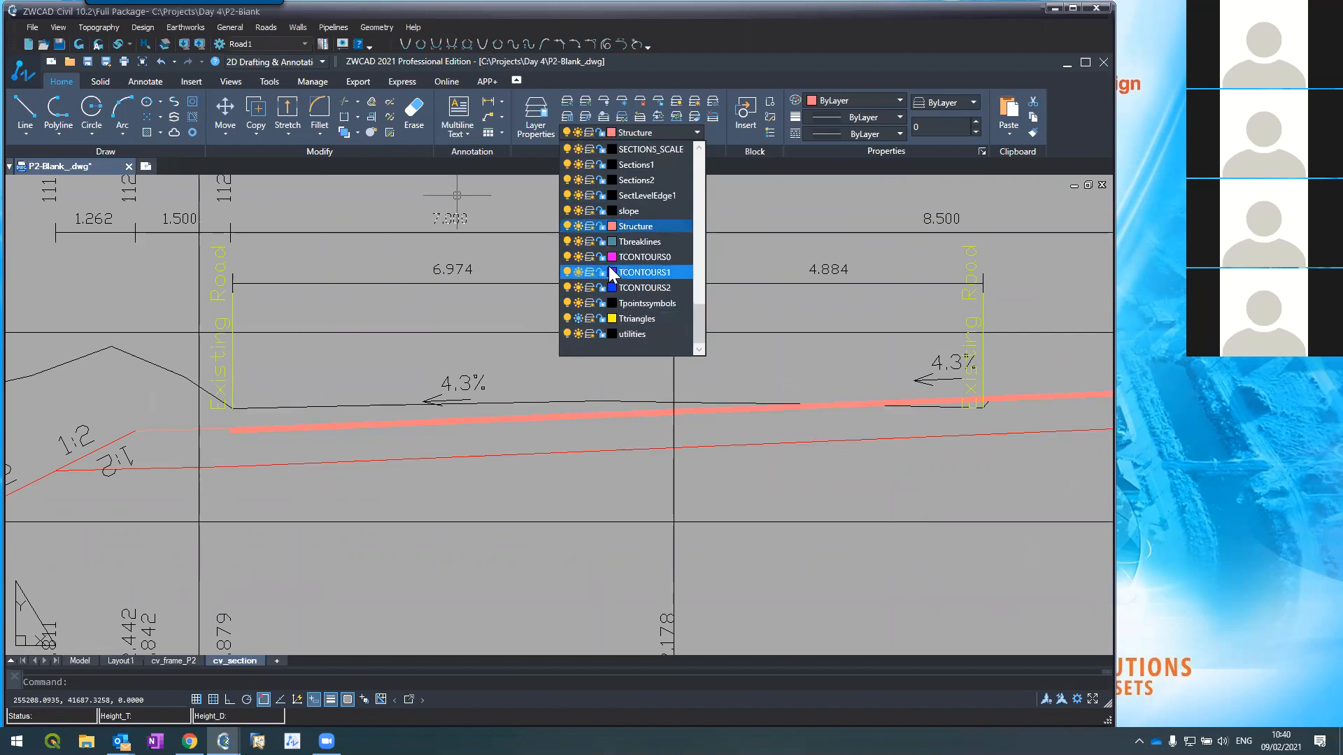
left_click(612, 226)
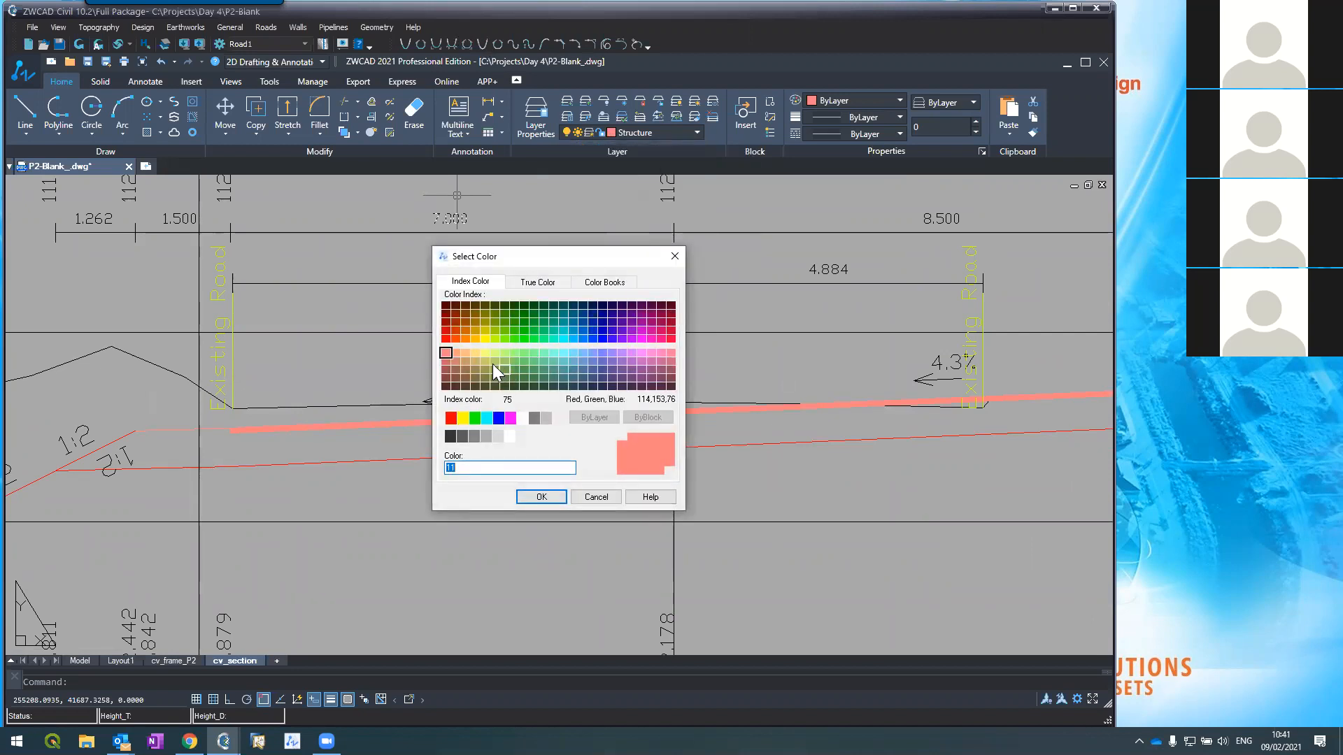
left_click(464, 340)
left_click(540, 497)
scroll(498, 380, "down", 4)
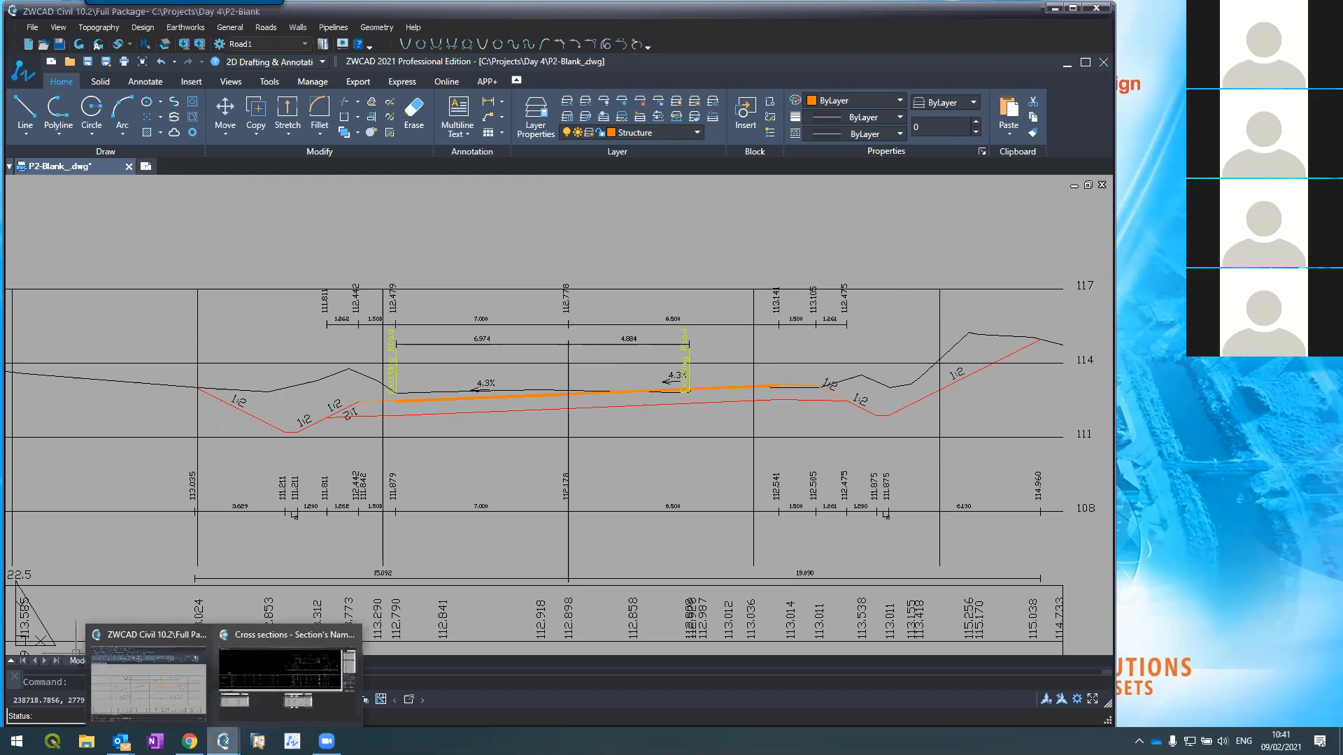
Step: Show the Structure sublayer in section 0+100's left panel and reopen the superelevation table
left_click(585, 231)
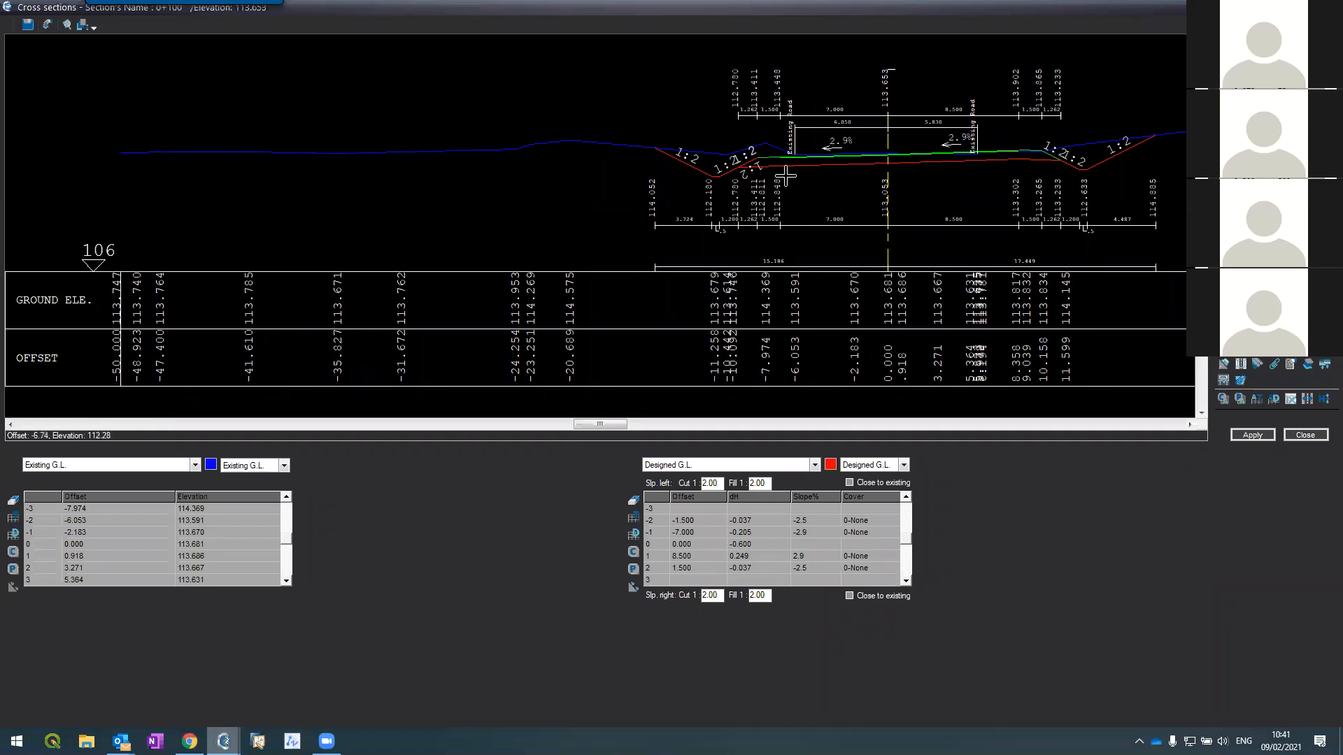
left_click(153, 467)
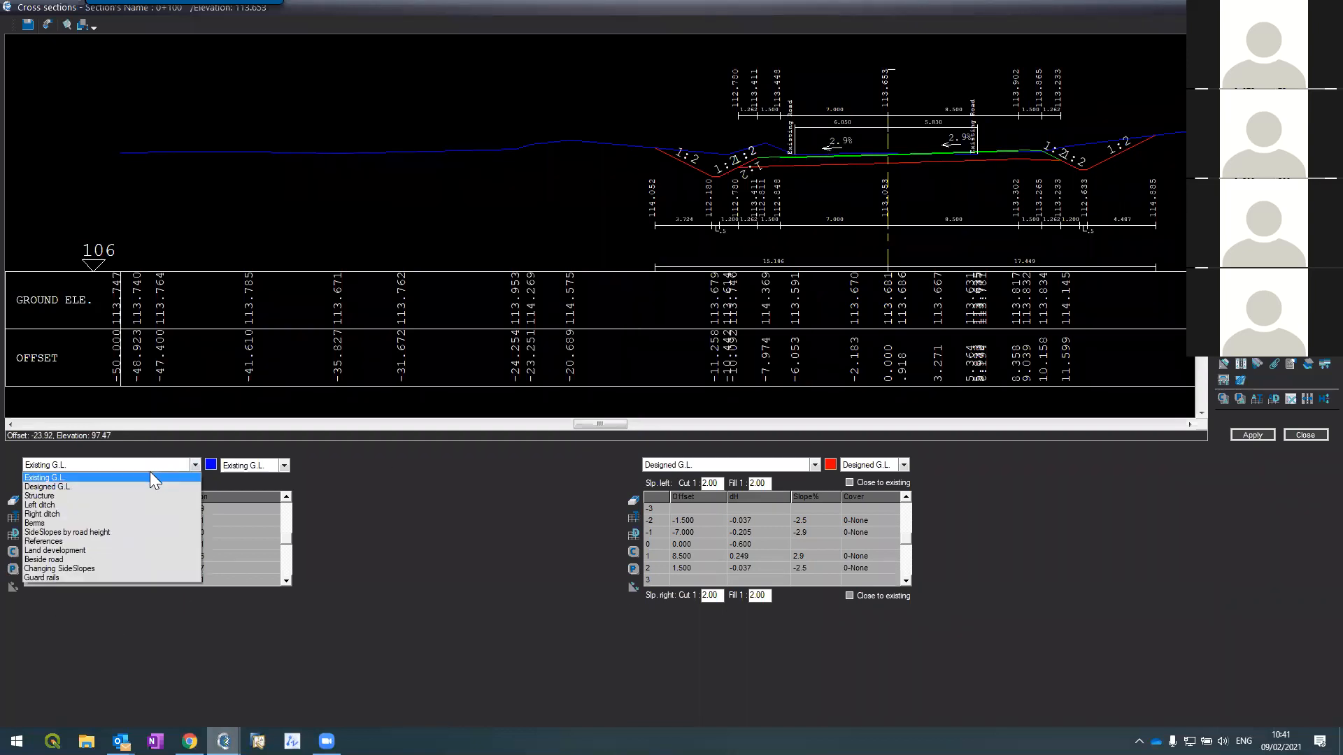
left_click(63, 495)
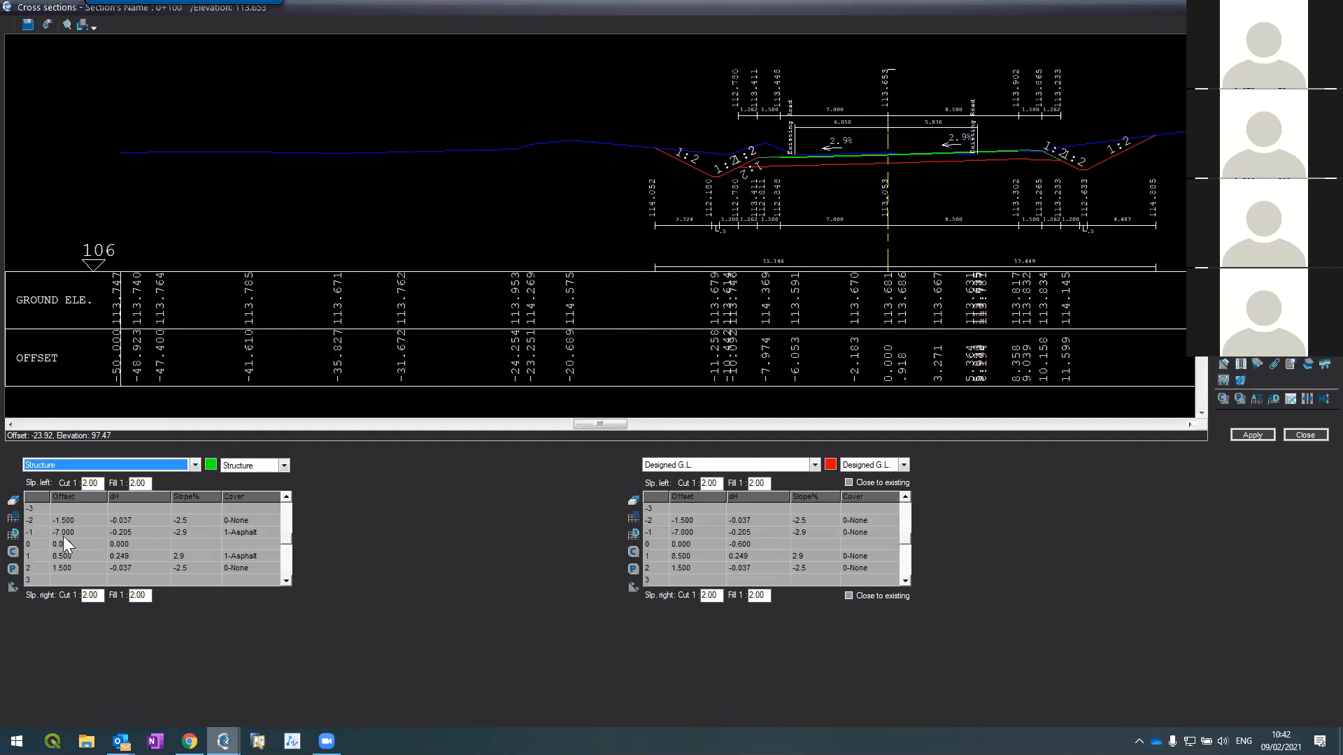
left_click(47, 529)
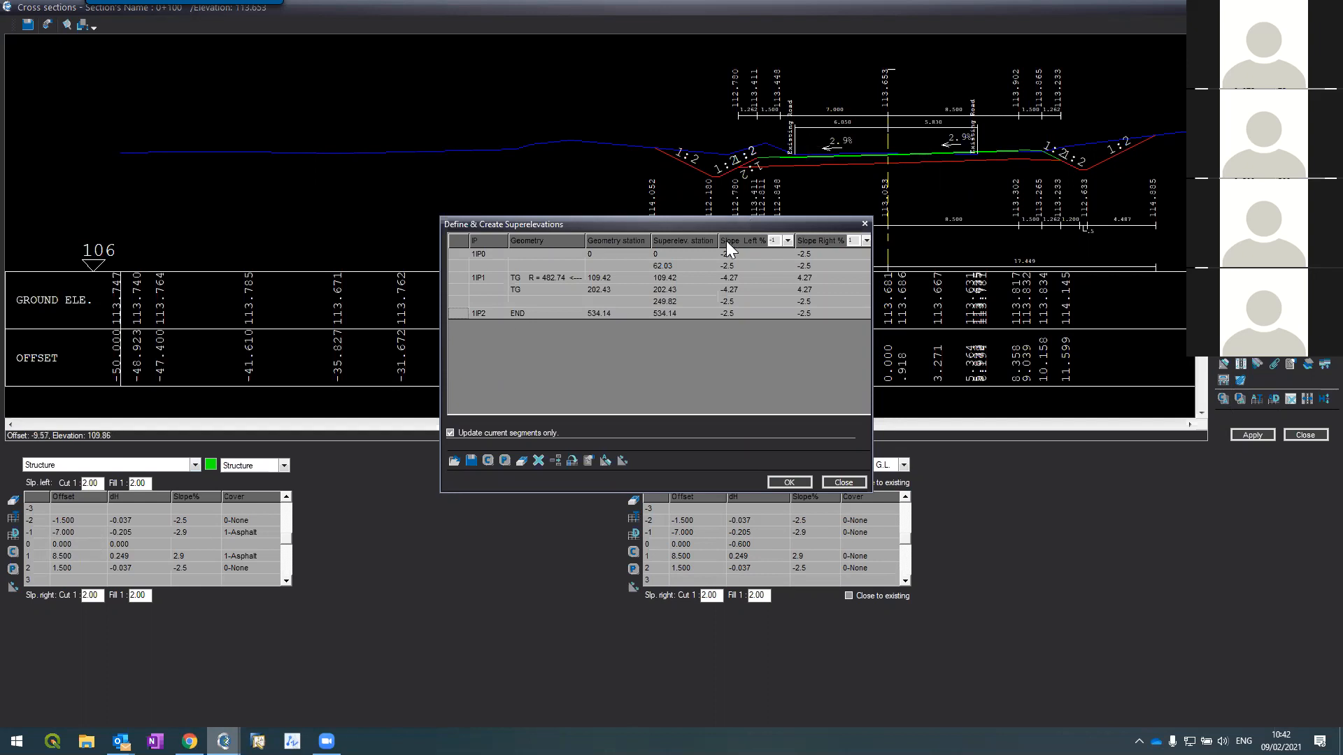
Step: Copy the Slope Left values from the four superelevation rows
left_click_drag(734, 265, 732, 312)
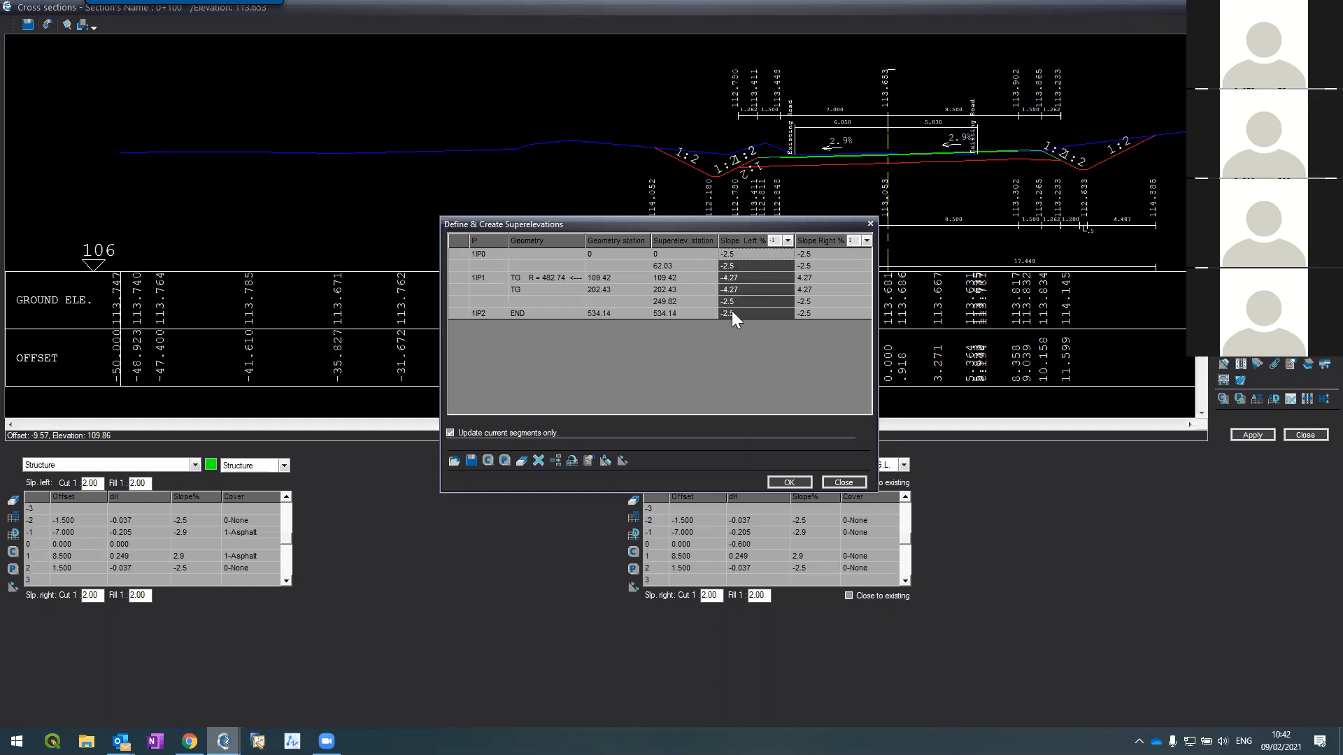
right_click(731, 316)
left_click(773, 330)
Step: Switch the Slope Left column to structure segment -2, applying it to Structure and Design sublayers
left_click(787, 242)
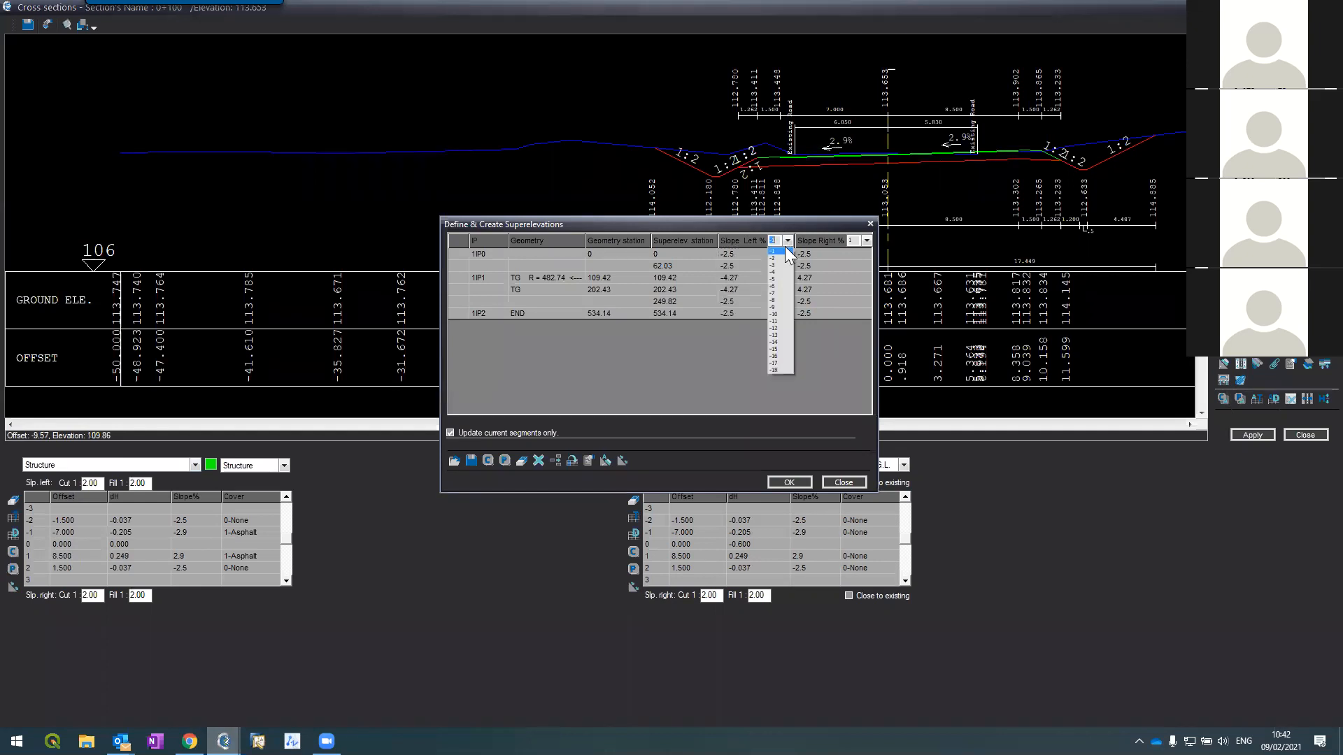
left_click(780, 259)
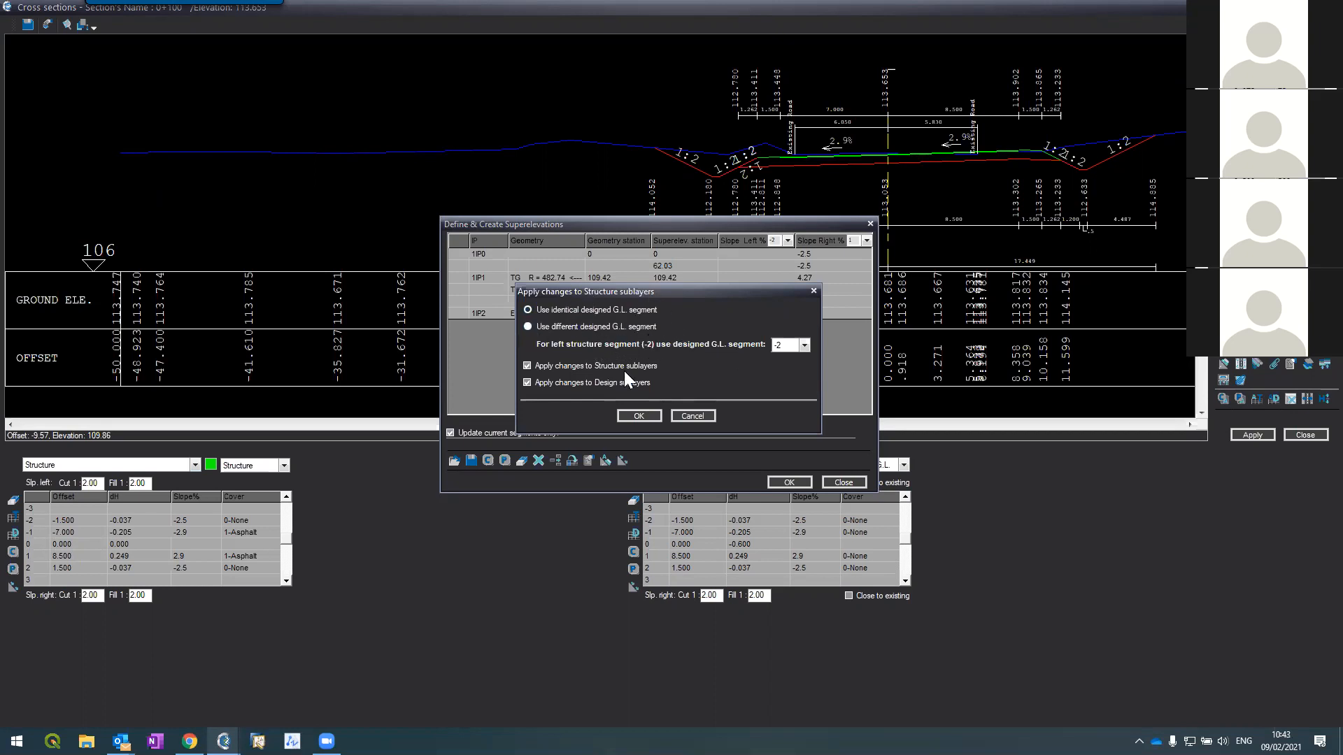
left_click(680, 414)
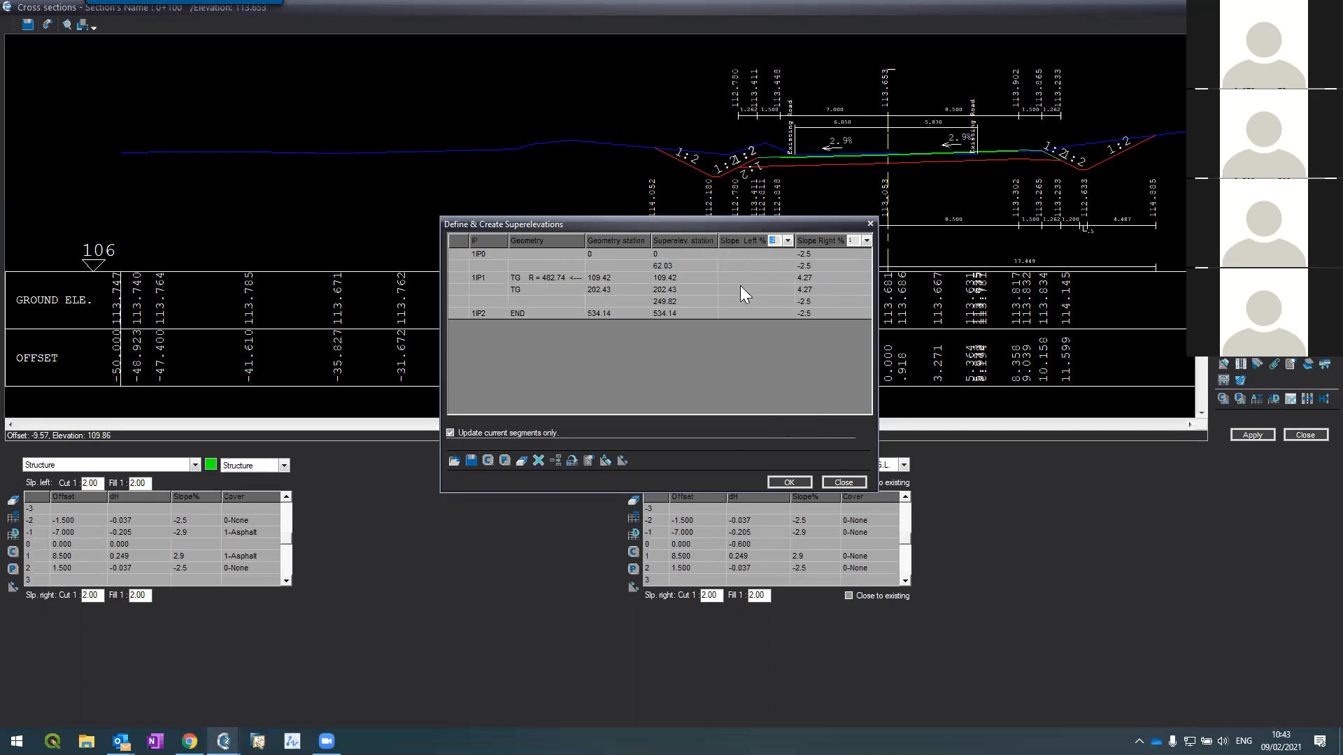
left_click(790, 241)
left_click(781, 261)
left_click(761, 255)
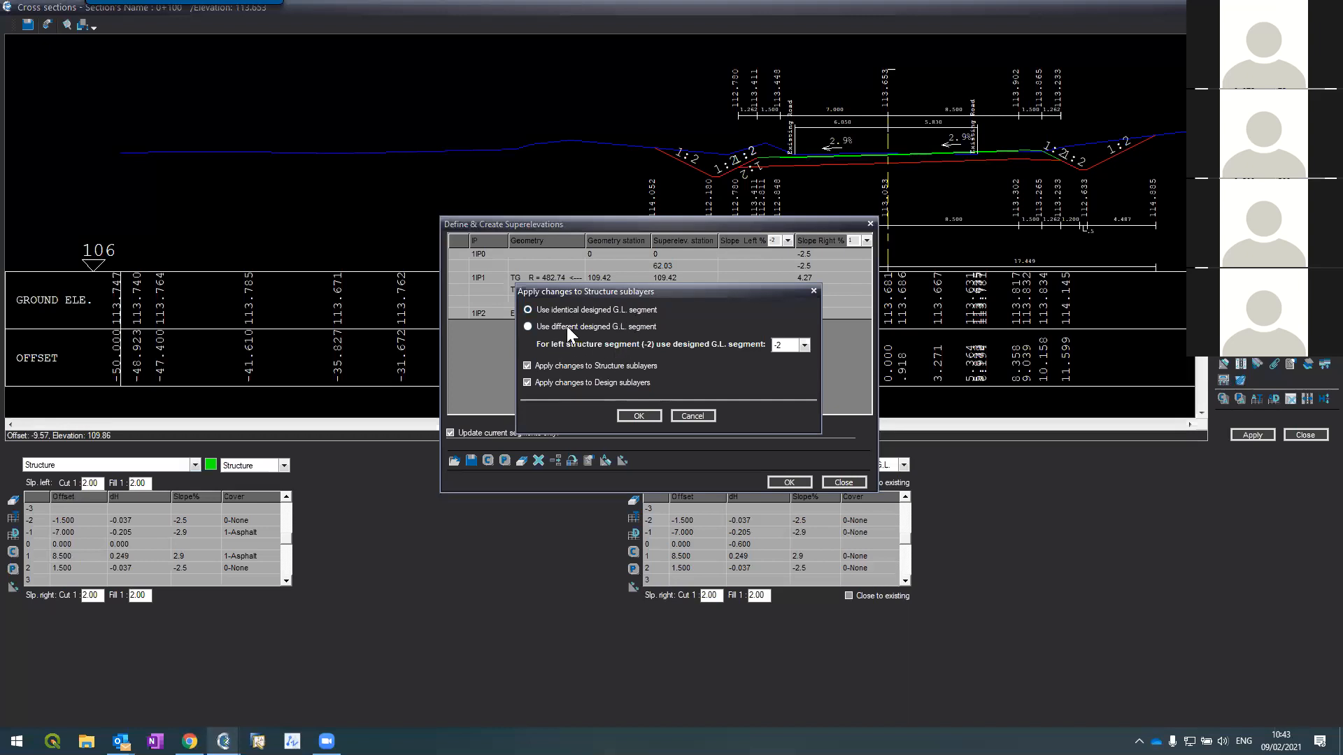
left_click(686, 415)
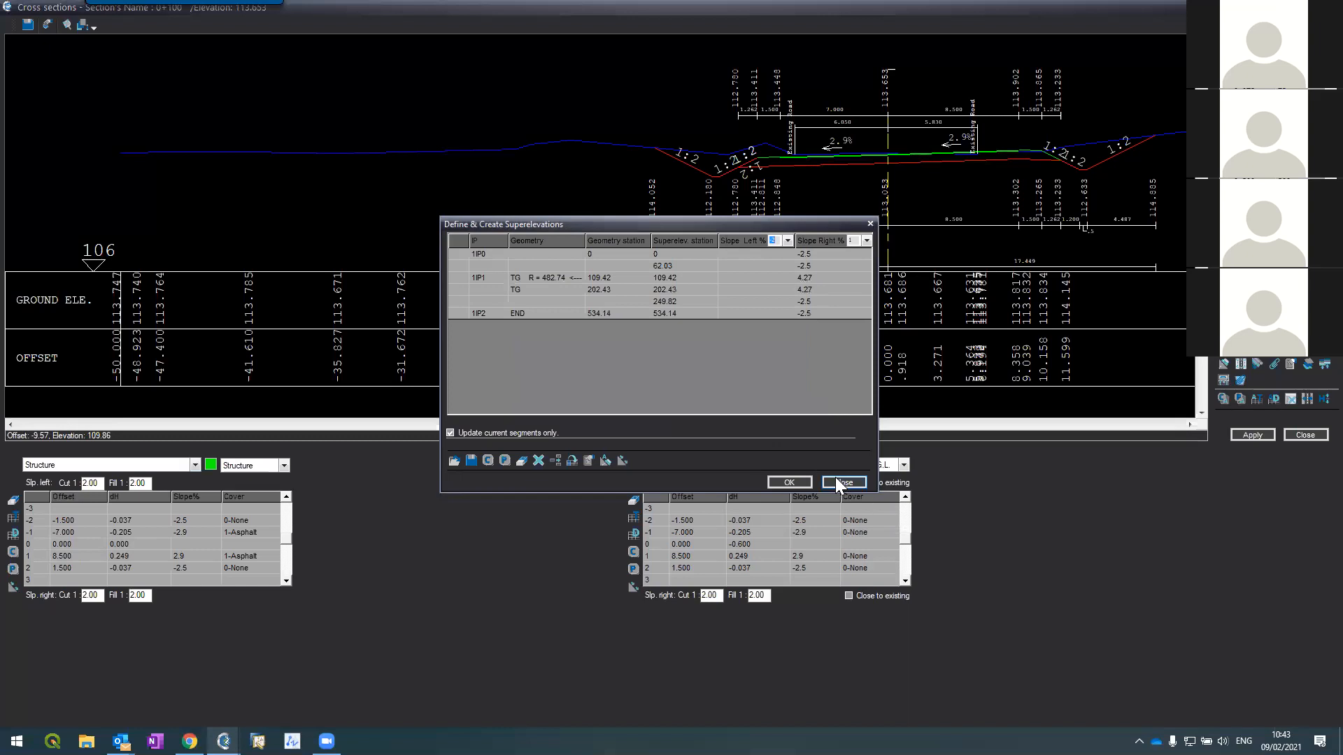
left_click(789, 242)
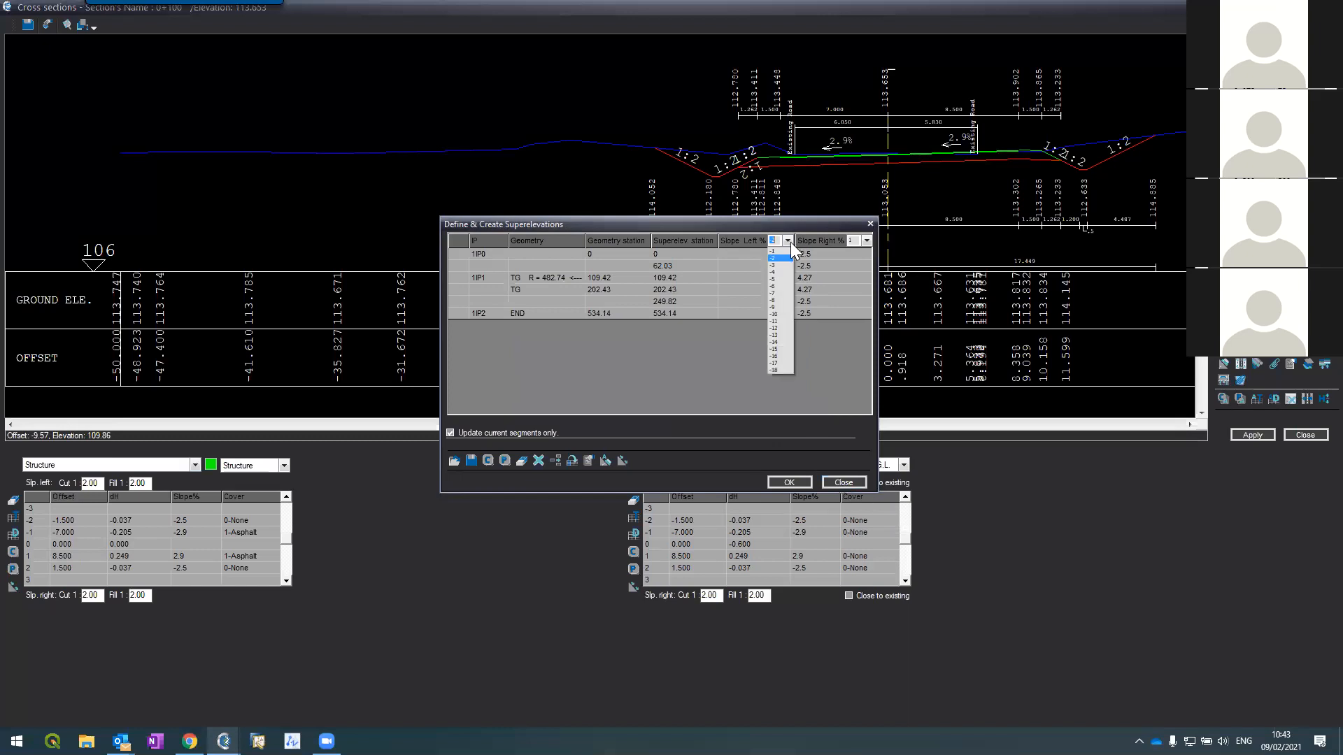
left_click(778, 259)
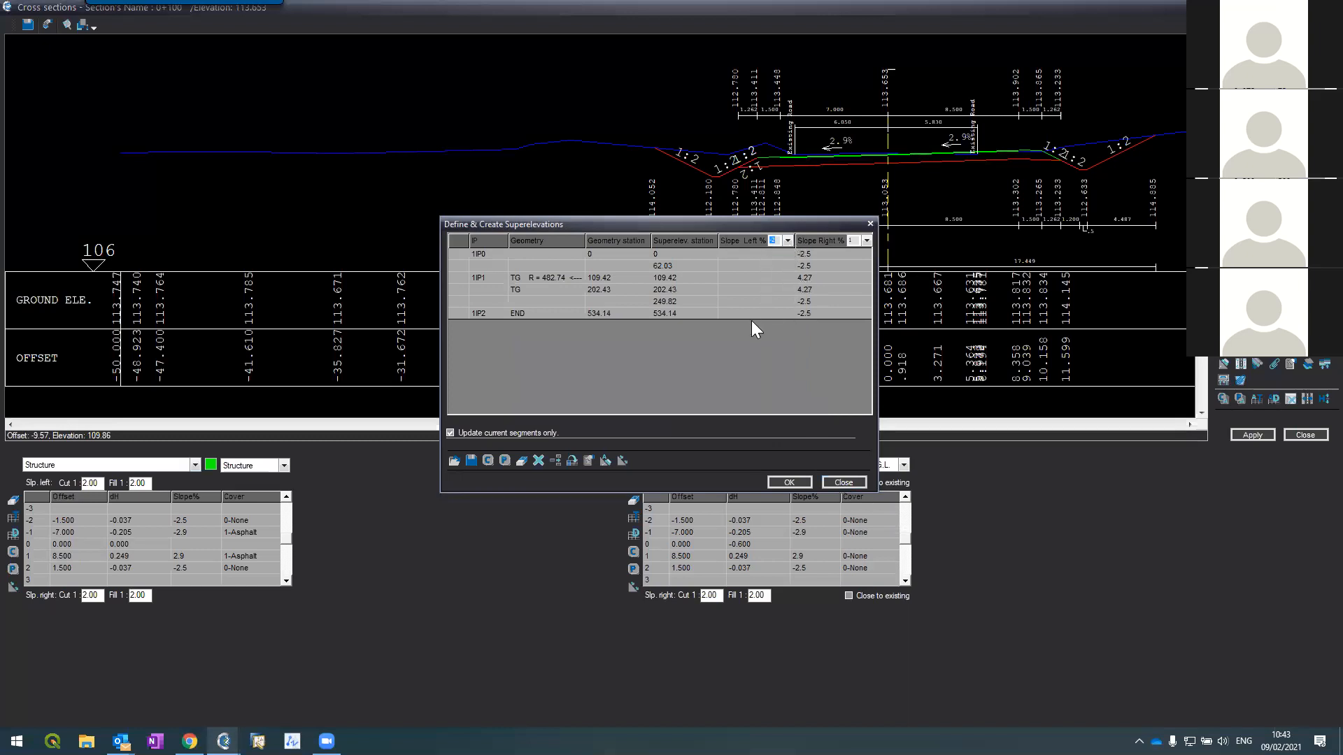
left_click(799, 483)
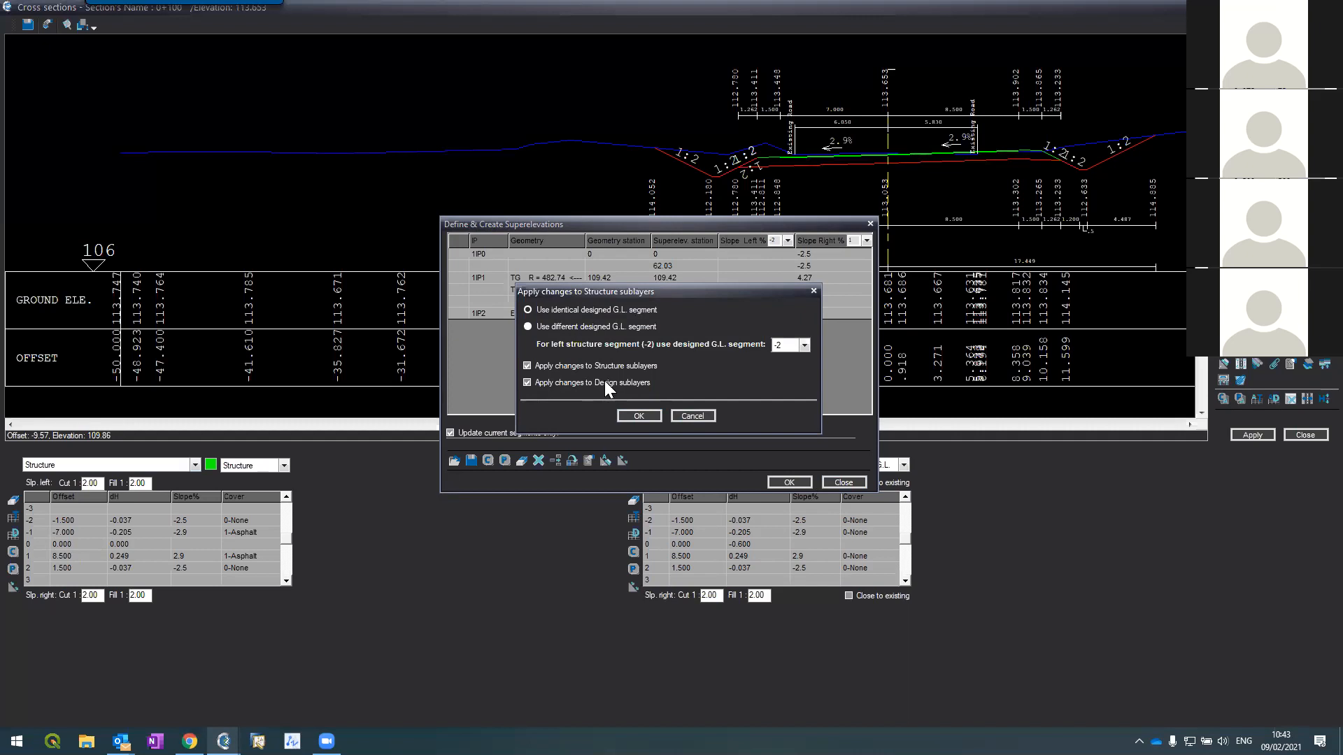
left_click(628, 414)
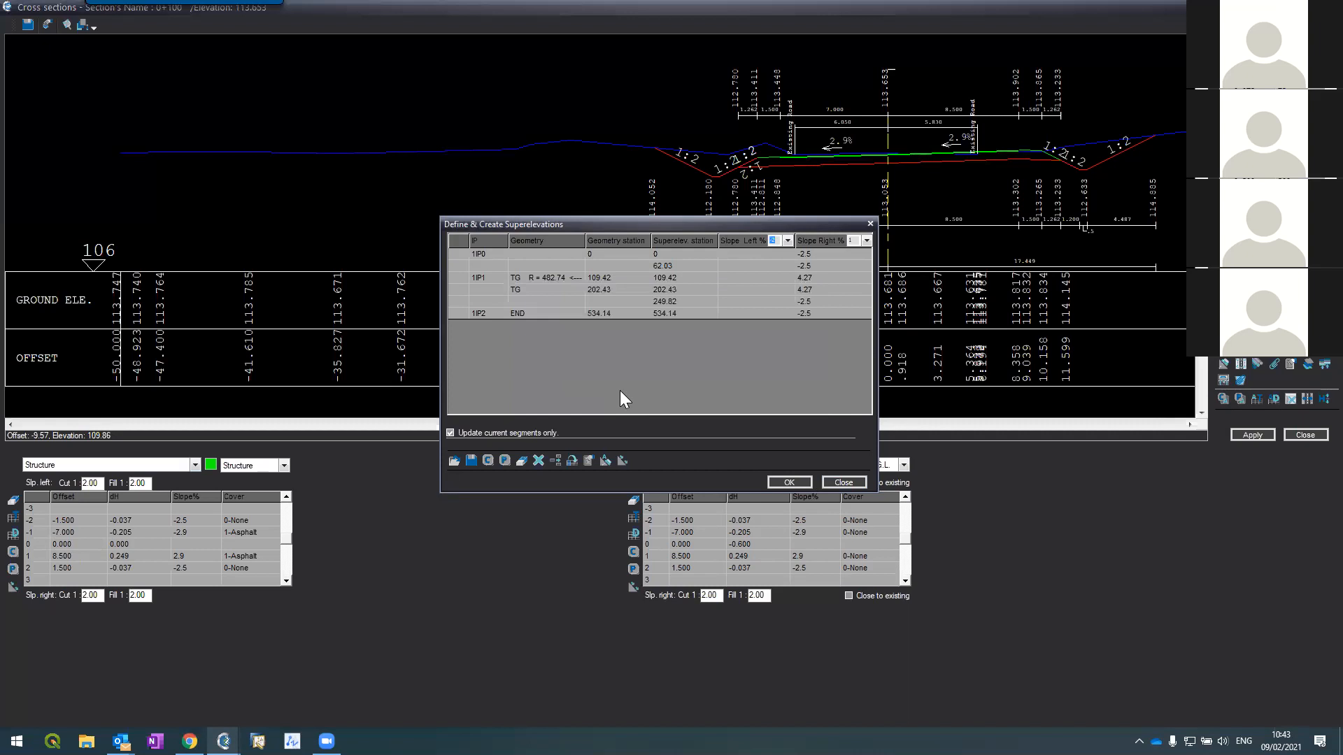
Step: Paste the copied -2.5 and -4.27 left slopes into segment -2 and close the table
left_click(733, 256)
right_click(733, 256)
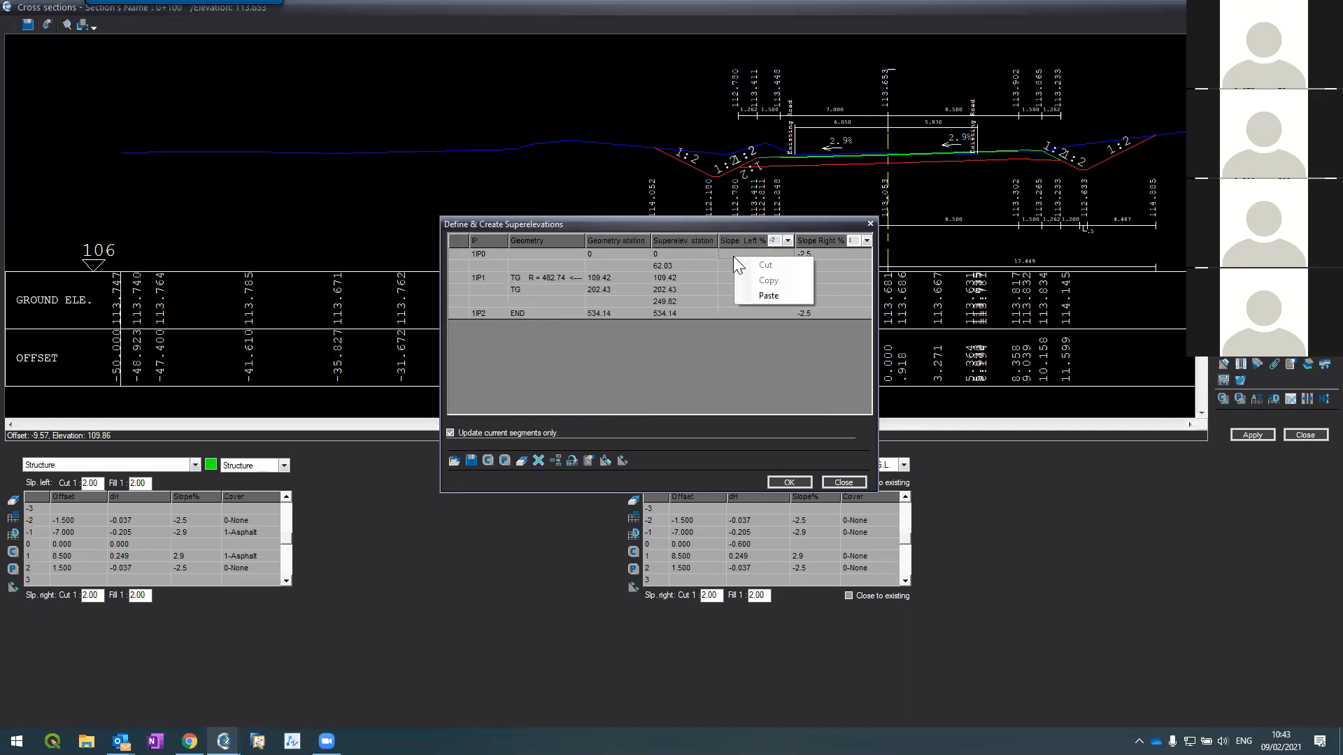
left_click(768, 296)
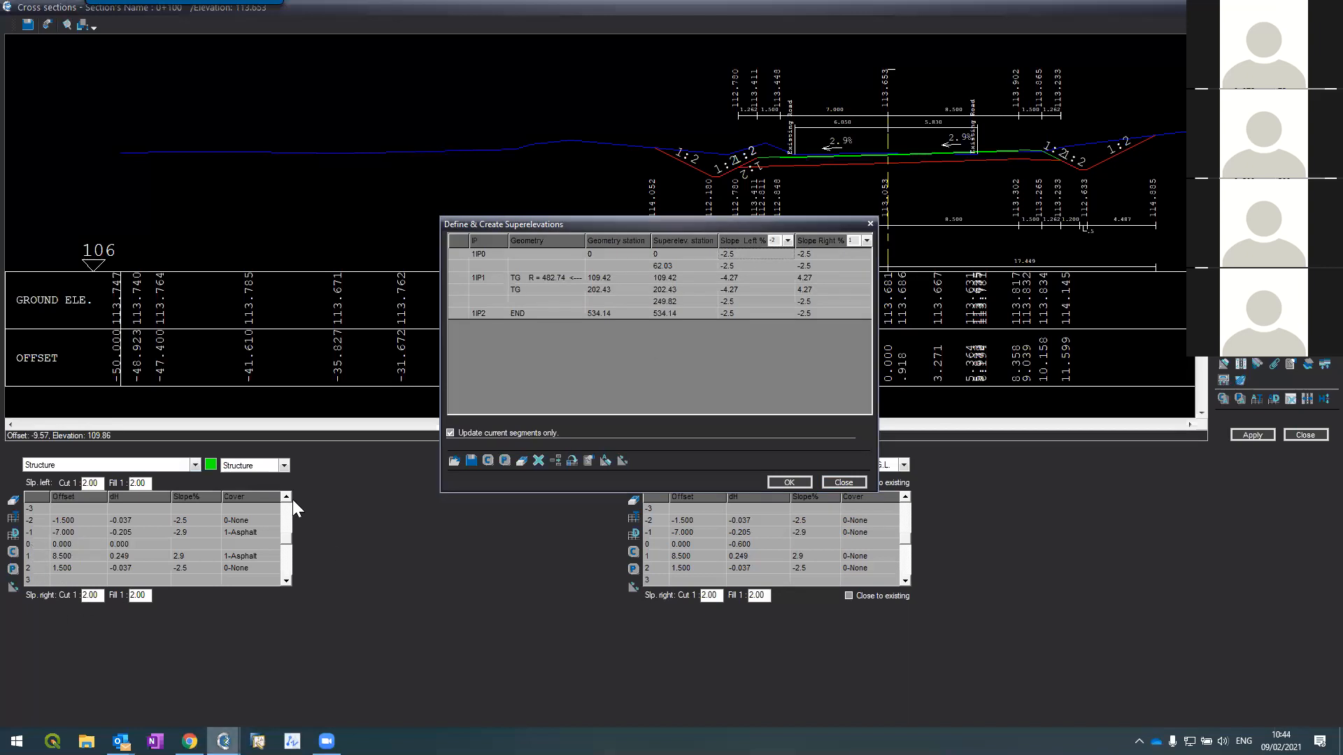
left_click(826, 486)
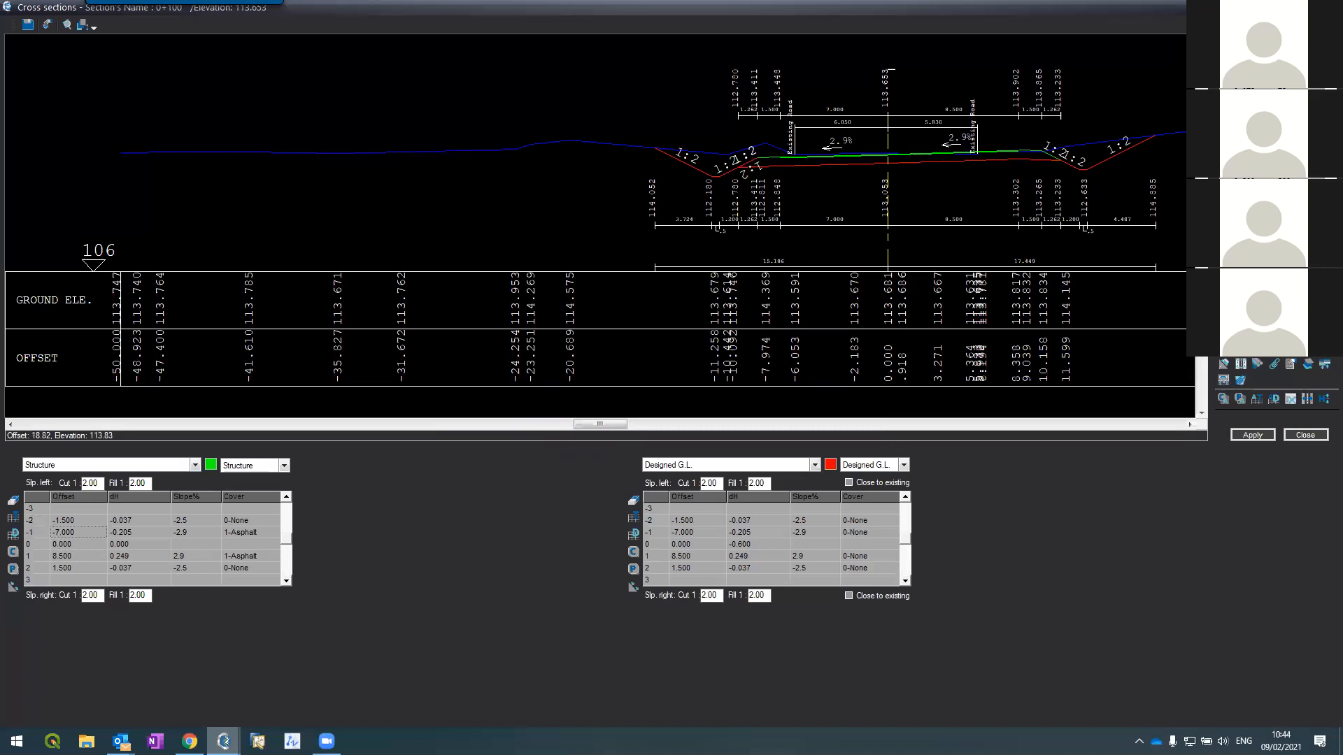
Step: Reopen the superelevation definitions and copy the Slope Left values
left_click(1220, 363)
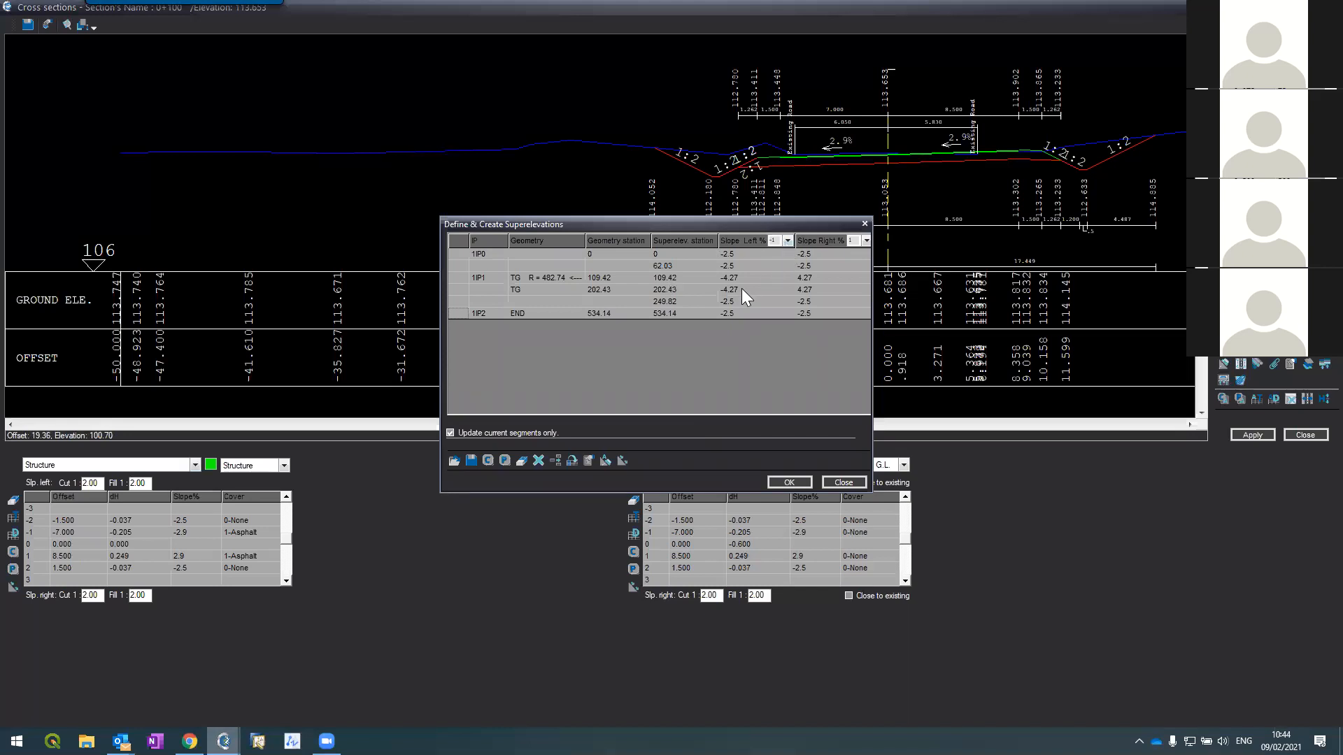
left_click_drag(740, 264, 740, 316)
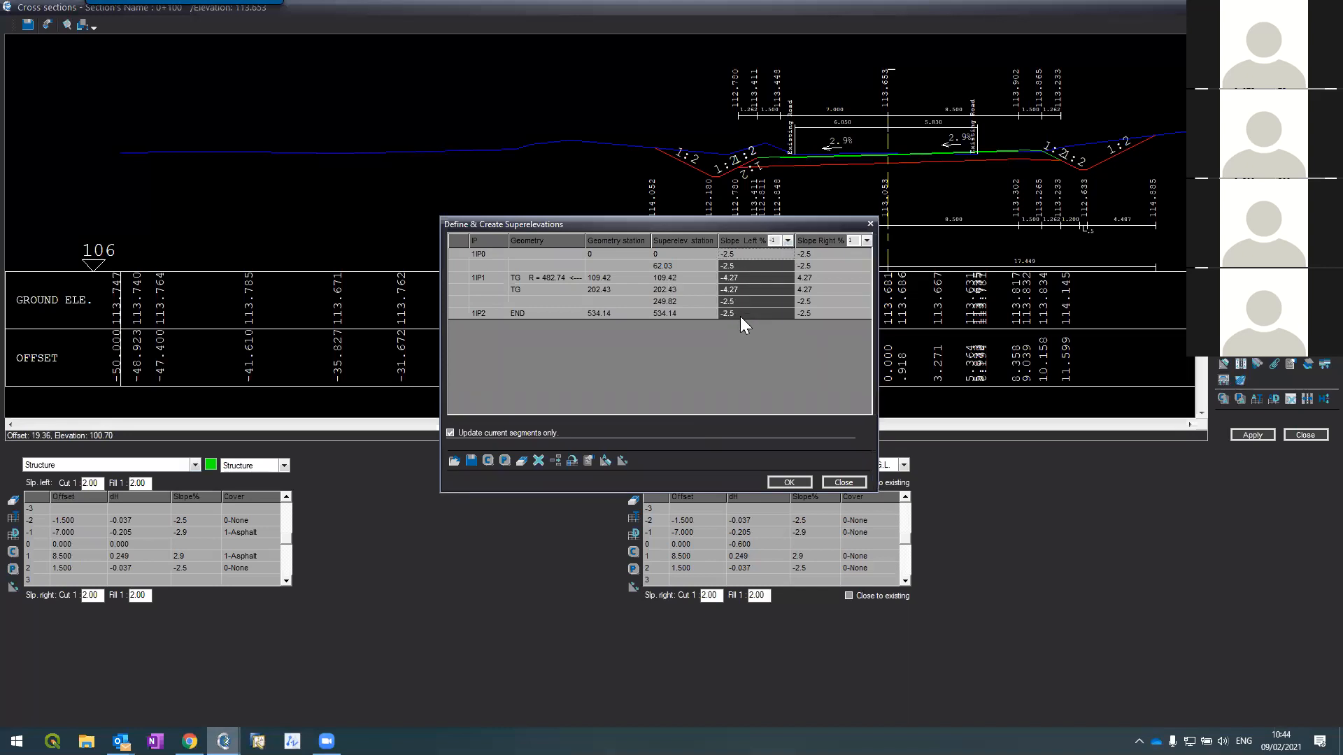
right_click(756, 260)
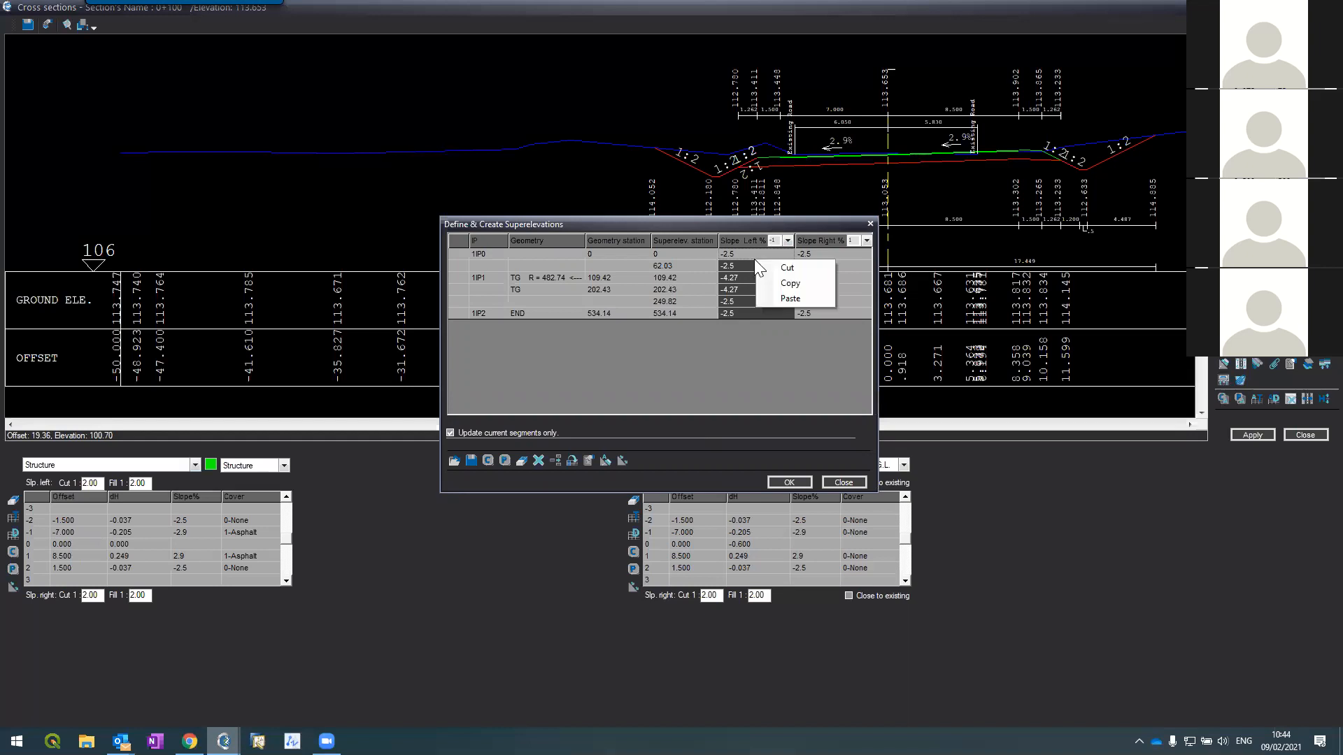
left_click(772, 279)
Step: Switch Slope Left to segment -2 for both sublayers, paste the values, and close the table
left_click(787, 241)
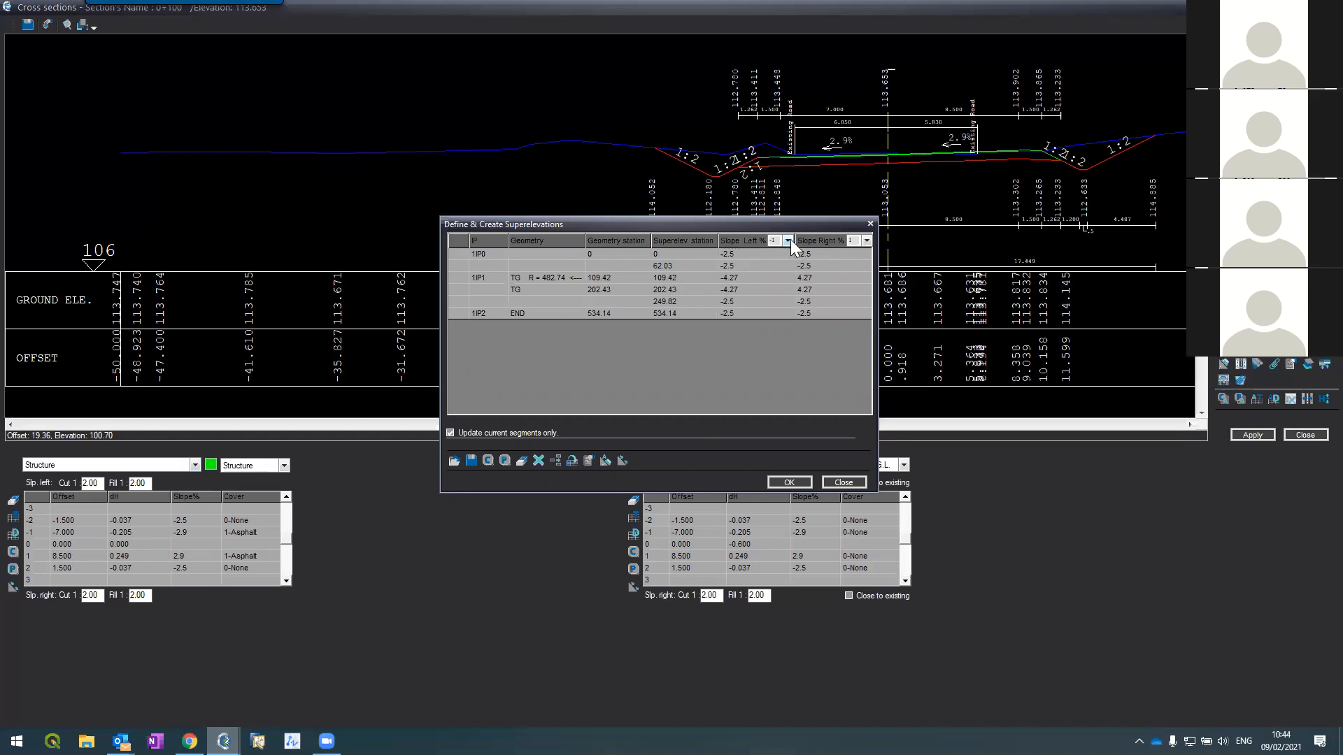
left_click(774, 257)
left_click(639, 416)
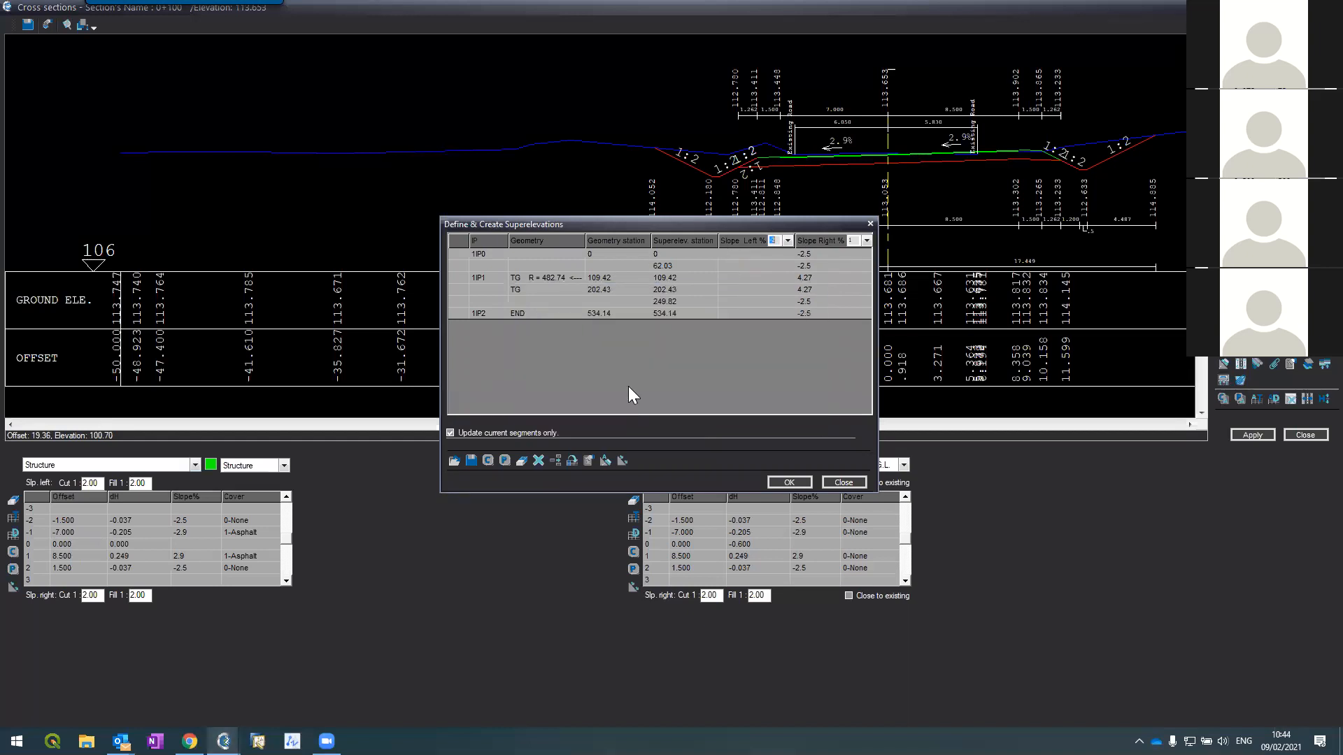
right_click(729, 258)
left_click(755, 299)
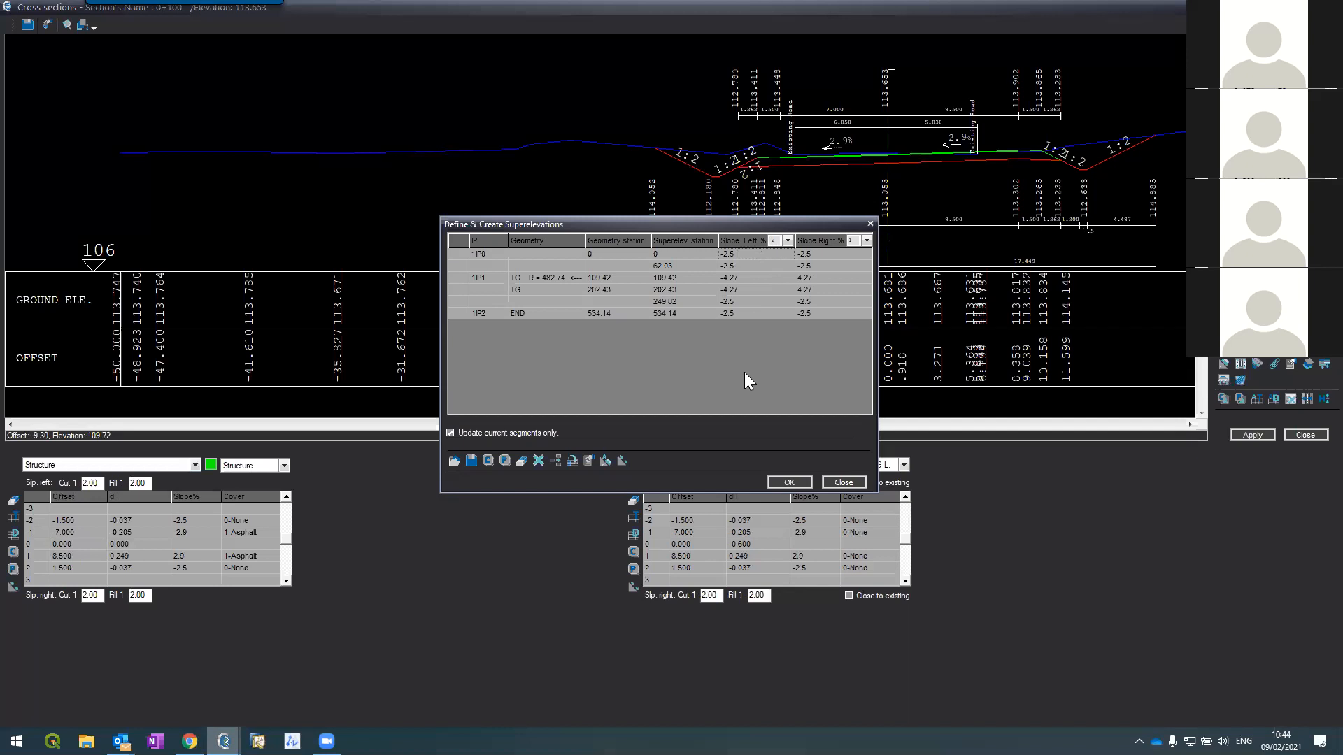
left_click(844, 482)
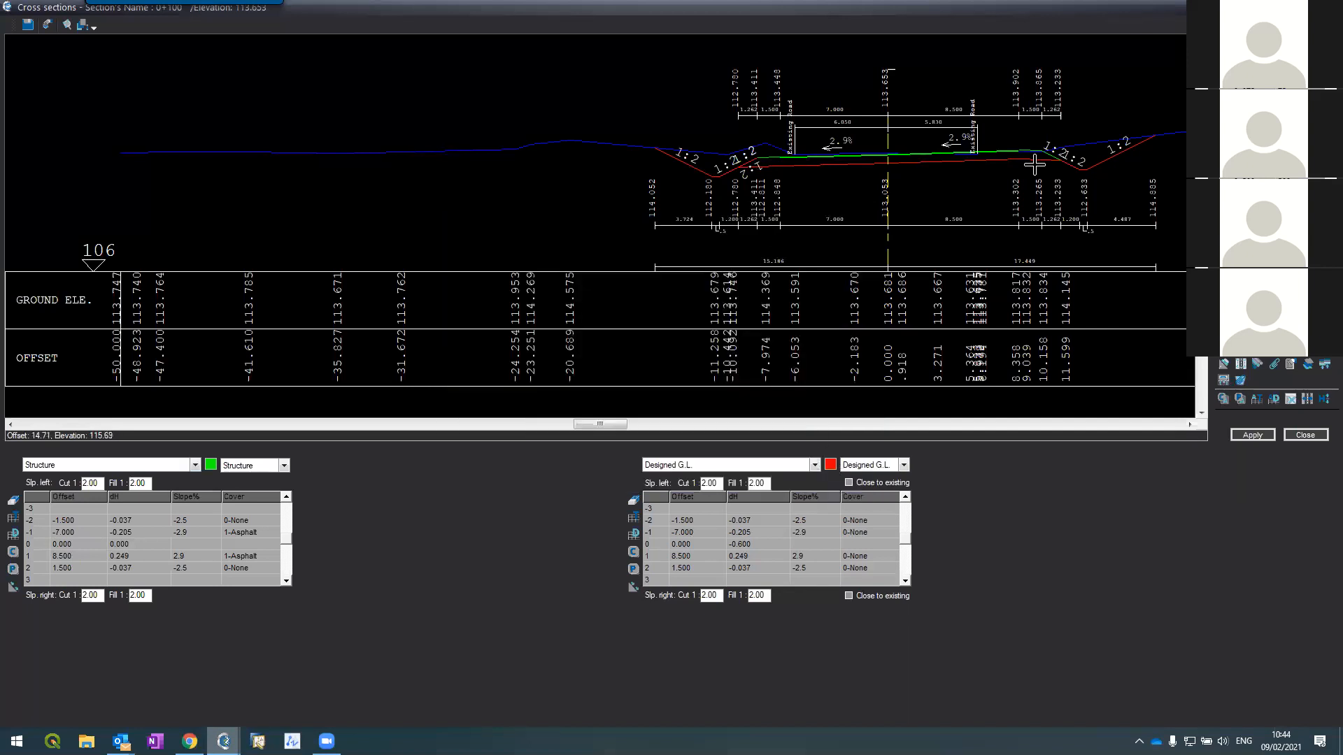
Step: View a different cross section, then close the editor to return to the cv_section layout
left_click(1252, 56)
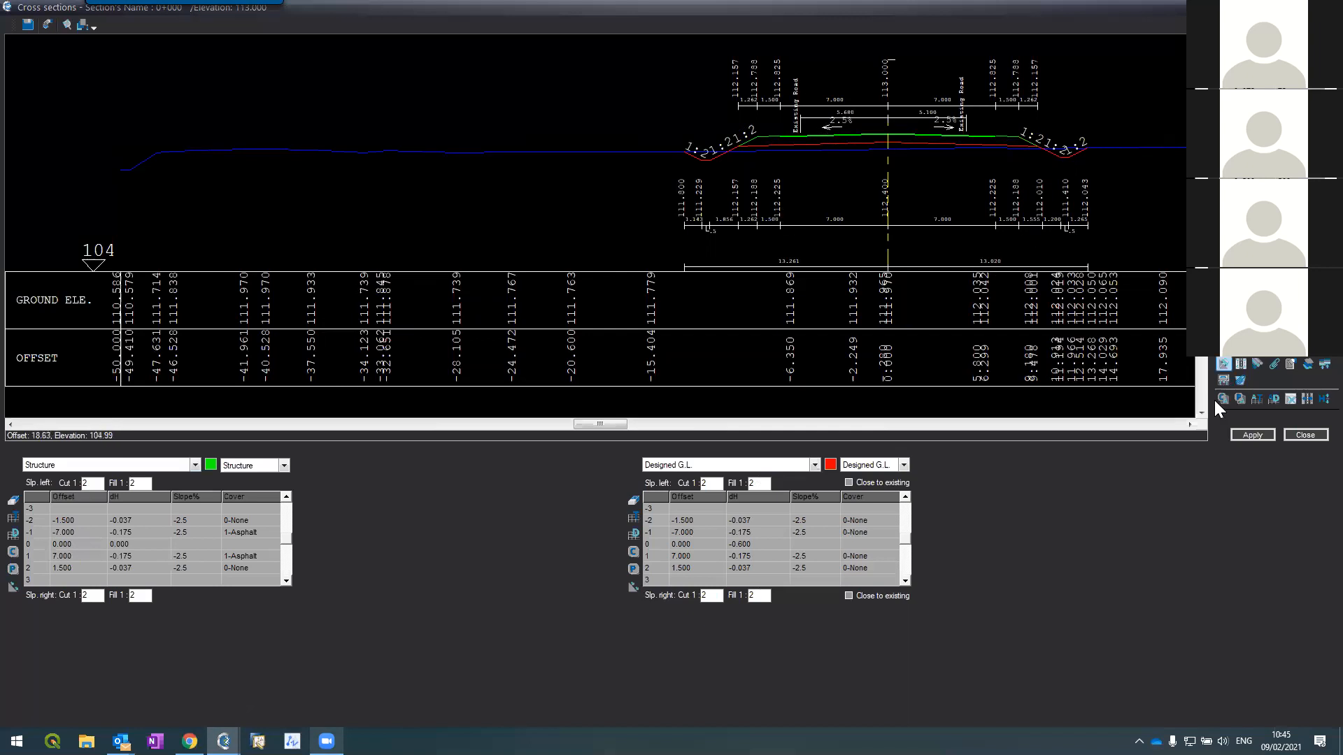
left_click(1298, 434)
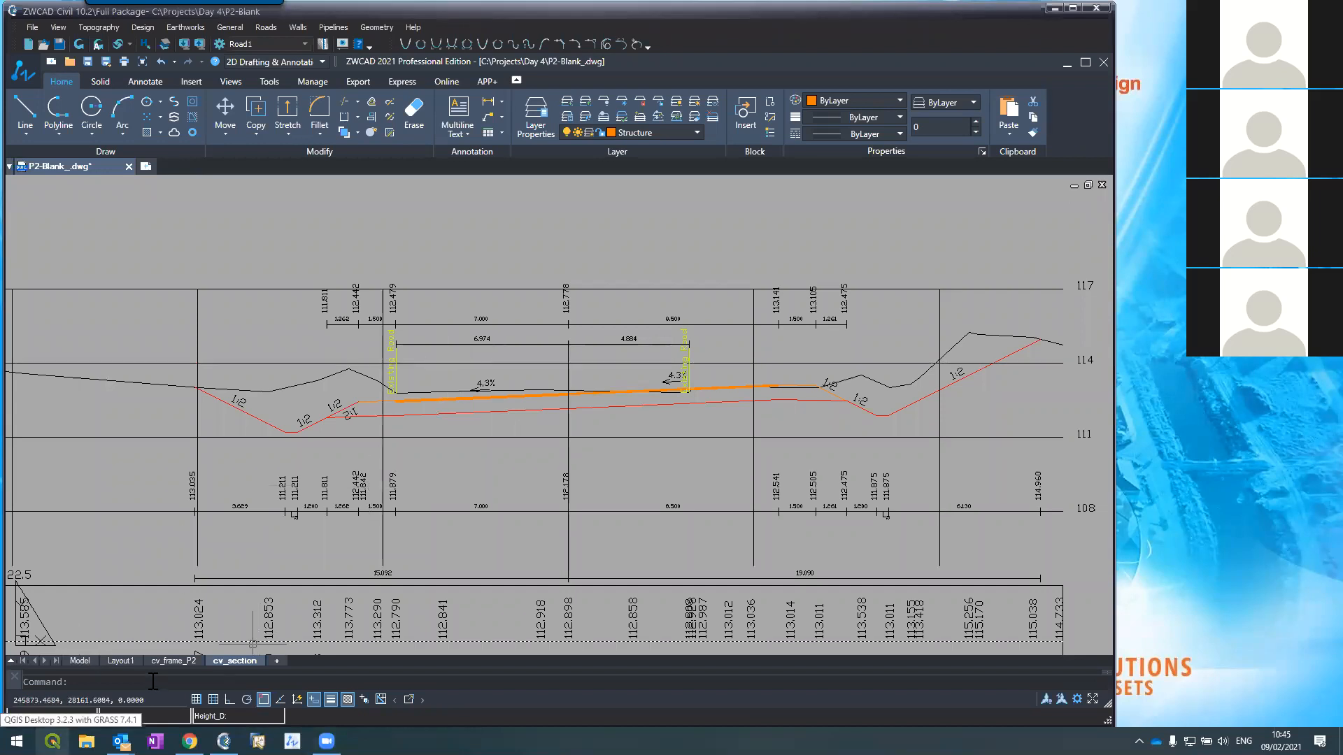
left_click(79, 660)
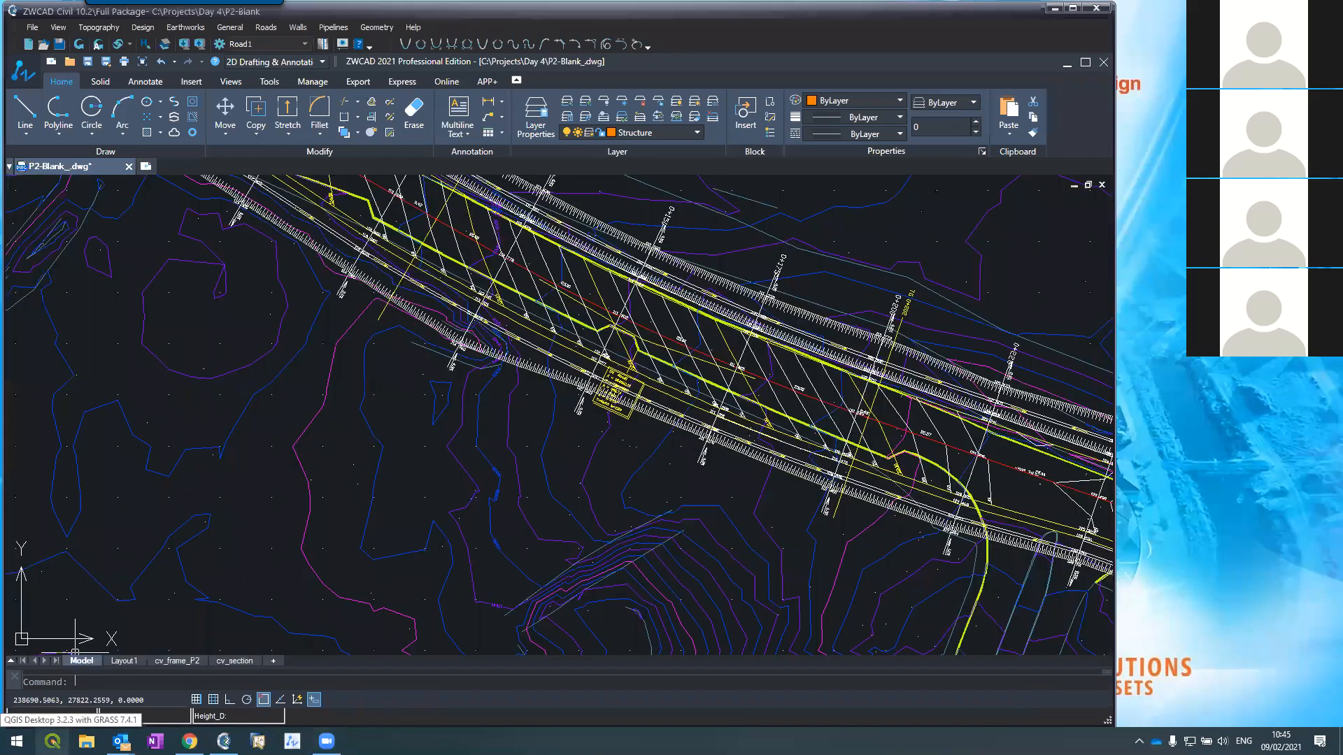
scroll(453, 358, "down", 2)
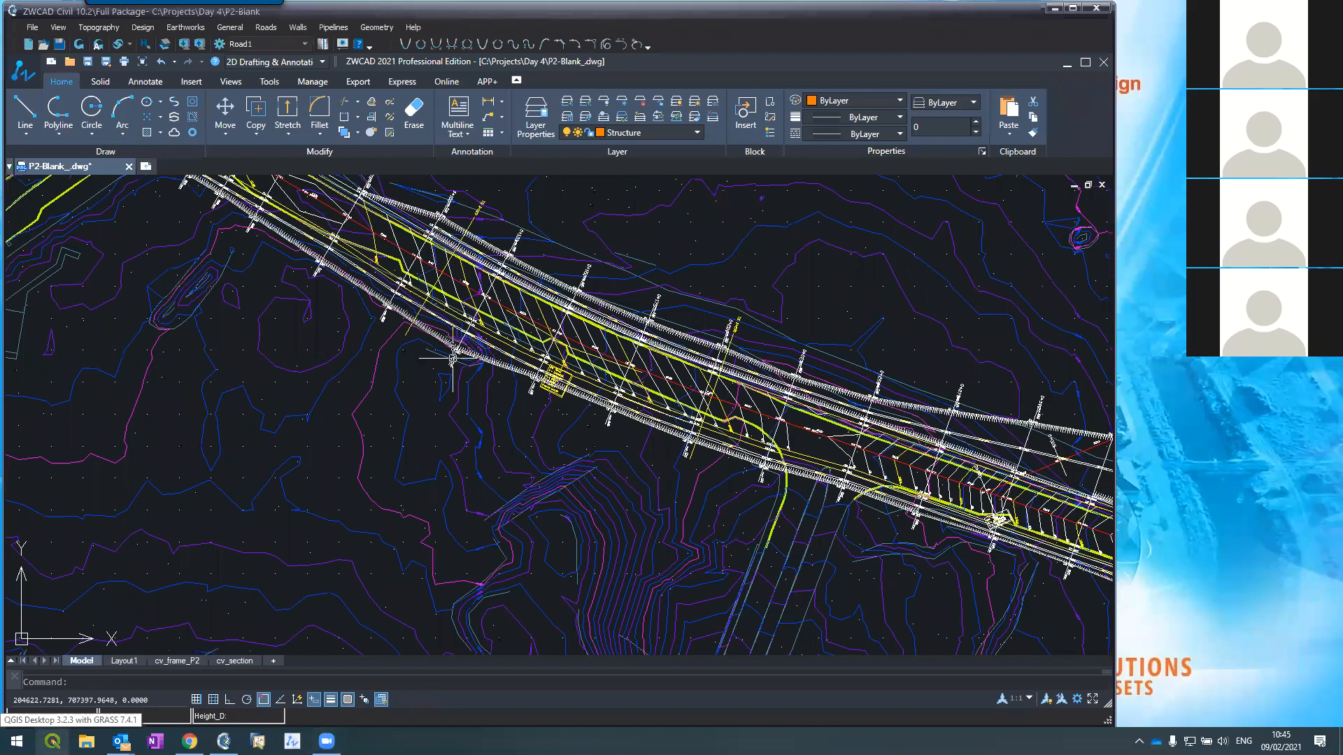
scroll(453, 359, "down", 2)
scroll(538, 392, "up", 6)
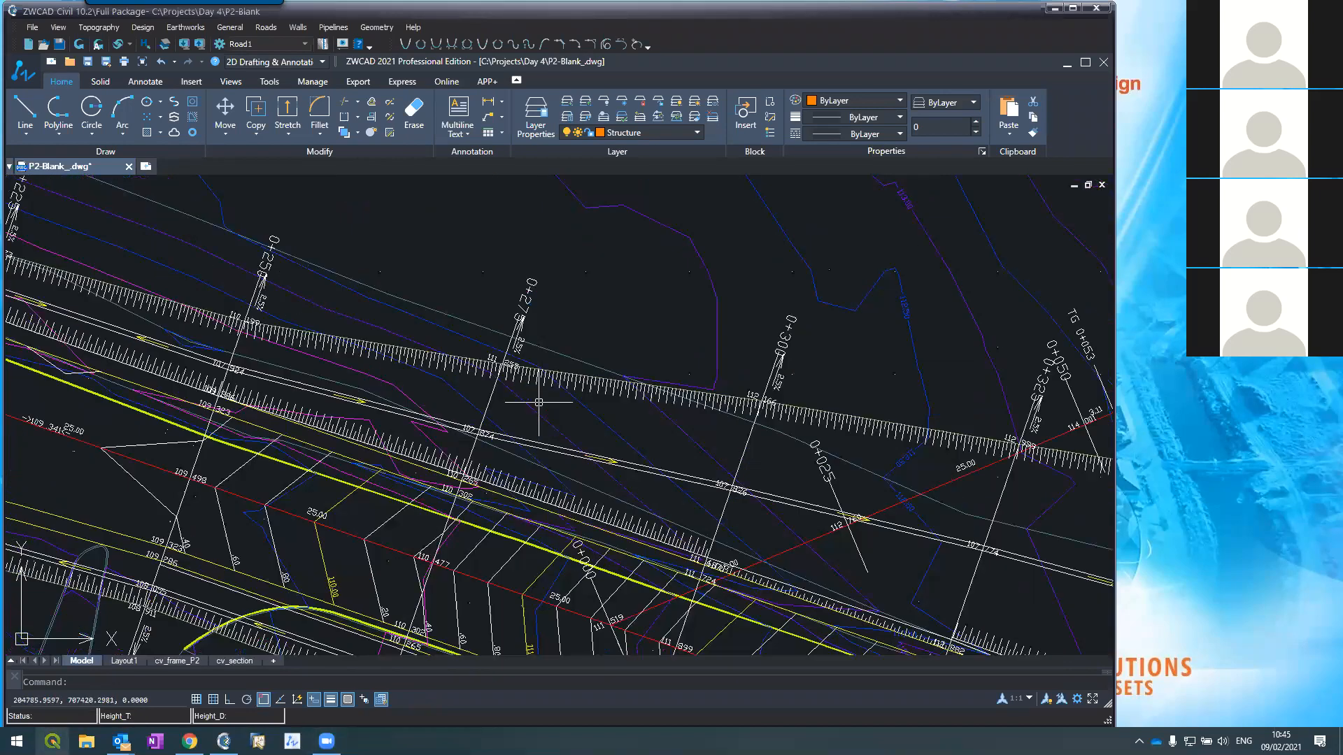
scroll(538, 403, "down", 3)
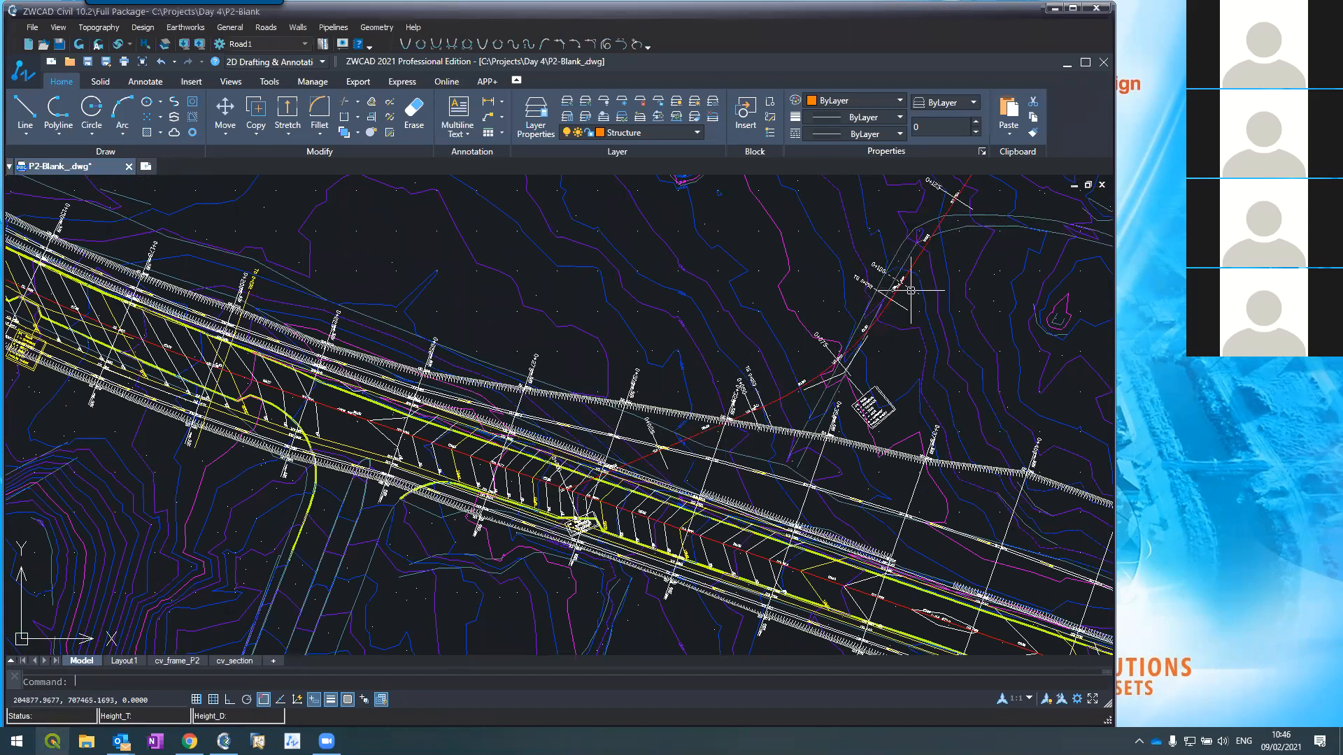
scroll(871, 413, "down", 3)
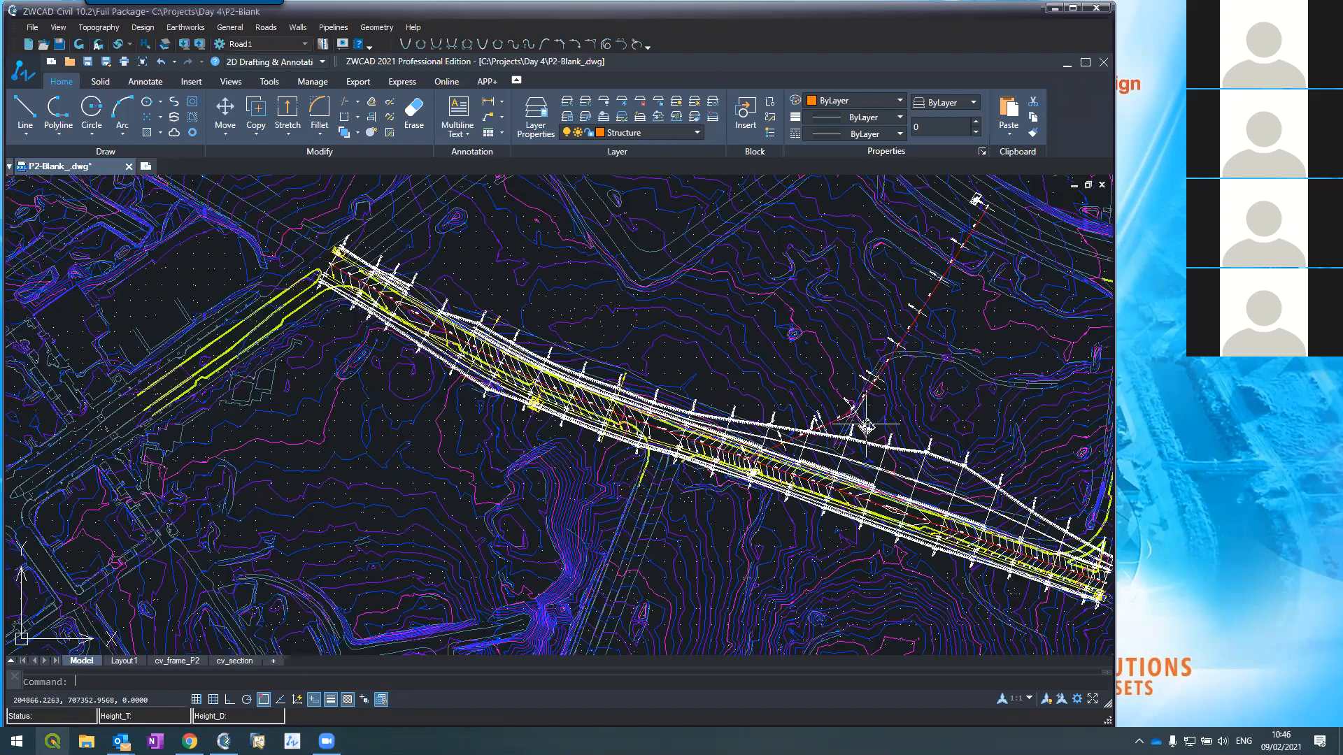
scroll(982, 294, "up", 2)
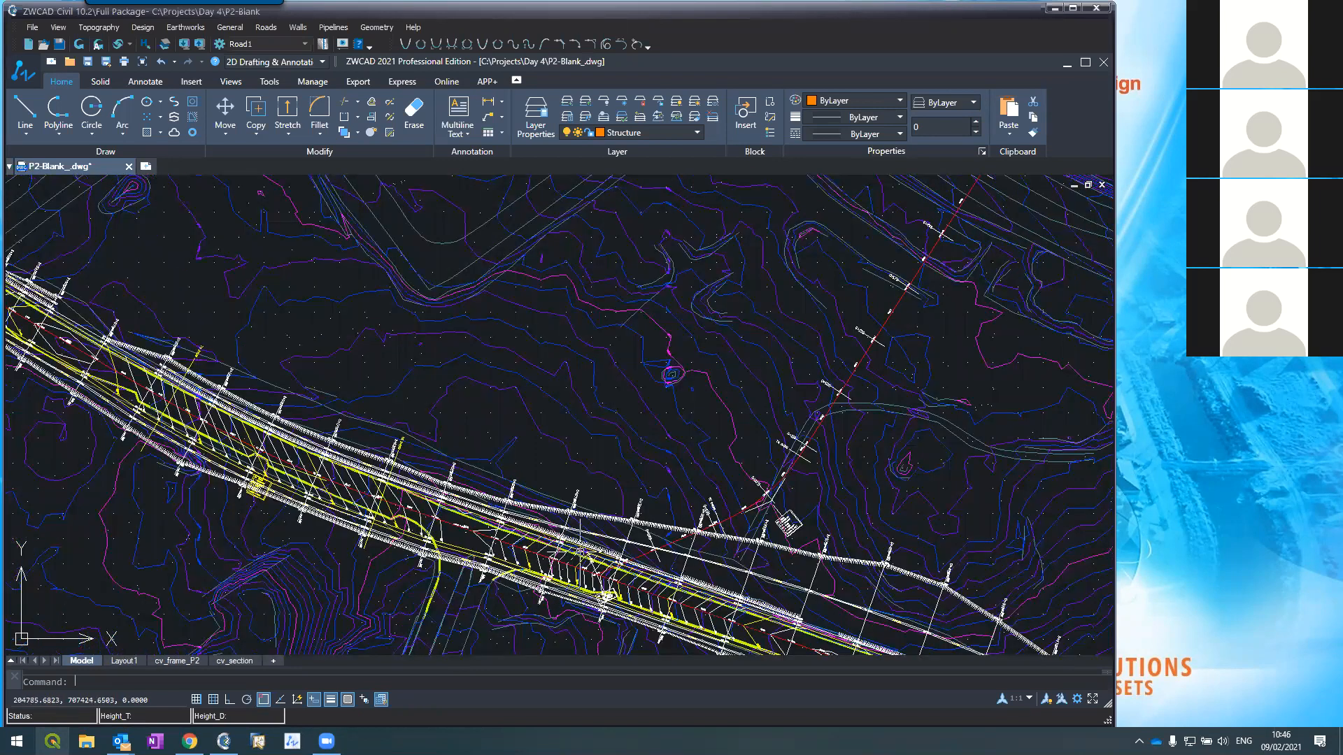
scroll(653, 516, "down", 2)
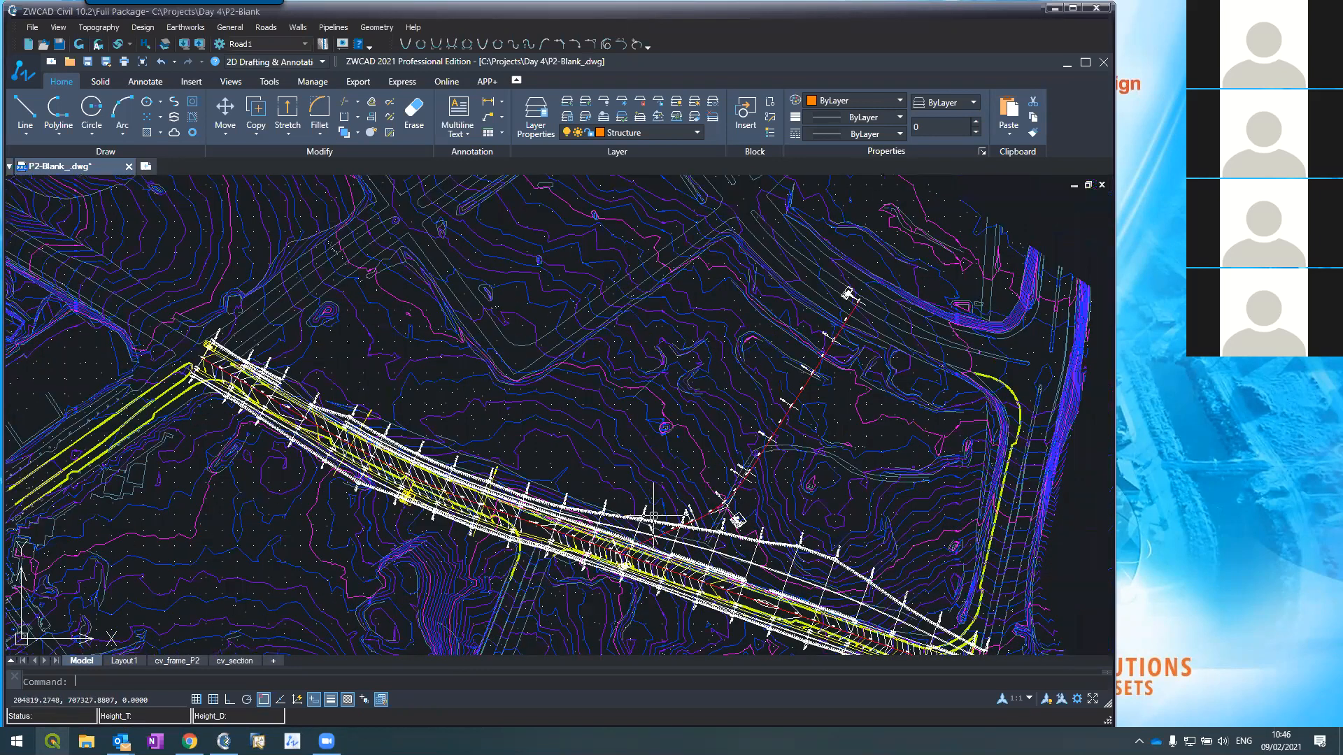
scroll(773, 399, "up", 2)
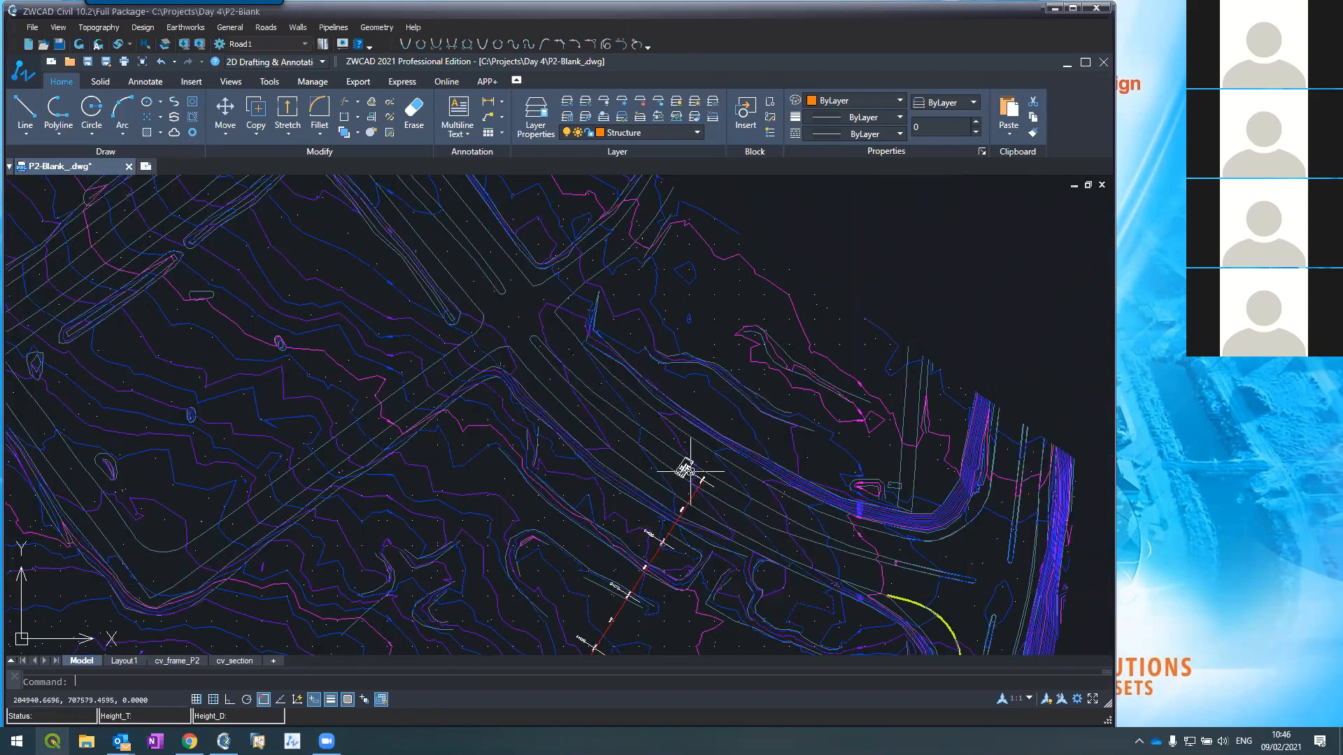
scroll(702, 394, "down", 3)
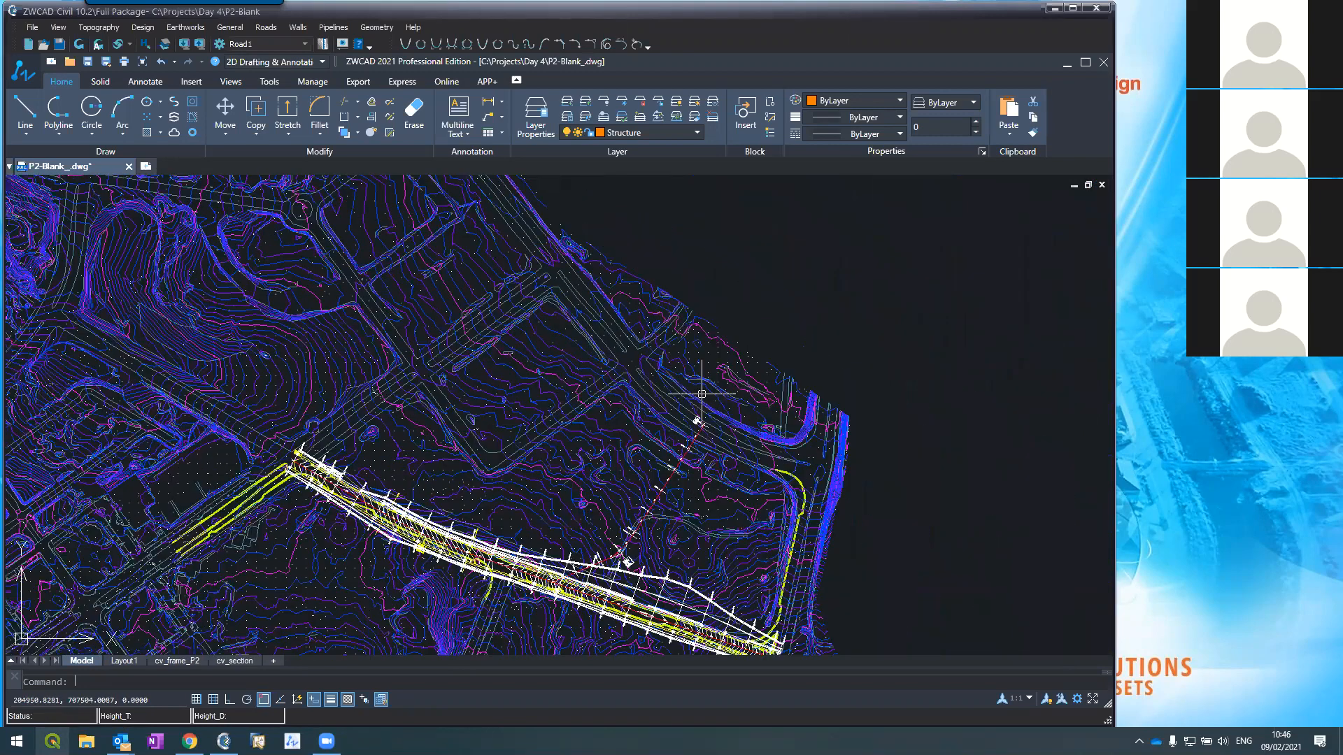
scroll(711, 369, "up", 4)
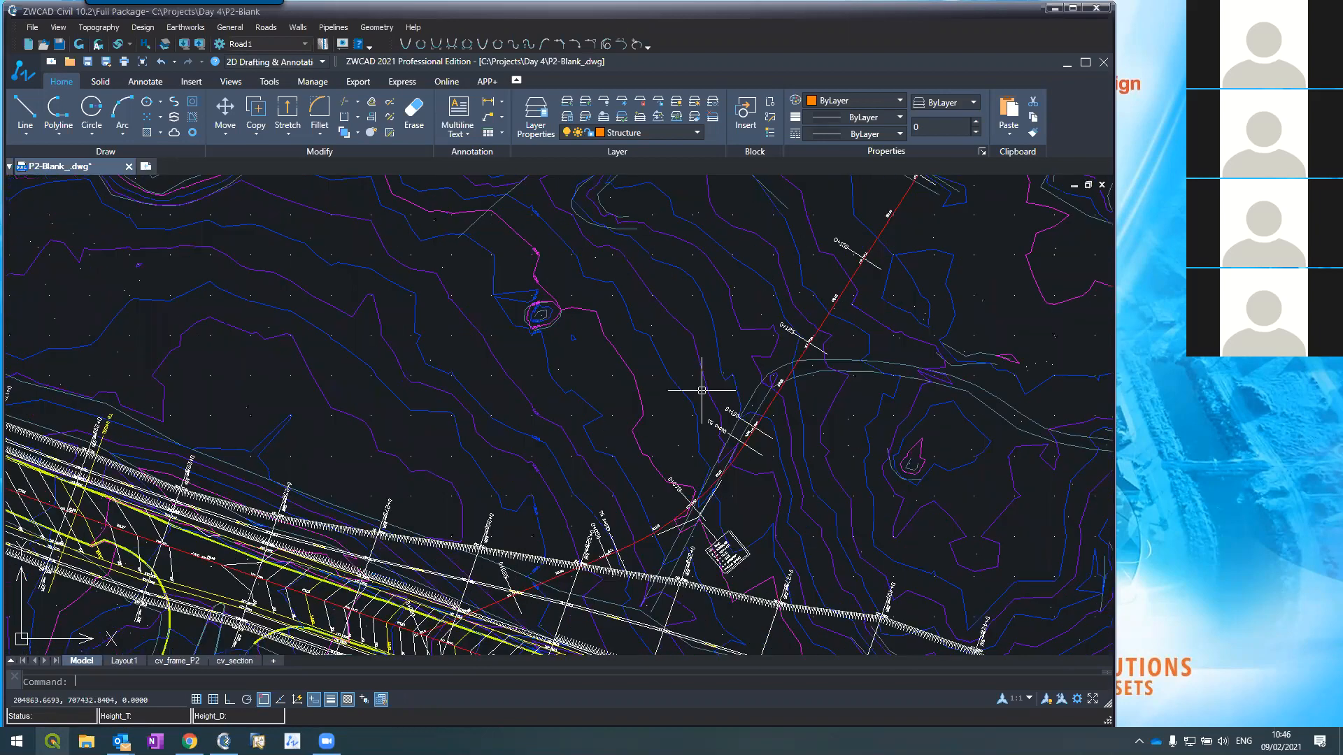
scroll(702, 390, "down", 2)
scroll(482, 448, "up", 4)
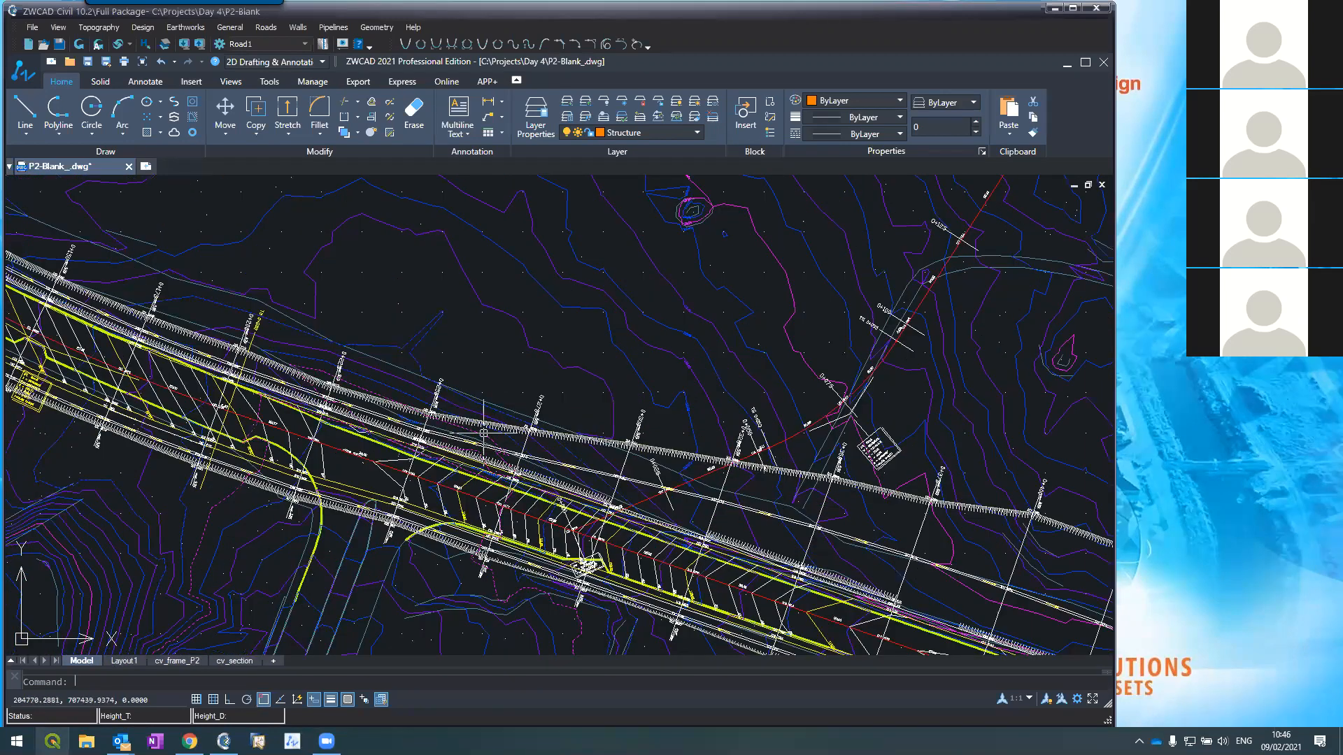
scroll(497, 465, "up", 2)
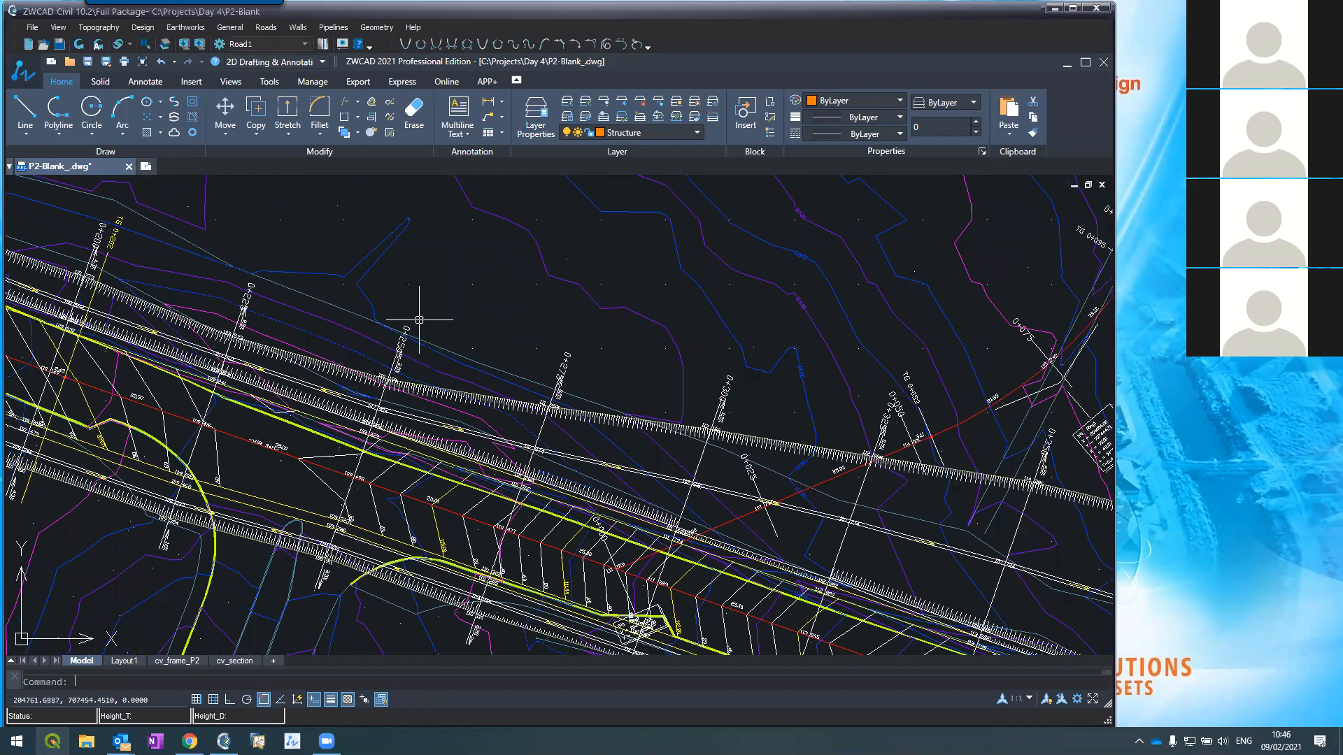
left_click(255, 30)
Step: Open Roads > Cross Sections at section 0+250, check the plan, then bring the editor back
left_click(293, 120)
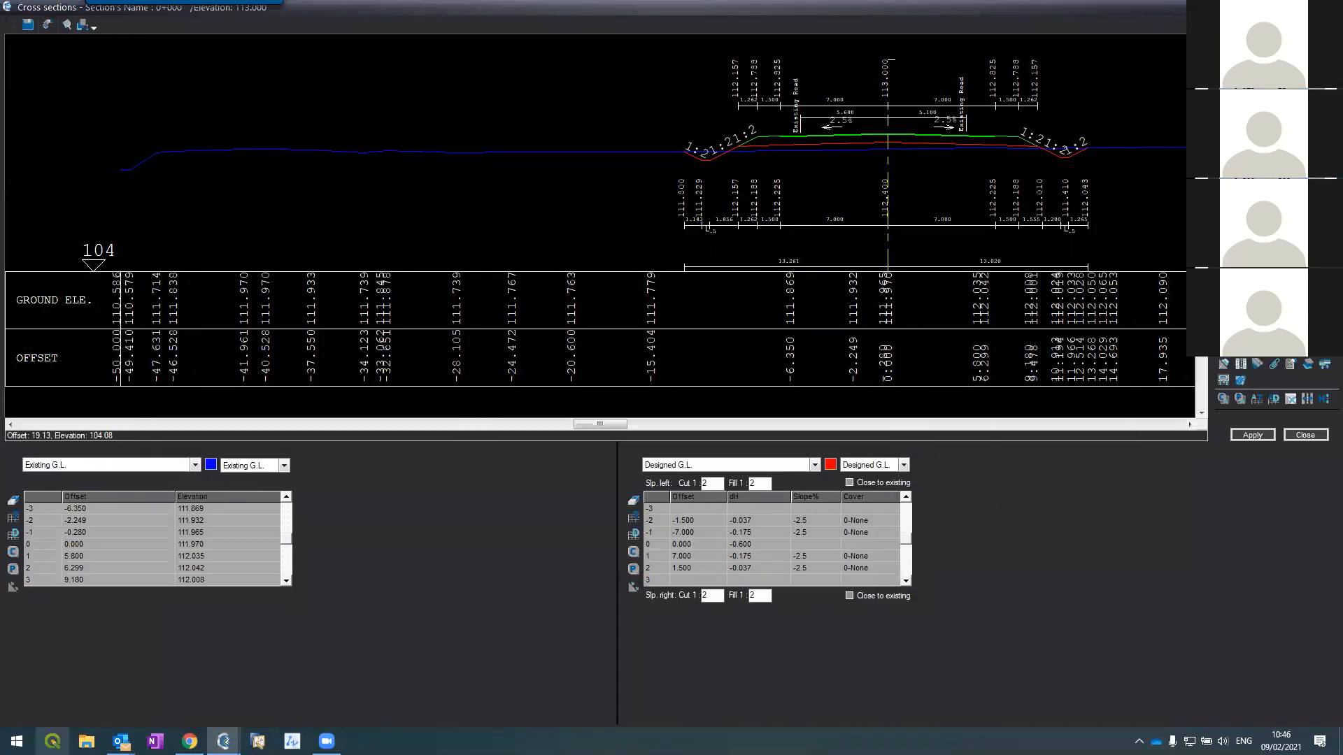
left_click(1252, 209)
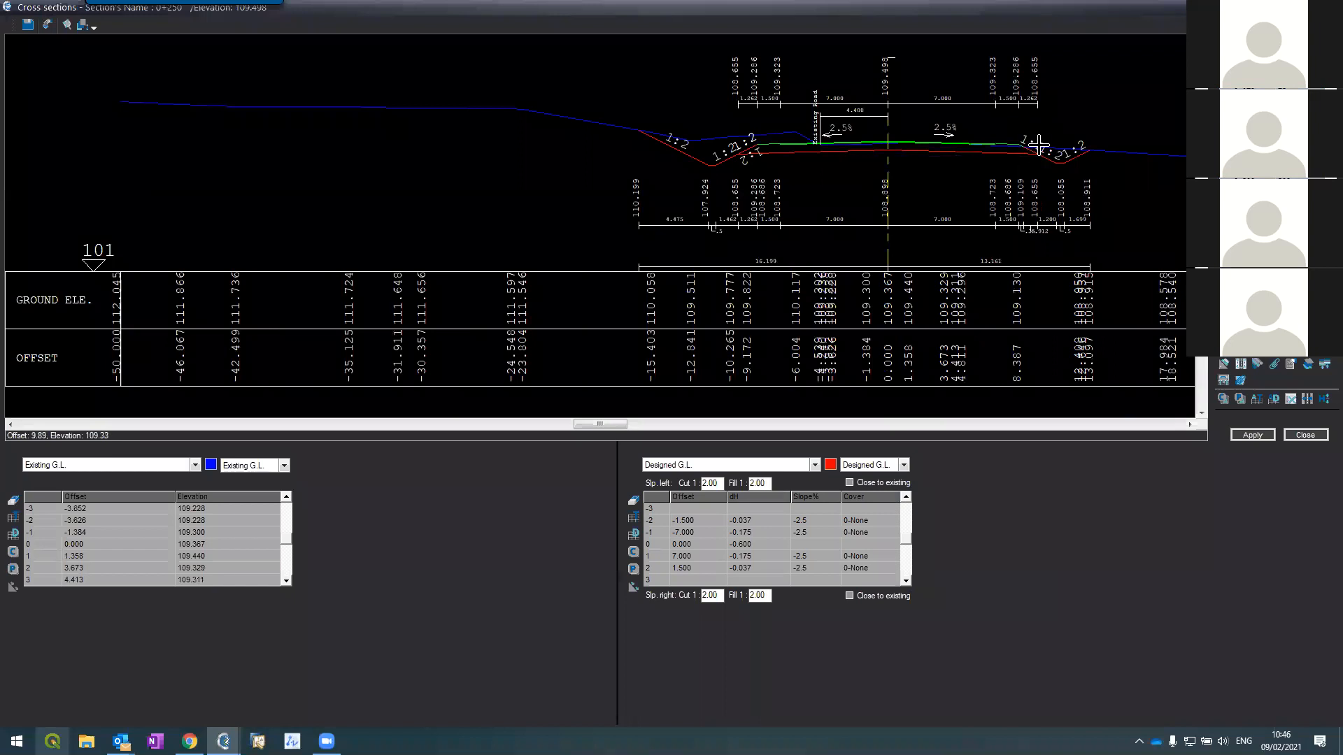
left_click(1324, 7)
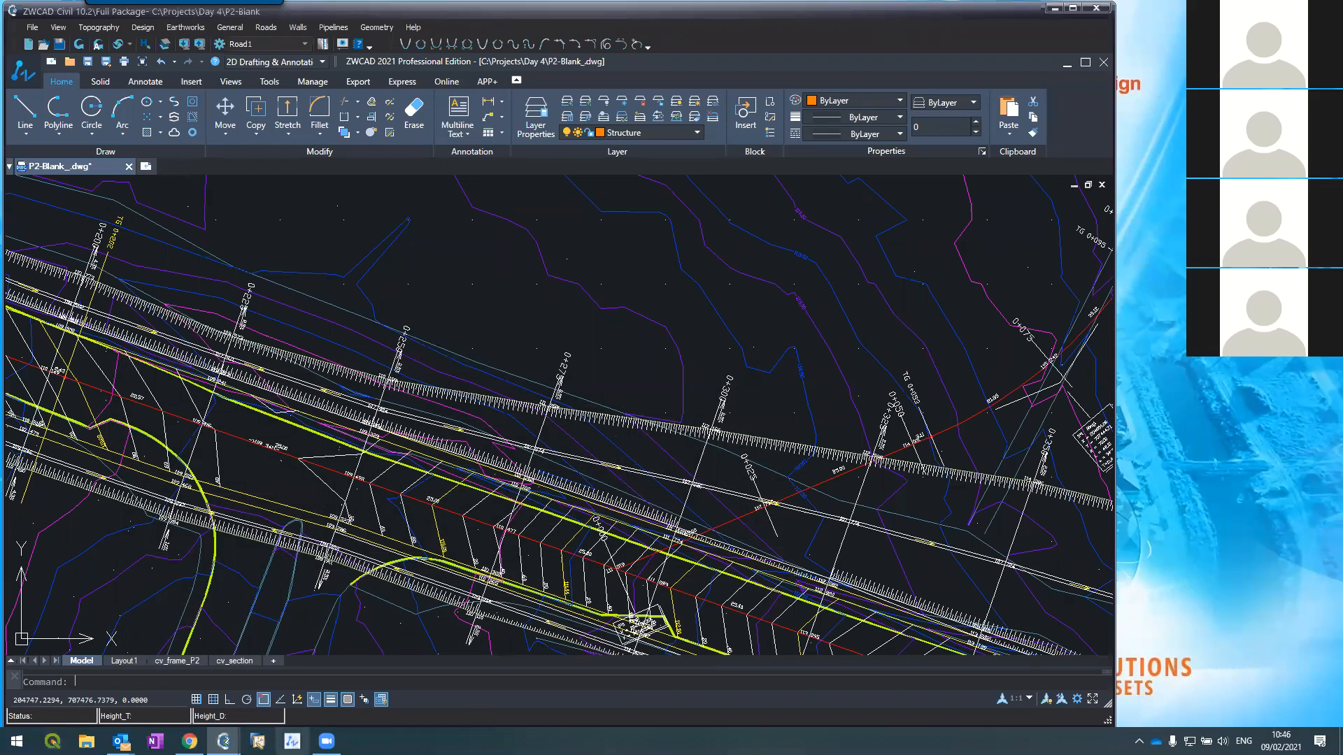
mouse_move(224, 740)
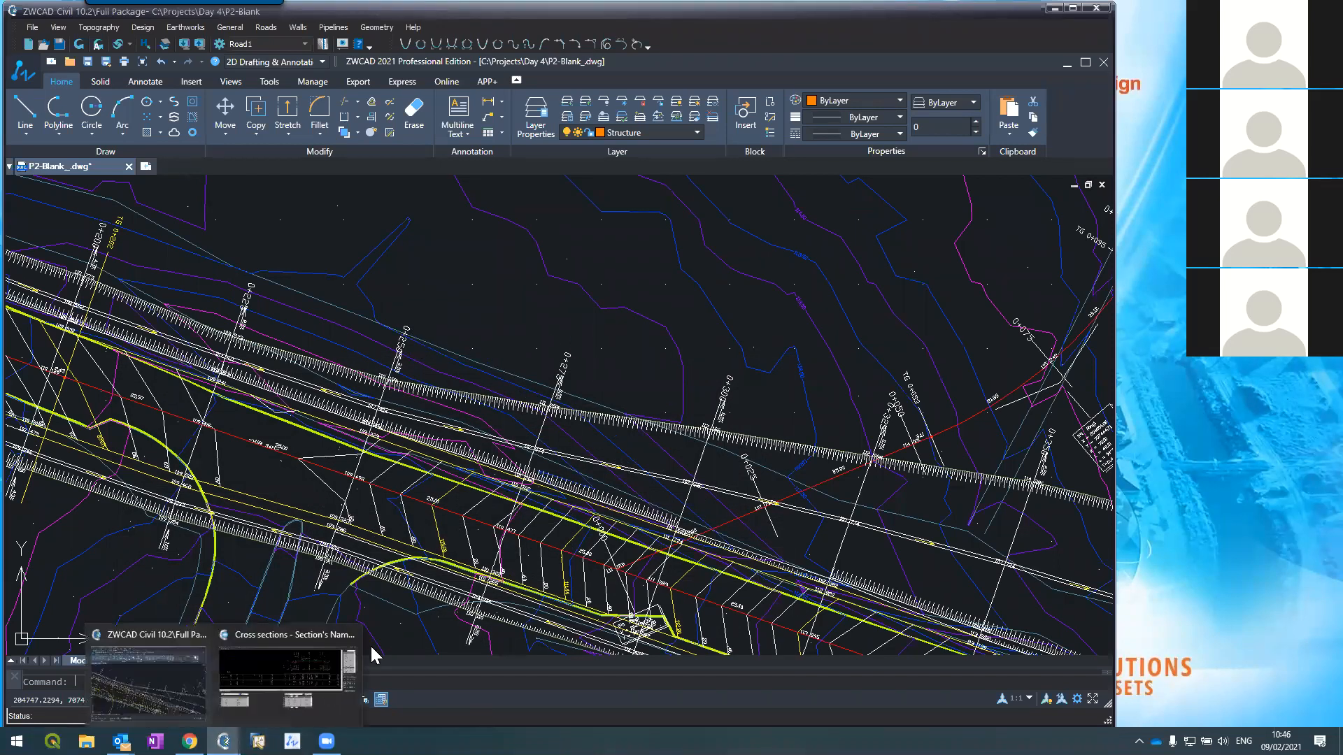
left_click(289, 700)
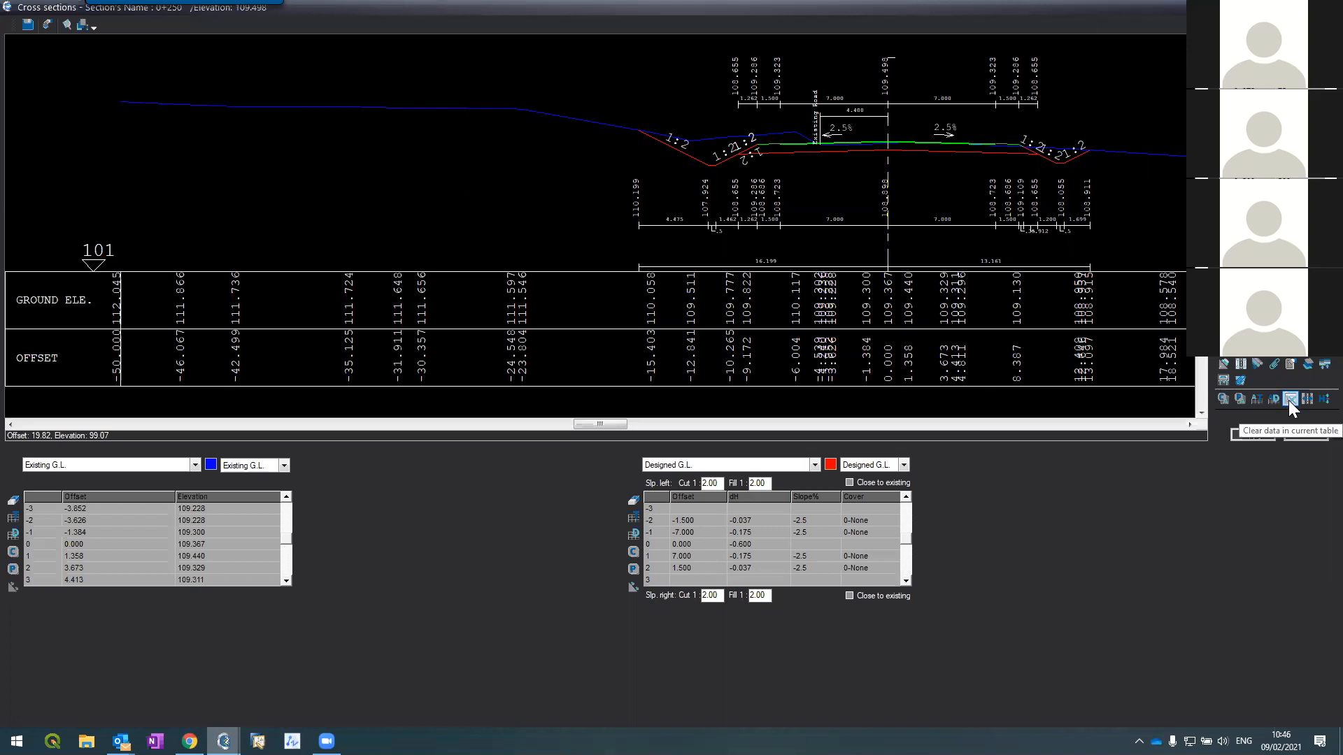
Step: Clear the Left ditch table data for sections 0+275 through 0+534 and confirm the warning
left_click(1288, 400)
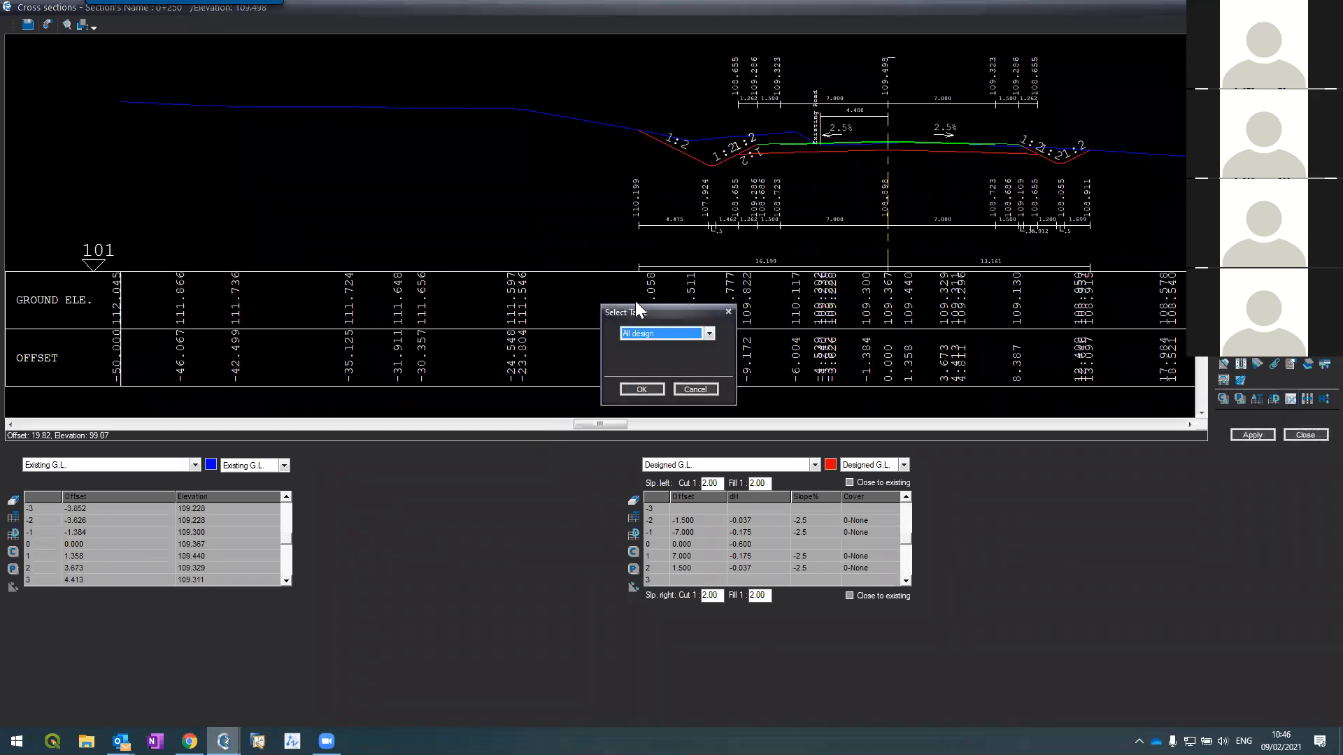
left_click(655, 338)
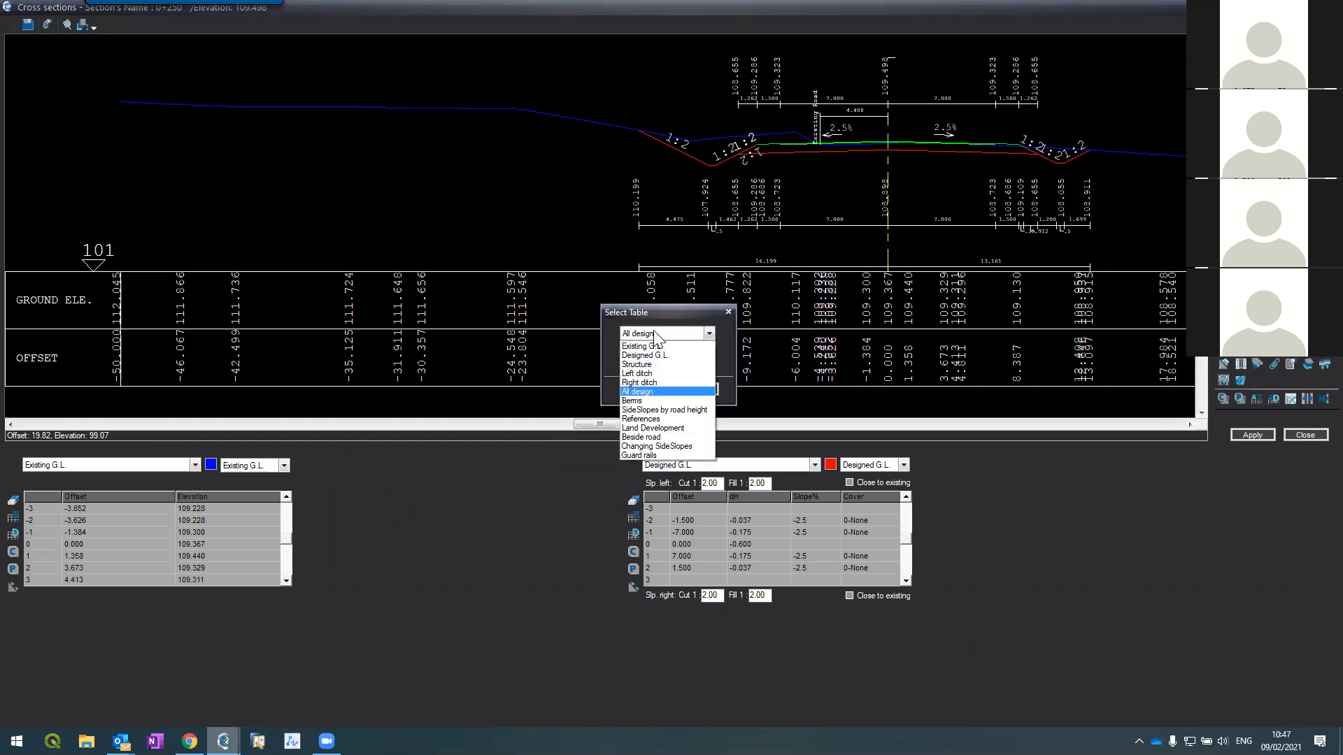
left_click(643, 373)
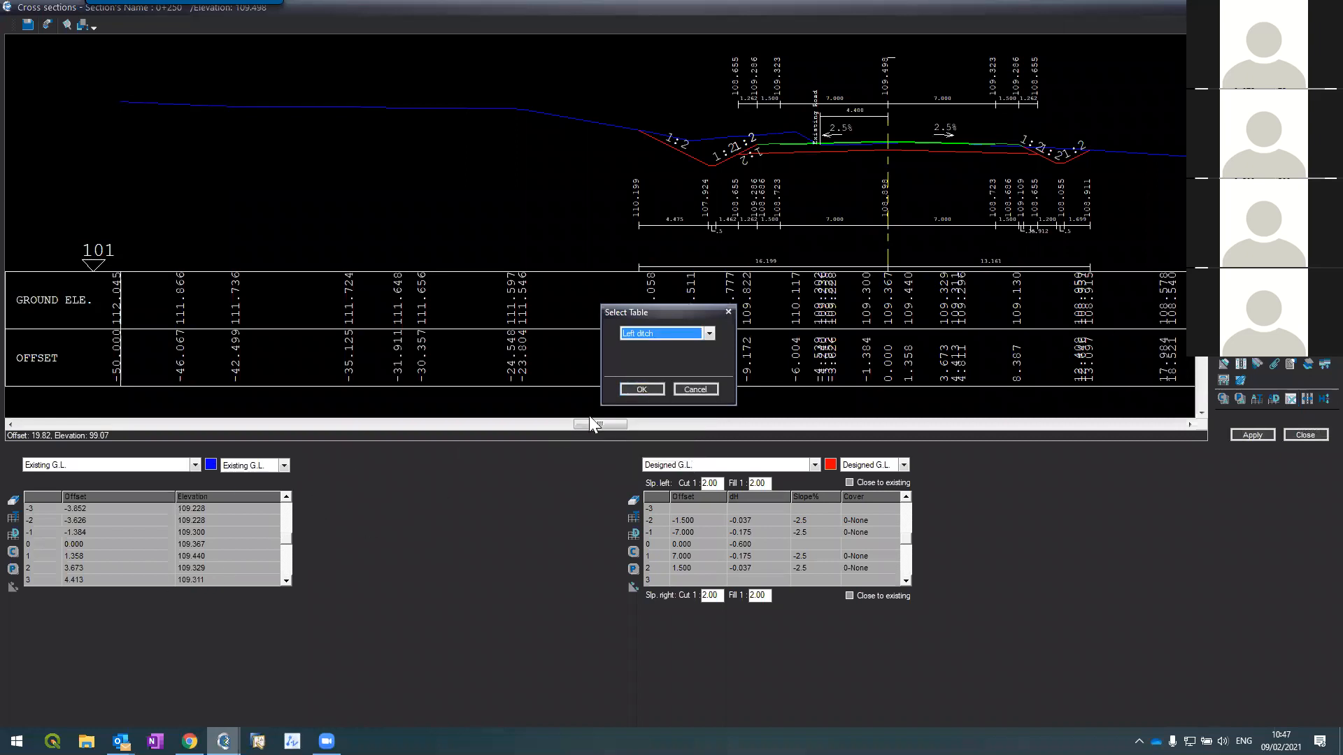
left_click(625, 386)
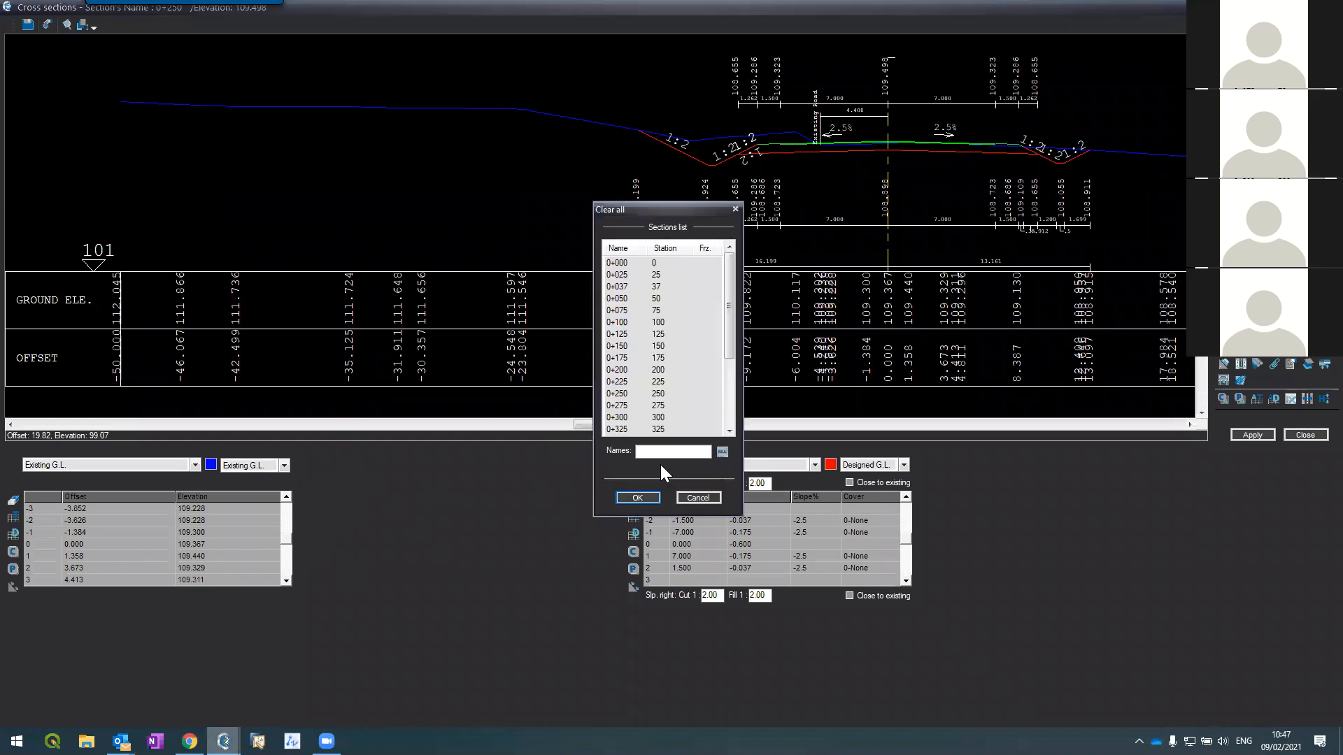
left_click(631, 406)
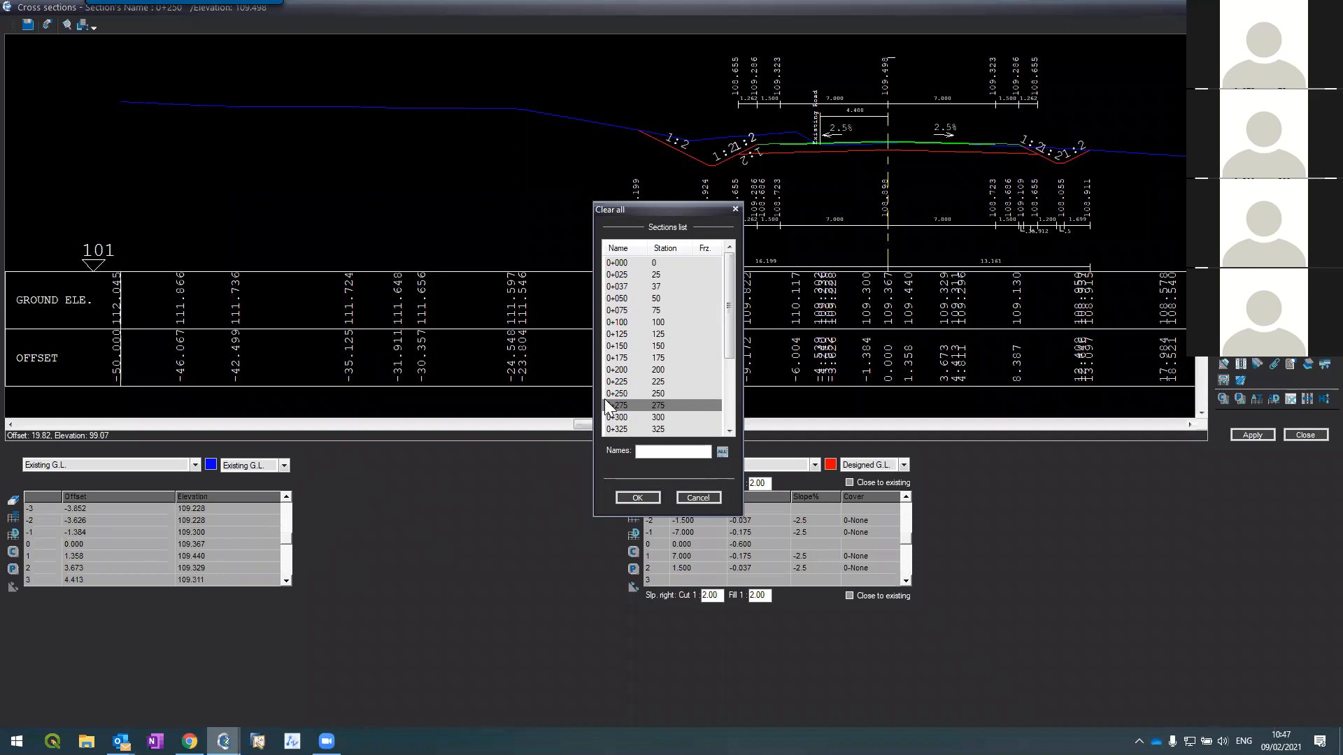
left_click_drag(728, 357, 730, 428)
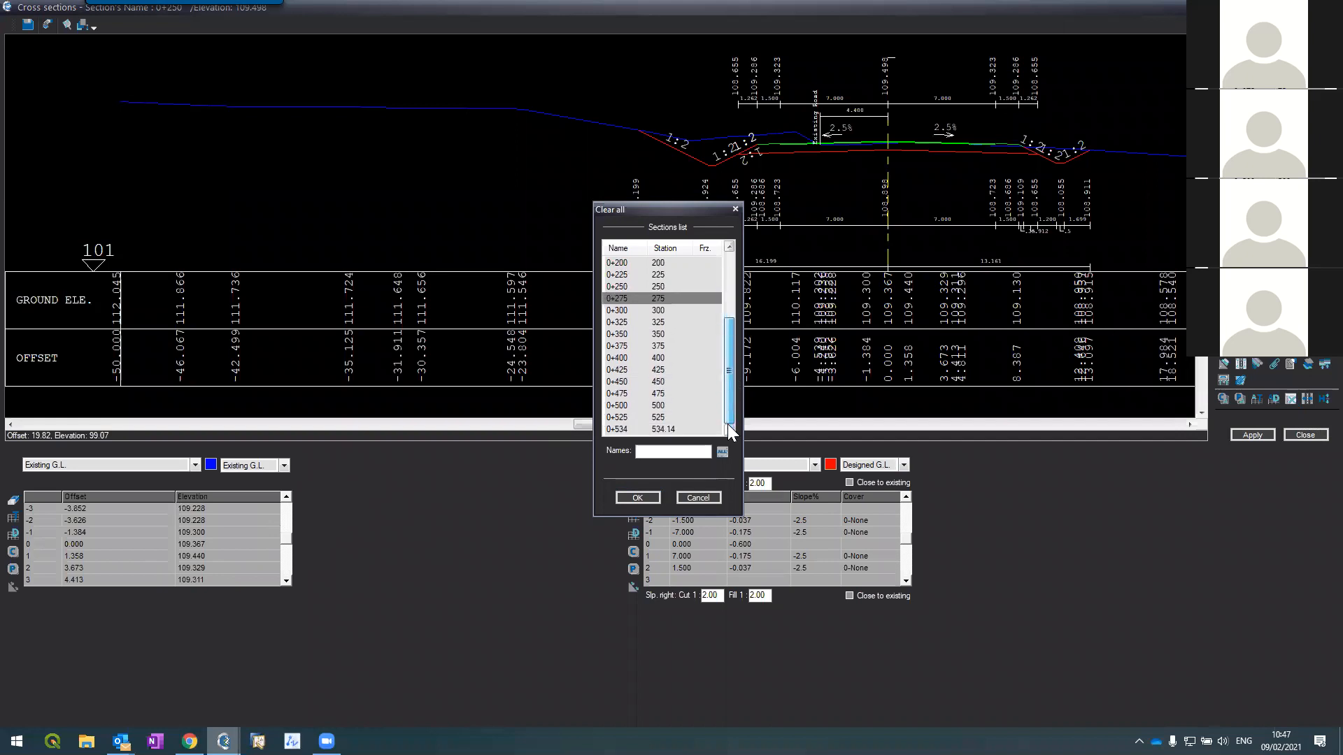
left_click(618, 432, "shift")
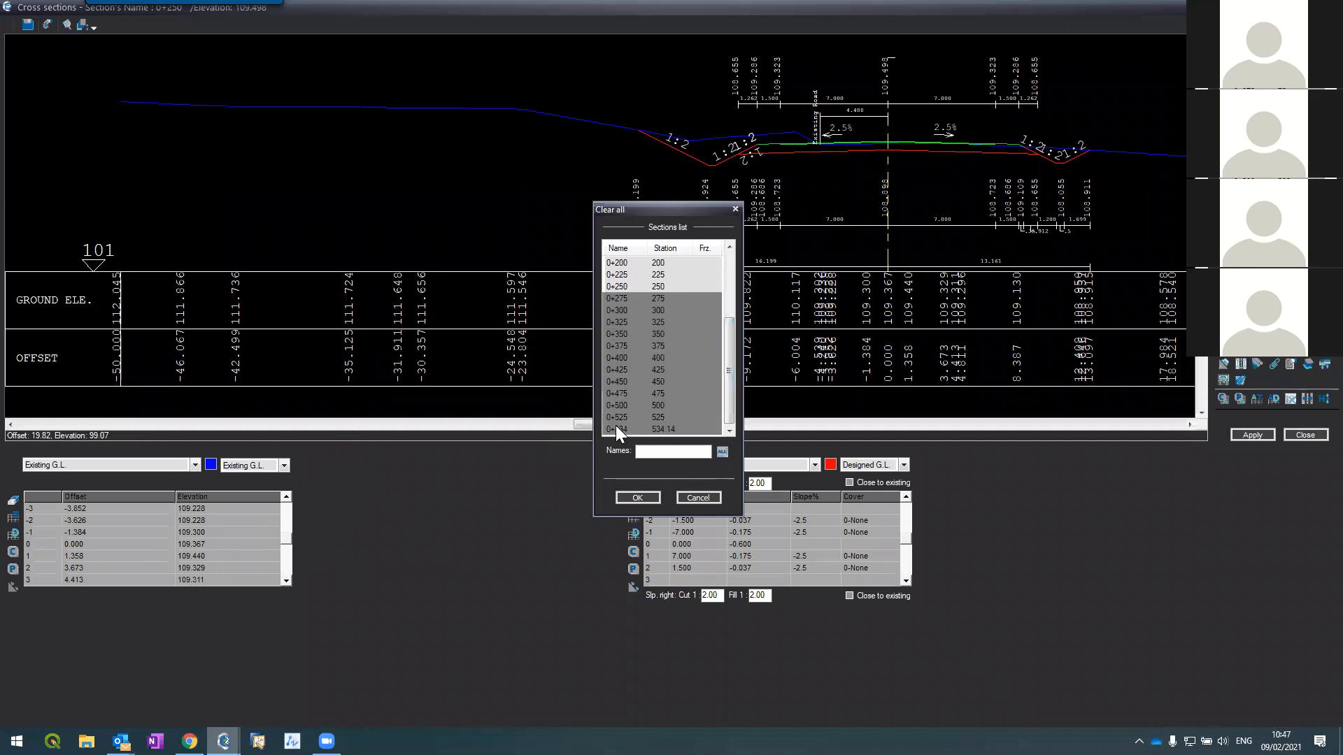
left_click(639, 495)
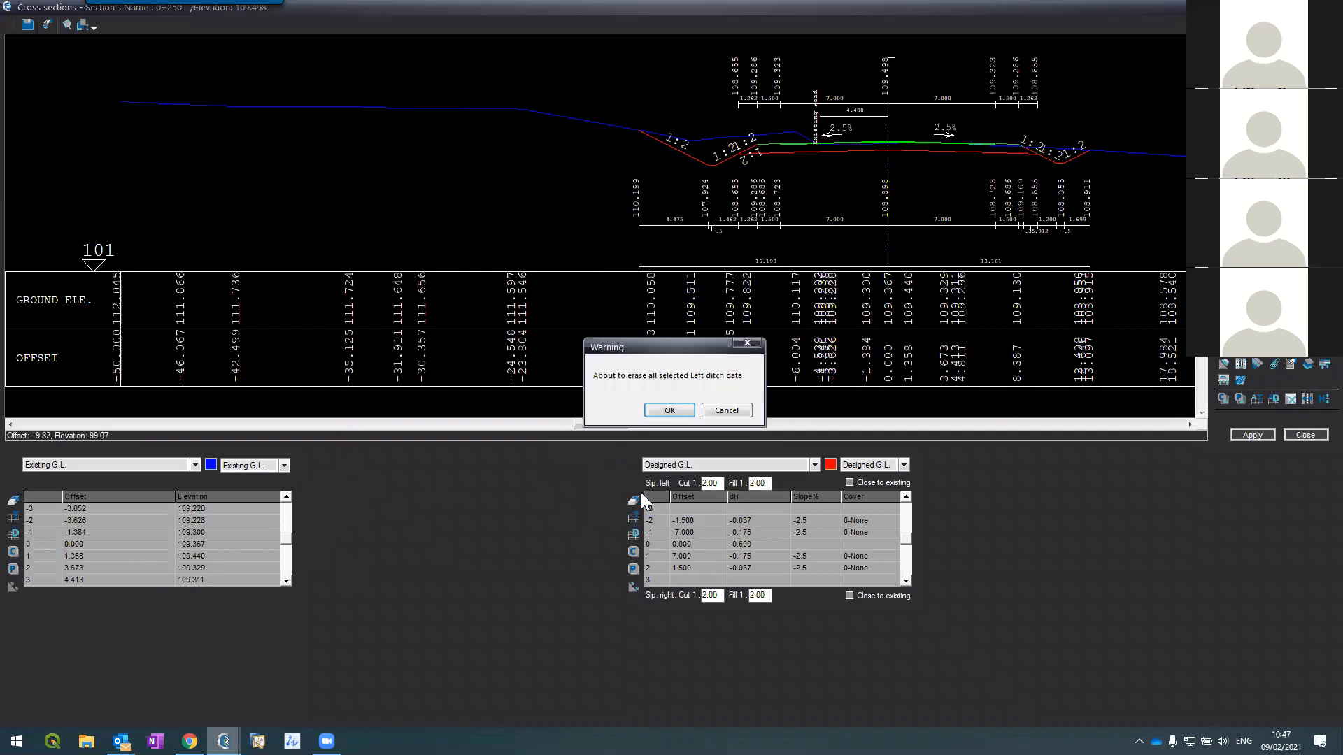
left_click(669, 412)
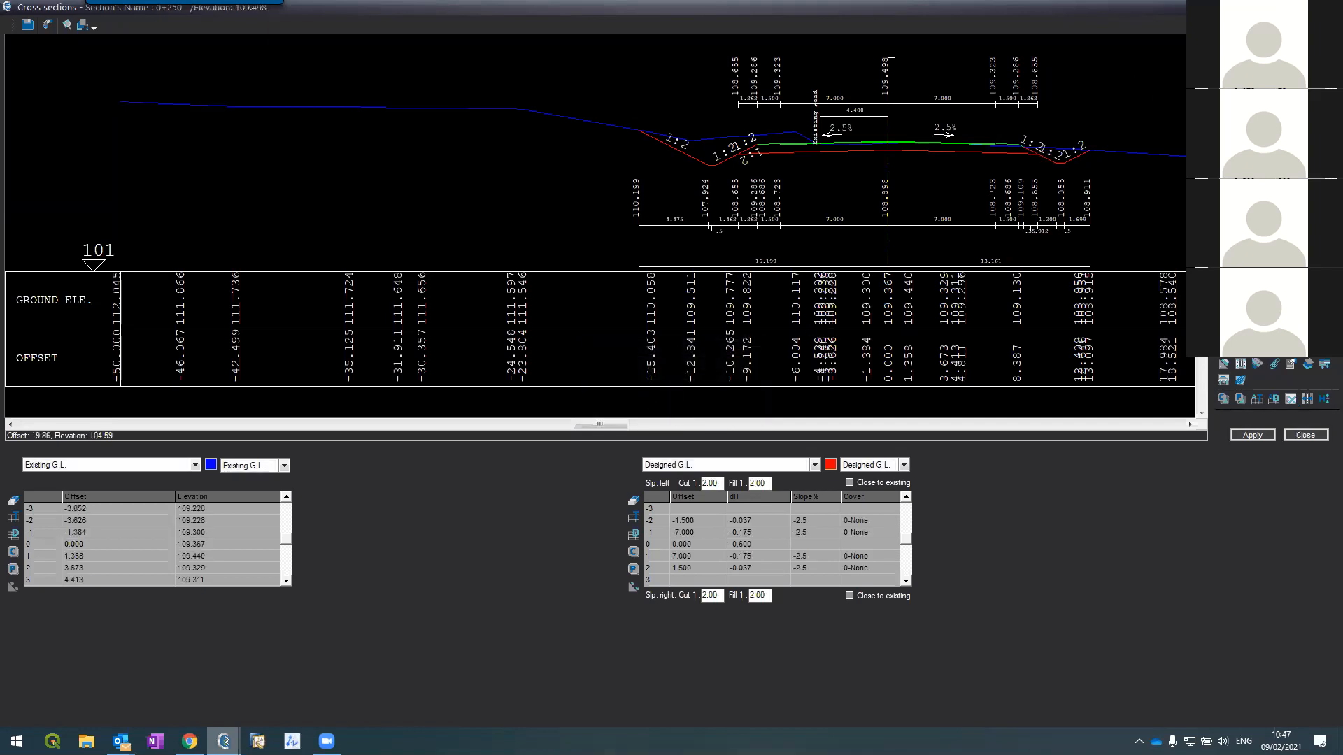
Step: Apply the edited section data and compare sections 0+250 and 0+275
key("Page_Up")
left_click(1248, 439)
key("Page_Down")
key("Page_Up")
key("Page_Down")
key("Page_Up")
Step: Page forward through sections 0+325 to 0+450, zooming to check, then move to 0+475
key("Page_Down")
key("Page_Down")
key("Page_Down")
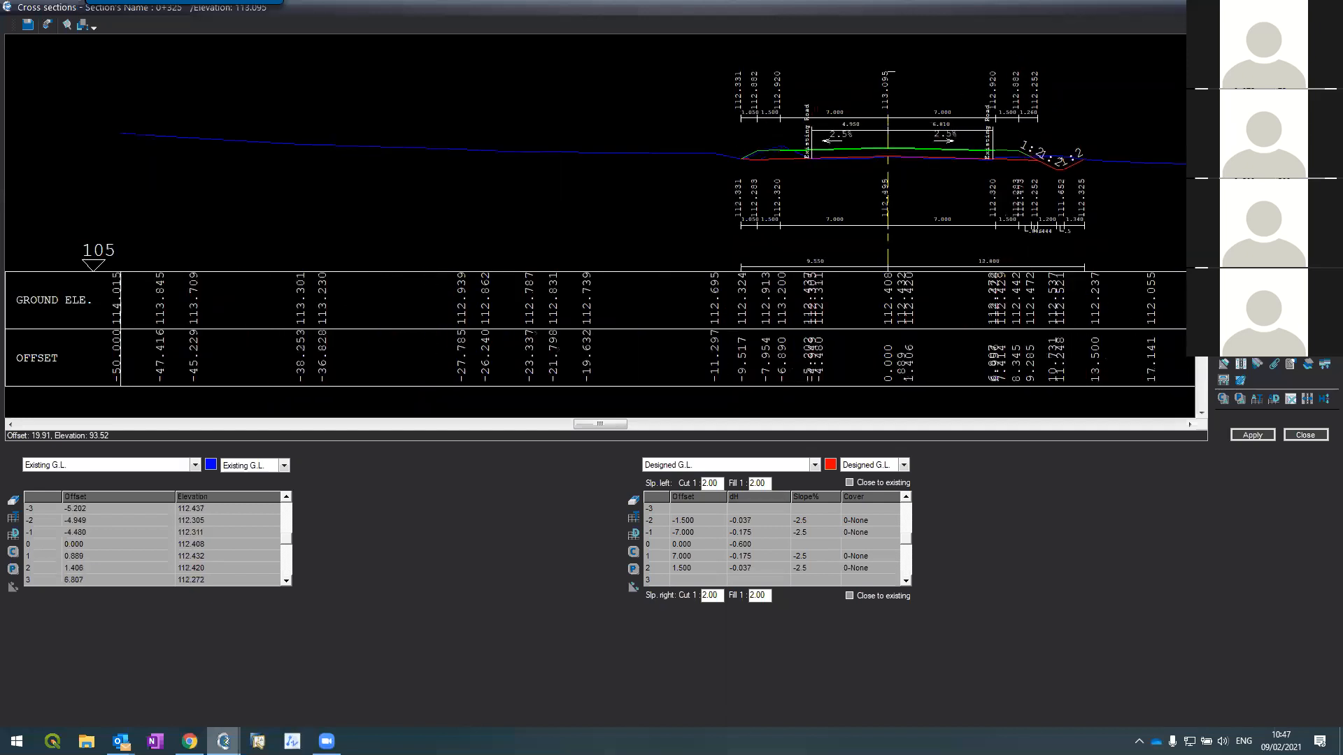
key("Page_Down")
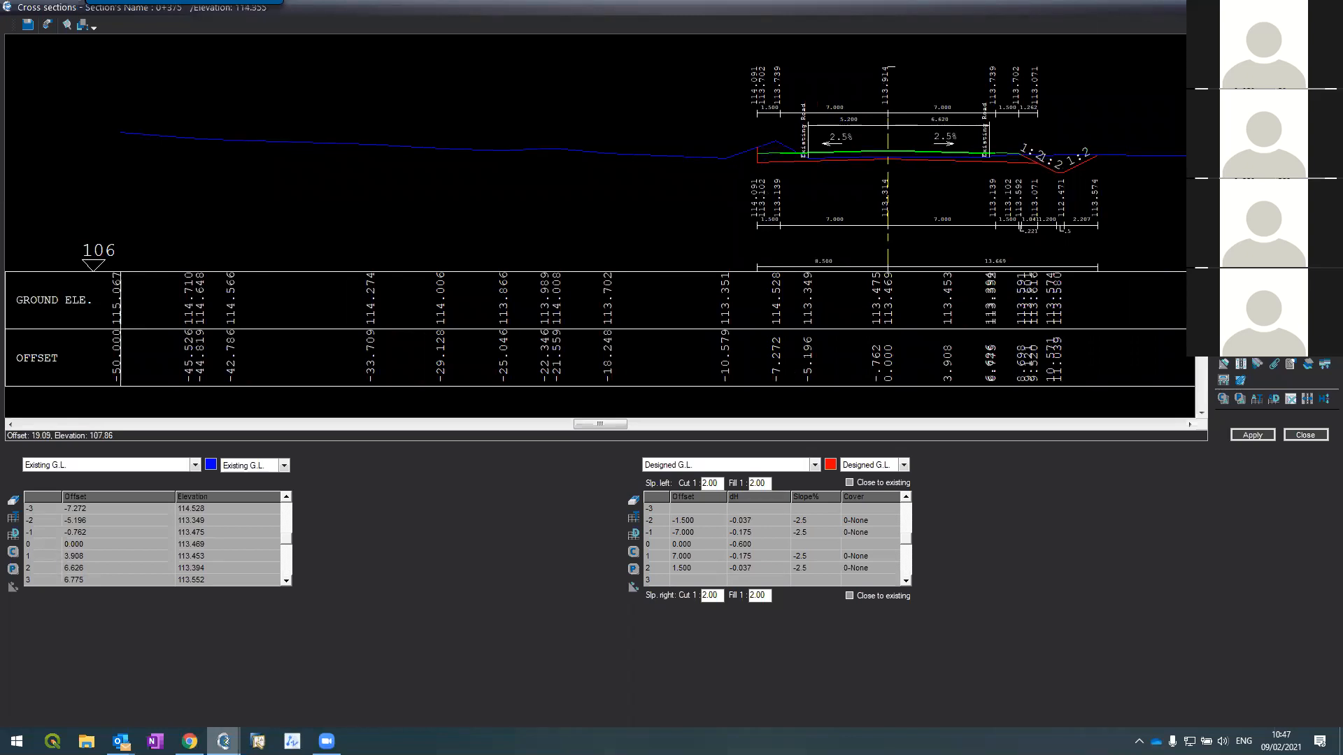
key("Page_Down")
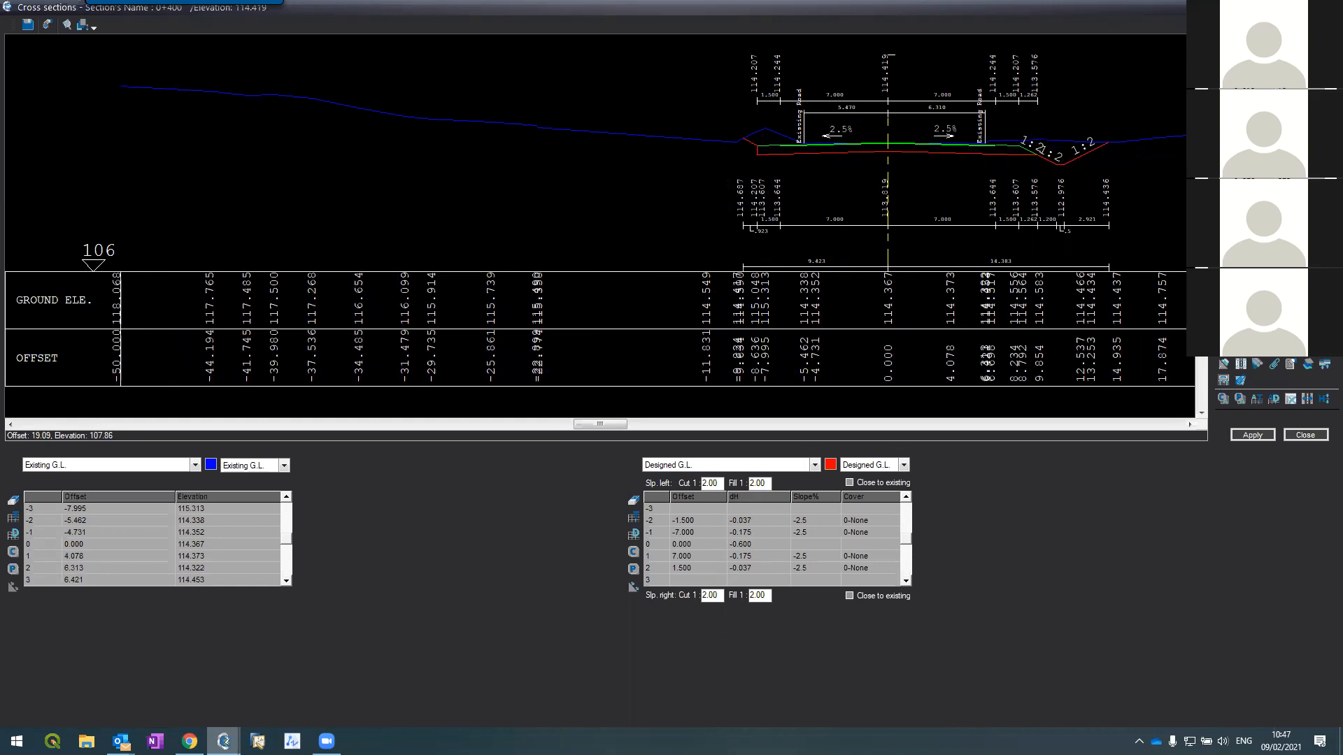
key("Page_Down")
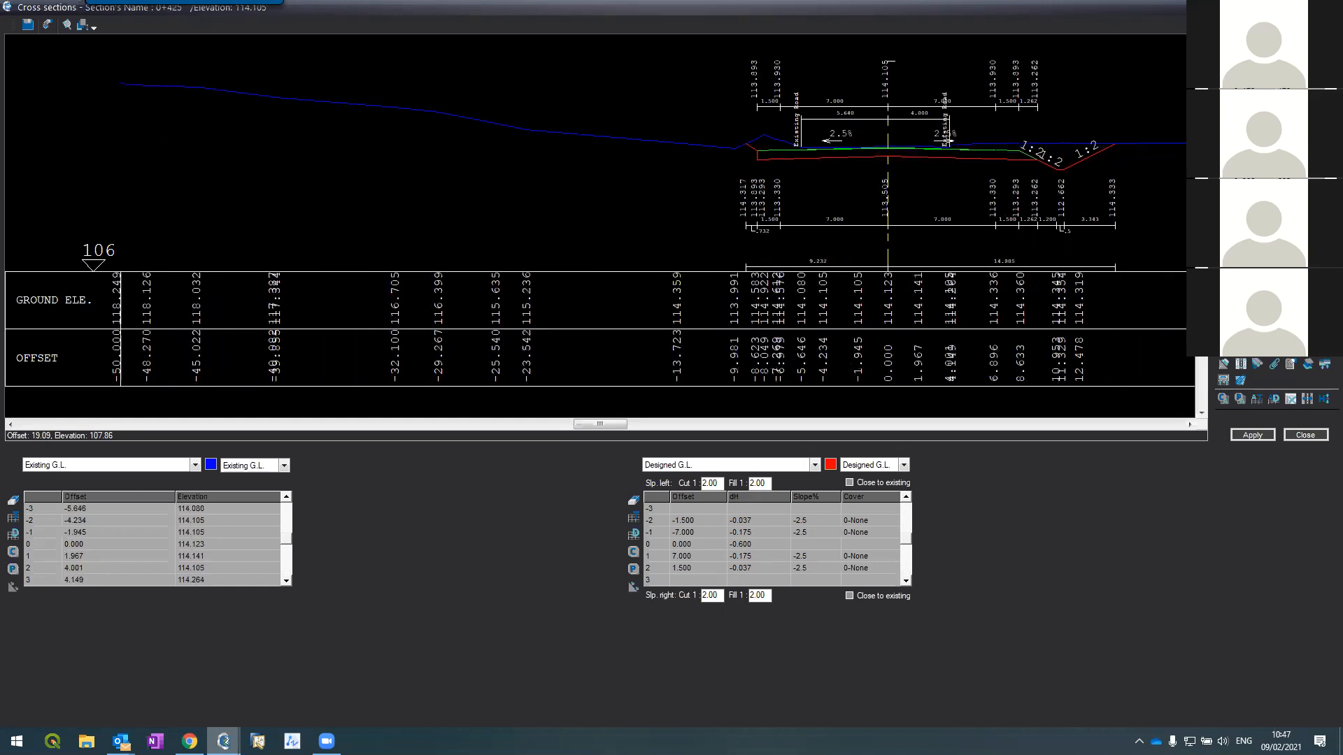
key("Page_Down")
scroll(752, 140, "up", 4)
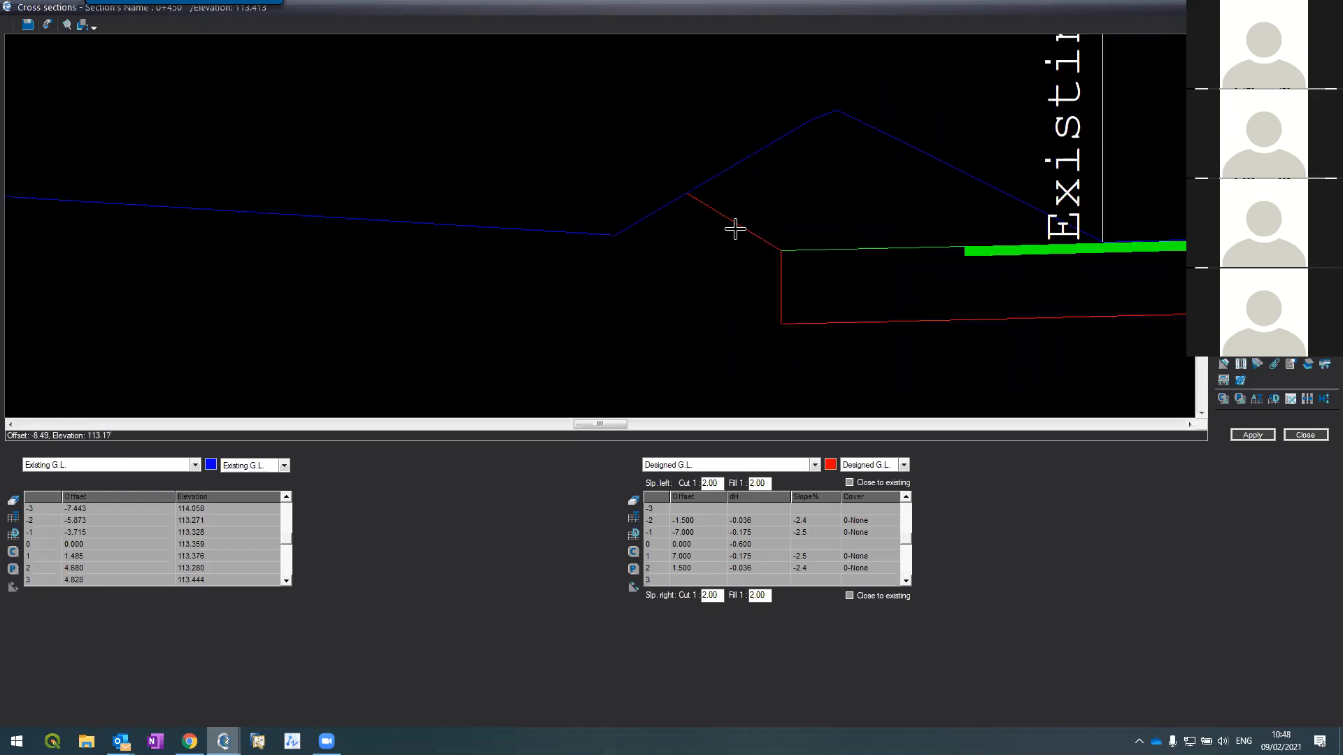
scroll(582, 214, "down", 4)
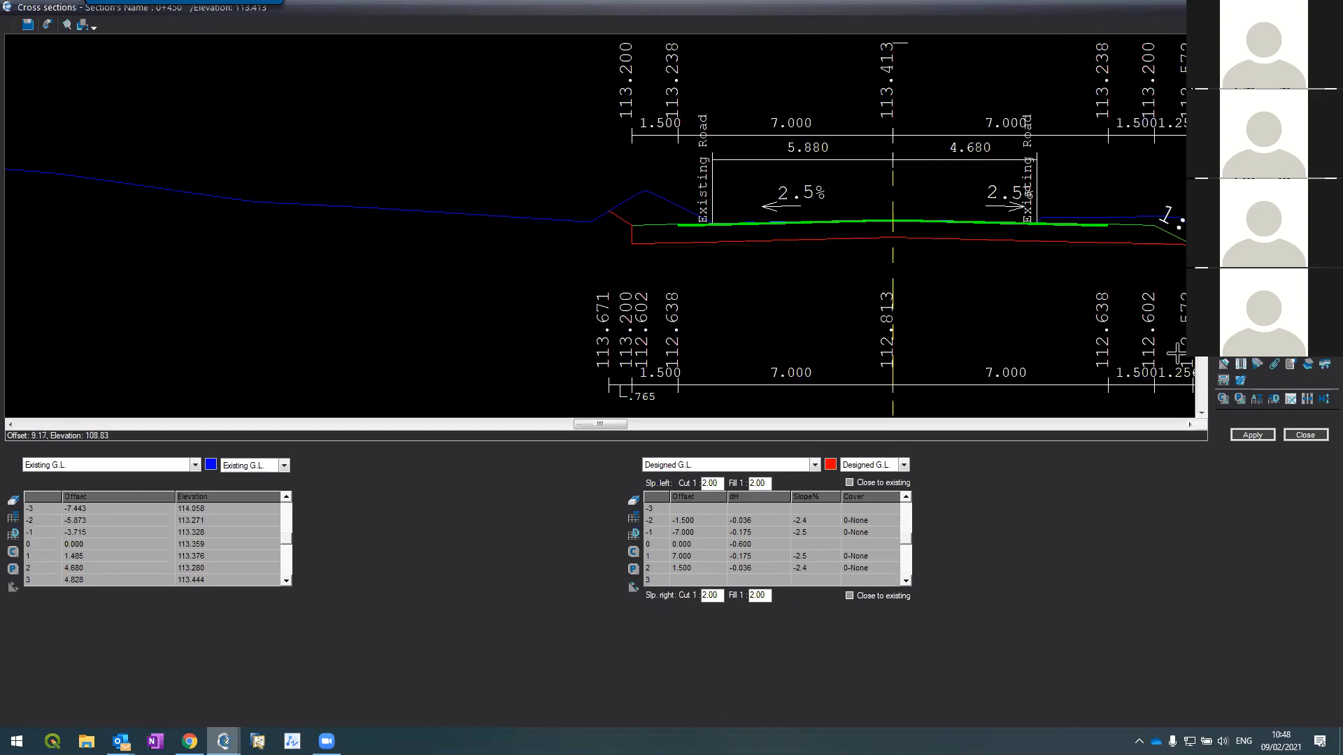
left_click(1258, 328)
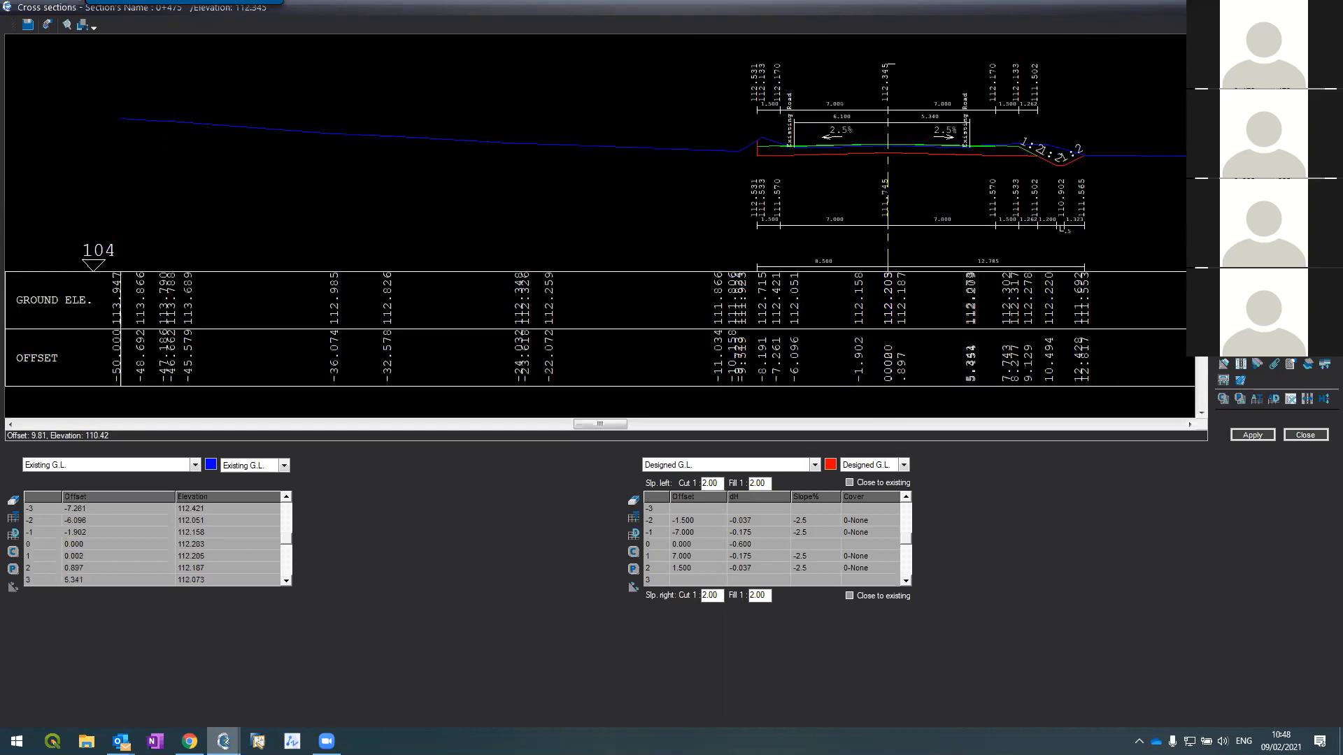
Step: Rebuild layout, contours, distances and triangles with a 2-unit contour interval
left_click(1307, 364)
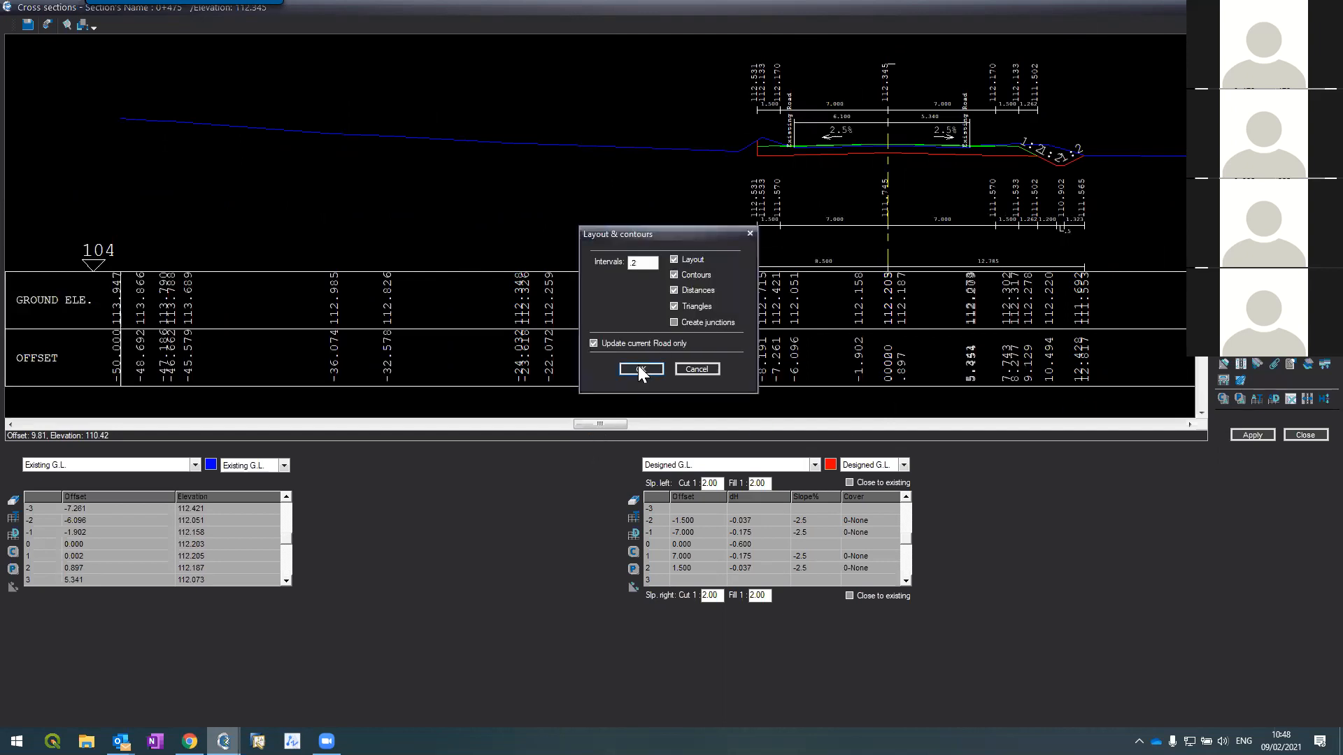
left_click(640, 368)
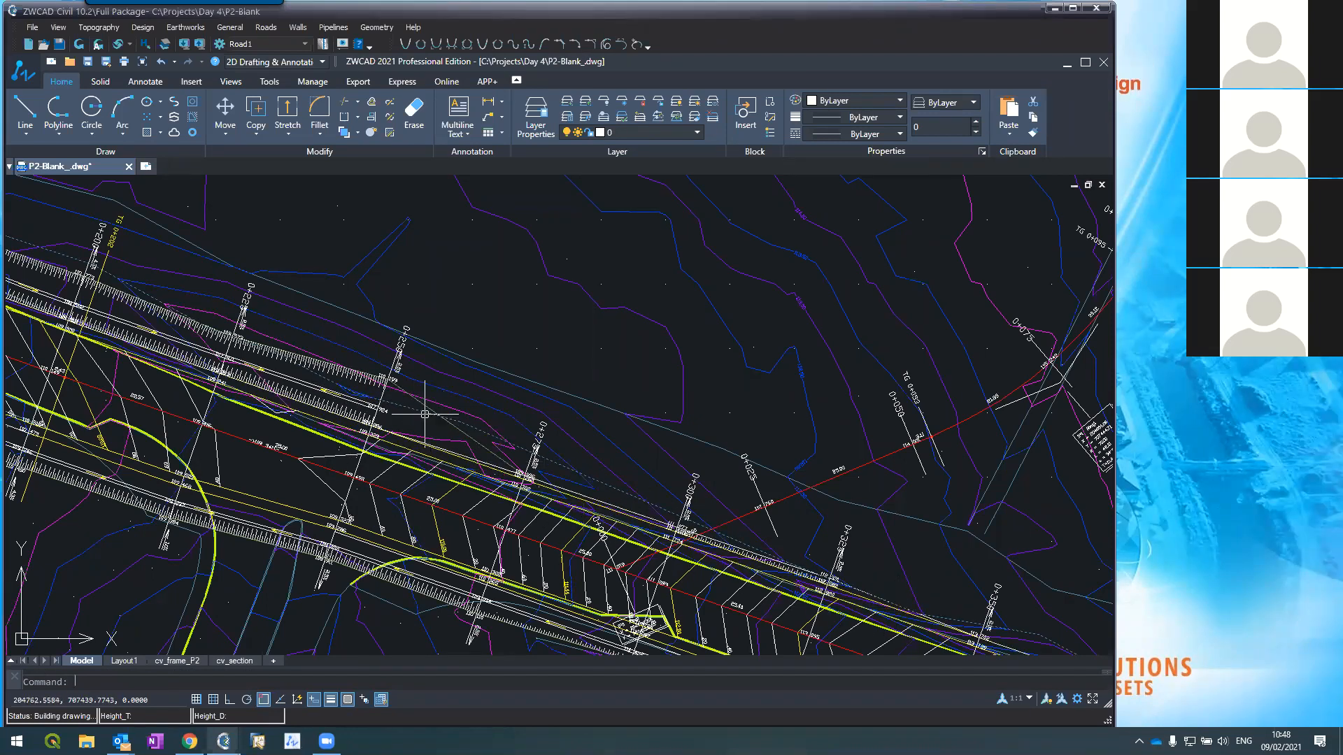
scroll(528, 420, "down", 4)
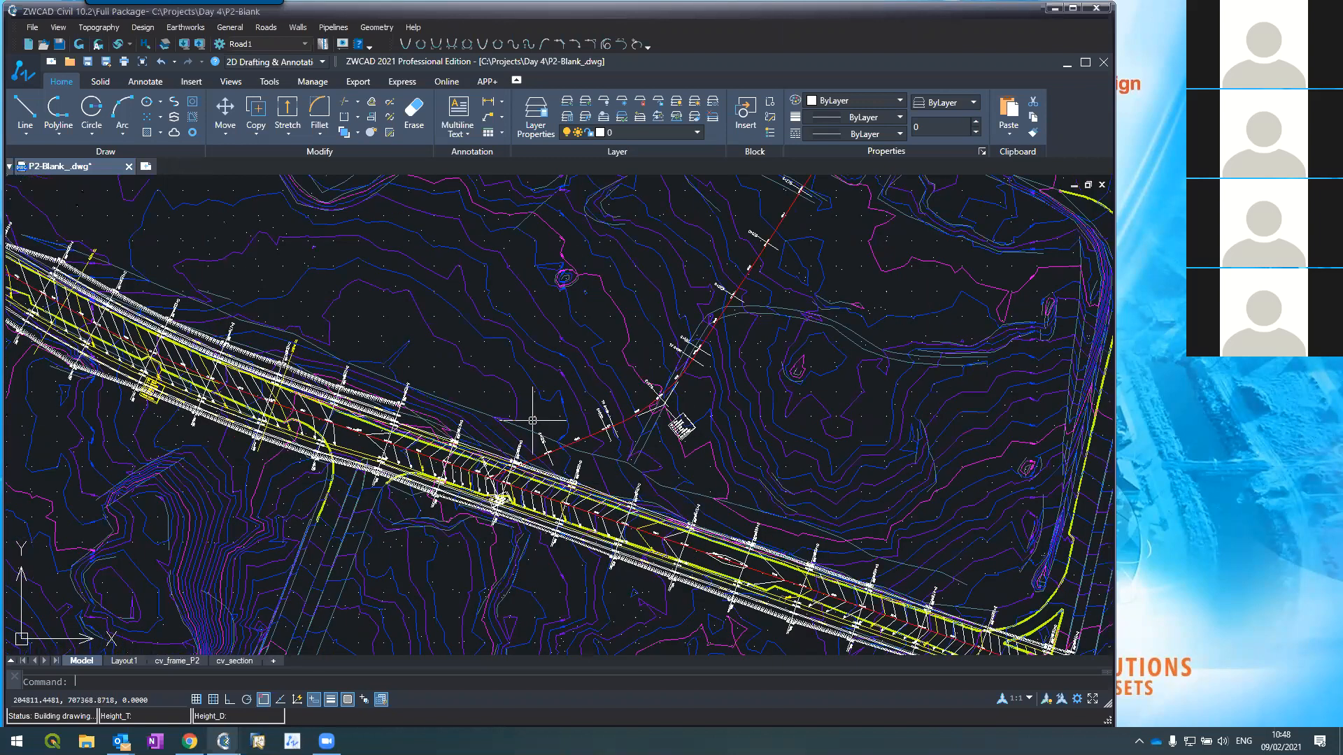
scroll(529, 420, "up", 2)
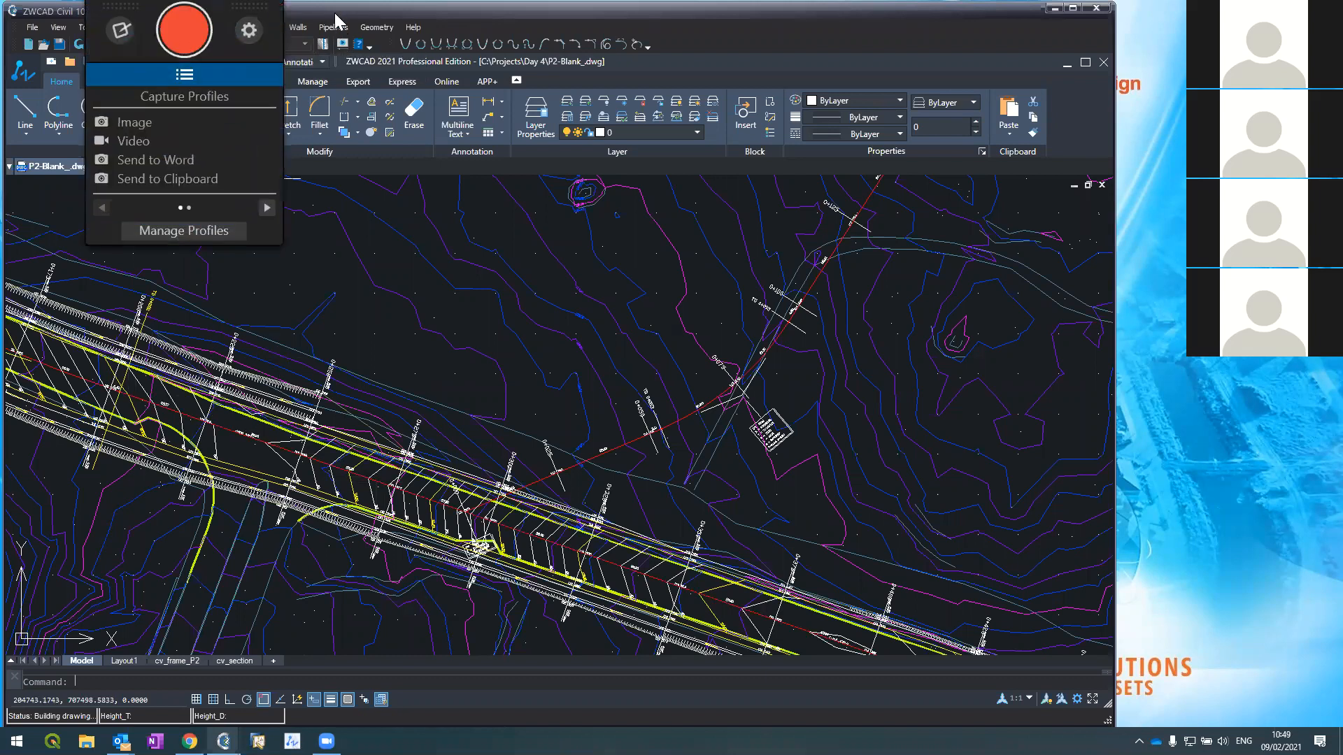
left_click(268, 28)
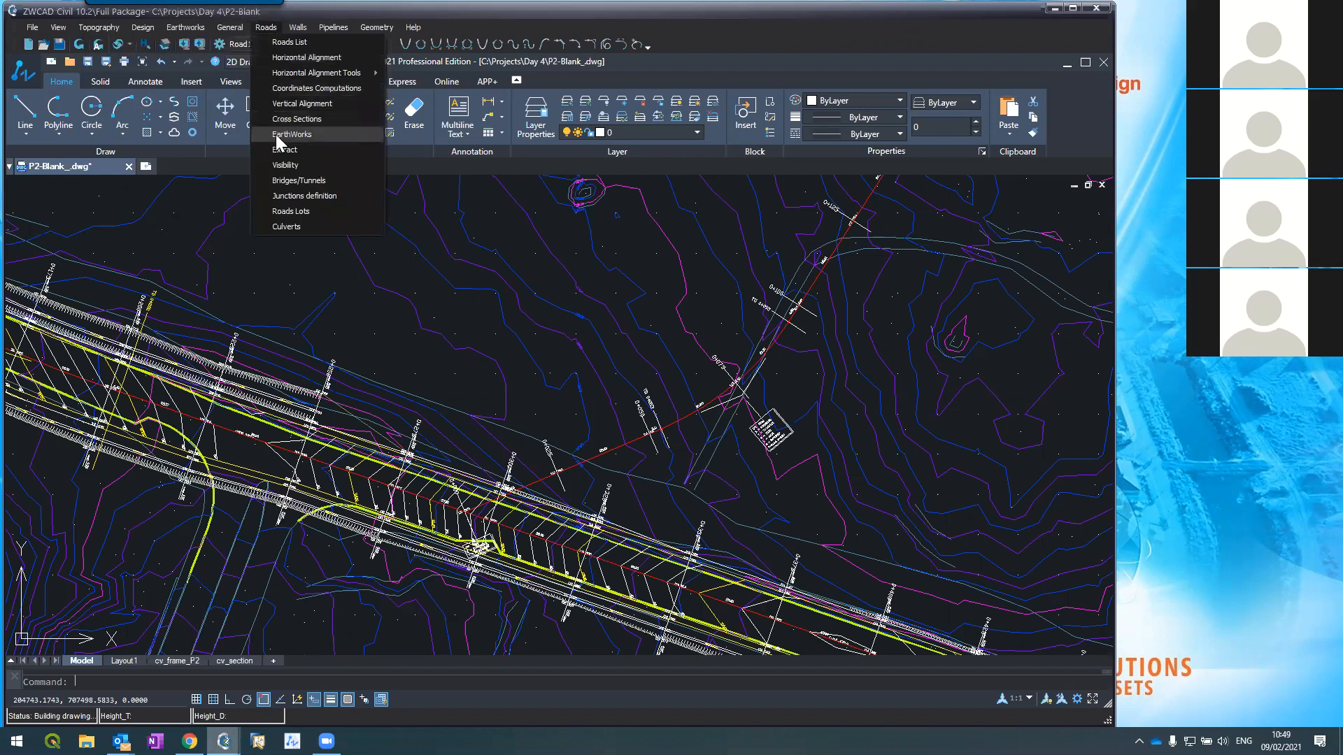
Step: Open the cross-section editor showing Left ditch left and Right ditch right, ending at section 0+534
left_click(271, 118)
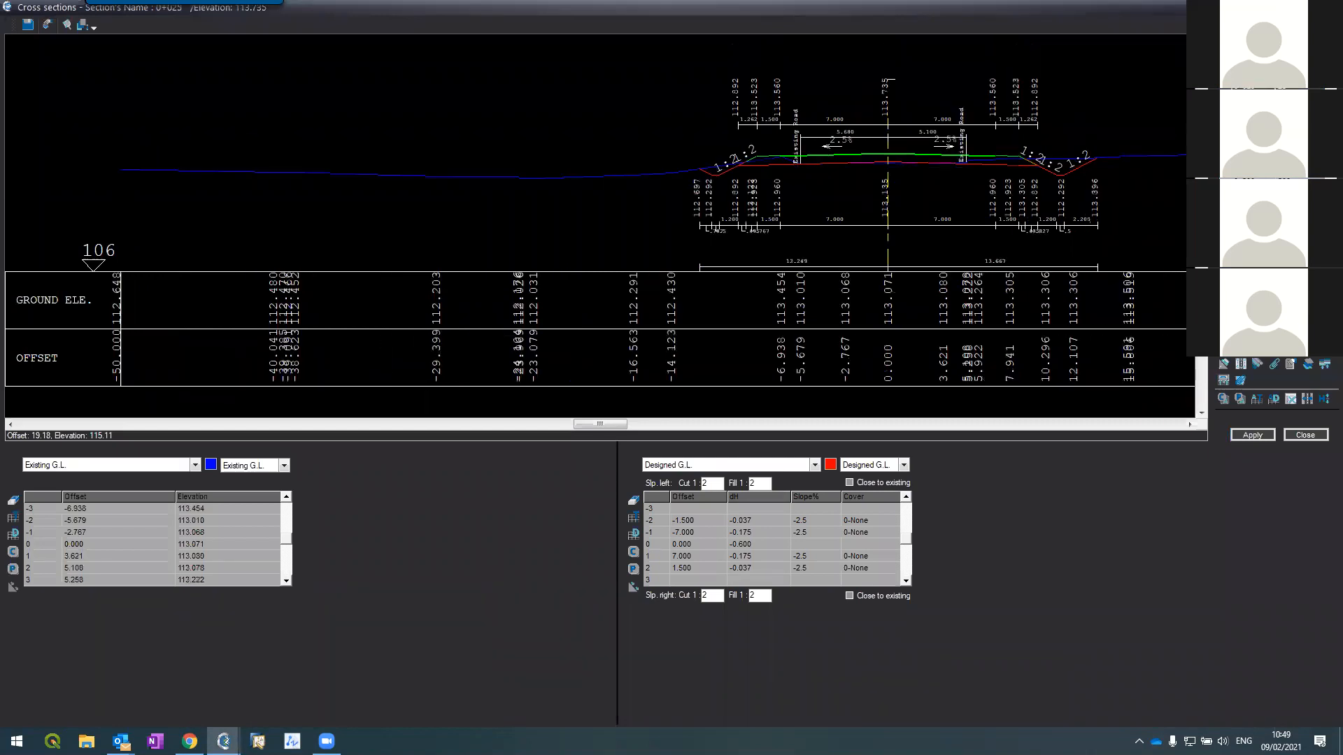
key("Page_Up")
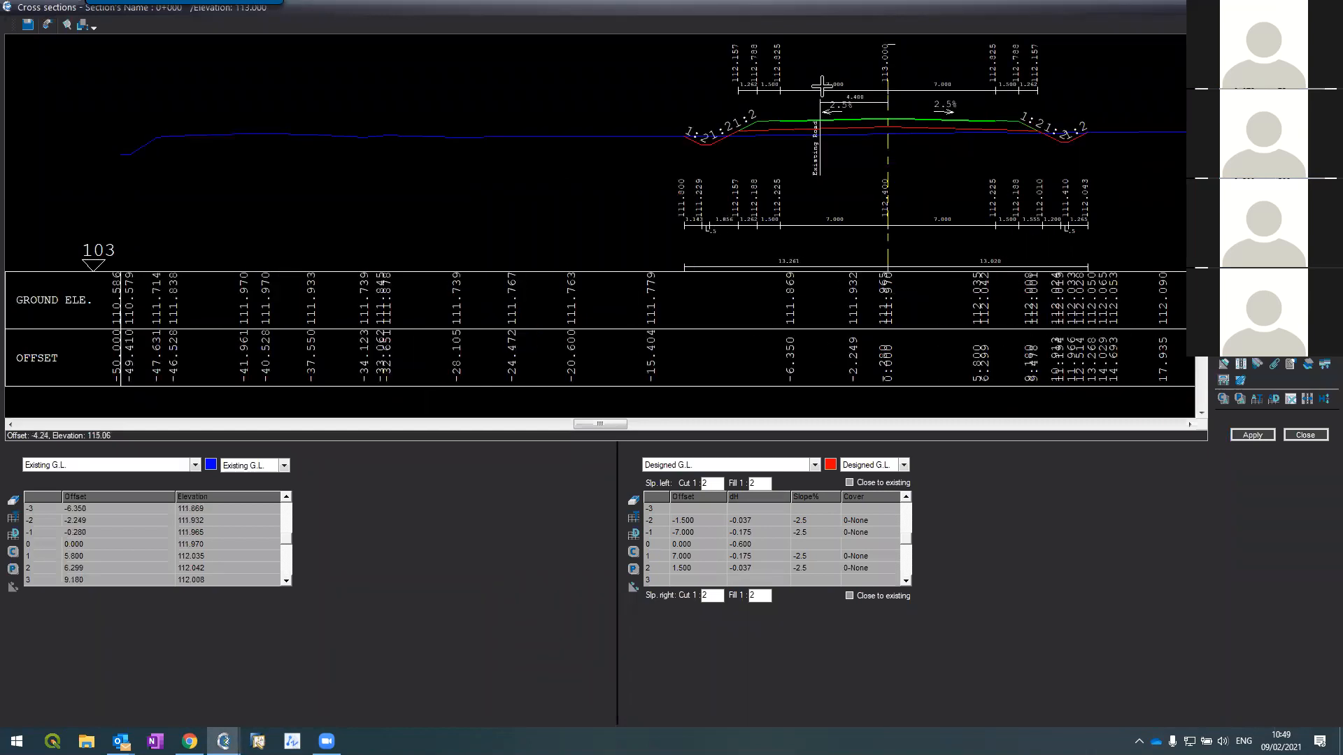
scroll(821, 87, "up", 2)
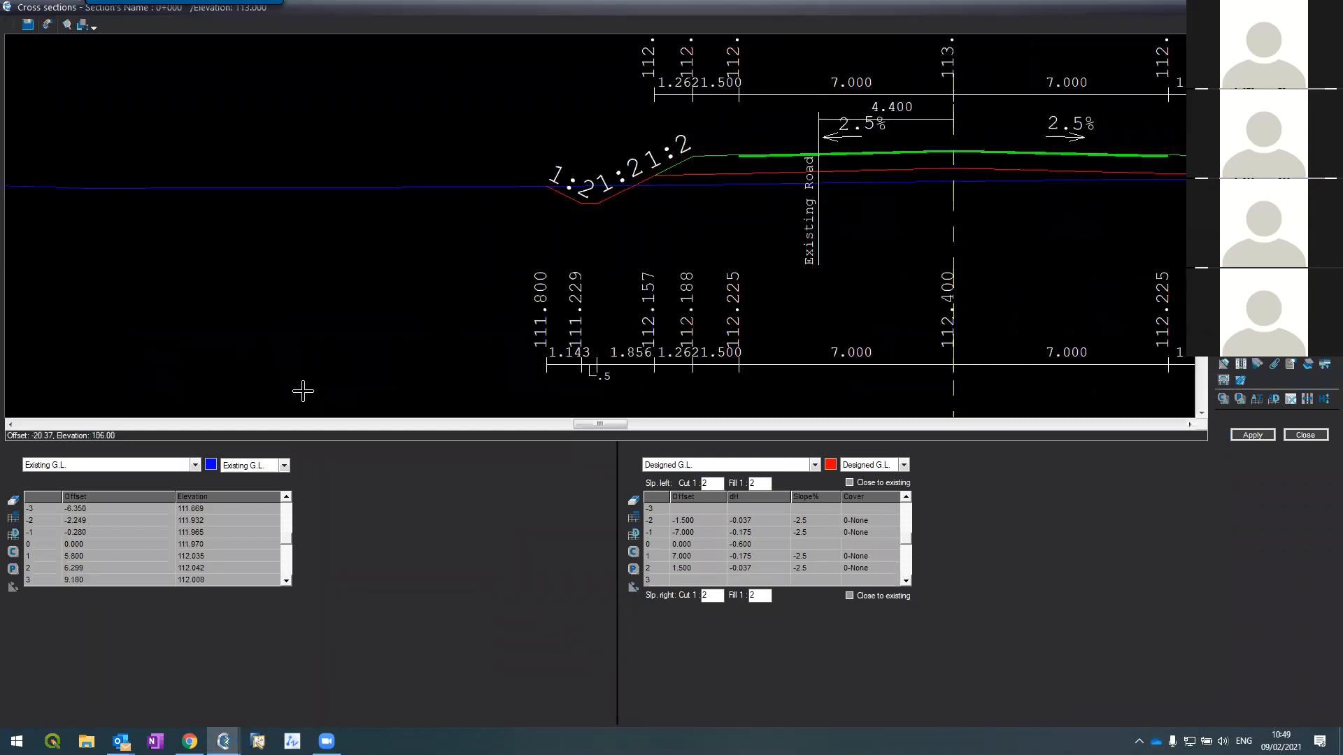
left_click(89, 463)
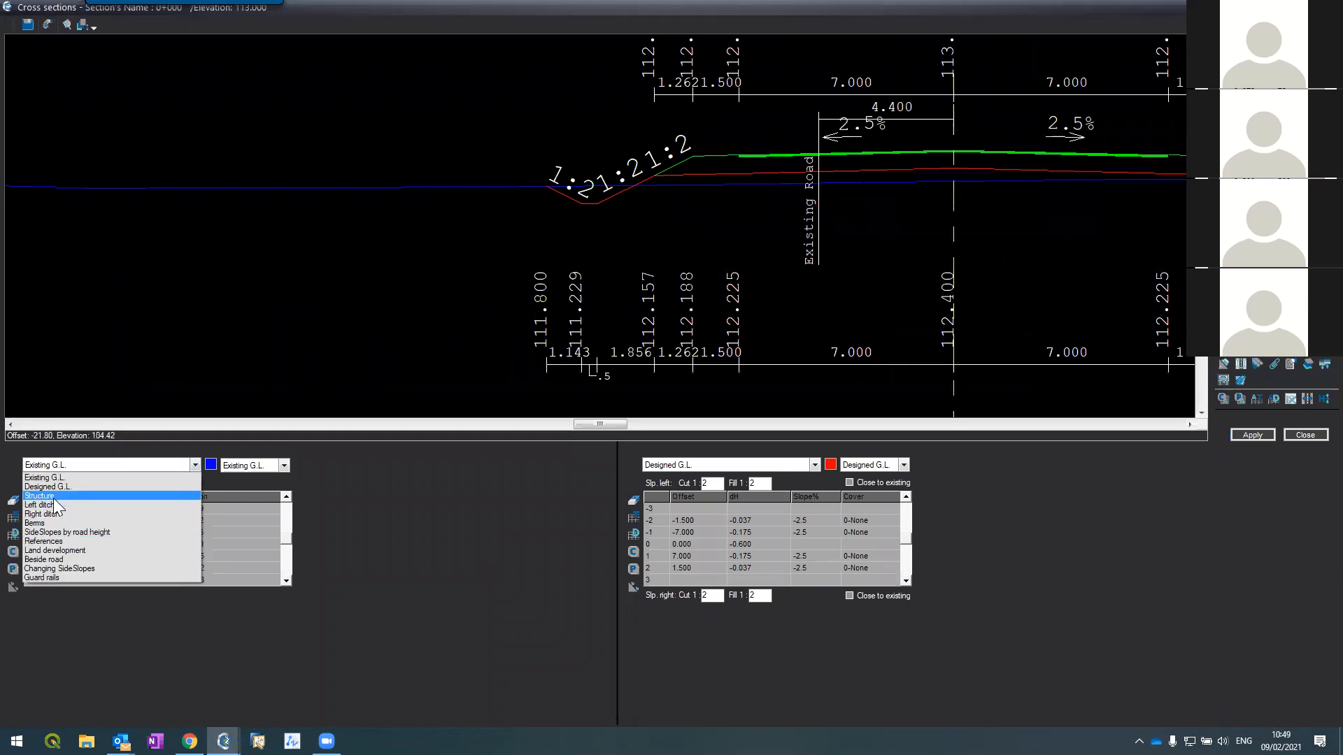
left_click(51, 496)
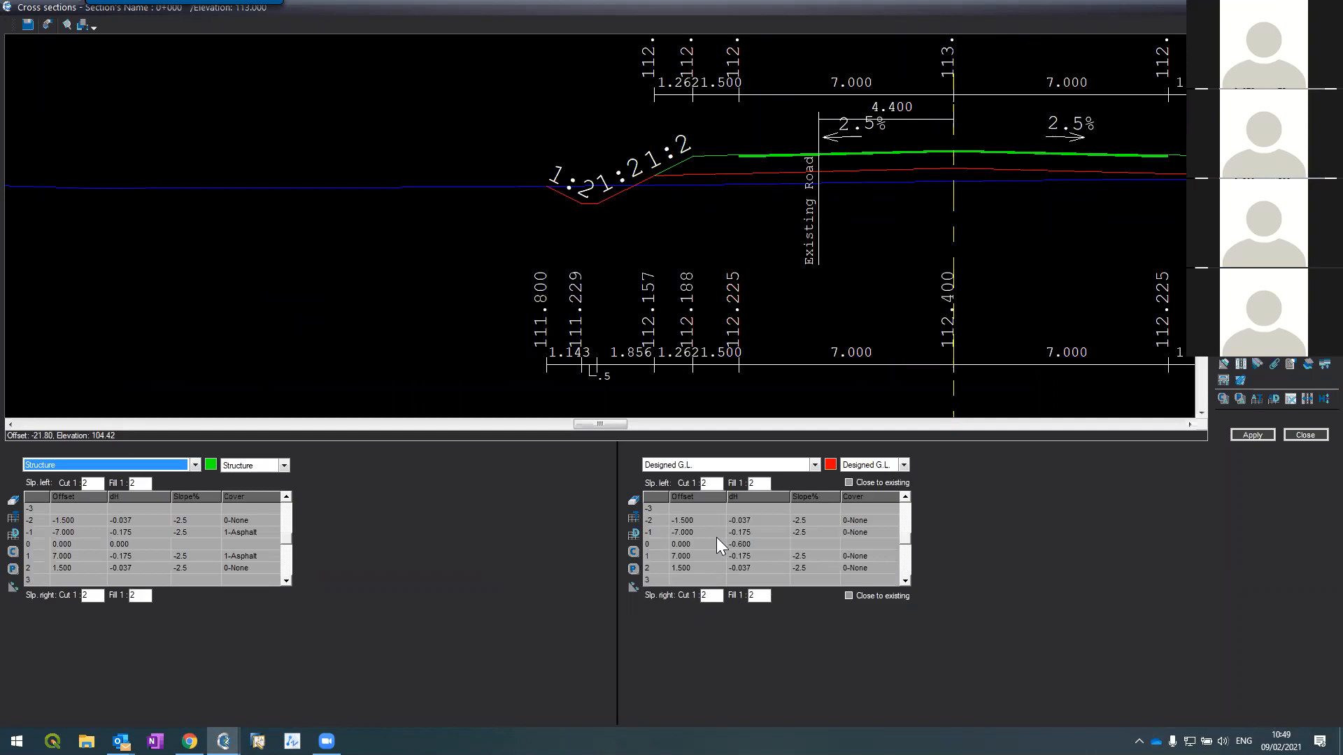
left_click(125, 467)
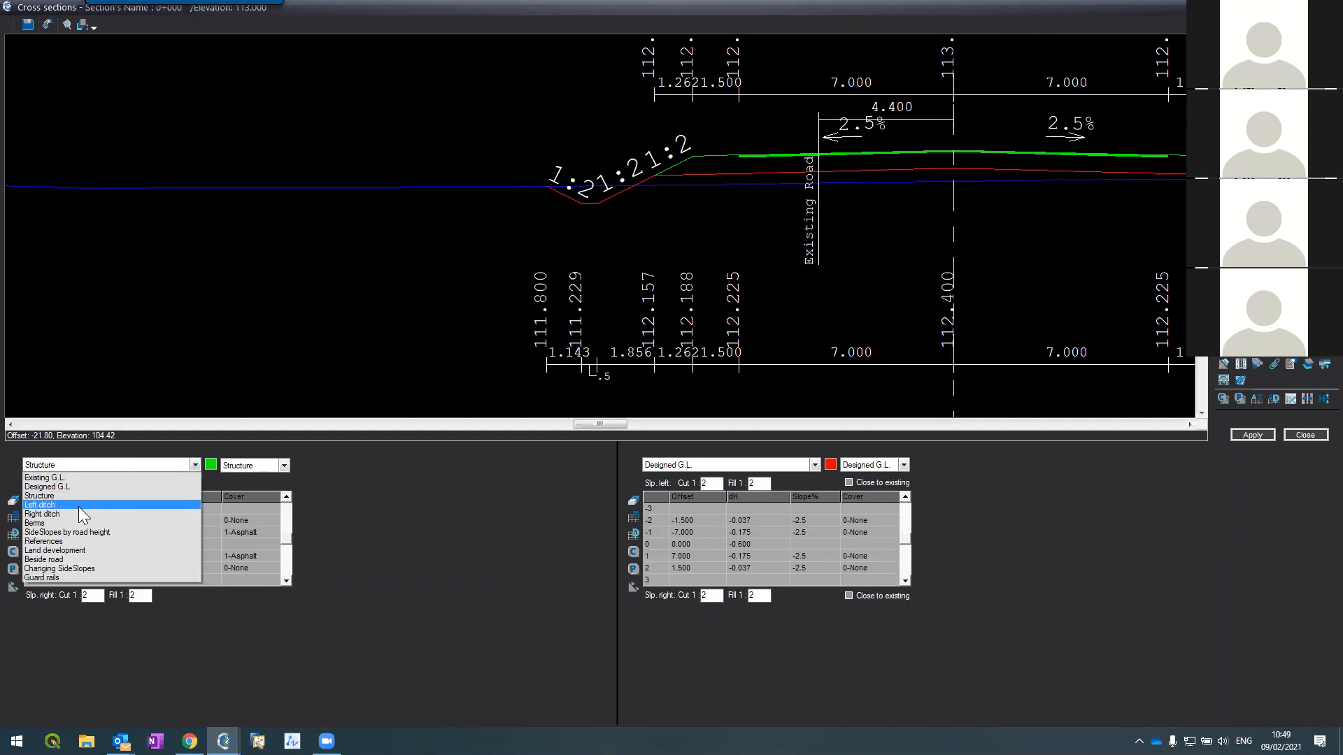
left_click(84, 505)
left_click(669, 466)
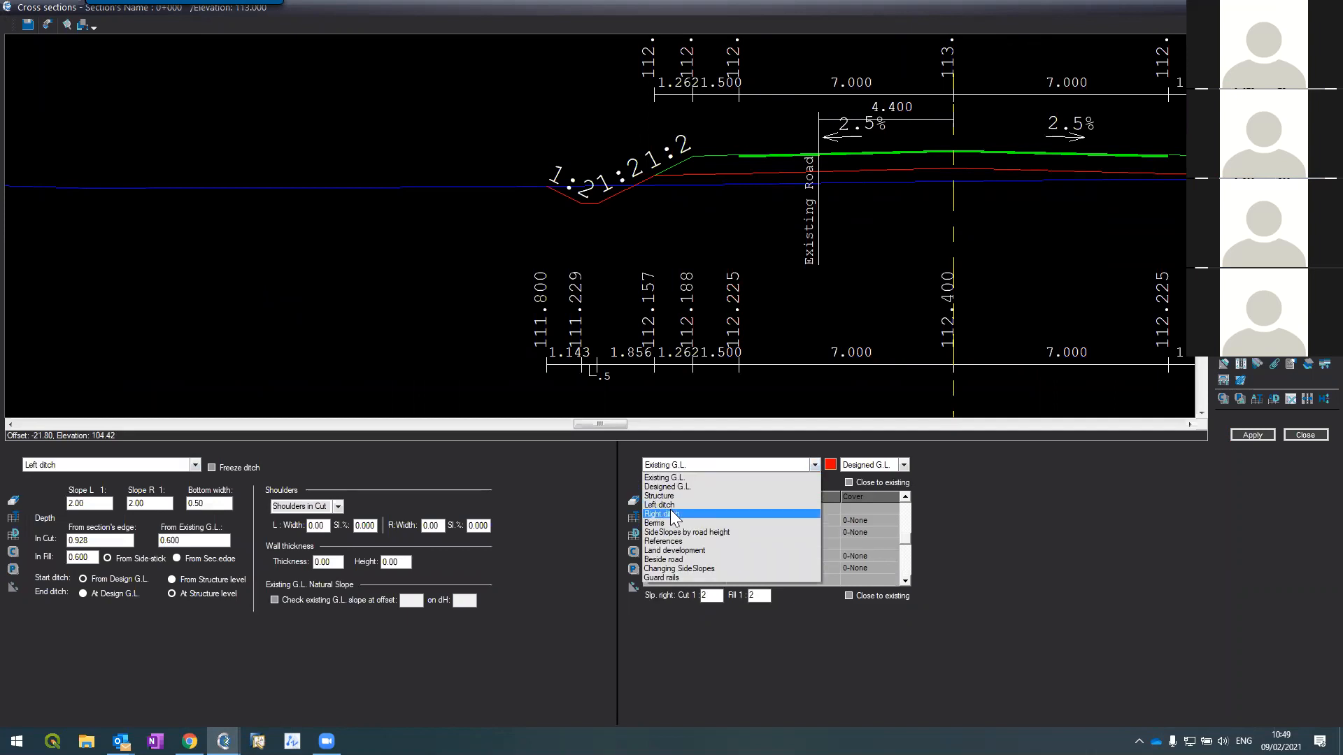
left_click(671, 515)
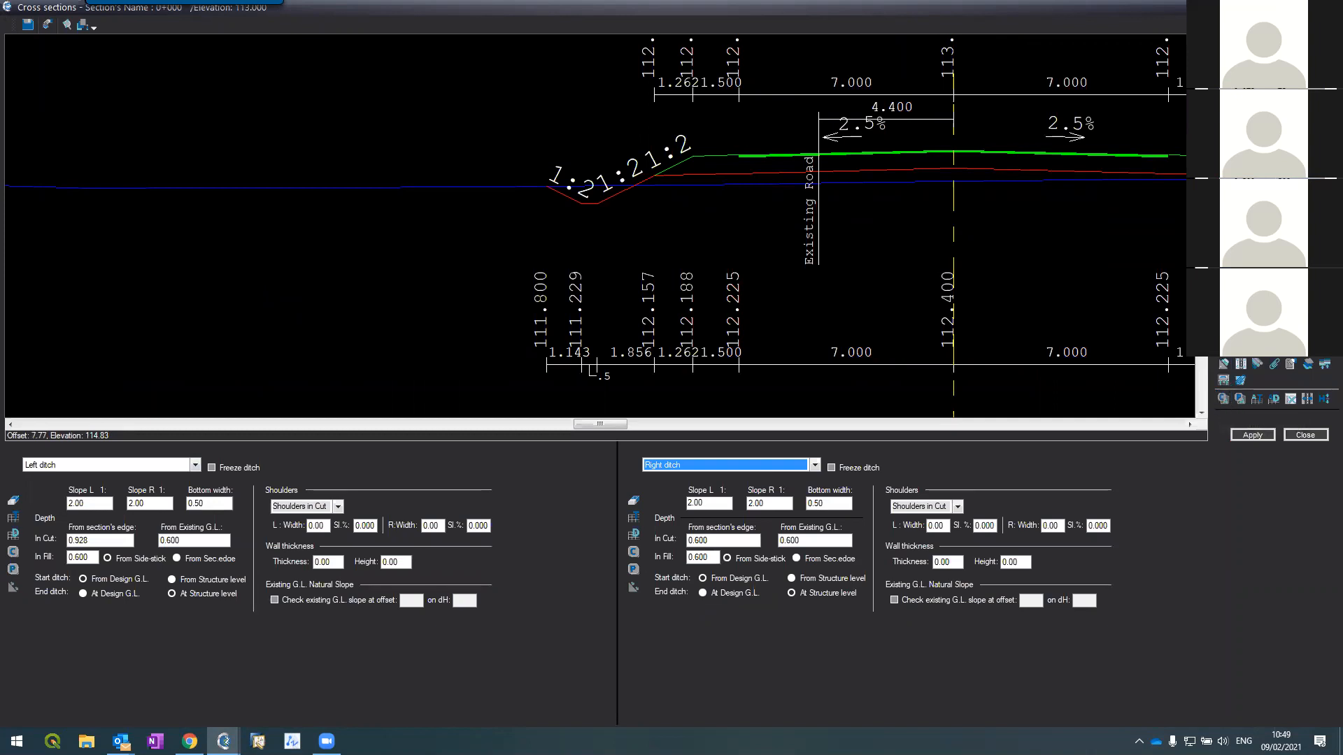
left_click(1252, 314)
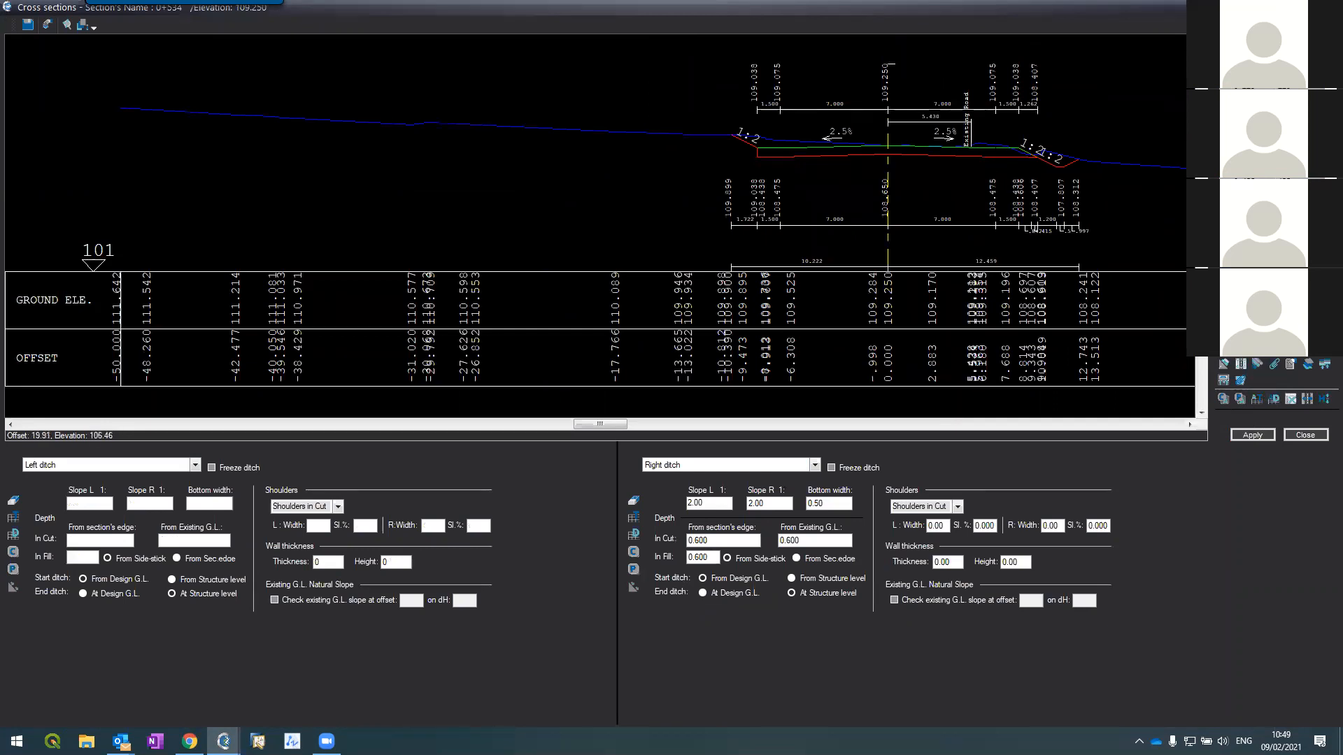
Step: Page back through sections 0+450 and 0+325 to section 0+100
key("Page_Up")
key("Page_Up")
key("Page_Up")
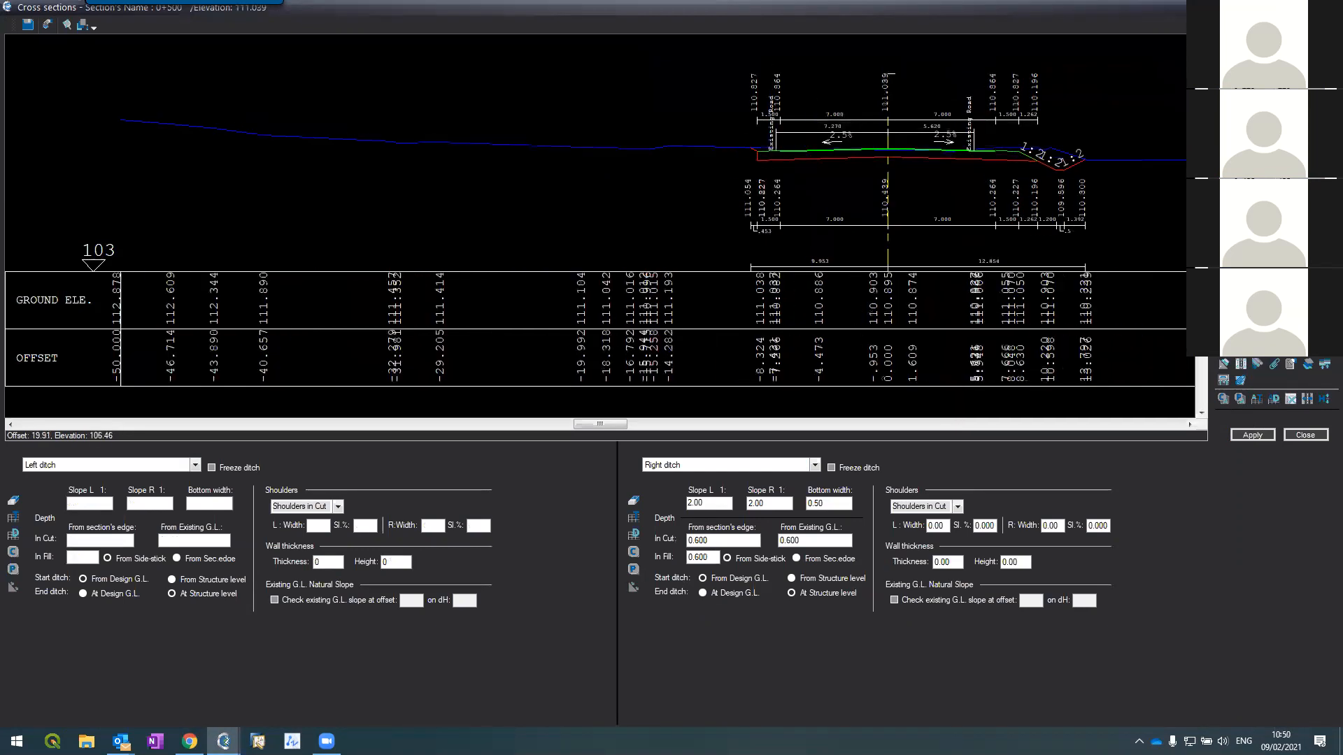
key("Page_Up")
key("Page_Up")
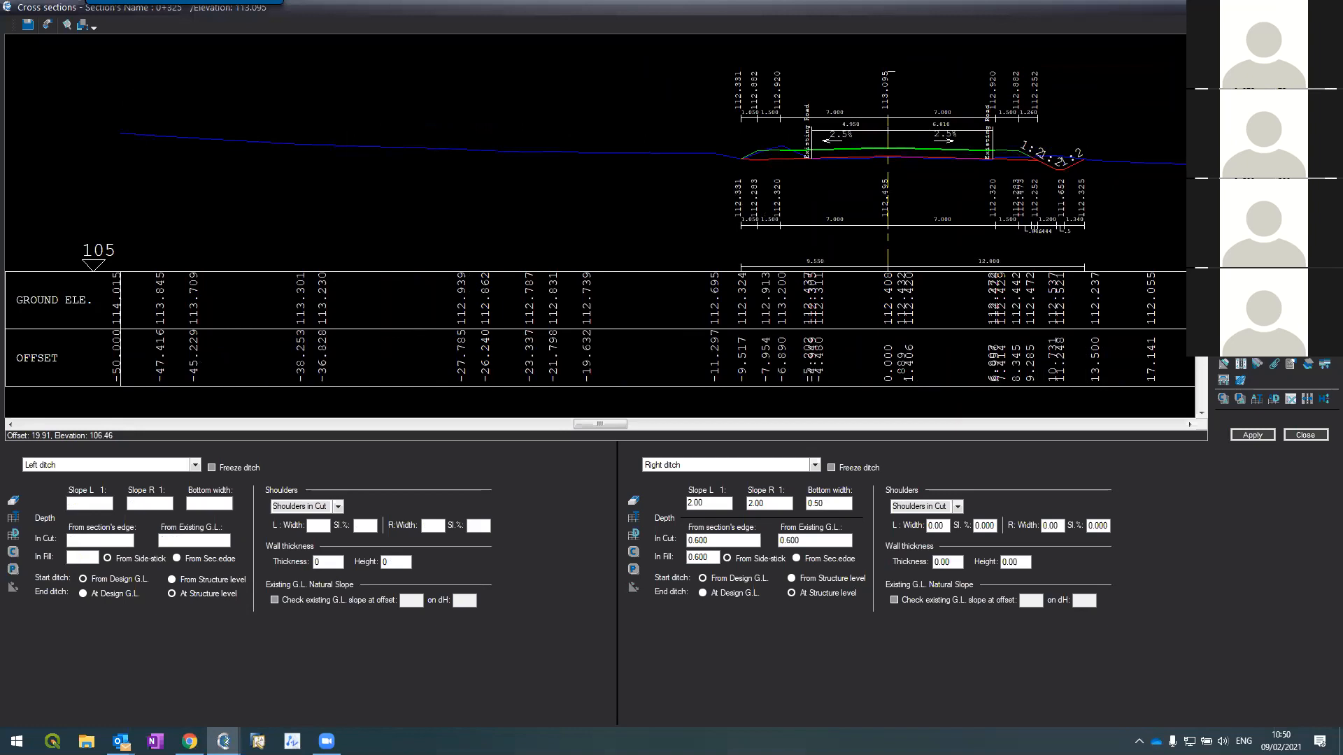
key("Page_Up")
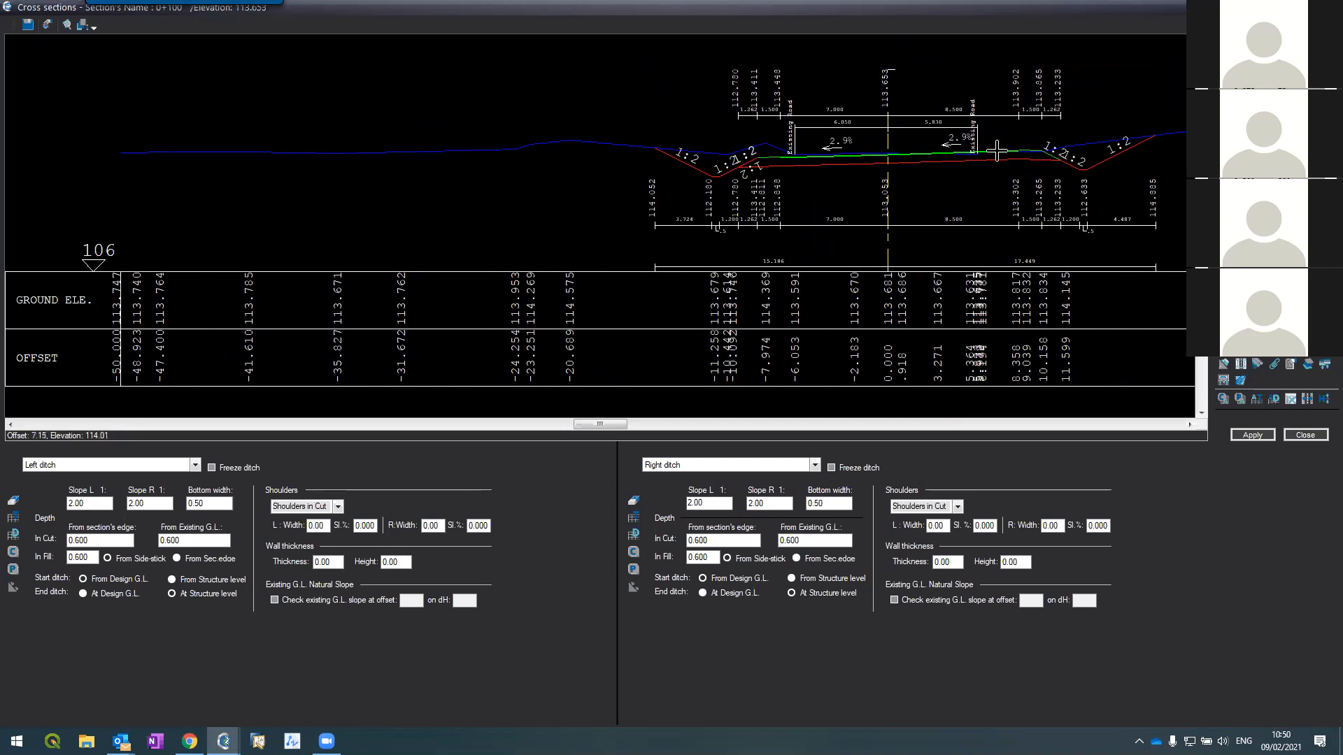
left_click(139, 468)
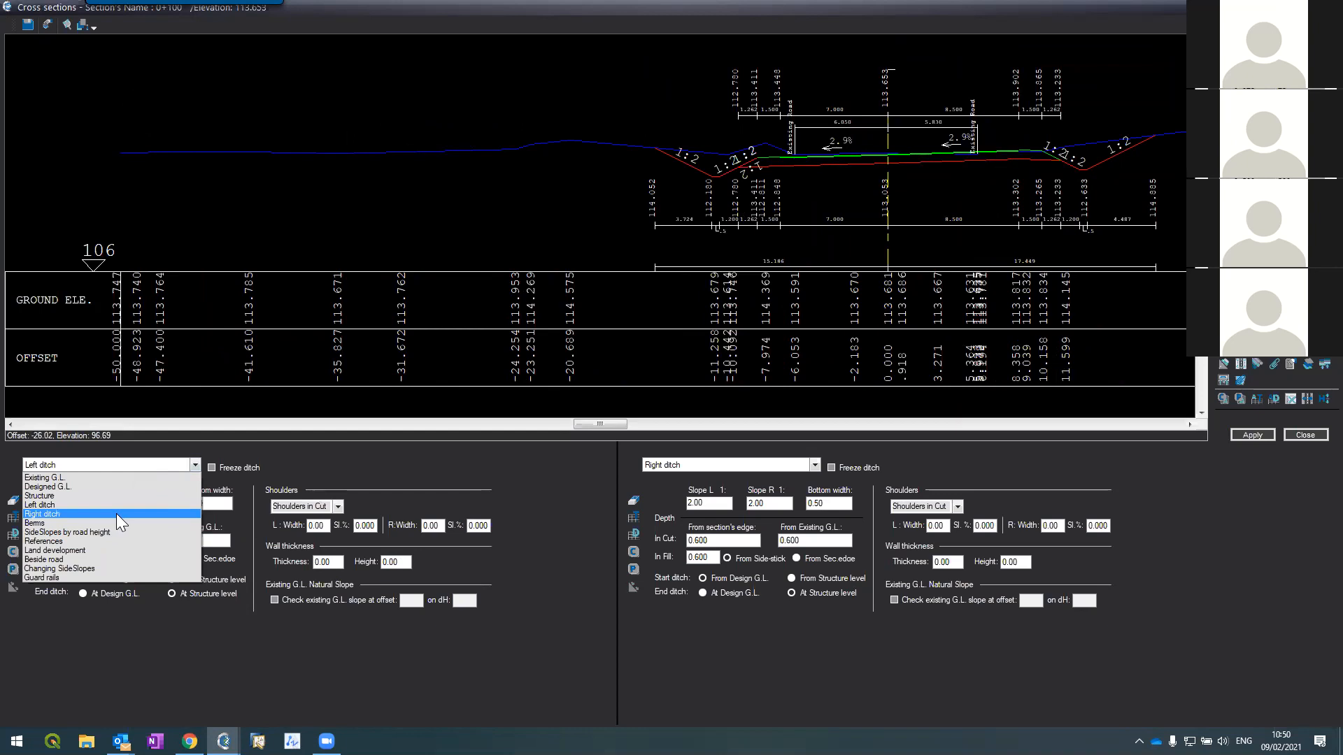
Step: Show the Structure table on the left, page through sections 0+075 to 0+225, then return to 0+100
left_click(105, 495)
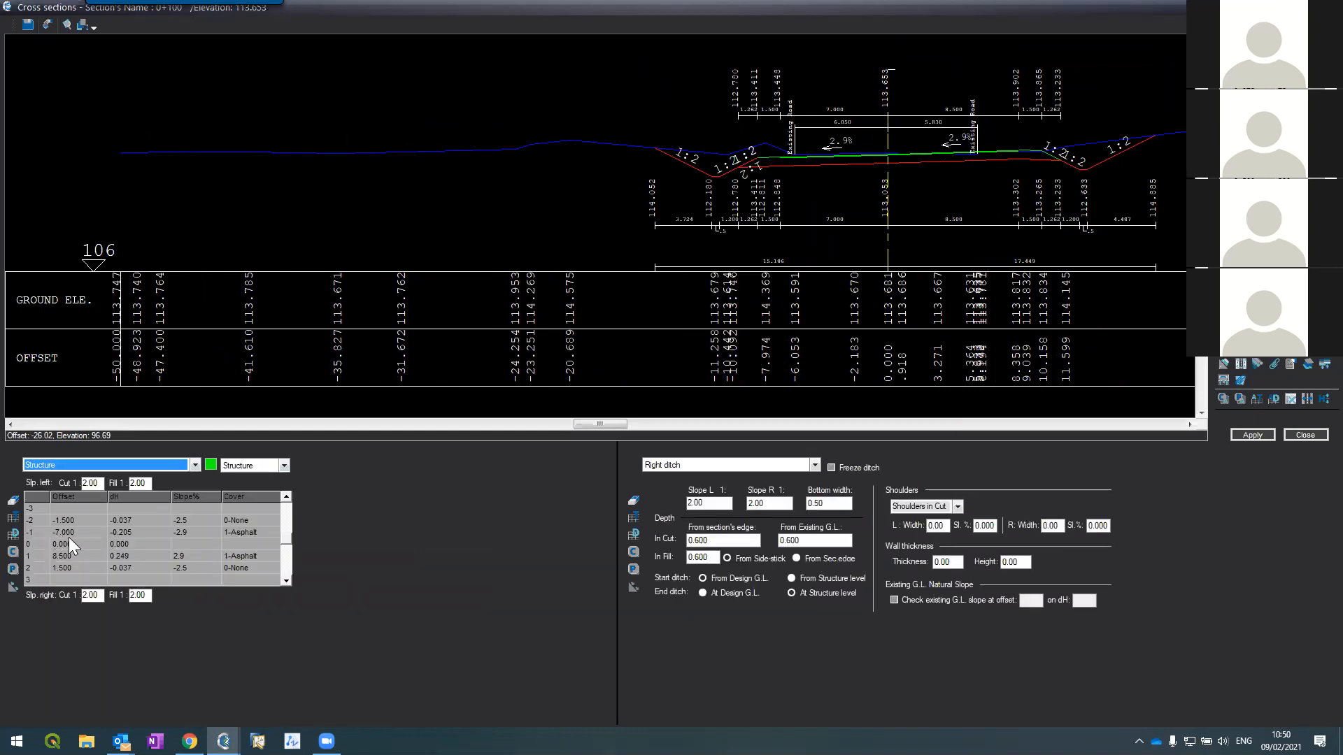
scroll(1049, 150, "up", 5)
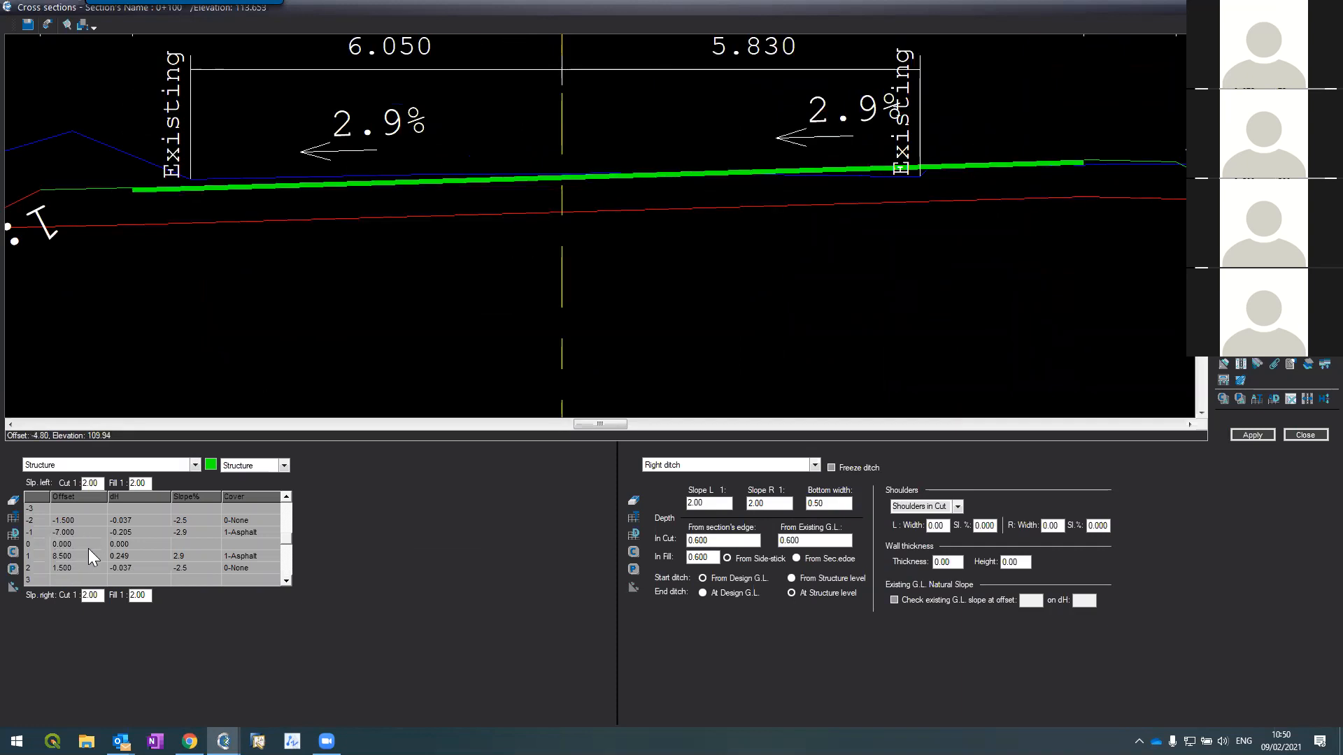
key("Page_Up")
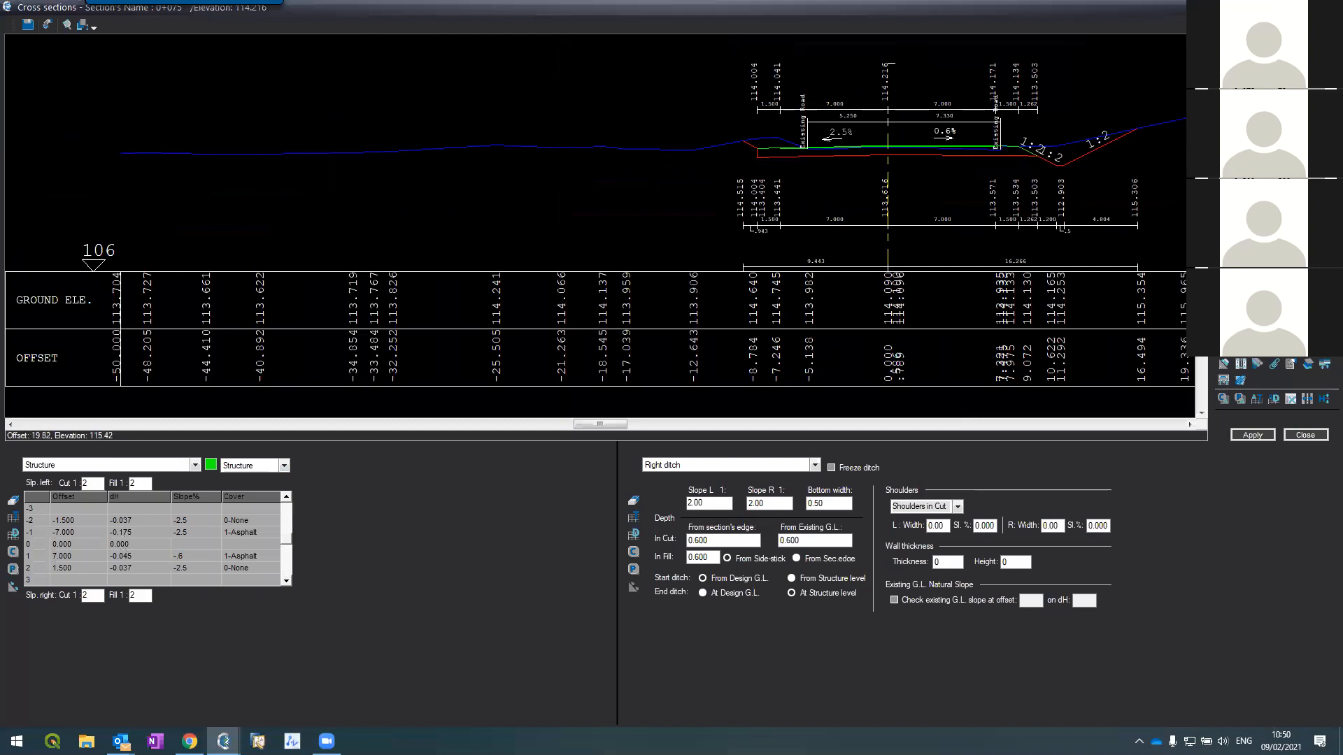
key("Page_Down")
key("Page_Down")
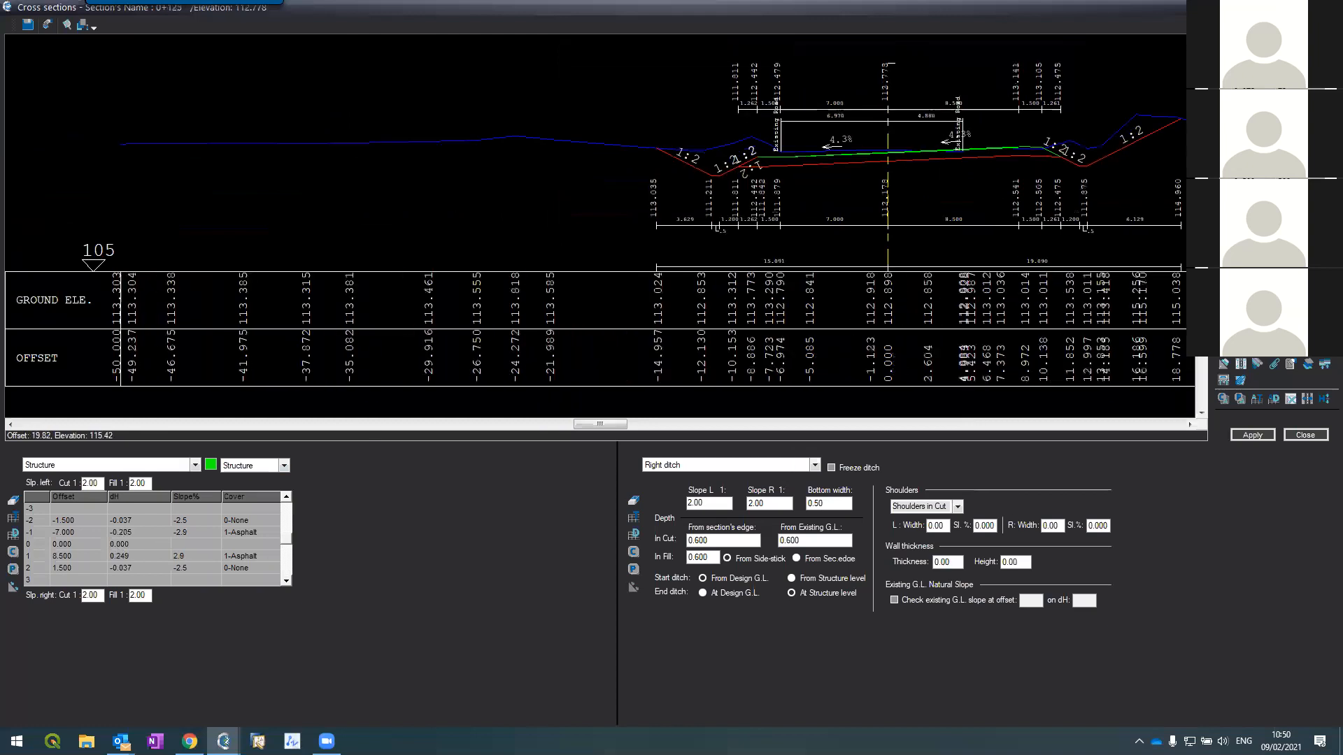
key("Page_Down")
key("Page_Down")
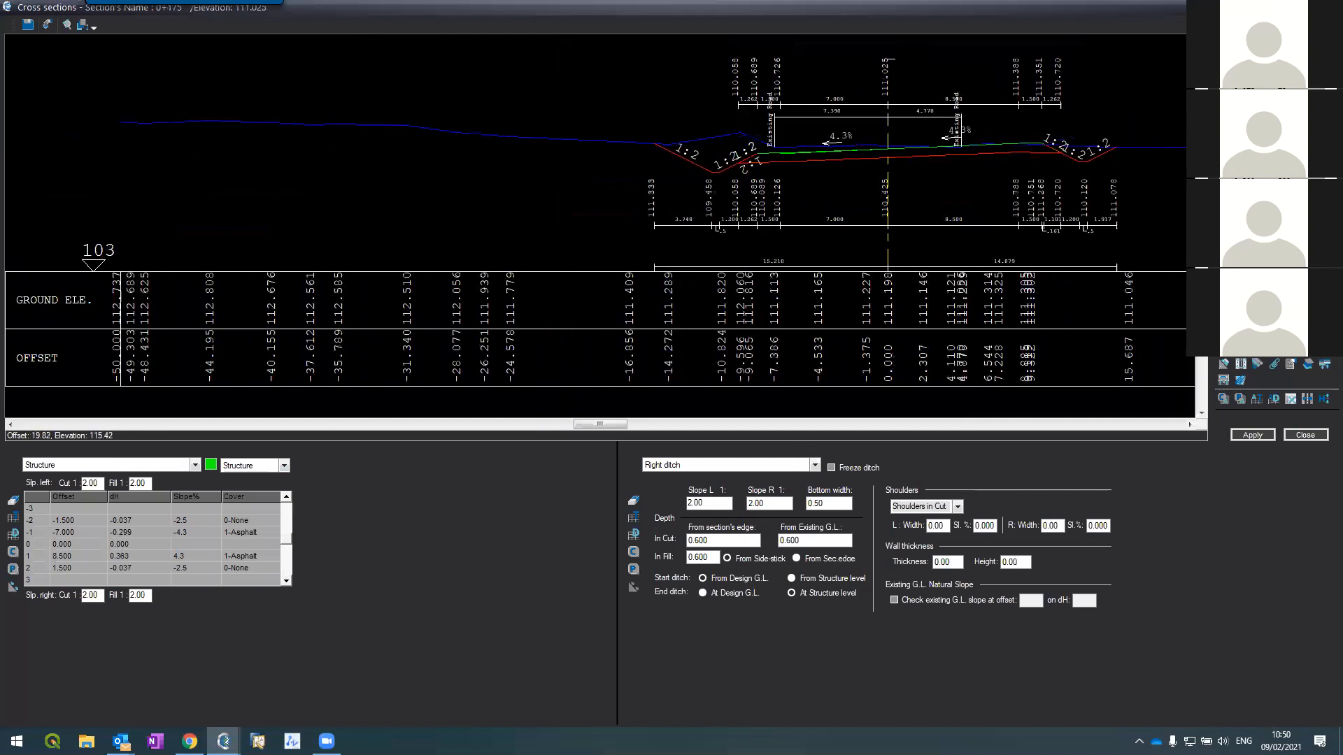
scroll(968, 97, "up", 4)
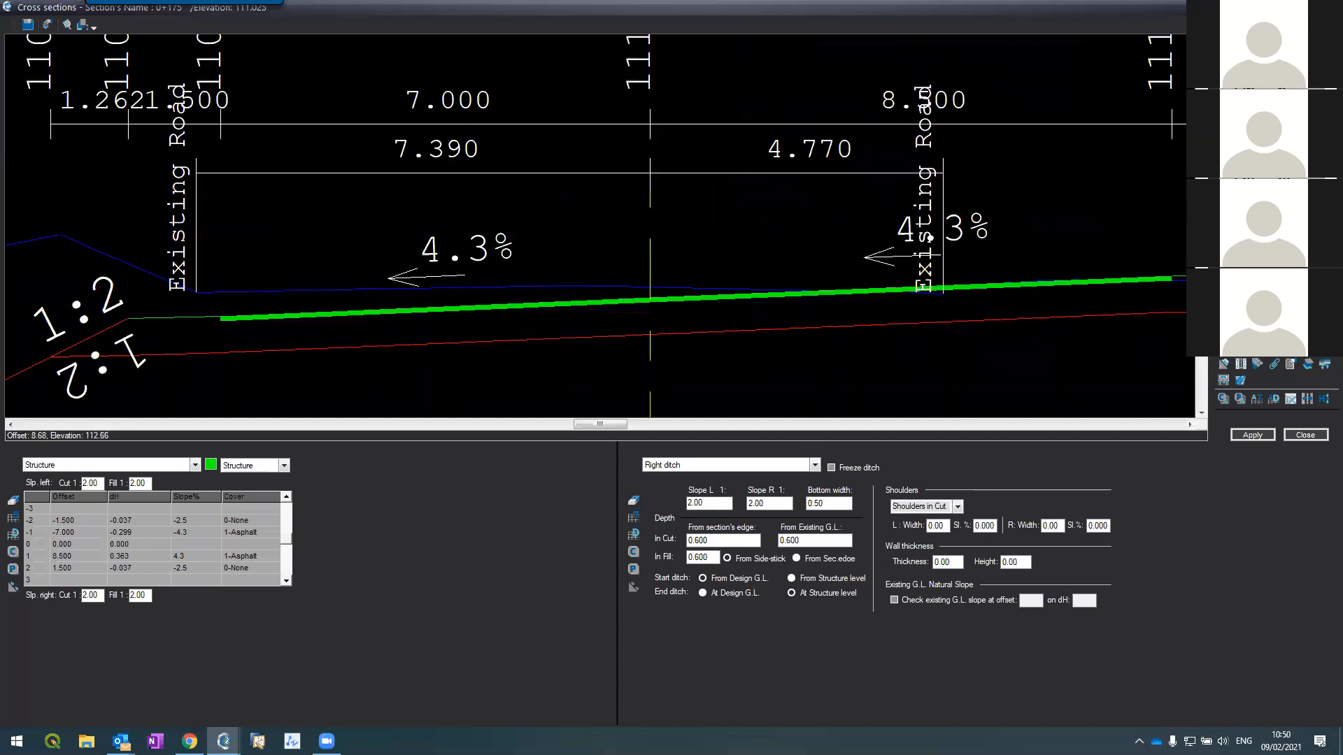
scroll(967, 96, "down", 4)
key("Page_Down")
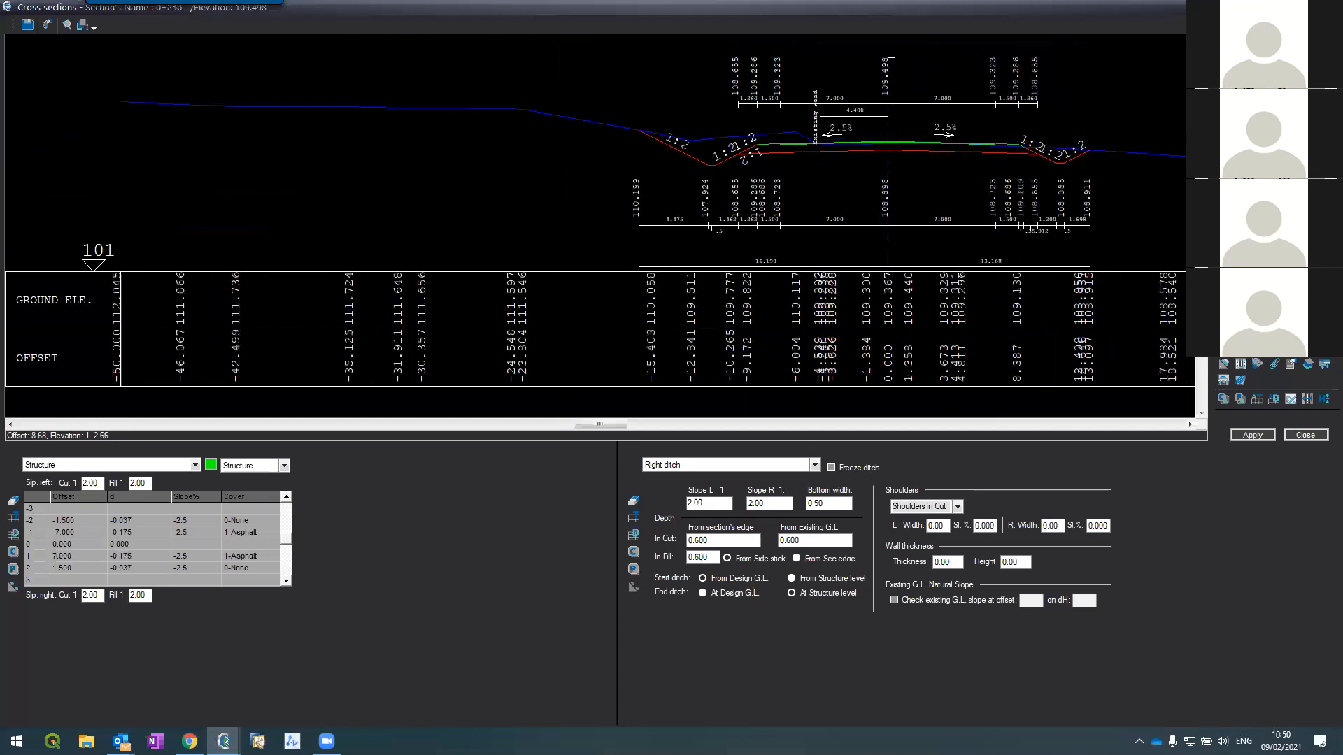
scroll(951, 86, "up", 3)
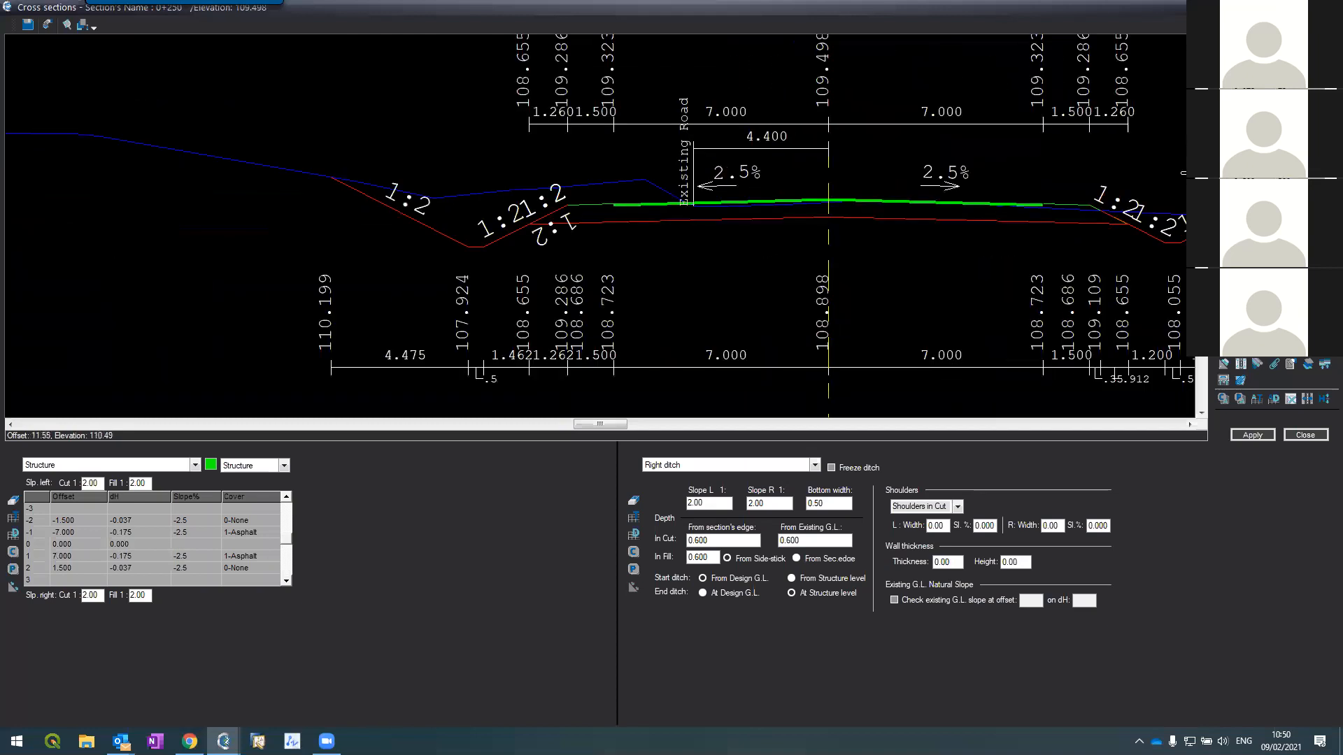
left_click(1259, 210)
left_click(1259, 147)
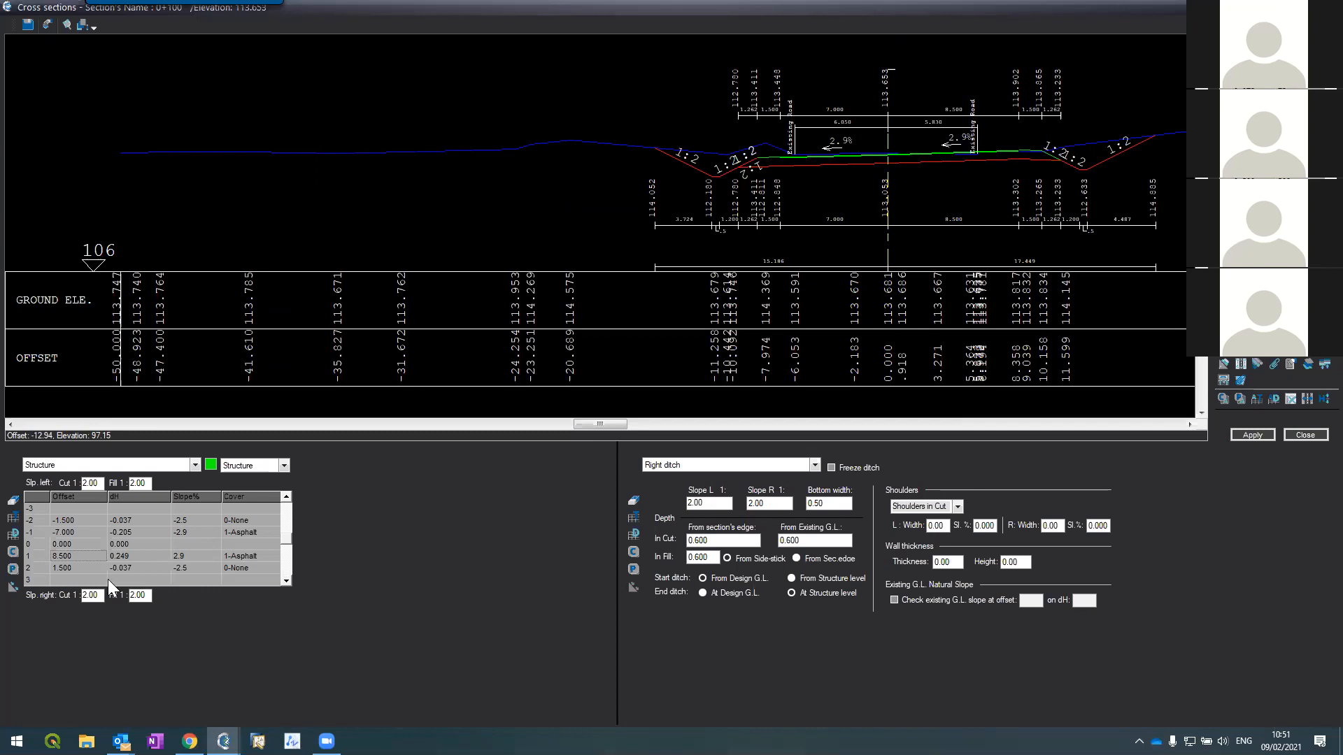
right_click(35, 555)
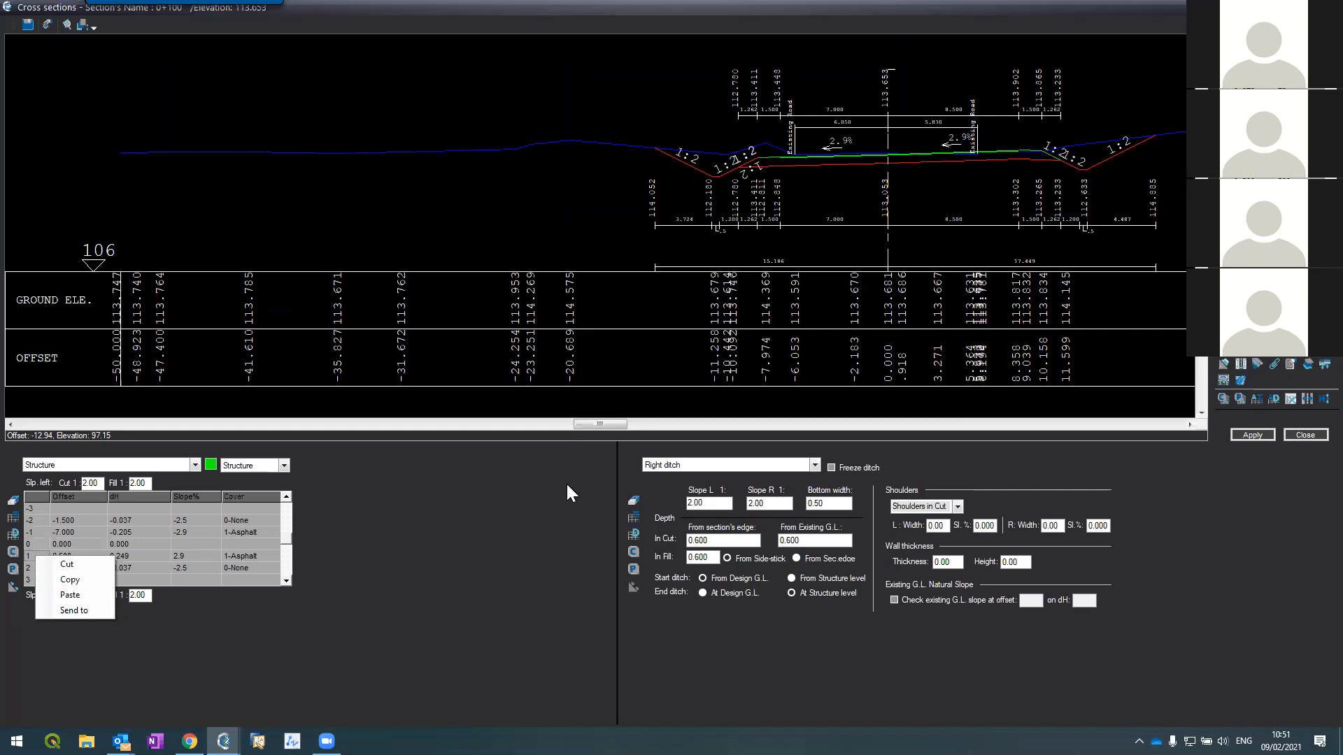
left_click(463, 575)
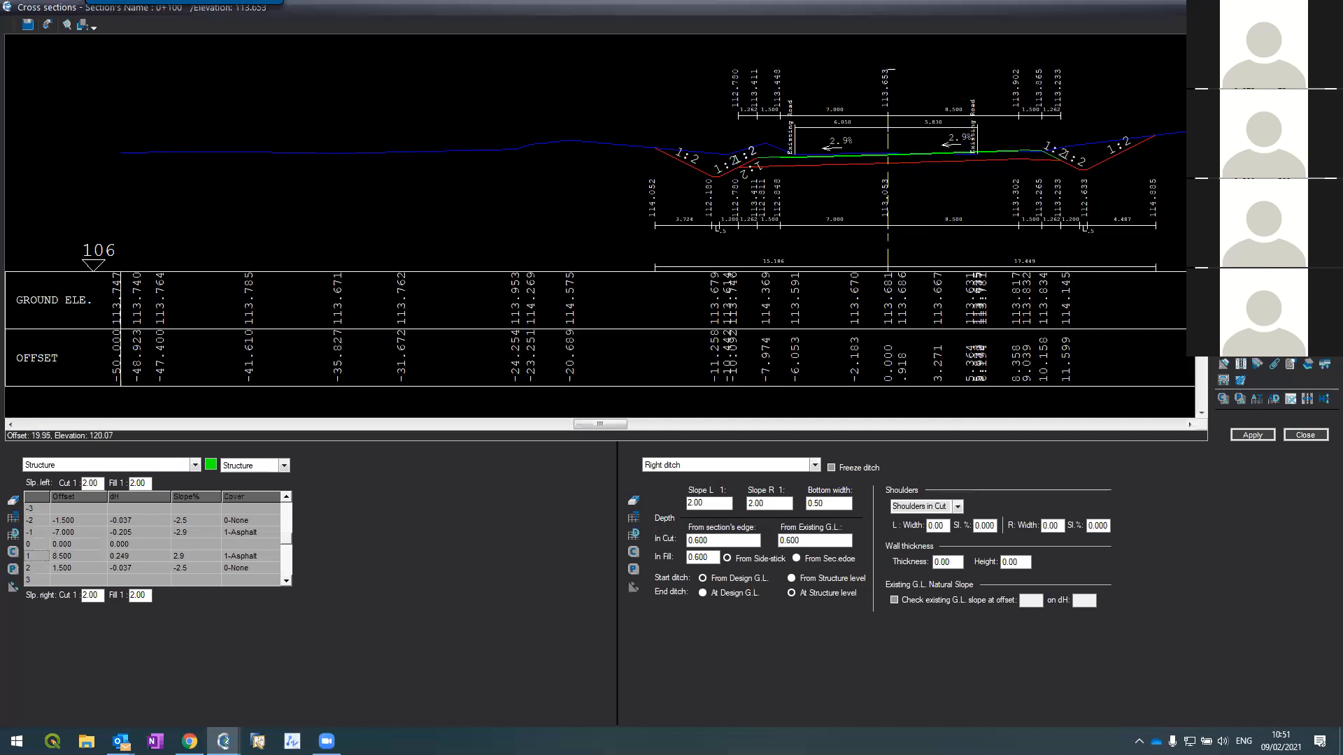
Step: Close the Cross sections window and zoom into the plan around the road alignment
left_click(1293, 438)
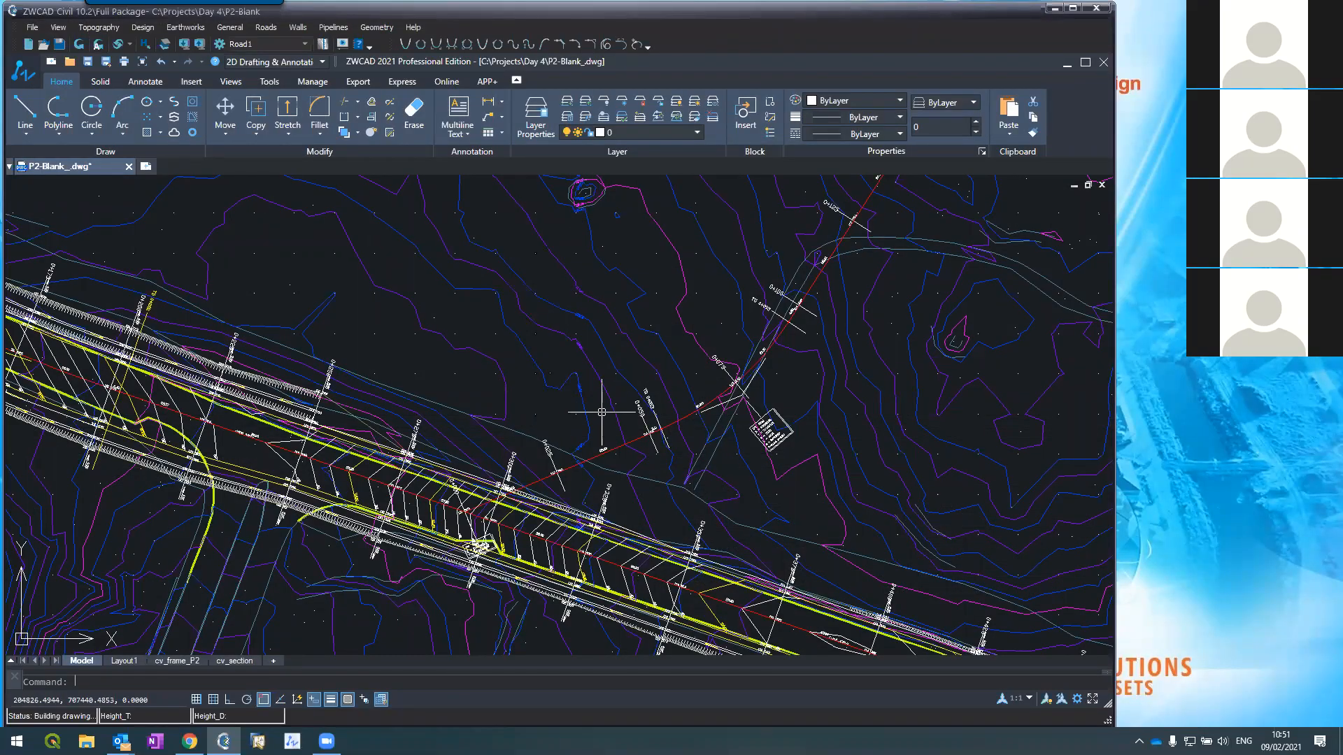
scroll(611, 415, "up", 2)
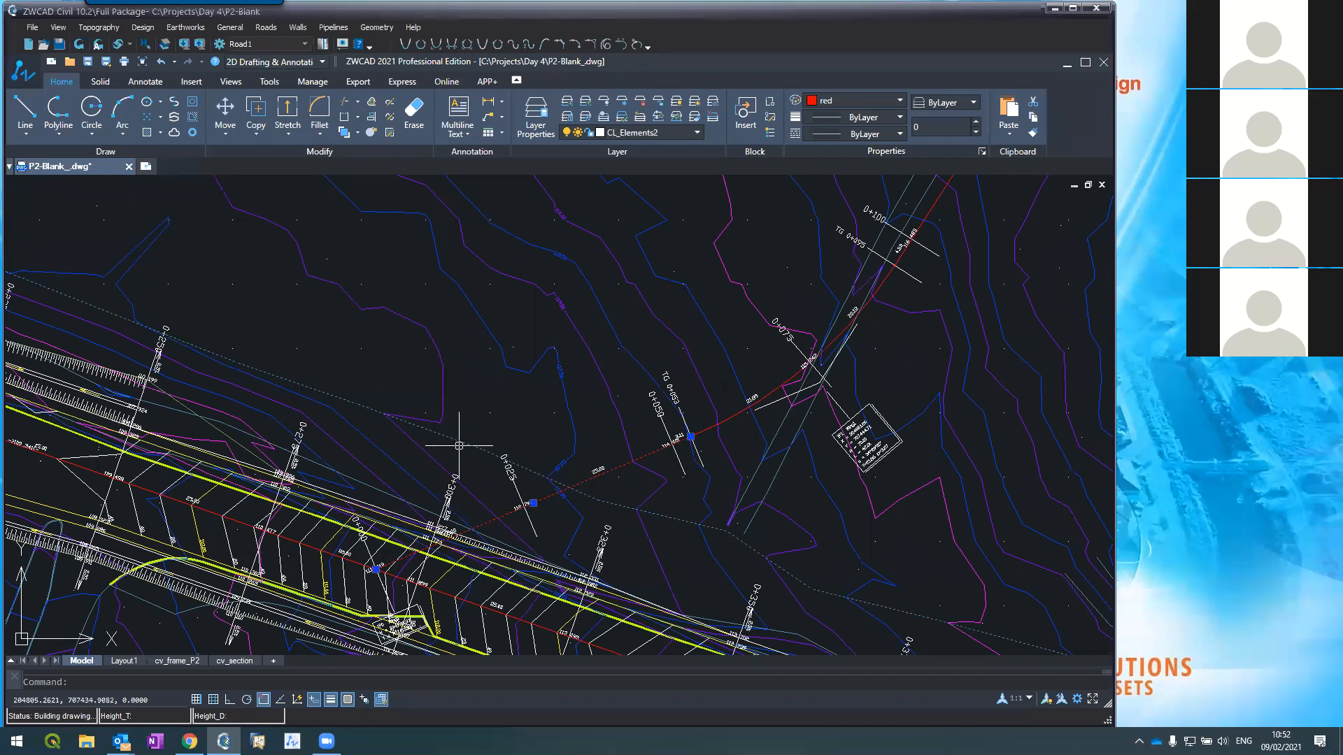
Step: Erase the red road alignment, then restore it and reselect it
left_click(730, 423)
type("e")
key("Return")
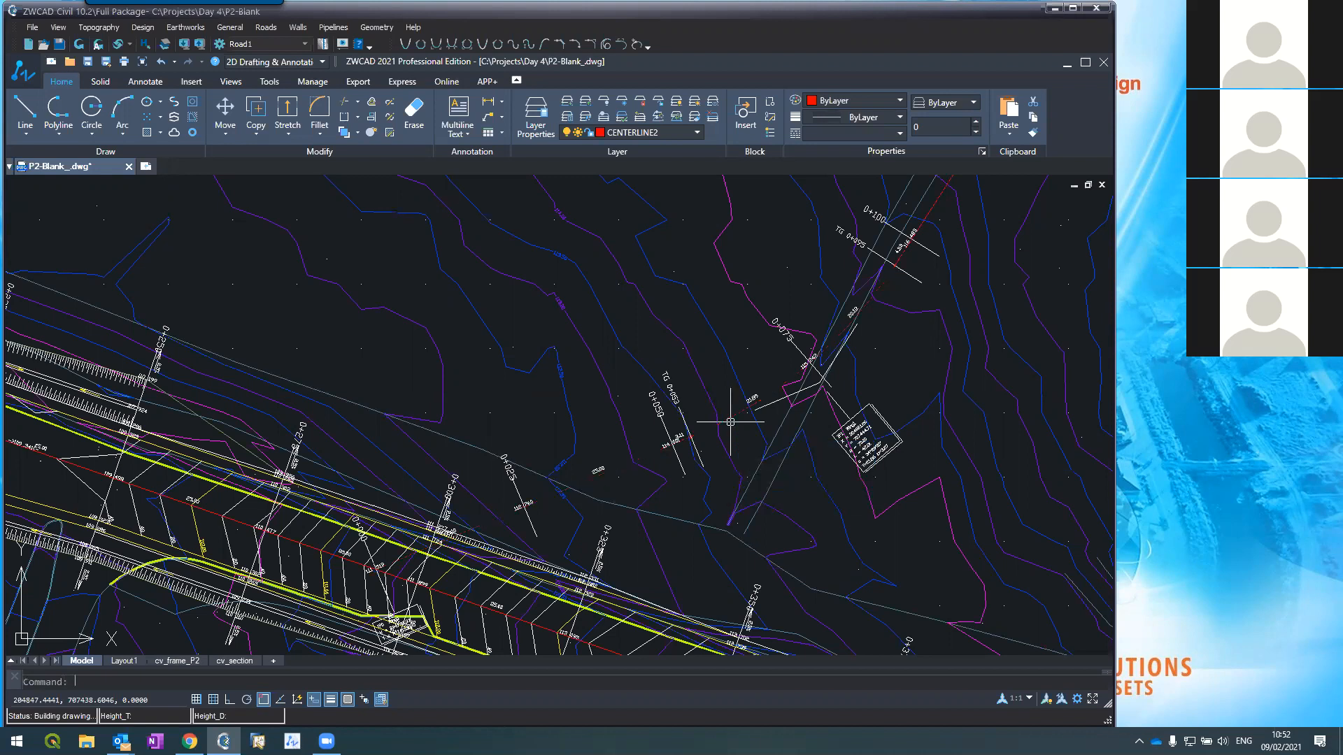
type("r")
key("Return")
left_click(730, 423)
scroll(632, 460, "up", 5)
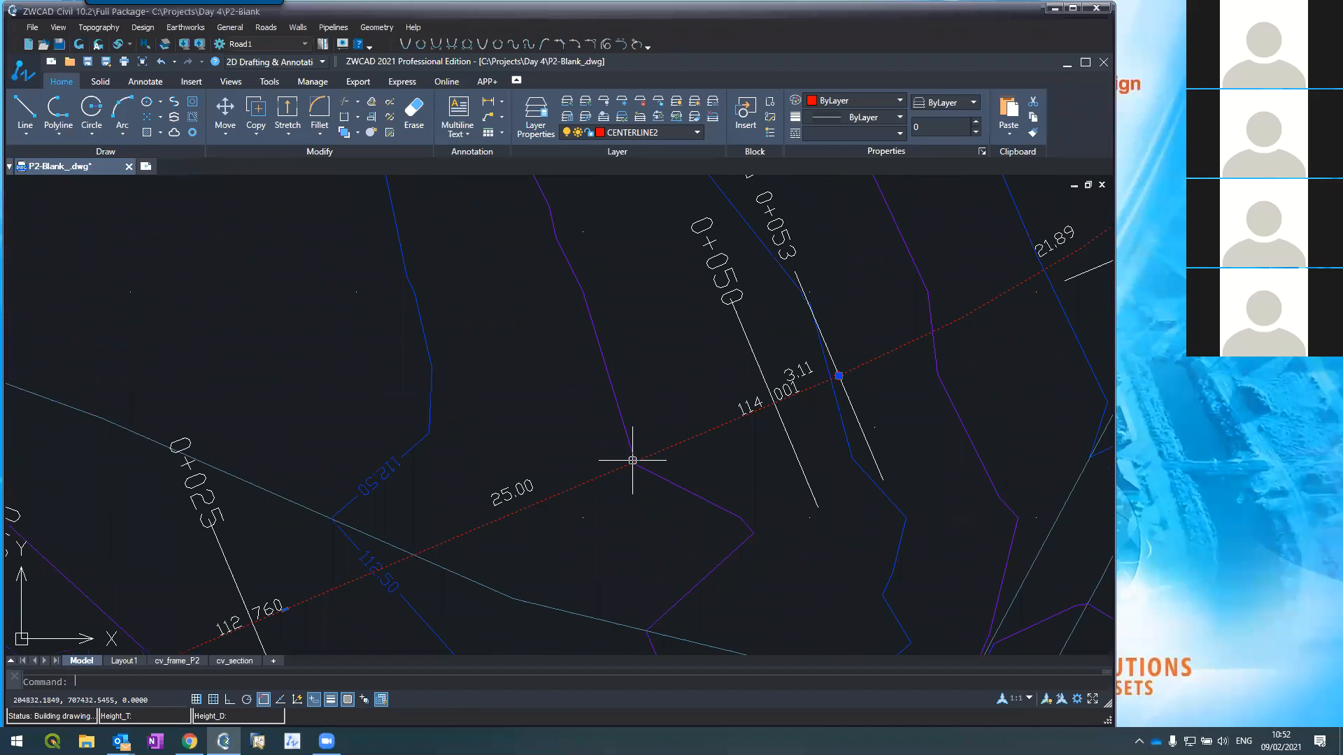
Step: Offset the red alignment by 1.5 units to place a parallel line above it
type("offsety")
key("BackSpace")
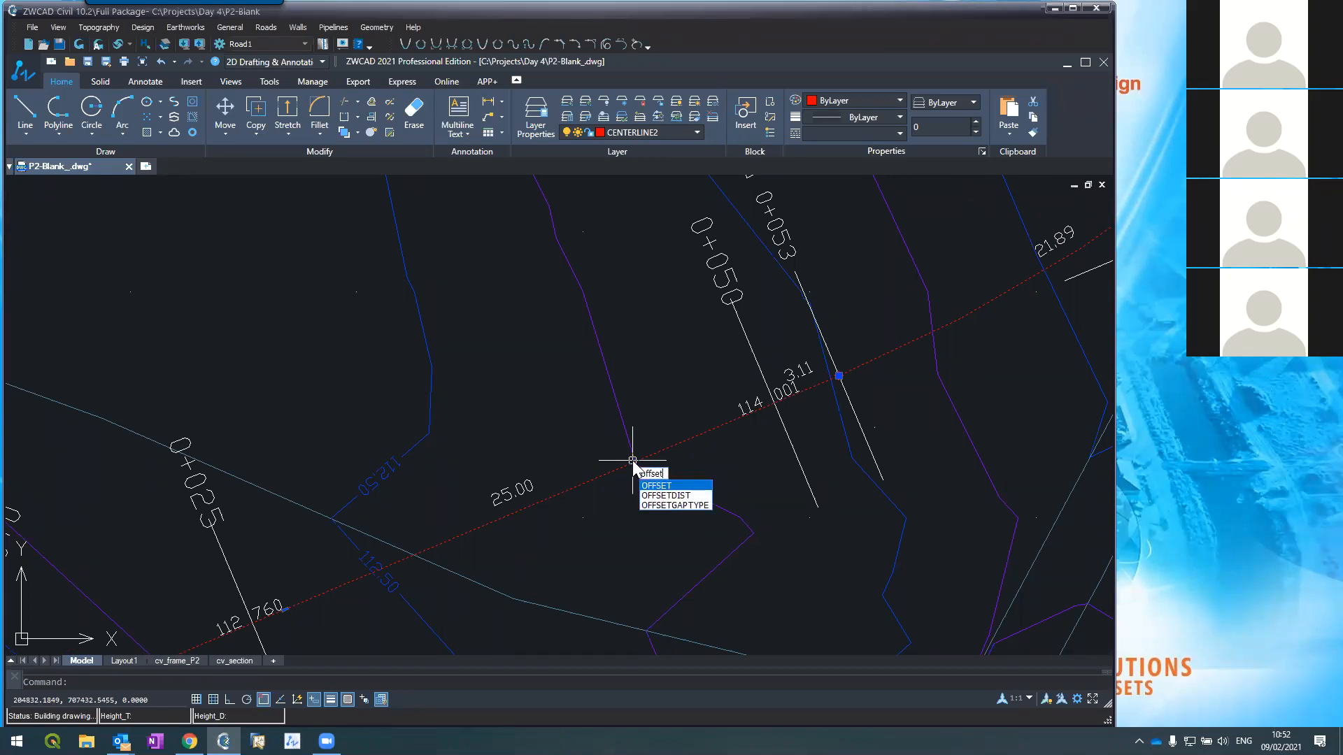
key("Return")
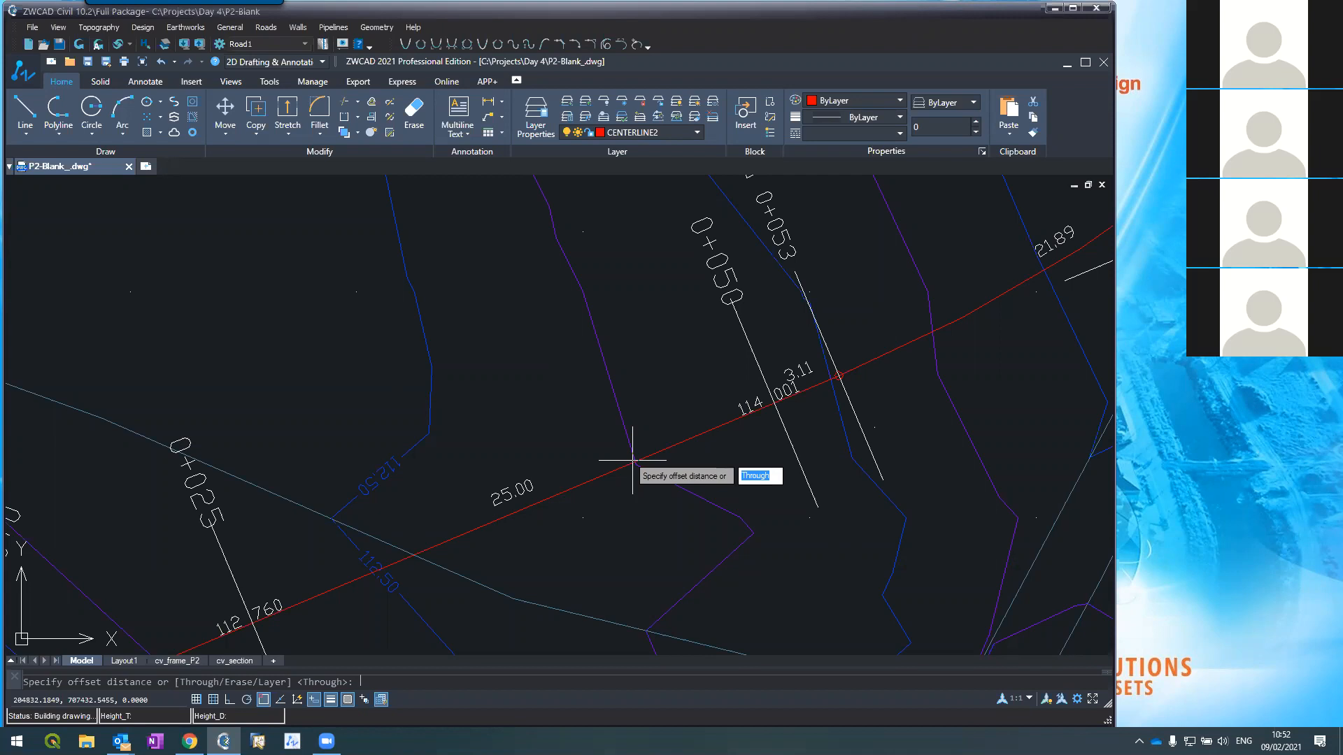
type("1.5")
key("Return")
left_click(630, 465)
left_click(553, 402)
key("Return")
Step: Repeat the 1.5 offset on the lower red road line, placing the copy below it
key("Return")
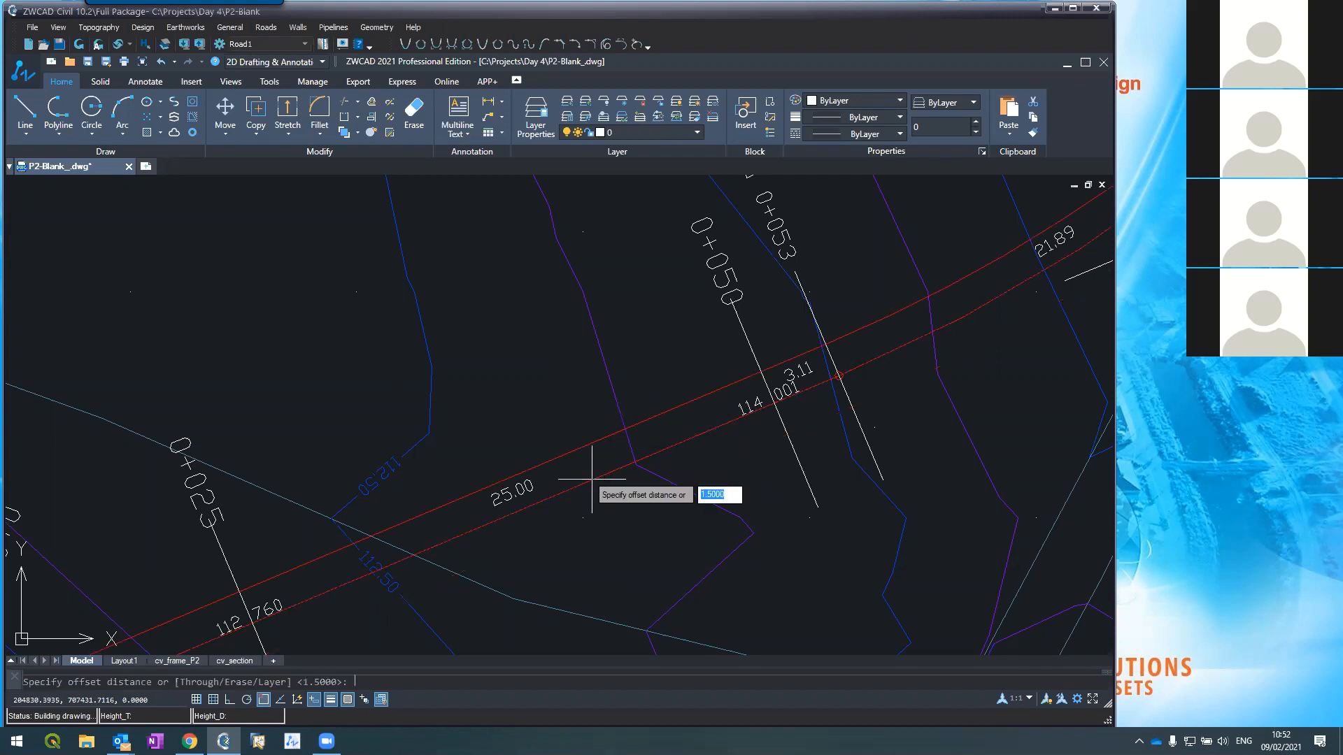
key("Return")
left_click(592, 479)
left_click(635, 584)
key("Return")
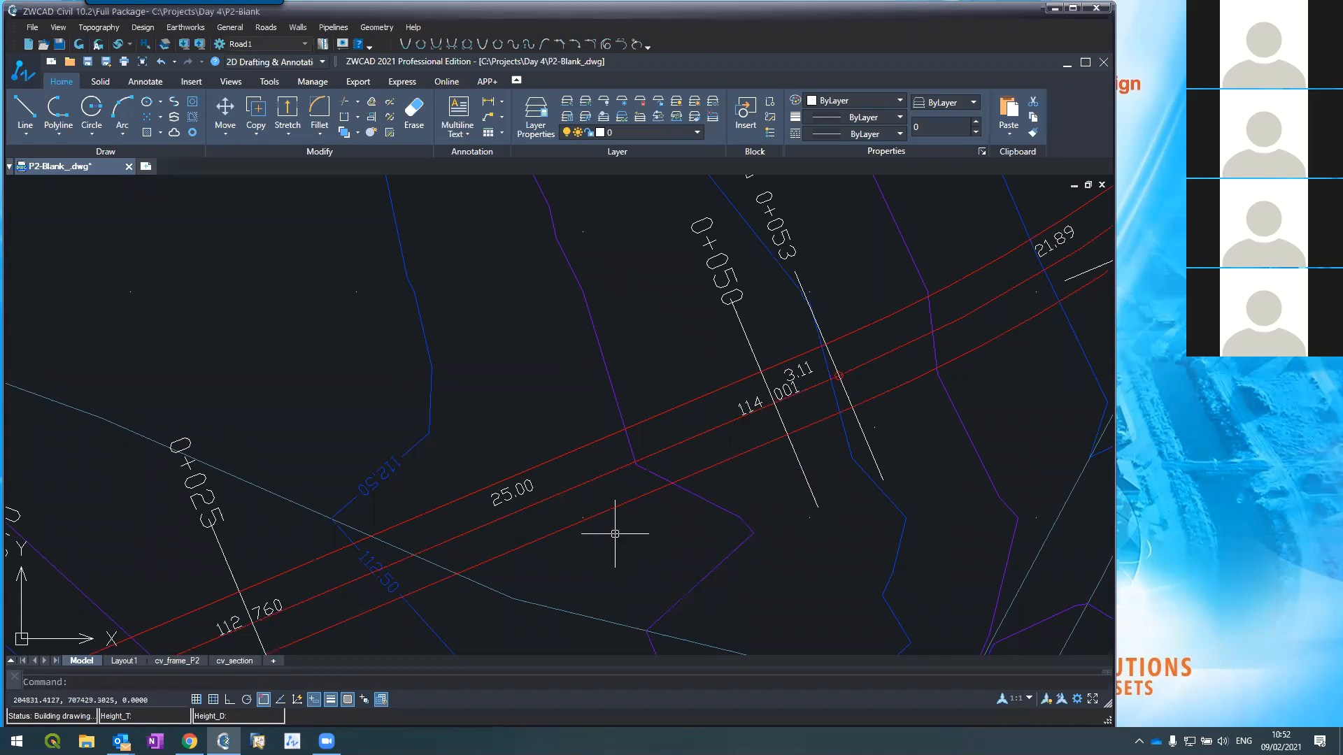
scroll(611, 536, "down", 5)
Step: Offset the upper and a lower red road line 1.5 units outward on each side
scroll(610, 536, "up", 6)
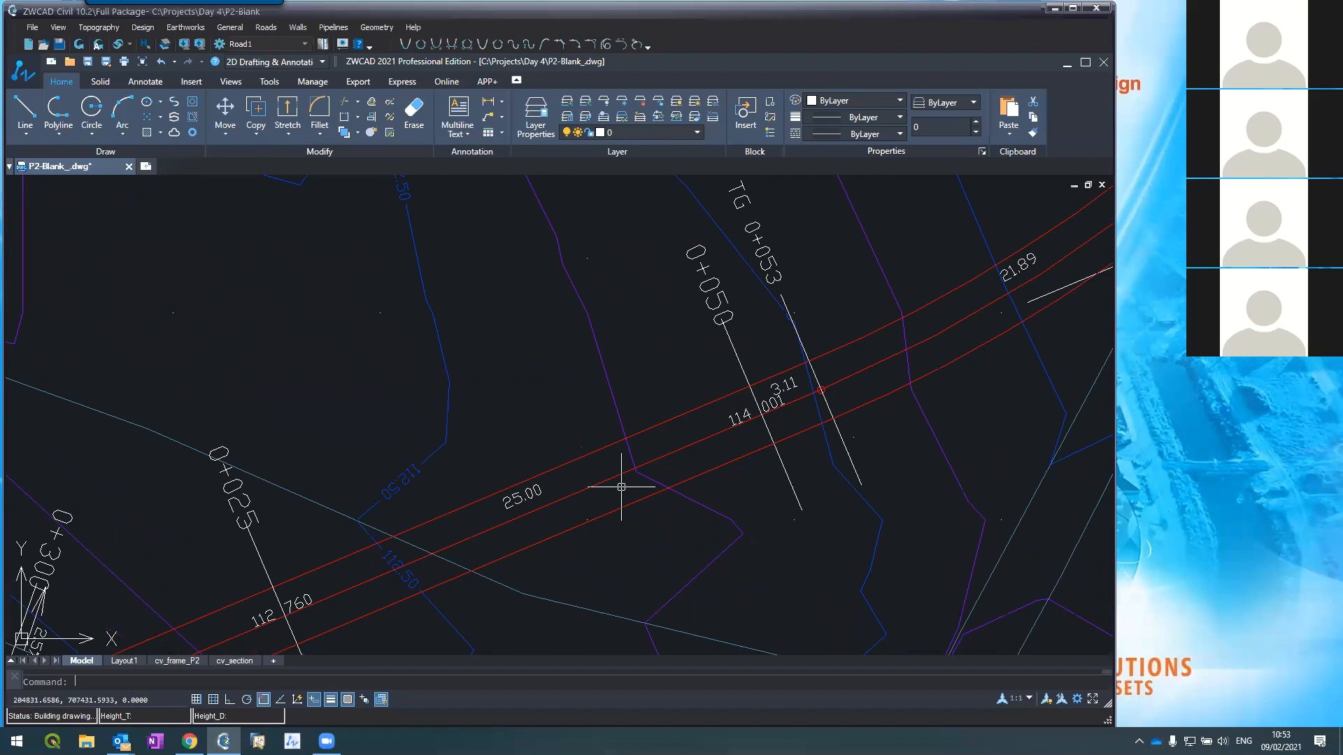
type("offset")
key("Return")
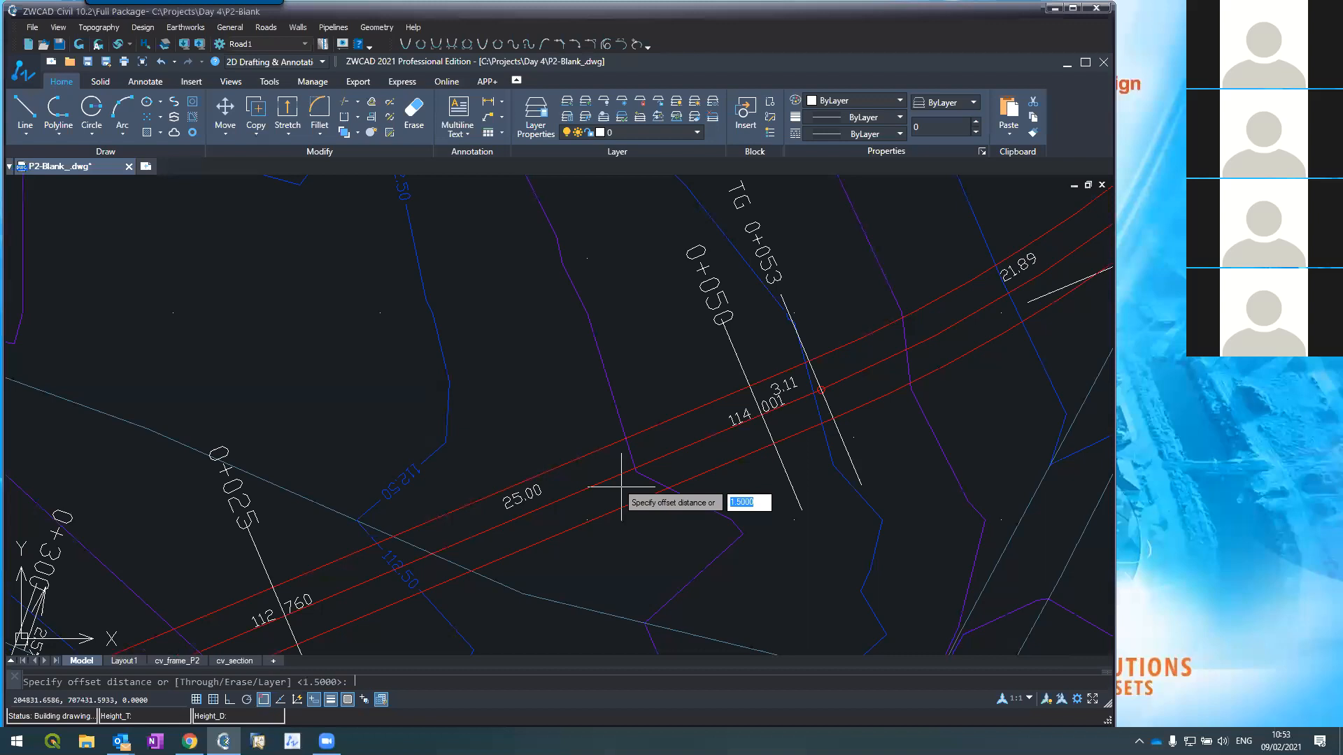
key("Return")
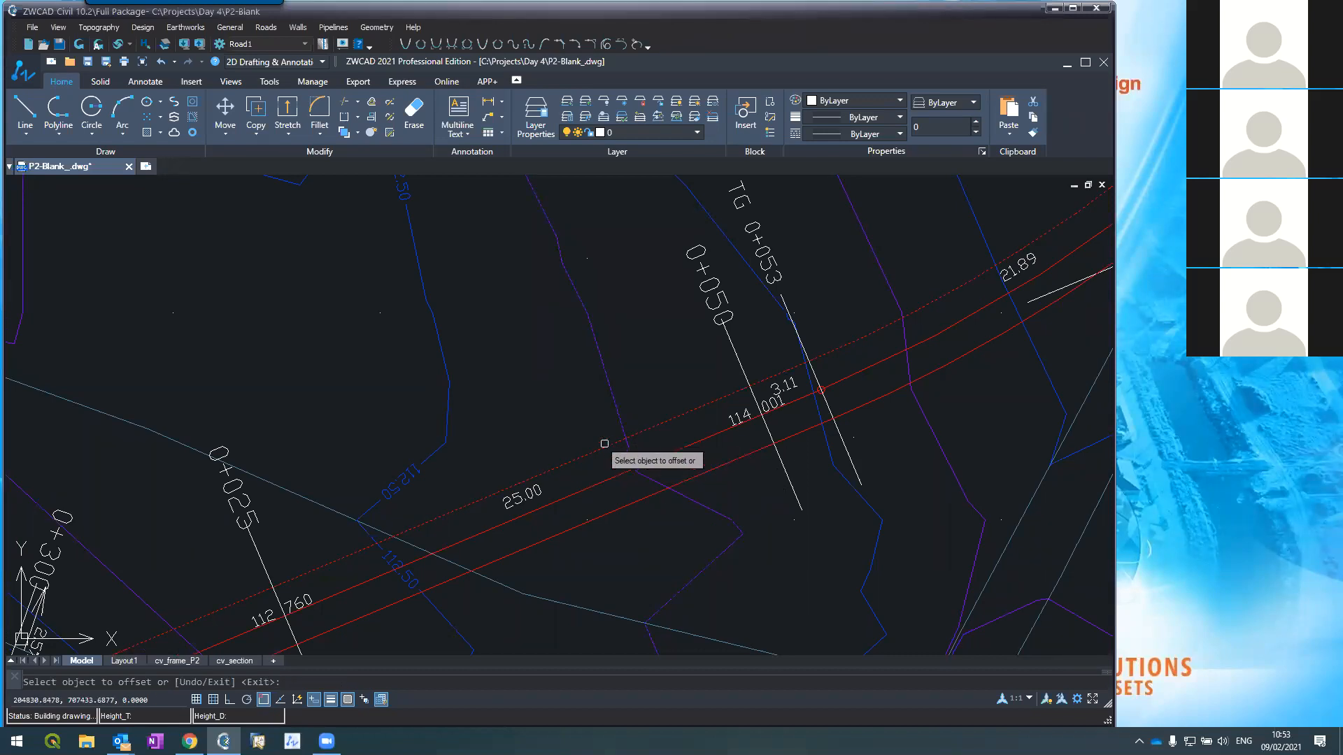
left_click(604, 443)
left_click(533, 340)
left_click(623, 502)
left_click(668, 580)
scroll(560, 419, "down", 4)
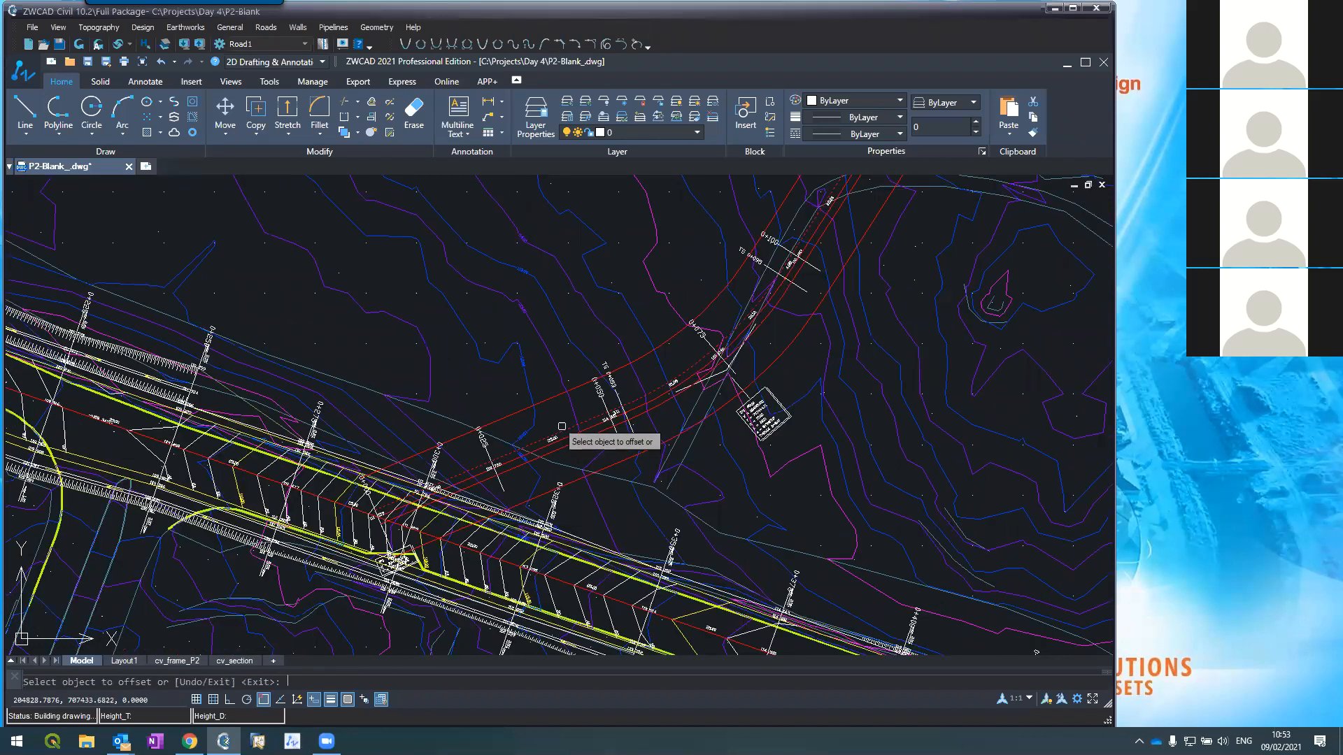
scroll(556, 416, "up", 3)
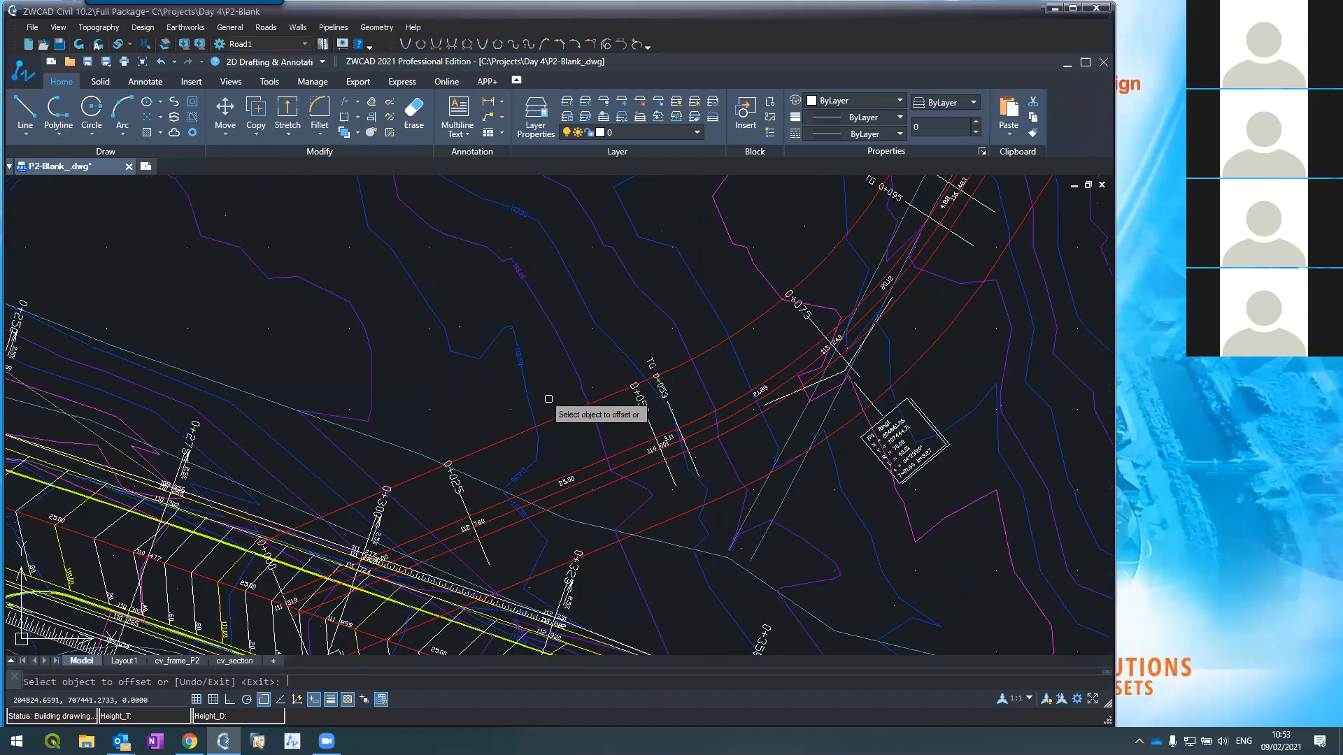
scroll(557, 416, "up", 2)
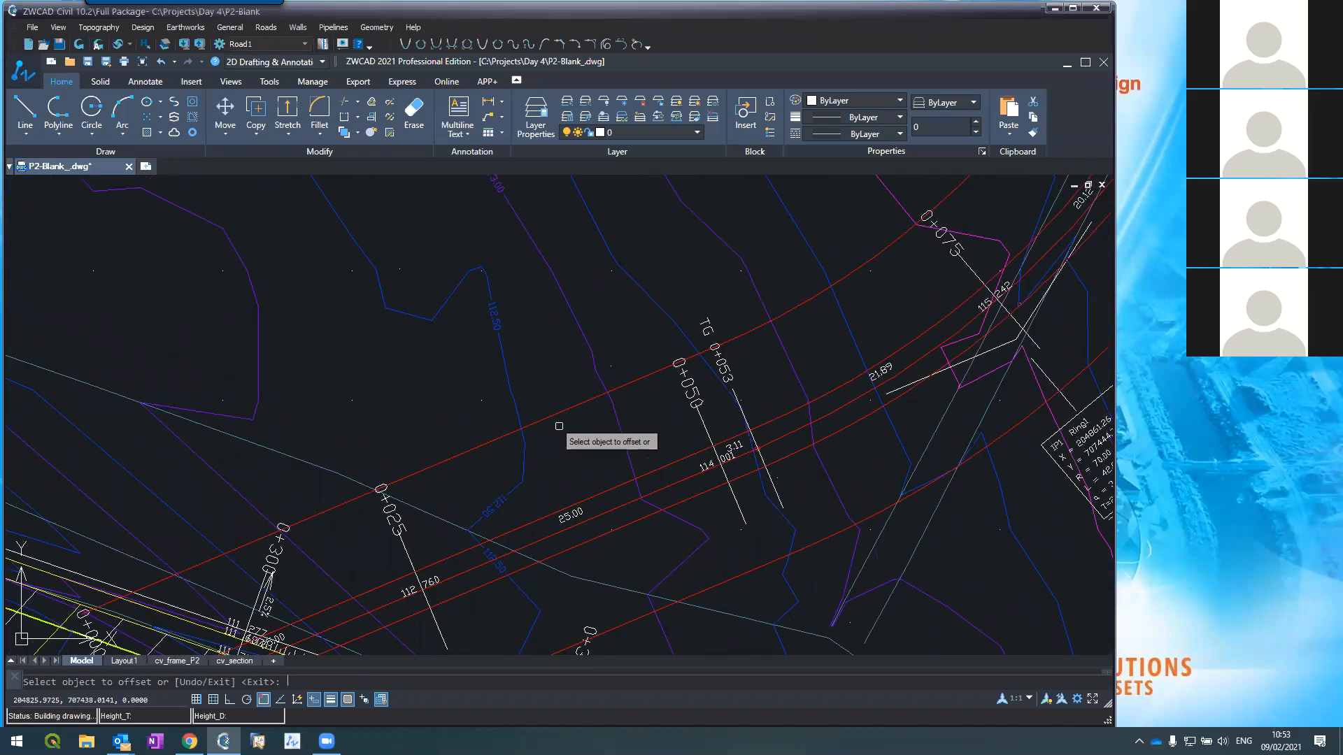
key("Escape")
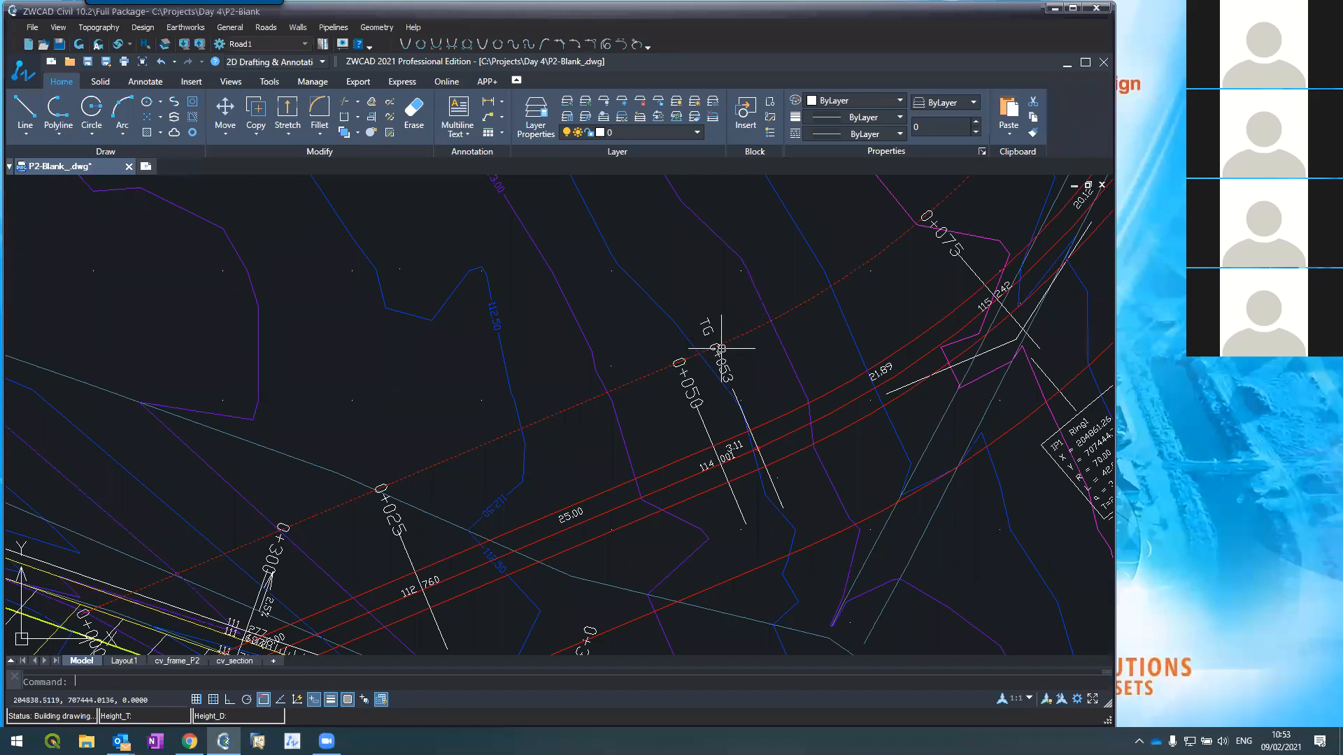
Step: Offset the top red alignment line 7 units upward
type("offset")
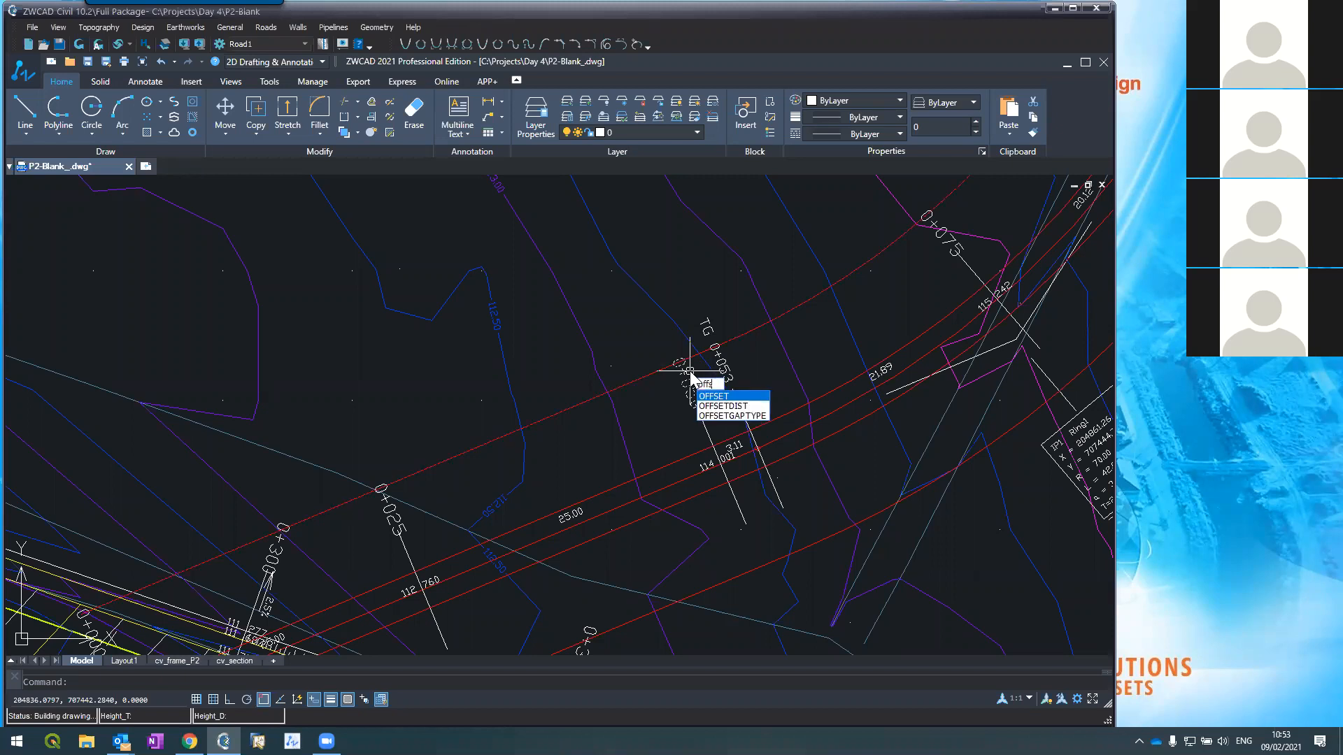
key("Return")
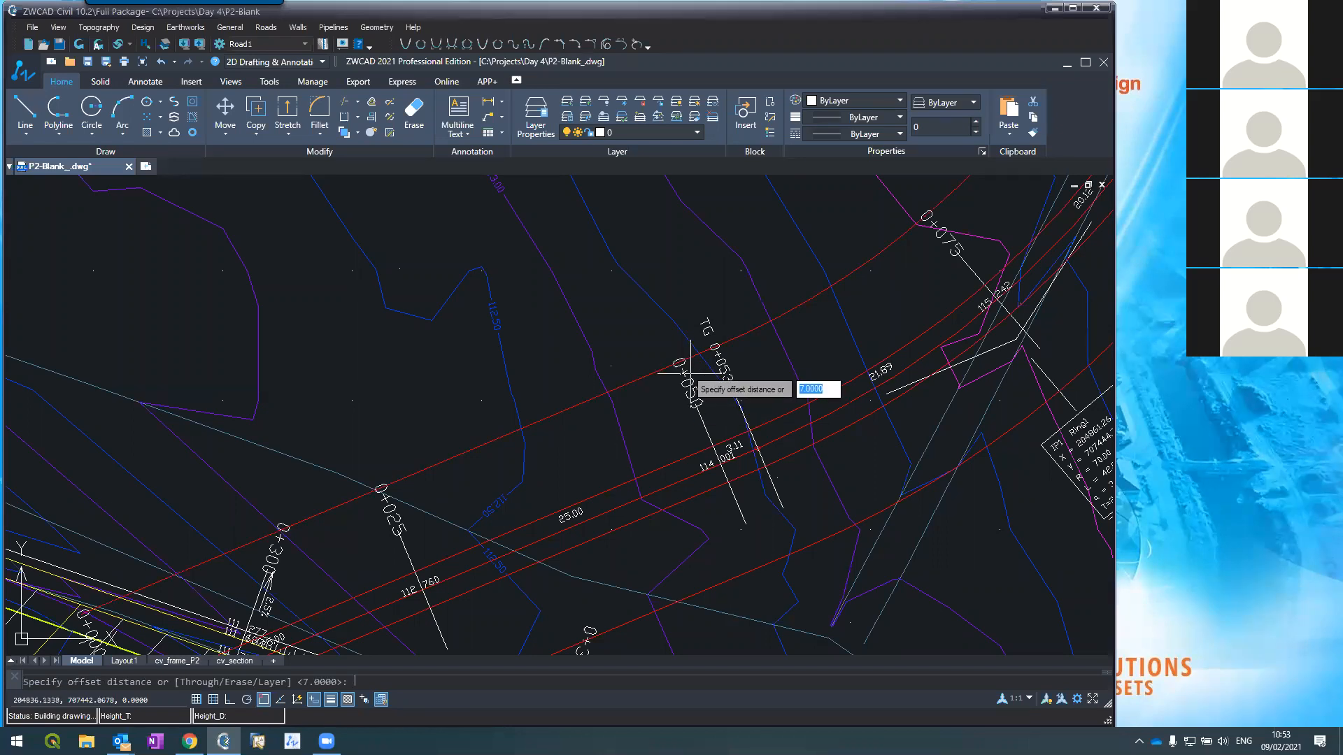
key("Return")
left_click(664, 359)
left_click(623, 334)
key("Escape")
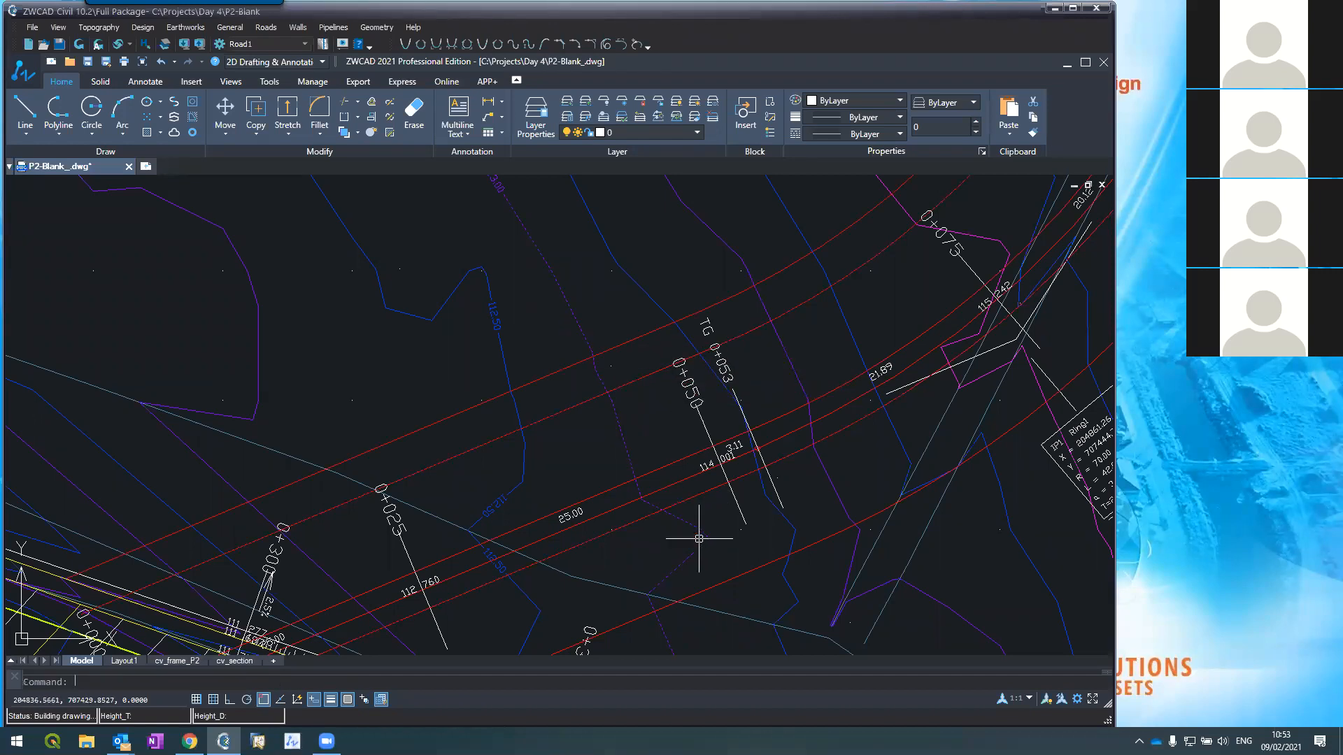
Step: Offset a lower red road line 10 units downward
type("offset")
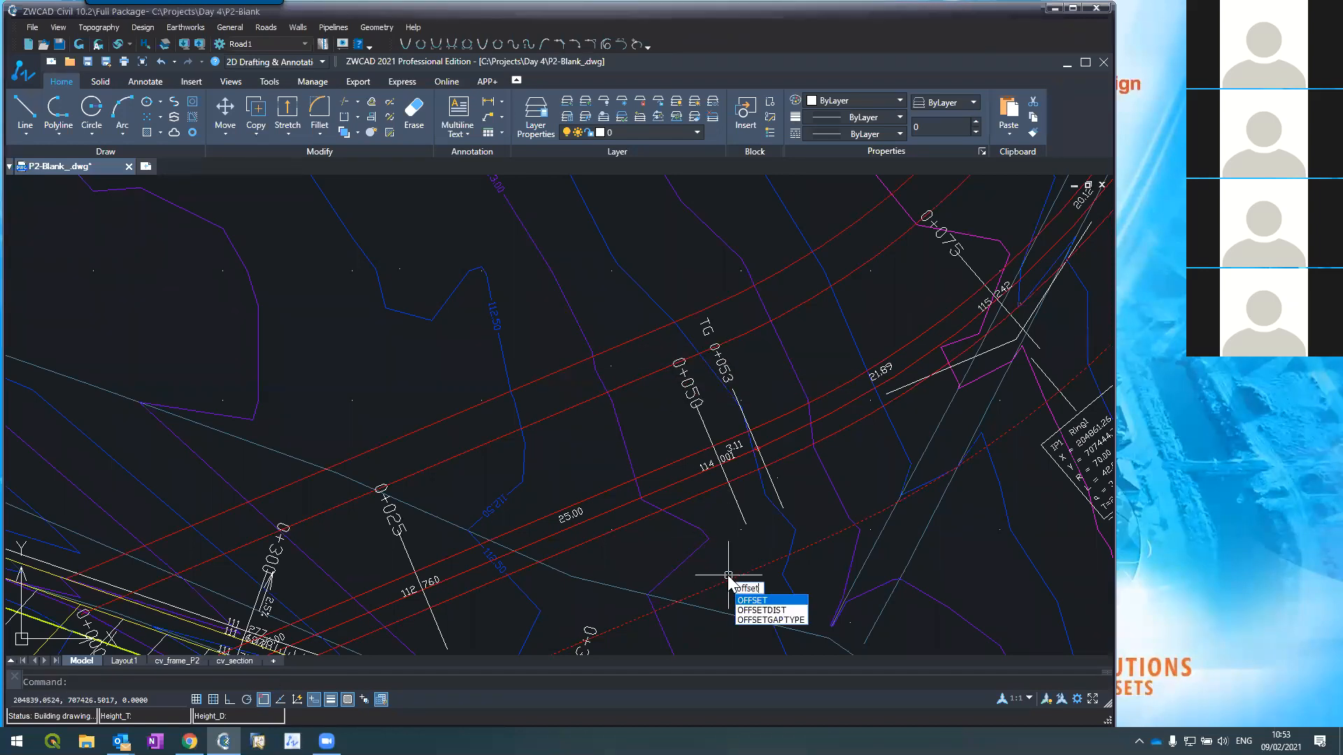
key("Return")
type("10")
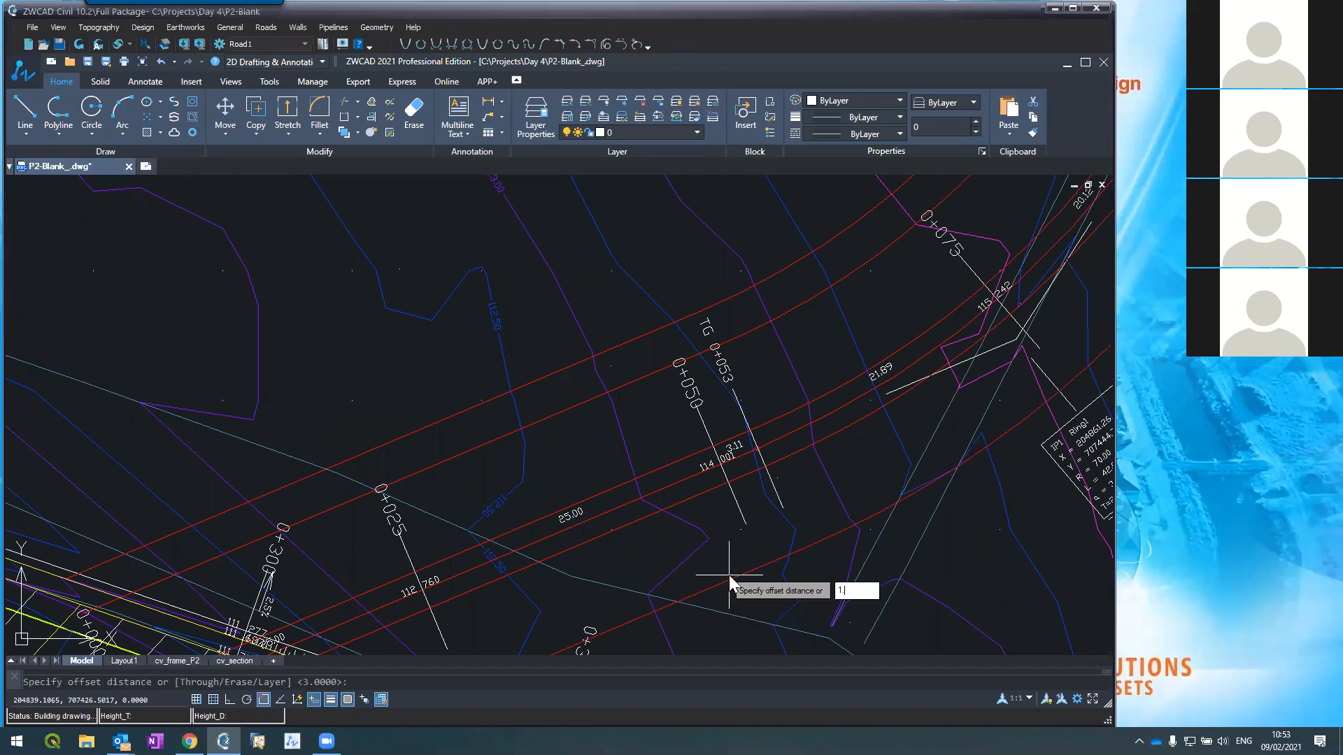
key("Return")
left_click(729, 575)
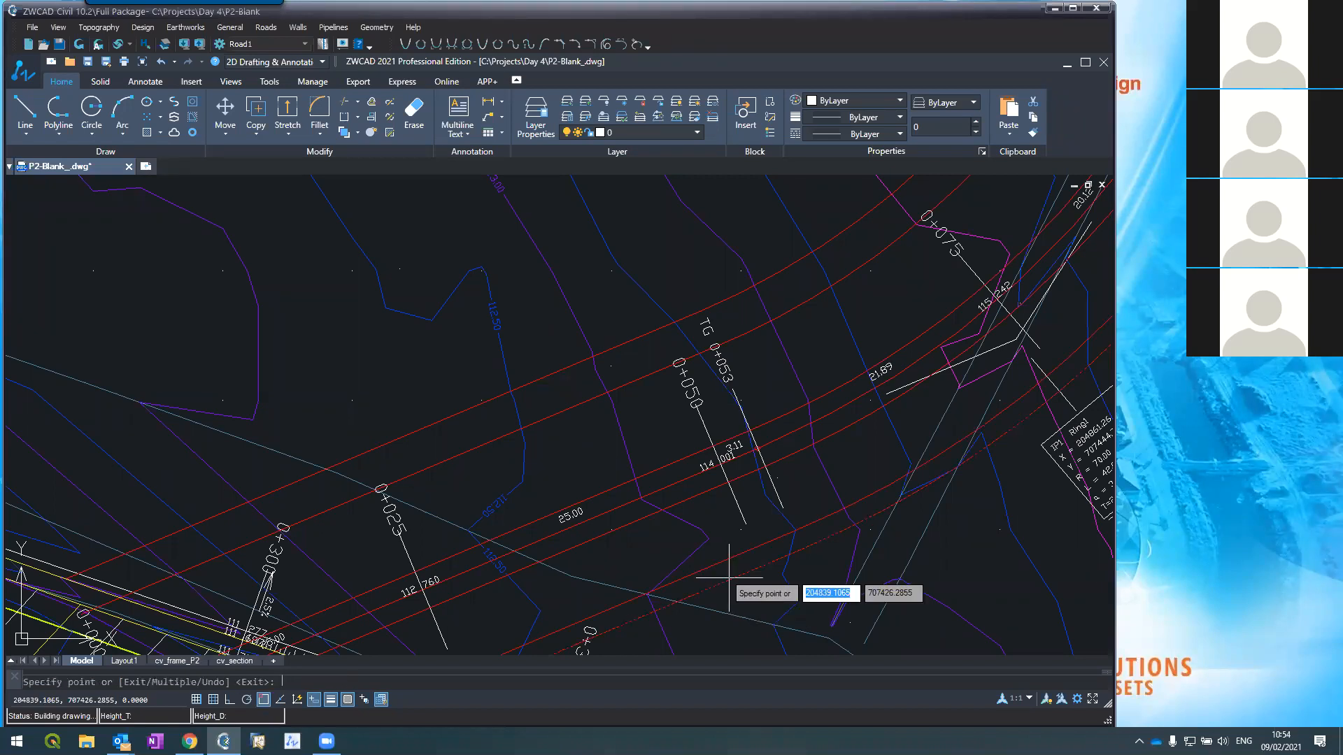
left_click(643, 454)
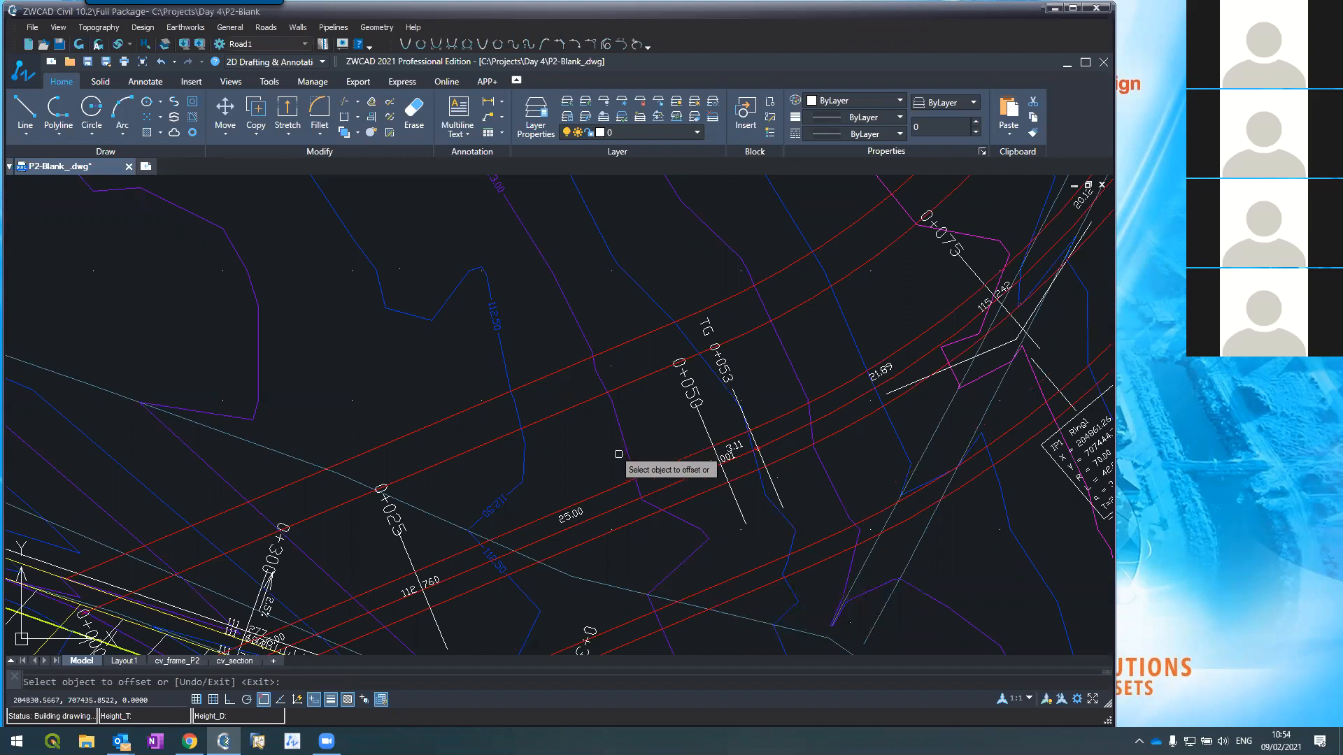
key("Return")
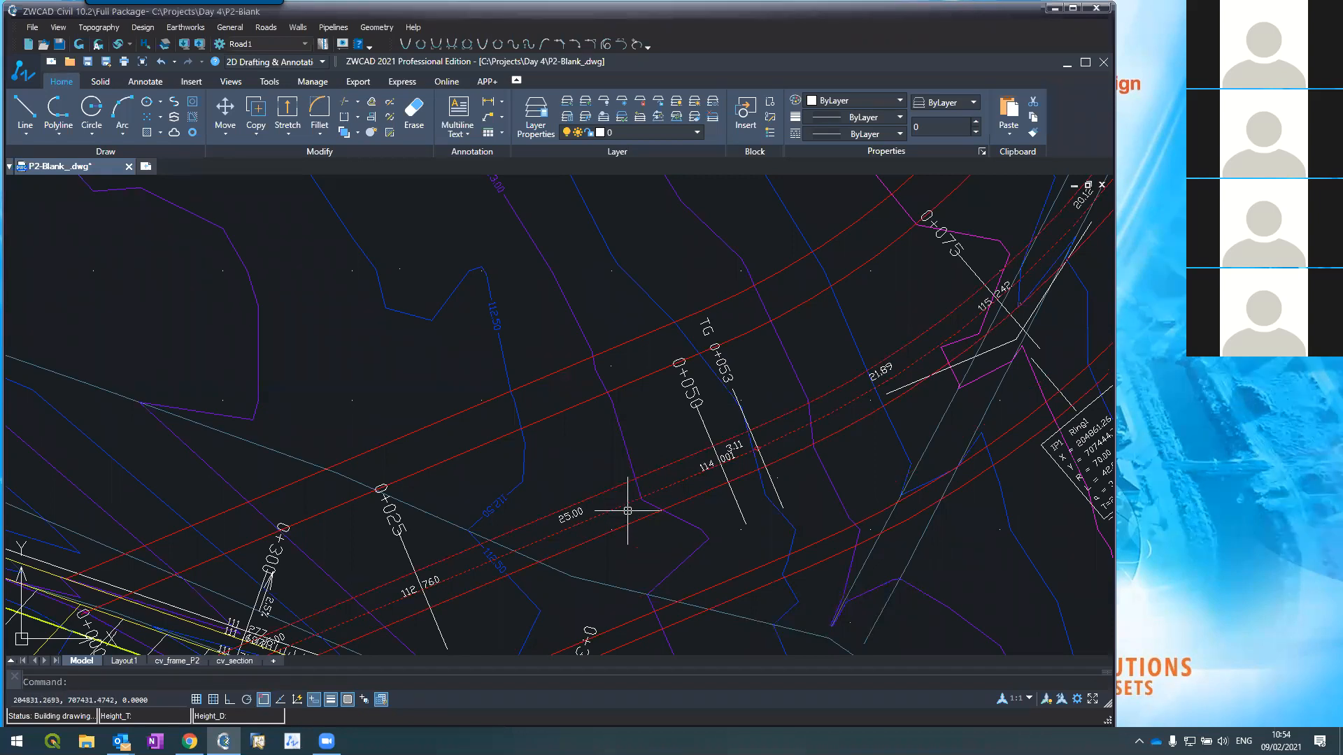
Step: Save the drawing from the Quick Access toolbar
left_click(60, 43)
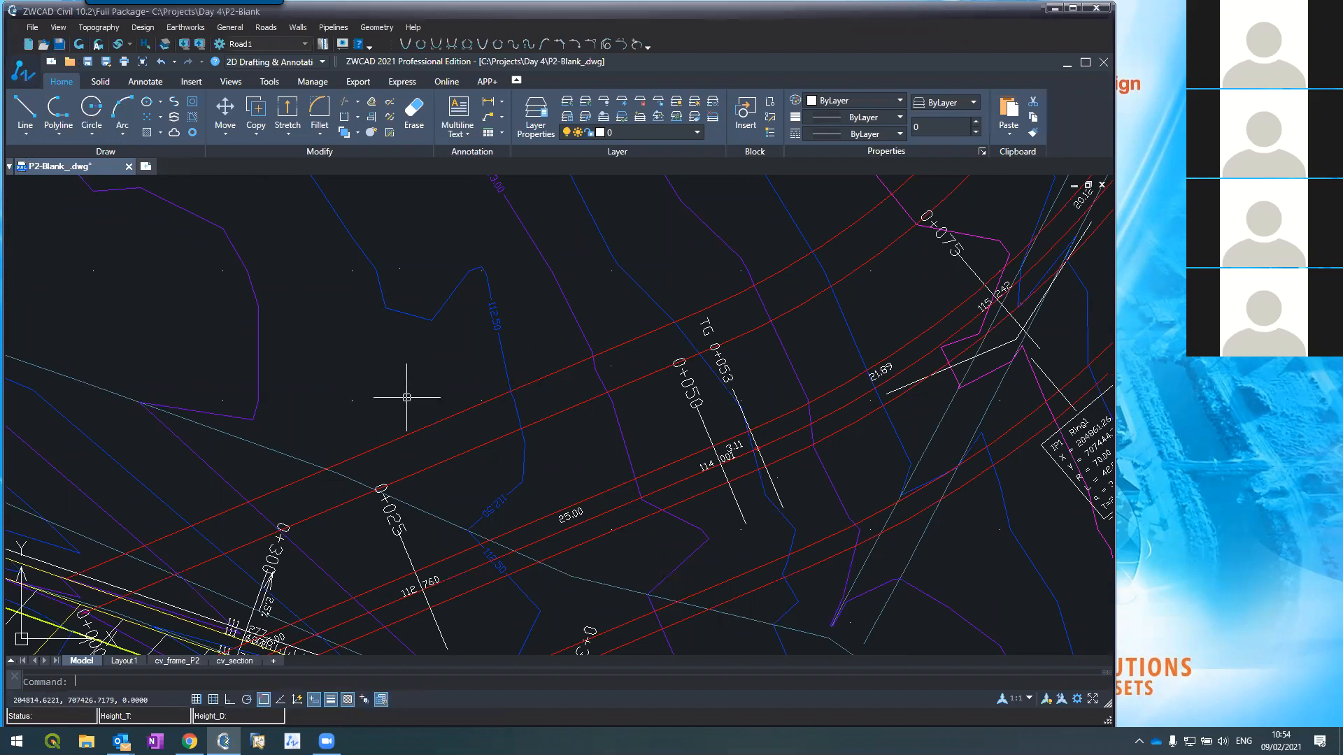
scroll(407, 397, "down", 1)
scroll(524, 375, "up", 1)
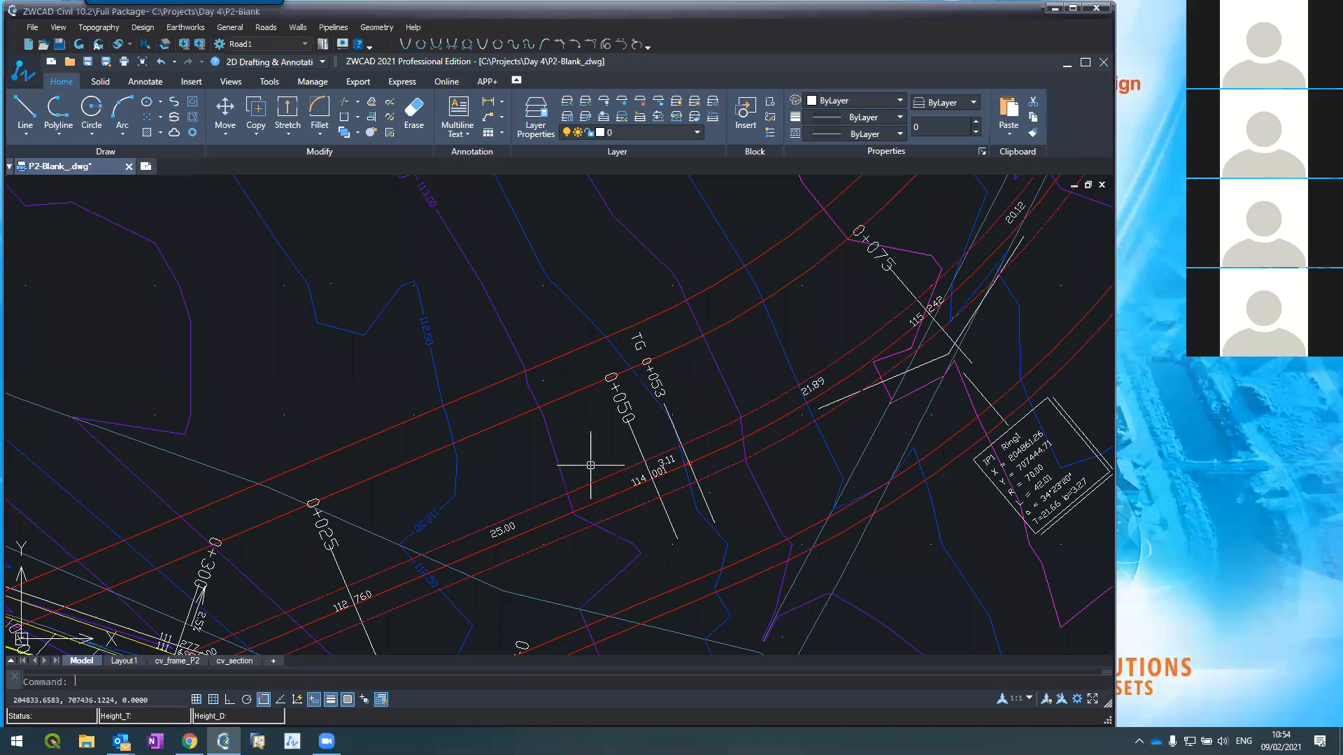
Step: Open the layer manager with LA and create a green Road2_Median layer
type("la")
key("Return")
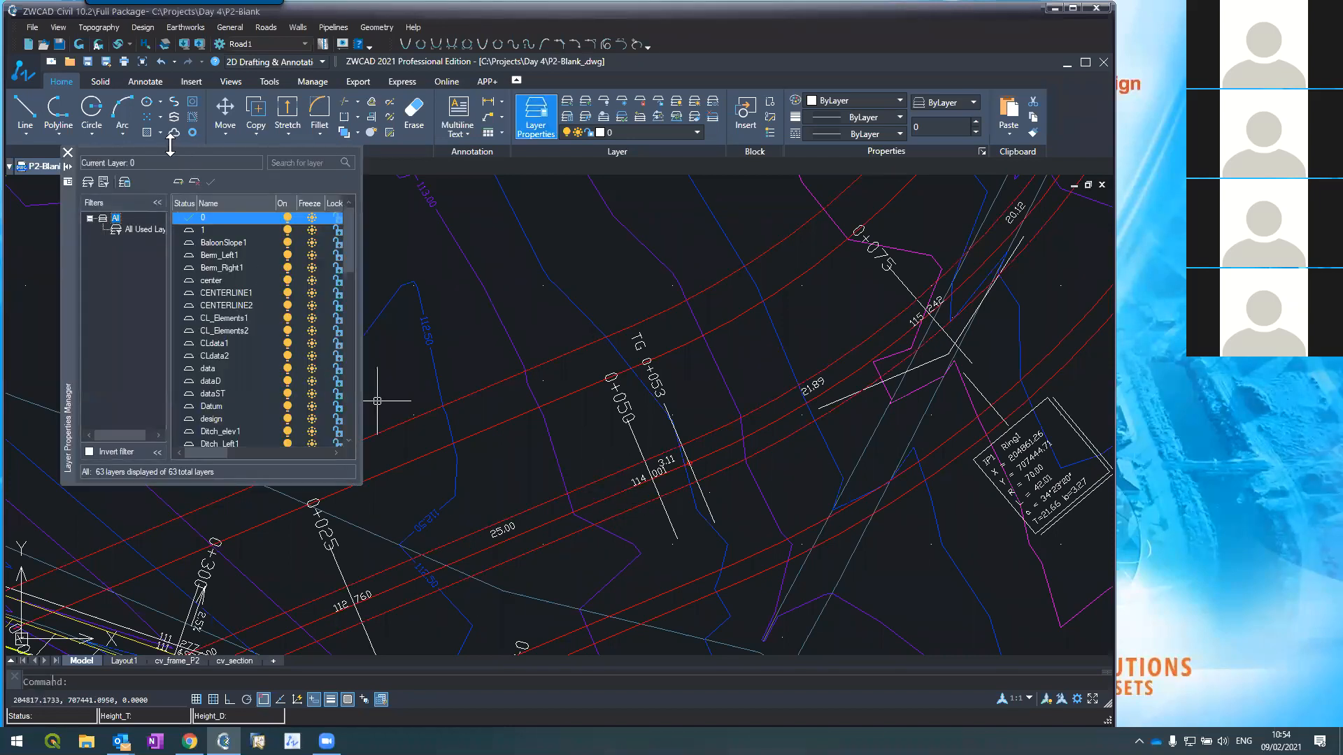
left_click(179, 182)
type("Road2")
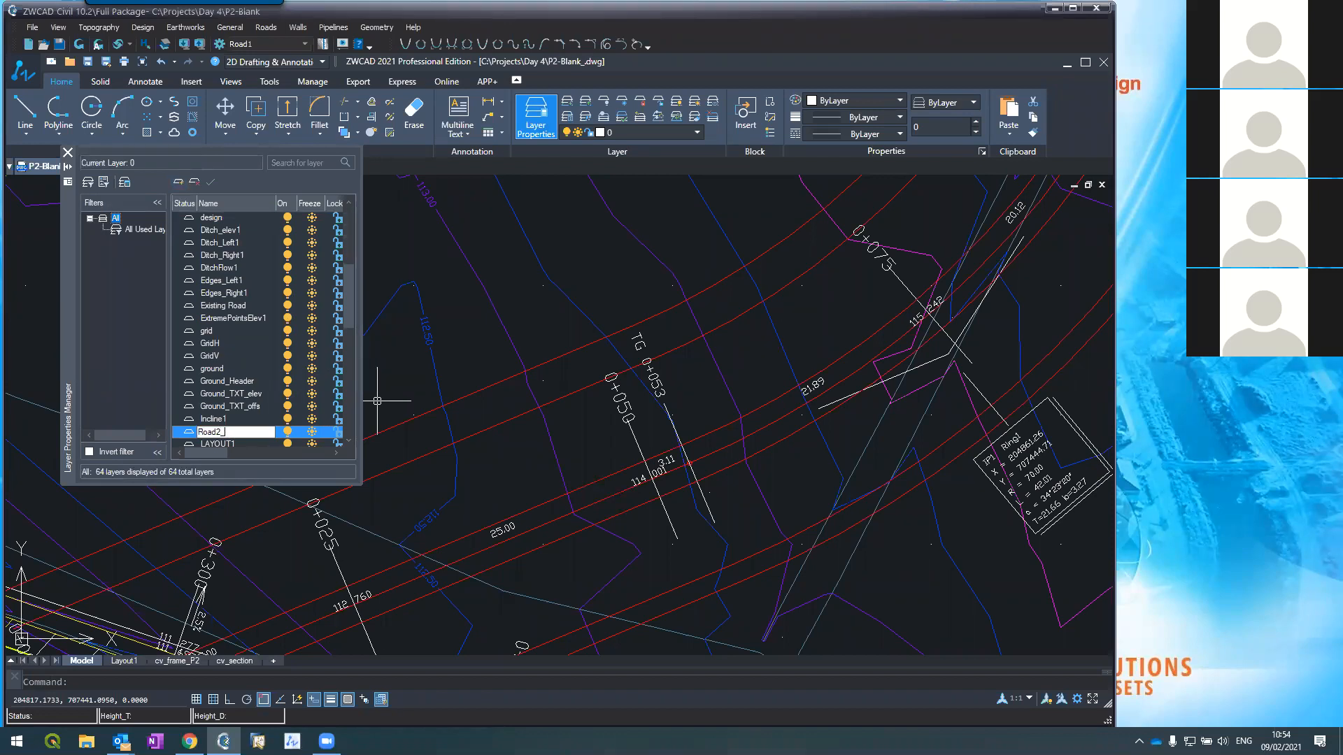
type("_Median")
key("Return")
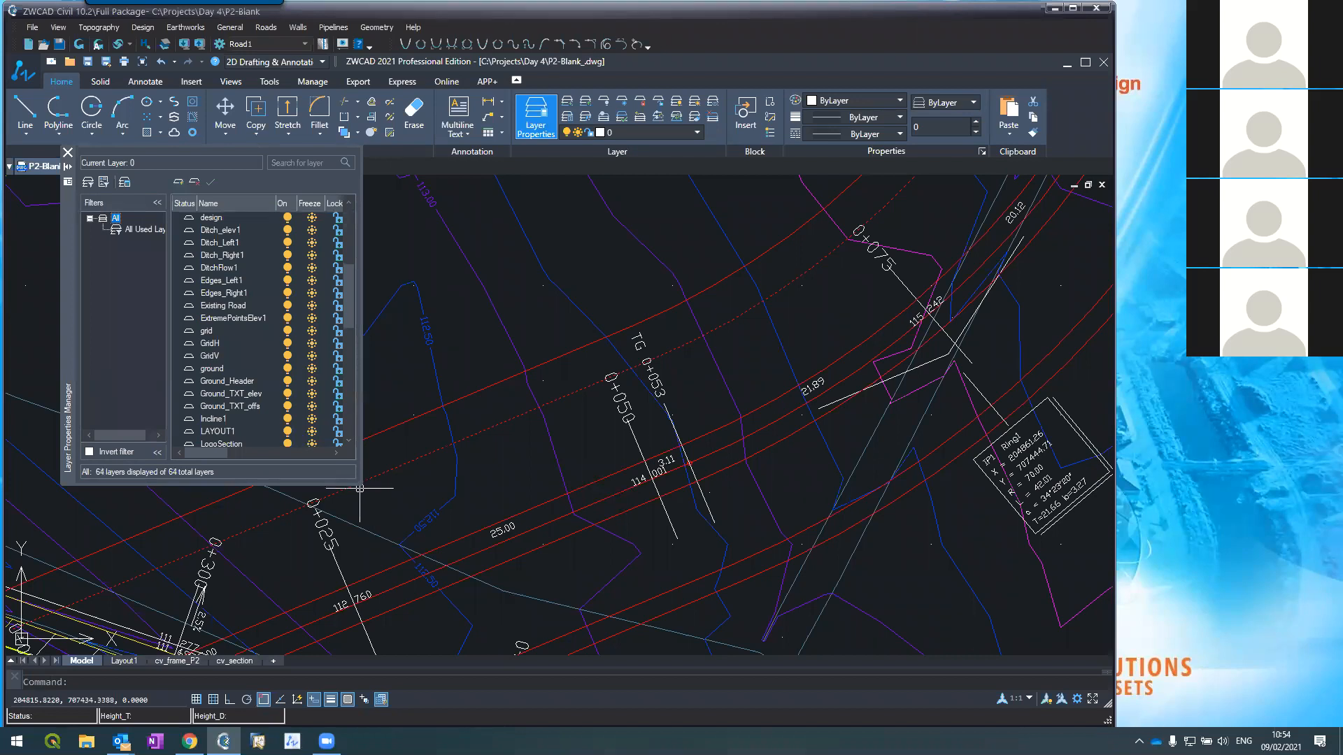
left_click_drag(358, 485, 448, 552)
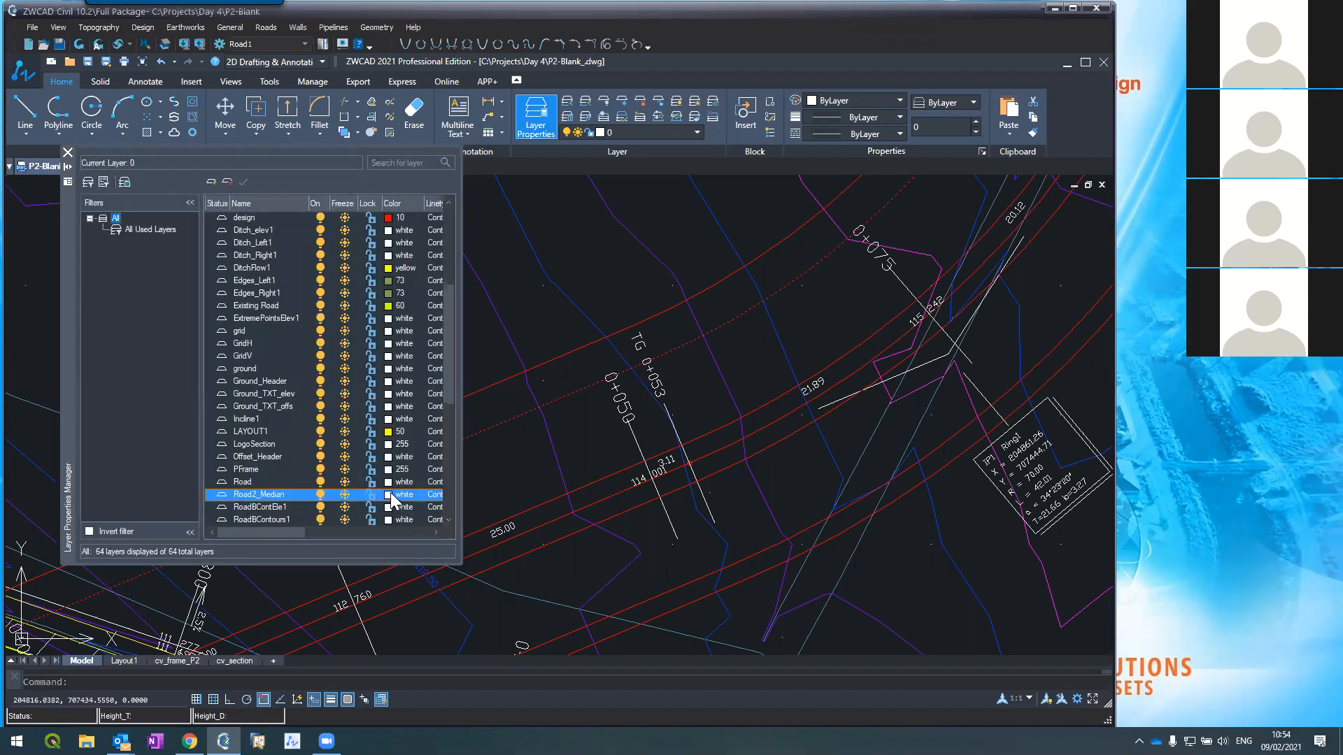
left_click(391, 494)
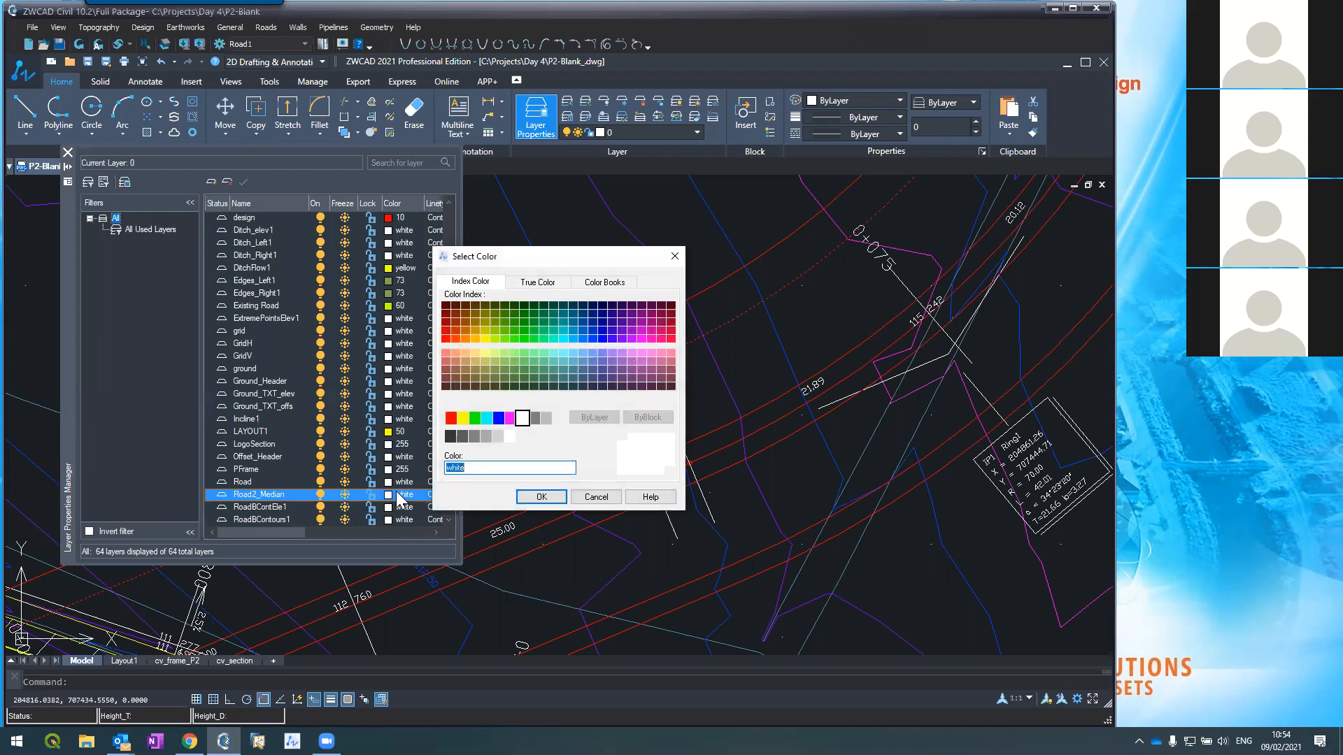
left_click(474, 418)
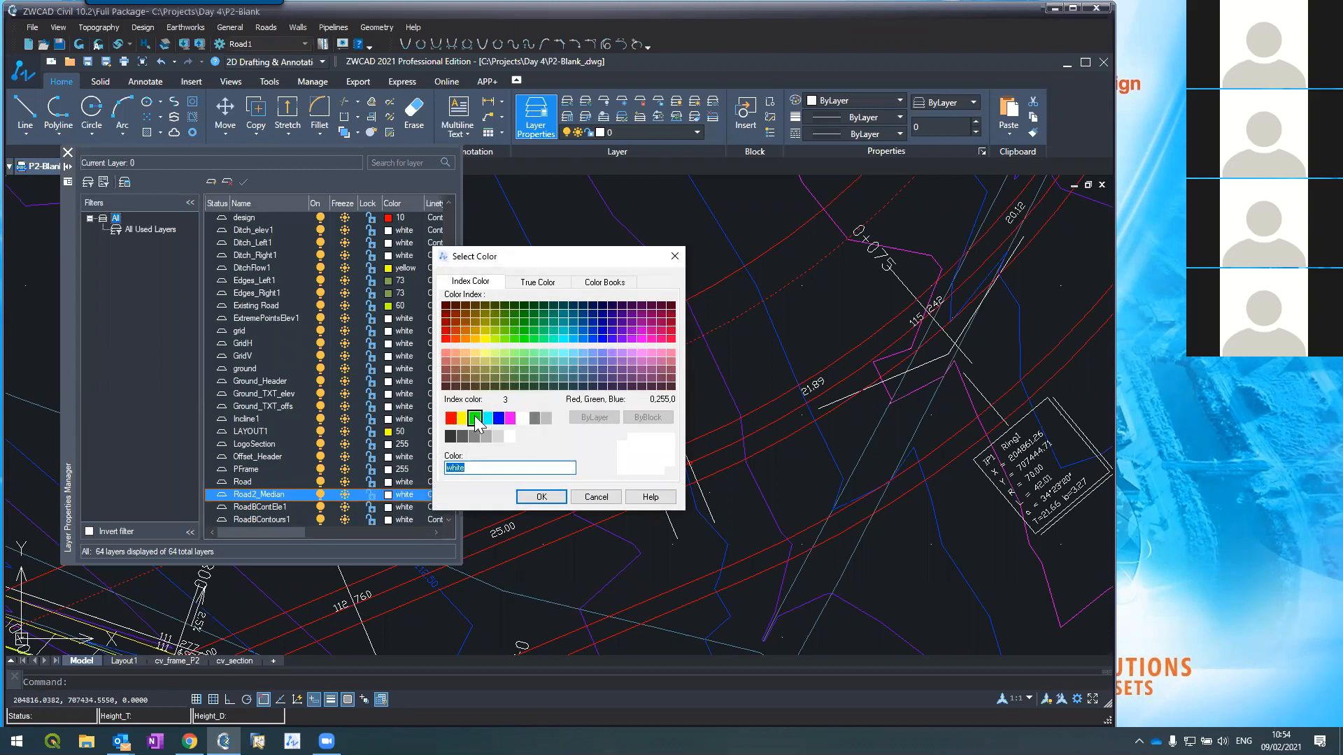
left_click(541, 497)
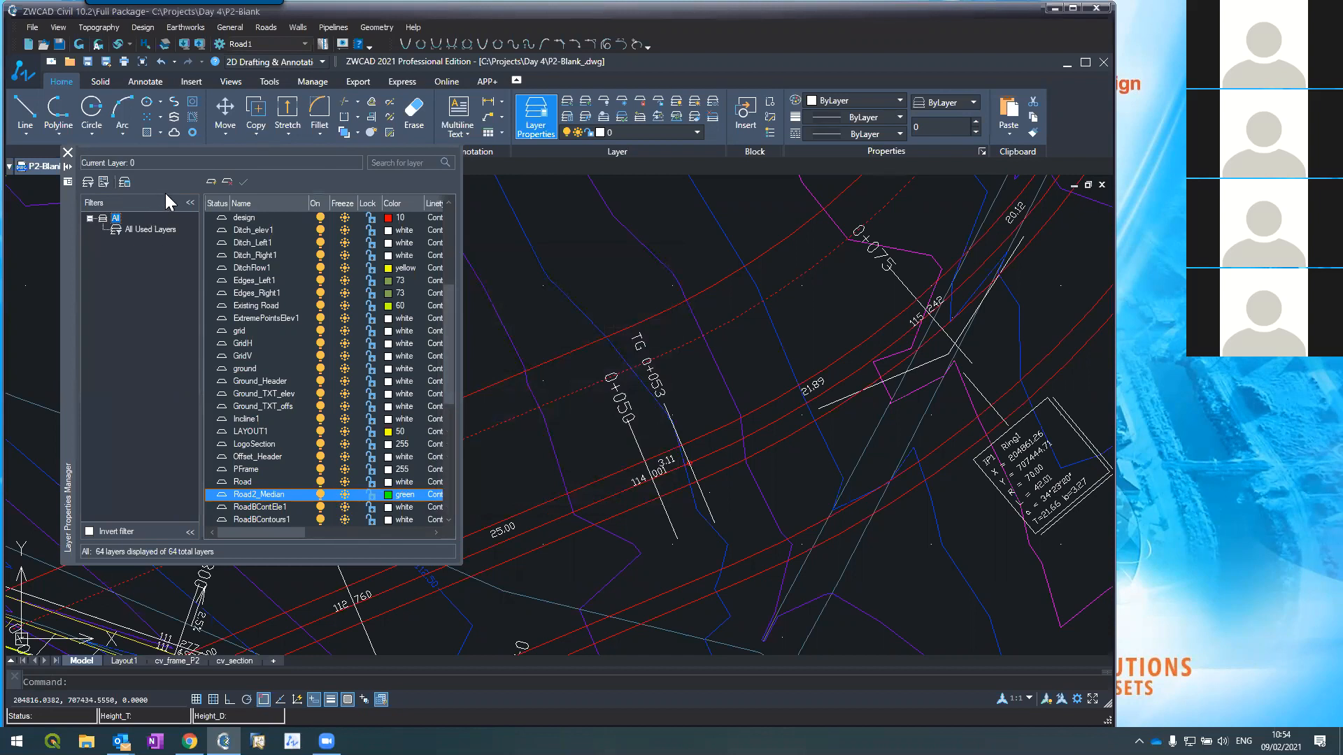
Step: Create a new layer Road2_Asphalt coloured yellow
left_click(210, 182)
type("R")
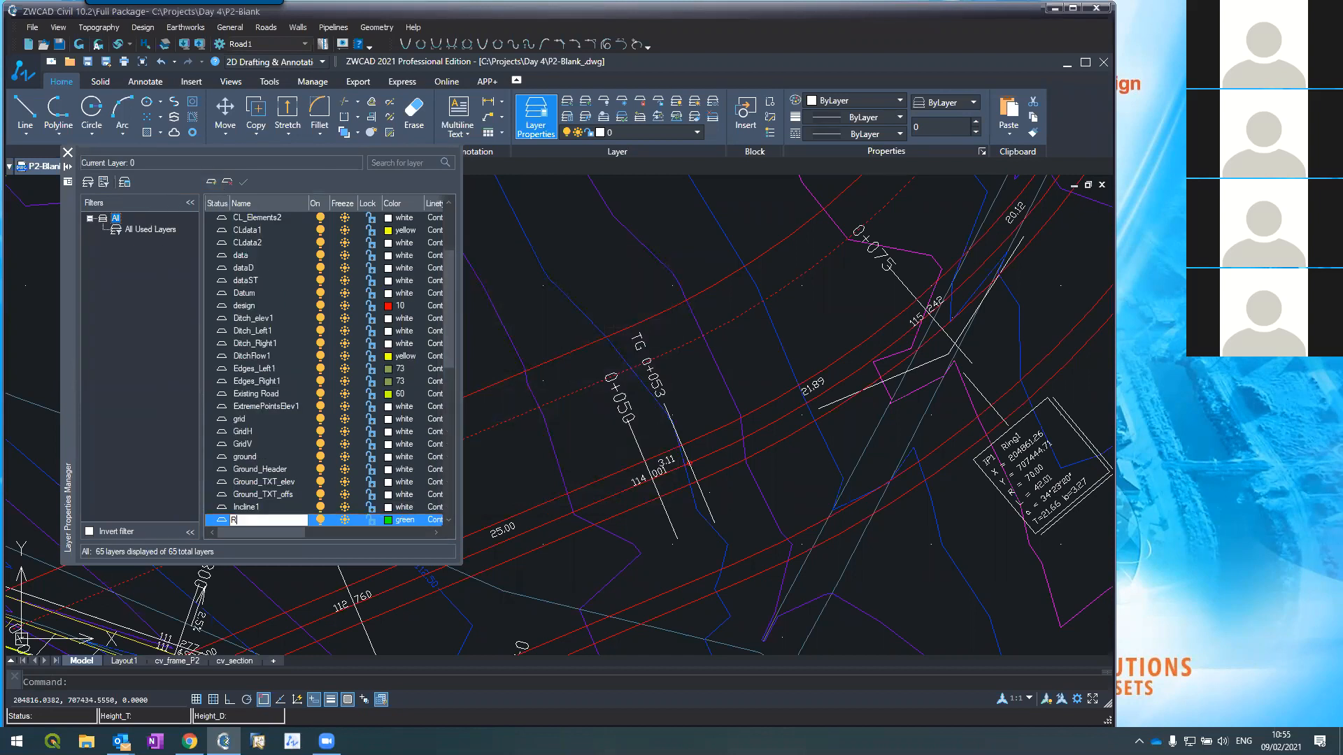
type("oad2_Asphalt")
key("Return")
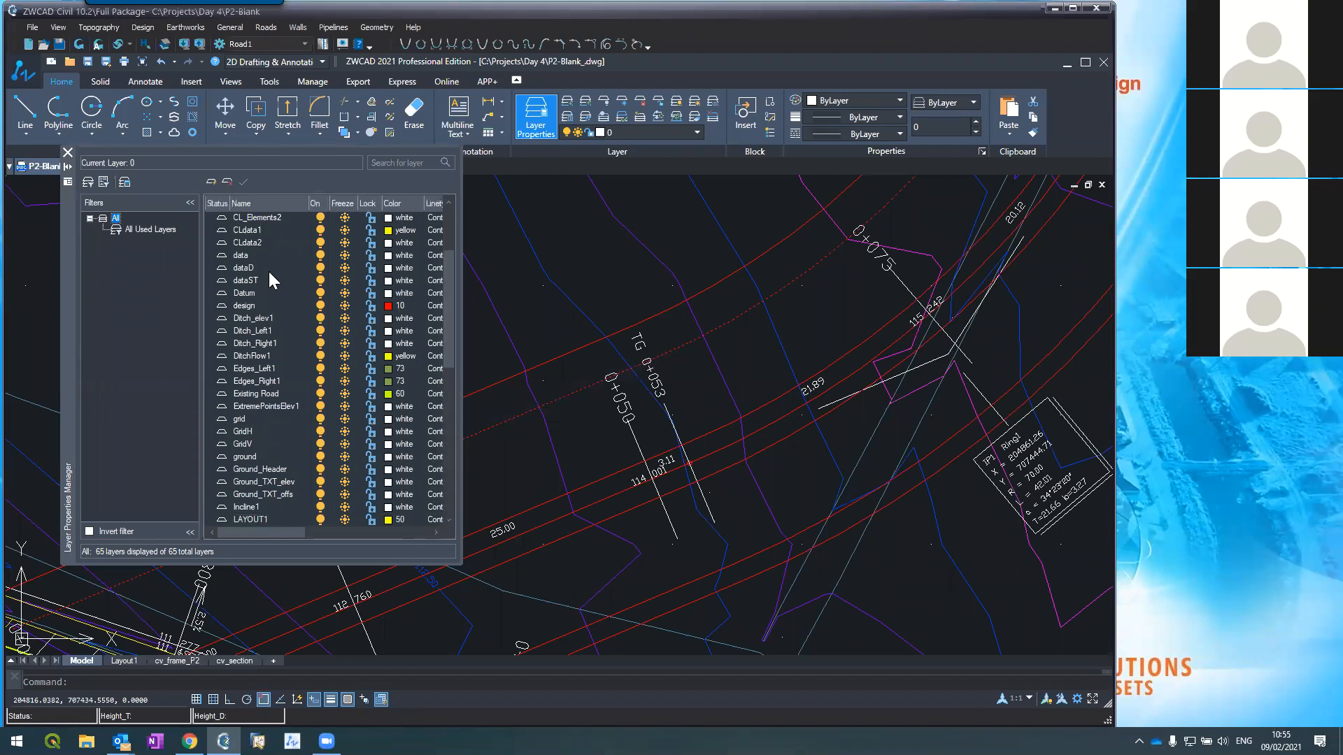
scroll(266, 333, "down", 1)
scroll(263, 342, "up", 1)
scroll(263, 343, "down", 4)
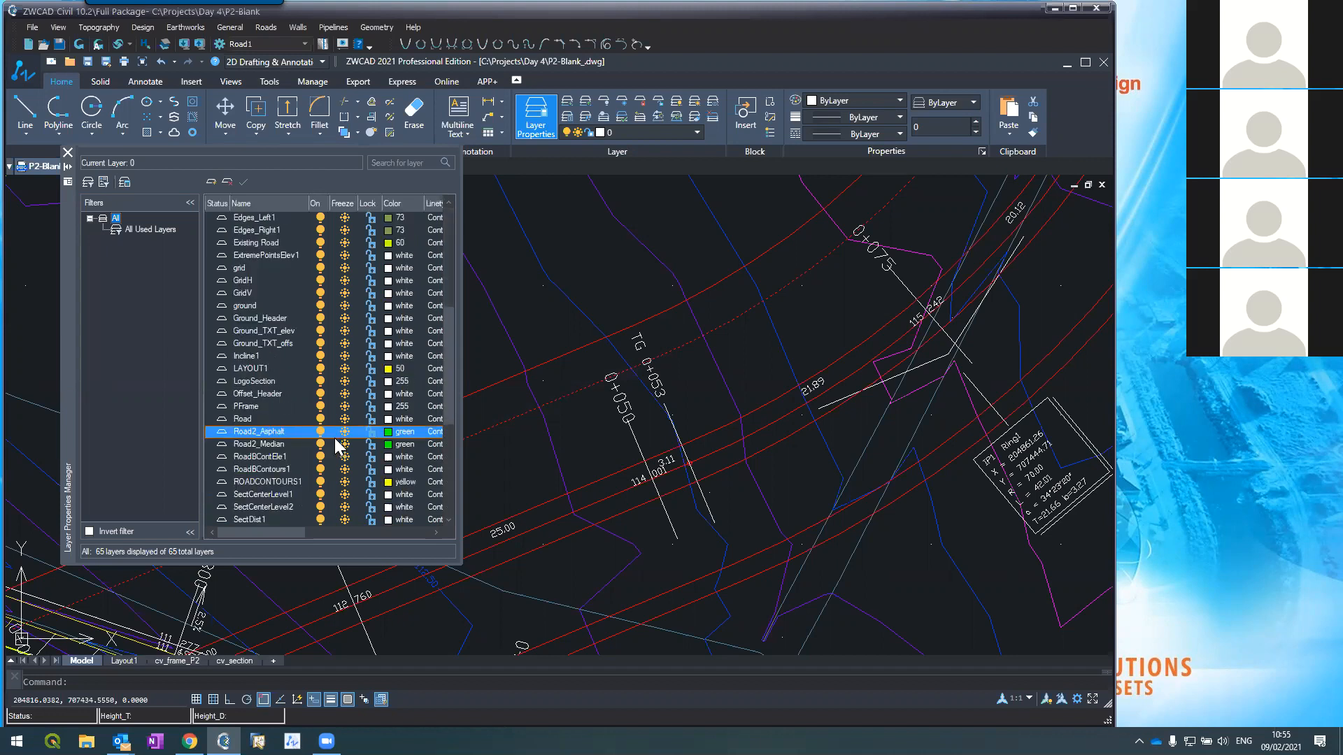
left_click(391, 430)
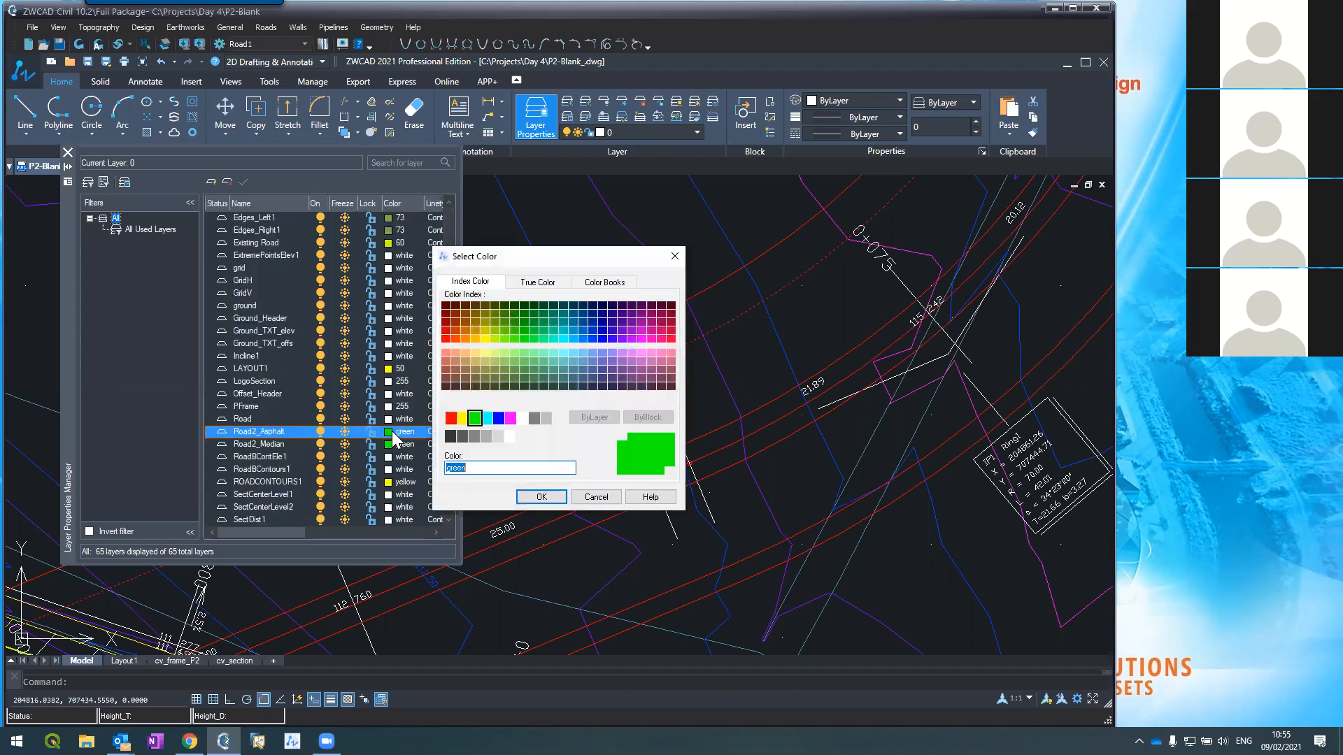
left_click(462, 418)
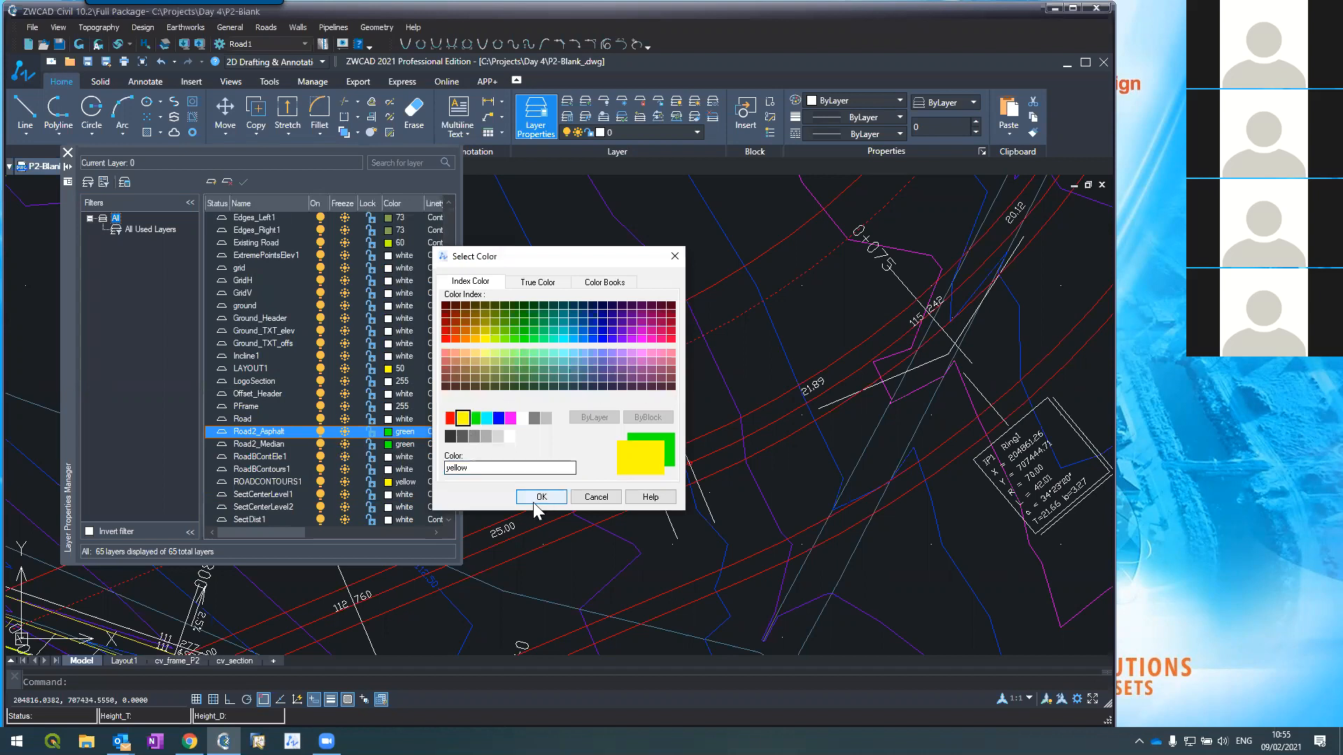
left_click(541, 497)
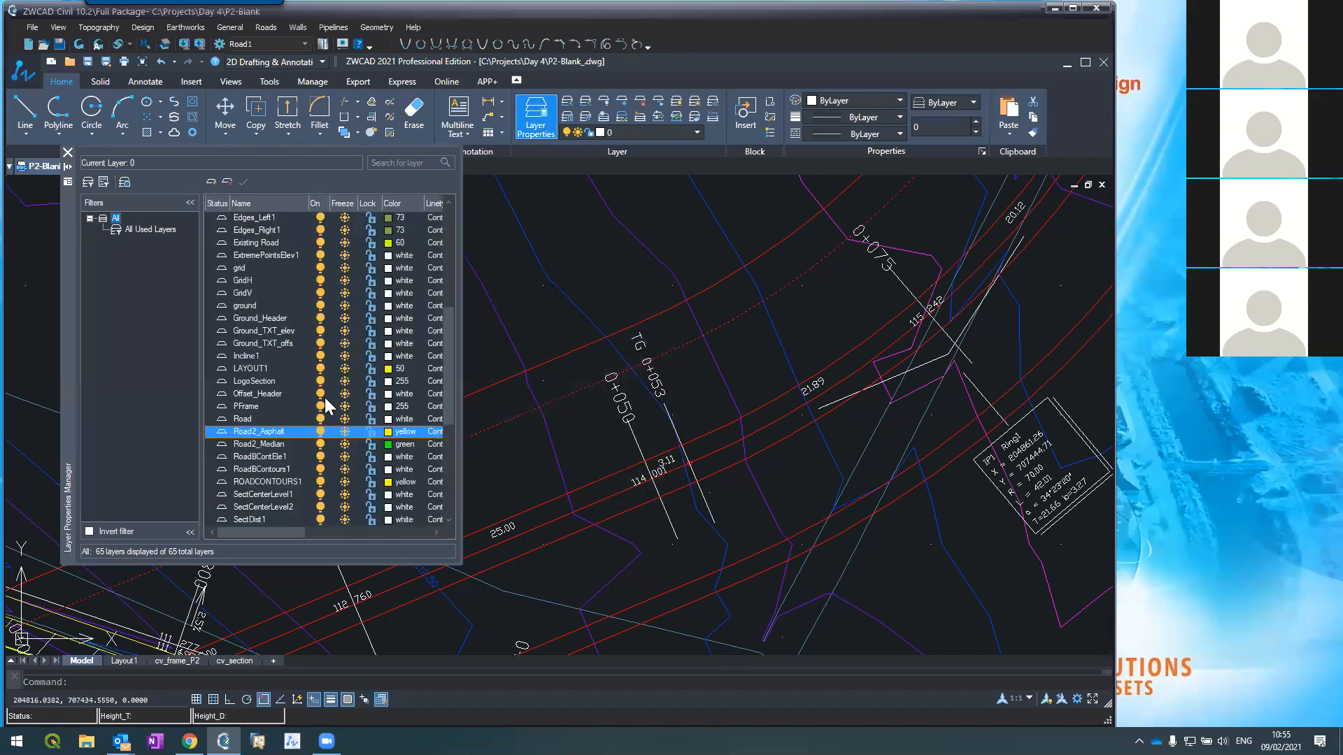
Step: Create a new layer Road2_Sidewalk with colour index 131
left_click(211, 181)
type("Road")
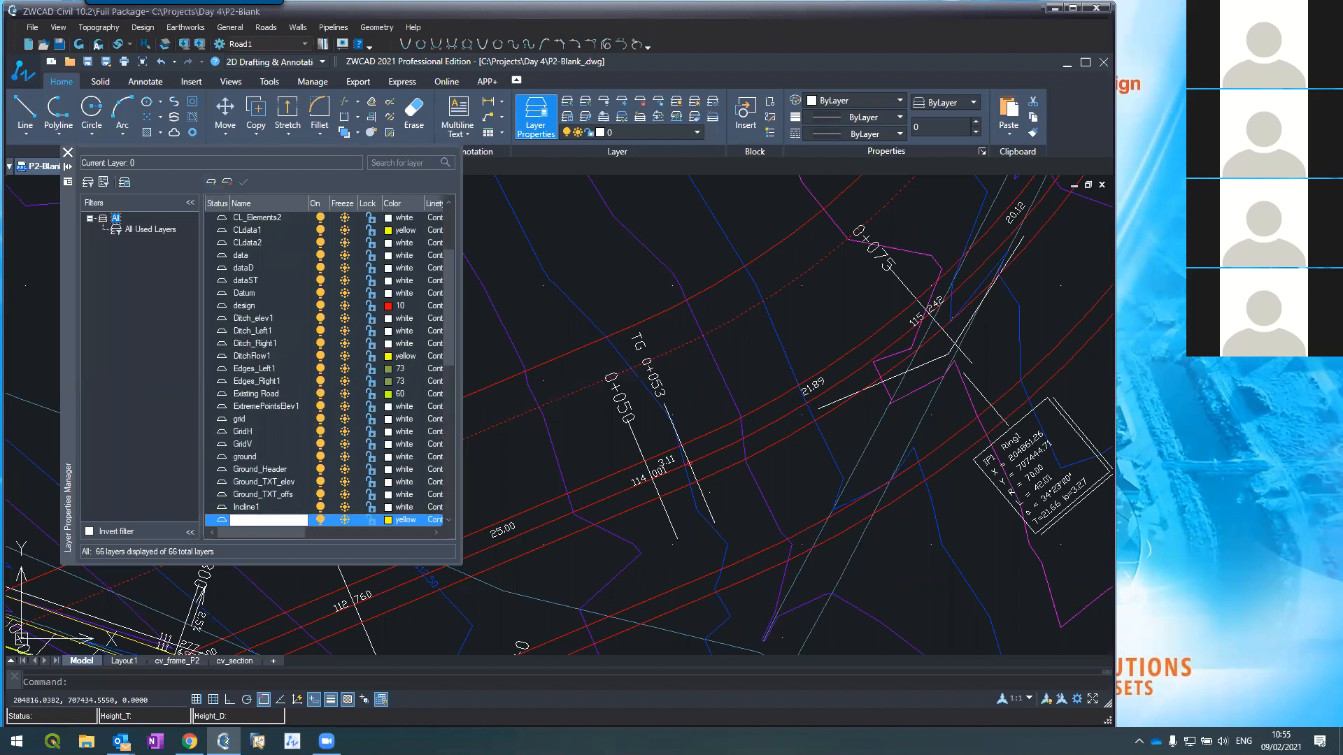
type("2_Sidewalk")
key("Return")
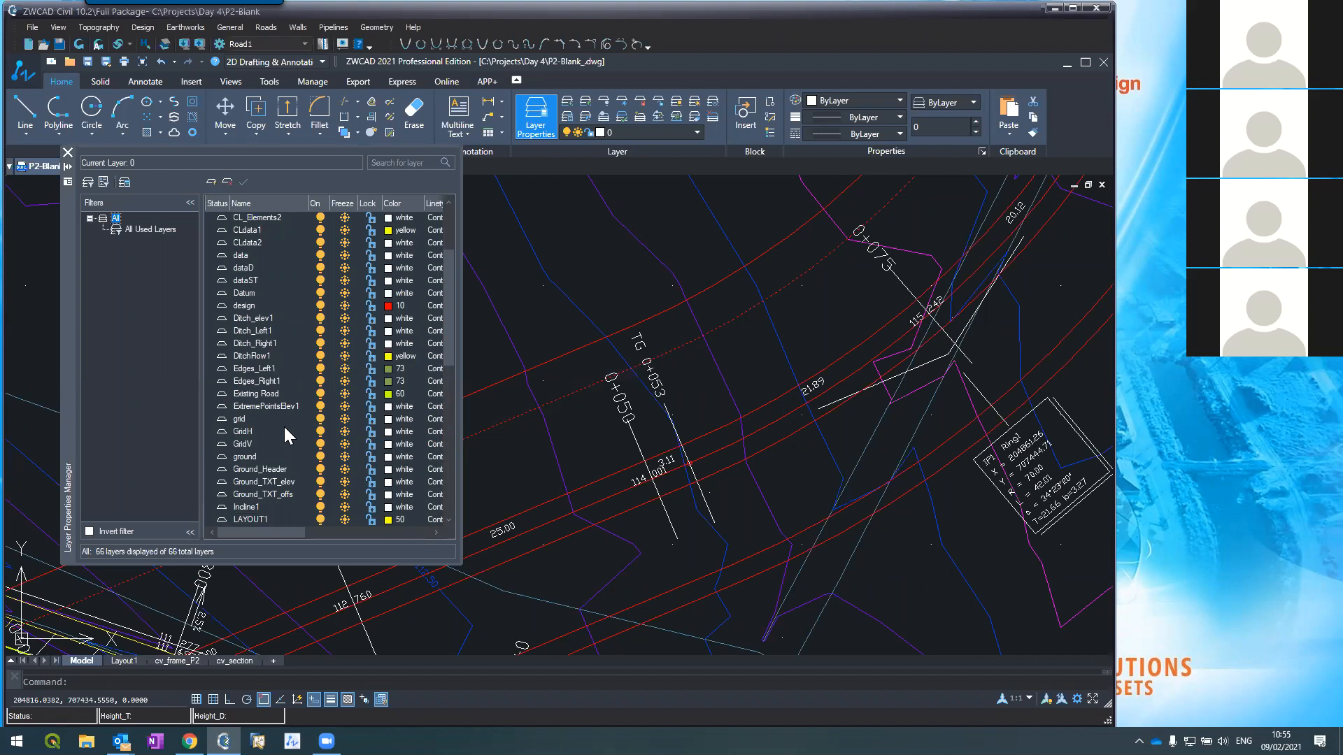
scroll(282, 426, "down", 3)
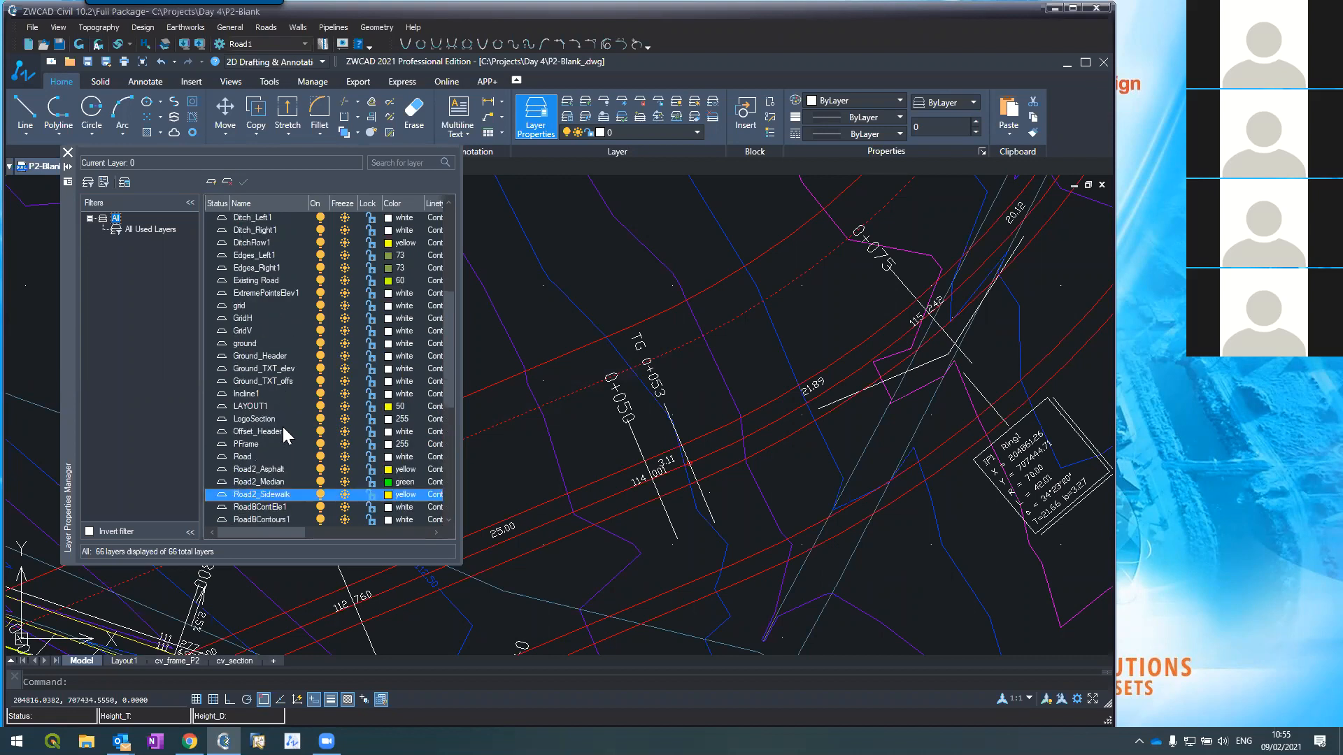
left_click(389, 496)
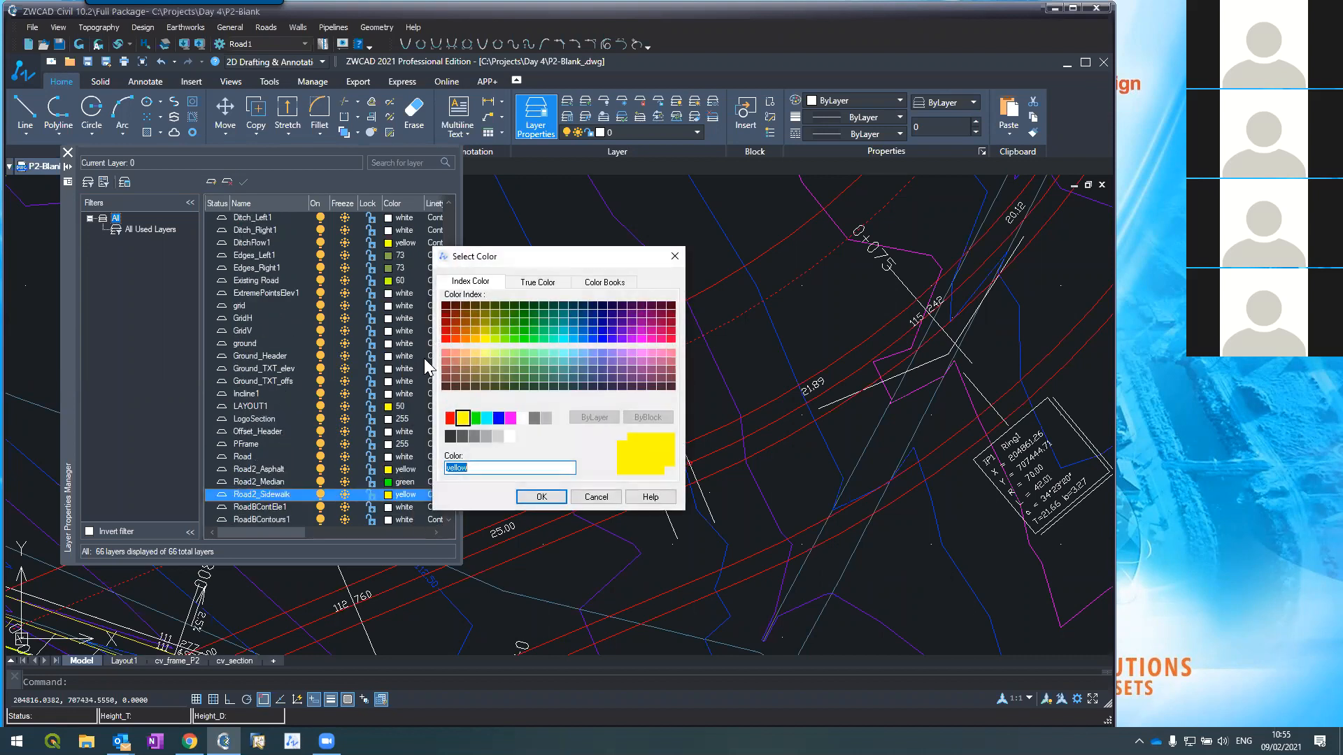
left_click(564, 356)
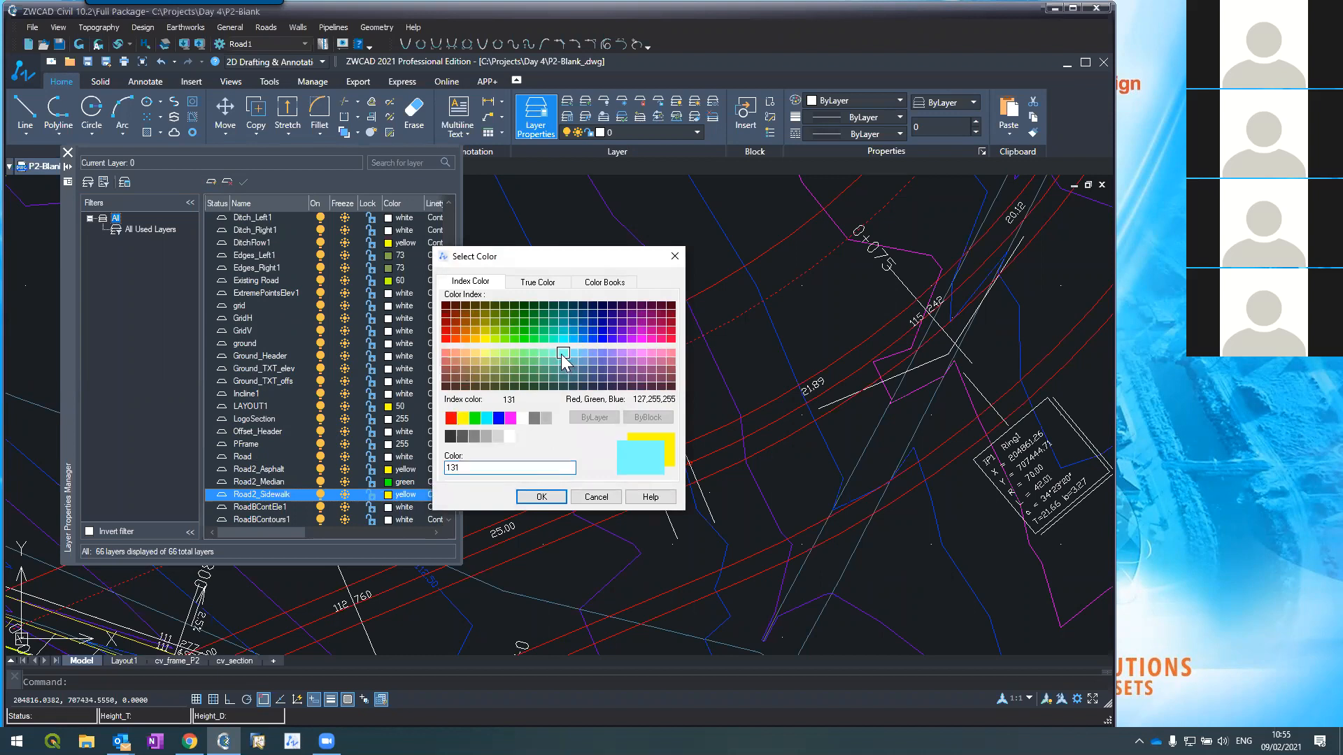
left_click(539, 497)
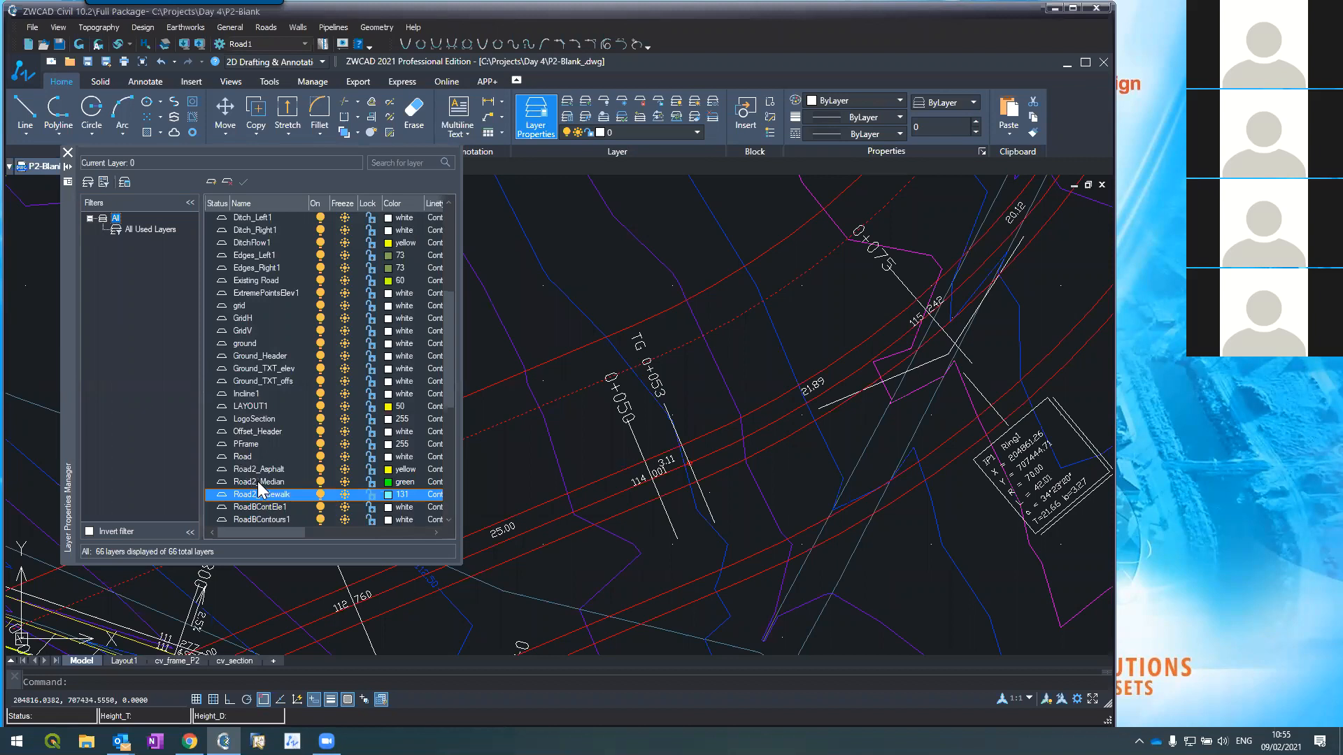
left_click(614, 518)
Step: Move the first pair of offset edge lines onto the Road2_Median layer
left_click(637, 470)
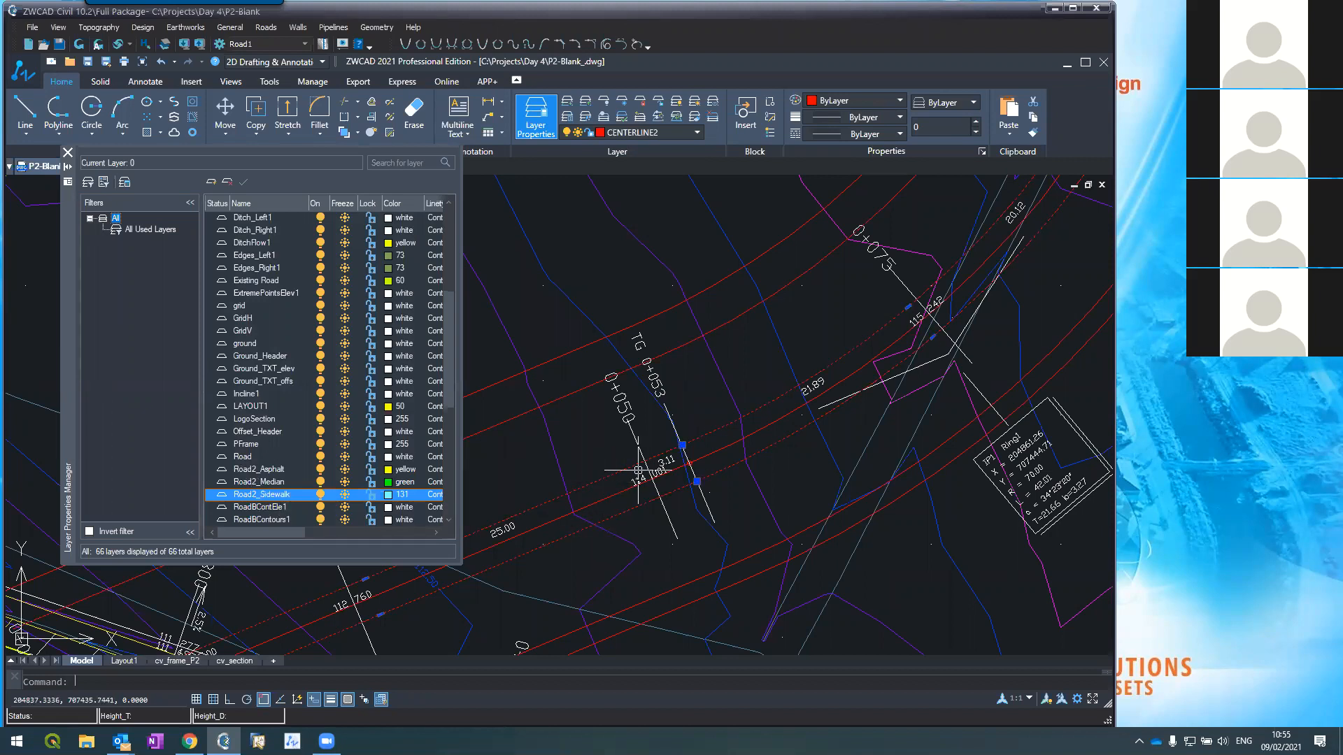
key("ctrl+1")
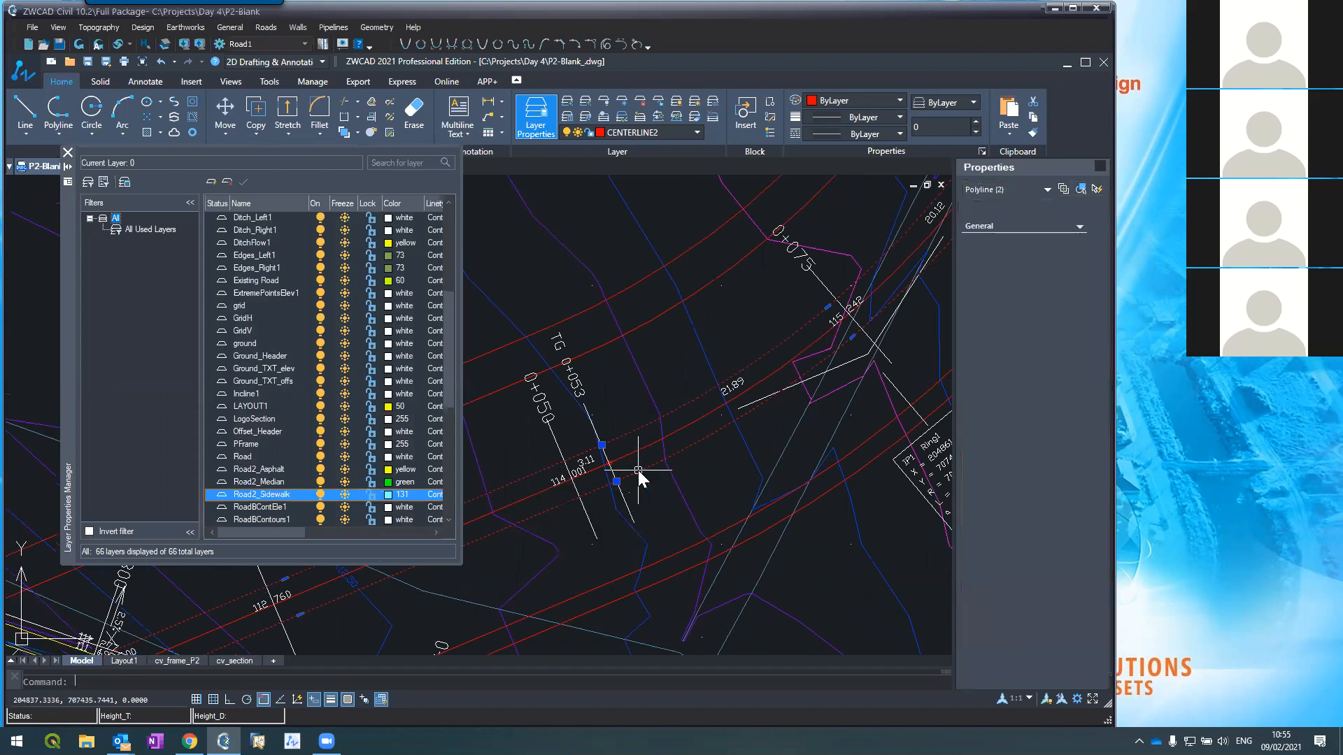
left_click(1046, 282)
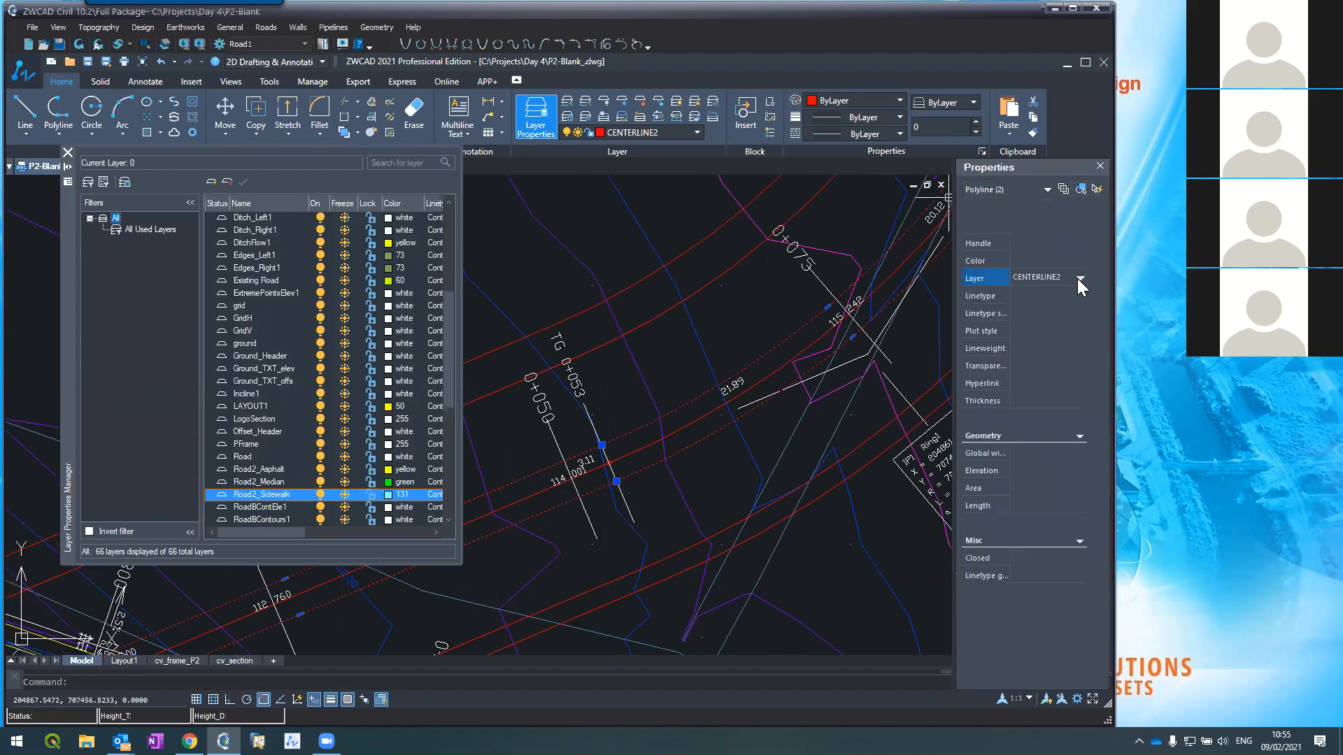
left_click(1077, 279)
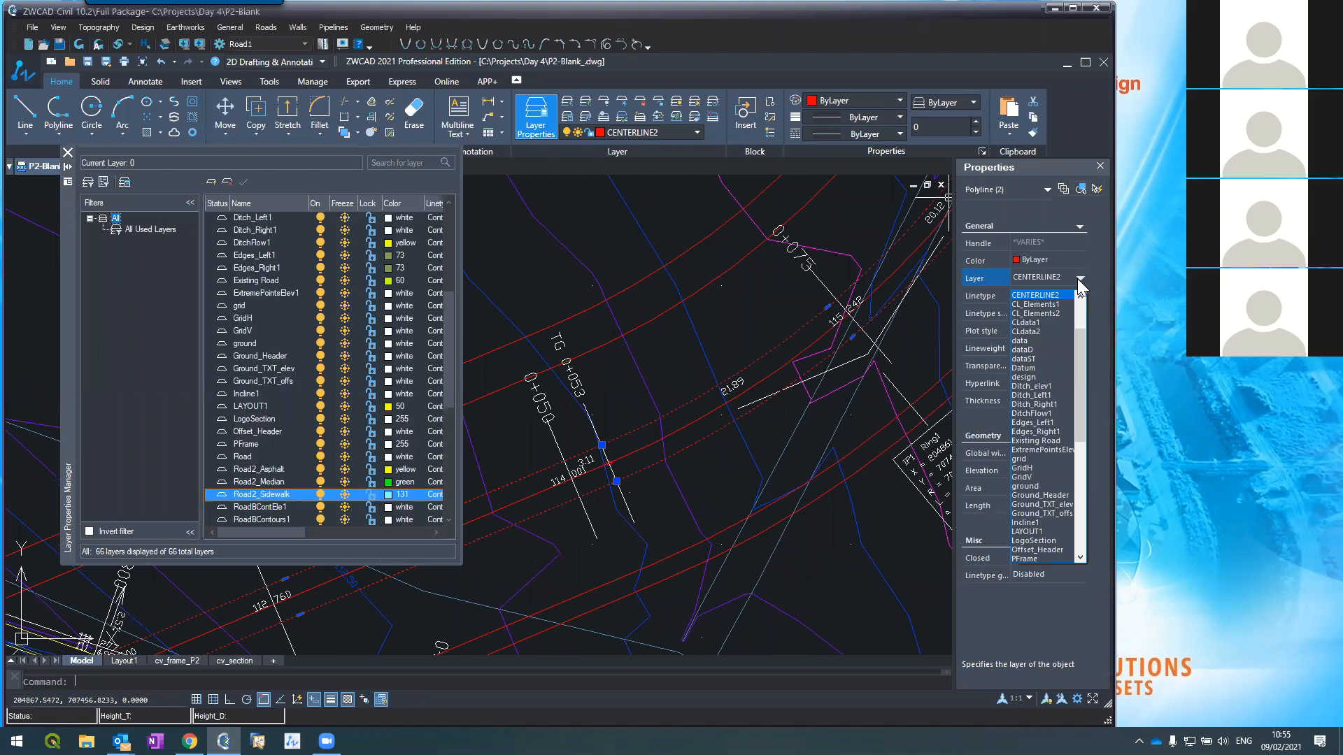
scroll(1039, 359, "down", 6)
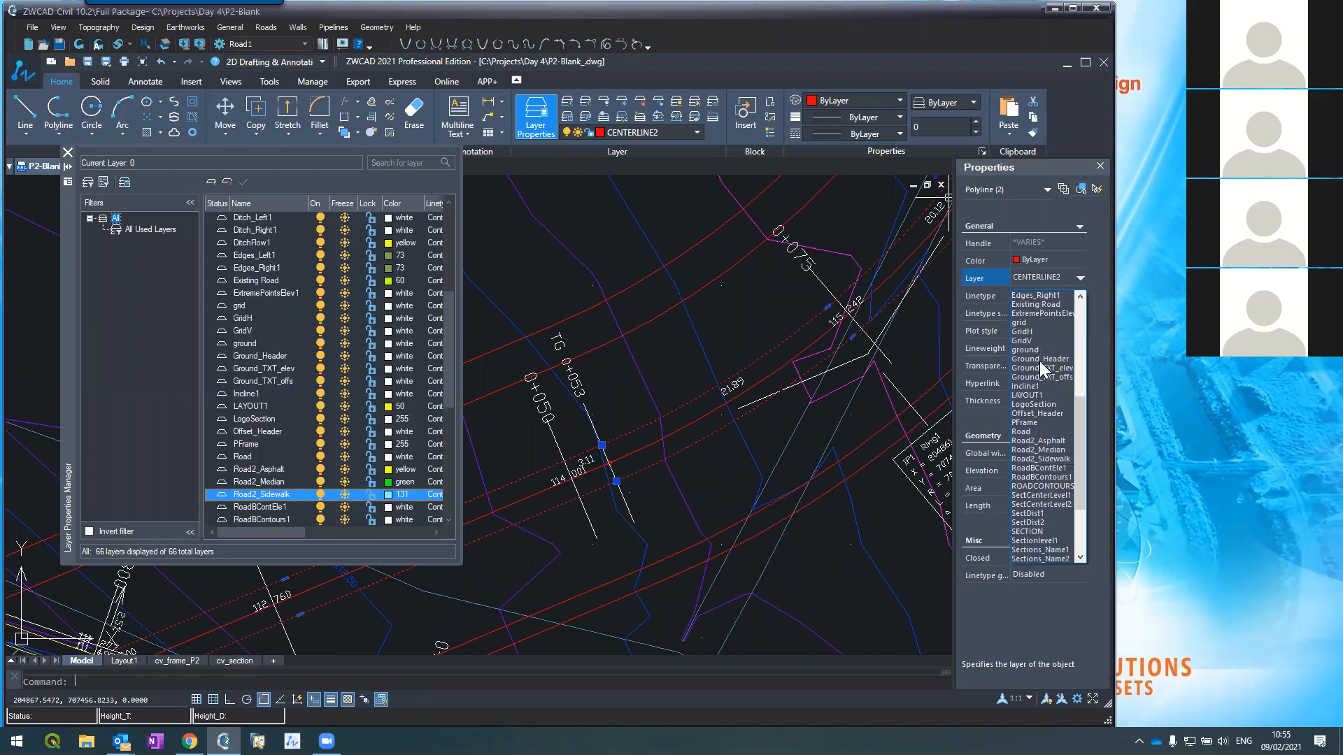
left_click(1038, 423)
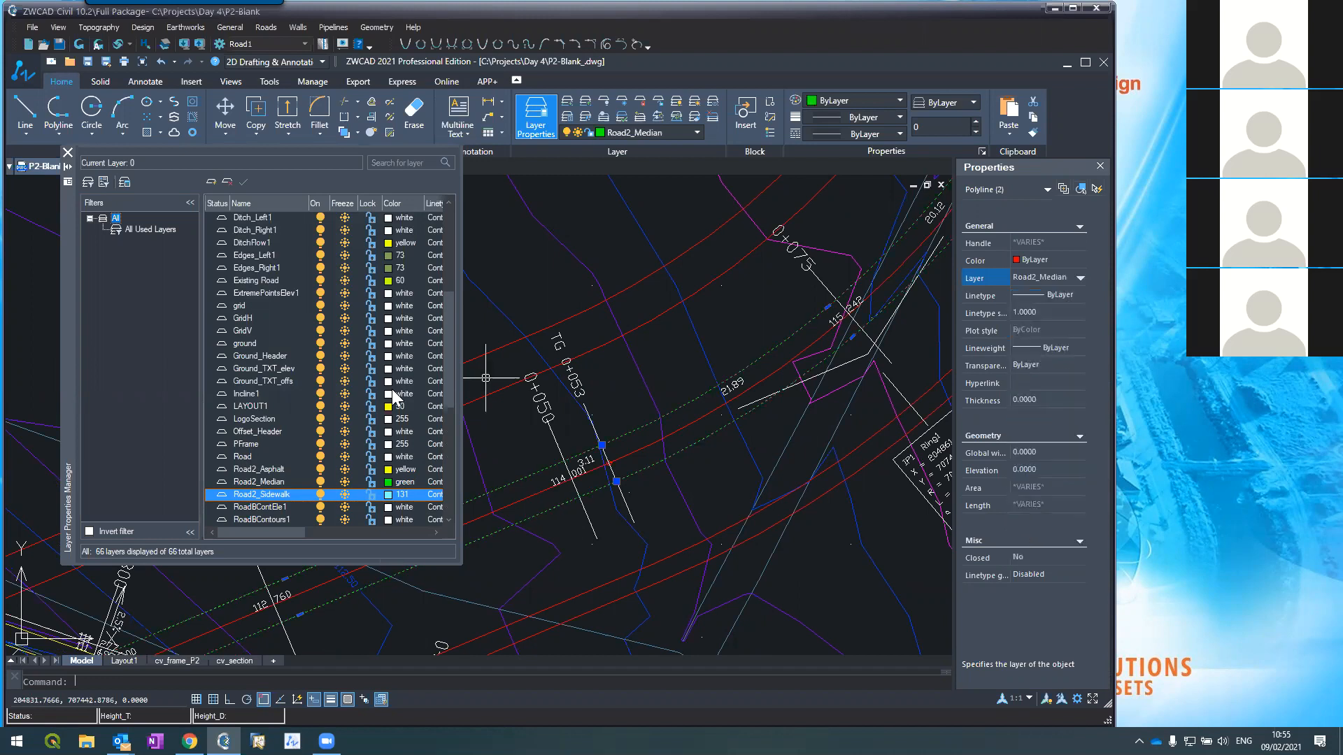
key("Escape")
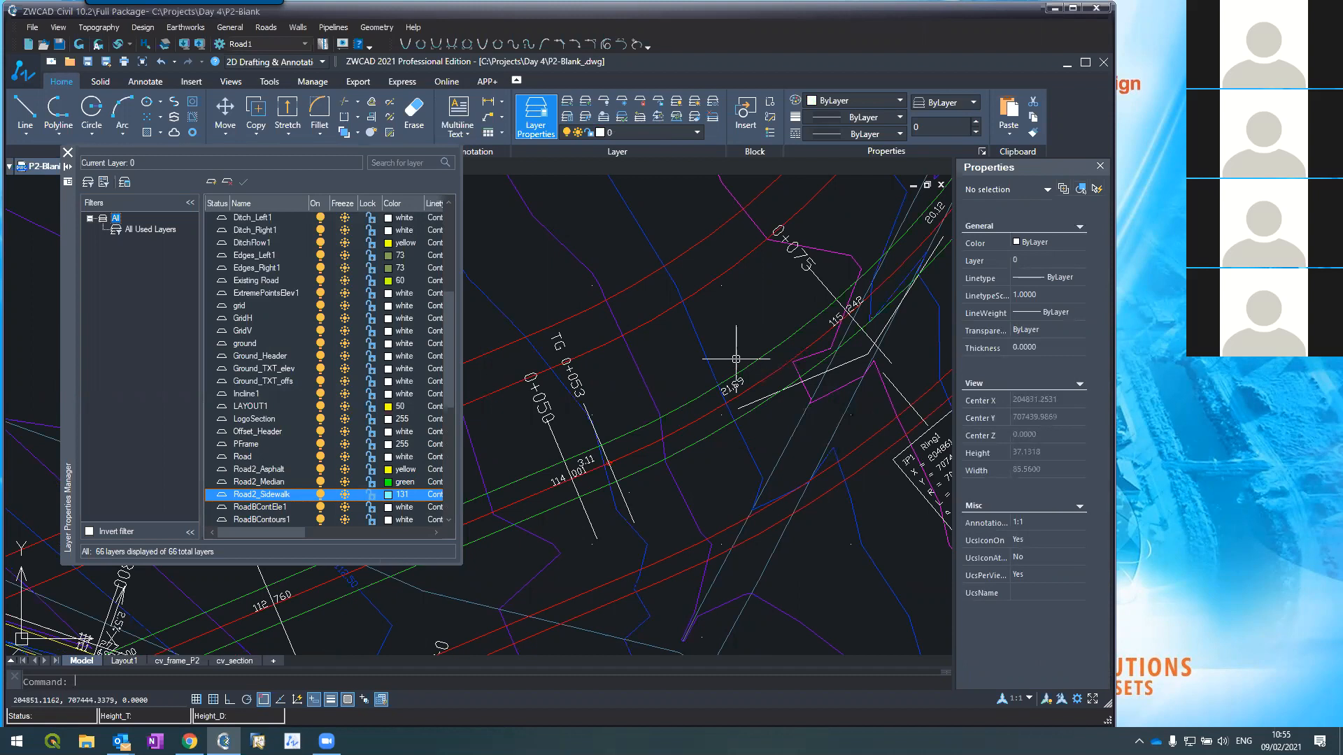
Step: Move the next pair of offset edge lines onto the Road2_Asphalt layer
left_click(654, 311)
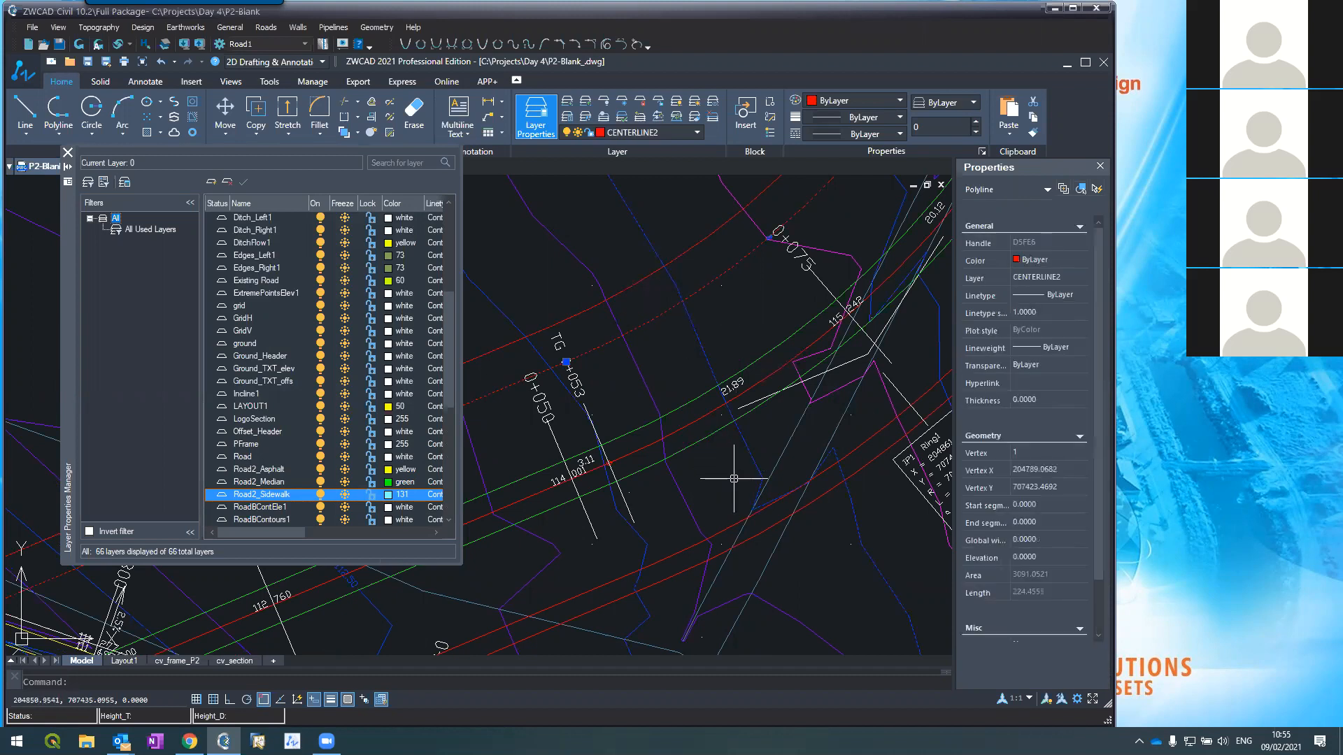
left_click(866, 367)
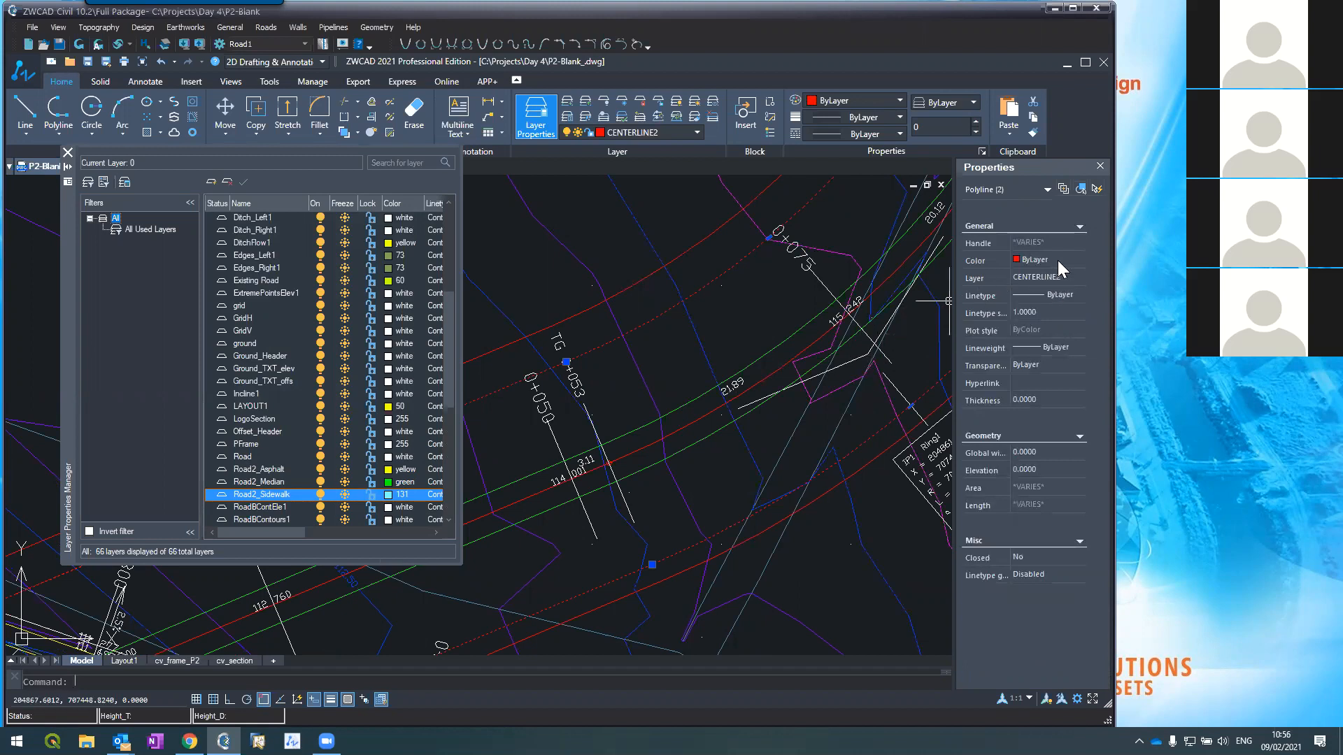
left_click(1068, 277)
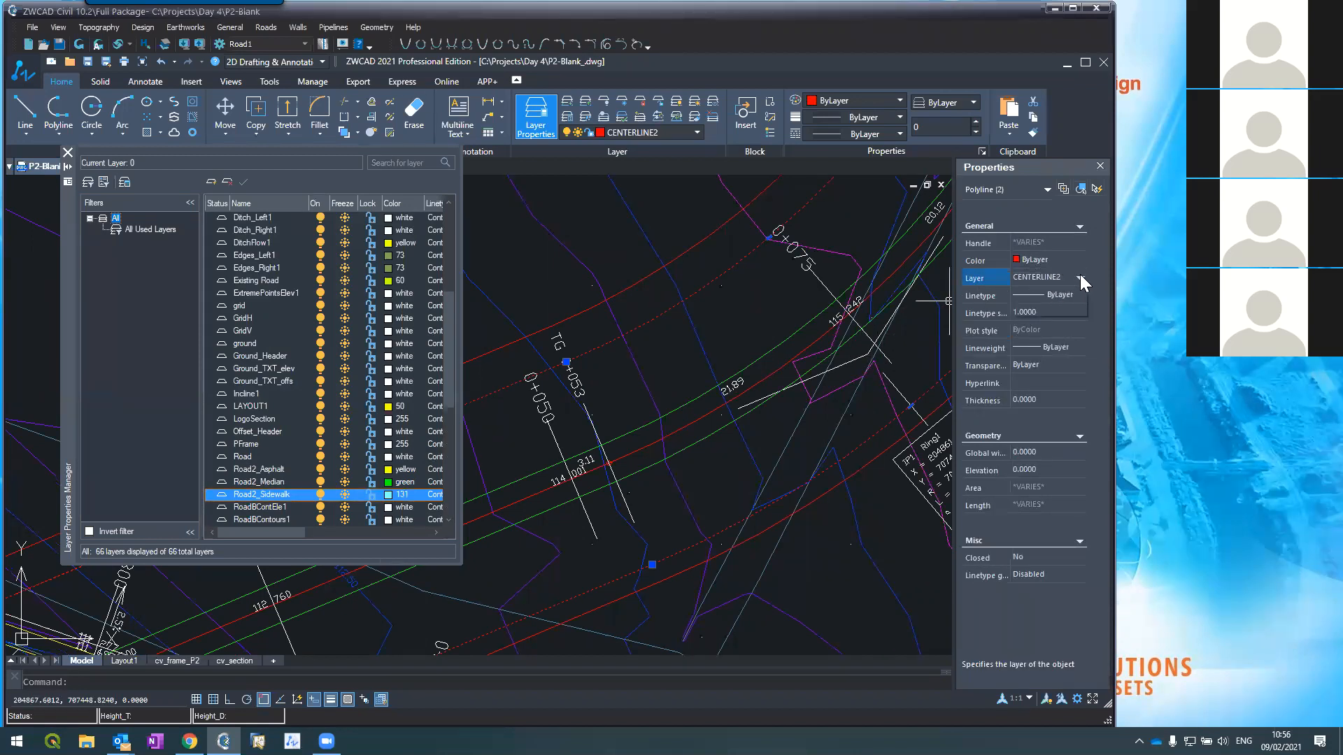
left_click(1080, 278)
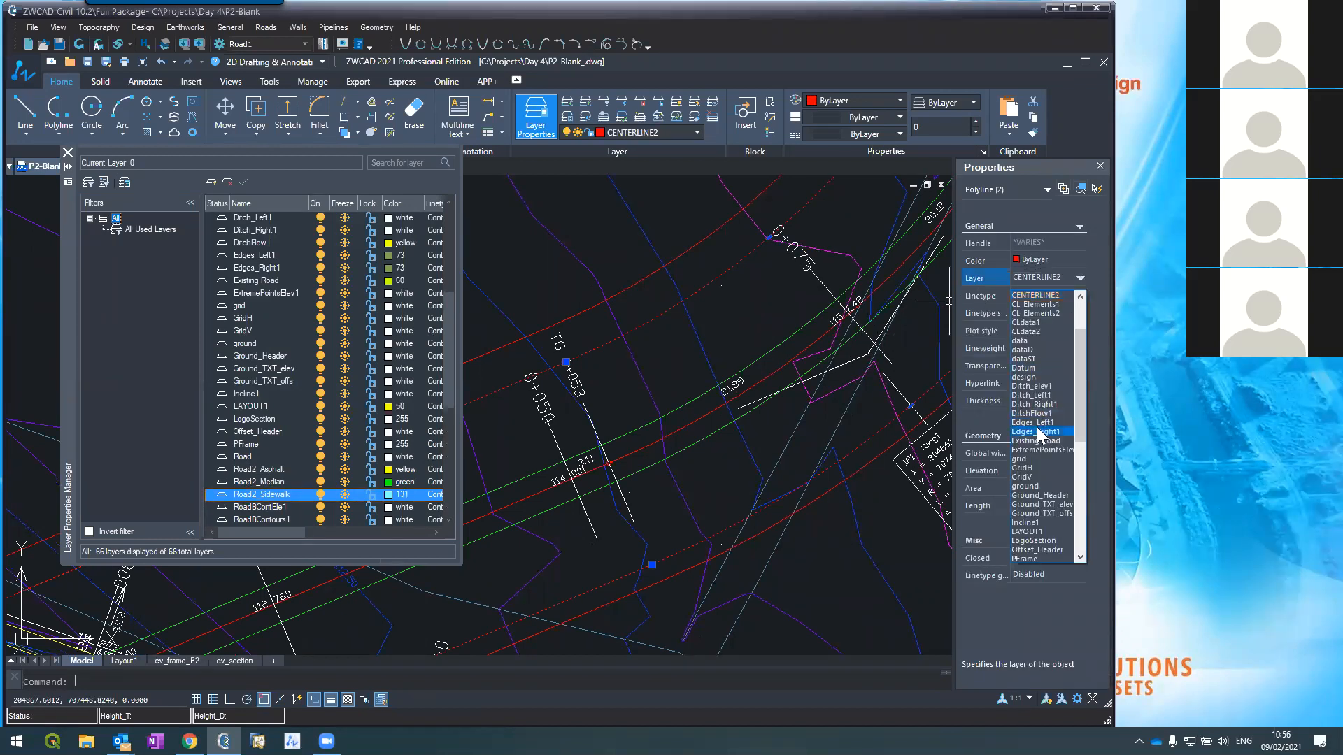
scroll(1025, 420, "down", 3)
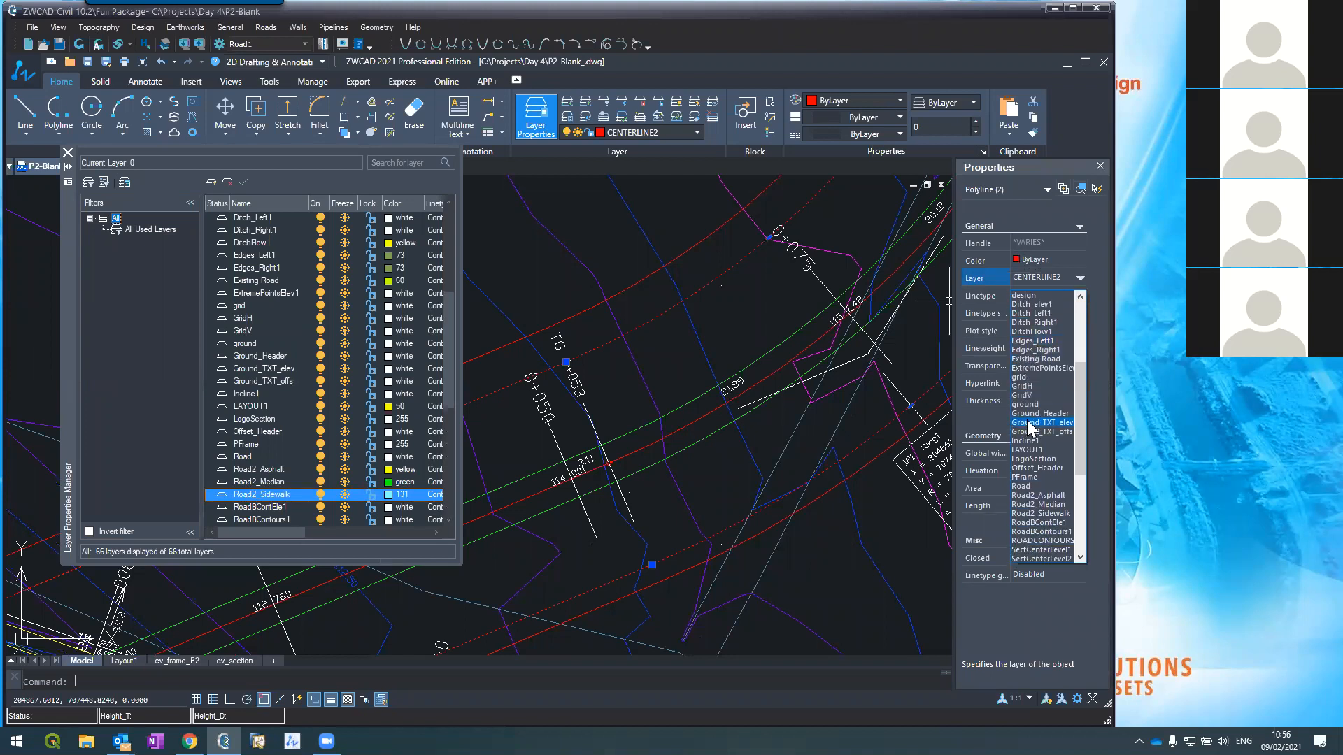
left_click(1038, 495)
key("Escape")
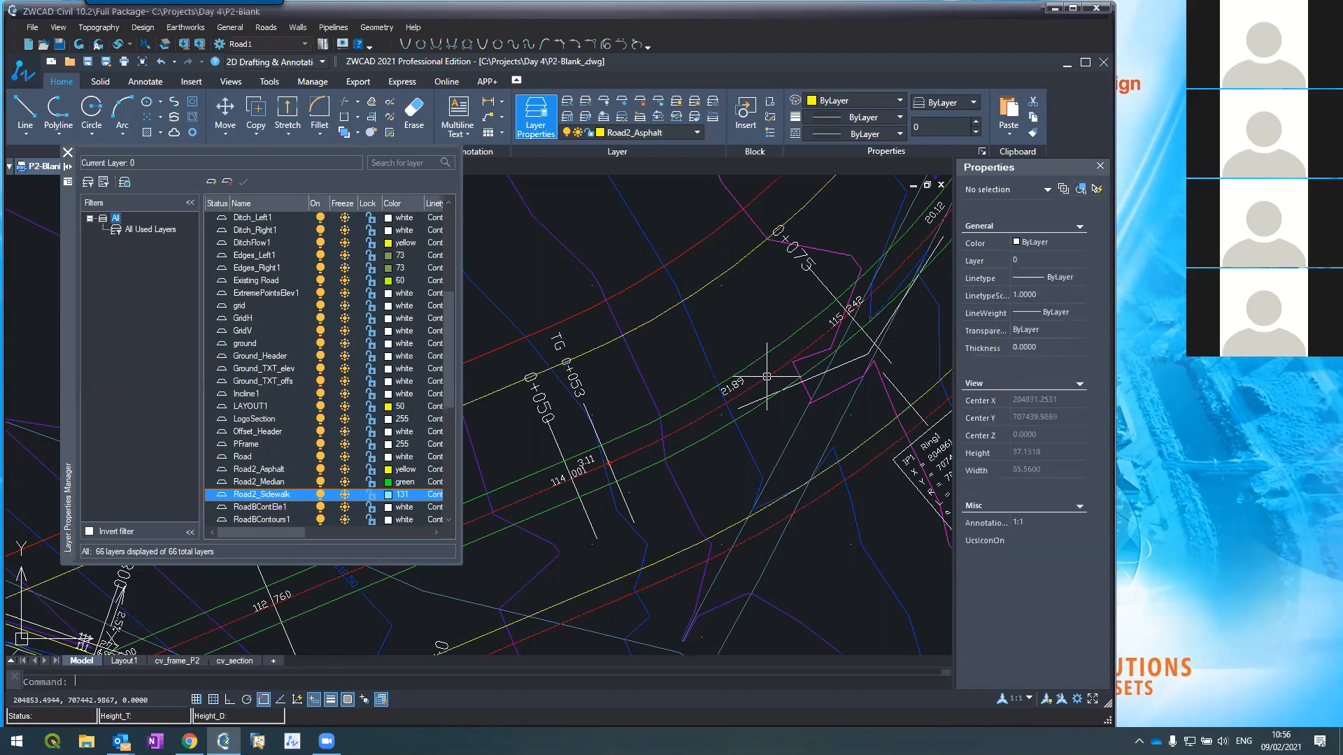
Step: Move the two outer offset edge lines onto the Road2_Sidewalk layer
left_click(654, 265)
left_click(774, 527)
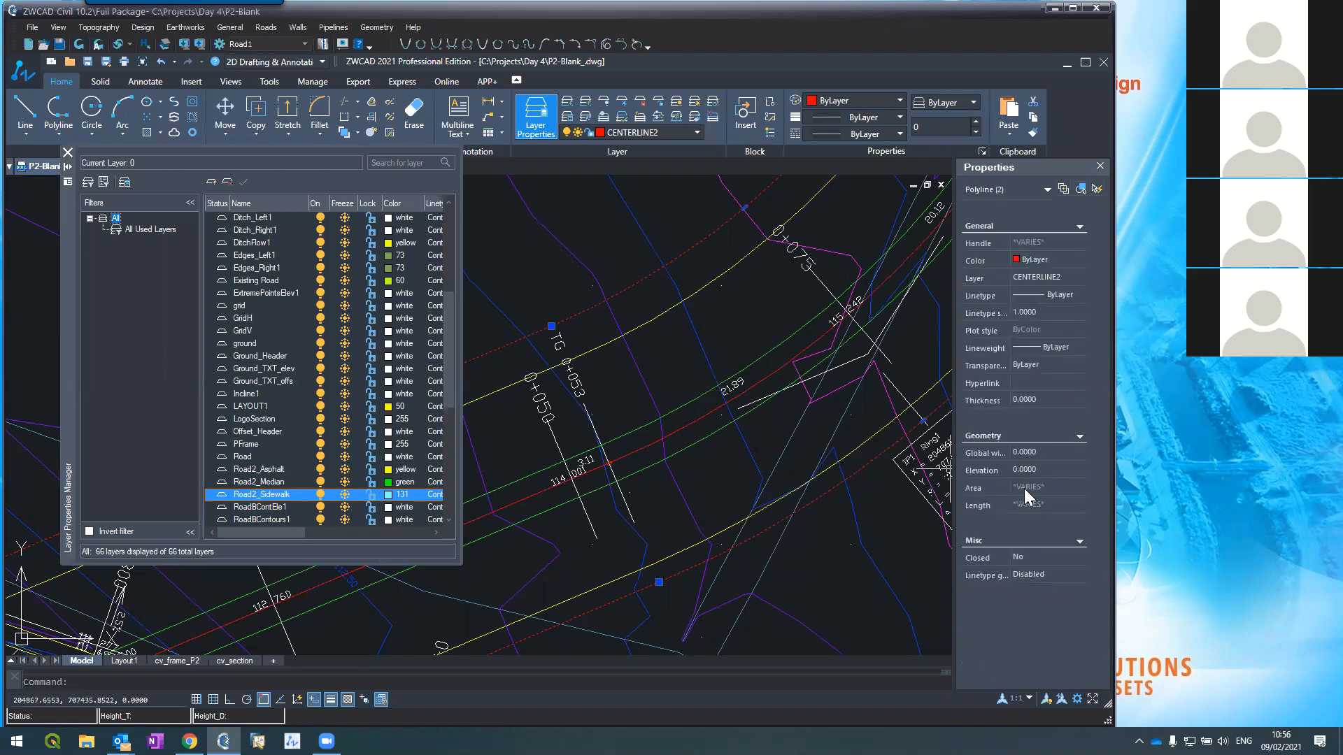
left_click(1084, 279)
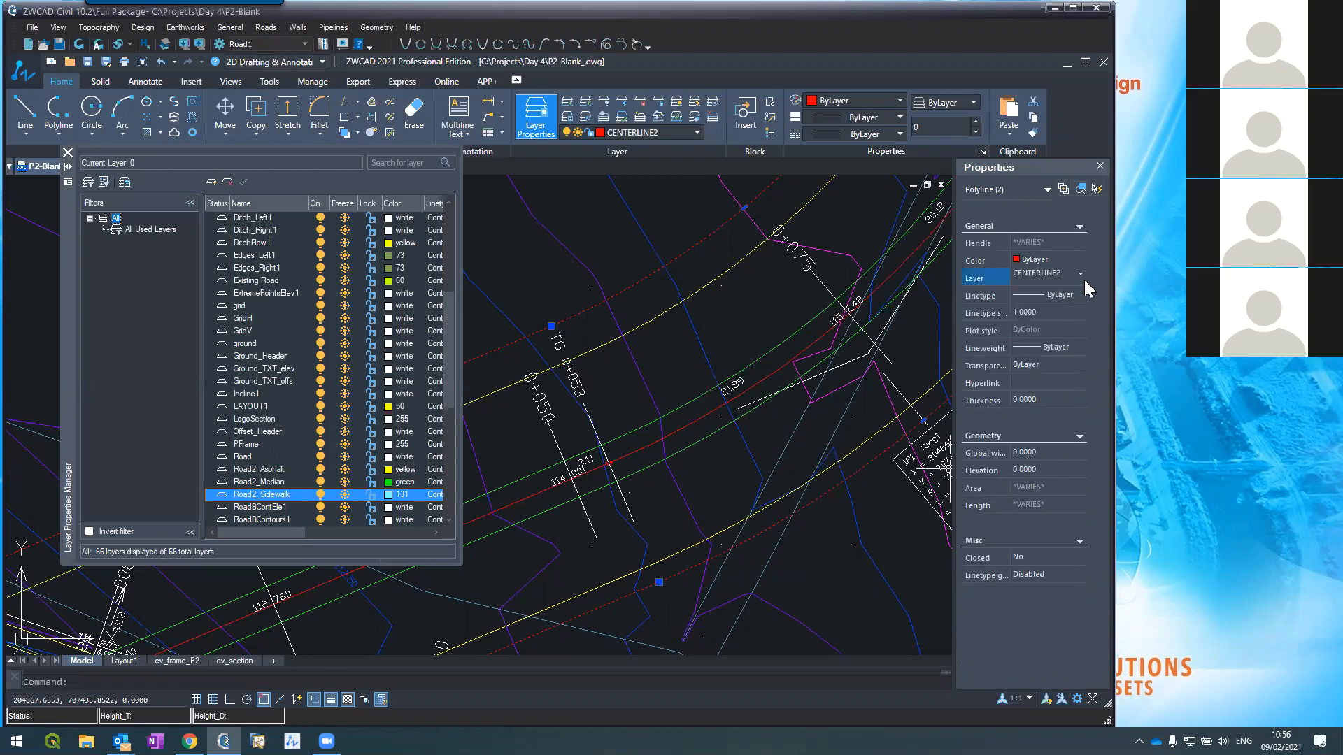
left_click(1083, 279)
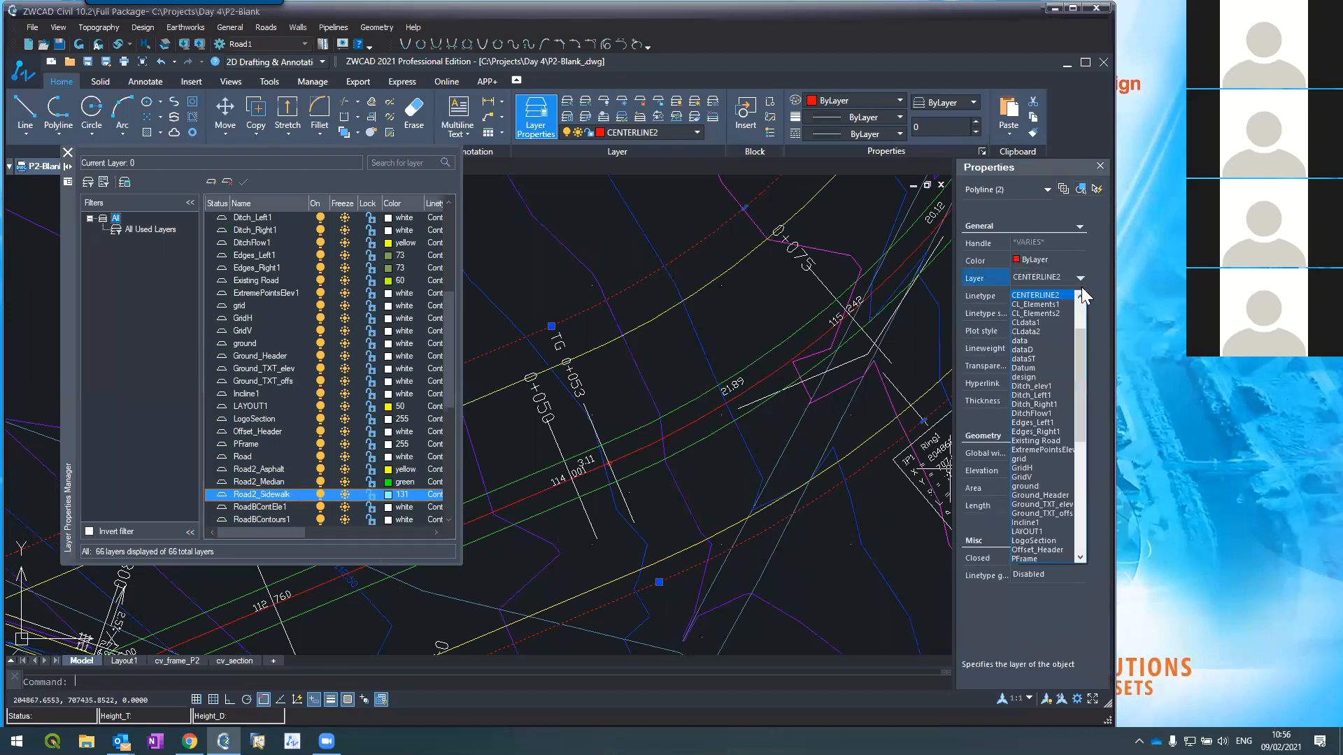
scroll(1045, 507, "down", 3)
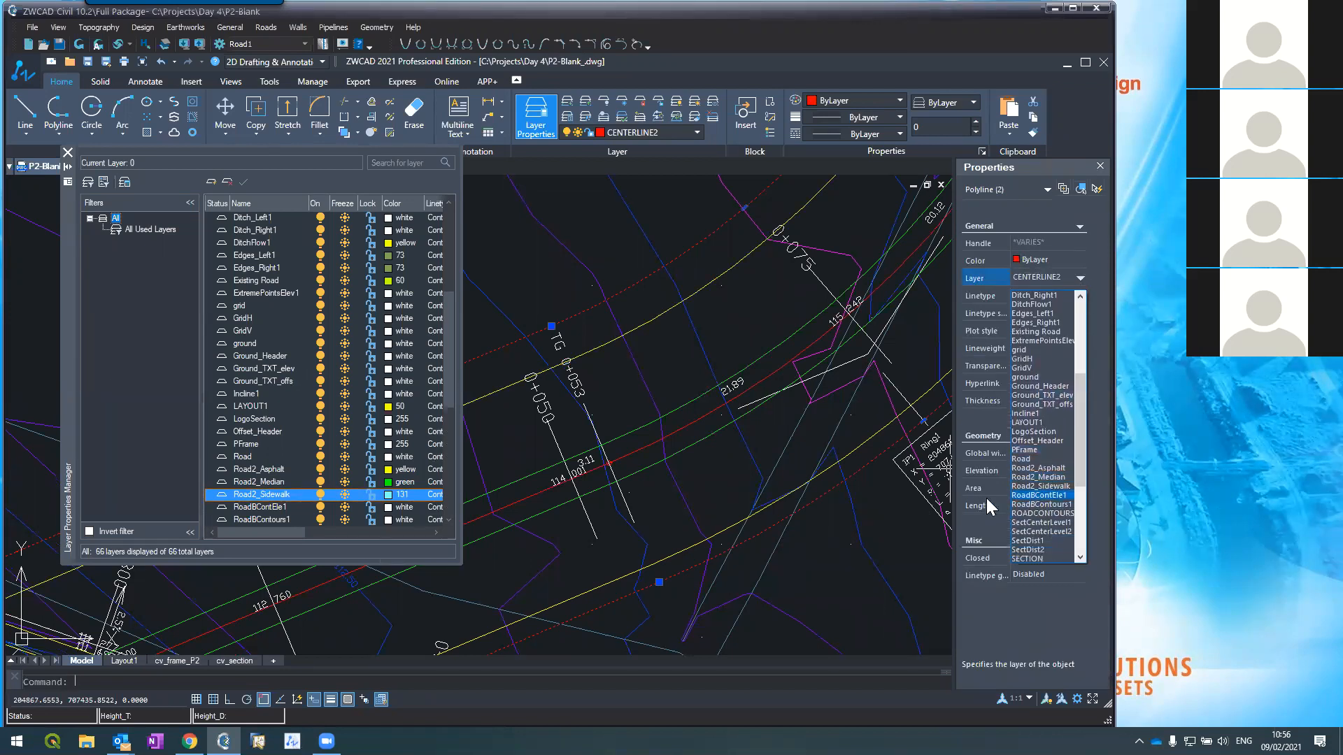
left_click(1022, 486)
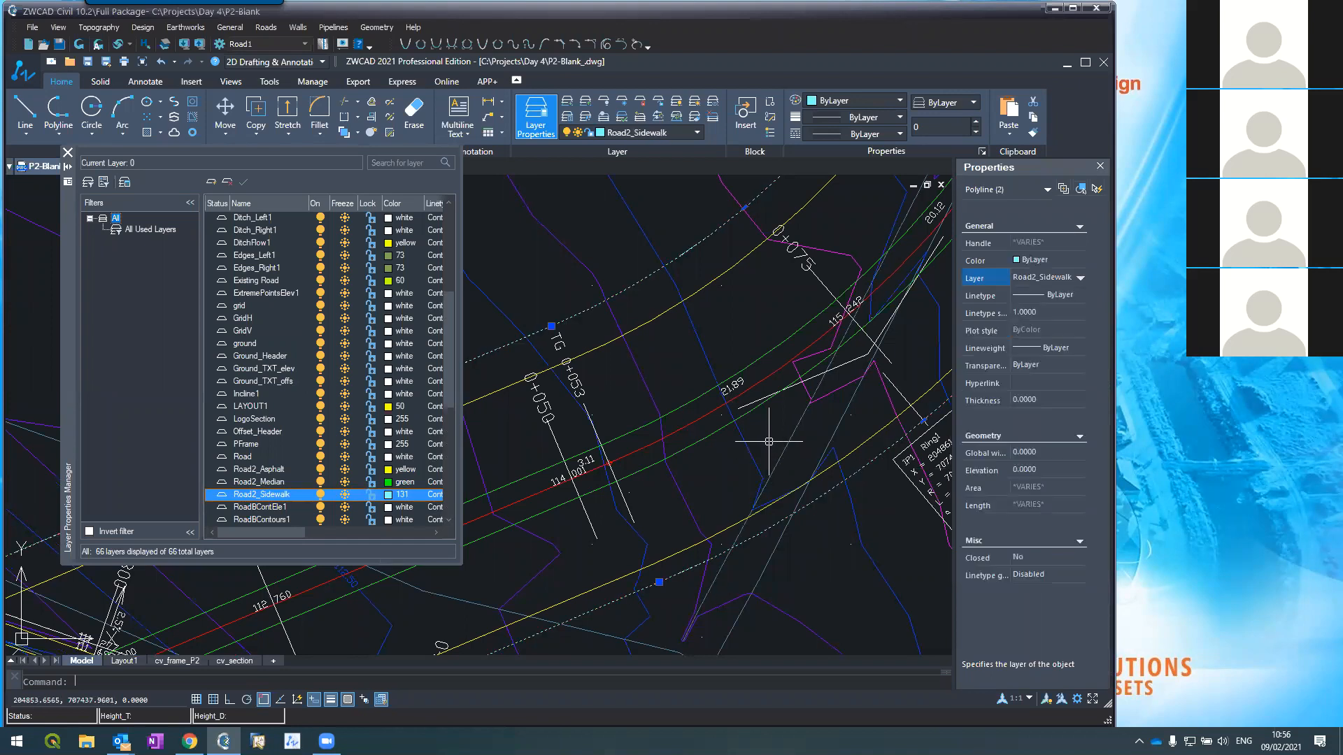
key("Escape")
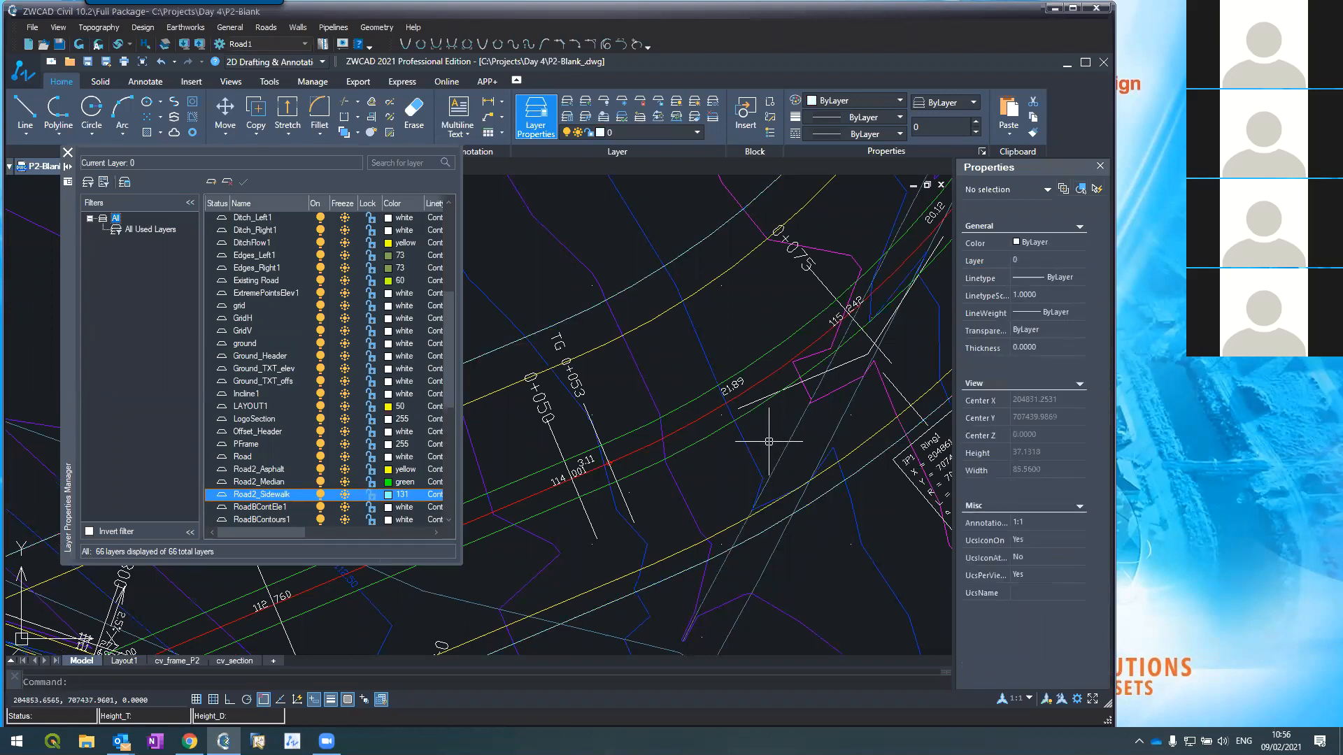
scroll(766, 430, "down", 6)
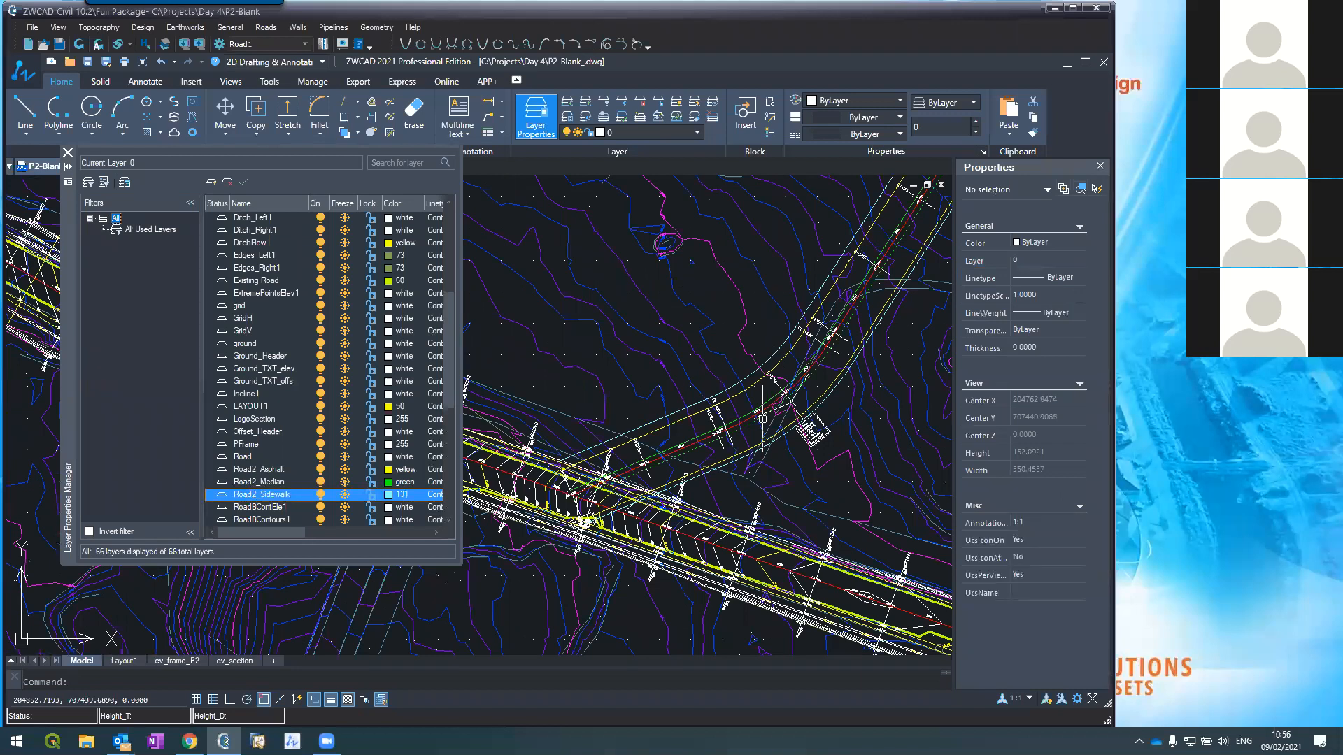
scroll(762, 421, "down", 2)
scroll(835, 319, "up", 2)
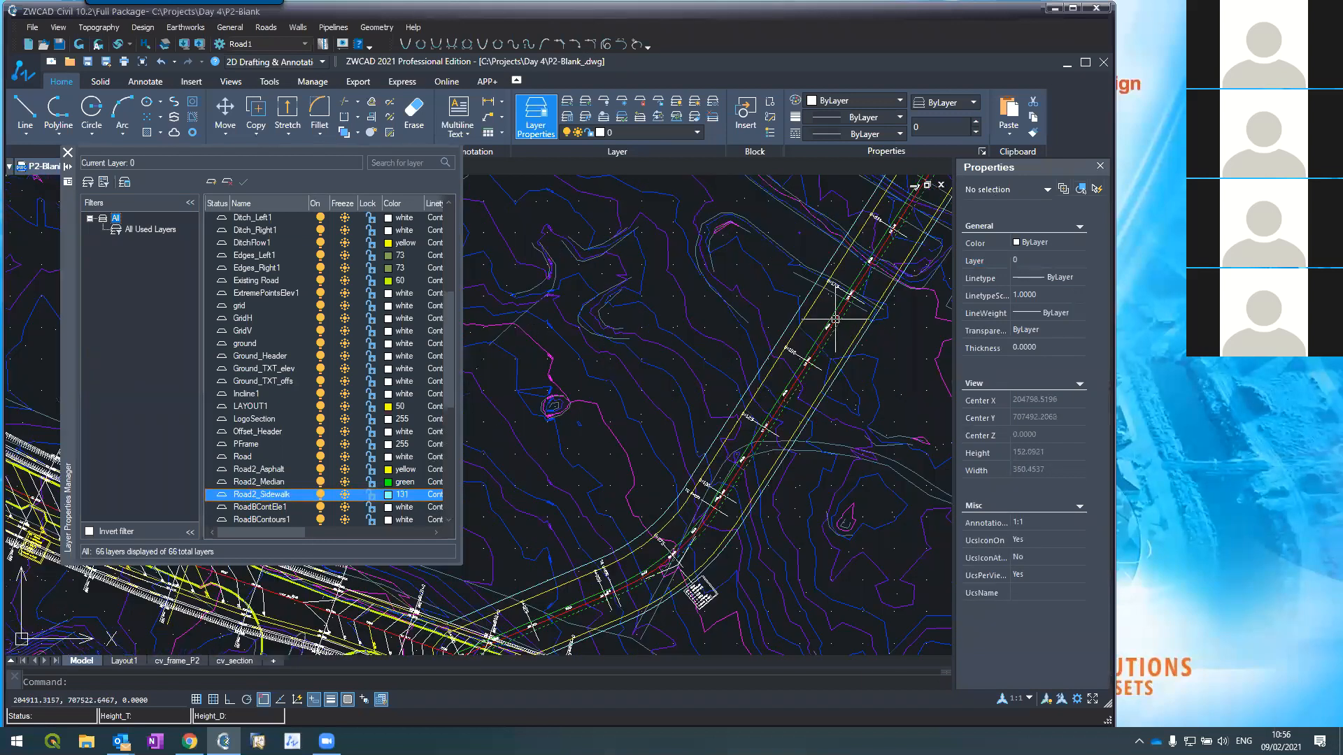
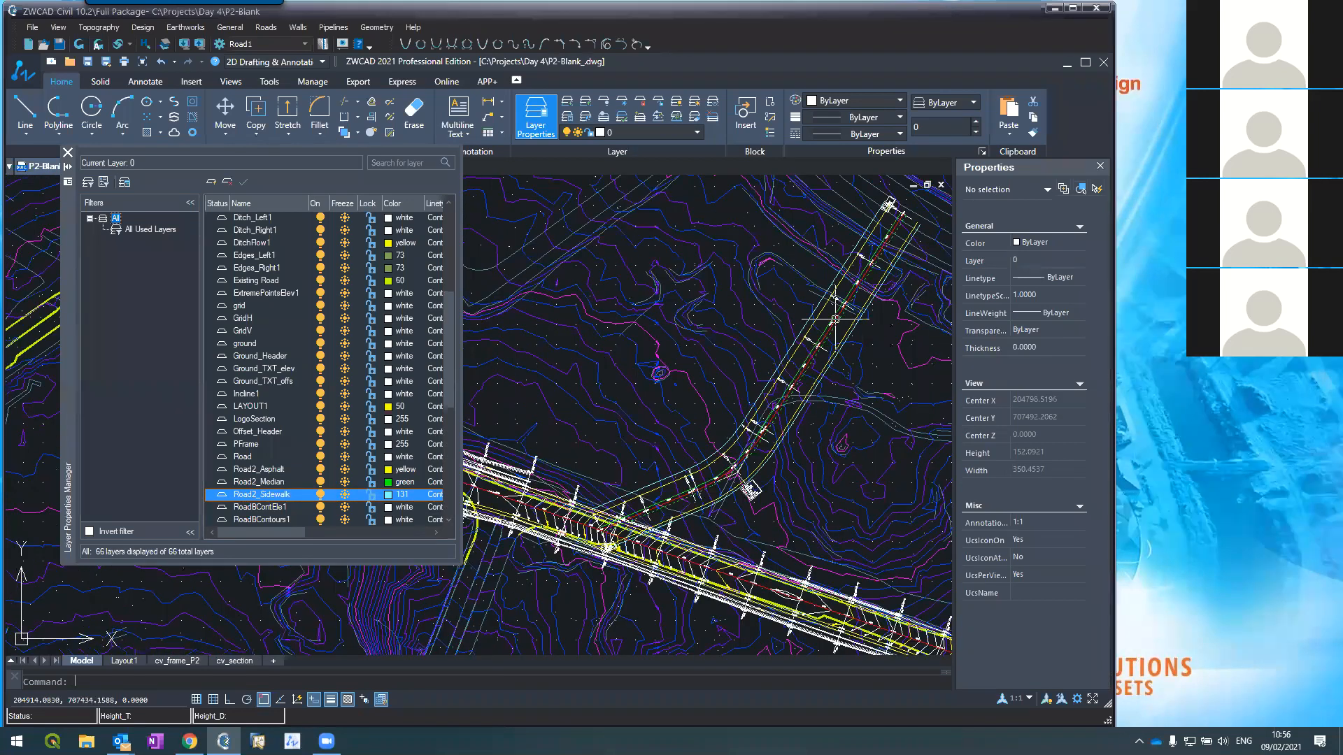
Step: Make Road2_Median the current layer
scroll(835, 320, "down", 2)
scroll(676, 498, "up", 2)
scroll(718, 345, "up", 2)
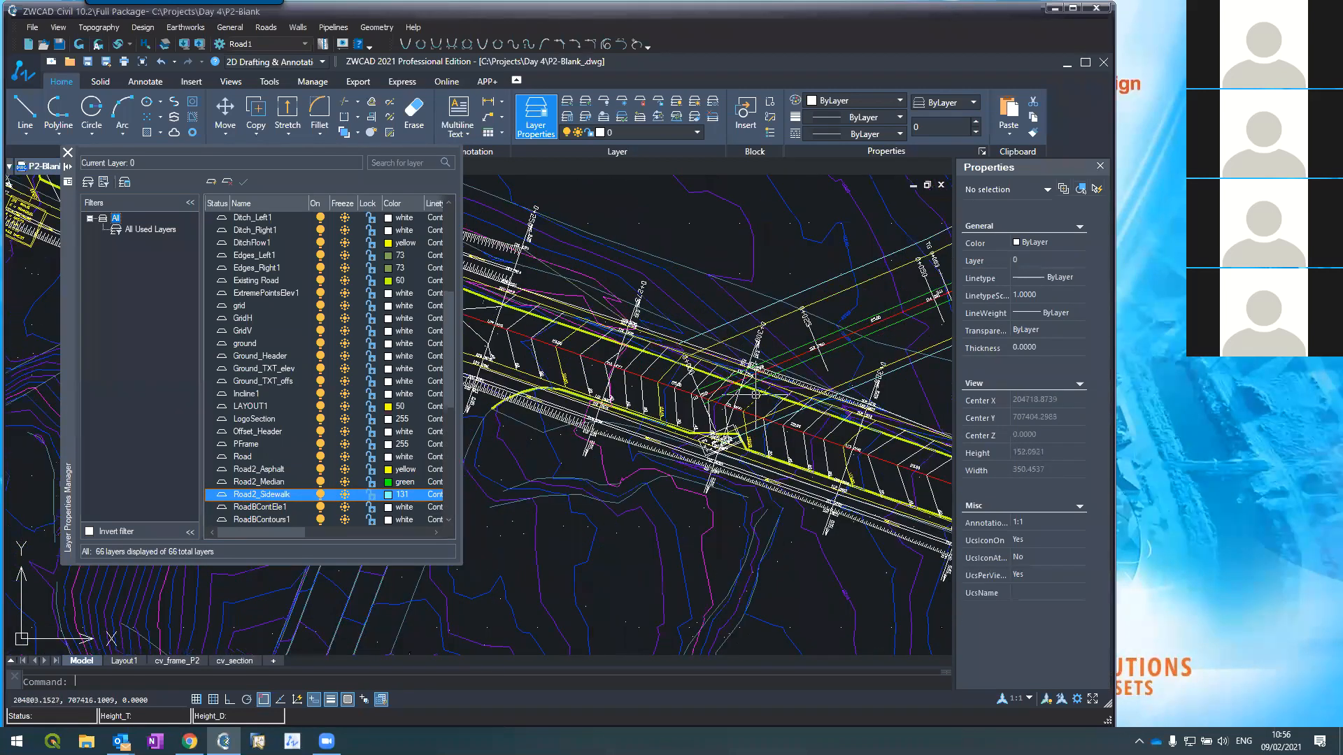
scroll(865, 309, "up", 6)
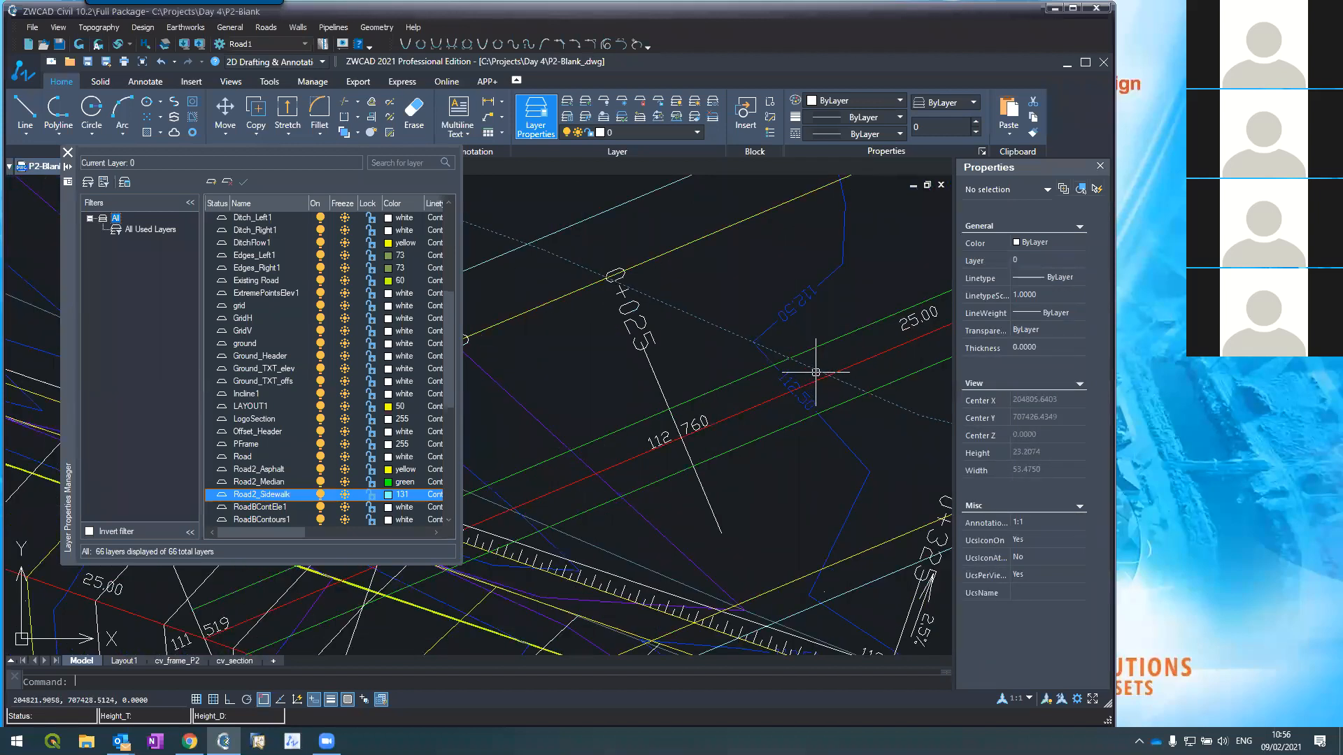
type("a")
key("Return")
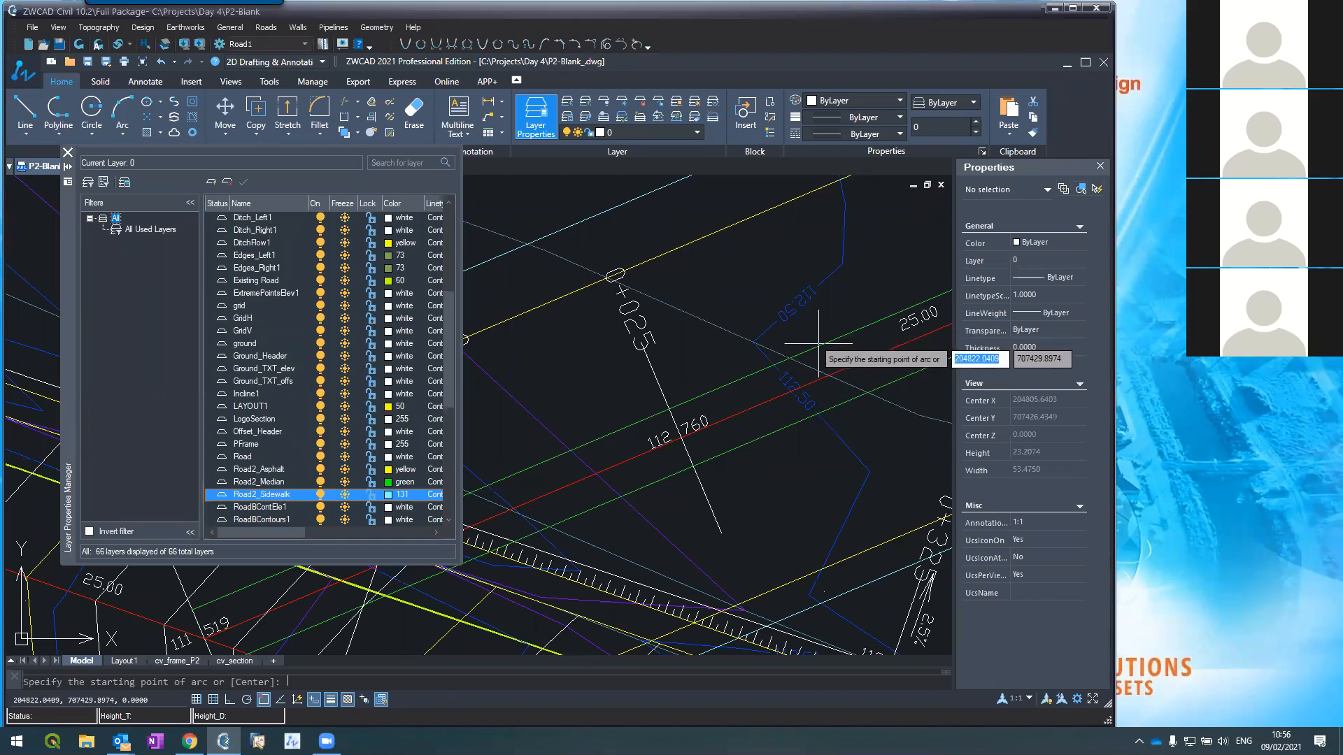
key("Escape")
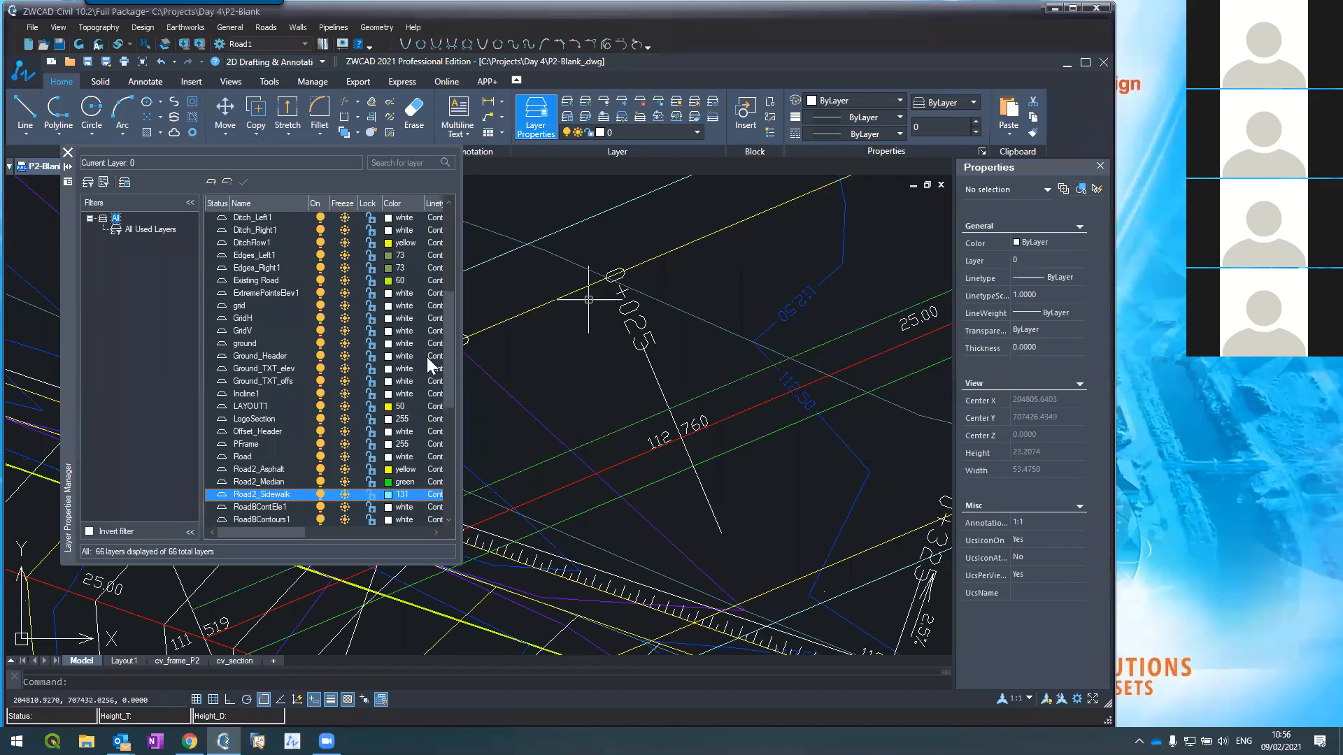
left_click(277, 482)
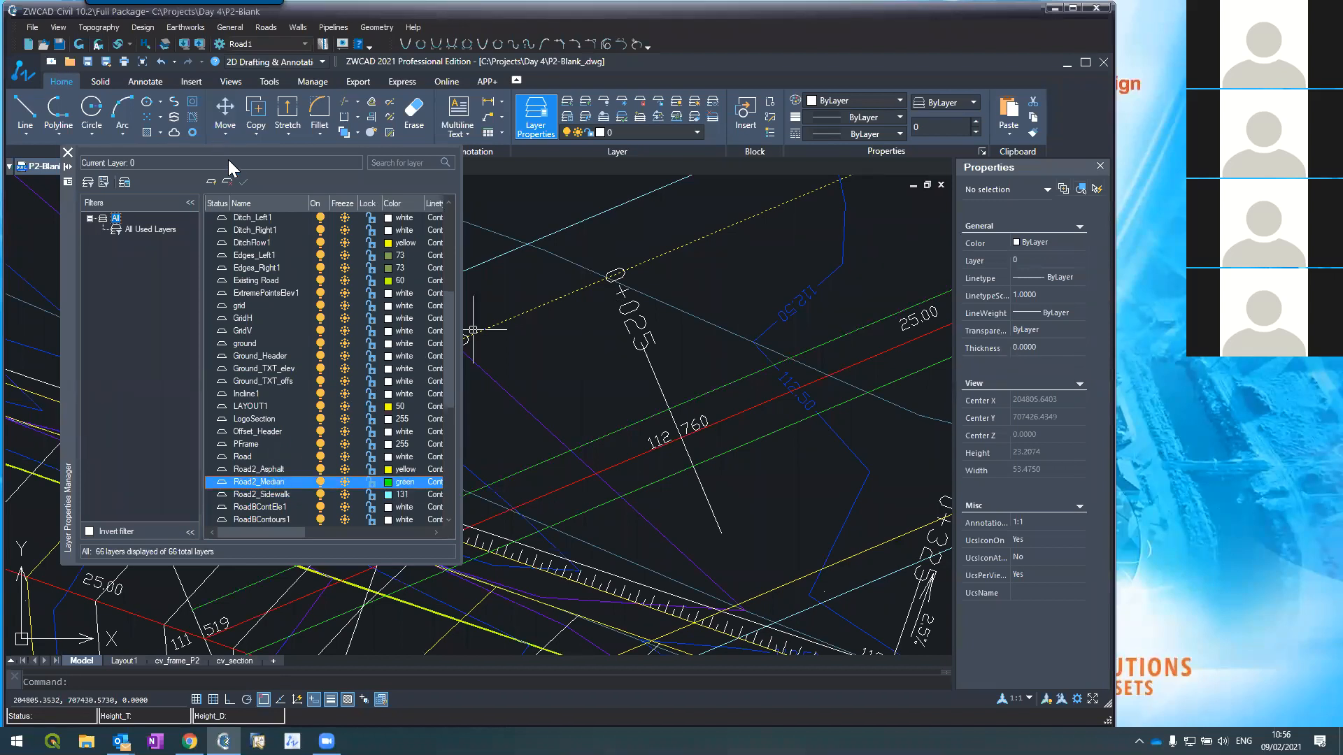
left_click(244, 182)
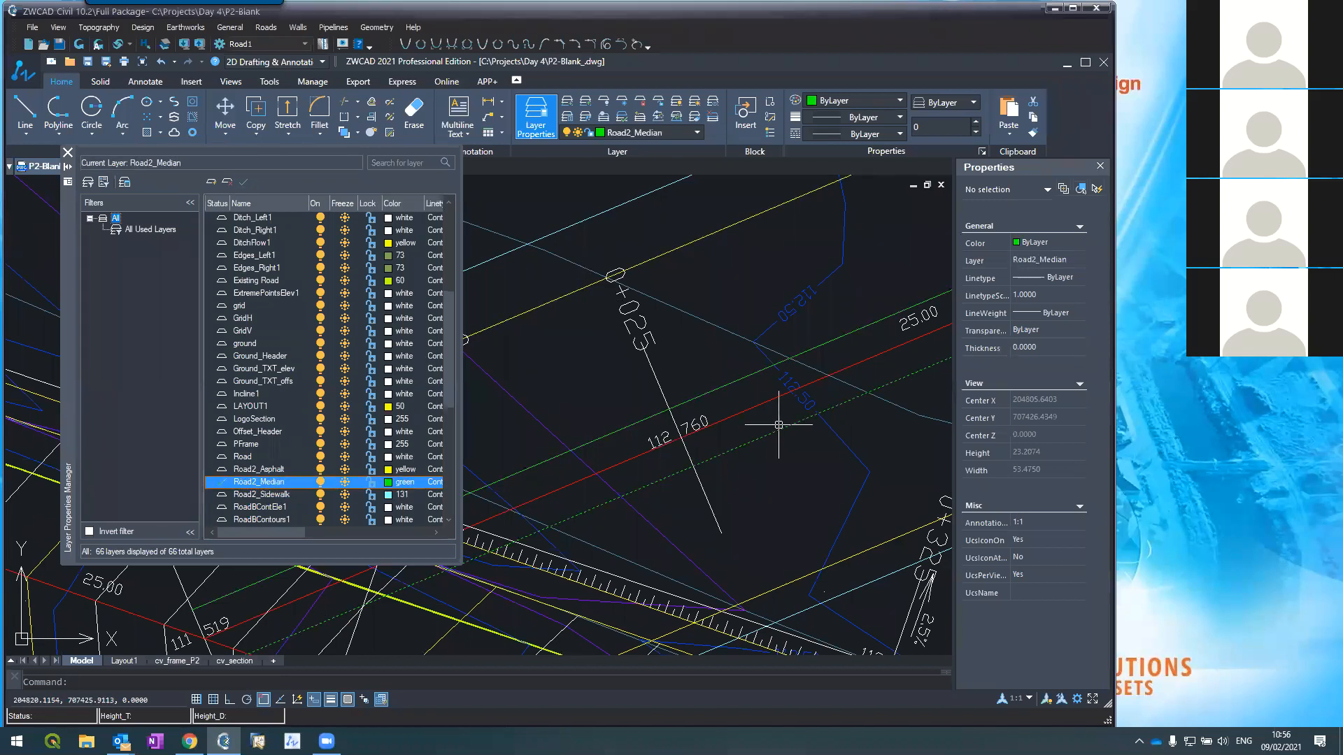
Step: Start an arc and turn off the Intersection object snap
type("arc")
key("Return")
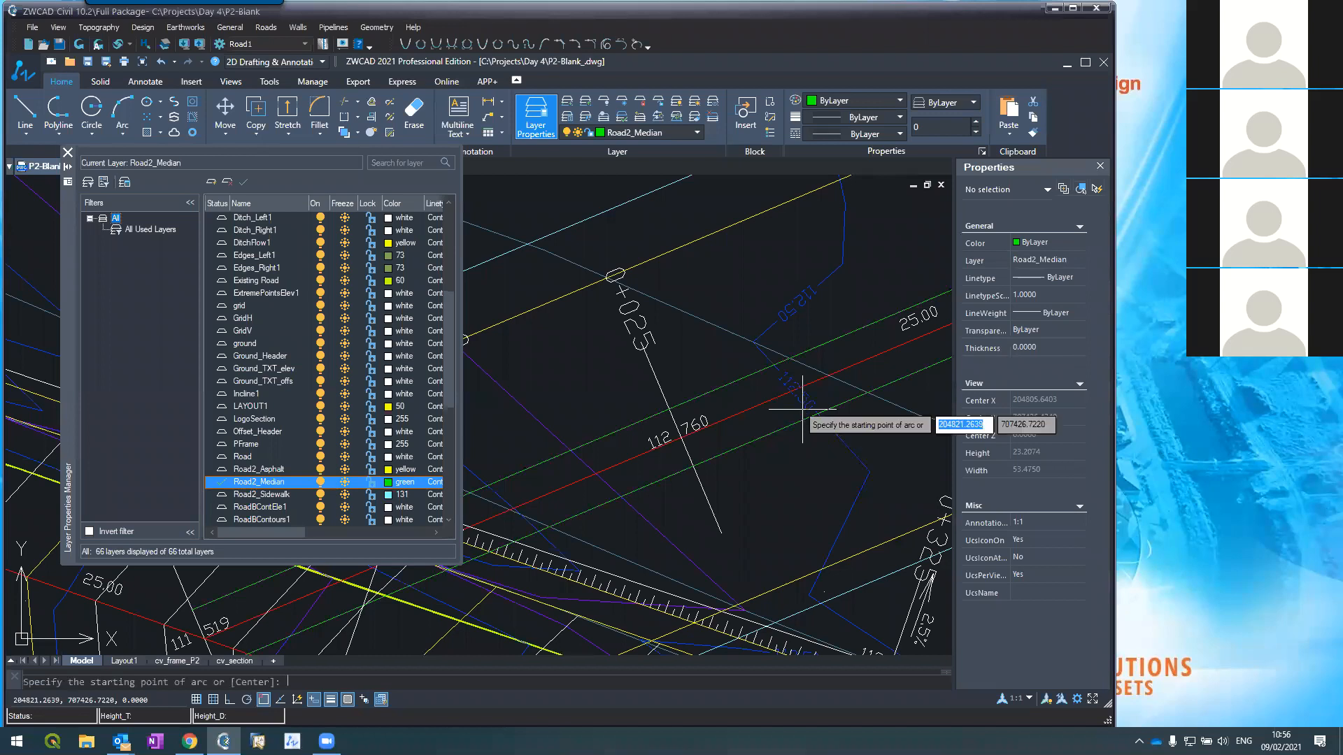
right_click(264, 699)
left_click(280, 690)
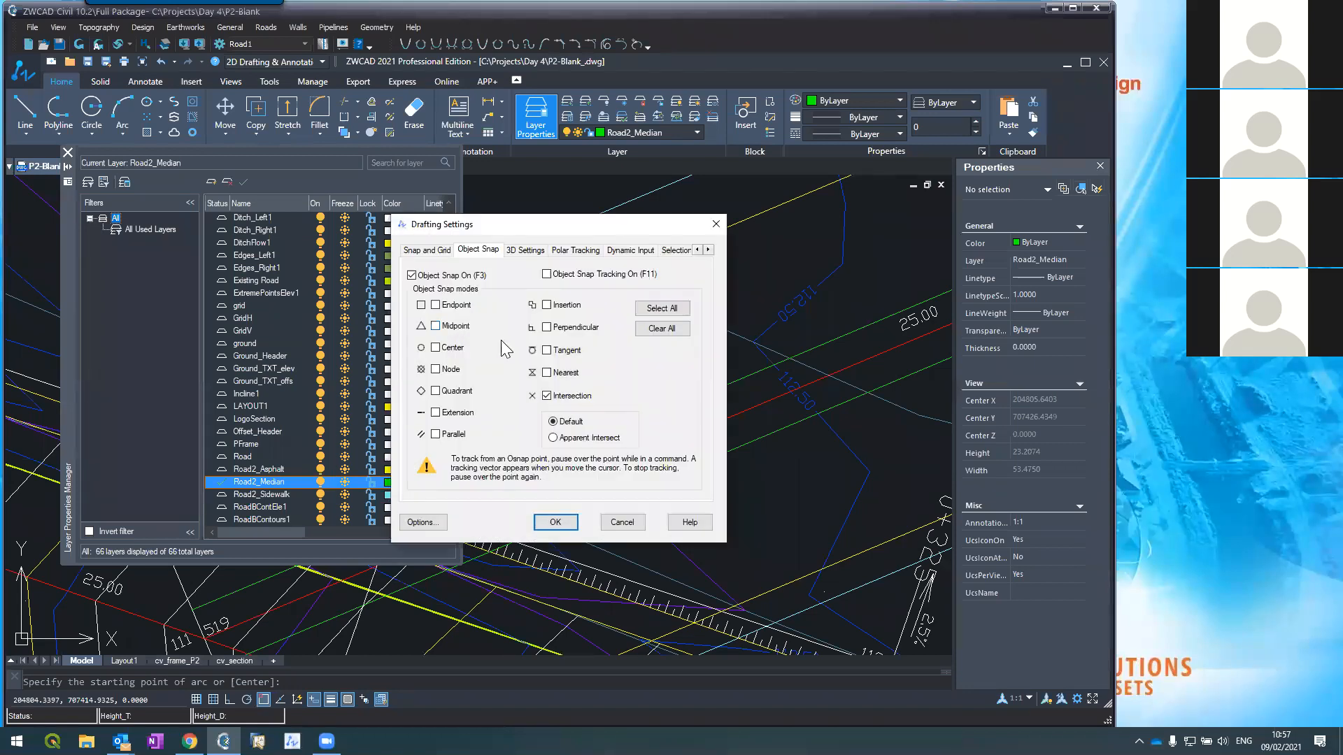
left_click(546, 396)
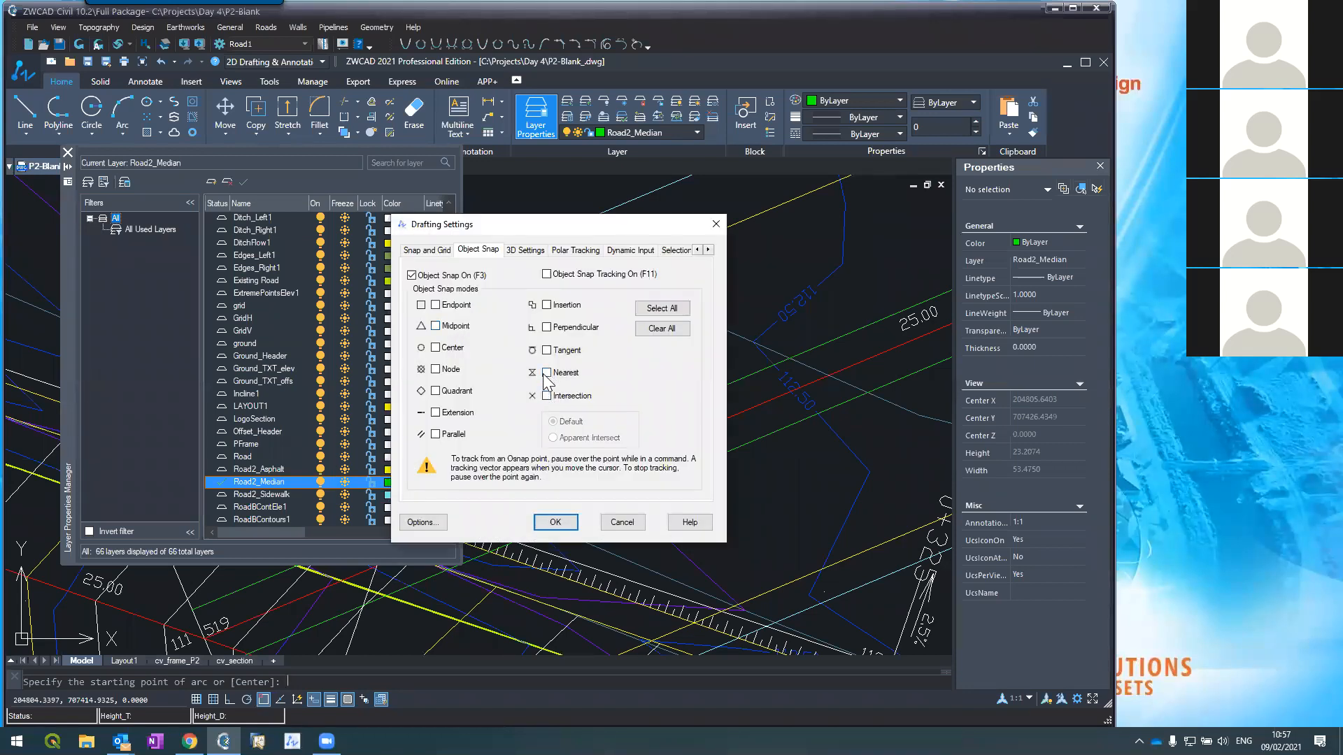
left_click(556, 520)
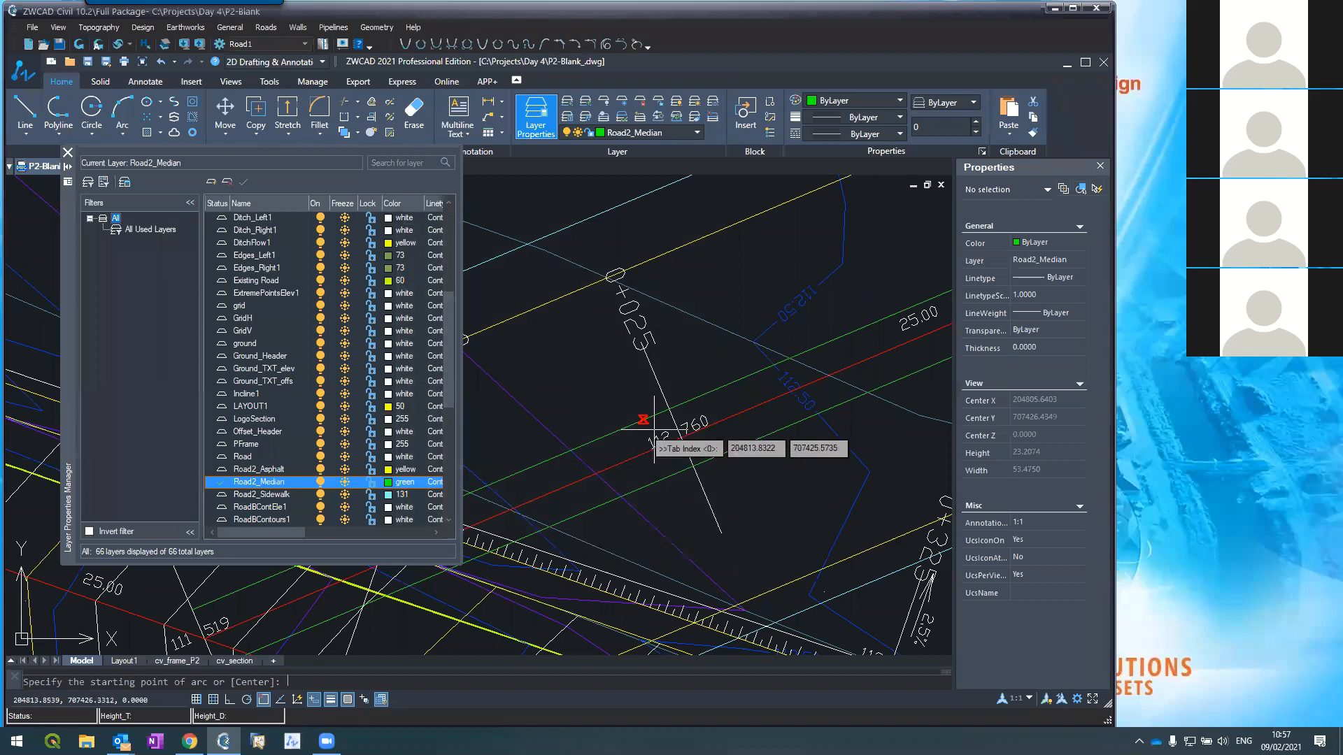
Step: Draw a small three-point arc starting on the red centerline near chainage 0+200
scroll(671, 420, "down", 5)
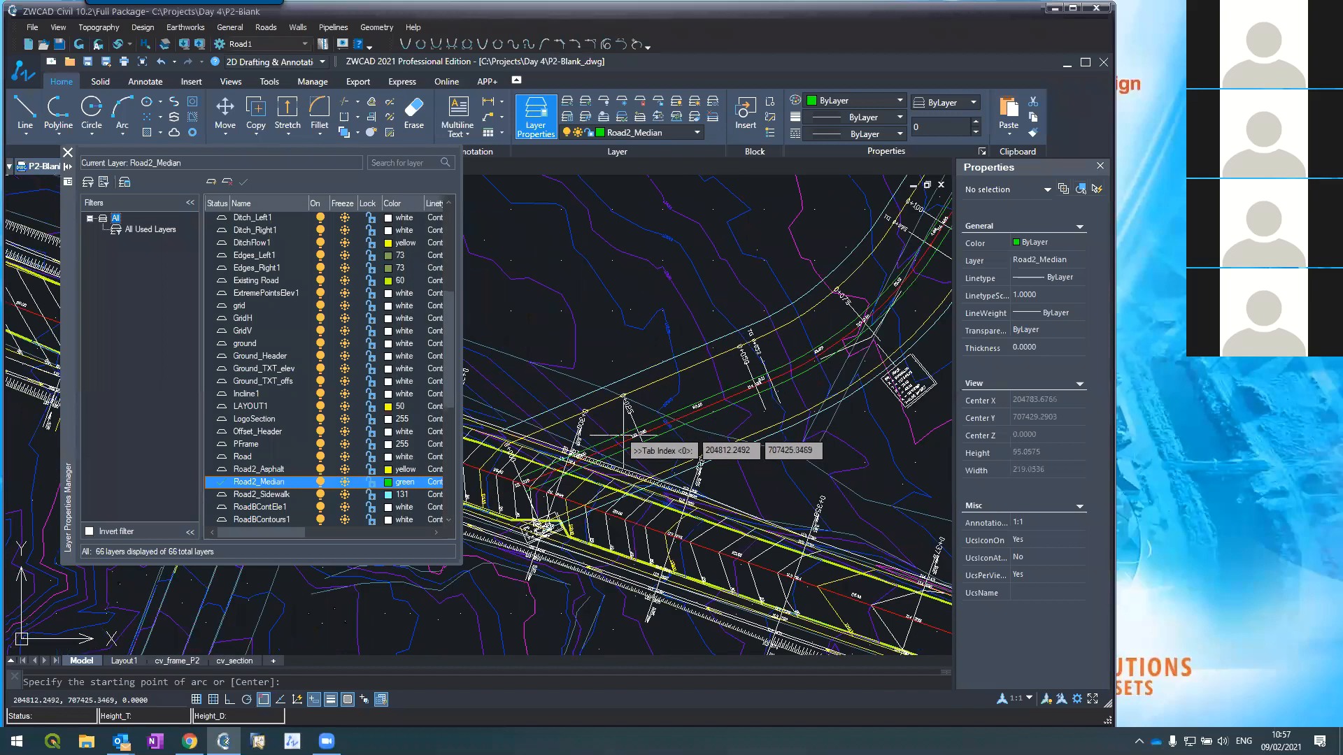
scroll(623, 436, "up", 3)
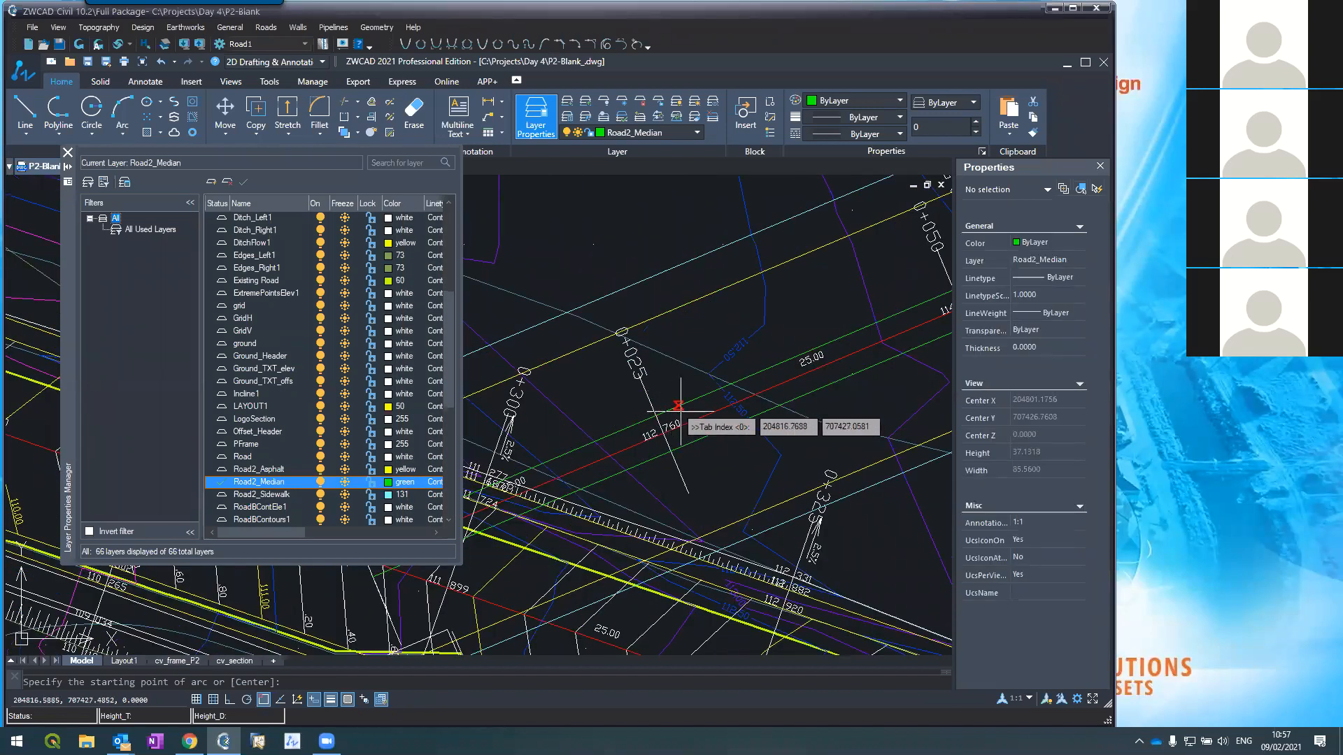
left_click(689, 413)
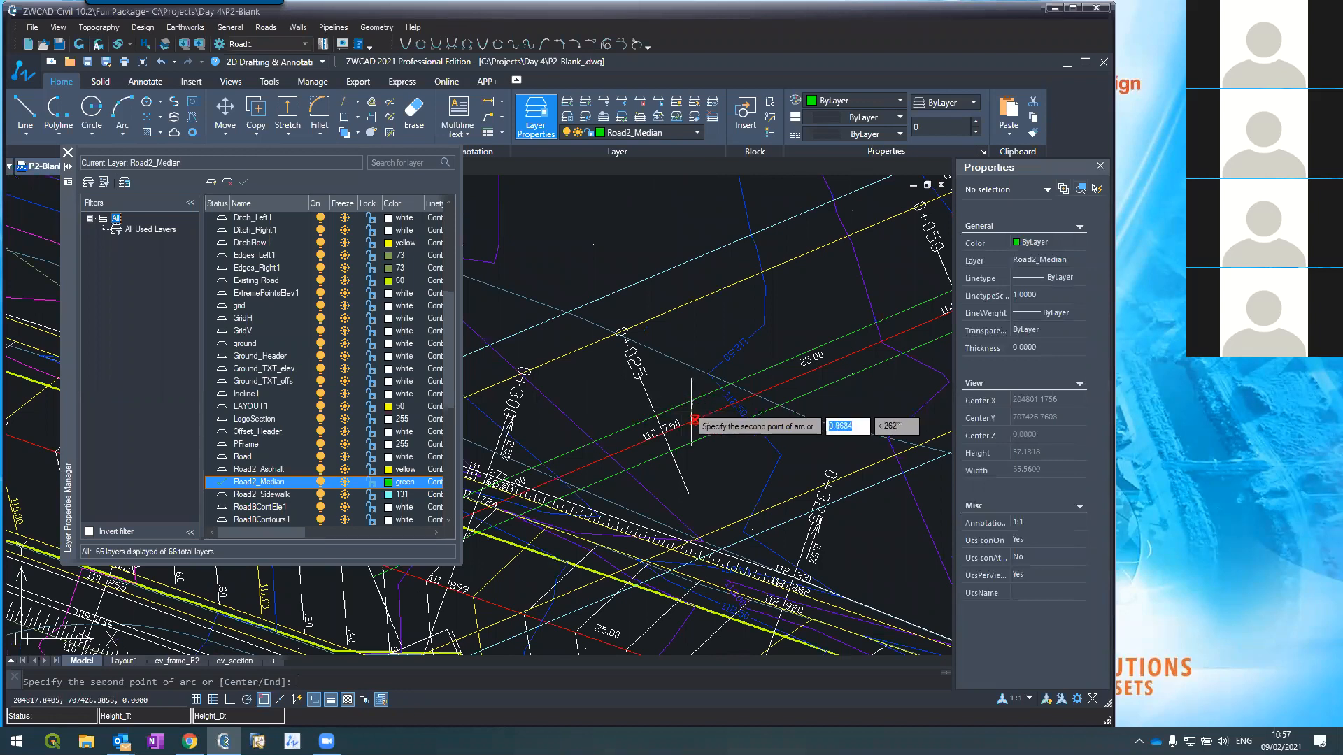
left_click(691, 424)
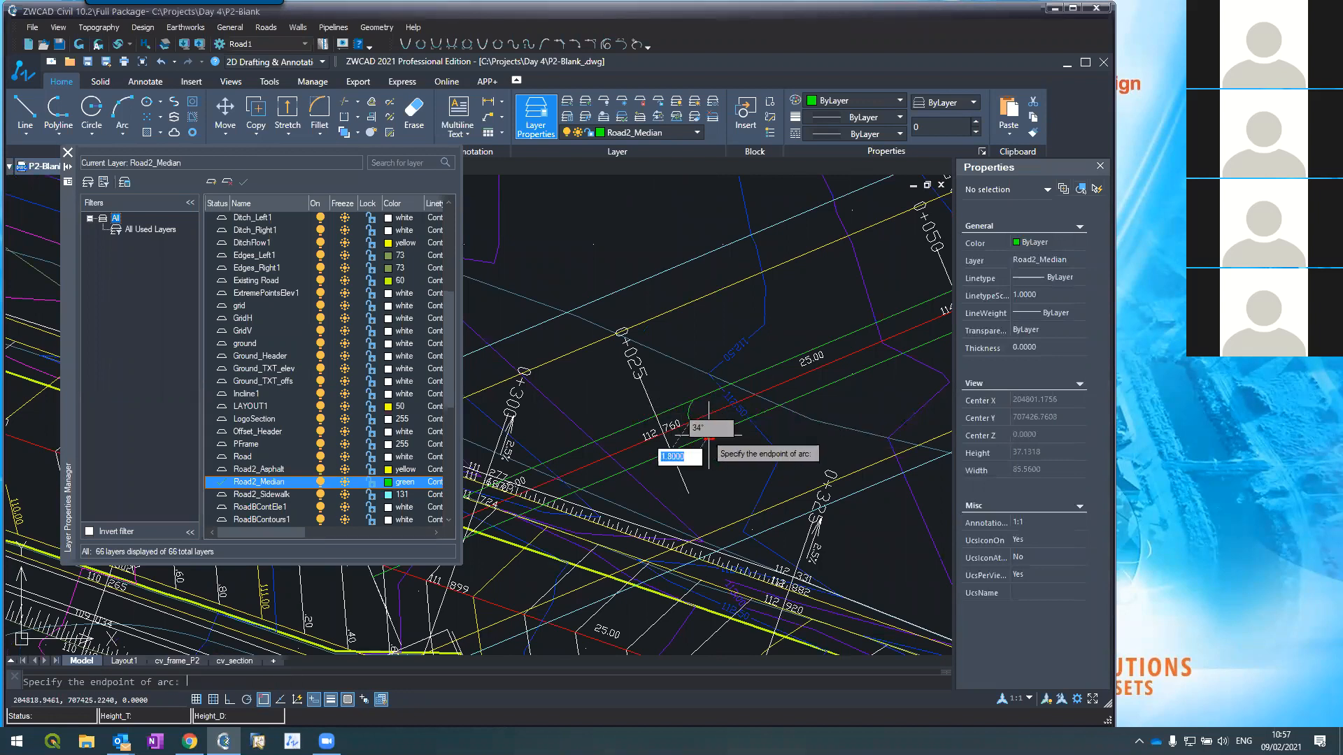
left_click(712, 434)
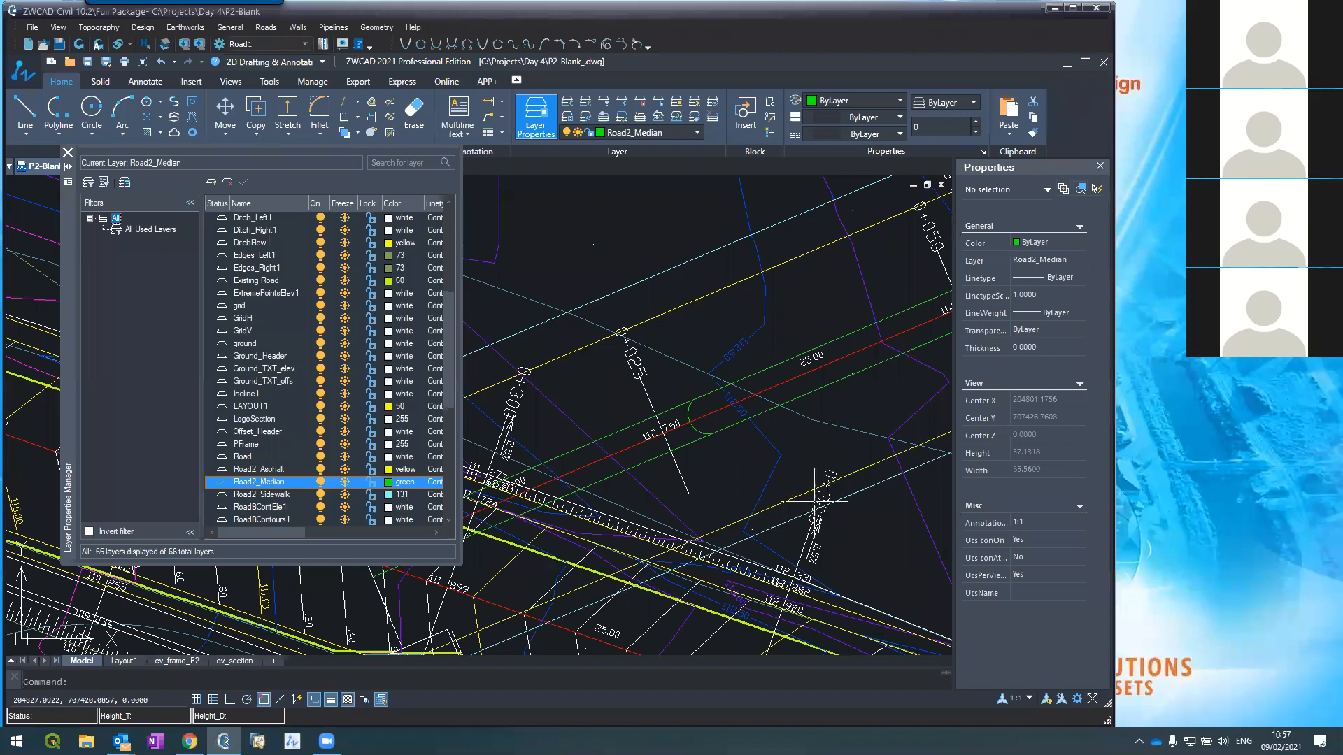
Step: Draw a second small three-point arc and inspect its properties
scroll(691, 460, "down", 10)
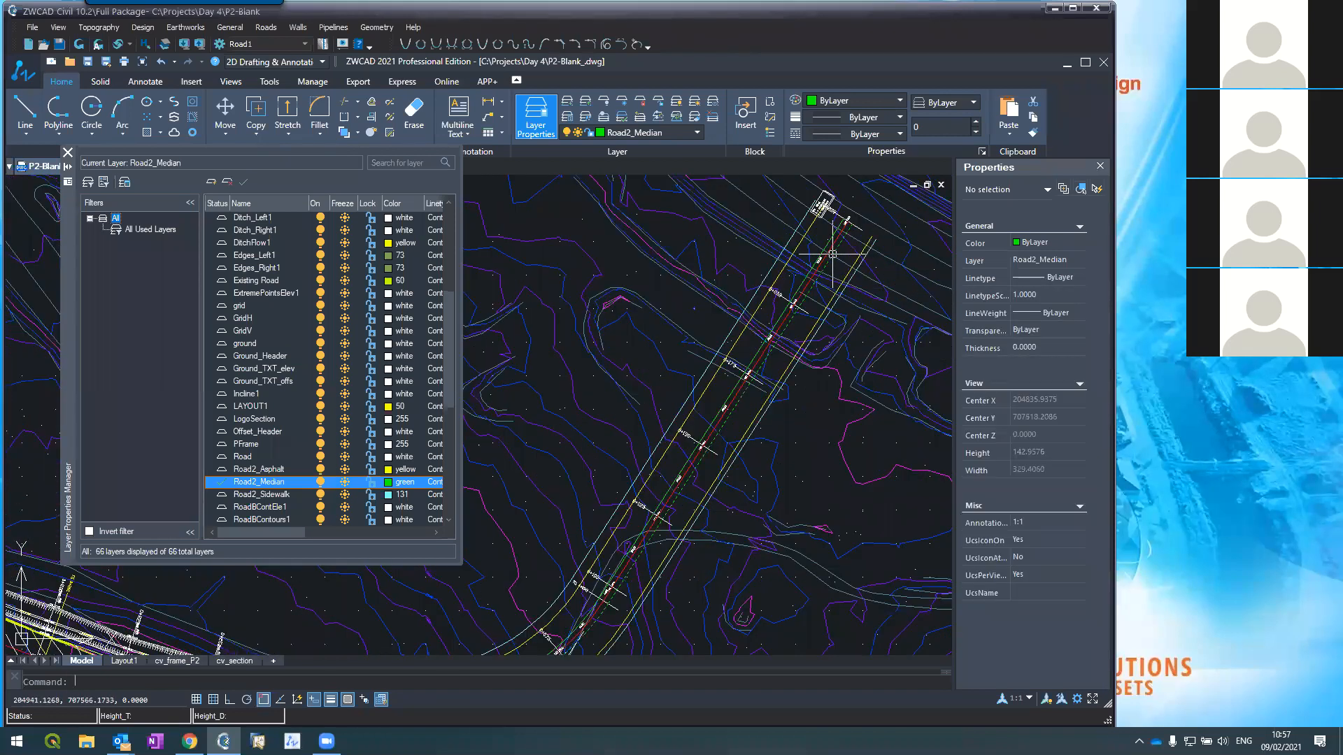
scroll(804, 287, "up", 6)
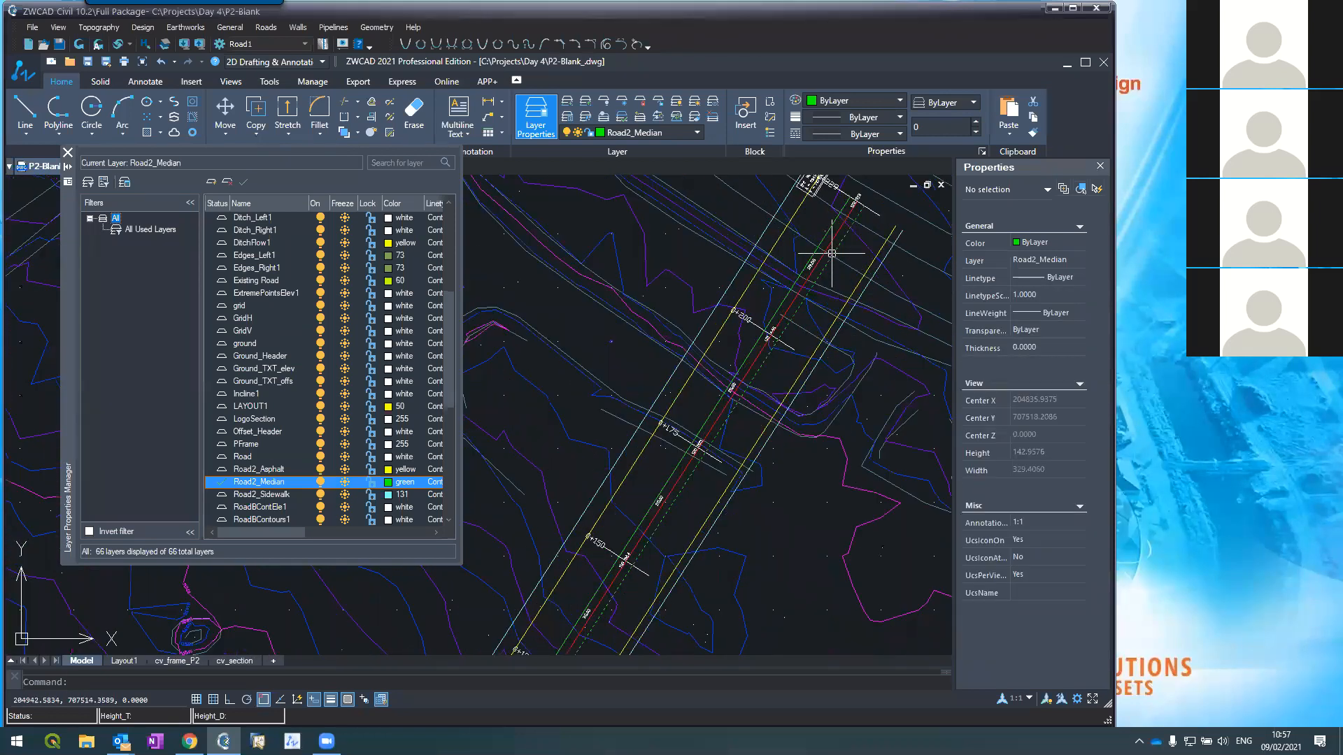
key("Return")
left_click(777, 309)
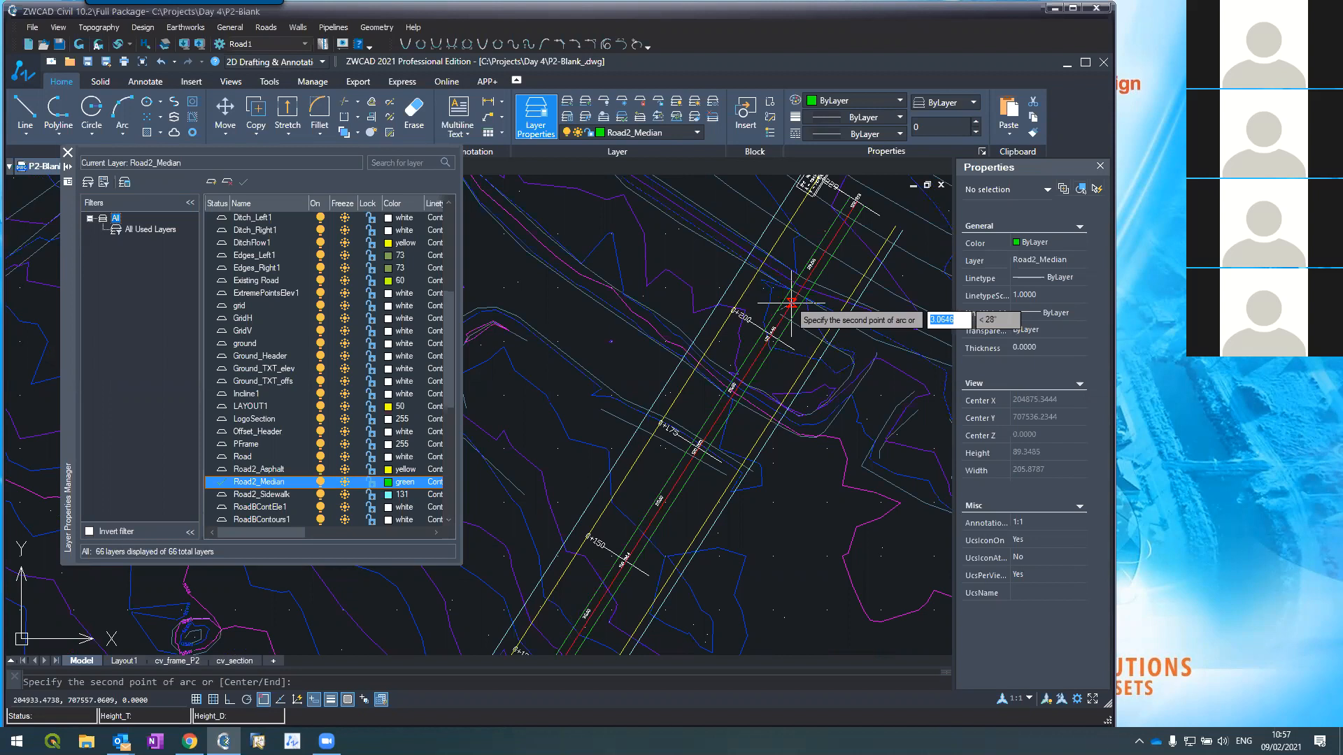
left_click(794, 309)
left_click(795, 313)
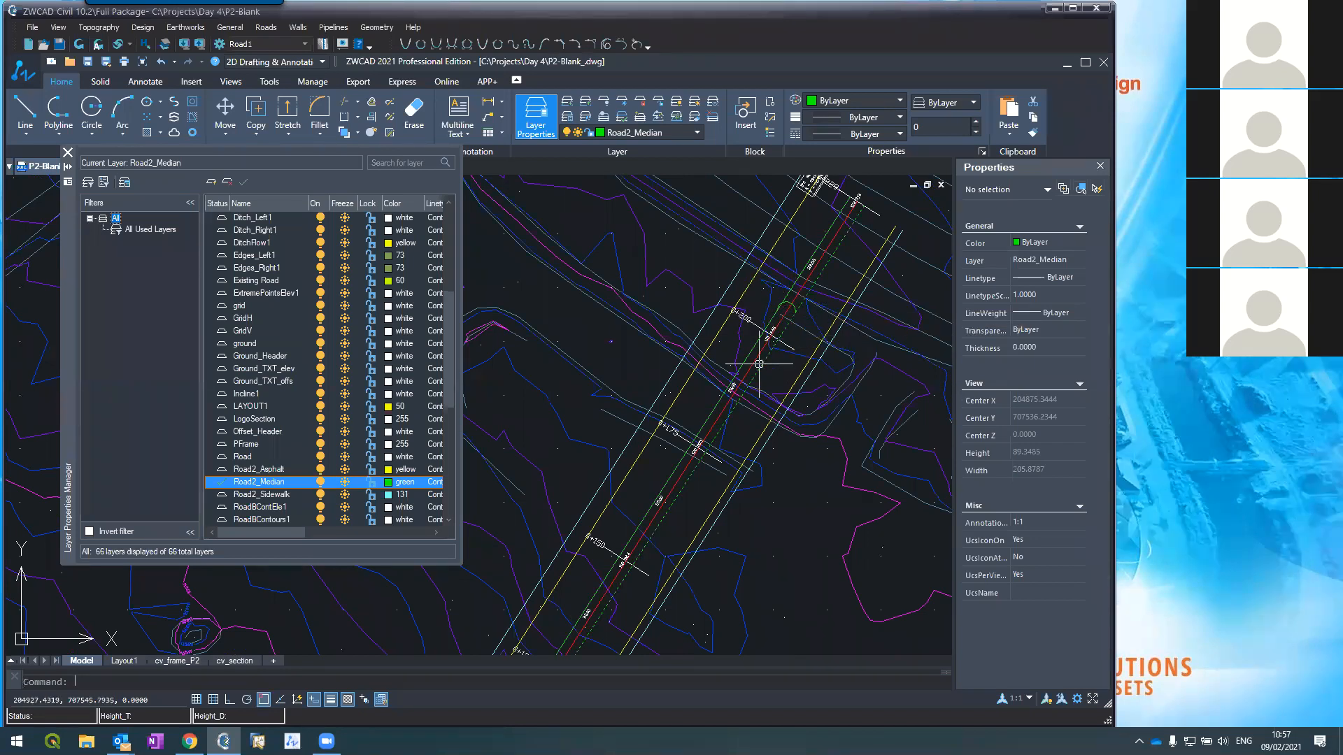
key("Return")
scroll(798, 308, "up", 5)
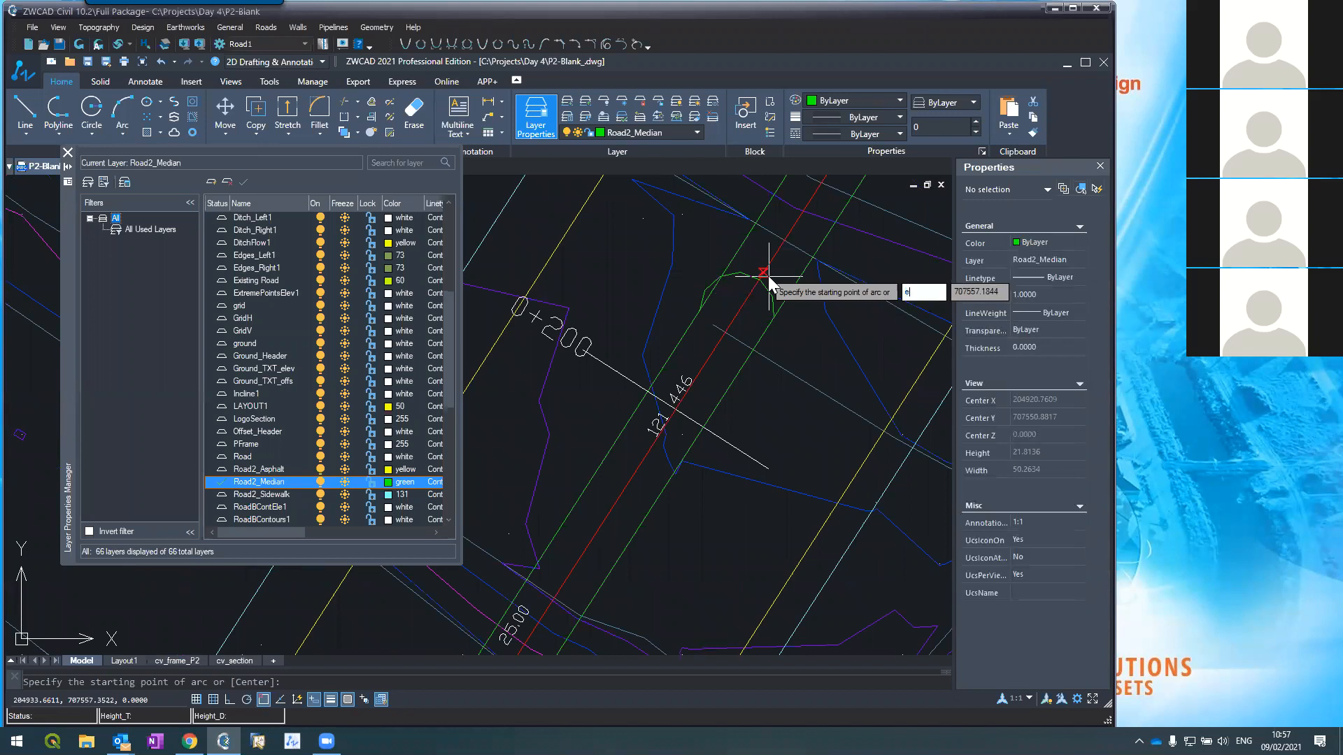
key("Escape")
scroll(782, 299, "down", 4)
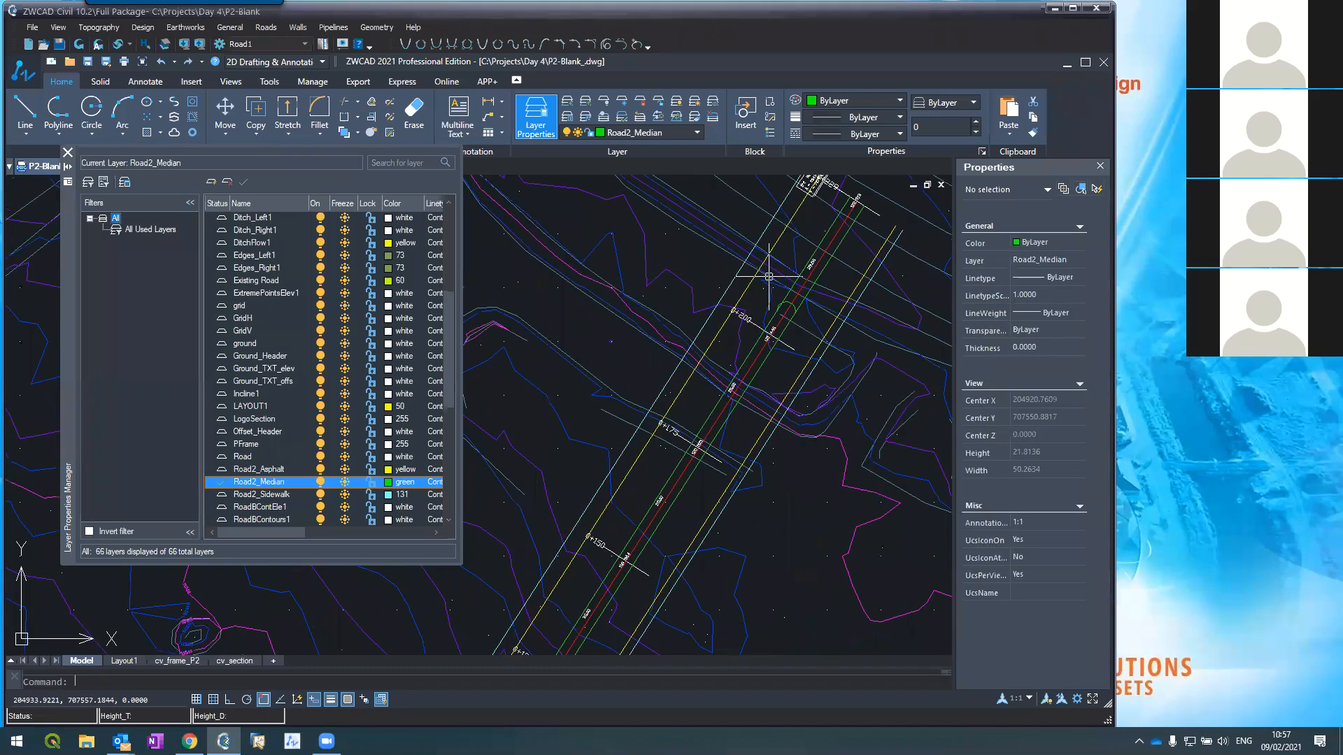
left_click(793, 301)
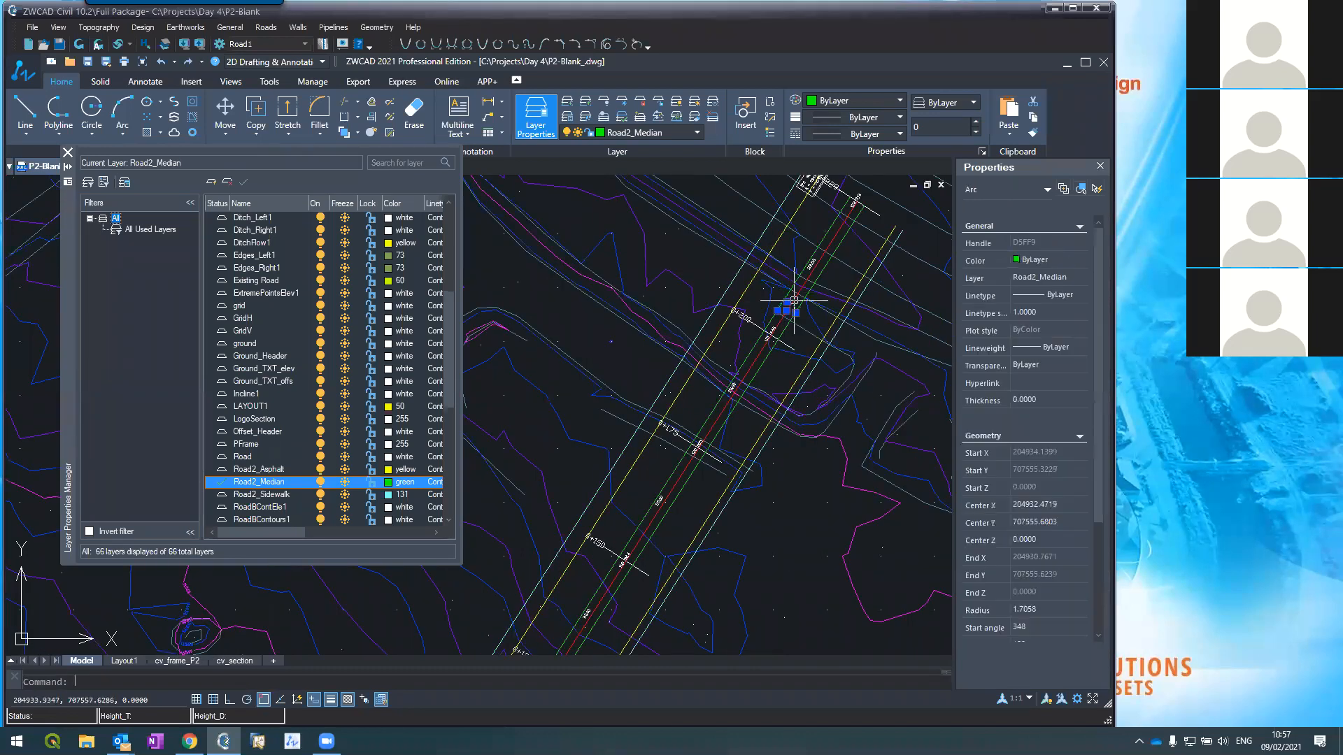
key("Escape")
Step: Draw another three-point arc starting on the red centerline
scroll(792, 301, "up", 3)
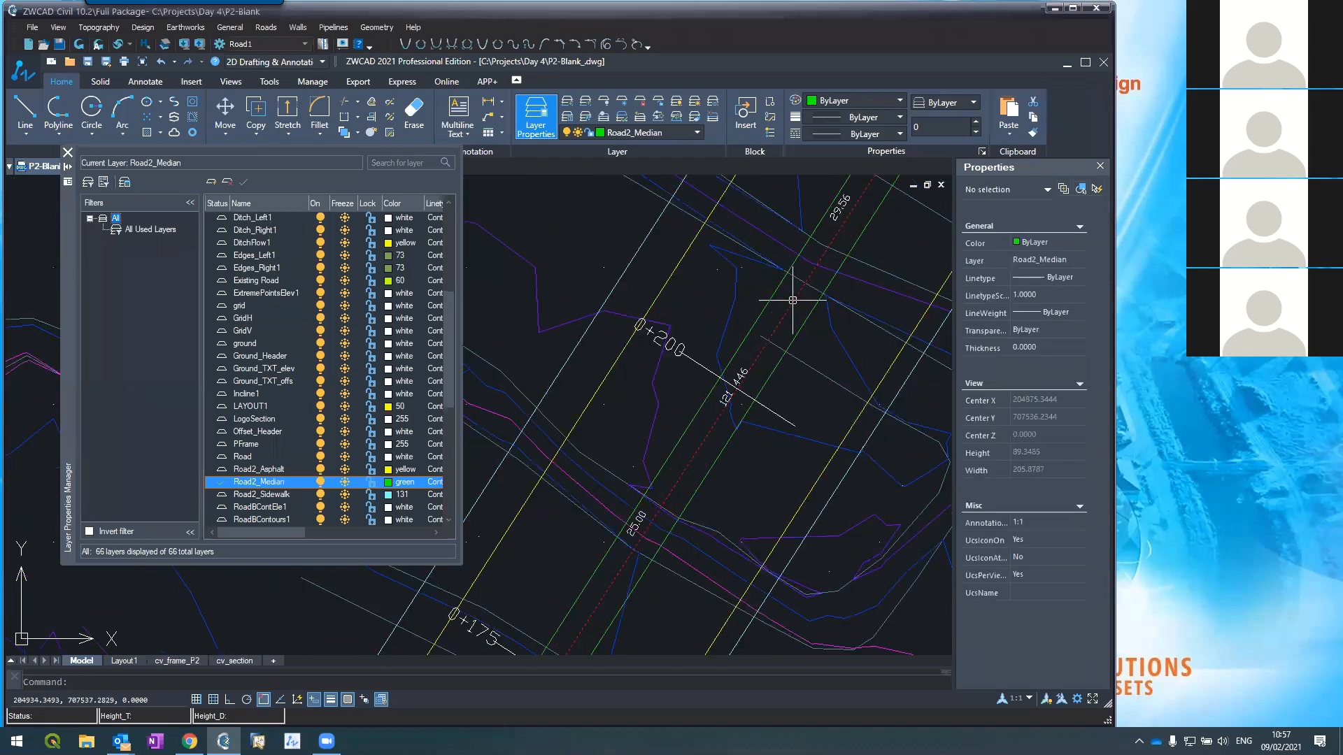
type("arc")
key("Return")
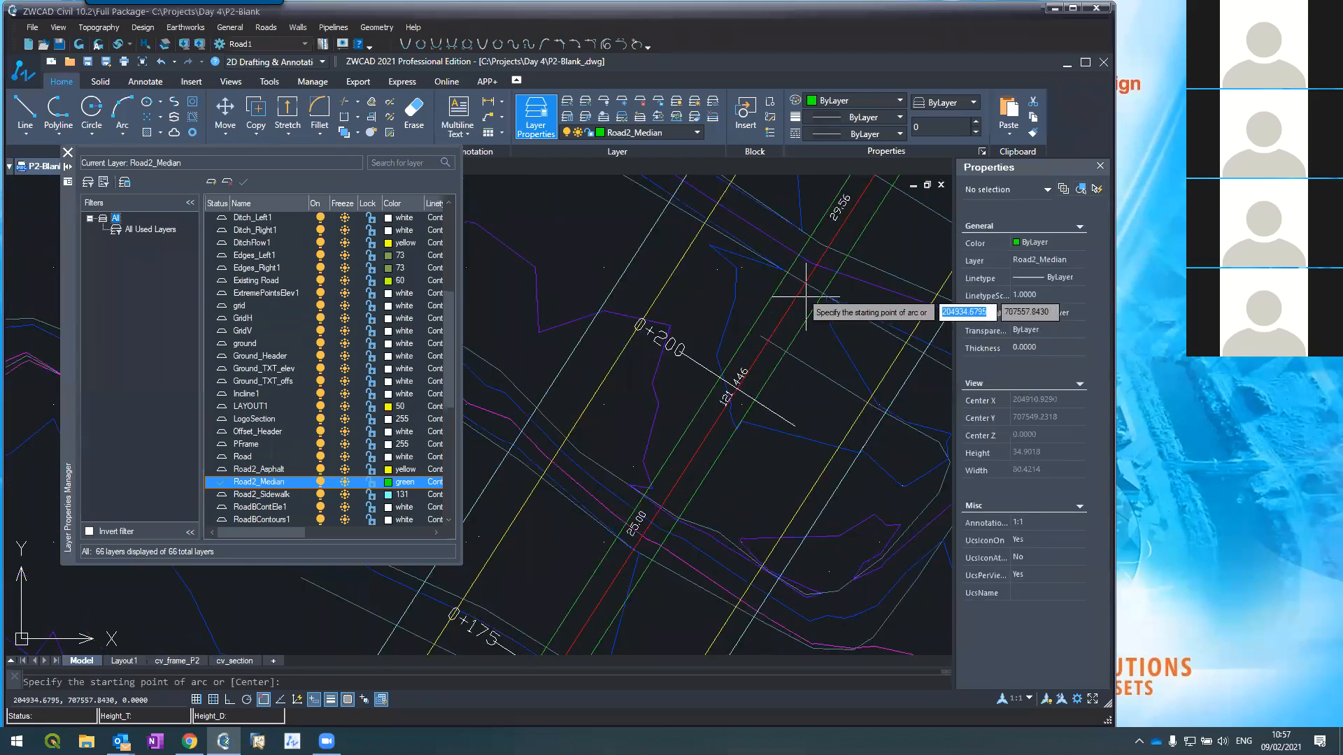
left_click(796, 297)
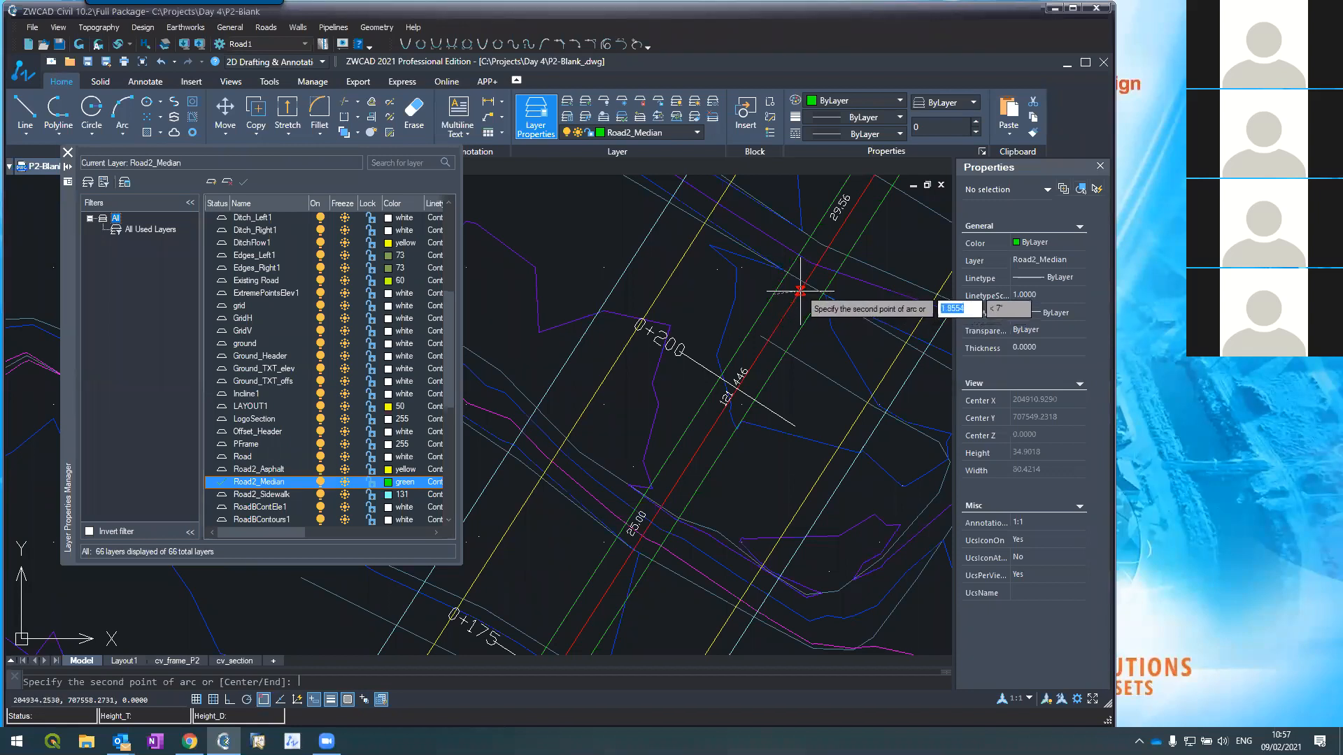
left_click(804, 295)
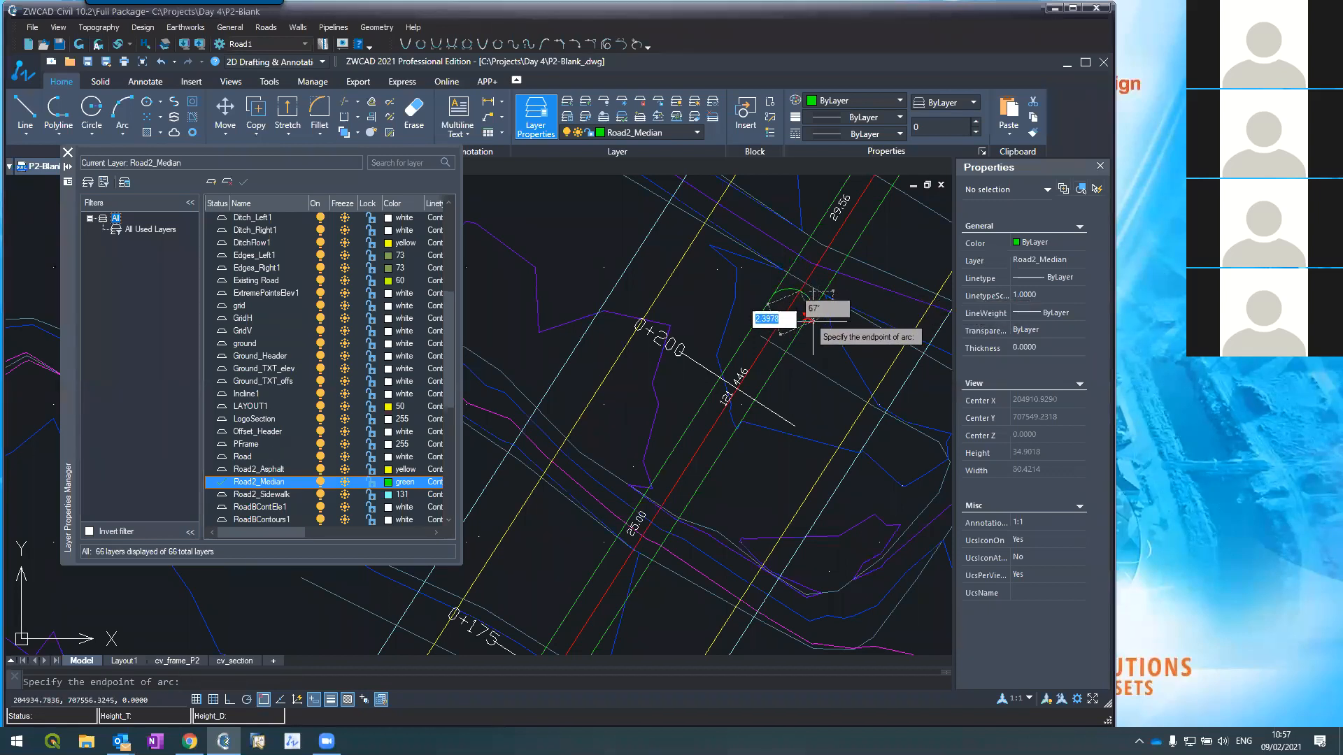
left_click(811, 319)
scroll(877, 335, "down", 4)
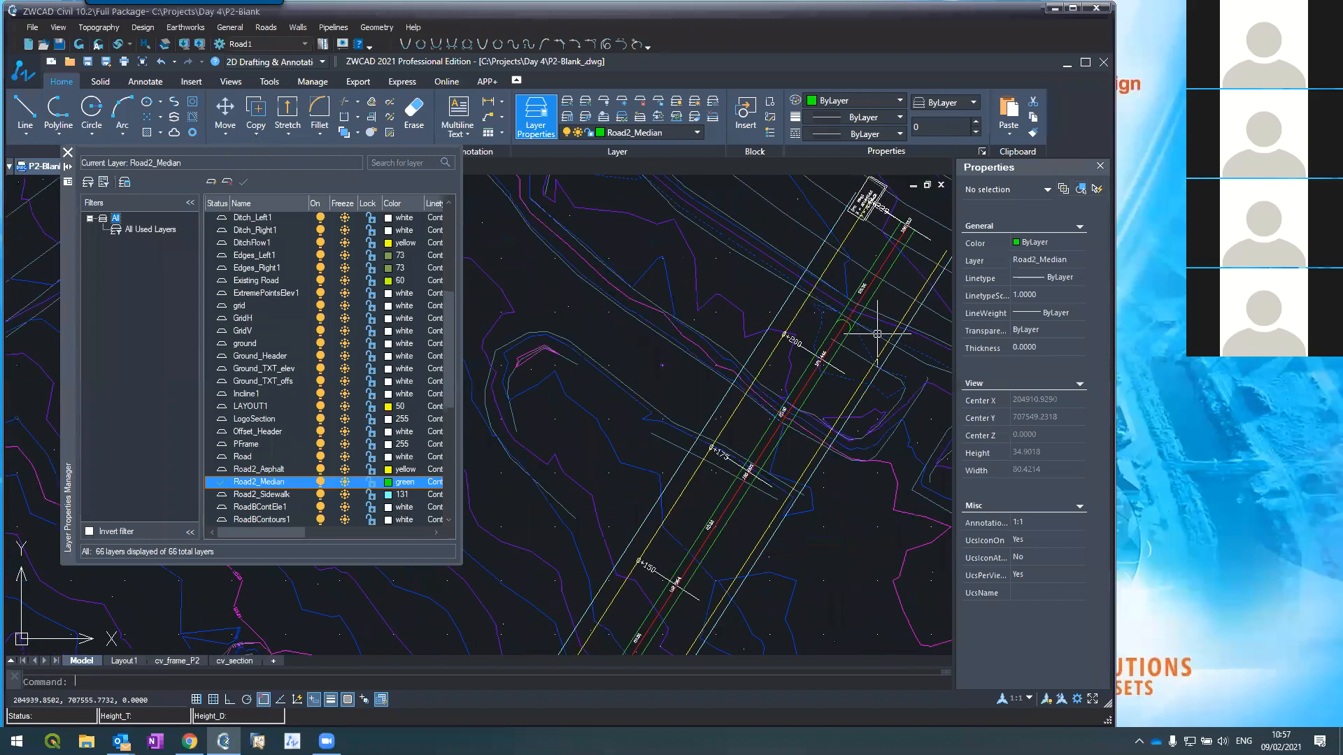
scroll(882, 321, "down", 3)
scroll(700, 545, "down", 3)
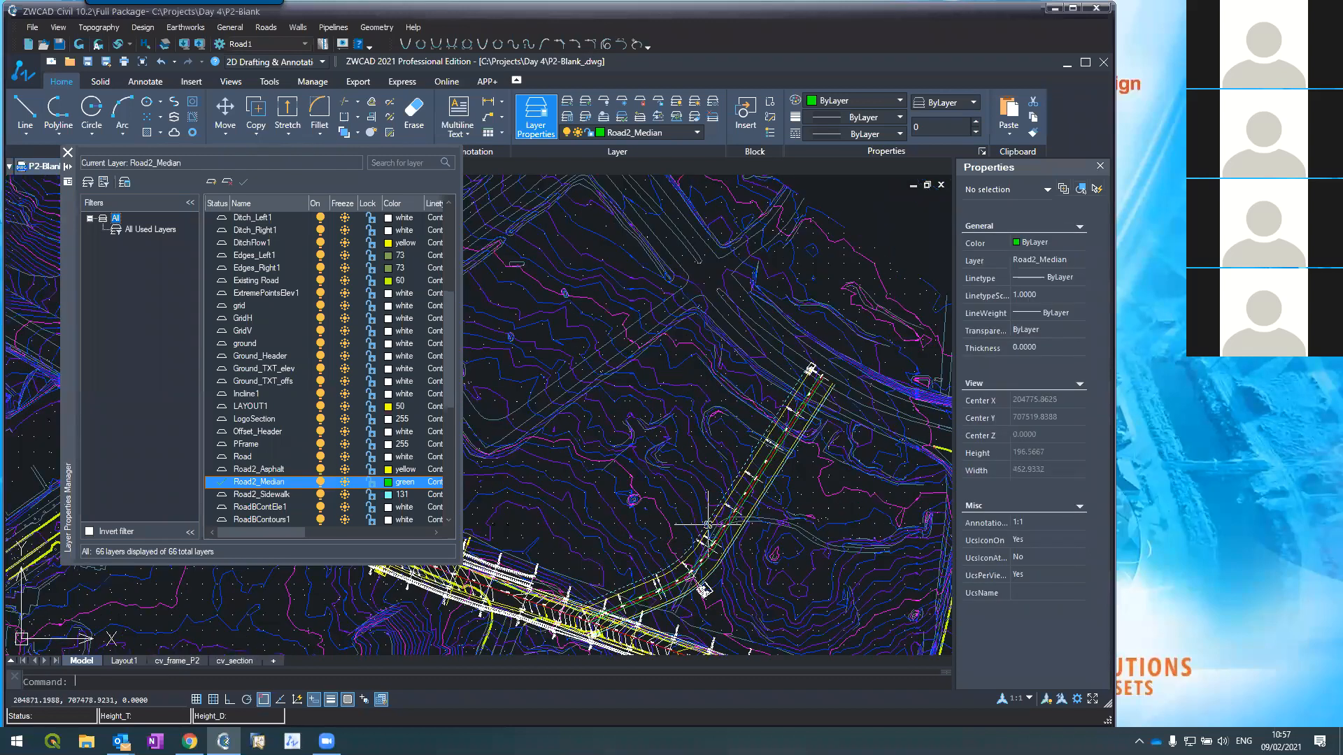
scroll(661, 597, "up", 4)
scroll(661, 597, "up", 4)
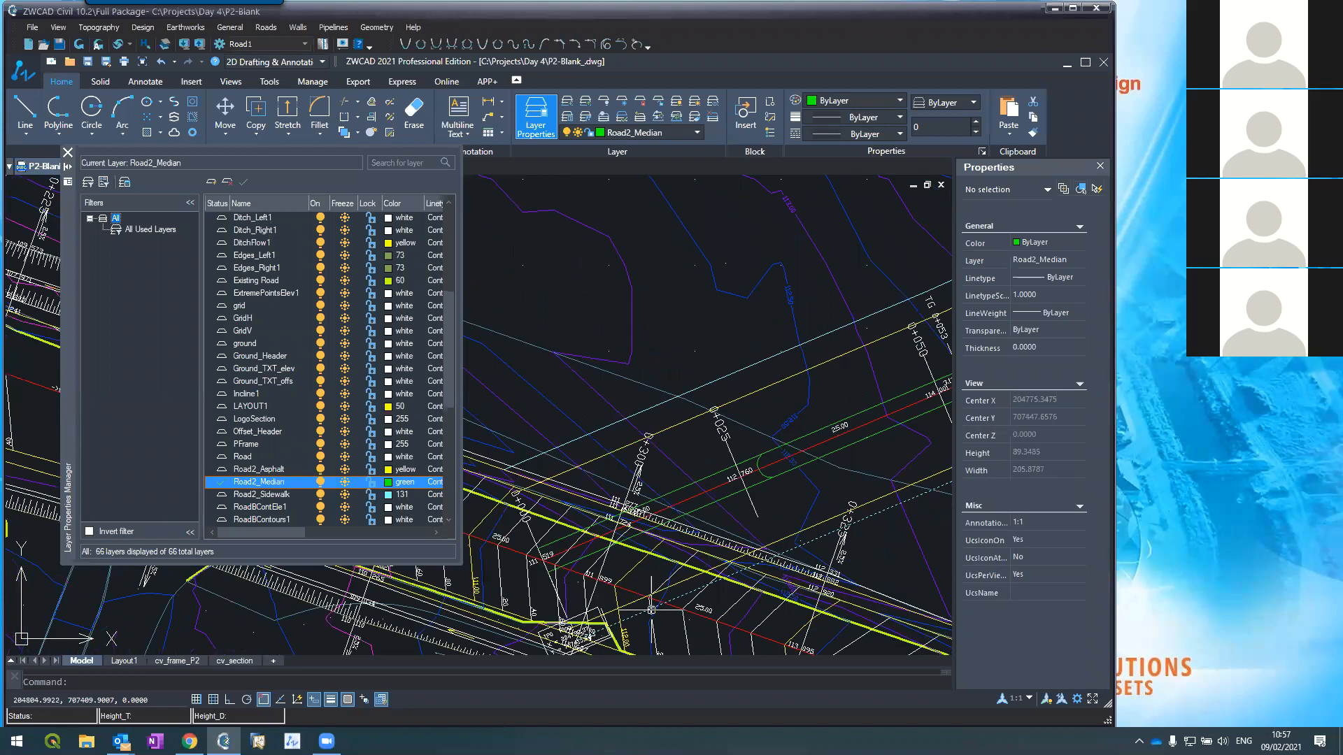
type("trim")
key("Return")
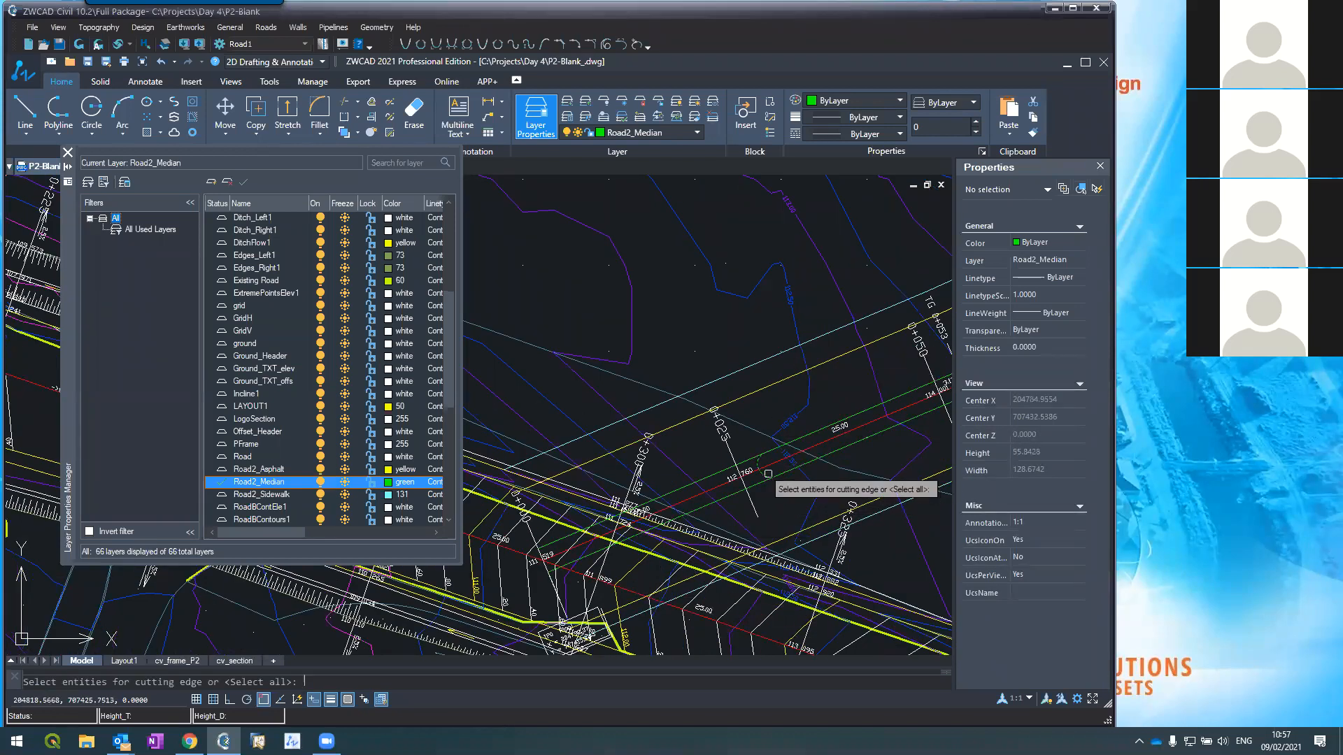
key("Return")
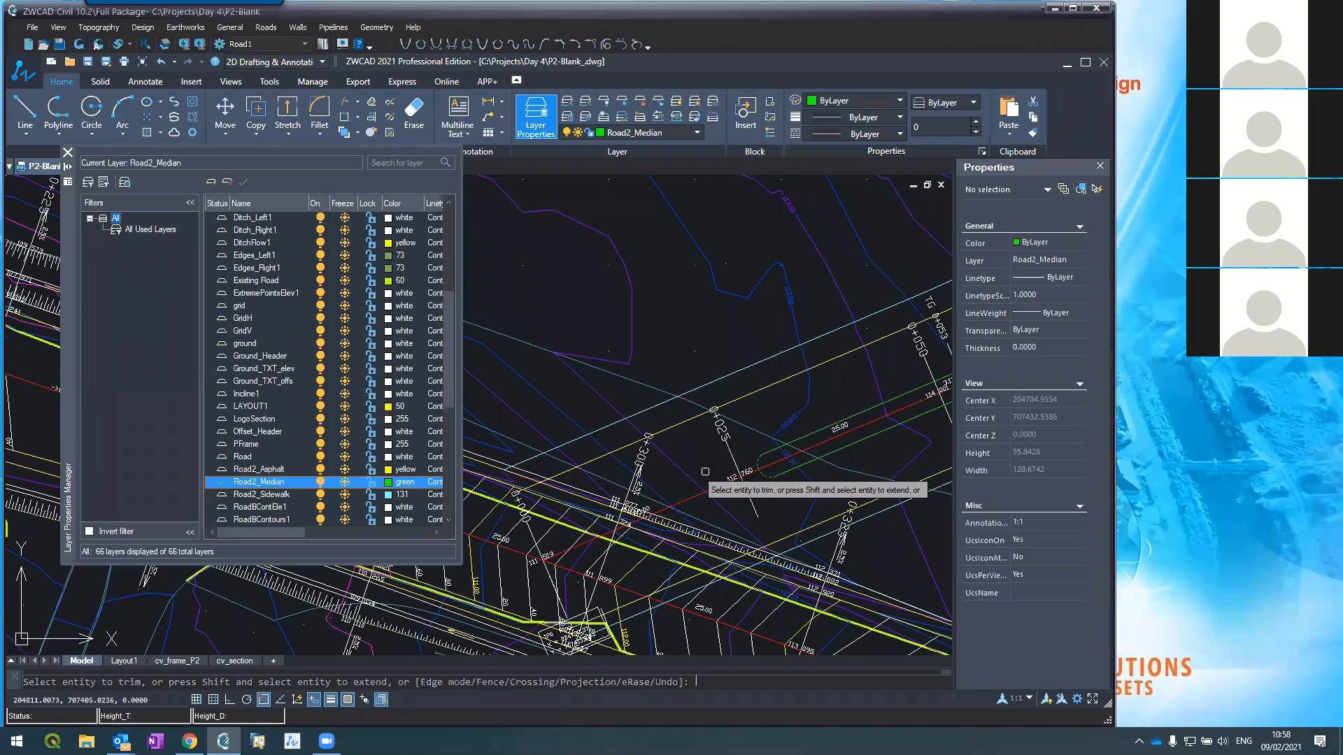
scroll(676, 496, "down", 8)
scroll(847, 311, "up", 6)
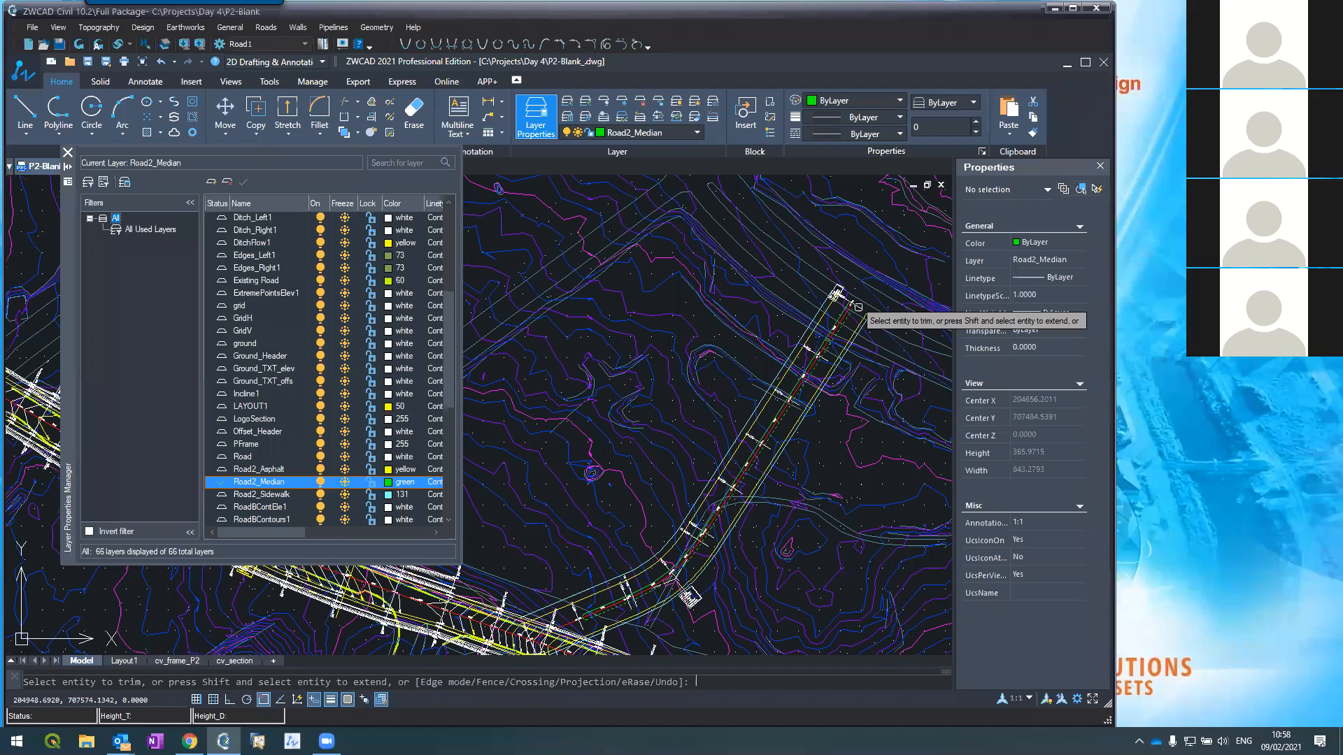
key("Escape")
key("Return")
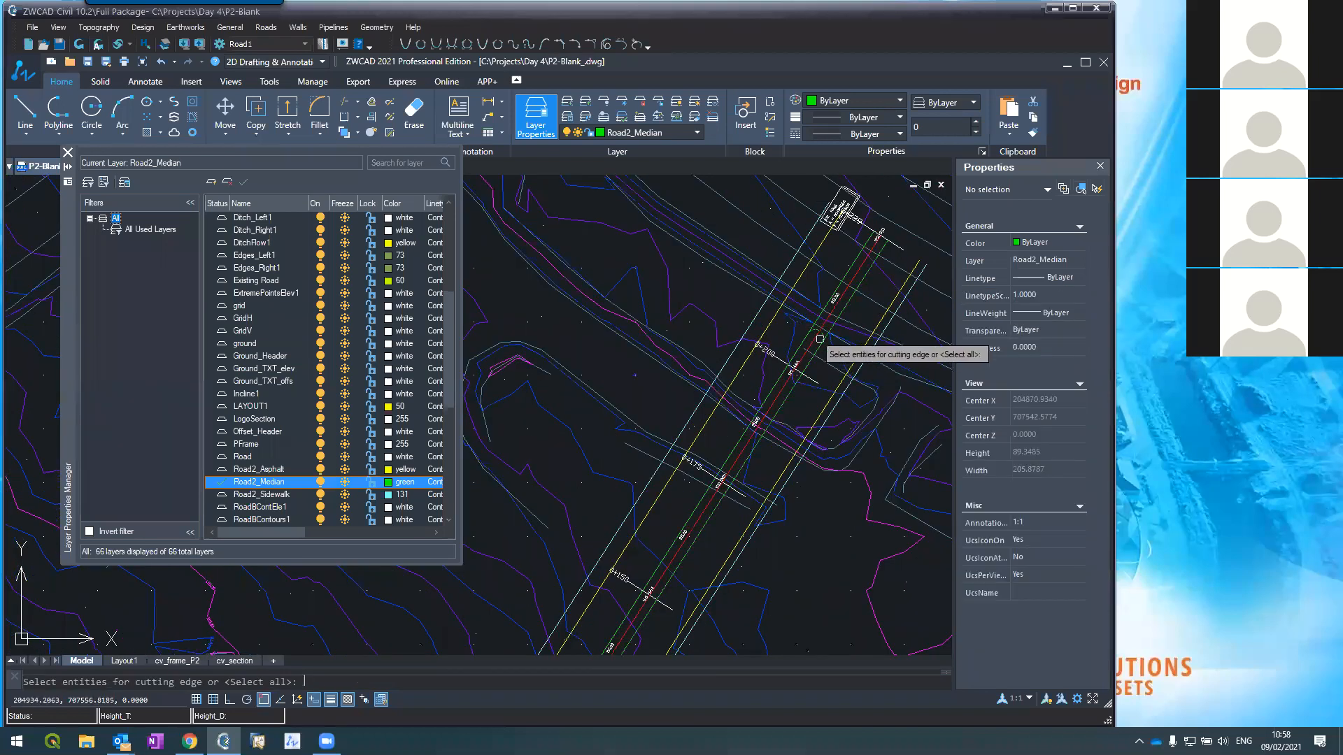
key("Return")
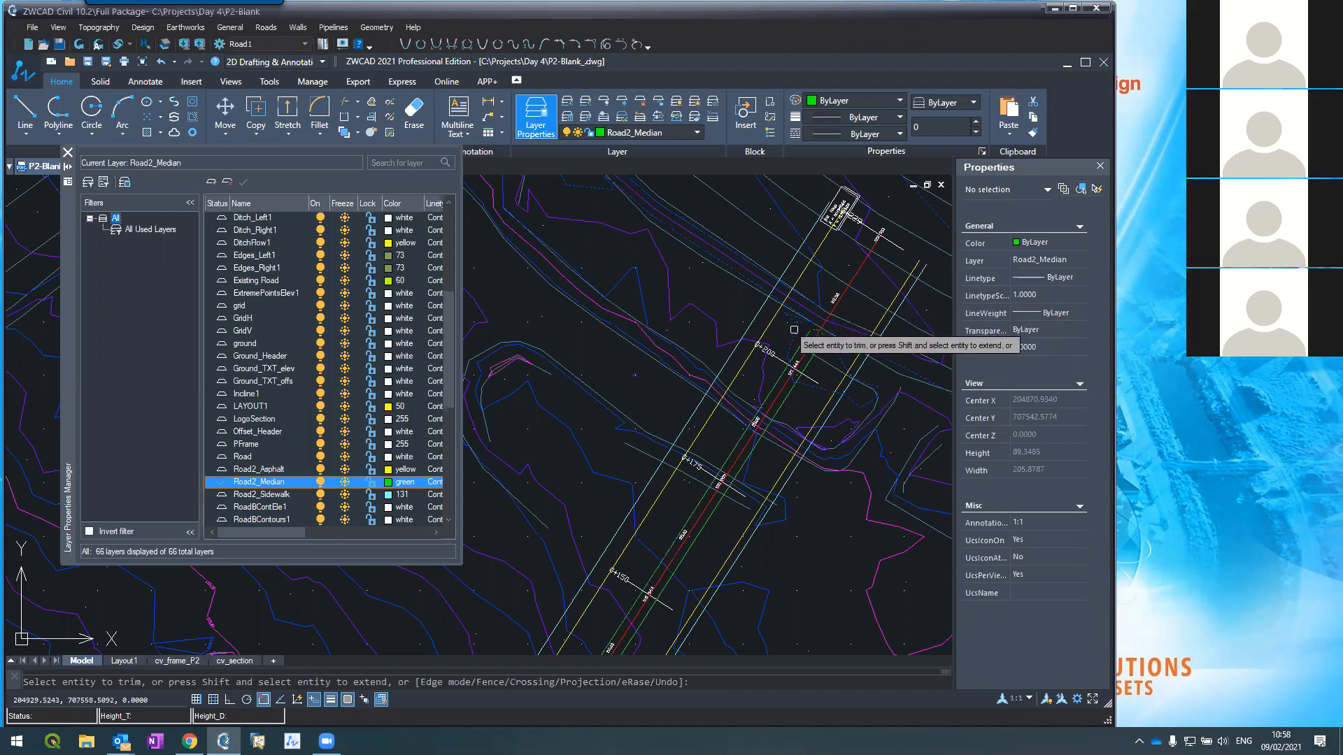
scroll(804, 322, "down", 6)
scroll(651, 498, "up", 5)
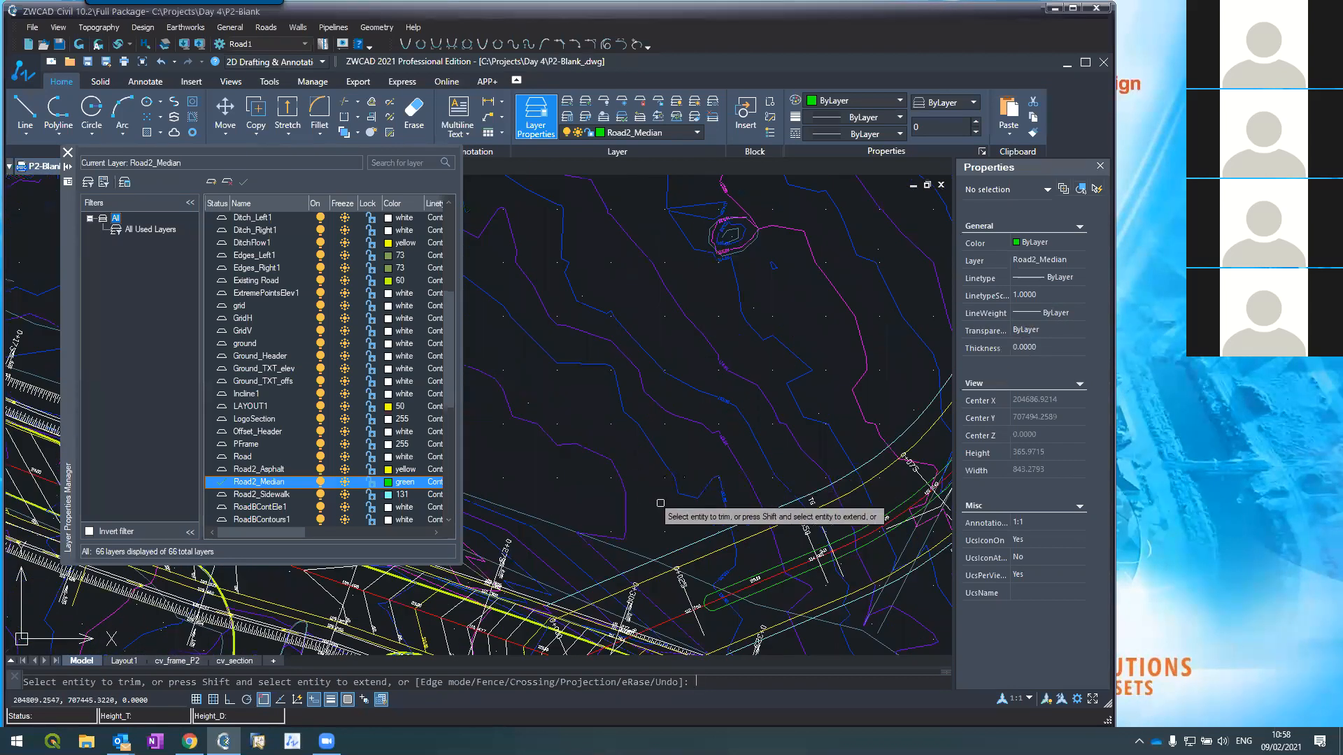
key("Escape")
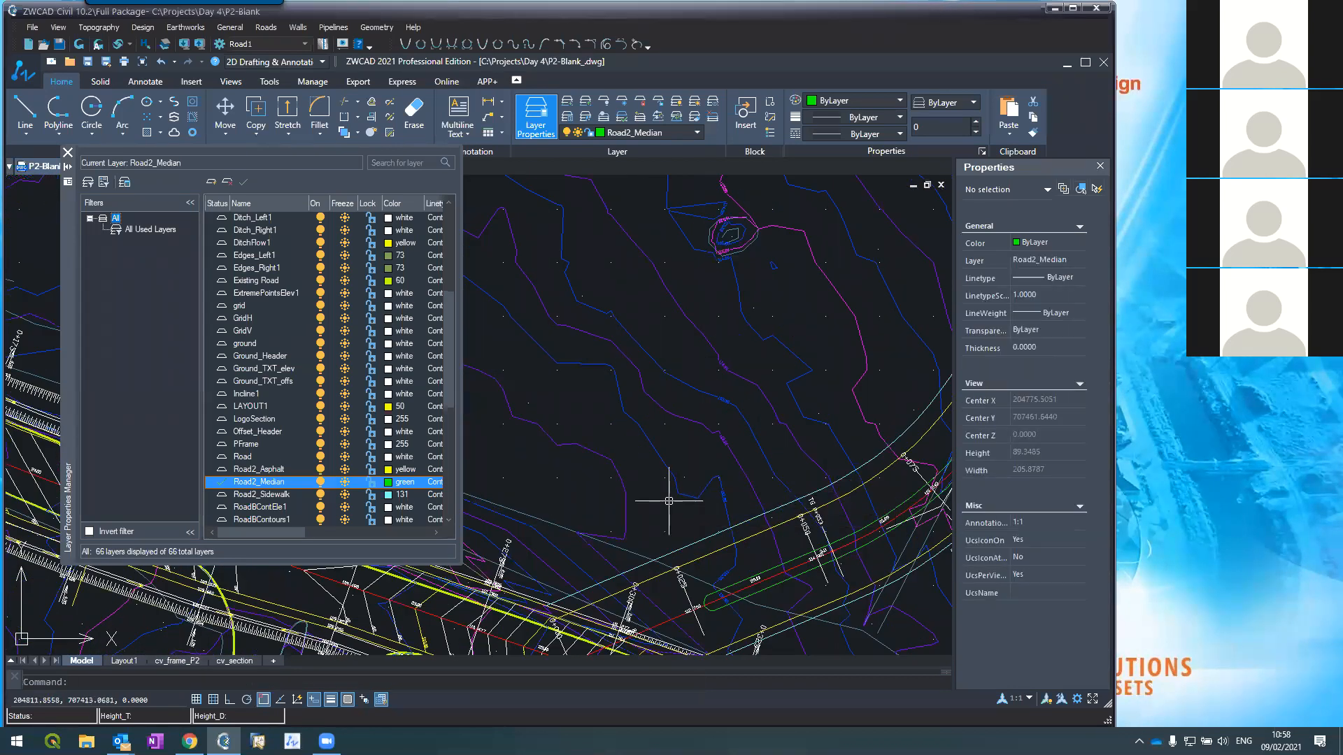
scroll(669, 501, "down", 4)
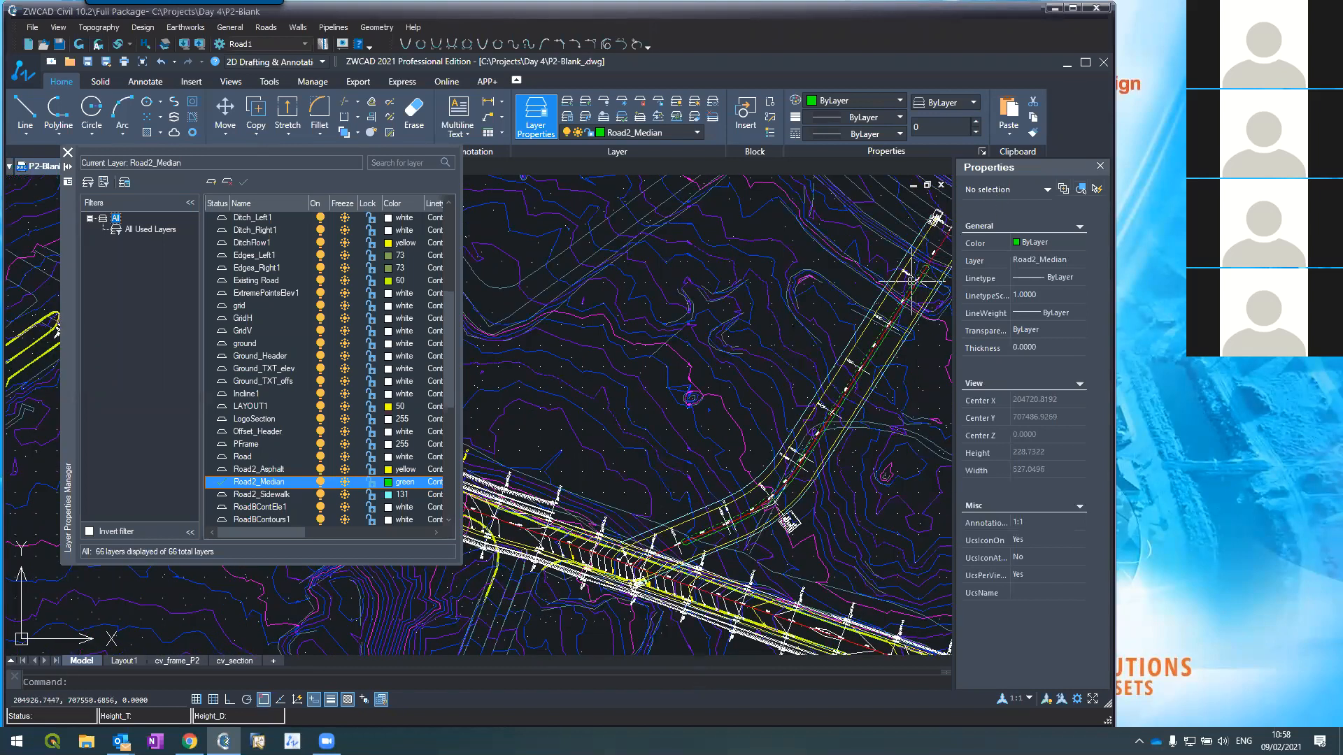
scroll(906, 283, "up", 2)
scroll(829, 371, "up", 2)
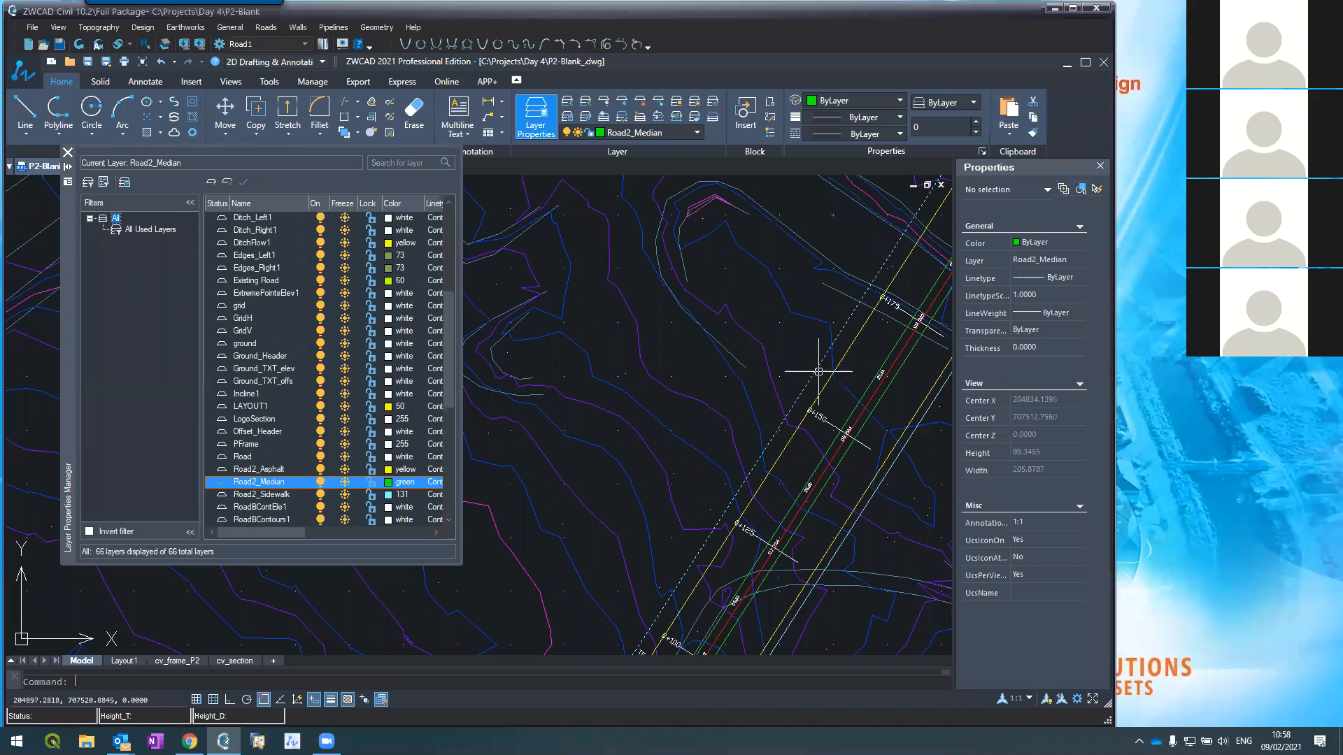
scroll(820, 365, "up", 2)
scroll(817, 366, "up", 2)
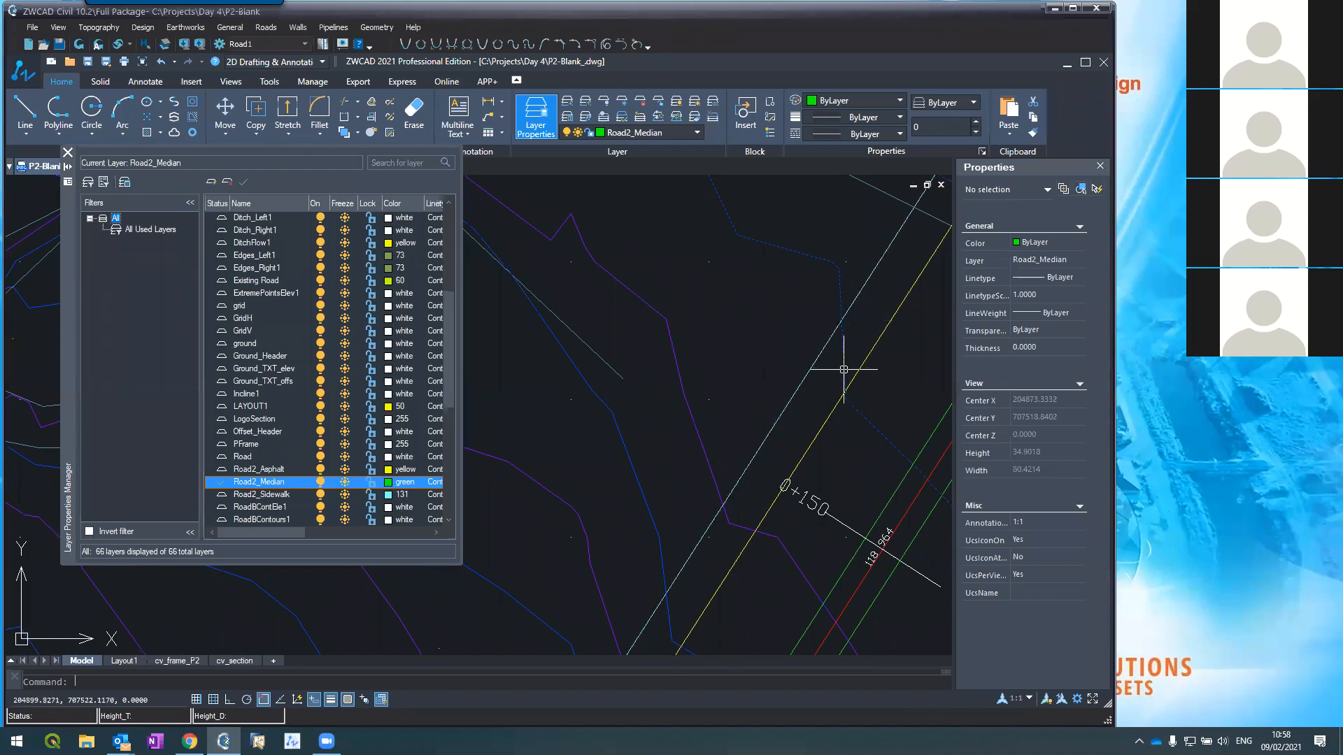
Step: Start offsetting the yellow road edge by 1.5, then cancel
type("offs")
key("Return")
type("1")
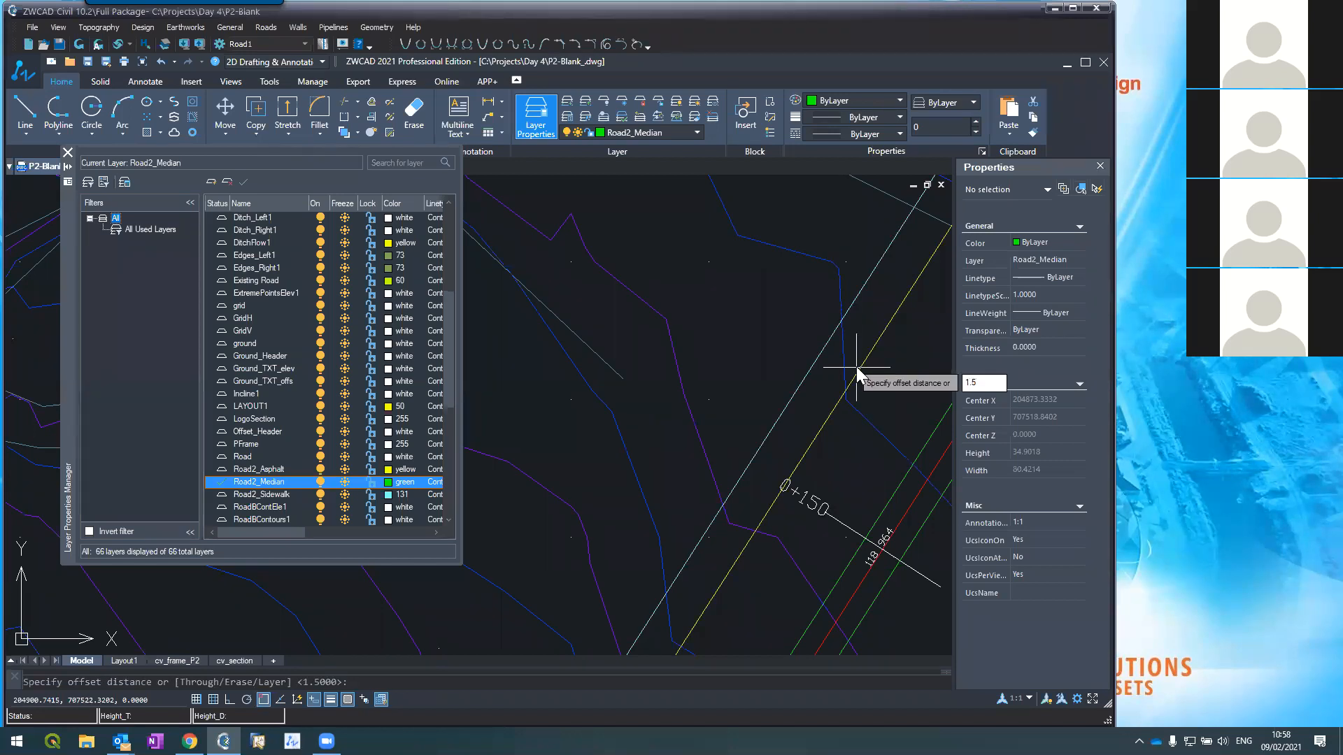
type(".5")
key("Return")
left_click(863, 366)
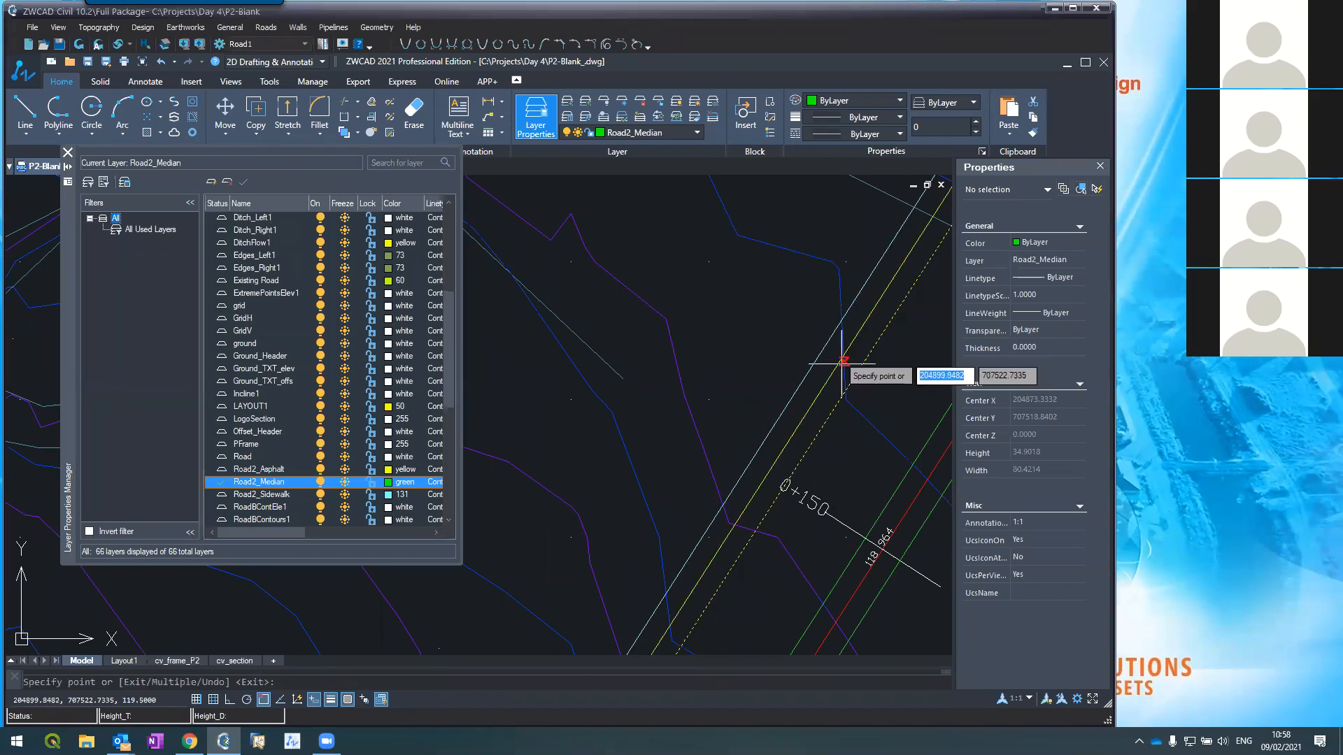
key("Escape")
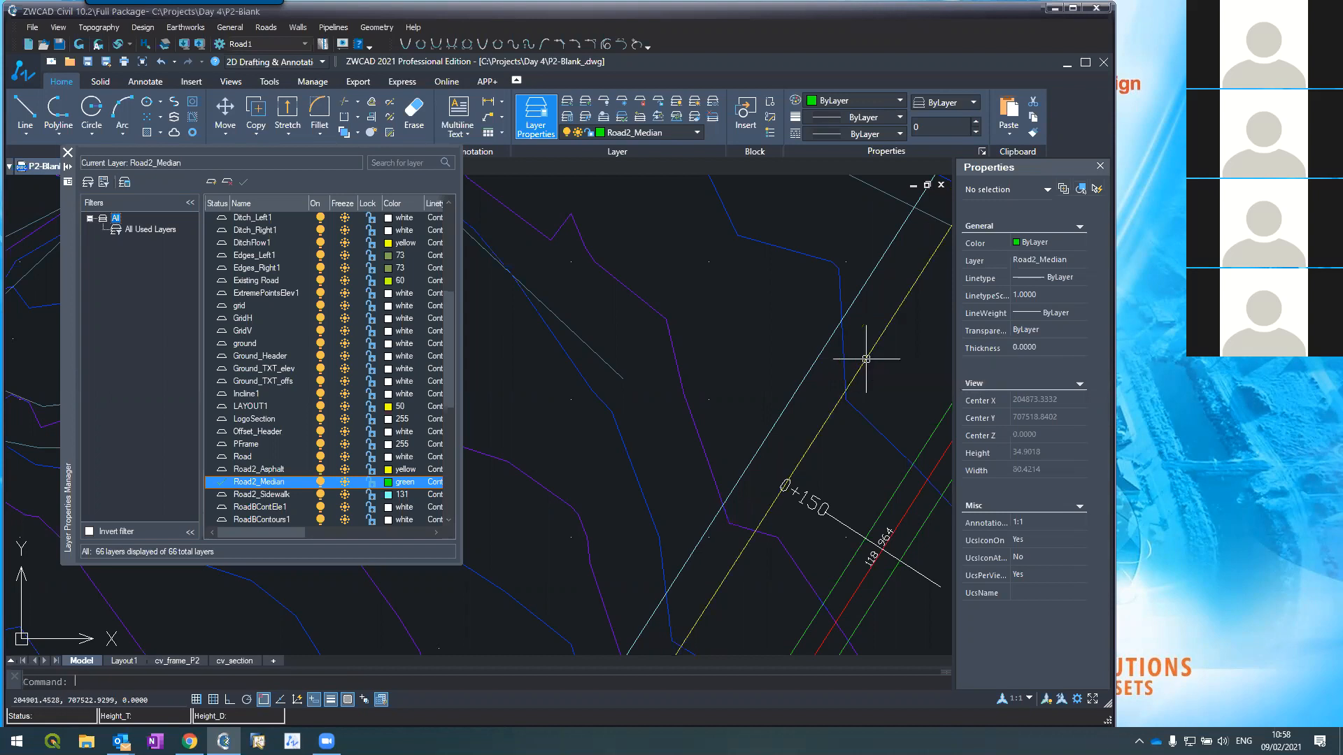
Step: Offset the road line by 2 with object snap off, creating a parallel median line
type("offset")
key("Return")
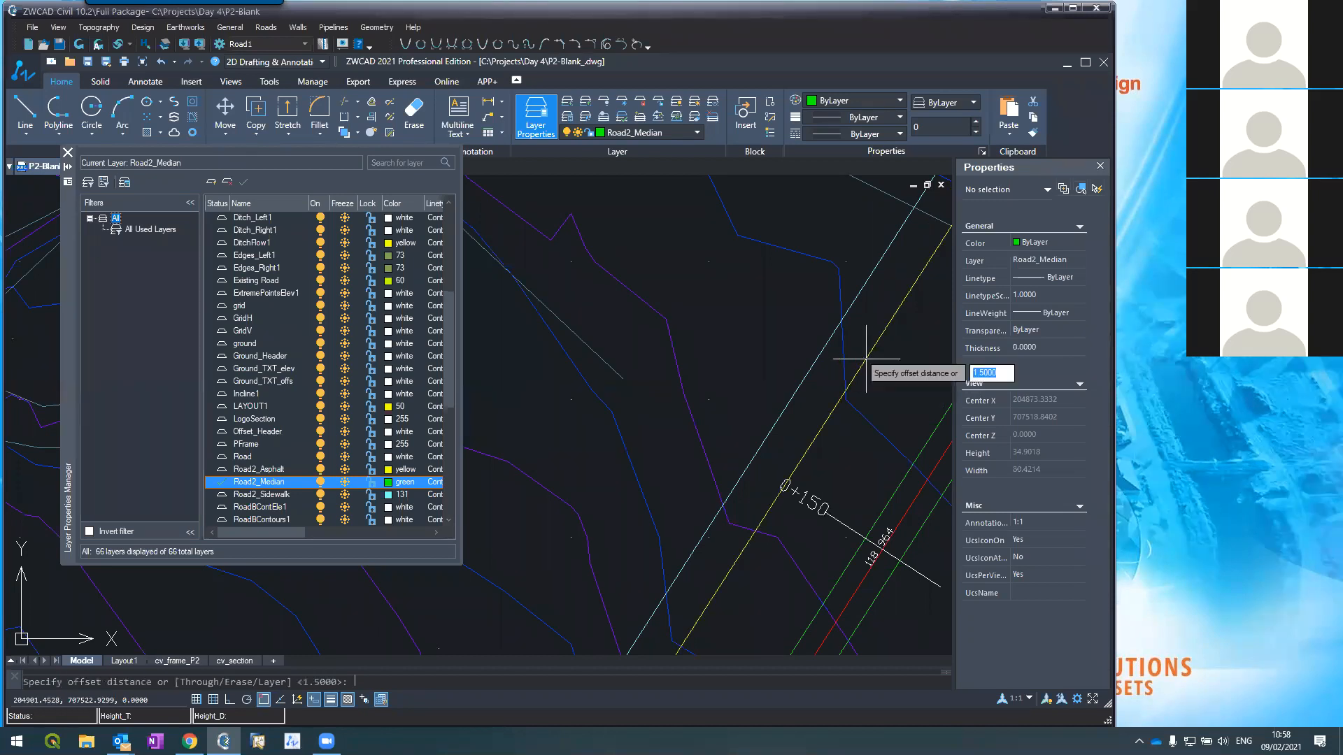
type("2")
key("Return")
left_click(850, 362)
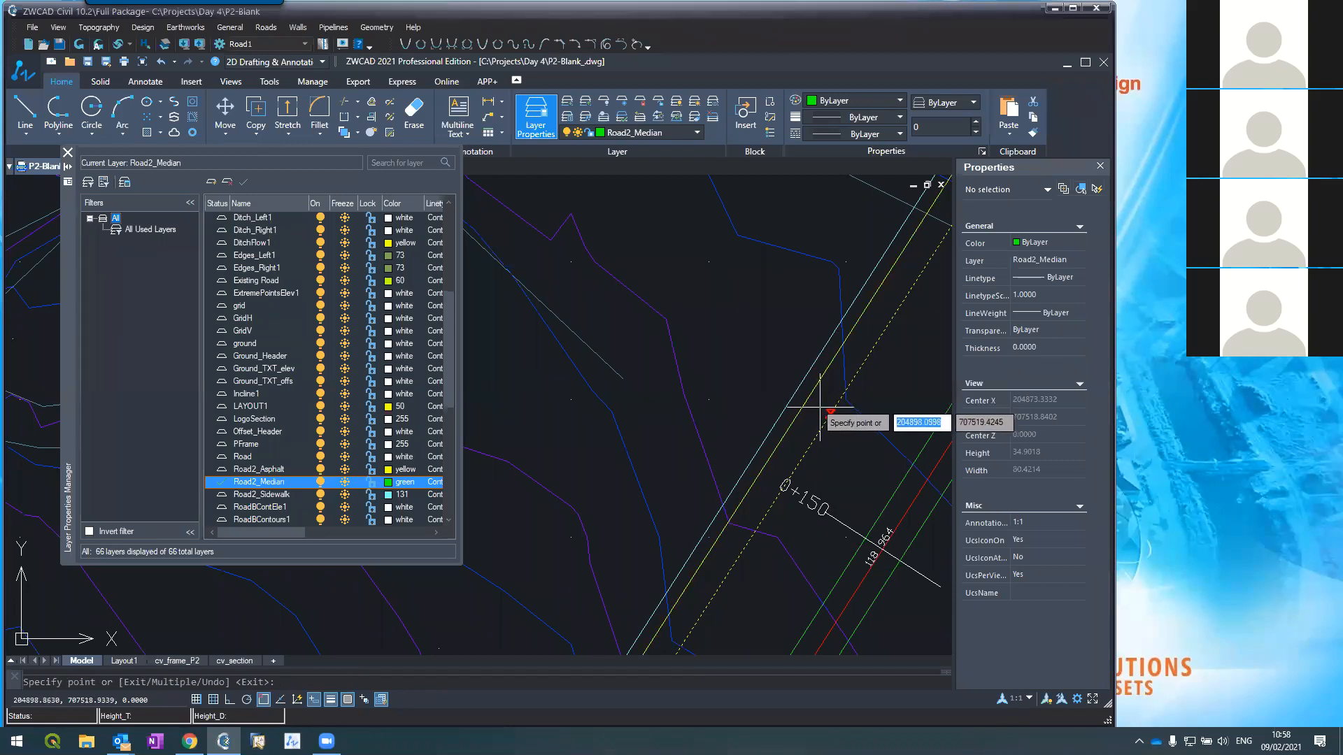
left_click(263, 699)
left_click(836, 319)
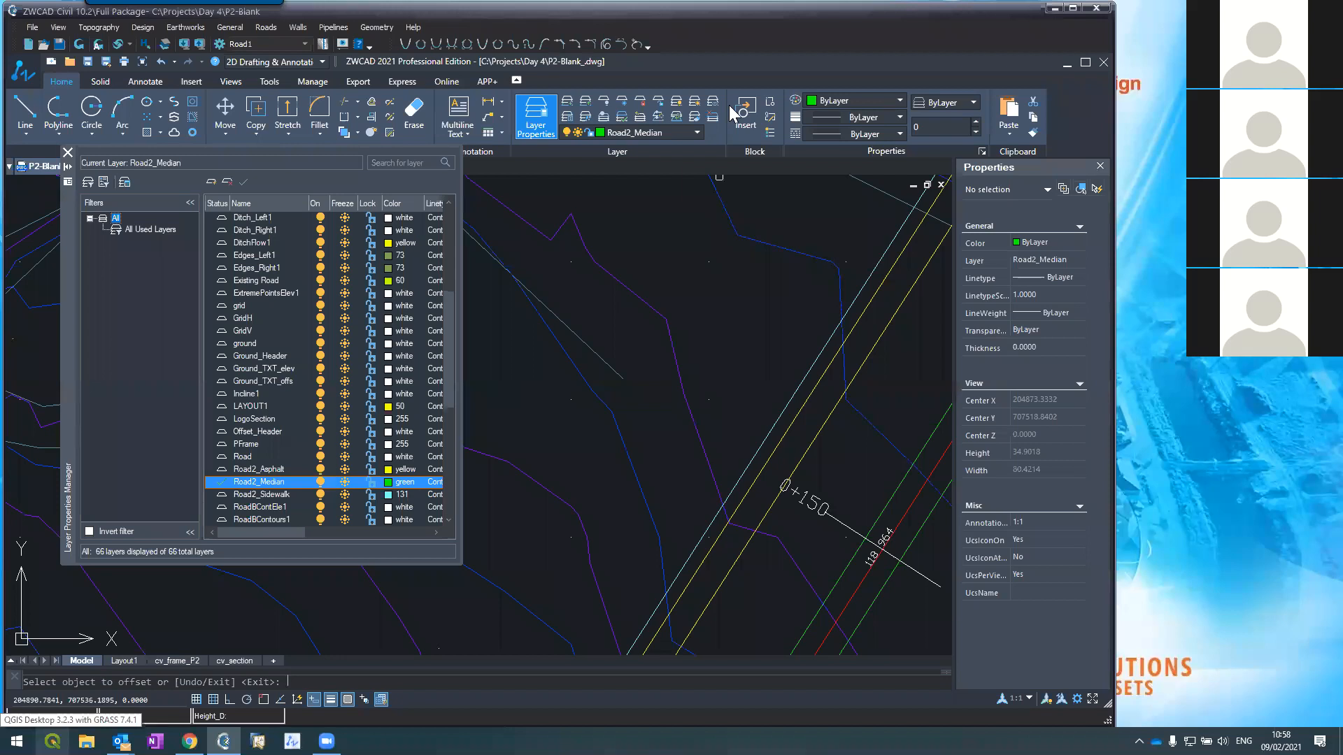
key("Escape")
scroll(752, 387, "down", 6)
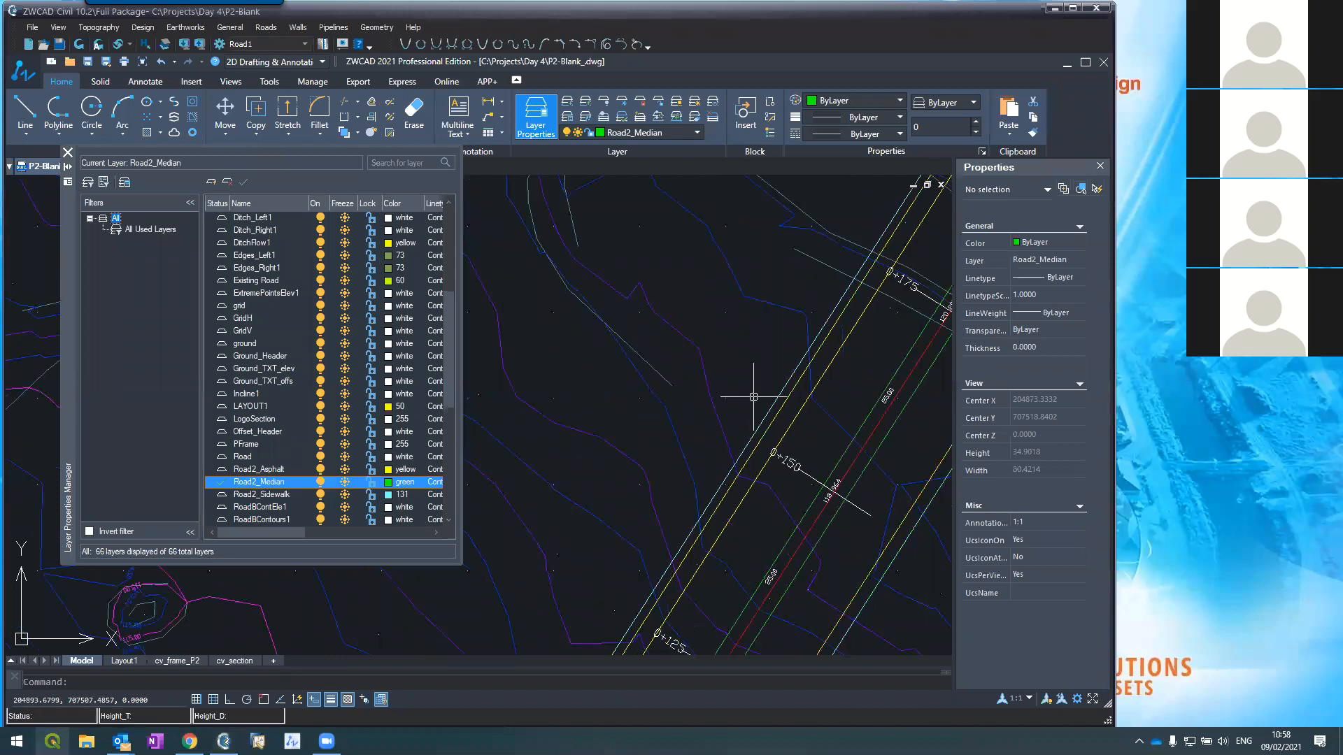
scroll(776, 329, "up", 2)
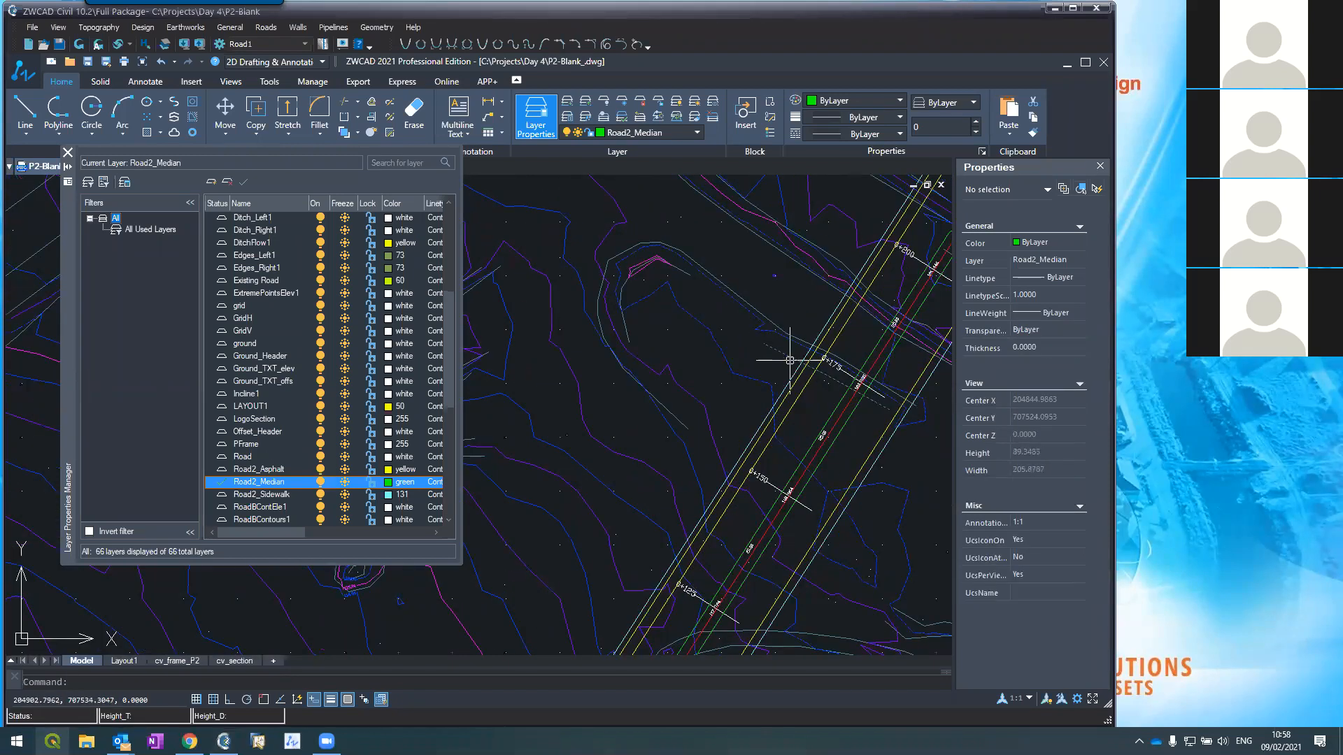
scroll(787, 353, "up", 2)
Step: Make Road2_Asphalt the current layer
type("p")
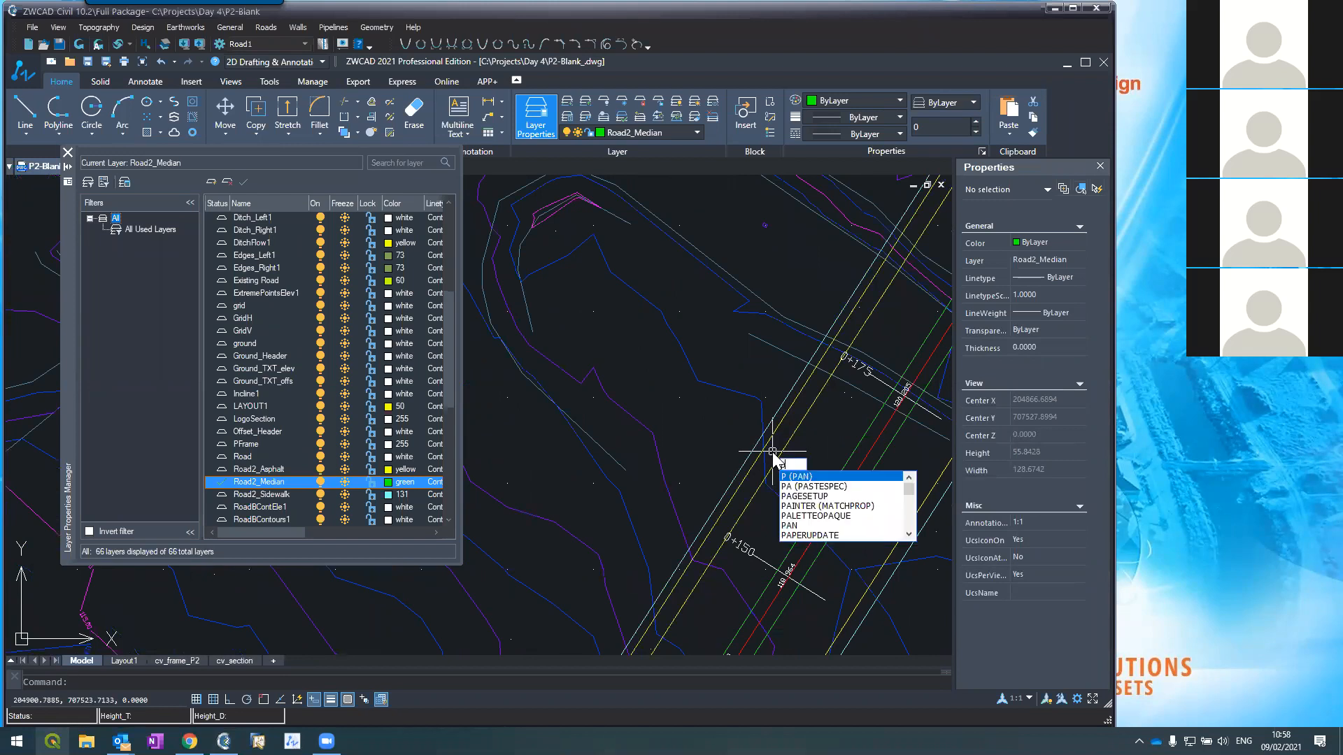
key("BackSpace")
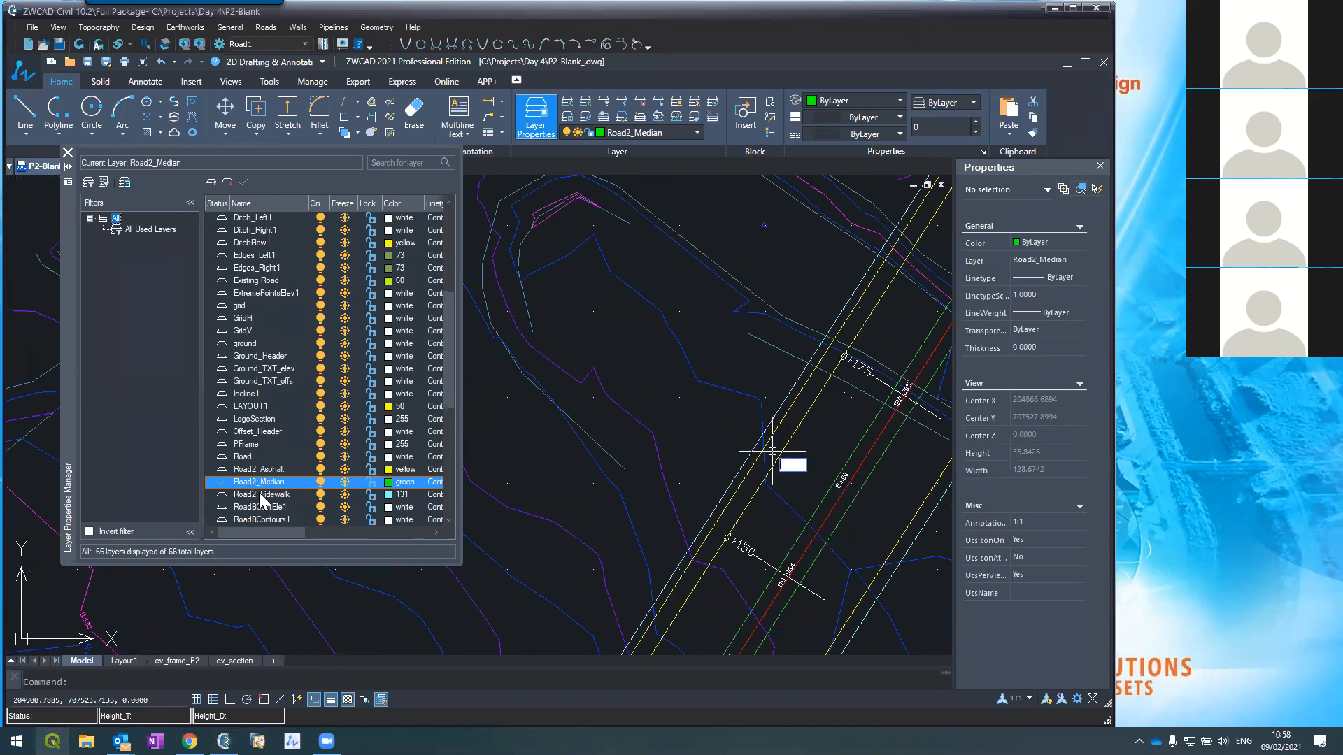
left_click(263, 495)
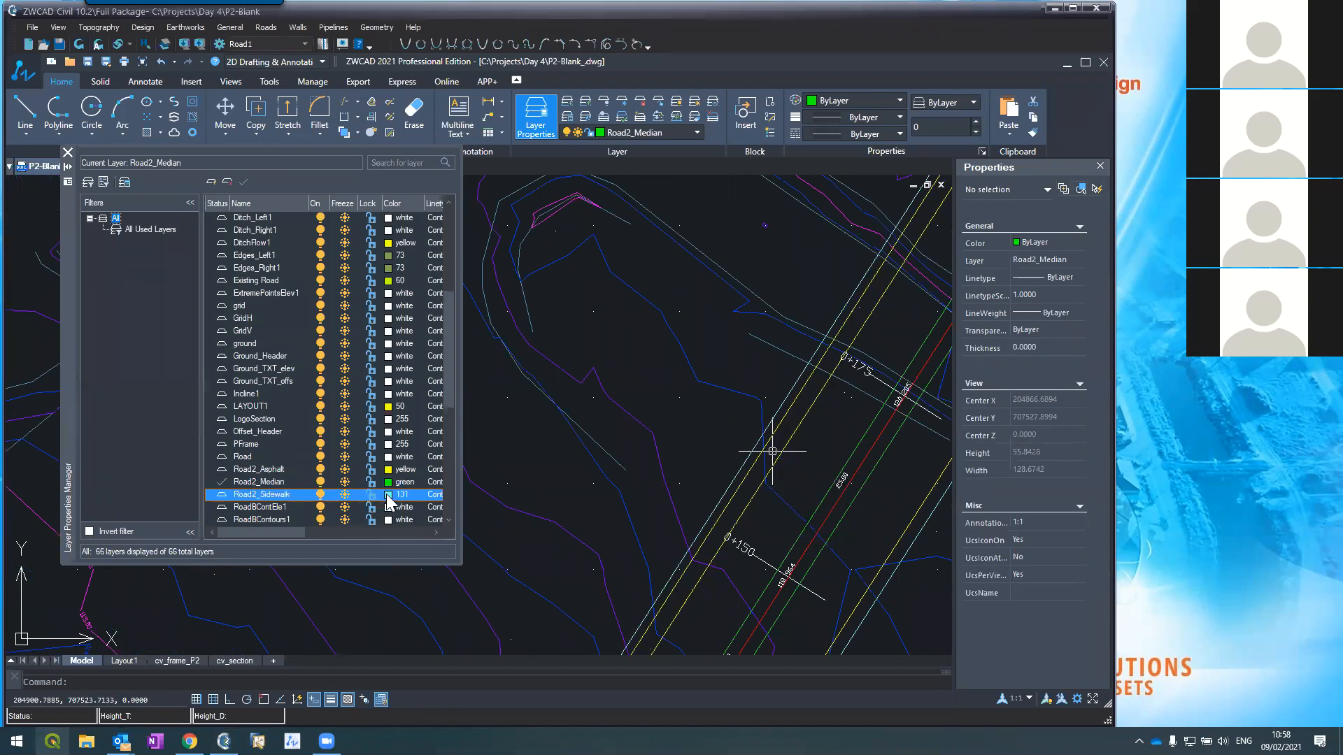
left_click(251, 470)
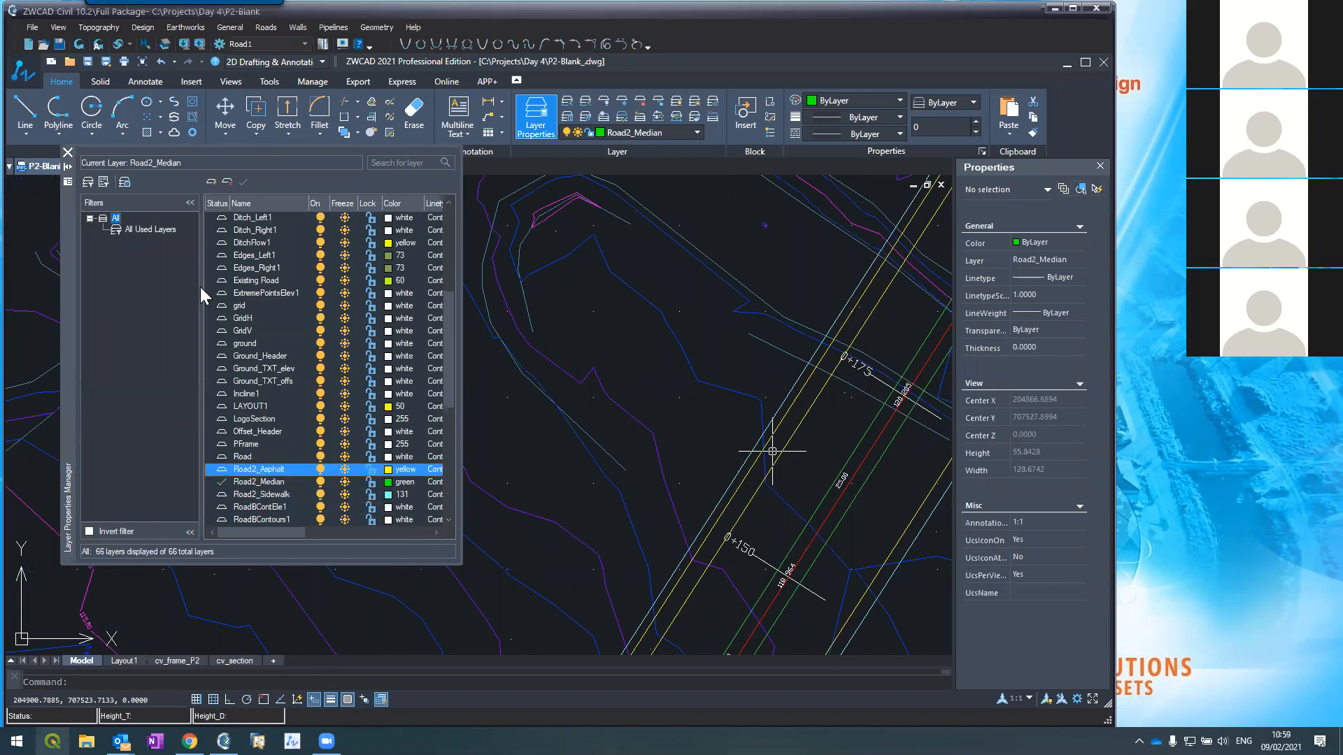
left_click(243, 181)
Step: Begin a polyline near station 0+175 and abandon it
type("pl")
key("Return")
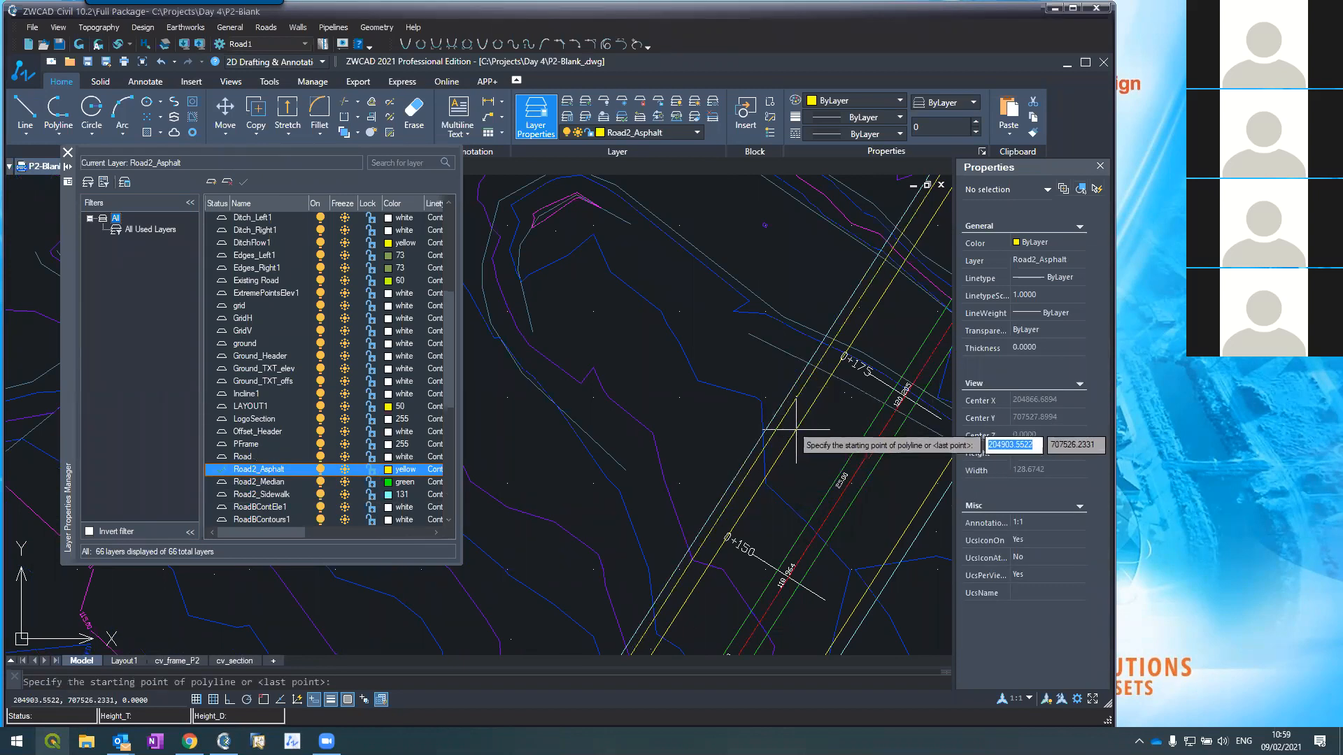
mouse_move(121, 742)
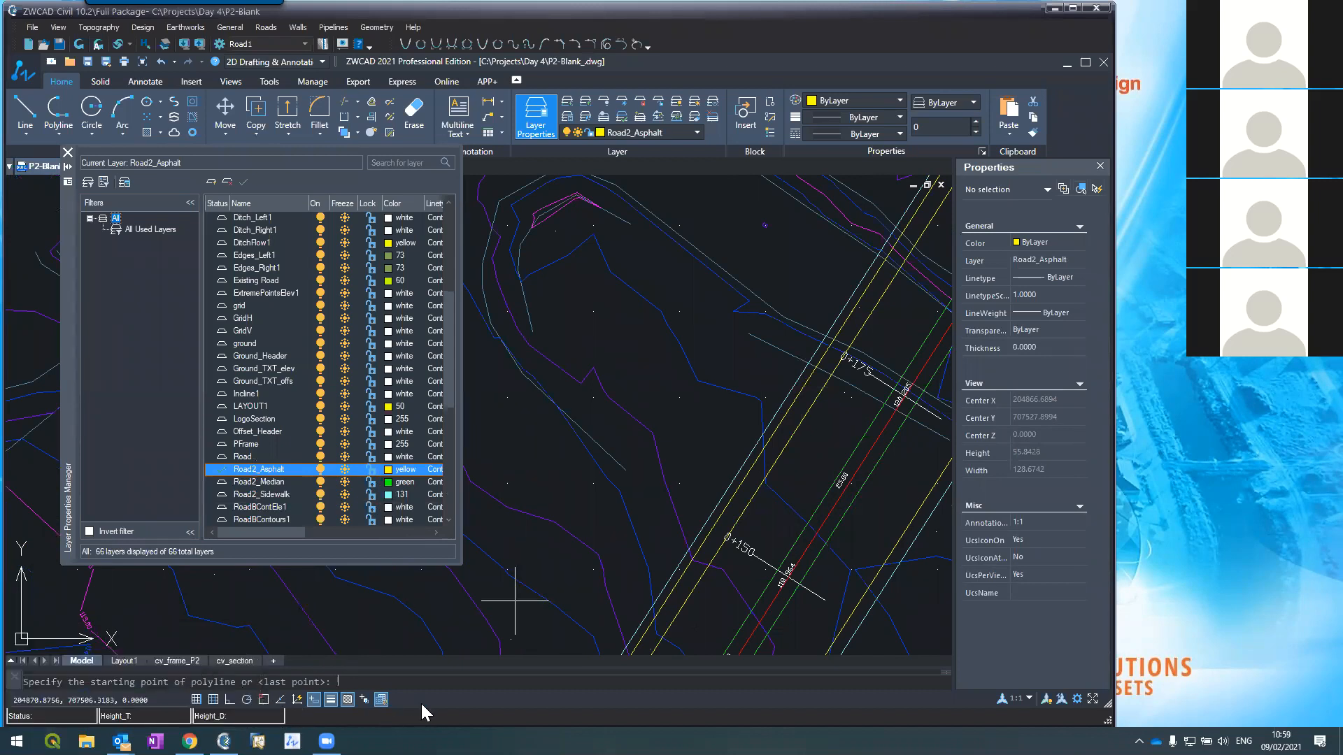
key("Escape")
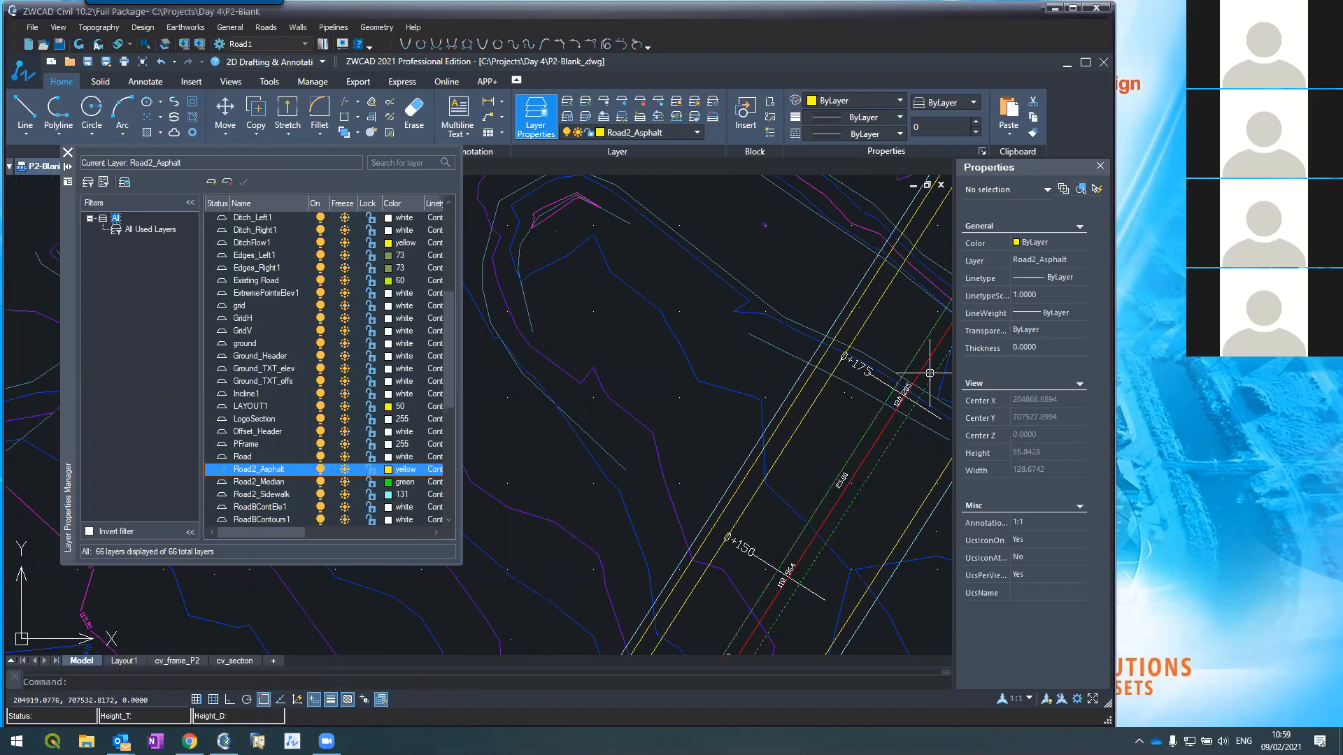
type("pl")
key("Return")
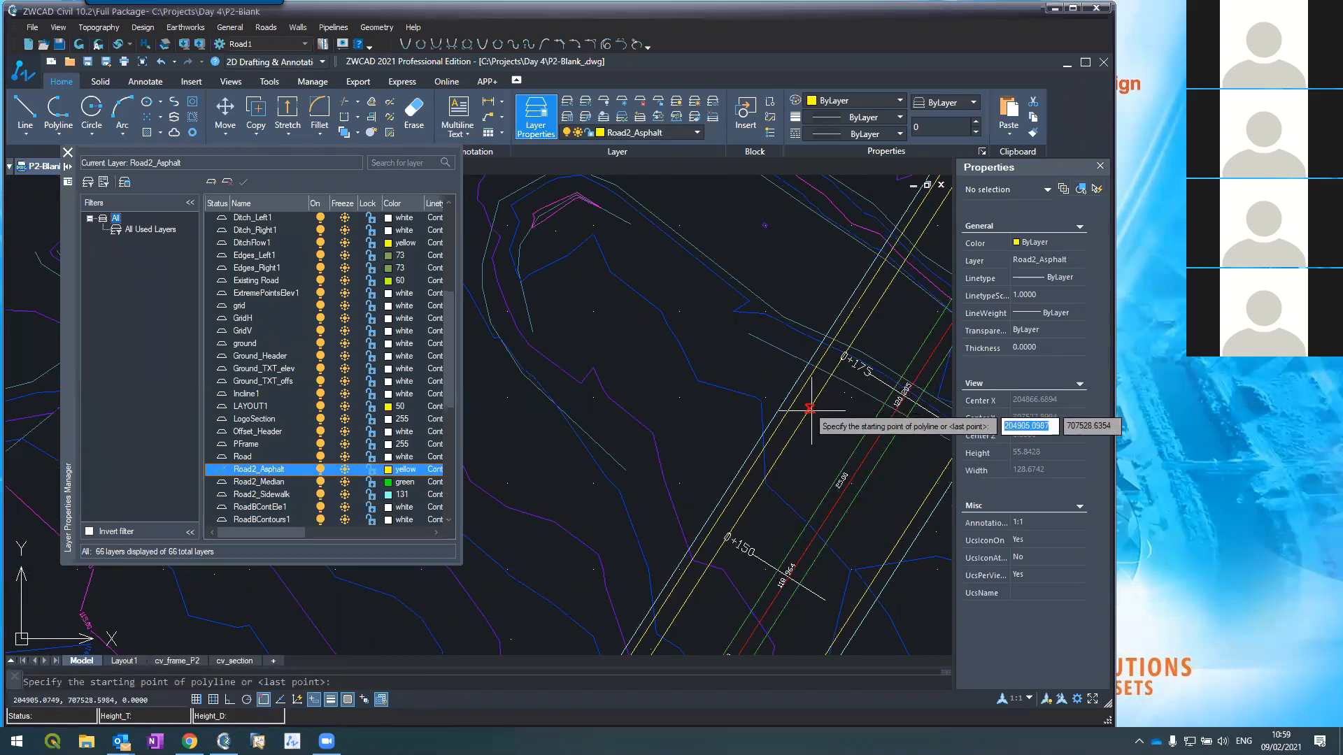
left_click(807, 411)
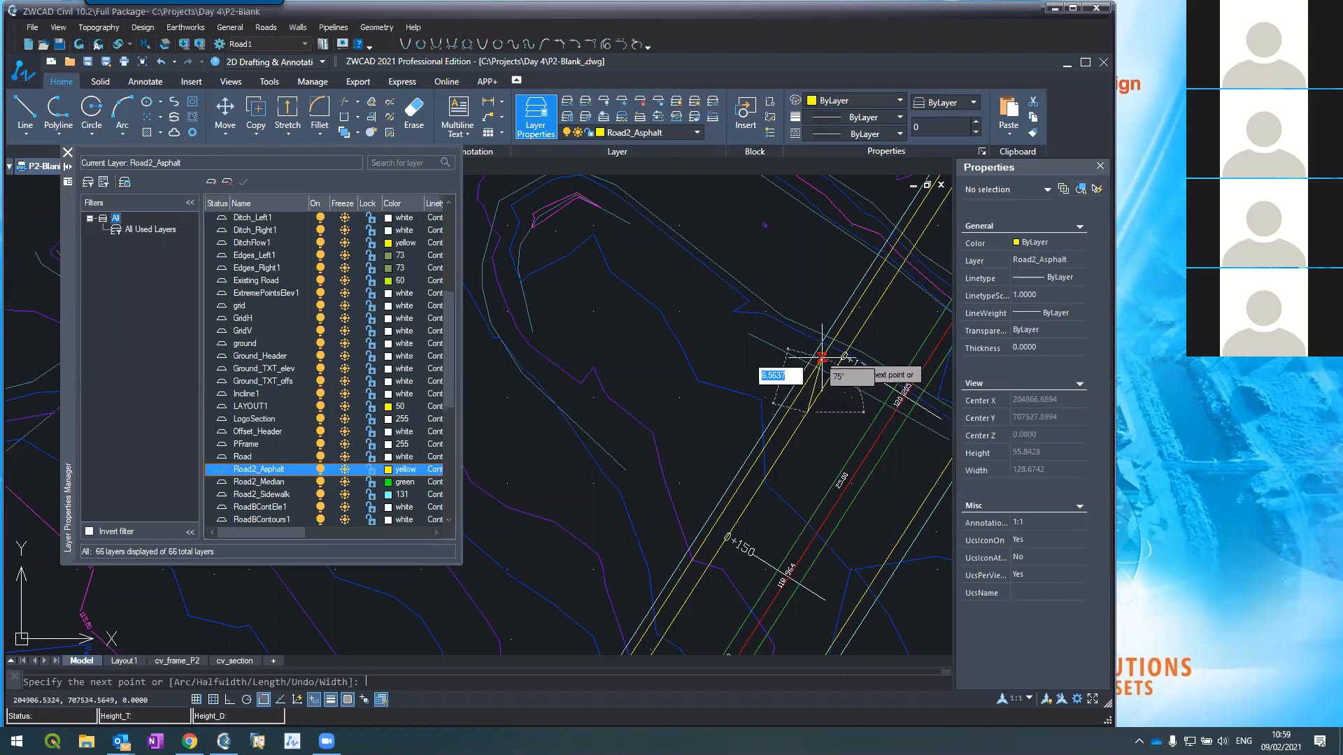
key("Escape")
scroll(516, 468, "down", 6)
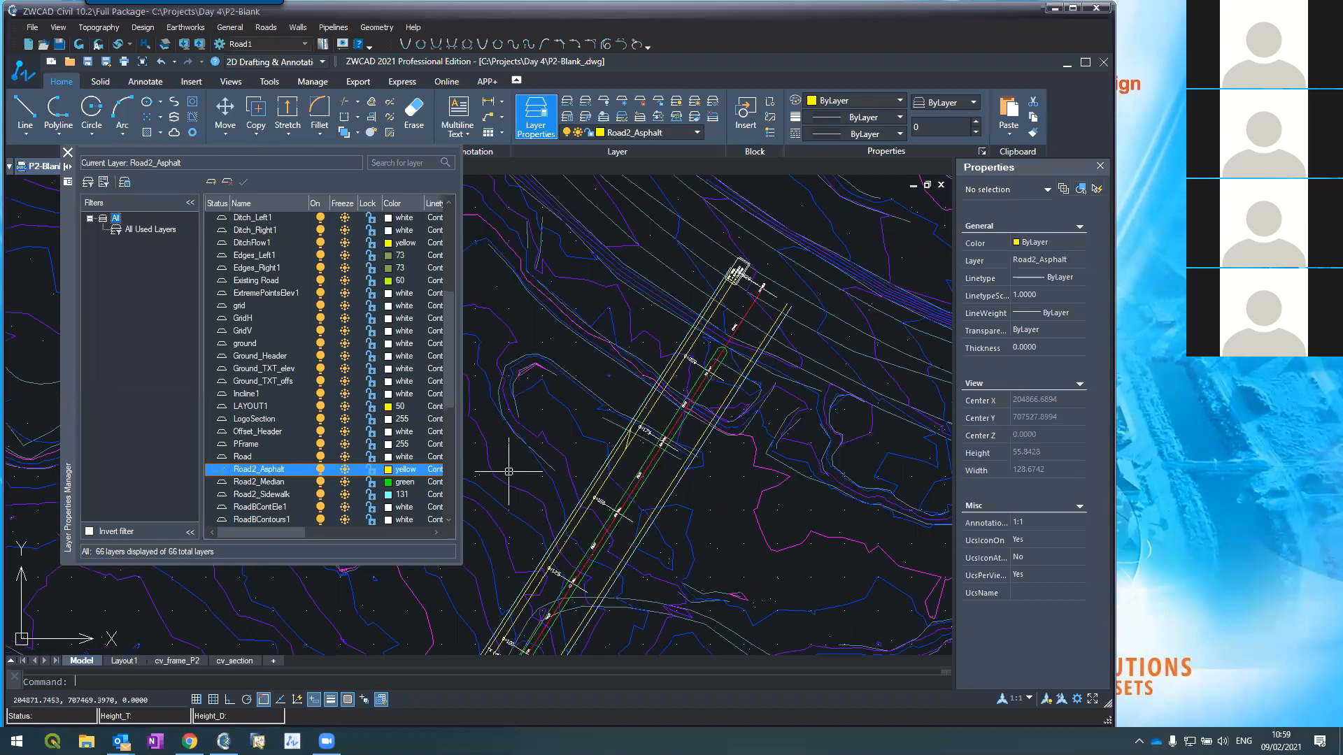
scroll(589, 376, "up", 6)
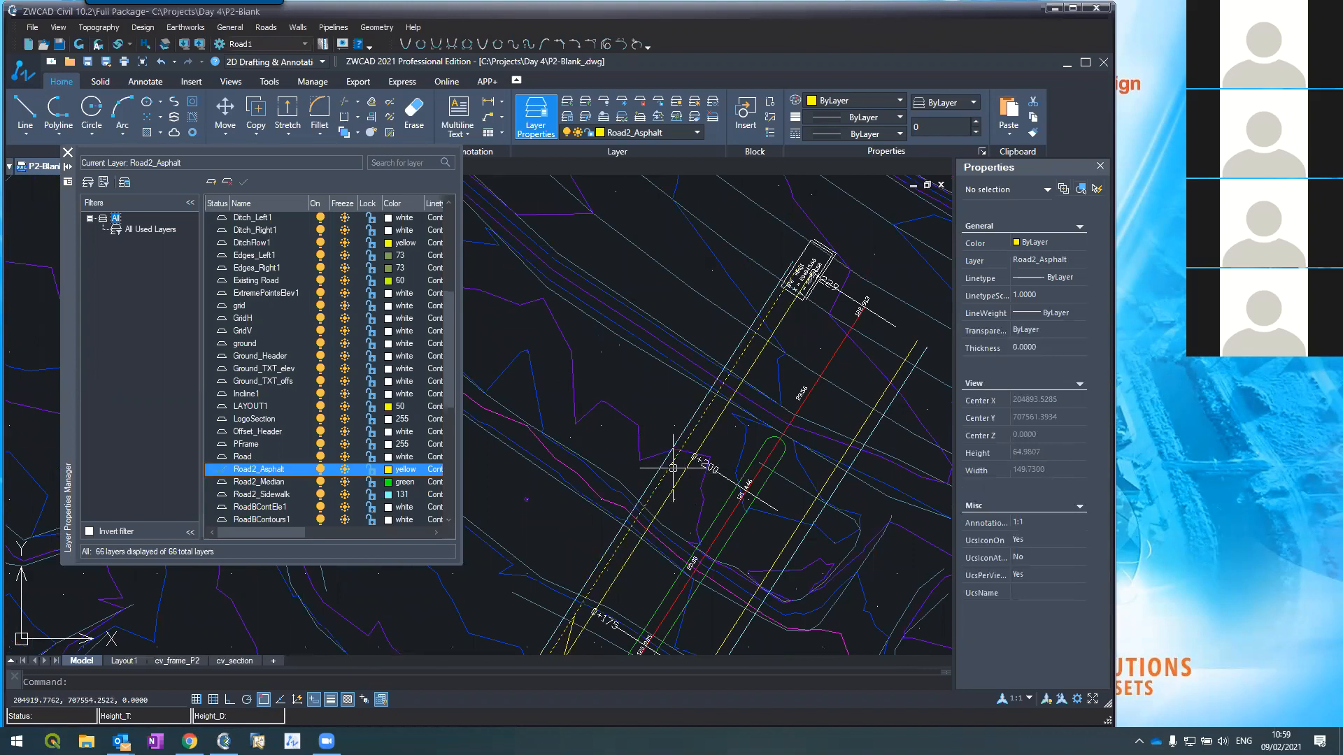
Step: Draw a short two-point polyline segment beside the road edge near 0+175
type("pl")
key("Return")
left_click(629, 532)
left_click(658, 512)
key("Escape")
scroll(626, 399, "down", 5)
scroll(580, 434, "up", 3)
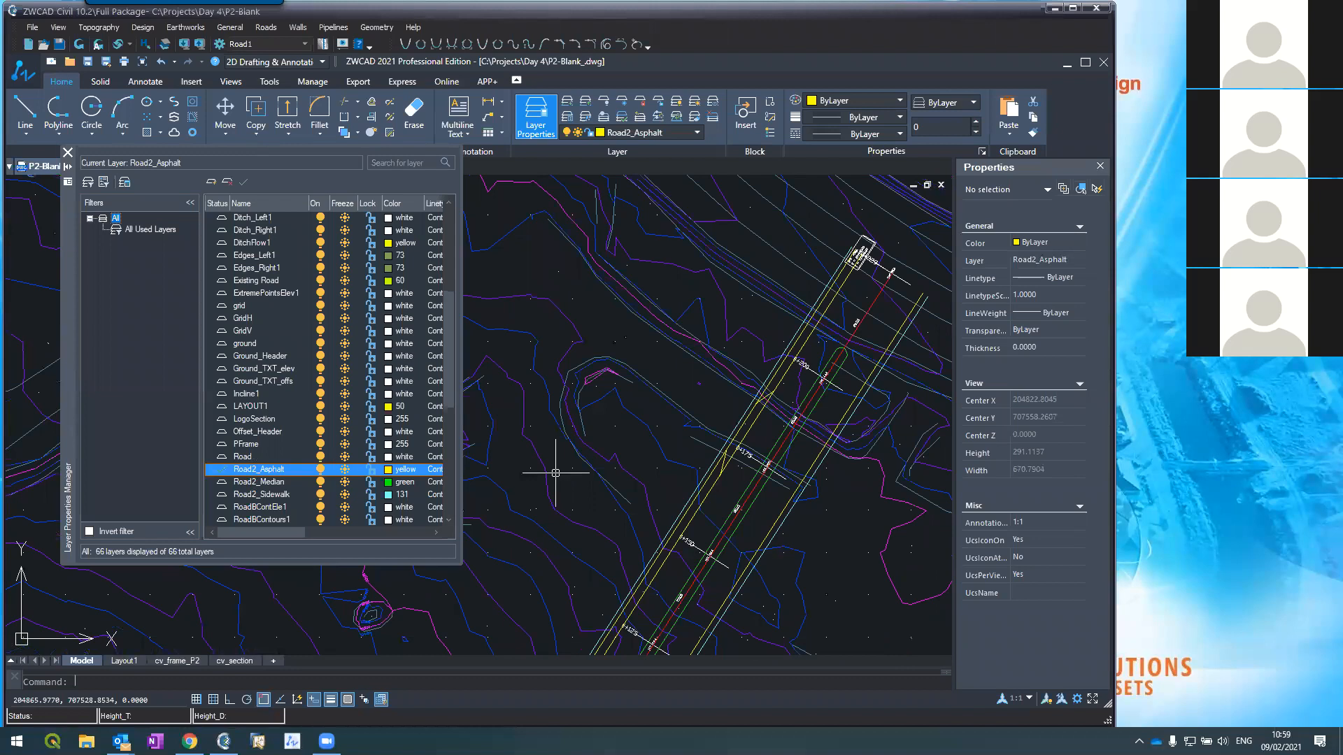
scroll(747, 481, "up", 2)
Step: Trim the left yellow road-edge piece between the crossing lines near 0+175
type("tr")
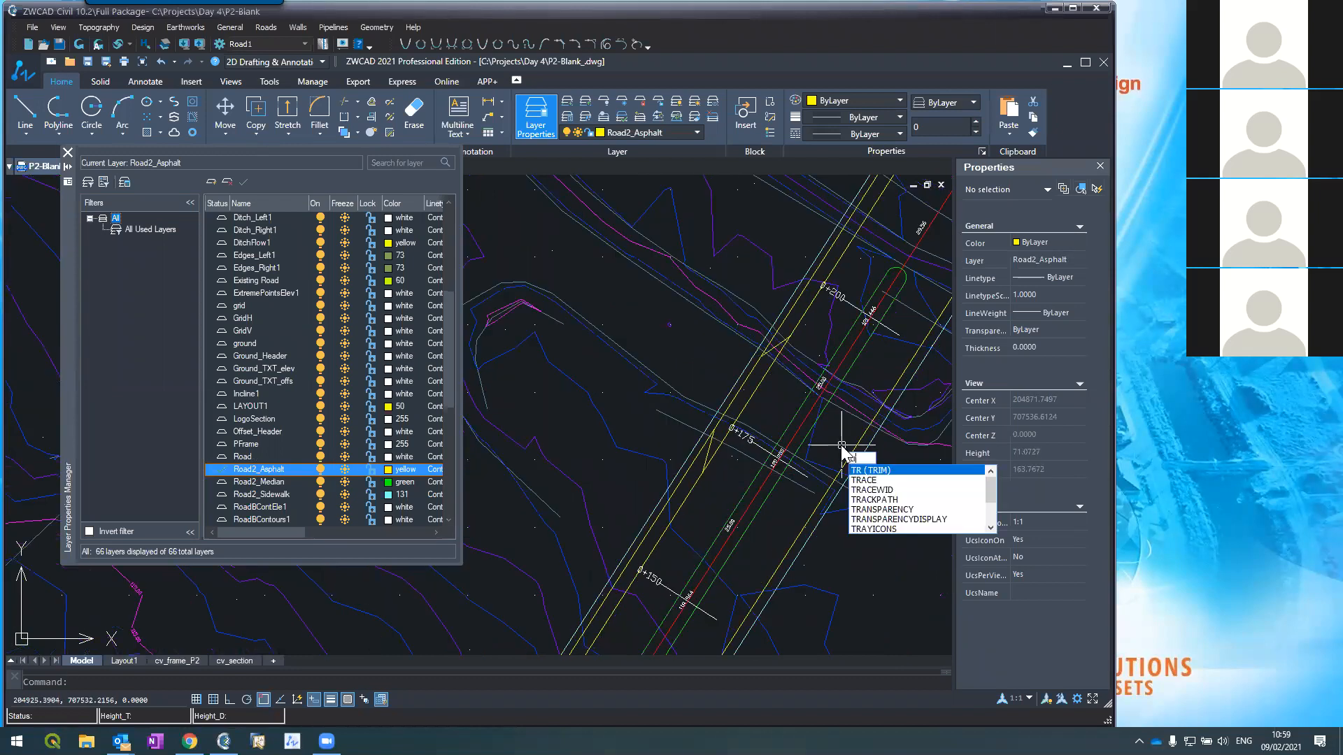
key("Return")
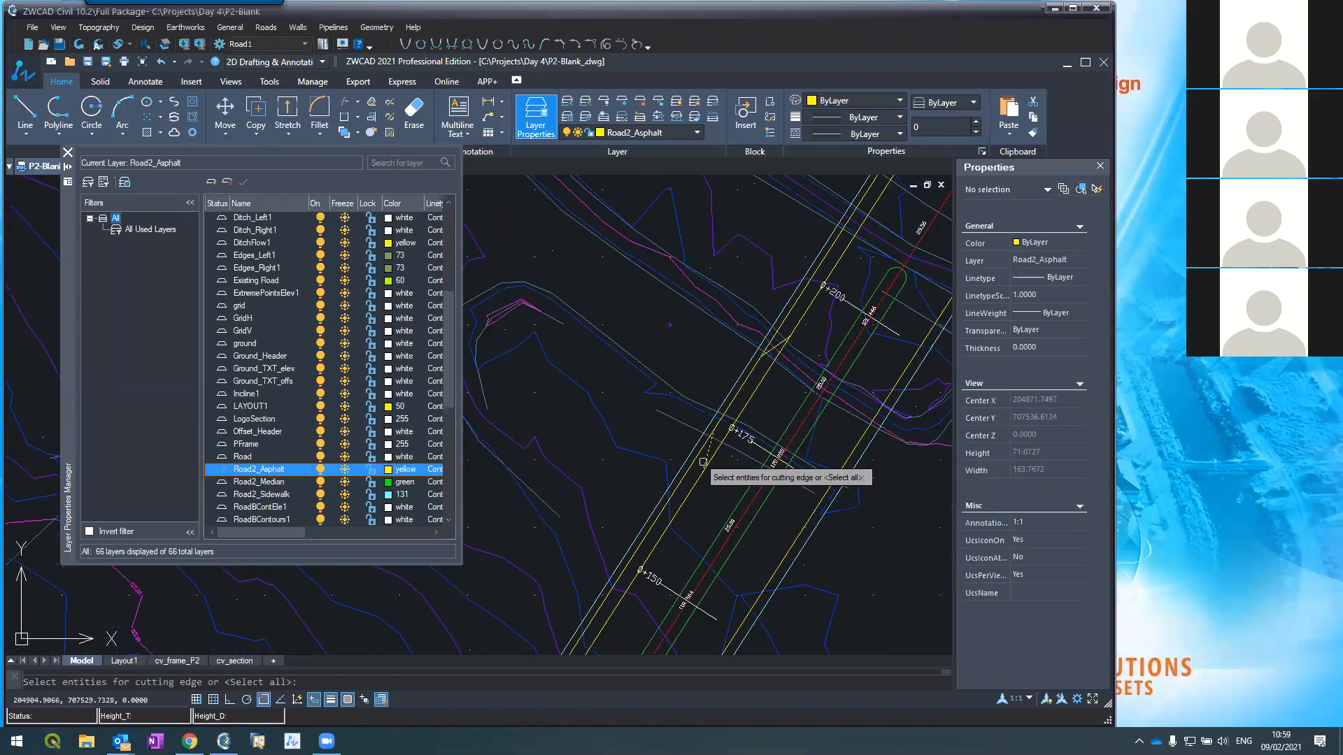
left_click(775, 317)
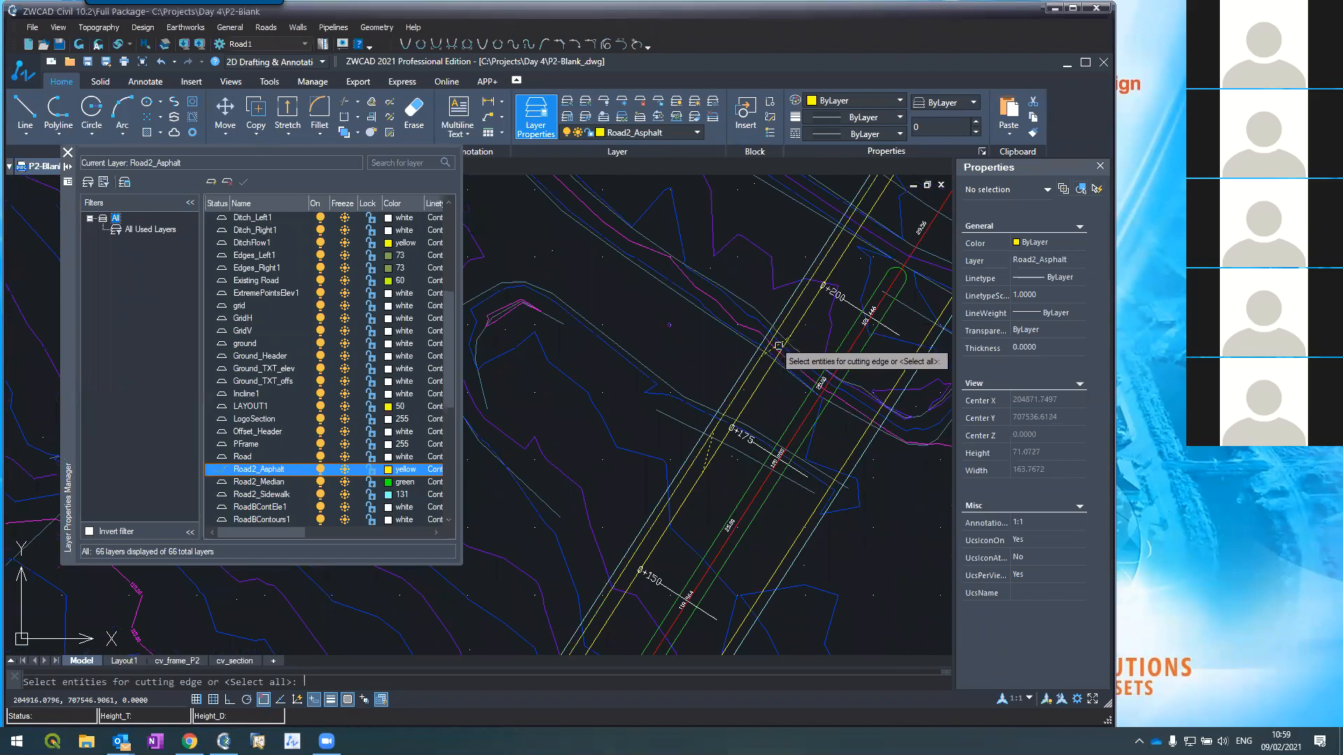
key("Return")
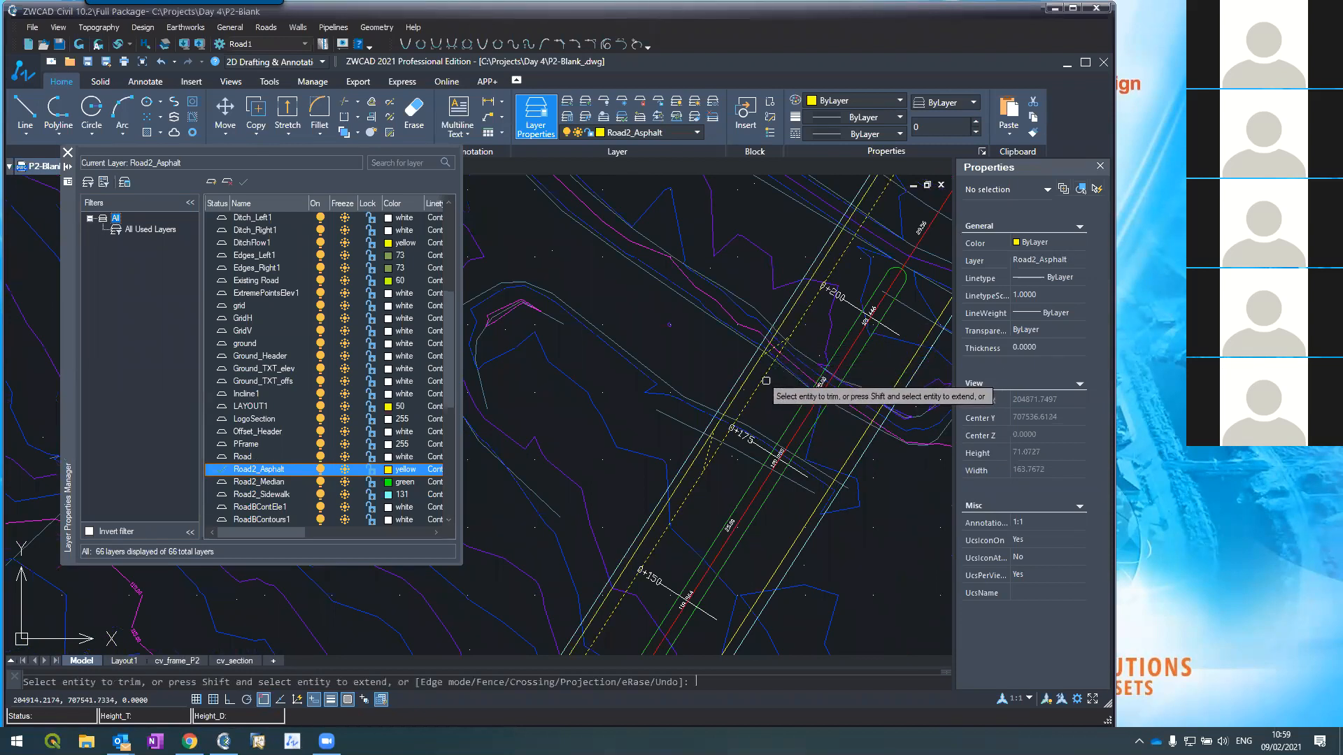
left_click(781, 322)
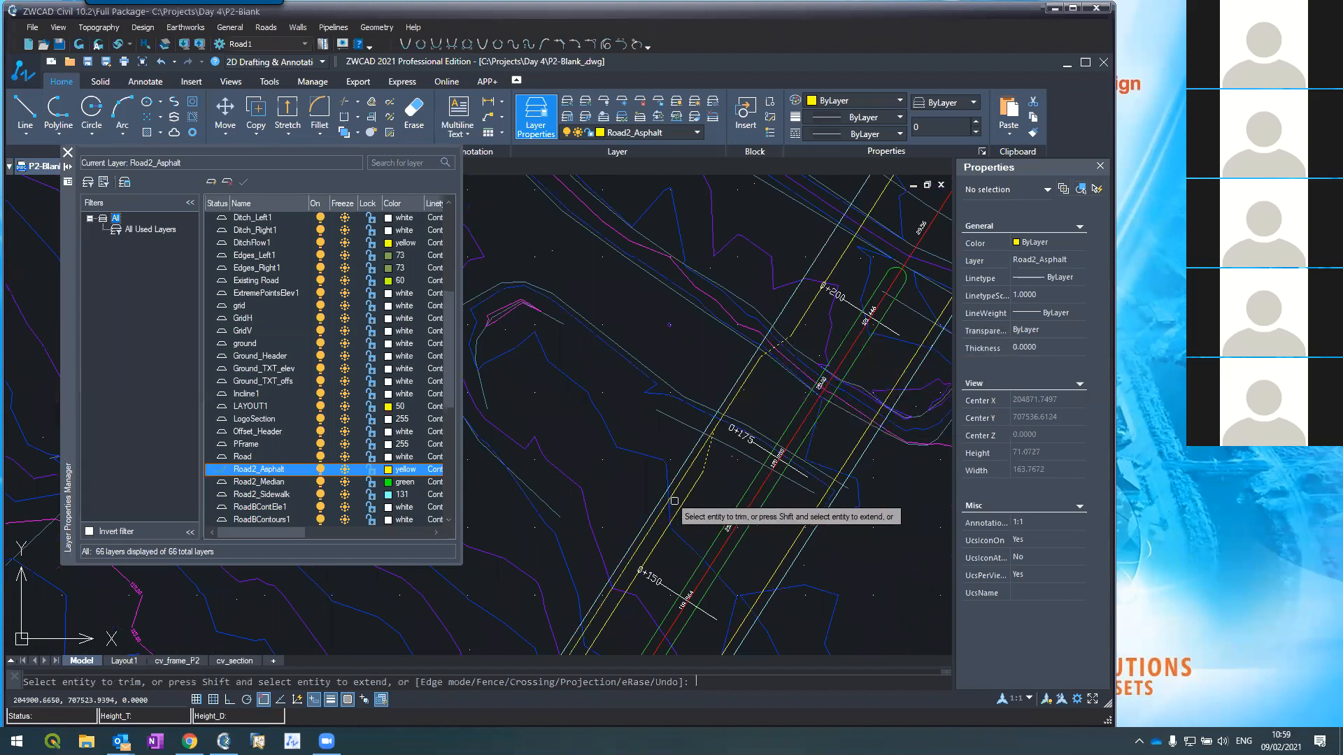
key("Escape")
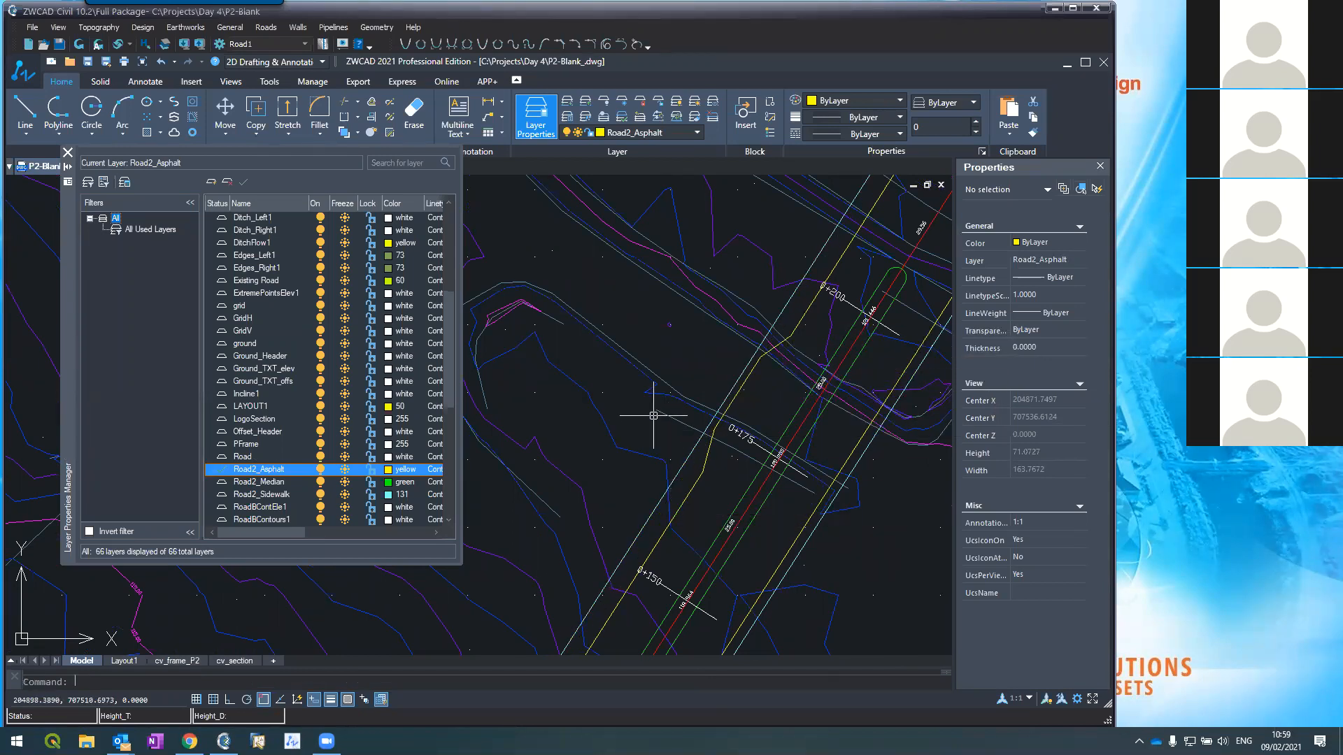
scroll(654, 411, "down", 3)
scroll(655, 416, "up", 3)
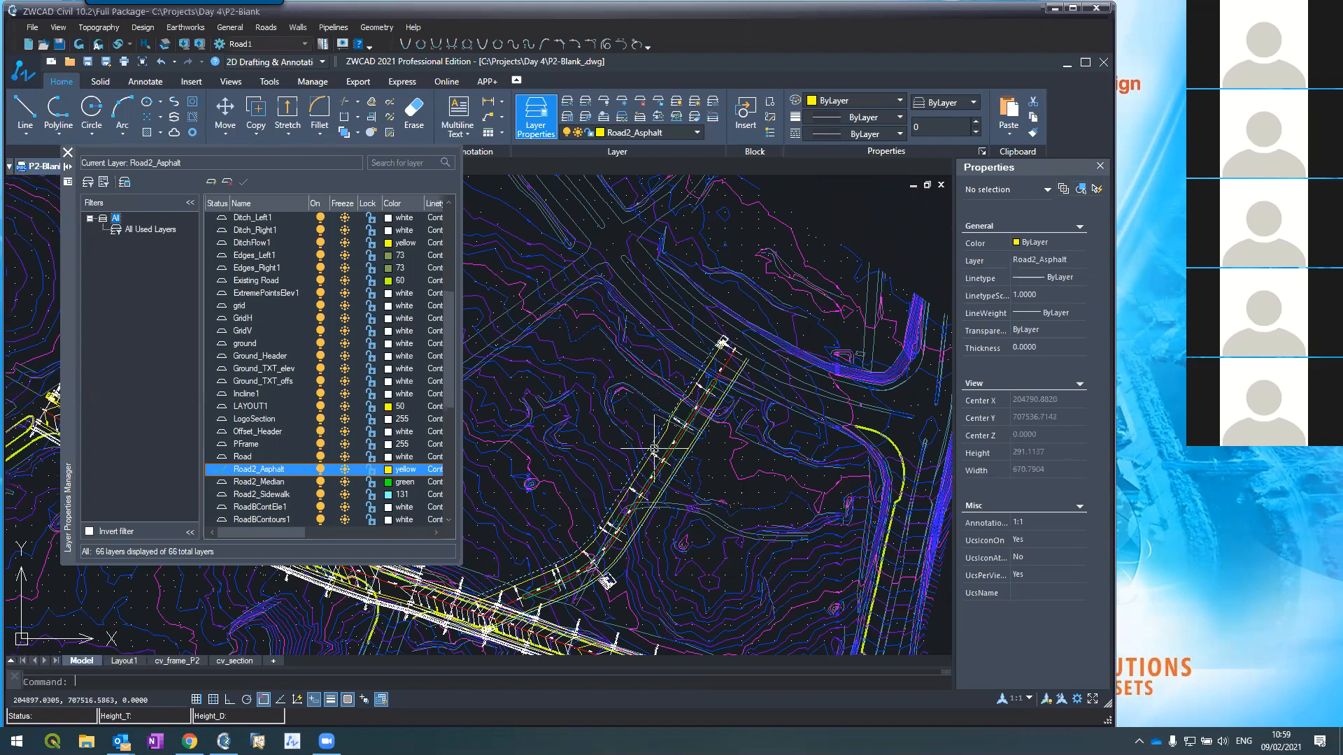
Step: Save P2-Blank and zoom to the branch road's median end near 0+050
scroll(655, 442, "down", 3)
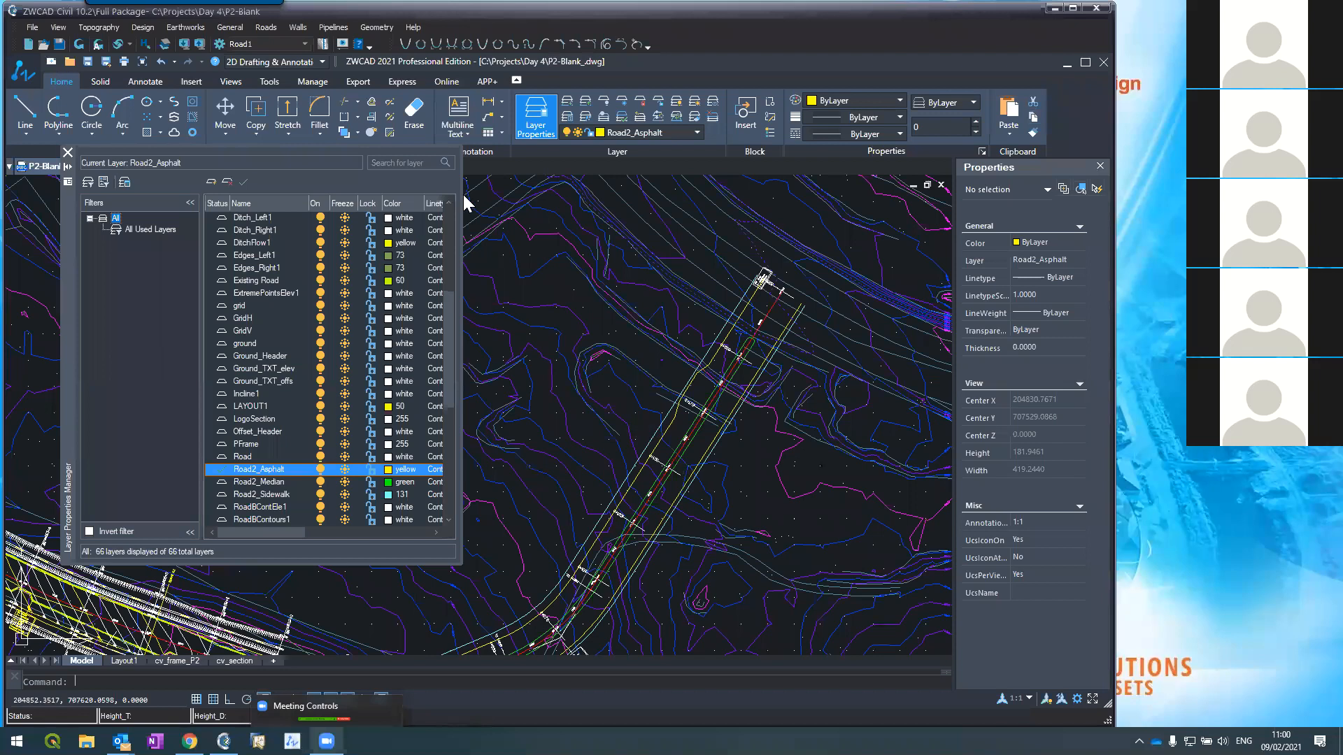
left_click(61, 44)
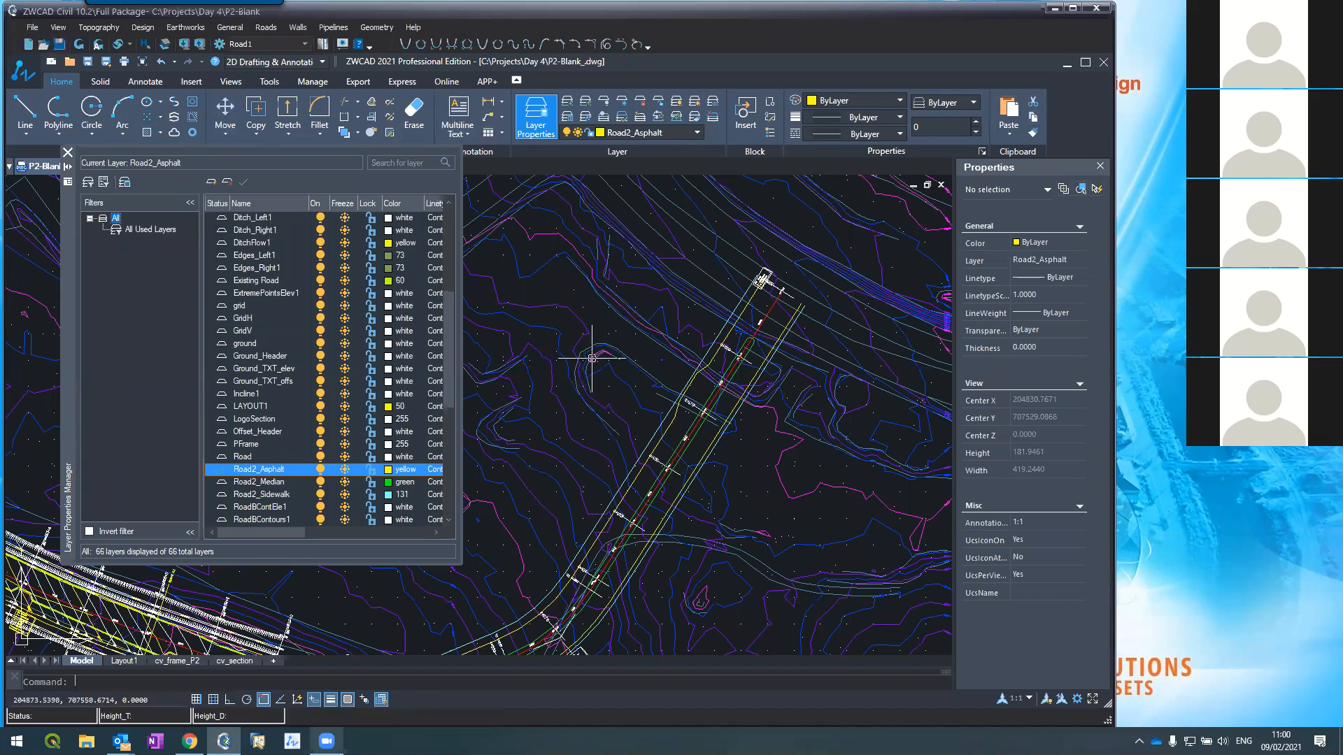
scroll(668, 350, "down", 5)
scroll(629, 419, "up", 5)
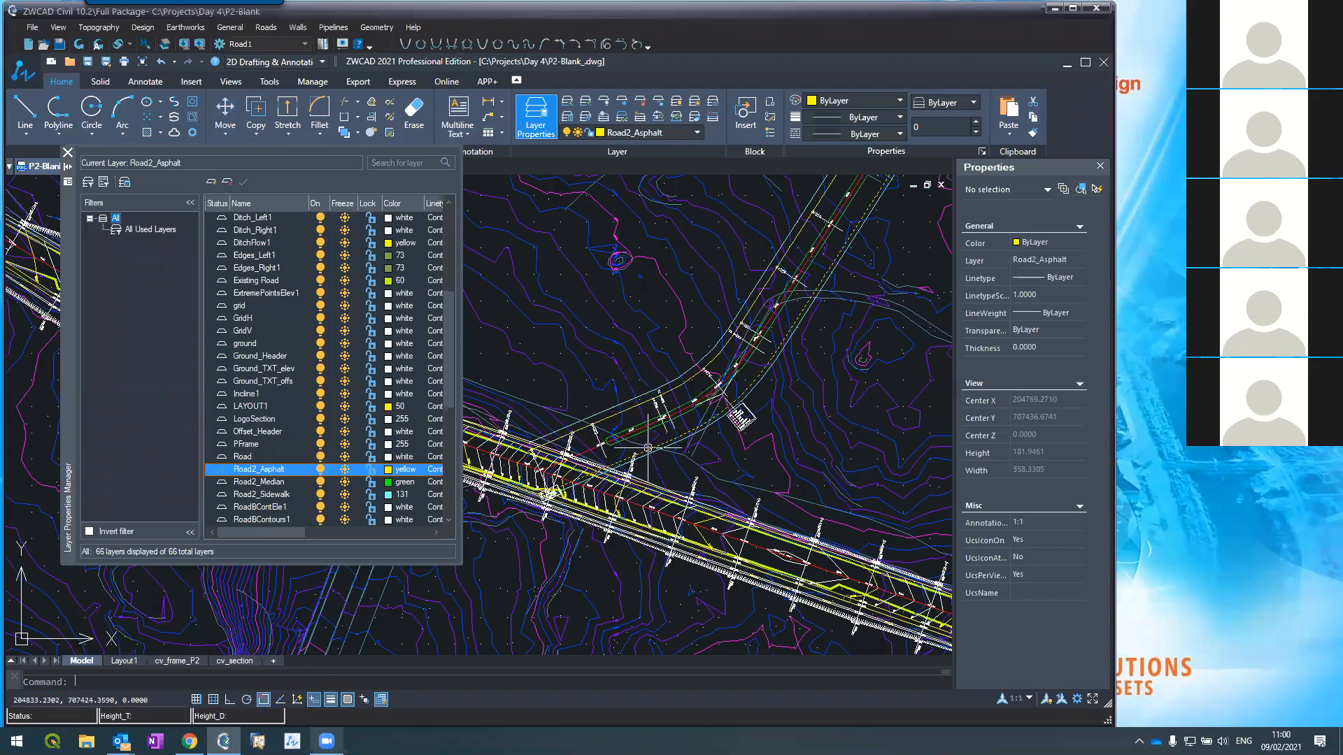
scroll(657, 446, "up", 2)
scroll(661, 449, "up", 2)
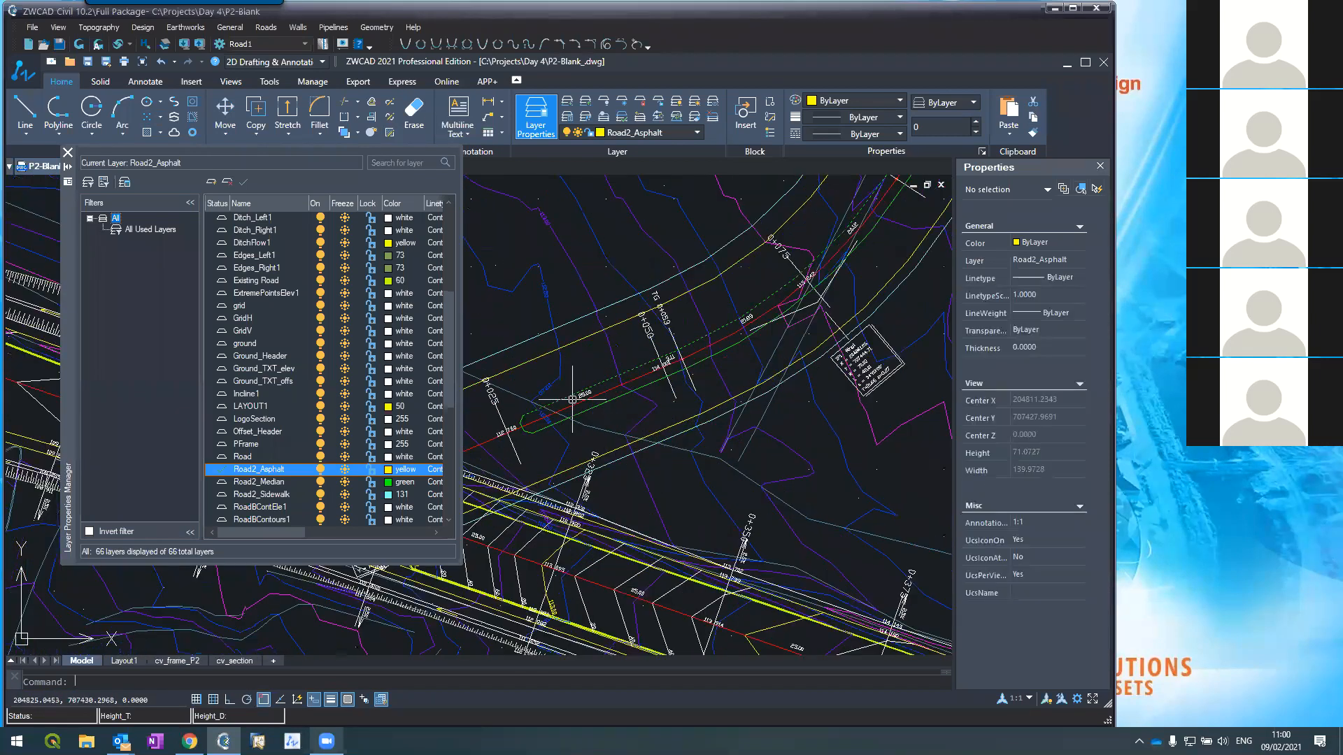
scroll(534, 406, "up", 2)
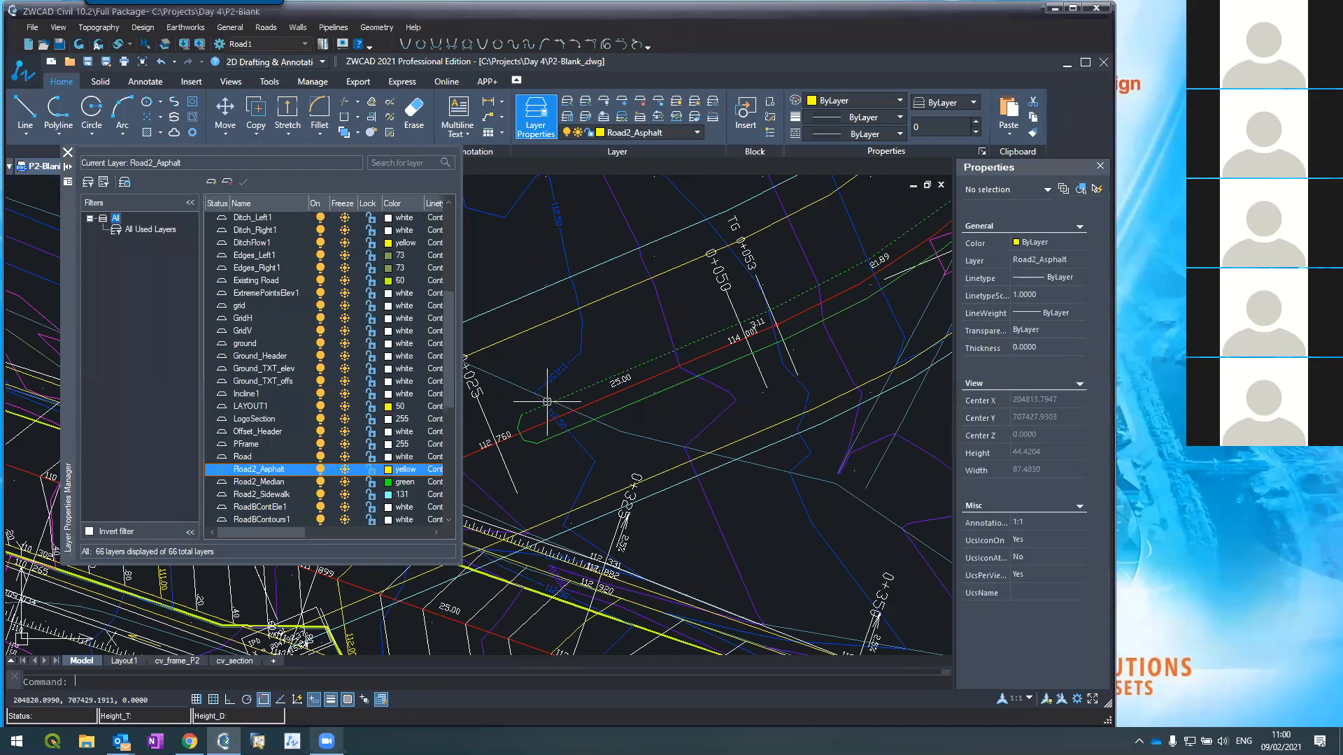
Step: Join the rounded end piece onto the green Road2_Median polyline with PEDIT
type("pedit")
key("Return")
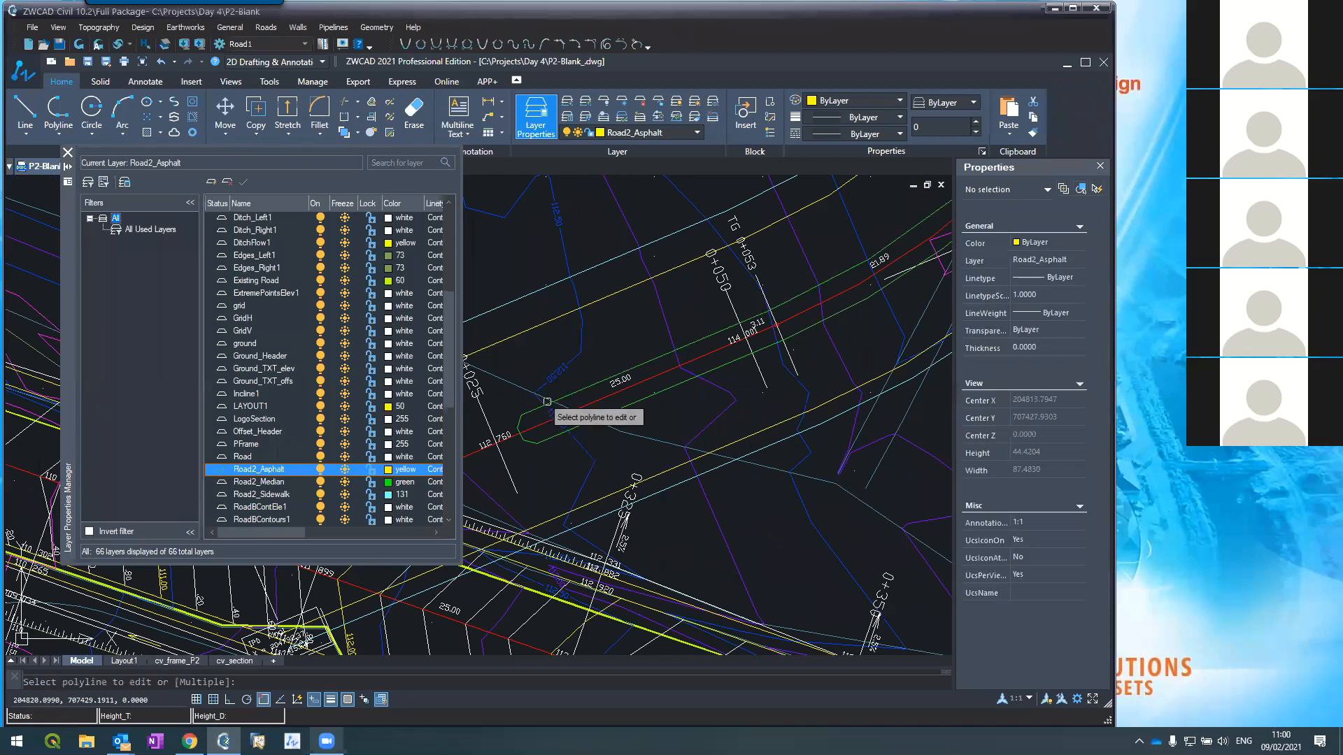
left_click(546, 405)
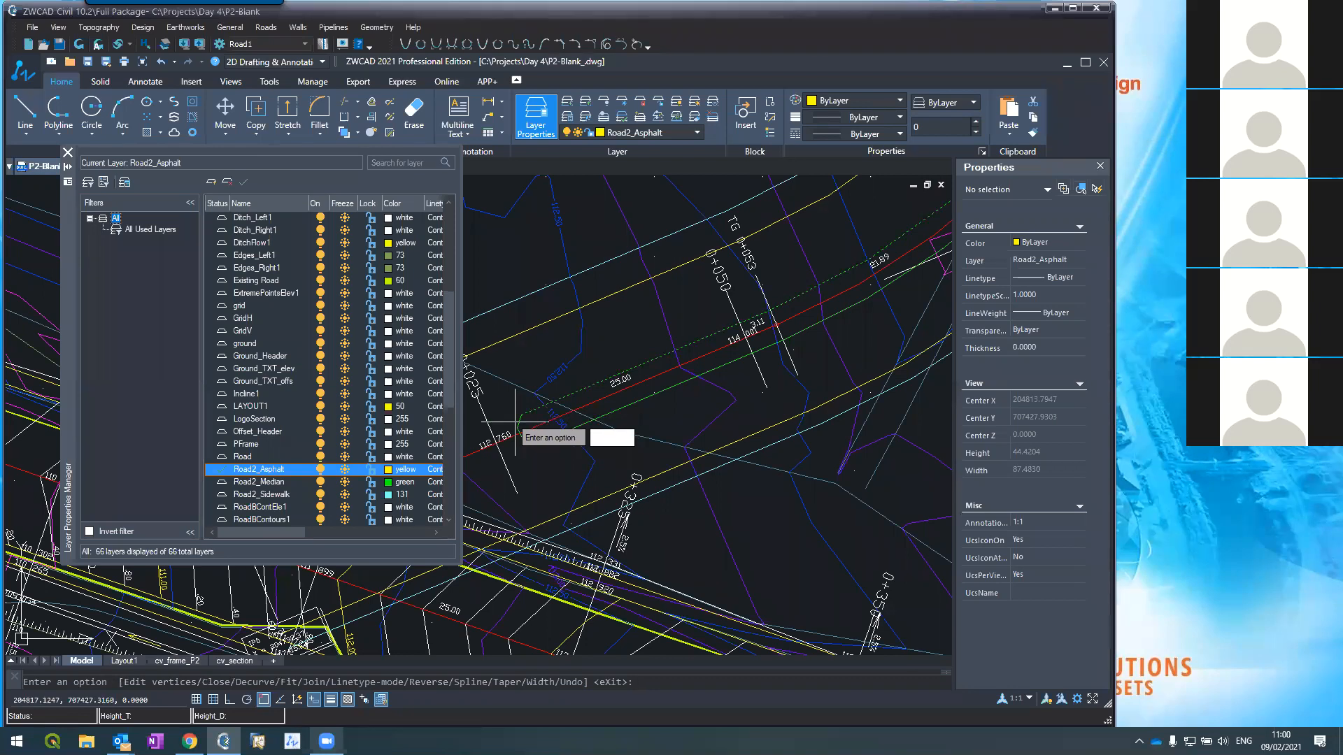
type("j")
key("Return")
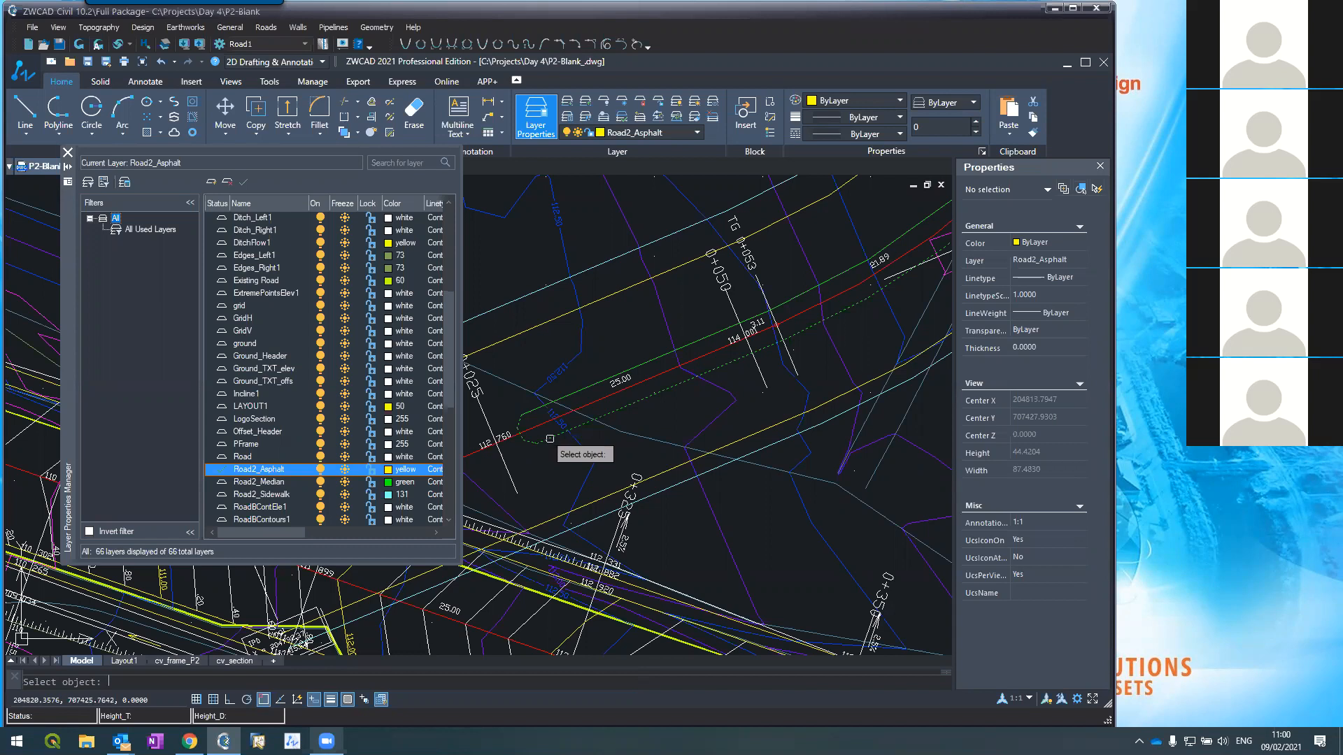
scroll(528, 479, "down", 4)
scroll(728, 248, "up", 3)
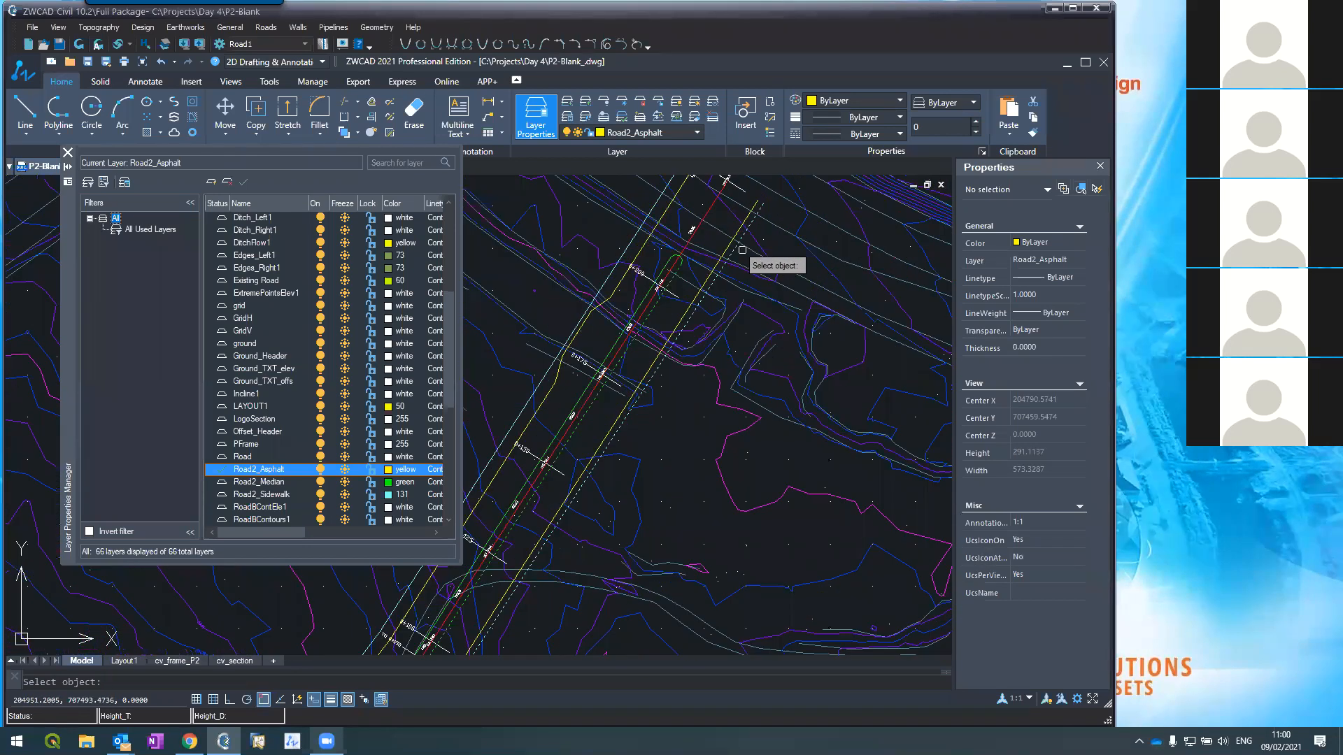
left_click(681, 263)
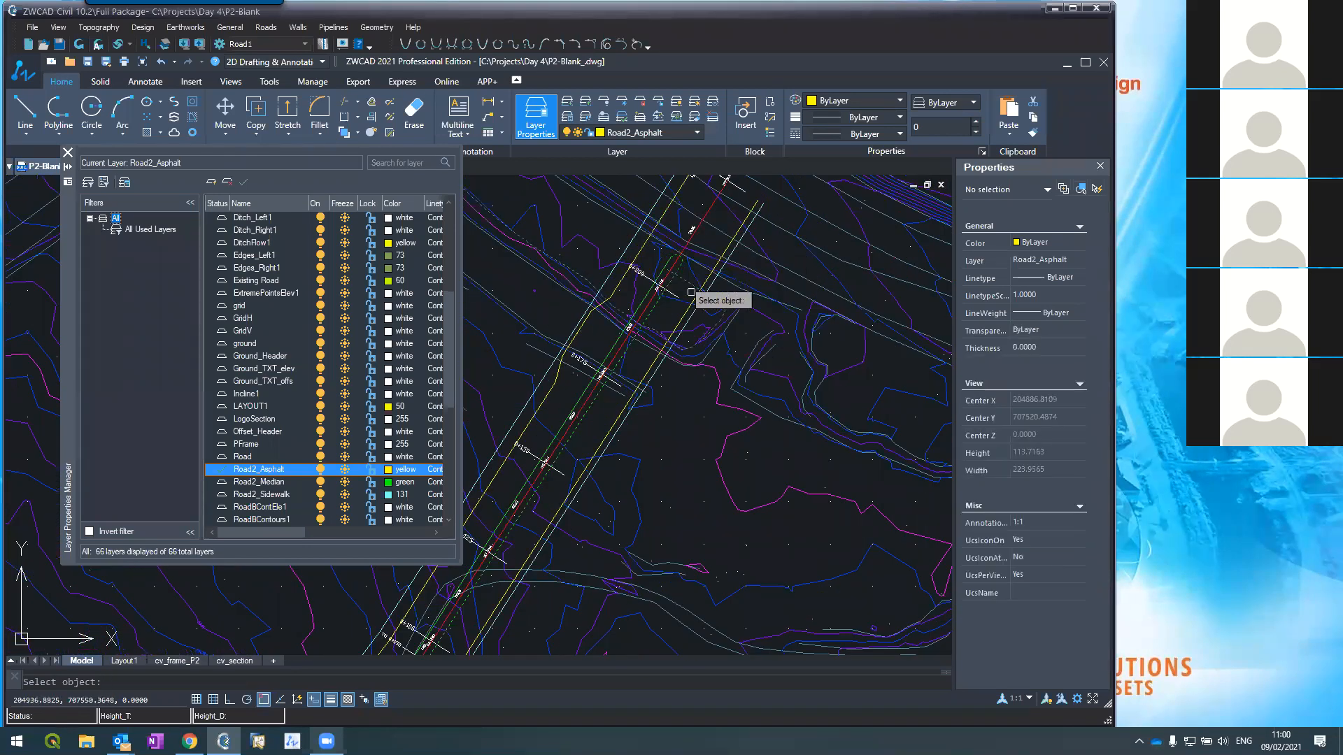
key("Return")
key("Return")
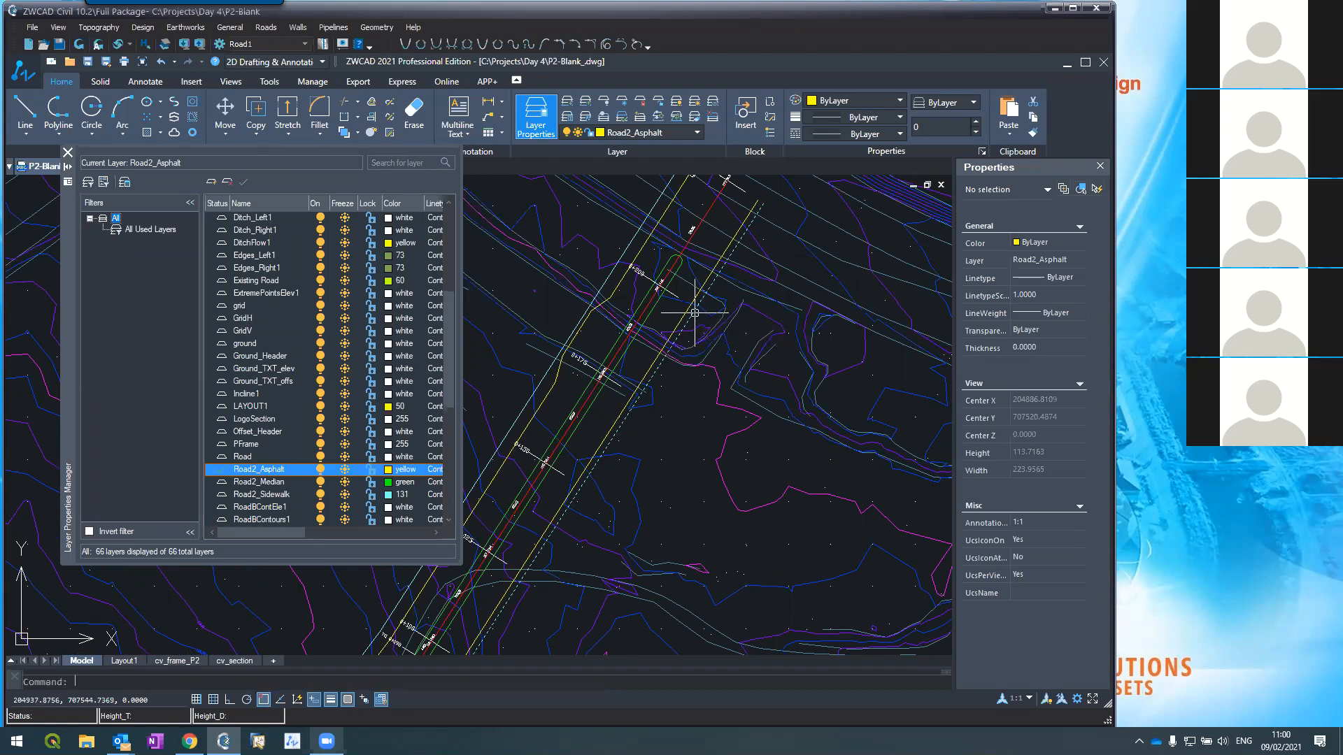
left_click(668, 285)
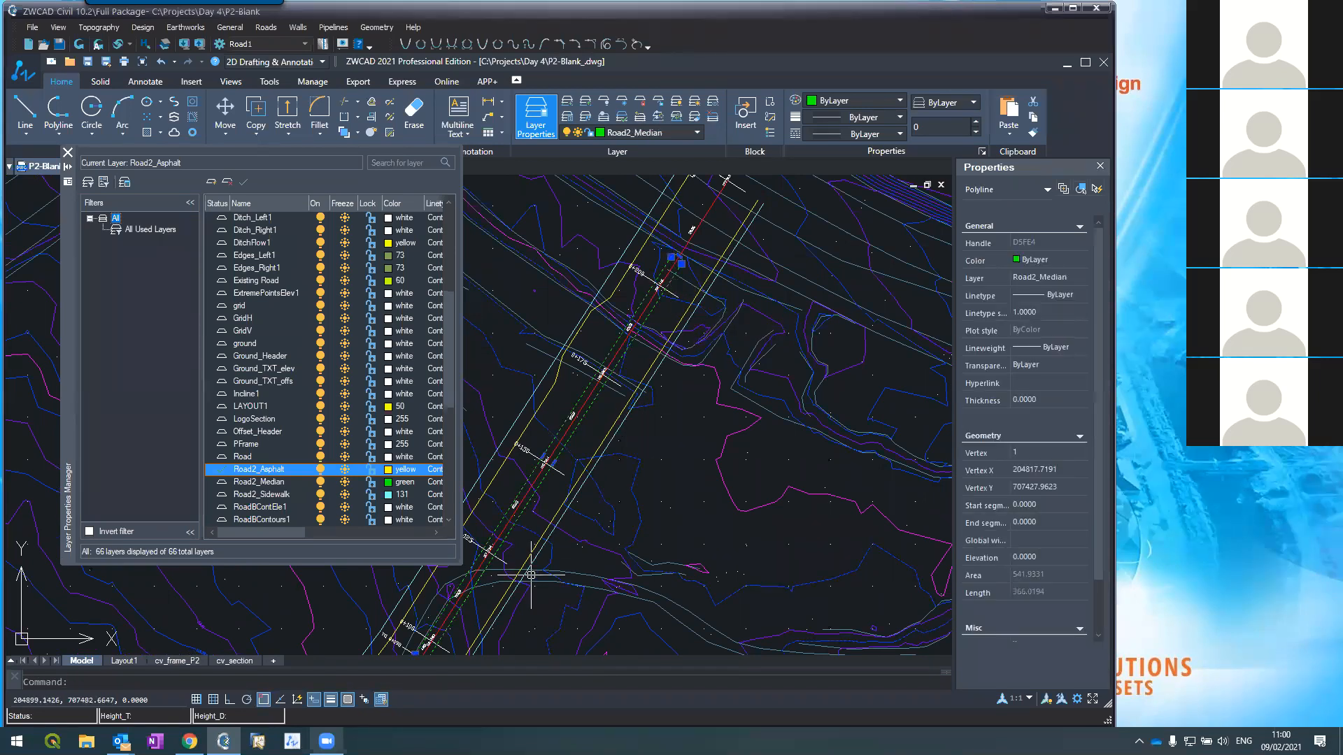
scroll(559, 493, "down", 5)
scroll(557, 472, "up", 2)
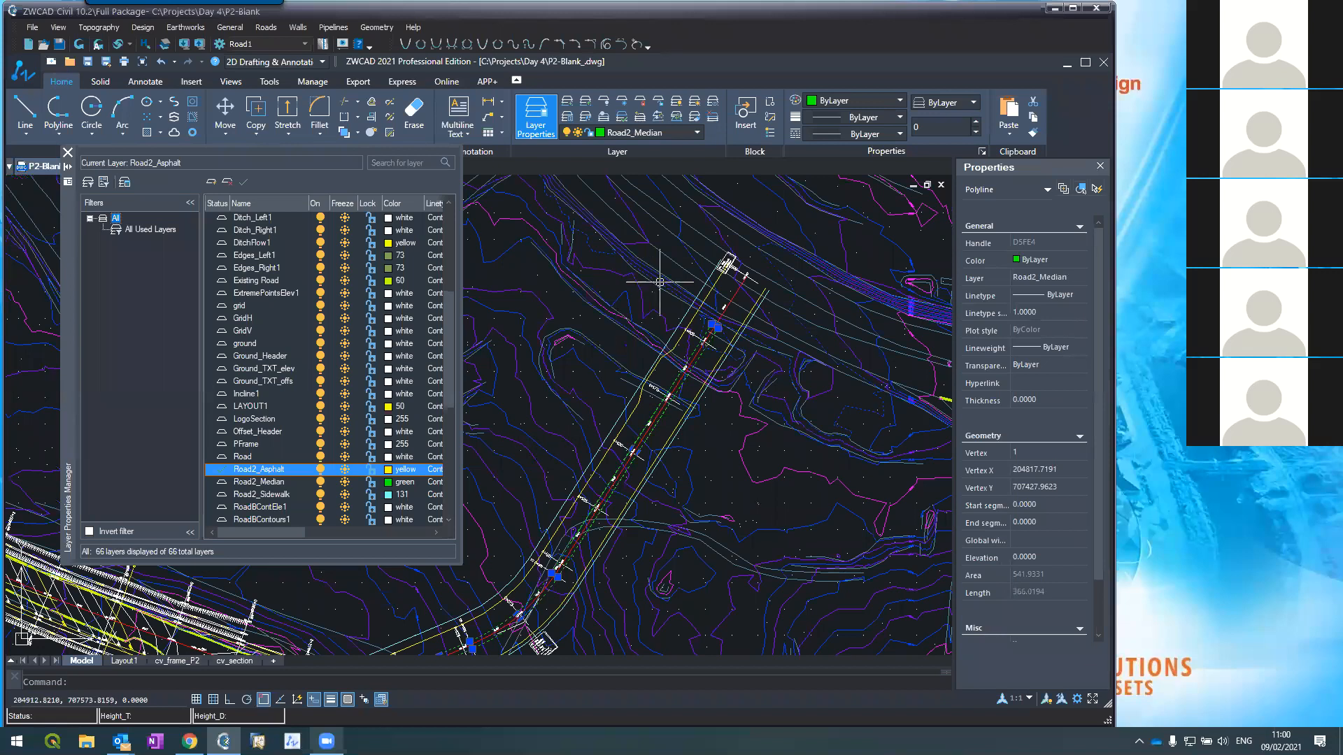
scroll(618, 419, "up", 3)
key("Escape")
Step: Join the dashed edge piece onto the yellow road-edge polyline and close the layer manager
type("pe")
key("Return")
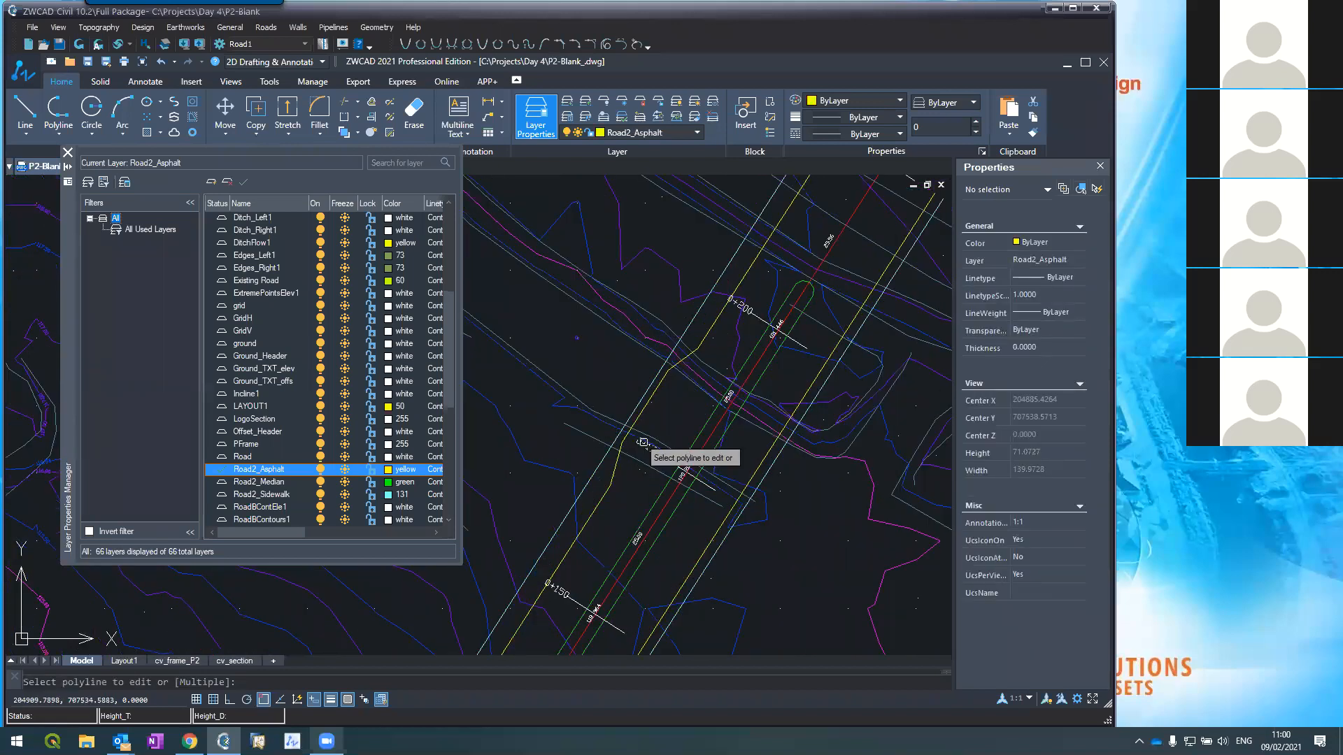
left_click(600, 500)
type("j")
key("Return")
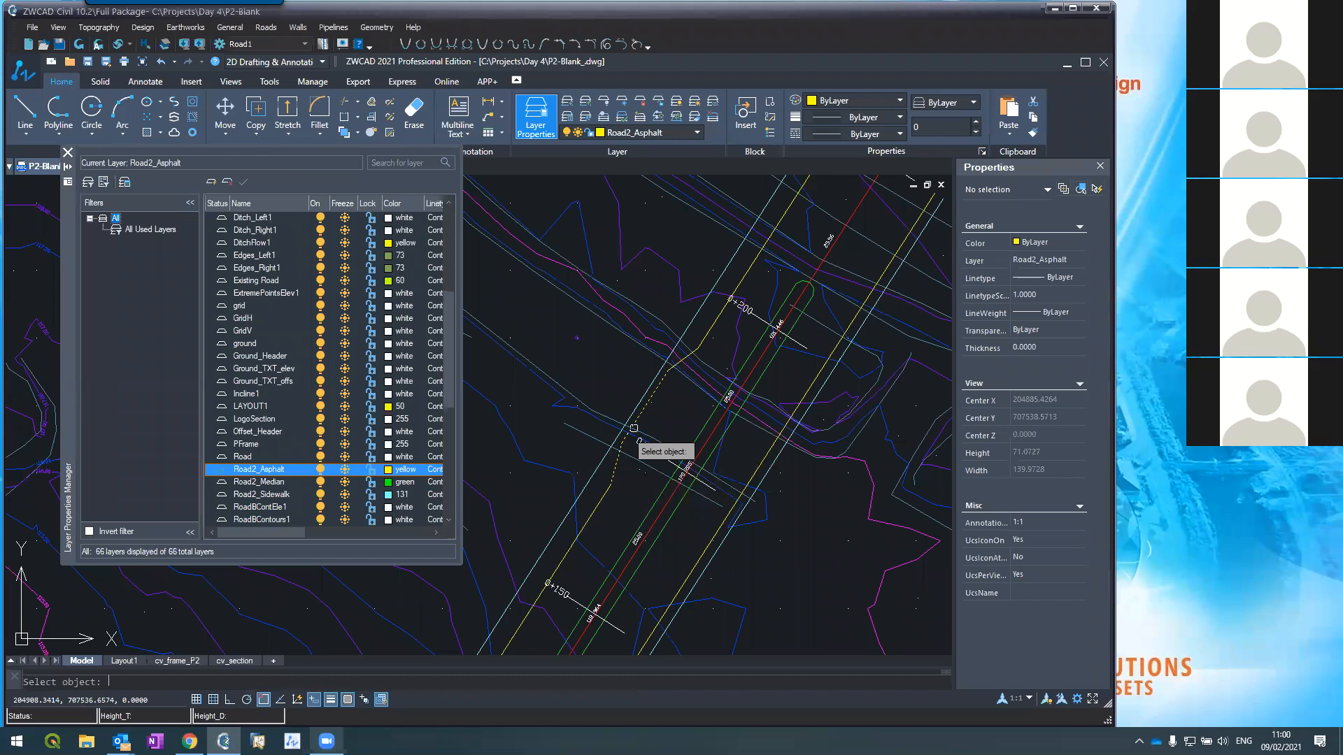
left_click(700, 338)
key("Return")
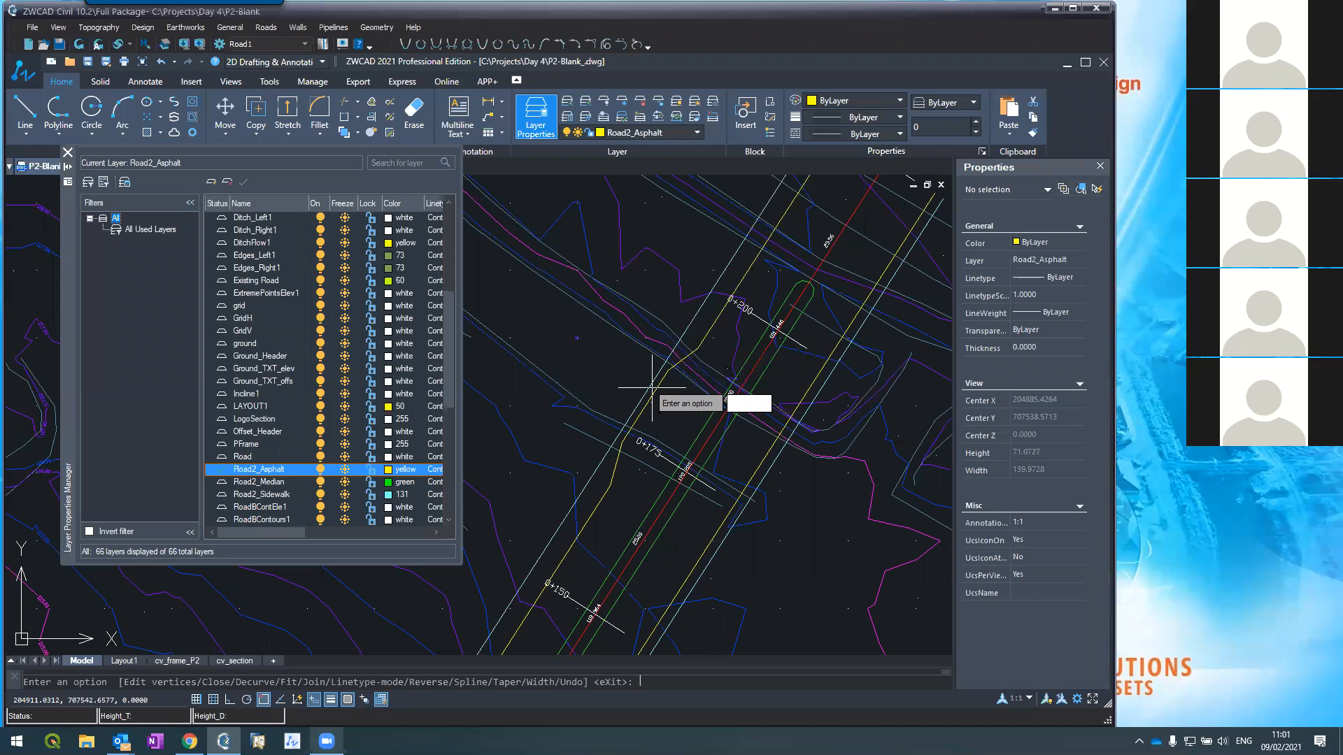
key("Return")
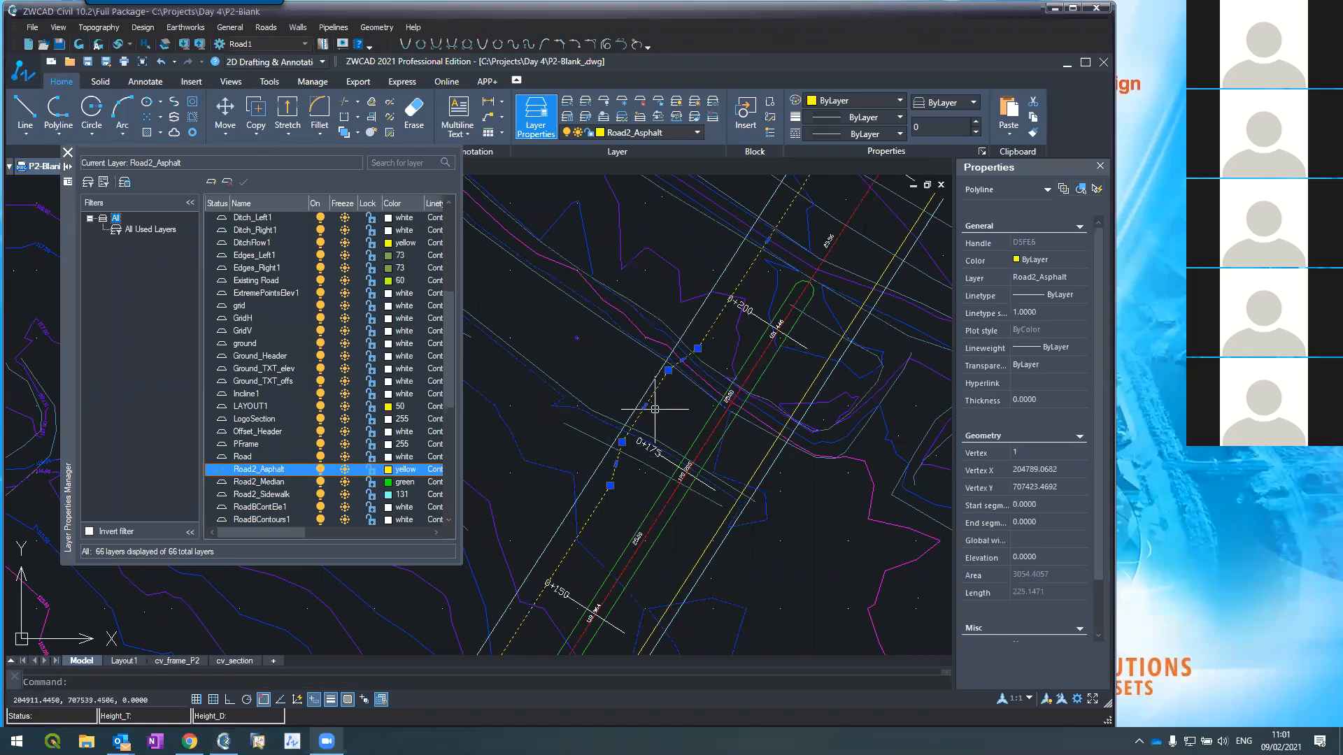
key("Escape")
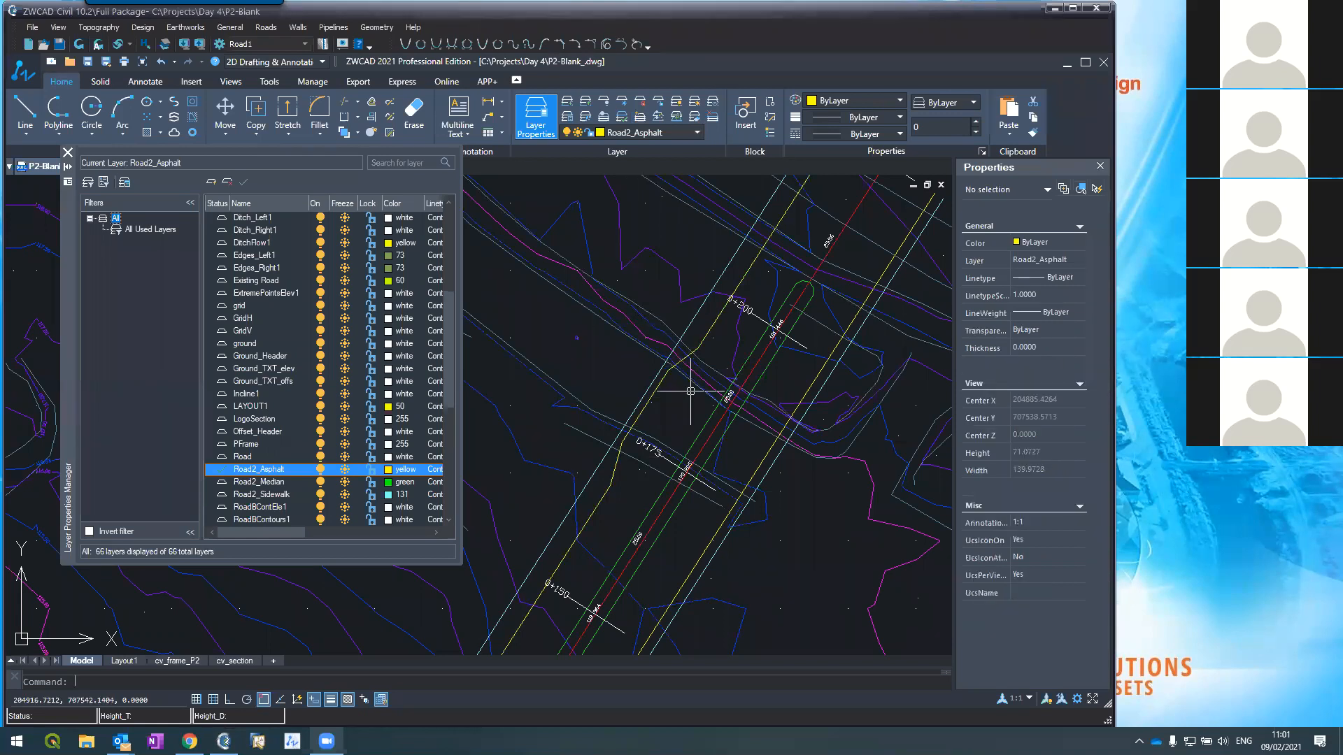
scroll(691, 392, "down", 4)
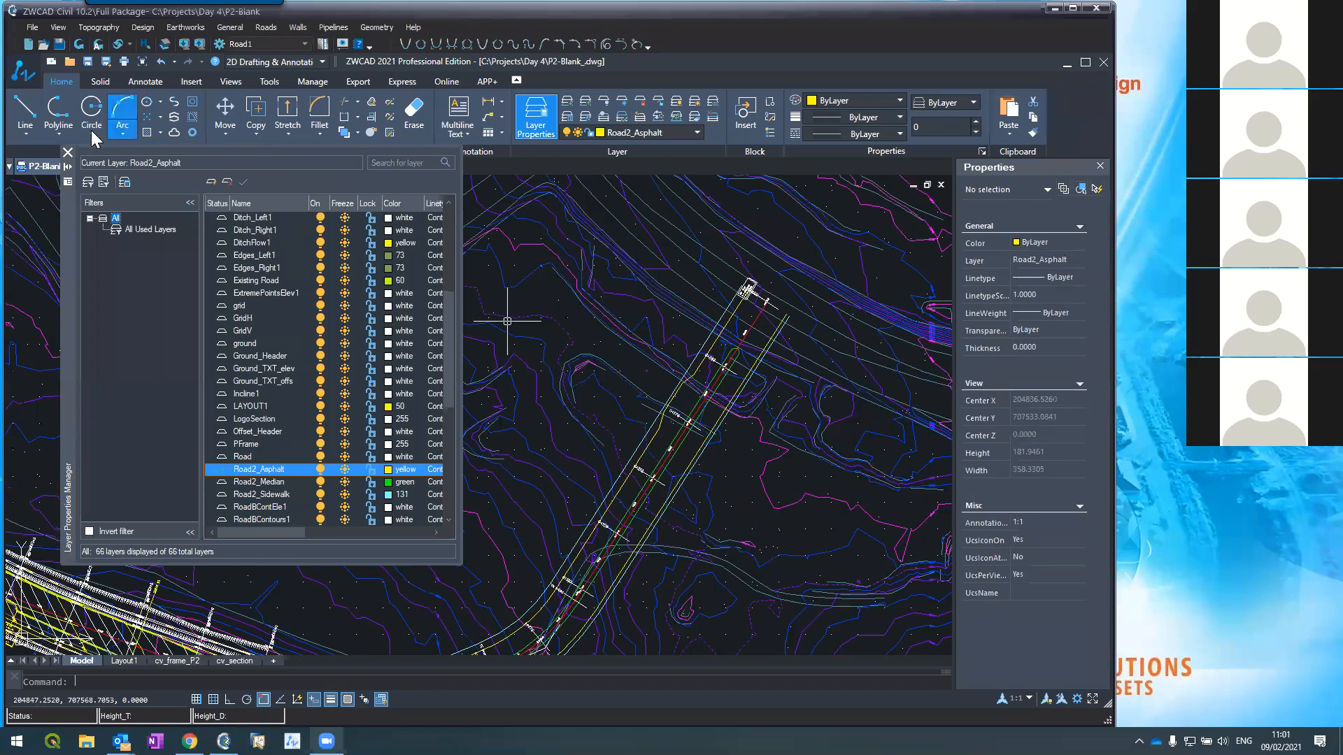
left_click(68, 152)
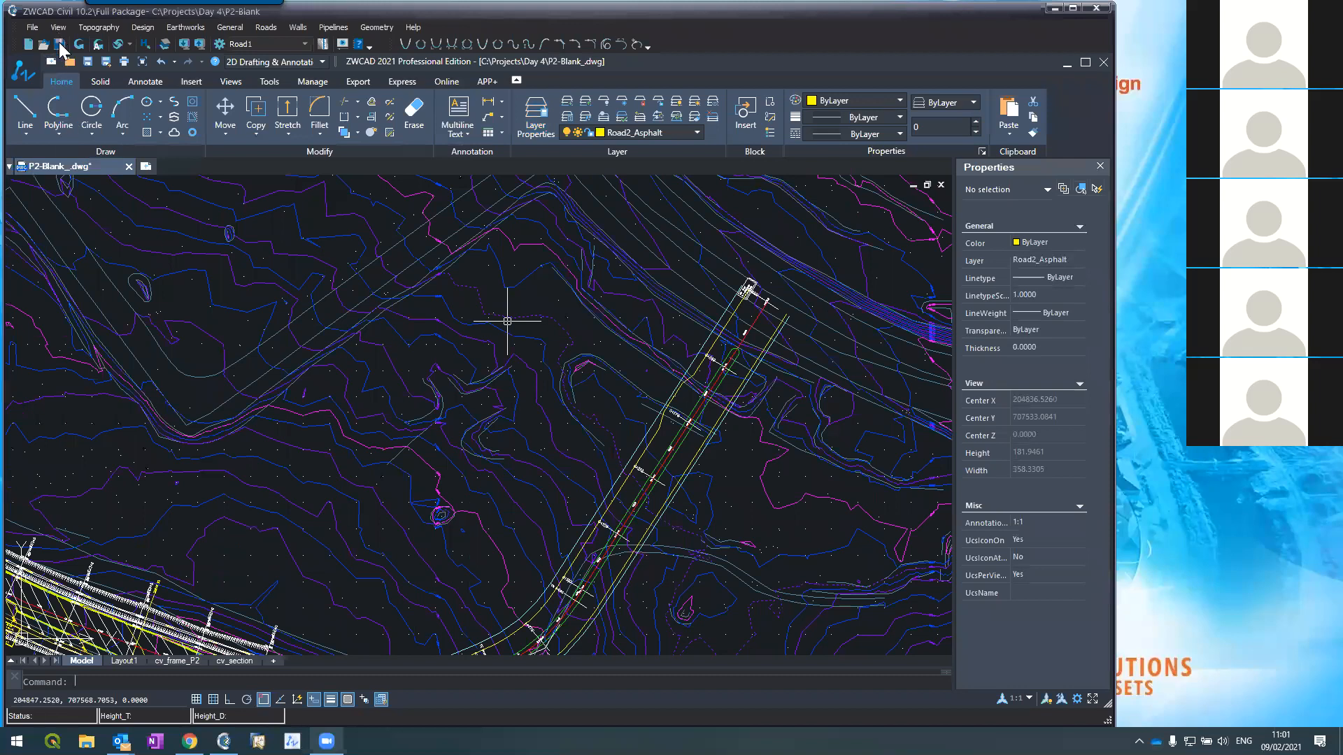
Step: Save the drawing again and zoom in on the branch and main road junction
left_click(59, 44)
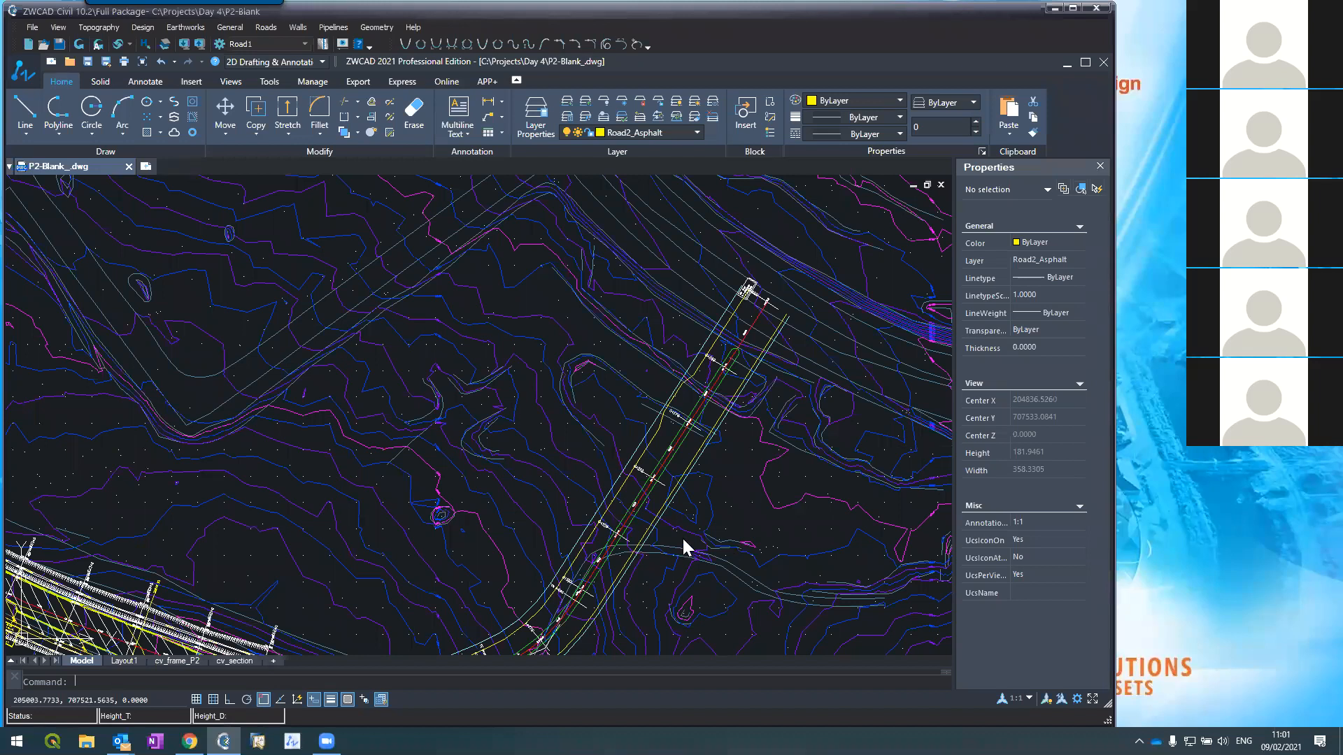
scroll(573, 246, "down", 5)
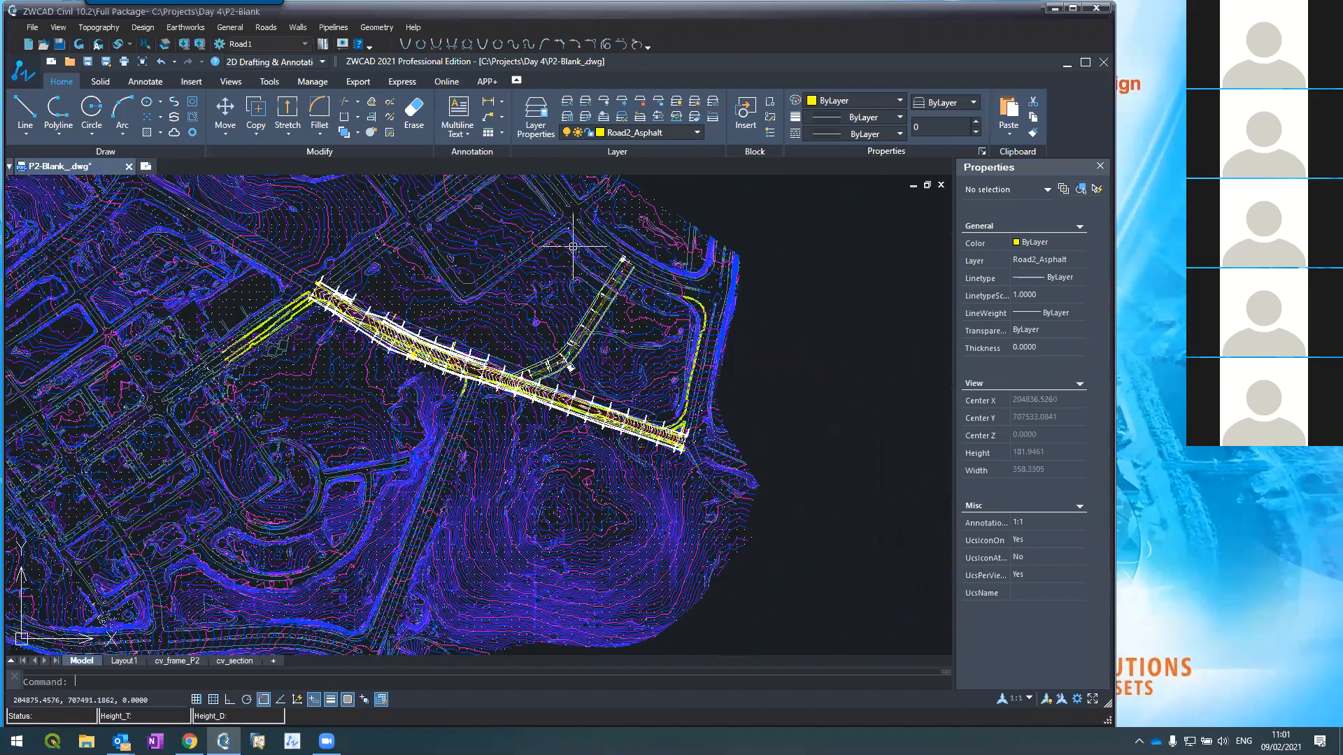
scroll(541, 301, "up", 6)
scroll(627, 348, "down", 2)
scroll(570, 561, "up", 2)
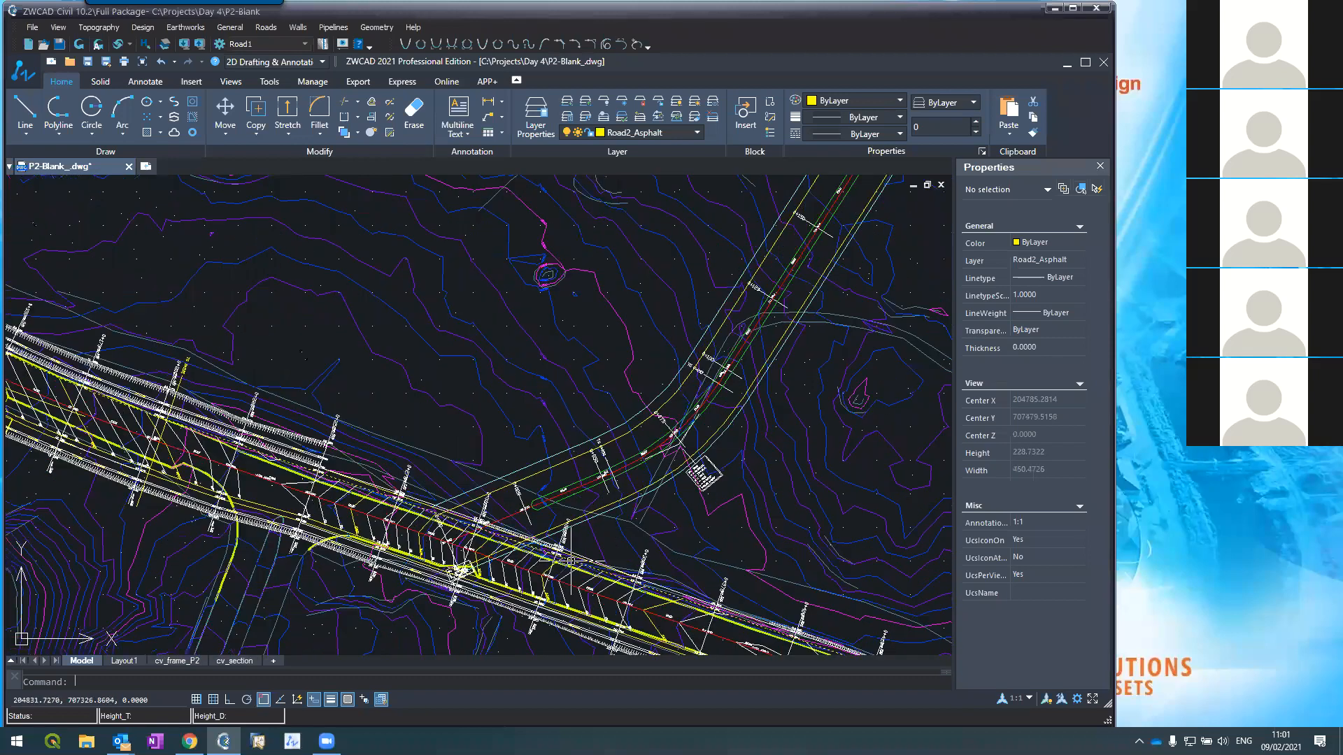
scroll(570, 556, "up", 3)
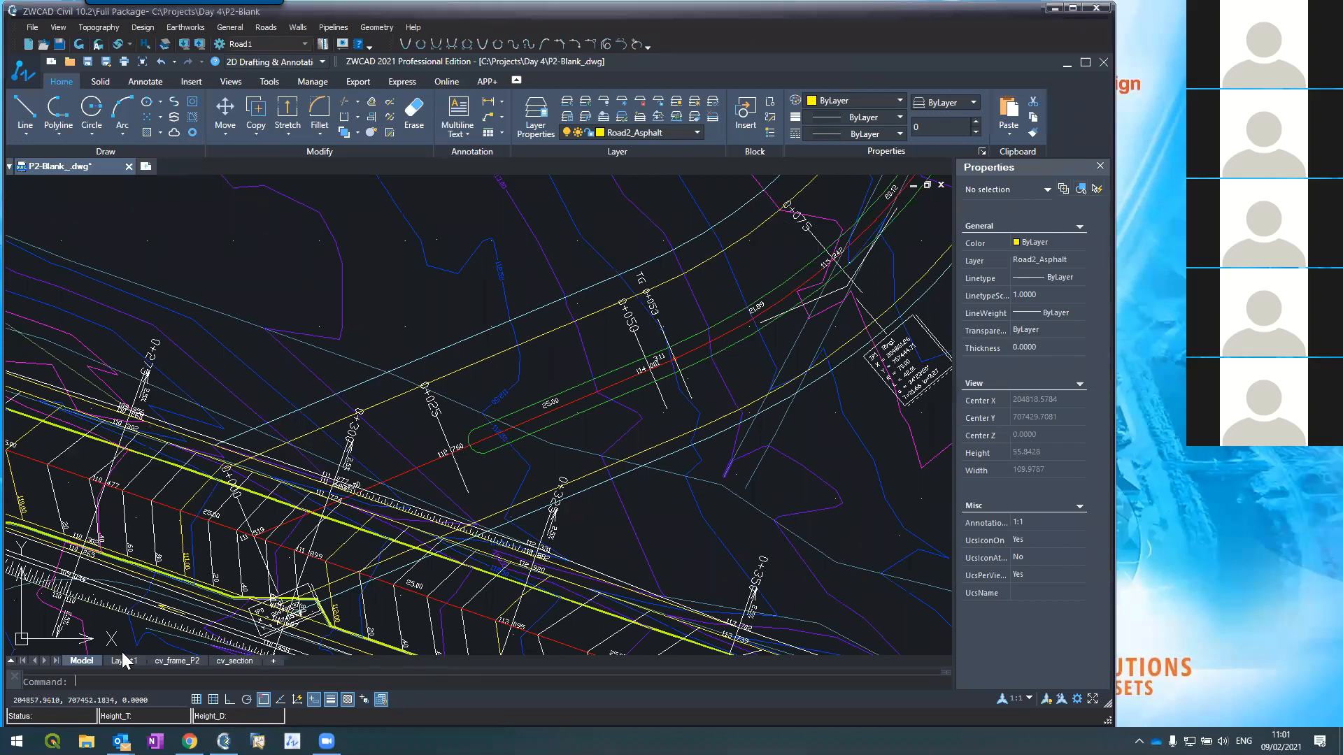
left_click(86, 742)
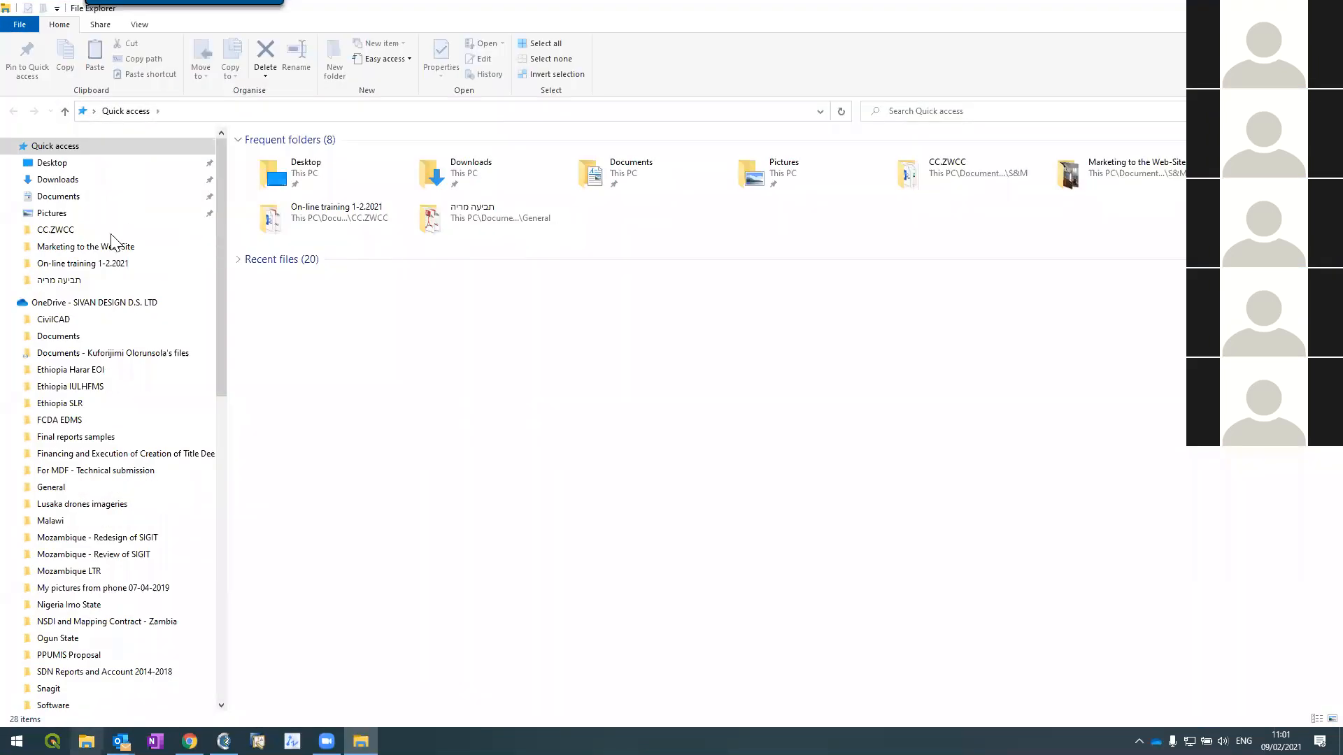
left_click(53, 200)
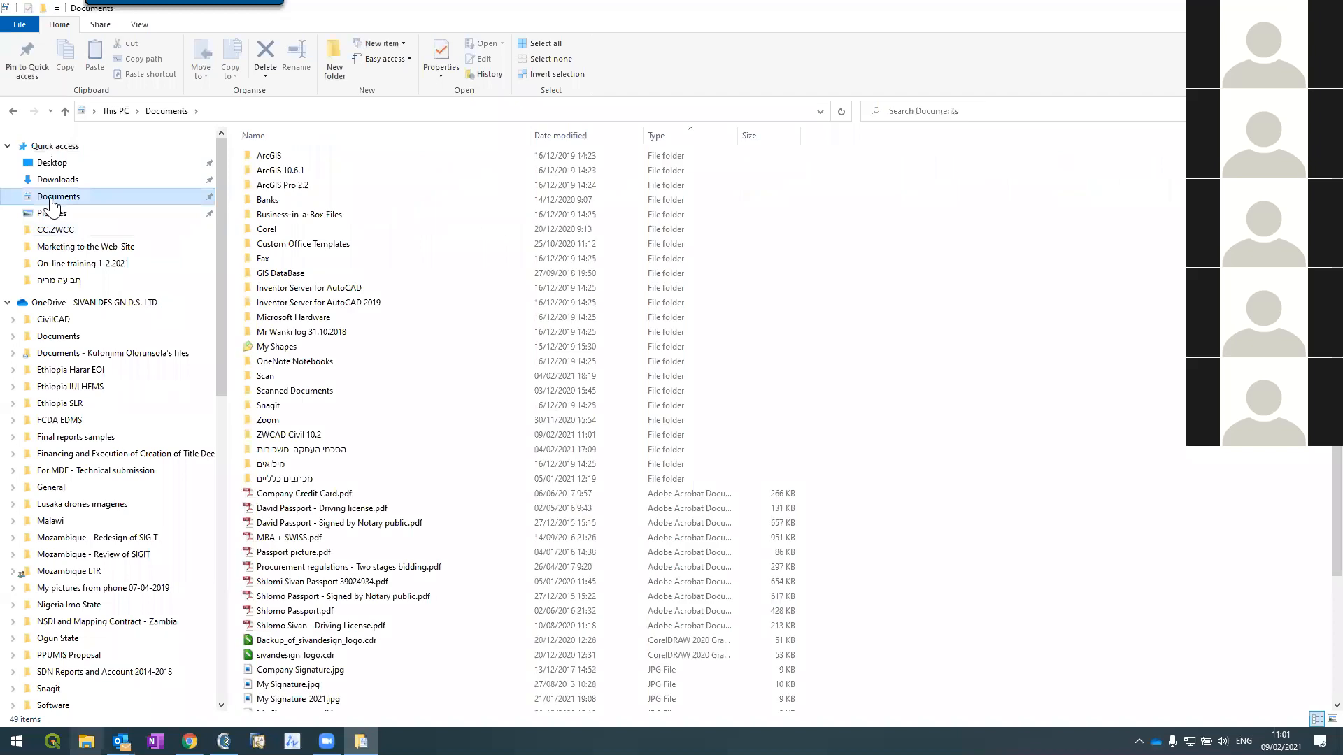
left_click(82, 232)
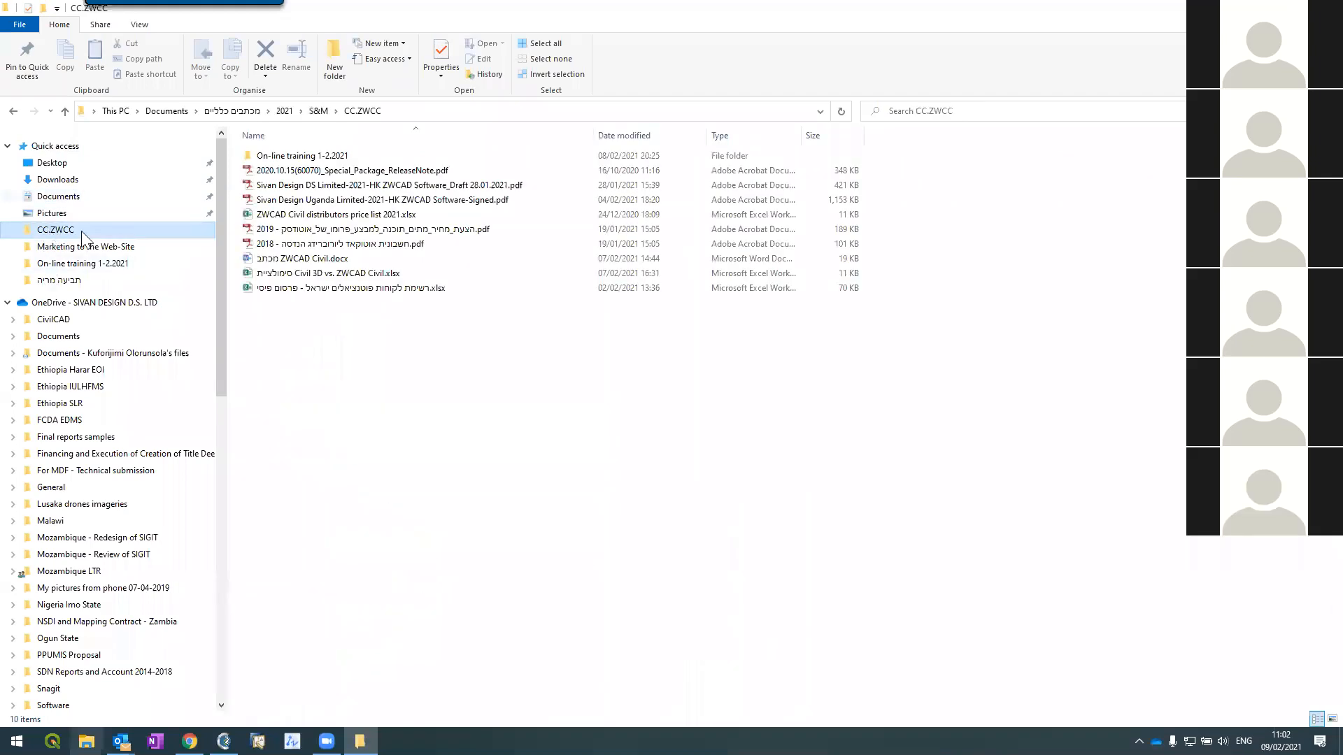
left_click(267, 155)
left_click(269, 156)
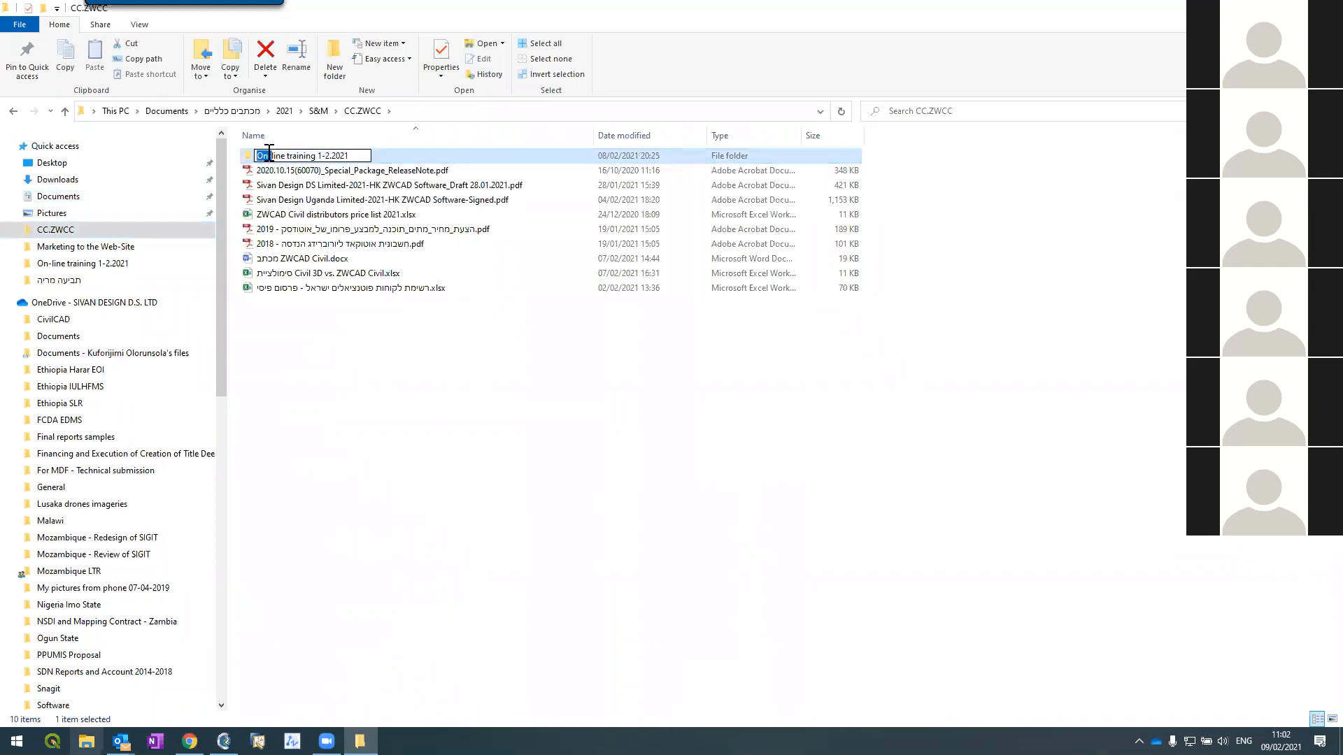
double_click(251, 163)
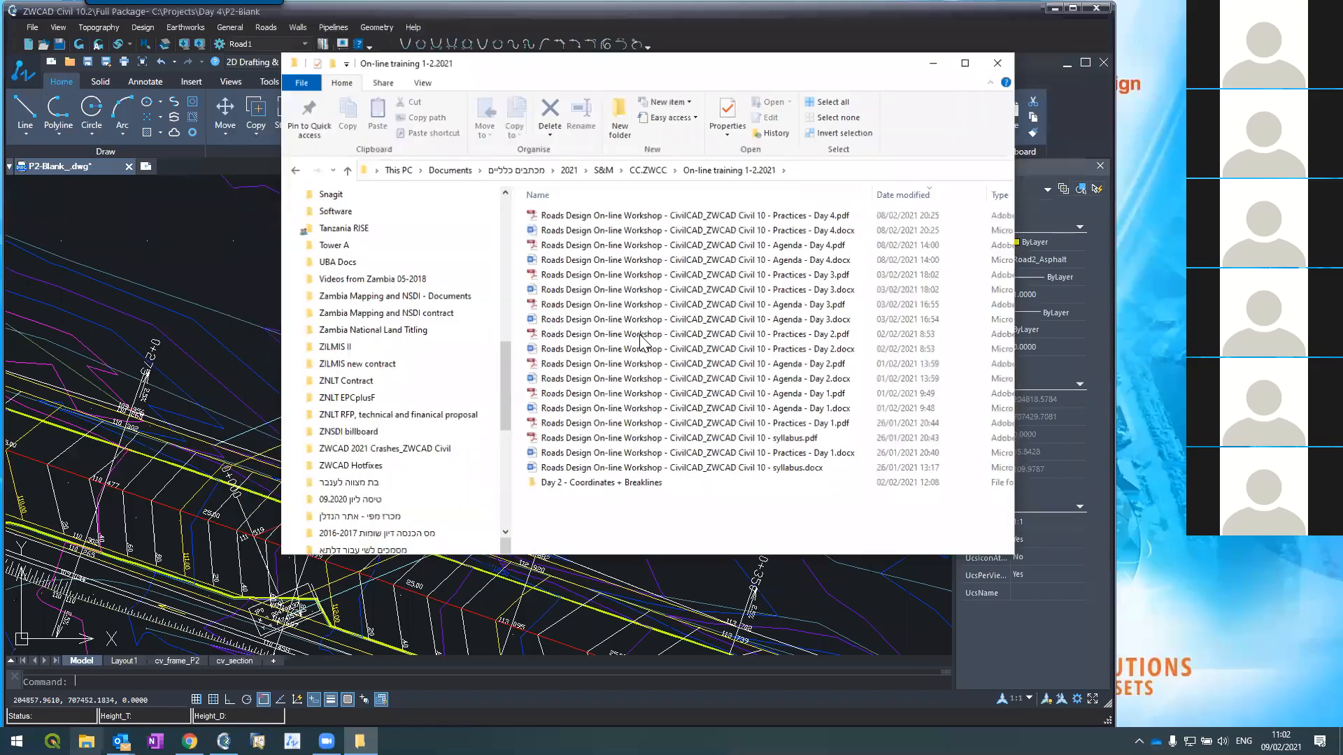
left_click_drag(660, 225, 1029, 501)
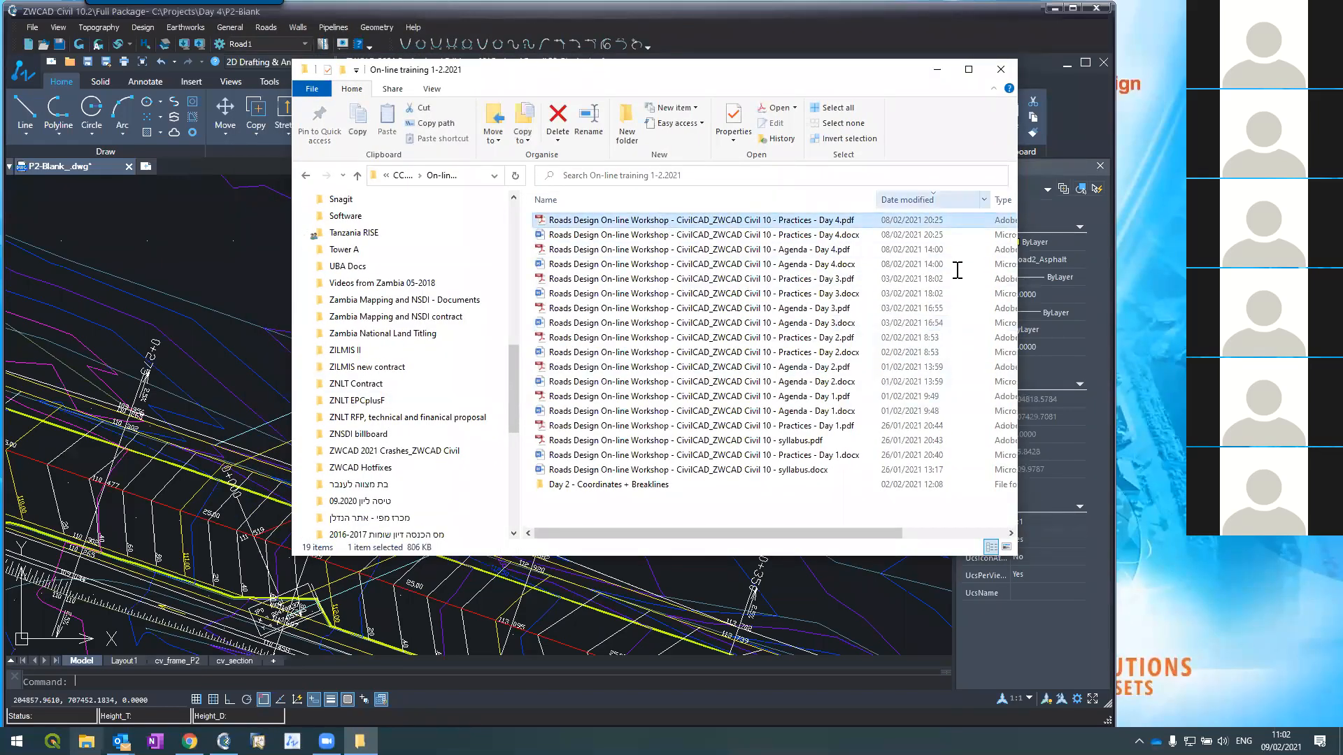
left_click(937, 69)
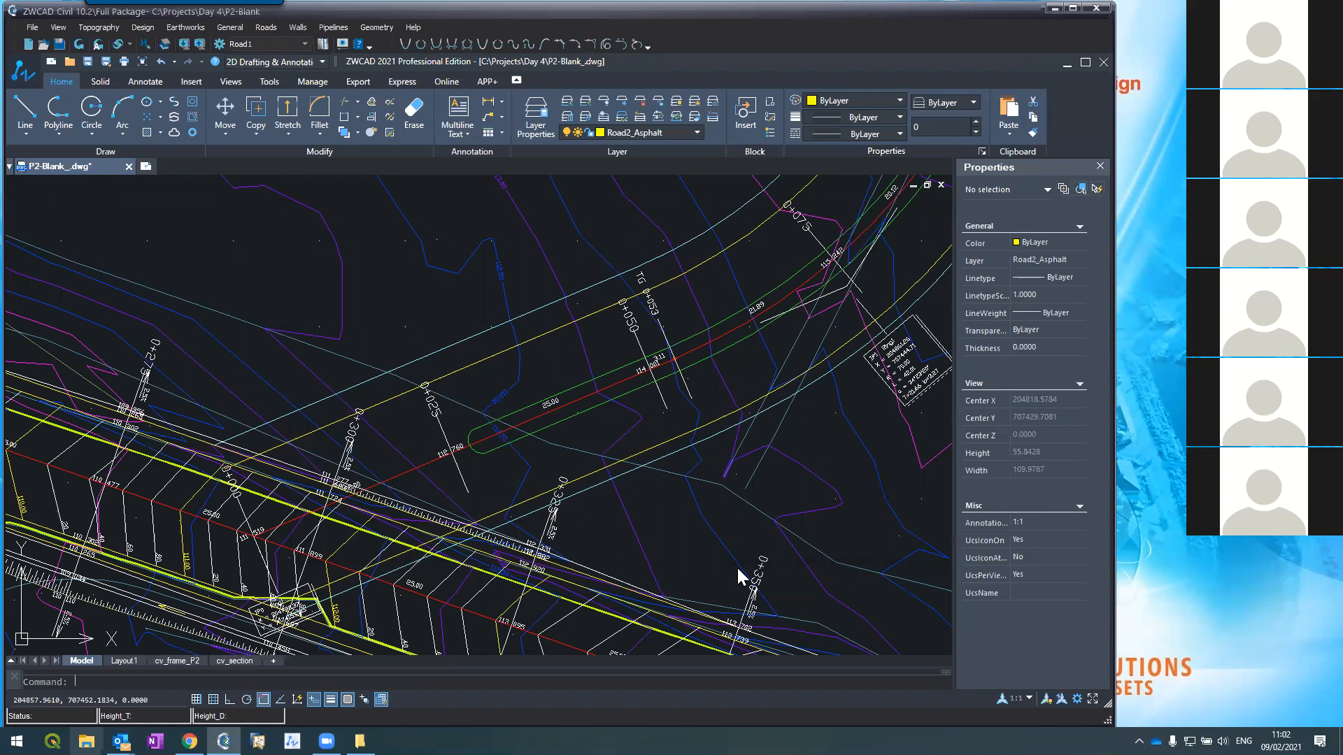
Step: Zoom to show the full branch road curve and its junction with the main road
scroll(630, 345, "down", 3)
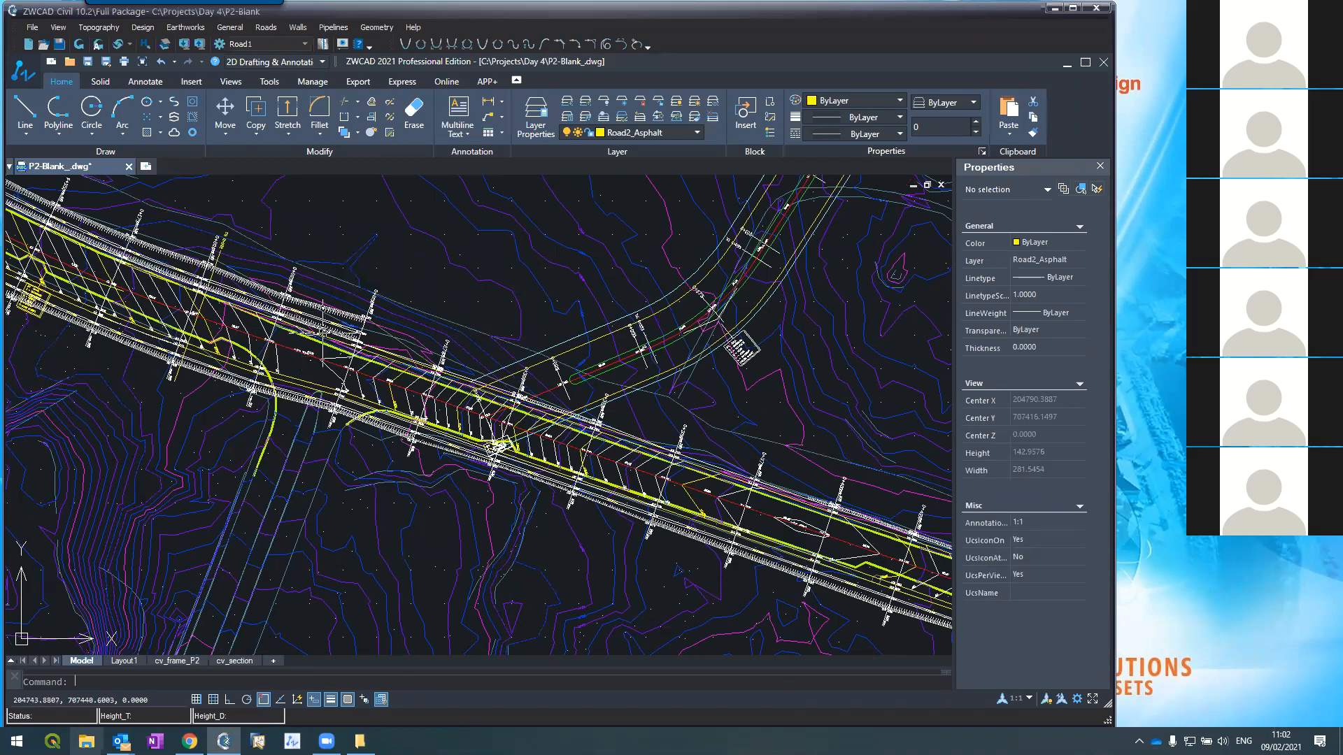
scroll(329, 307, "up", 2)
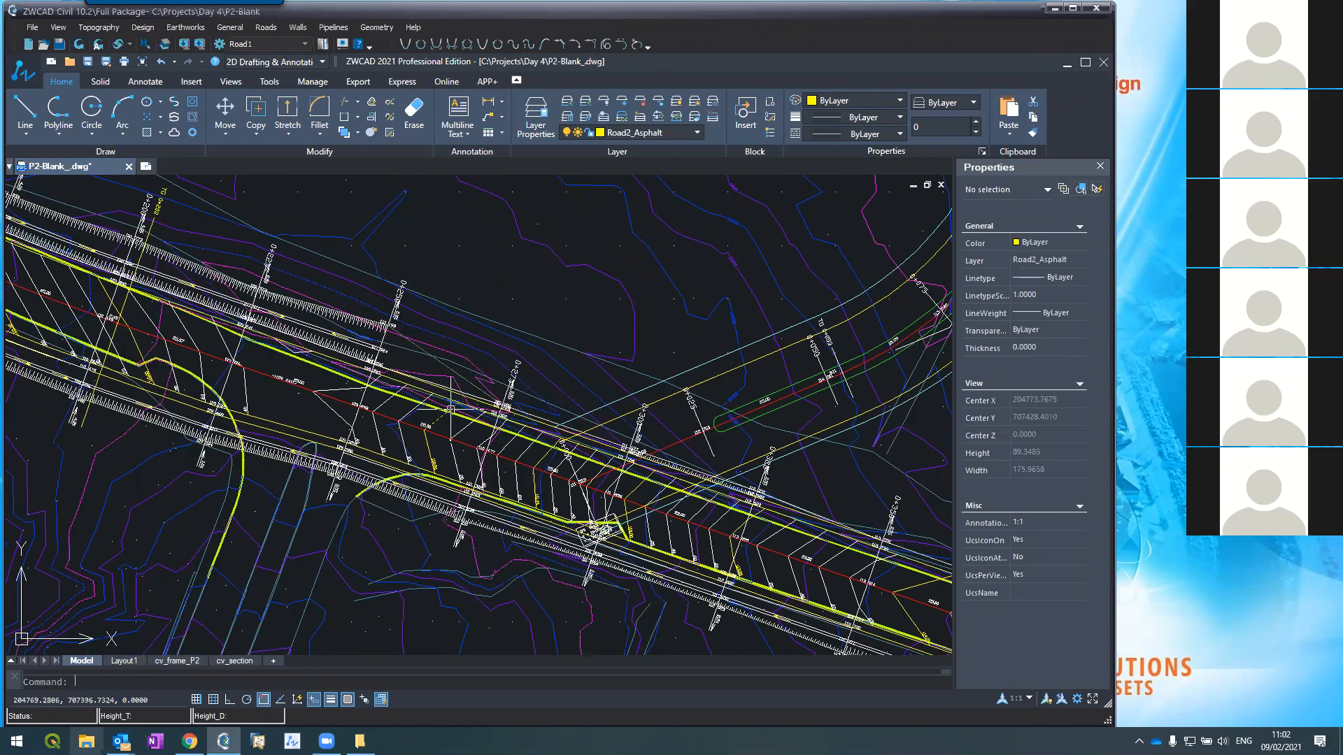
scroll(449, 408, "down", 3)
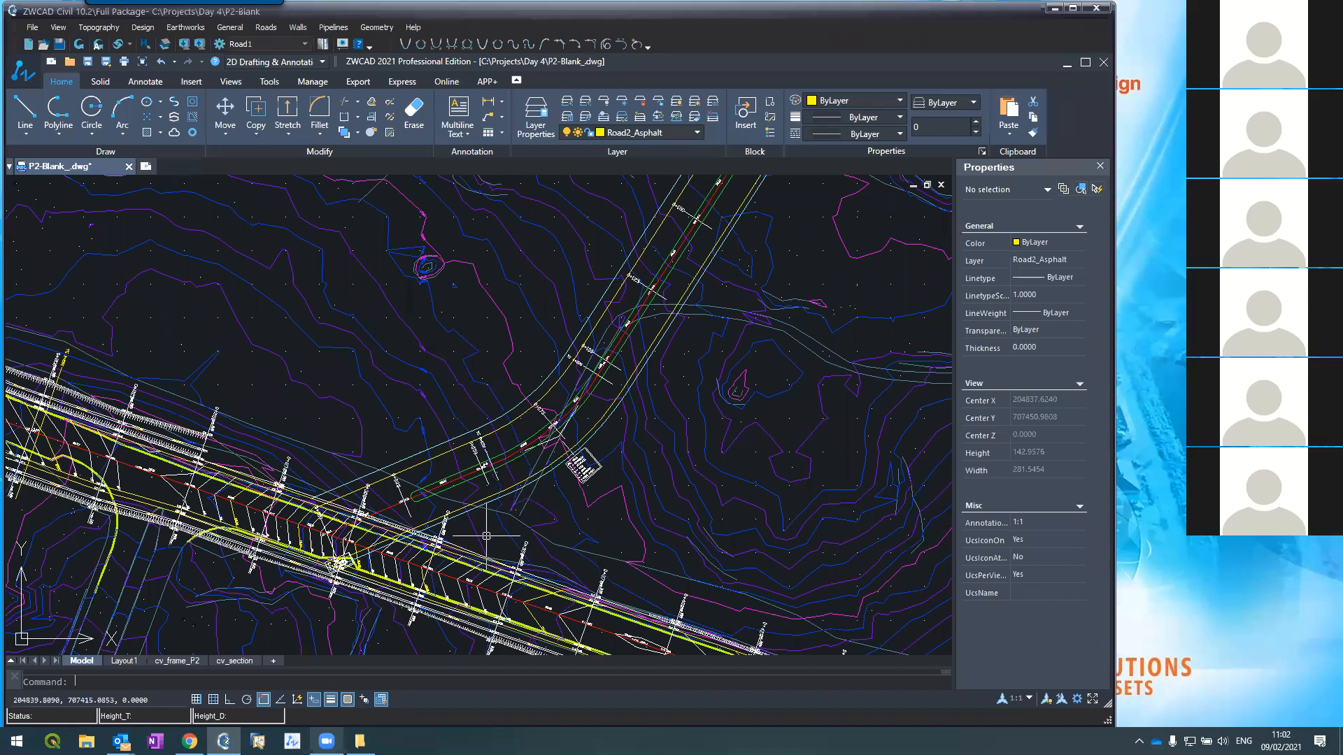
Step: Save the P2-Blank road plan drawing with Ctrl+S
scroll(446, 524, "up", 2)
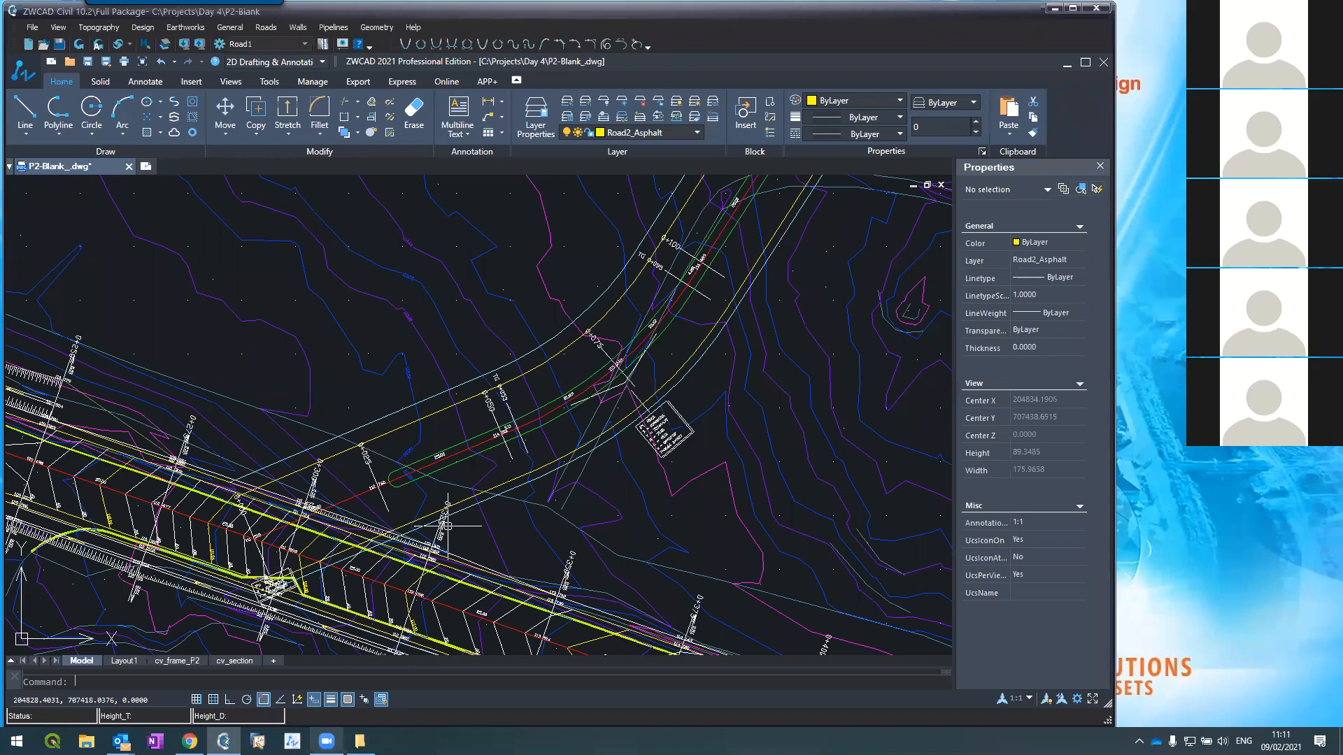
key("ctrl+s")
scroll(629, 286, "down", 2)
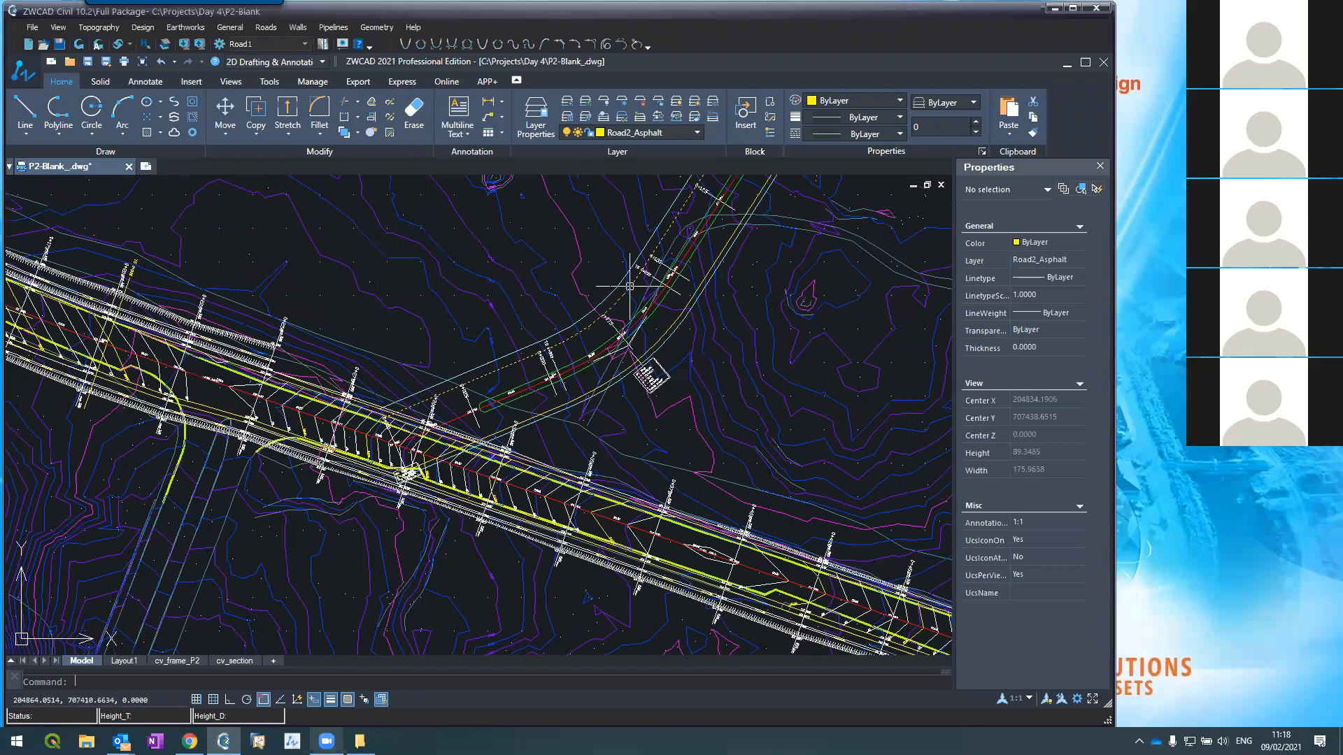
scroll(629, 286, "down", 2)
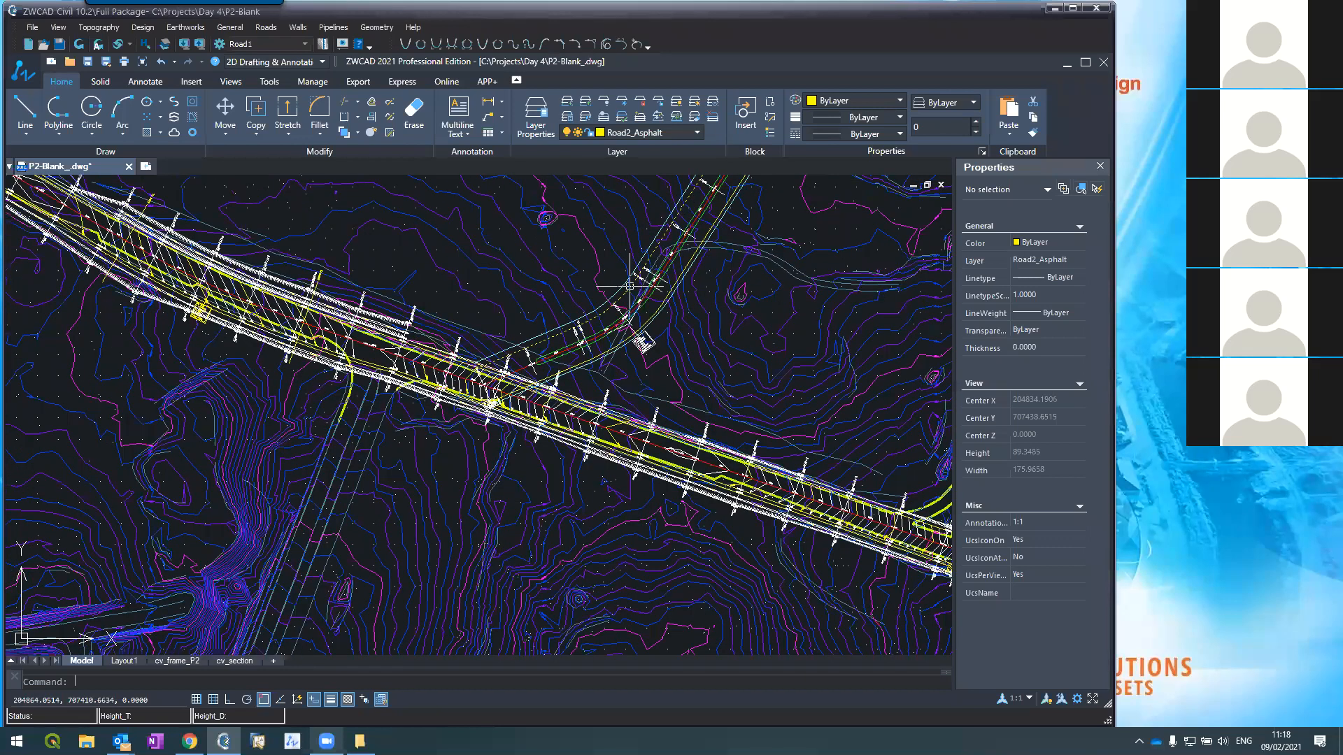
scroll(336, 352, "up", 4)
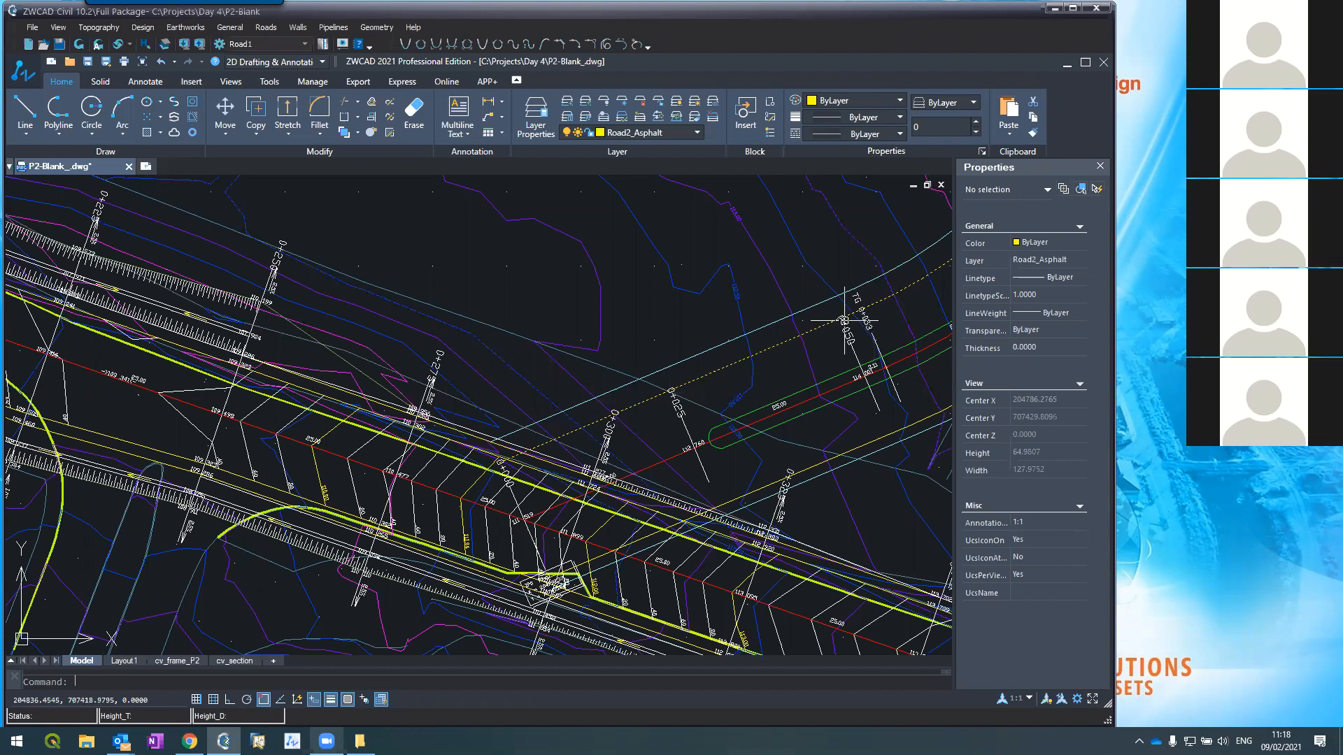
scroll(844, 320, "down", 2)
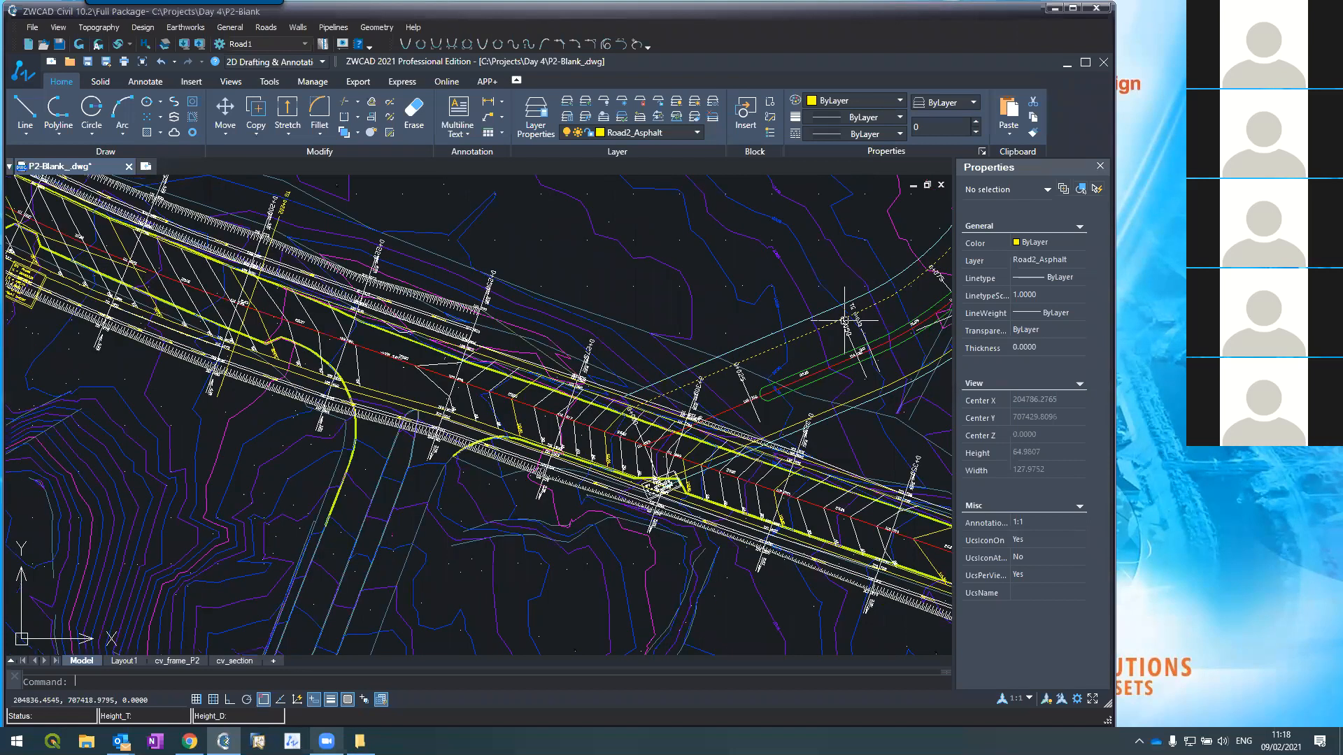
scroll(844, 320, "down", 2)
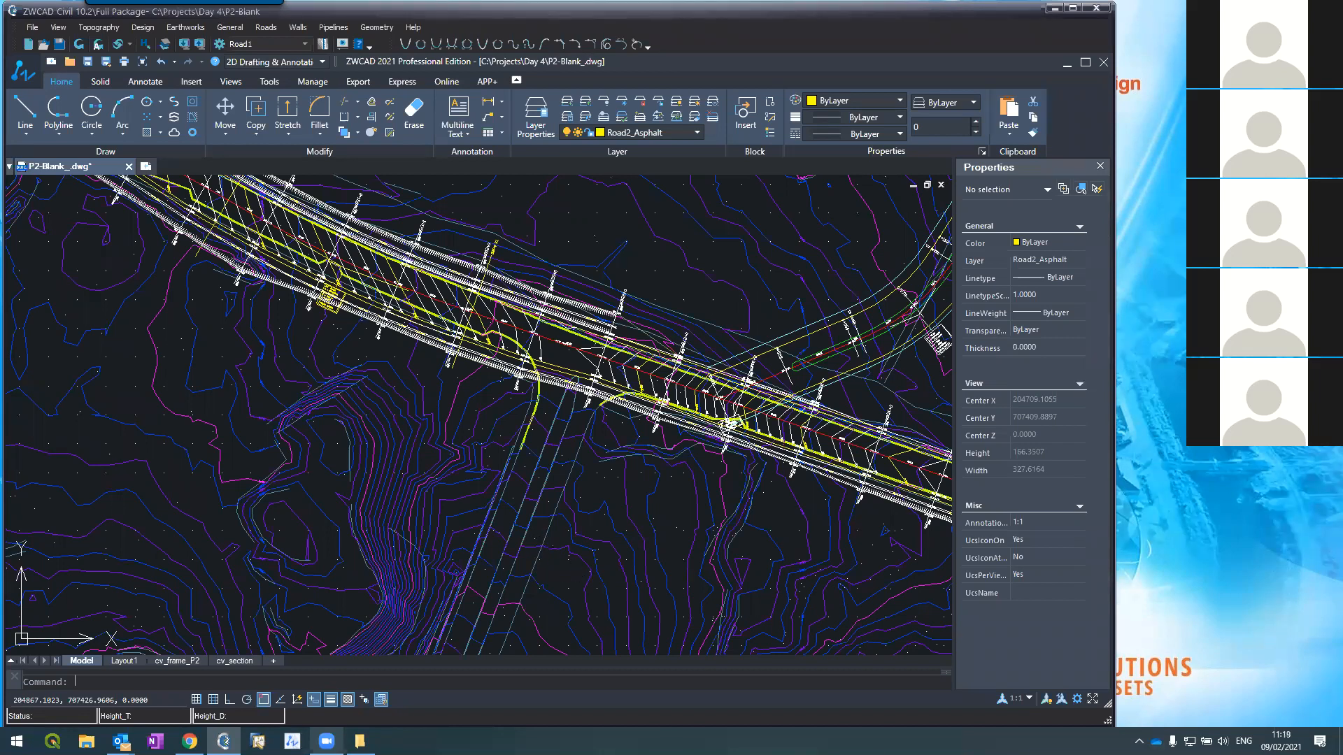
scroll(697, 427, "down", 5)
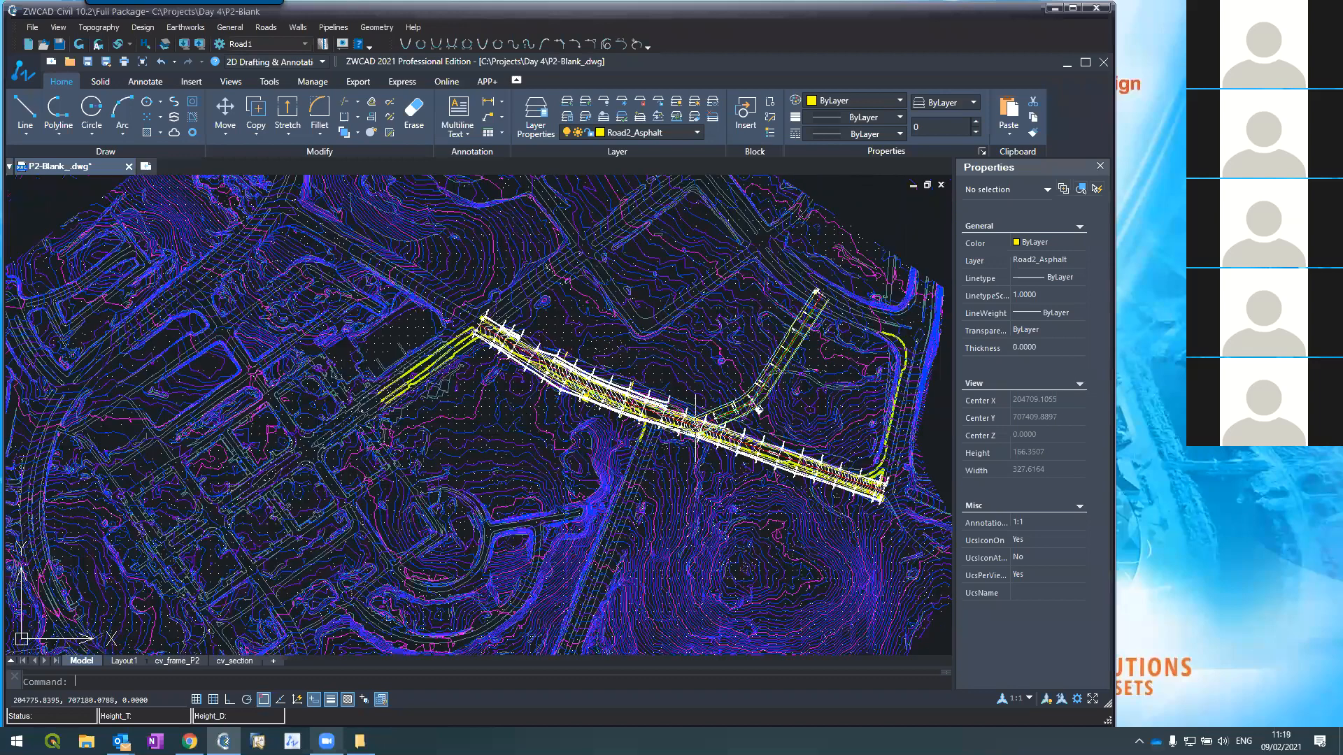
scroll(680, 437, "down", 3)
scroll(679, 444, "up", 6)
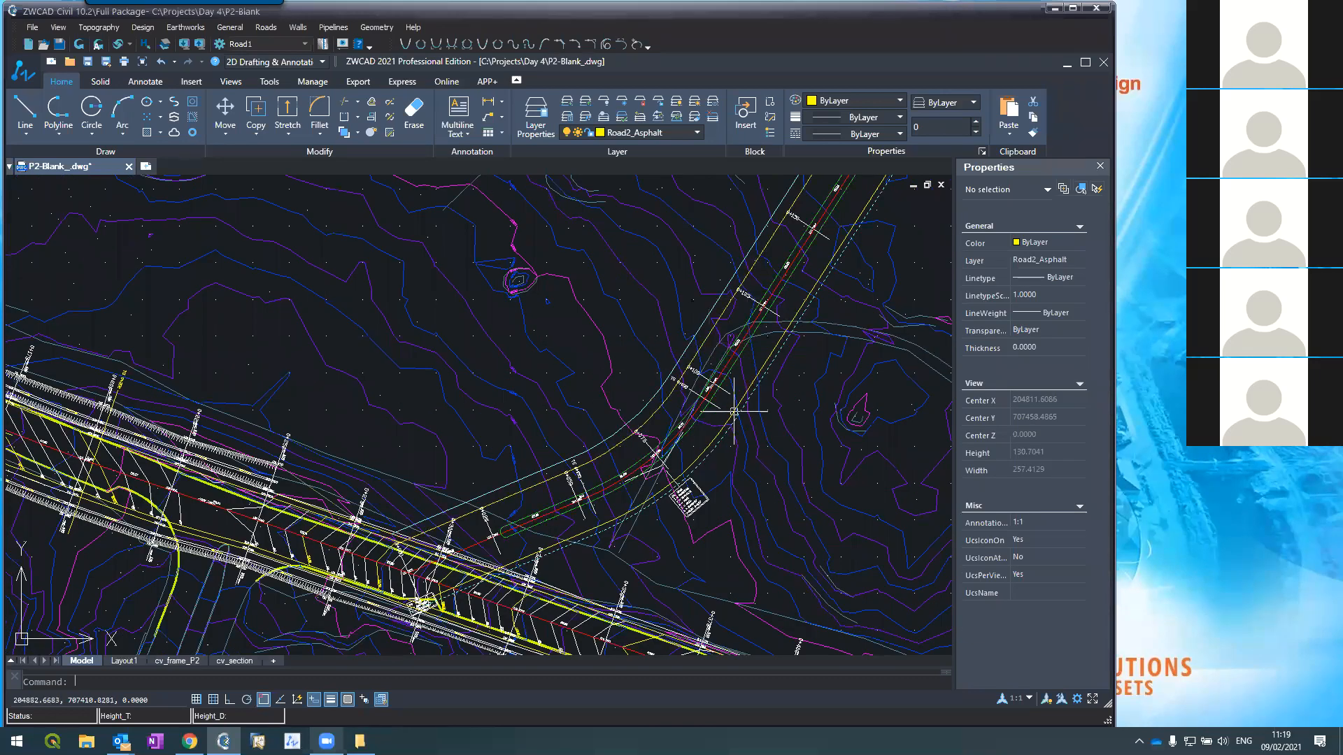
scroll(728, 400, "down", 4)
scroll(767, 299, "up", 7)
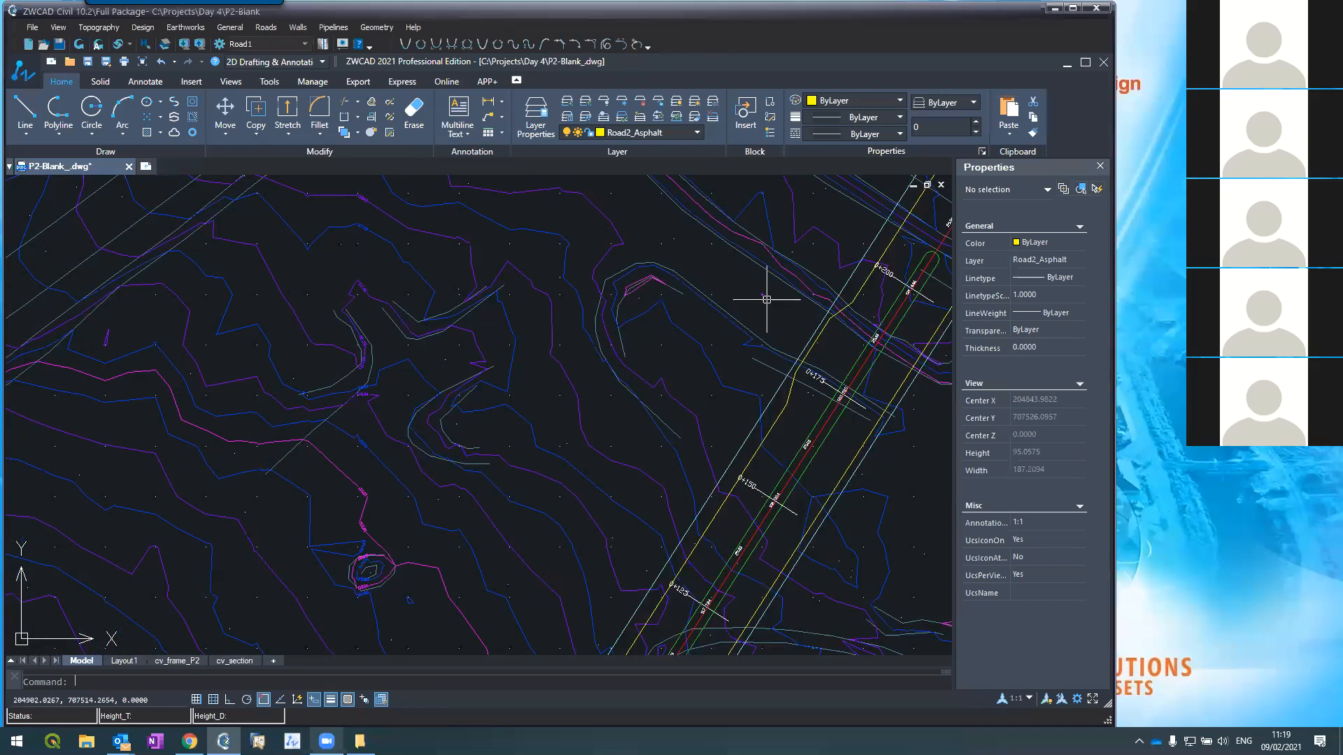
scroll(770, 298, "down", 4)
scroll(700, 445, "up", 4)
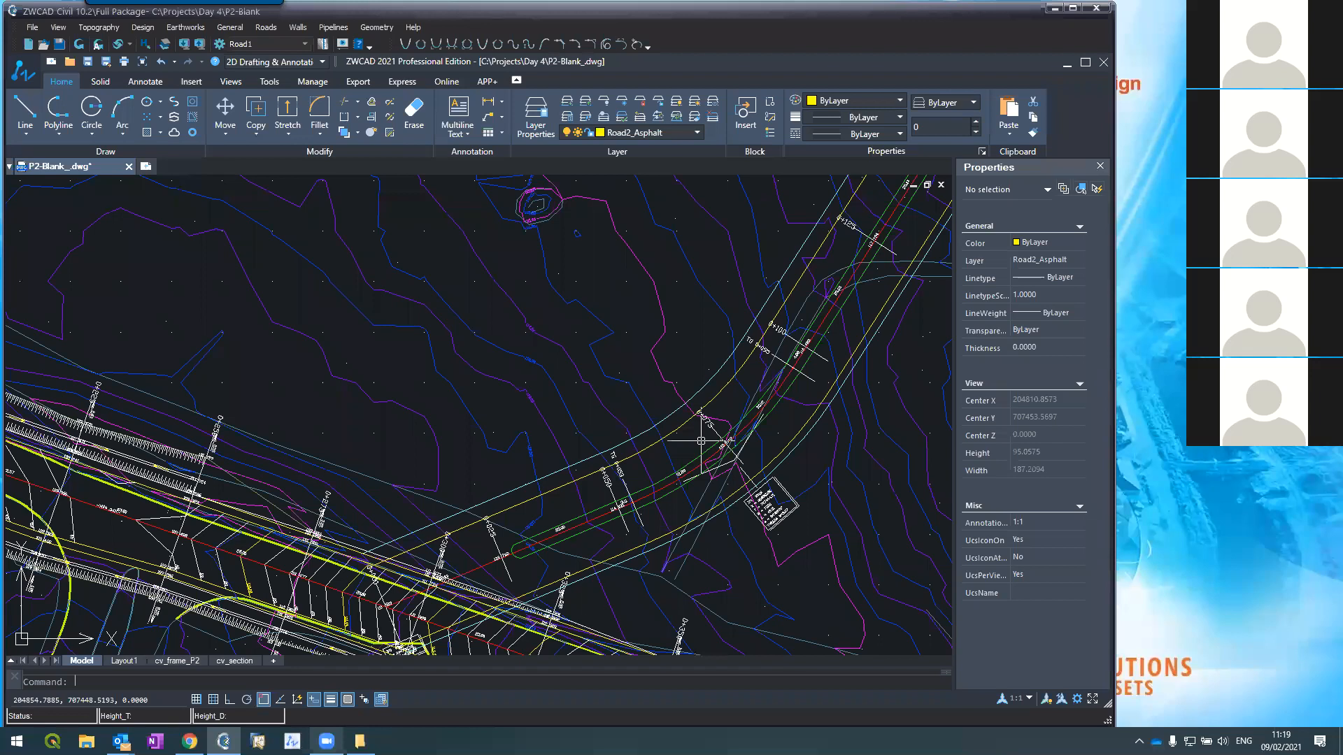
Step: Run Roads > Extract to open the empty Typical sections editor for section 1
left_click(274, 29)
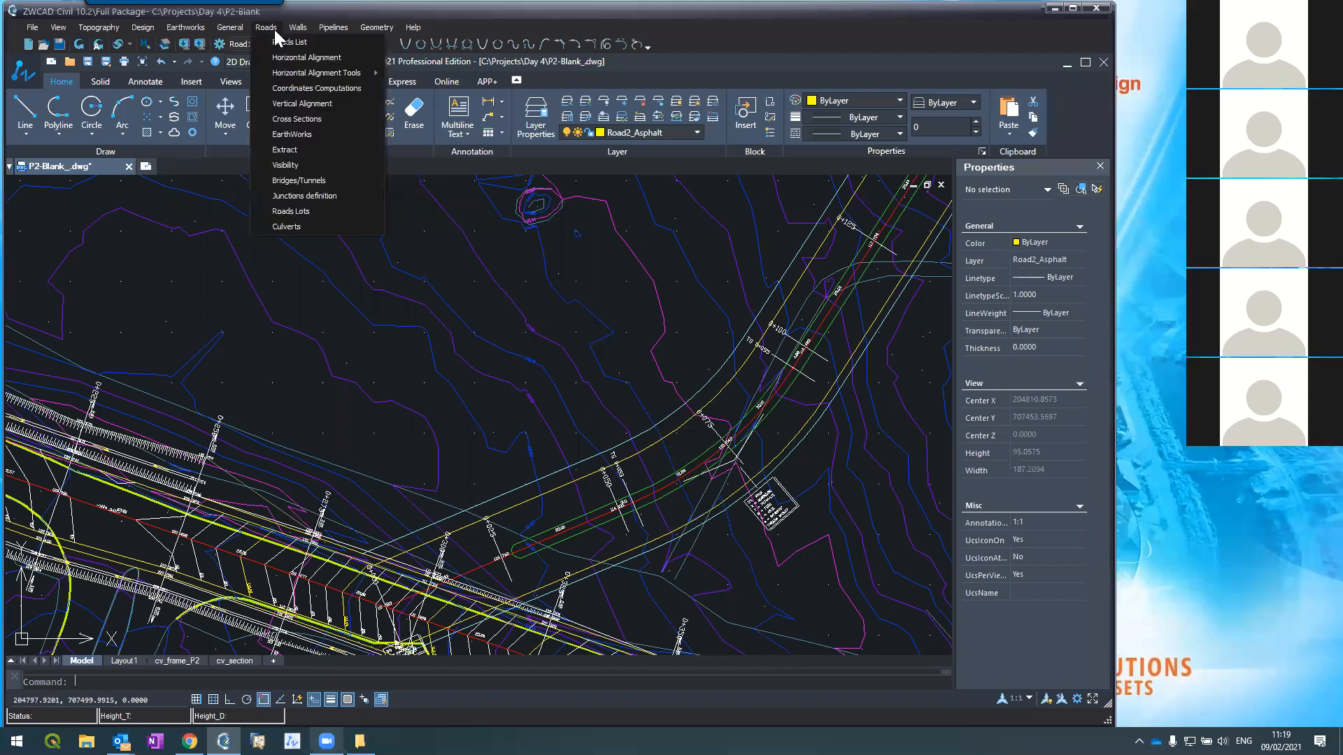
left_click(285, 149)
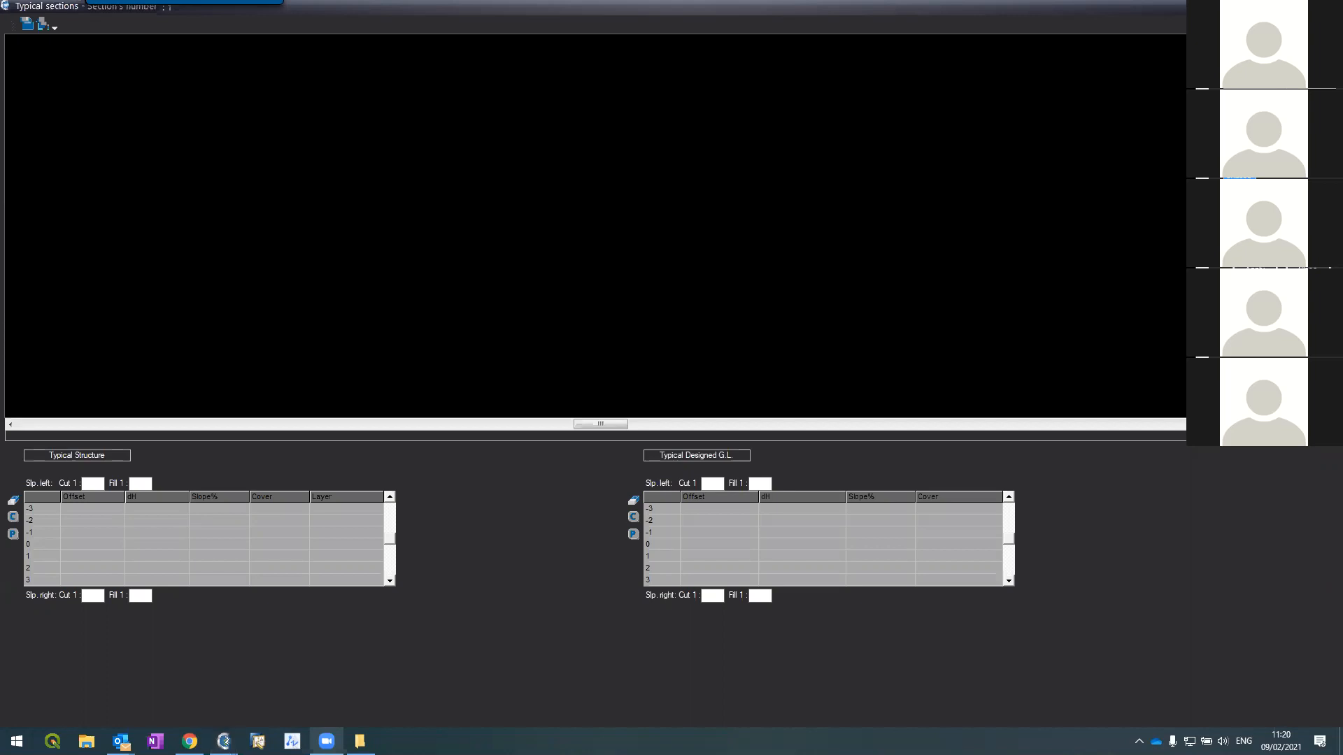
scroll(410, 599, "up", 5)
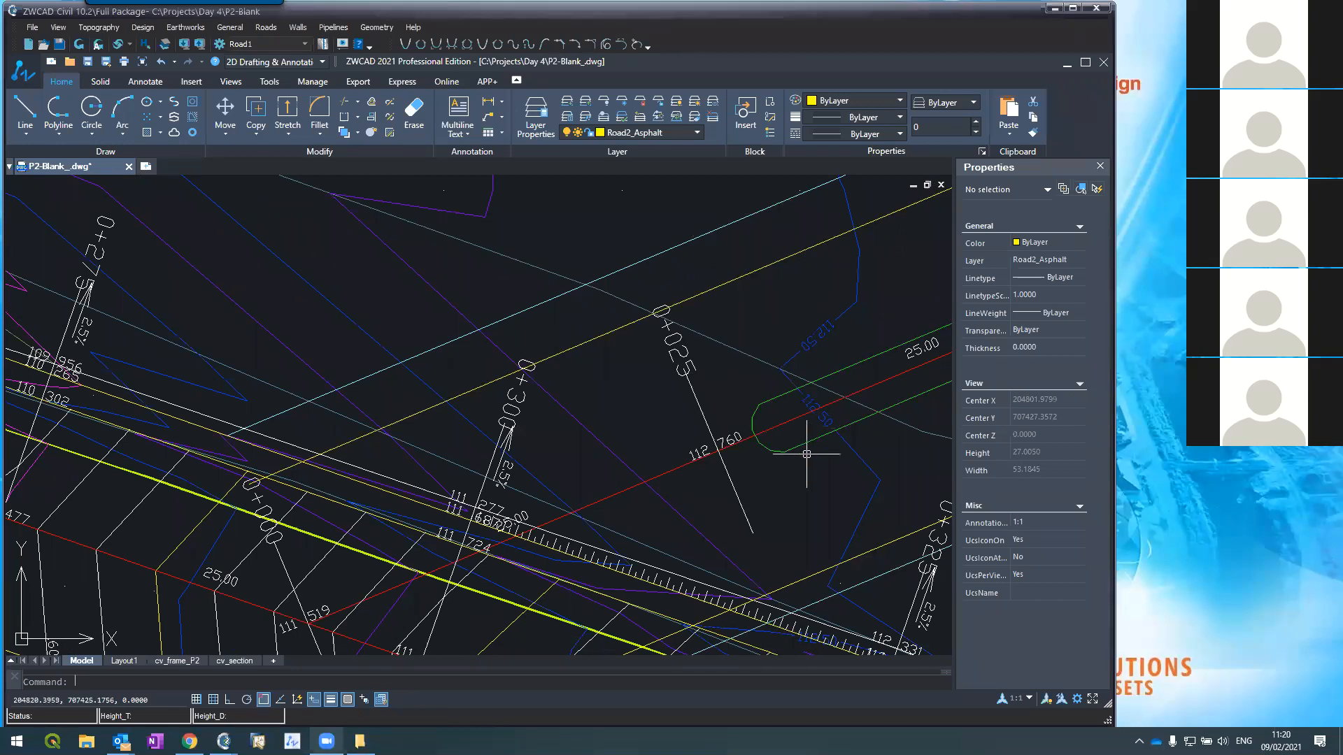
scroll(601, 547, "down", 5)
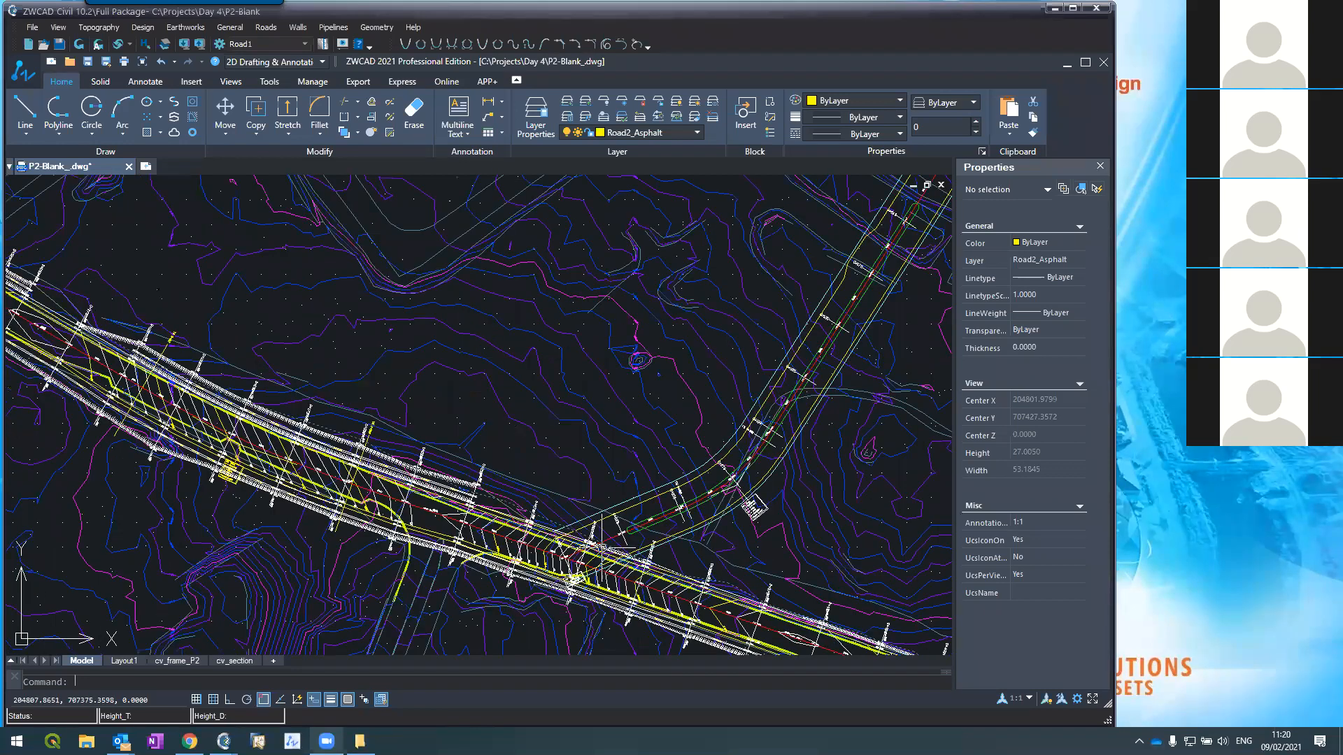
scroll(589, 540, "down", 5)
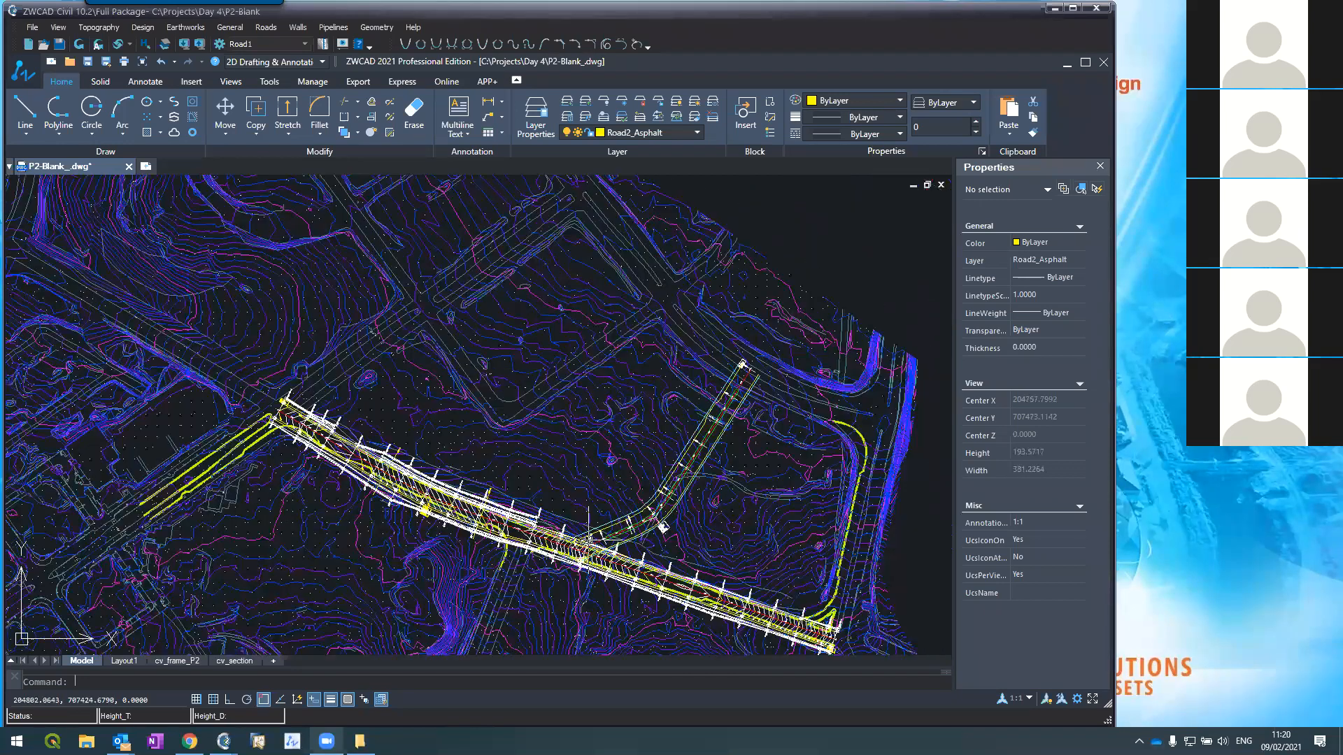
scroll(589, 540, "up", 4)
scroll(671, 500, "up", 3)
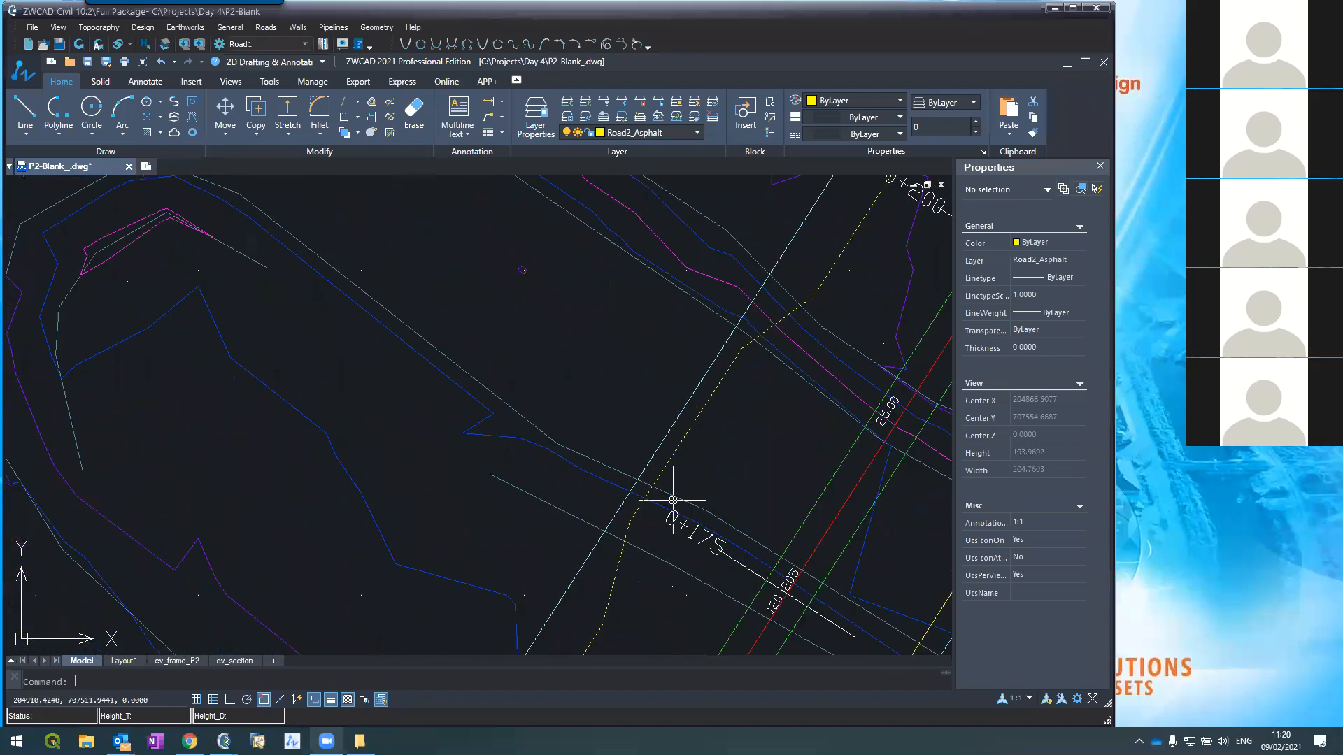
scroll(683, 438, "down", 4)
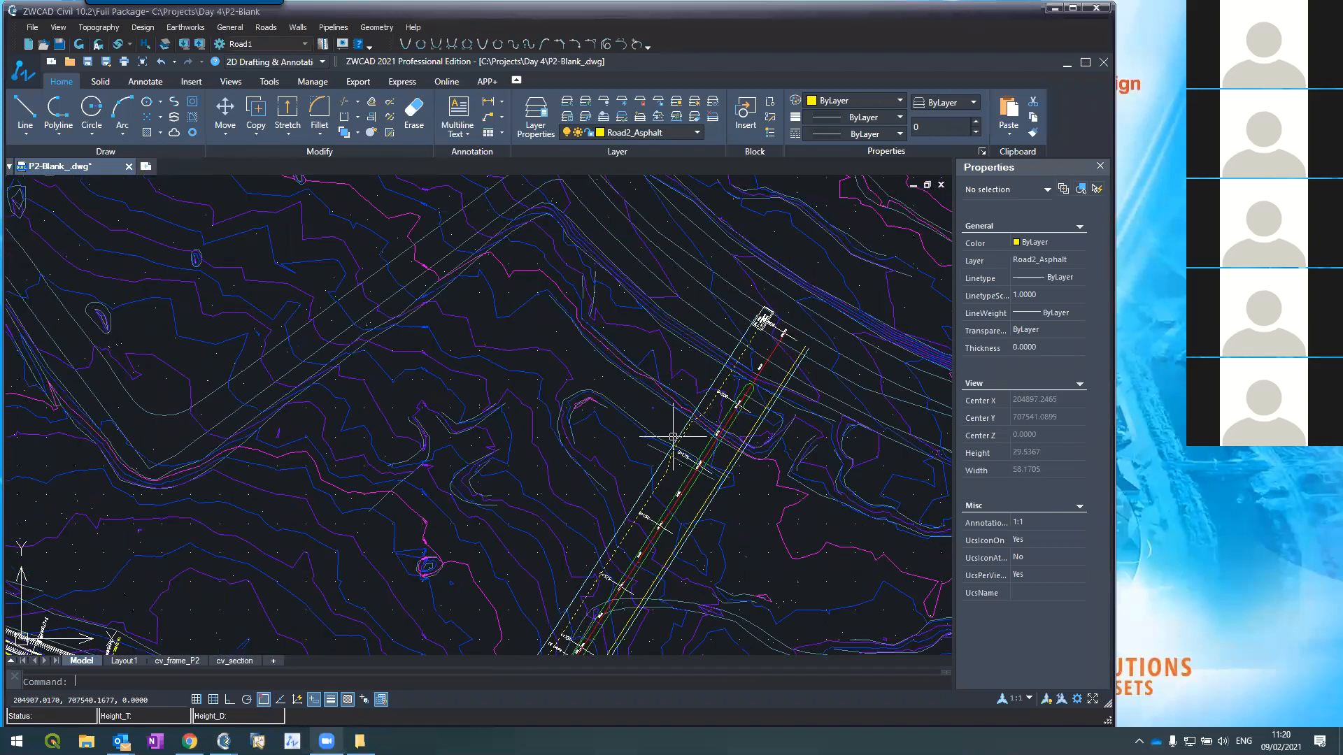
scroll(674, 436, "up", 3)
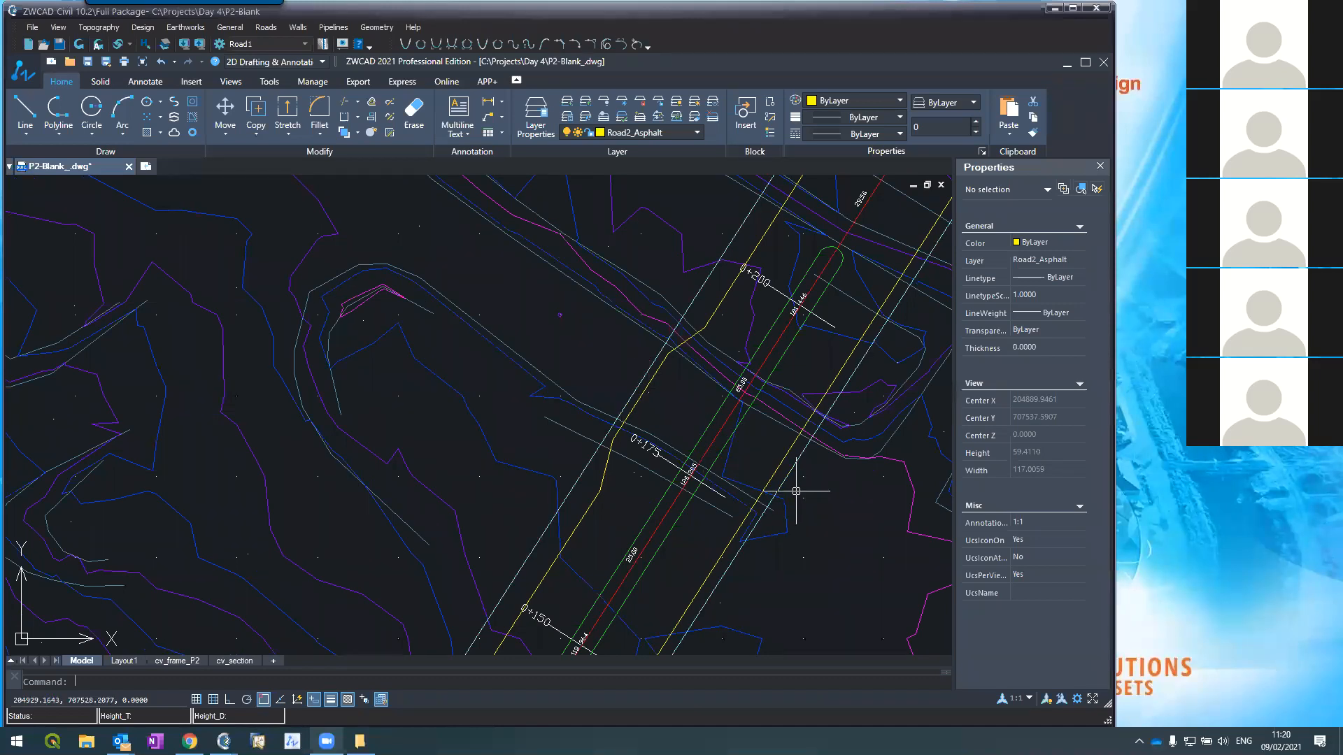
scroll(733, 365, "down", 2)
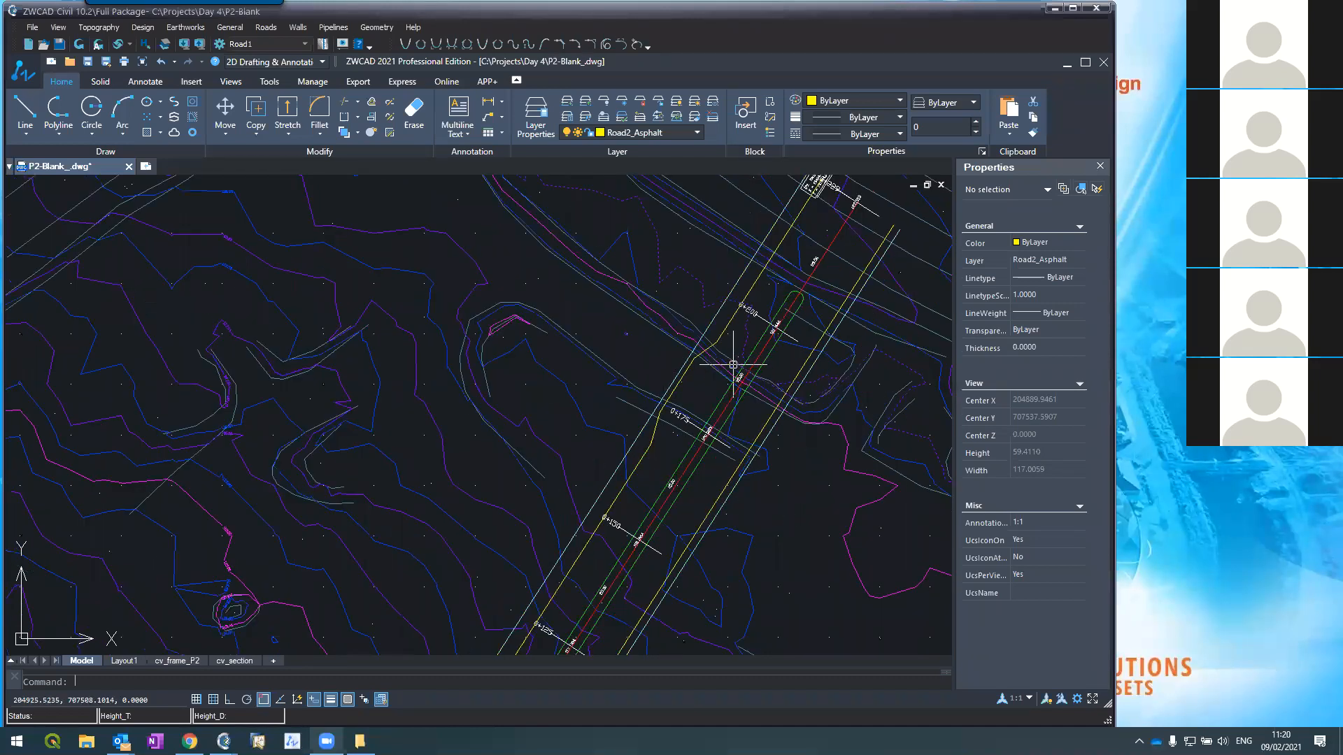
scroll(733, 364, "down", 2)
scroll(736, 365, "down", 3)
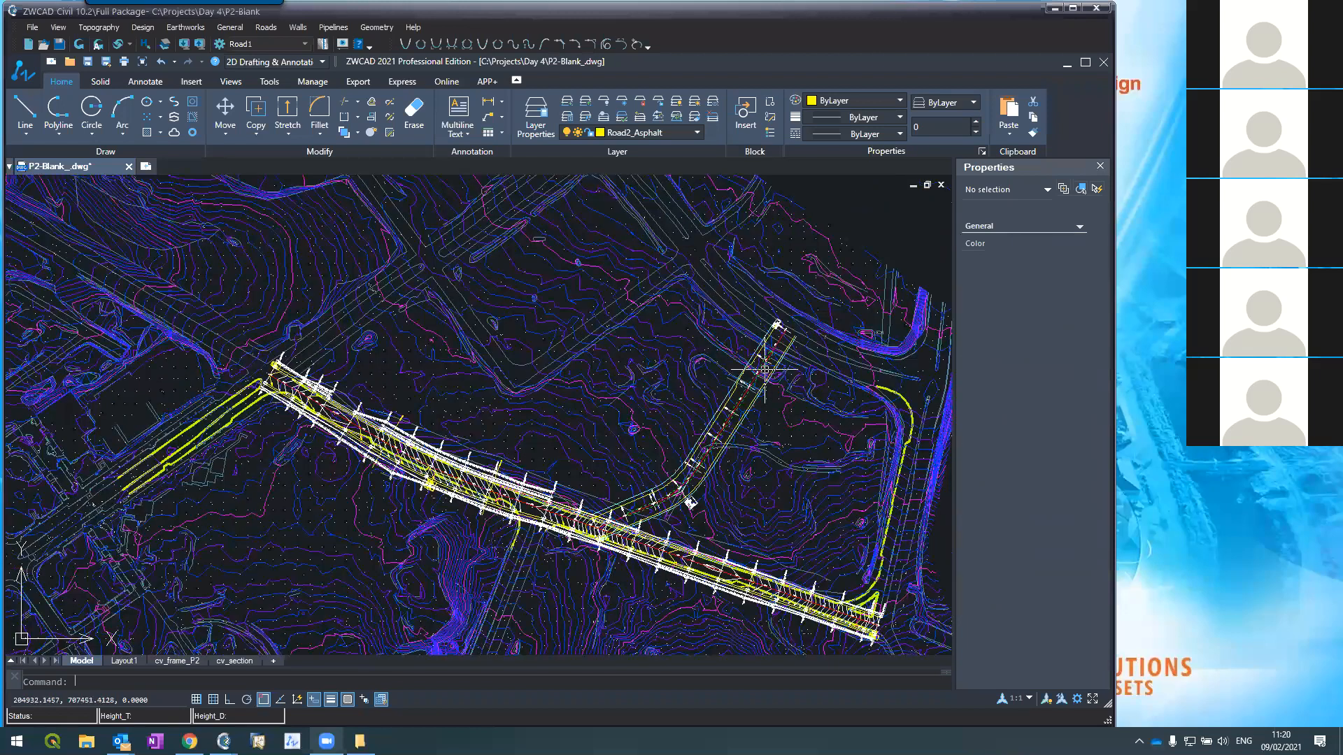
scroll(637, 487, "up", 5)
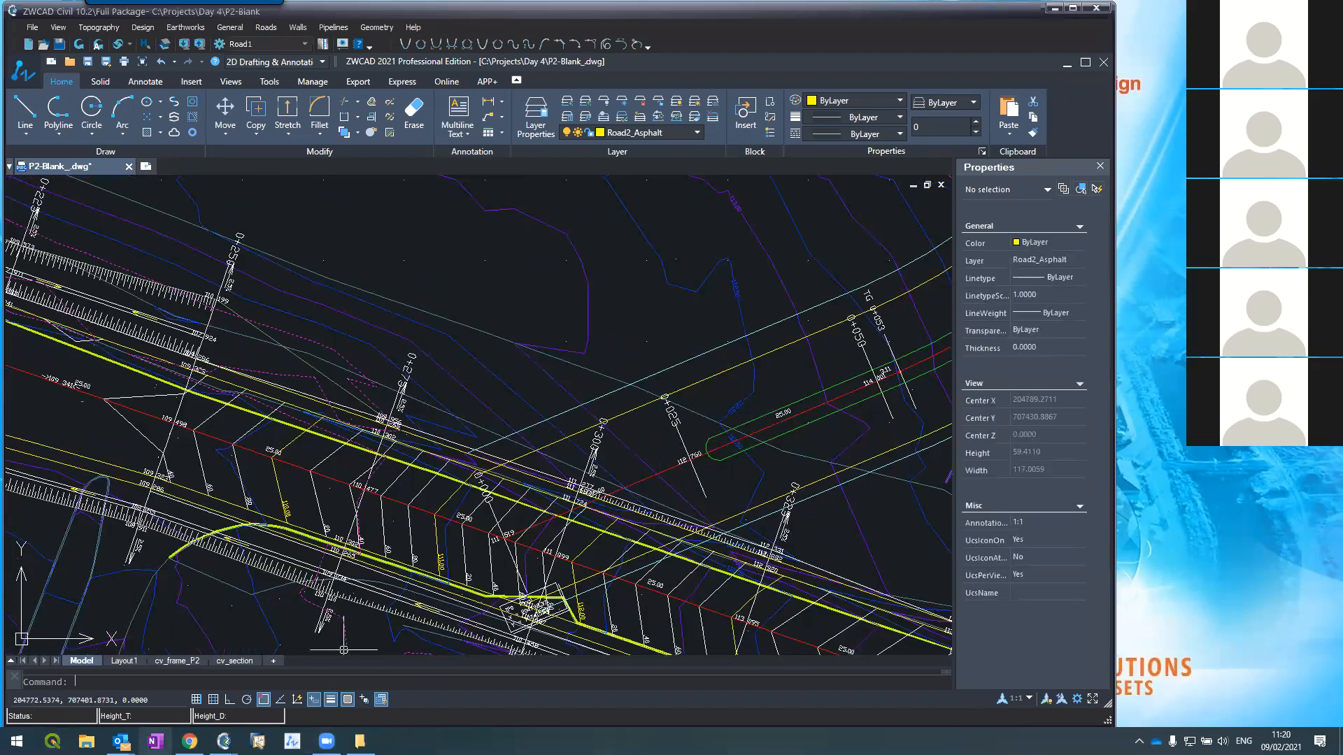
mouse_move(224, 741)
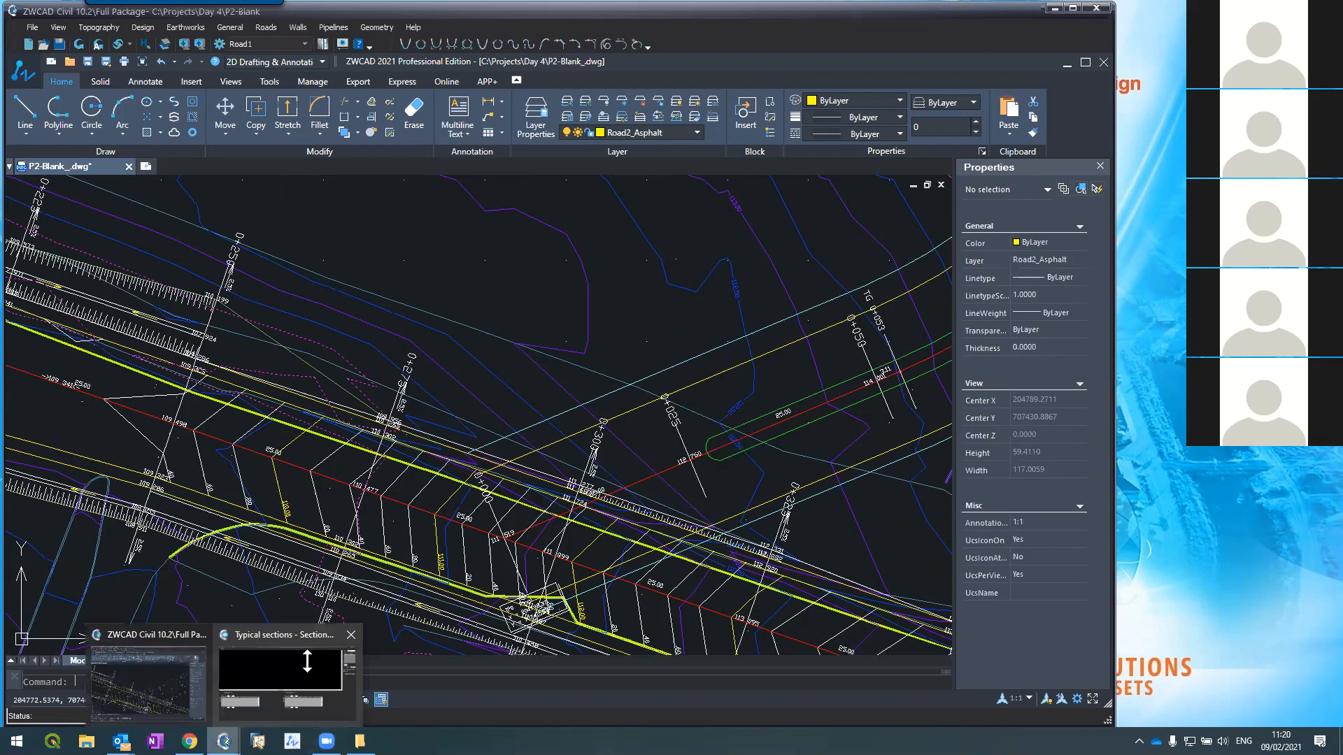
Step: Bring Typical sections forward and start placing the section on the centerline
left_click(308, 670)
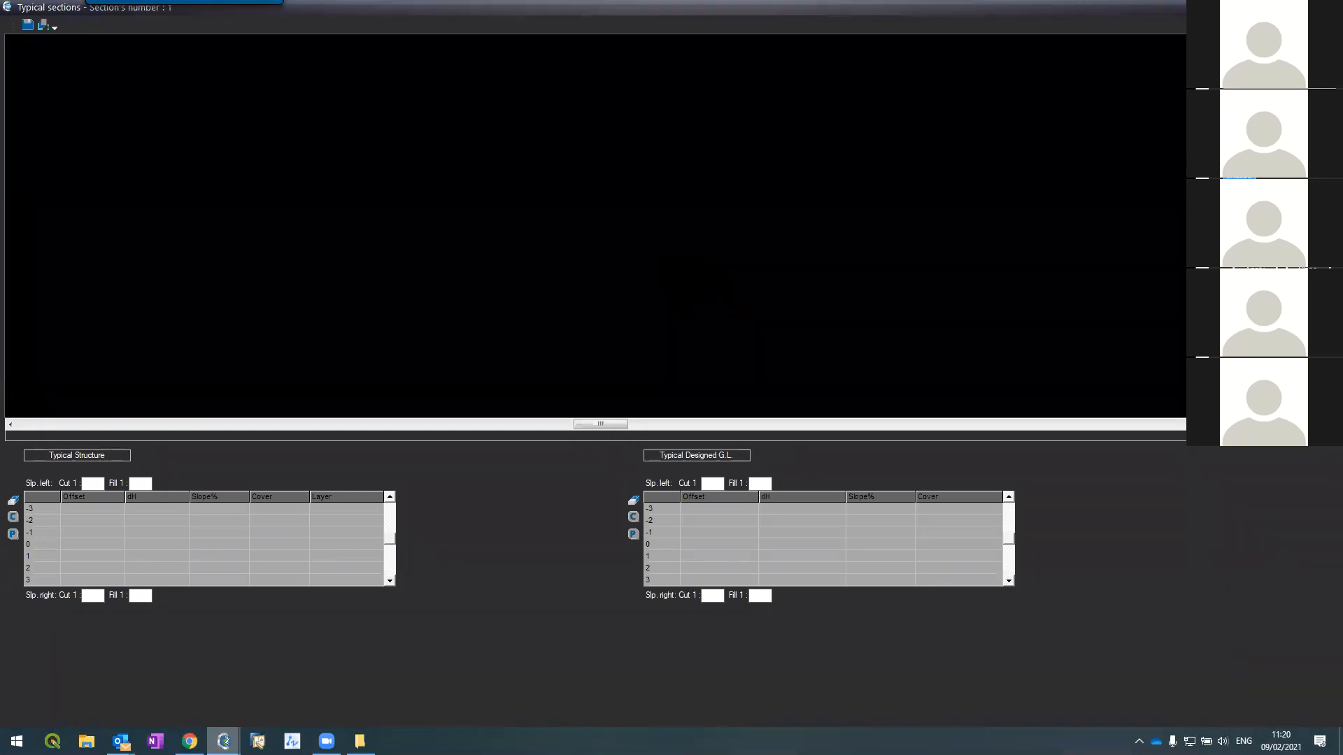
left_click(1240, 179)
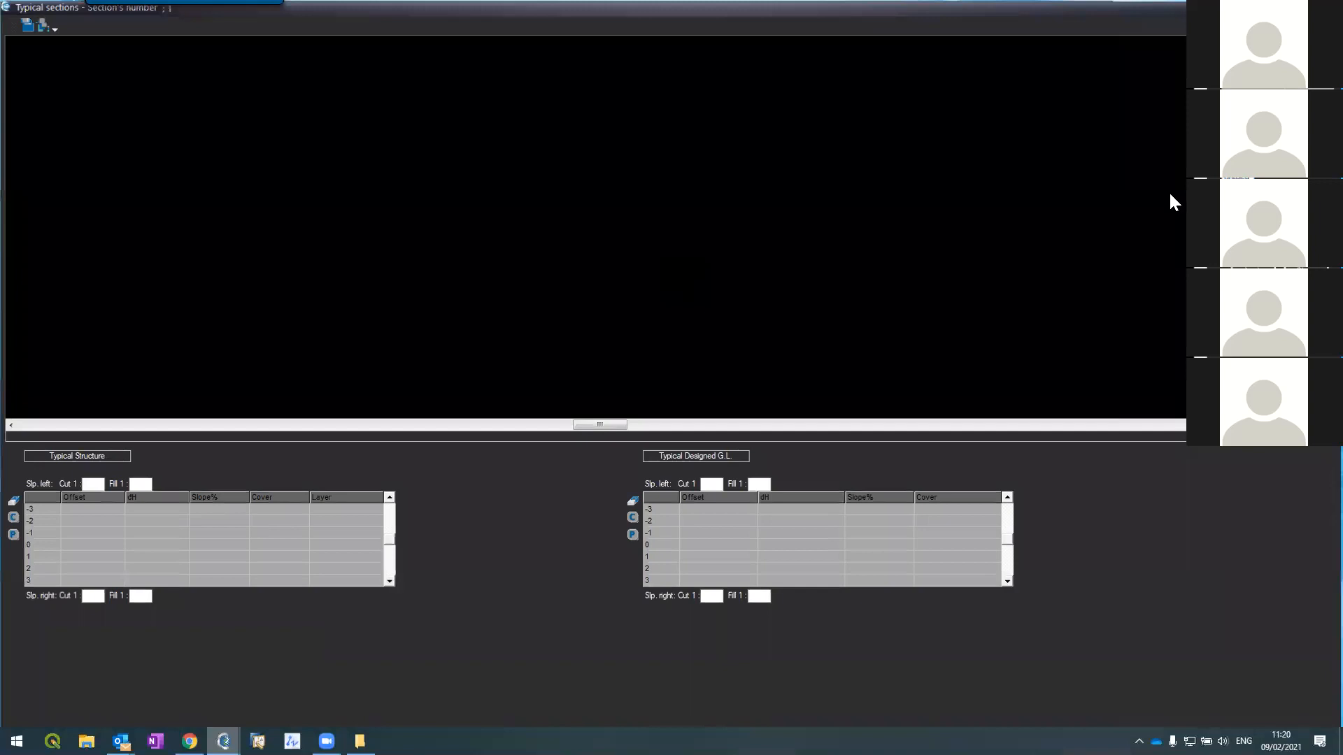
scroll(717, 483, "up", 6)
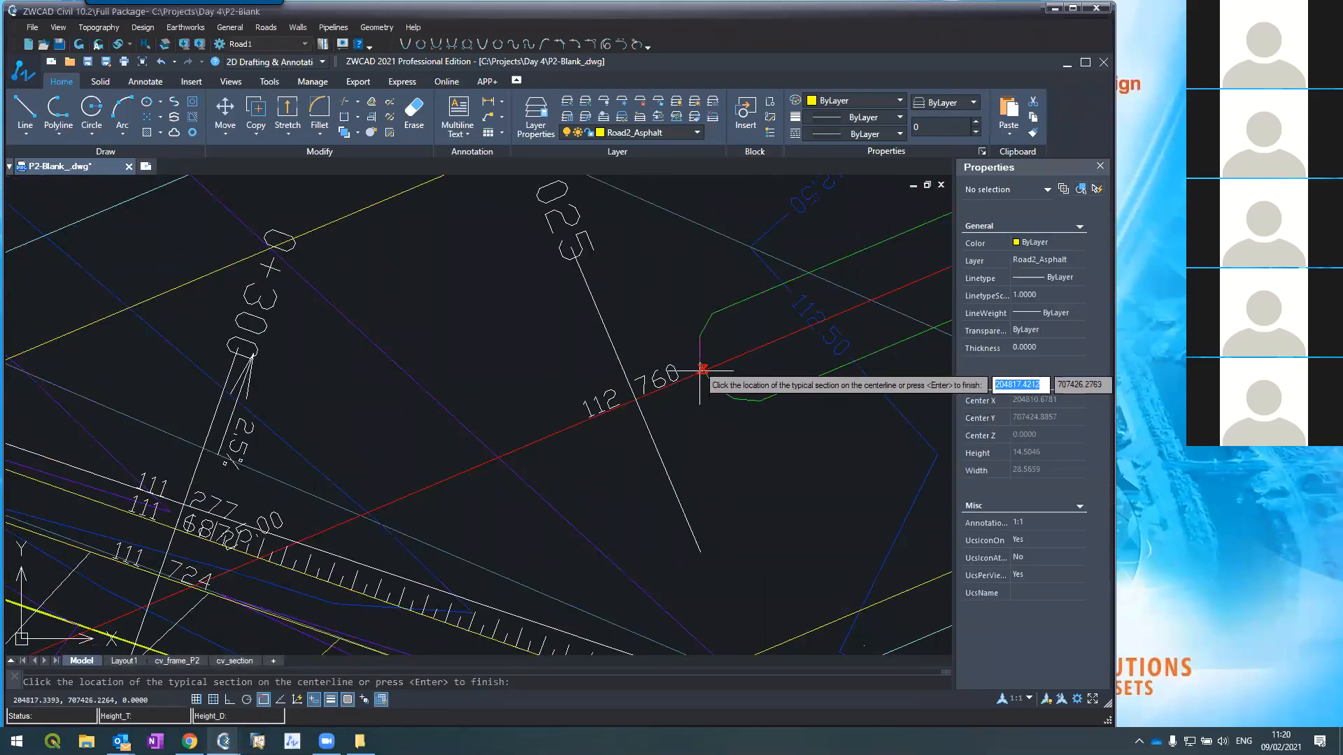
left_click(121, 742)
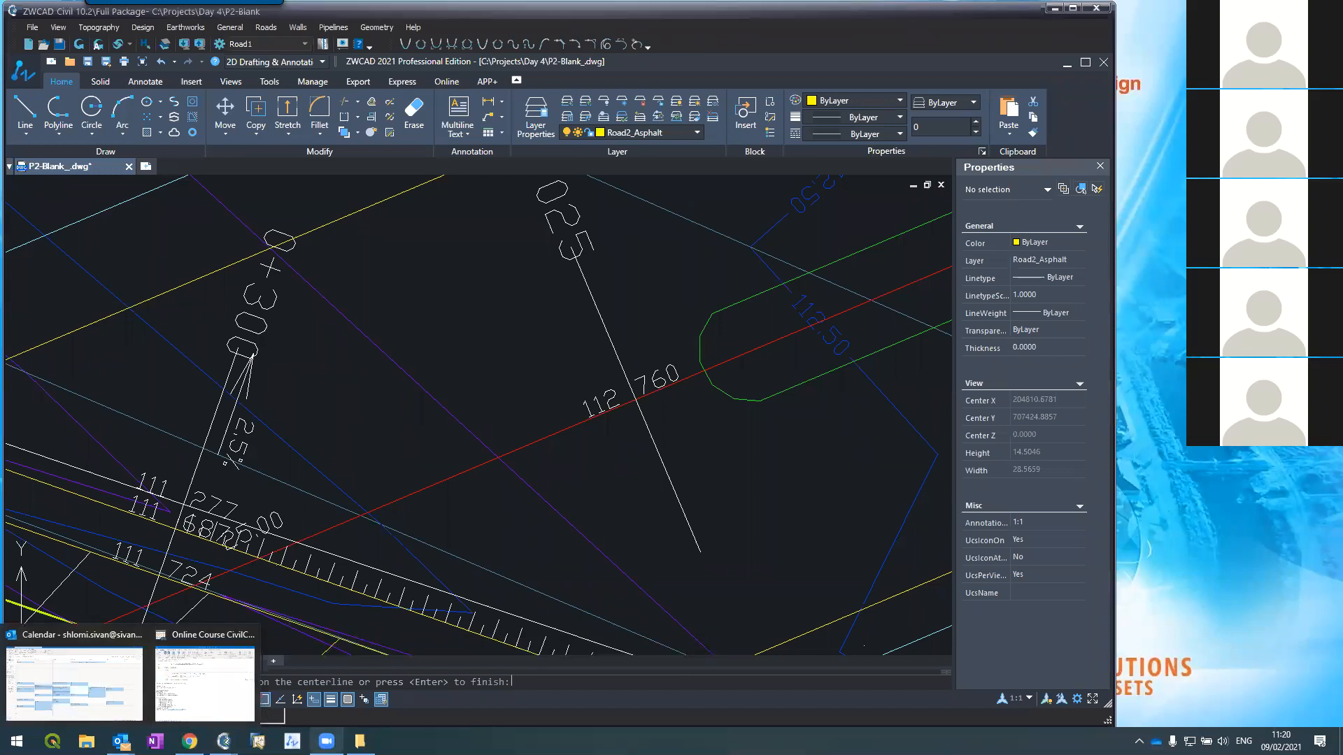
Step: Open the object snap settings from OSNAP and minimize the Typical sections editor
right_click(264, 701)
left_click(278, 692)
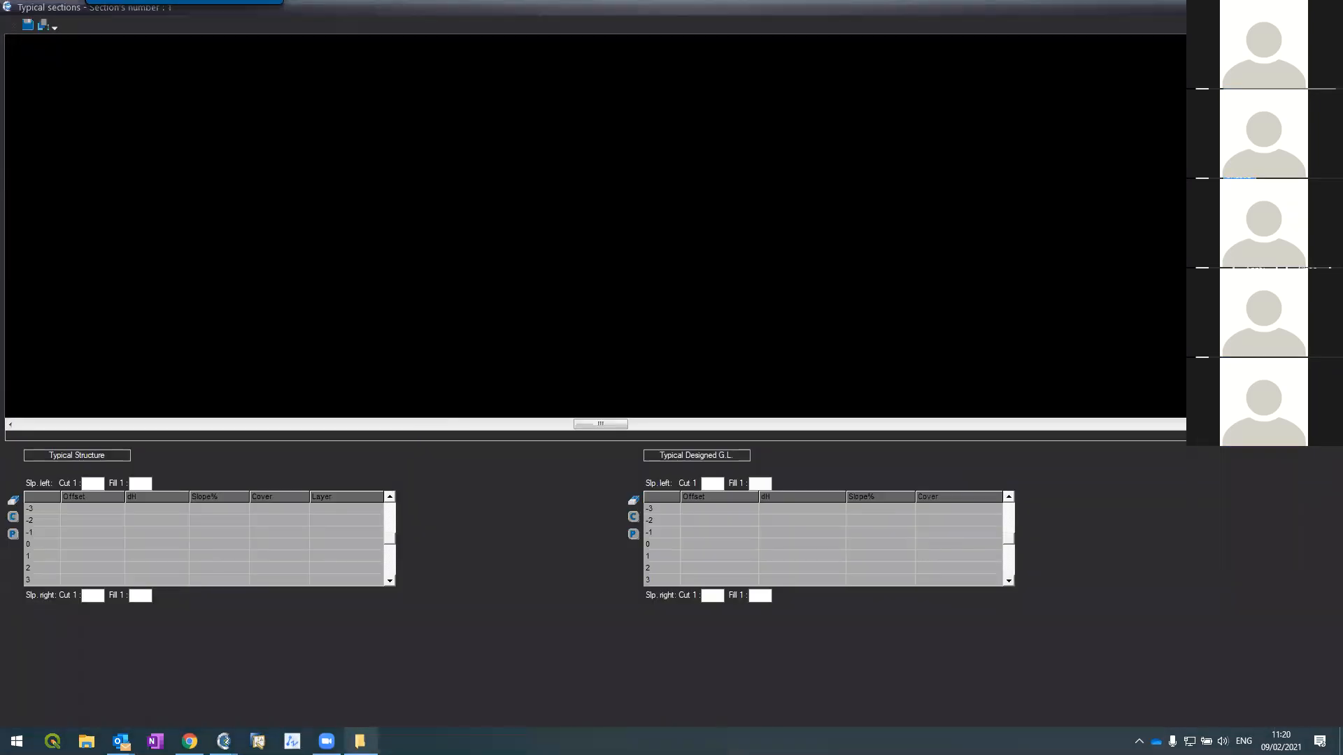
left_click(1282, 7)
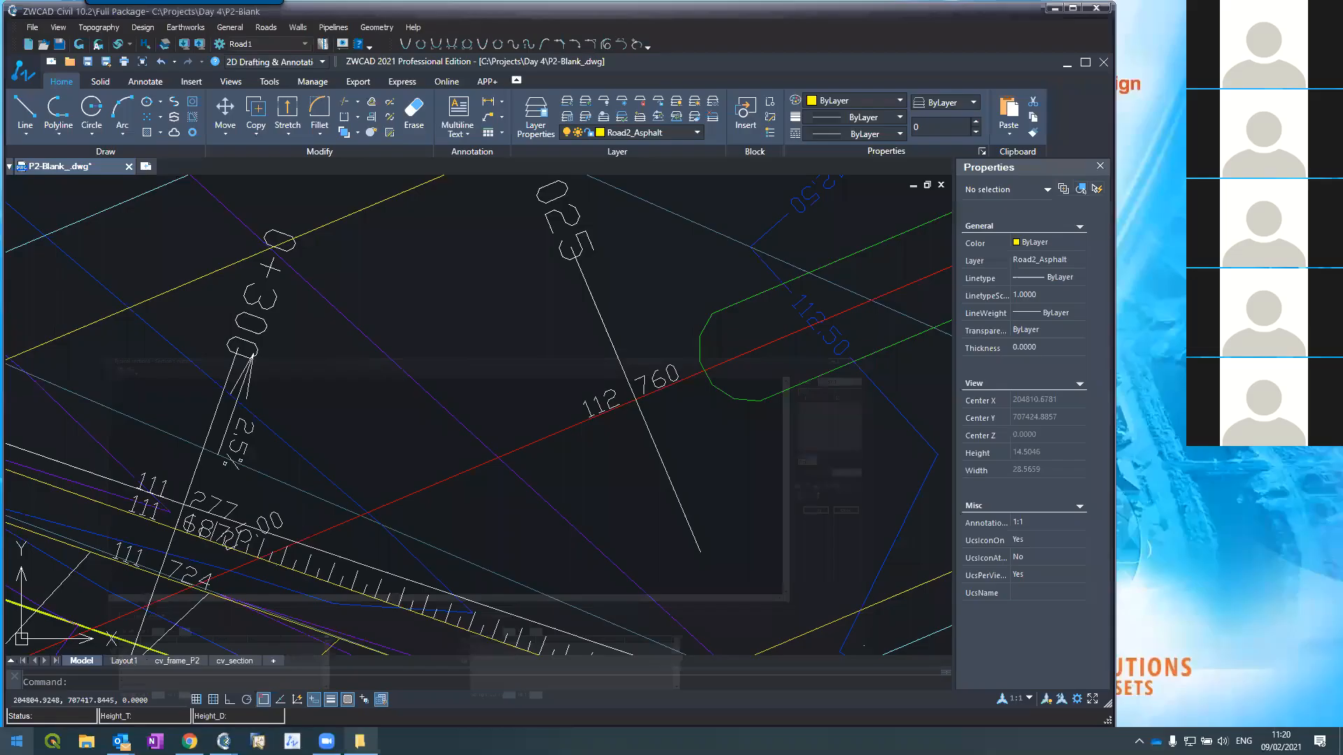
Step: Enable Intersection object snap in Drafting Settings, then bring Typical sections back to the front
right_click(263, 700)
left_click(270, 688)
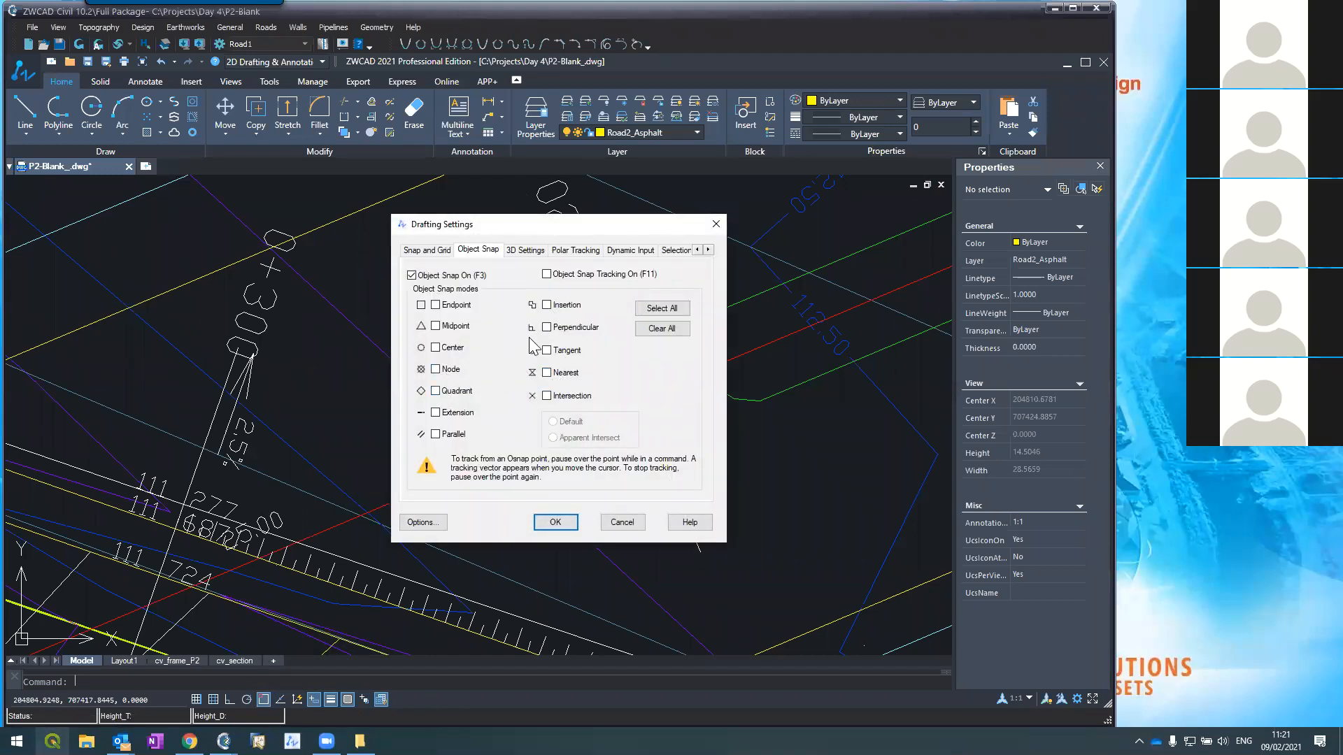
left_click(546, 396)
key("Return")
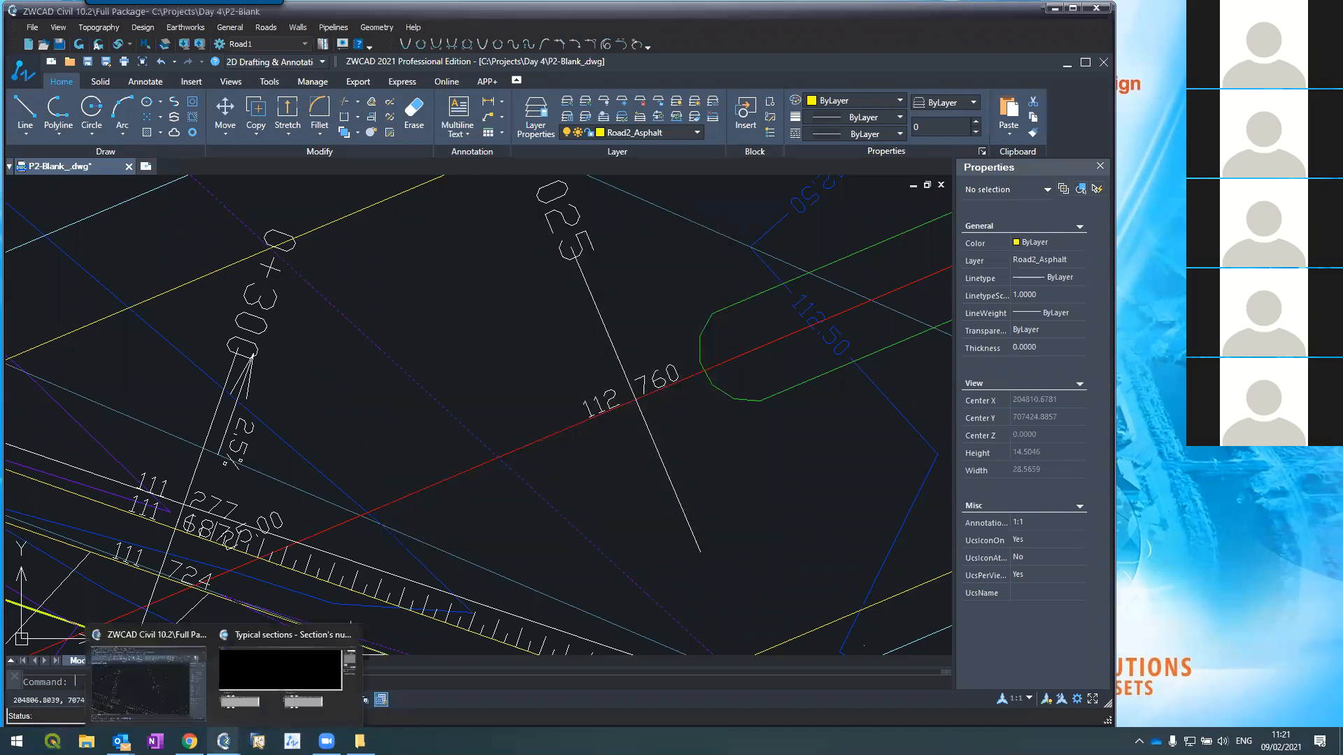
left_click(286, 661)
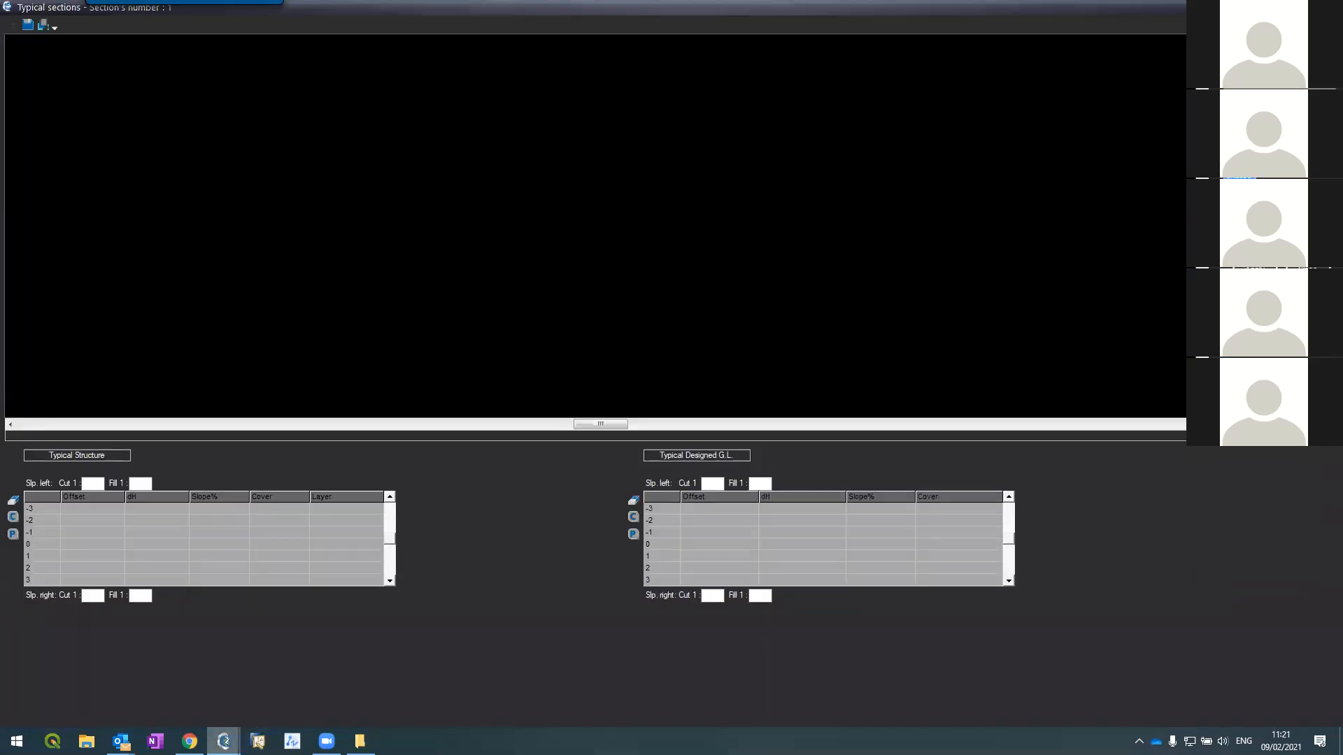
Step: Resume the location pick and click where the centerline crosses the chainage line
left_click(1240, 178)
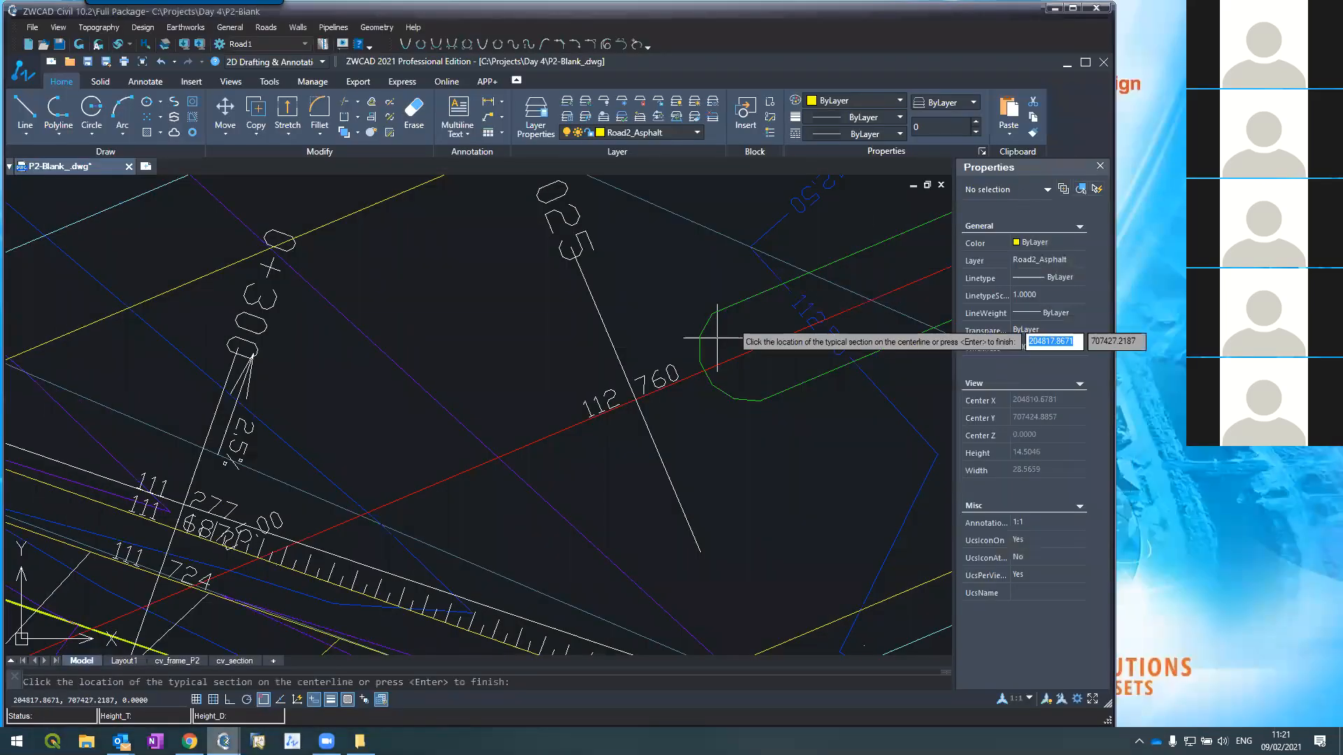
left_click(702, 371)
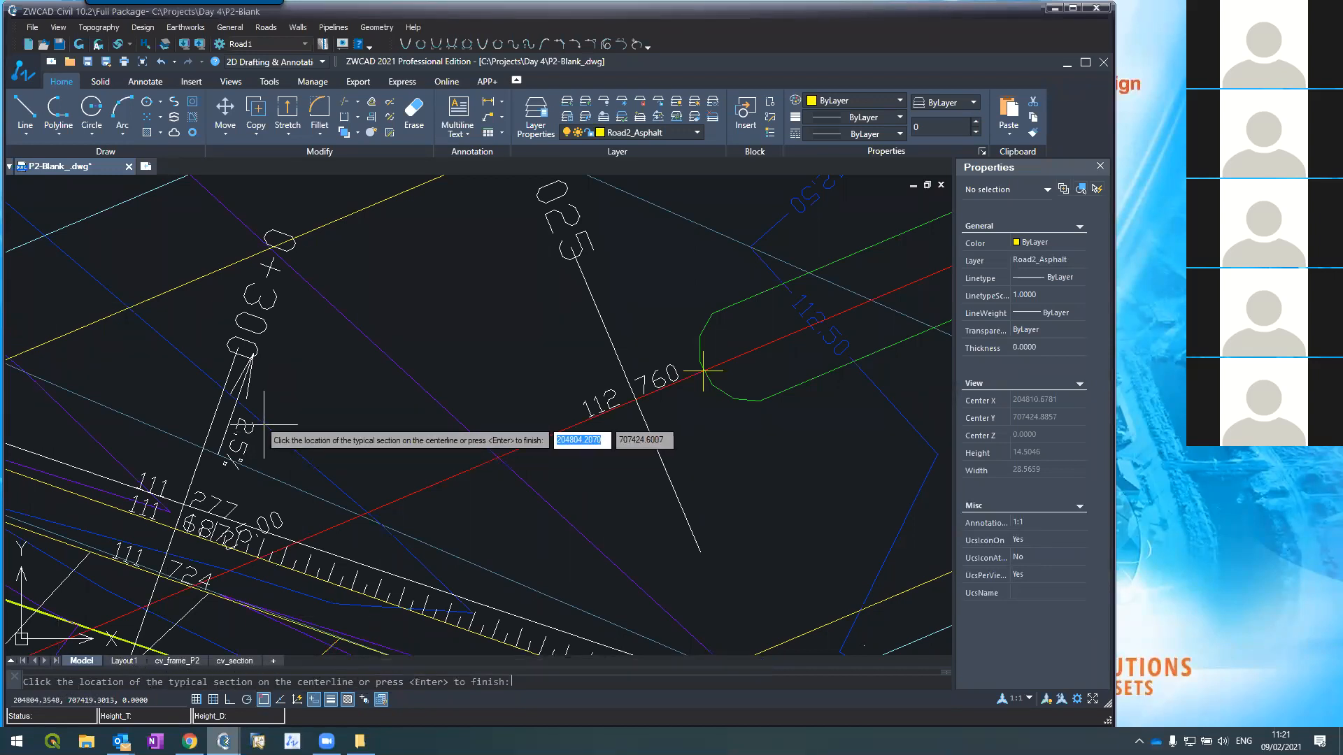
scroll(259, 440, "down", 6)
scroll(174, 490, "down", 2)
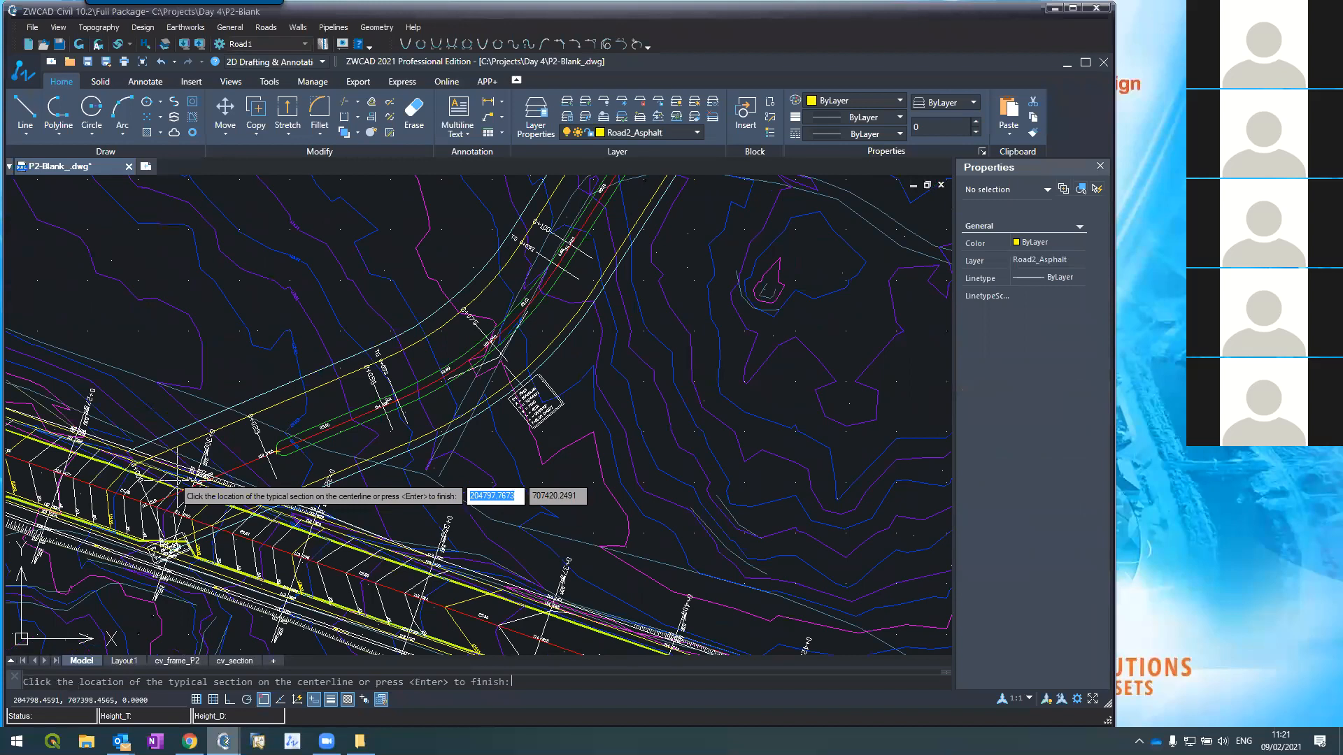
scroll(178, 490, "down", 4)
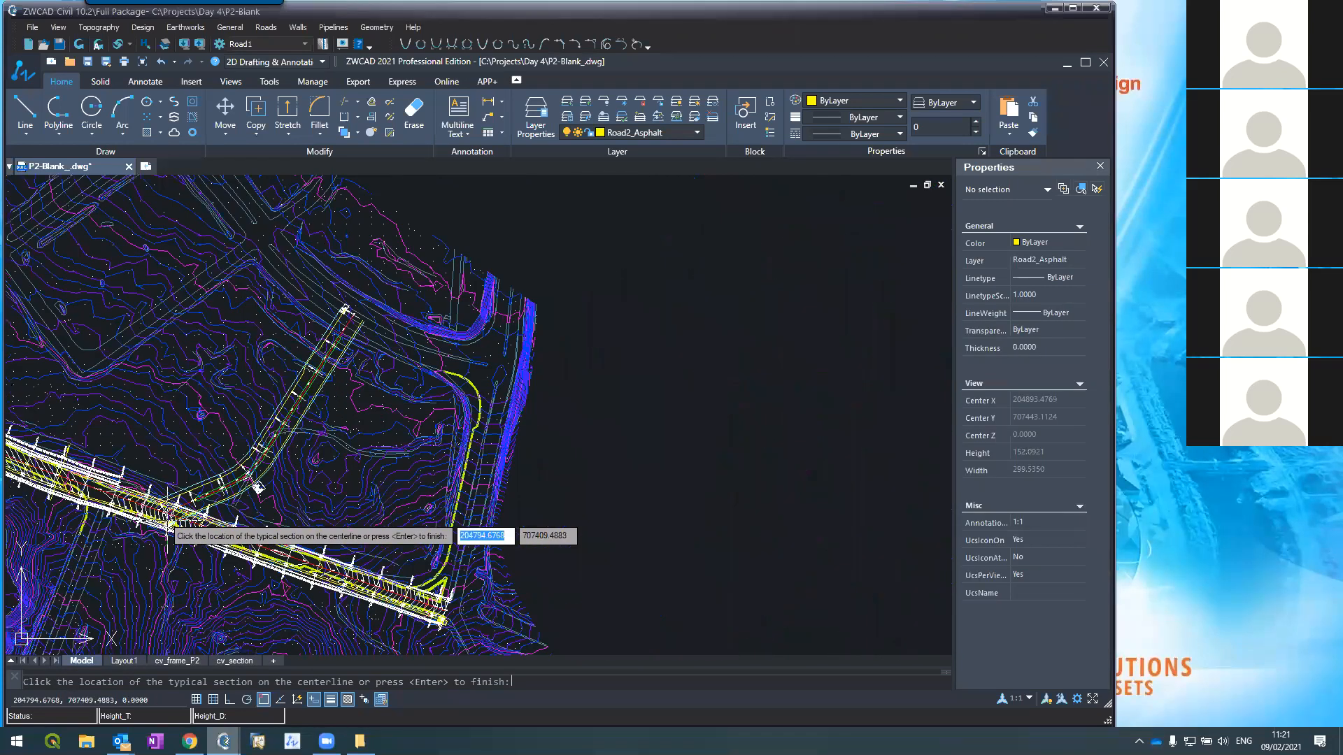
scroll(216, 416, "up", 10)
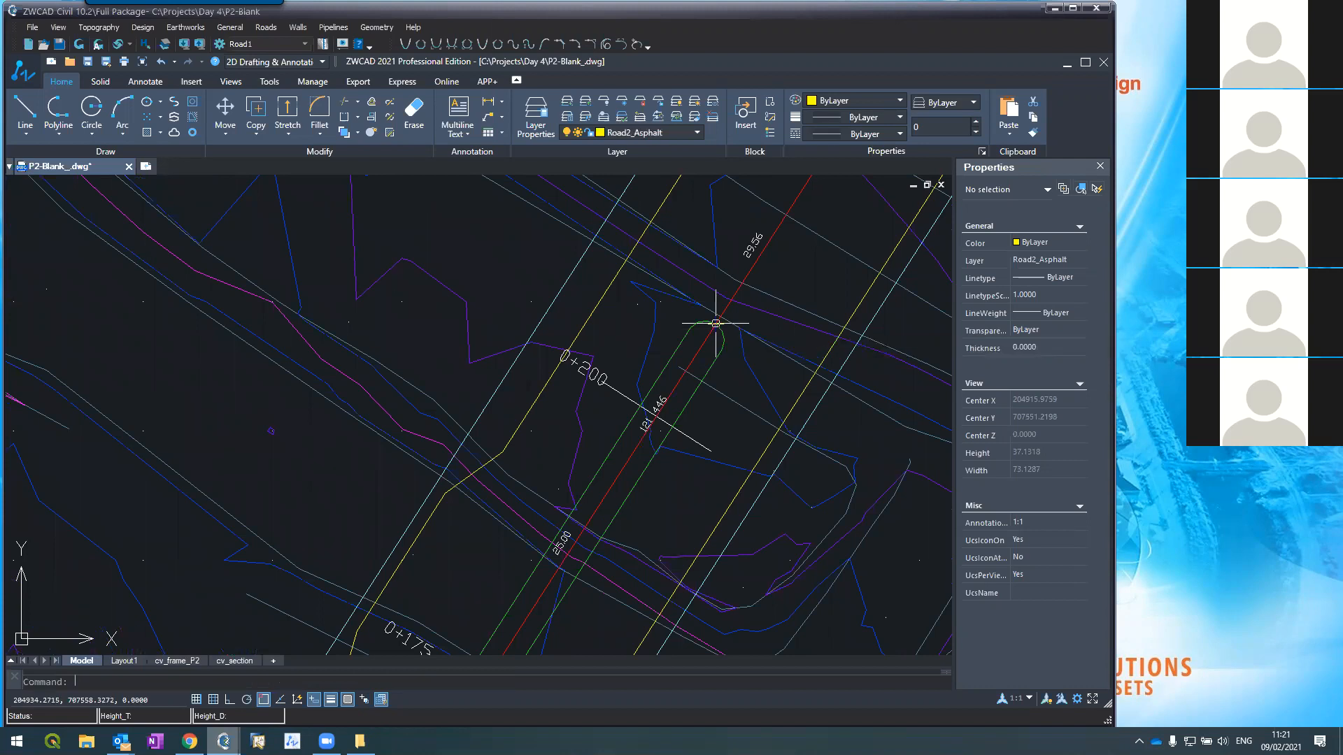
left_click(731, 371)
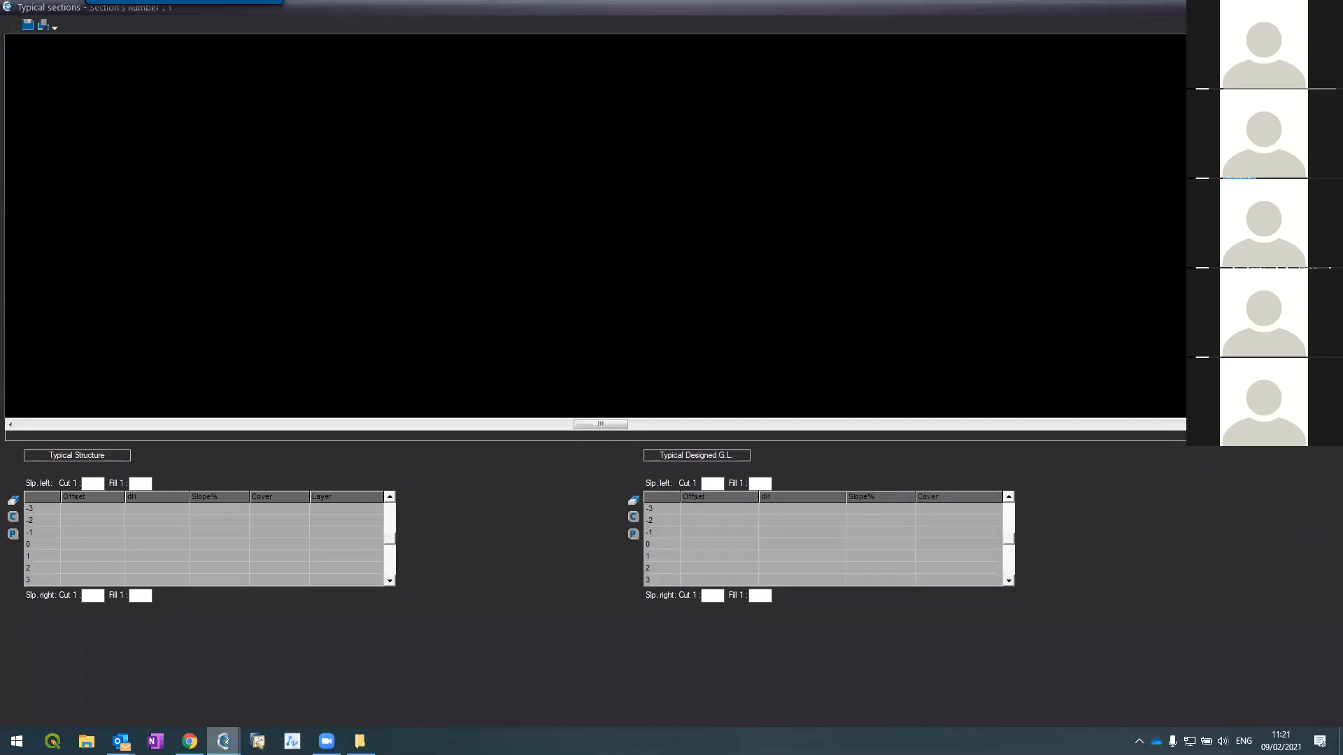
left_click(1327, 7)
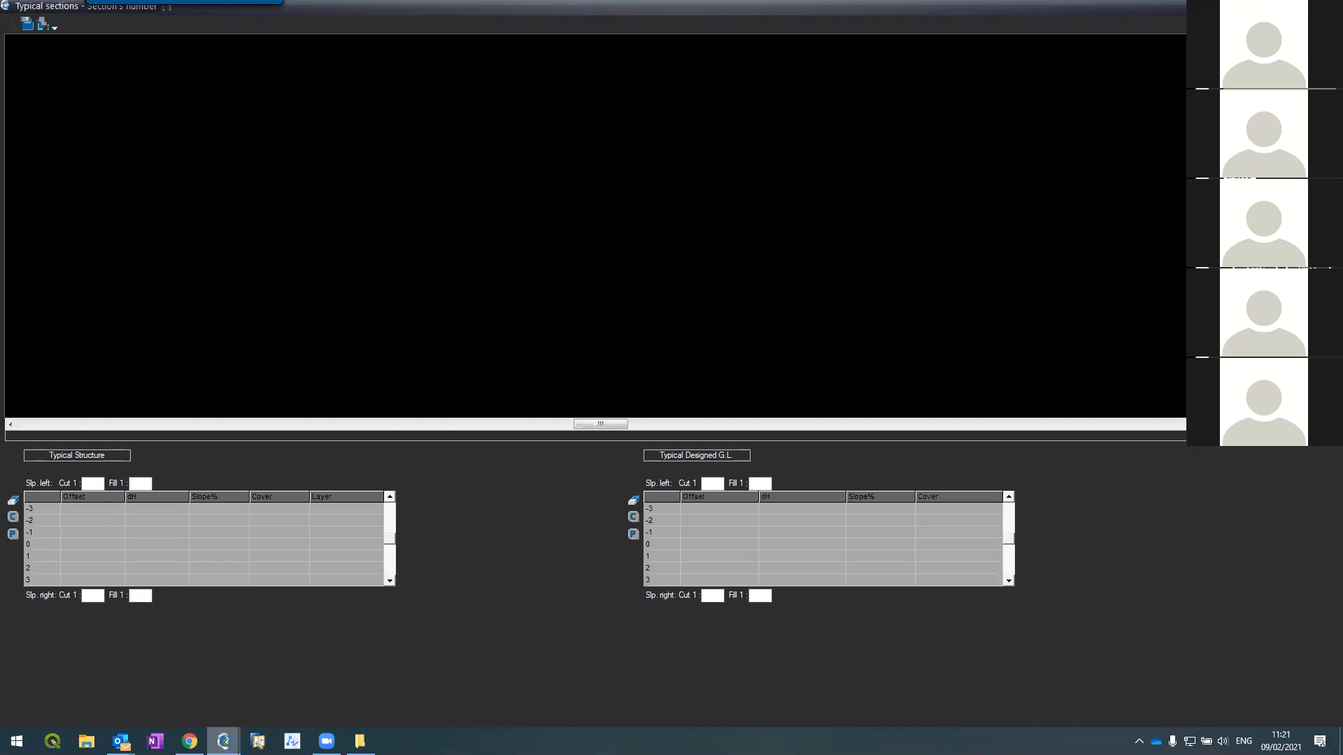
Step: Zoom to the branch road and pick a section point on its centerline
scroll(612, 353, "down", 5)
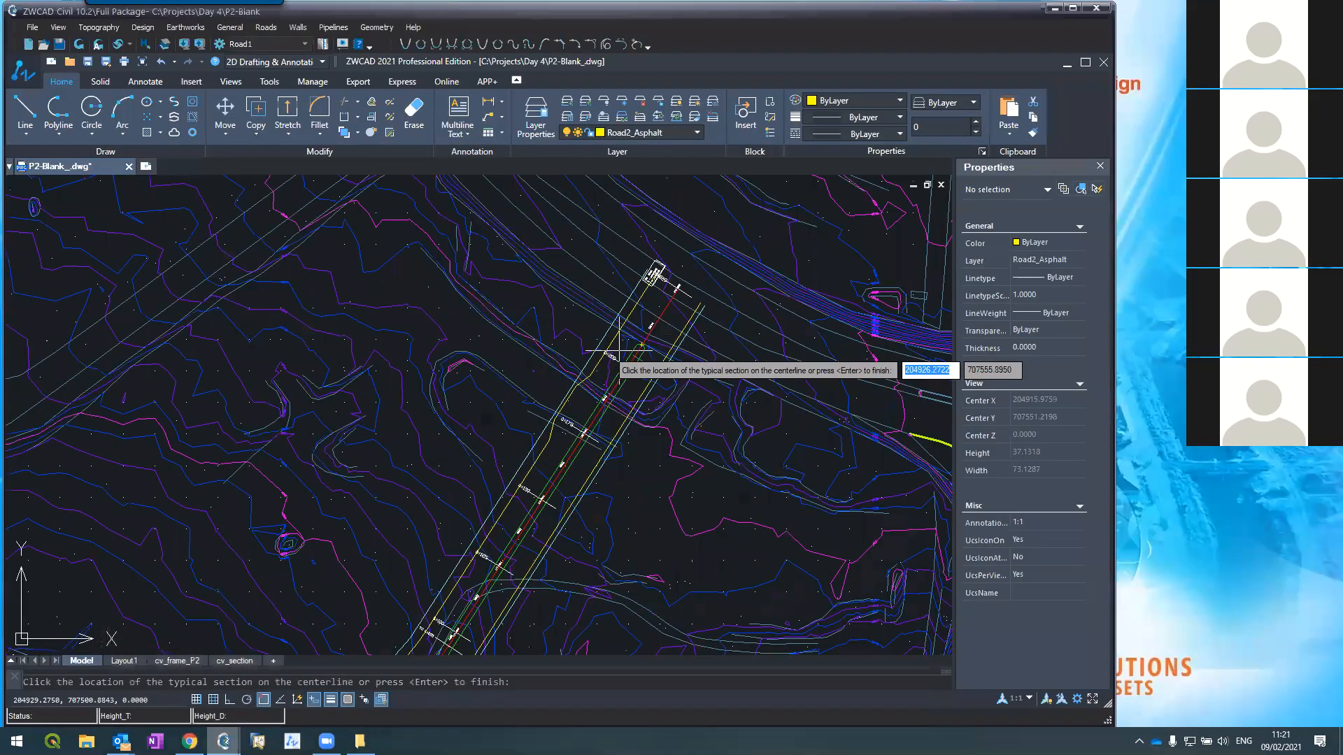
scroll(498, 540, "up", 6)
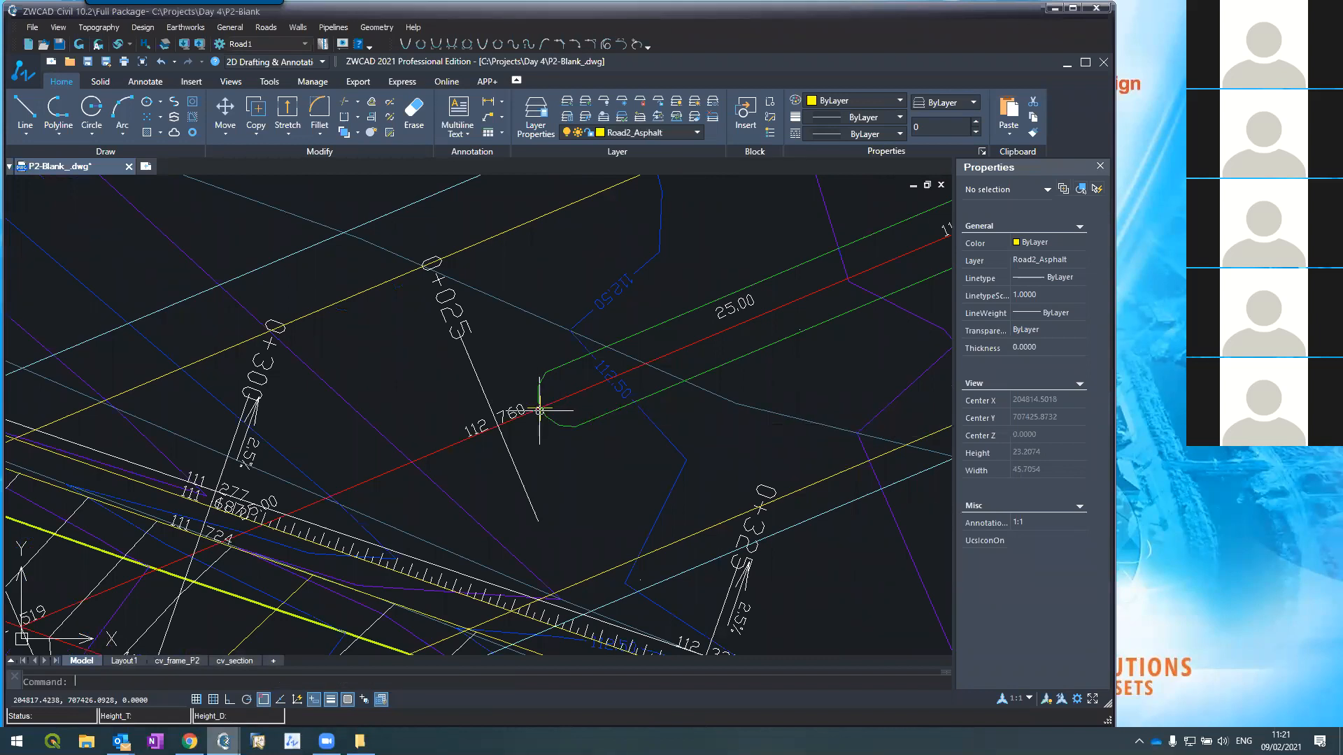
scroll(376, 529, "down", 4)
scroll(377, 529, "down", 5)
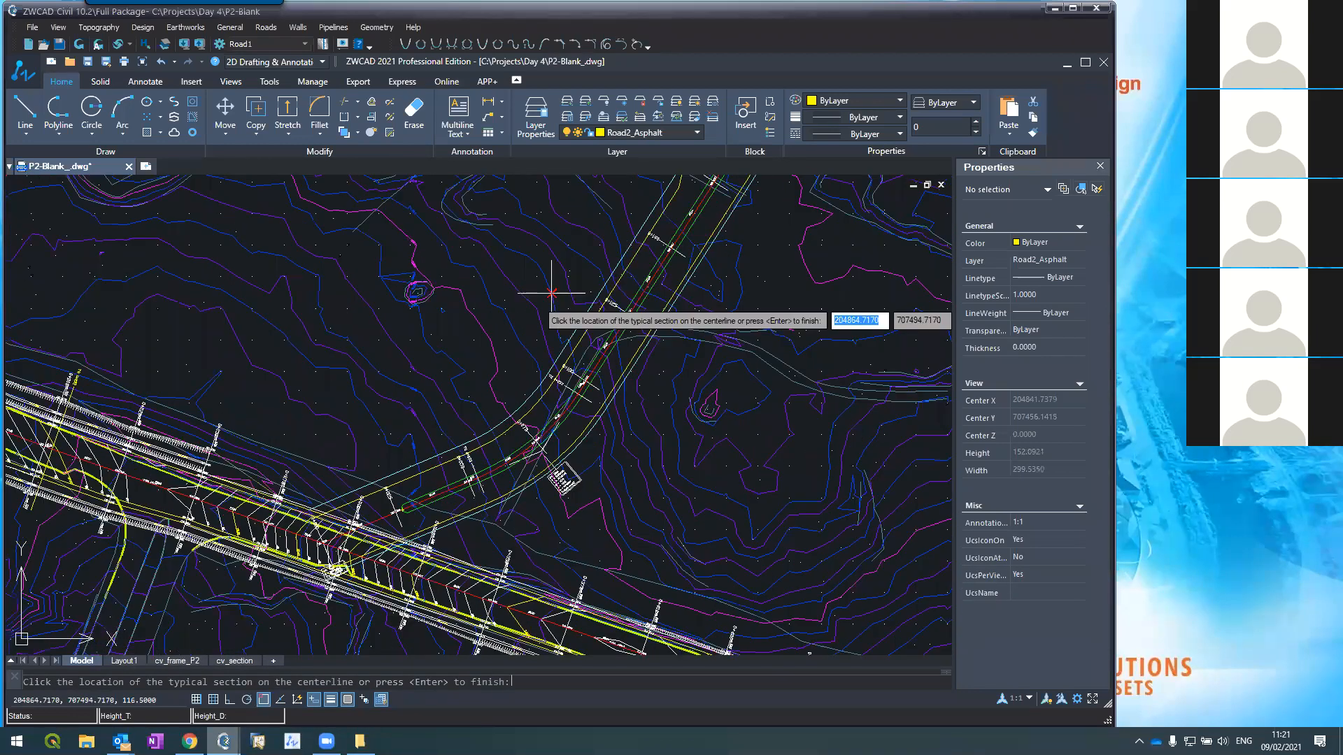
scroll(604, 249, "down", 3)
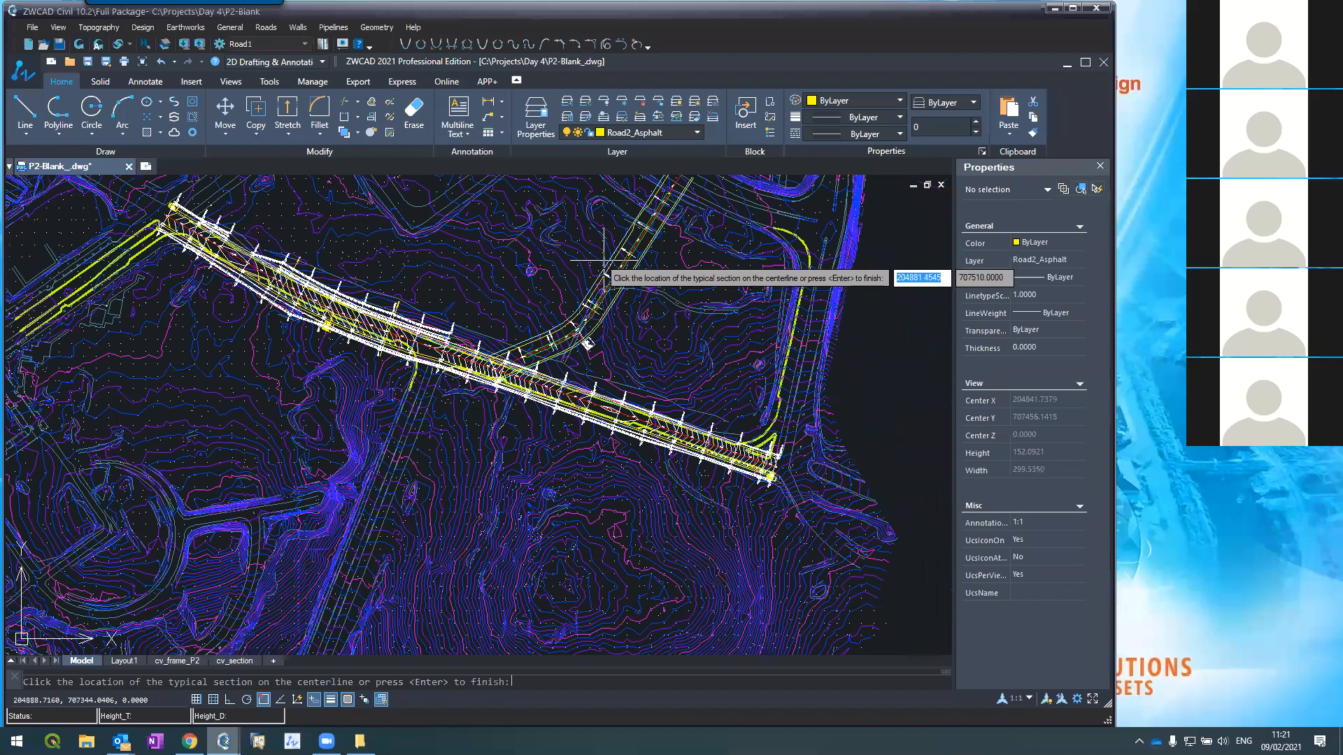
scroll(604, 260, "up", 6)
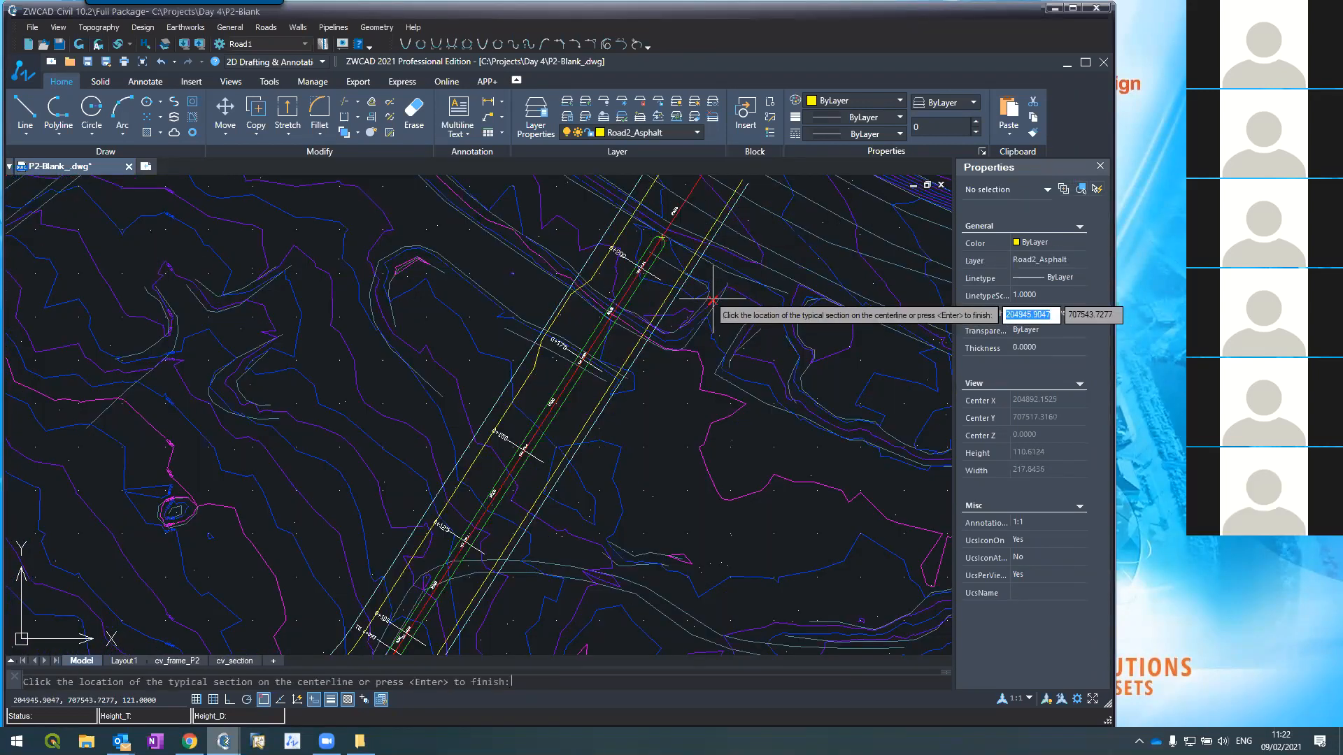
left_click(712, 302)
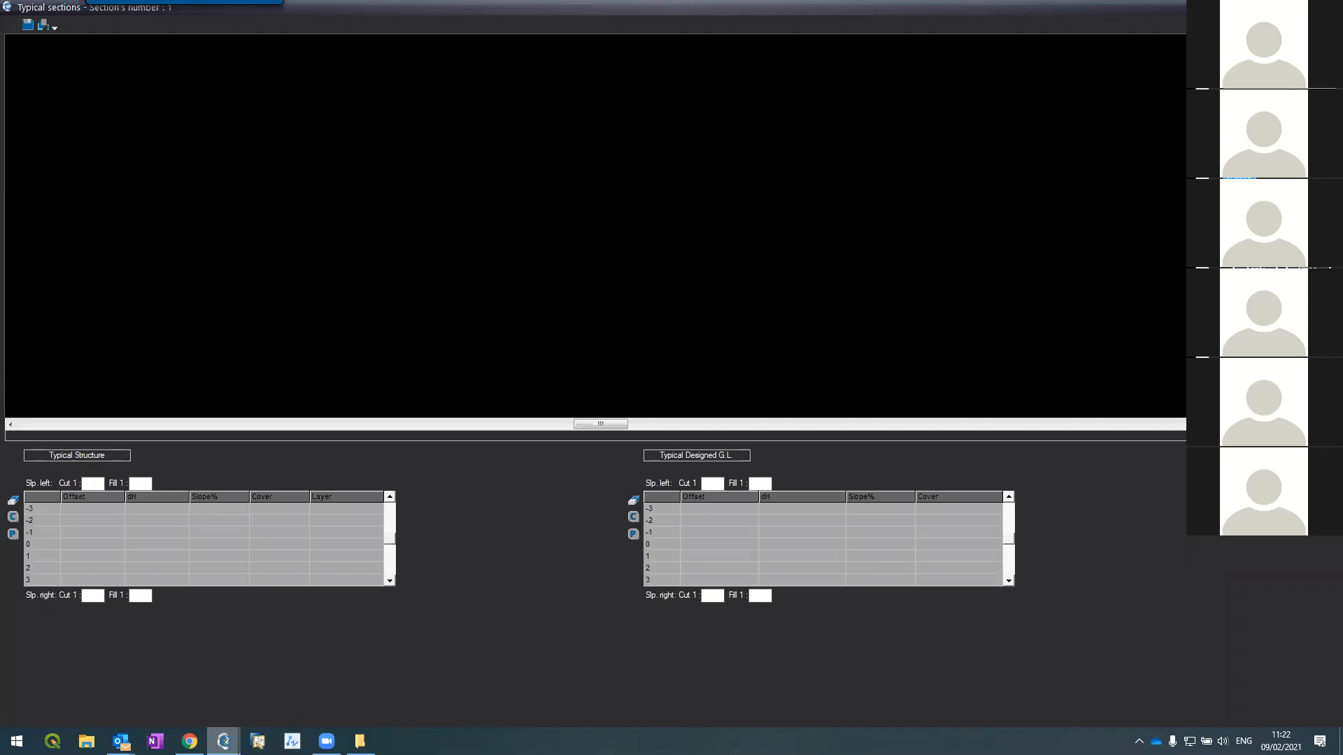
left_click(1283, 7)
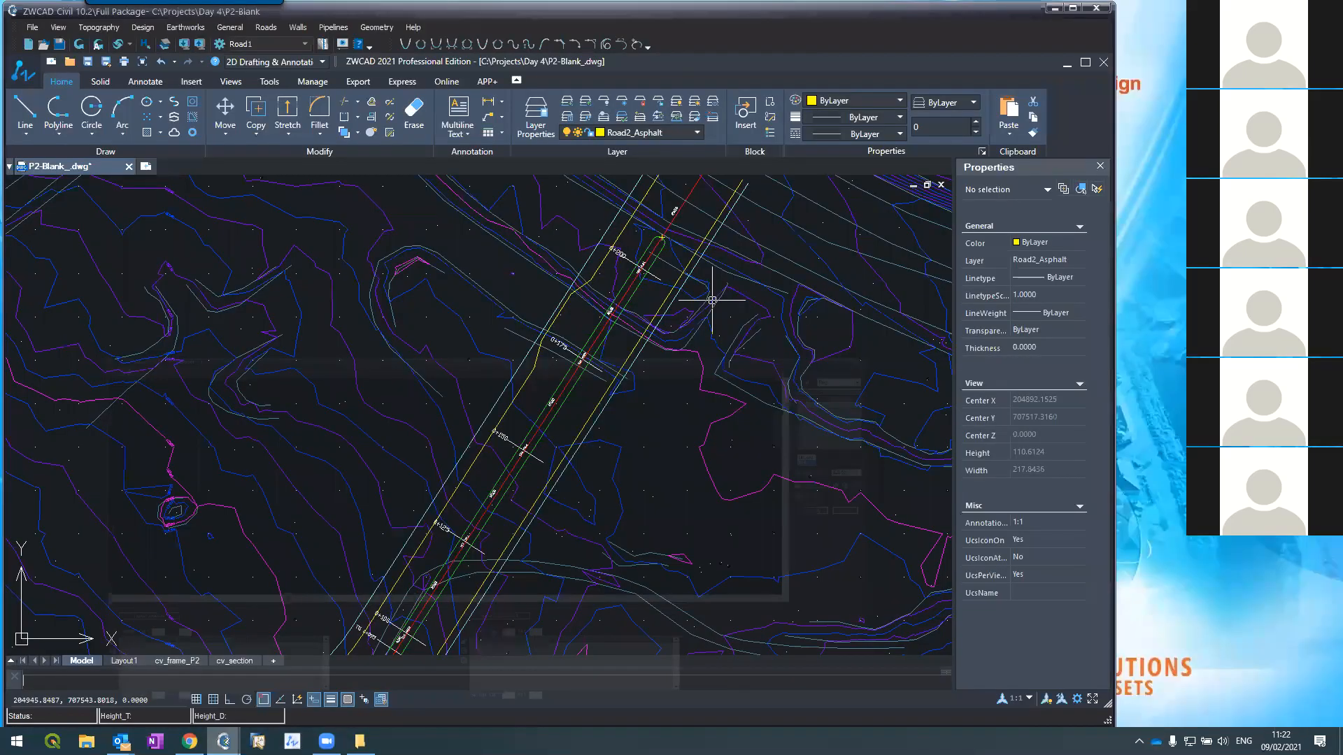
Step: Pick the branch centerline point at chainage 0+200 as the section location
scroll(603, 378, "down", 4)
scroll(568, 323, "up", 4)
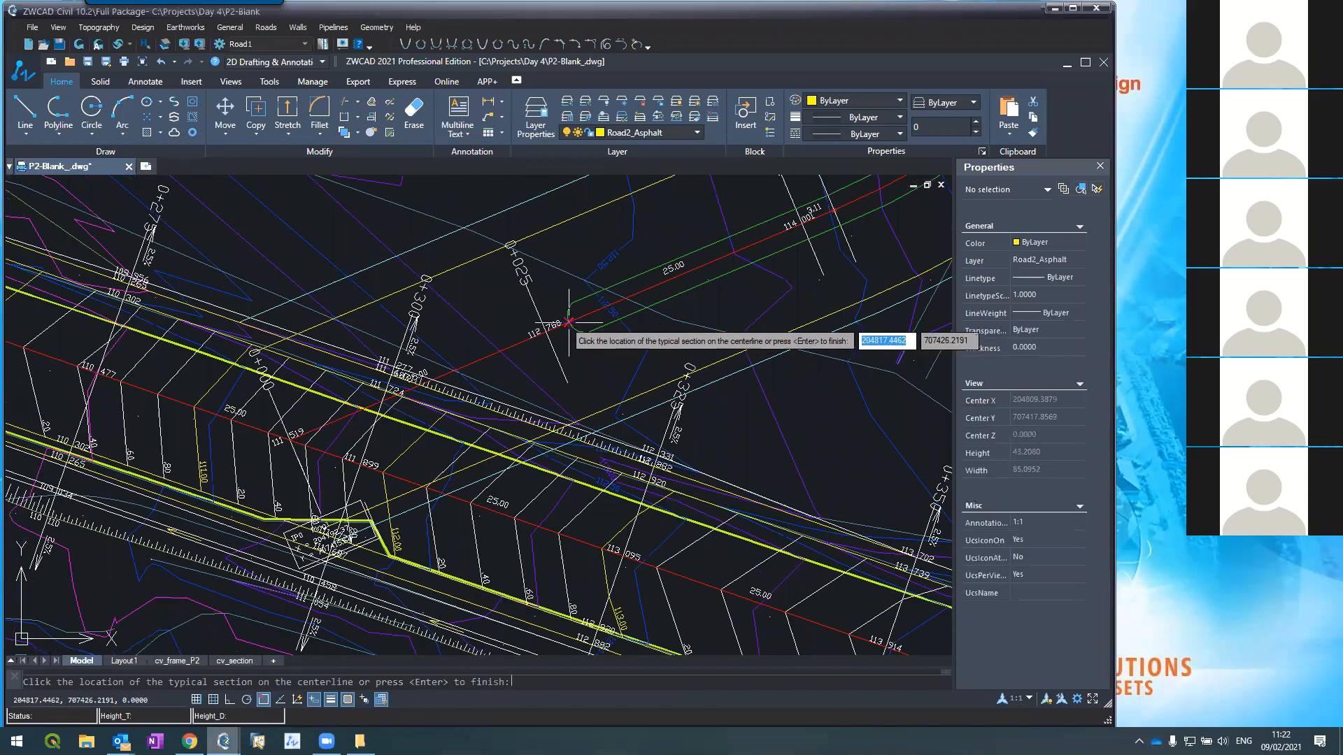
left_click(567, 323)
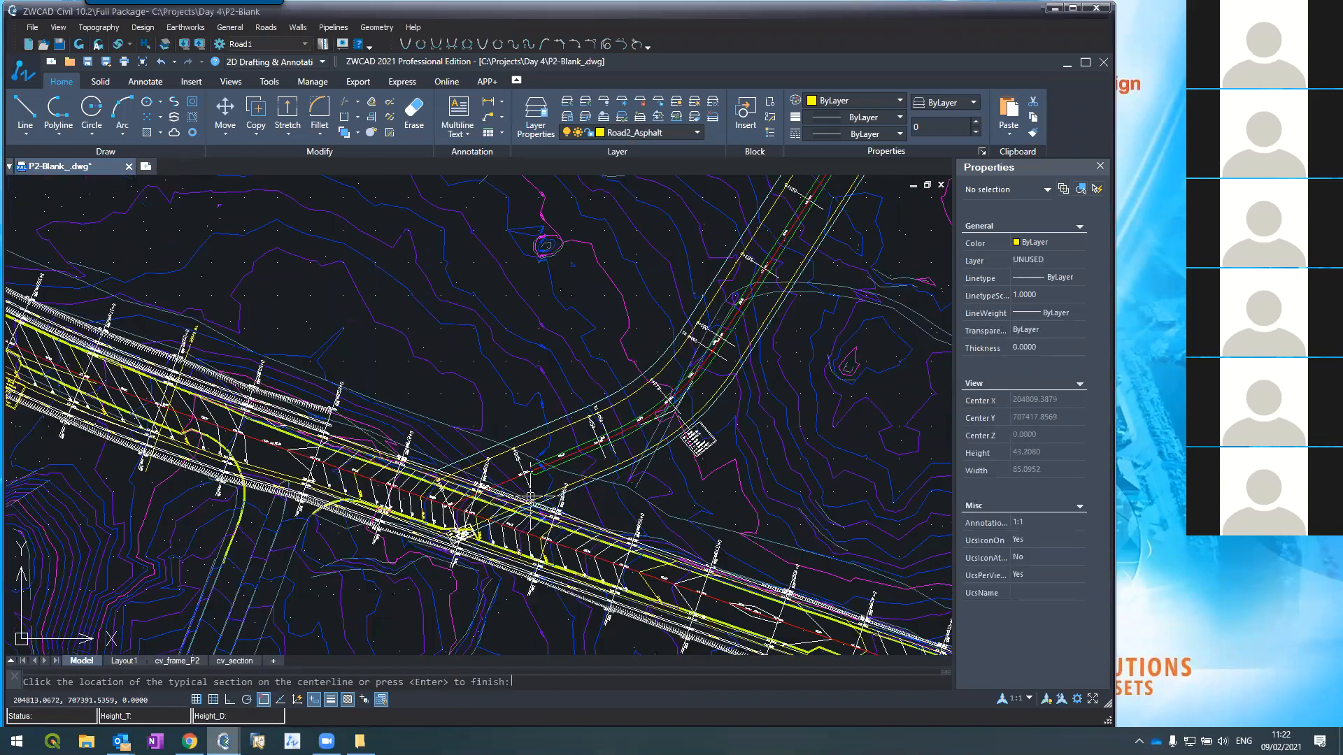
scroll(698, 335, "up", 8)
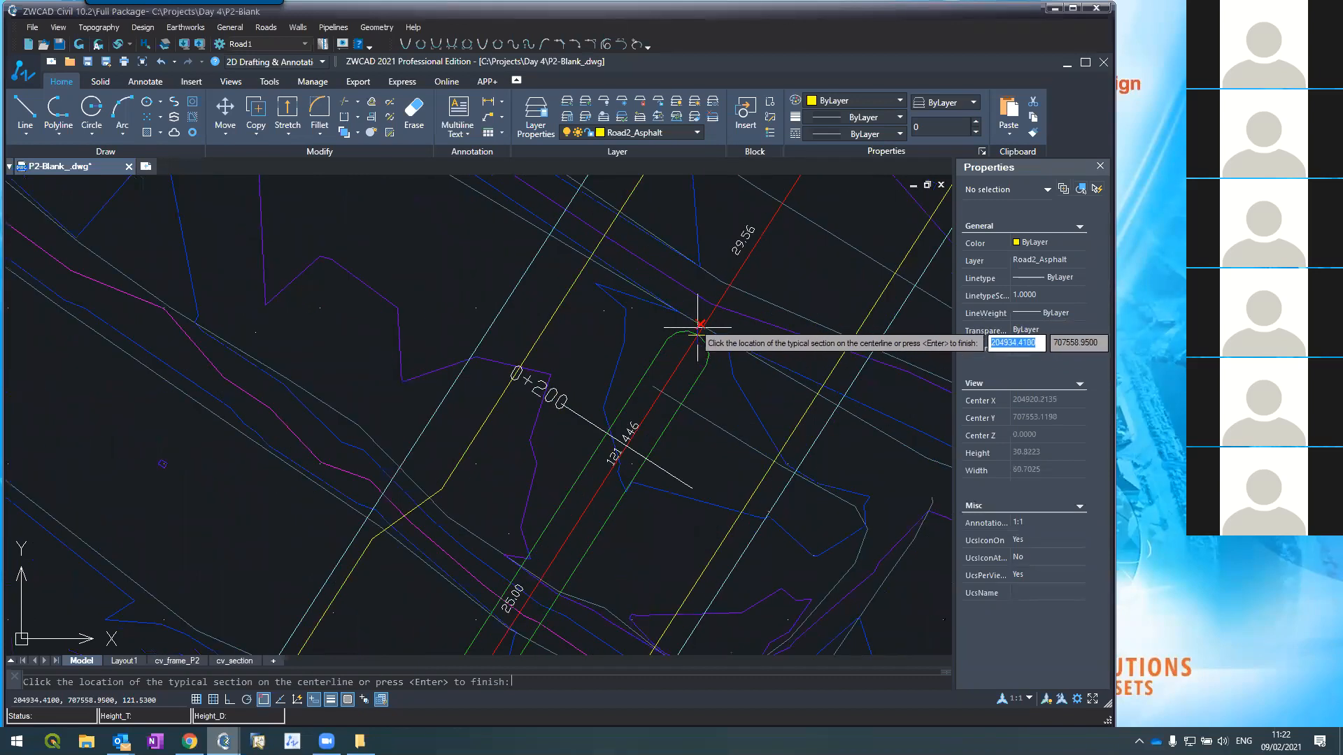
left_click(697, 336)
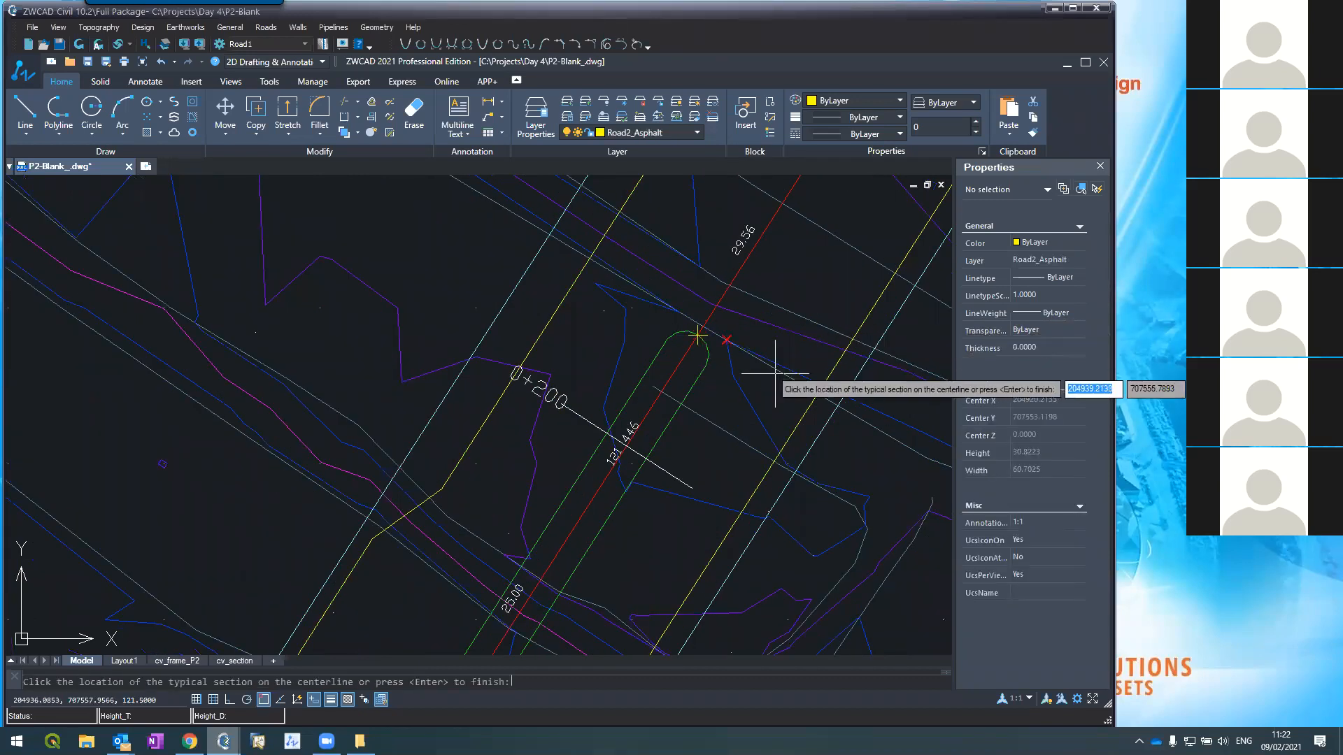
Step: Finish picking locations and advance to typical section number 2
key("Return")
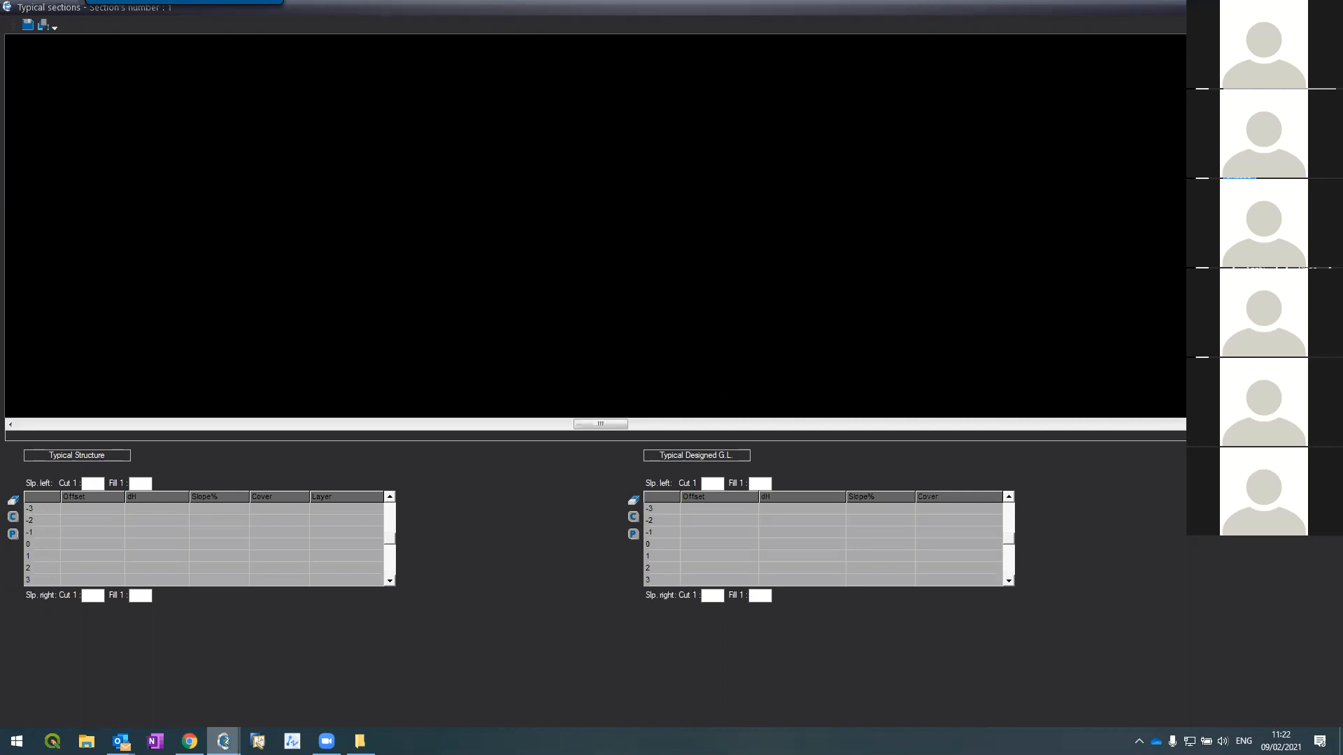
key("Page_Down")
Step: Enter row 0 with offset 0 and dH 0.2, and row 1 with offset 1.5 and -2% slope
left_click(65, 544)
type("0")
key("Tab")
type("0,2")
key("Tab")
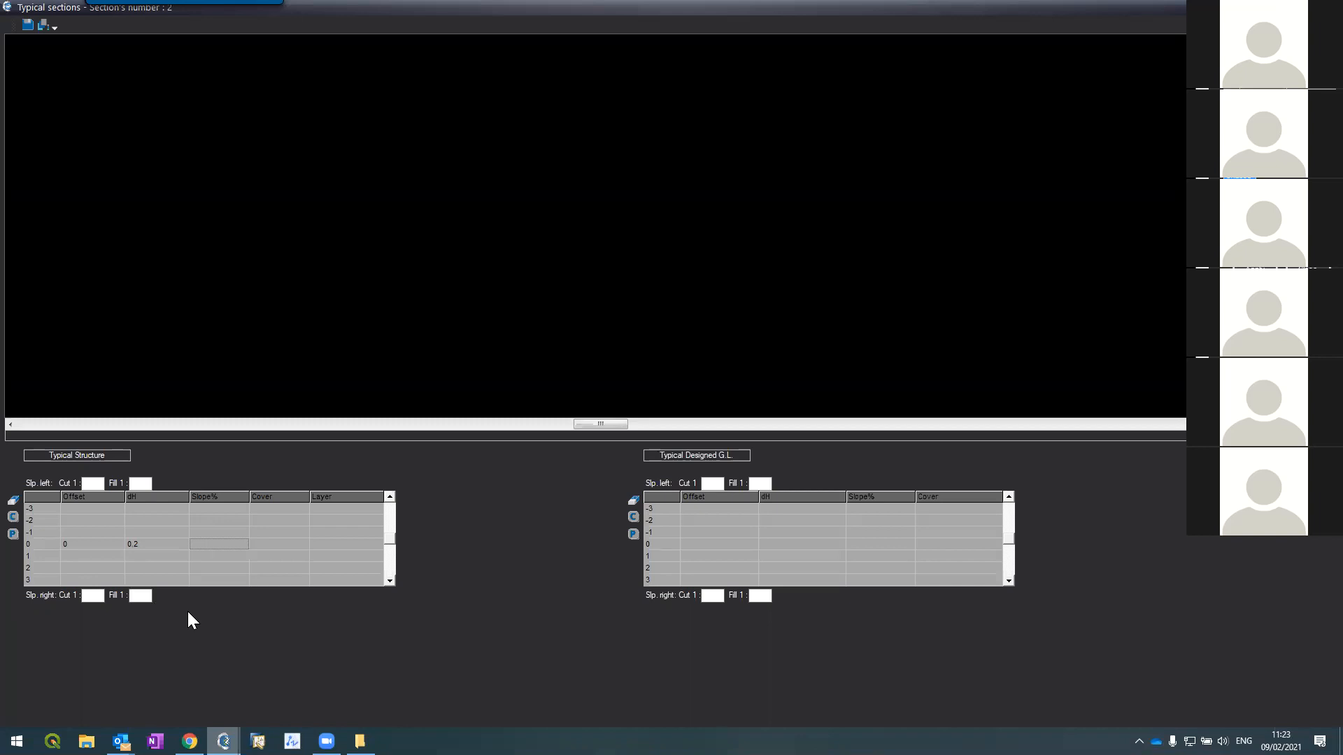
key("Down")
key("Left")
key("Left")
type("1.5")
key("Tab")
Step: Add row -1 at offset -1.5 and row 2 at offset 7, both with -2% slope
key("Tab")
type("-2")
key("Return")
key("Up")
key("Up")
key("Up")
type("-1.5")
key("Tab")
key("Tab")
type("-2")
key("Return")
key("Down")
key("Down")
type("7")
key("Tab")
type("-2")
Step: Change the row 1 and row -1 slopes to -2.5% and set row 2 cover to 1-Asphalt
key("Up")
key("Up")
key("Right")
key("Right")
type("-2.5")
key("Up")
key("Up")
type("-2.5")
key("Up")
key("Left")
key("Left")
left_click(219, 569)
key("Left")
key("Left")
left_click(304, 568)
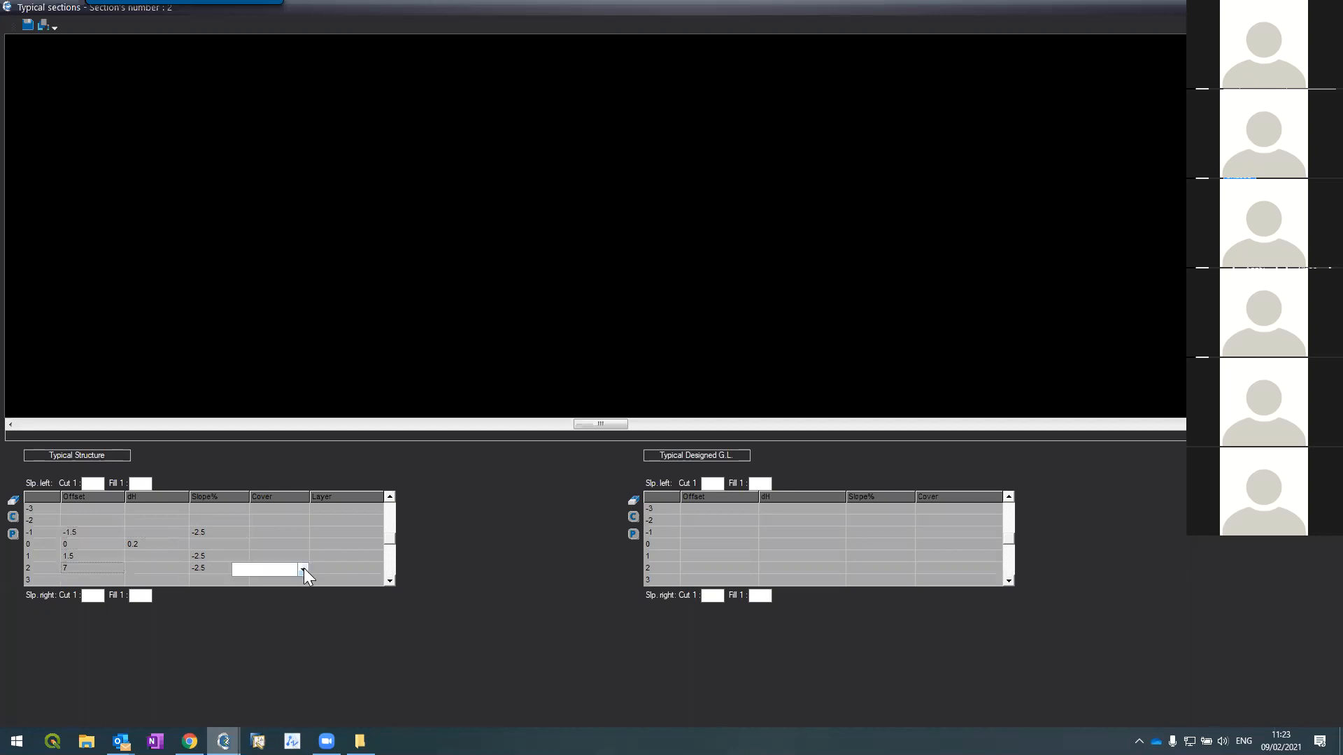
left_click(304, 568)
left_click(288, 591)
Step: Insert a new row 2 with offset 0 and height step -0.2
key("Insert")
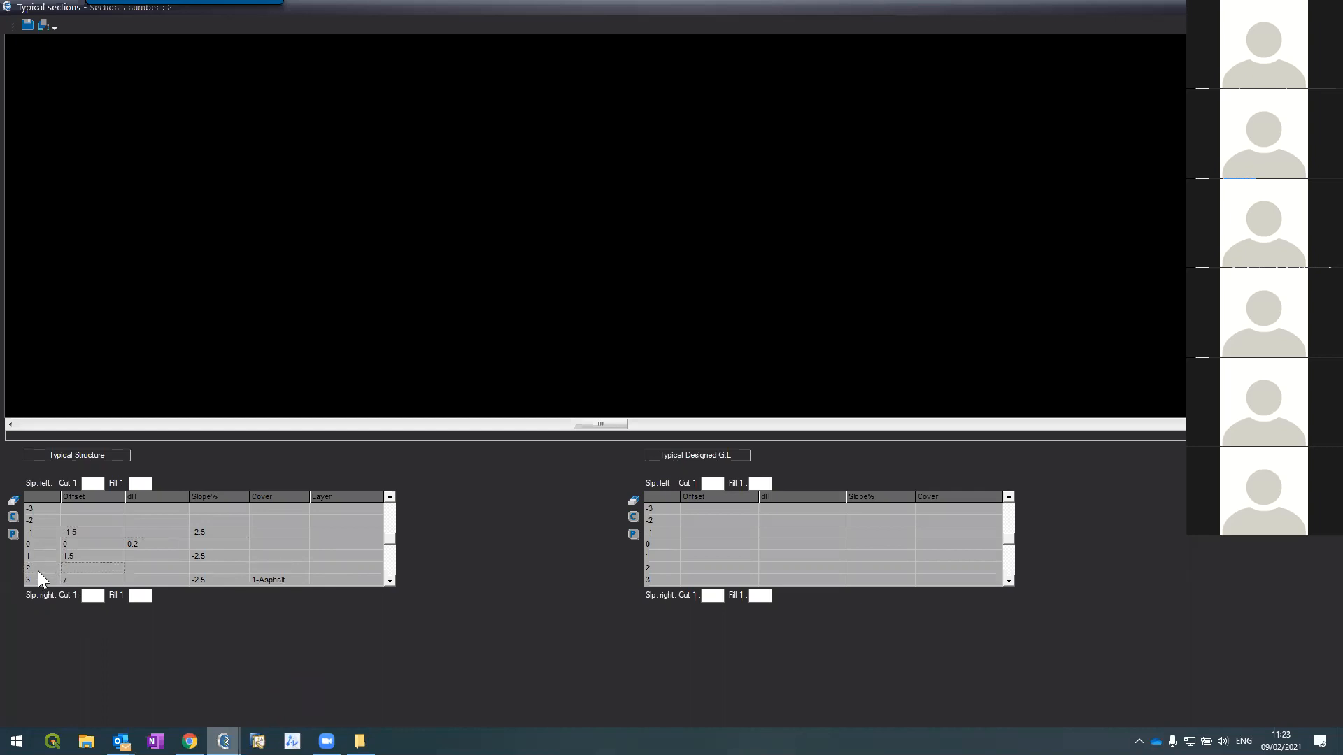
left_click(40, 568)
type("0")
key("Tab")
type("-0.2")
key("Tab")
scroll(133, 110, "up", 2)
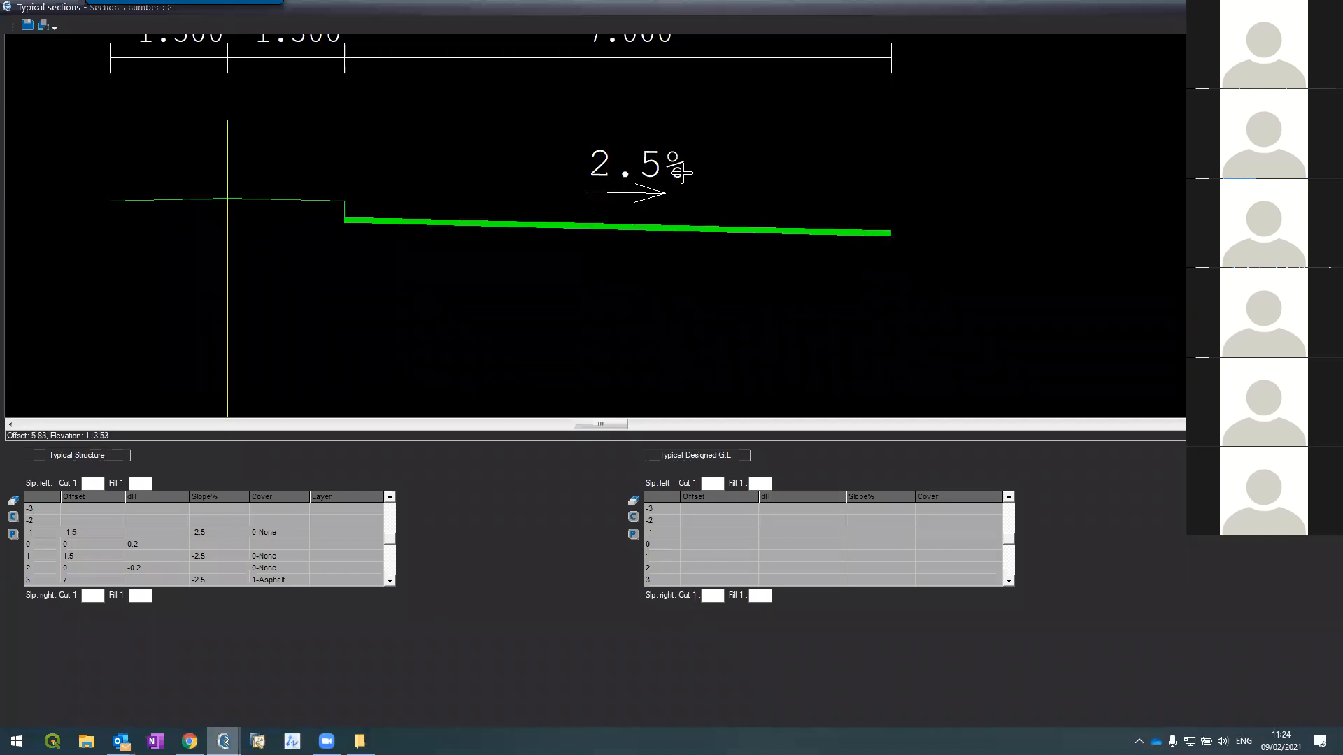
Step: Add Typical Structure row 4 with offset 0 and height change 0.2
scroll(684, 167, "down", 2)
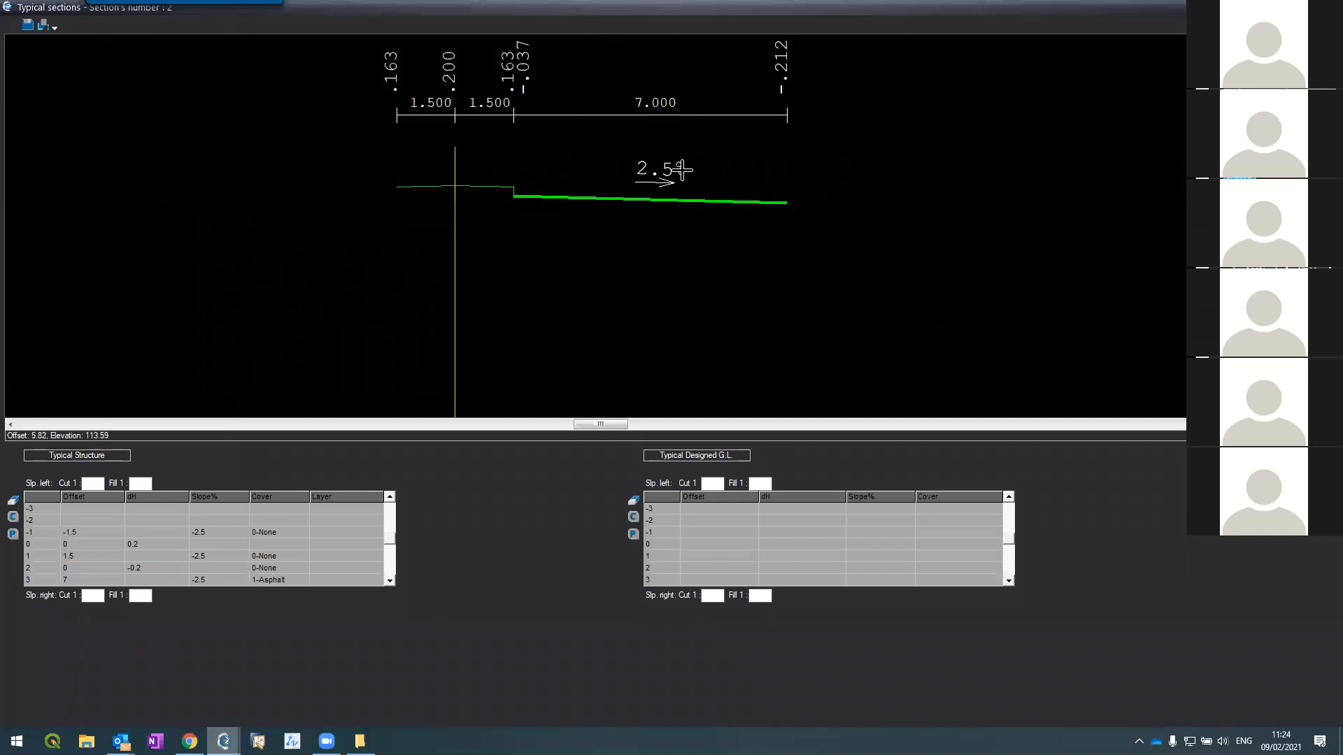
left_click(389, 581)
left_click(389, 581)
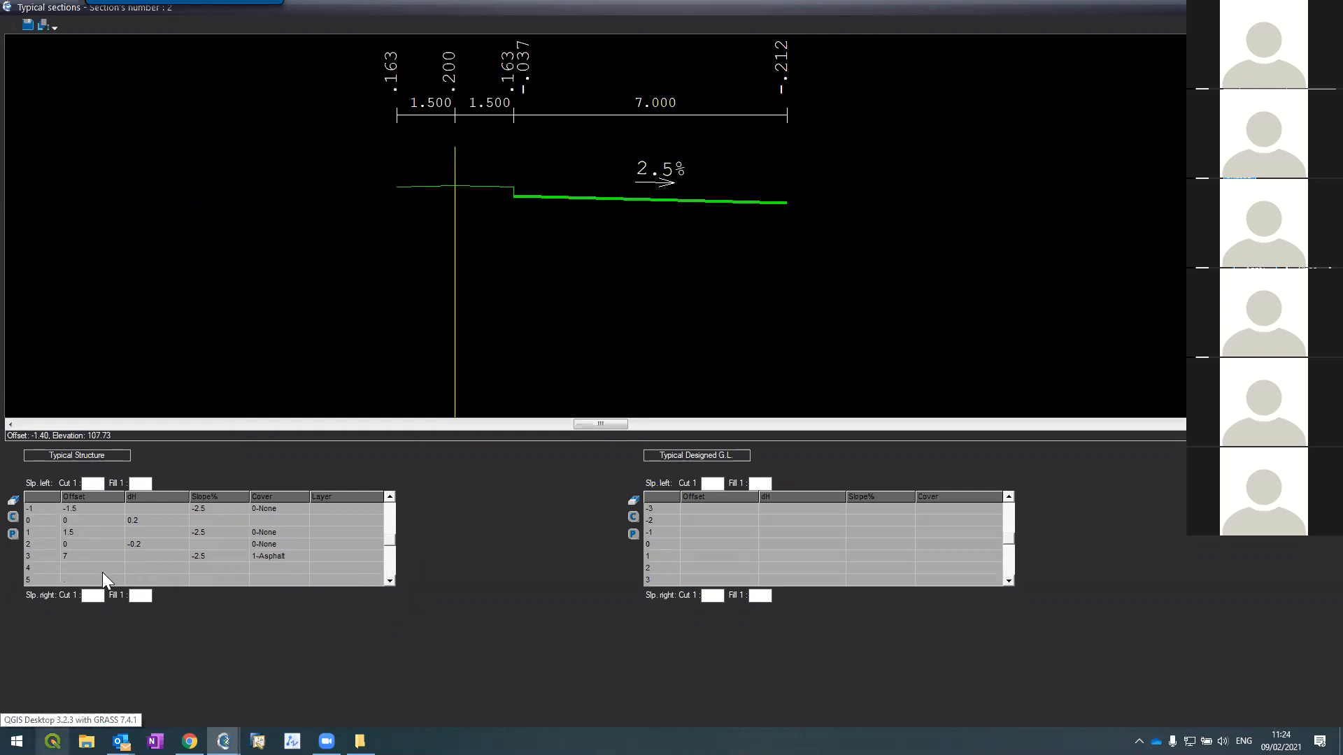
type("0")
key("Tab")
key("Tab")
key("shift+Tab")
type("0.2")
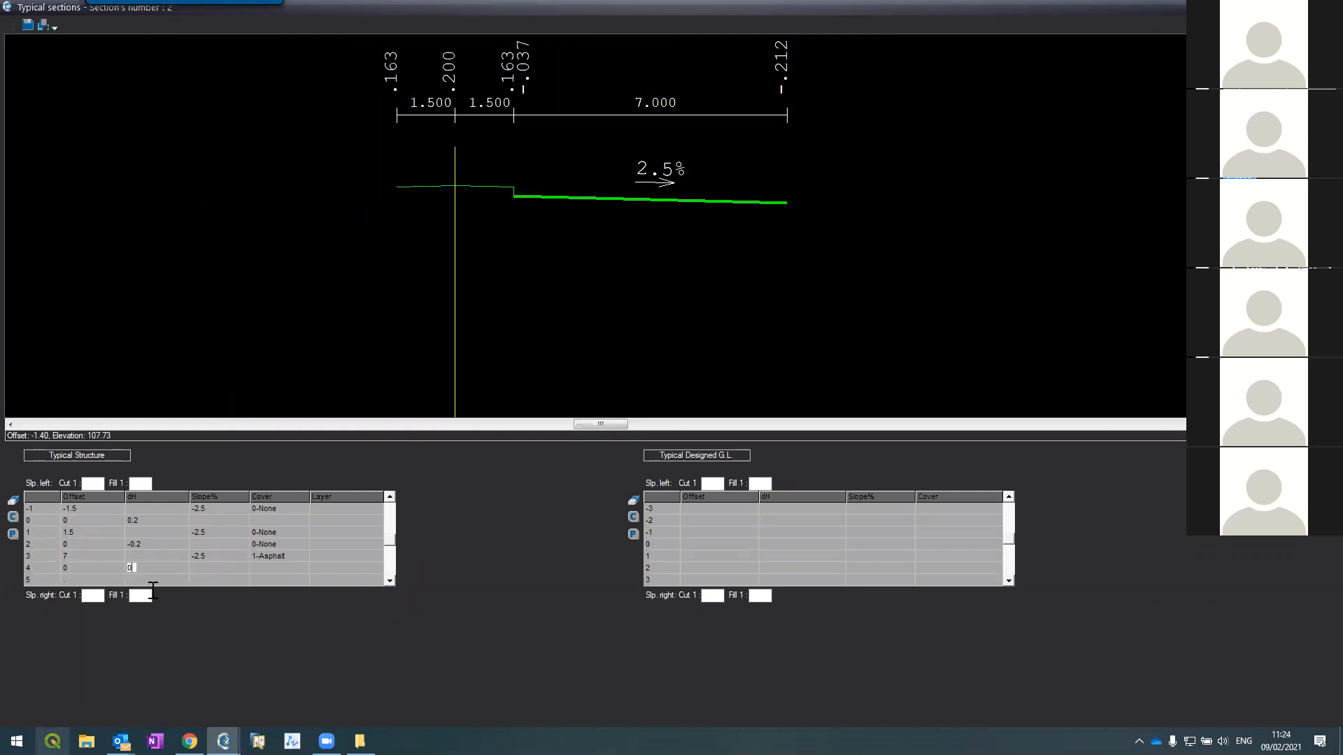
key("Tab")
Step: Add row 5 as a 1 m strip with 2.5% slope
key("Down")
key("Left")
key("Left")
key("Left")
key("Right")
type("1")
key("Tab")
key("Tab")
type("2.5")
key("Return")
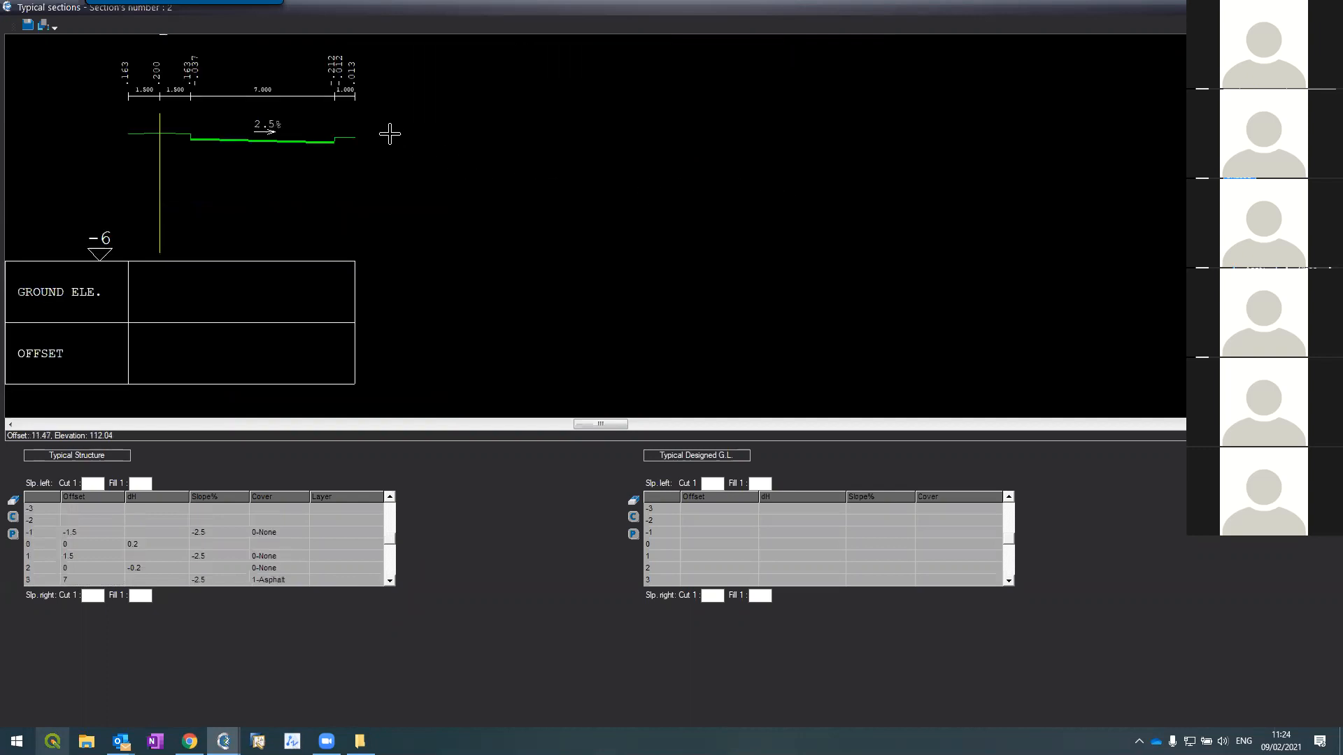
scroll(333, 123, "up", 5)
scroll(312, 217, "up", 2)
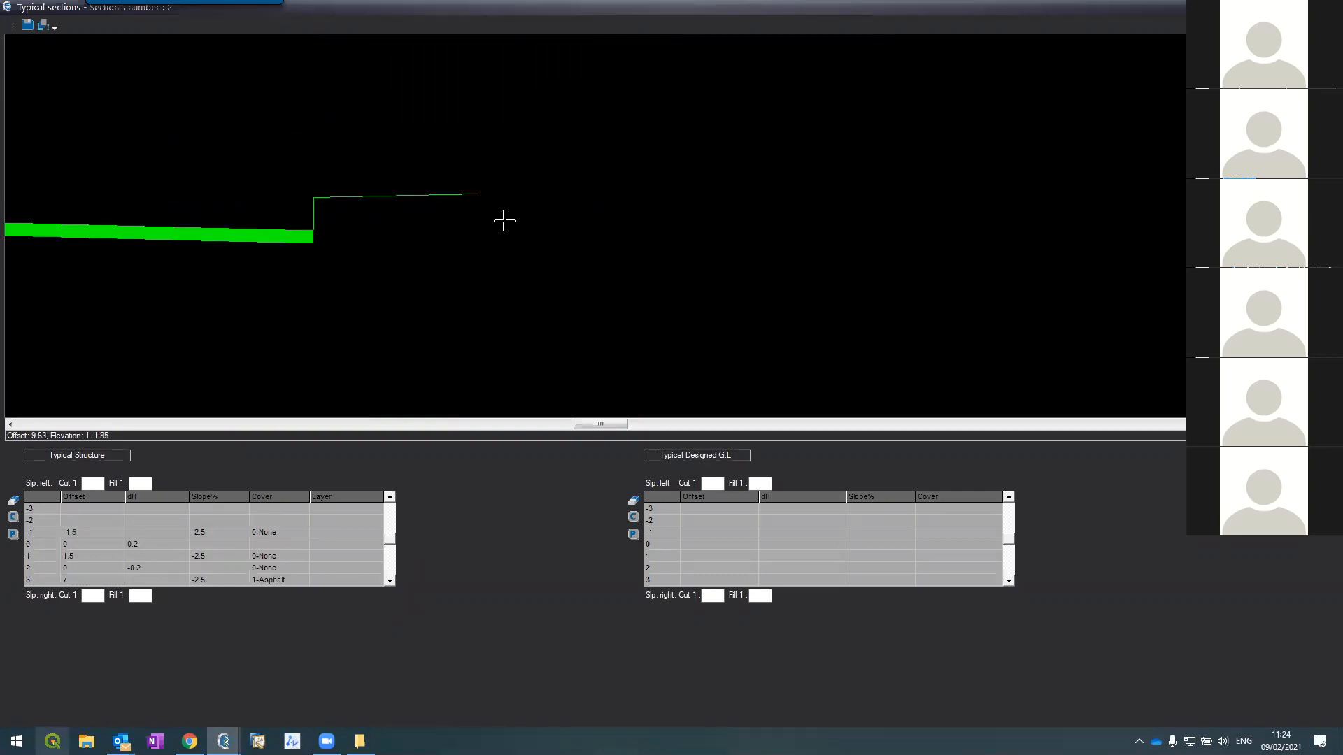
scroll(503, 219, "down", 3)
scroll(462, 210, "up", 4)
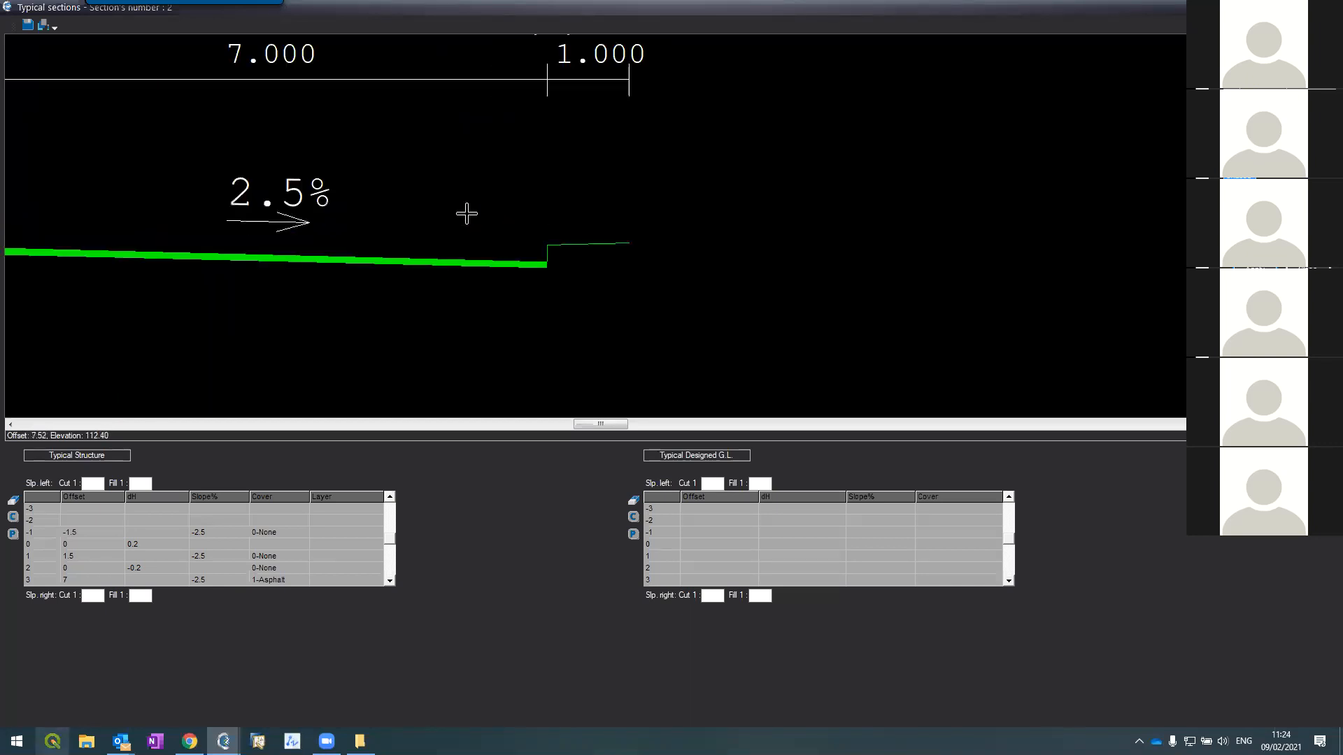
scroll(506, 234, "down", 2)
scroll(529, 240, "down", 2)
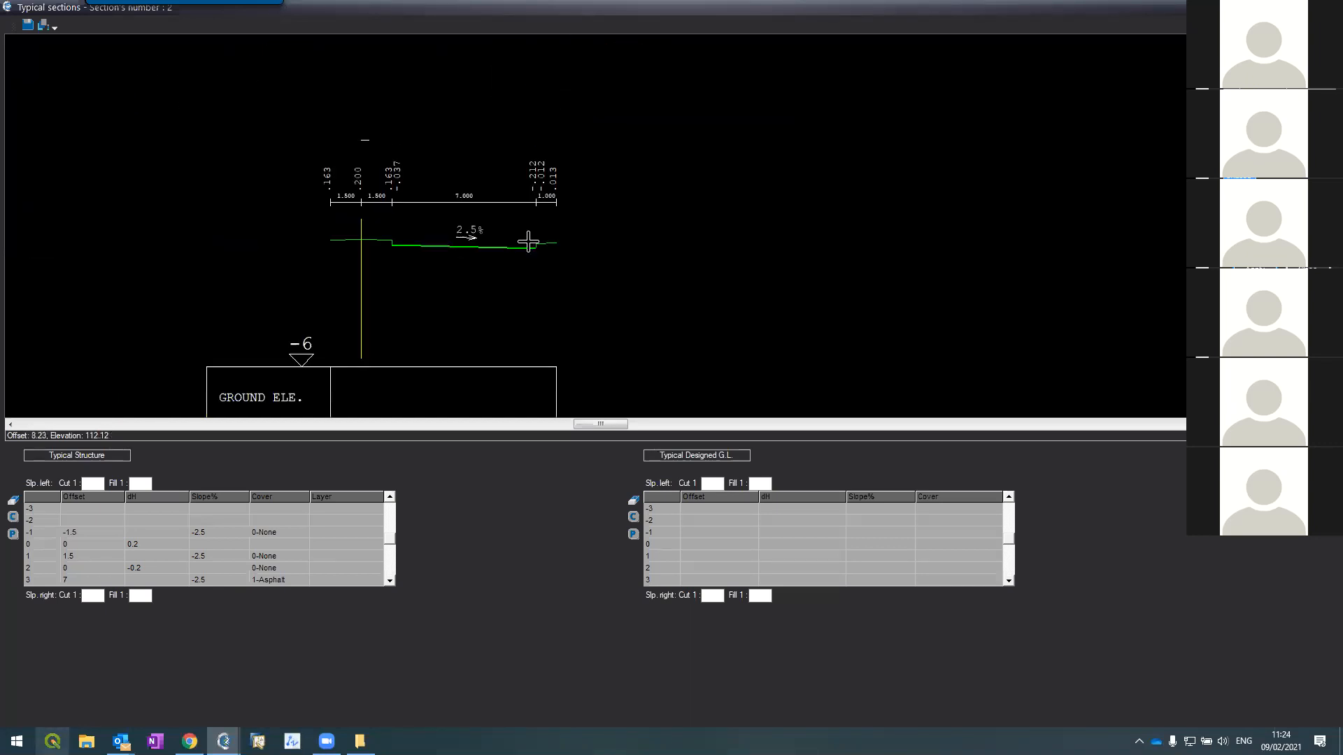
scroll(550, 248, "up", 3)
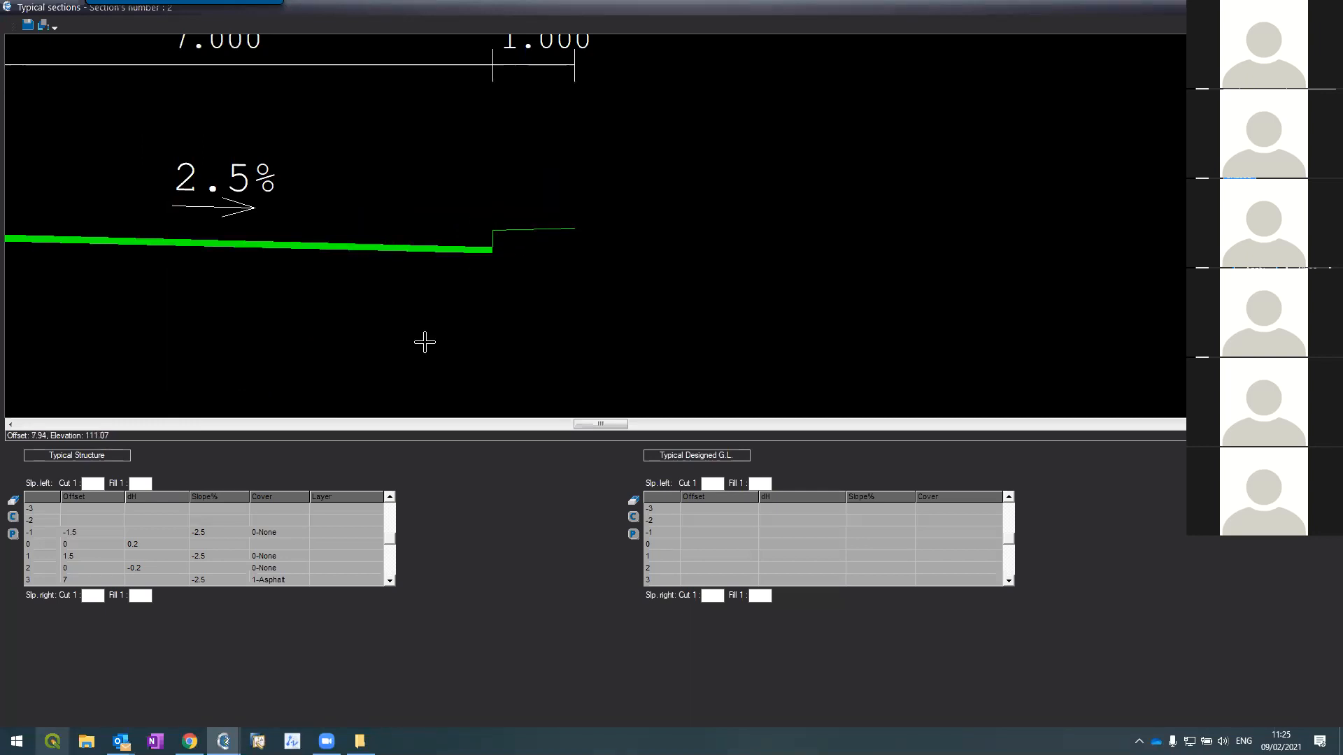
Step: Change row 5's cover in the Typical Structure table to 3-Sidewalk
left_click(390, 581)
left_click(352, 580)
left_click(389, 581)
left_click(389, 581)
left_click(295, 569)
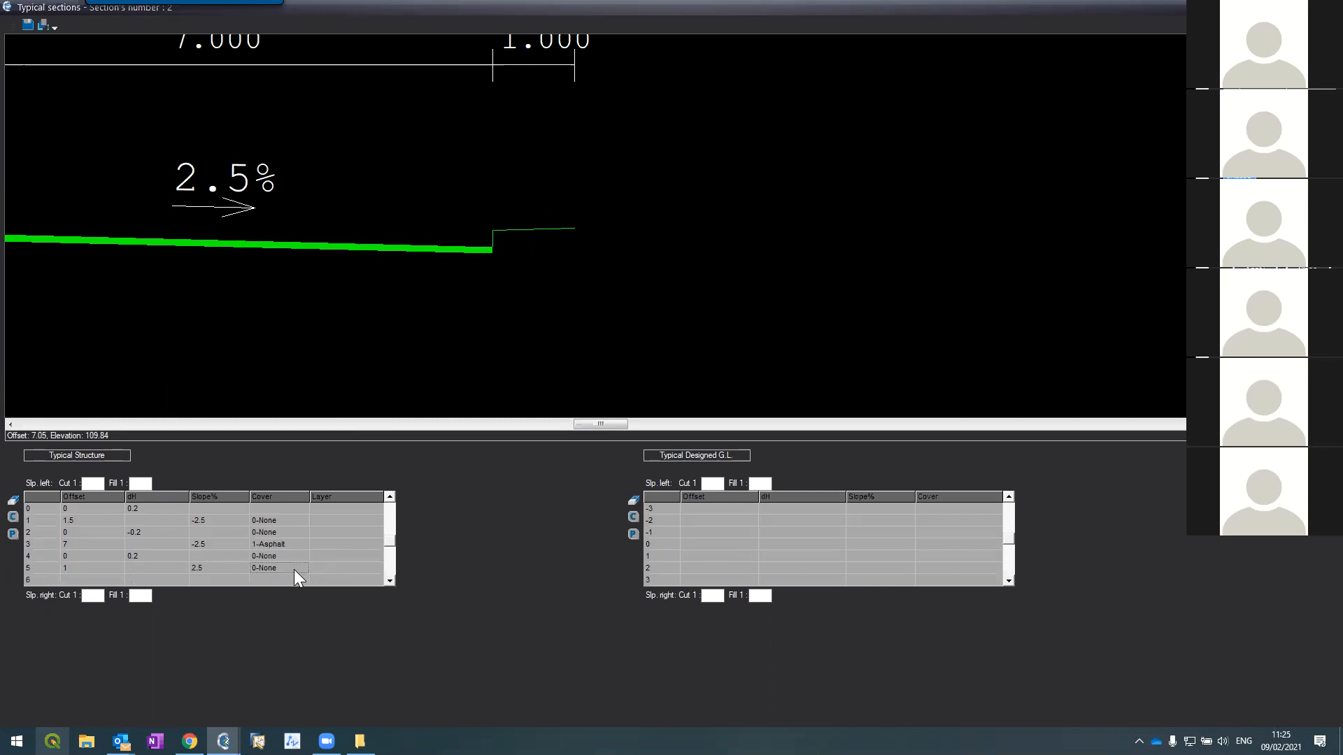
left_click(297, 569)
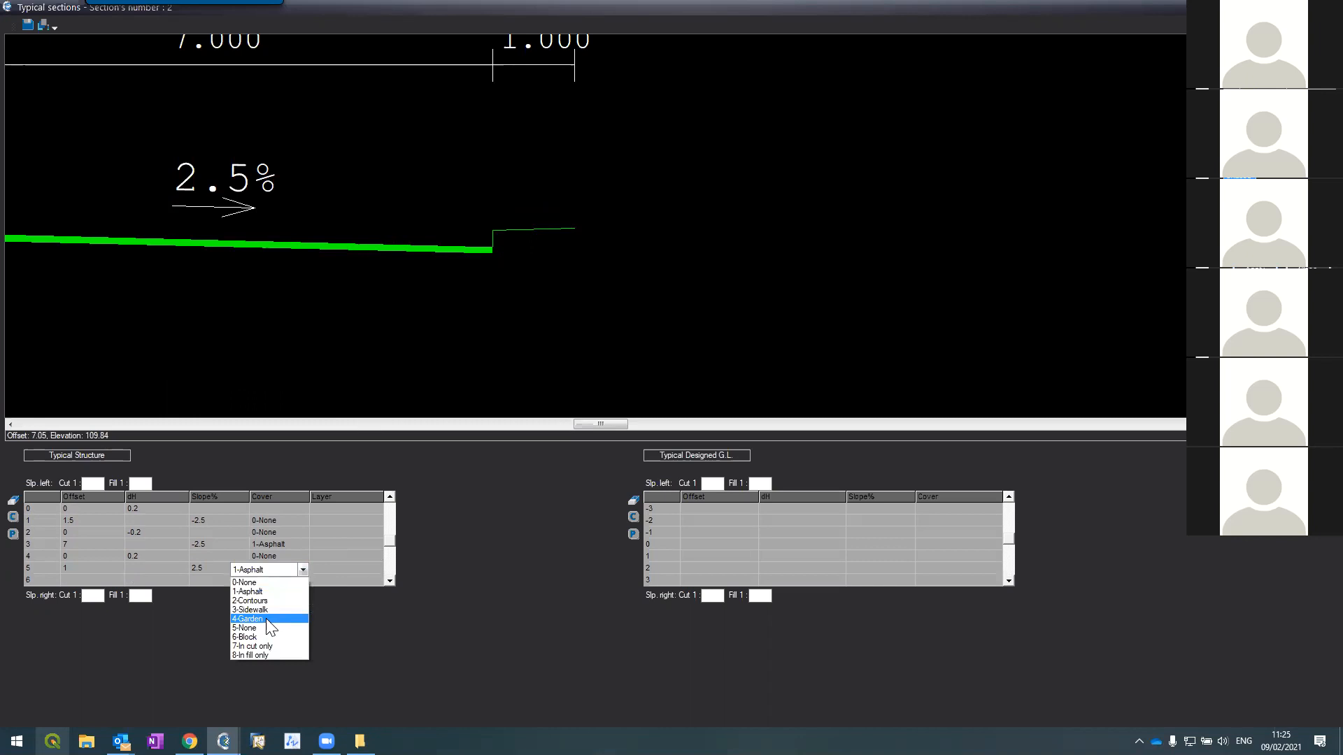
left_click(269, 610)
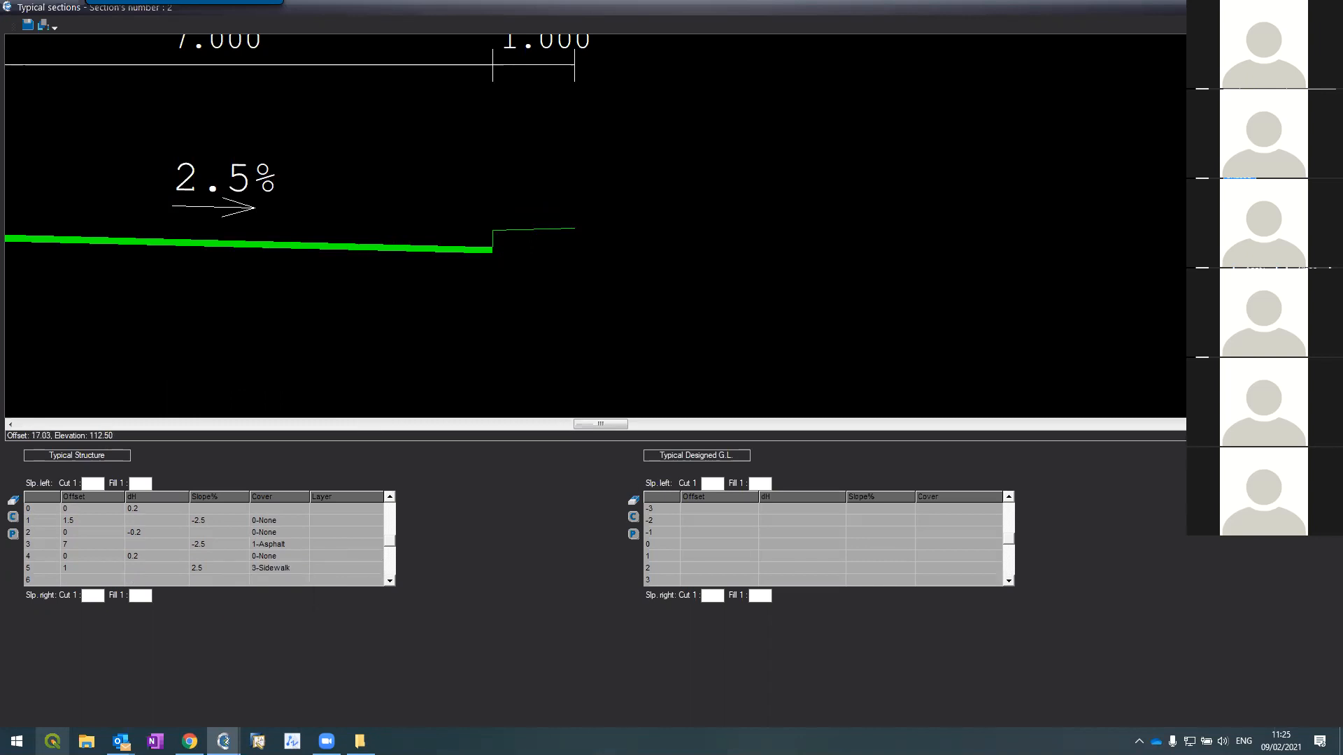
scroll(345, 139, "up", 5)
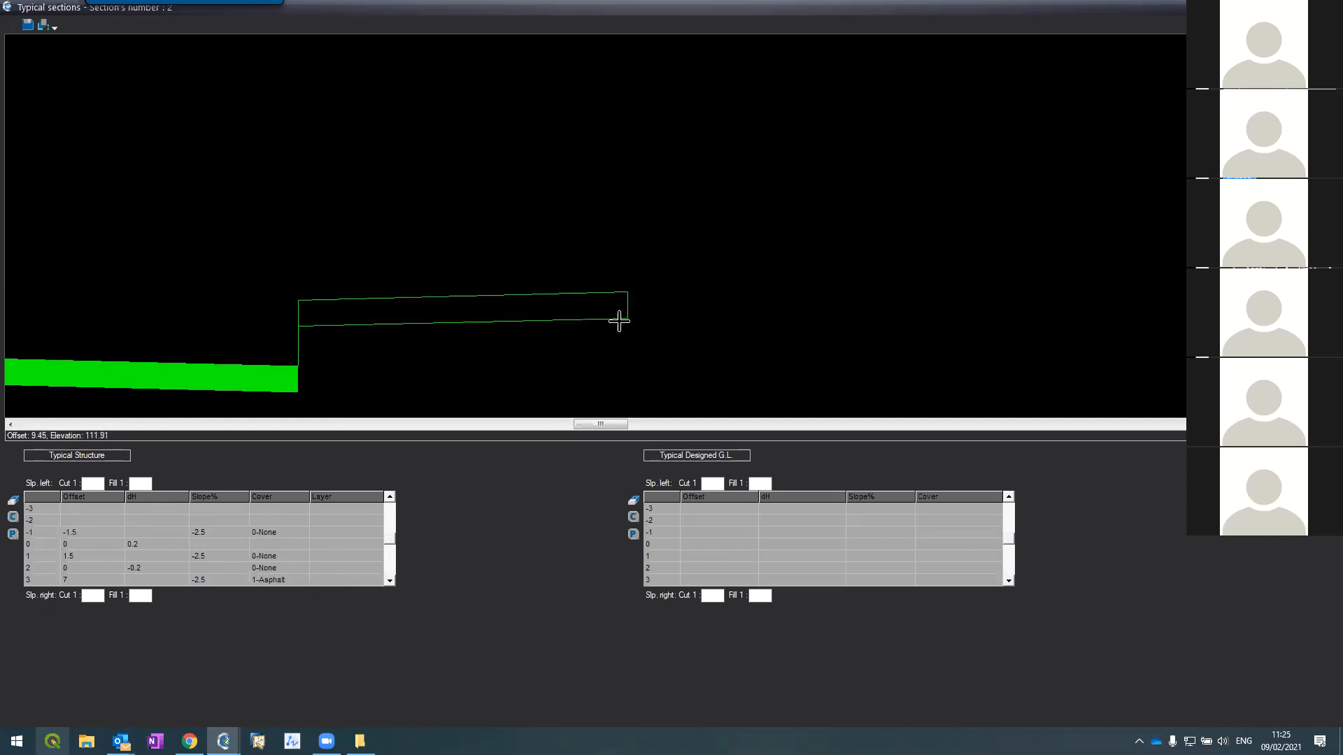
scroll(619, 321, "down", 6)
scroll(447, 316, "up", 2)
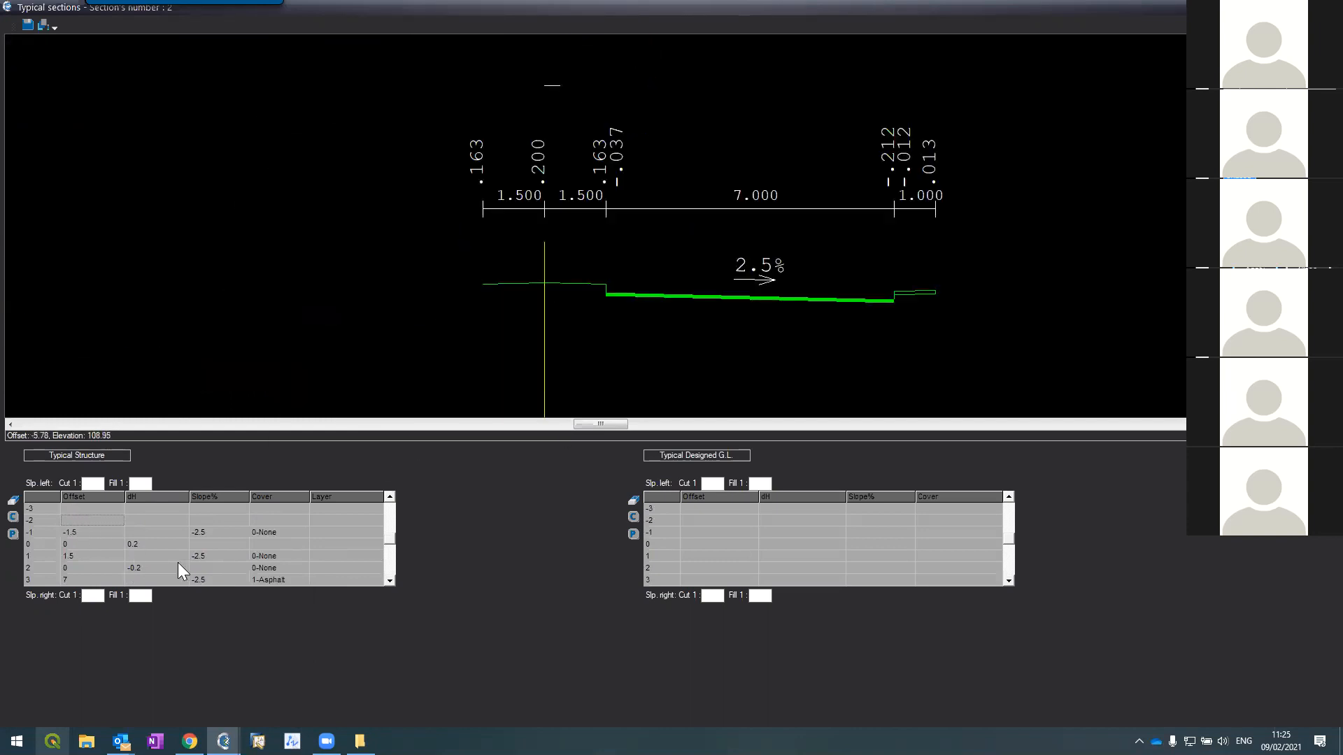
Step: Add row -2 (offset 0, dH -0.2) and row -3 (offset -7, slope -2.5%)
type("0")
key("Tab")
type("-0.2")
key("Return")
type("-7")
key("Tab")
key("Tab")
type("-2.5")
key("Return")
Step: Add row -4 (offset 0, dH 0.2) and row -5 (offset -1.5, slope -2.5%)
type("0")
key("Tab")
type("0.2")
key("Return")
key("Tab")
key("Left")
key("Left")
type("1.5")
key("Tab")
key("Tab")
type("-2.5")
key("Return")
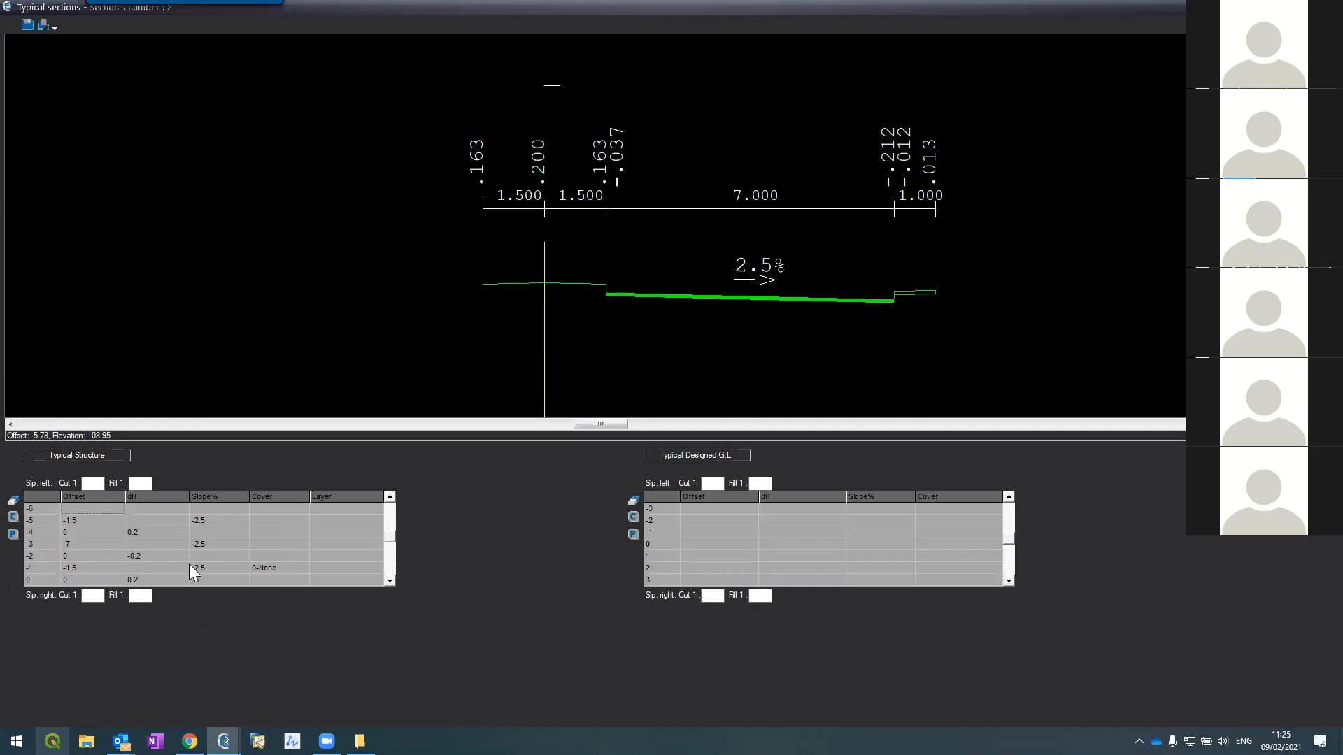
scroll(140, 551, "down", 1)
scroll(140, 551, "up", 3)
scroll(140, 551, "down", 1)
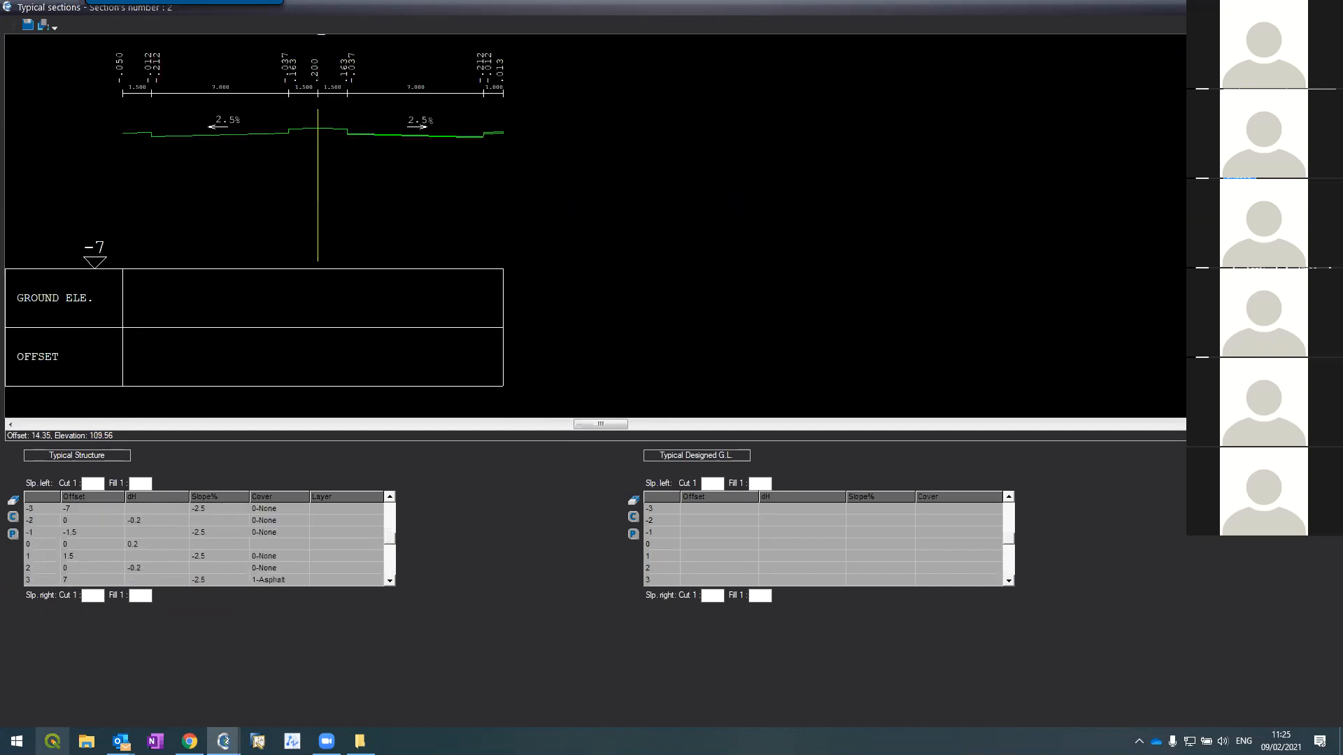
scroll(128, 122, "up", 2)
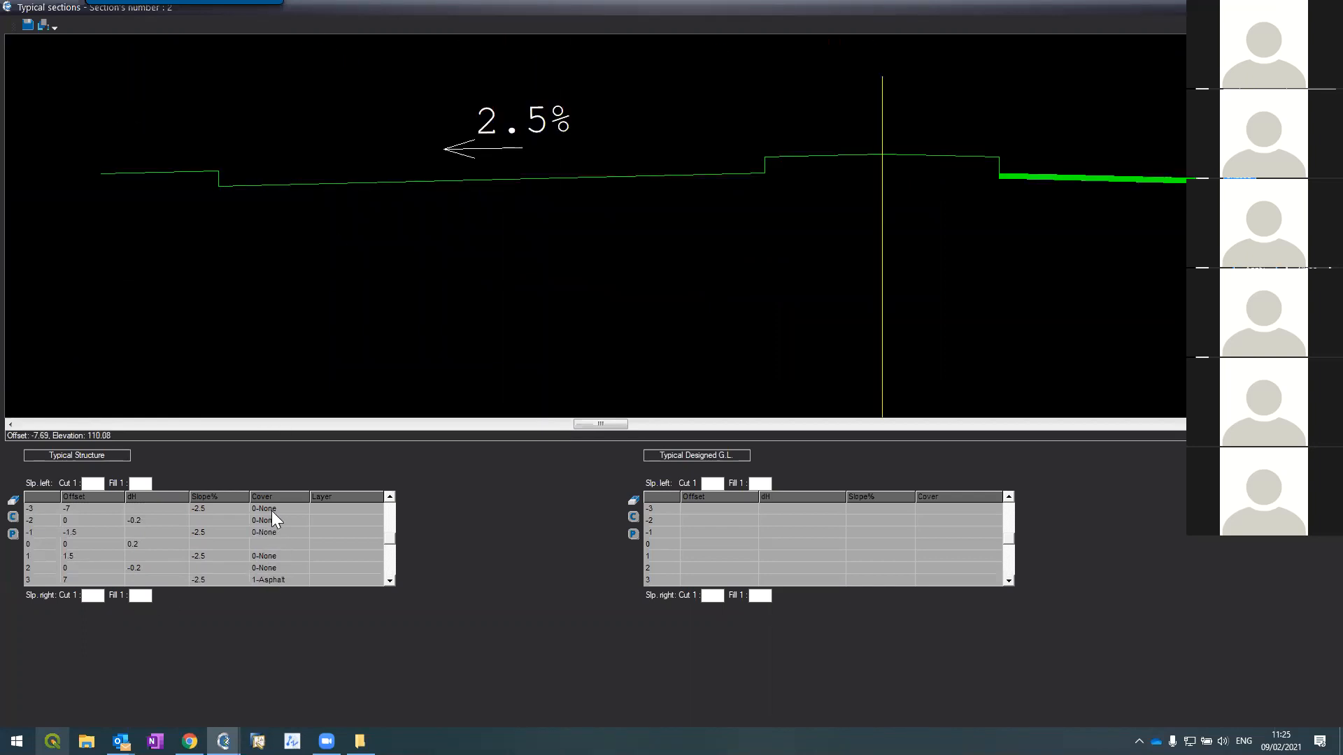
Step: Set row -3's cover to 1-Asphalt and row -5's cover to 3-Sidewalk
left_click(323, 508)
left_click(377, 510)
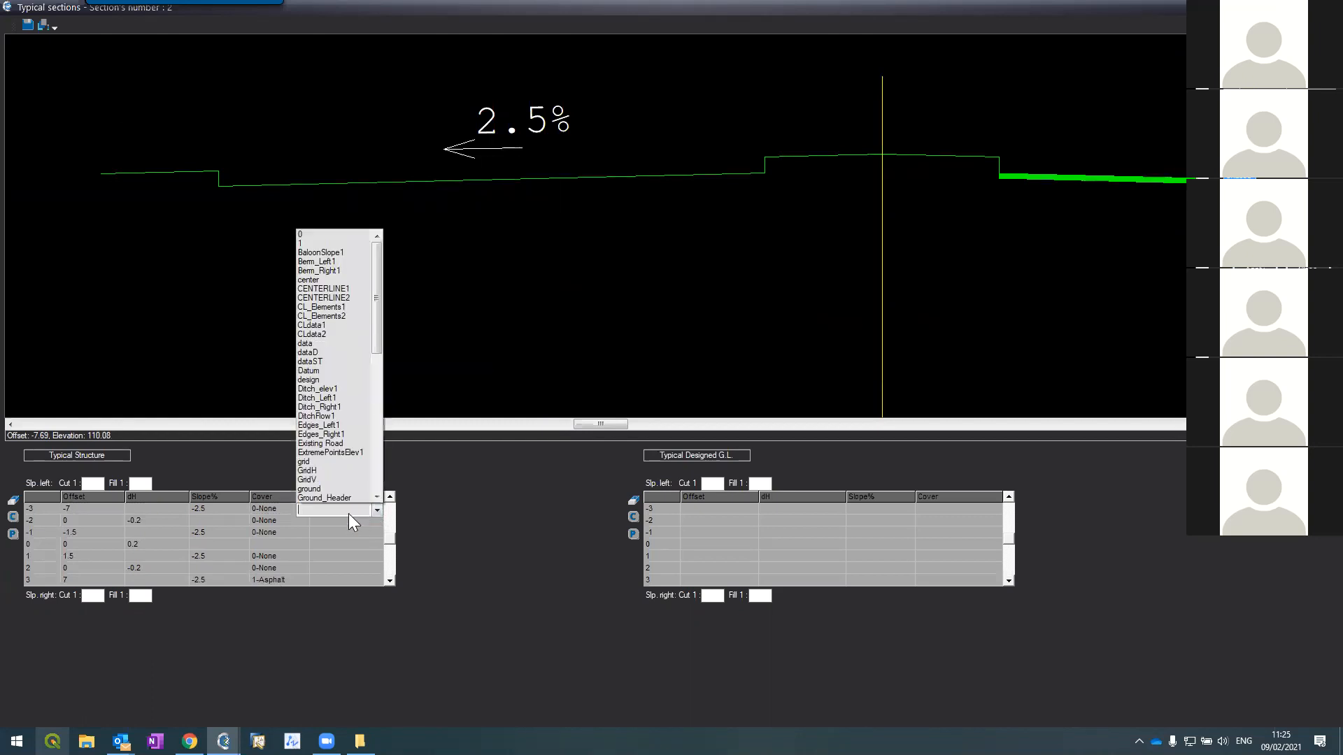
key("g")
left_click(272, 508)
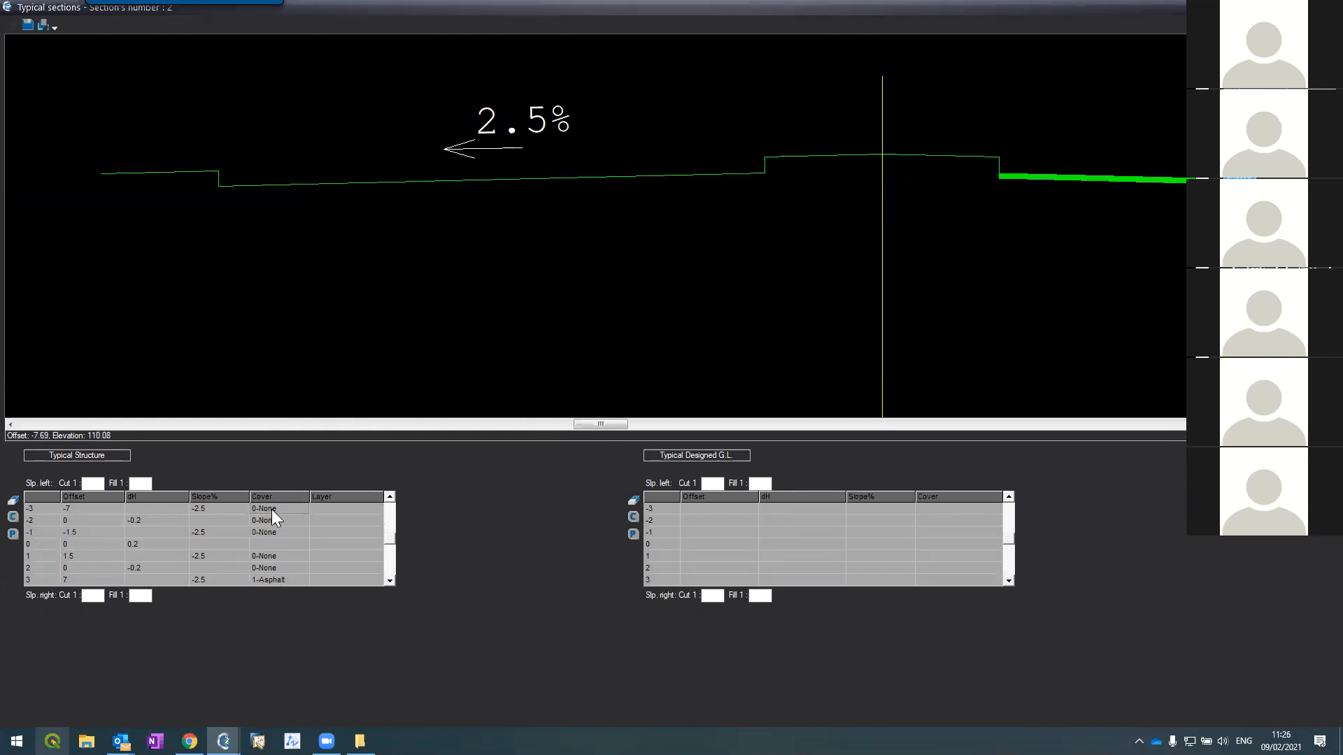
left_click(283, 507)
left_click(303, 511)
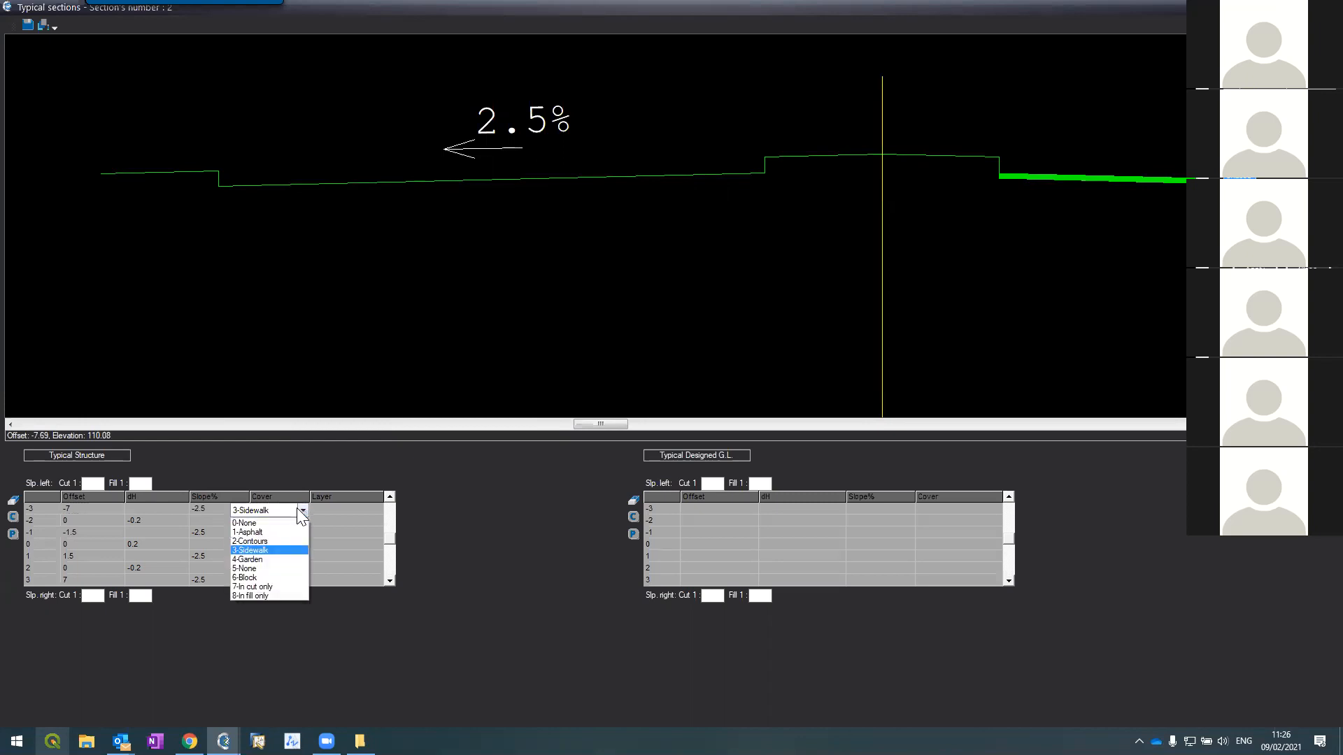
left_click(275, 530)
left_click(389, 497)
left_click(389, 497)
left_click(389, 497)
left_click(291, 522)
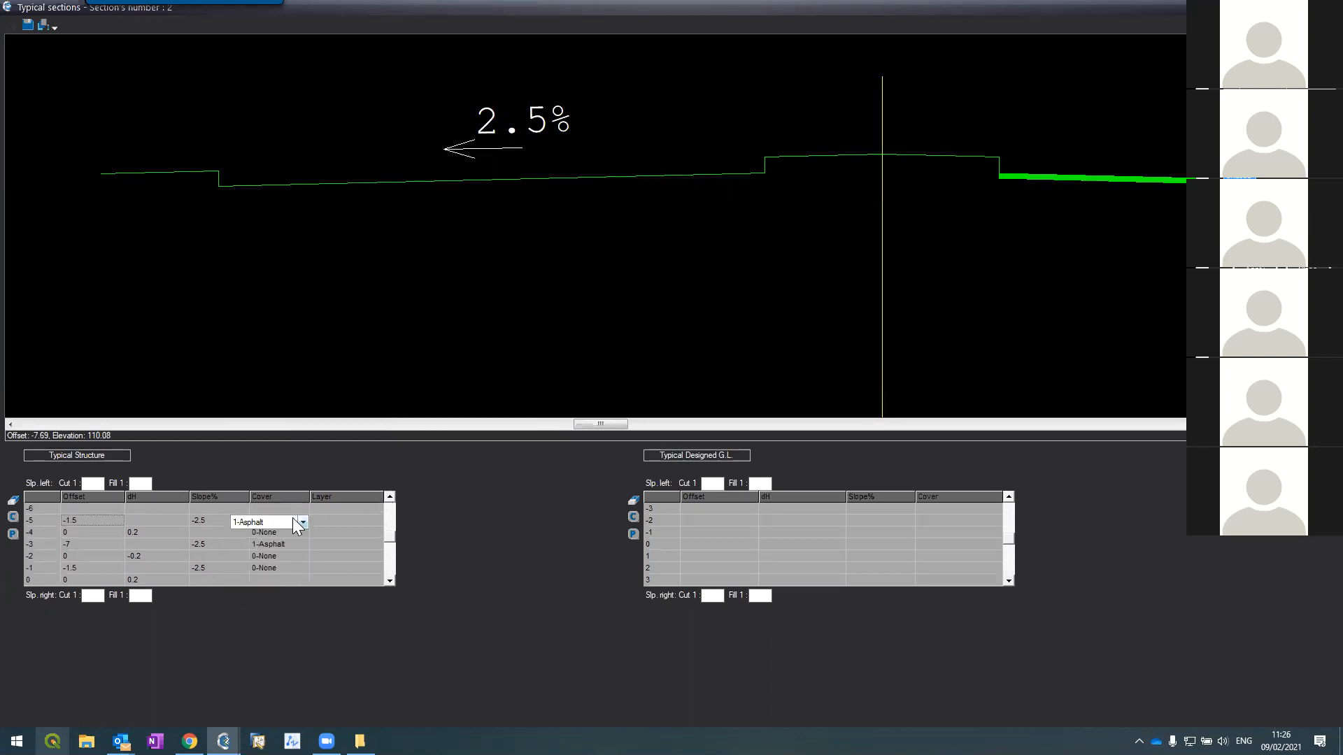
left_click(301, 523)
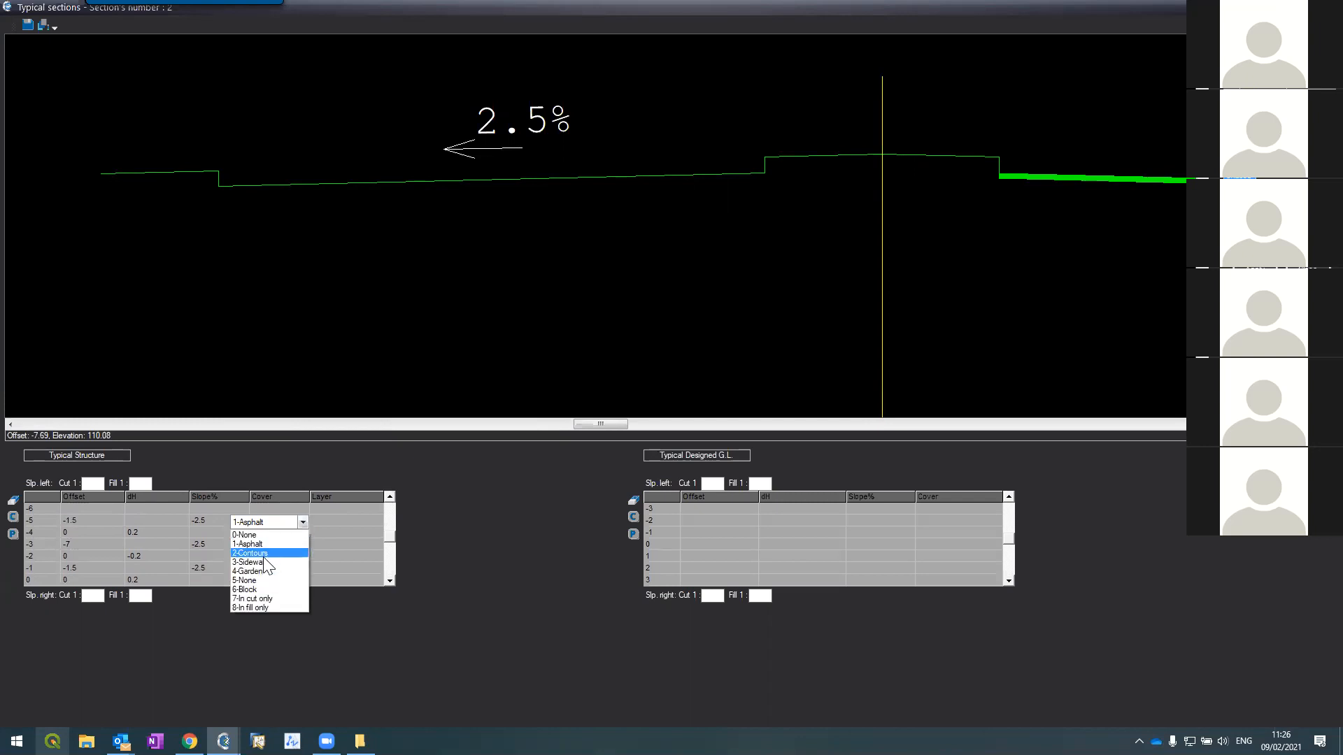
left_click(263, 563)
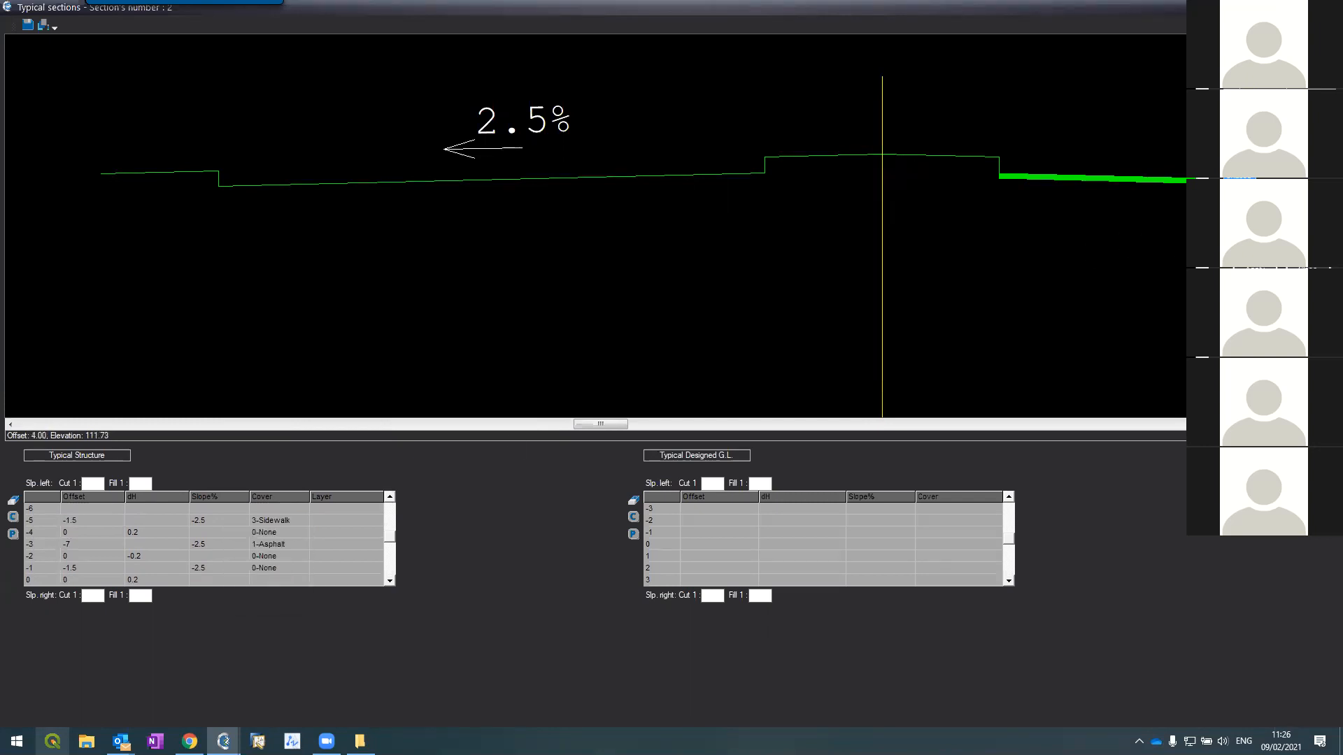
scroll(161, 142, "up", 3)
scroll(162, 142, "up", 2)
scroll(161, 138, "down", 5)
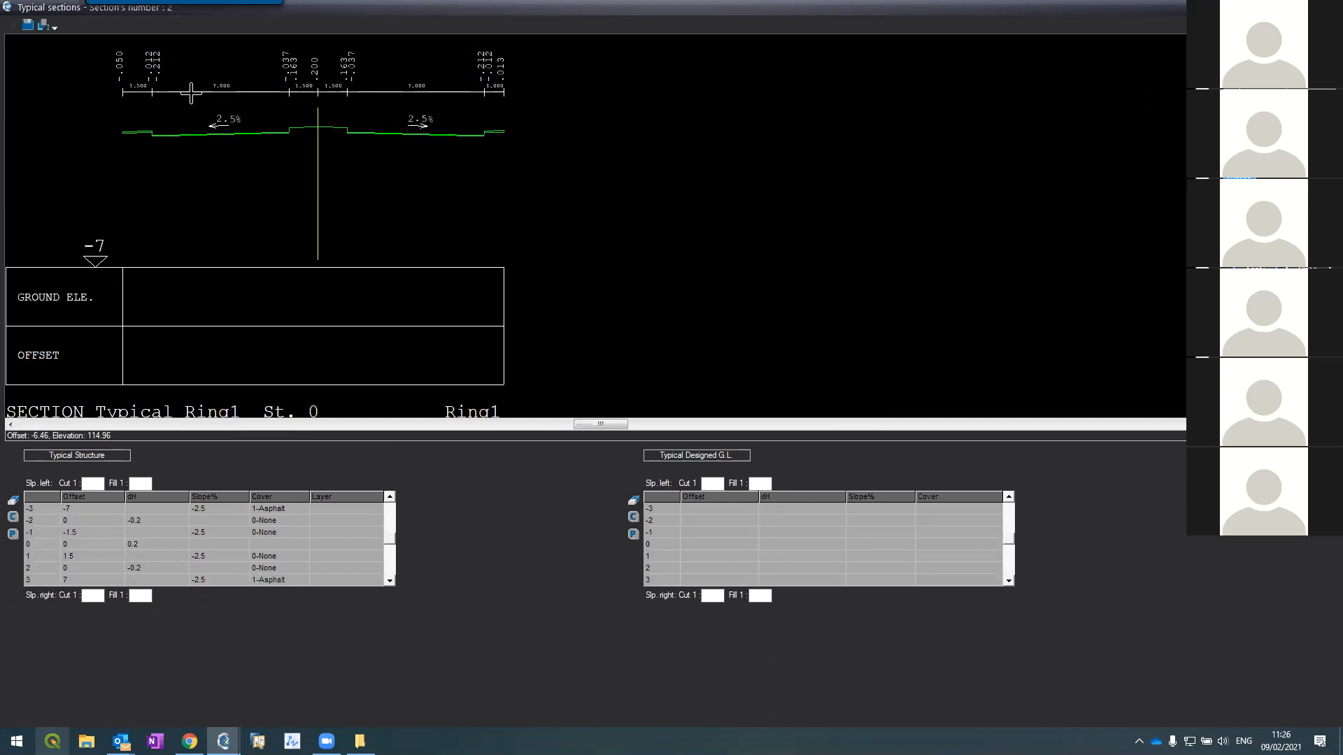
scroll(192, 122, "down", 2)
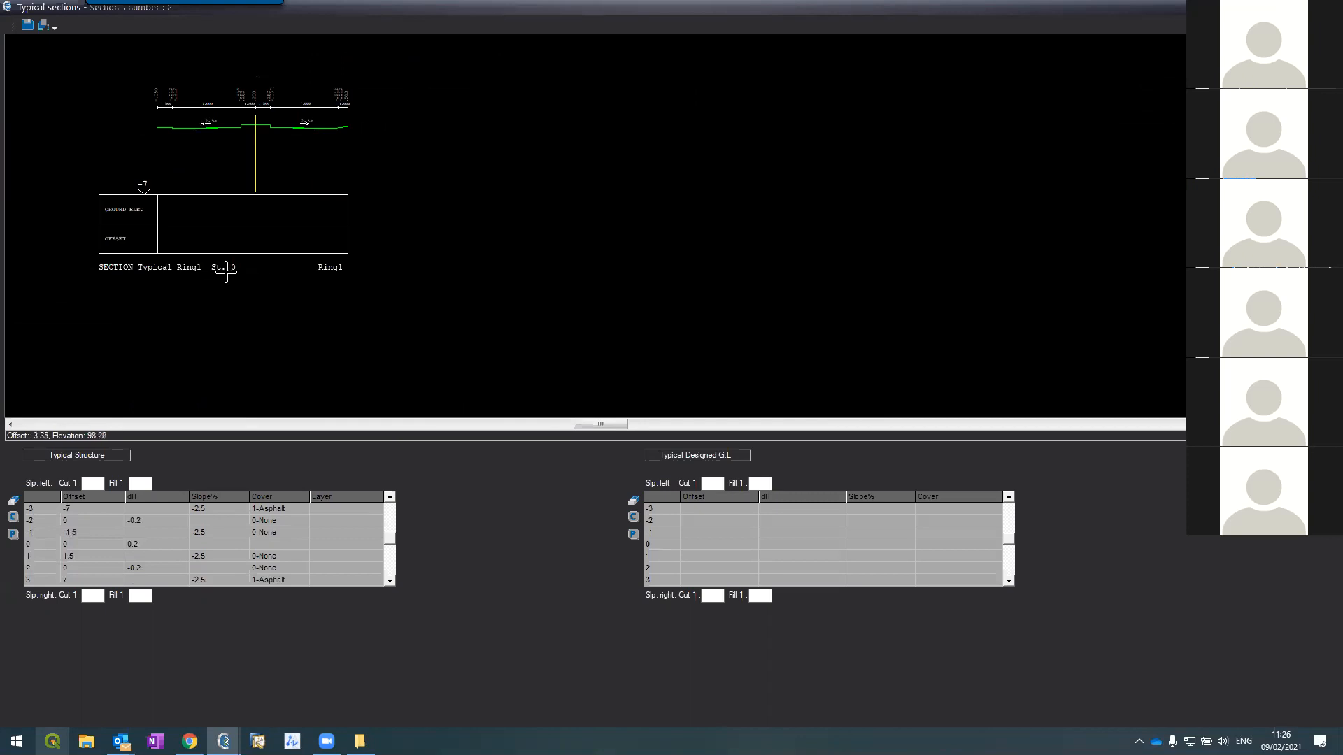
scroll(229, 68, "down", 2)
scroll(229, 68, "down", 1)
scroll(227, 69, "up", 3)
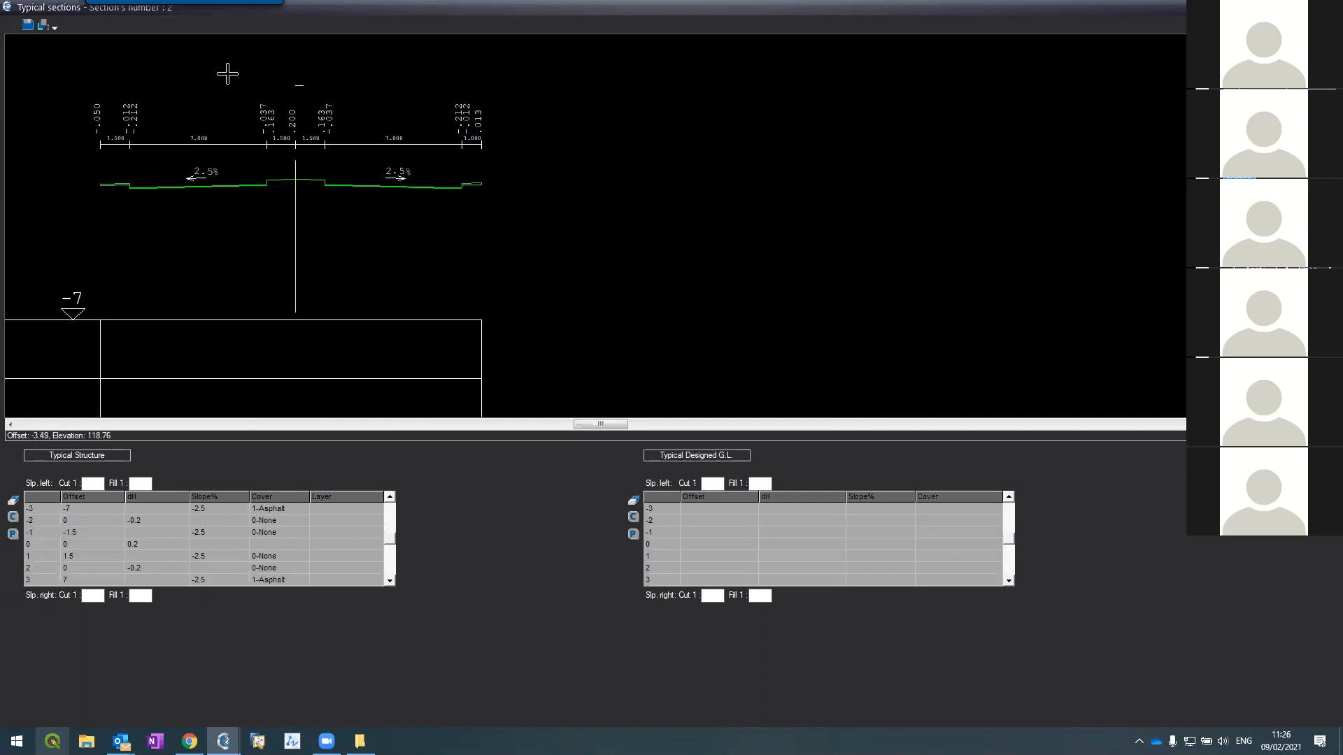
scroll(228, 73, "up", 1)
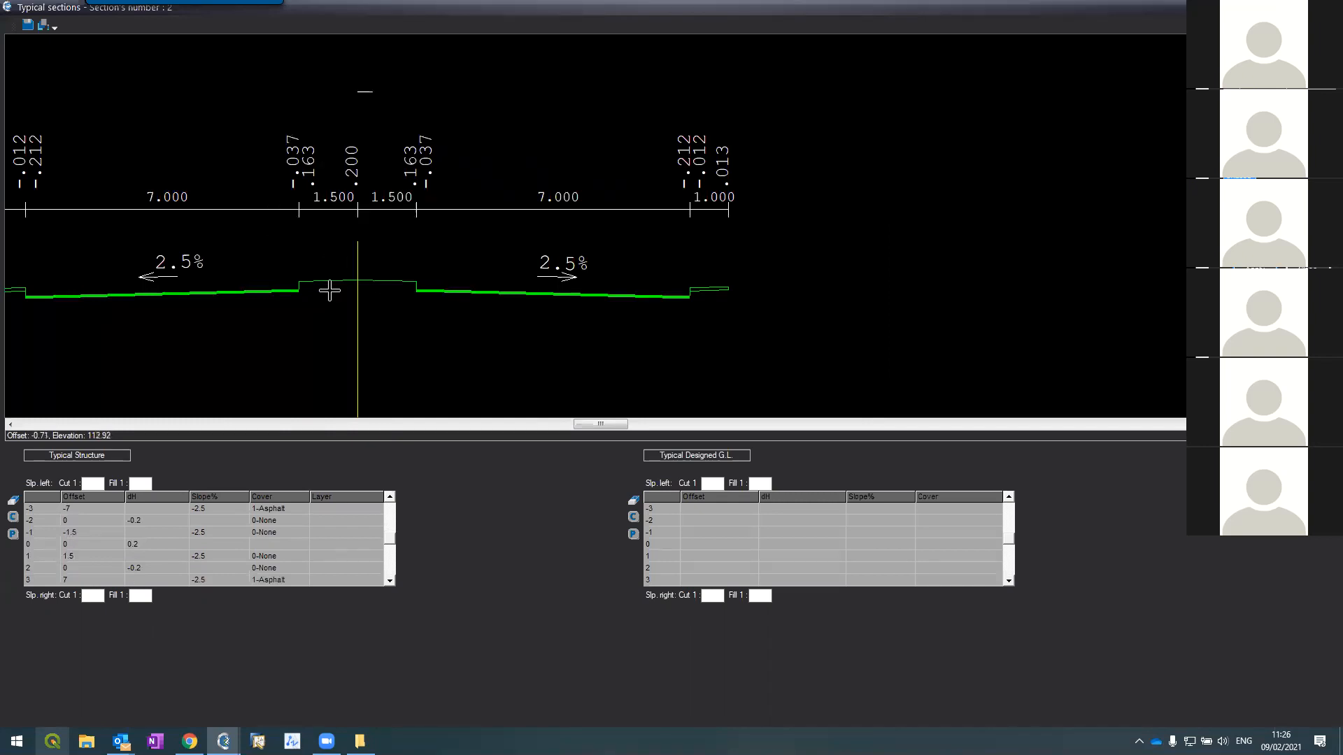
scroll(330, 291, "up", 1)
scroll(337, 283, "down", 1)
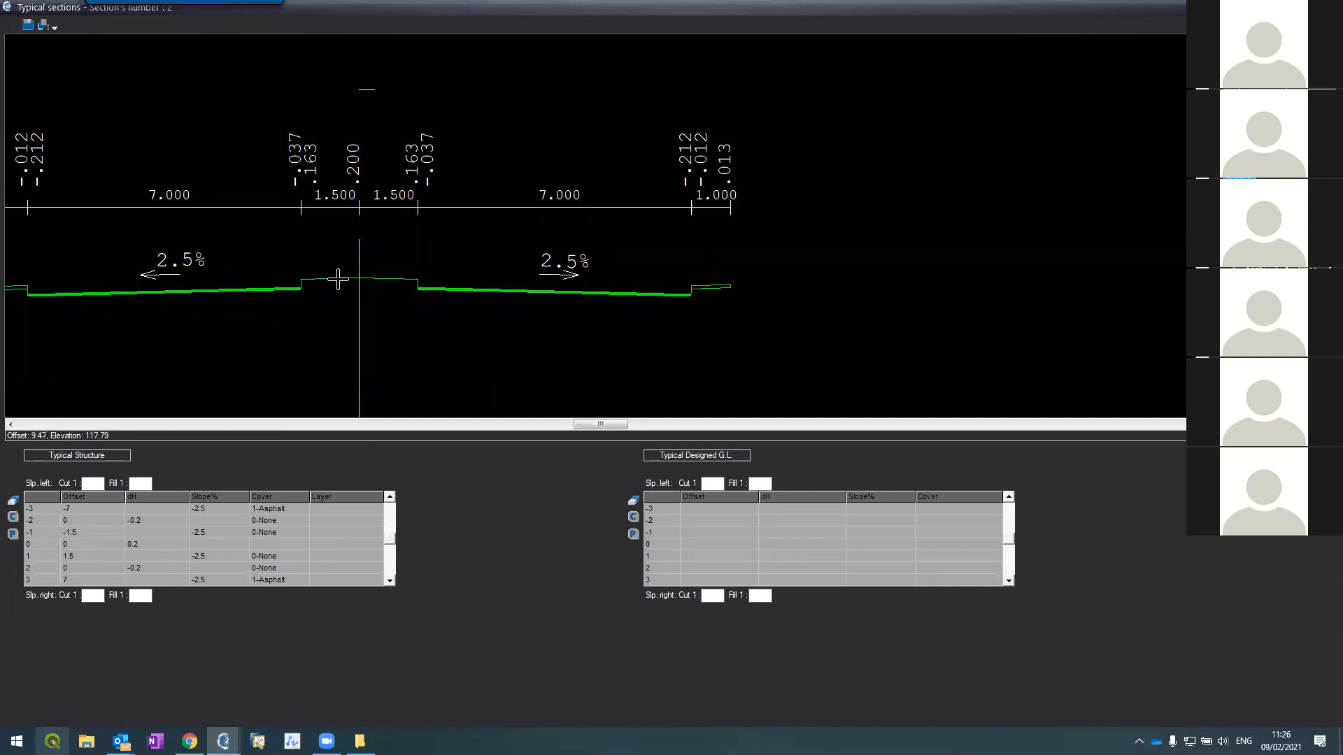
scroll(728, 179, "down", 1)
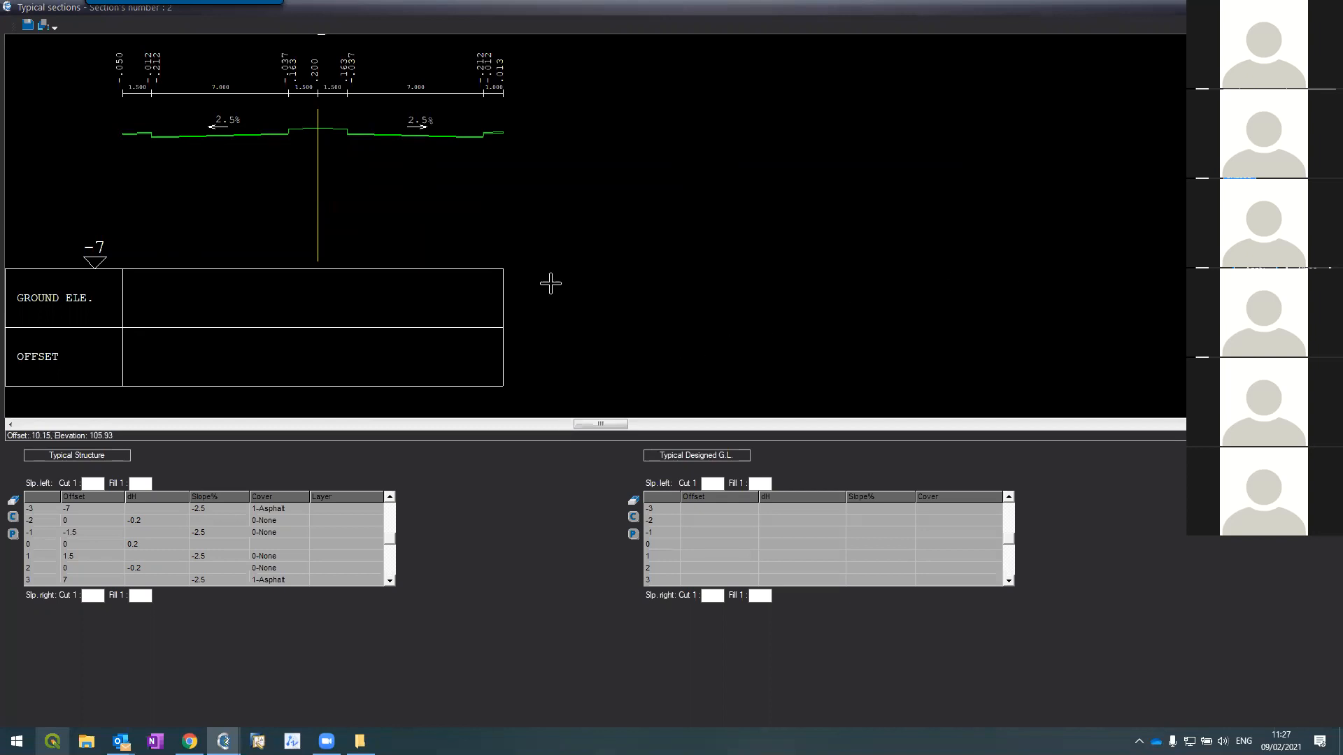
scroll(218, 127, "up", 2)
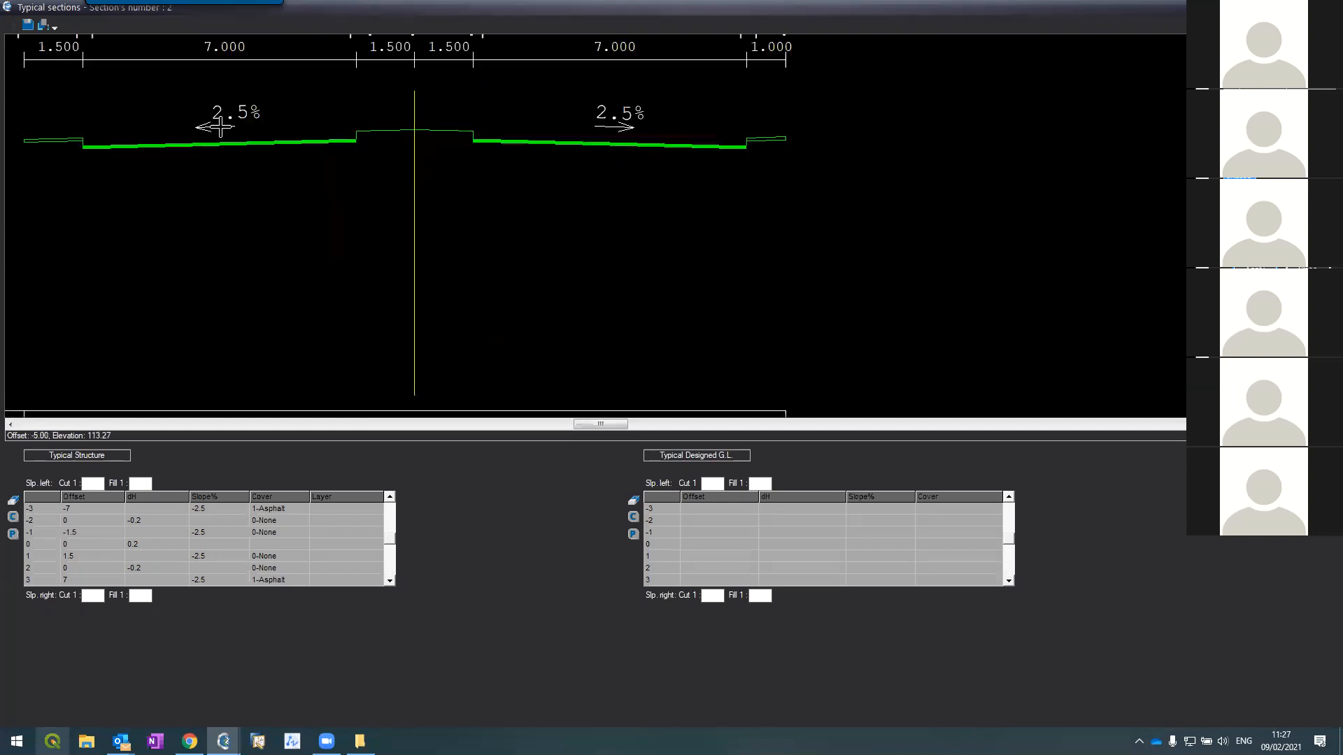
scroll(218, 127, "down", 2)
scroll(87, 149, "up", 2)
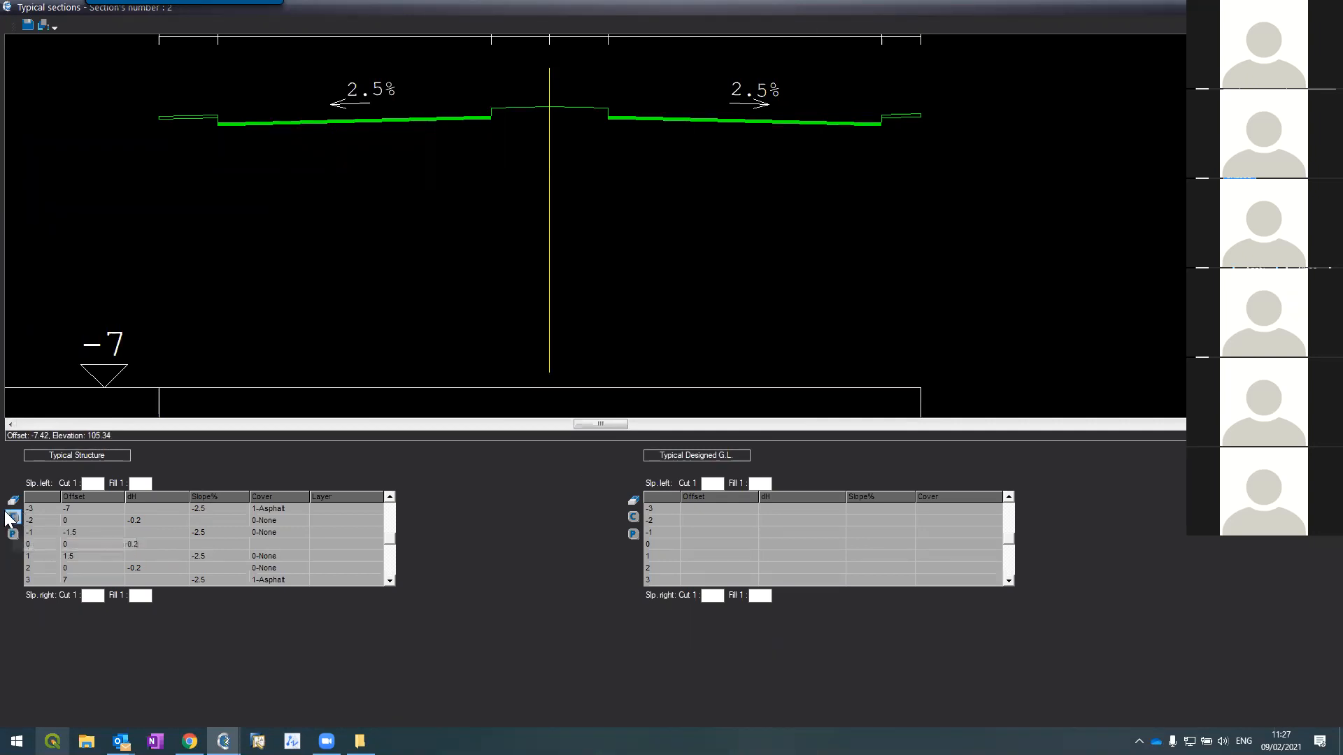
Step: Copy the structure rows into the designed ground table and set row 0's height change to -0.5
left_click(632, 534)
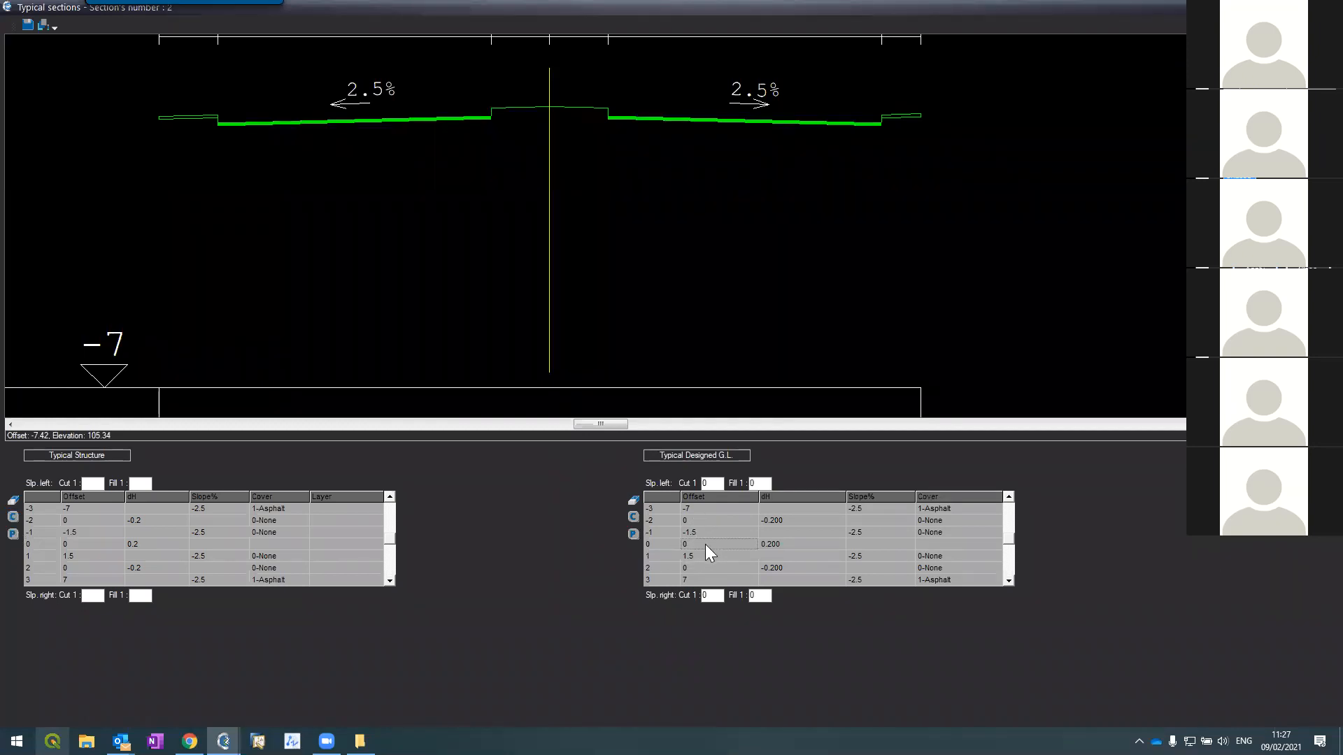
left_click(762, 545)
type("-0.5")
key("Tab")
Step: Set the designed table's row 2 and row -2 height changes to 0 and commit the edits
left_click(707, 570)
left_click(763, 565)
type("0")
key("Return")
left_click(741, 521)
left_click(765, 520)
key("Return")
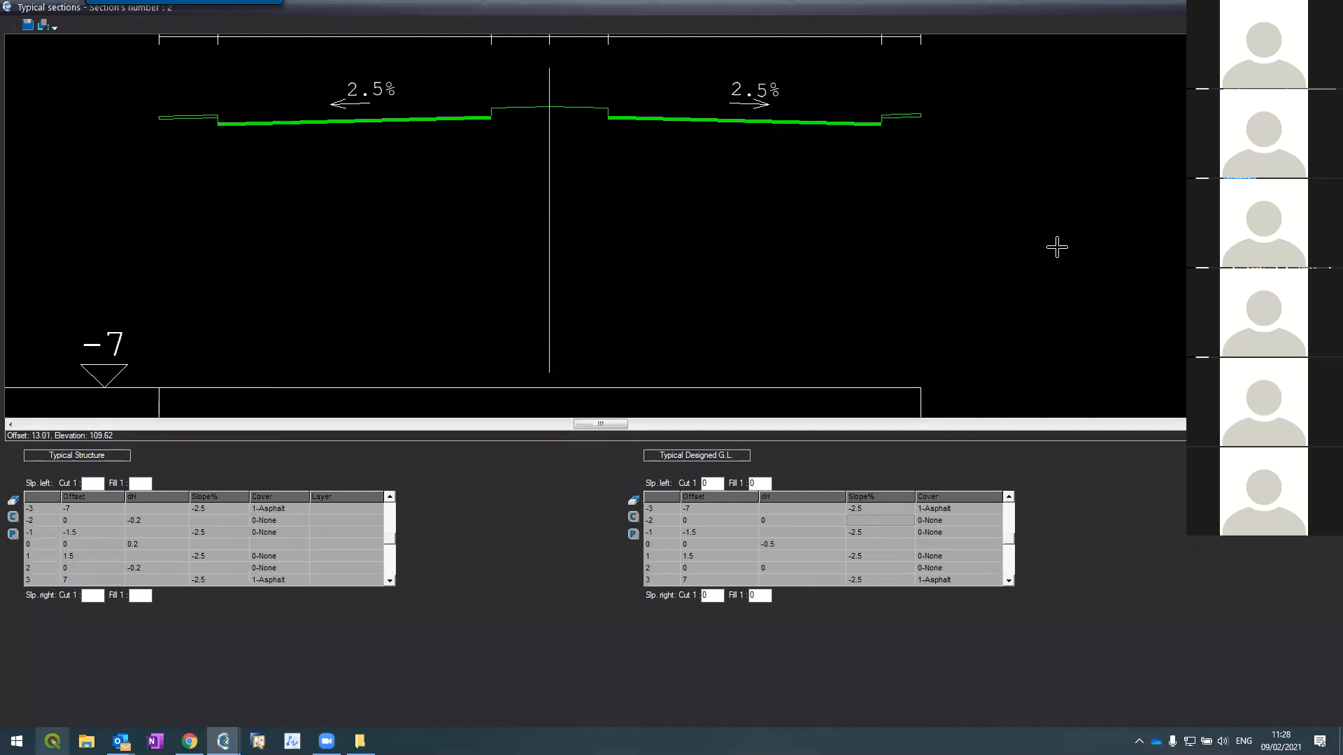
key("Escape")
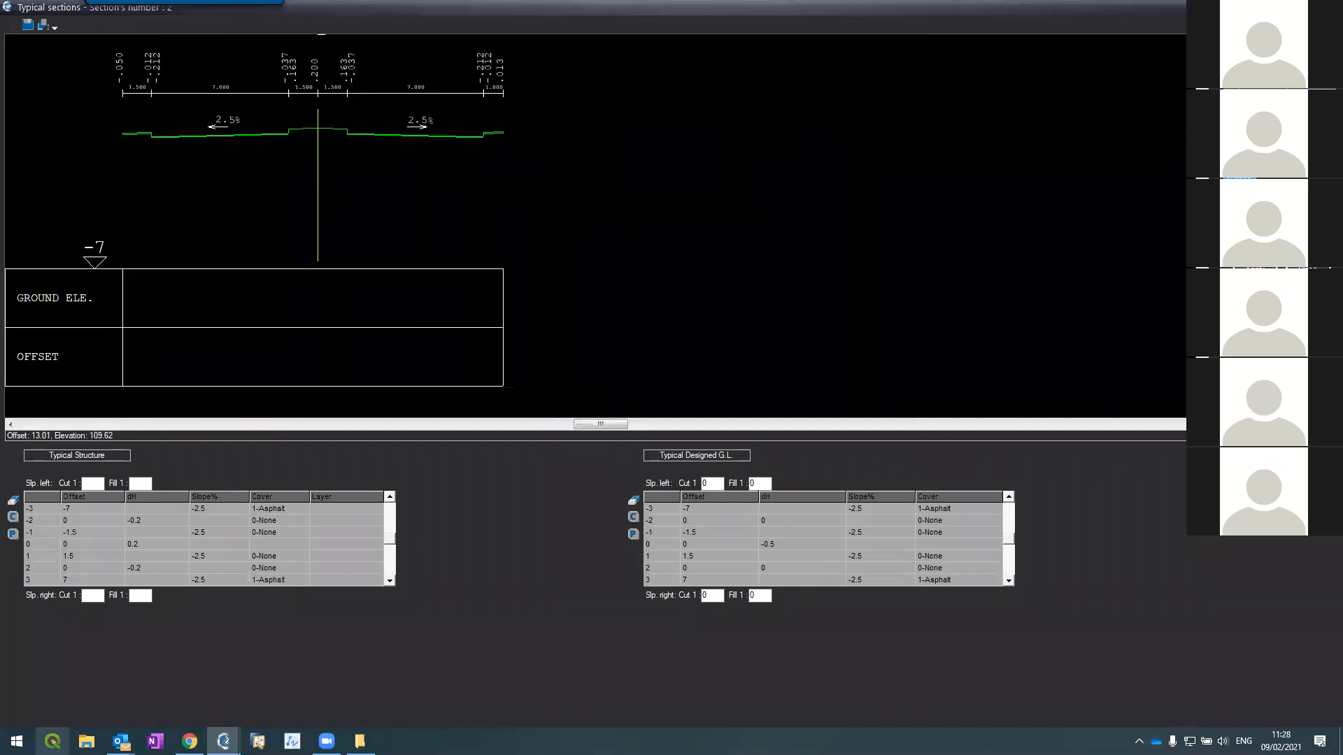
Step: Change structure row -5's slope from -2.5 to 2.5
scroll(270, 123, "up", 2)
scroll(280, 128, "up", 3)
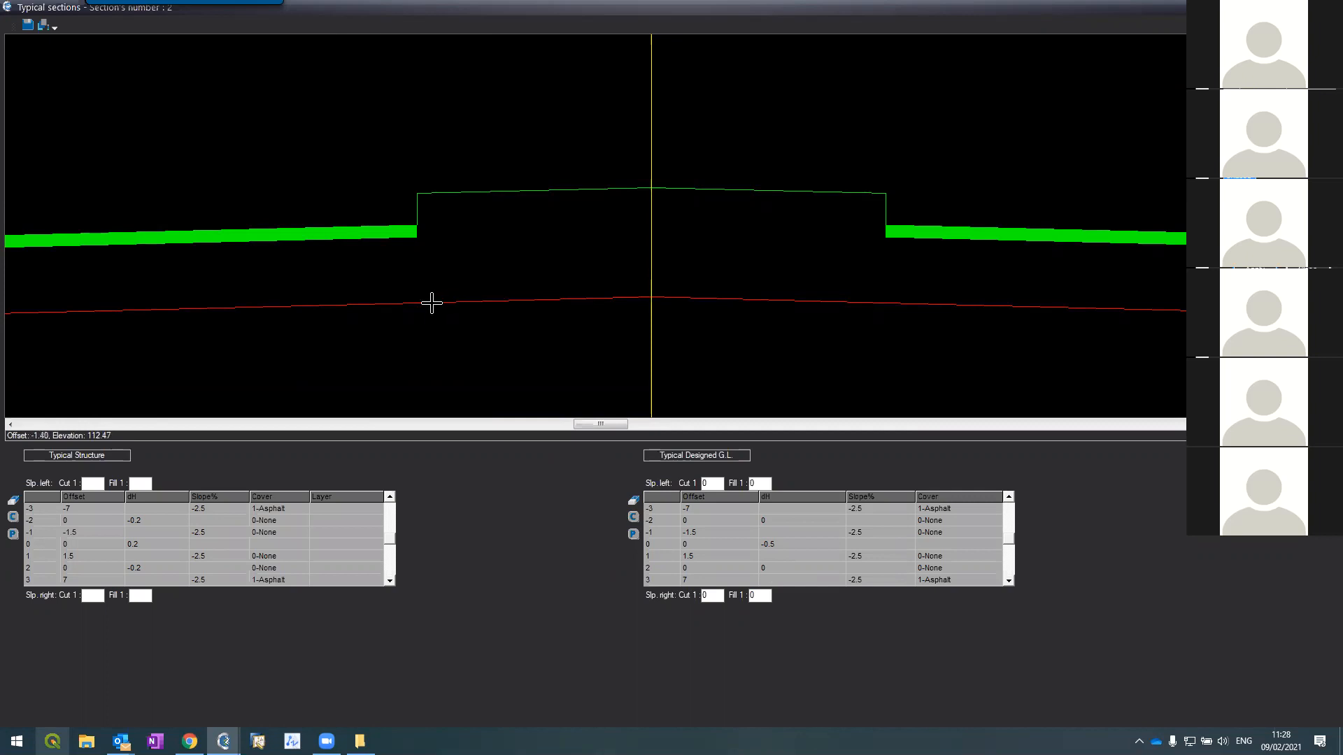
scroll(431, 302, "down", 1)
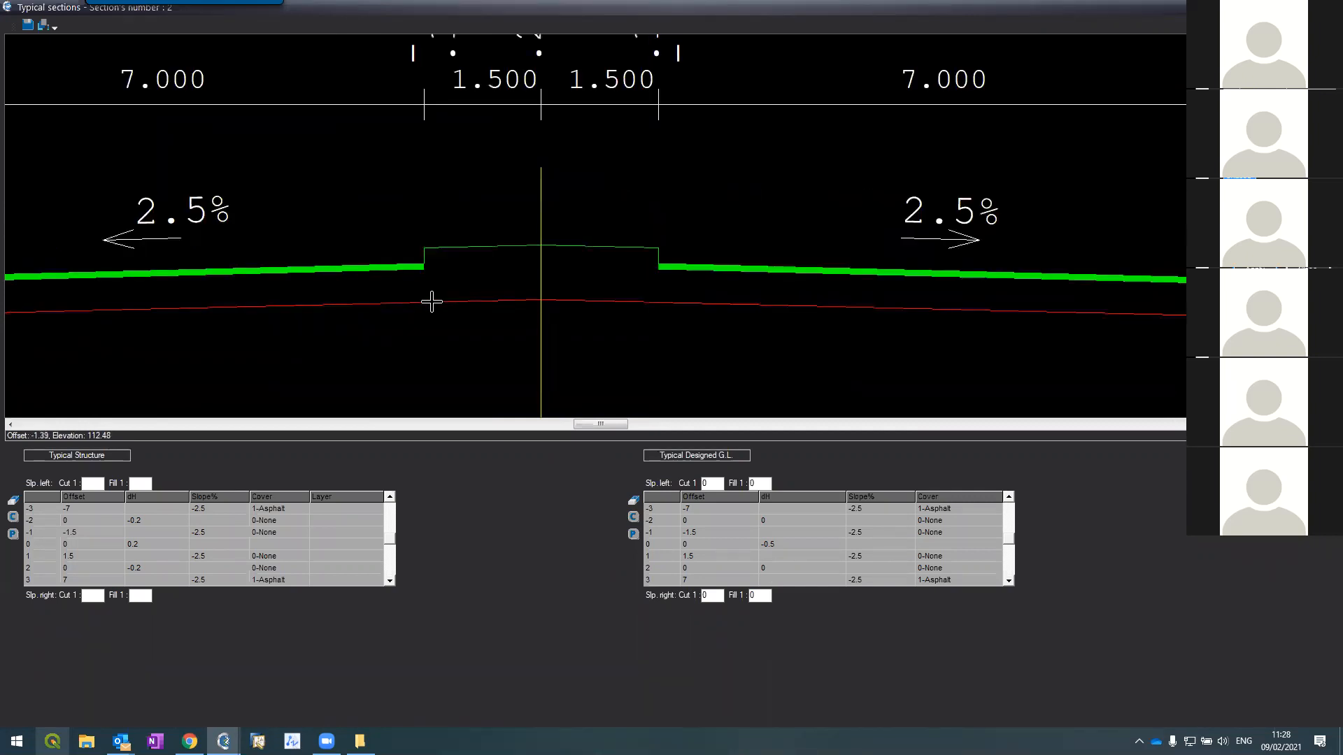
scroll(432, 302, "down", 1)
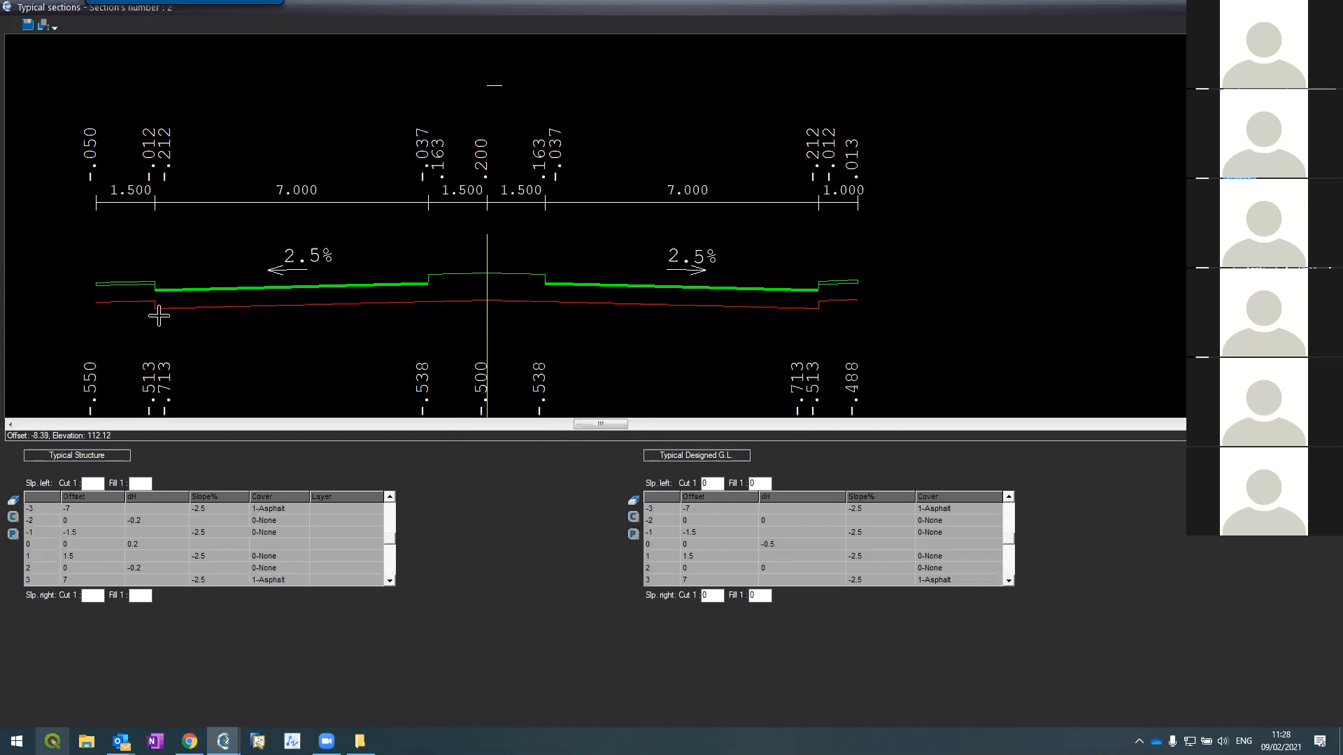
scroll(116, 299, "down", 1)
scroll(115, 299, "up", 4)
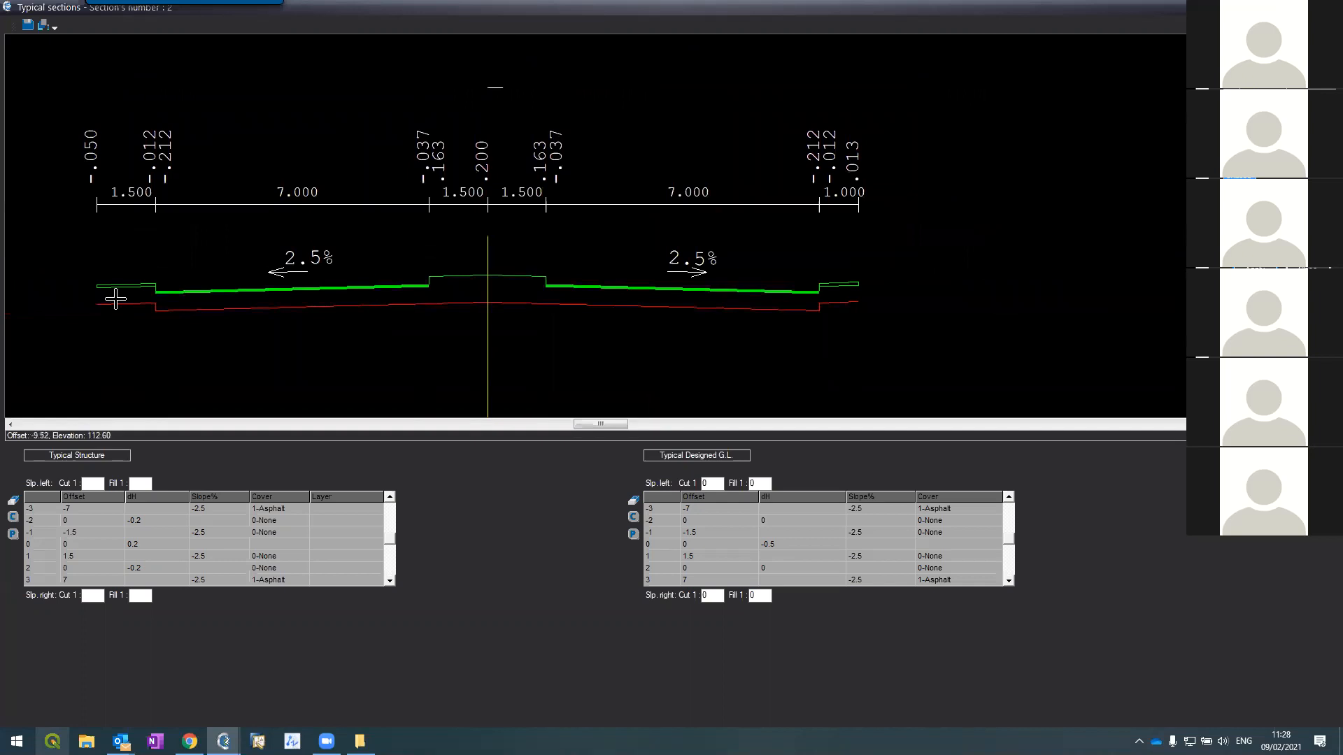
scroll(370, 251, "down", 1)
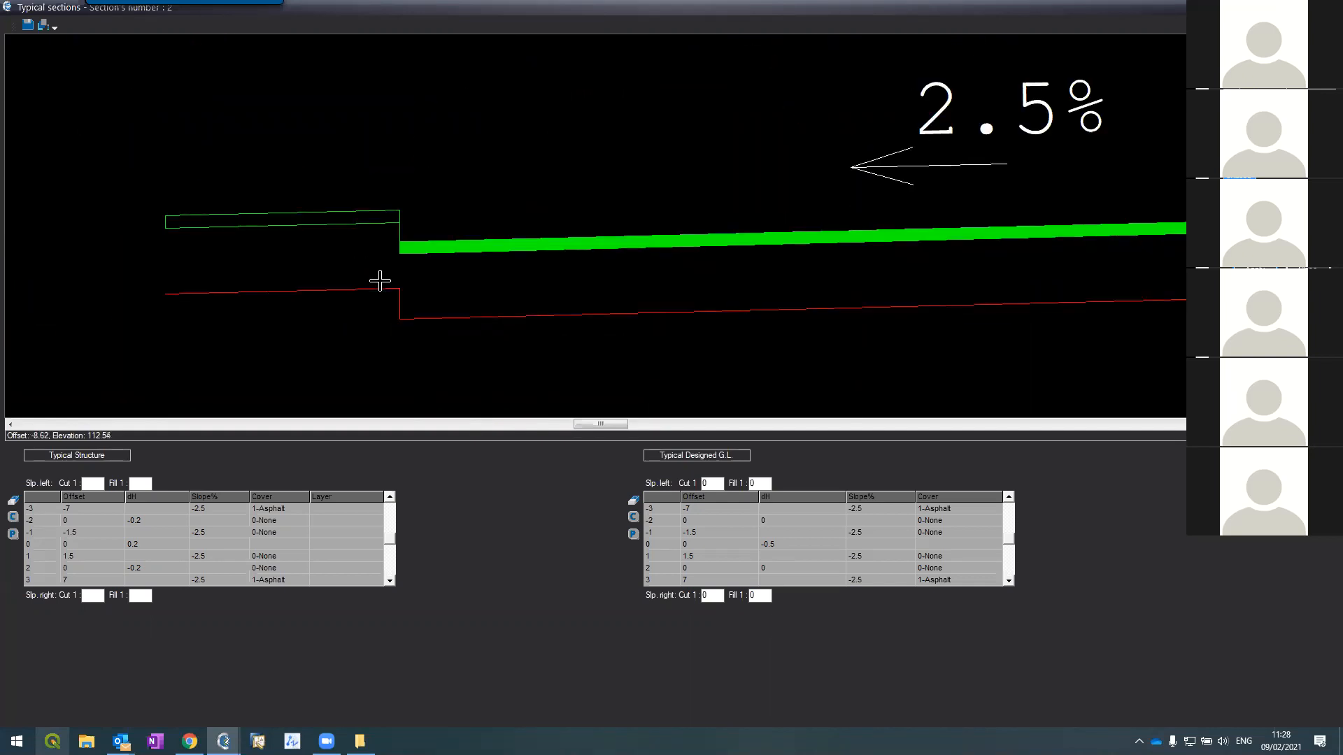
scroll(329, 242, "down", 2)
scroll(289, 222, "up", 1)
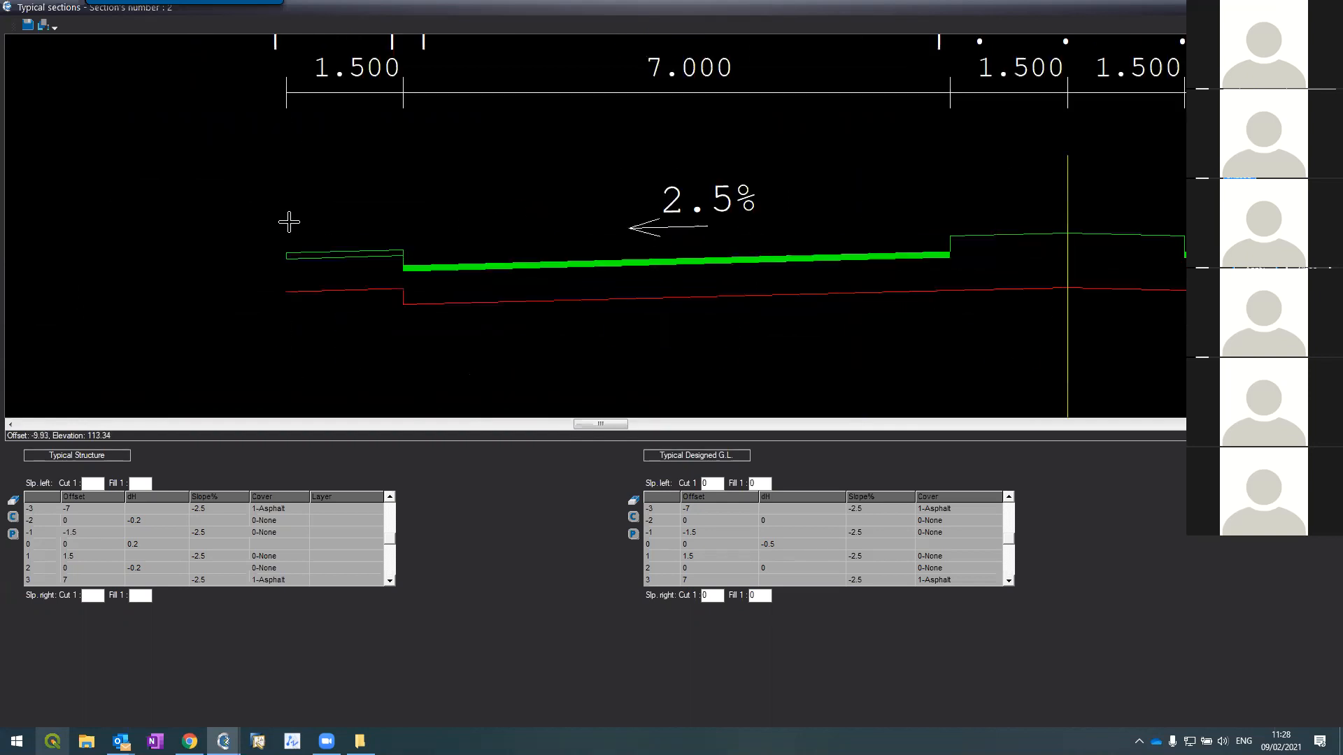
scroll(289, 223, "up", 1)
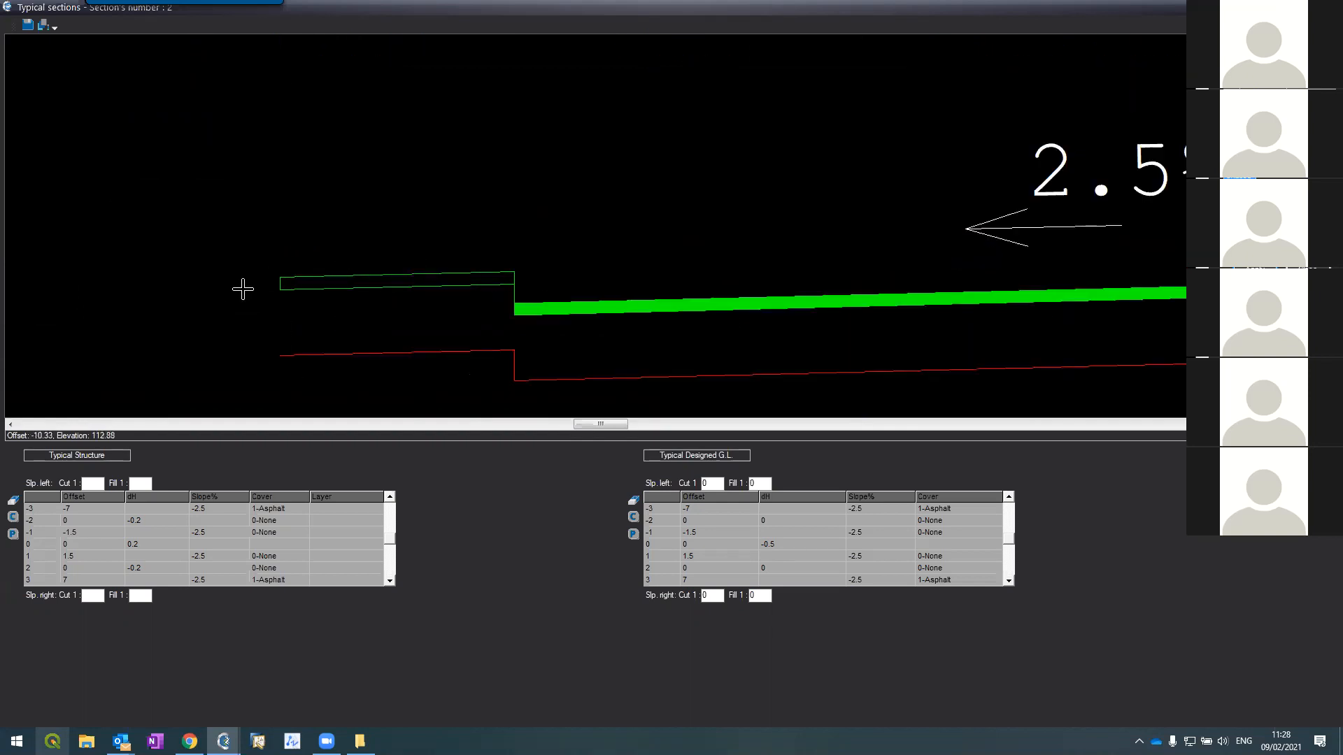
left_click(389, 496)
left_click(390, 496)
left_click(389, 496)
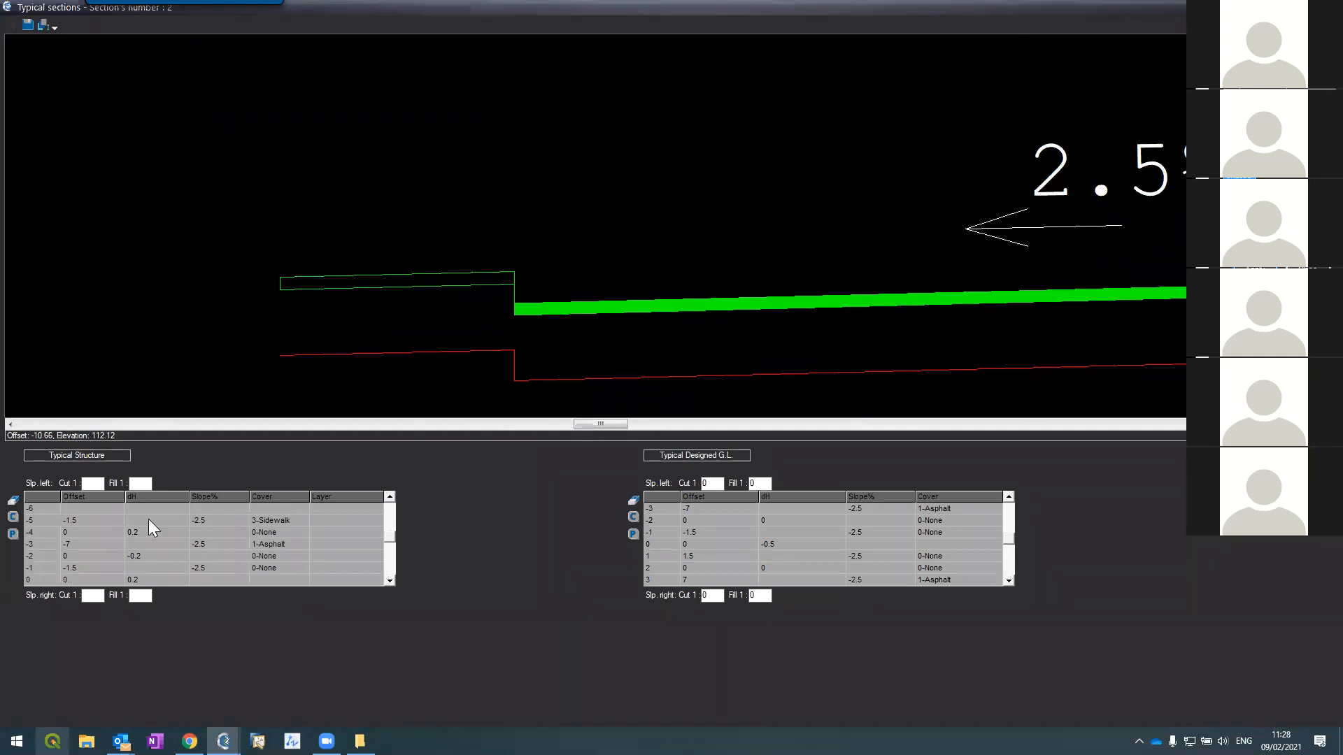
type("2.5")
key("Return")
Step: Set the designed table's left sidewalk row -5 slope to 2.5
left_click(1009, 498)
left_click(1008, 497)
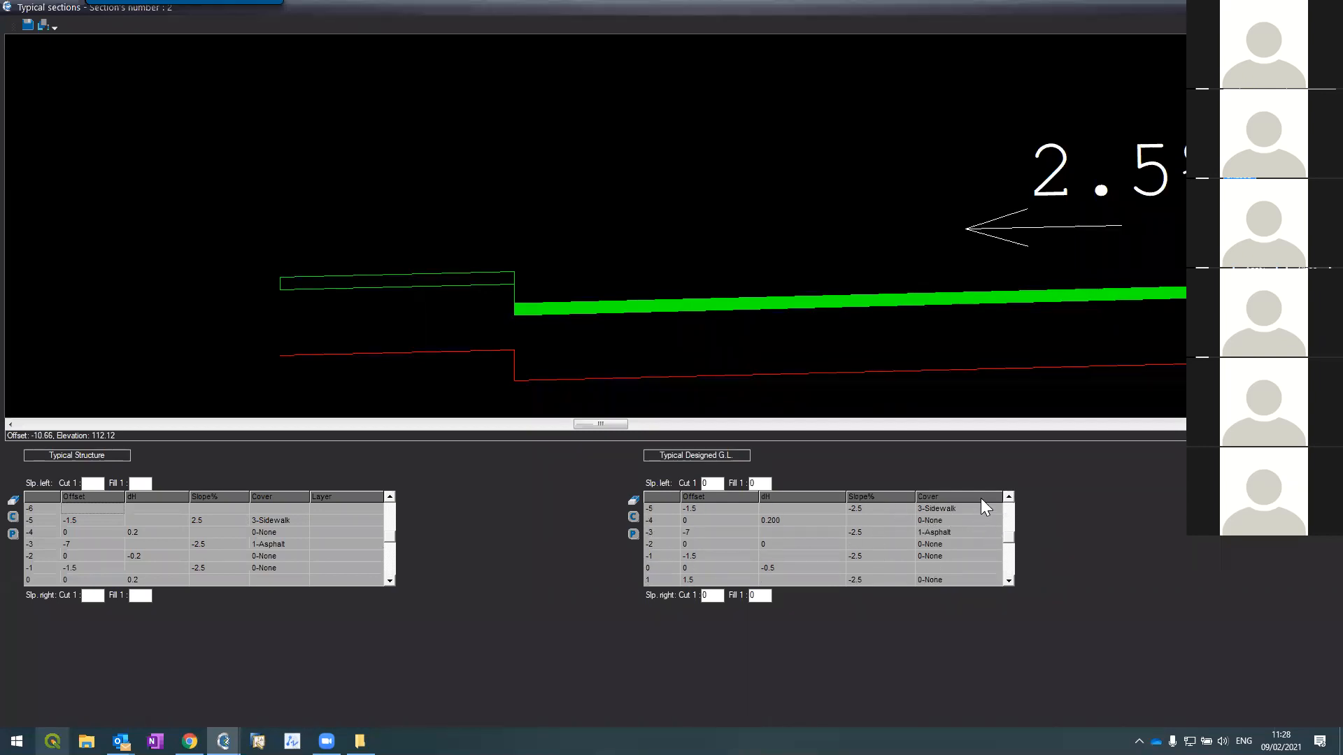
left_click(1008, 497)
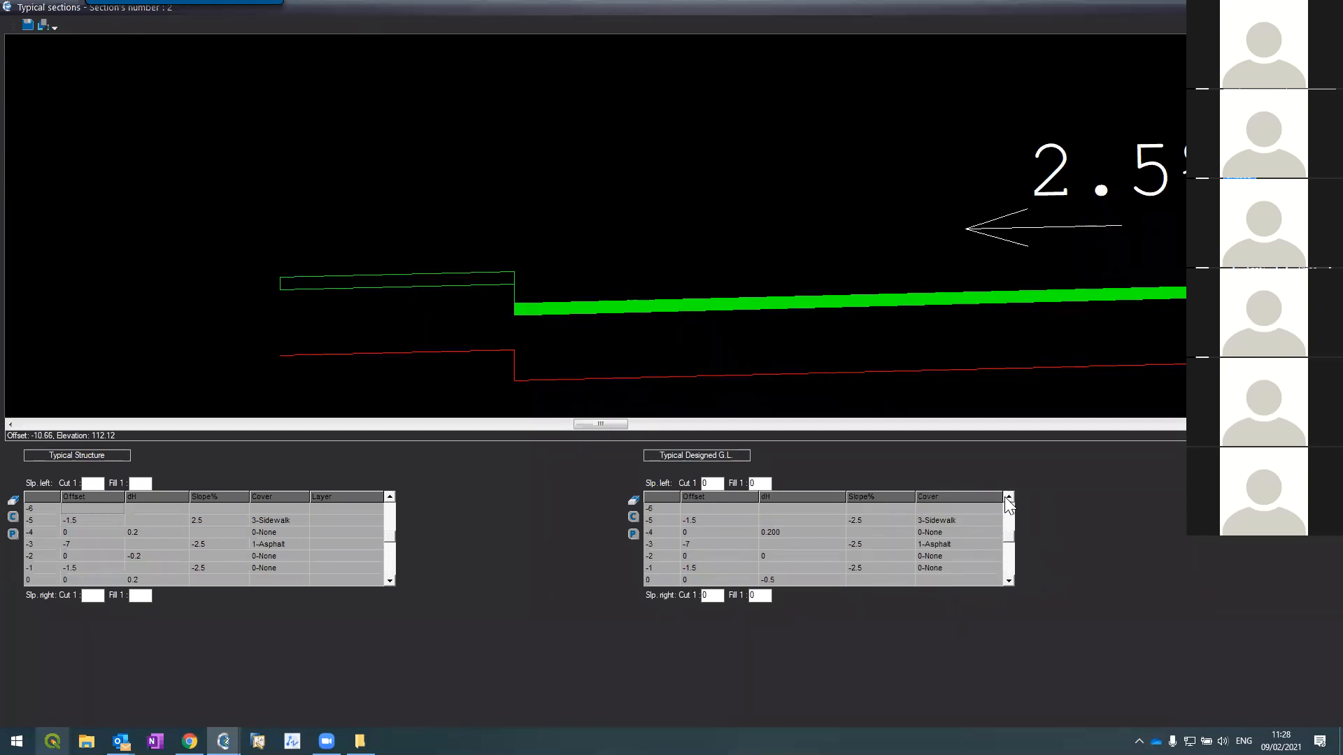
type("2.5")
key("Return")
Step: Set the designed left asphalt edge to -7.2 and left sidewalk offset to -1.3, then refresh
scroll(116, 140, "up", 3)
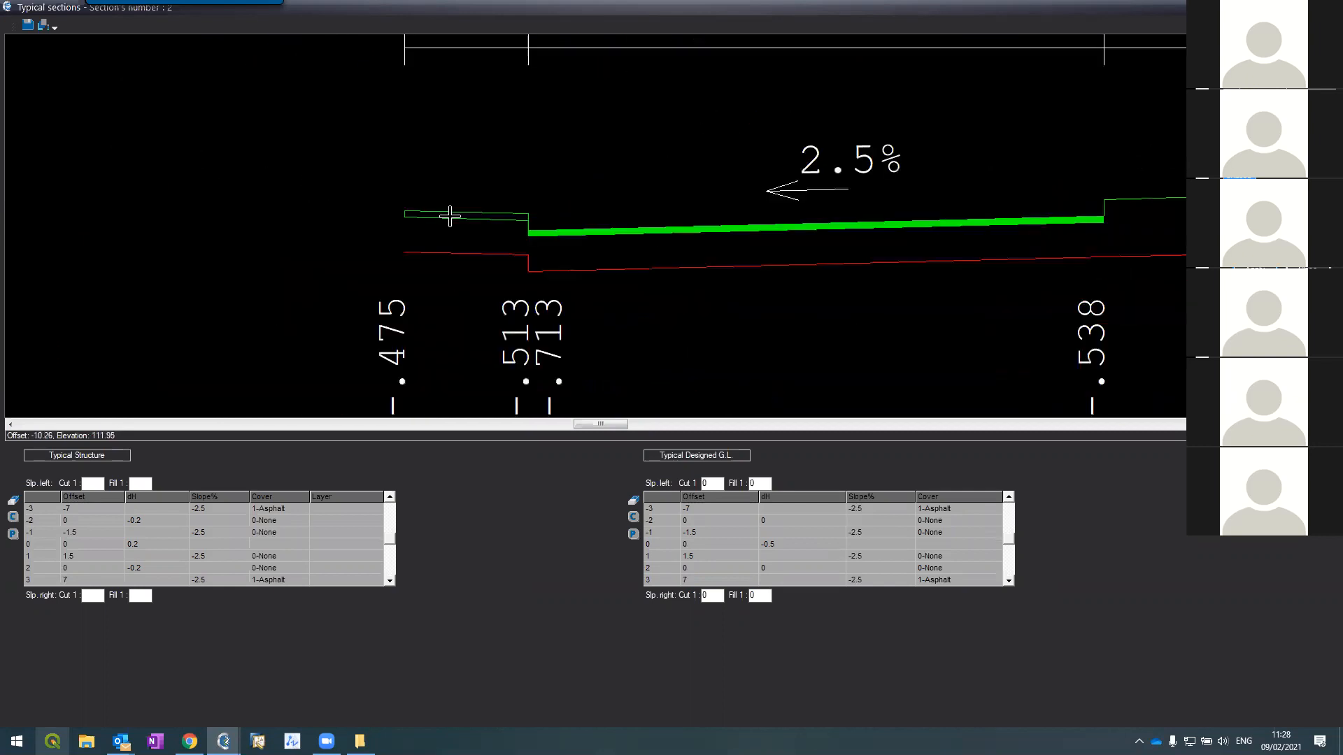
scroll(493, 228, "up", 2)
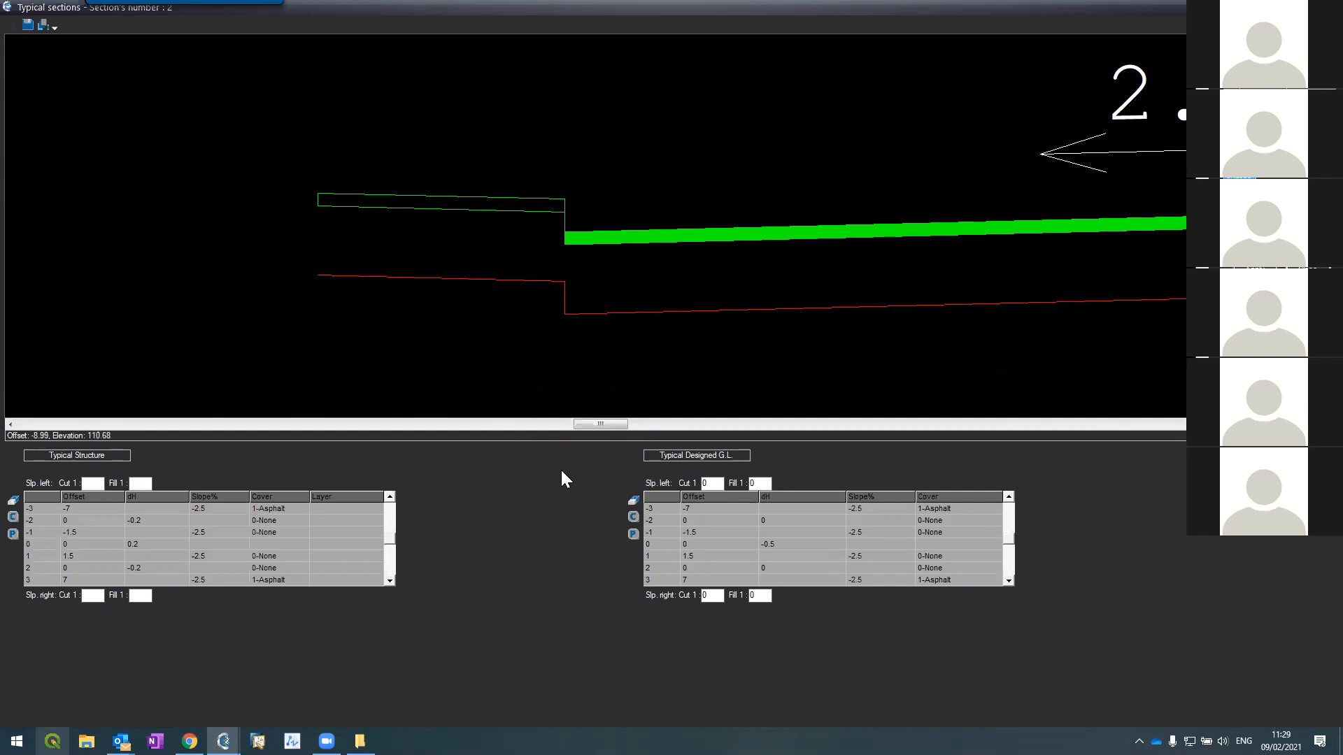
left_click(1008, 498)
left_click(1008, 498)
left_click(1008, 498)
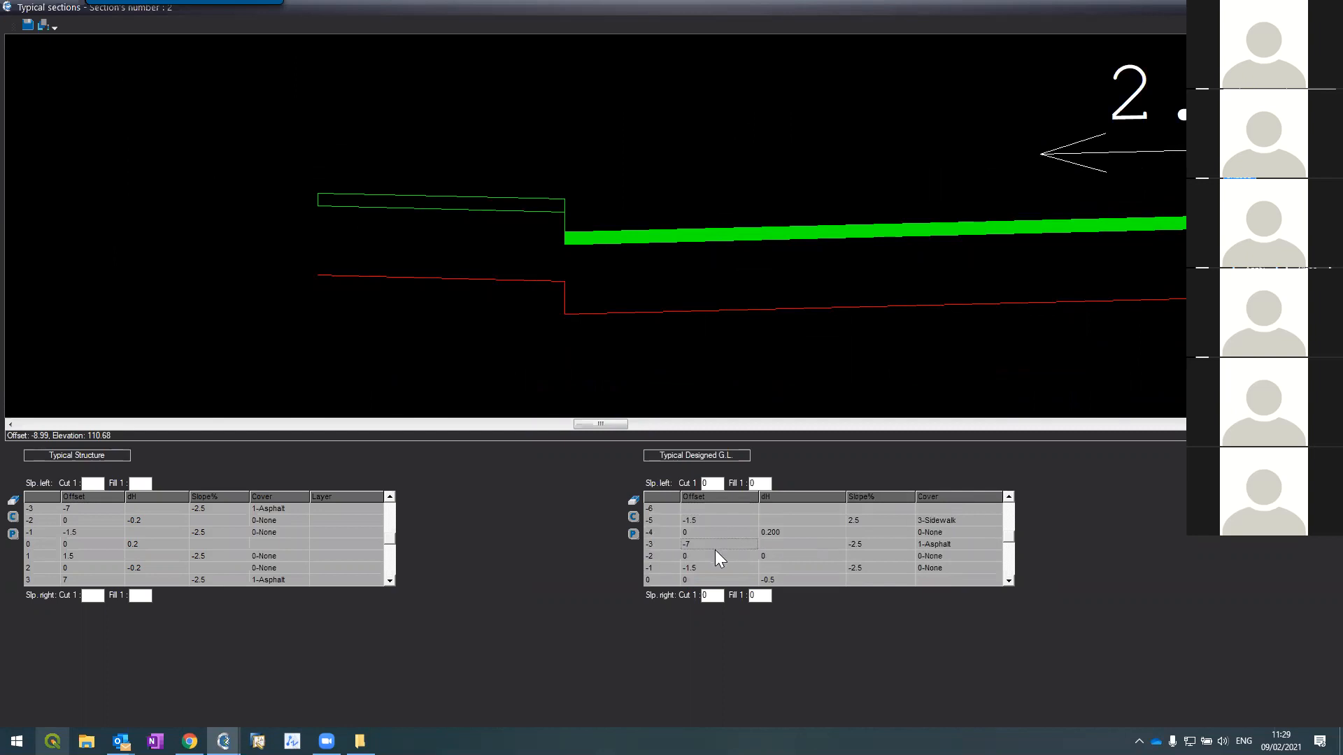
type(".2")
key("Tab")
double_click(731, 517)
type("-1.3")
key("Tab")
left_click(27, 25)
Step: Set the designed right asphalt offset to 7.2 and right sidewalk offset to 1.3
scroll(126, 132, "up", 4)
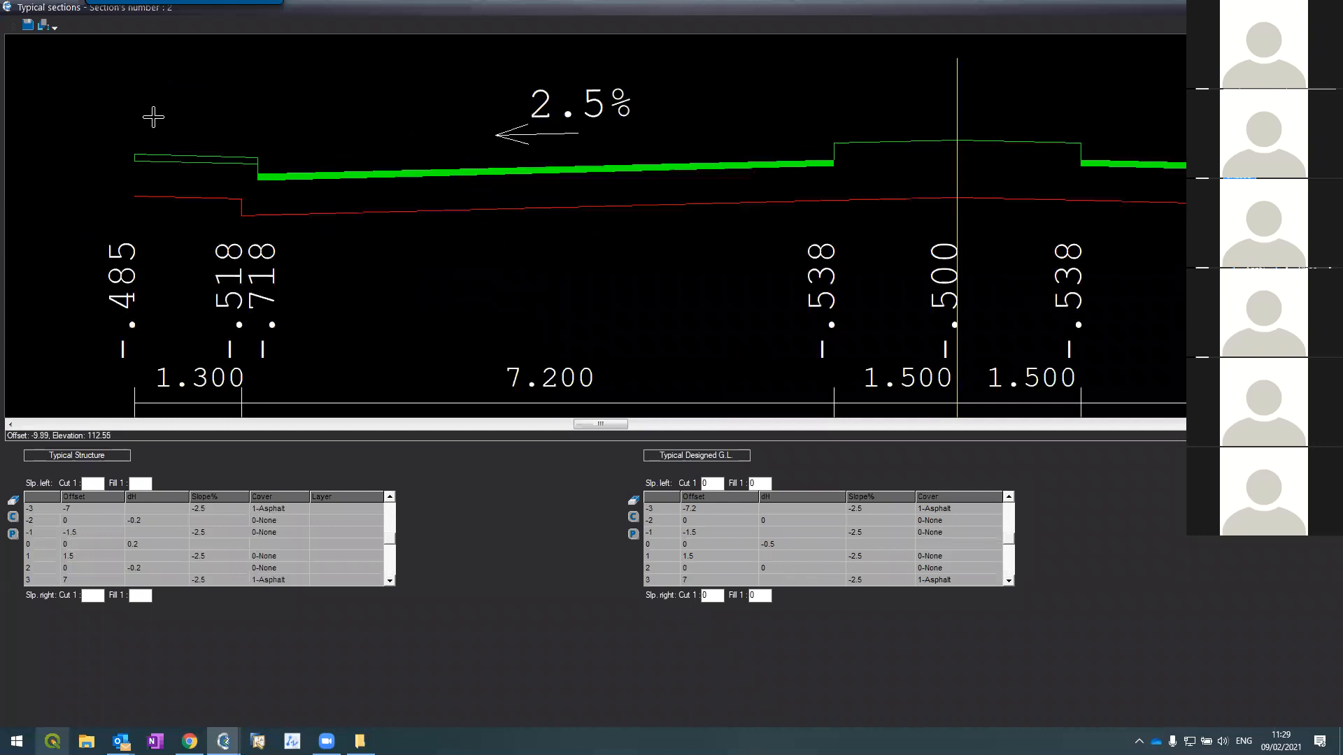
scroll(429, 226, "down", 1)
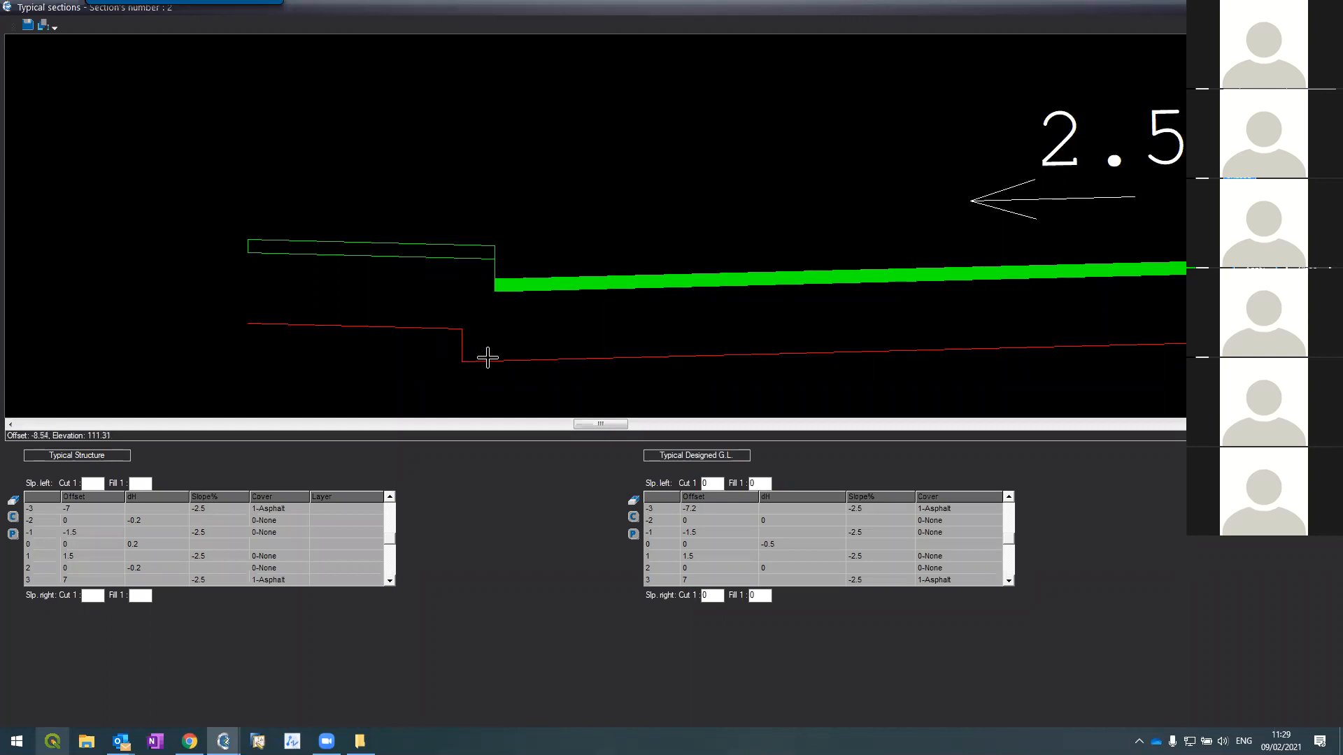
scroll(391, 336, "down", 3)
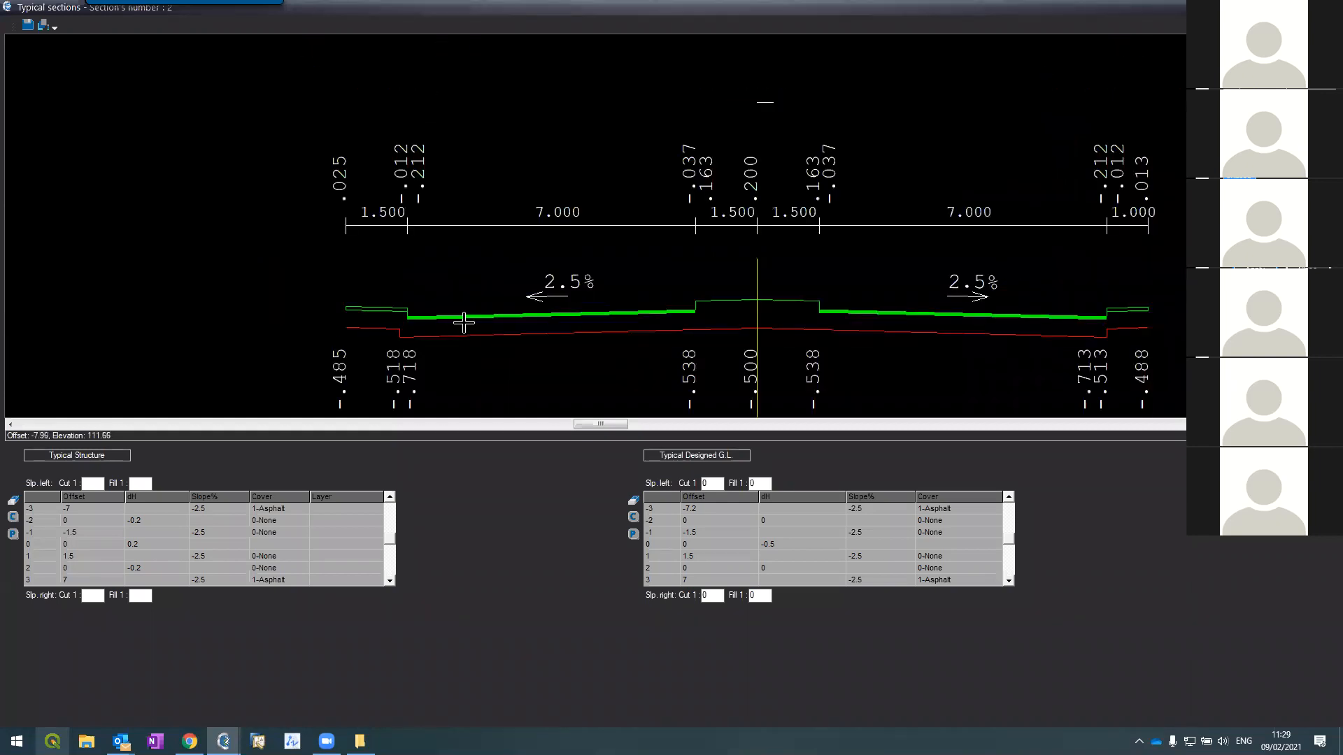
scroll(1101, 323, "up", 2)
scroll(1105, 331, "up", 2)
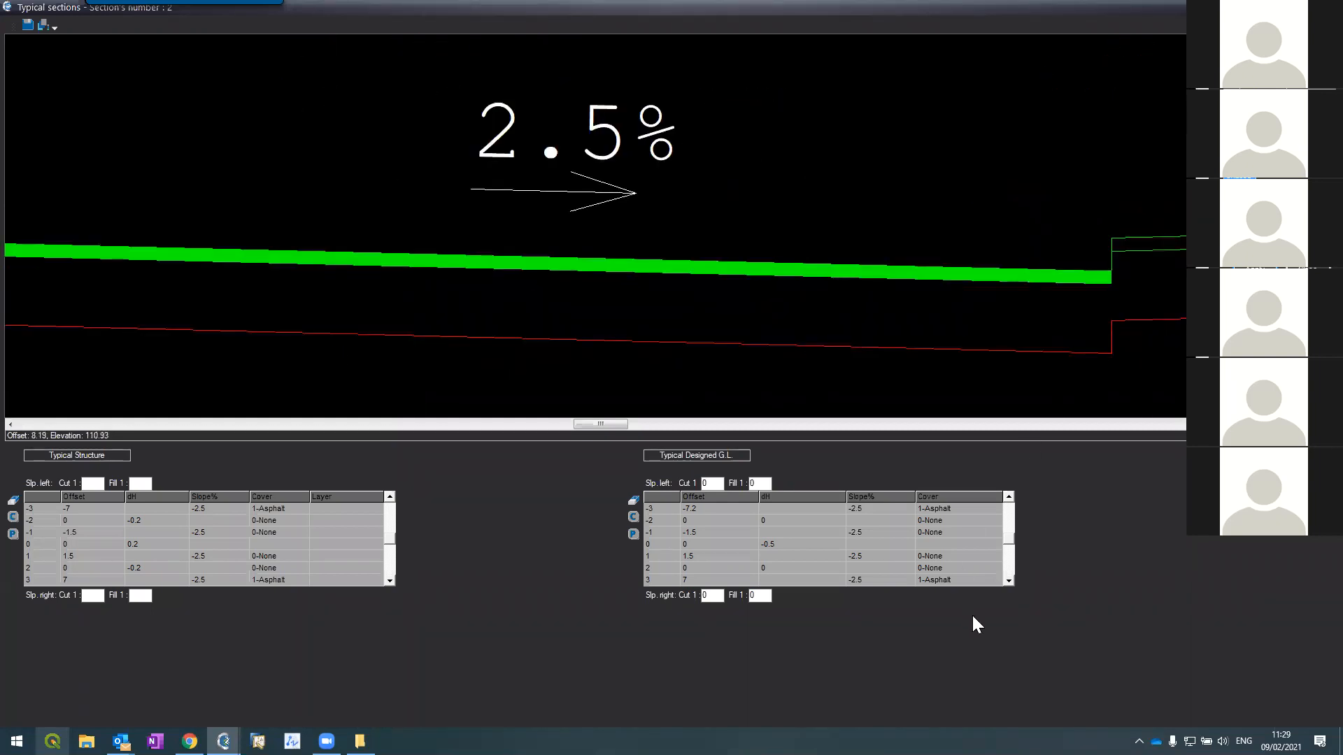
left_click(1008, 581)
left_click(1008, 581)
left_click(1008, 581)
left_click(1008, 581)
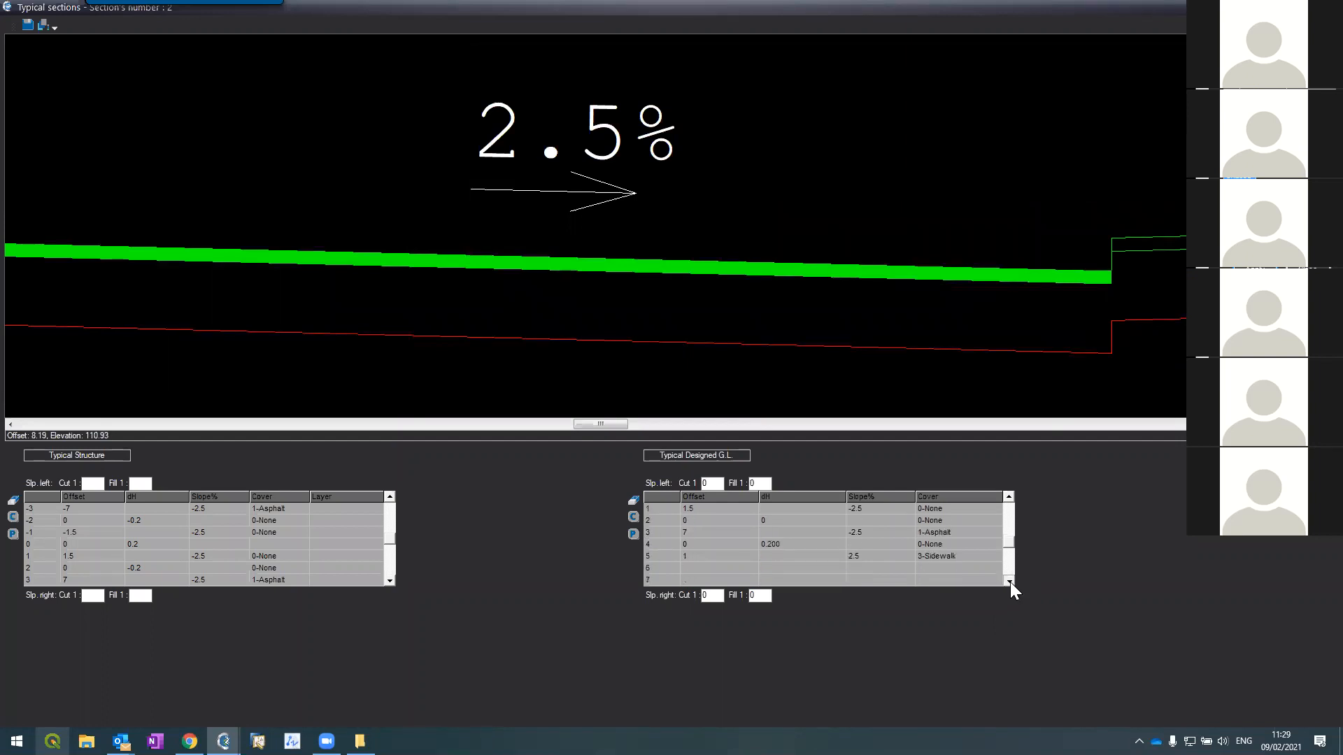
type(".2")
left_click(1008, 497)
left_click(1009, 497)
left_click(1008, 497)
left_click(1008, 497)
left_click(1009, 497)
left_click(1008, 497)
left_click(1008, 497)
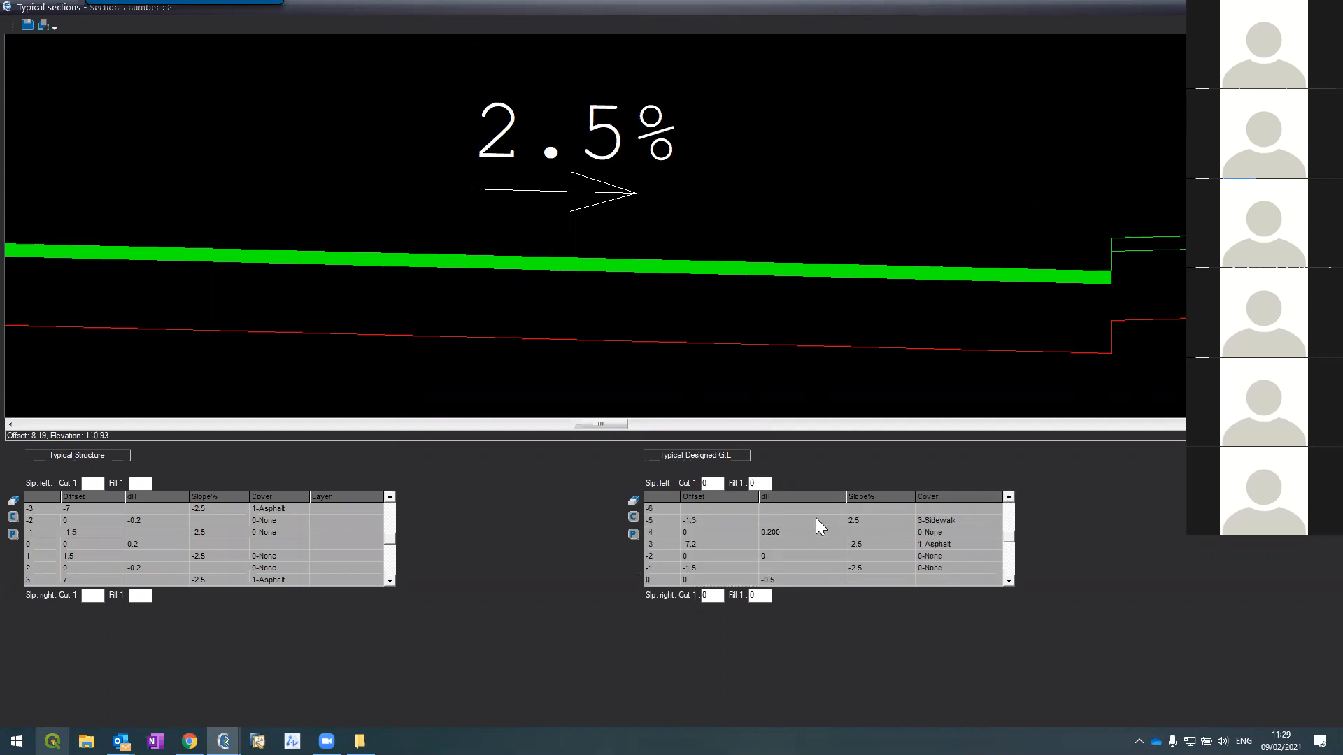
left_click(1008, 580)
left_click(1007, 580)
left_click(1008, 581)
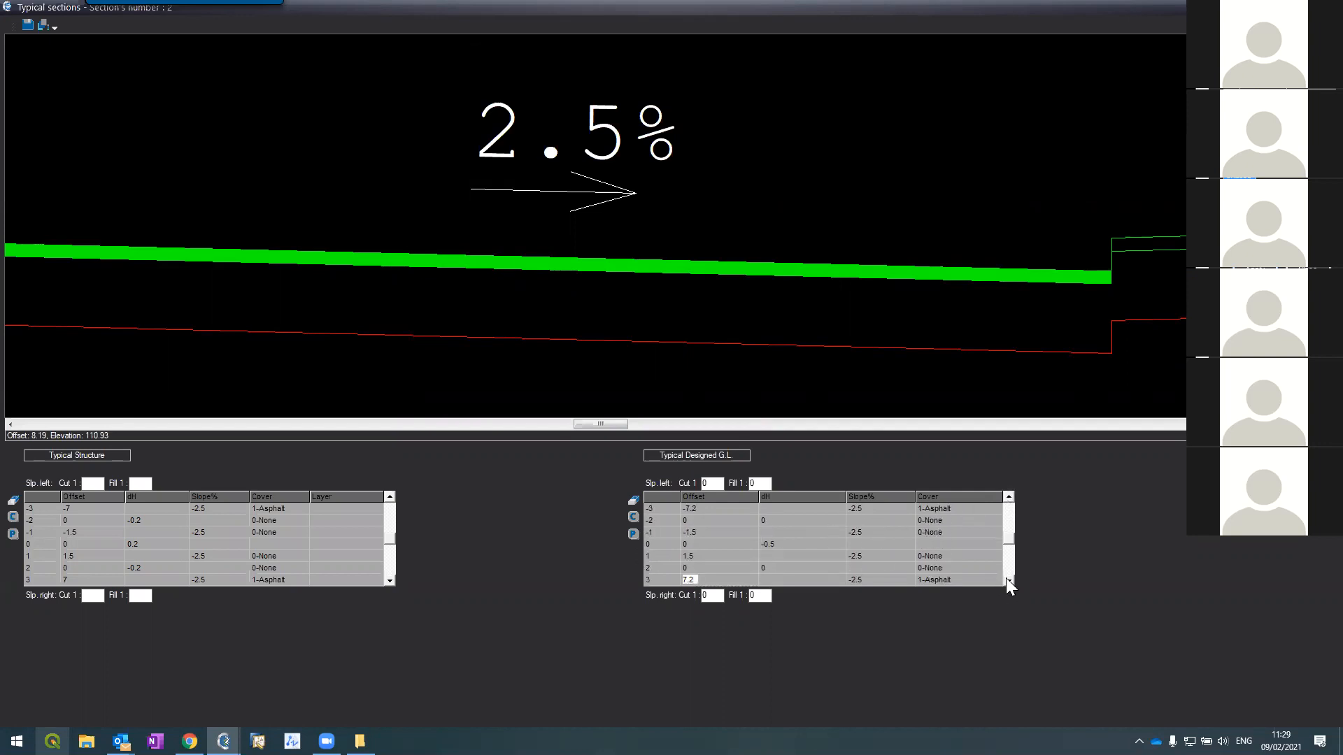
left_click(1008, 580)
left_click(1007, 581)
left_click(1008, 580)
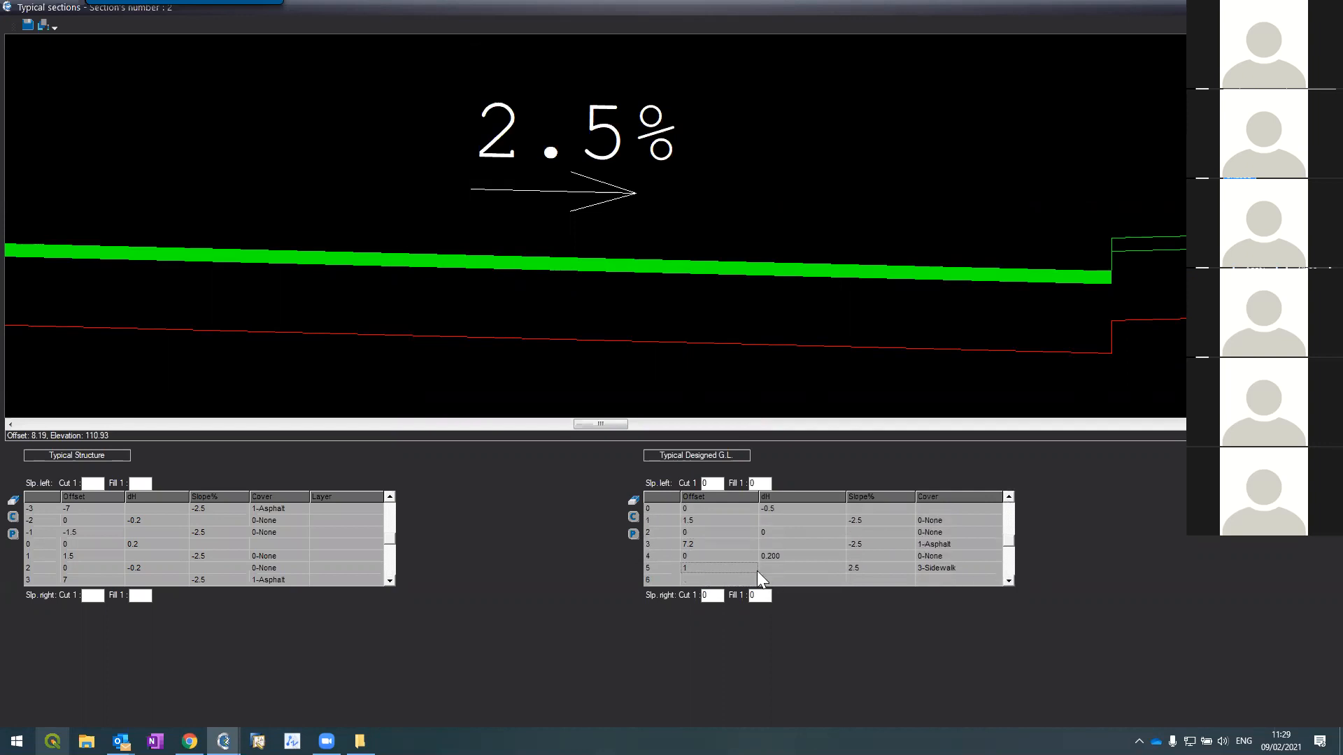
type(".3")
key("Tab")
Step: Change the Typical Structure row 5 offset to 1.5
left_click(389, 581)
left_click(390, 580)
left_click(389, 580)
left_click(389, 580)
left_click(70, 557)
type("1.5")
key("Tab")
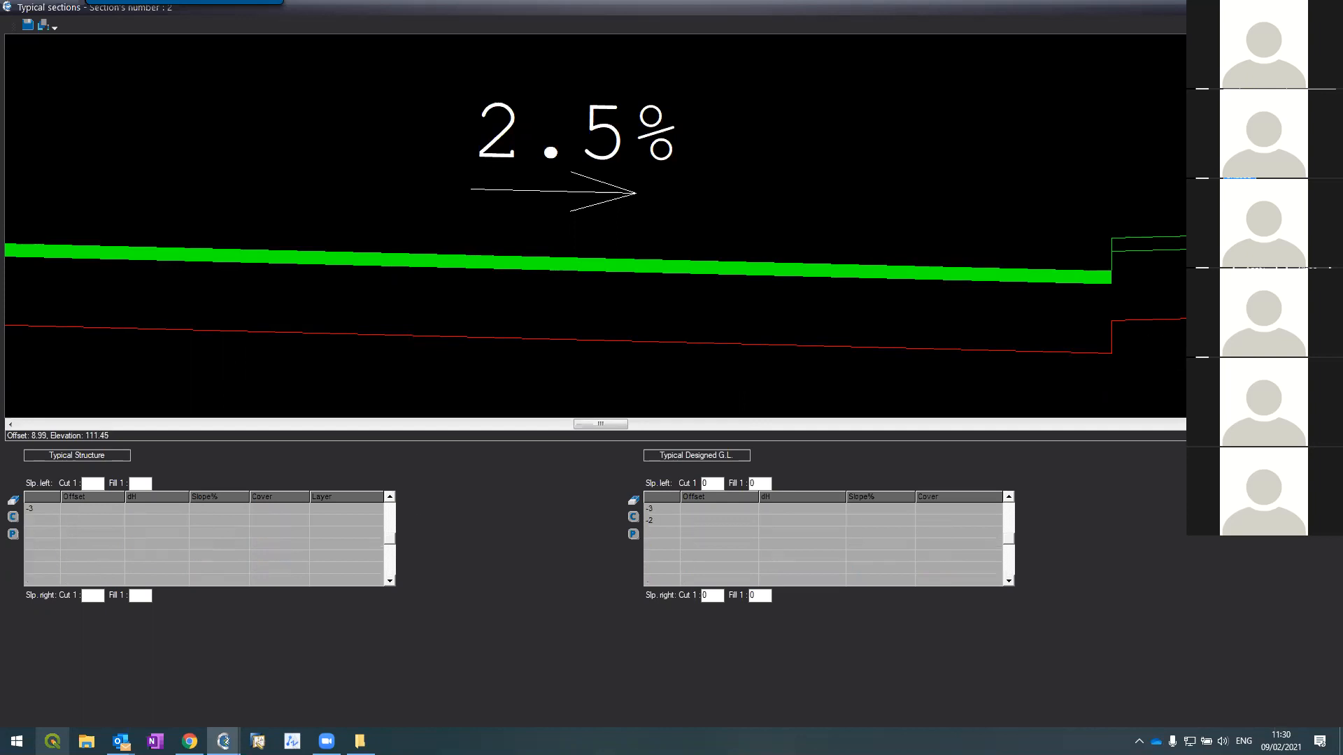
Step: Try a 0.5 kerb height on structure row -4, then restore it to 0.2
scroll(523, 120, "up", 2)
scroll(506, 160, "up", 2)
scroll(523, 170, "down", 1)
scroll(531, 176, "down", 1)
scroll(531, 177, "down", 3)
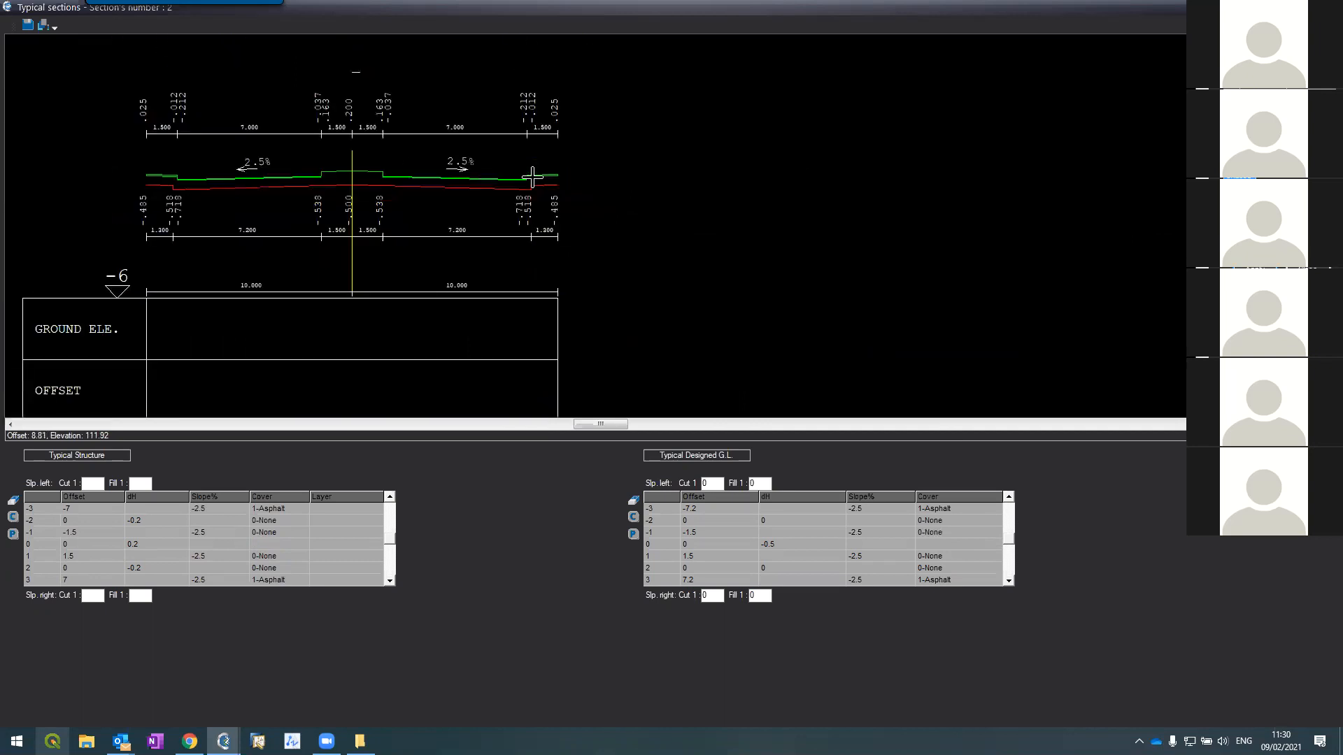
scroll(112, 176, "up", 3)
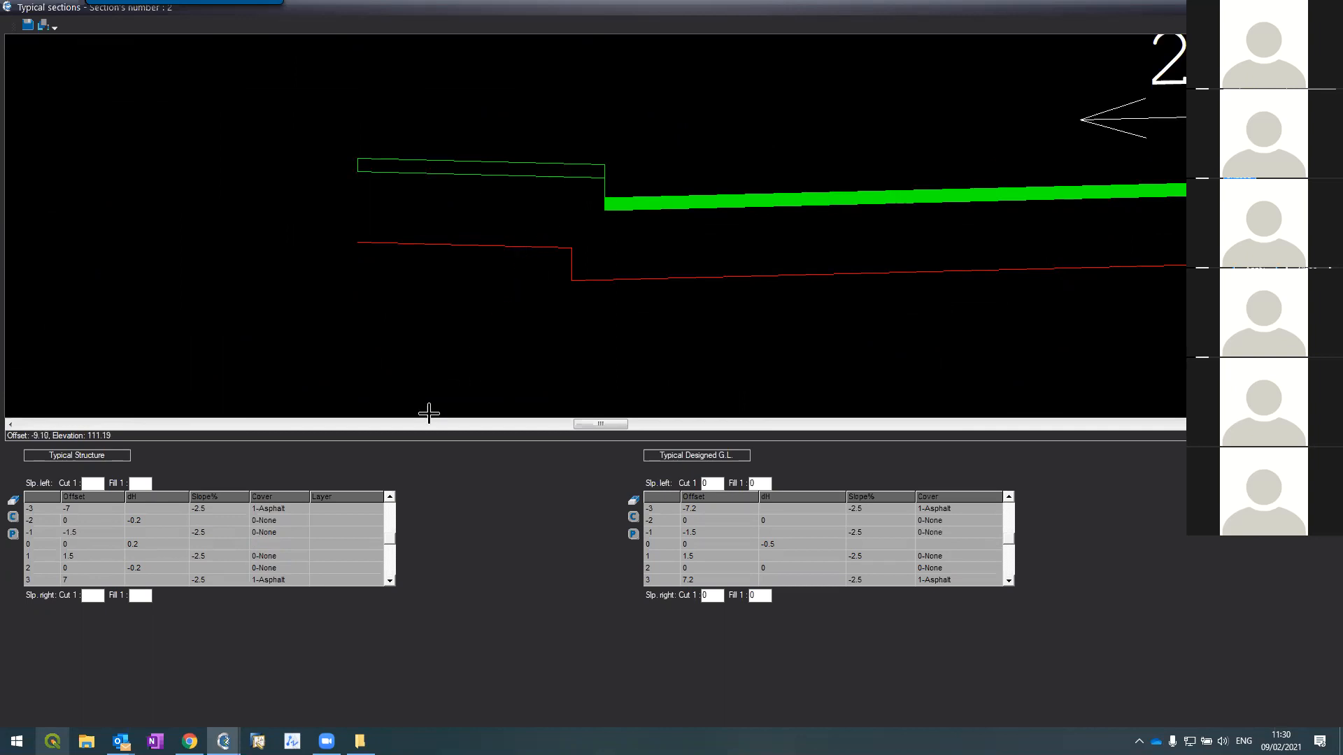
left_click(390, 498)
left_click(390, 497)
left_click(389, 497)
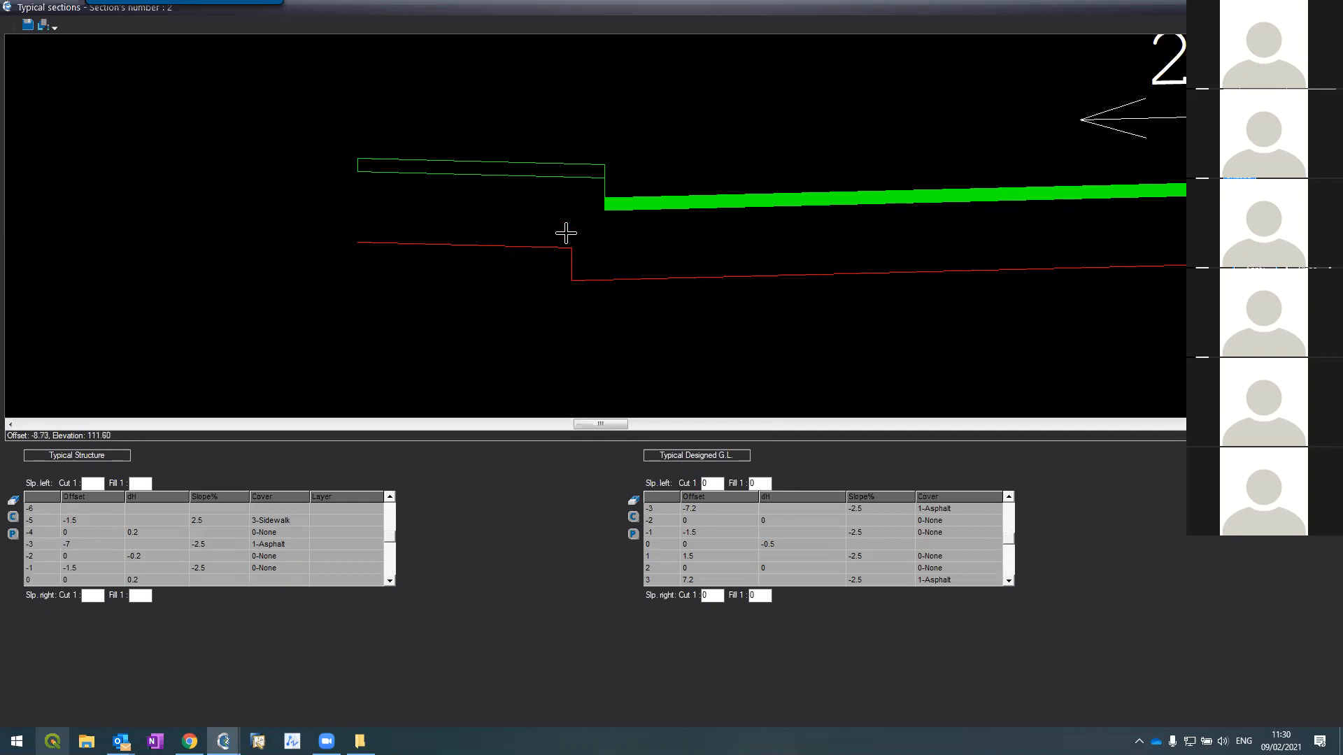
left_click(154, 529)
type("0.5")
key("Tab")
key("Left")
type("0.2")
key("Tab")
Step: Set the Designed G.L. table's left and right kerb heights to 0.5
left_click(1007, 499)
left_click(1007, 499)
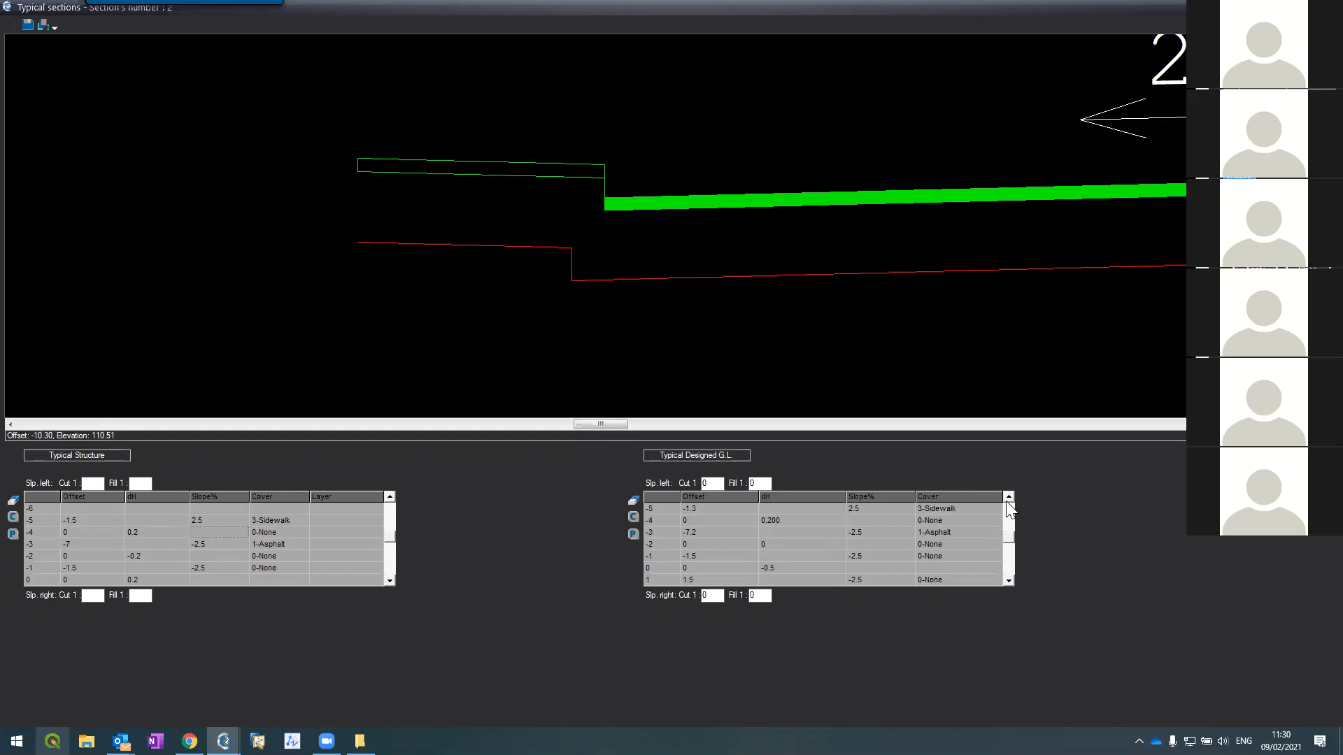
left_click(797, 520)
type("0.5")
key("Tab")
left_click(1008, 580)
left_click(1007, 580)
left_click(1008, 581)
left_click(1008, 581)
left_click(1008, 581)
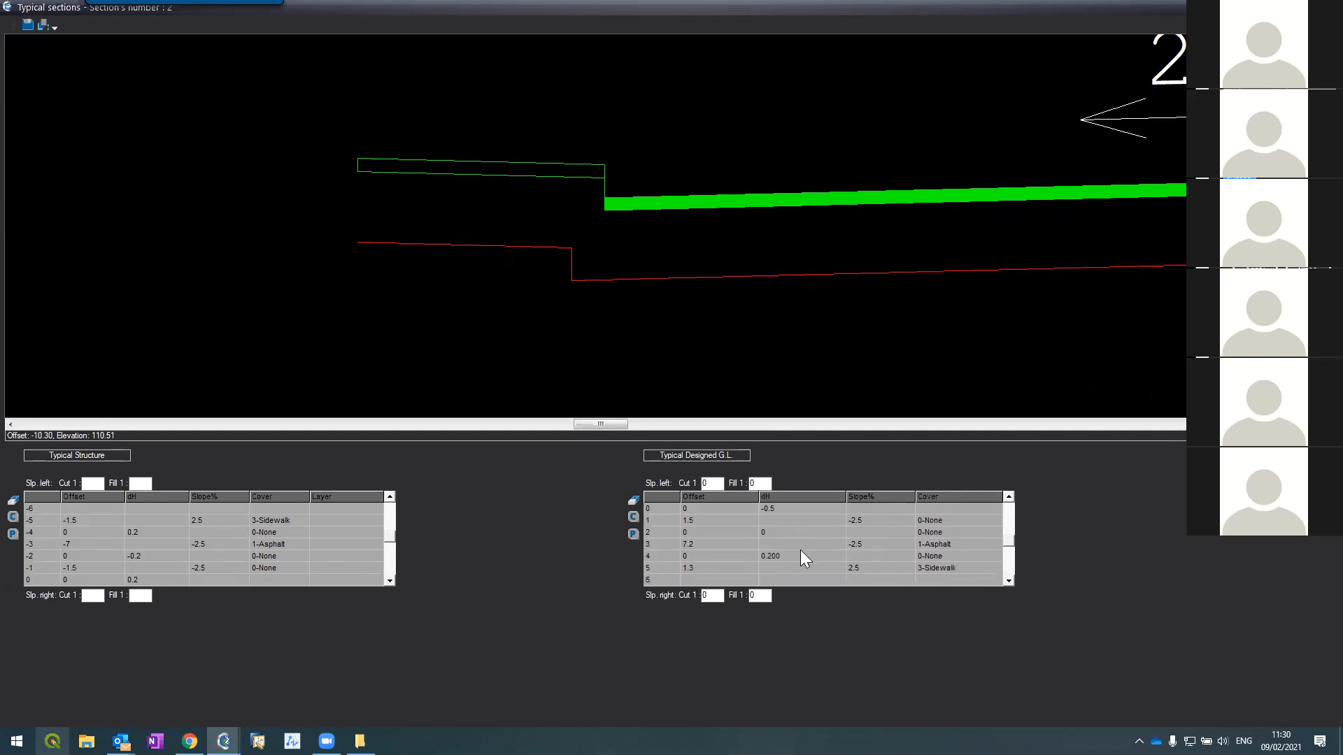
type("0.5")
key("Tab")
Step: Apply the table edits with Ctrl+S so section 2 is redrawn, then review it
key("ctrl+s")
scroll(98, 122, "up", 5)
scroll(152, 159, "up", 2)
scroll(361, 213, "down", 2)
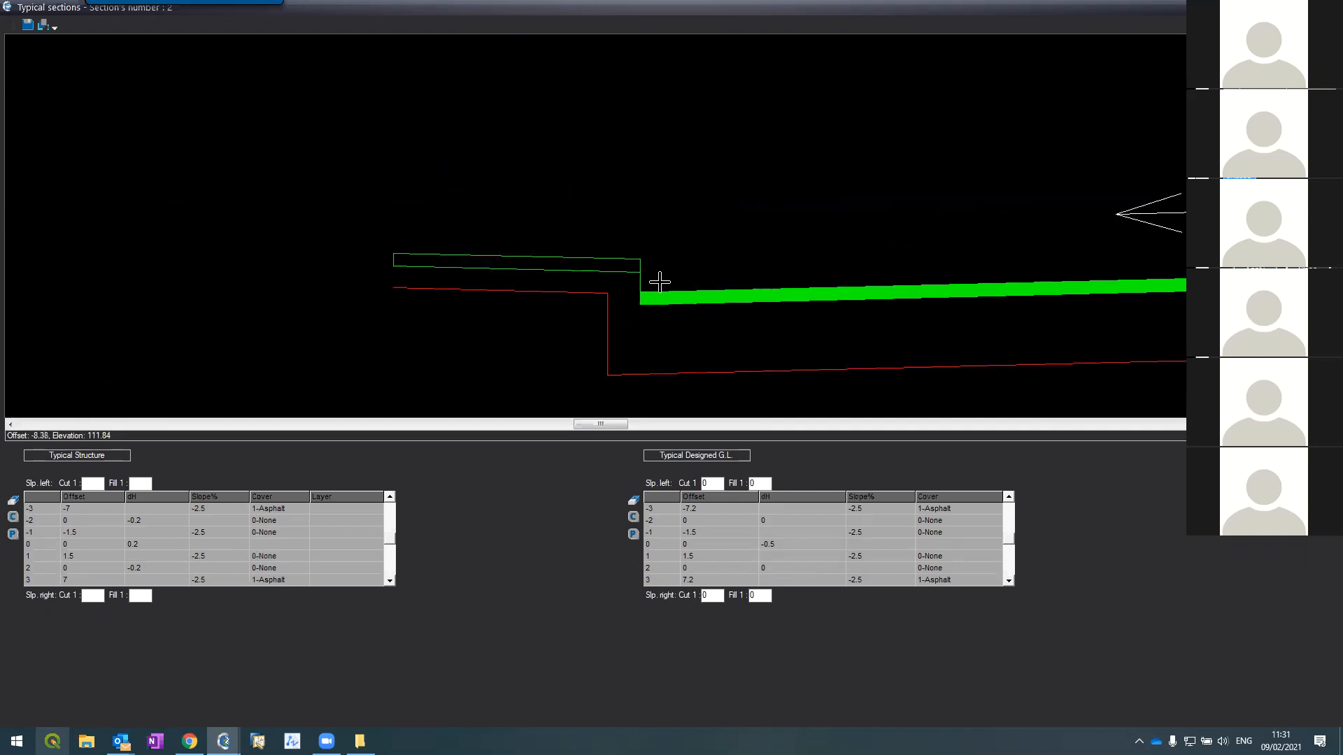
scroll(572, 278, "down", 2)
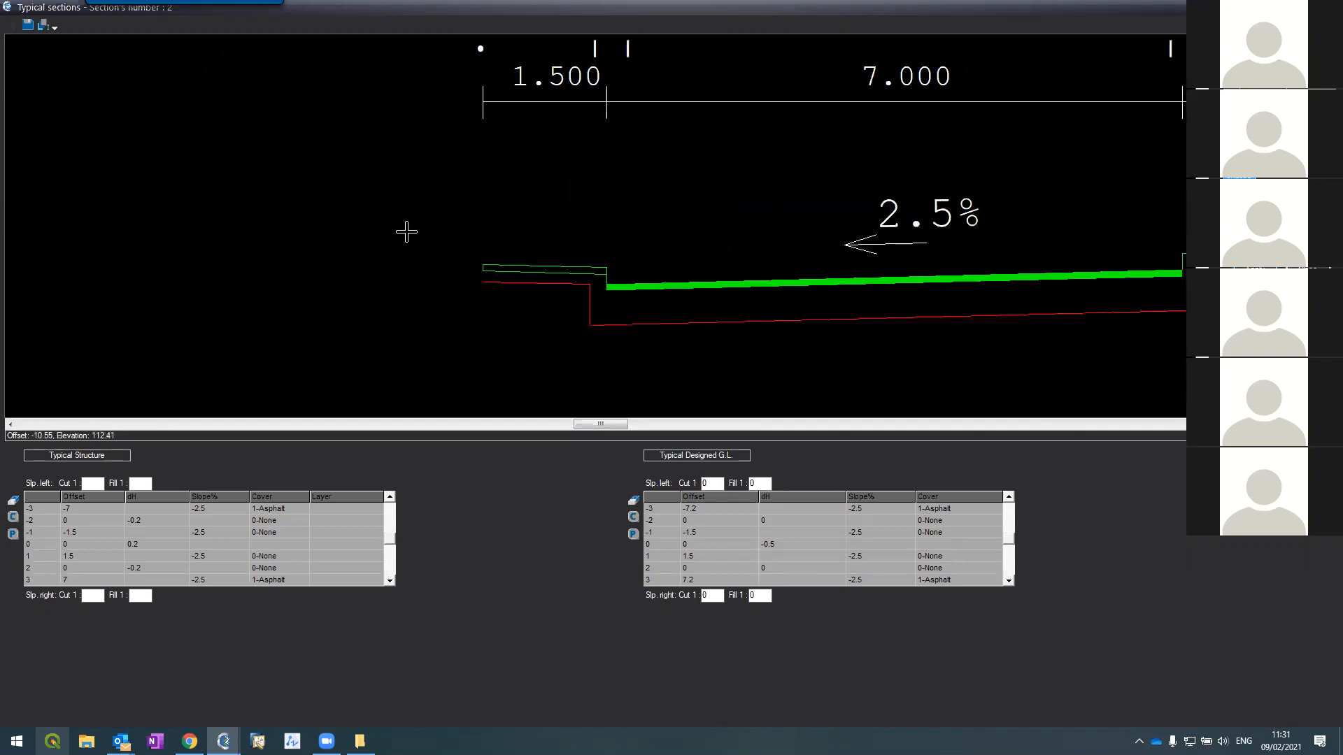
scroll(405, 228, "down", 3)
scroll(626, 231, "up", 4)
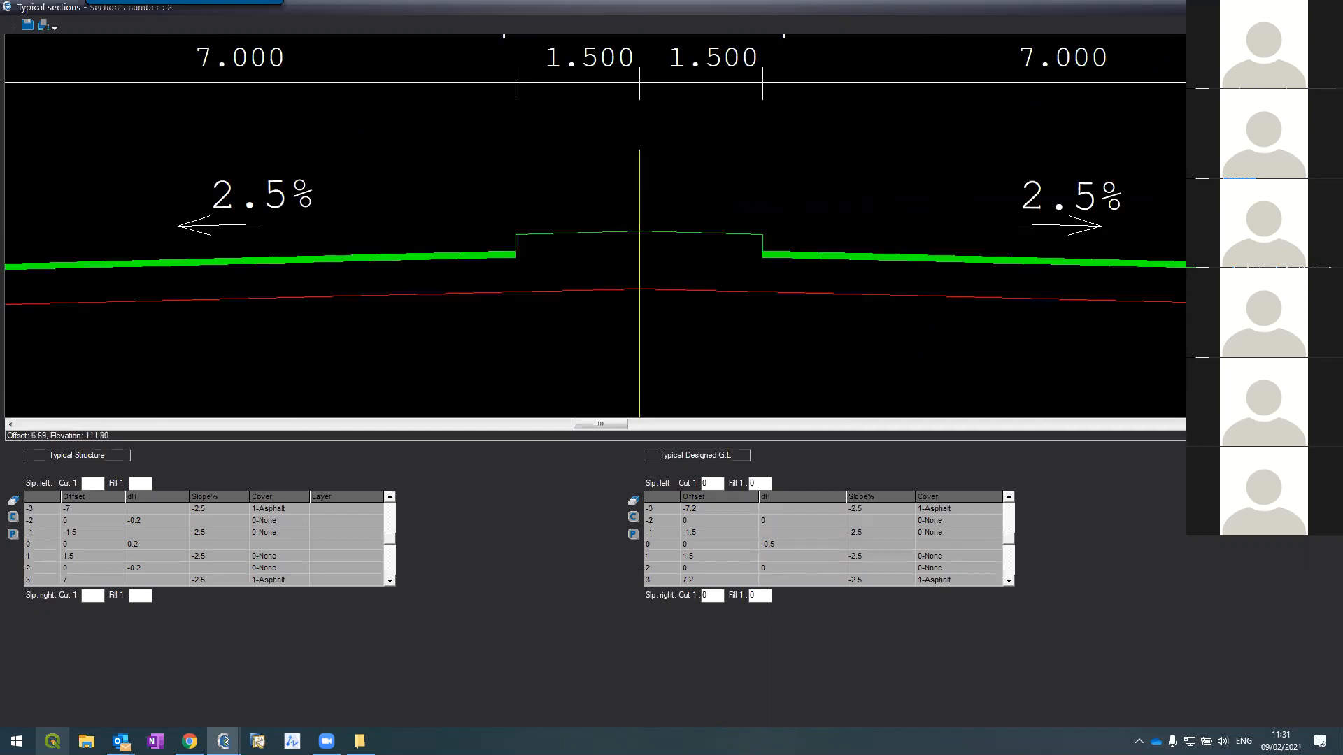
scroll(515, 227, "down", 3)
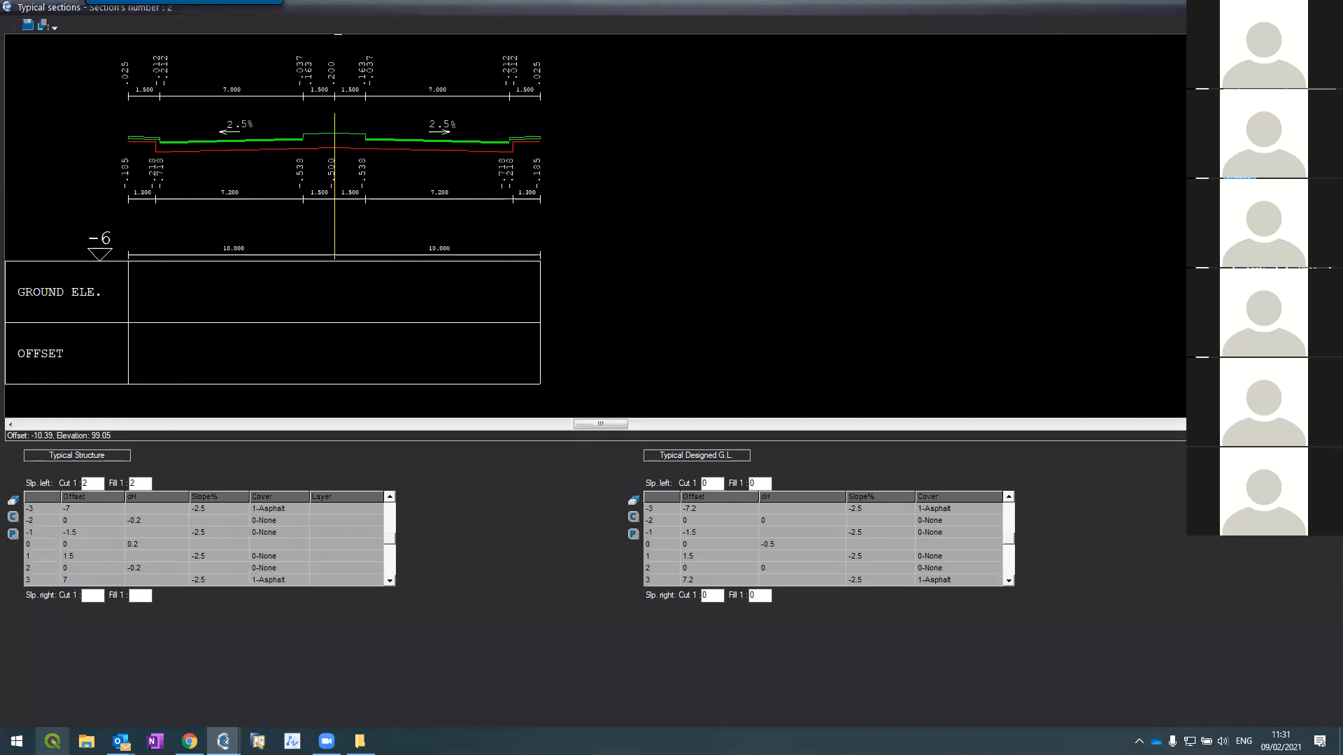
Step: Set the structure's right slopes and the designed ground's left and right Cut 1 and Fill 1 slopes to 2
left_click(94, 596)
type("2")
key("Tab")
type("2")
double_click(710, 484)
type("2")
key("Tab")
type("2")
double_click(709, 596)
type("2")
key("Tab")
type("2")
Step: Page between typical sections 1 and 2, ending on section 1
key("Page_Up")
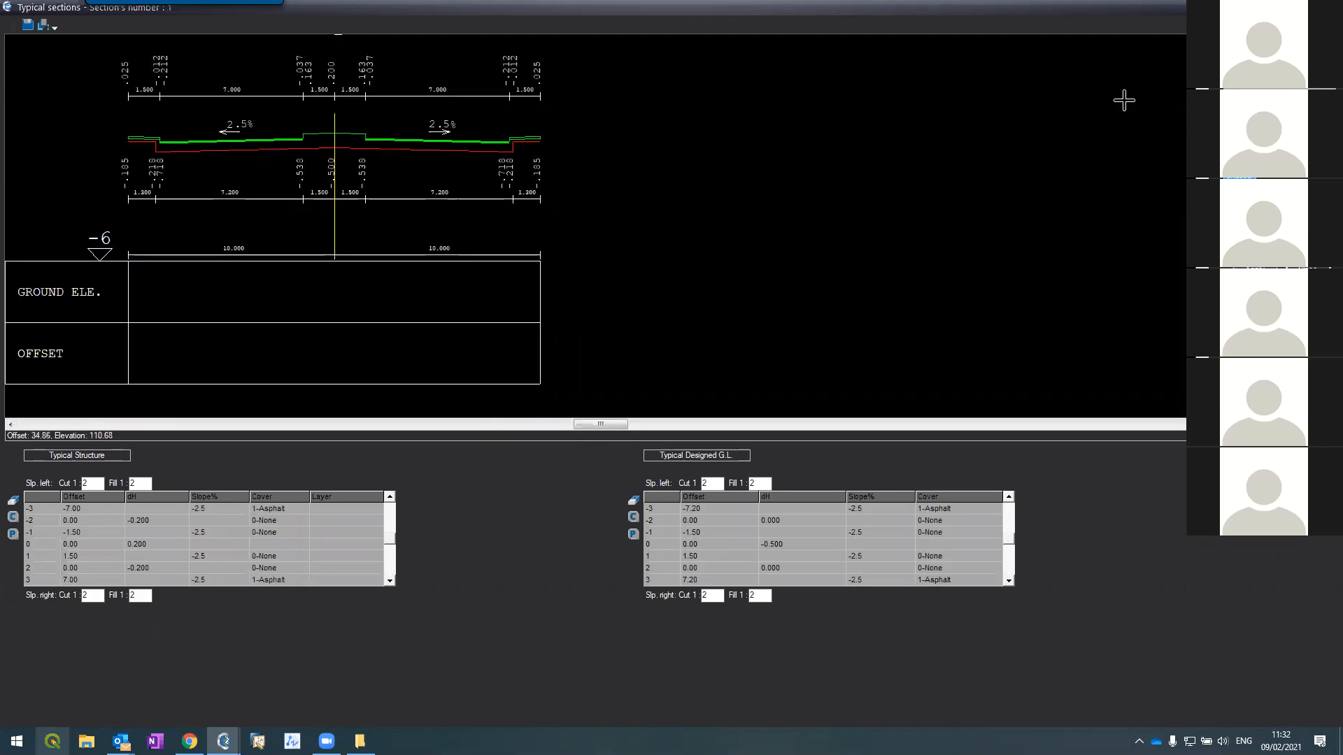
key("Page_Down")
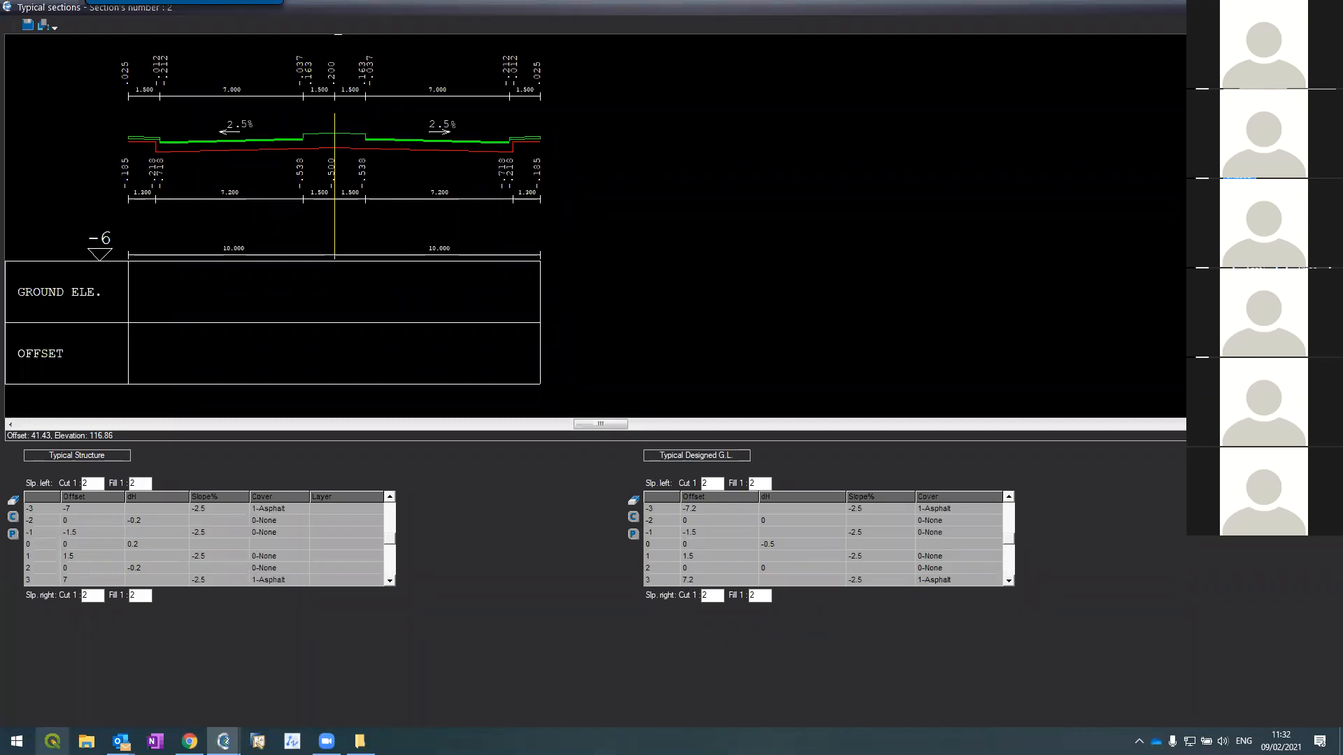
key("Page_Up")
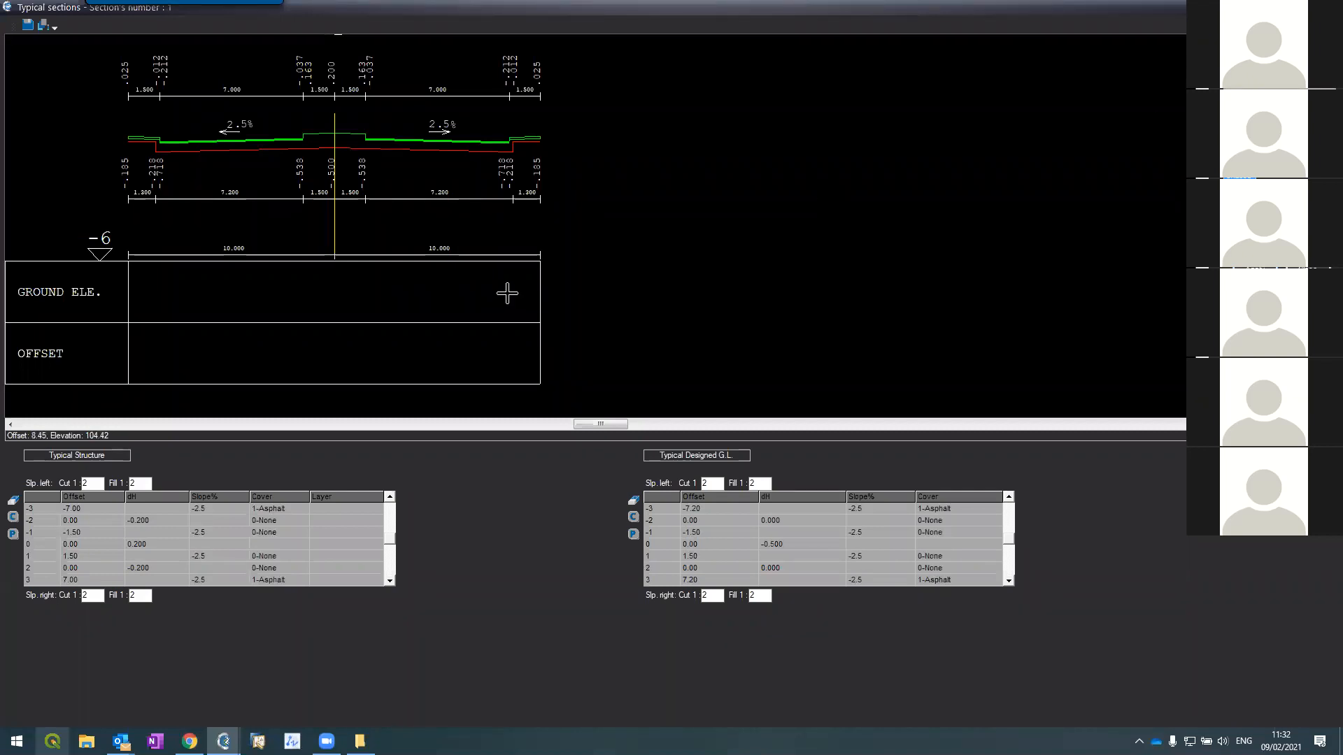
Step: Set the dH of section 1's rows 0, 2 and -2 to 0
scroll(301, 111, "up", 3)
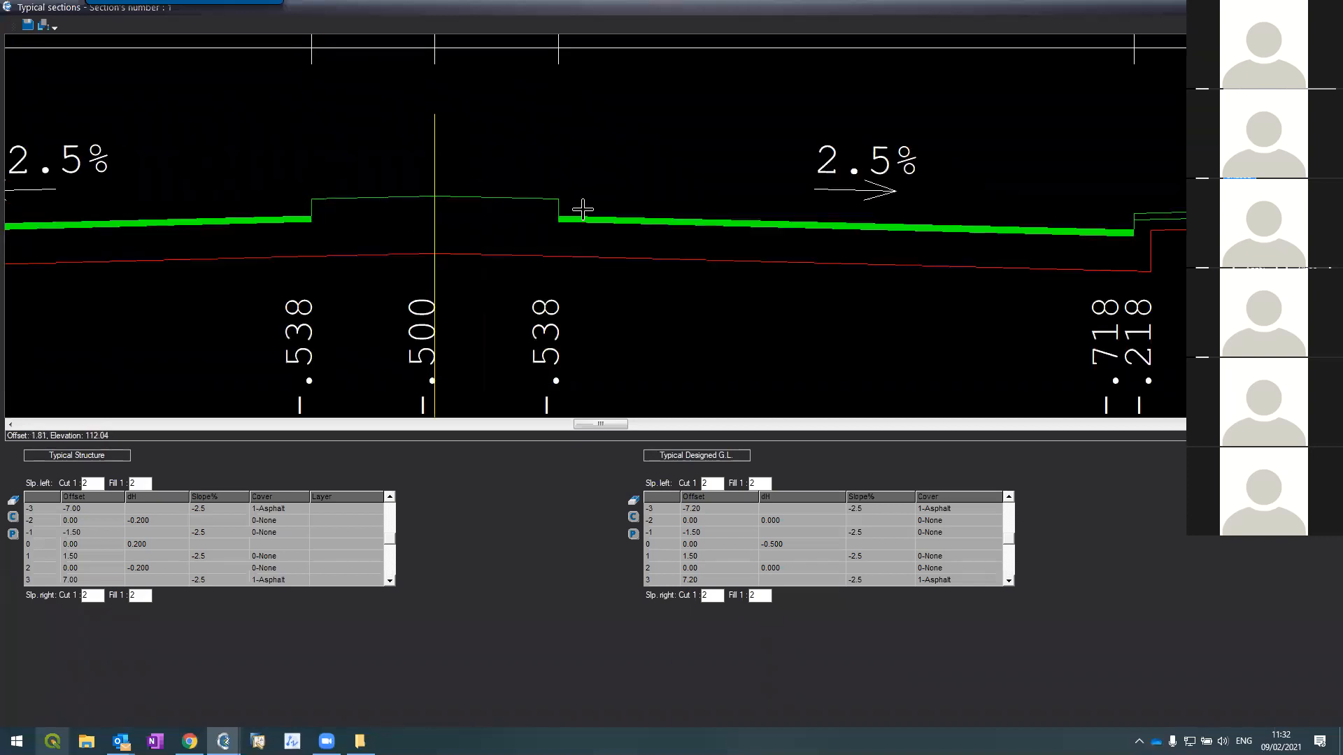
scroll(433, 217, "down", 2)
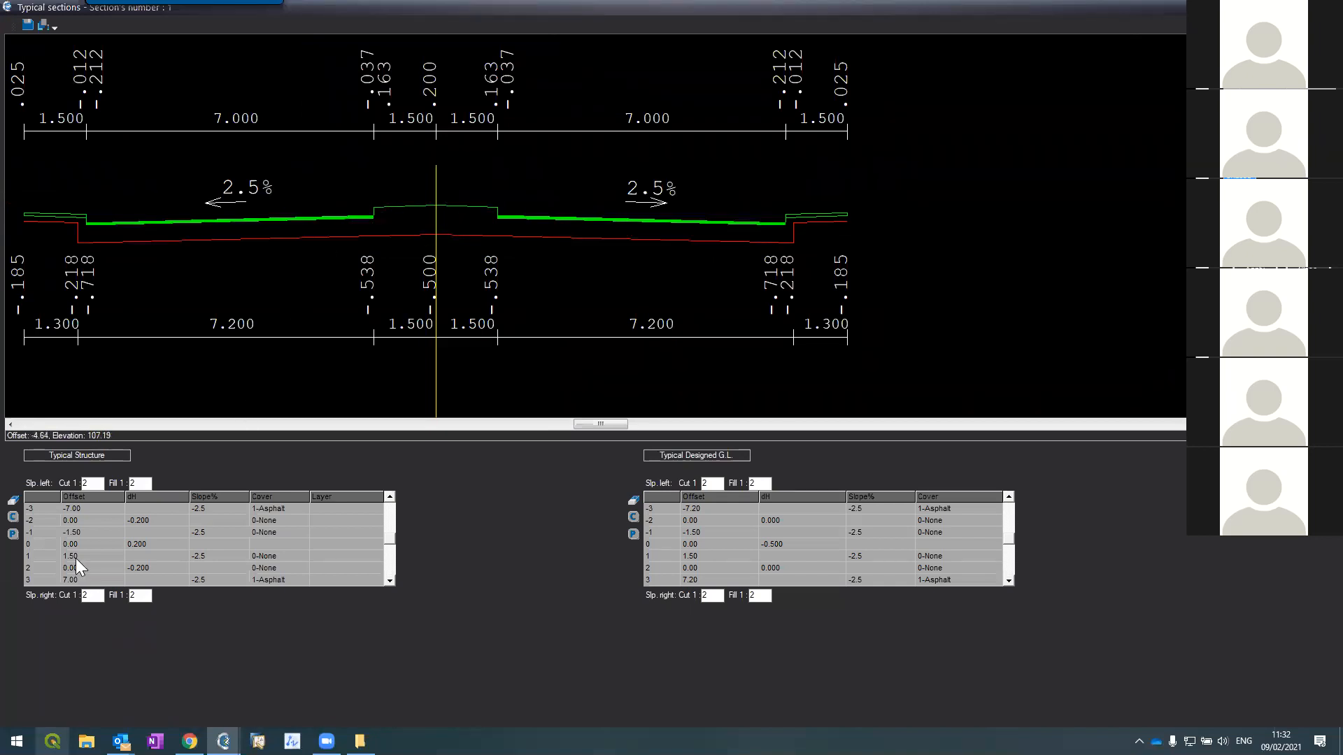
left_click(131, 545)
type("0")
key("Return")
left_click(161, 569)
type("0")
key("Return")
left_click(132, 514)
left_click(133, 518)
type("0")
key("Return")
Step: Set the Cover of rows -1 and 1 to 1-Asphalt
scroll(301, 126, "down", 2)
scroll(294, 112, "up", 4)
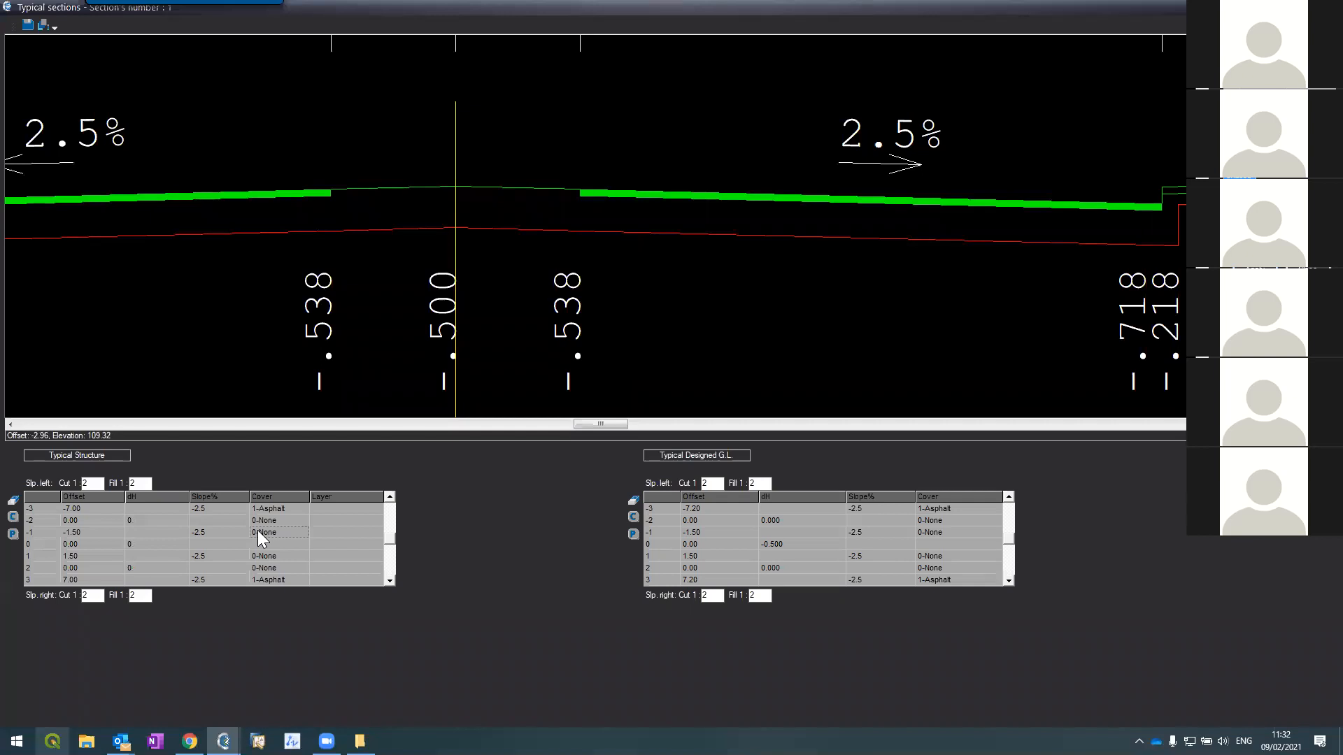
left_click(257, 531)
left_click(306, 531)
left_click(281, 557)
left_click(282, 558)
left_click(301, 557)
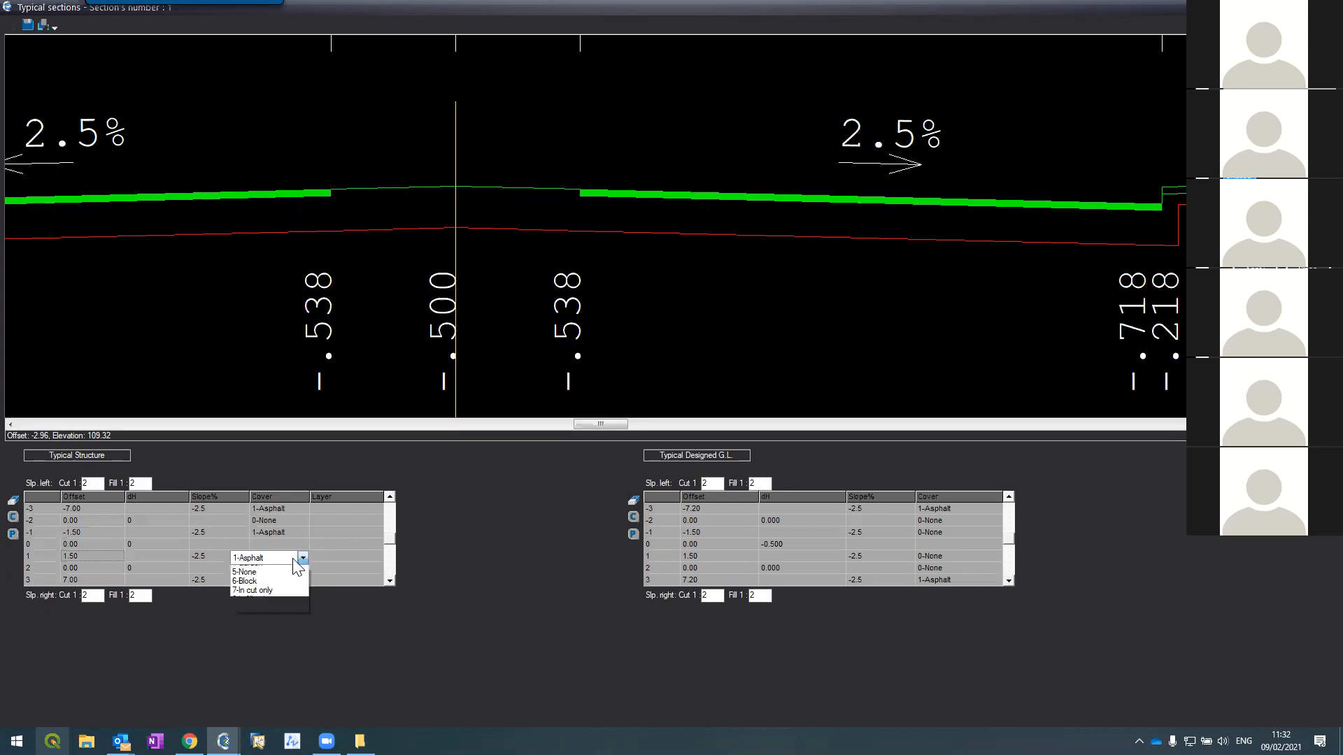
left_click(277, 574)
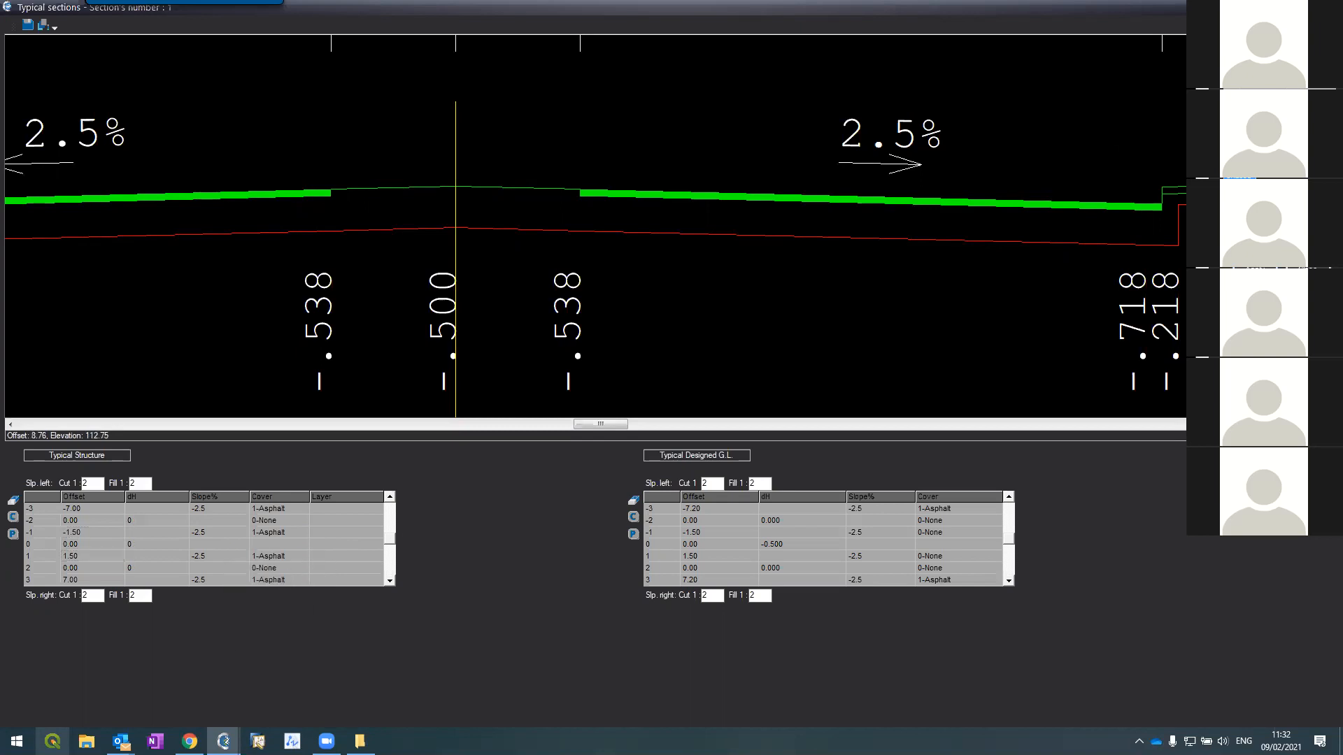
Step: Page through sections 3 and 1, then close the Typical sections editor on section 3
scroll(332, 129, "down", 5)
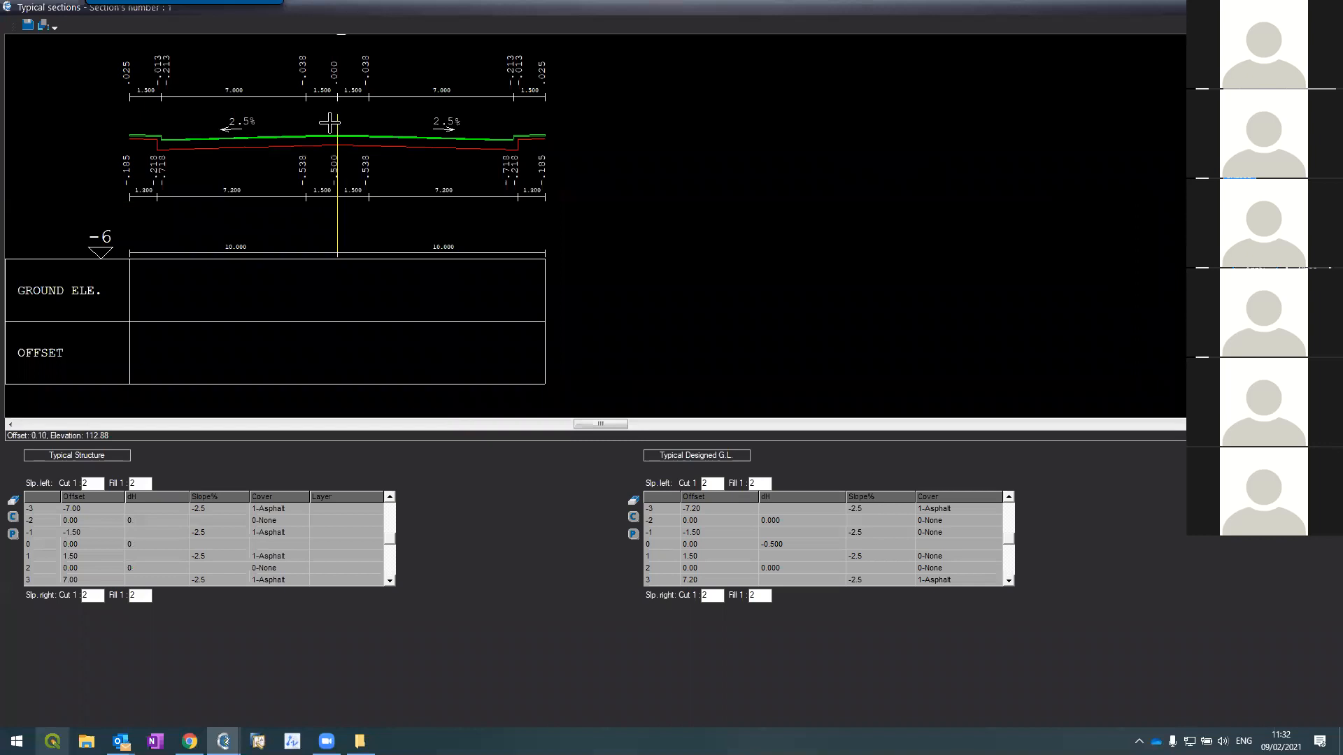
scroll(333, 129, "up", 6)
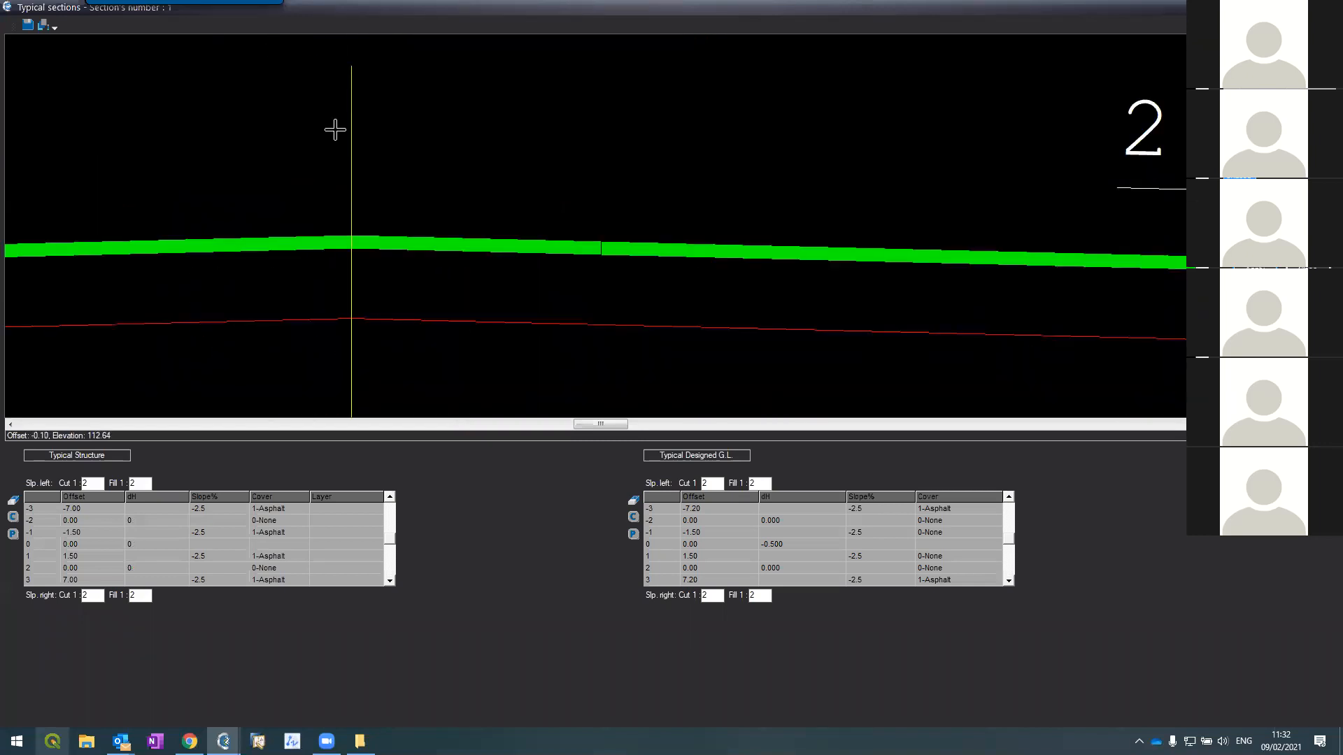
scroll(335, 130, "down", 5)
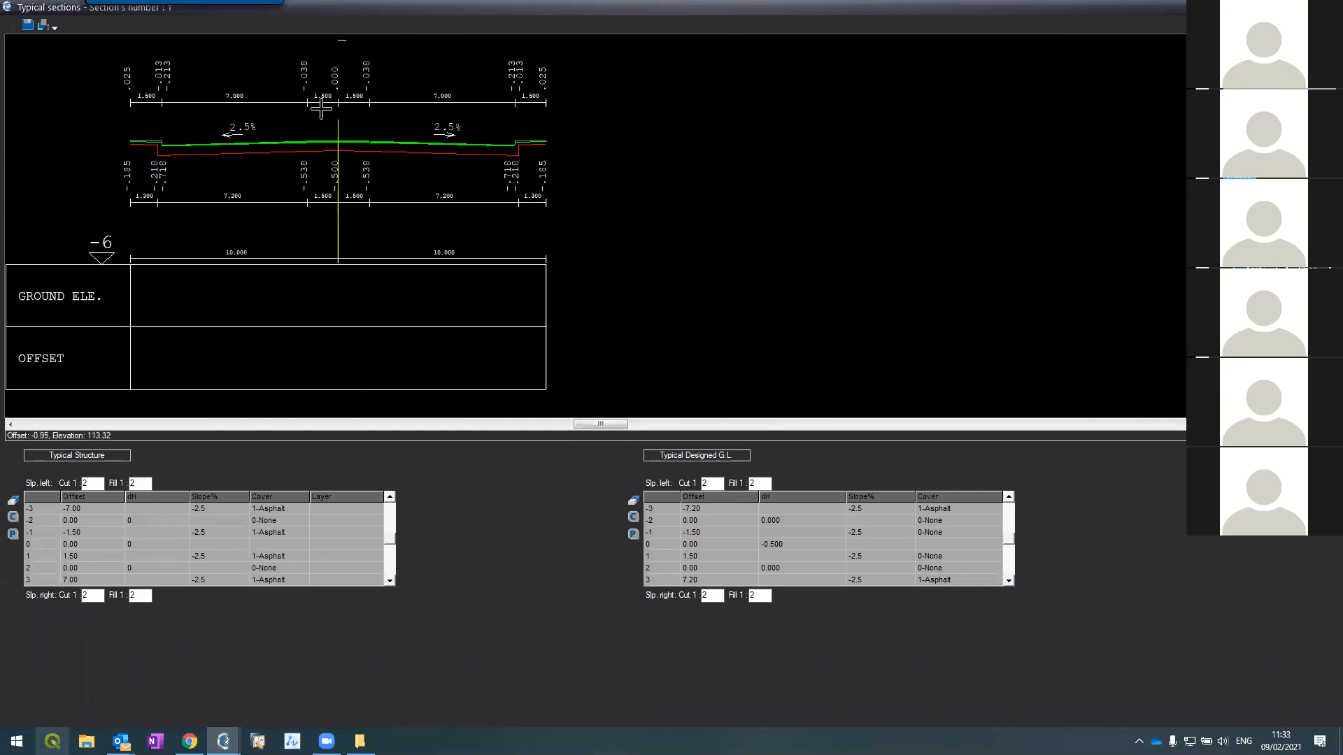
scroll(337, 76, "up", 2)
scroll(336, 77, "down", 2)
scroll(337, 76, "down", 1)
scroll(337, 70, "up", 3)
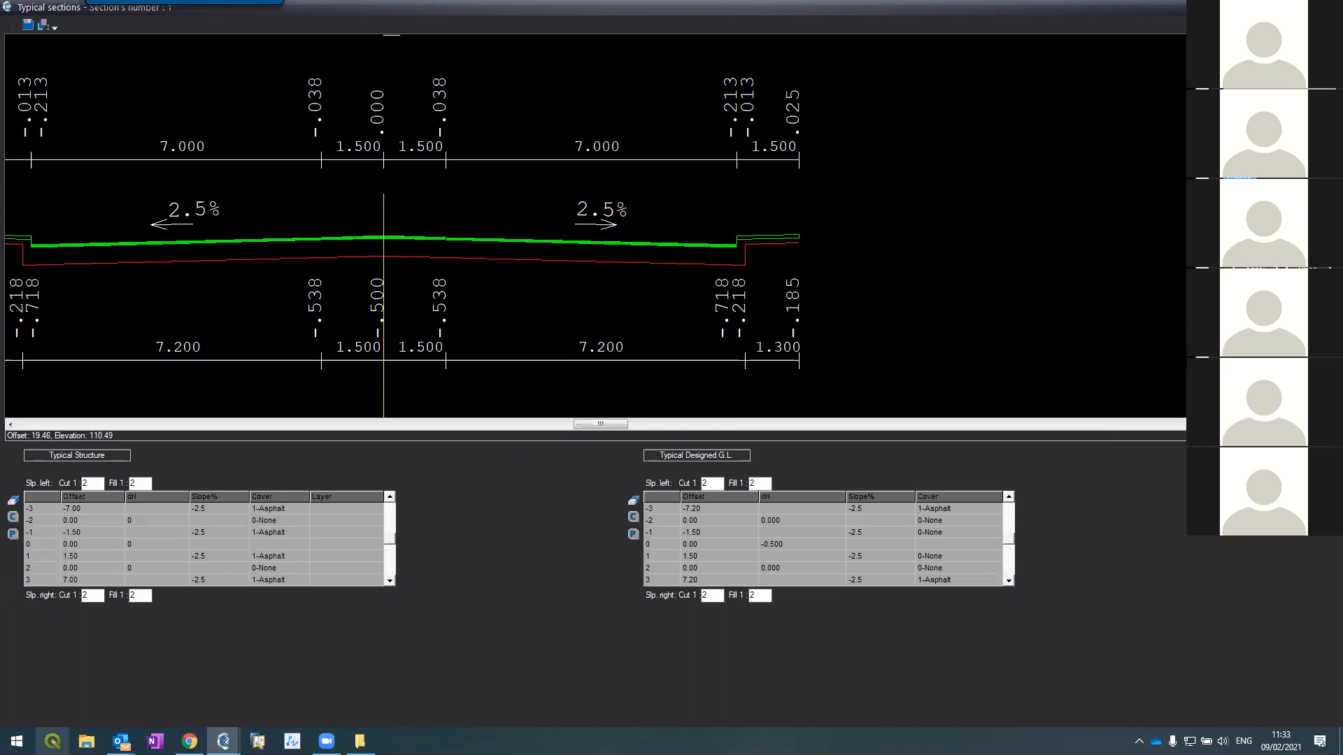
key("Page_Down")
key("Page_Down")
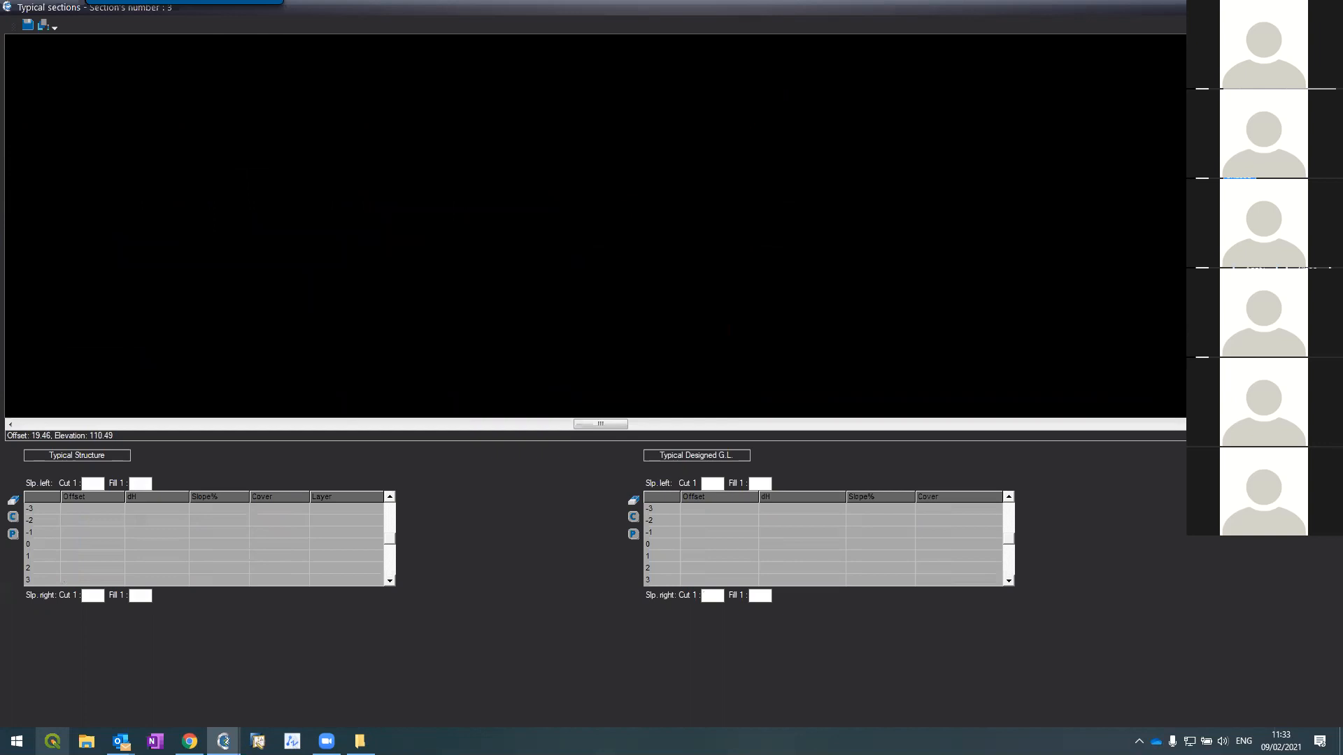
key("Page_Up")
key("Page_Up")
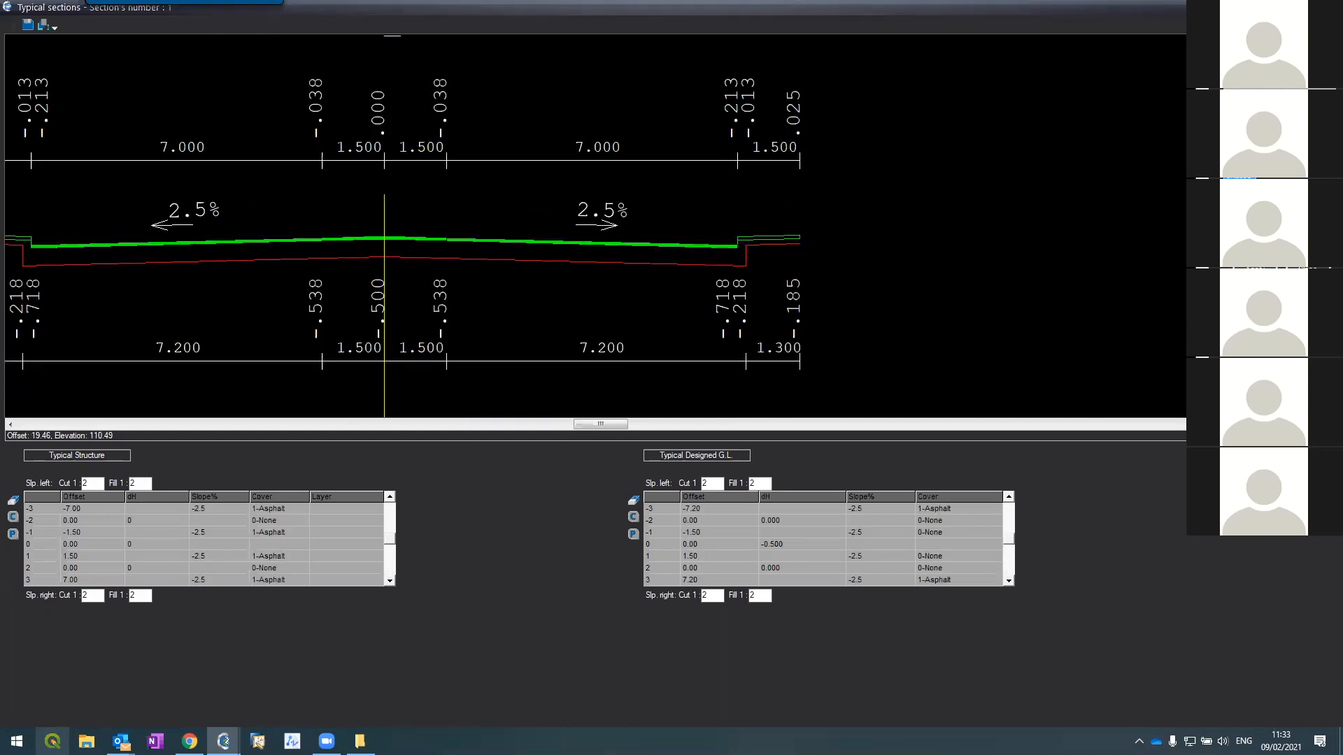
key("Page_Down")
key("Page_Down")
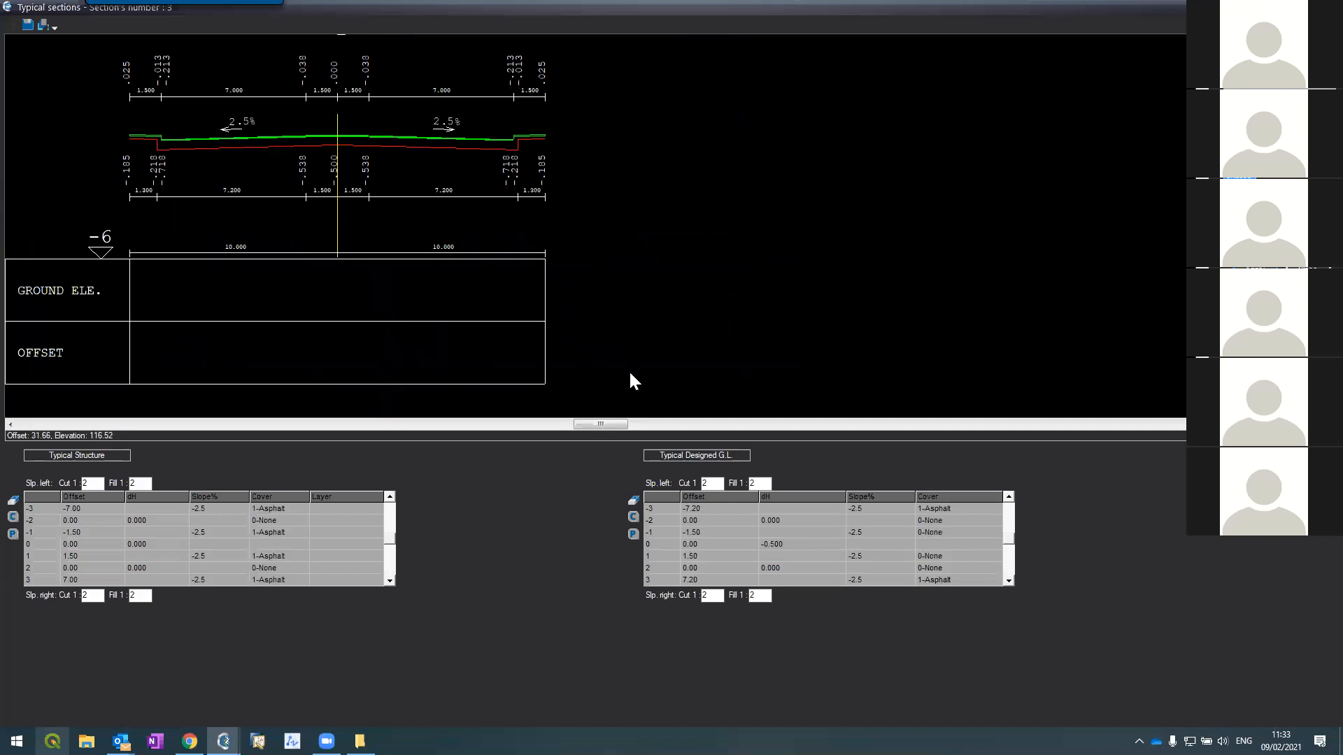
key("Escape")
scroll(619, 241, "down", 9)
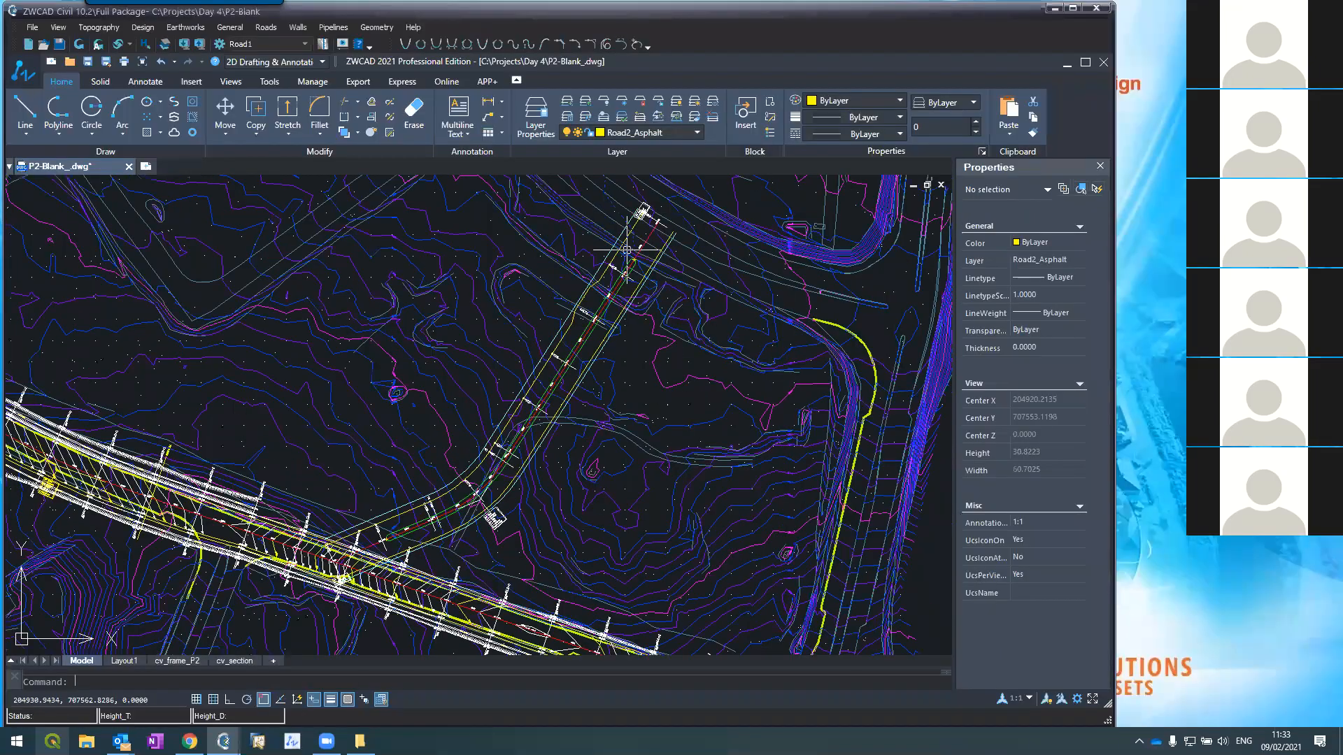
Step: Zoom around the P2 road plan near chainage 0+200, then bring the Typical sections editor forward again
scroll(318, 560, "up", 6)
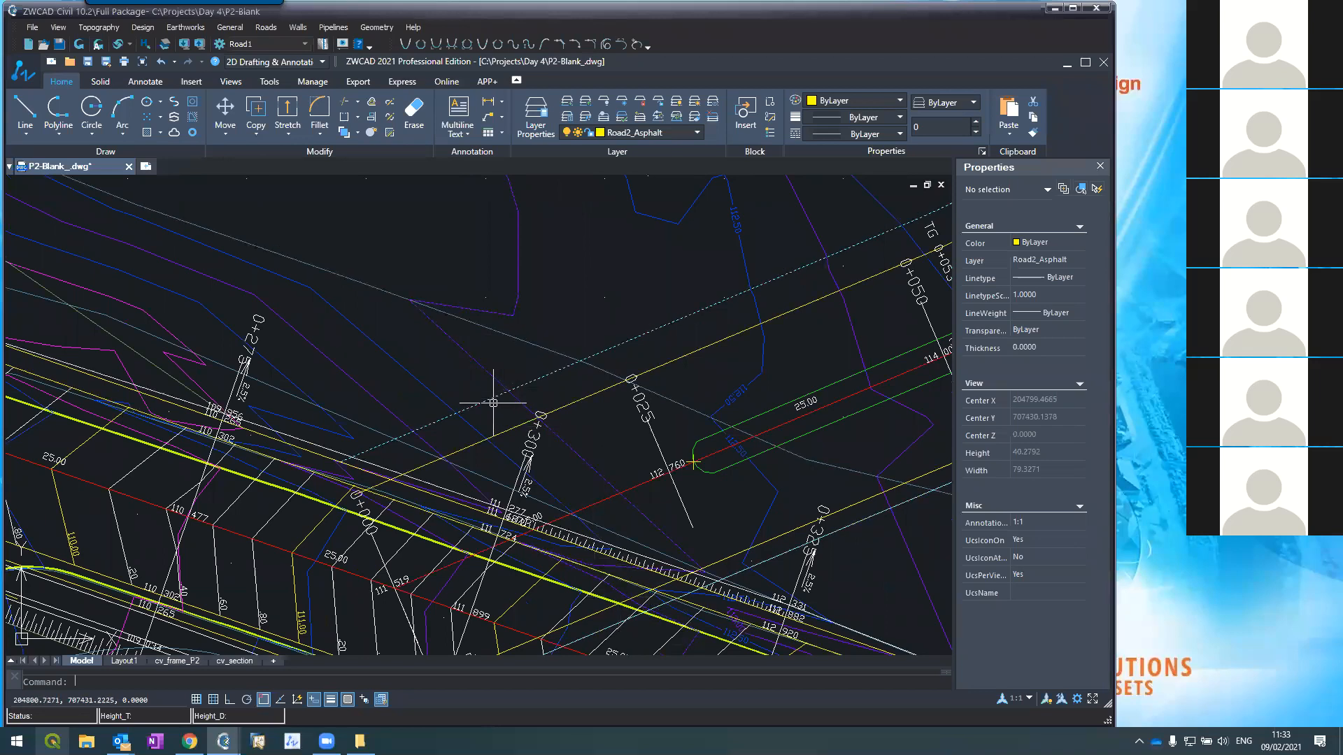
scroll(481, 422, "down", 4)
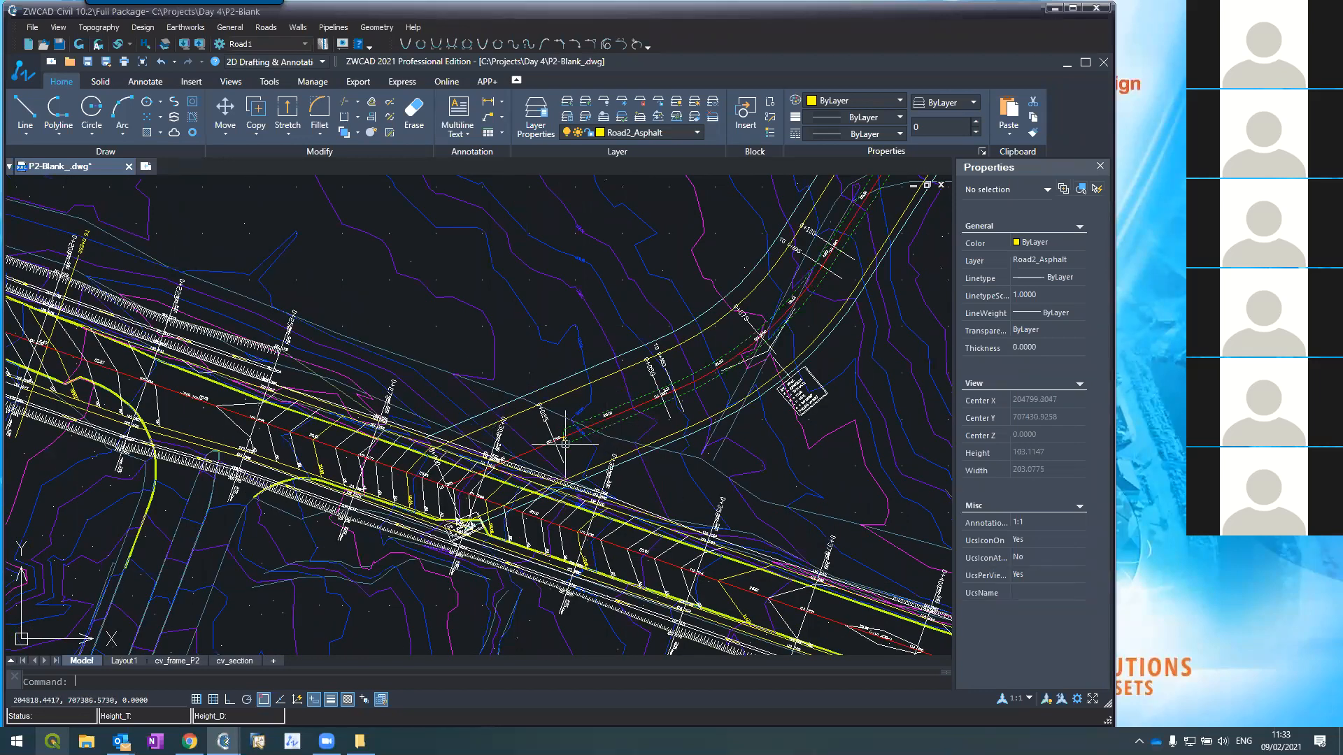
scroll(565, 444, "down", 6)
scroll(647, 416, "up", 5)
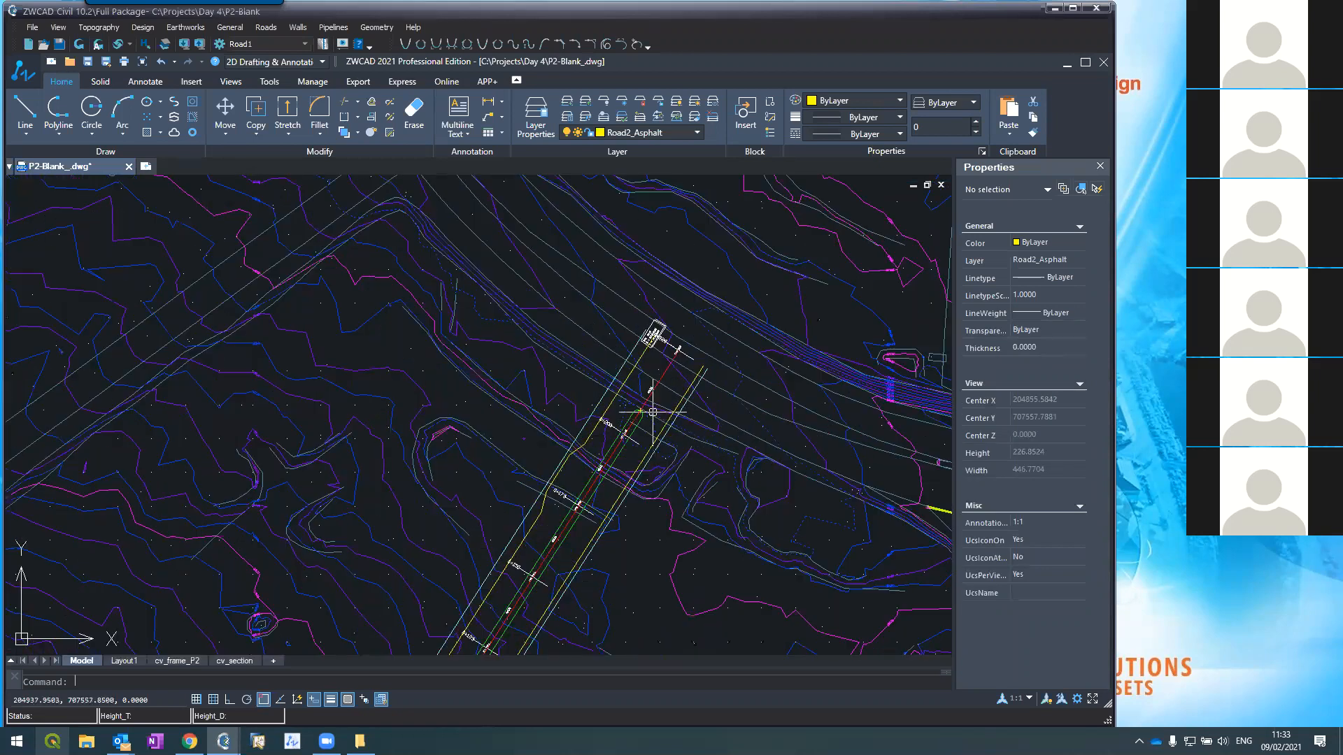
scroll(653, 413, "up", 5)
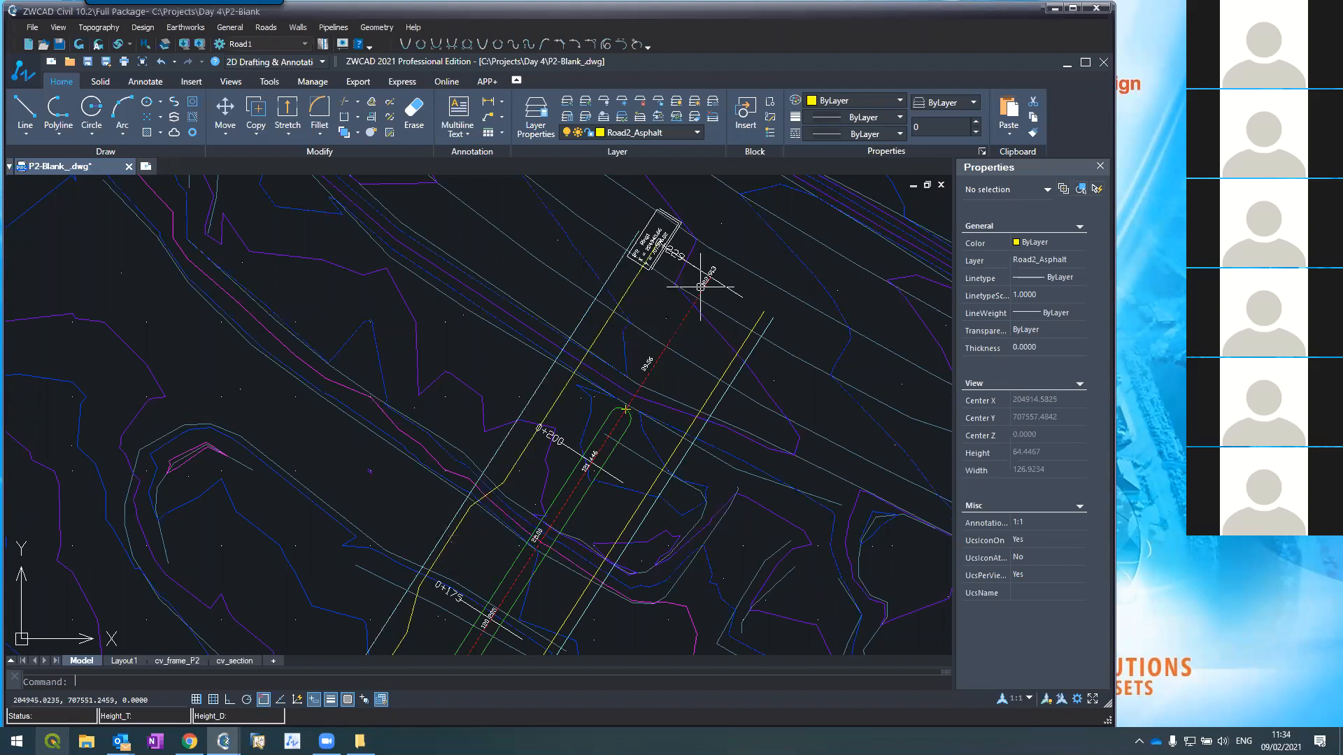
scroll(698, 284, "up", 5)
scroll(698, 284, "down", 2)
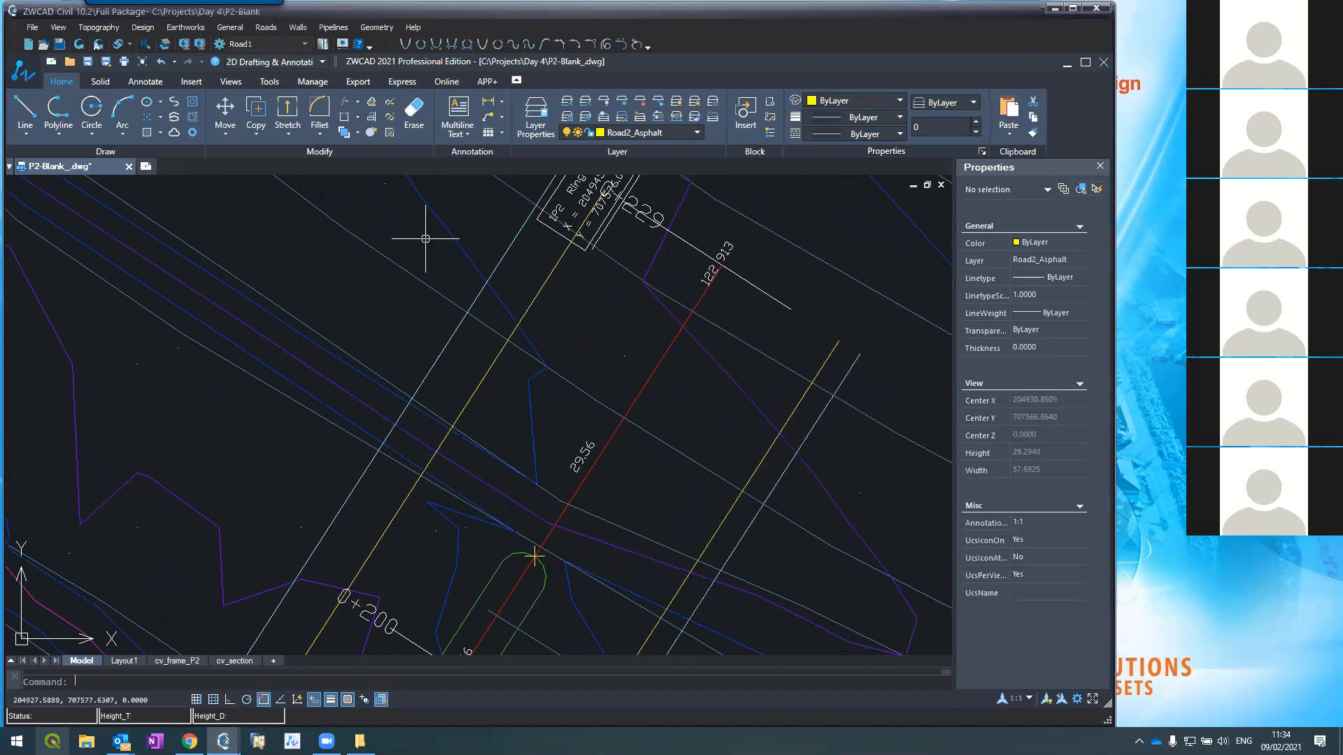
mouse_move(223, 740)
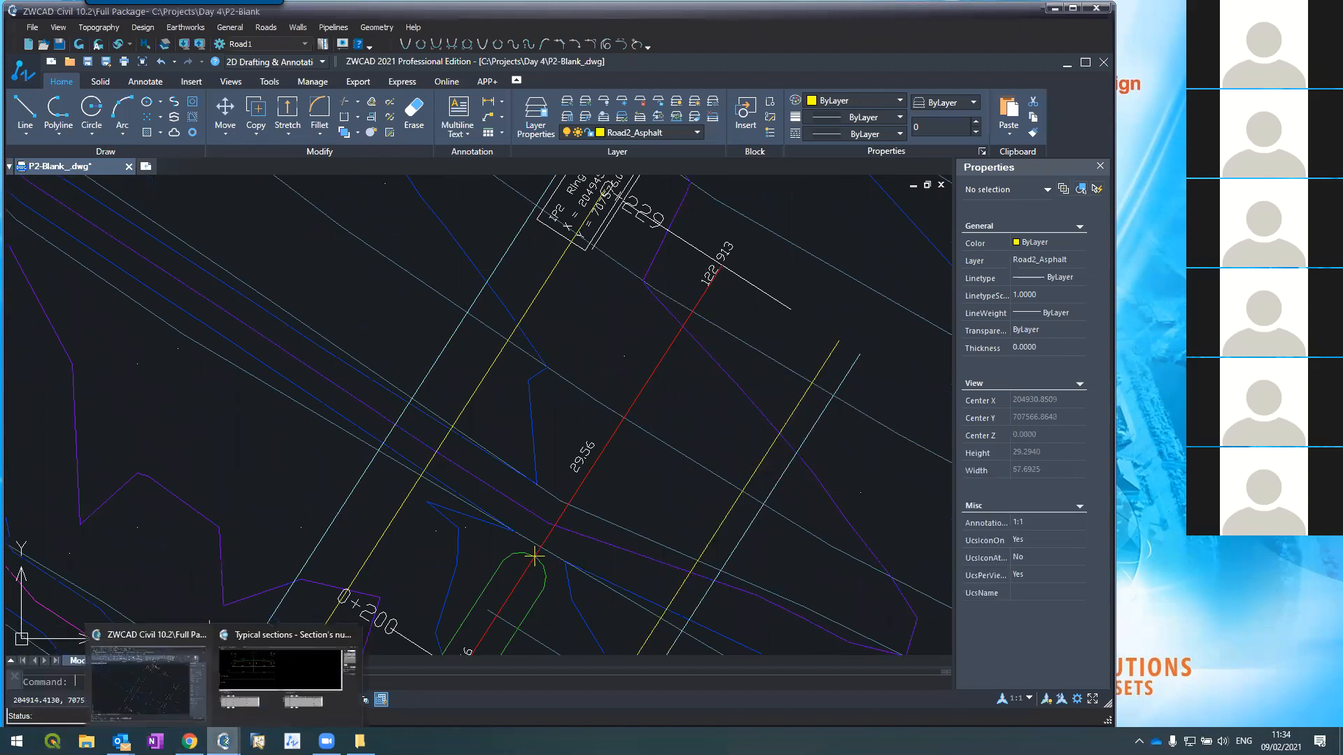
left_click(248, 679)
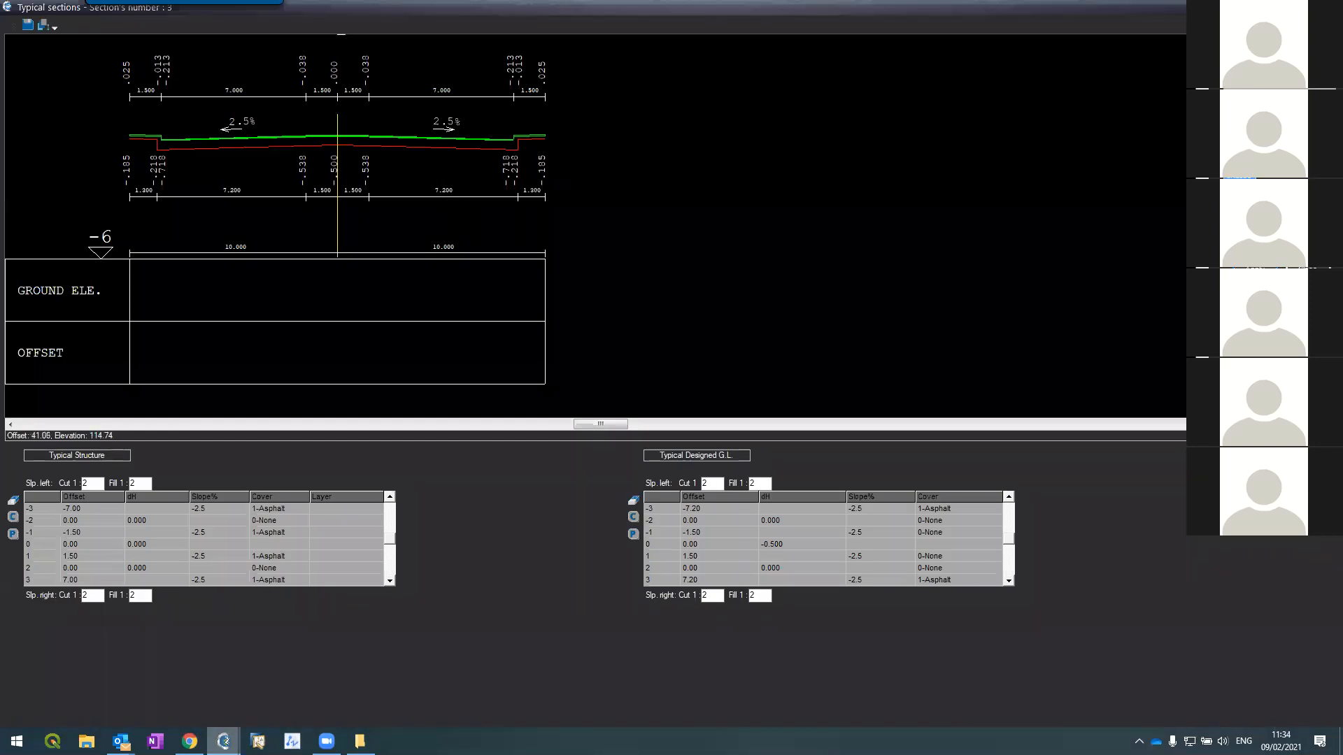
Step: On typical section 1, assign structure row -3 the Road2_Asphalt layer
key("Page_Up")
key("Page_Up")
left_click(295, 509)
left_click(328, 508)
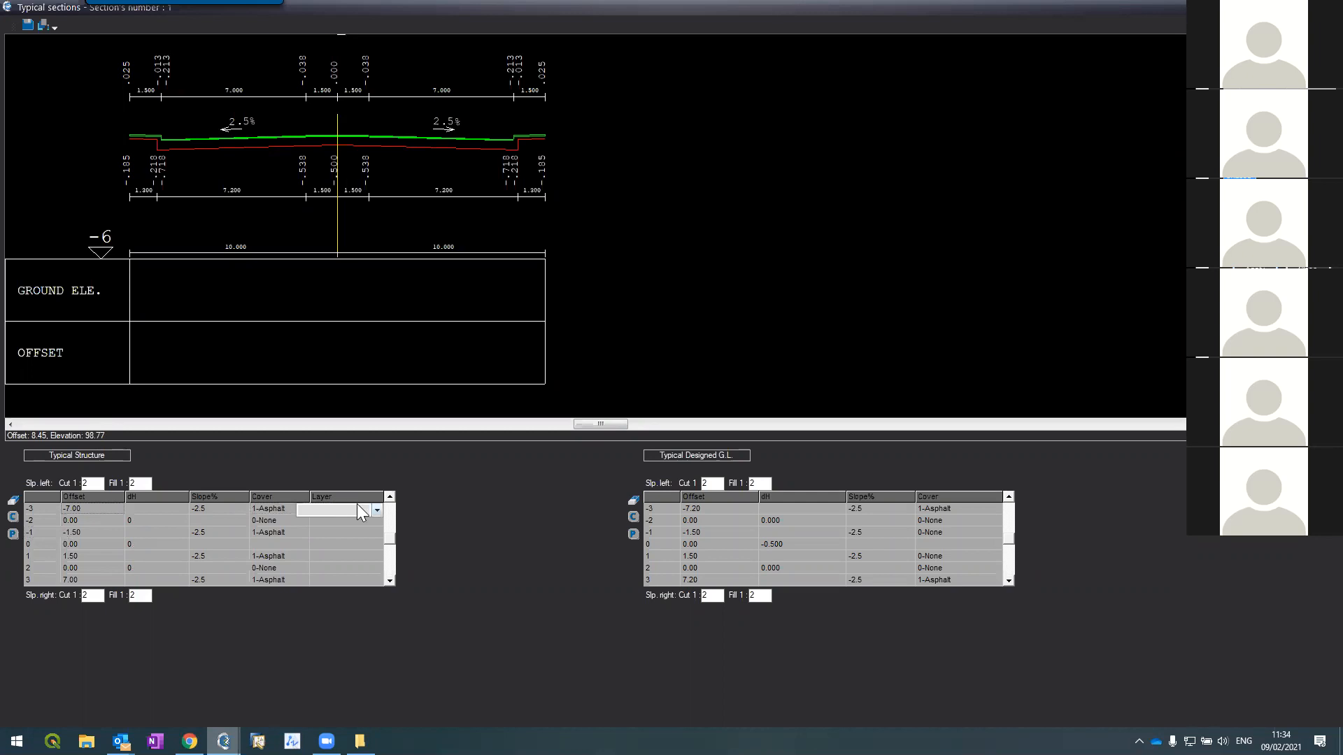
left_click(377, 510)
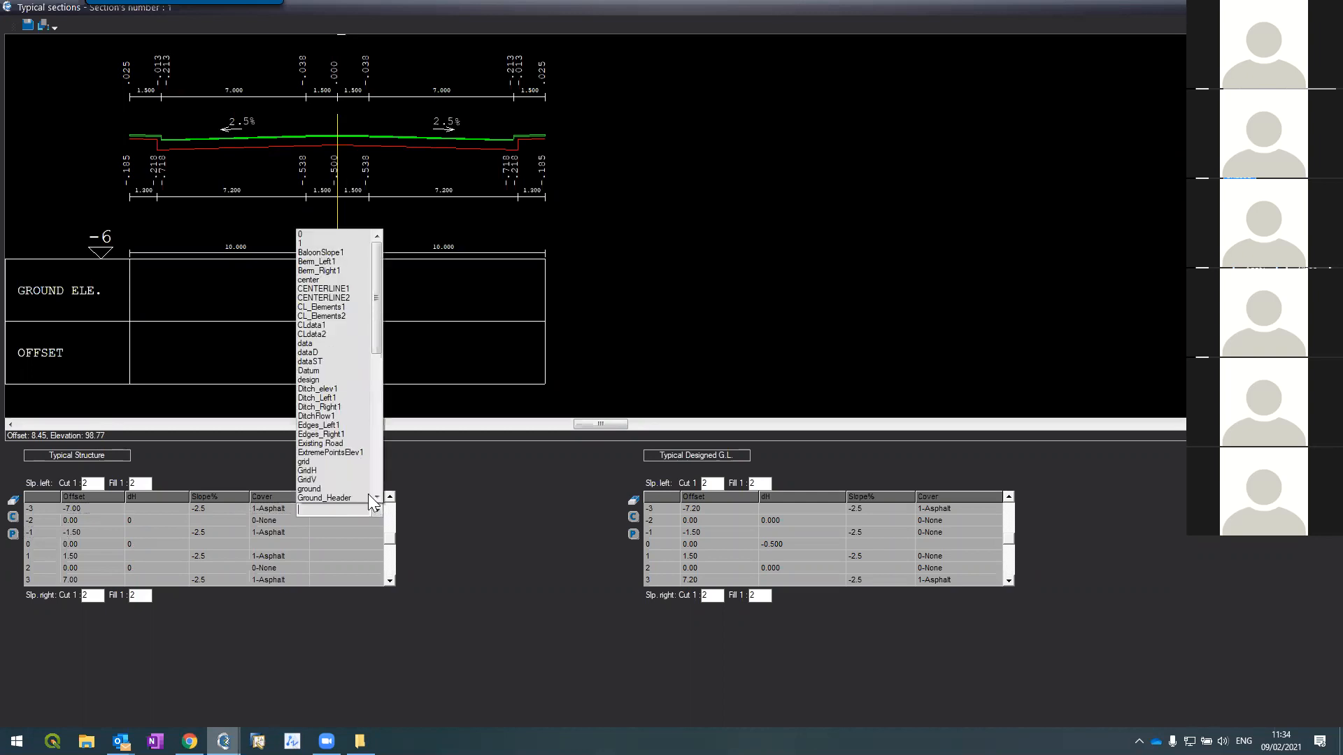
scroll(321, 406, "down", 3)
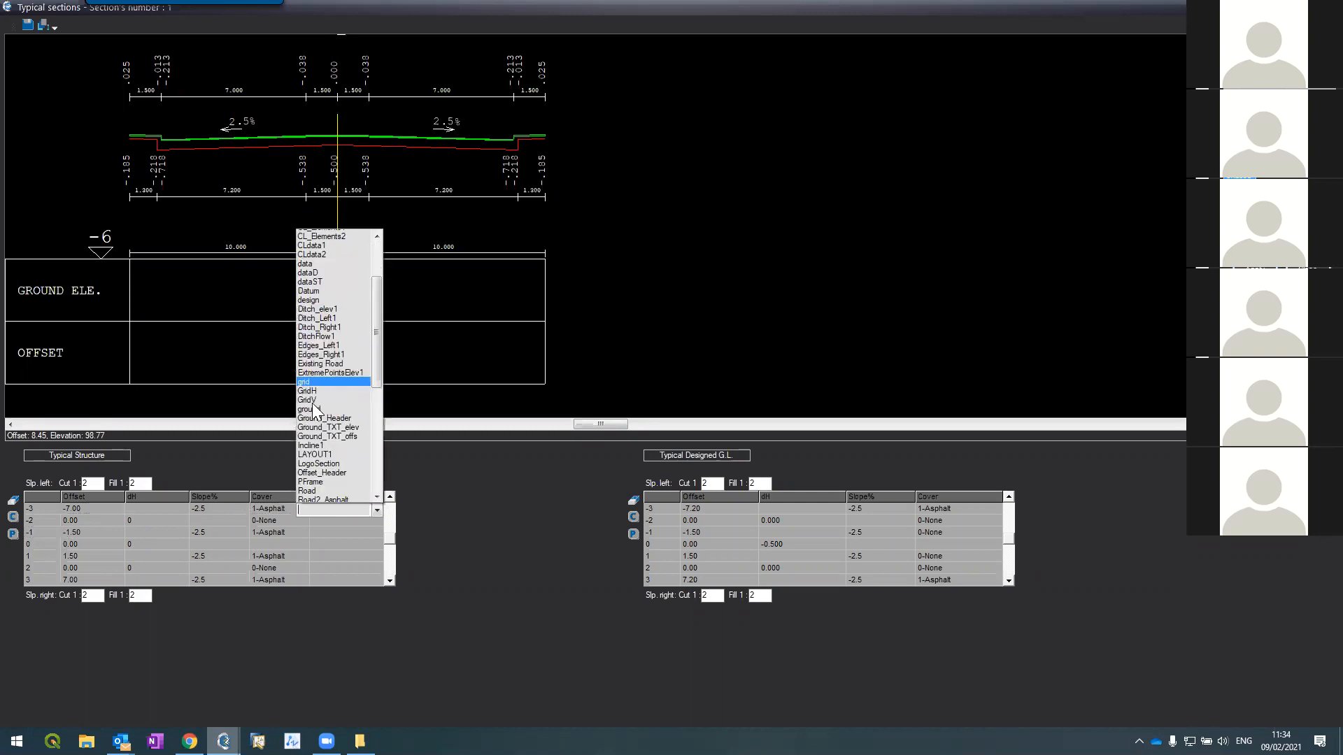
scroll(312, 414, "down", 6)
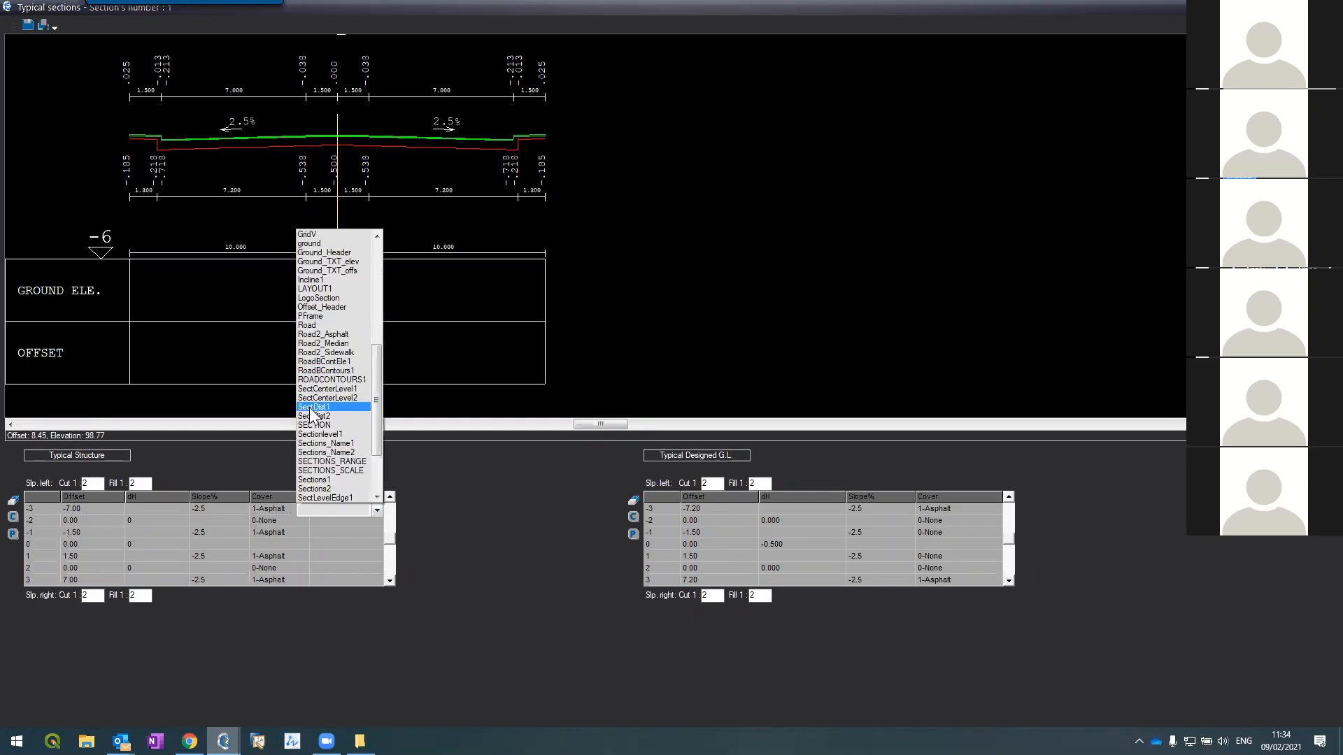
left_click(321, 335)
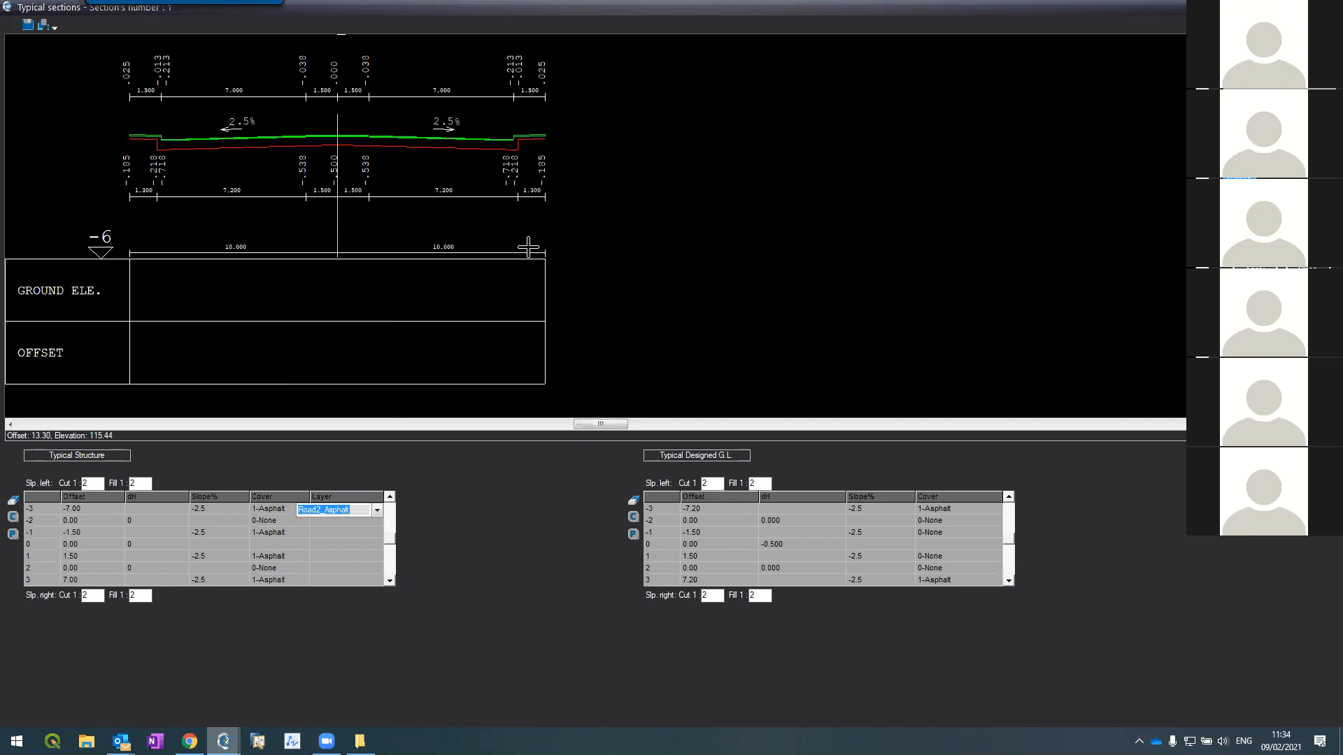
left_click(330, 509)
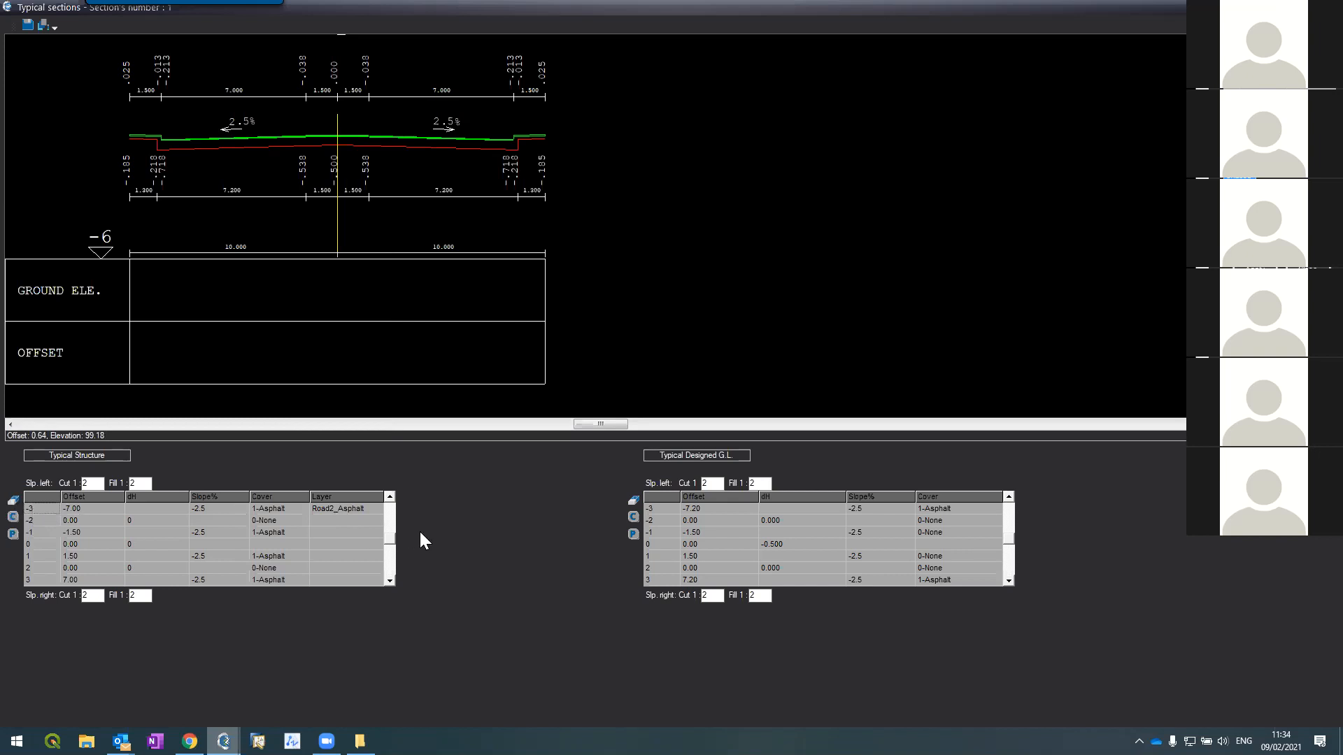
Step: Assign row 3 the Road2_Asphalt layer, correcting an accidental Road2_Sidewalk choice
left_click(310, 579)
left_click(312, 578)
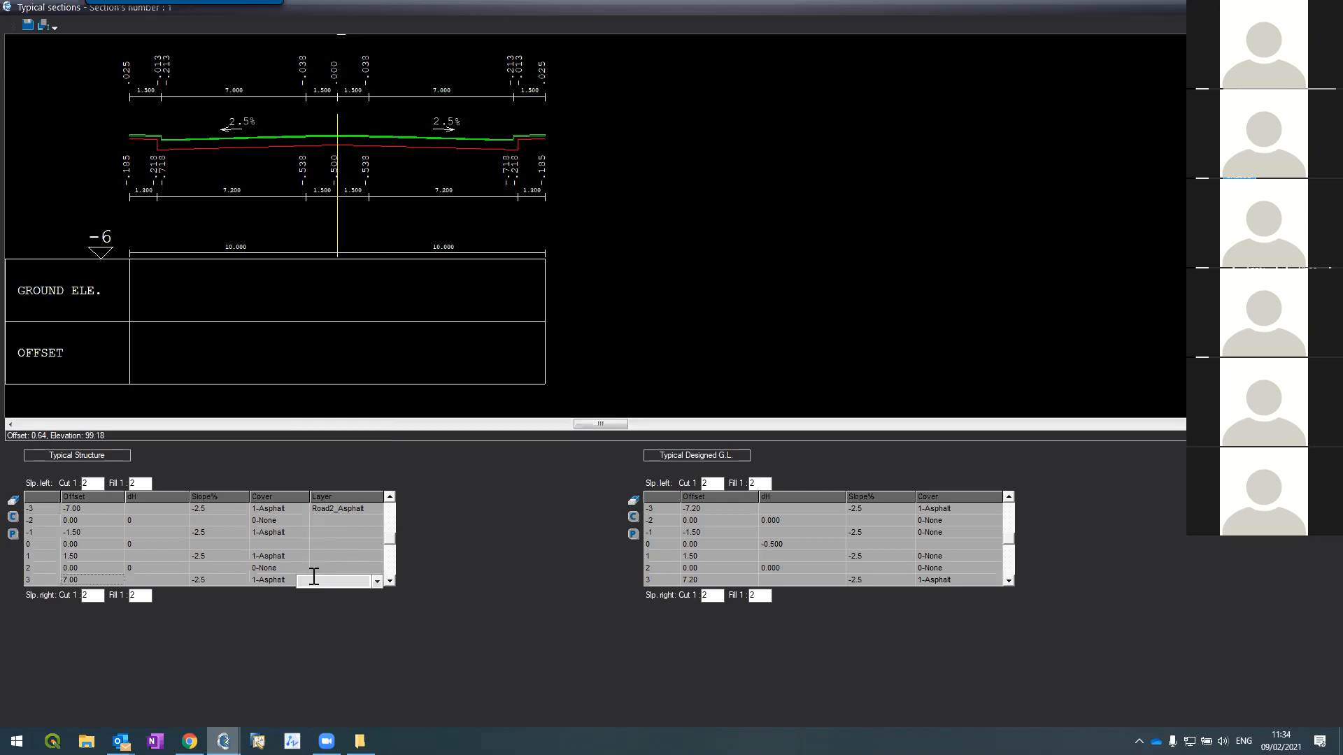
left_click(377, 581)
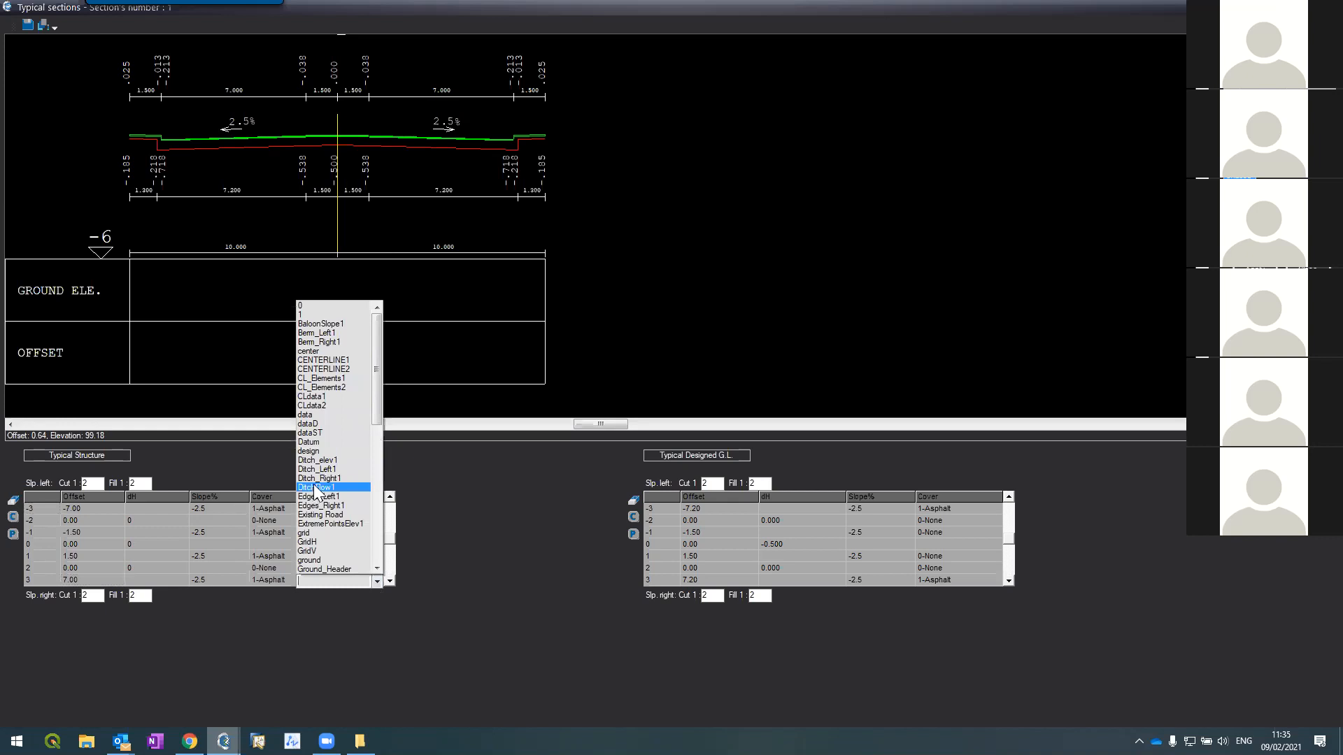
scroll(316, 443, "down", 5)
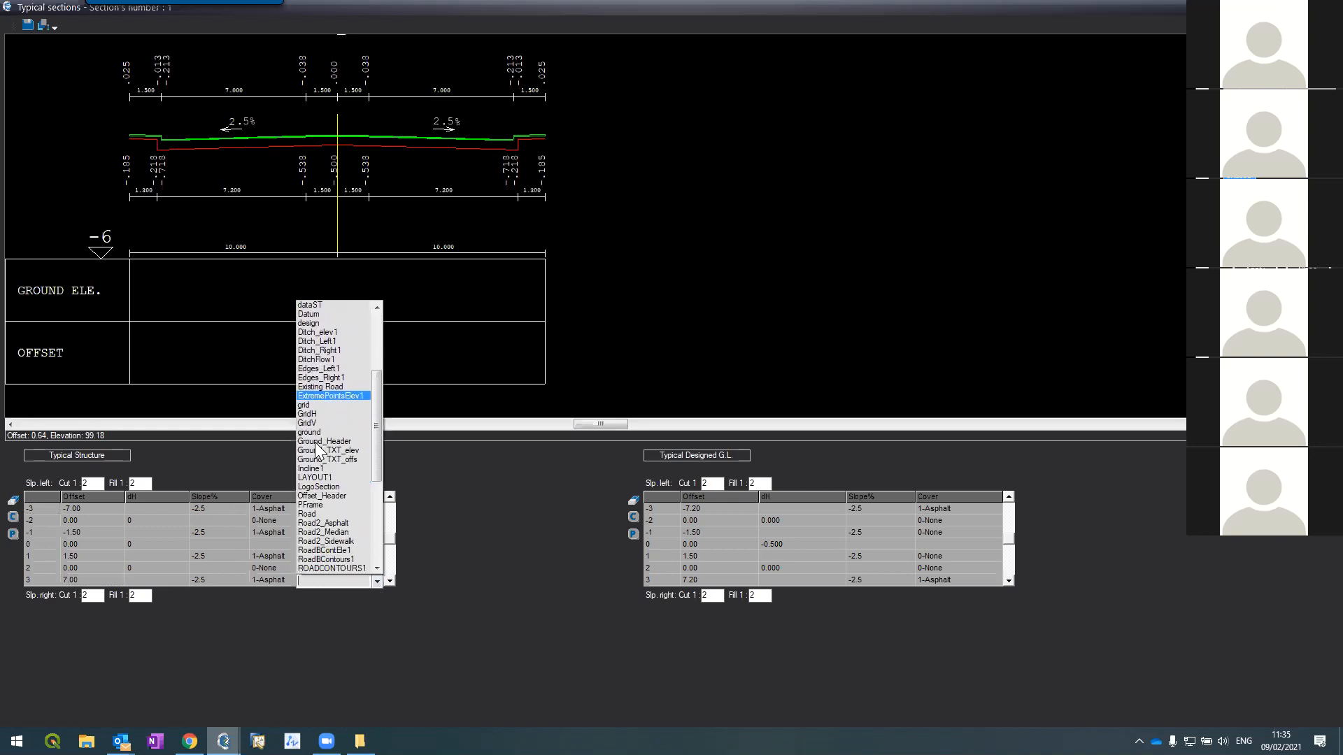
left_click(315, 534)
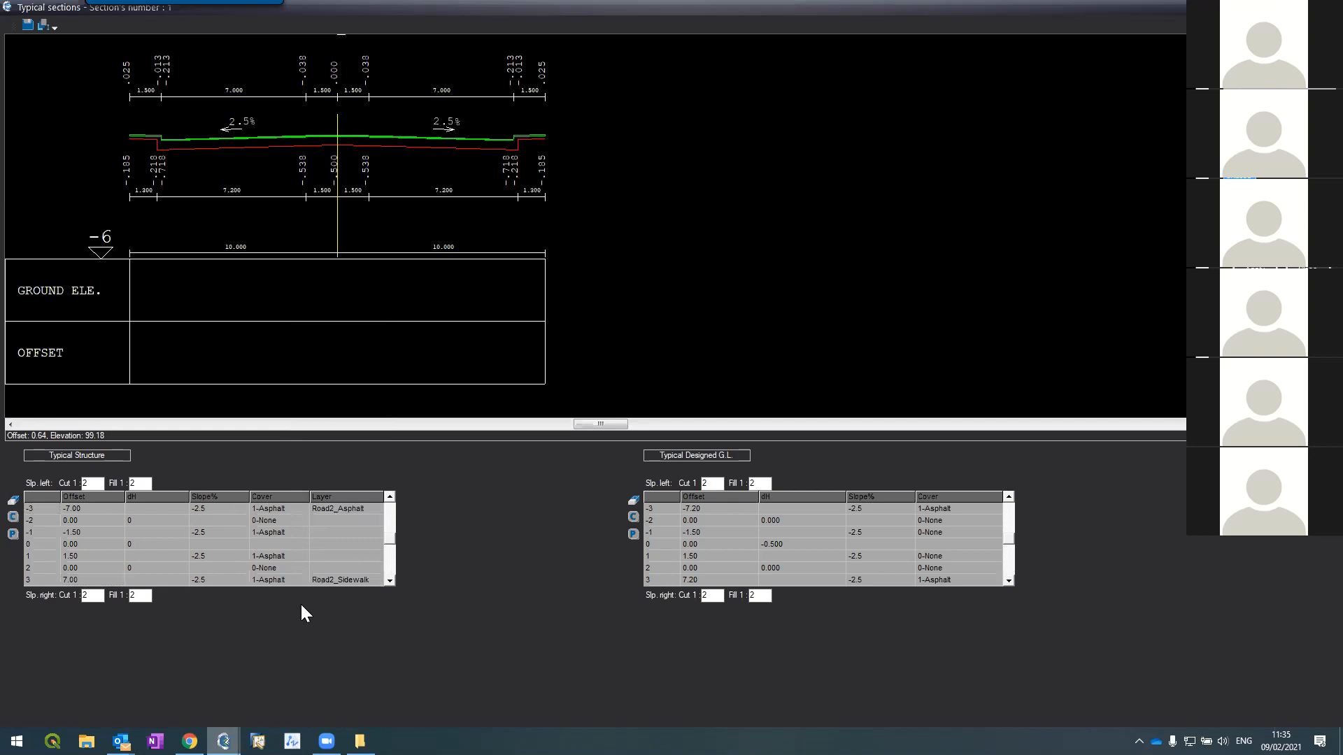
left_click(342, 580)
left_click(377, 582)
left_click(376, 582)
left_click(377, 581)
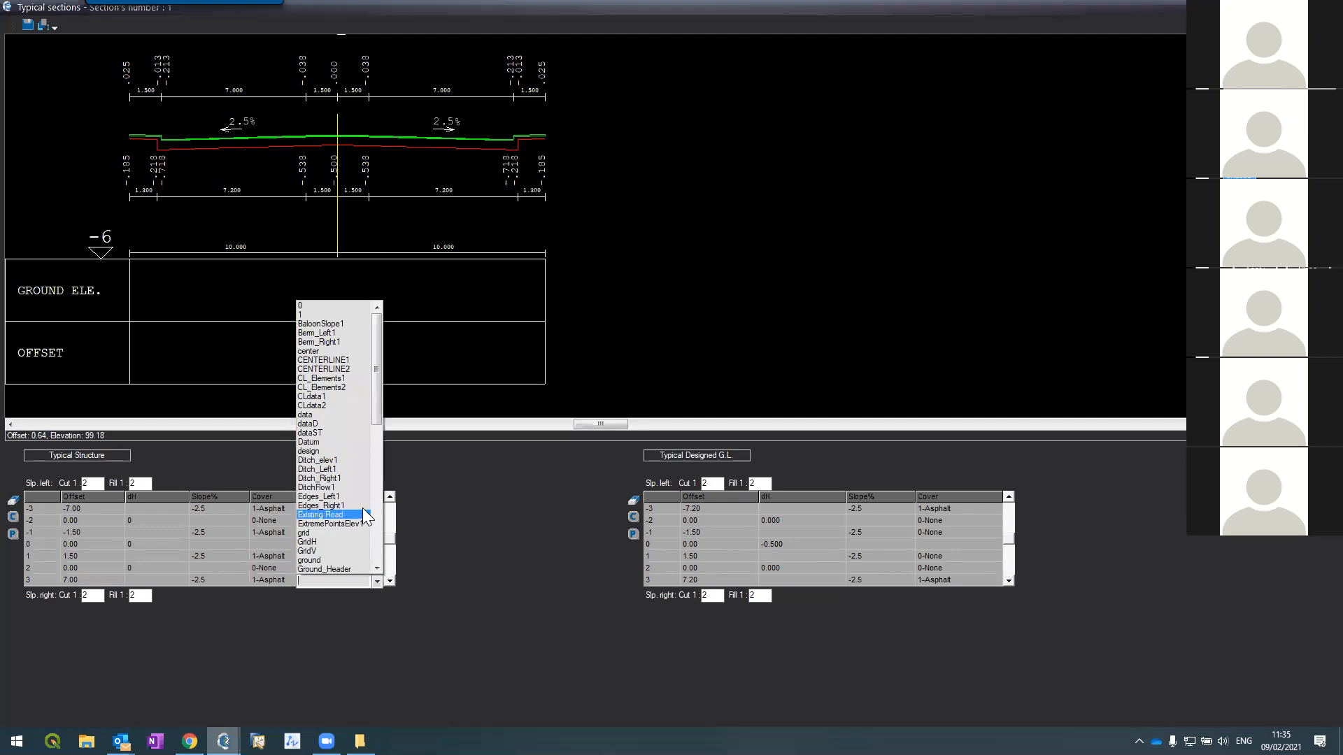
scroll(365, 499, "down", 6)
scroll(367, 495, "down", 2)
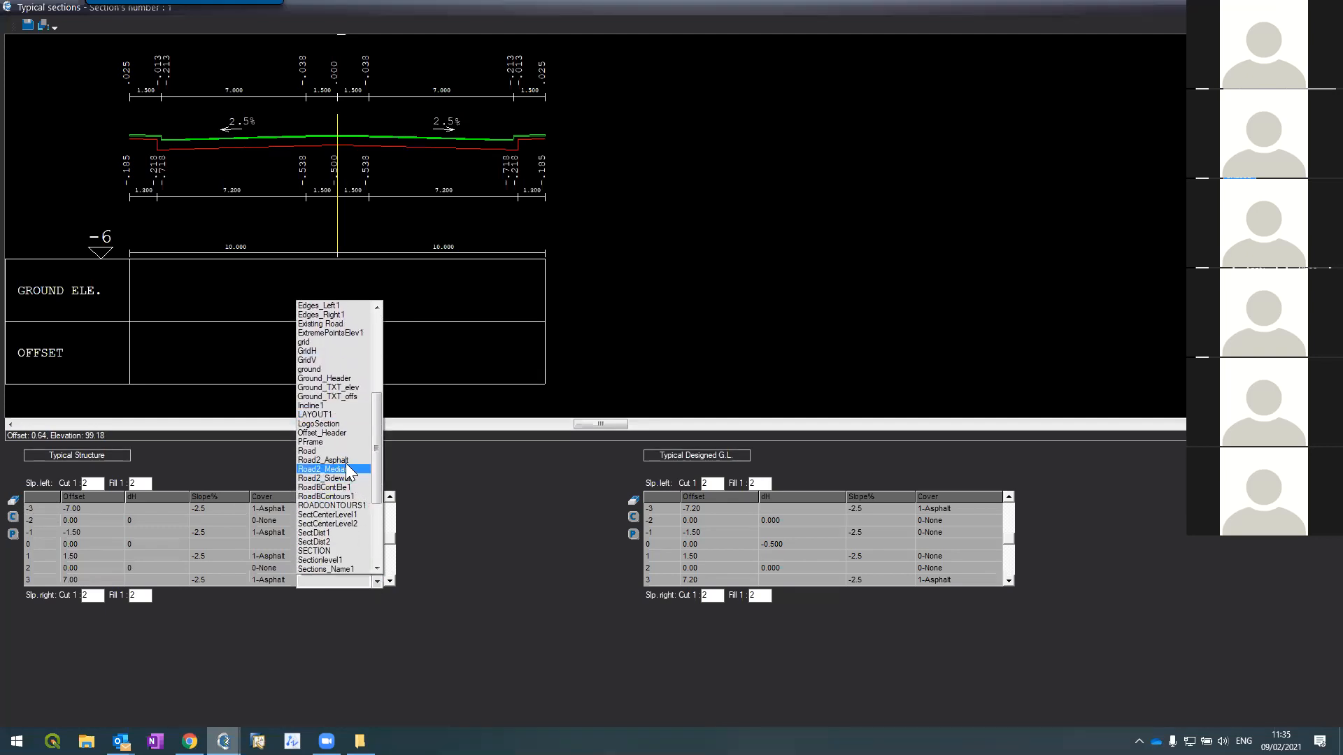
left_click(346, 461)
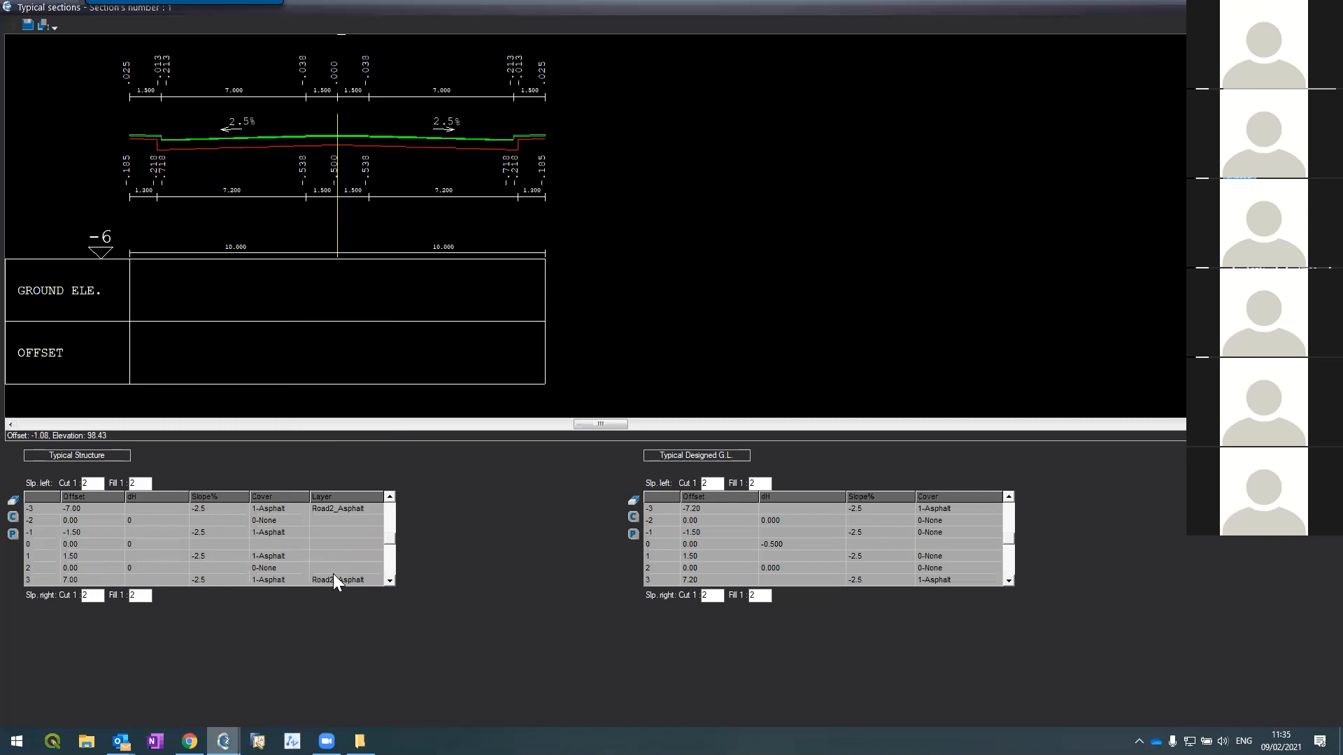
left_click(390, 581)
left_click(389, 582)
Step: Assign structure row 5 the Road2_Sidewalk layer
left_click(390, 581)
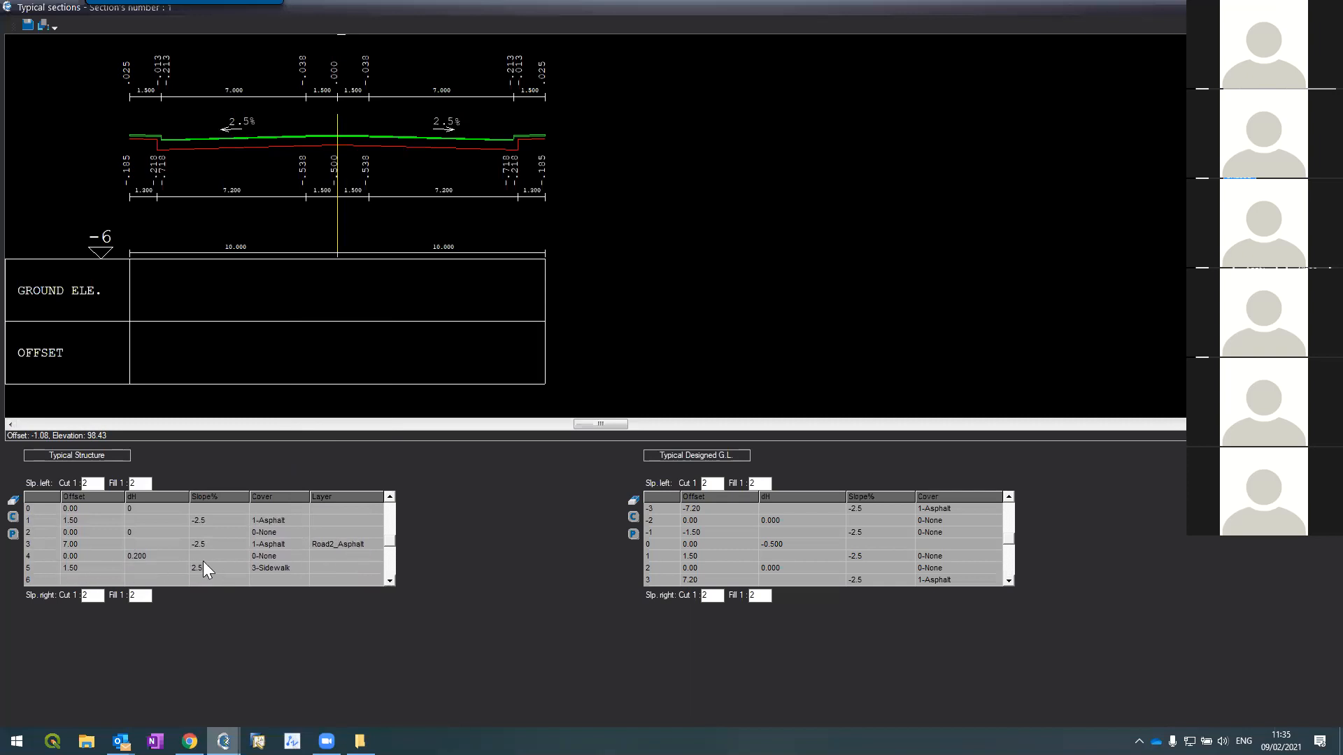
left_click(338, 572)
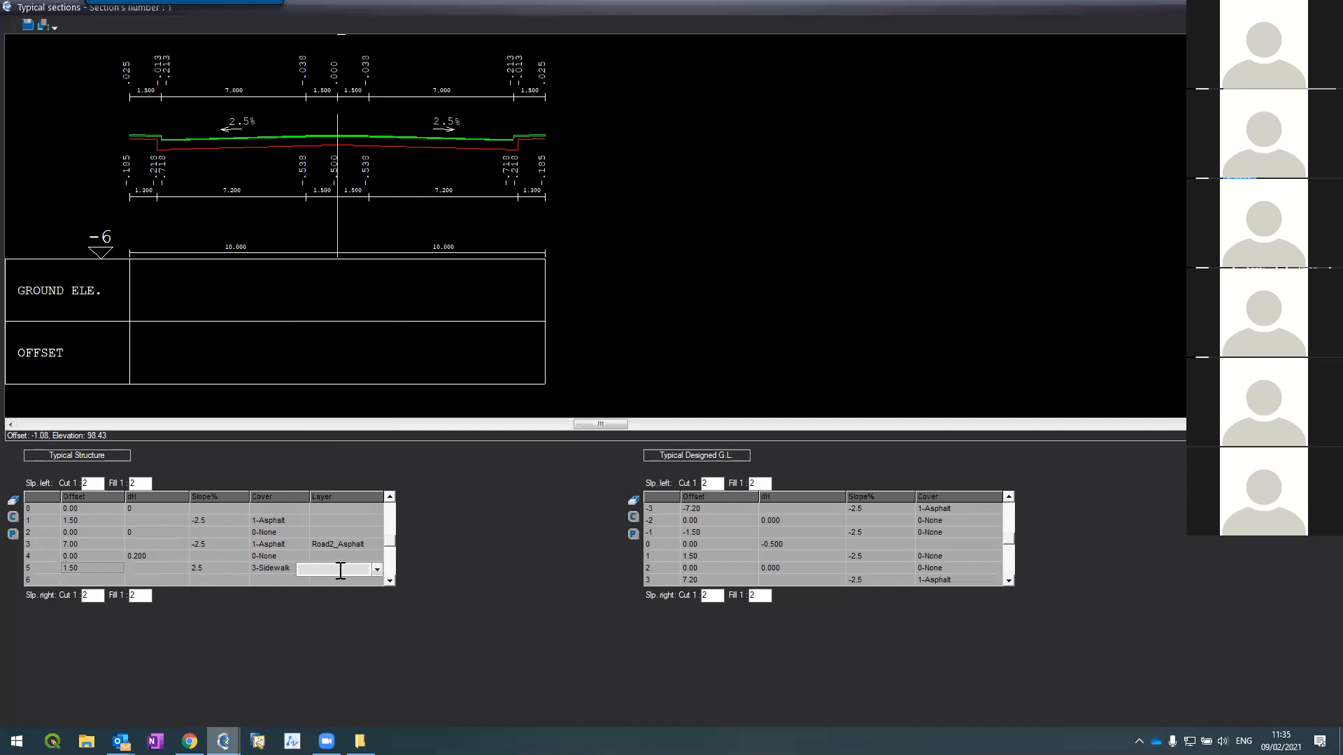
left_click(377, 569)
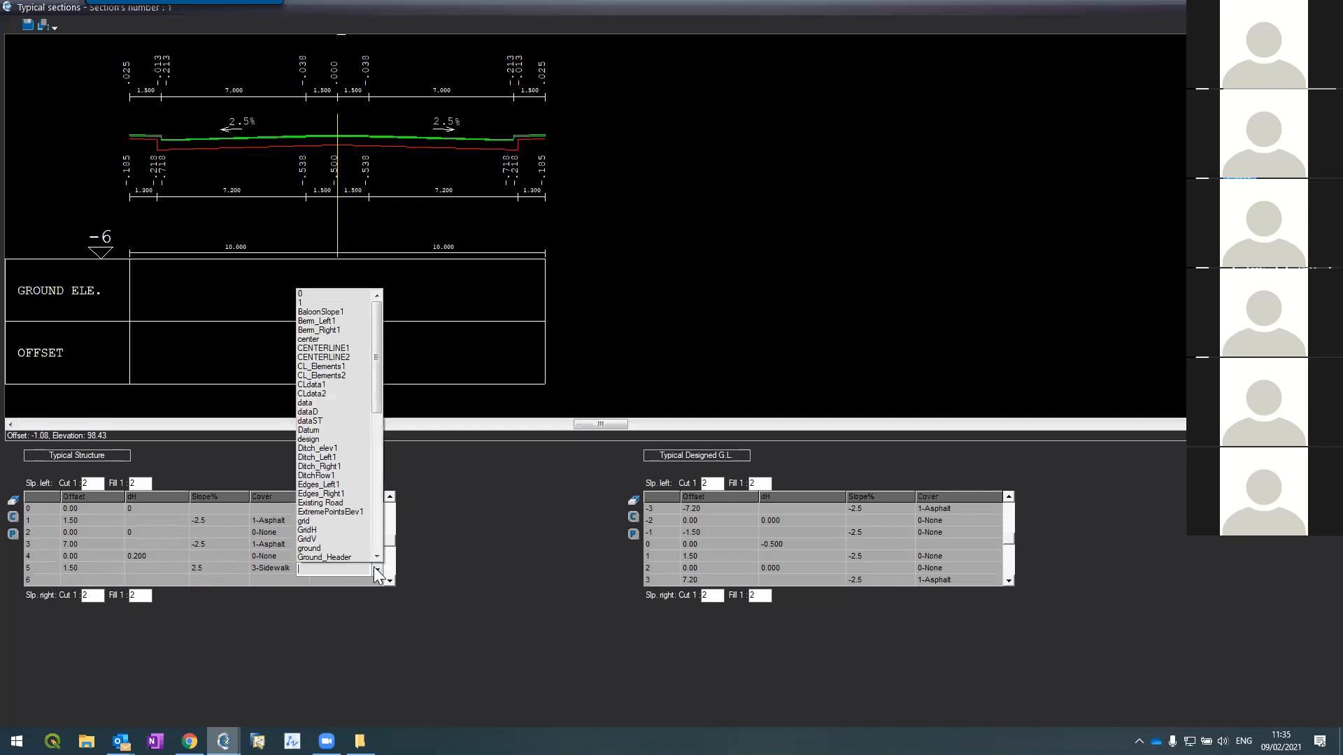
left_click_drag(376, 371, 366, 449)
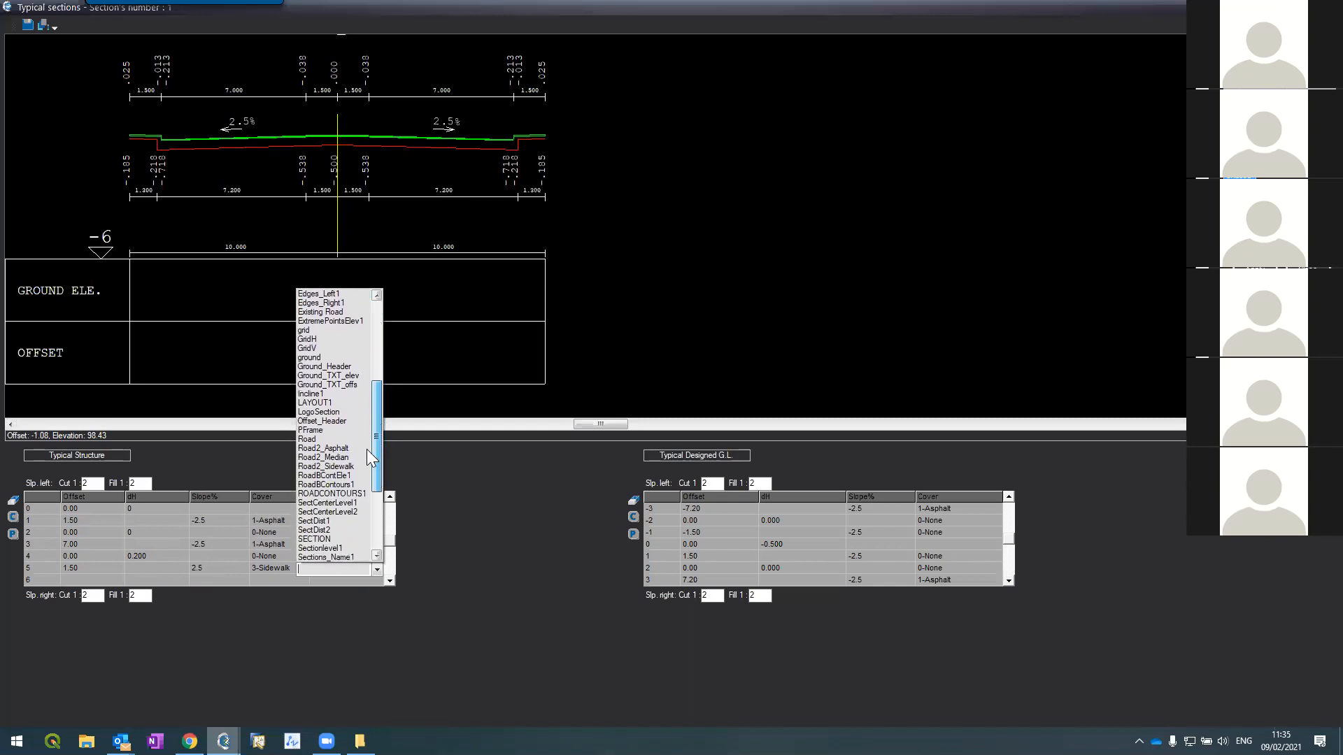
left_click(320, 467)
Step: Assign structure row -5 the Road2_Sidewalk layer
left_click(390, 498)
left_click(389, 498)
left_click(390, 499)
left_click(390, 498)
left_click(390, 499)
left_click(389, 499)
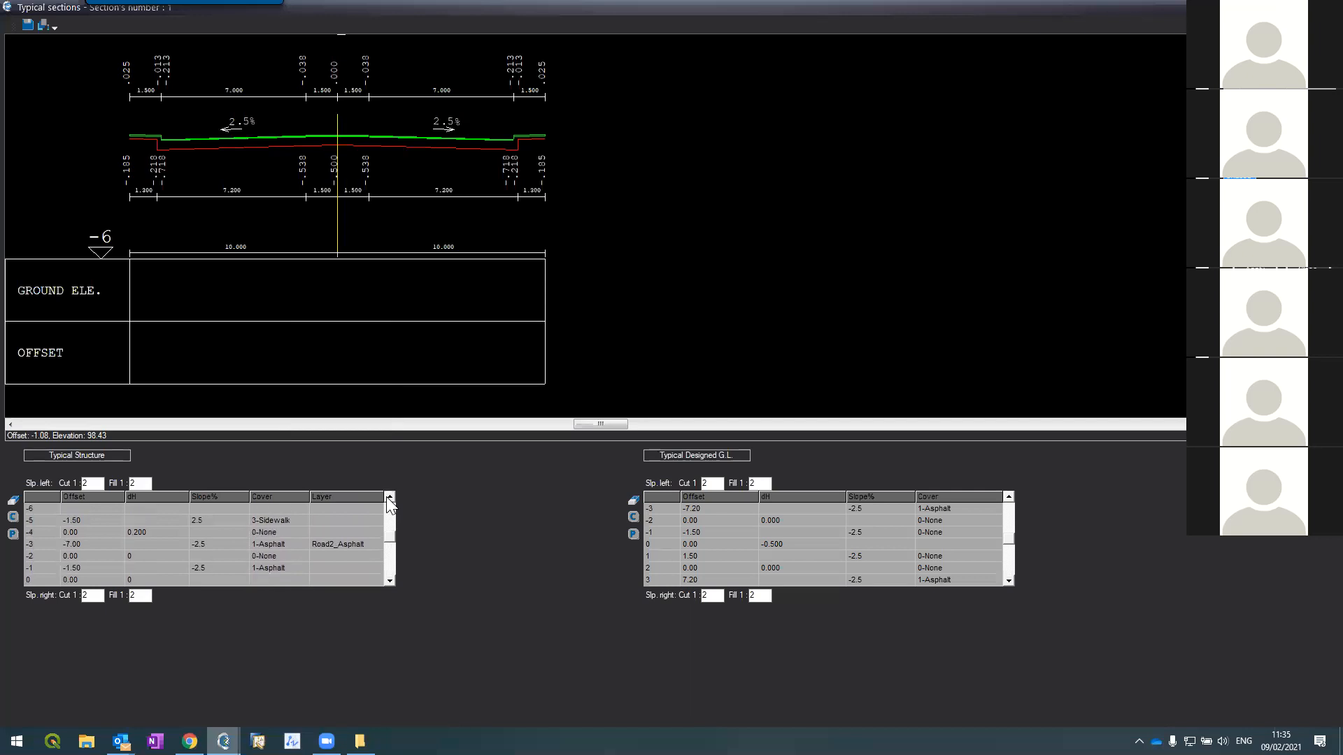
left_click(360, 520)
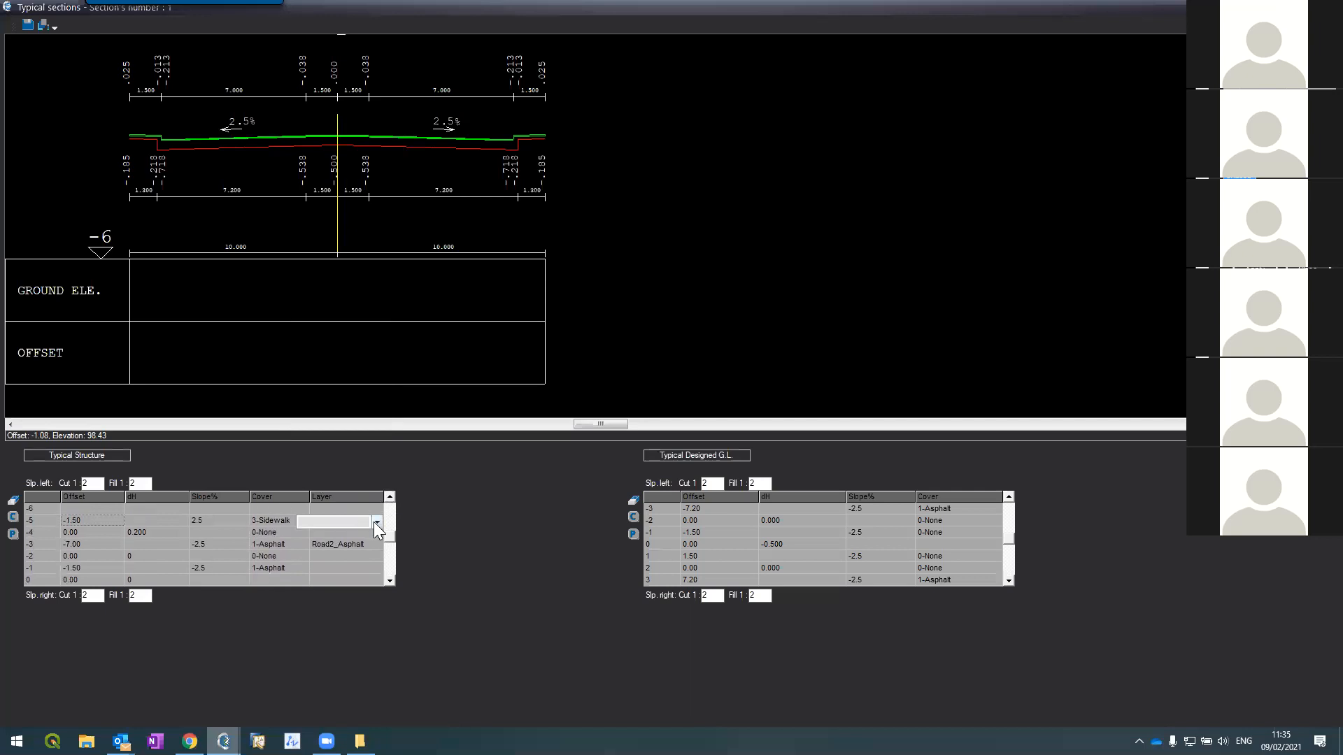
left_click(375, 522)
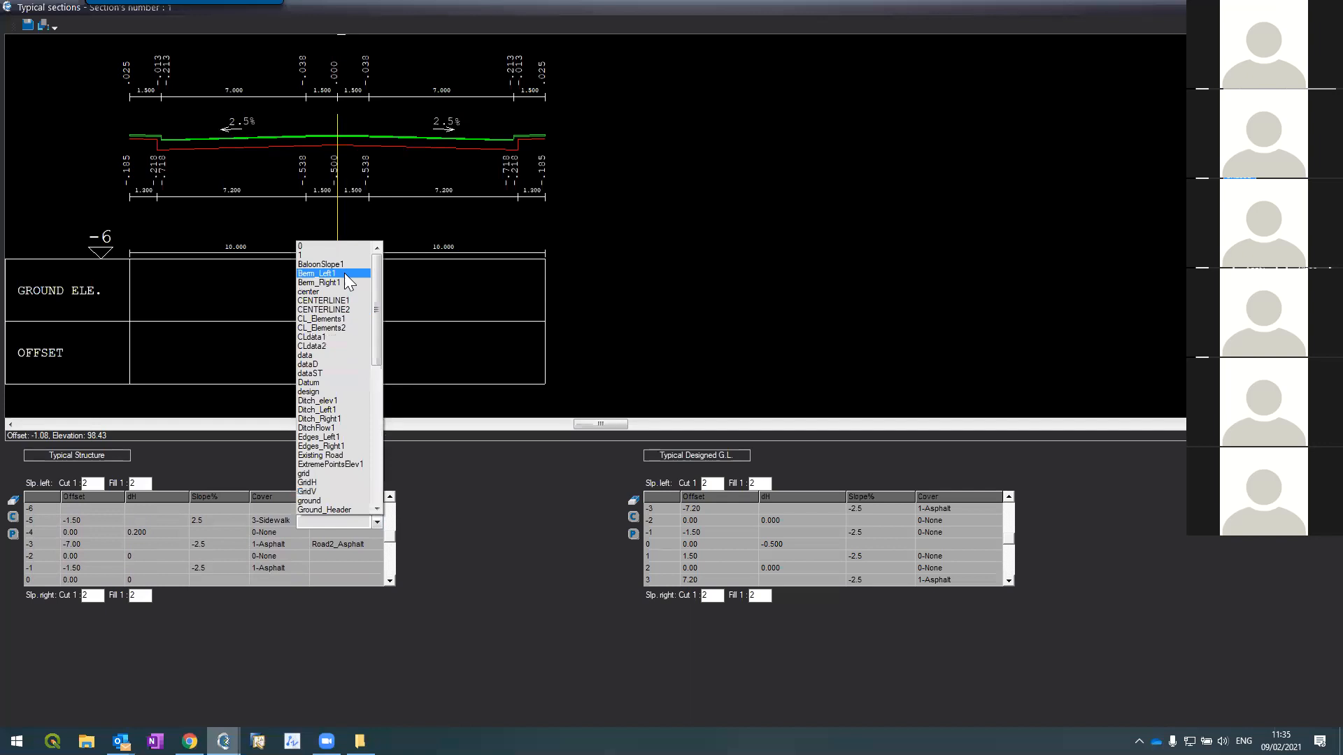
scroll(329, 405, "down", 5)
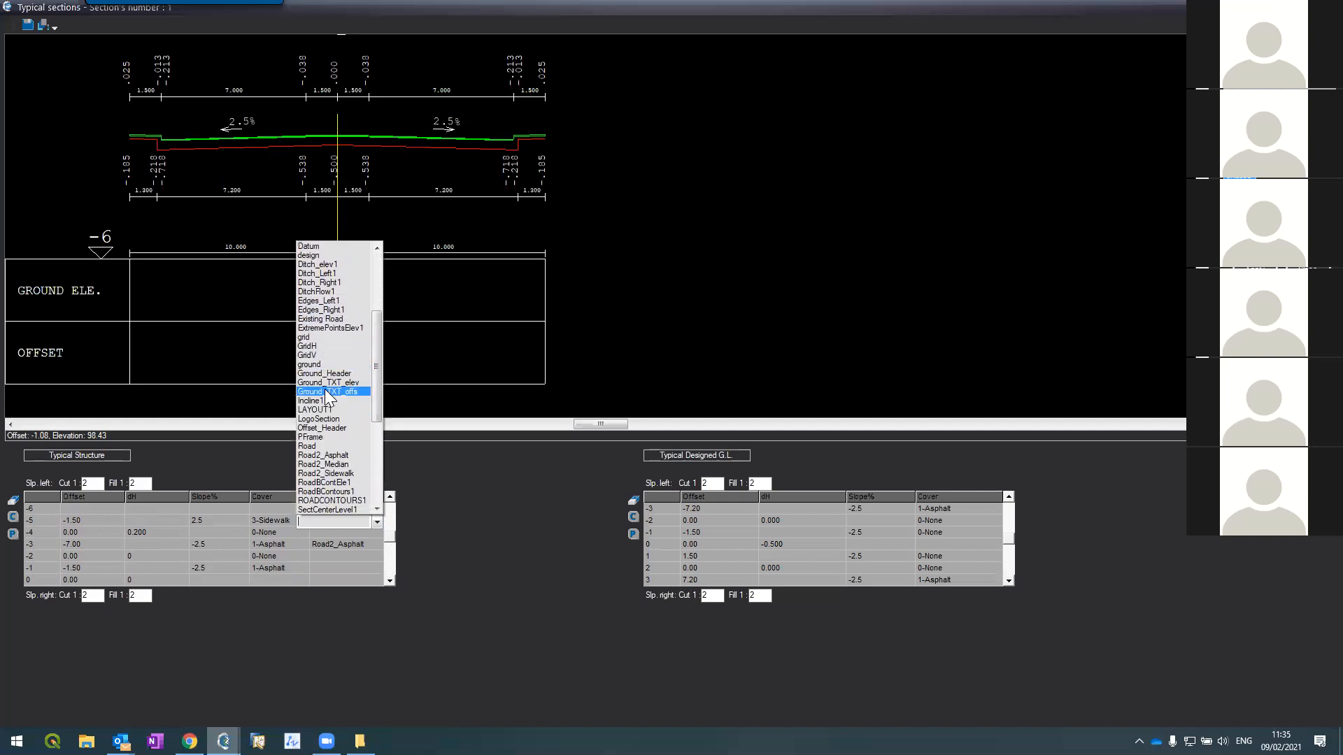
left_click(325, 474)
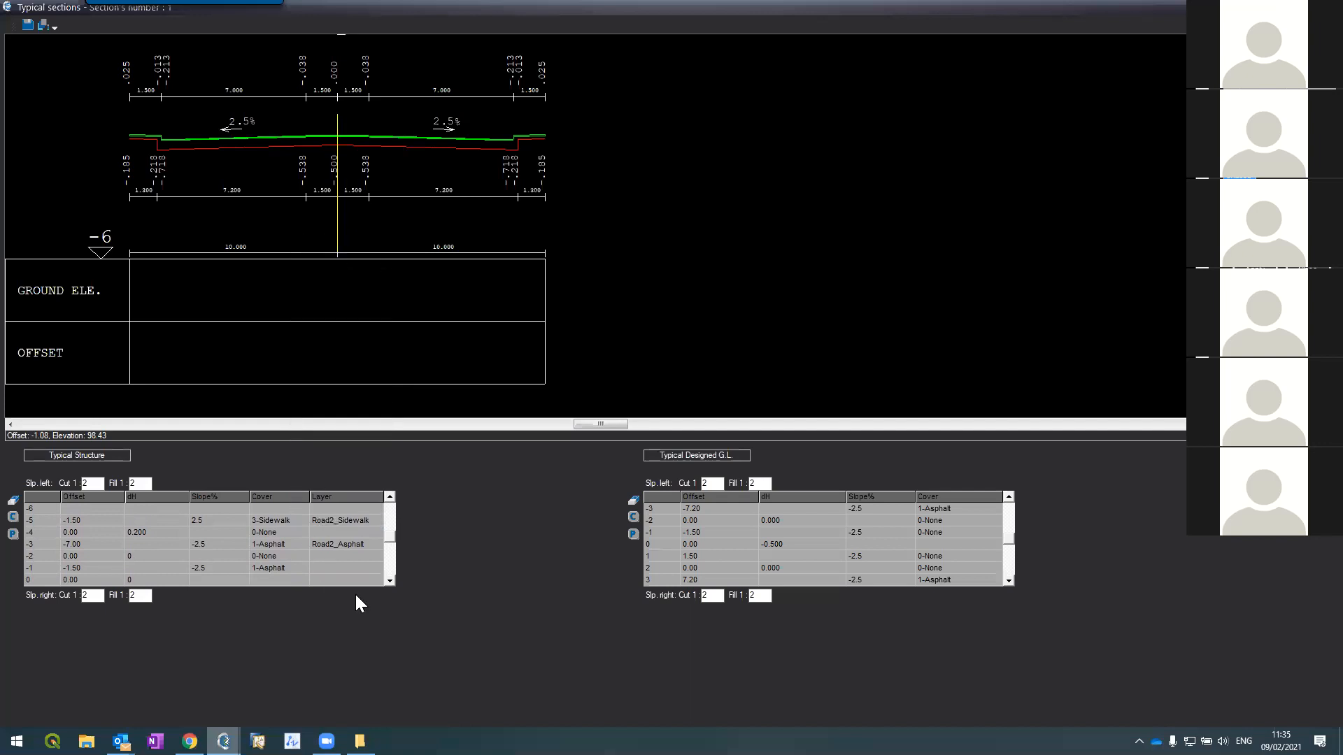
Step: Scroll the structure grid back and page on to the next typical section
scroll(389, 582, "down", 4)
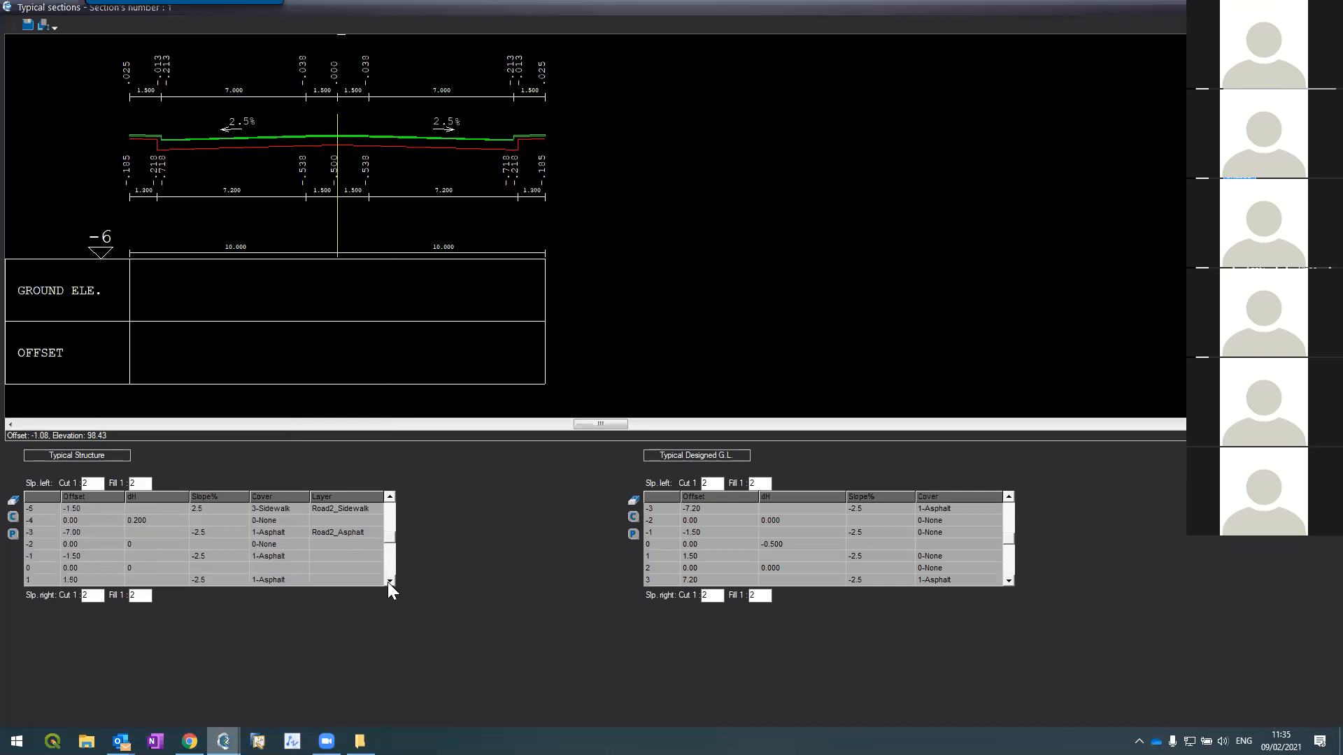
scroll(385, 575, "down", 8)
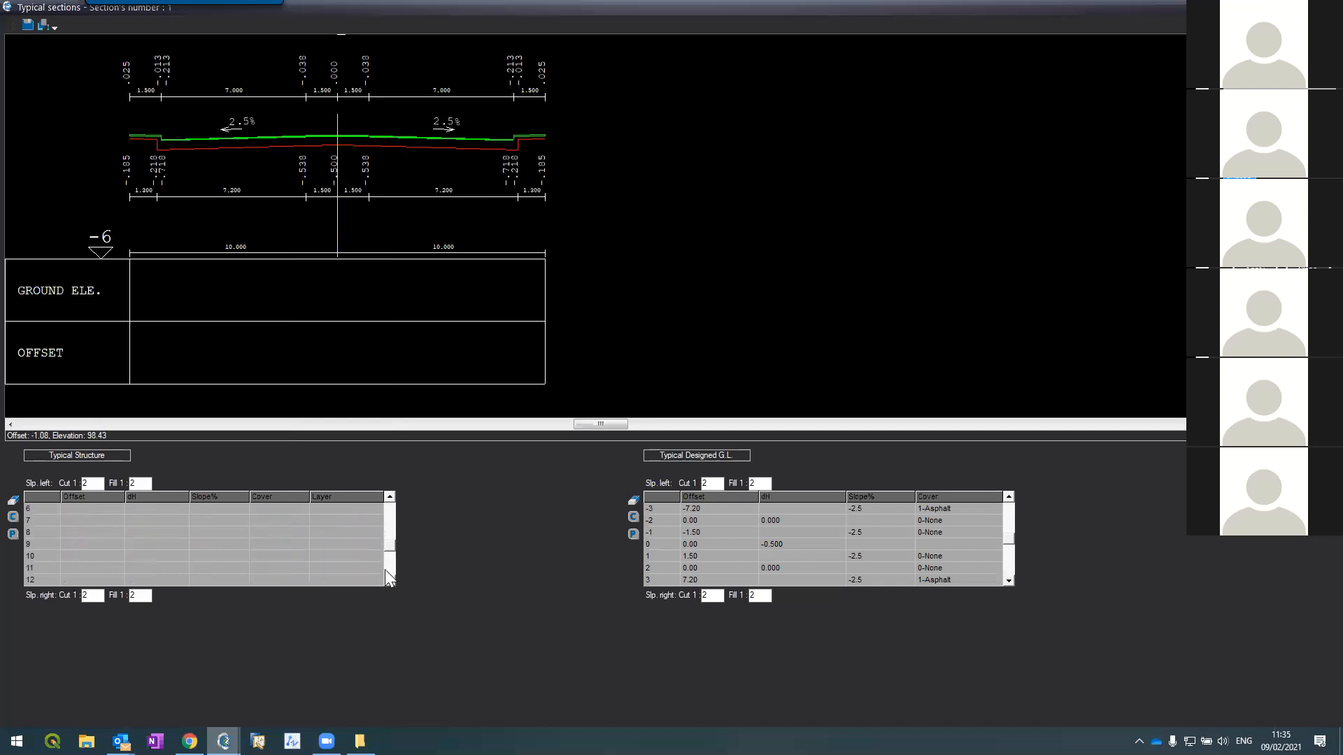
scroll(388, 498, "up", 8)
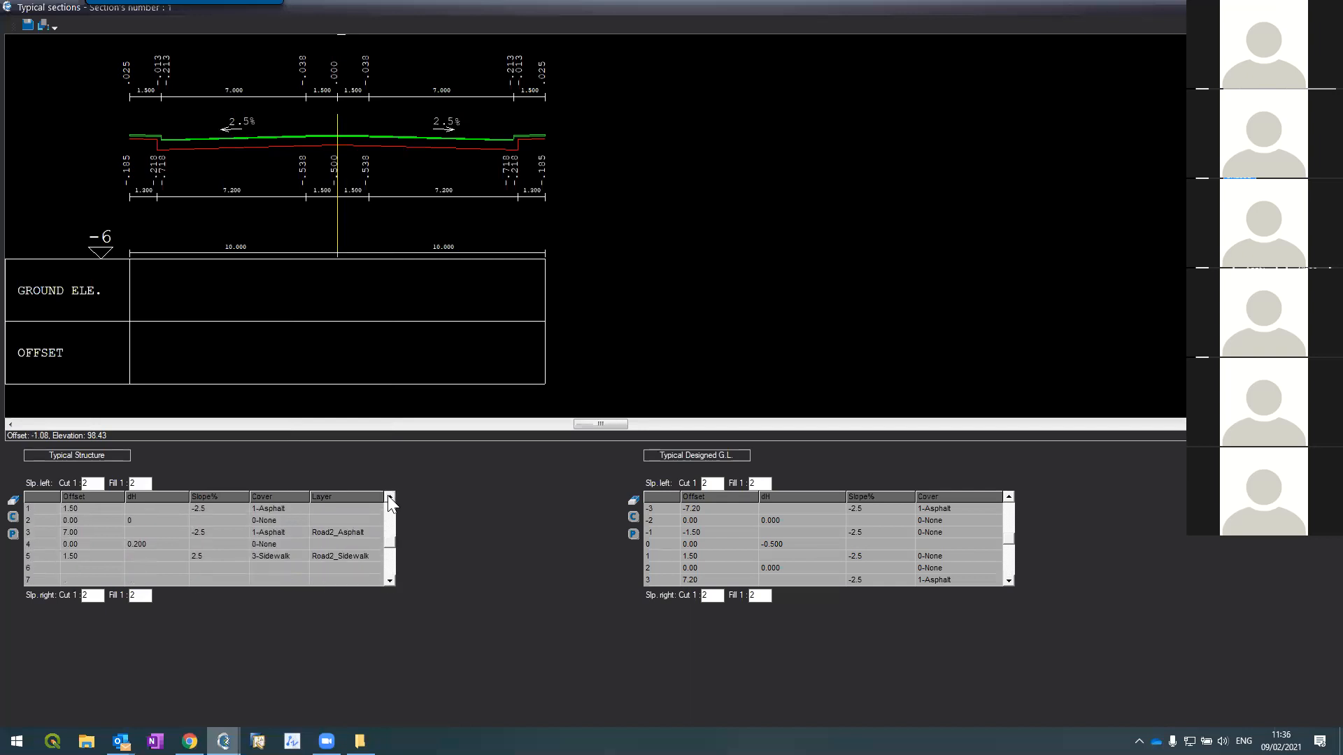
scroll(387, 496, "up", 1)
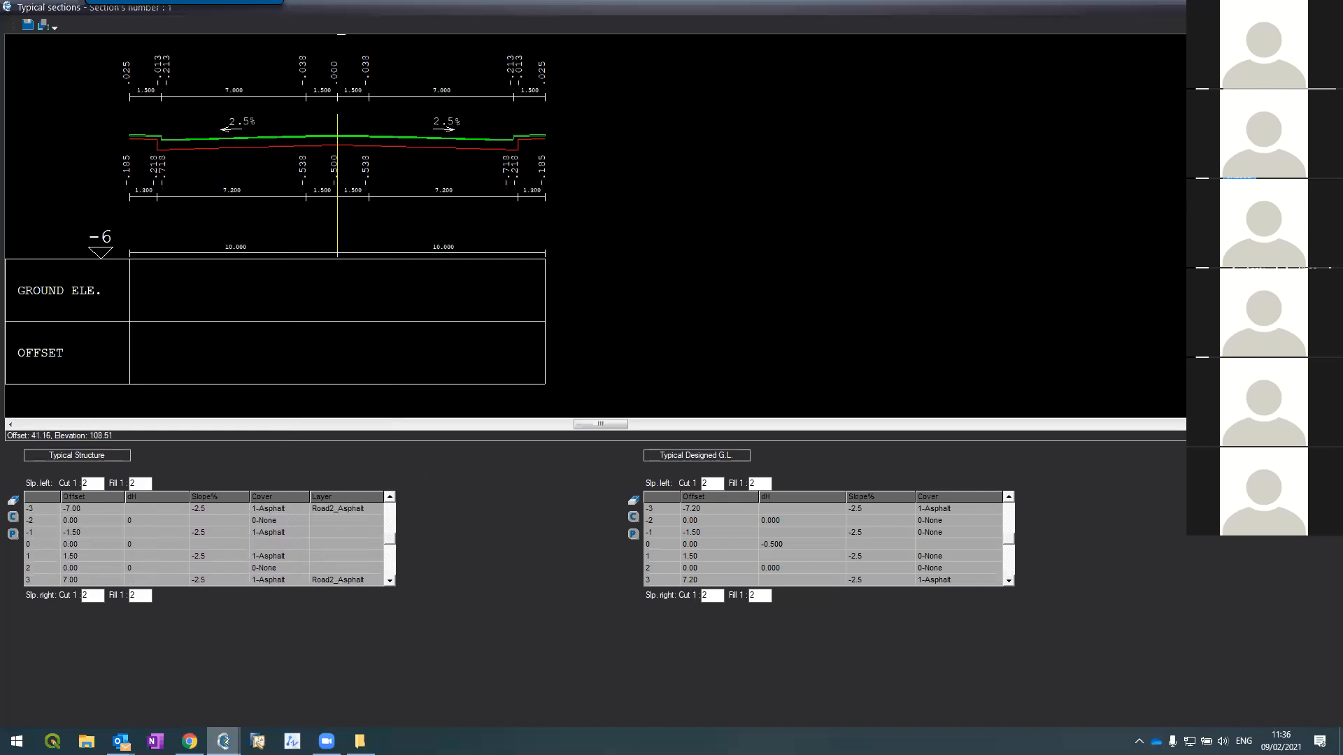
key("Page_Down")
key("Page_Down")
Step: On typical section 2, set row -1's layer to Road2_Median and row -3's to Road2_Asphalt
key("Page_Up")
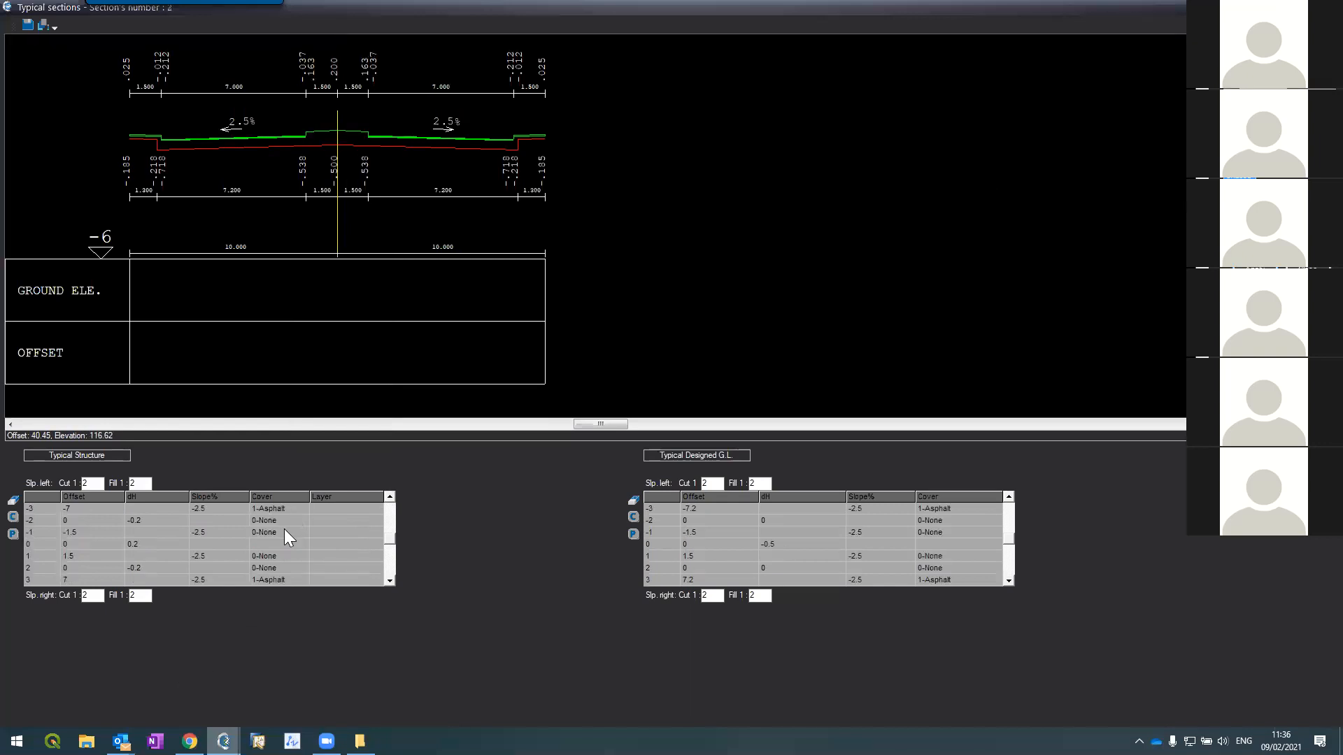
left_click(336, 532)
left_click(377, 533)
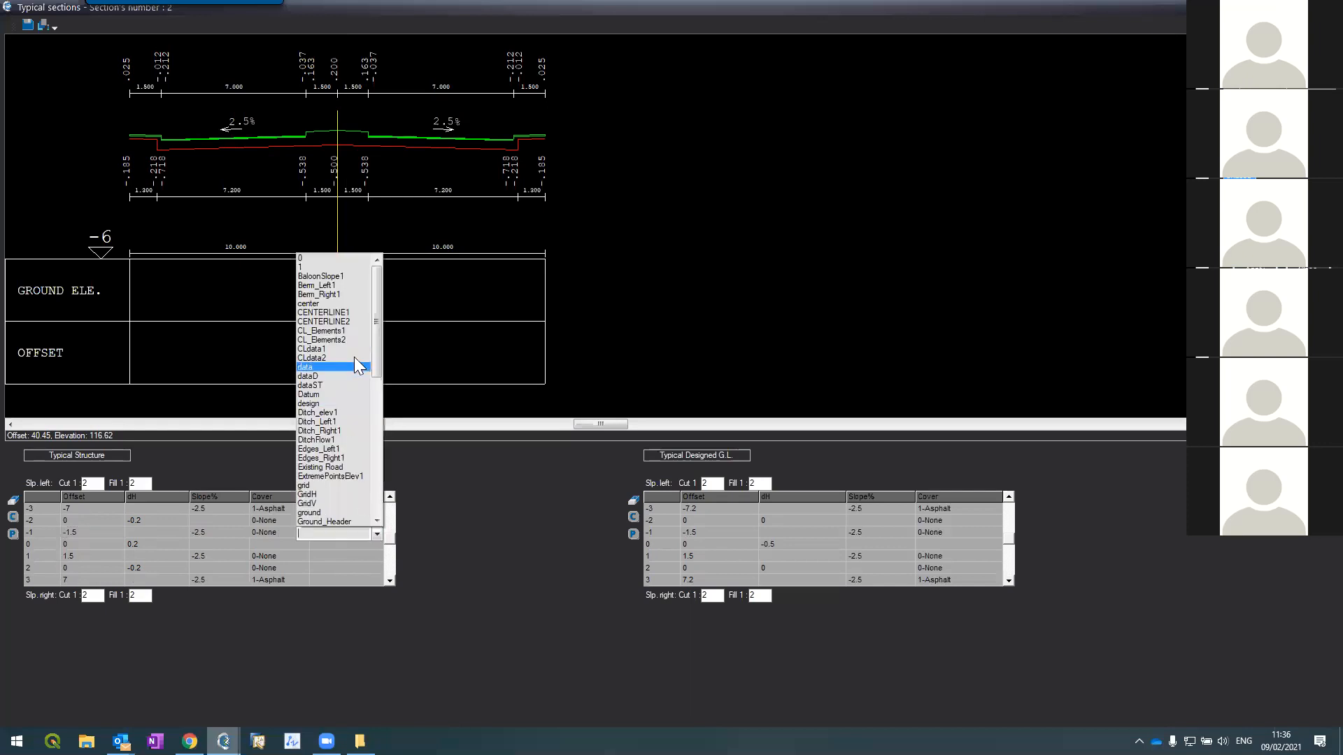
scroll(333, 446, "down", 4)
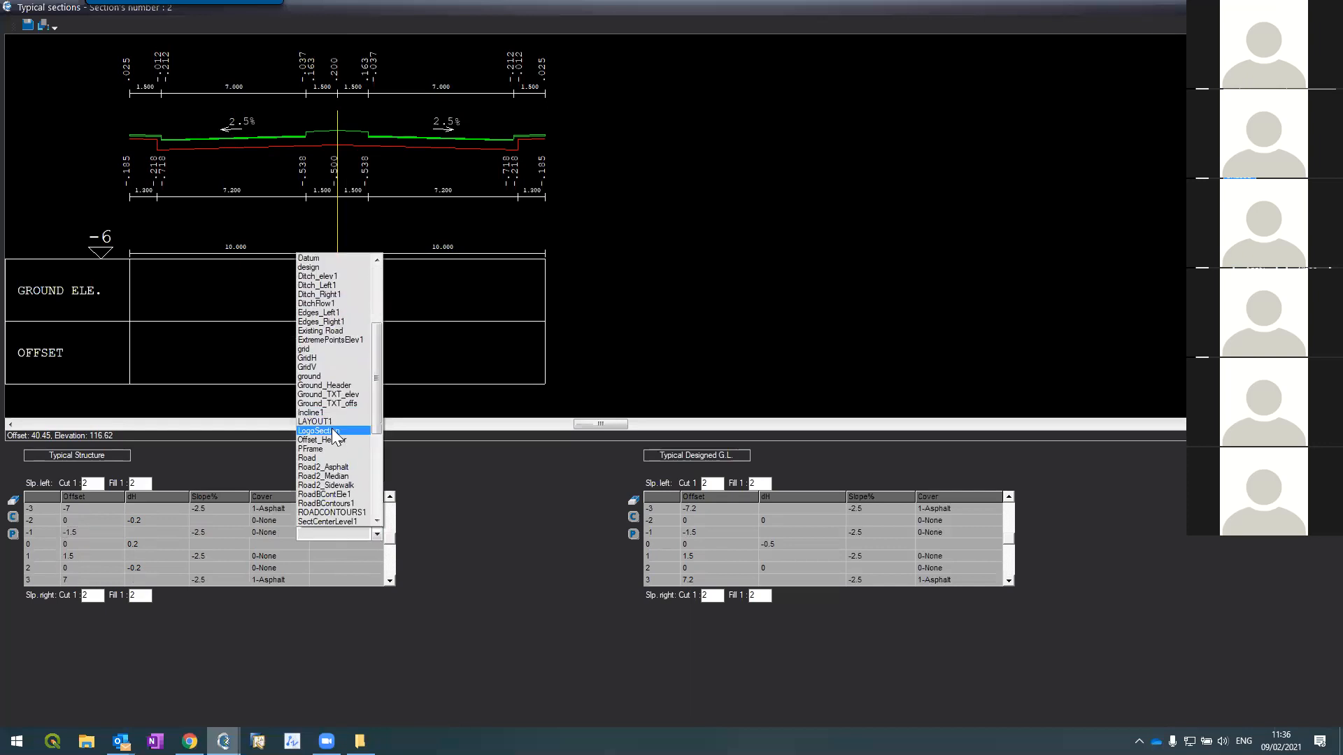
left_click(322, 476)
left_click(321, 510)
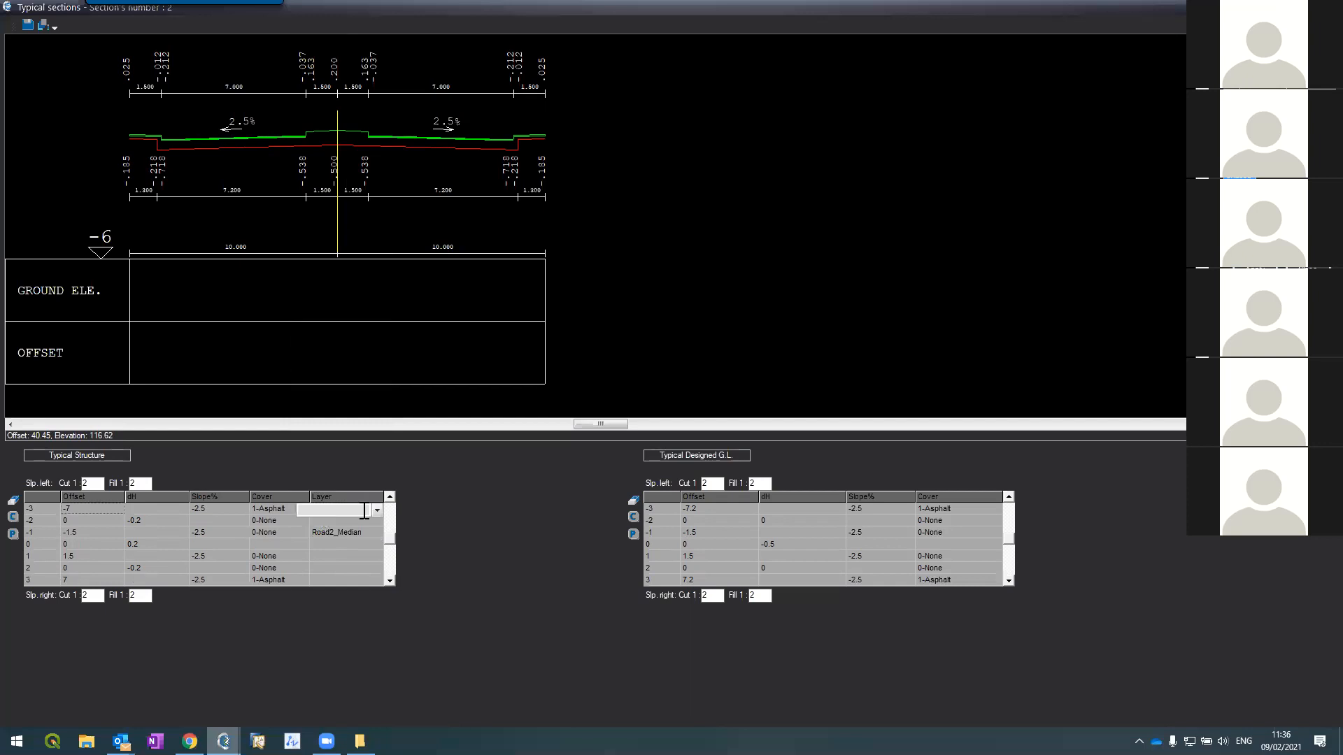
left_click(378, 511)
scroll(333, 389, "down", 5)
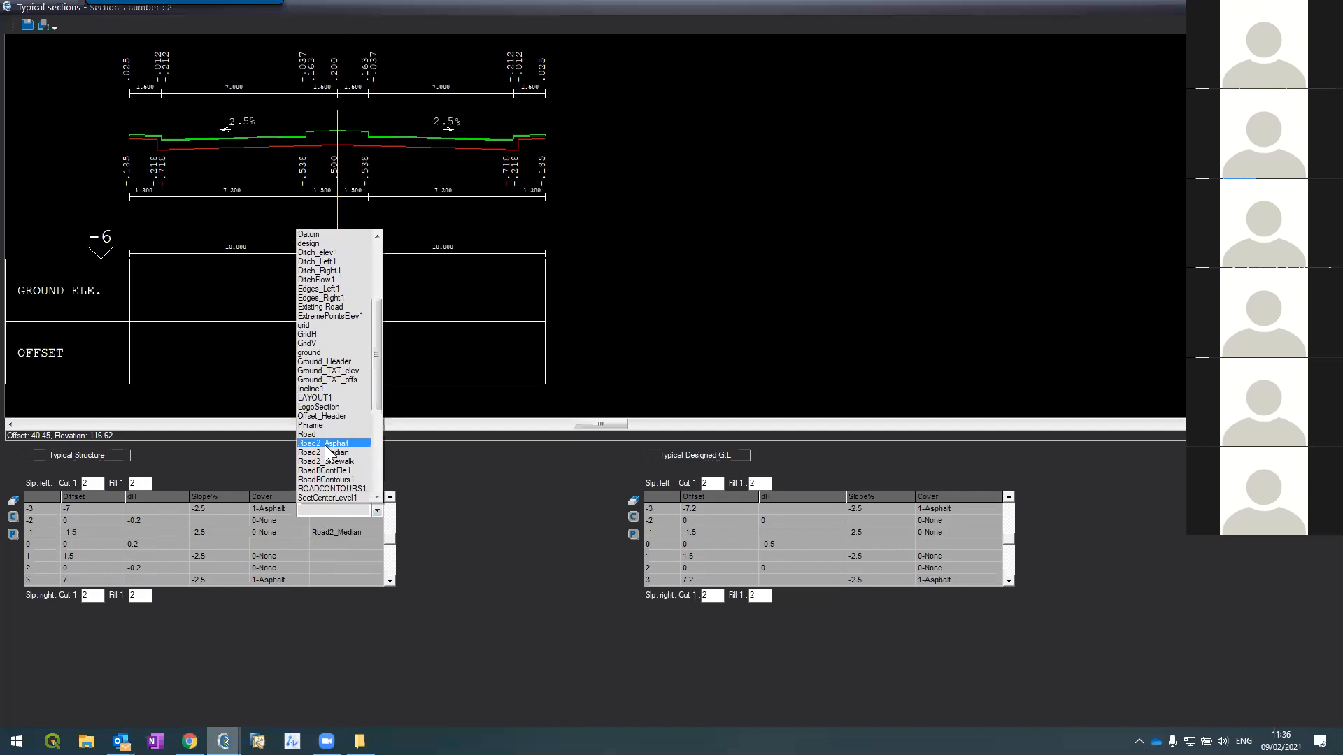
left_click(324, 445)
Step: Set the outer left row -5's layer to Road2_Sidewalk
left_click(390, 497)
double_click(390, 497)
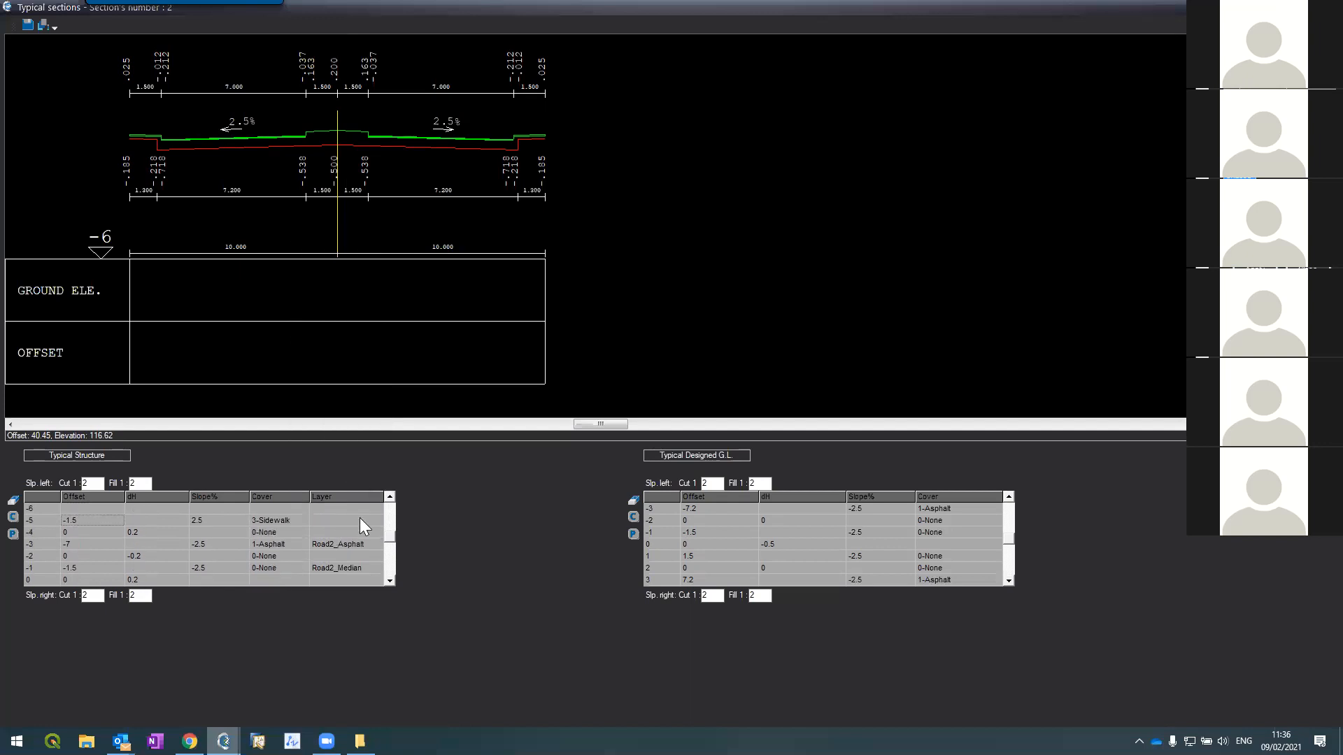
left_click(362, 521)
left_click(375, 523)
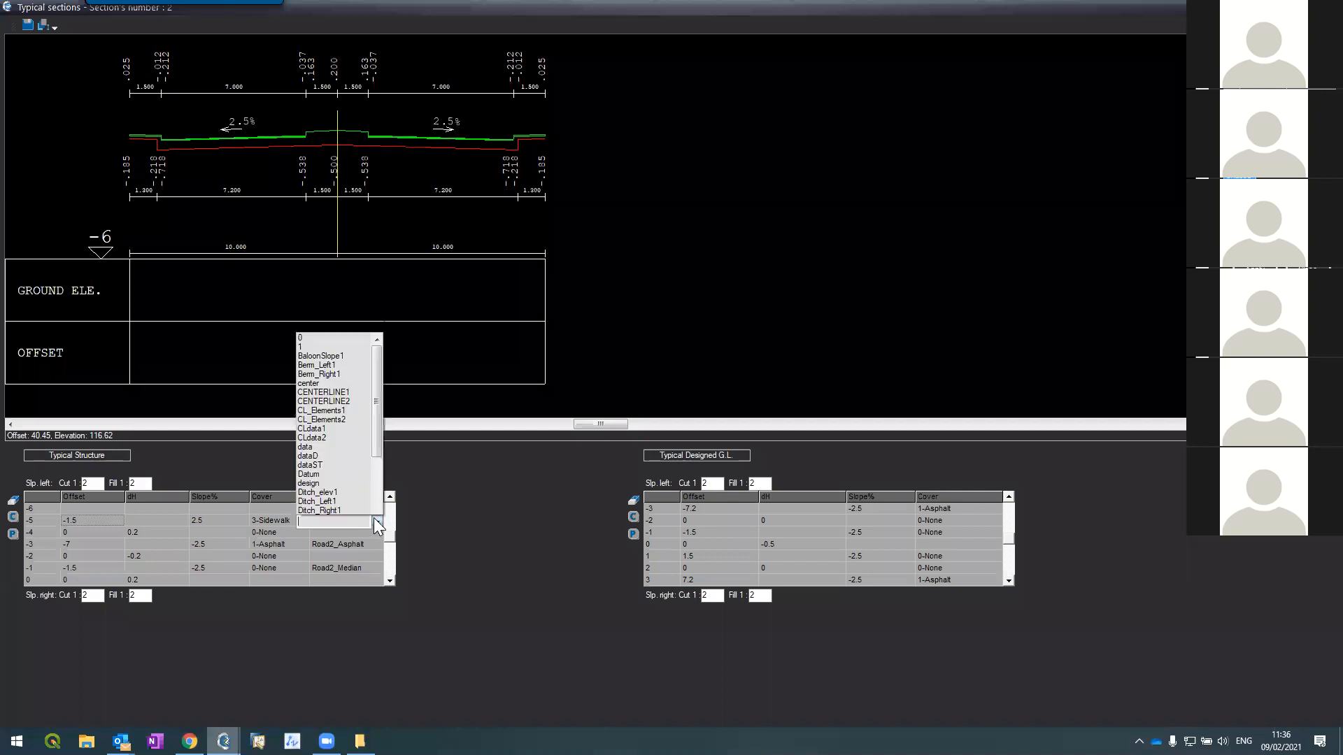
scroll(374, 421, "down", 5)
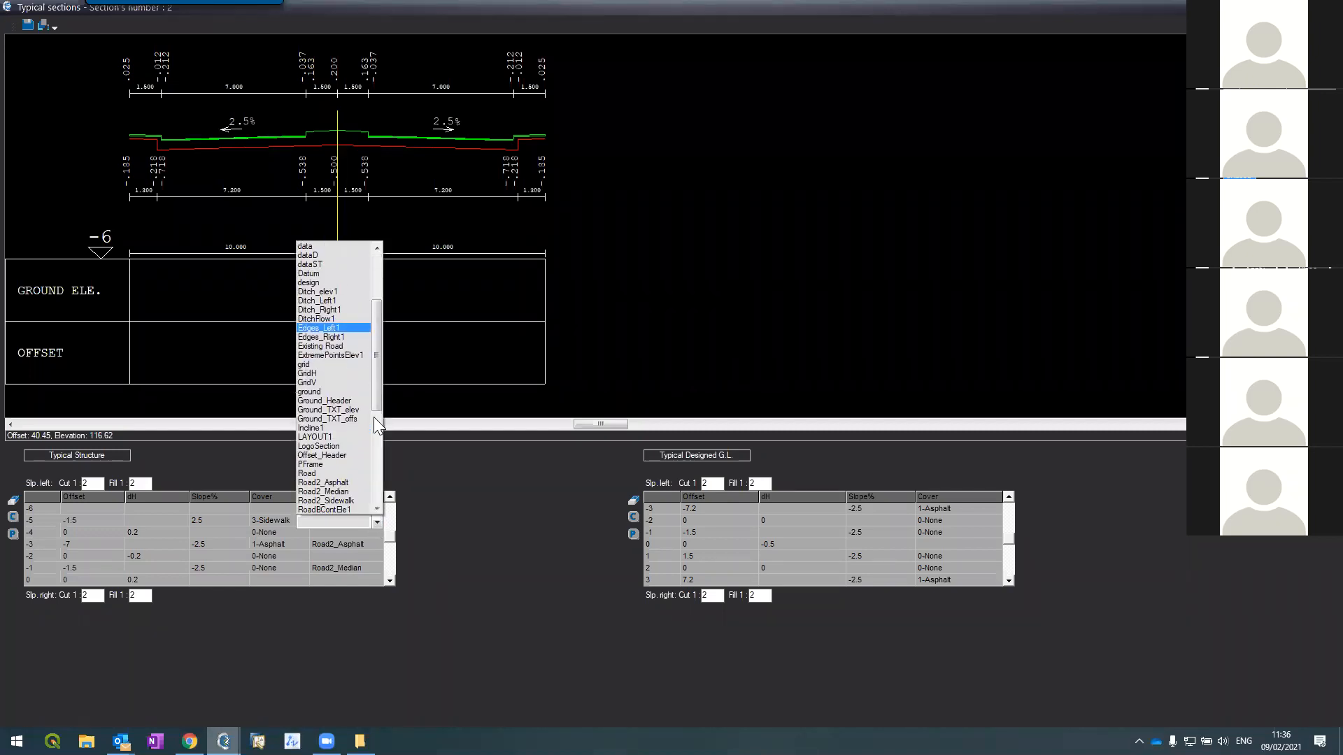
left_click(328, 500)
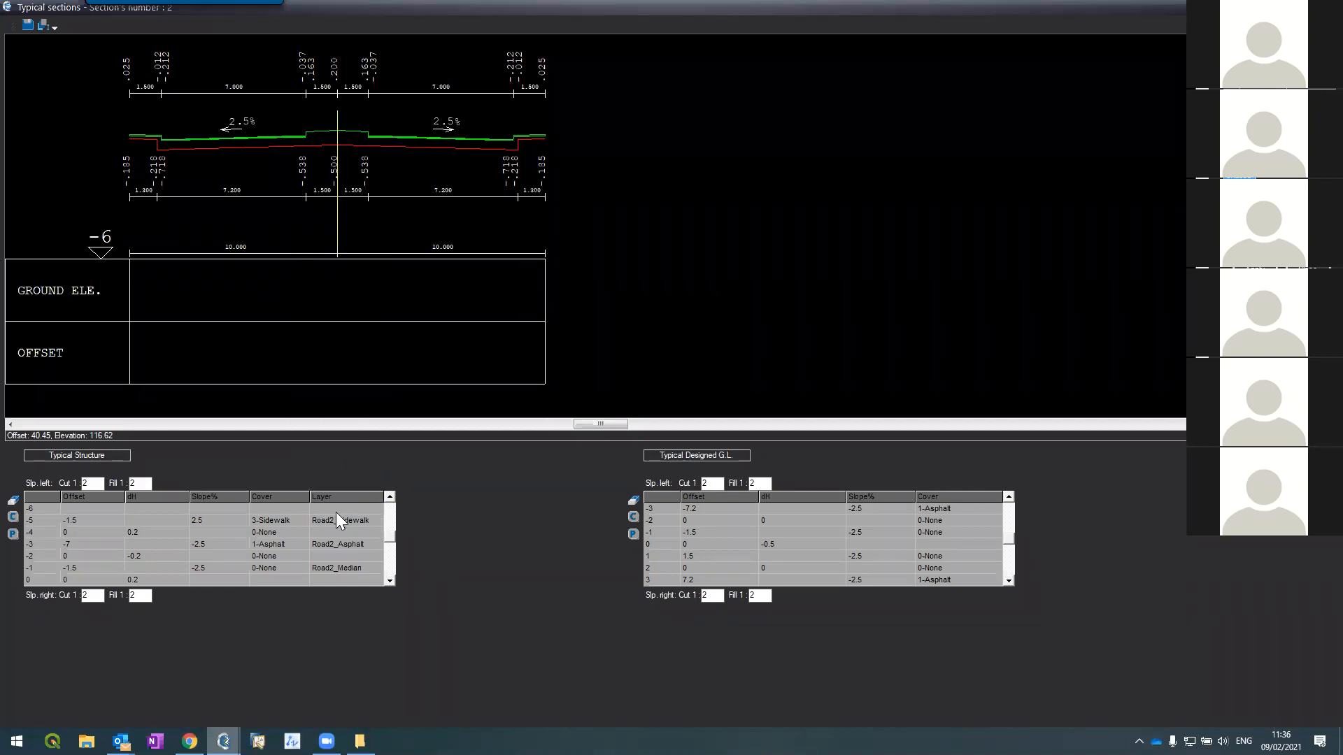
Step: Set central row 1's layer to Road2_Median
left_click(391, 581)
left_click(390, 579)
left_click(390, 580)
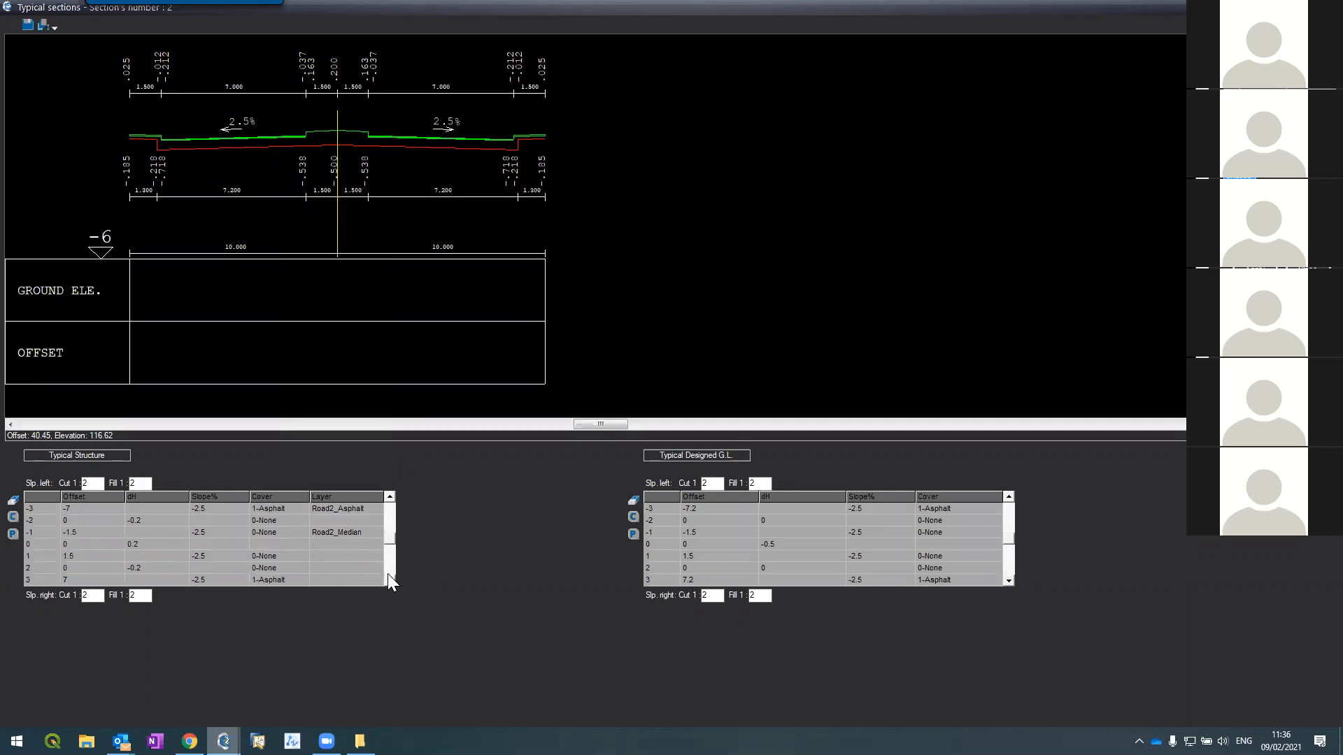
left_click(334, 556)
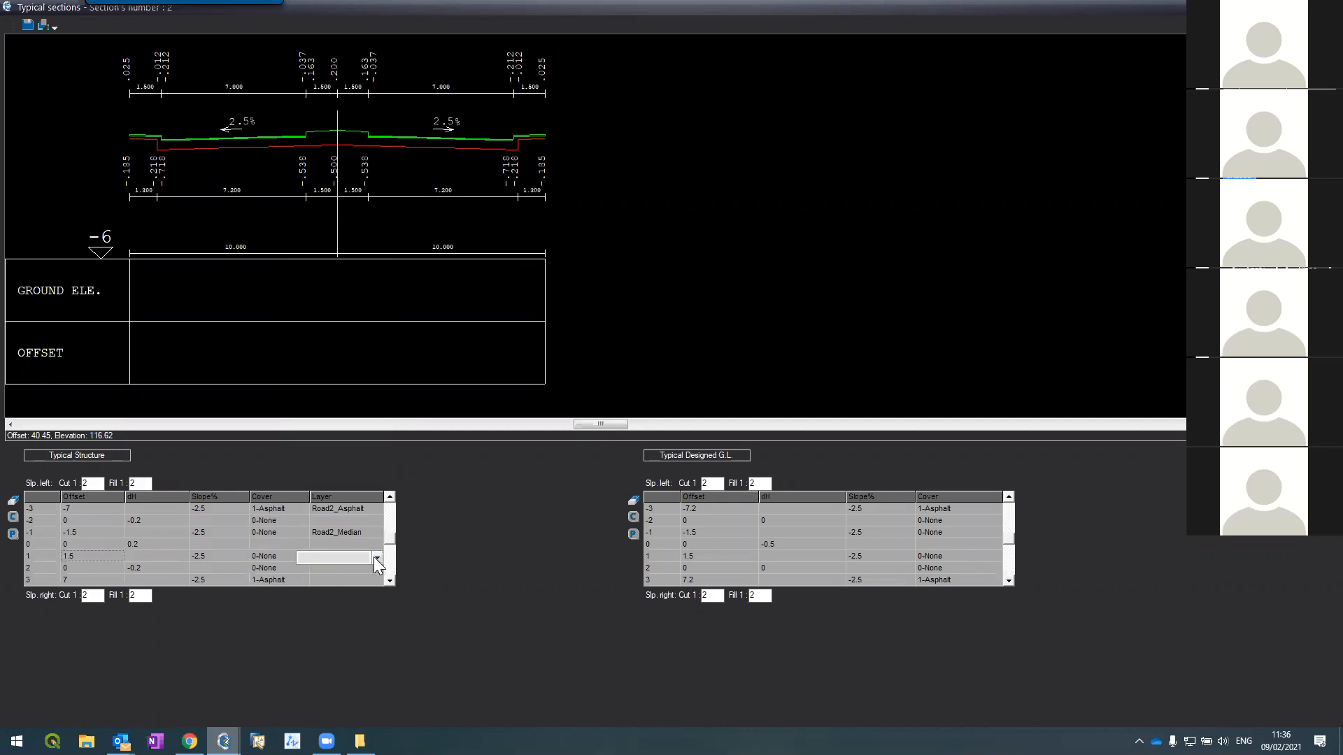
left_click(376, 557)
scroll(324, 420, "down", 5)
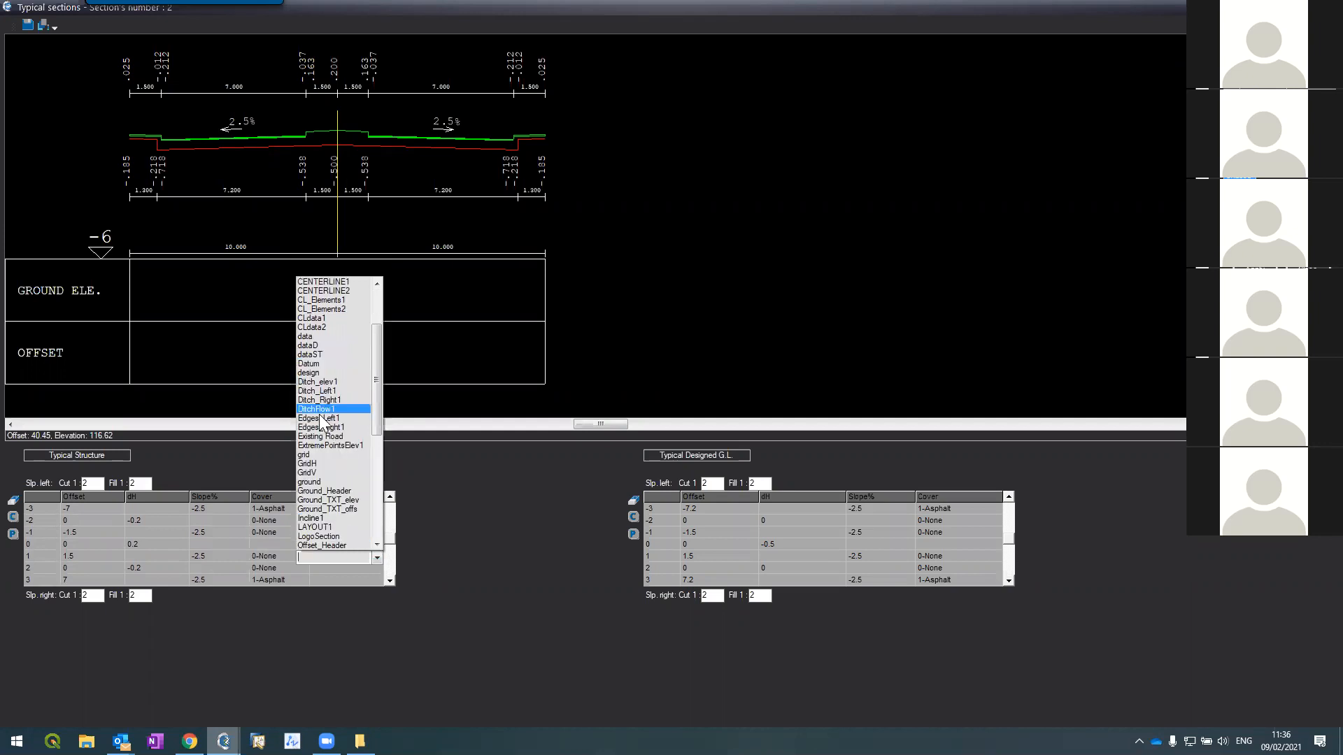
scroll(323, 418, "down", 1)
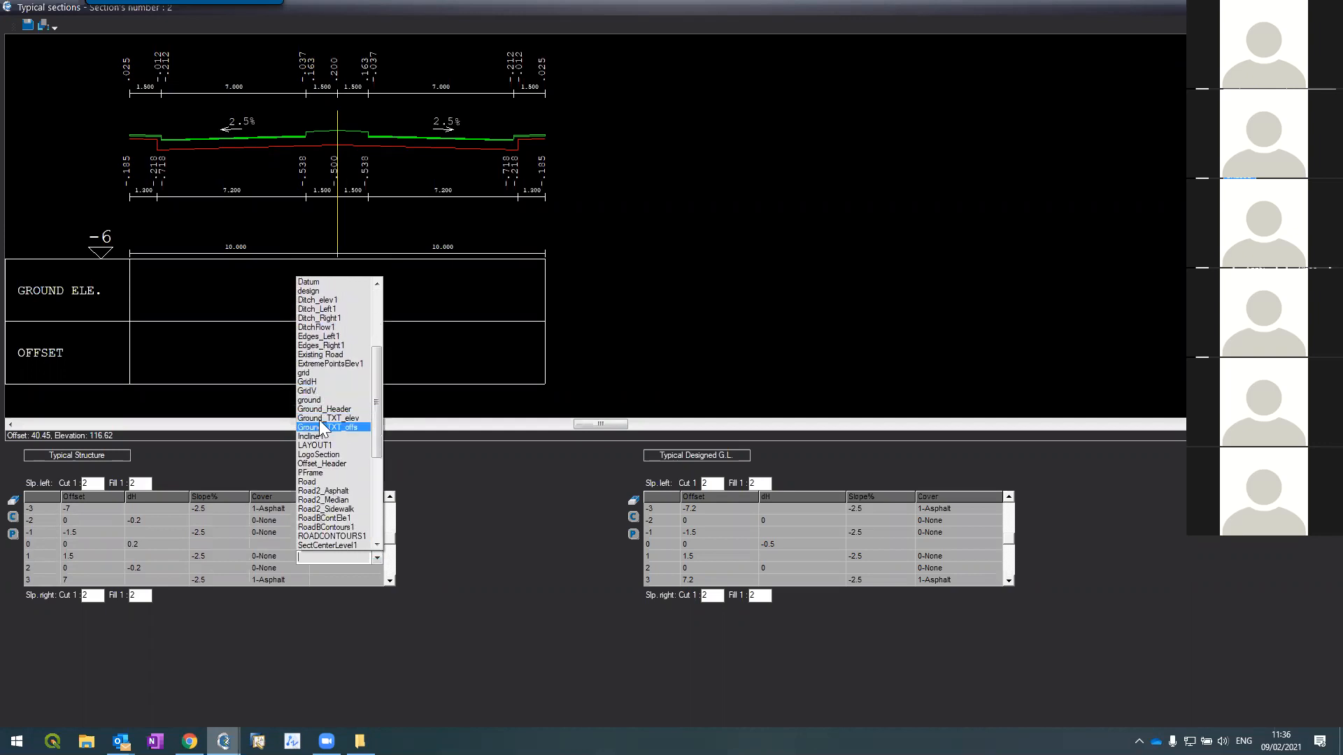
left_click(315, 501)
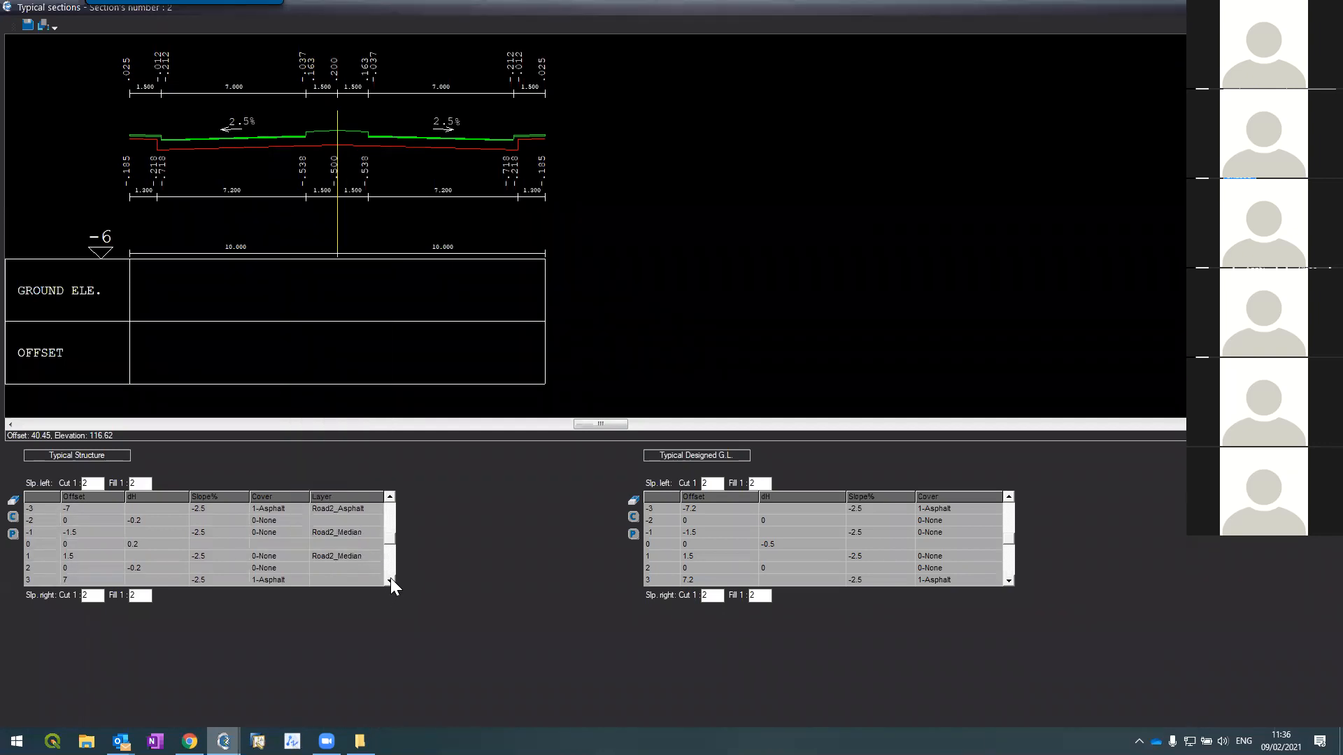
Step: Set row 3's layer to Road2_Asphalt and row 5's layer to Road2_Sidewalk
left_click(391, 579)
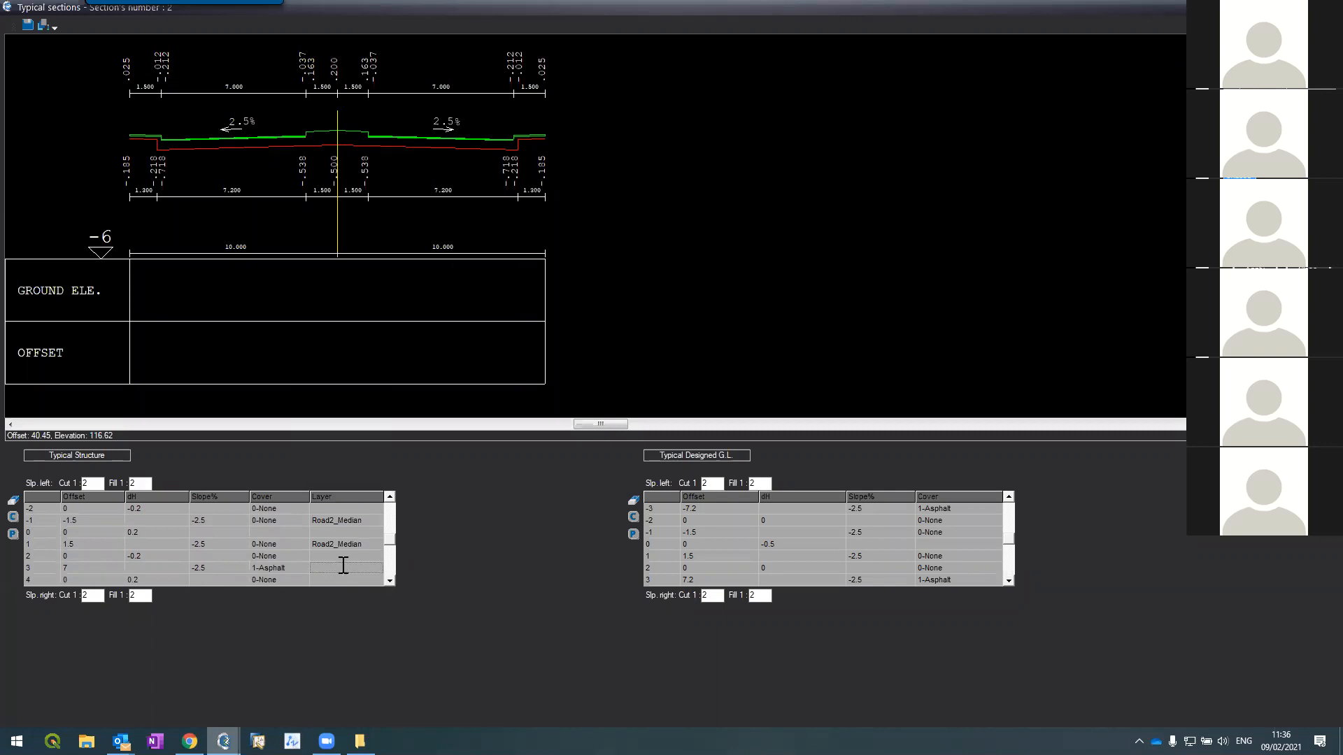
left_click(343, 568)
left_click(376, 569)
scroll(330, 375, "down", 3)
scroll(333, 377, "down", 3)
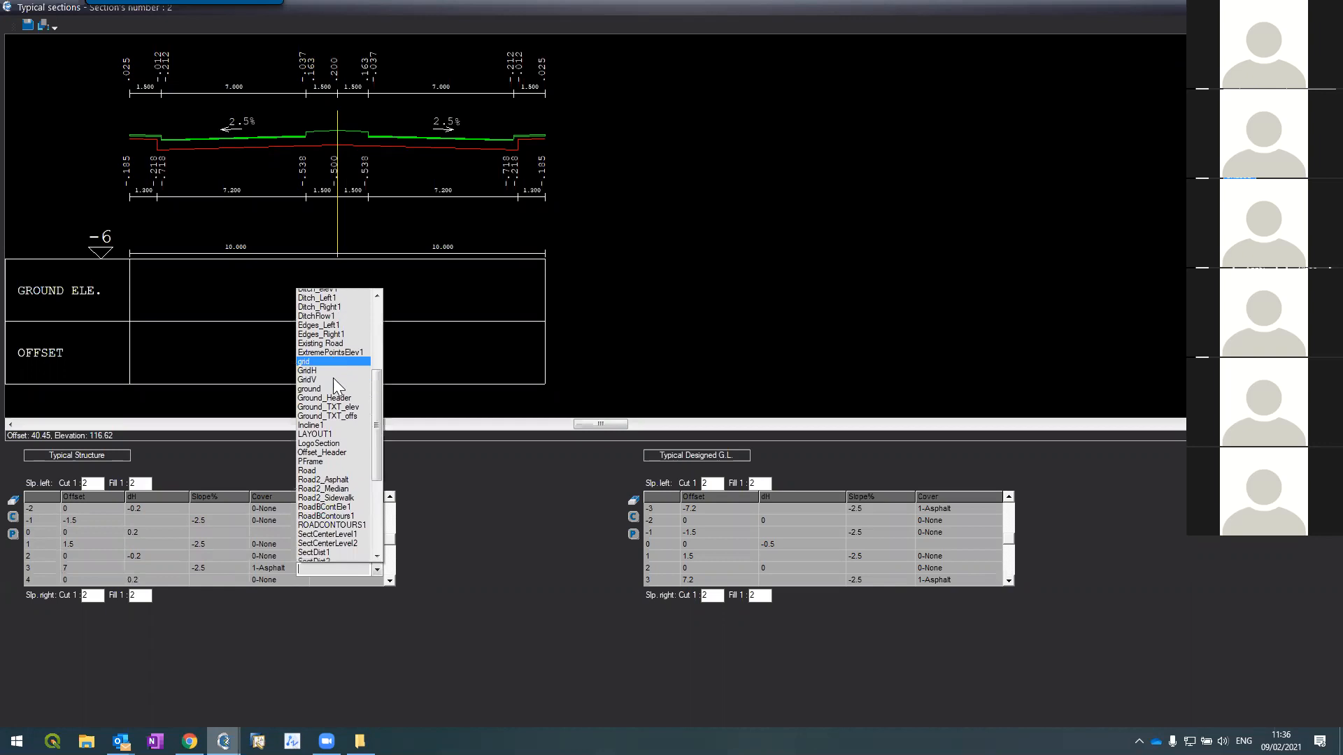
left_click(322, 476)
scroll(384, 584, "down", 1)
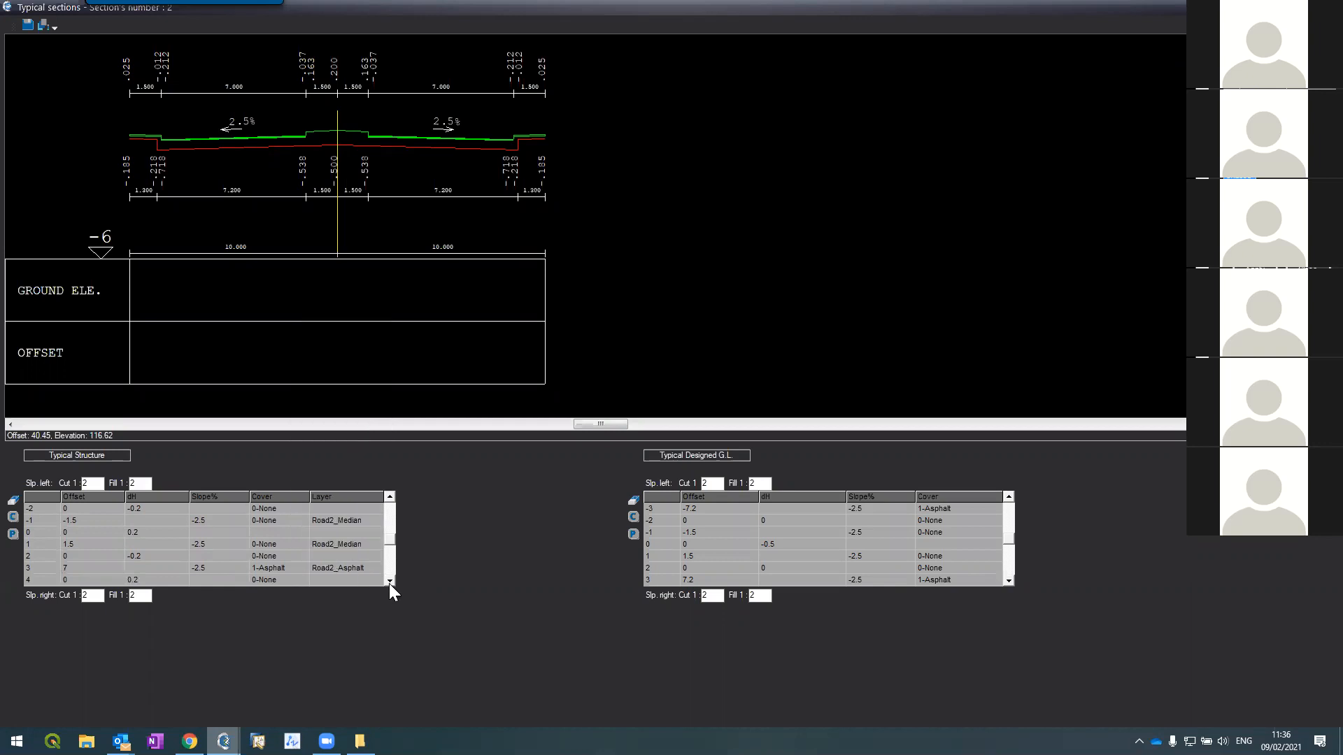
left_click(353, 567)
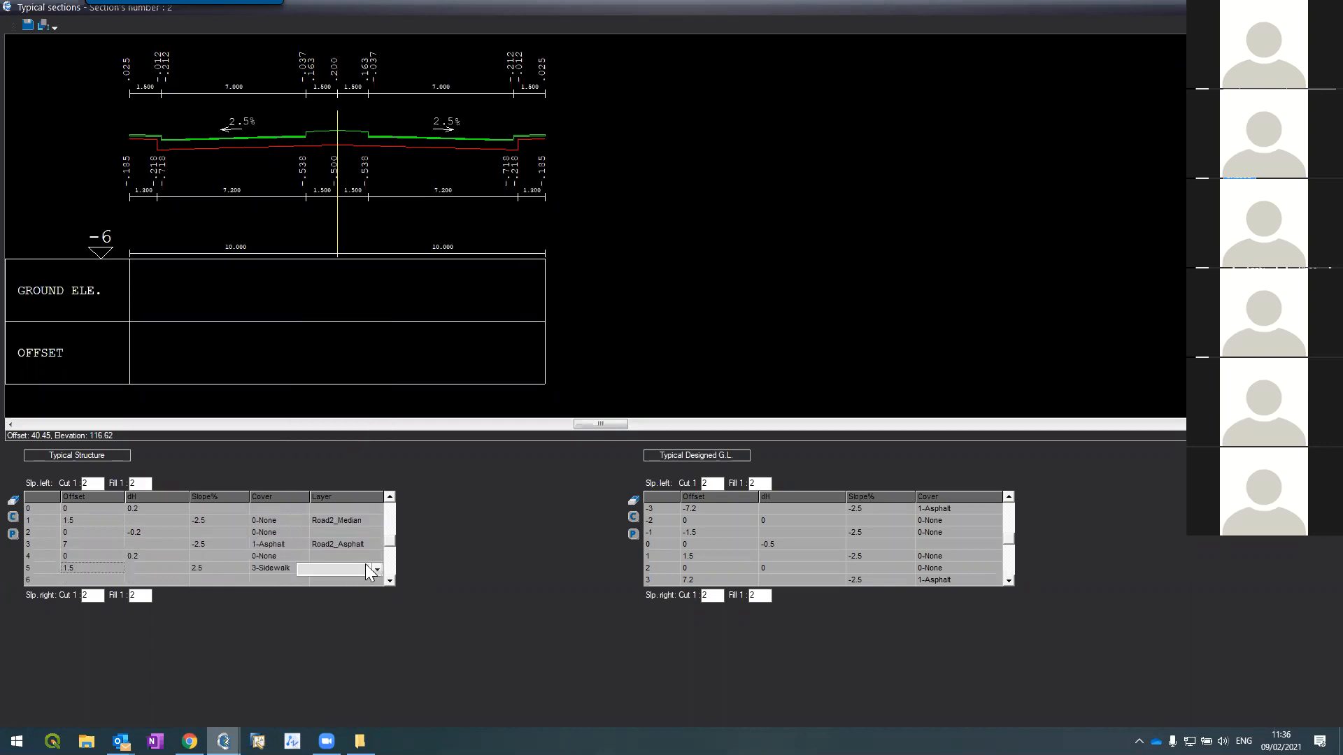
left_click(377, 570)
scroll(348, 441, "down", 3)
scroll(350, 436, "down", 2)
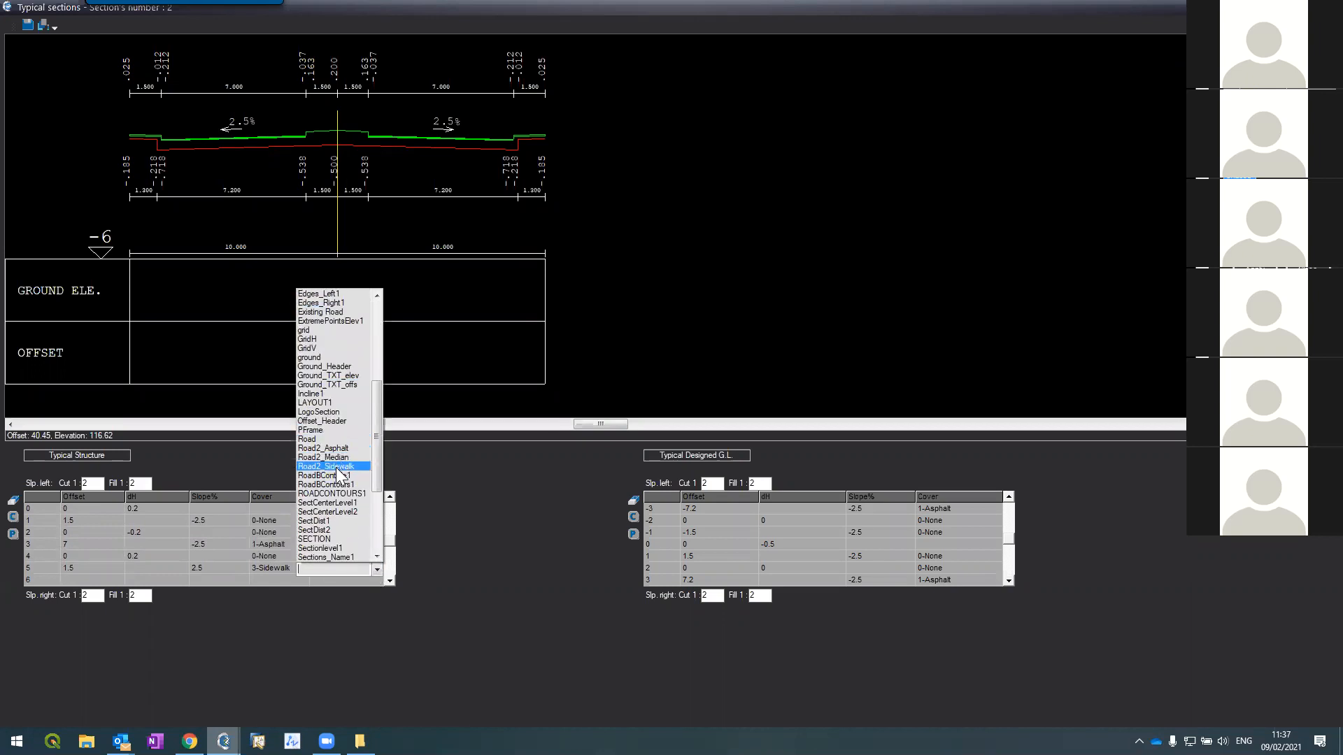
left_click(350, 466)
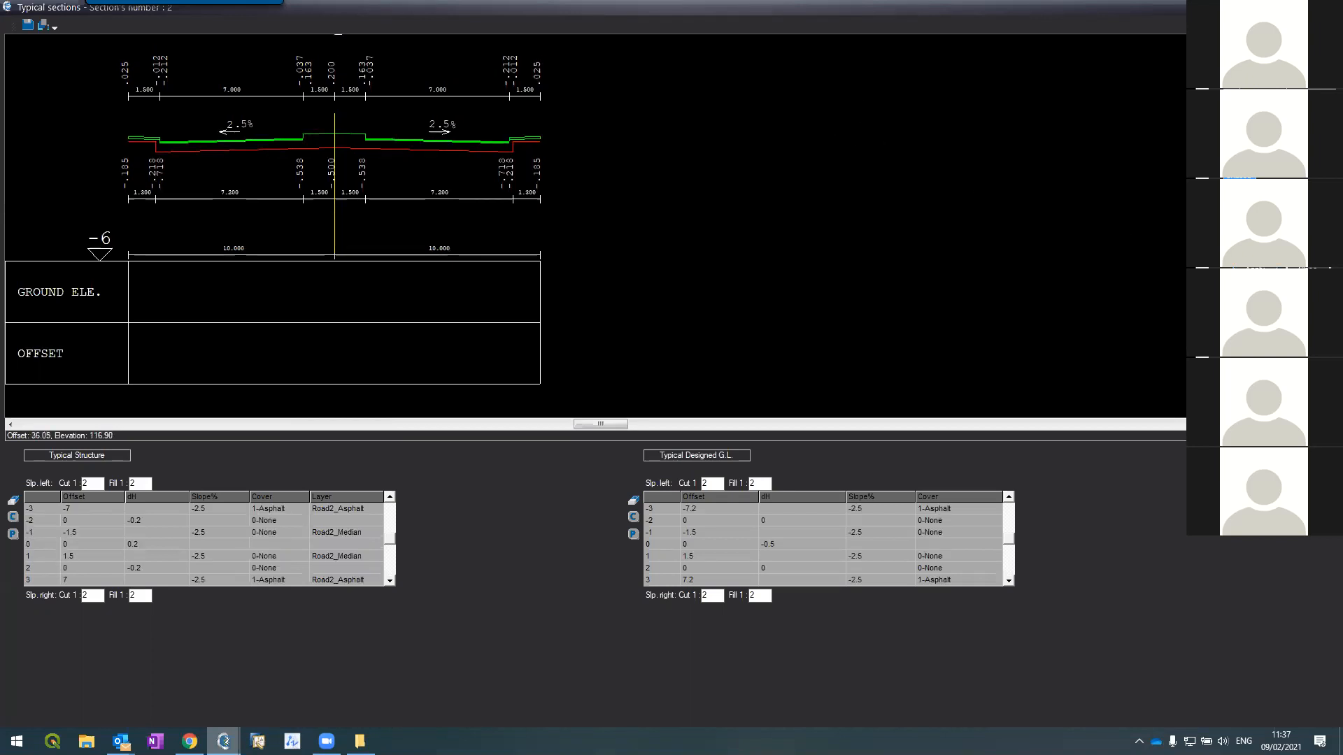
Step: From typical section 1, regenerate Layout, Contours, Distances and Triangles for the current road
key("Page_Up")
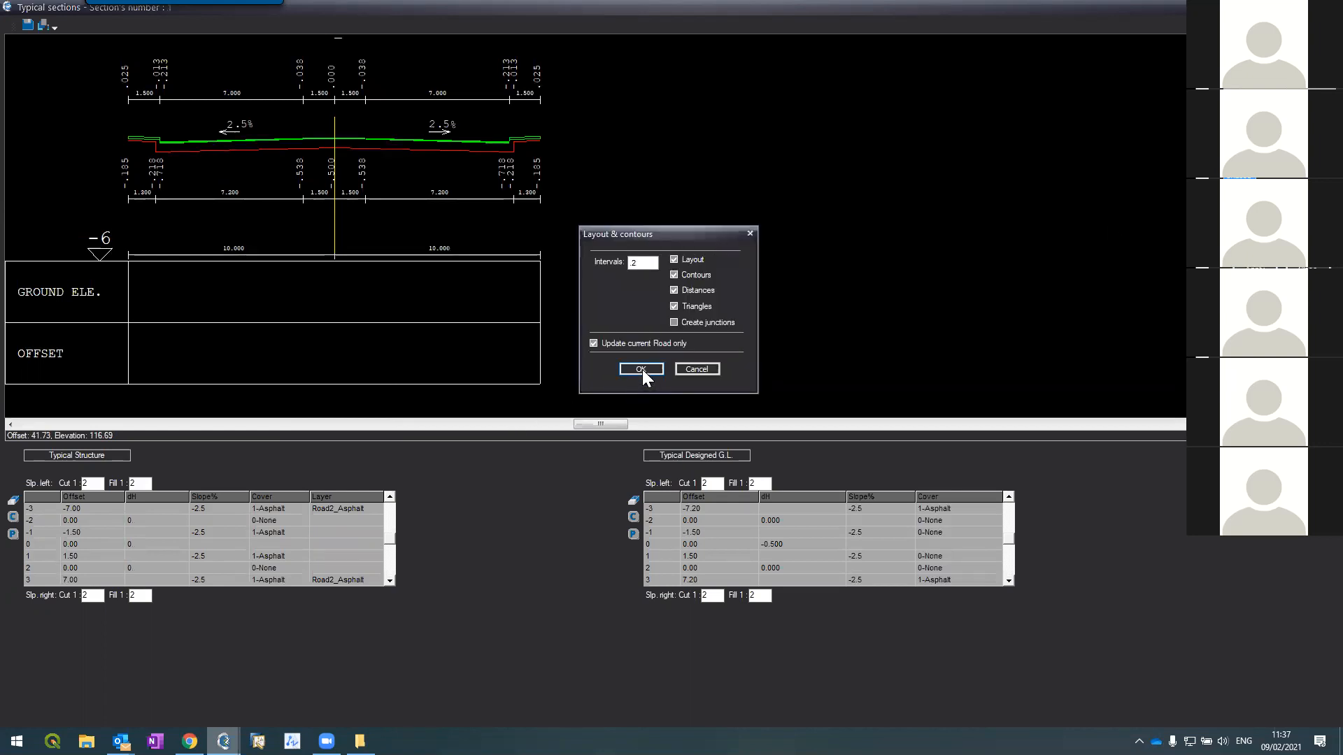
left_click(641, 370)
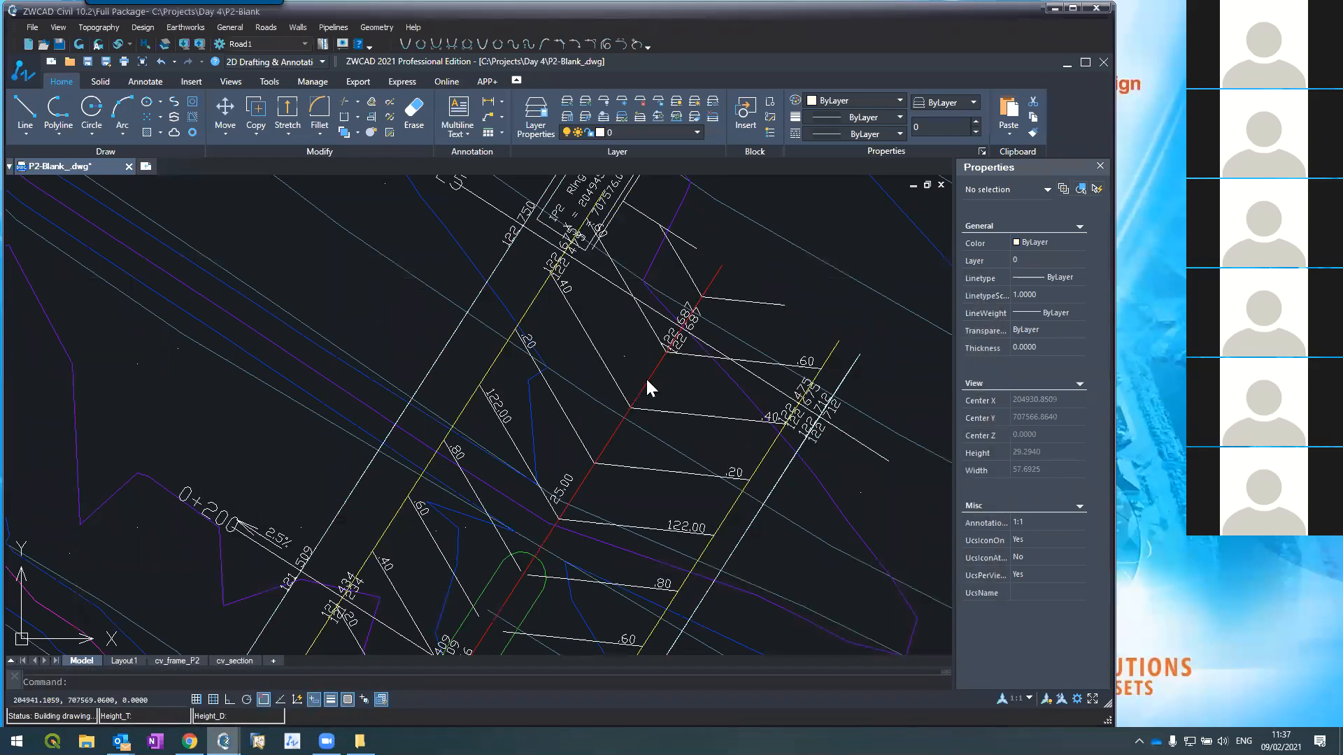
scroll(641, 300, "down", 2)
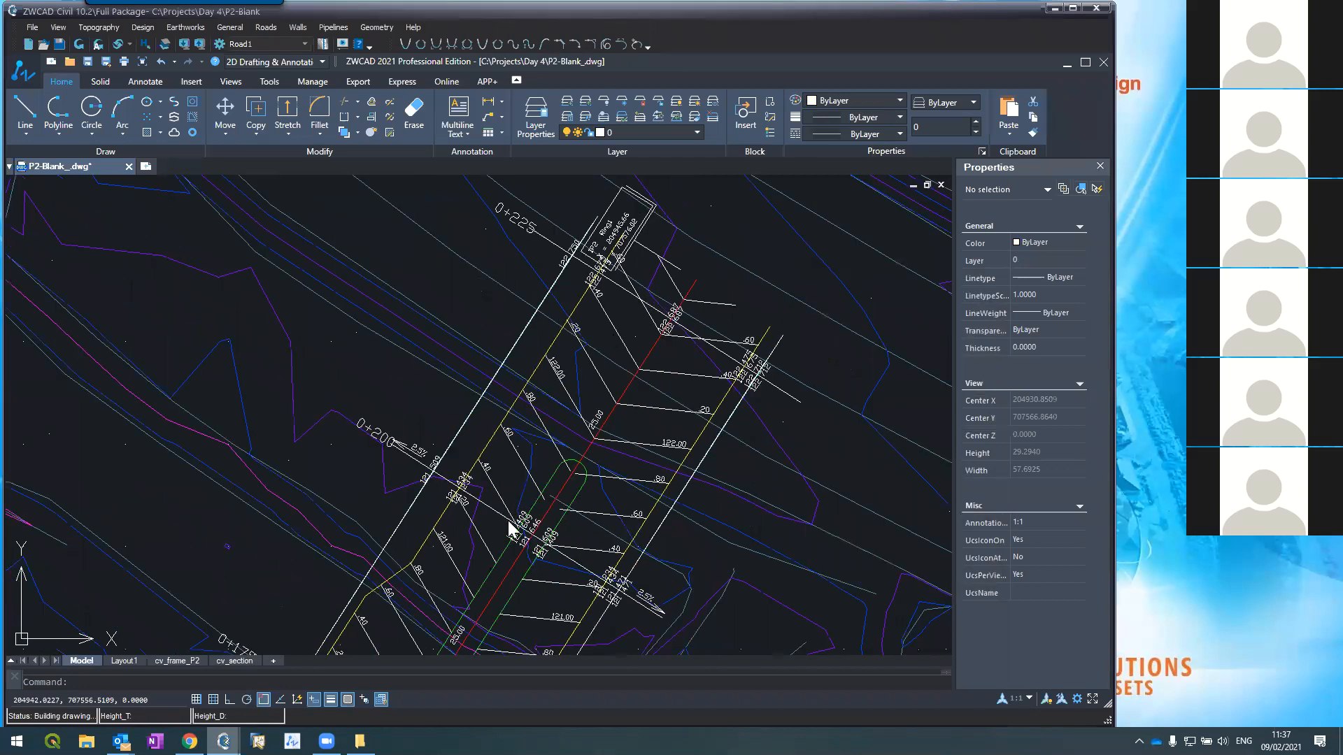
scroll(511, 524, "down", 3)
scroll(516, 508, "up", 3)
scroll(558, 437, "down", 1)
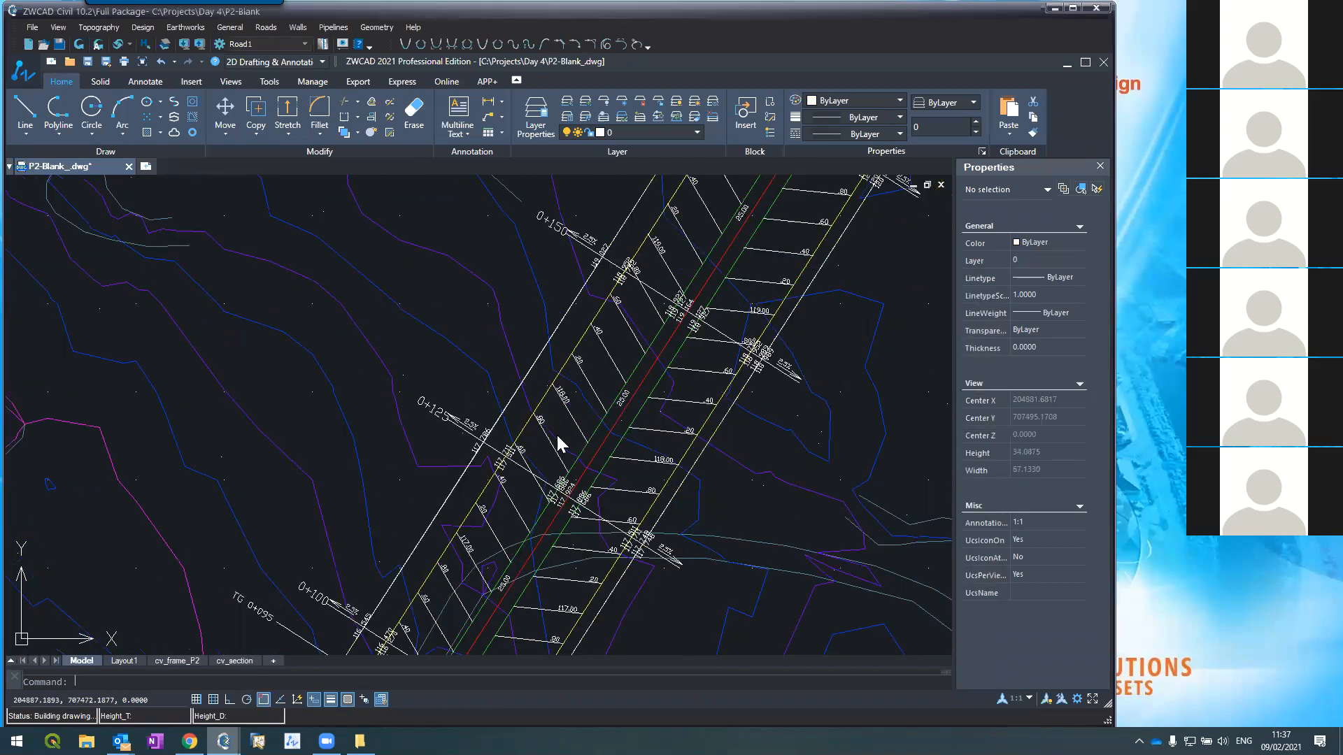
scroll(376, 613, "down", 3)
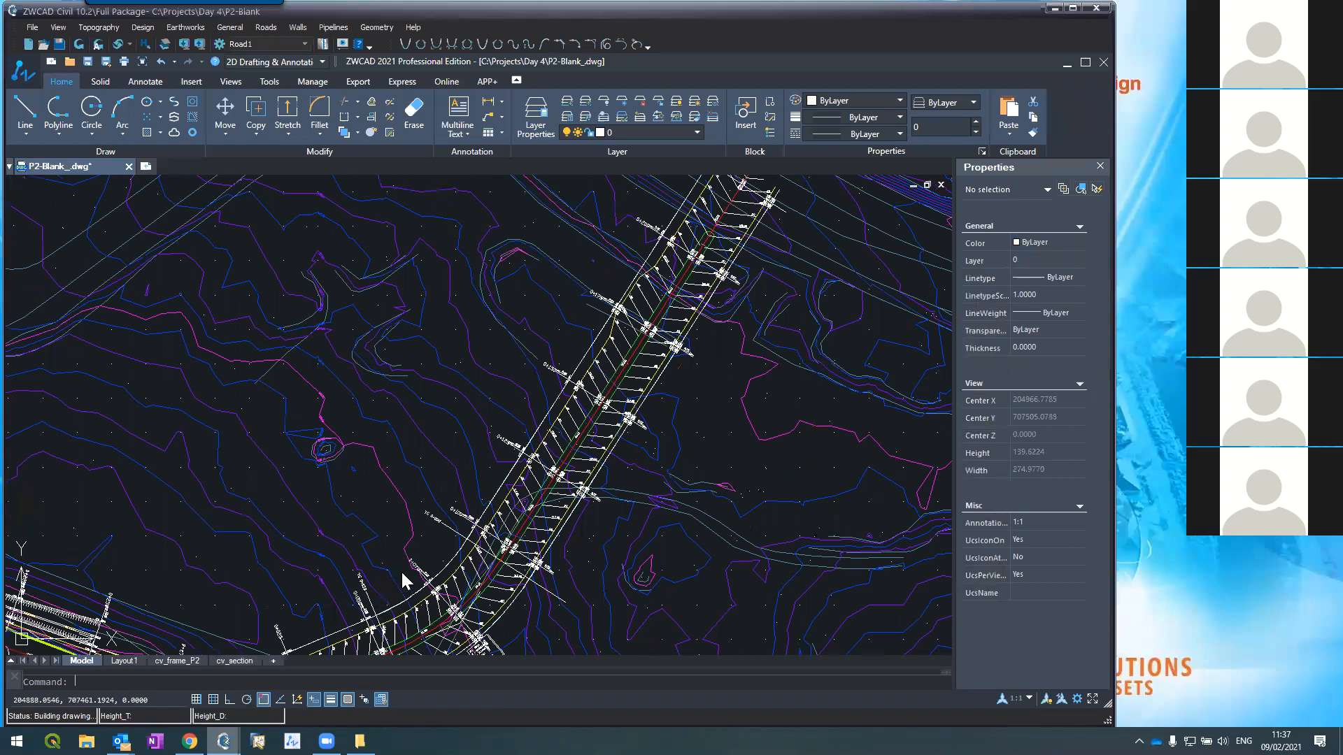
scroll(406, 577, "up", 3)
scroll(430, 570, "up", 3)
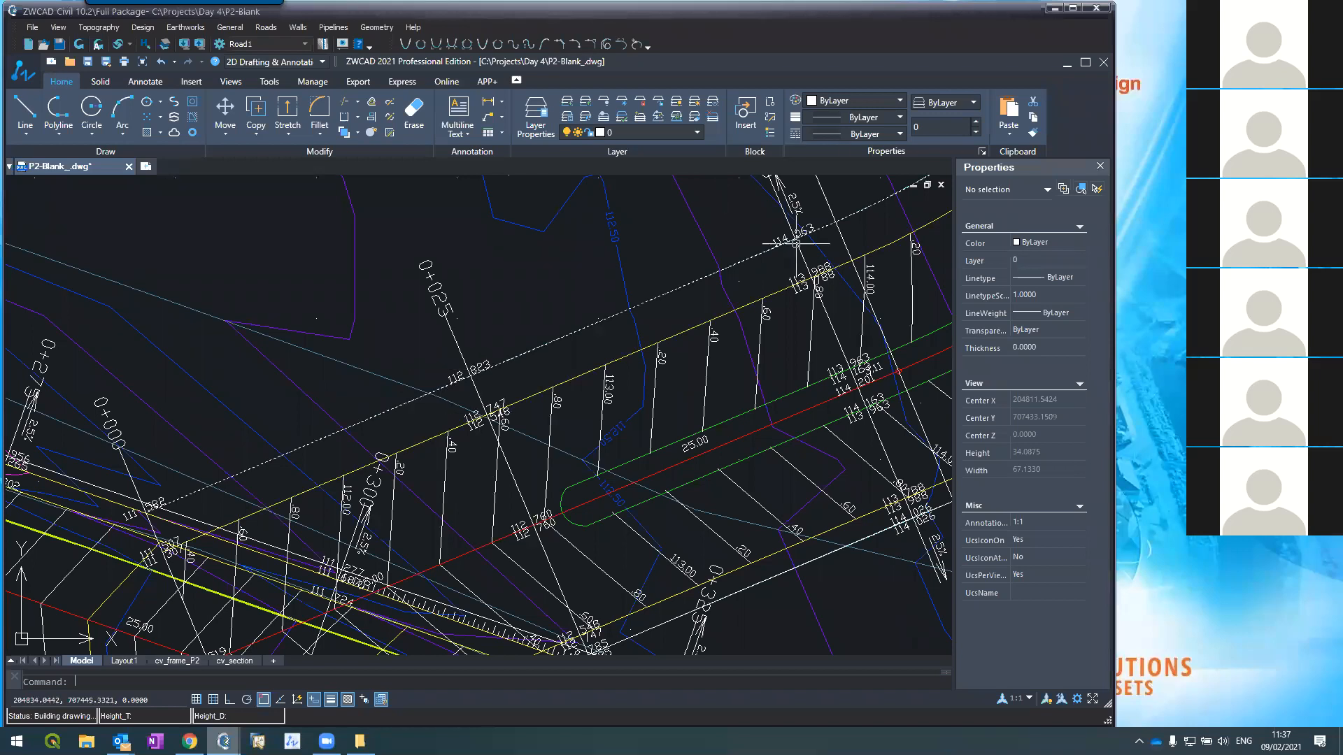
scroll(623, 308, "down", 3)
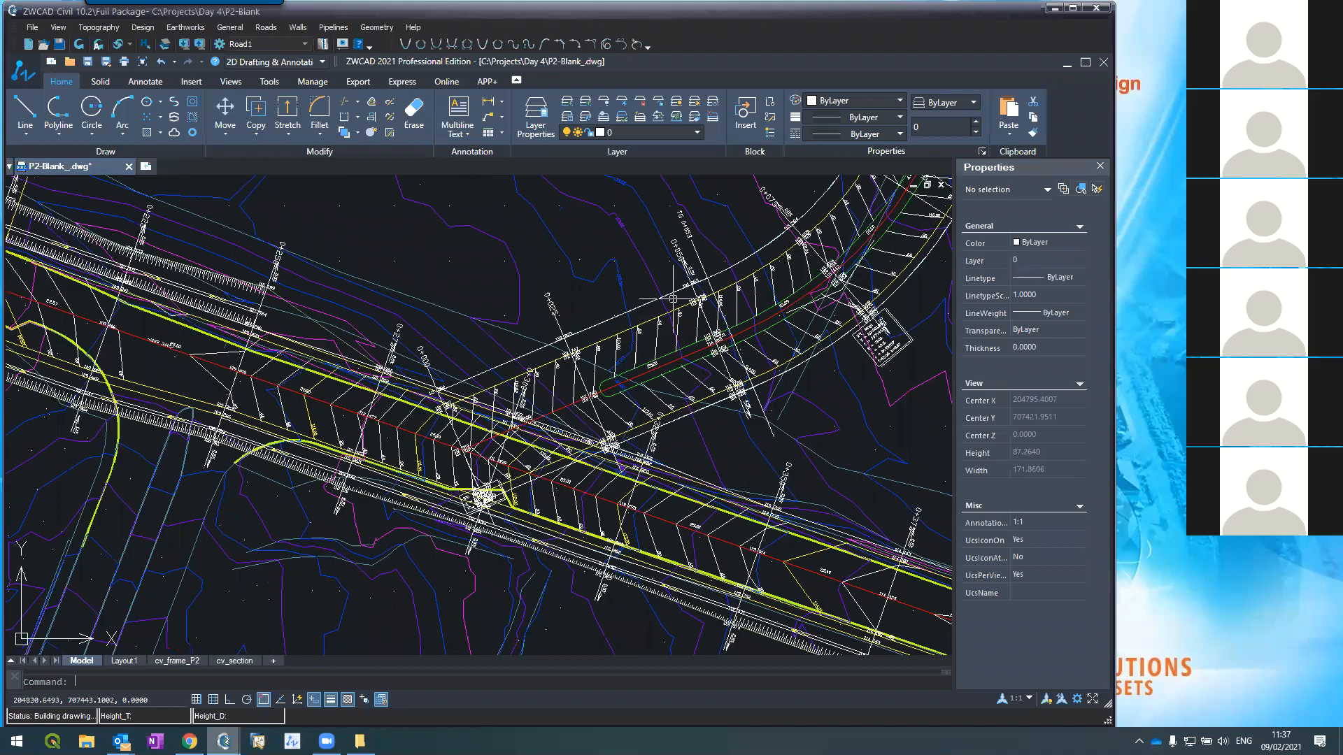
scroll(672, 298, "up", 3)
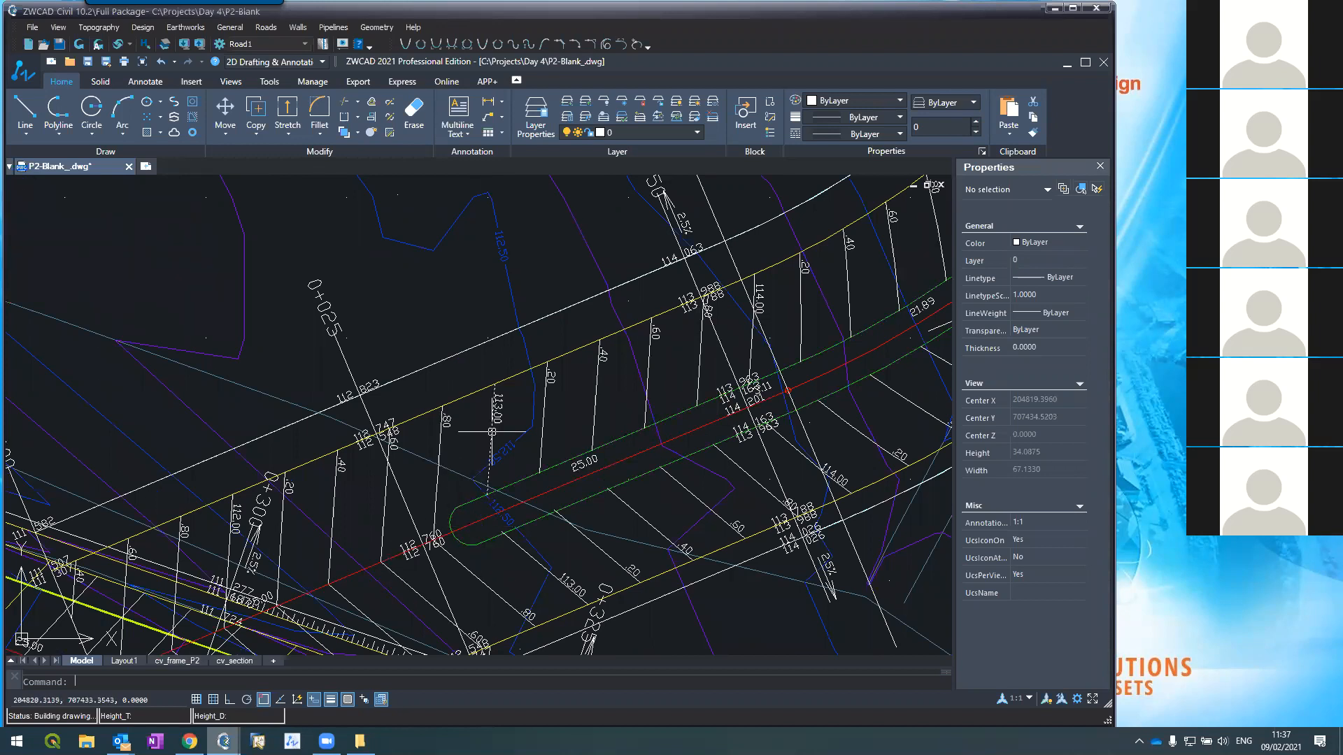
scroll(449, 468, "down", 5)
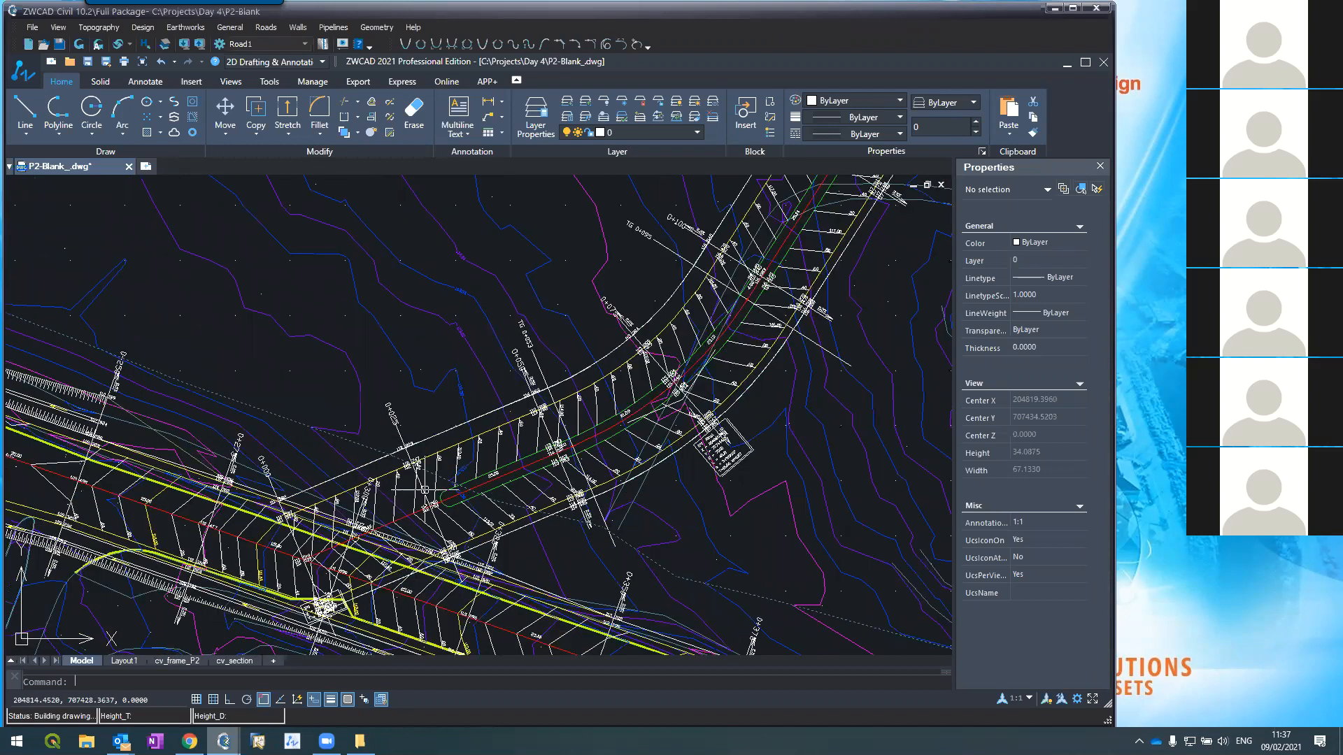
scroll(456, 449, "up", 4)
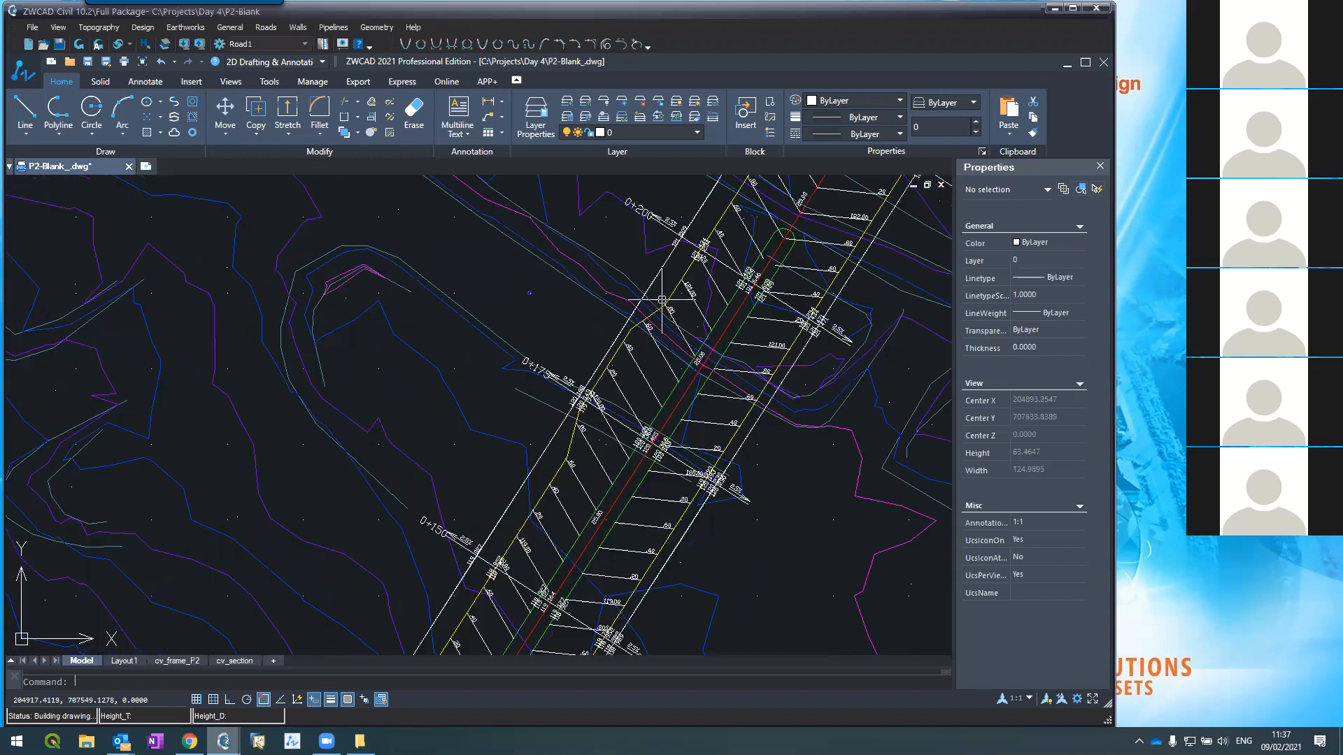
scroll(610, 437, "up", 2)
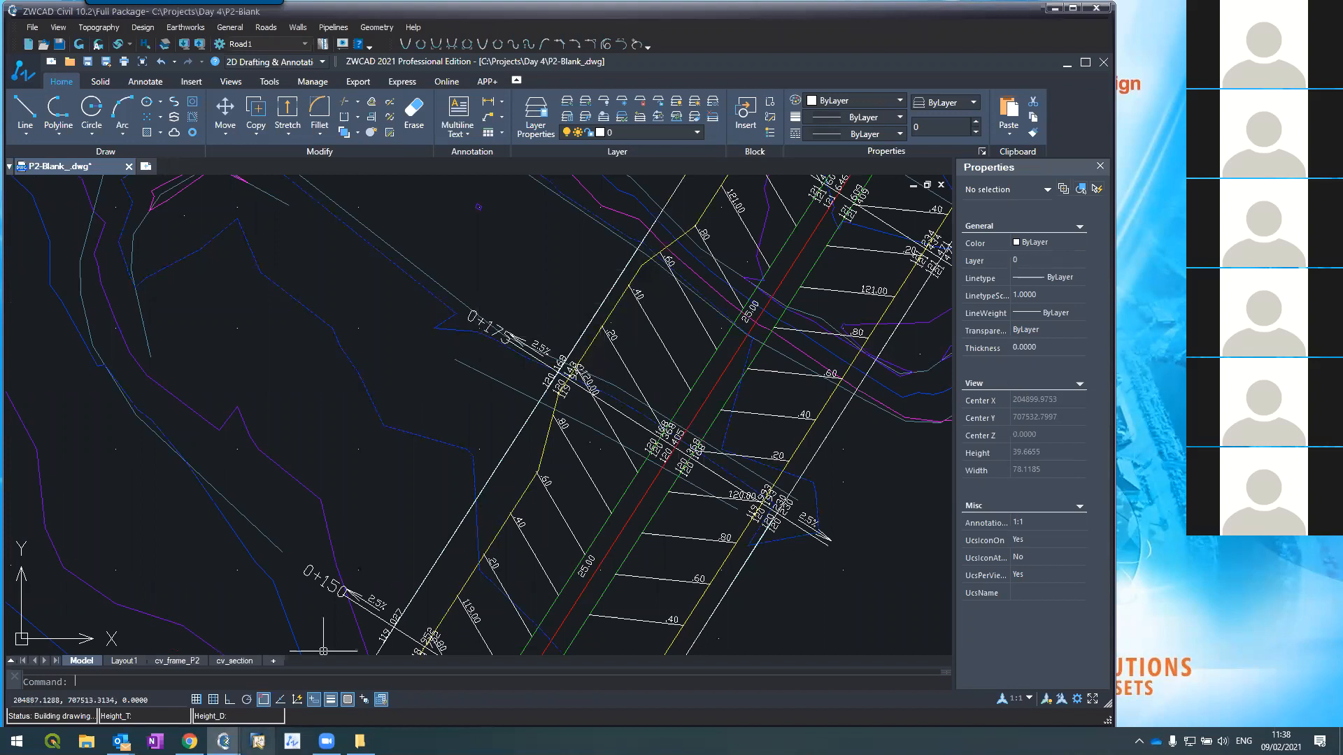
mouse_move(224, 740)
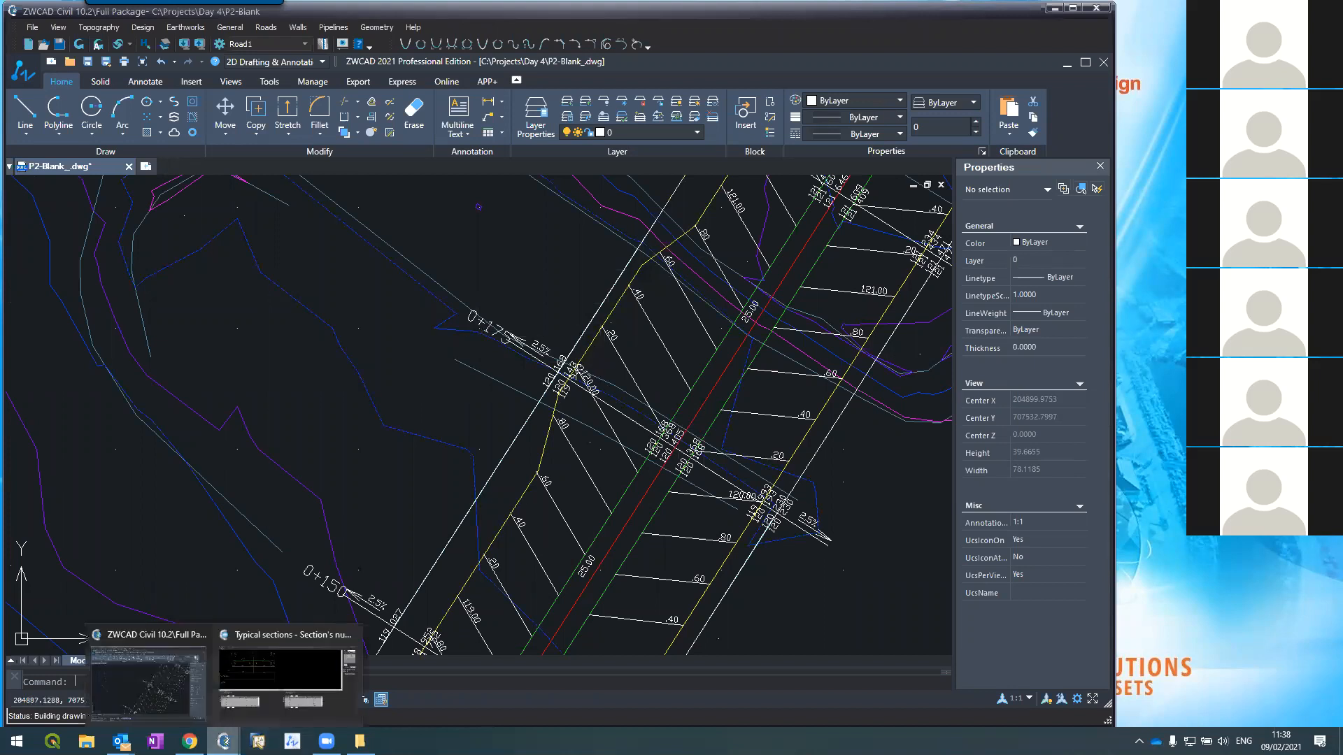
Step: Close the typical sections window and open Roads > Cross Sections
left_click(299, 631)
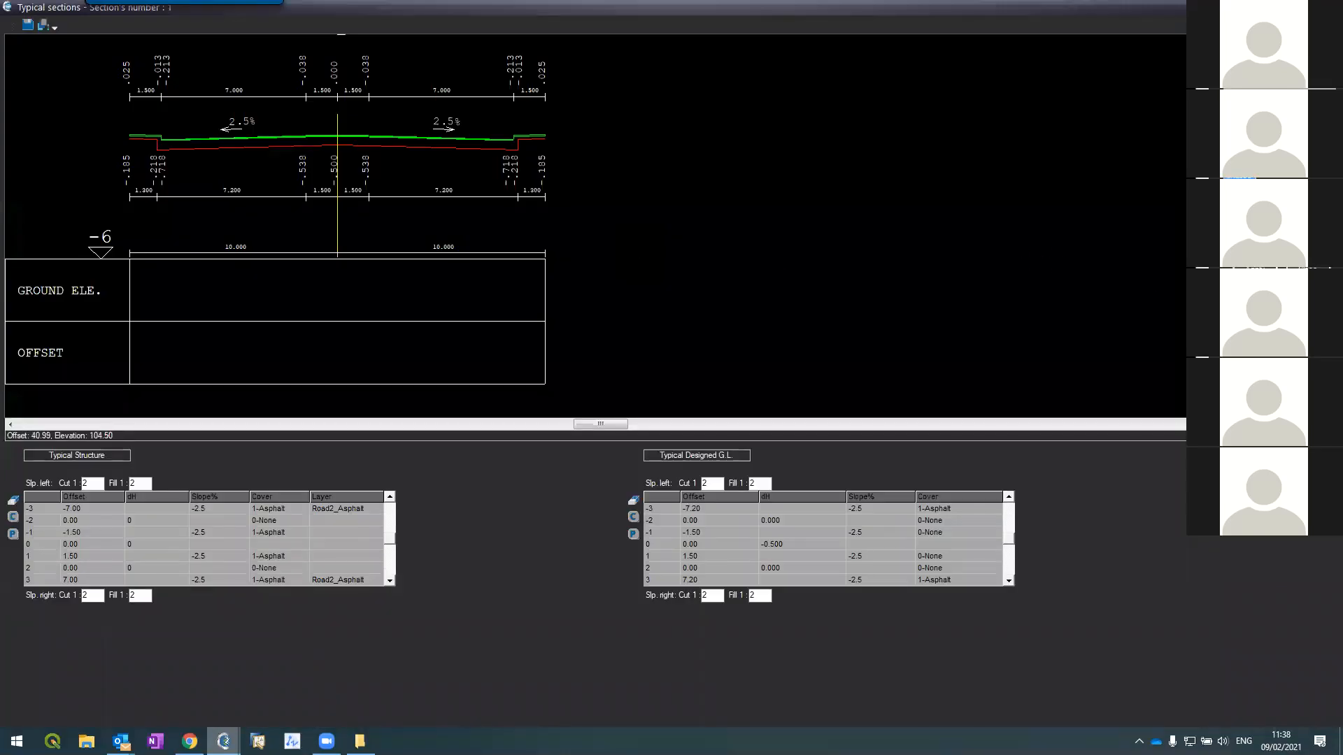
left_click(1326, 7)
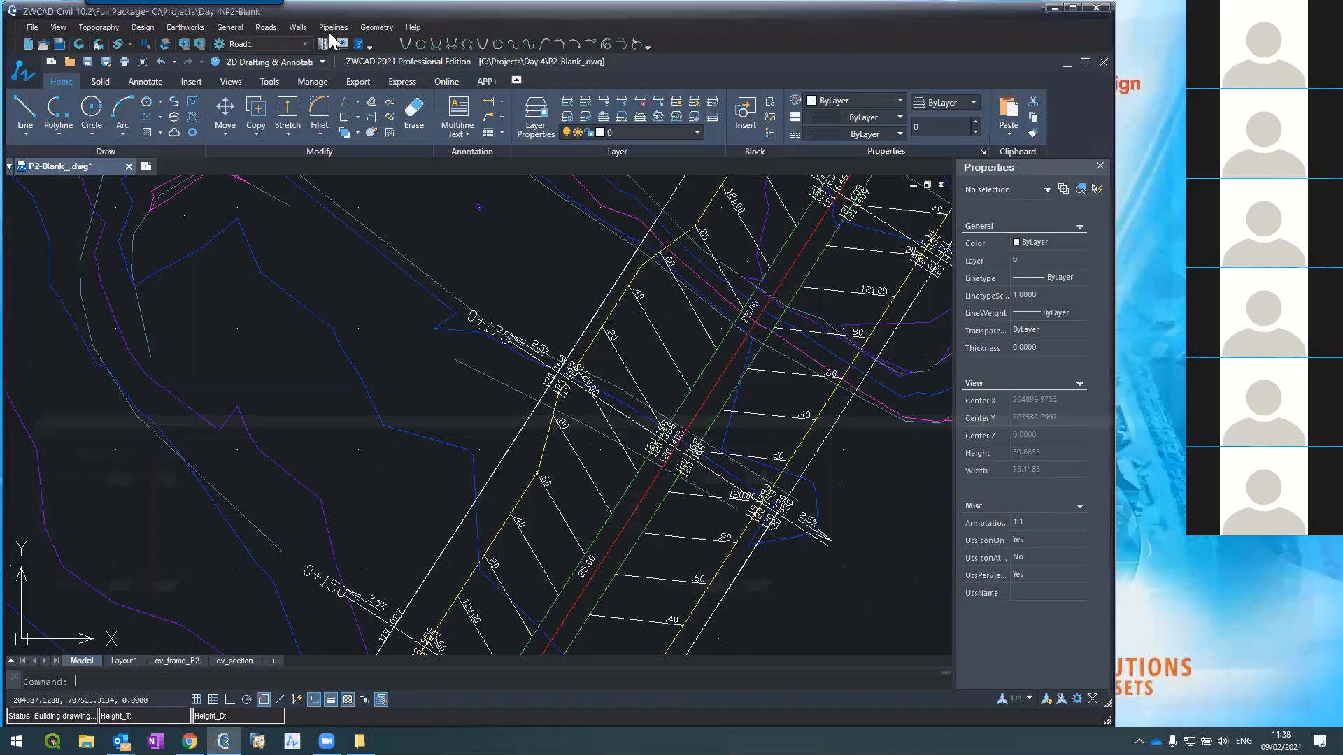
left_click(267, 32)
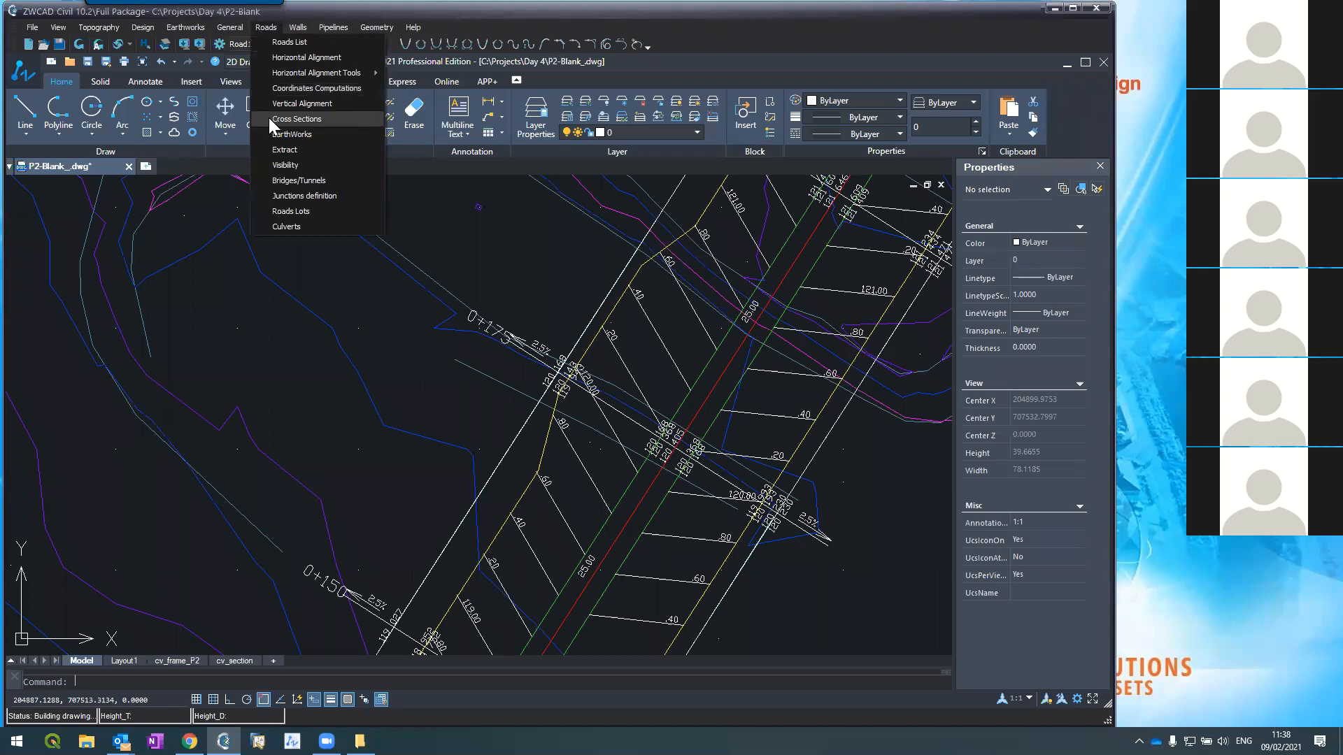
left_click(270, 120)
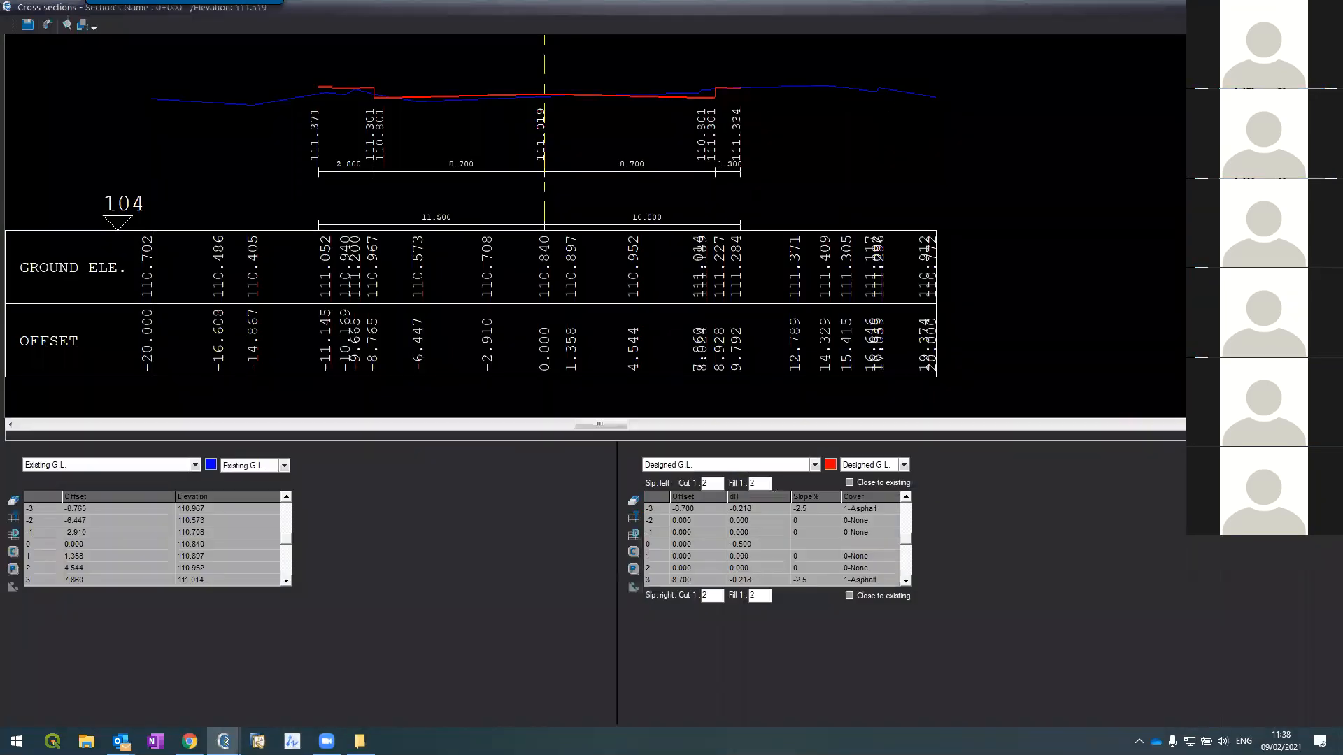
Step: Page through sections 0+000, 0+025 and 0+028, confirming the Select Table dialog, then return to 0+000
key("Page_Down")
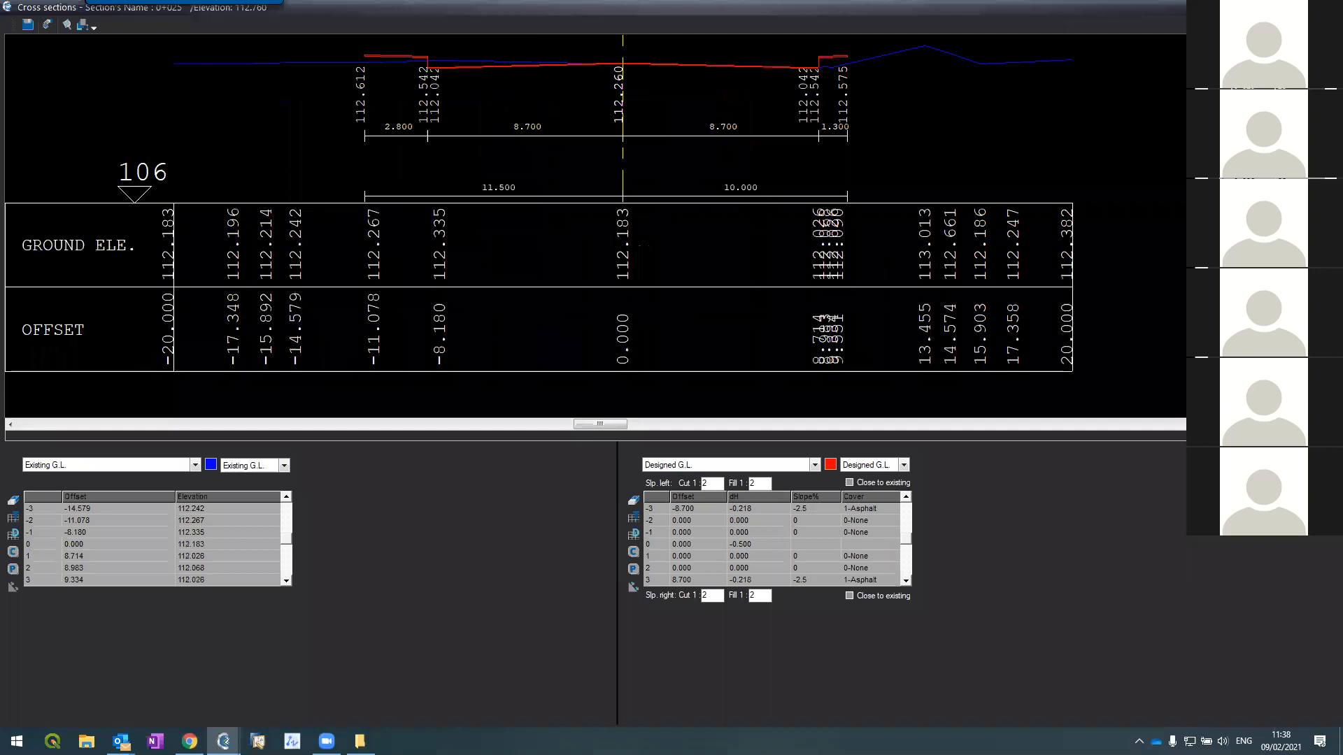
key("Page_Up")
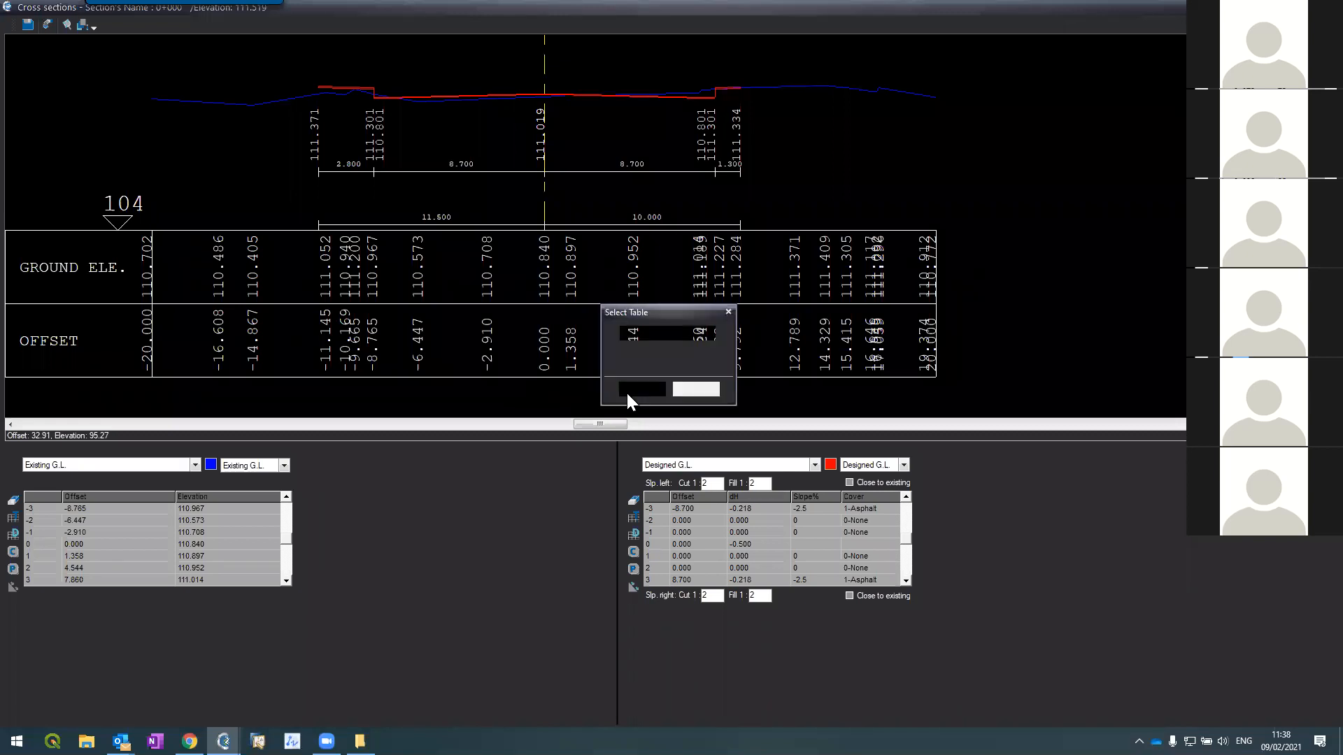
left_click(642, 389)
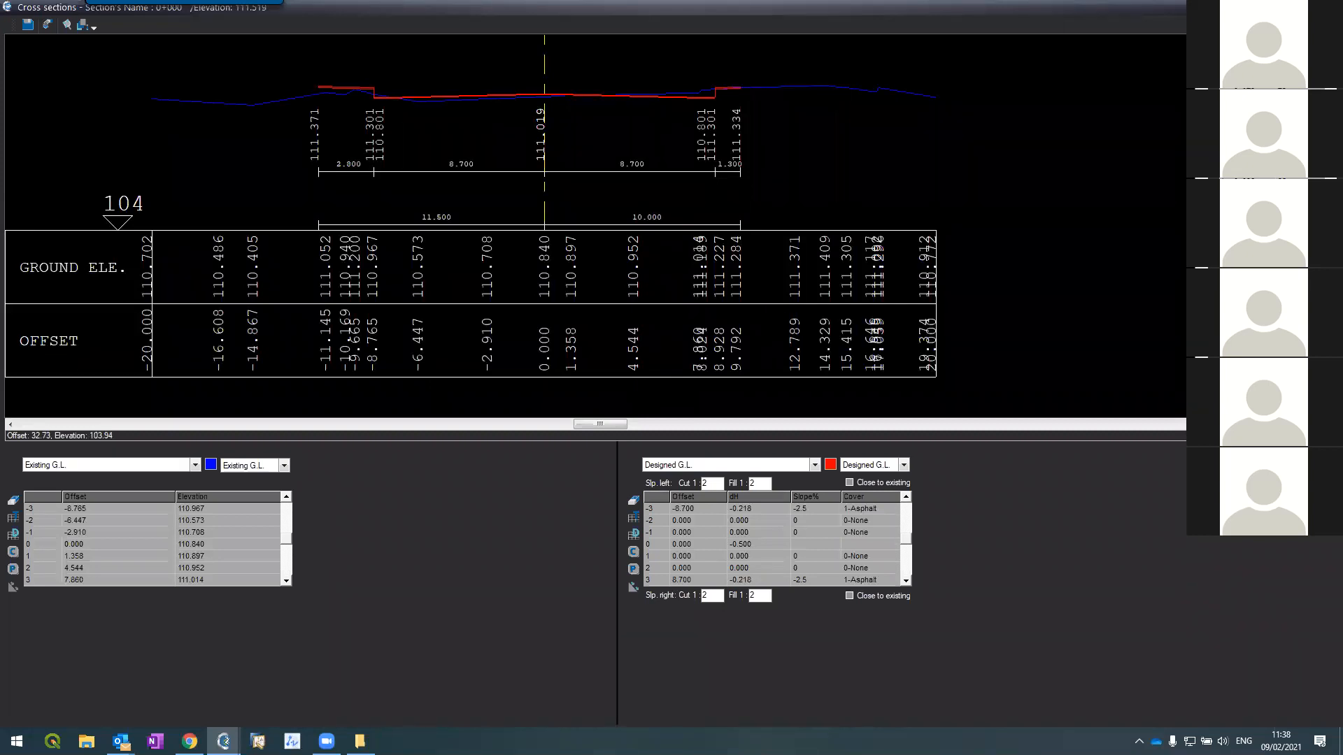
key("Page_Down")
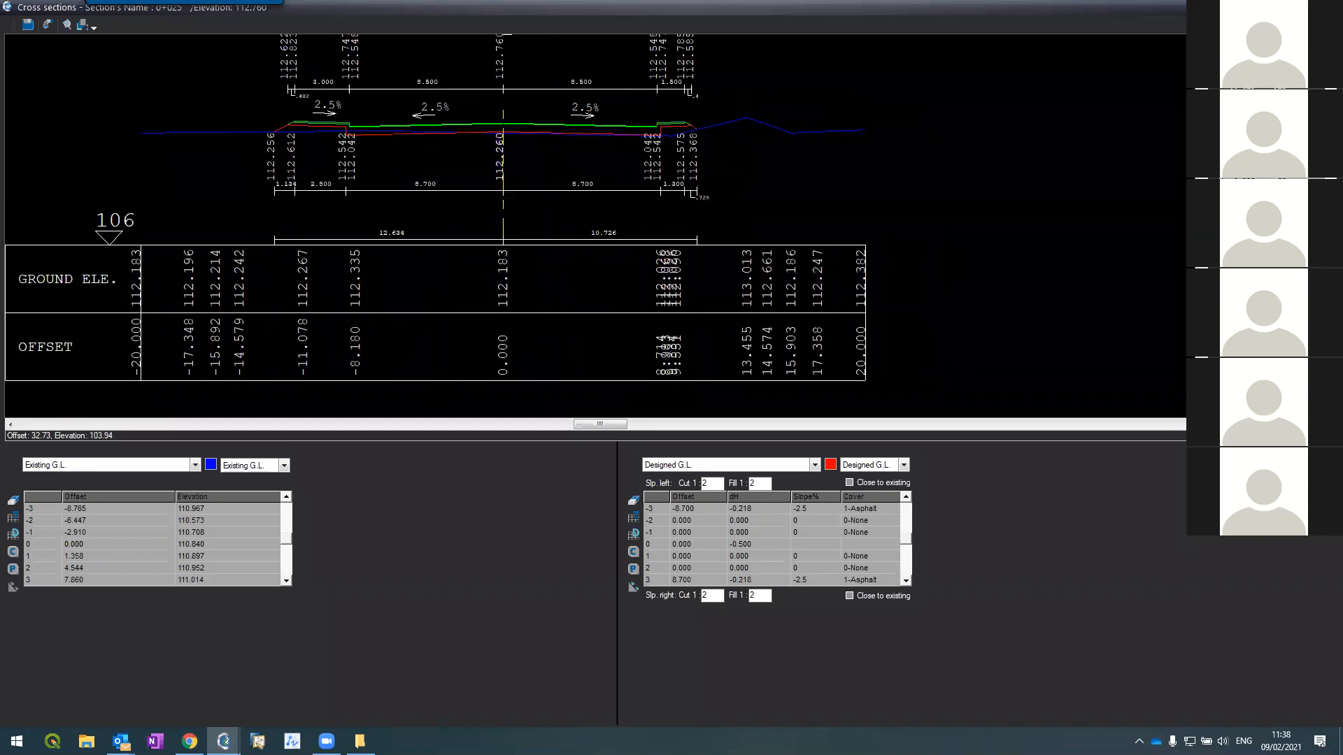
key("Page_Down")
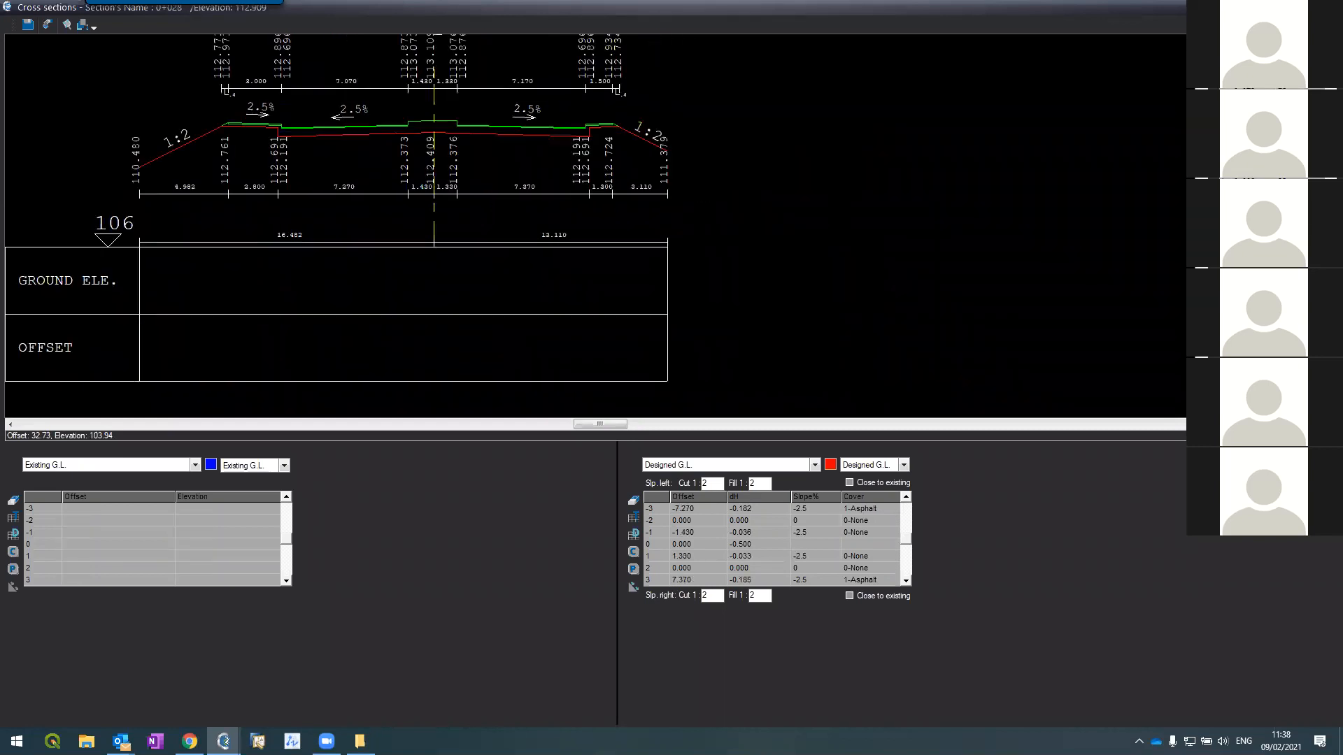
key("Page_Up")
key("Page_Up")
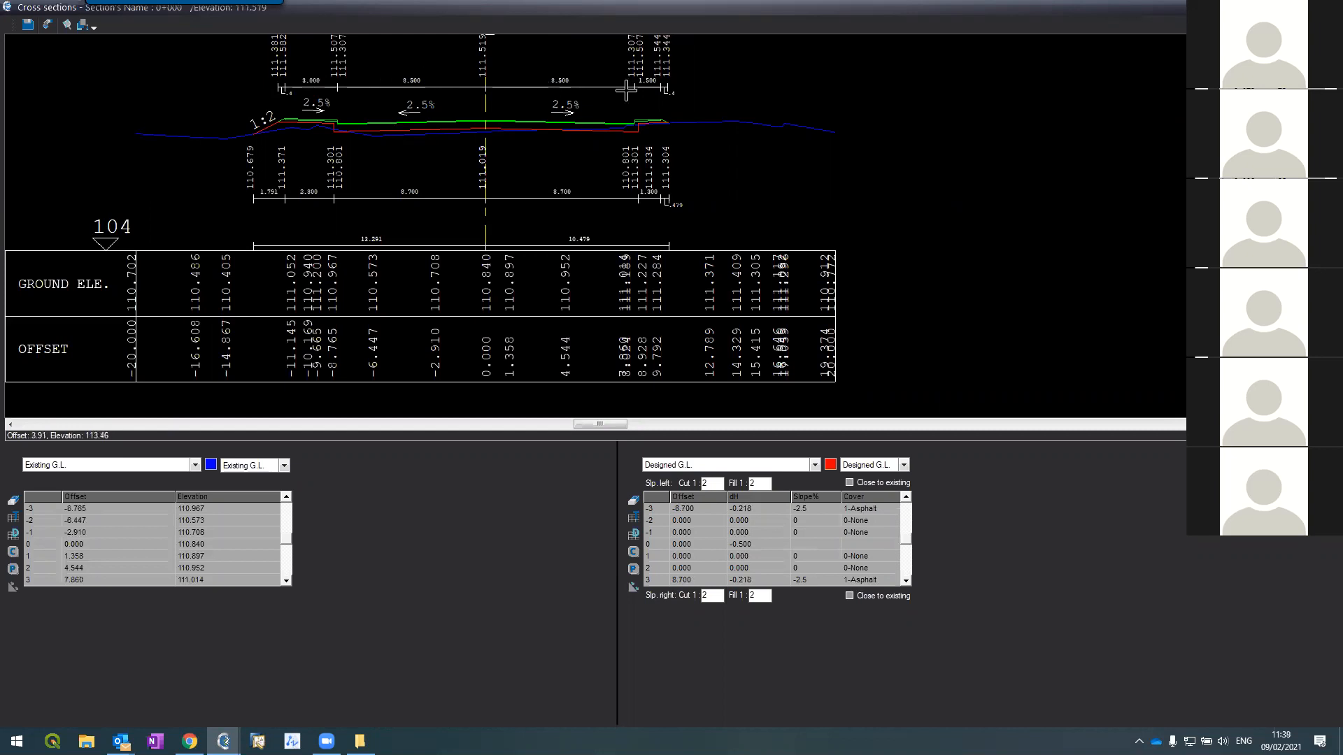
Step: Page through sections 0+050, 0+053 and 0+095 to review the widened asphalt at 0+125
left_click(1234, 131)
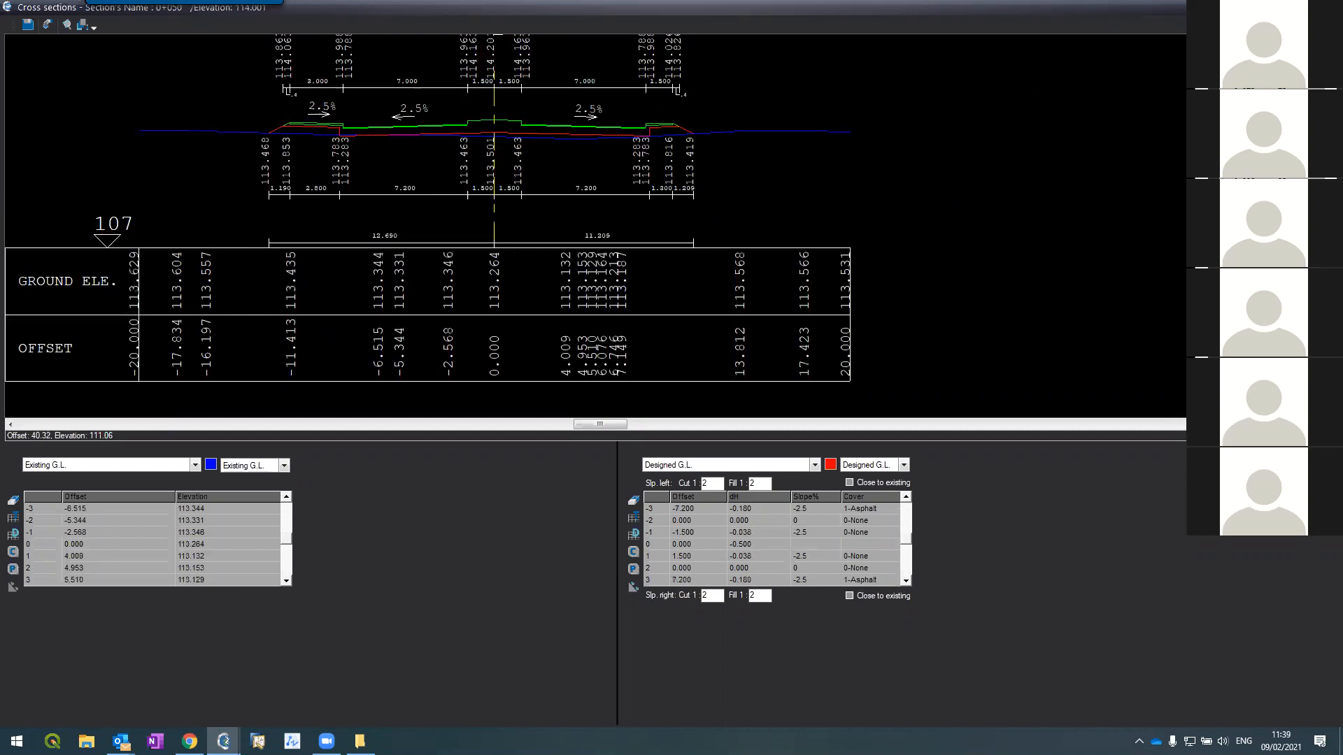
scroll(450, 108, "up", 3)
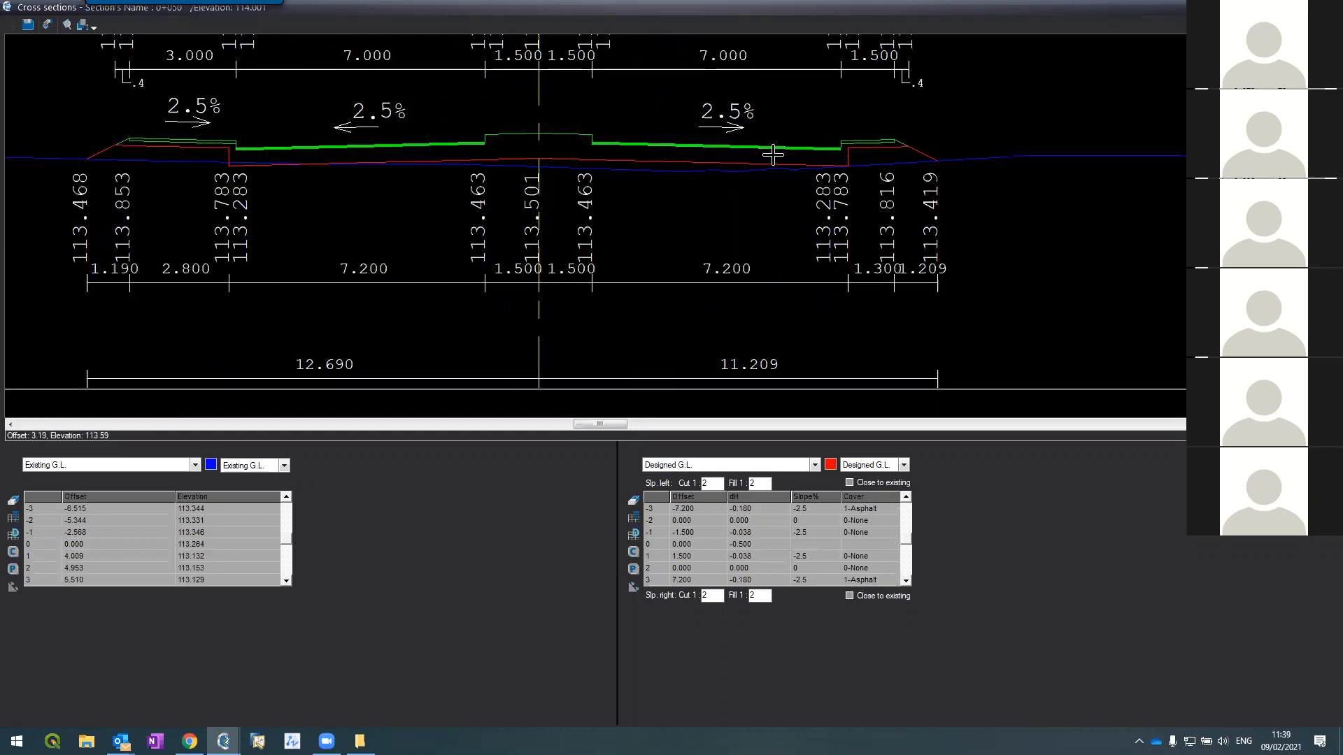
left_click(1234, 131)
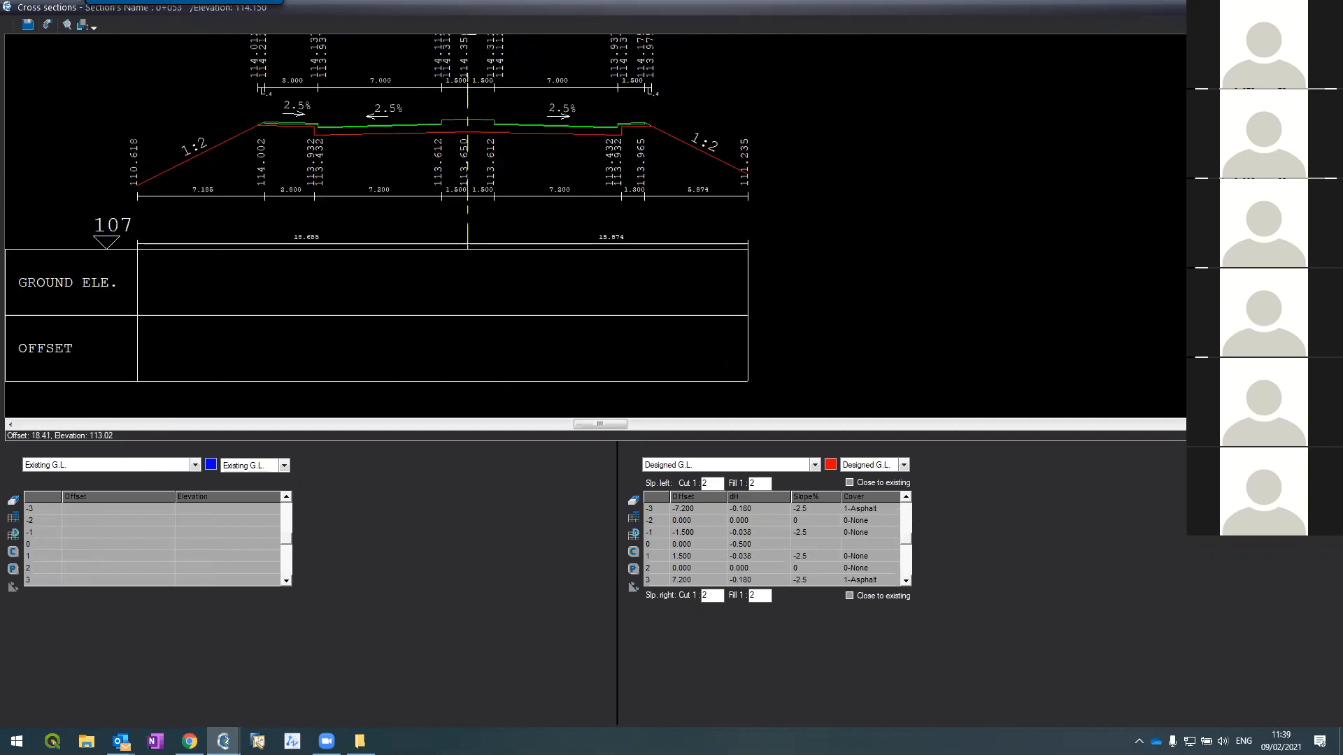
key("Page_Down")
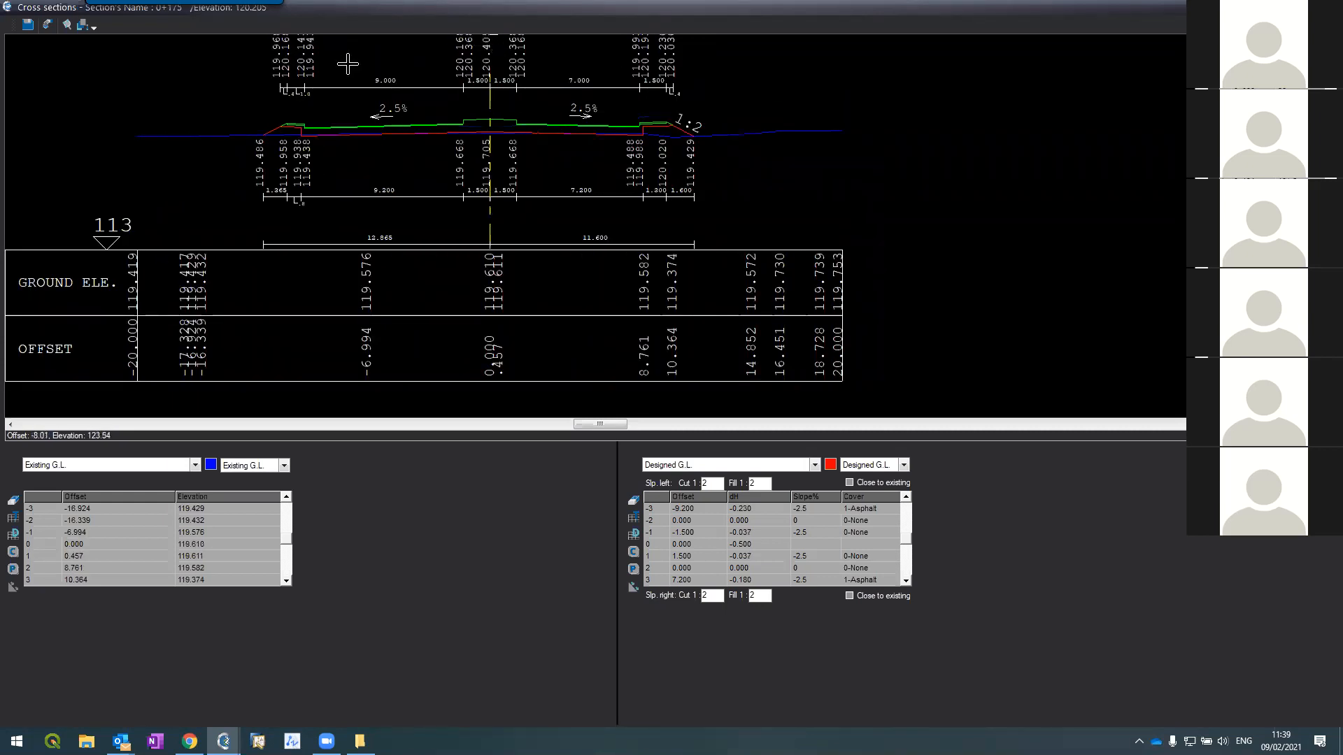
scroll(347, 64, "up", 5)
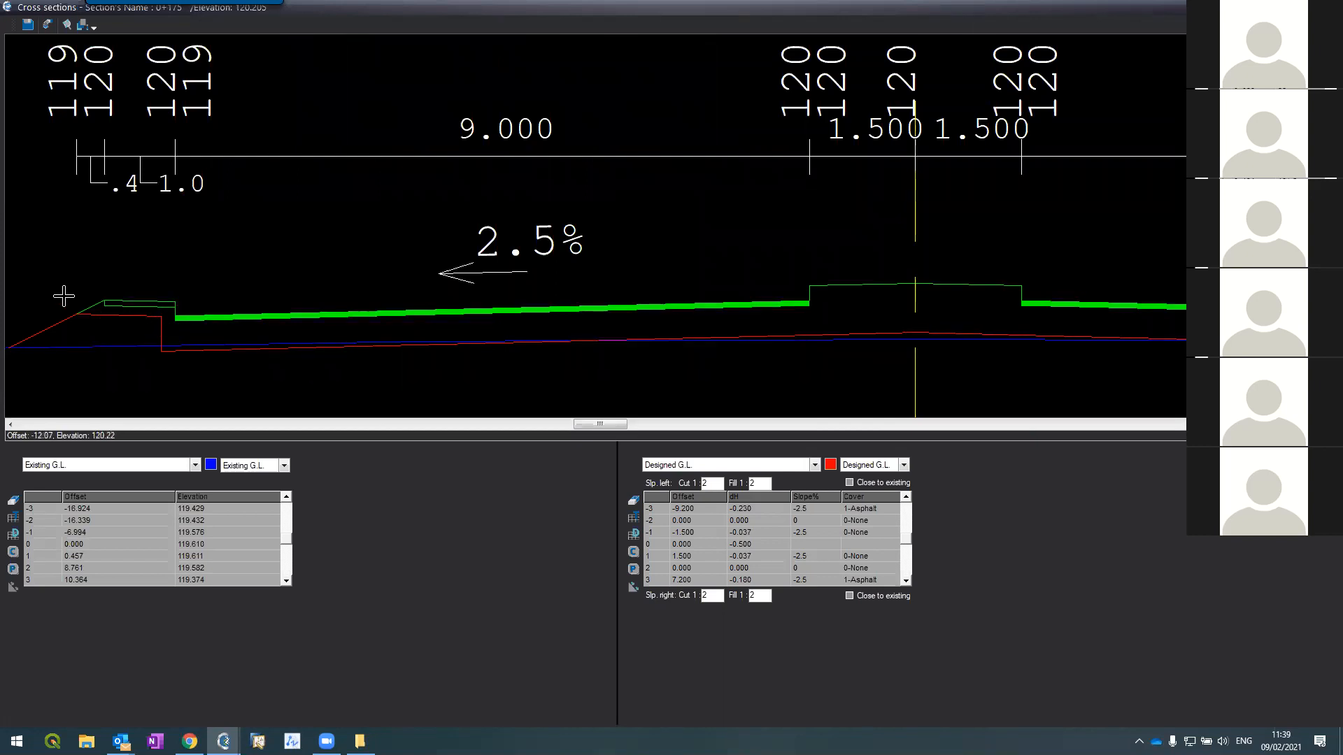
scroll(75, 224, "down", 5)
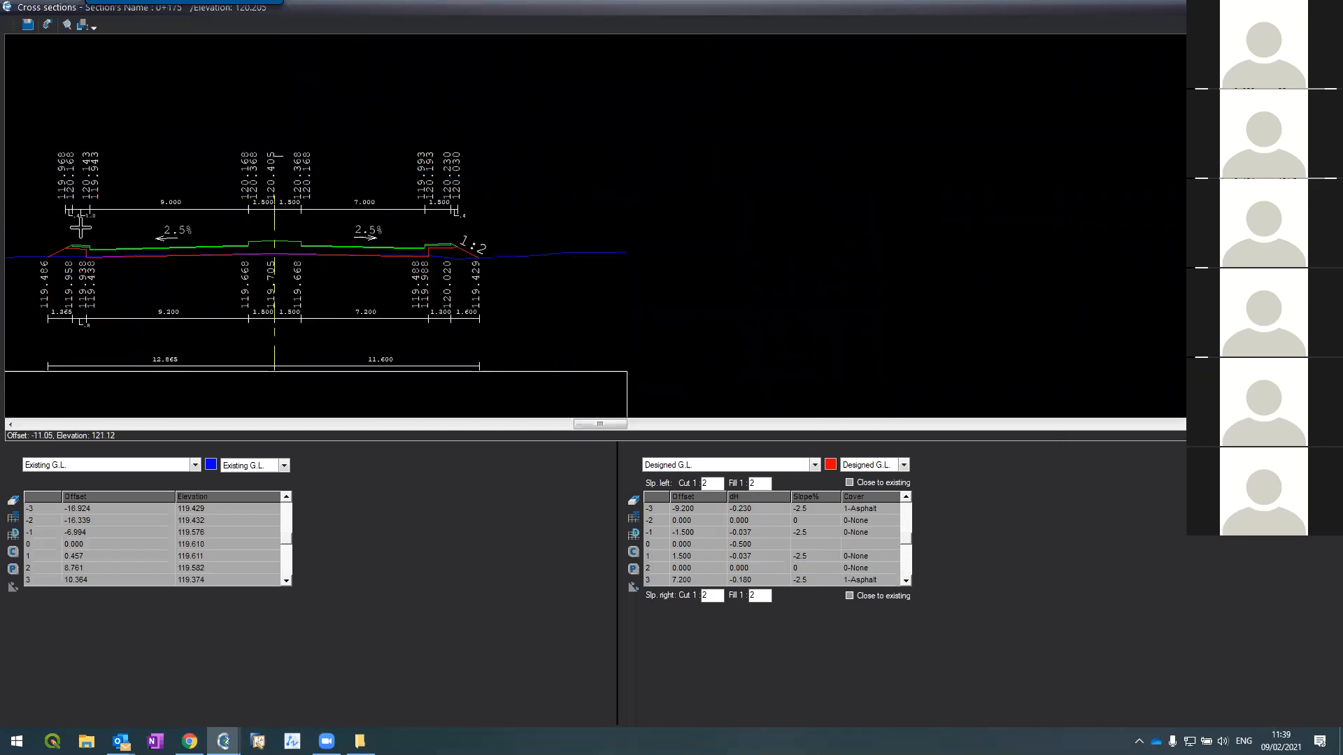
scroll(90, 226, "up", 4)
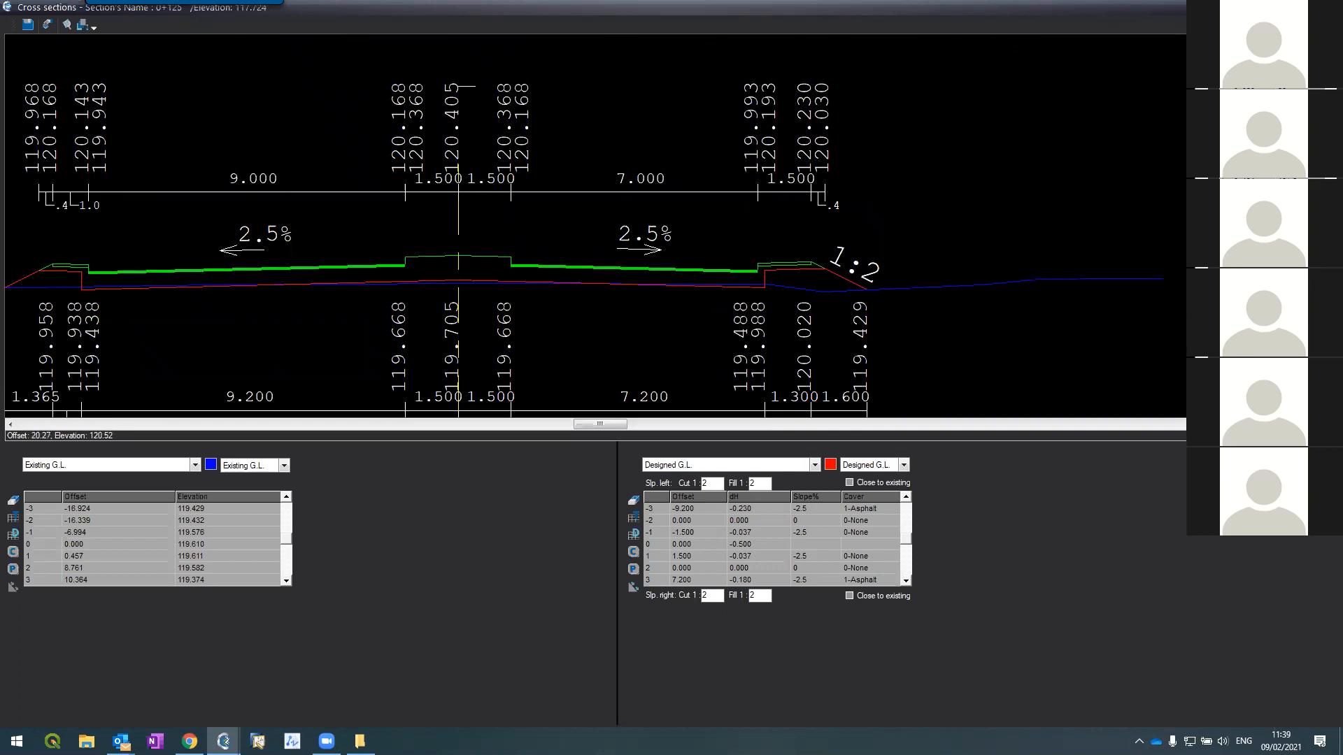
key("Page_Down")
key("Page_Up")
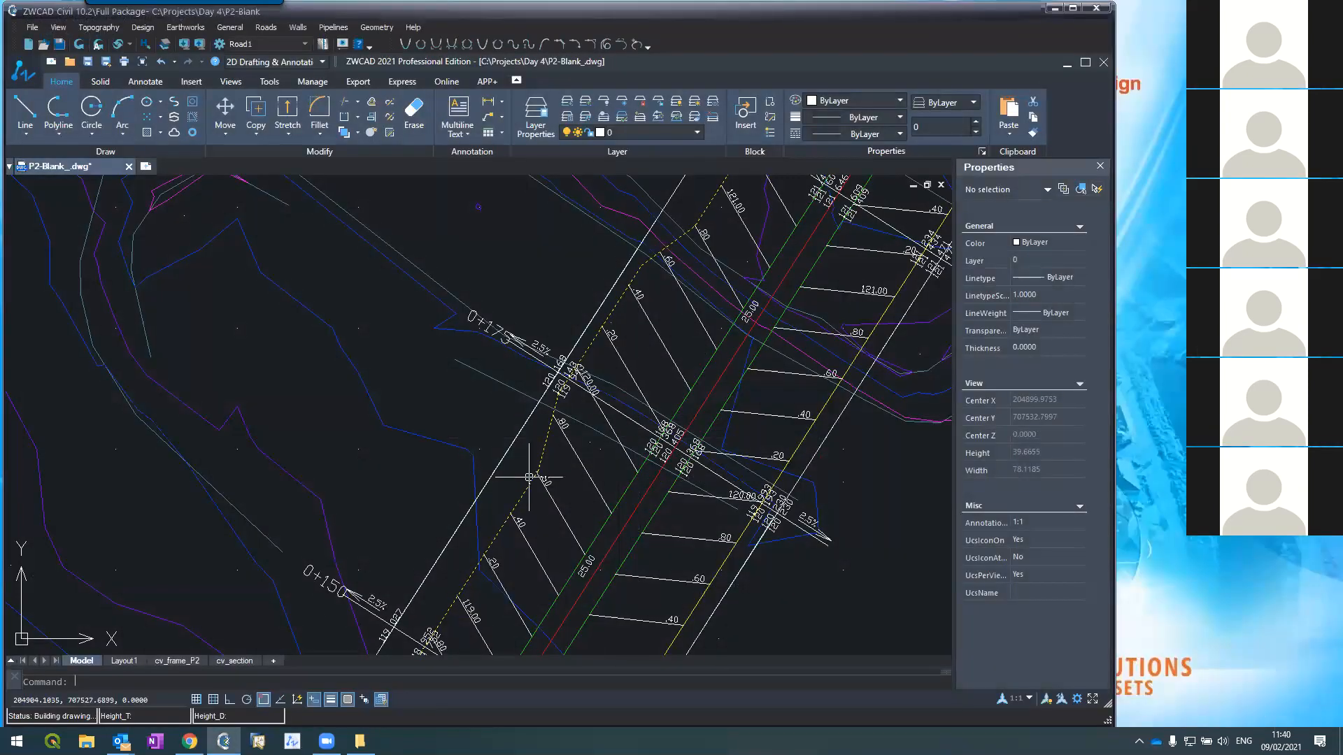
Step: Select the Road2_Asphalt boundary polyline and stretch one of its vertices to a new position
left_click(534, 463)
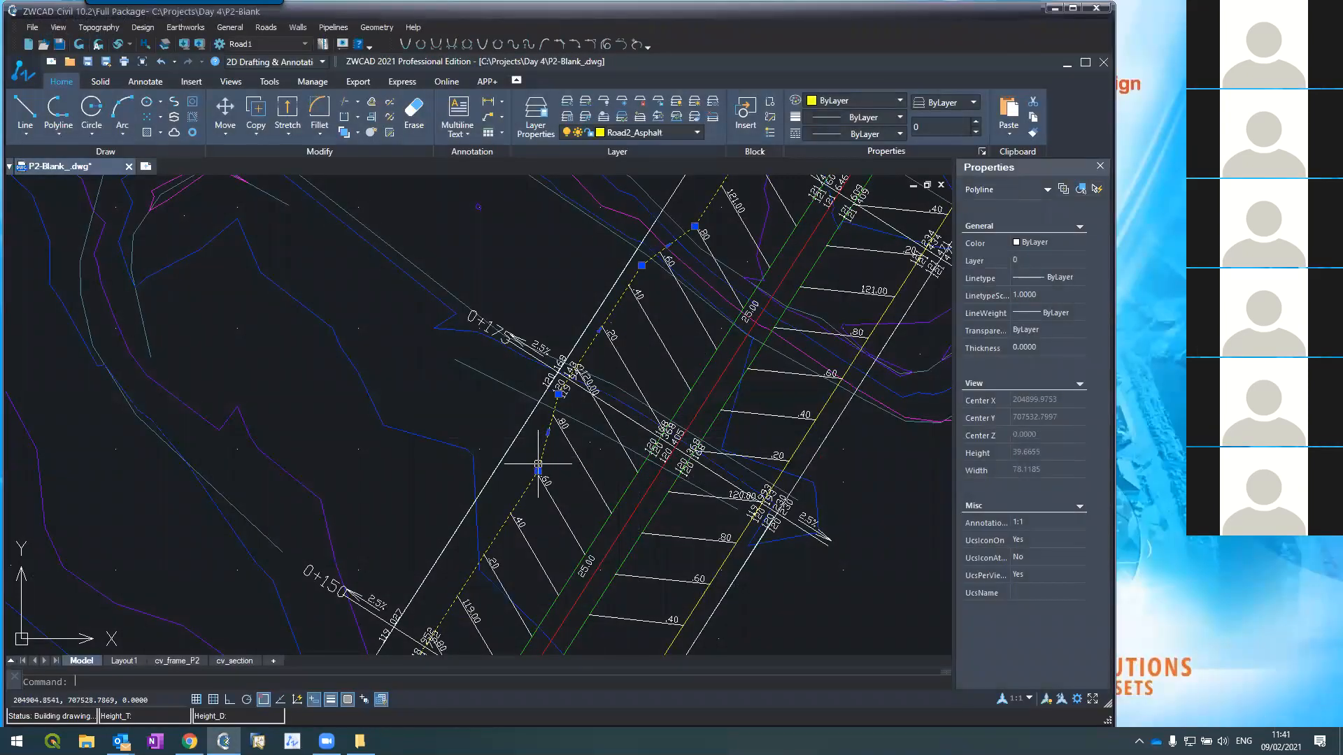
left_click(538, 471)
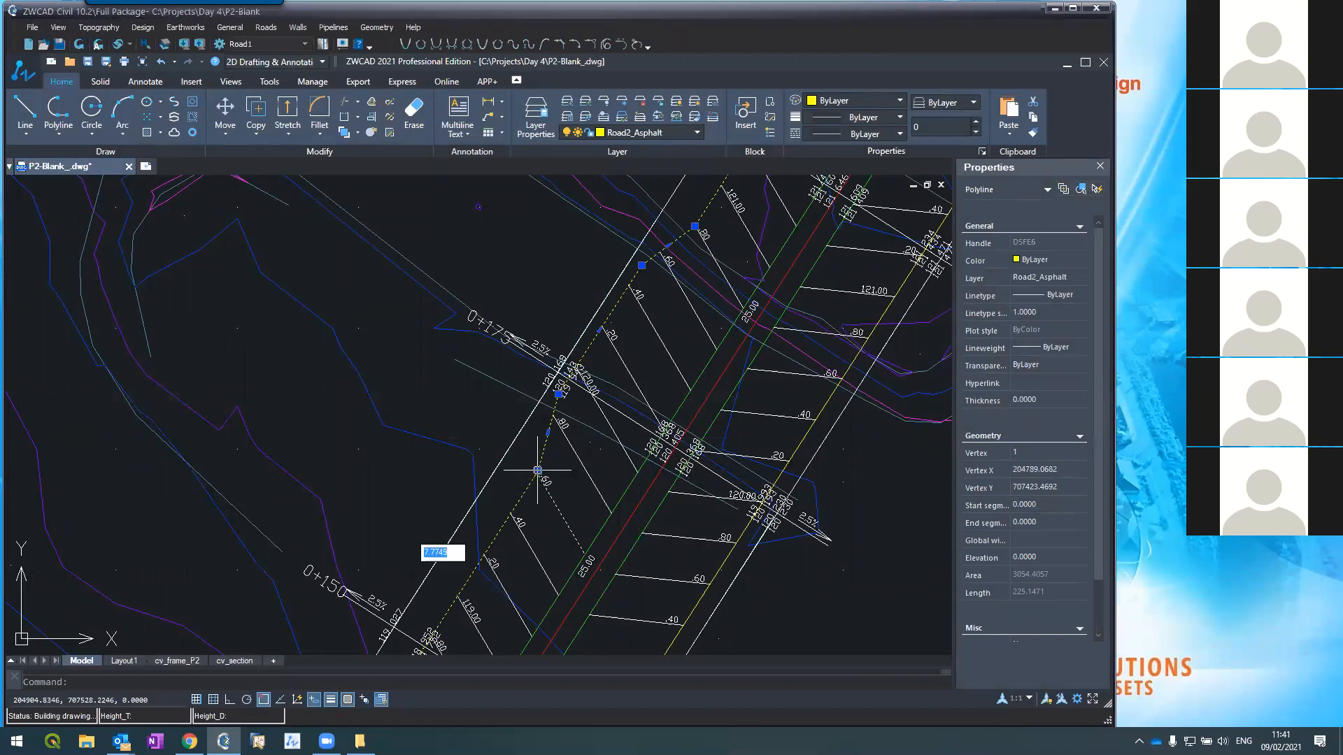
left_click(475, 524)
scroll(423, 357, "down", 5)
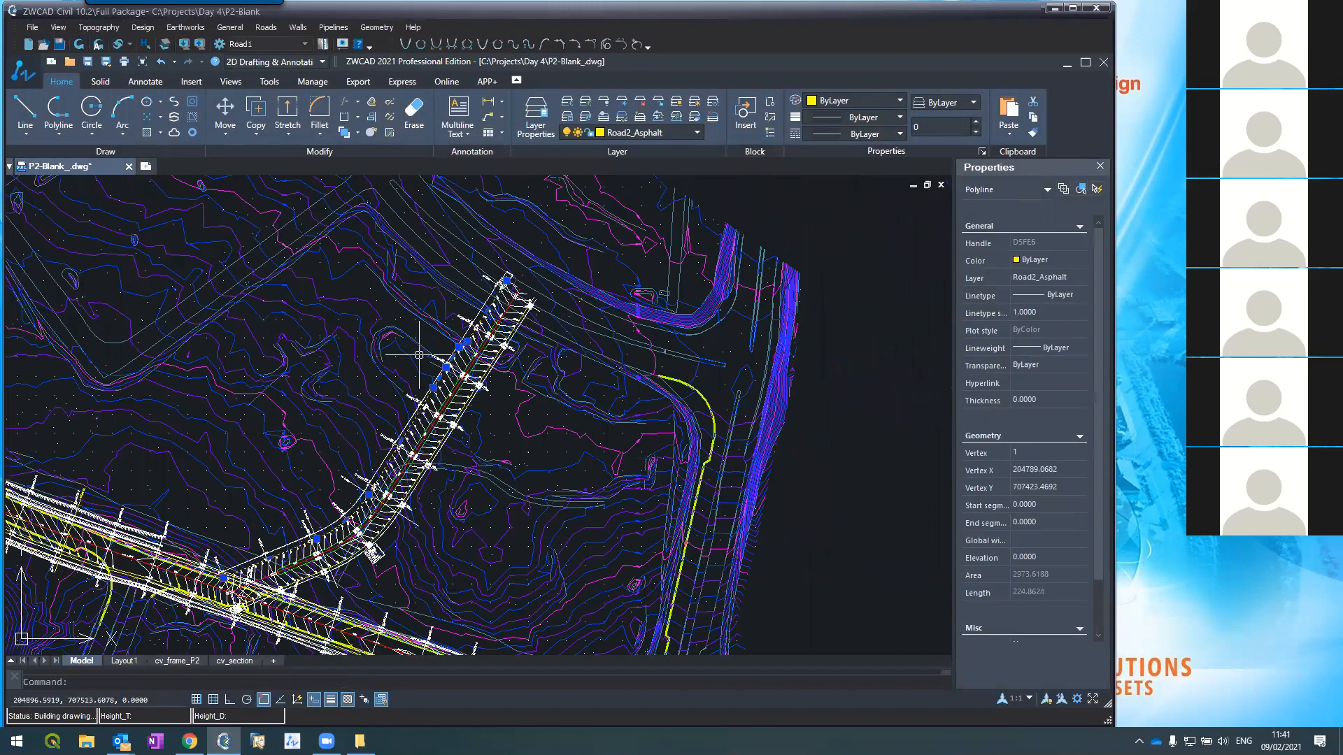
scroll(406, 408, "up", 4)
scroll(408, 392, "down", 1)
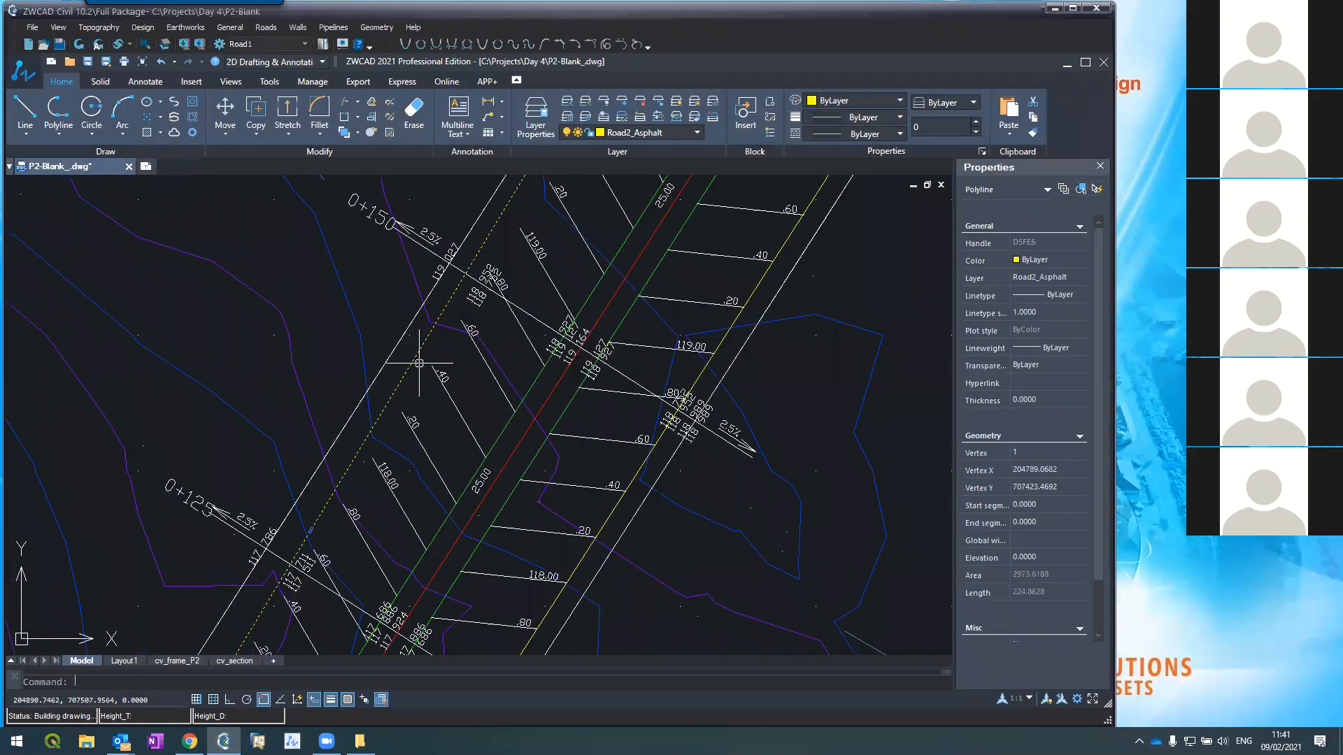
scroll(465, 423, "down", 2)
scroll(511, 307, "up", 2)
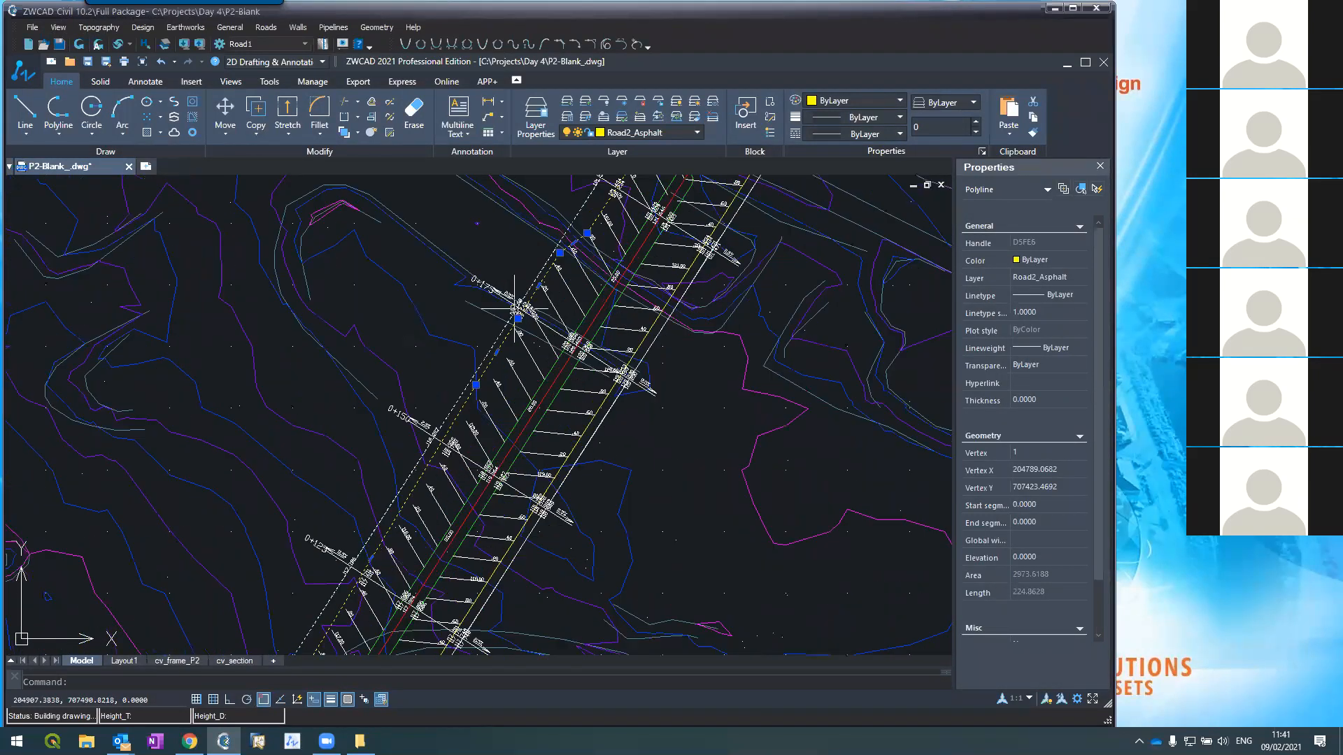
scroll(575, 220, "up", 2)
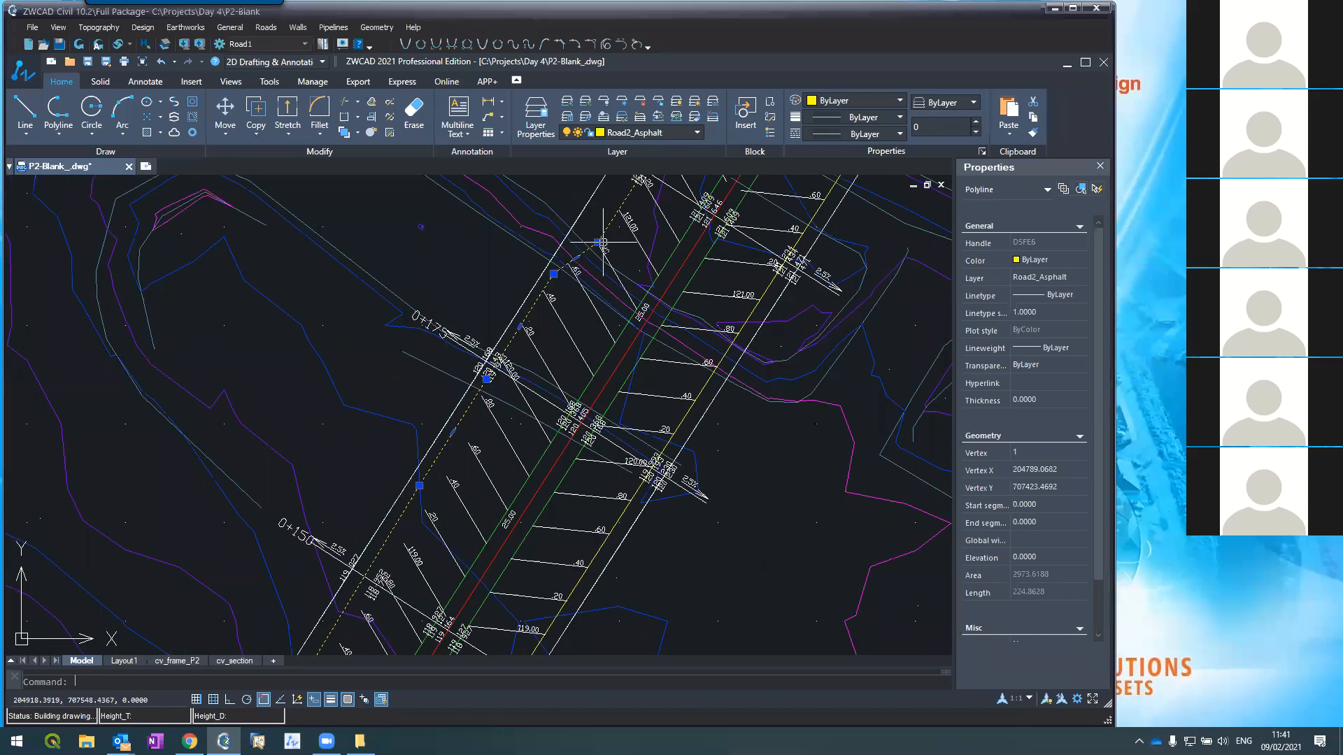
Step: Stretch a second asphalt boundary vertex near 0+175 outward
left_click(596, 242)
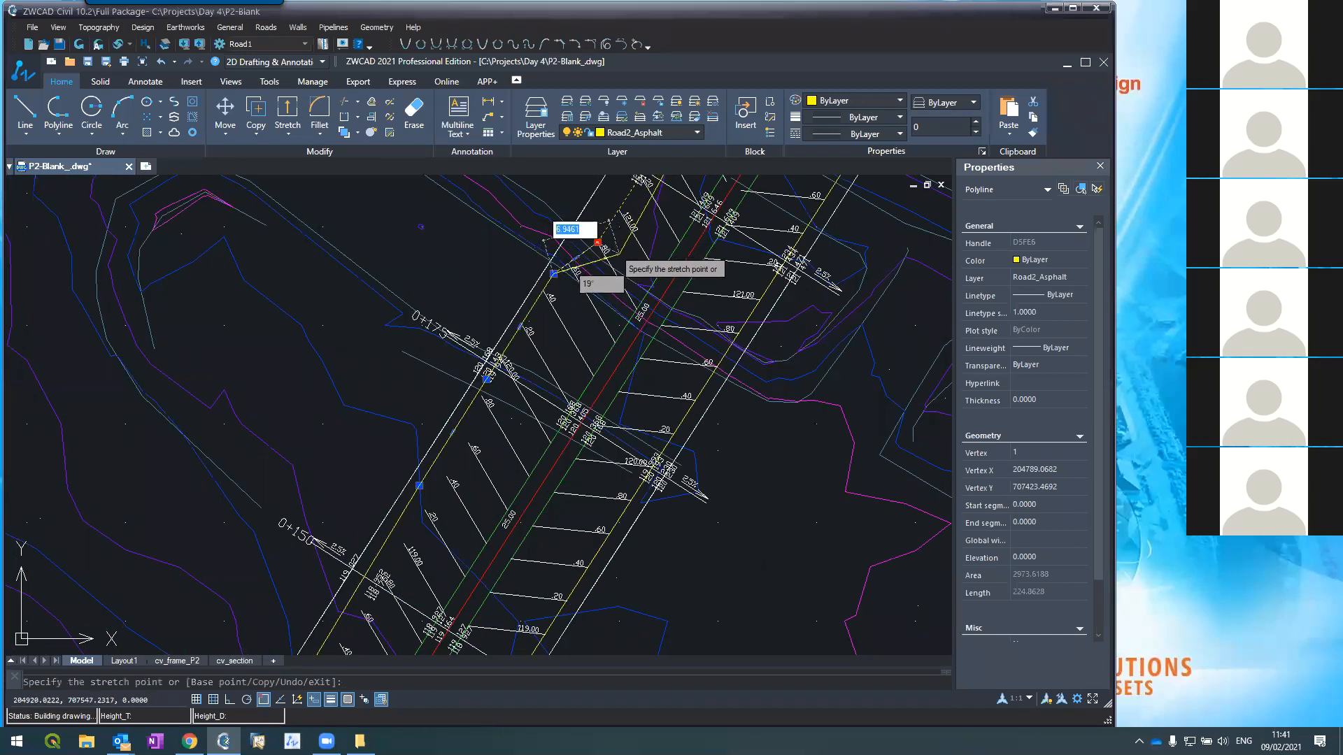
left_click(625, 259)
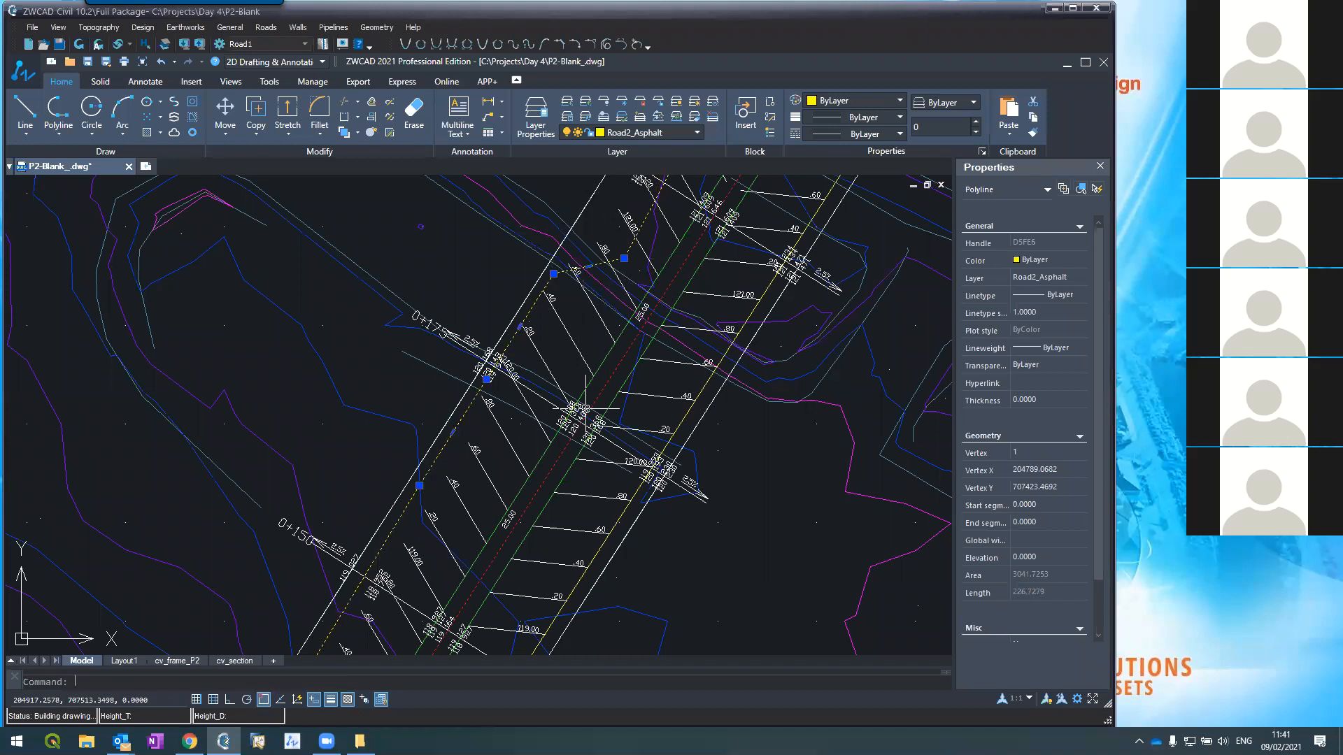
scroll(577, 303, "down", 4)
scroll(578, 303, "up", 4)
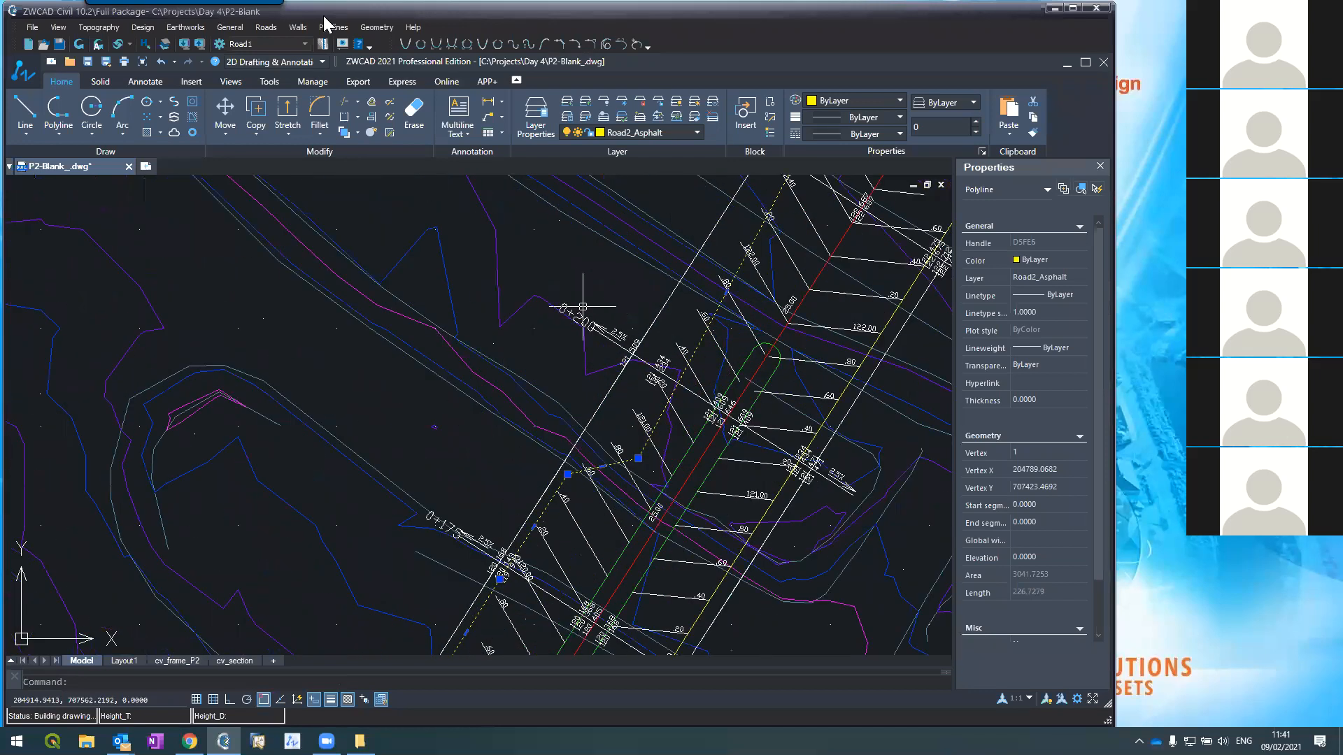
Step: Rebuild the cross sections from the typical section, erasing the old ones and re-reading existing ground
left_click(266, 28)
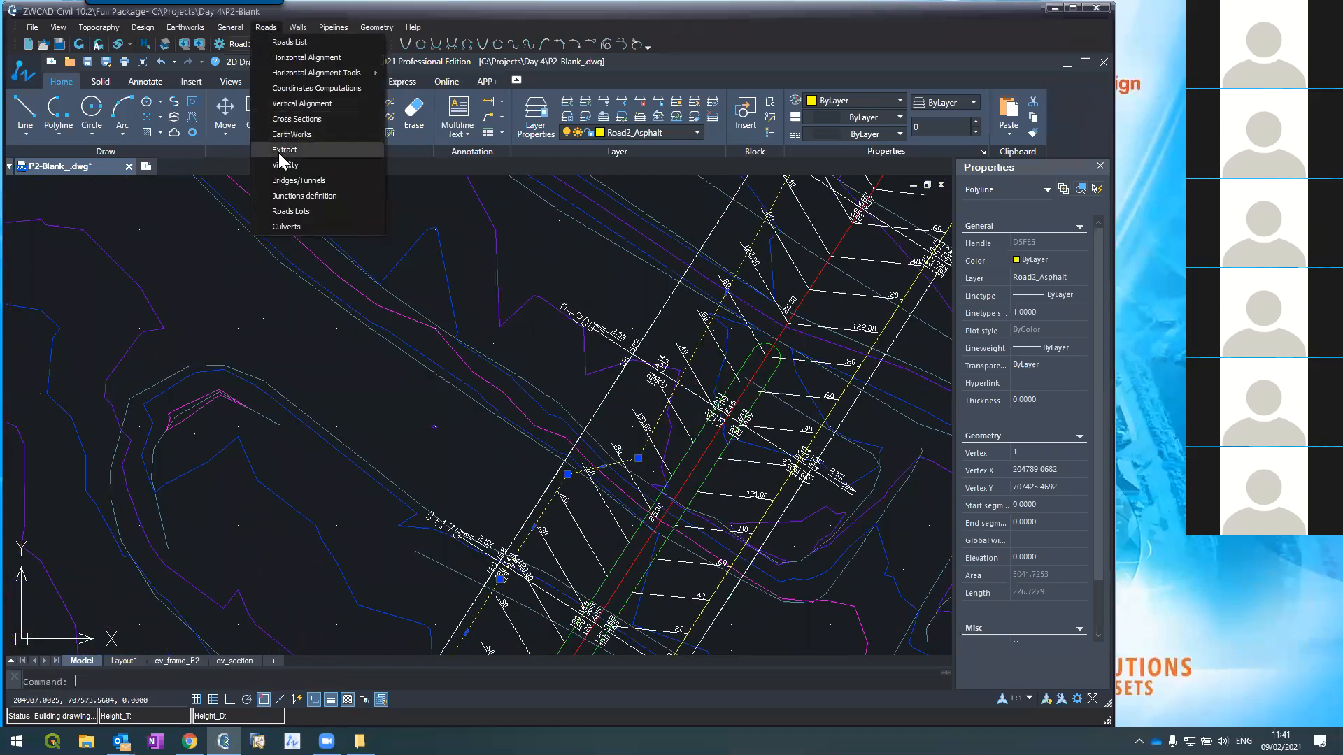
left_click(484, 304)
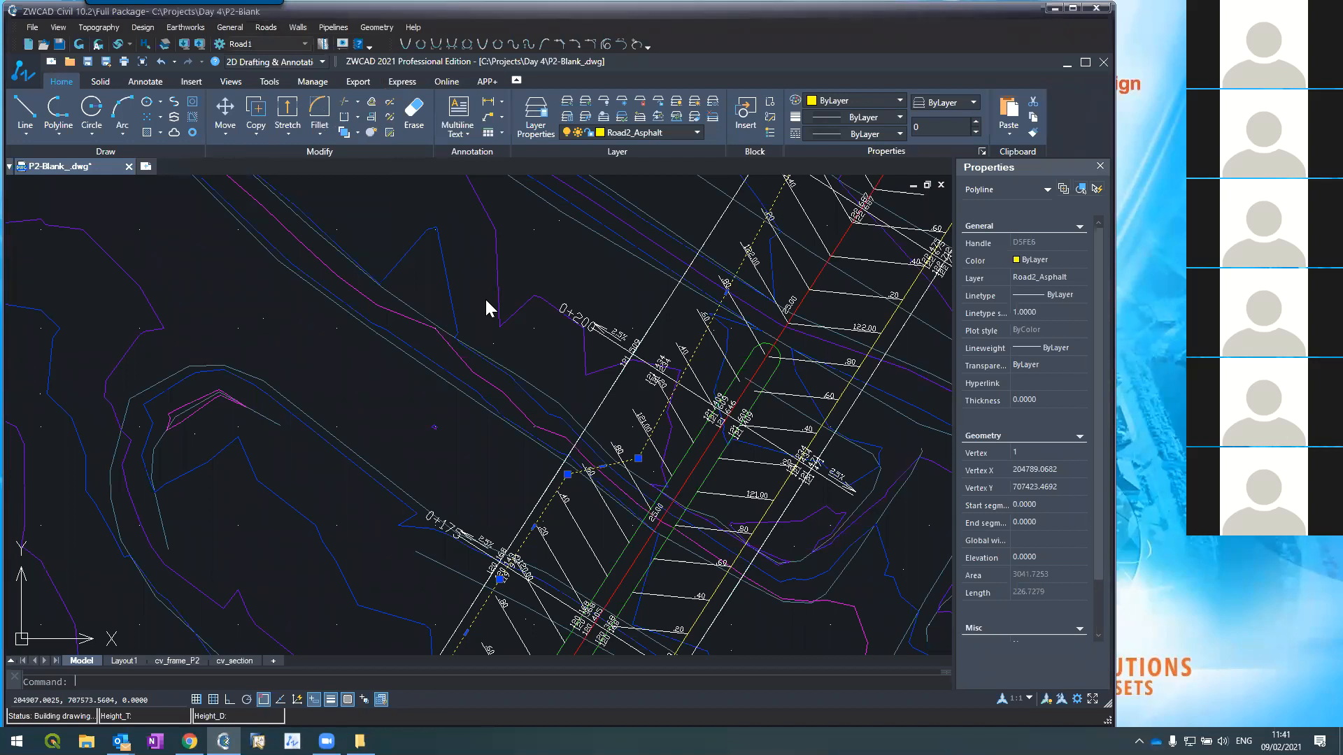
key("Escape")
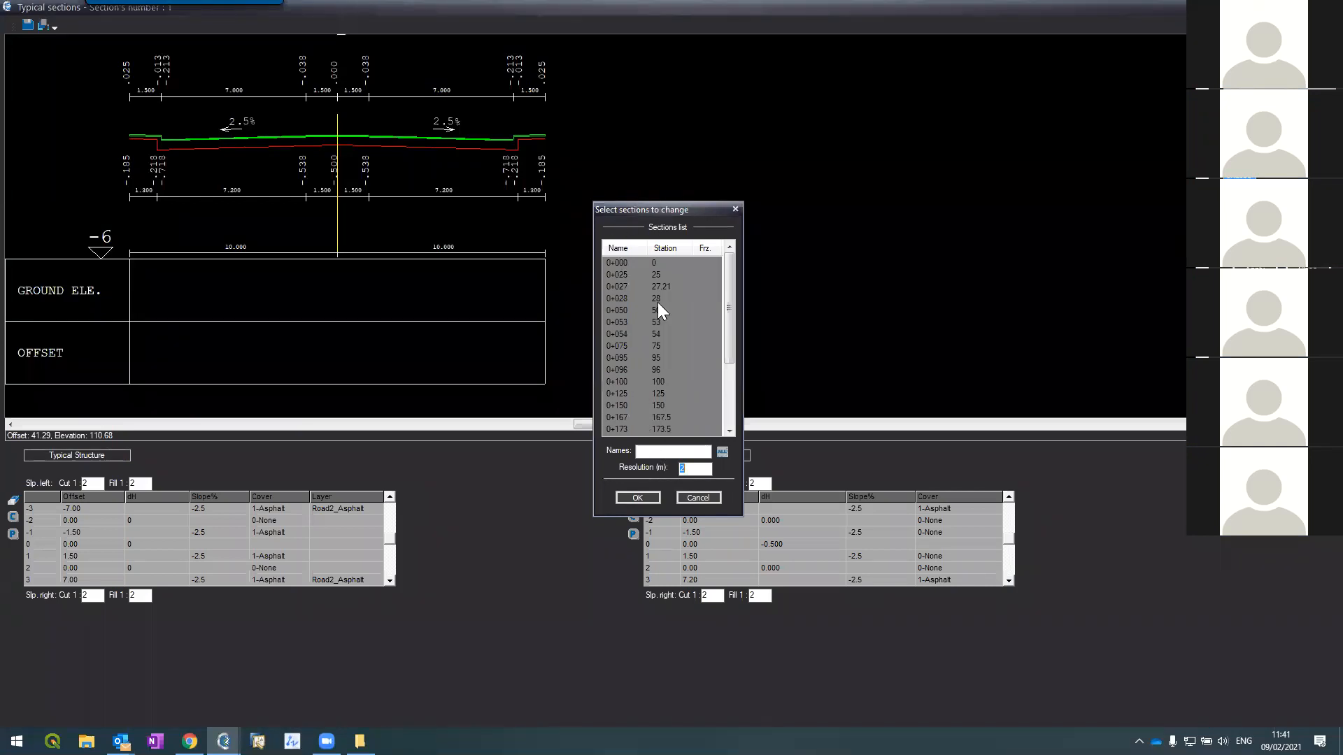
left_click(637, 497)
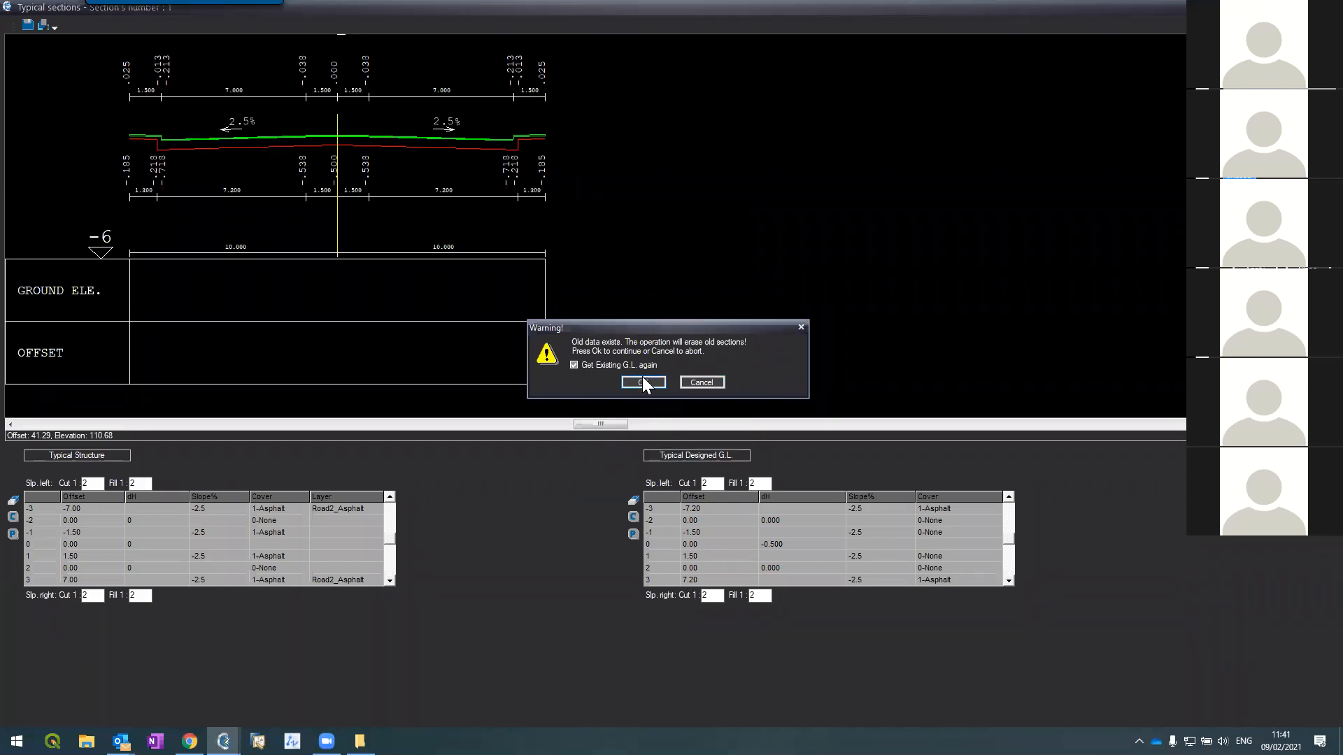
left_click(644, 382)
left_click(642, 367)
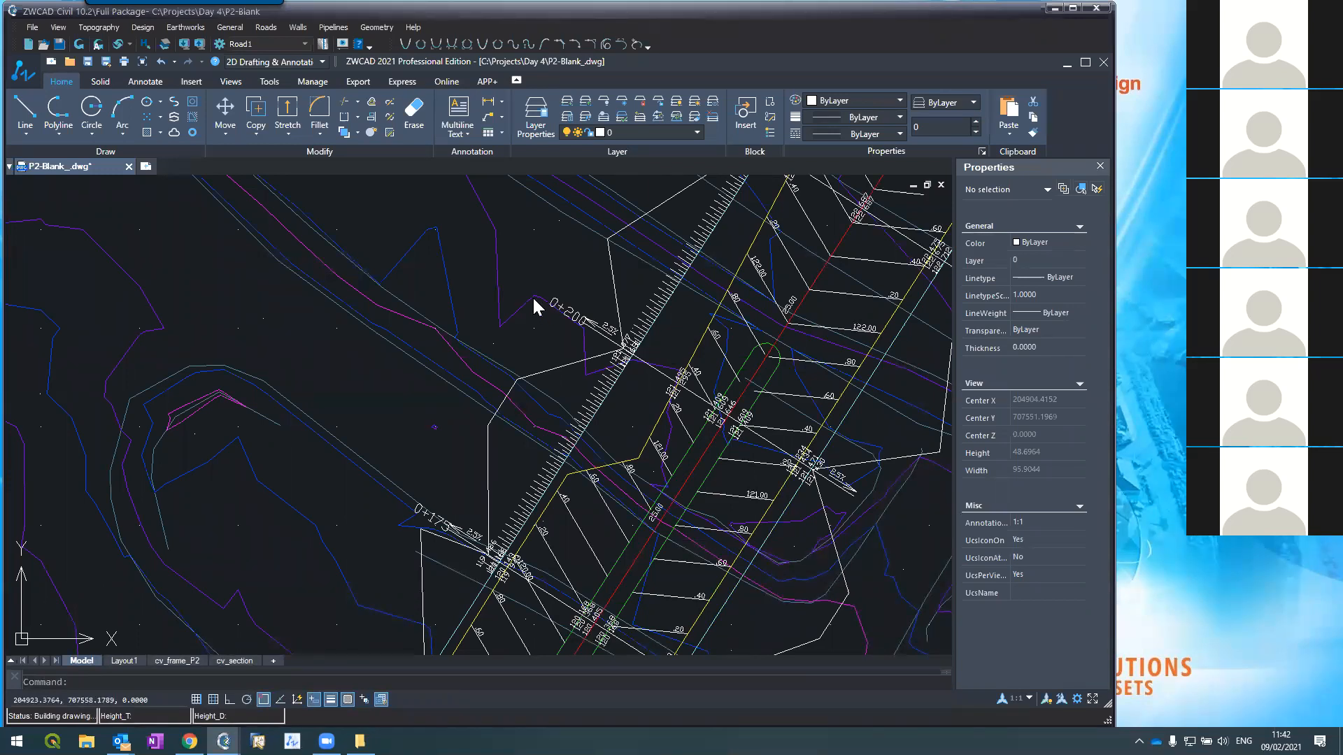
scroll(533, 305, "down", 4)
scroll(501, 404, "up", 5)
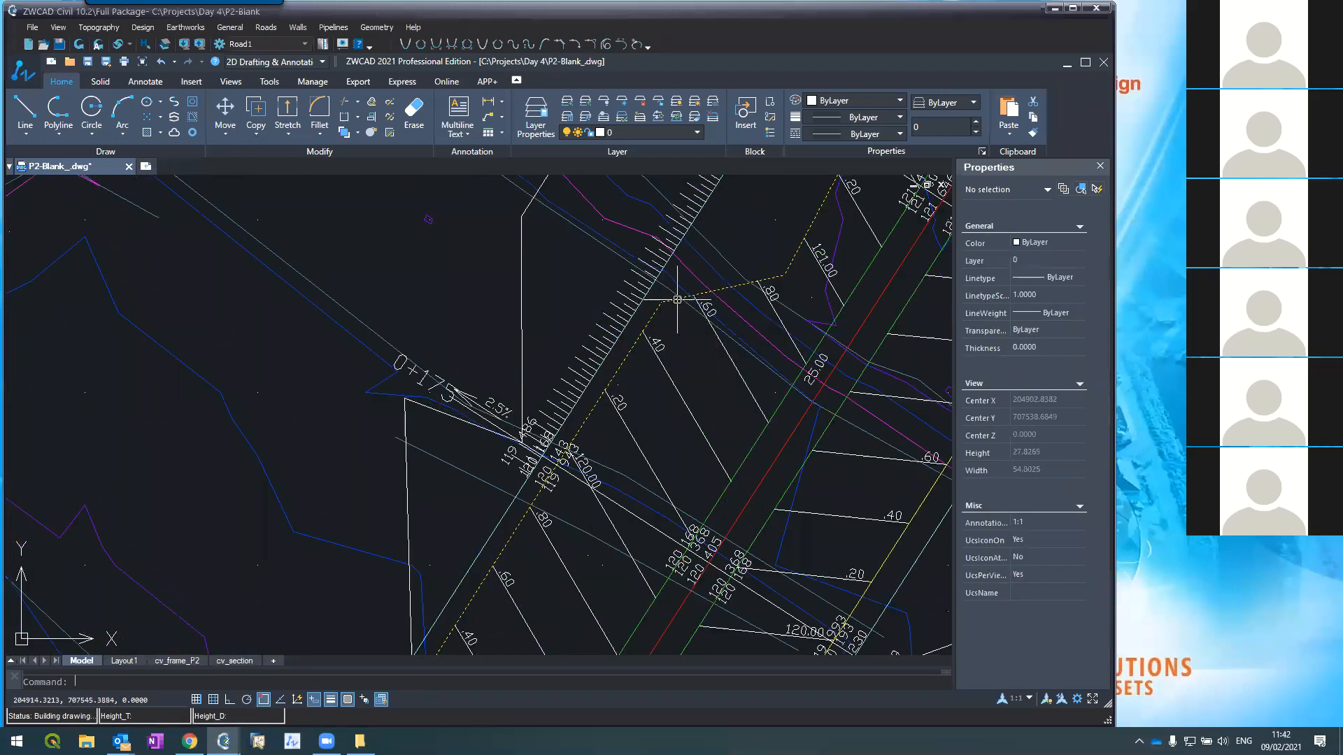
scroll(738, 286, "down", 5)
scroll(733, 272, "up", 5)
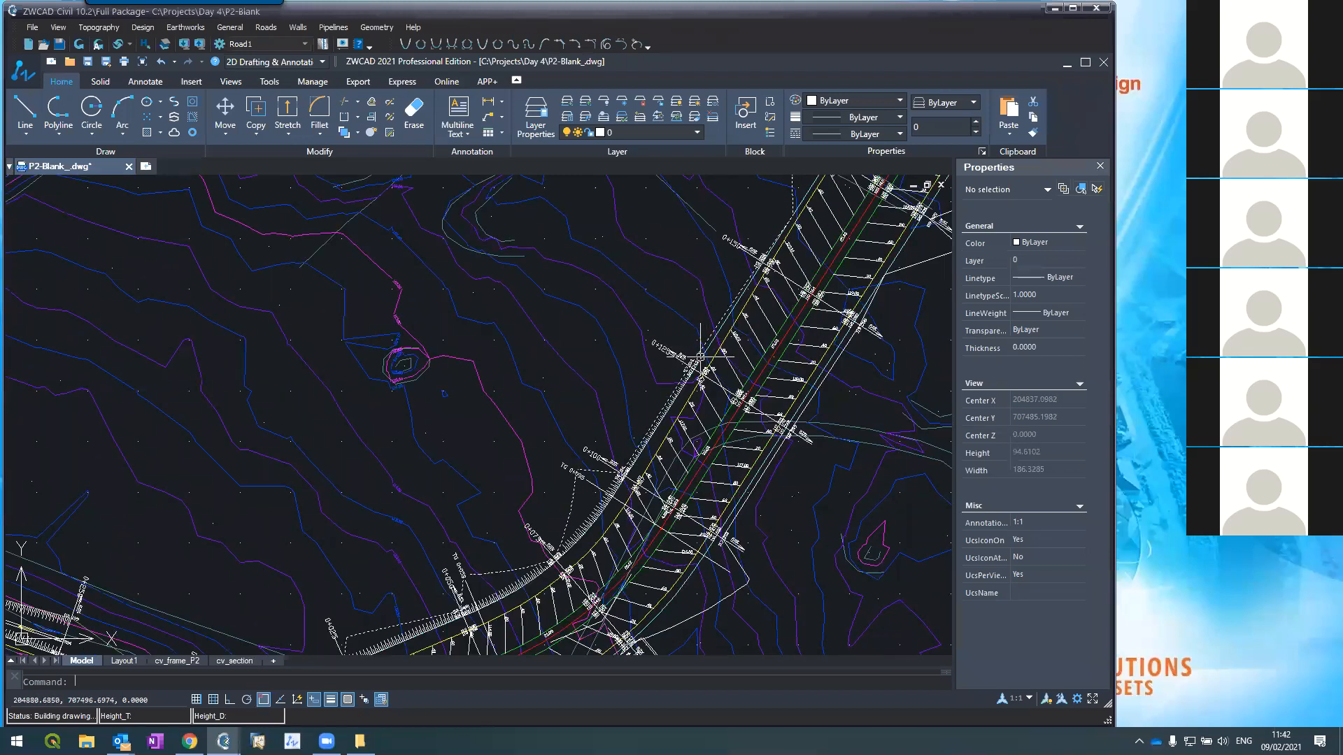
scroll(700, 355, "down", 3)
scroll(700, 368, "down", 2)
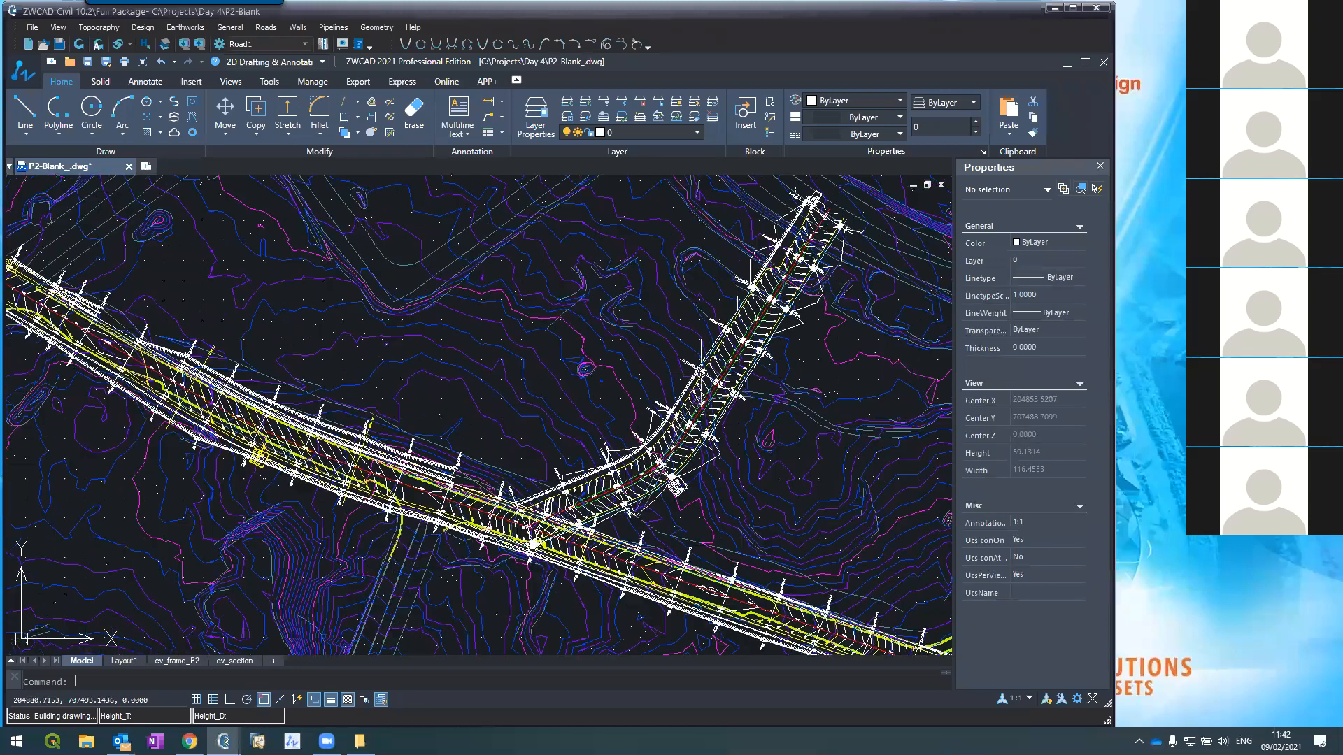
scroll(804, 311, "up", 3)
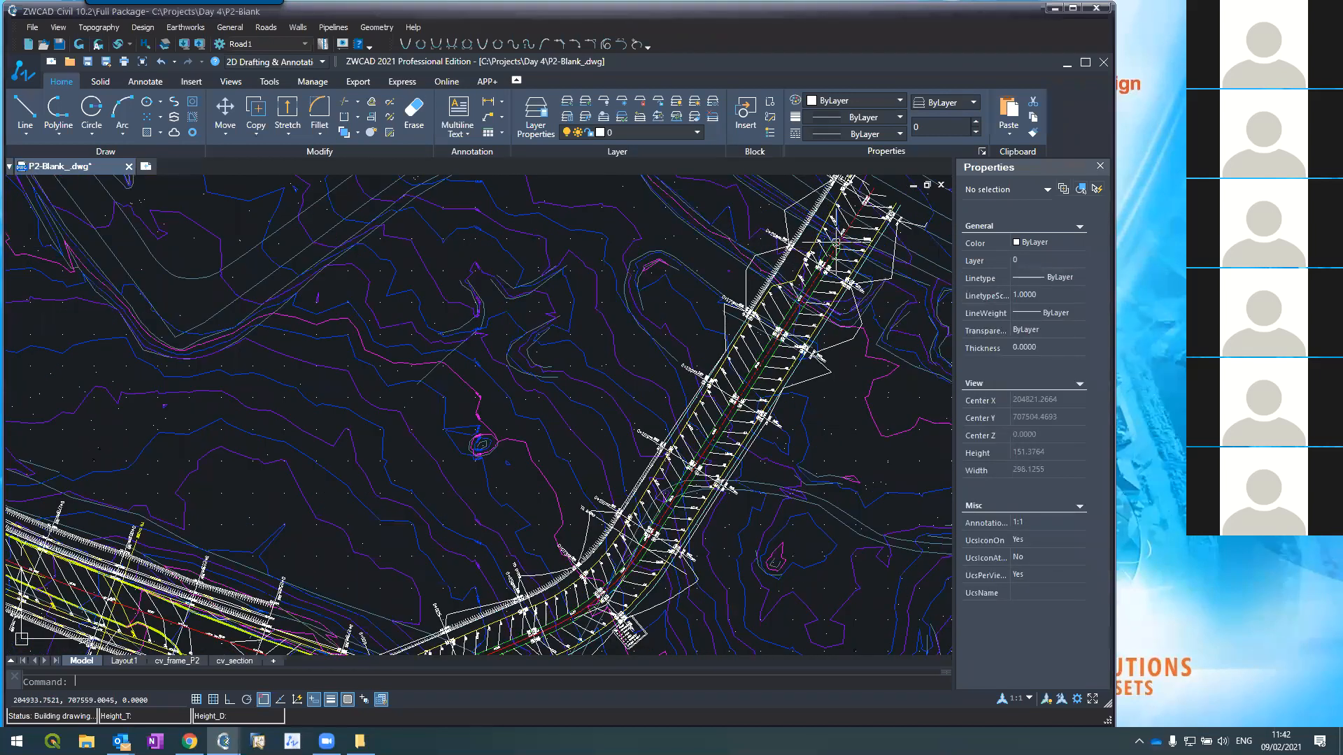
scroll(832, 238, "up", 4)
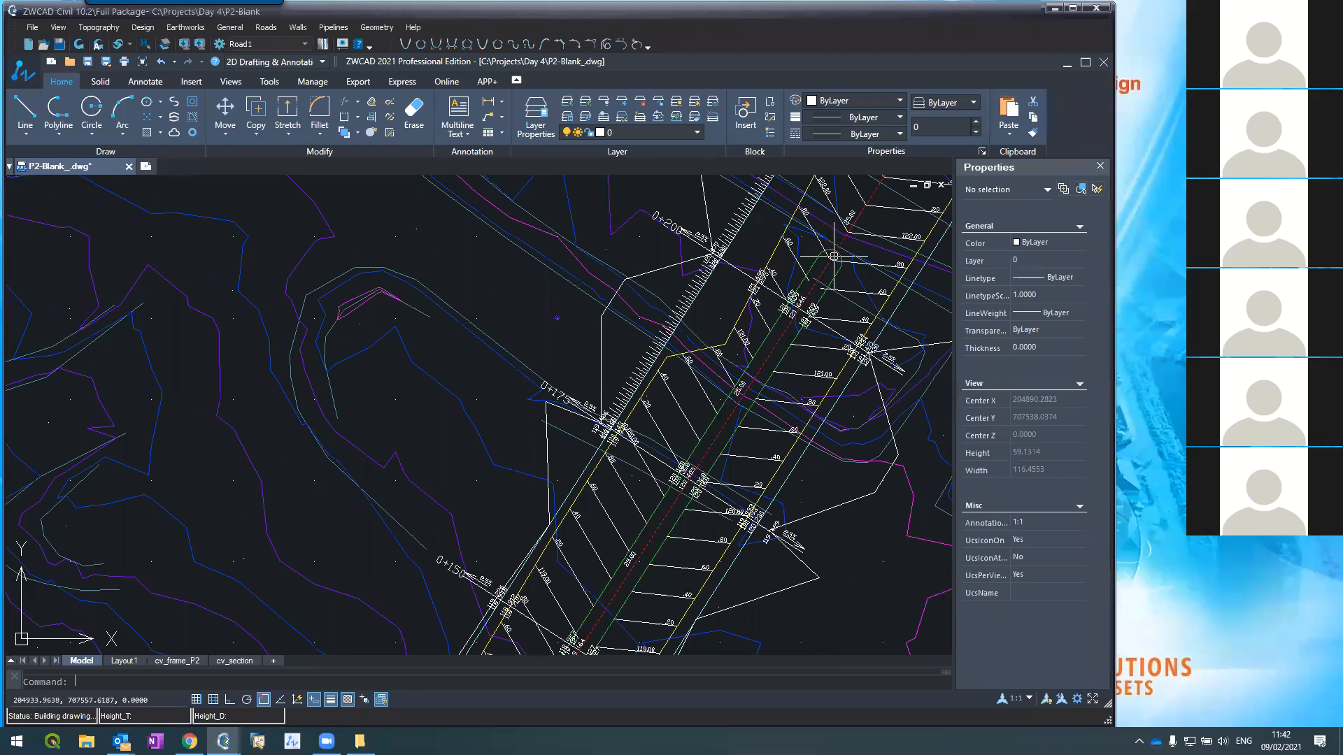
scroll(835, 251, "down", 6)
scroll(739, 361, "up", 4)
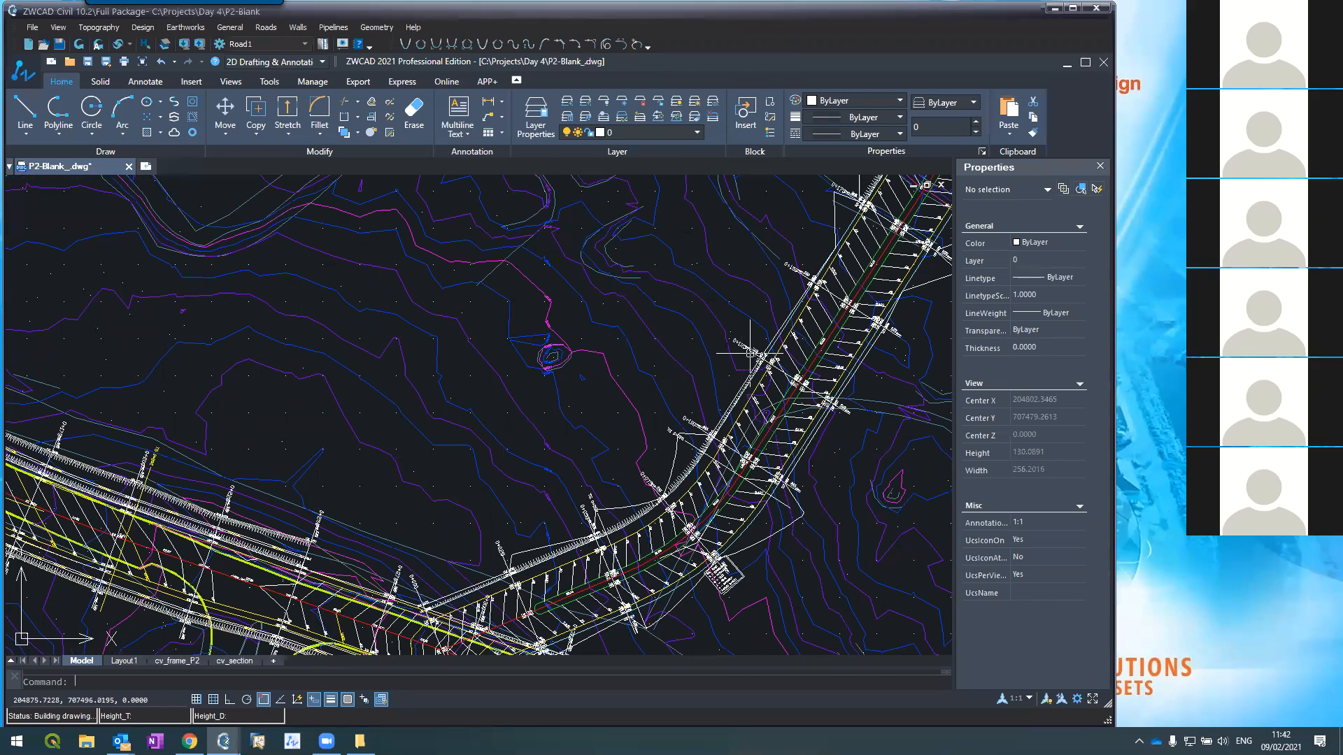
scroll(769, 315, "down", 5)
scroll(778, 302, "up", 2)
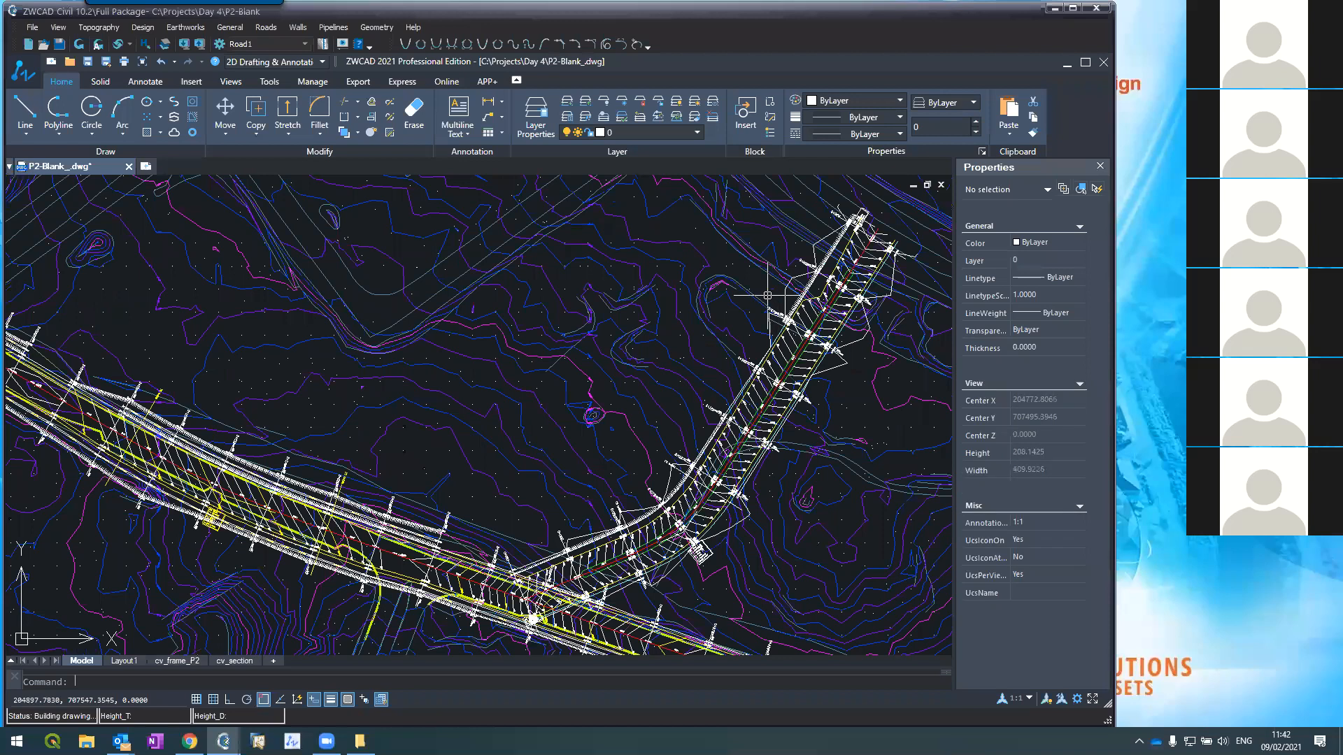
scroll(787, 308, "up", 4)
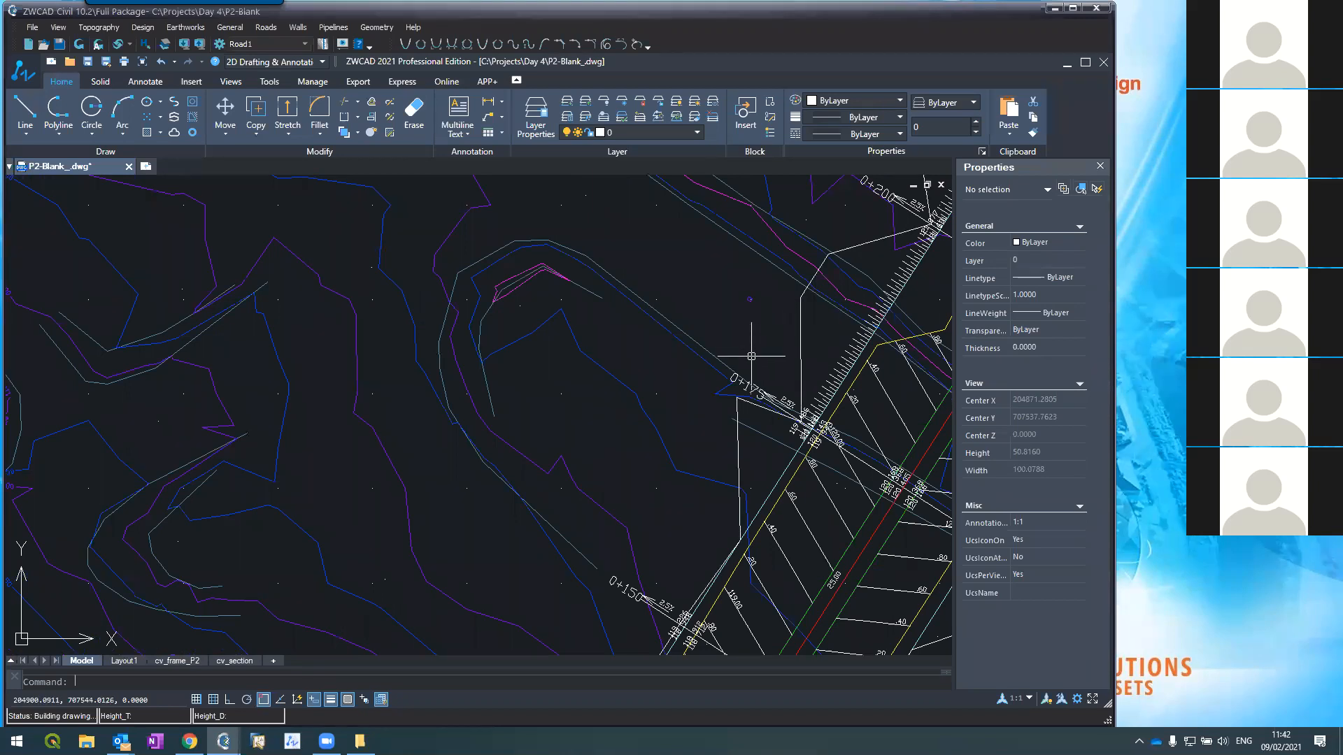
mouse_move(223, 741)
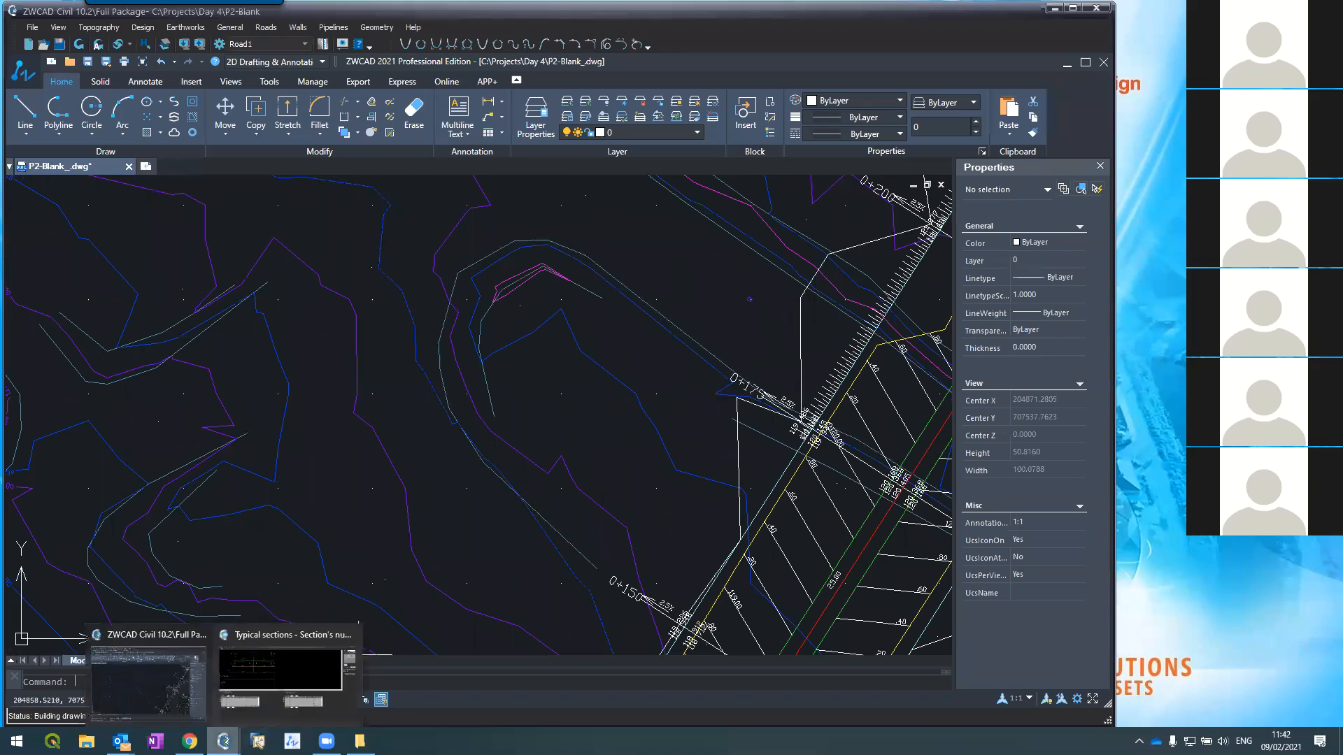
left_click(270, 684)
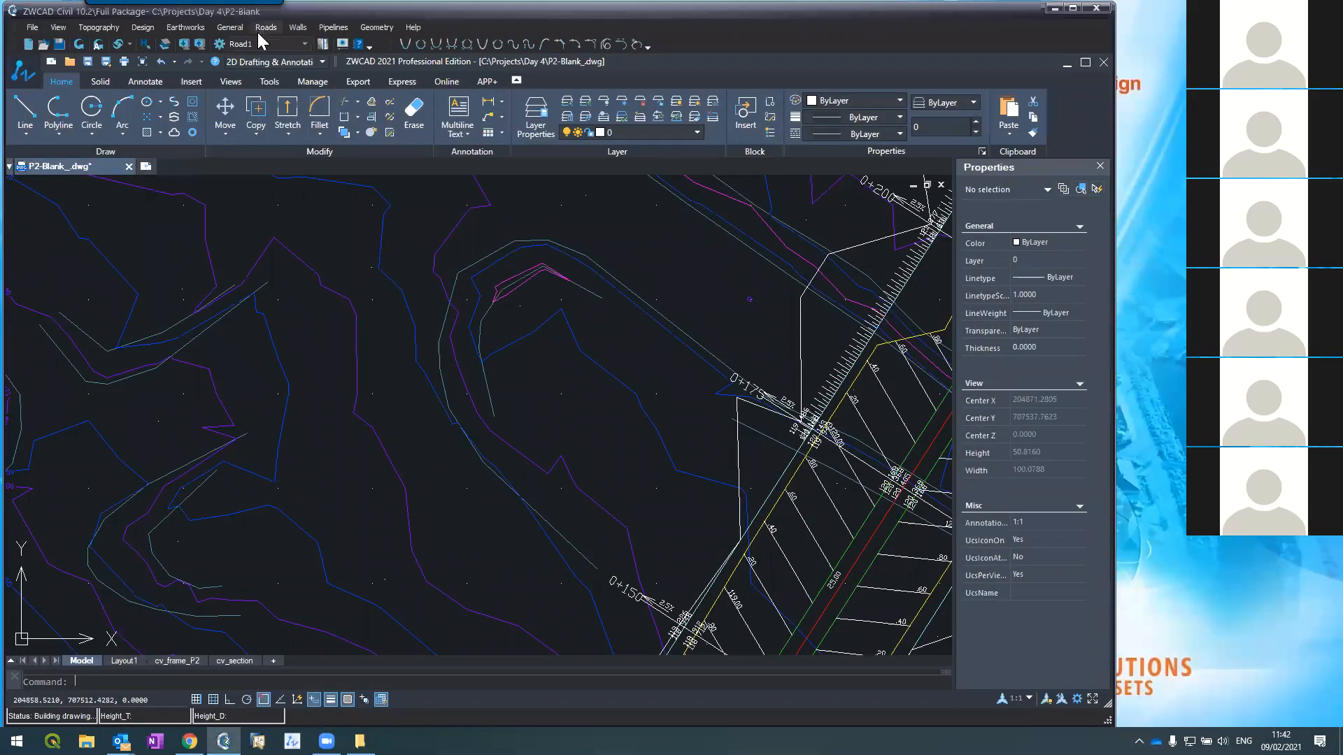
left_click(264, 28)
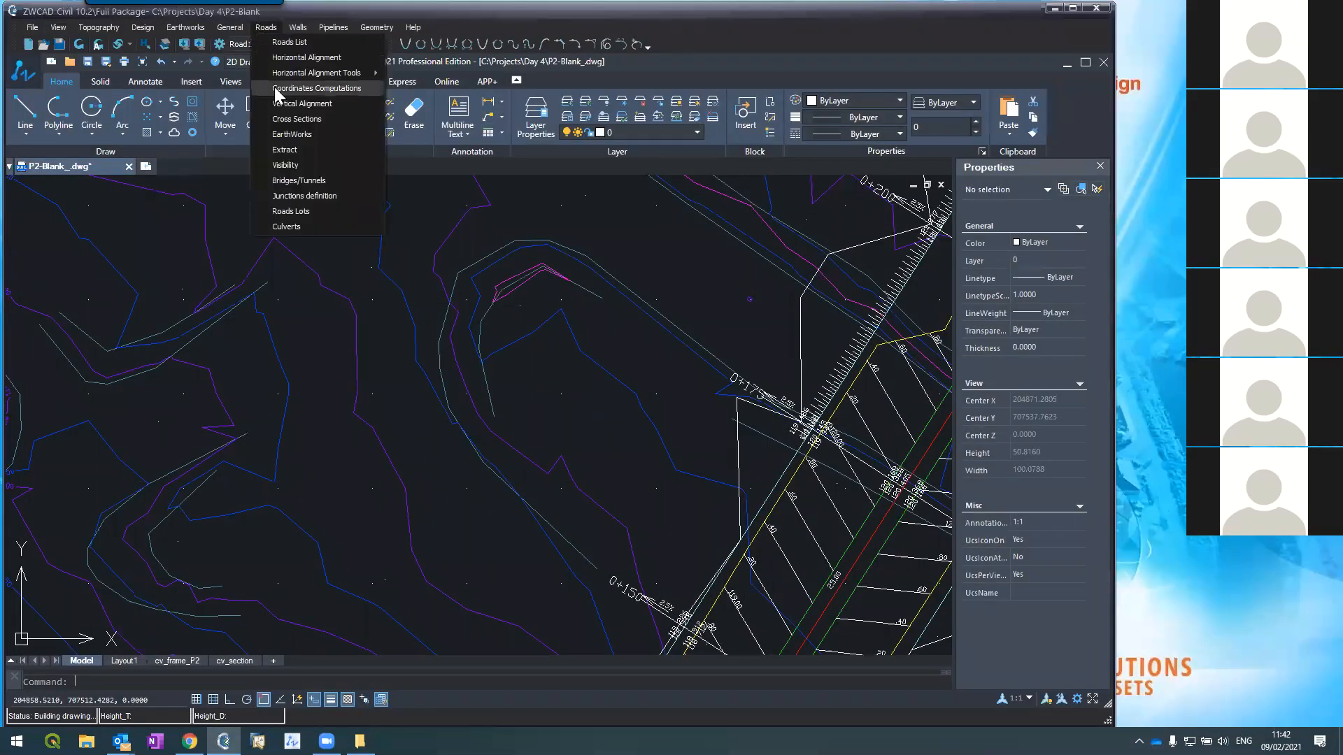
left_click(273, 118)
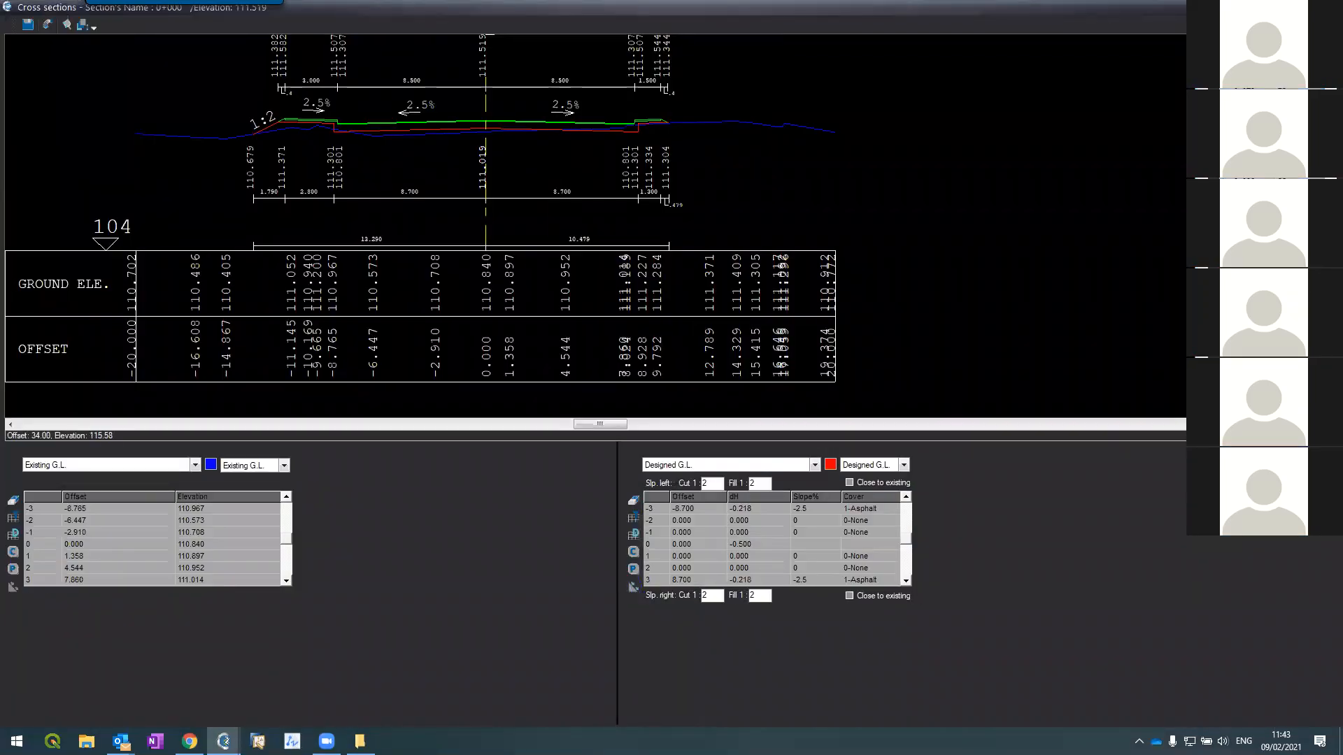
key("Page_Down")
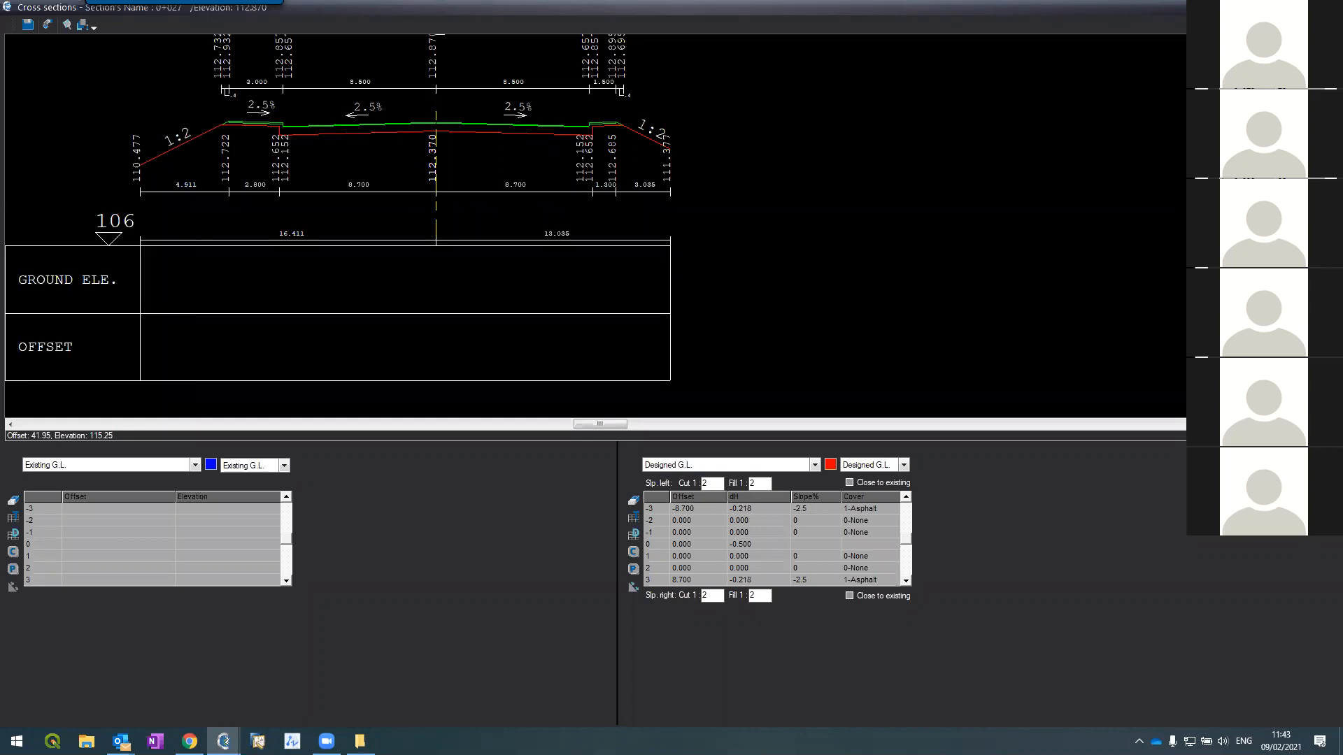
left_click(1326, 6)
Step: Close the Cross sections editor with Escape to return to the P2-Blank plan
scroll(710, 302, "down", 5)
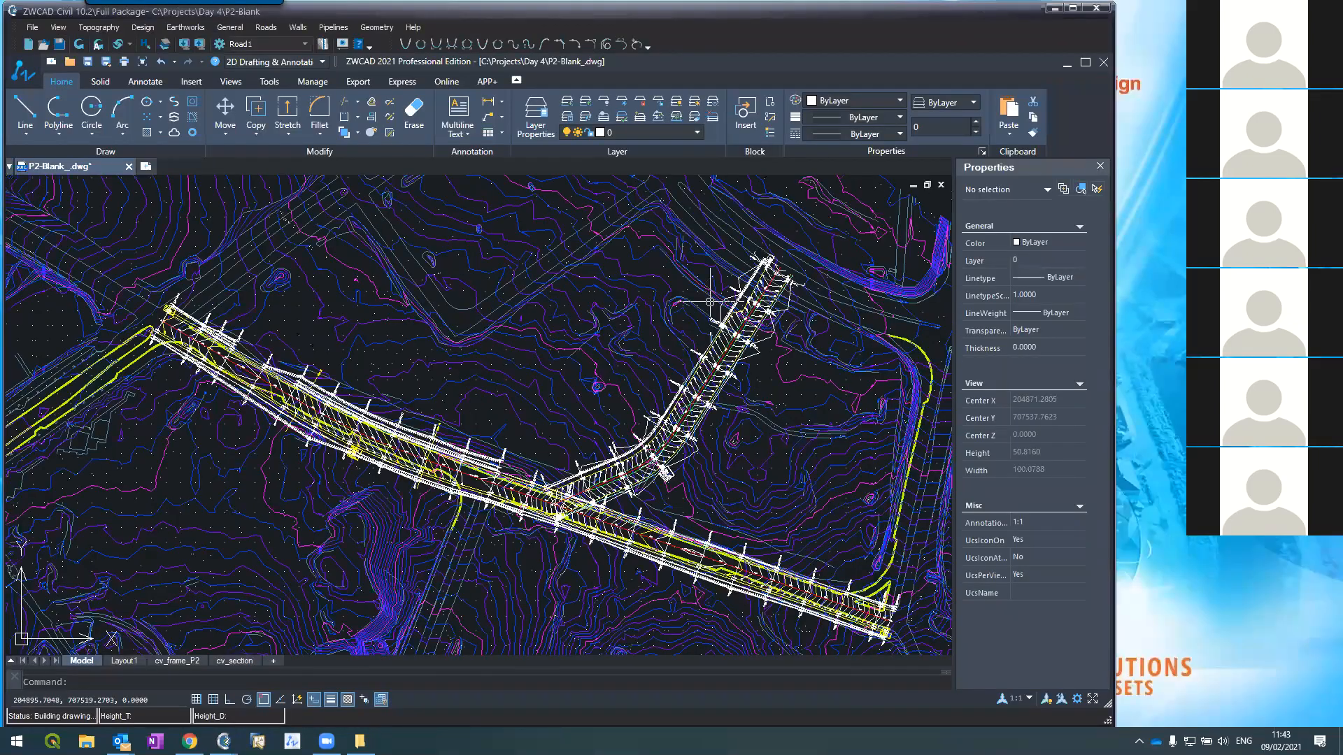
scroll(552, 500, "up", 2)
scroll(604, 476, "up", 5)
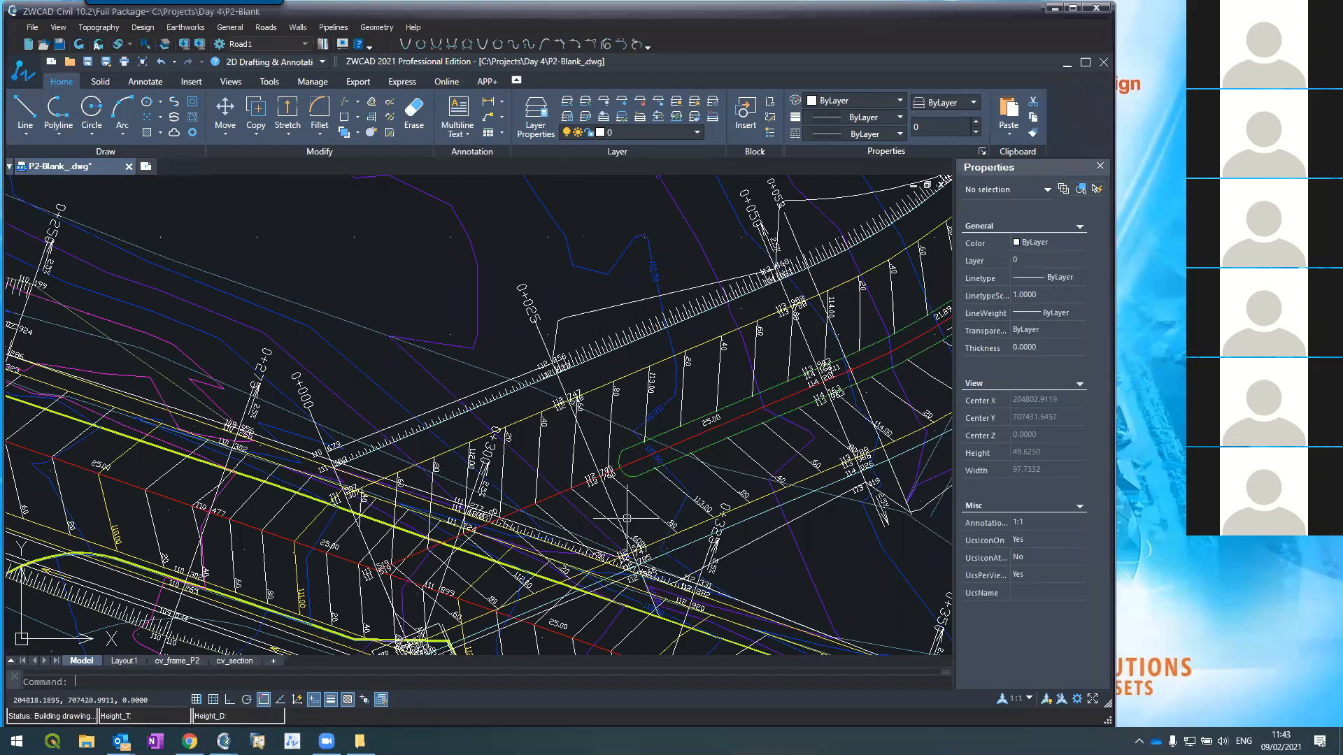
mouse_move(359, 742)
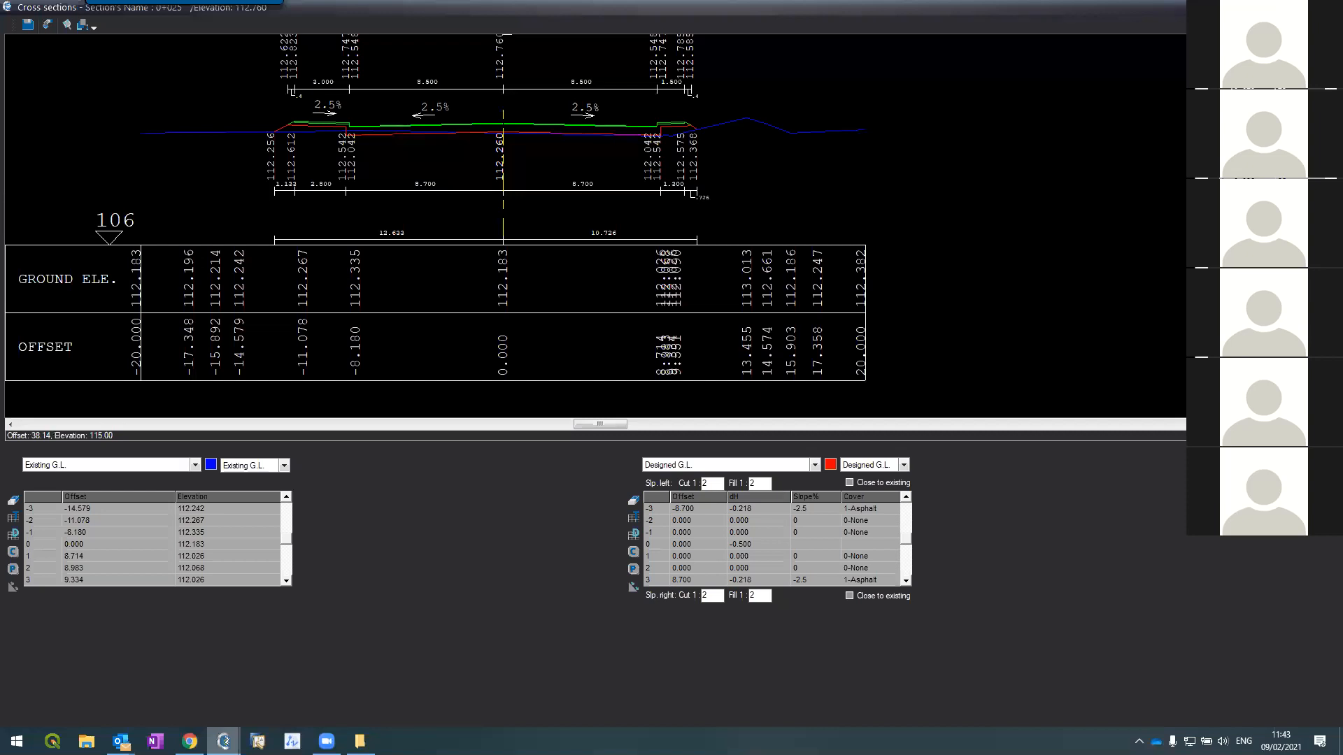
key("Escape")
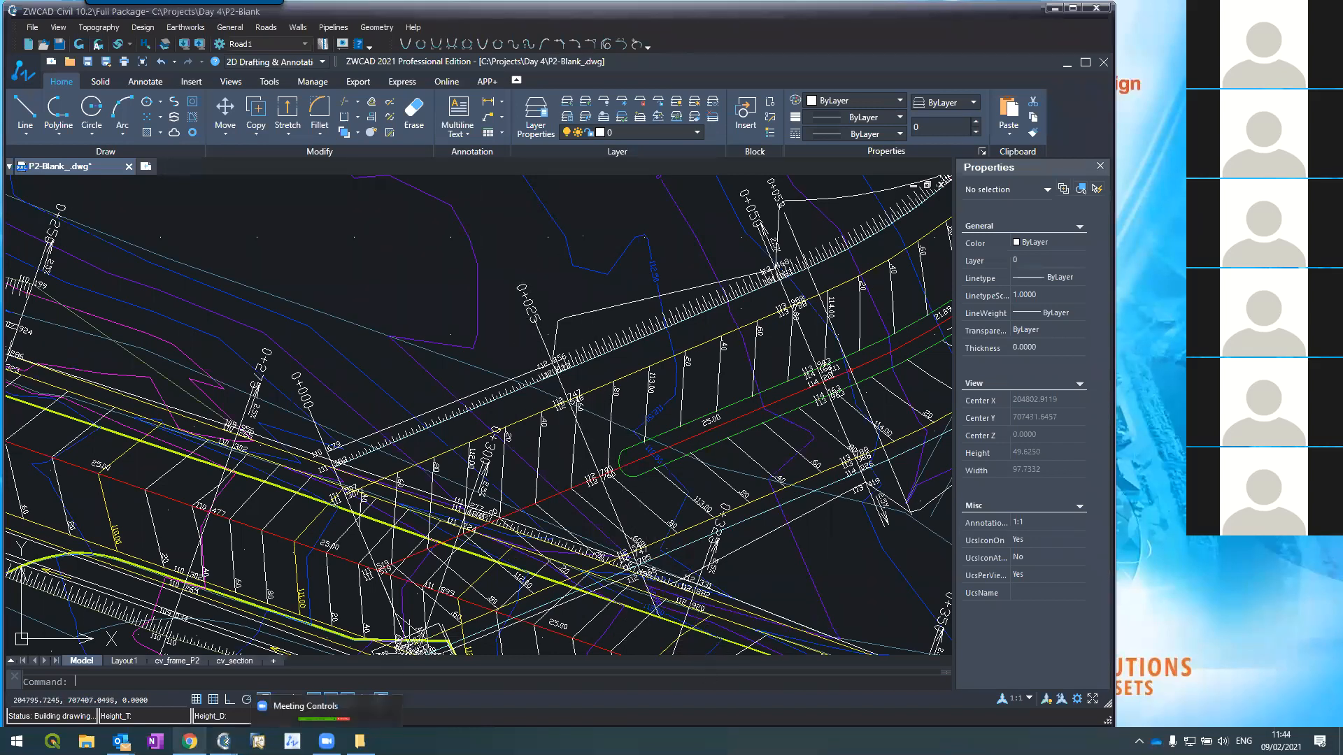
Step: Regenerate layout, contours, distances and triangles at interval 2 for the current road only
left_click(308, 661)
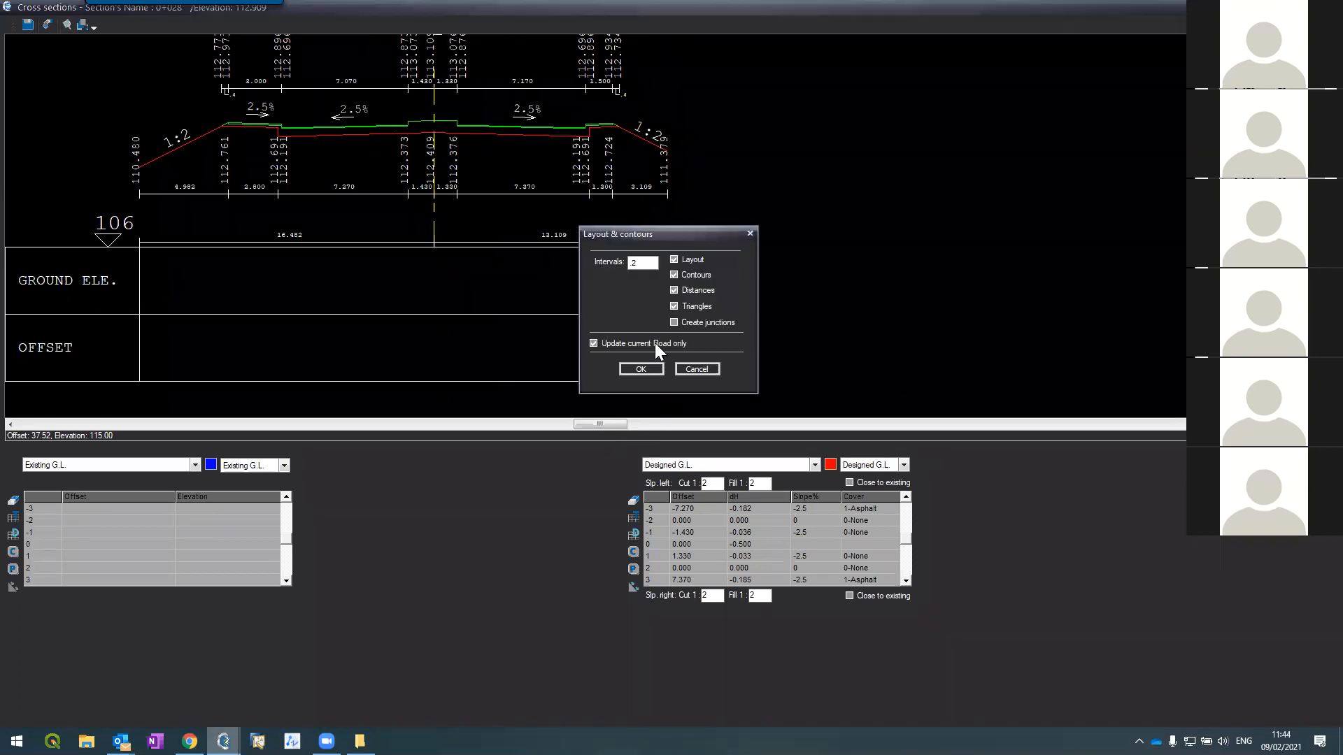
left_click(647, 370)
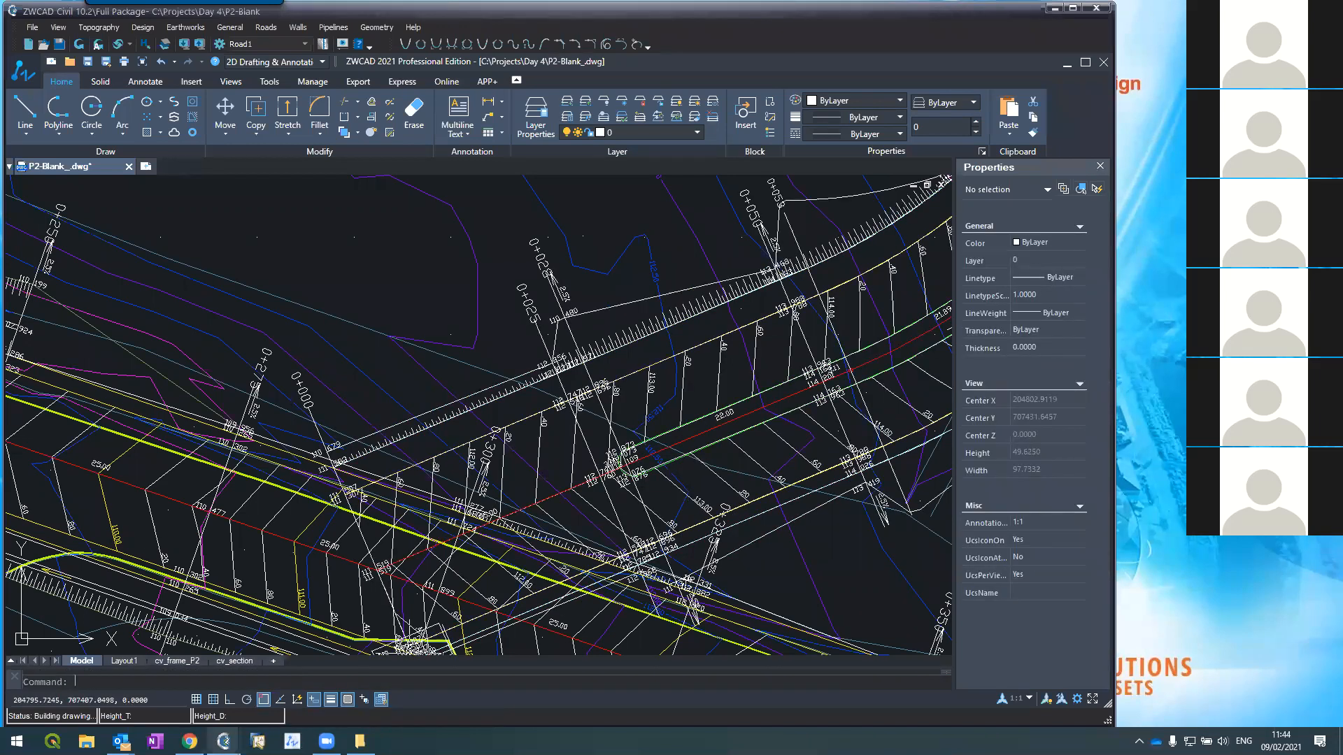
scroll(605, 442, "up", 2)
scroll(608, 444, "up", 5)
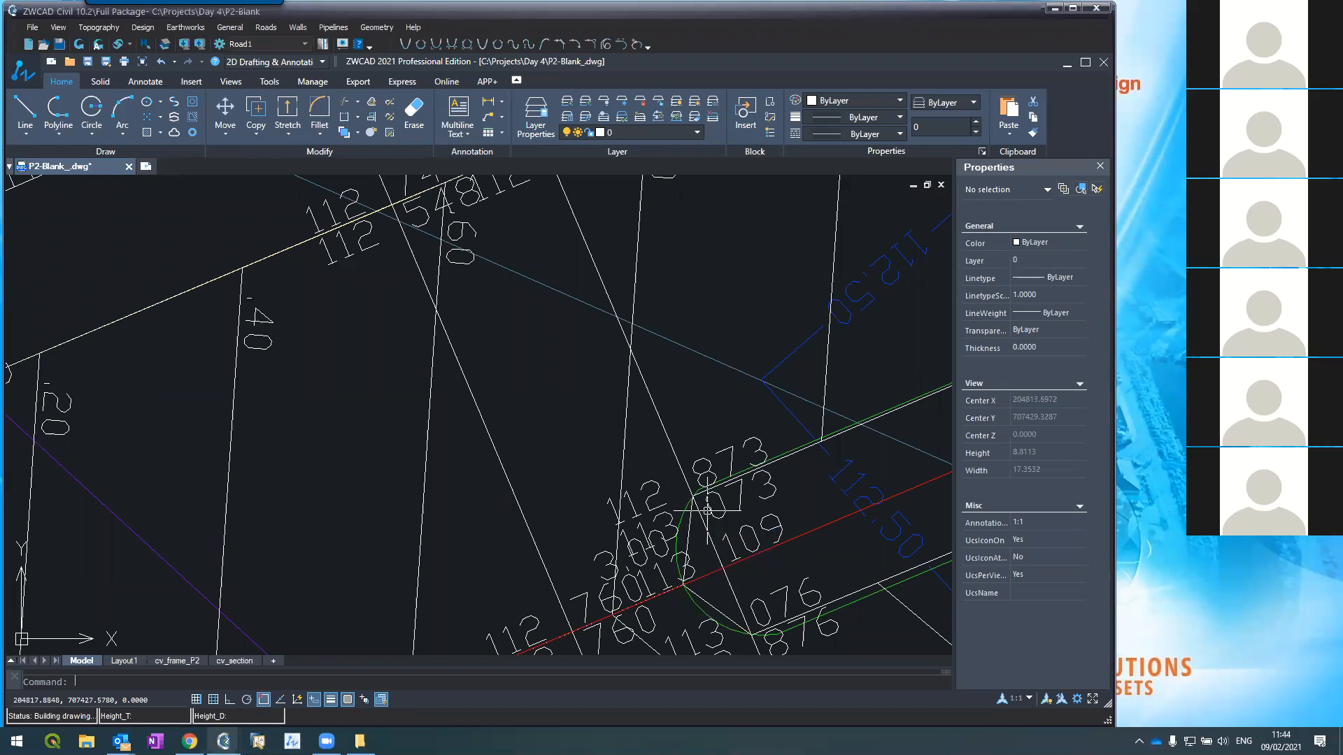
scroll(708, 510, "down", 15)
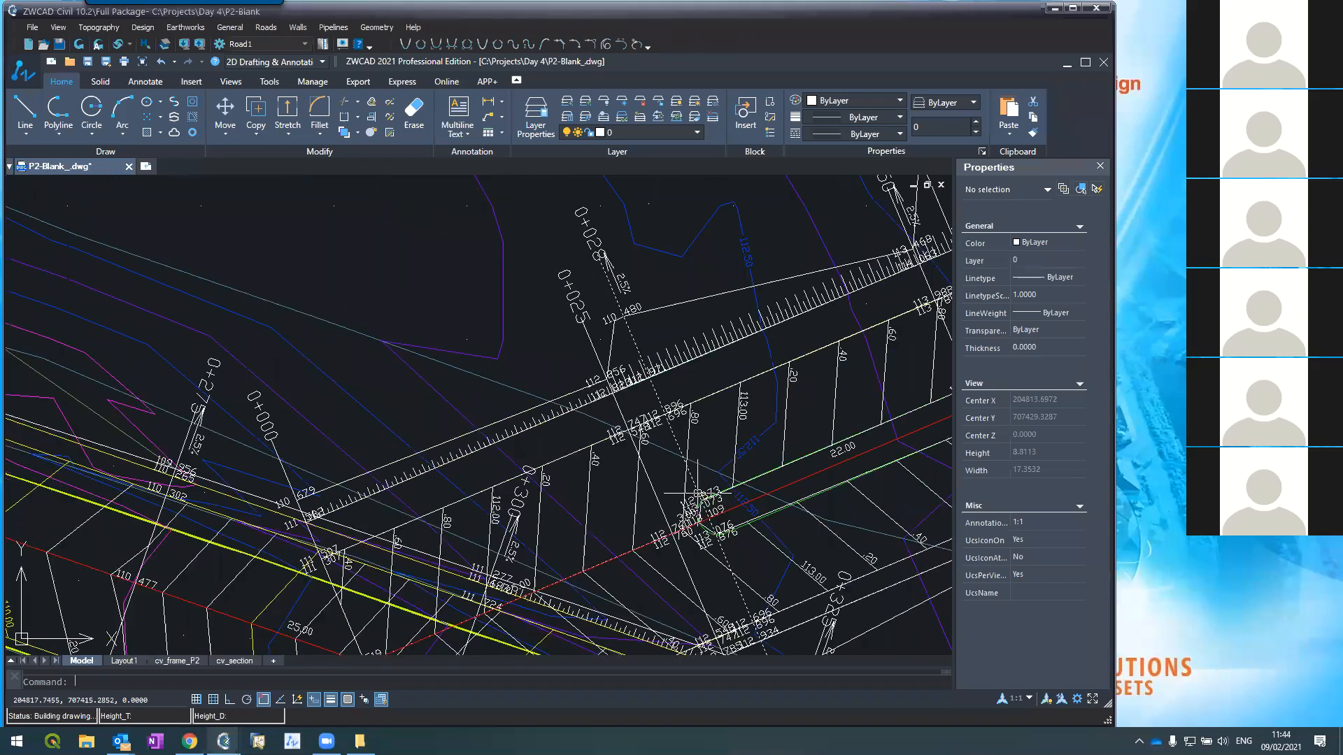
scroll(711, 443, "up", 3)
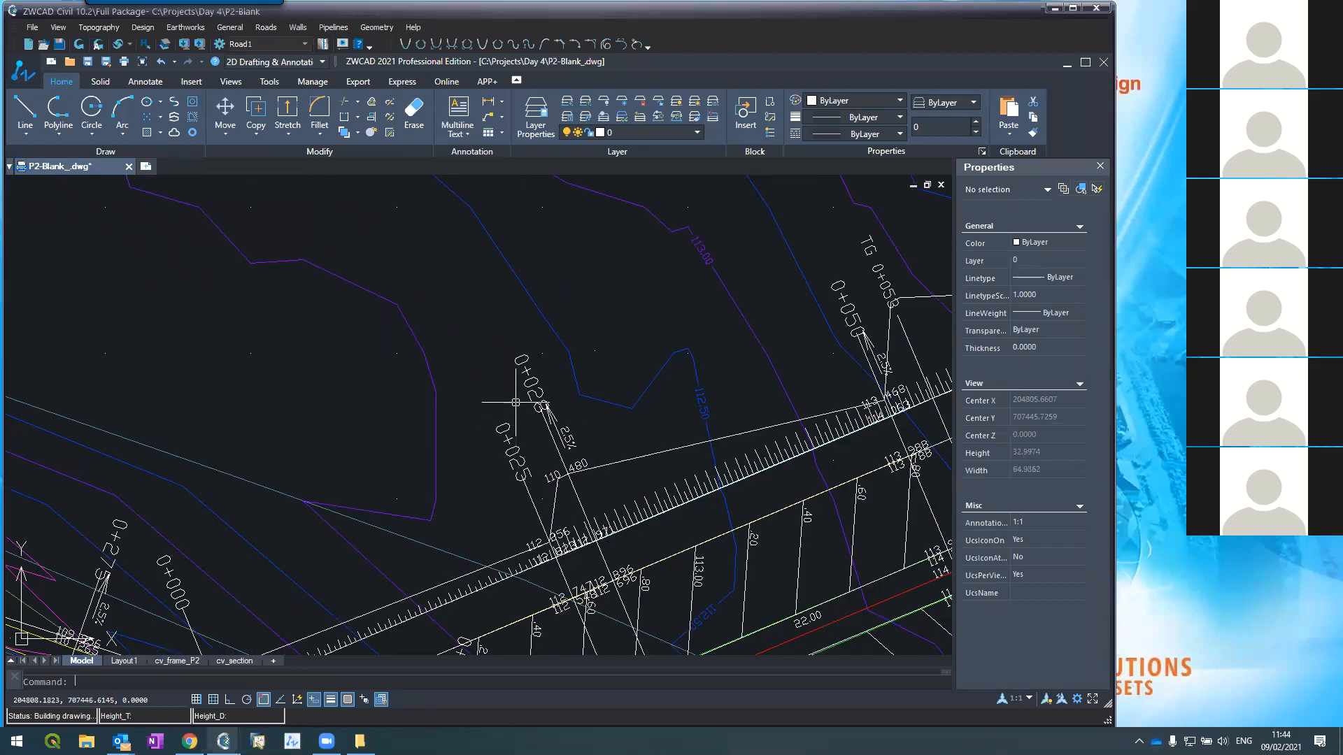
scroll(486, 372, "down", 3)
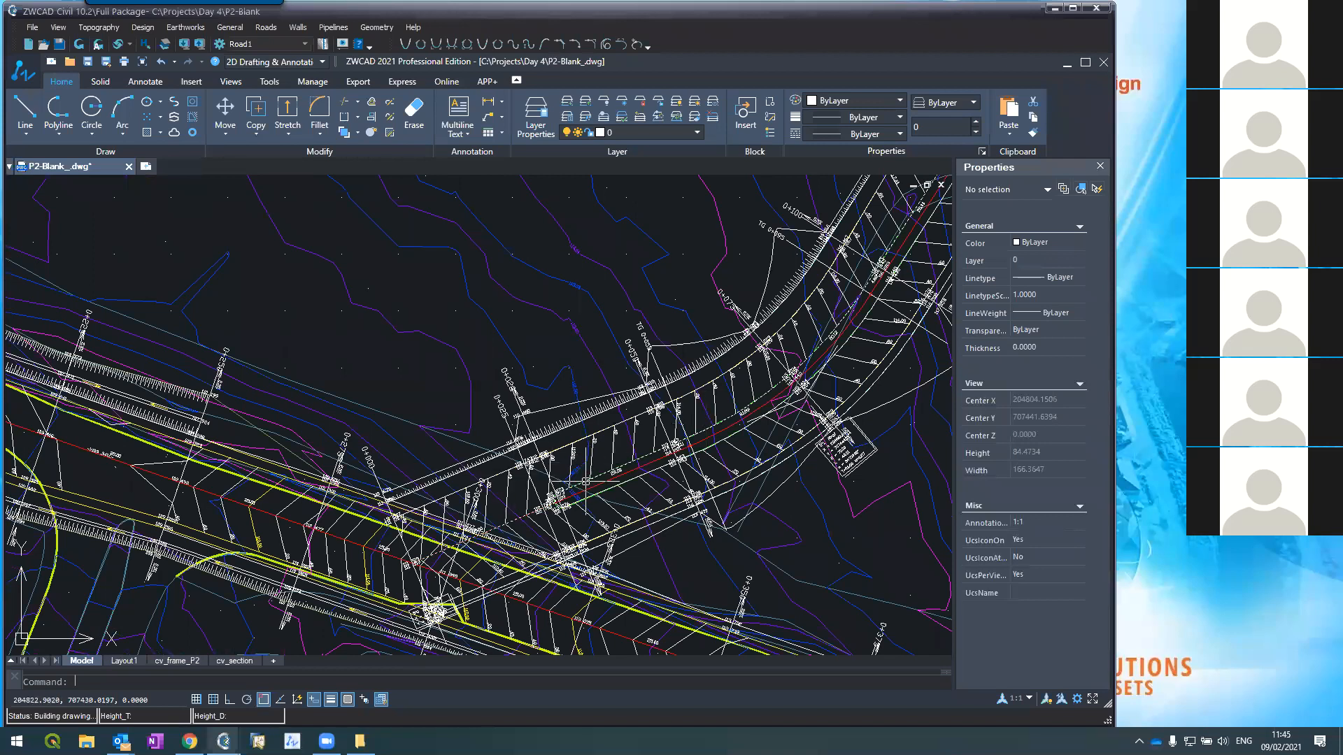
scroll(556, 475, "up", 2)
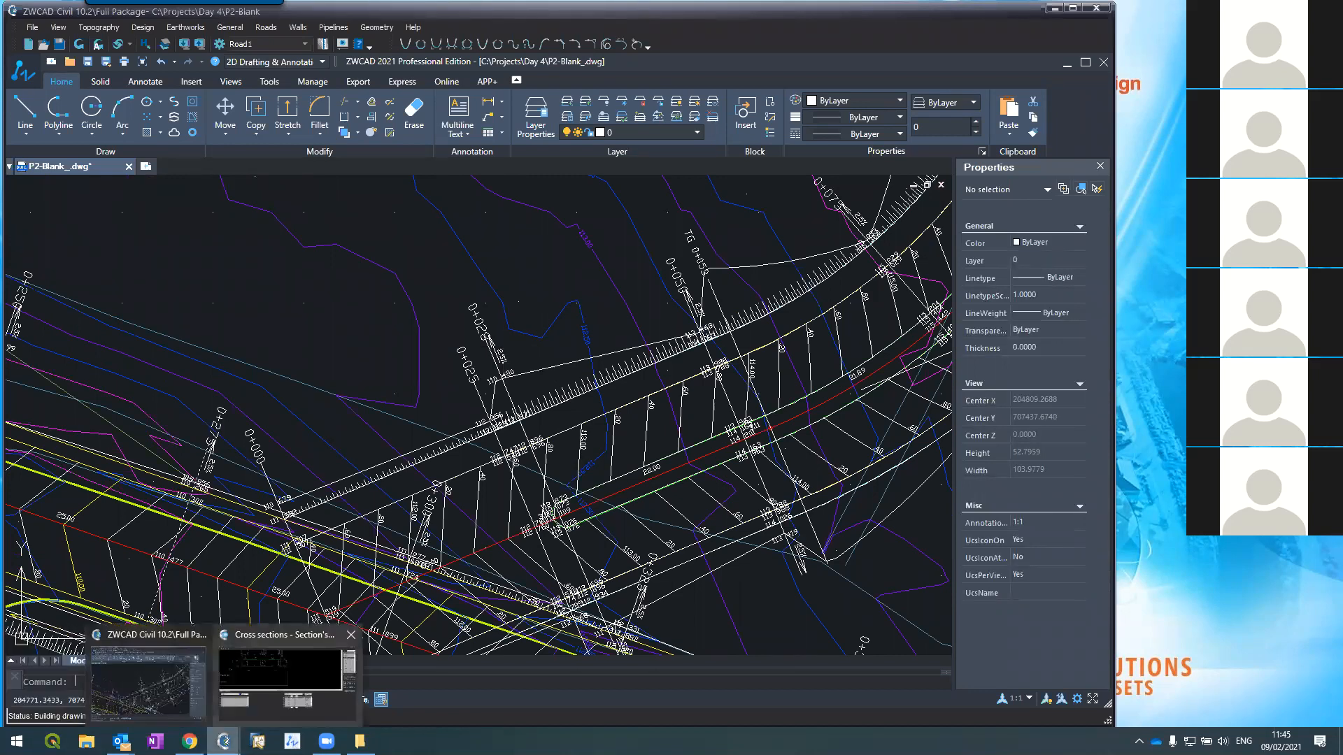
left_click(259, 678)
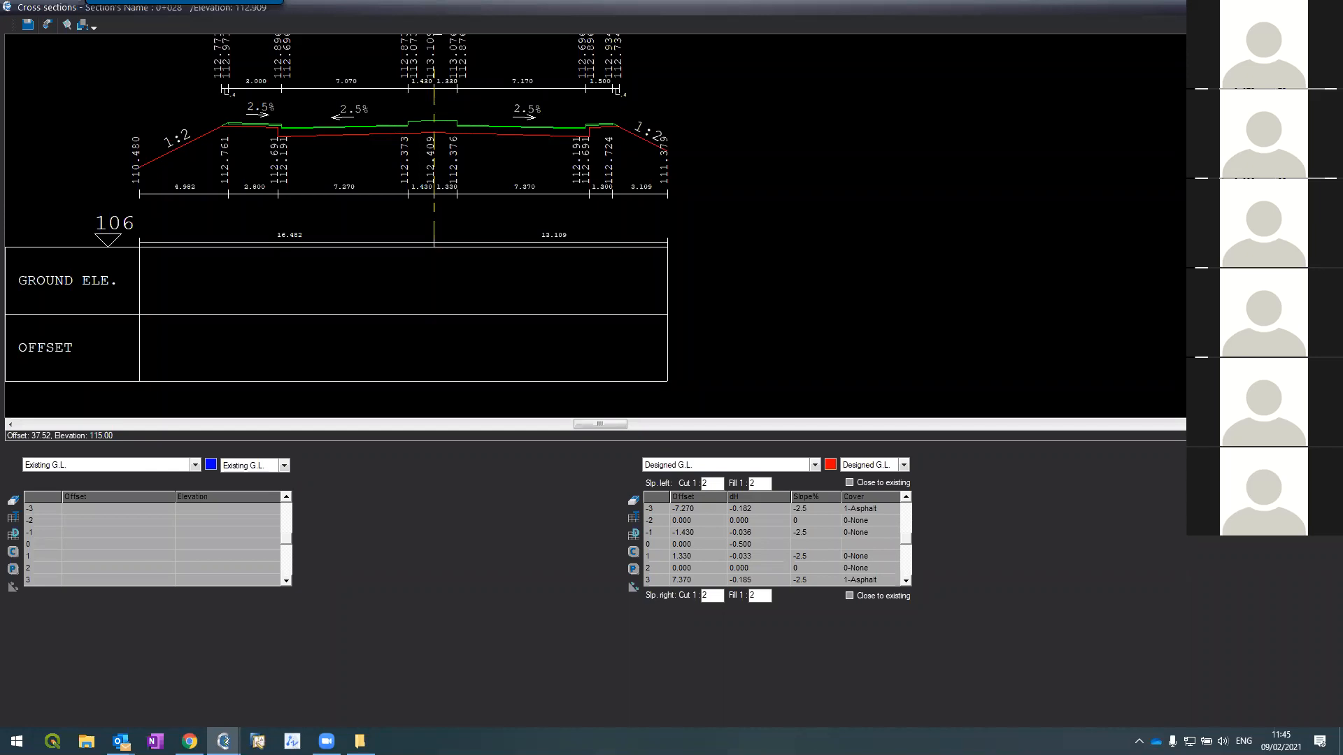
scroll(412, 94, "up", 3)
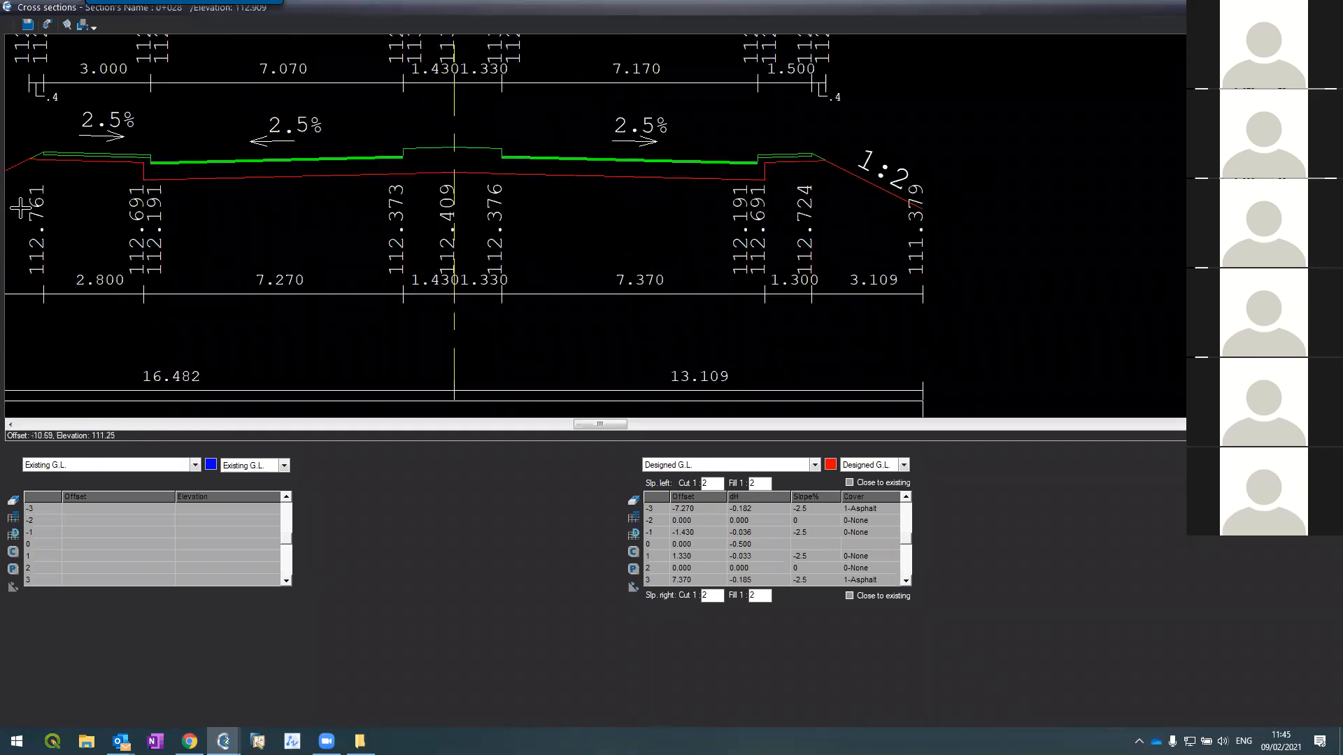
scroll(606, 228, "down", 3)
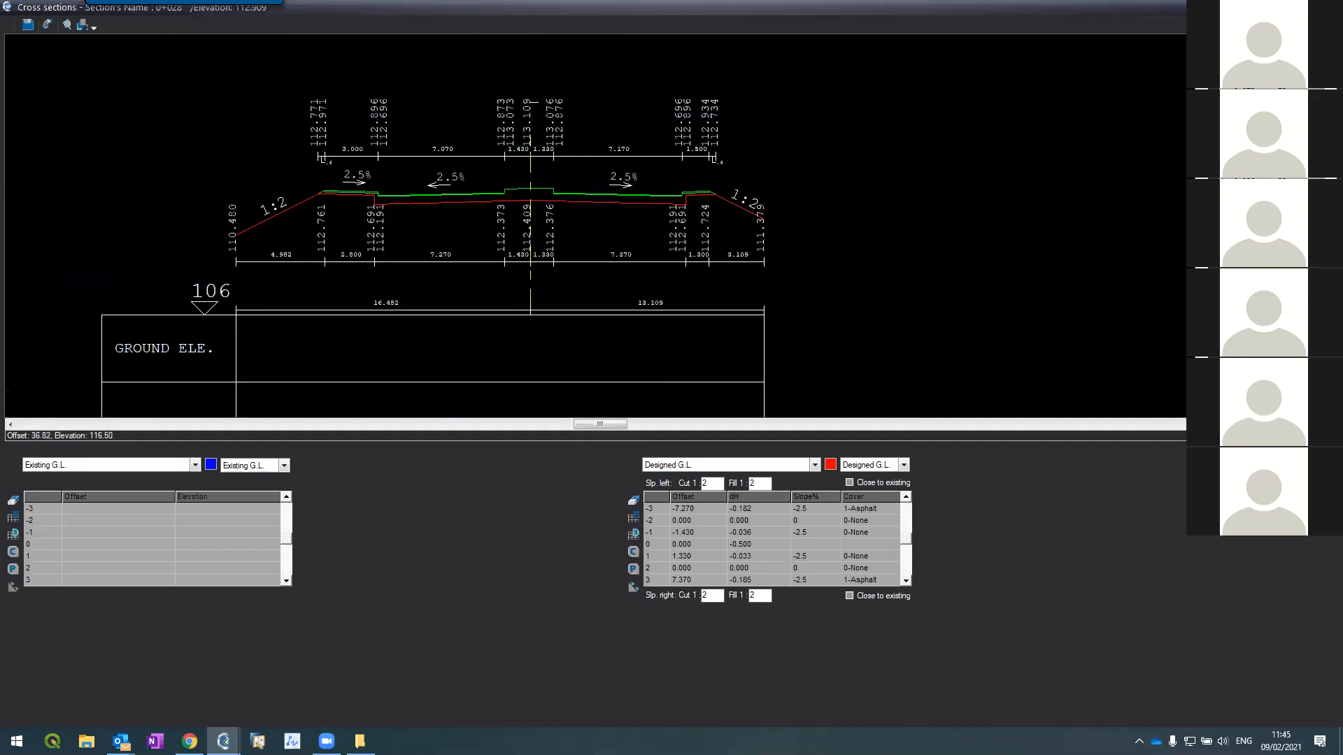
key("Page_Down")
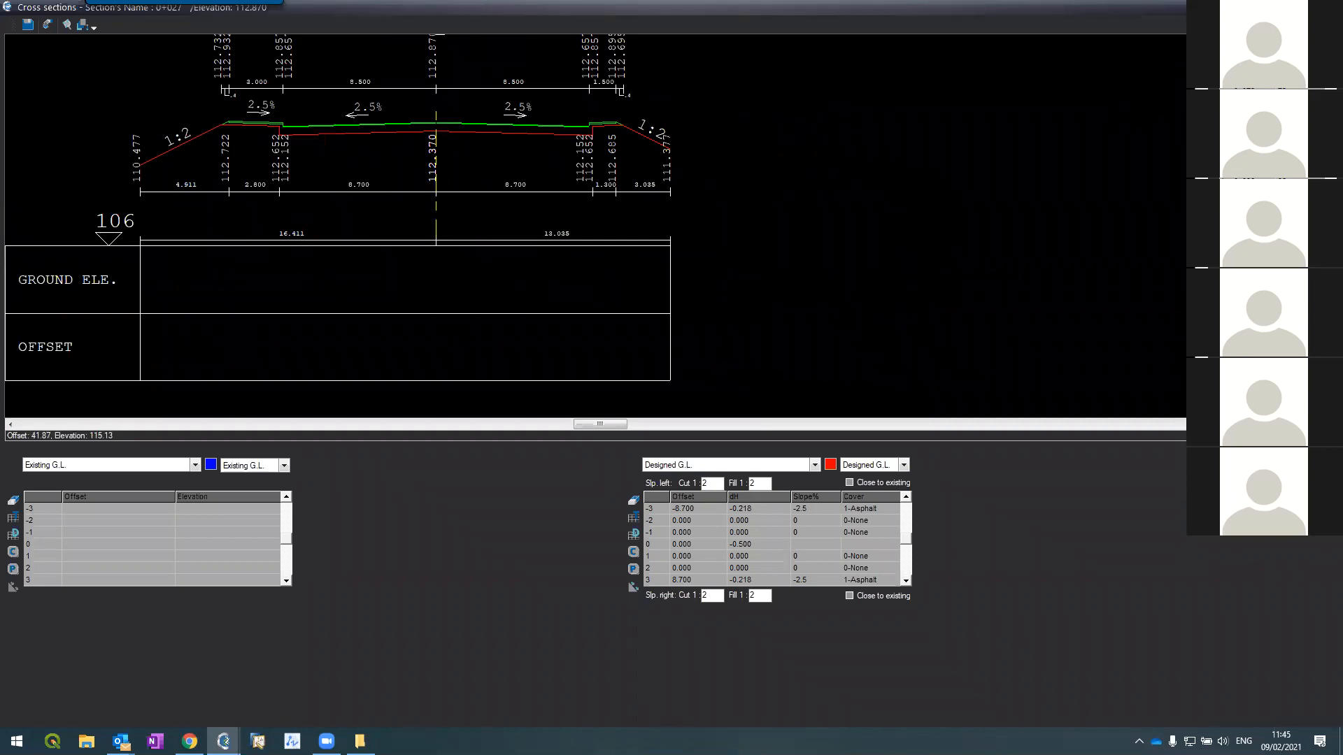
left_click(1326, 7)
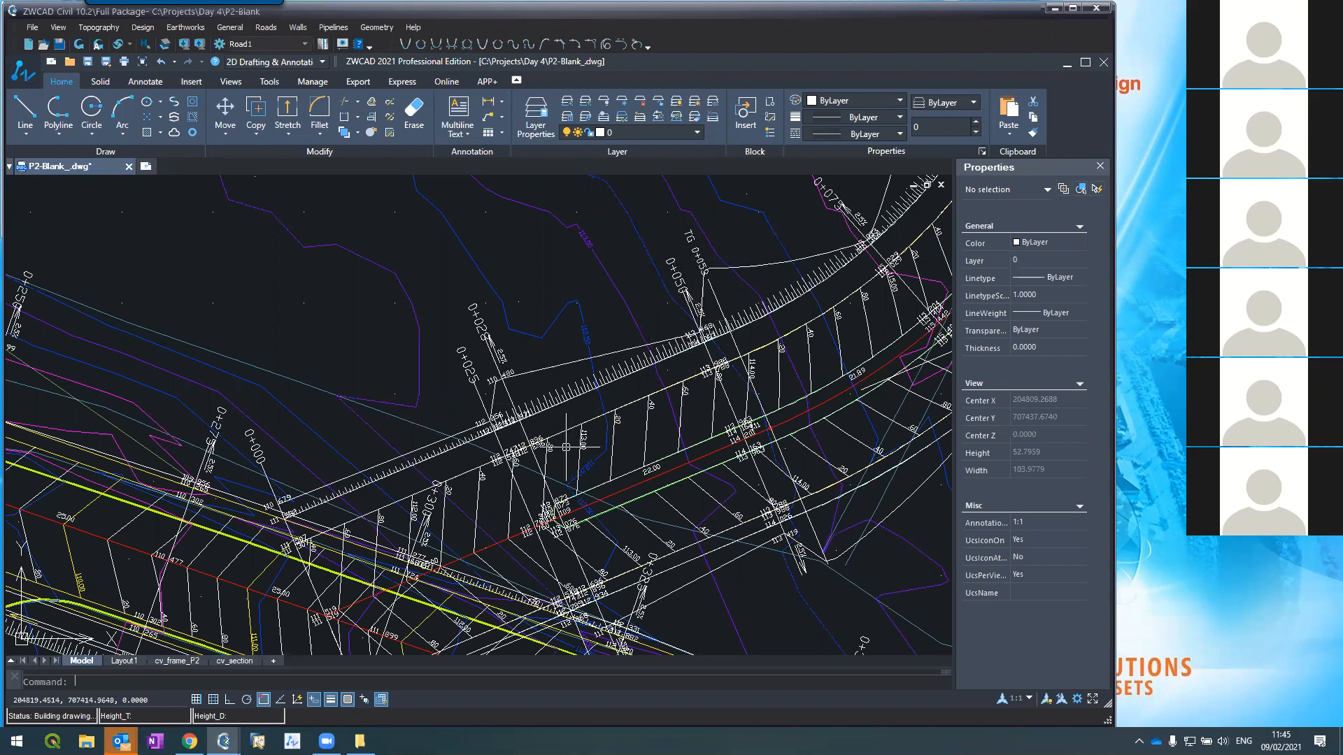
Step: Compute the Existing G.L. tables for all cross sections, overwriting the old ground data
scroll(566, 446, "down", 5)
scroll(706, 255, "up", 4)
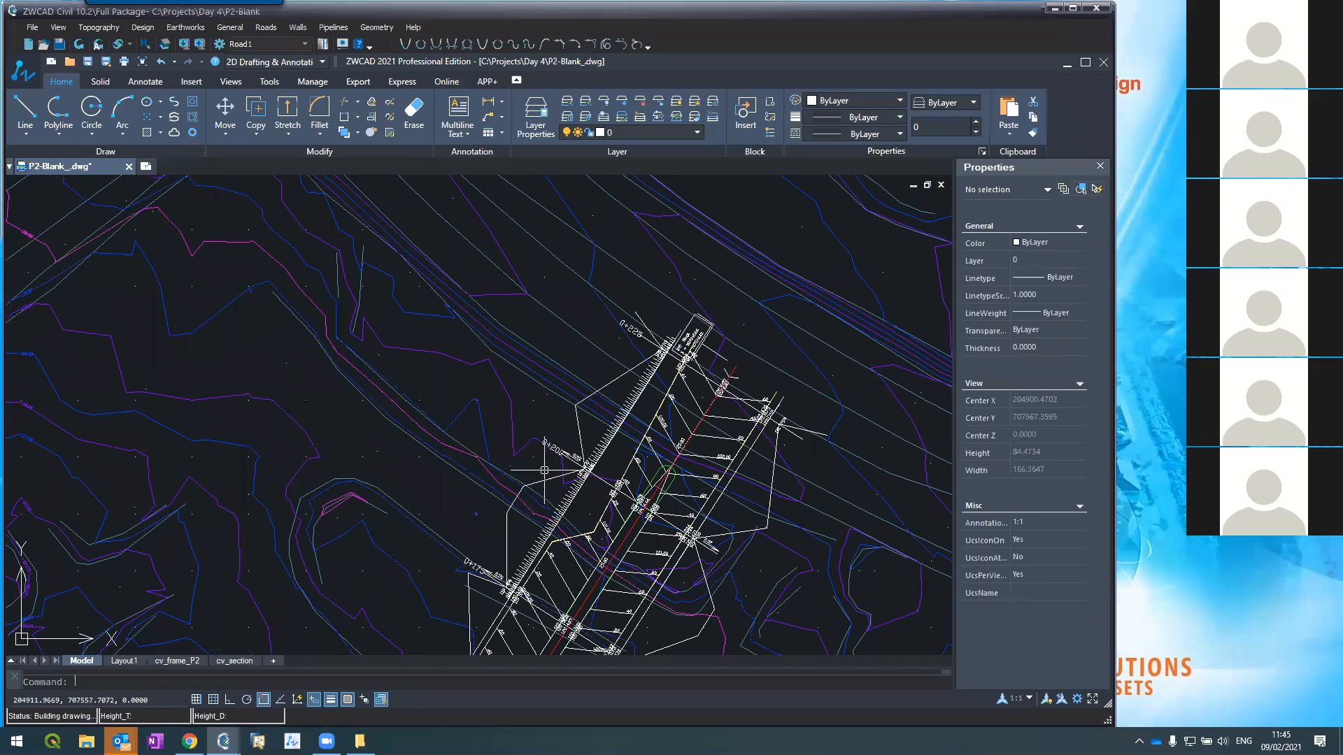
mouse_move(121, 742)
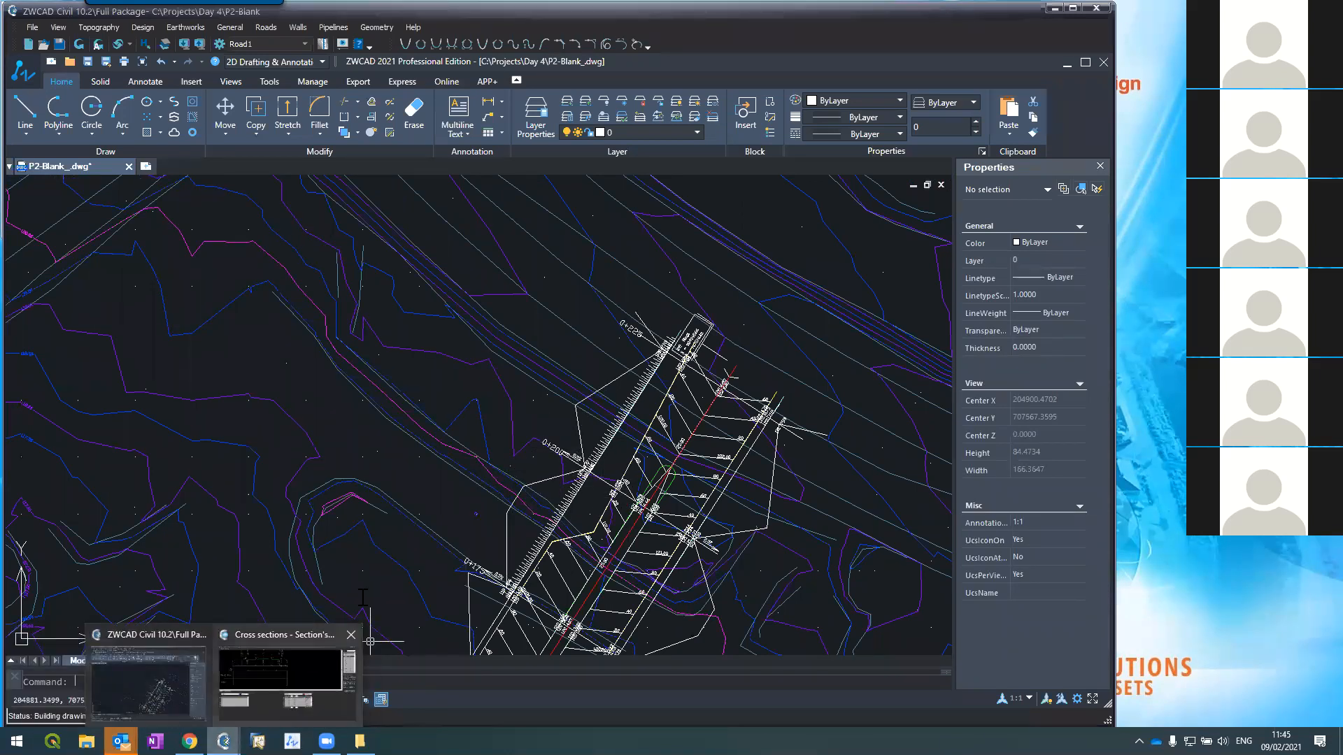
scroll(549, 518, "up", 5)
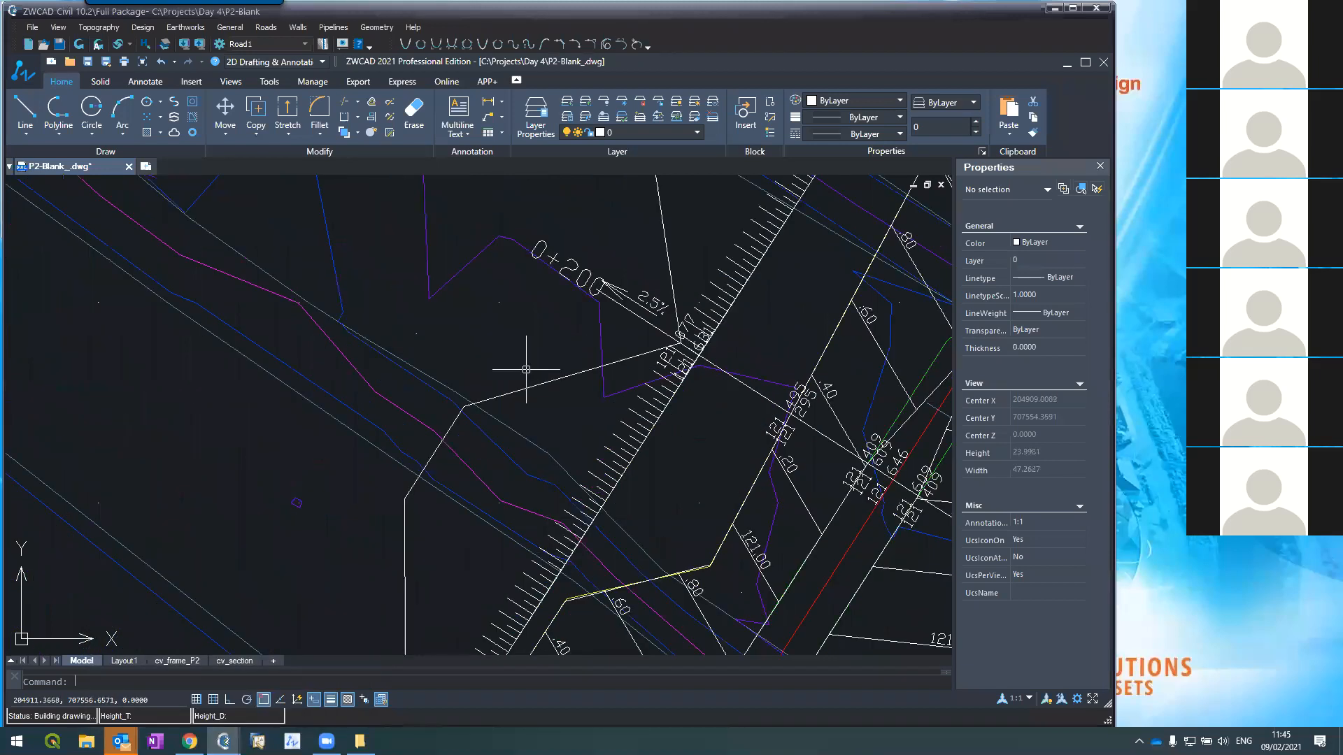
mouse_move(224, 742)
left_click(239, 682)
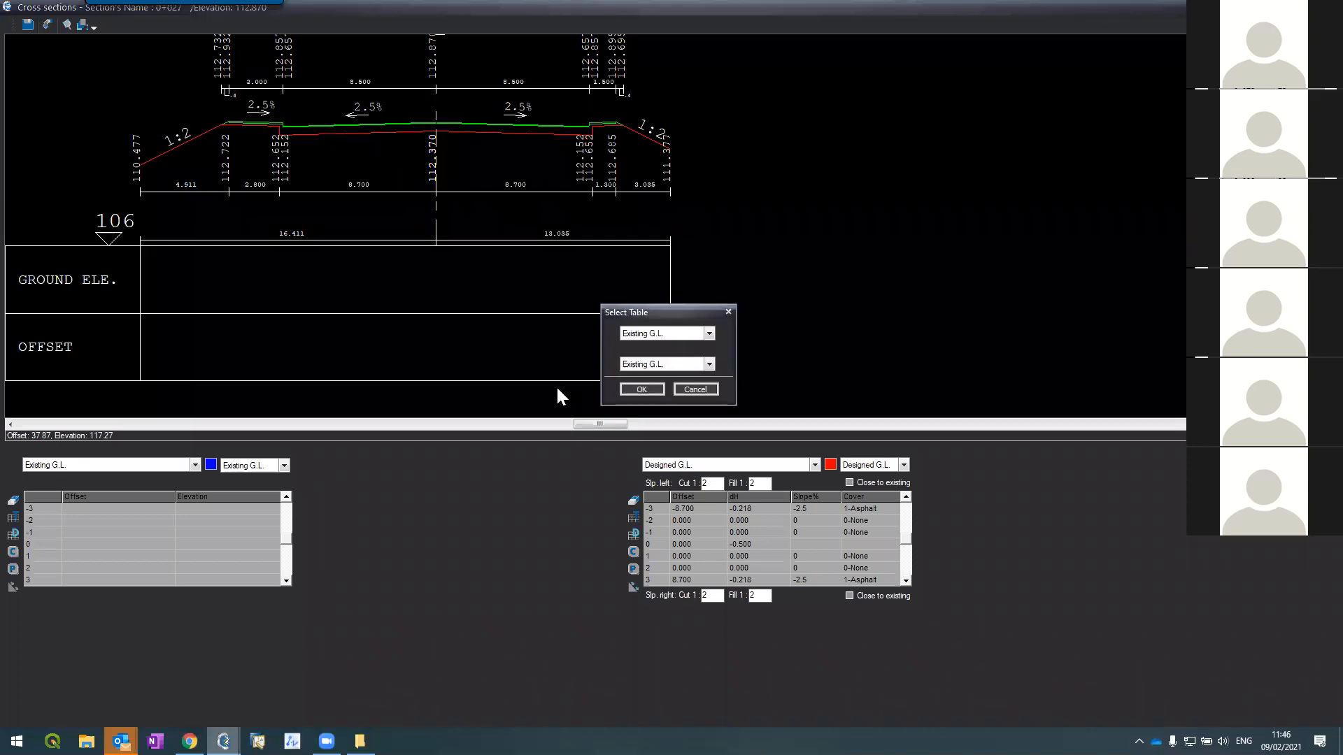
left_click(629, 392)
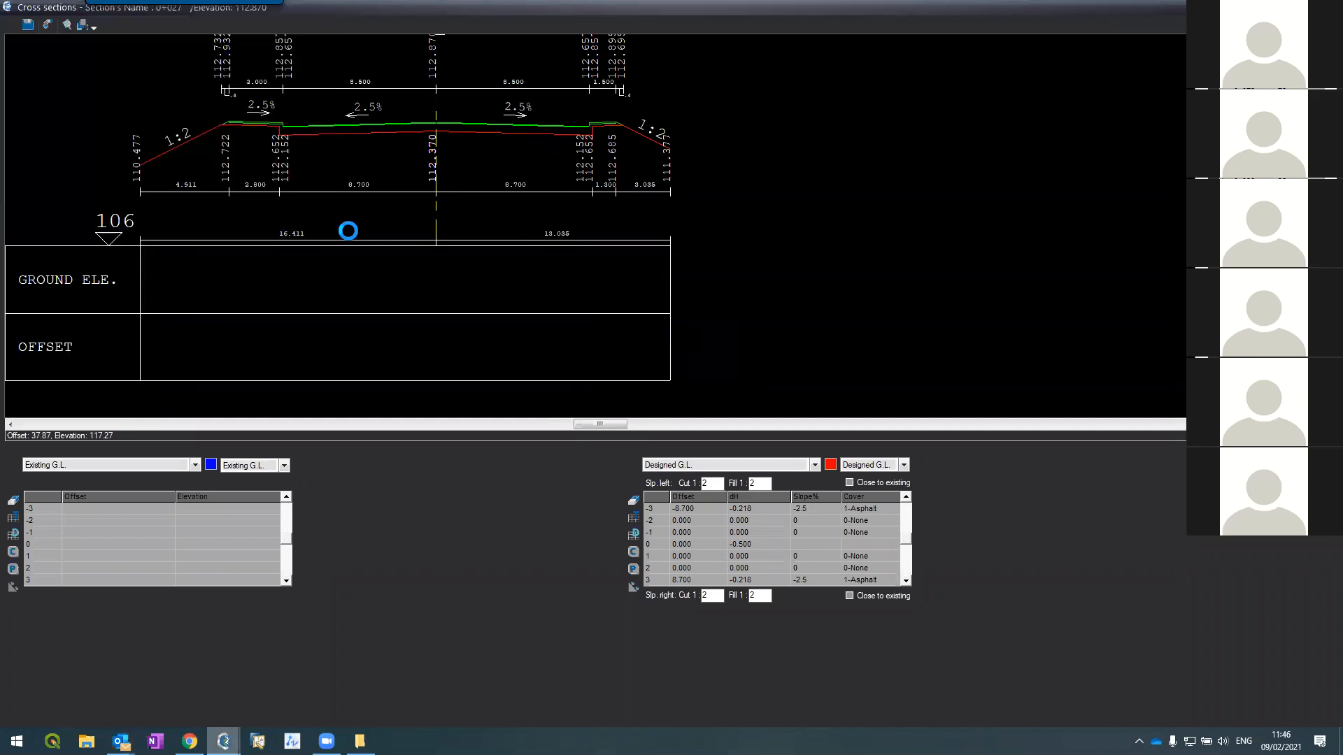
left_click(647, 411)
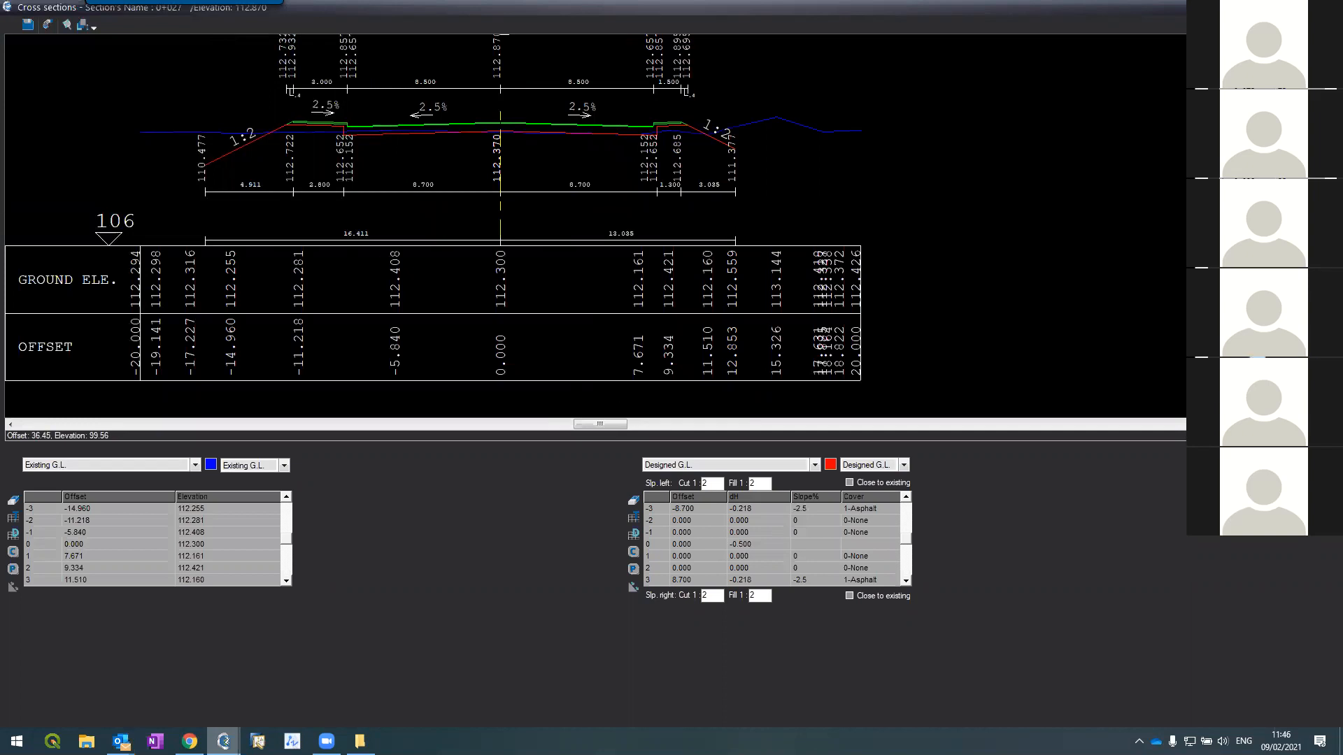
Step: Recalculate all design tables against the ground and step on through the sections
left_click(660, 355)
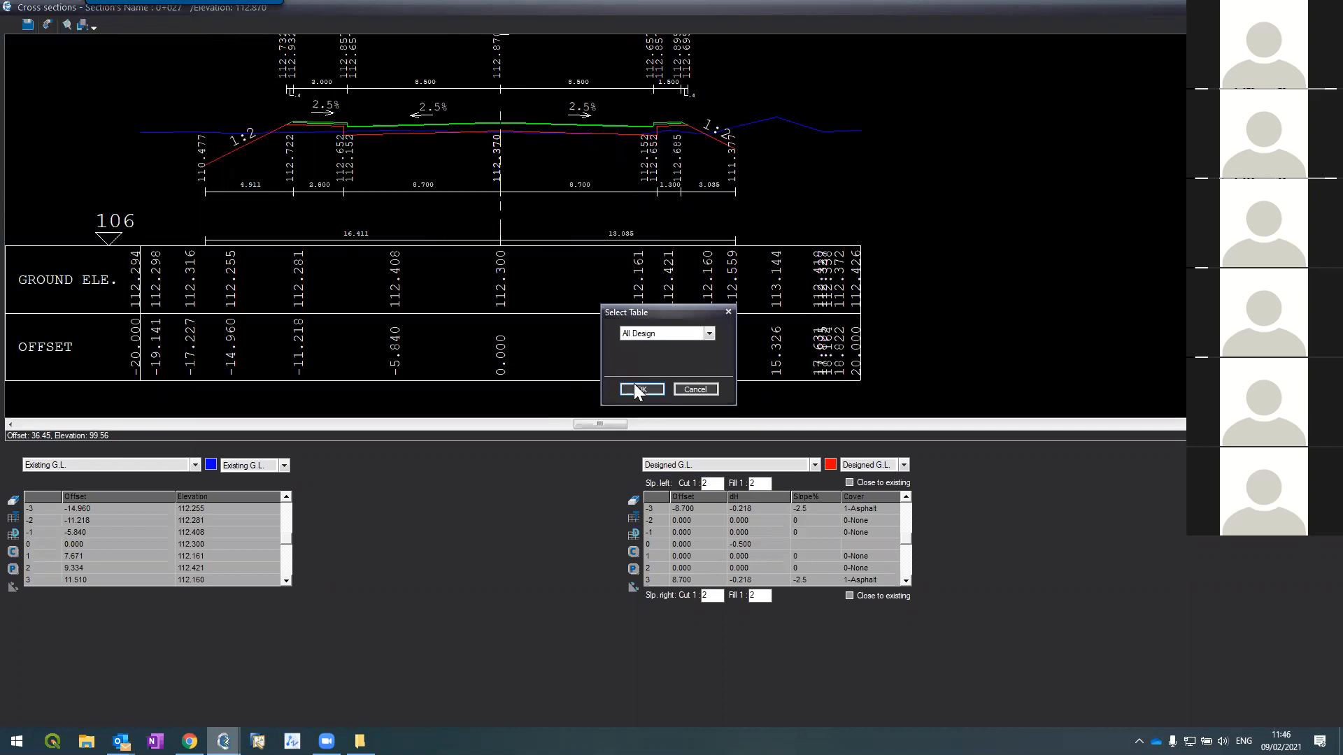
left_click(639, 390)
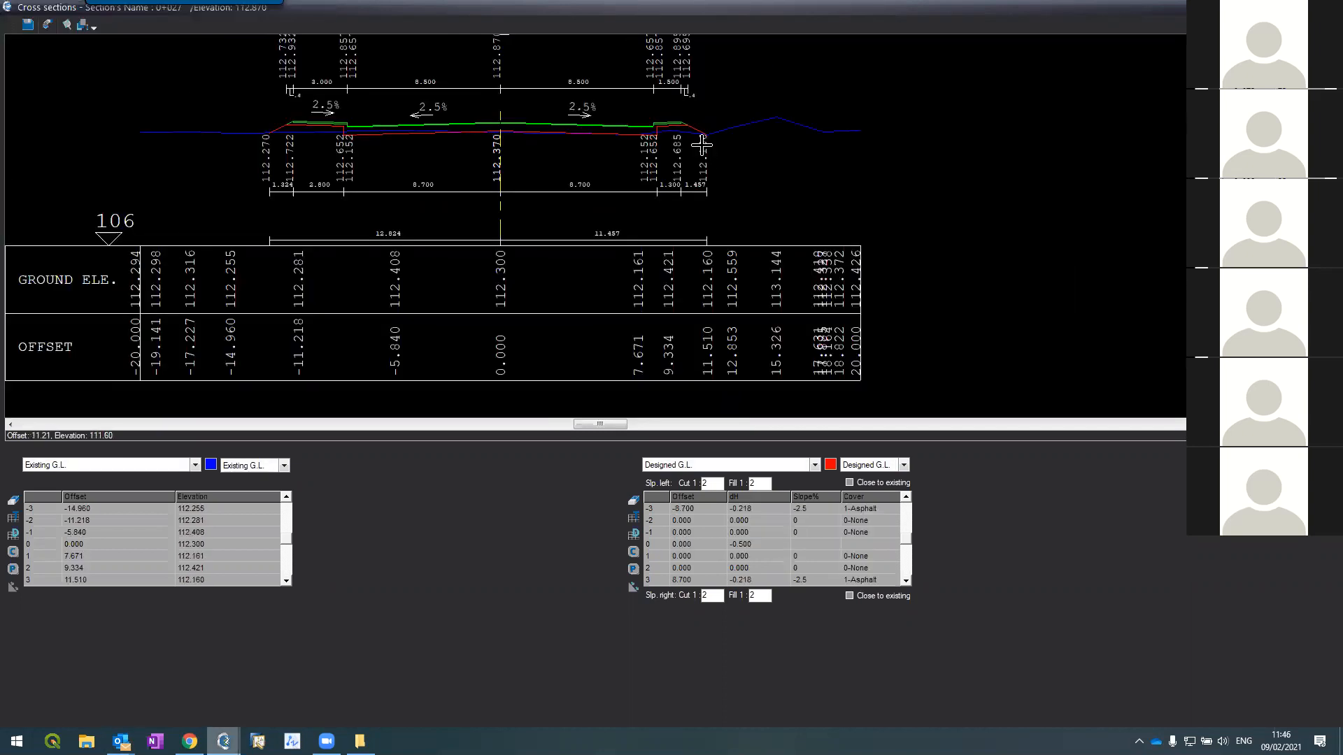
scroll(700, 133, "up", 2)
scroll(700, 133, "up", 2)
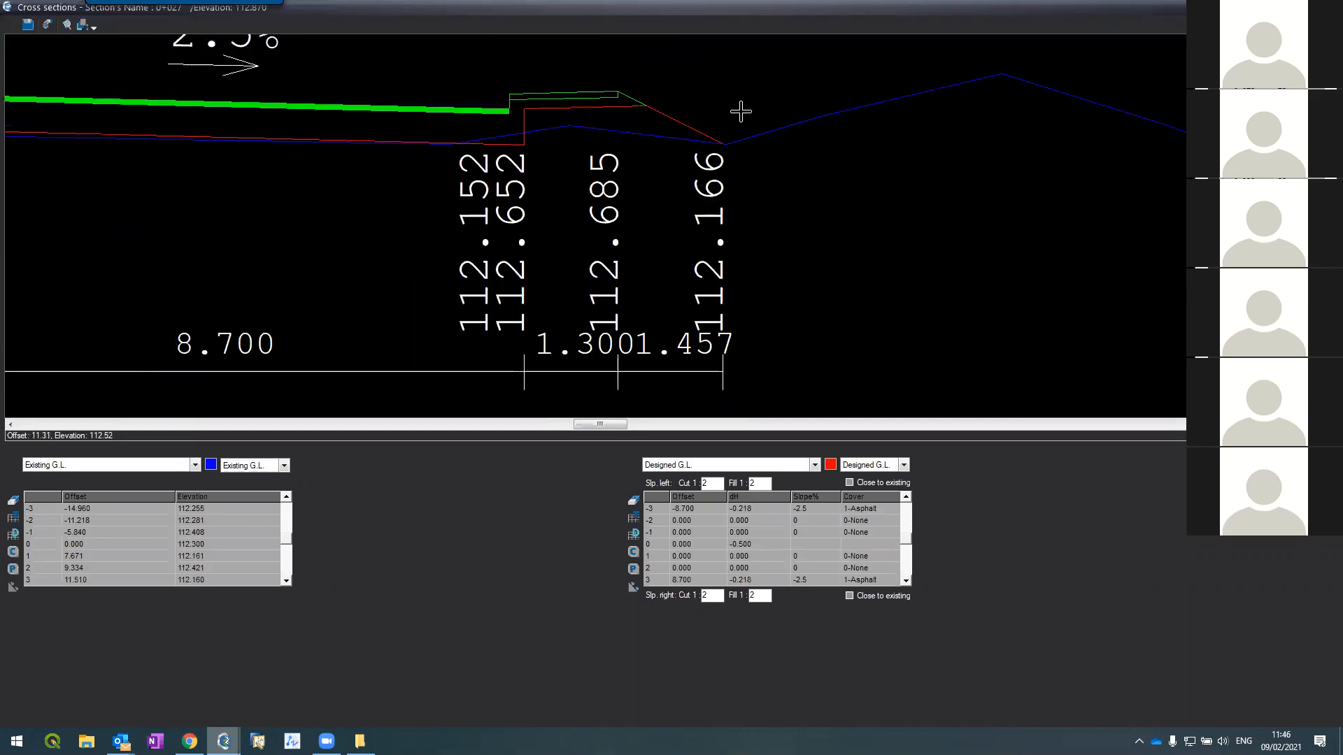
key("Page_Down")
key("Page_Down")
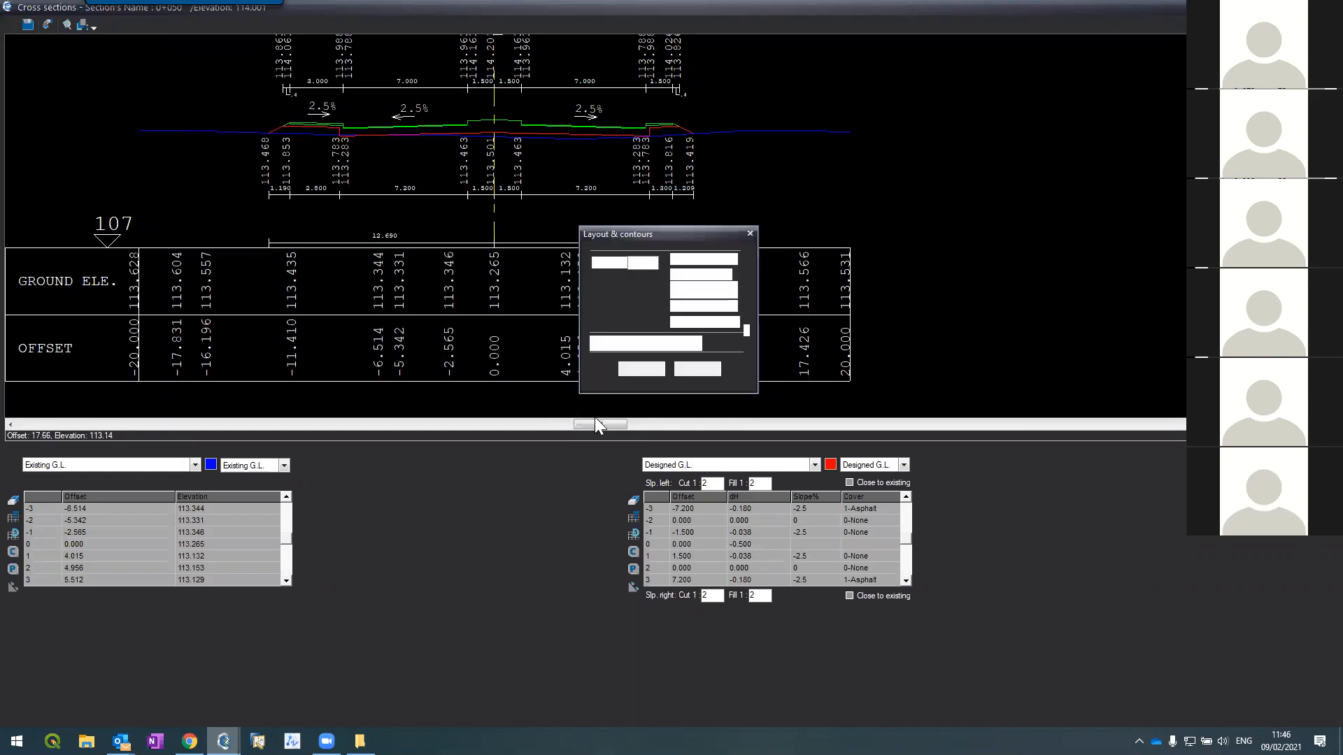
Step: Confirm the Layout & contours regeneration and zoom over the redrawn corridor's slope ticks and section lines
left_click(645, 371)
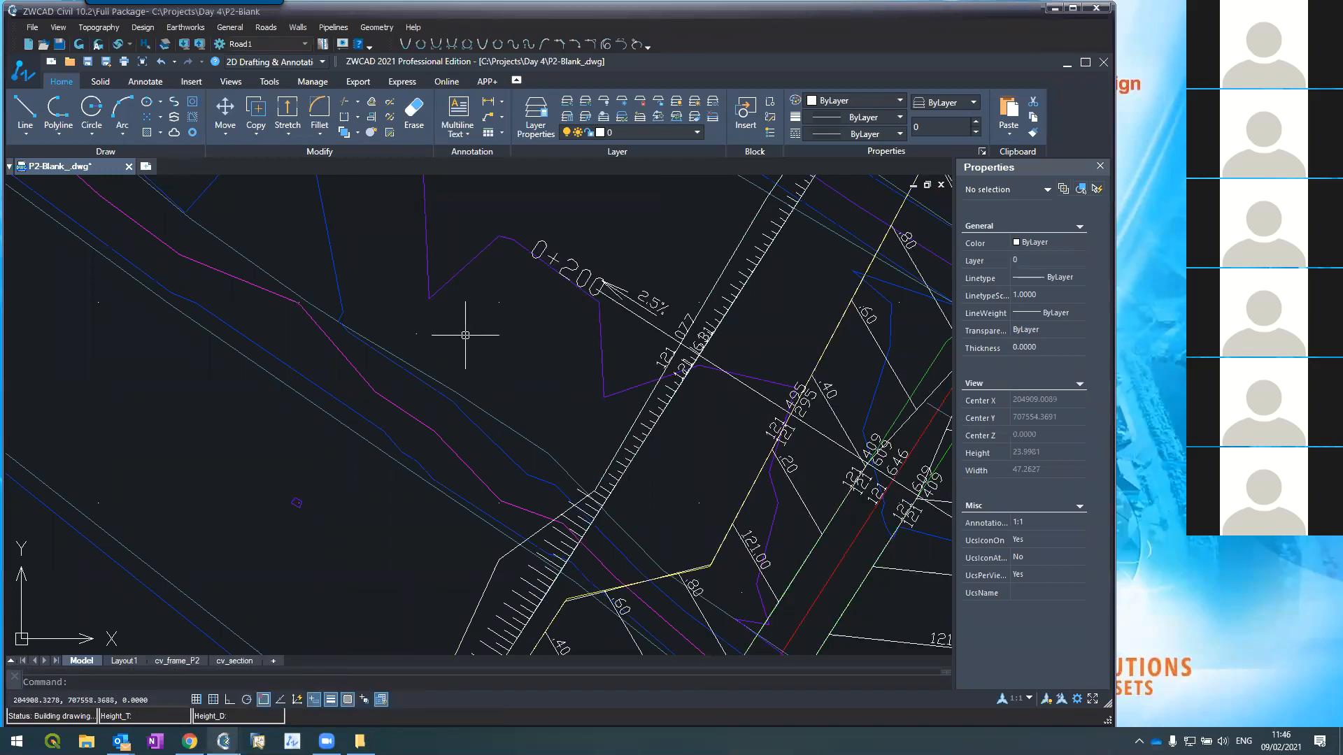
scroll(450, 284, "down", 3)
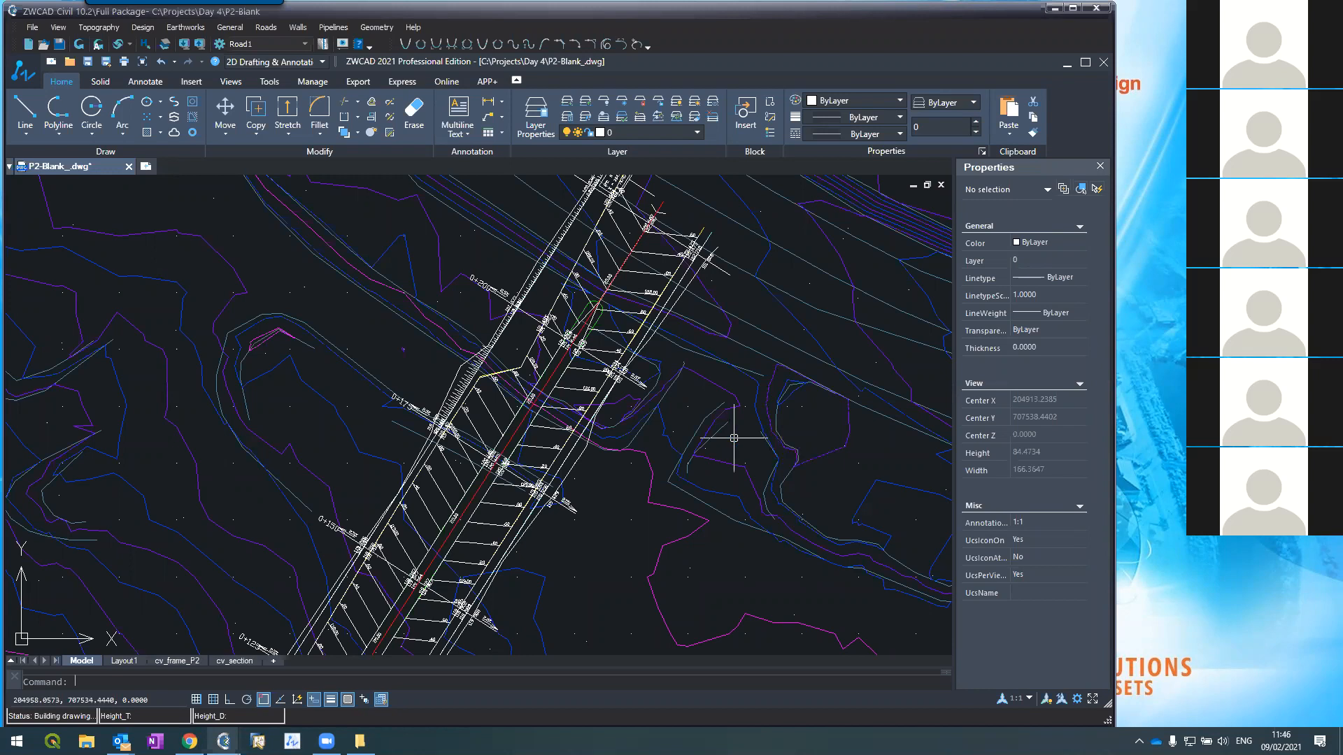
scroll(706, 388, "down", 2)
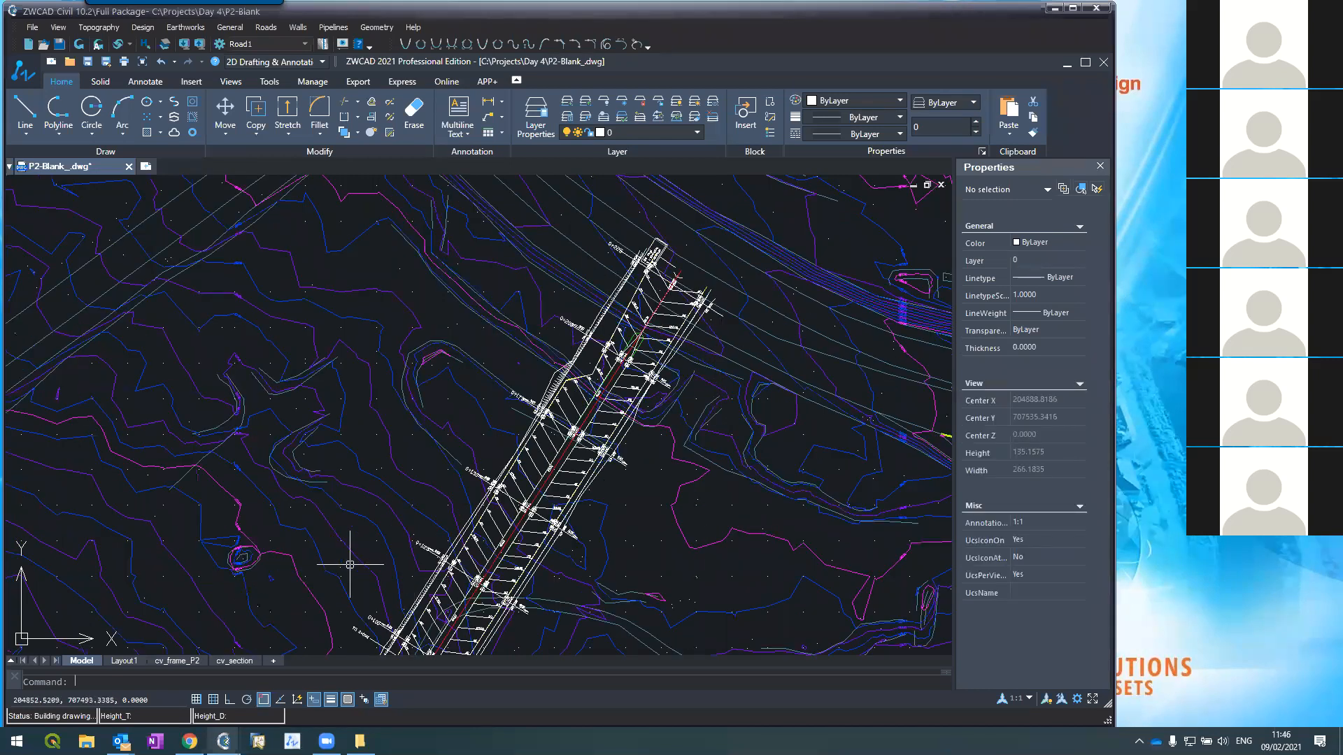
scroll(355, 552, "up", 2)
scroll(620, 254, "down", 5)
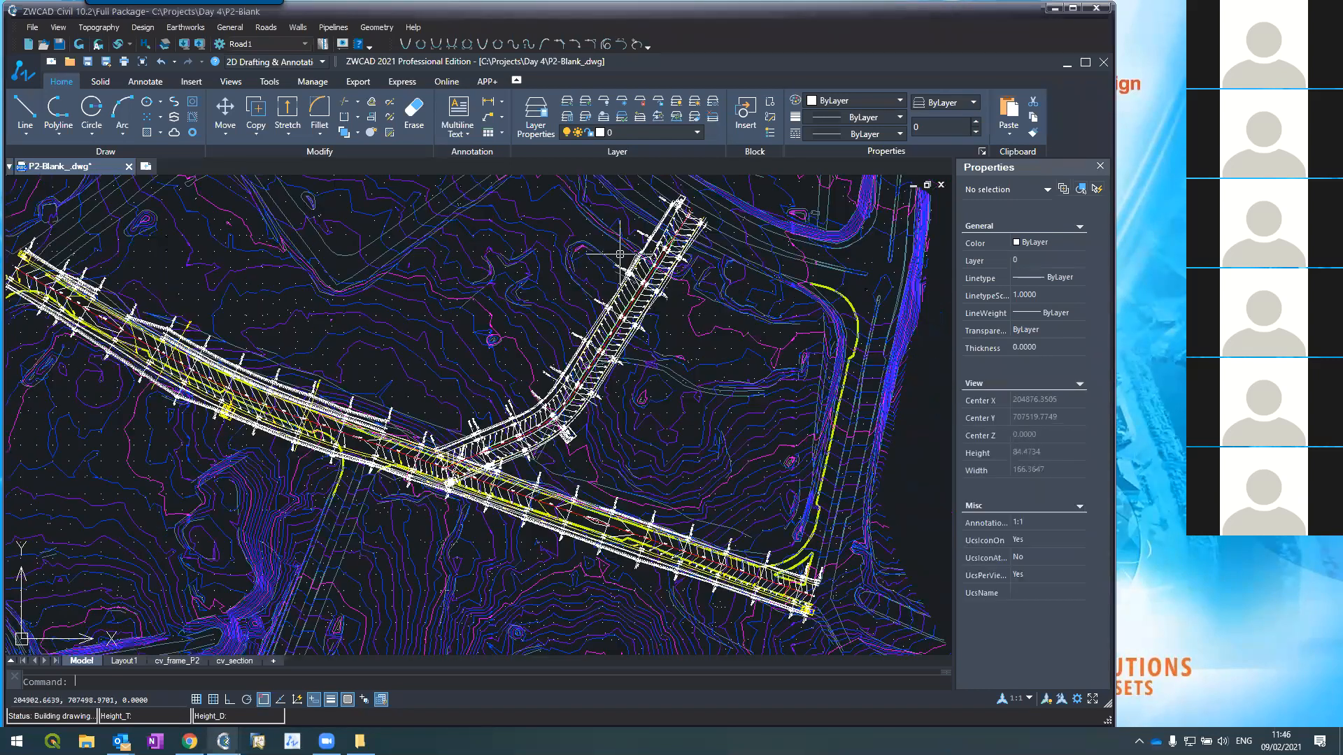
scroll(401, 500, "up", 5)
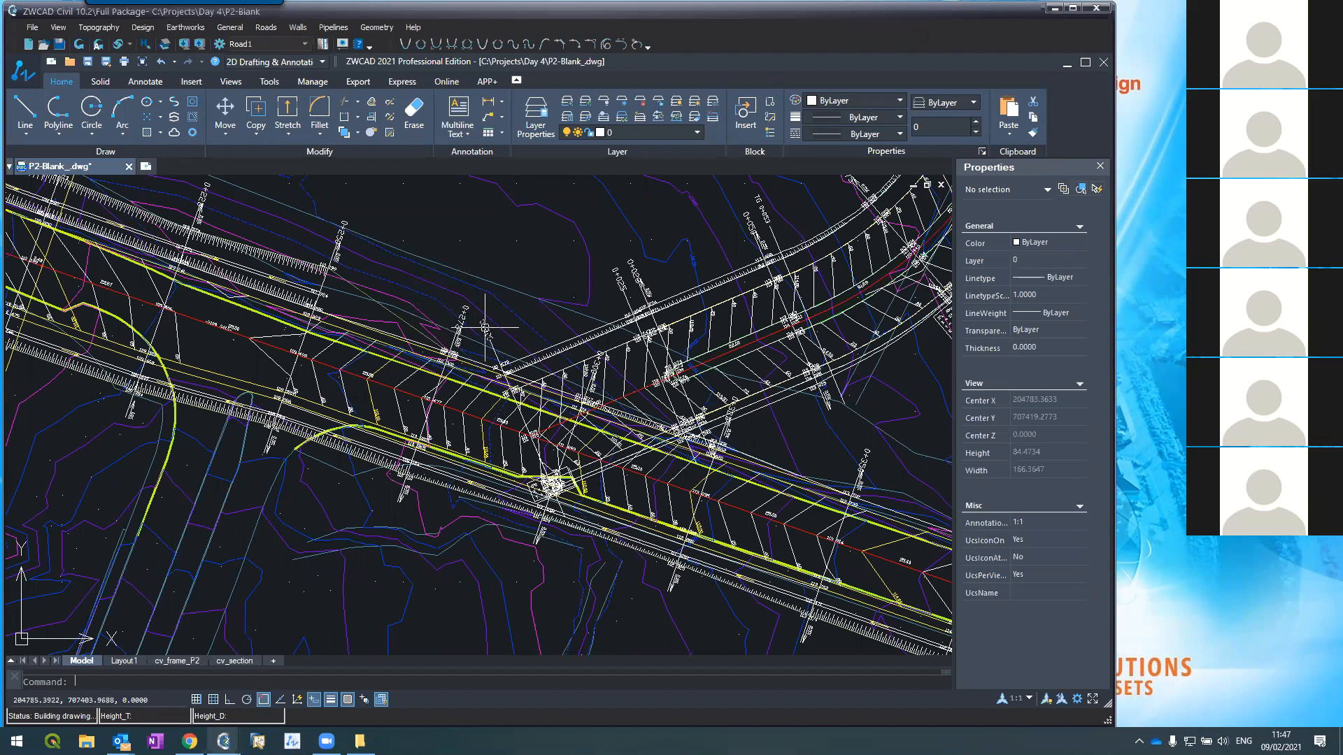
scroll(484, 327, "up", 2)
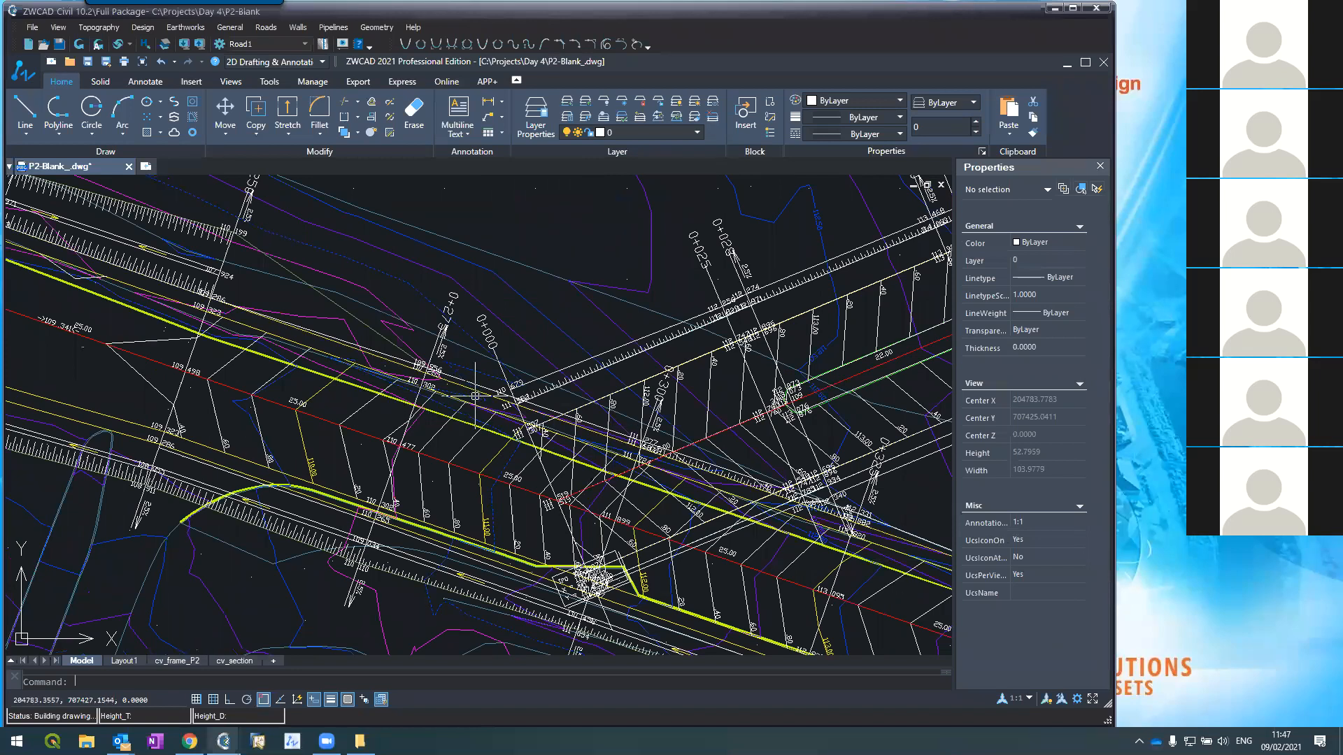
scroll(495, 381, "down", 4)
scroll(496, 381, "up", 3)
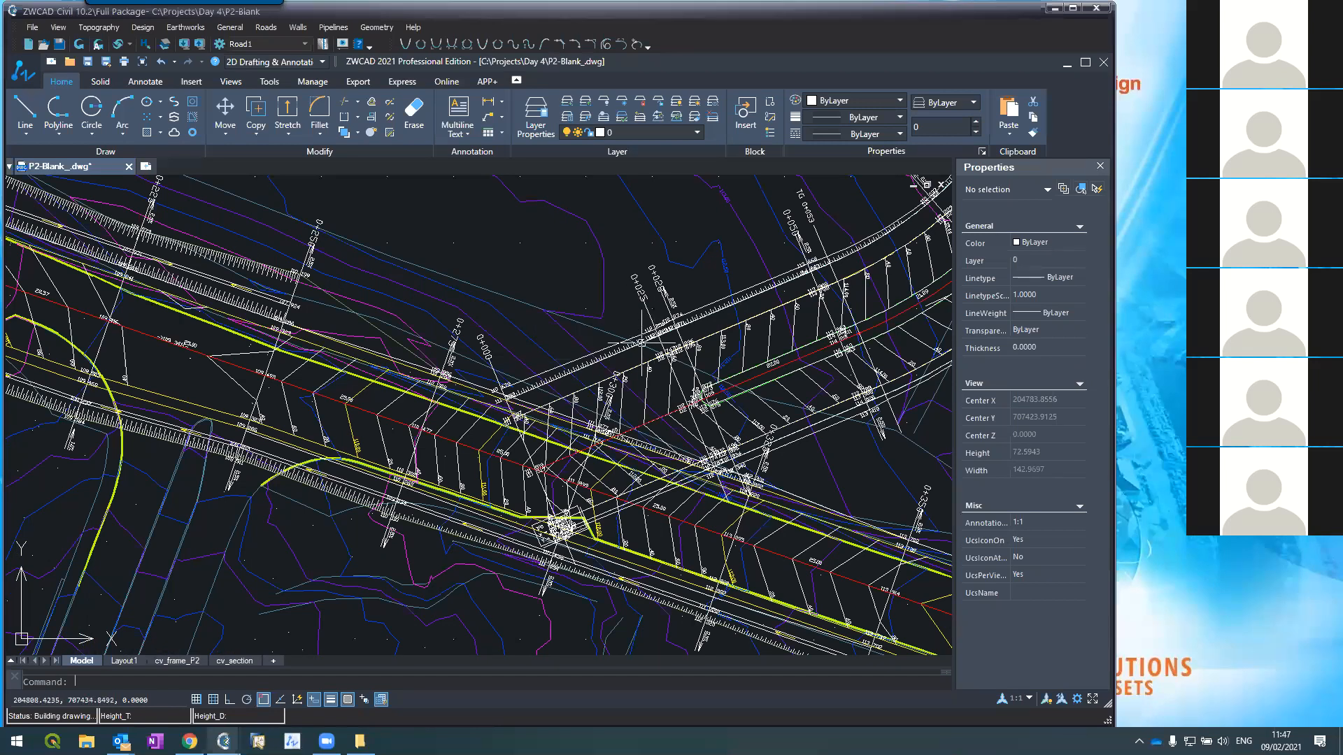
Step: Zoom around the road plan near chainage 0+125 to inspect the corridor
left_click(265, 28)
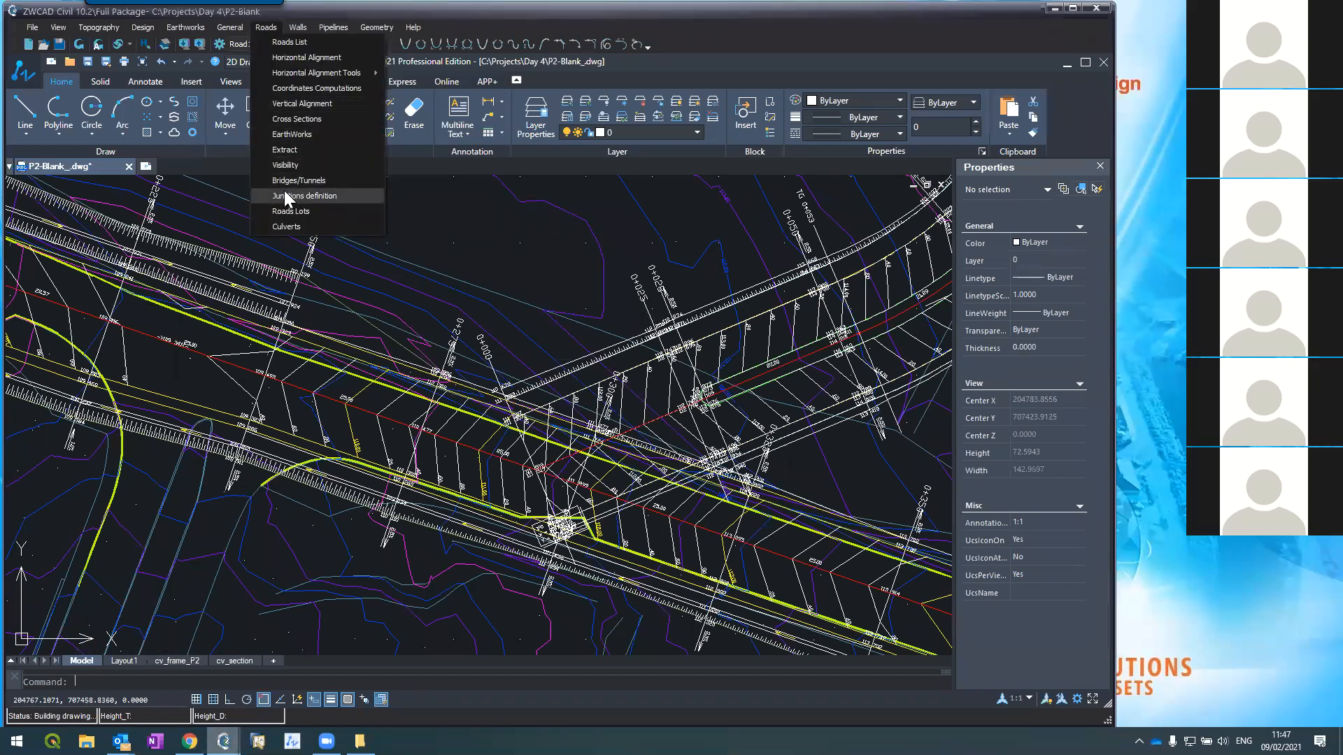
left_click(534, 241)
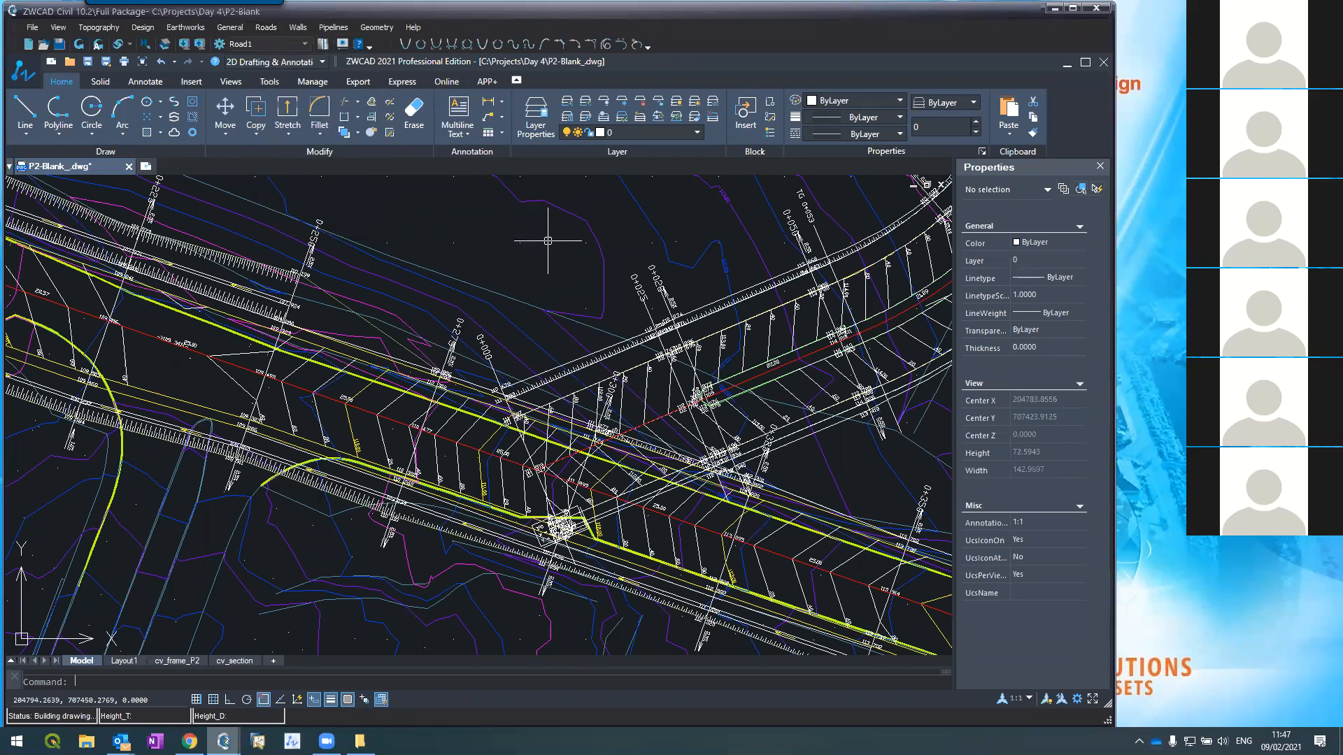
scroll(550, 241, "down", 4)
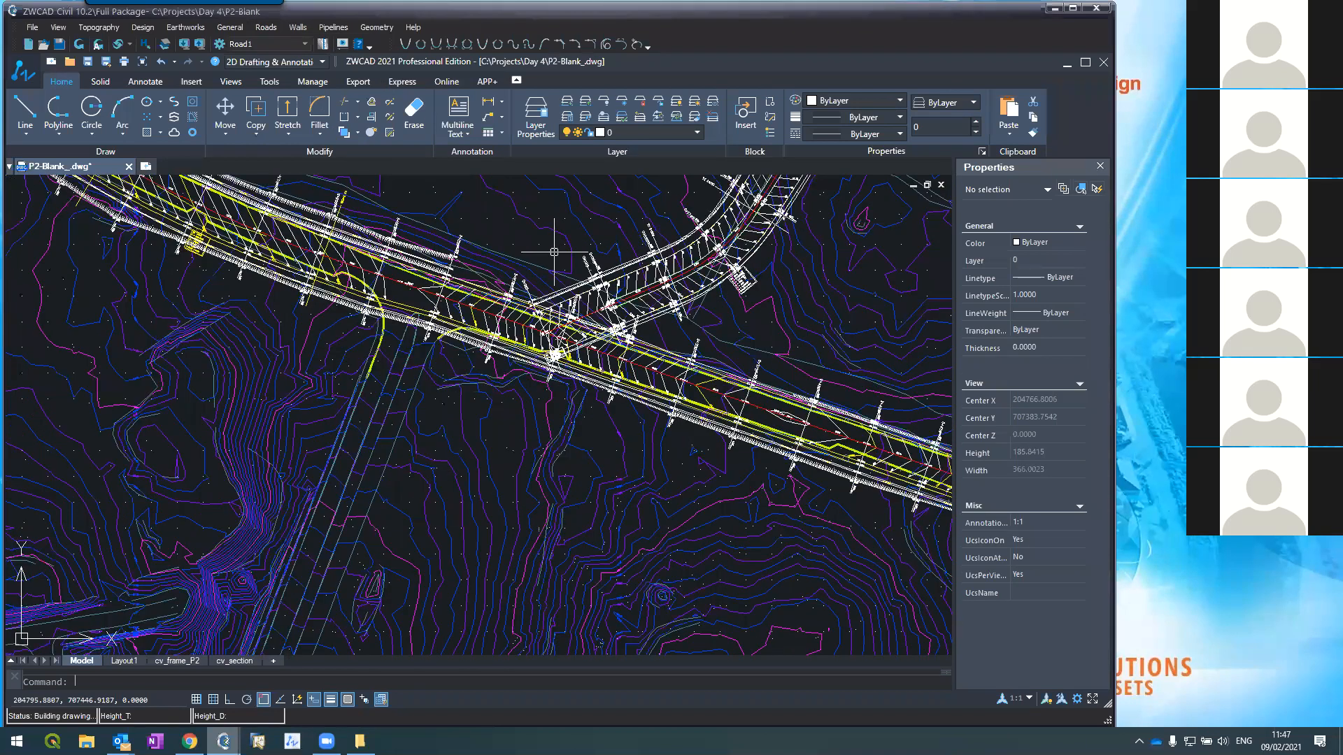
scroll(556, 248, "up", 2)
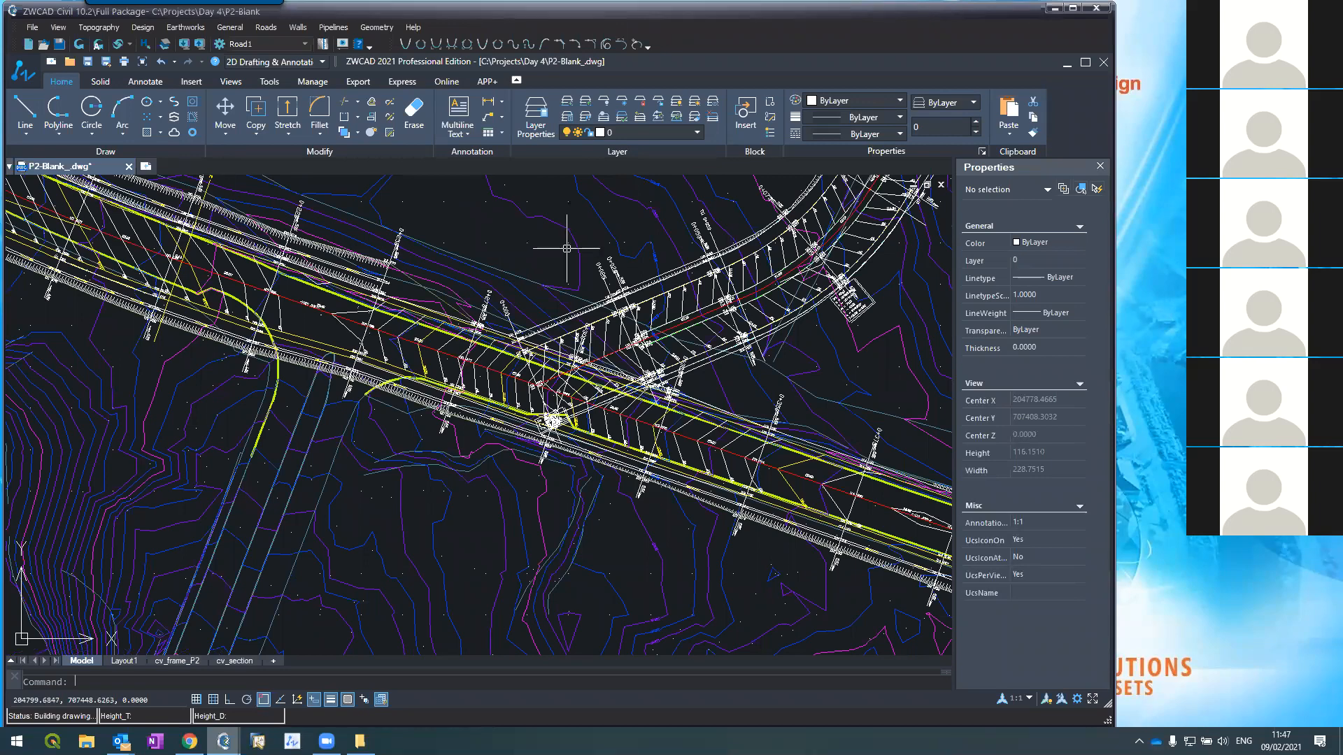
scroll(575, 270, "down", 4)
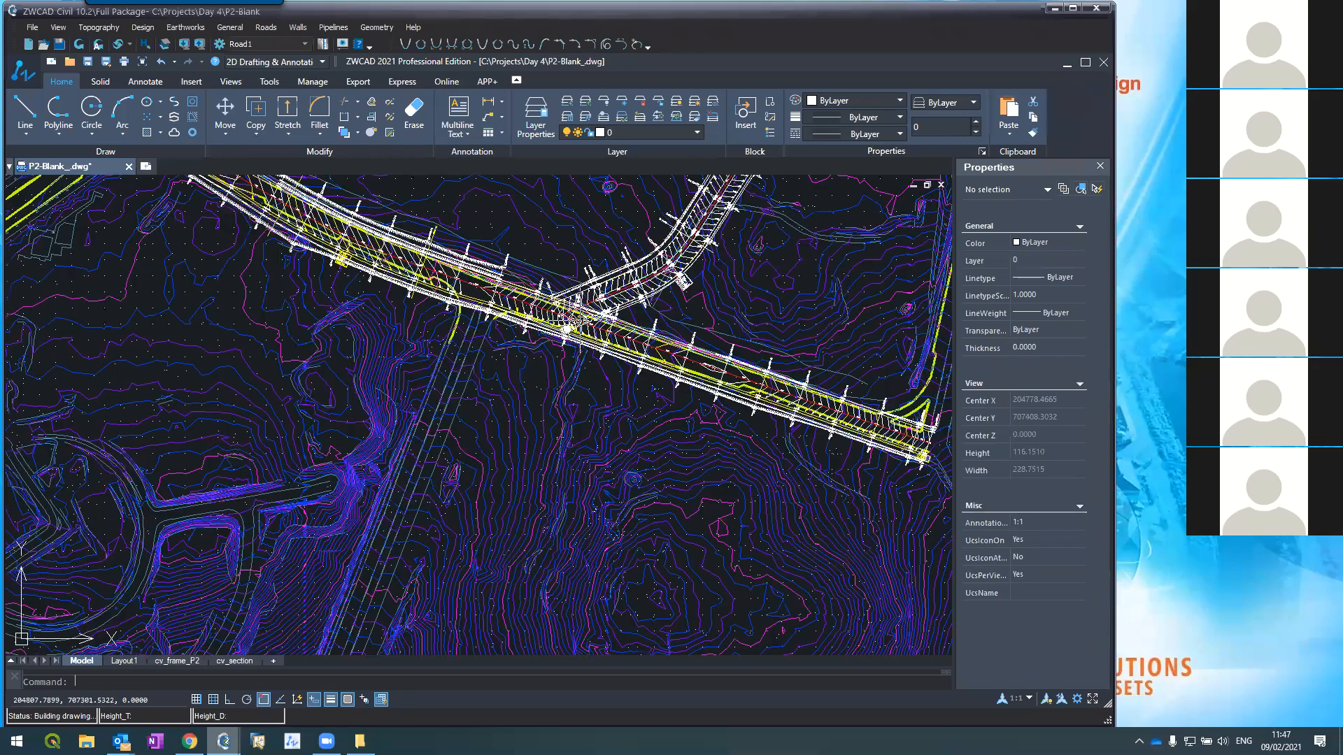
scroll(577, 355, "down", 2)
scroll(577, 354, "down", 2)
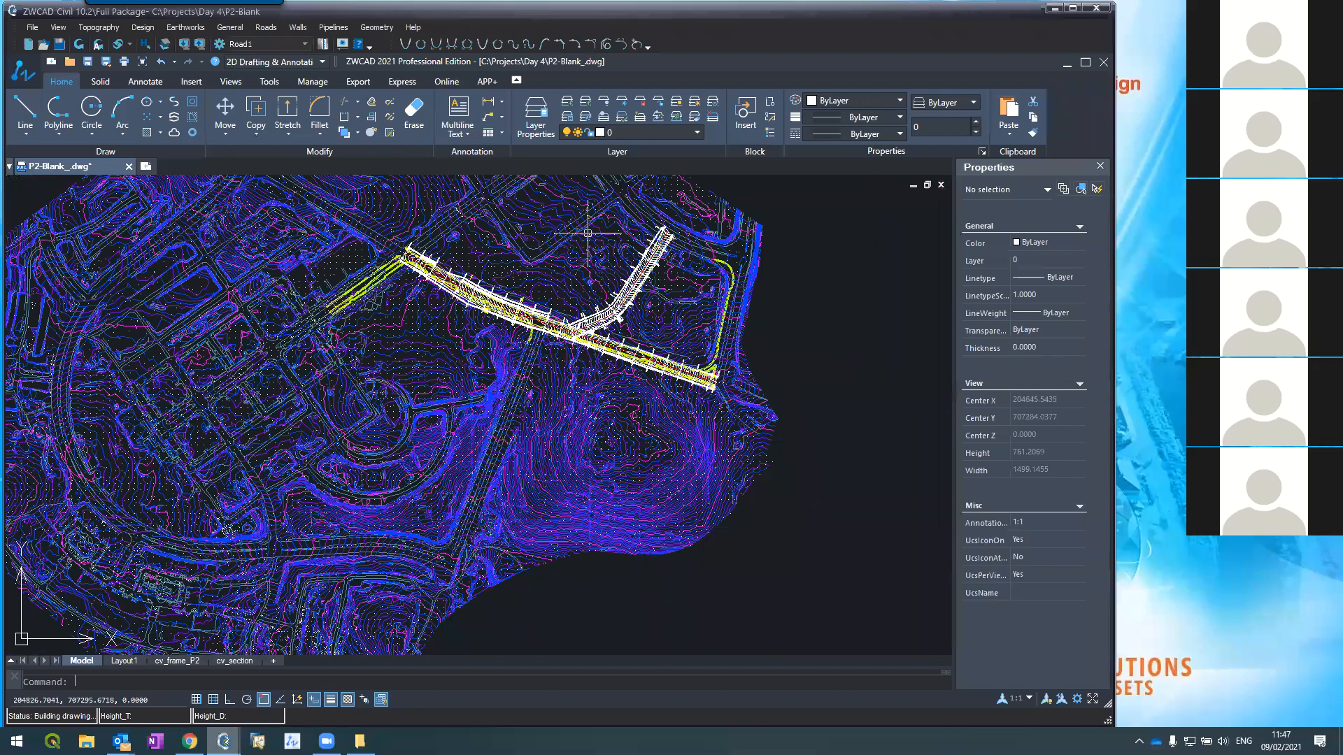
scroll(587, 233, "up", 8)
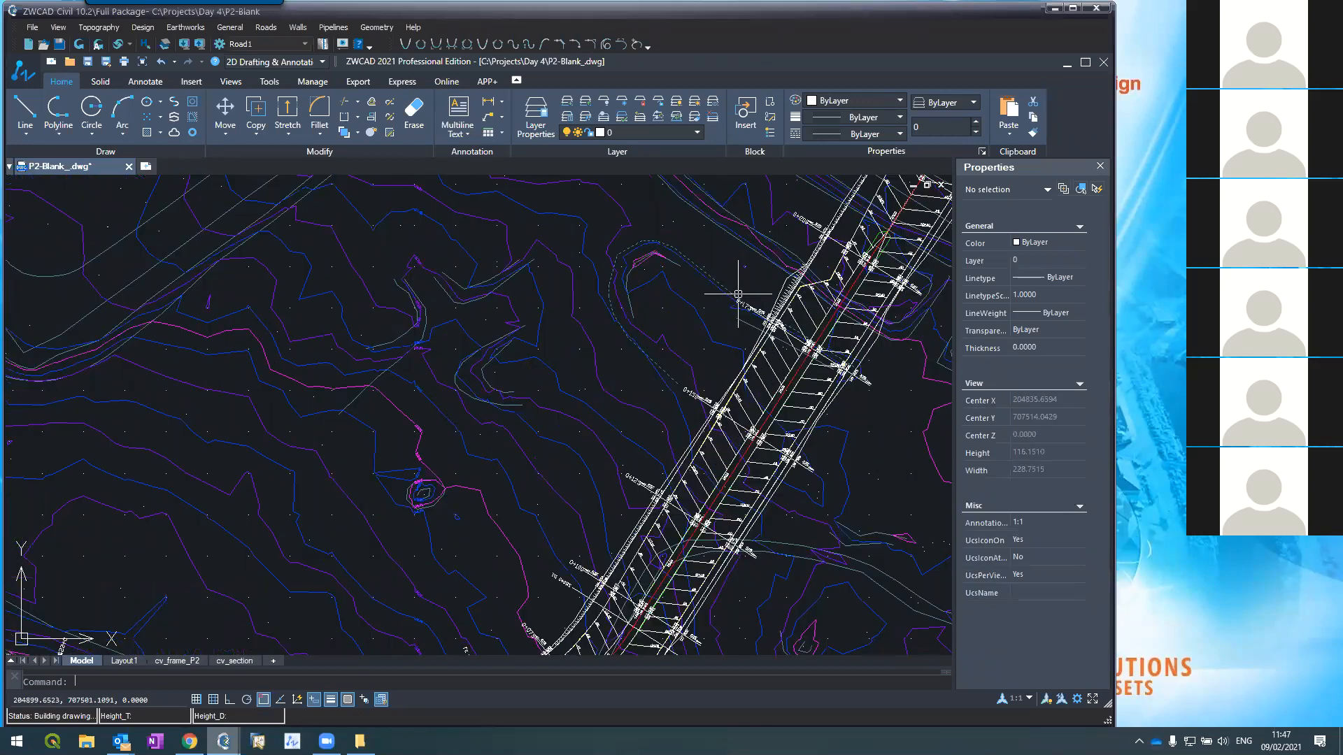
scroll(738, 293, "down", 2)
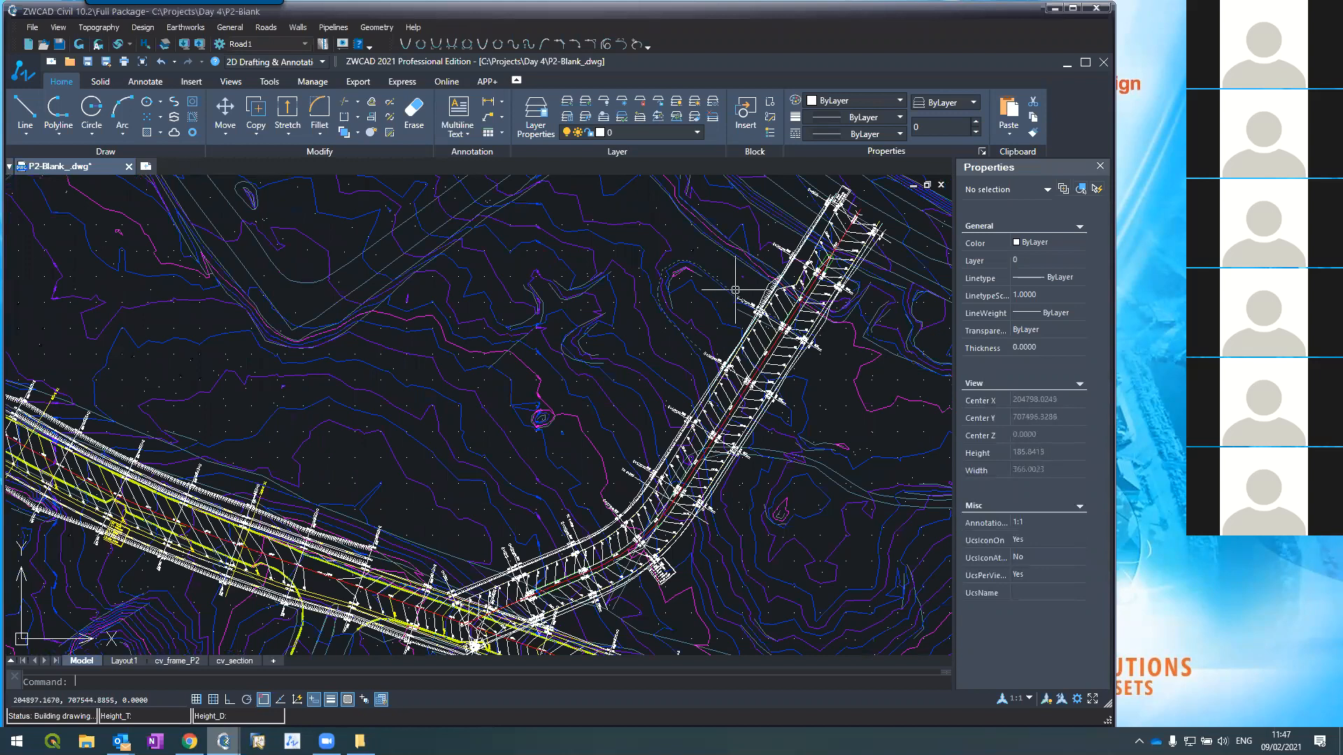
scroll(735, 288, "up", 5)
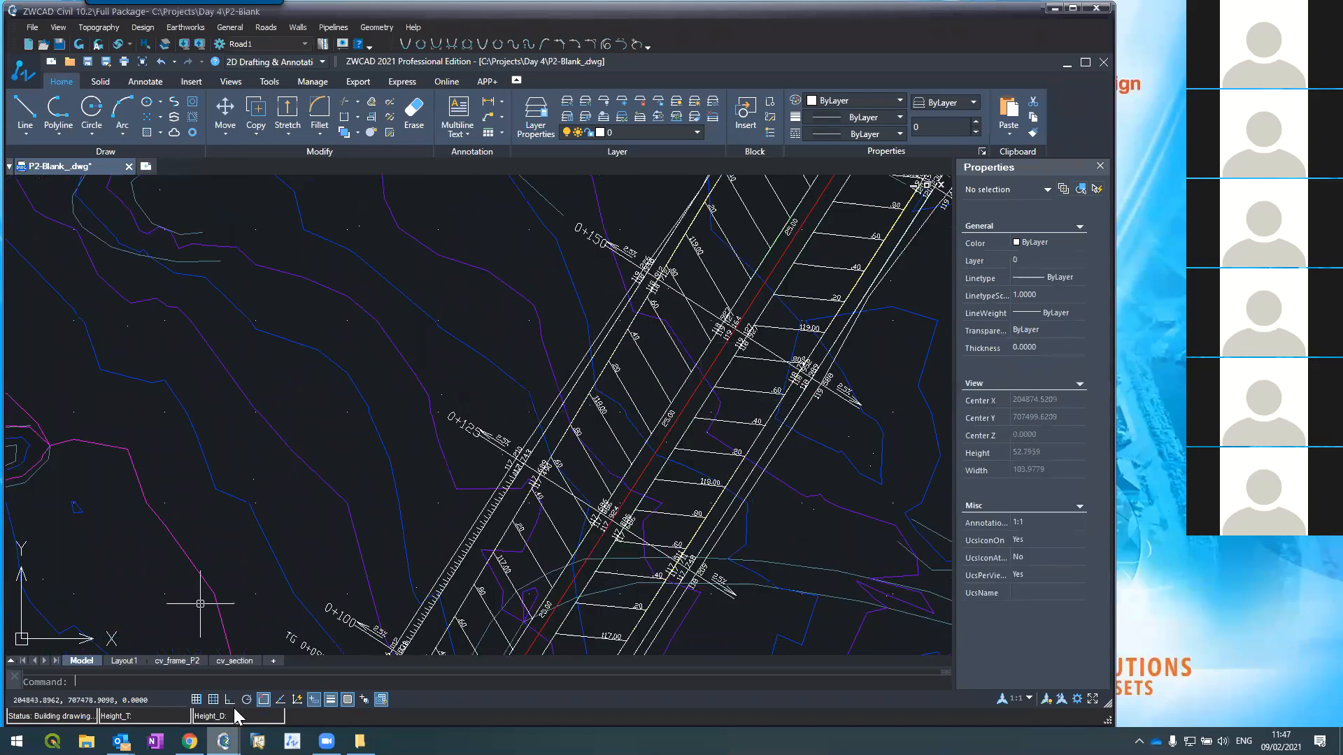
Step: Return to the Cross sections editor, showing section 0+050 with its 2.5% crossfall design
left_click(287, 654)
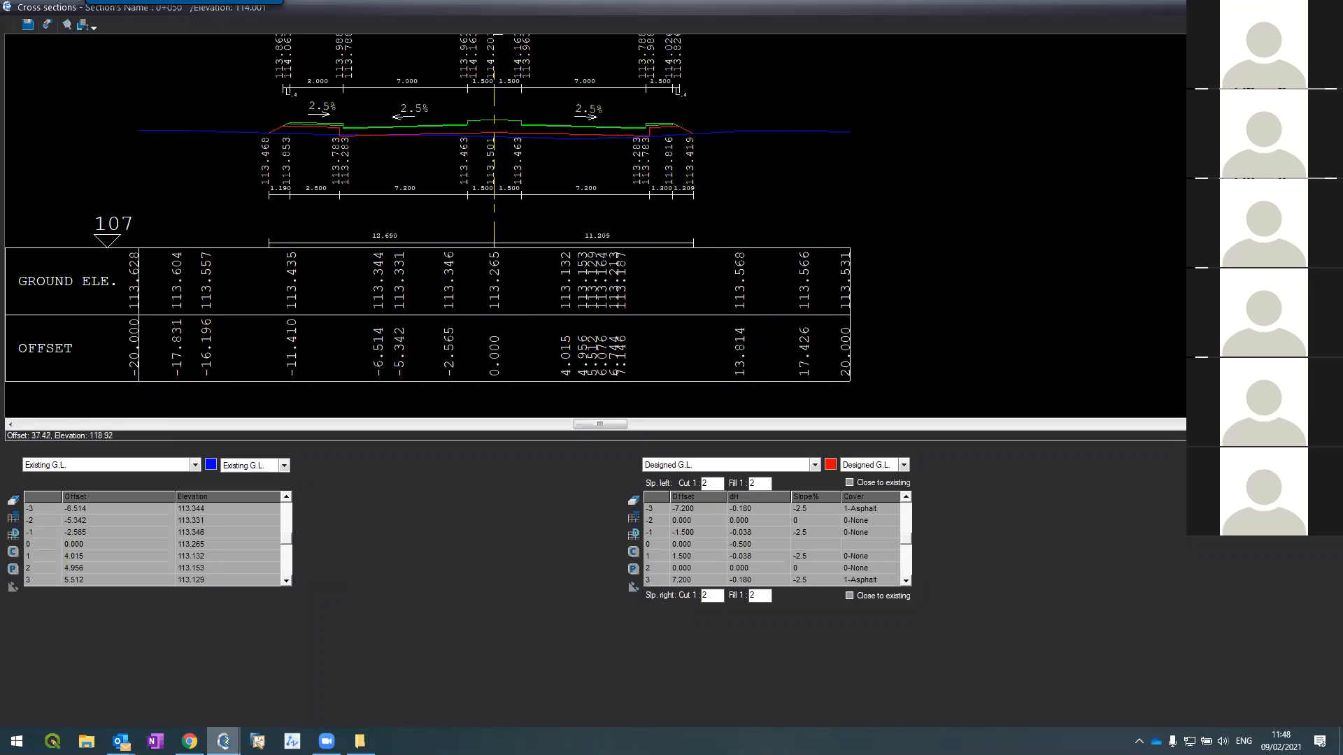
left_click(1324, 7)
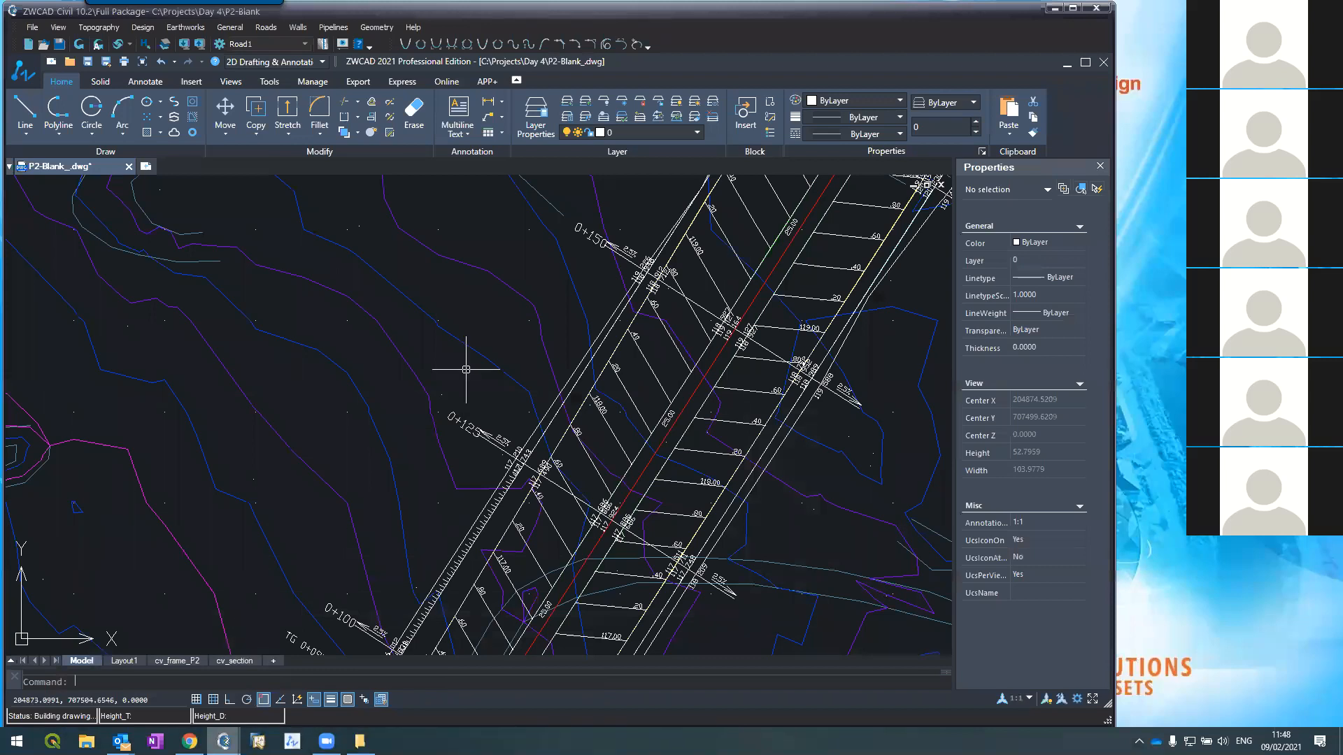
scroll(479, 323, "down", 2)
scroll(490, 389, "up", 5)
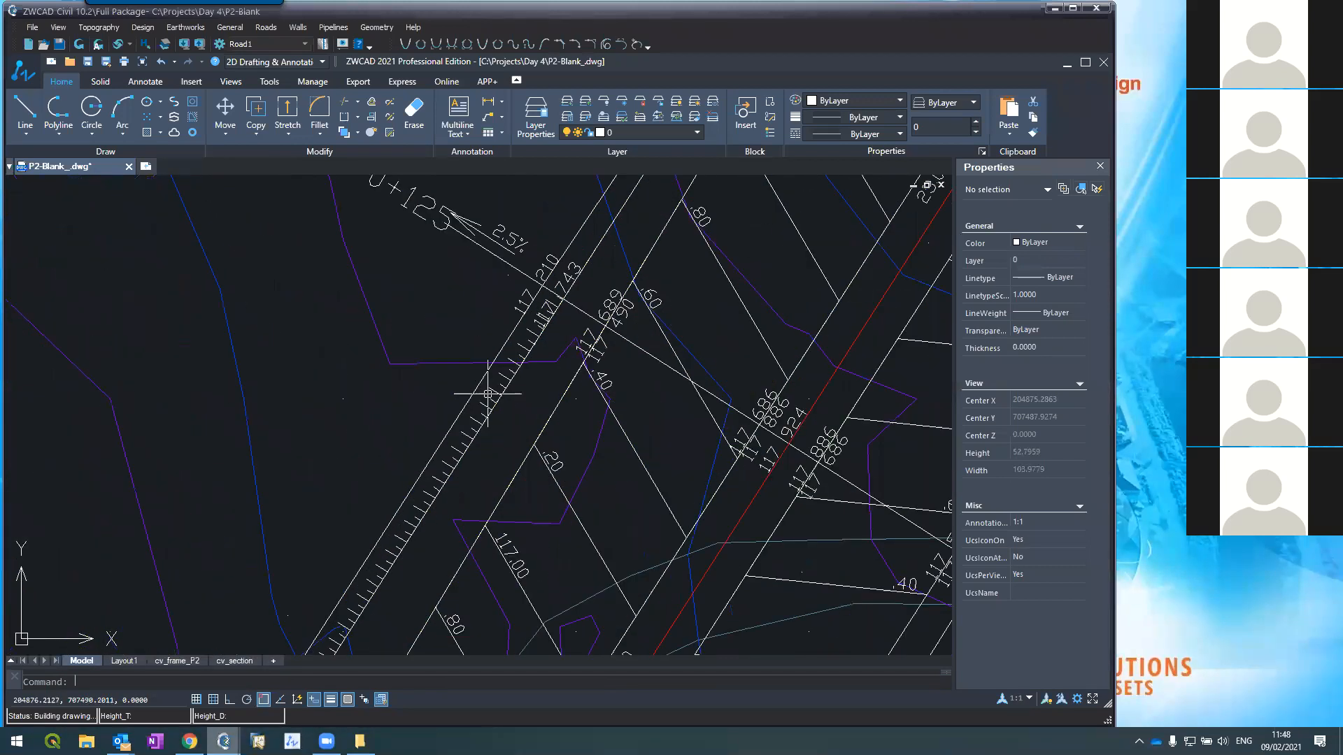
scroll(490, 389, "down", 1)
scroll(482, 381, "up", 4)
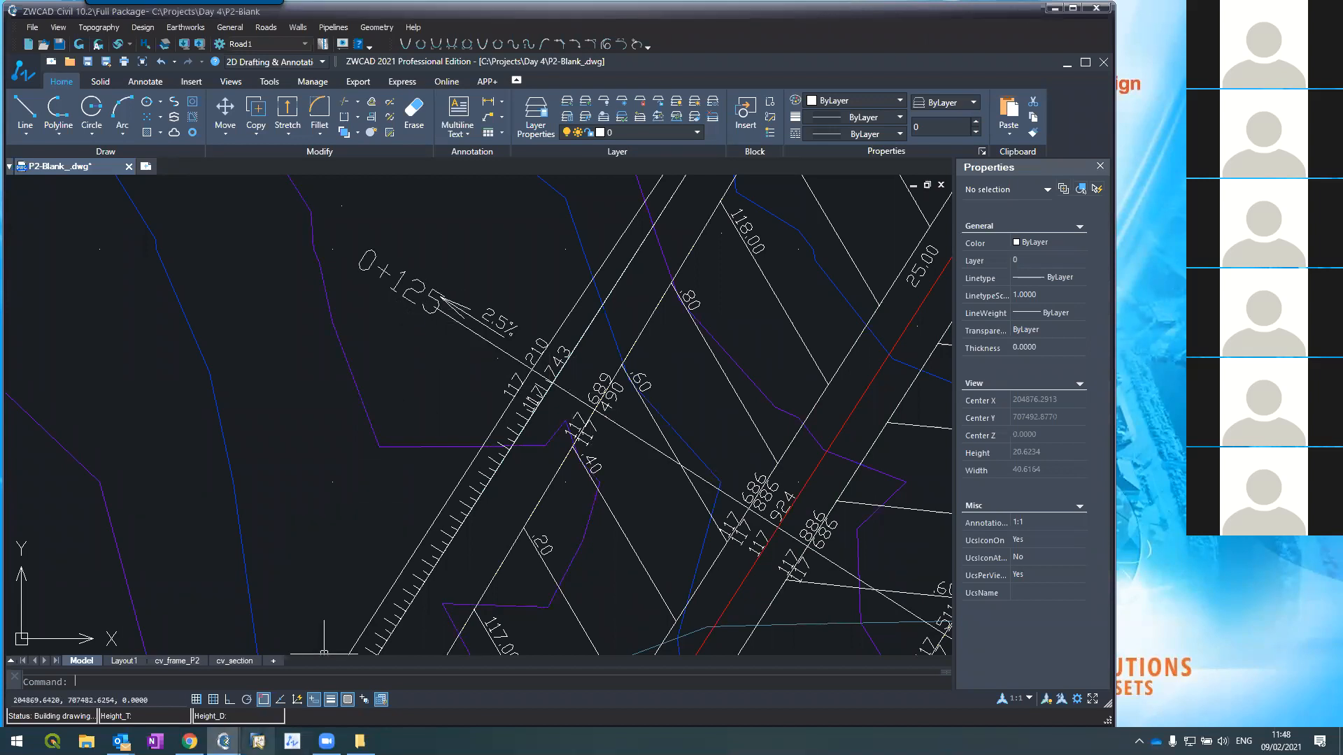
mouse_move(224, 741)
left_click(239, 675)
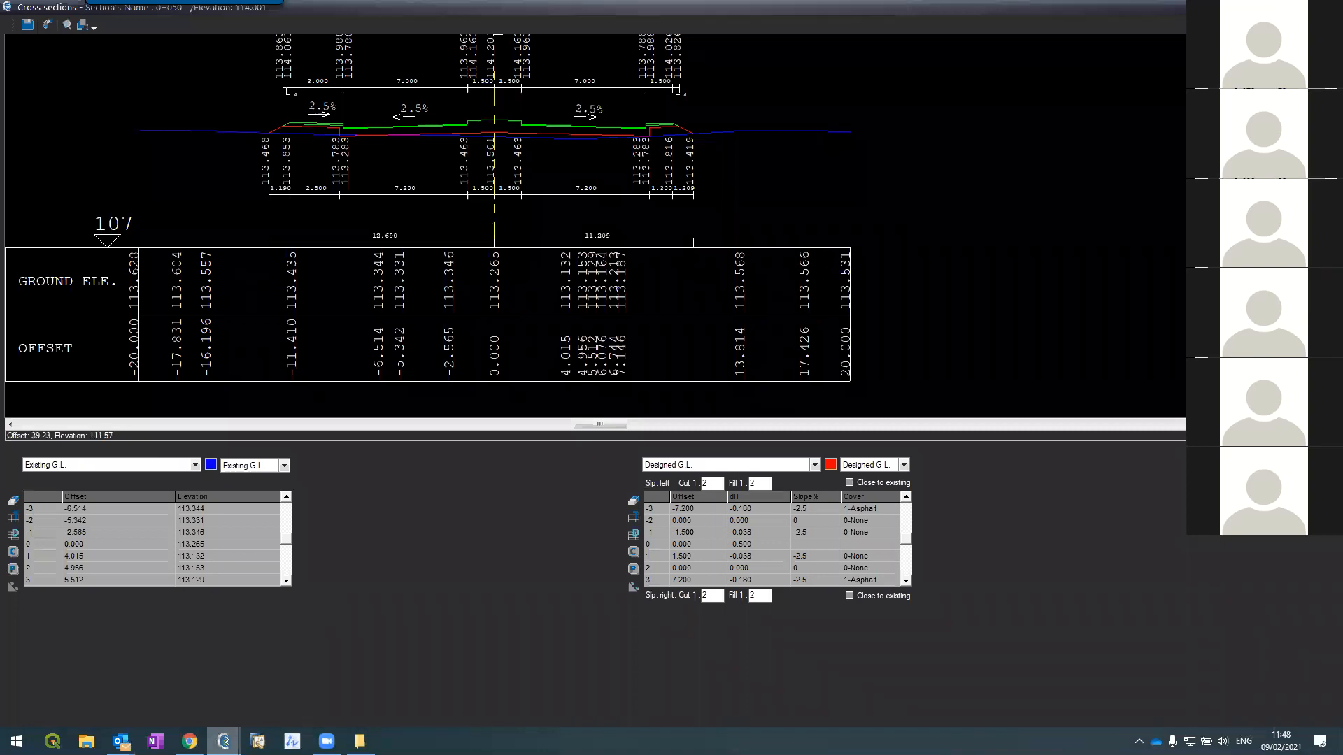
Step: On section 0+125, set Structure row -3 to offset -10 with slope -2.5
left_click(1259, 364)
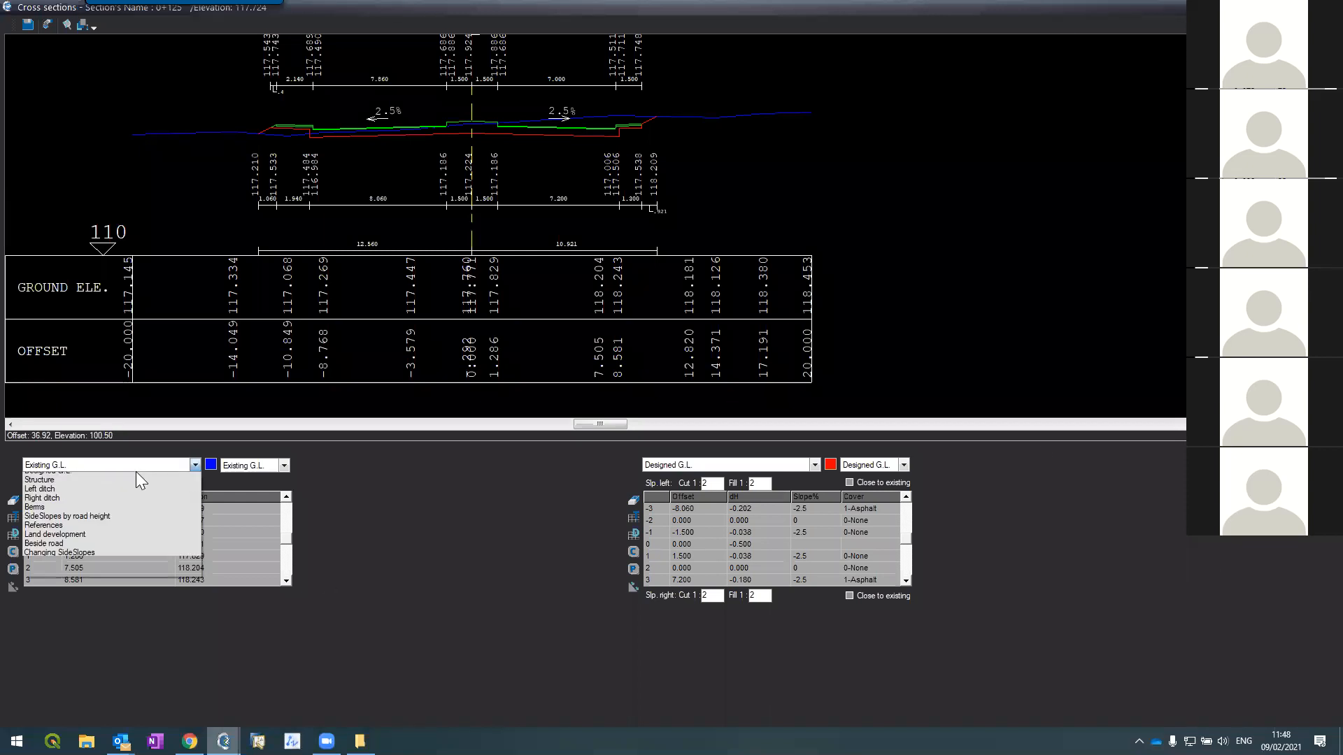
left_click(136, 470)
left_click(104, 497)
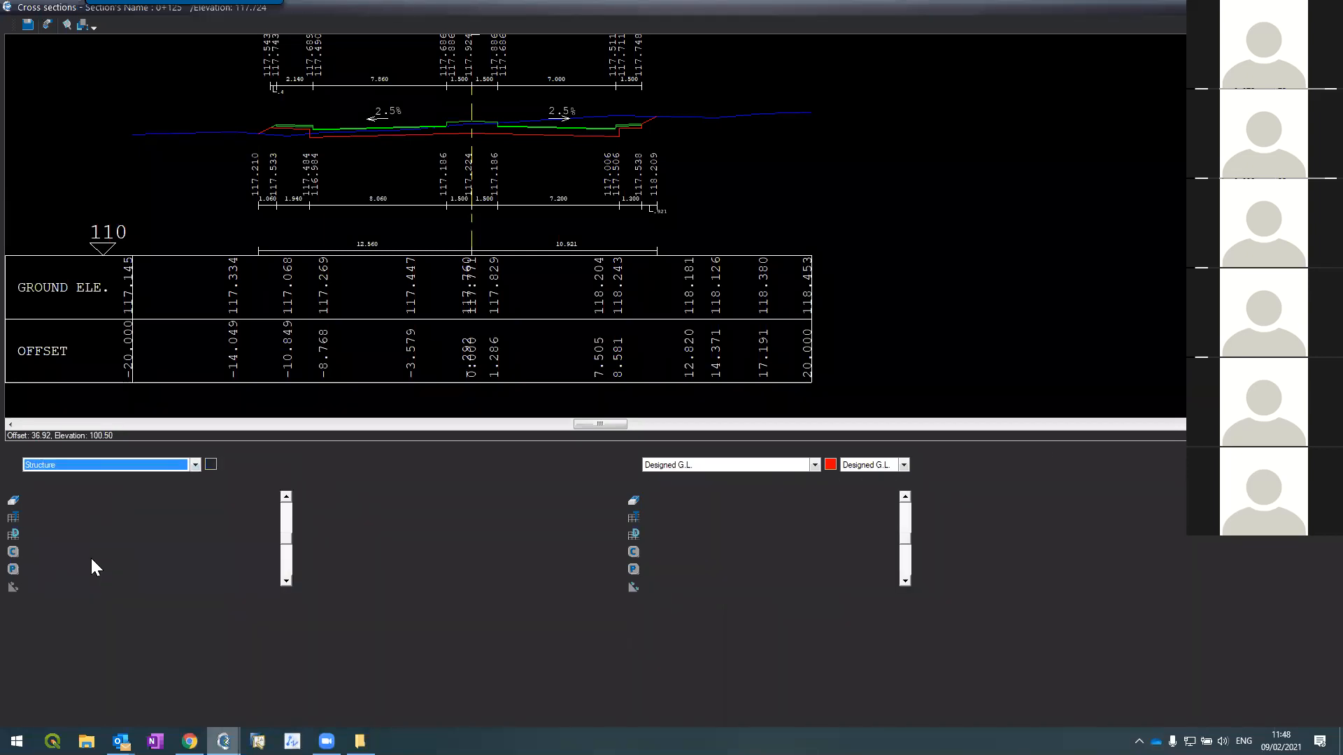
left_click(67, 512)
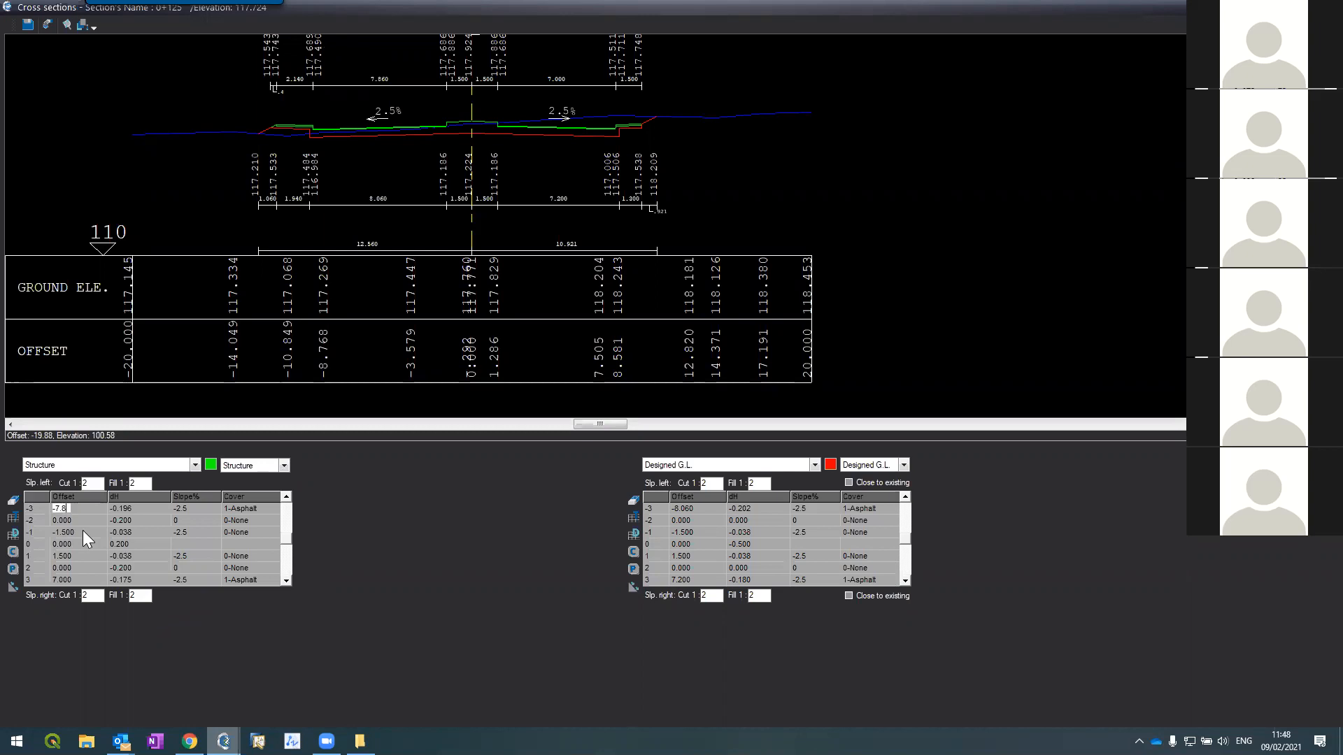
type("-10")
key("Return")
key("Return")
type("-2.5")
key("Return")
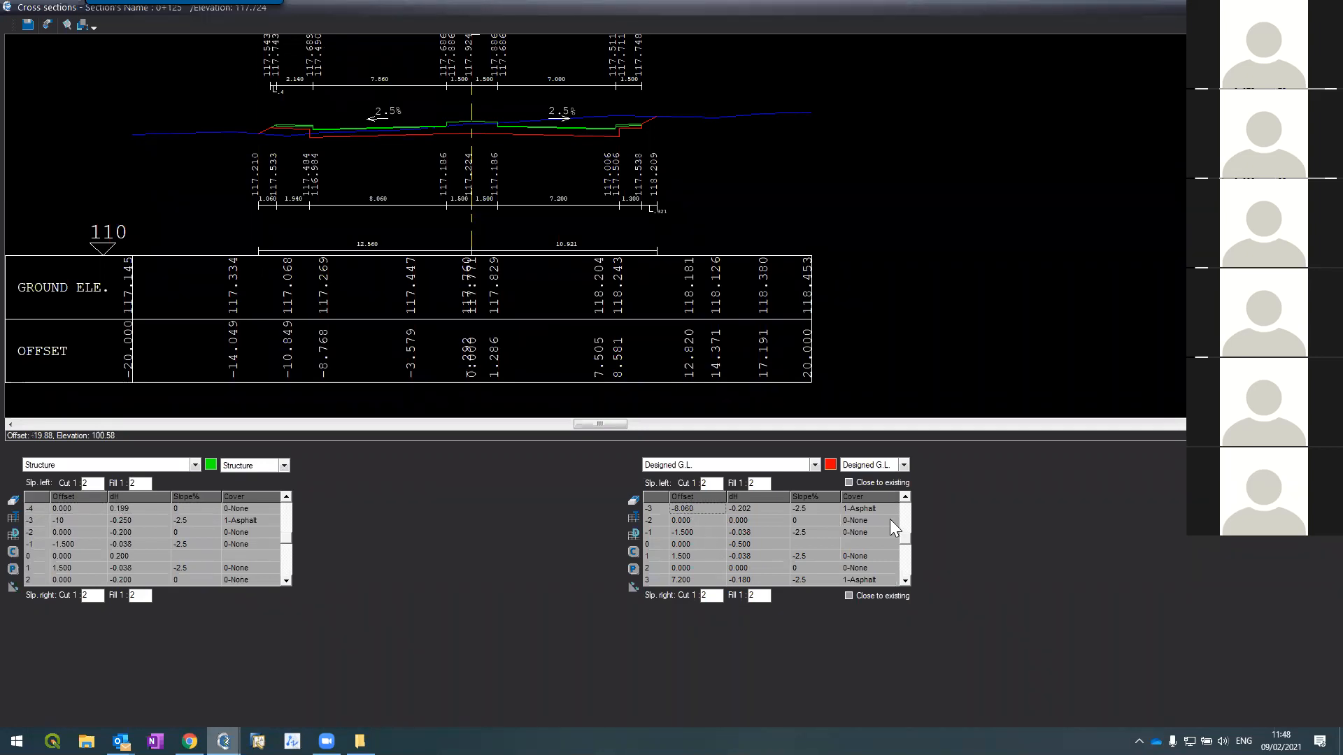
Step: Set the Designed G.L. row -3 offset to -10.2 at section 0+125
left_click(905, 497)
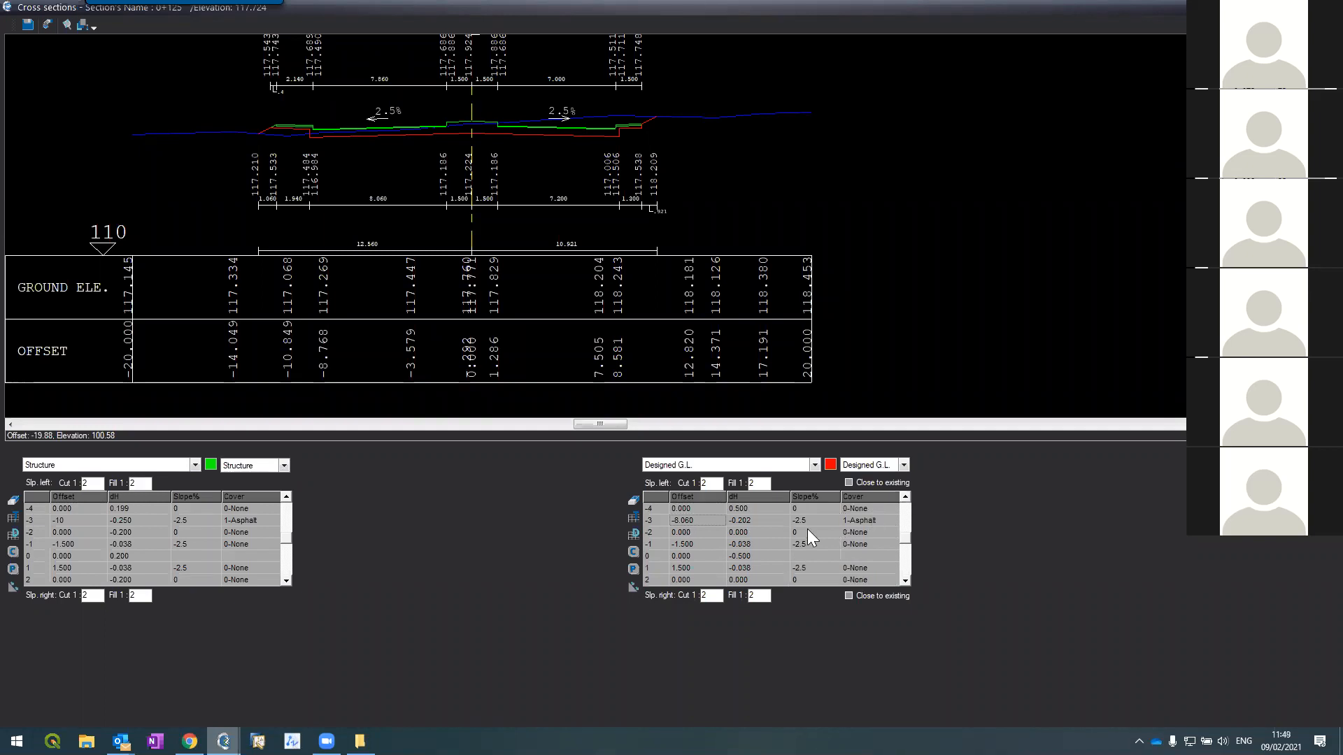
type("-10.2")
key("Tab")
key("Up")
type("-1")
key("Tab")
key("Tab")
type("-2.")
scroll(797, 536, "up", 1)
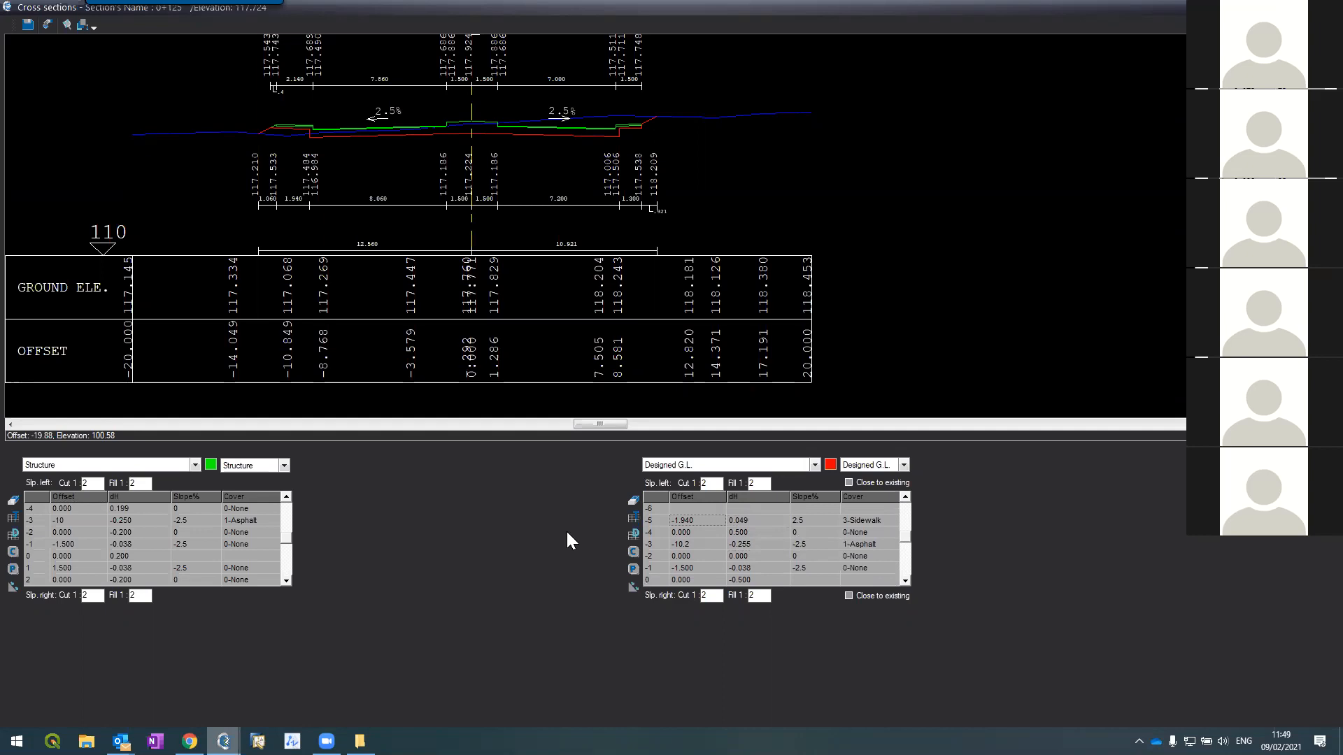
left_click(285, 497)
left_click(285, 498)
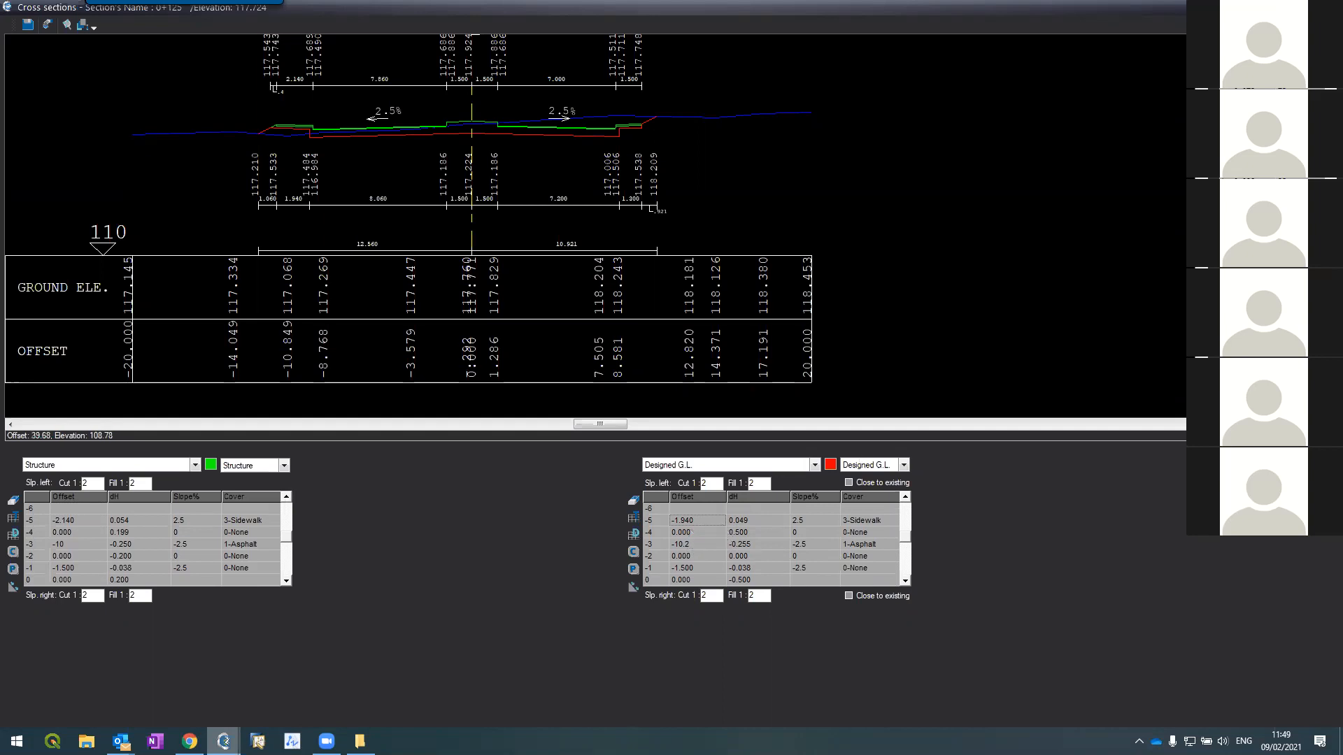
Step: Apply the widened asphalt edits to section 0+125
left_click(1244, 455)
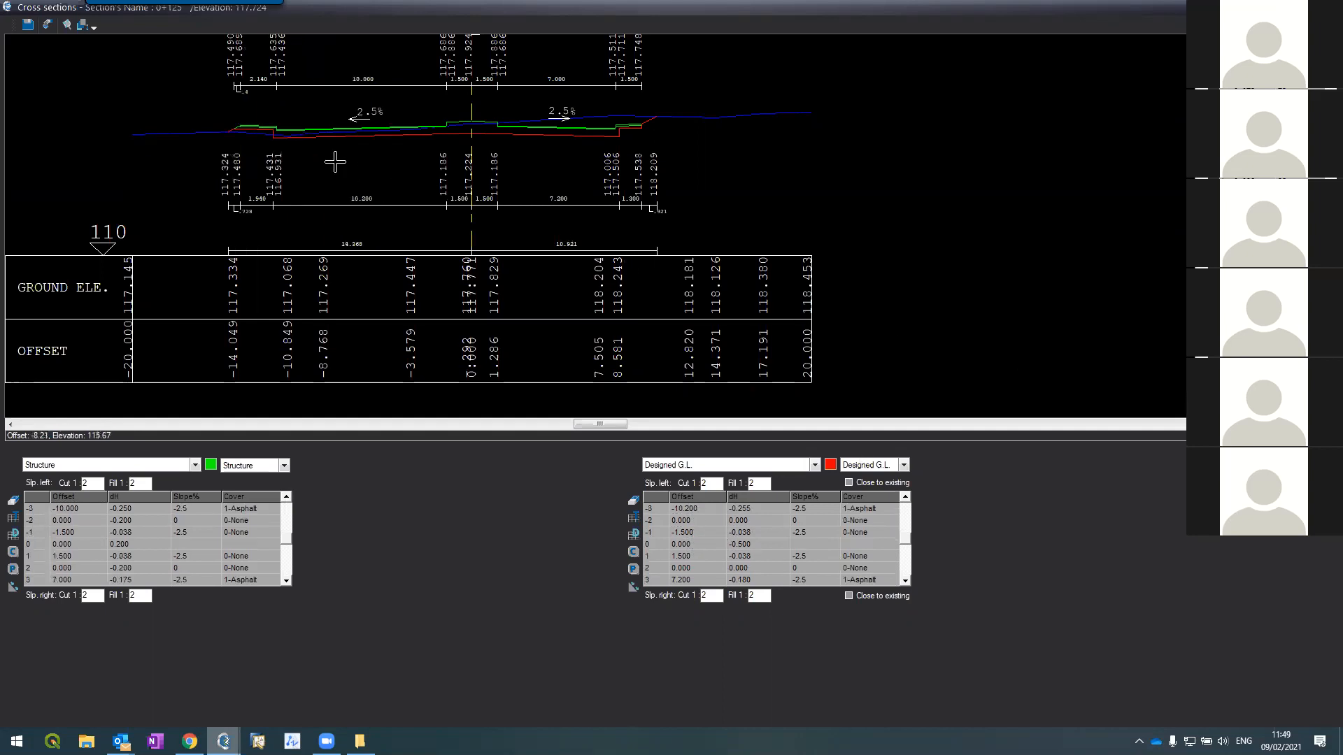
scroll(291, 122, "up", 3)
scroll(296, 126, "up", 3)
scroll(296, 127, "down", 3)
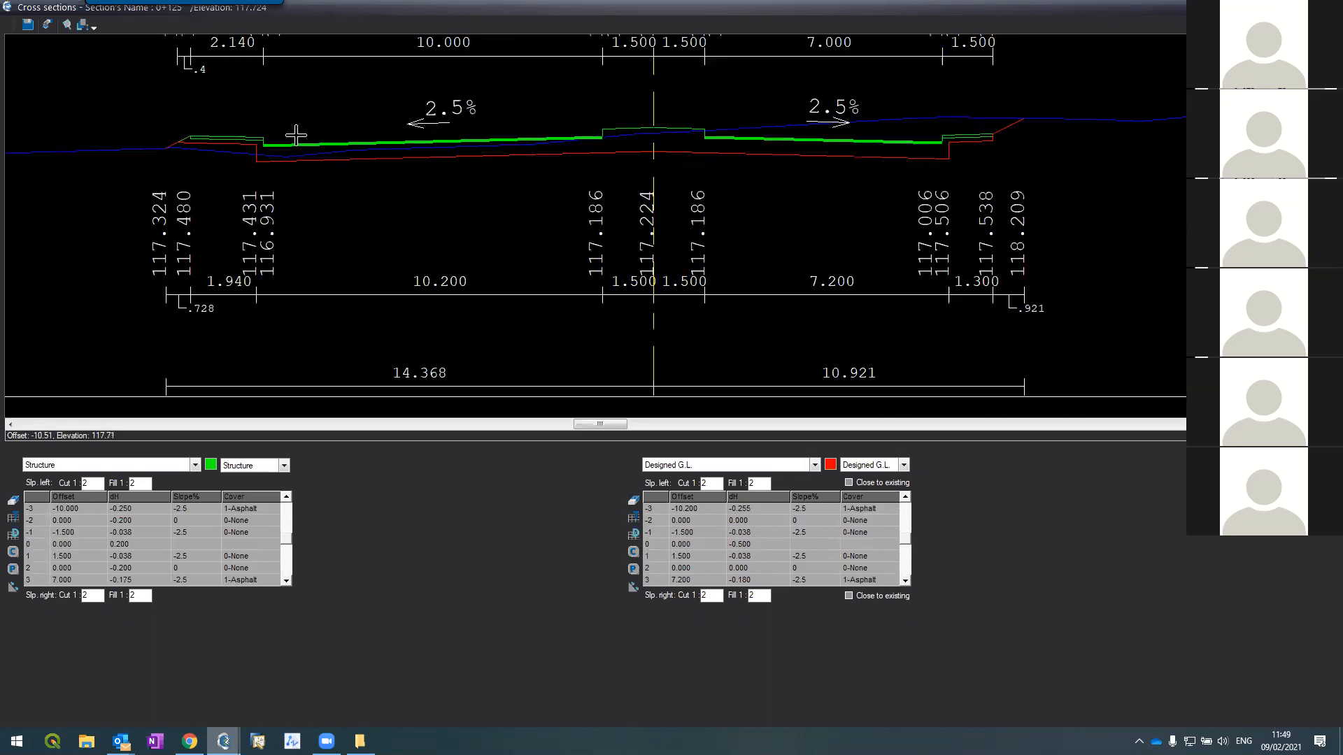
scroll(297, 135, "down", 3)
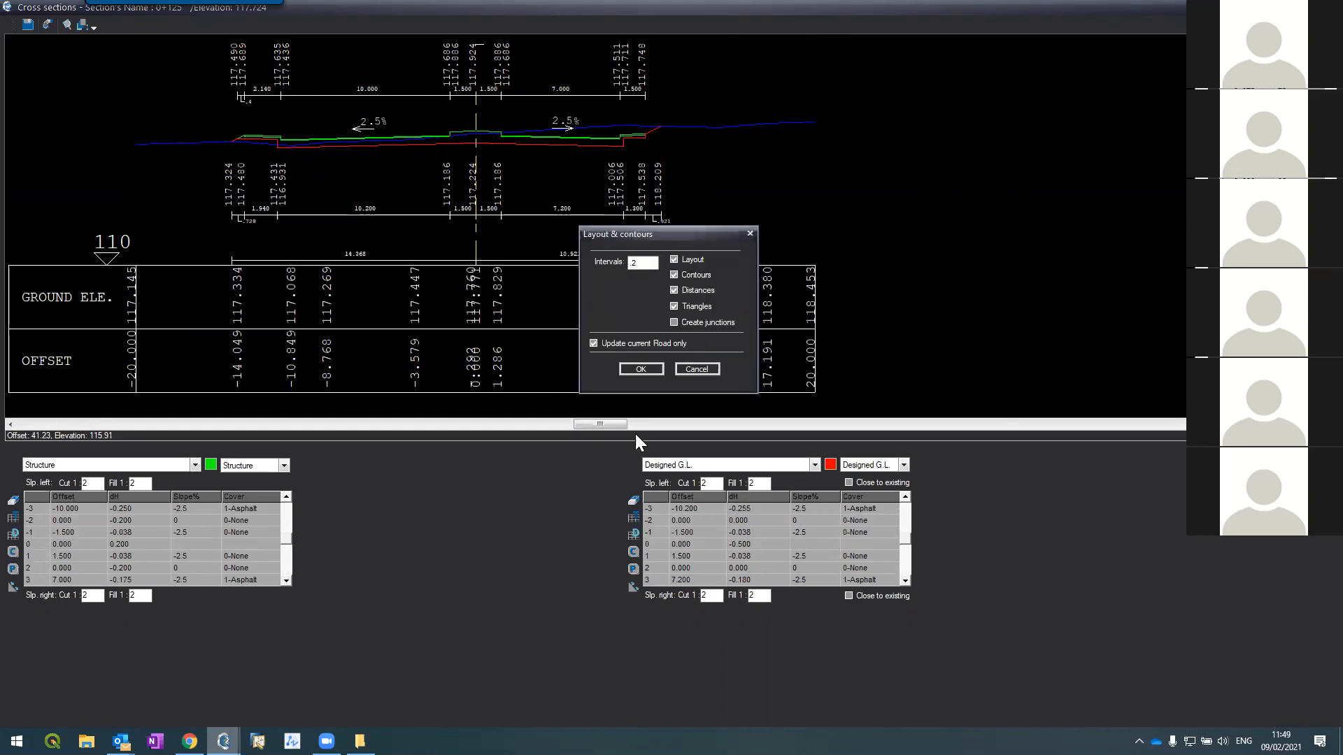
Step: Regenerate layout and contours, then select the yellow asphalt edge to verify its widening at 0+125
left_click(636, 369)
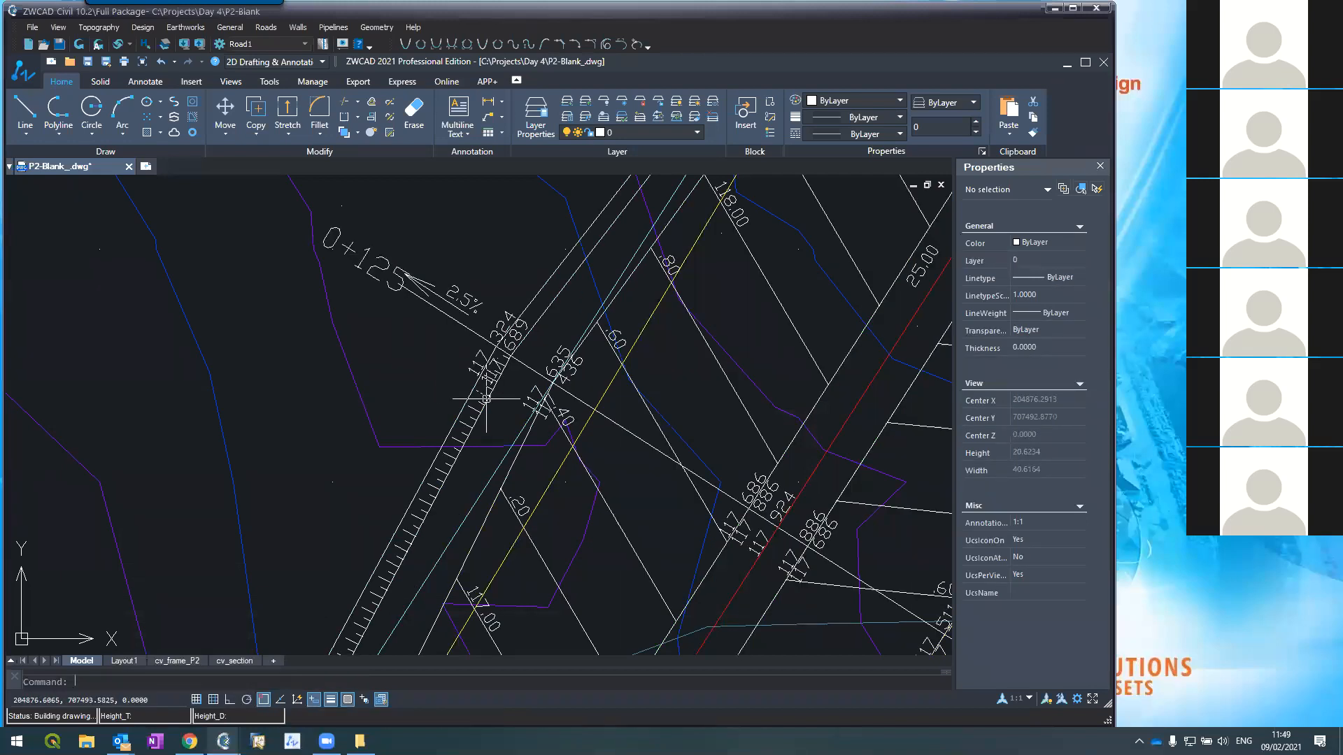
scroll(540, 389, "up", 1)
scroll(518, 314, "down", 3)
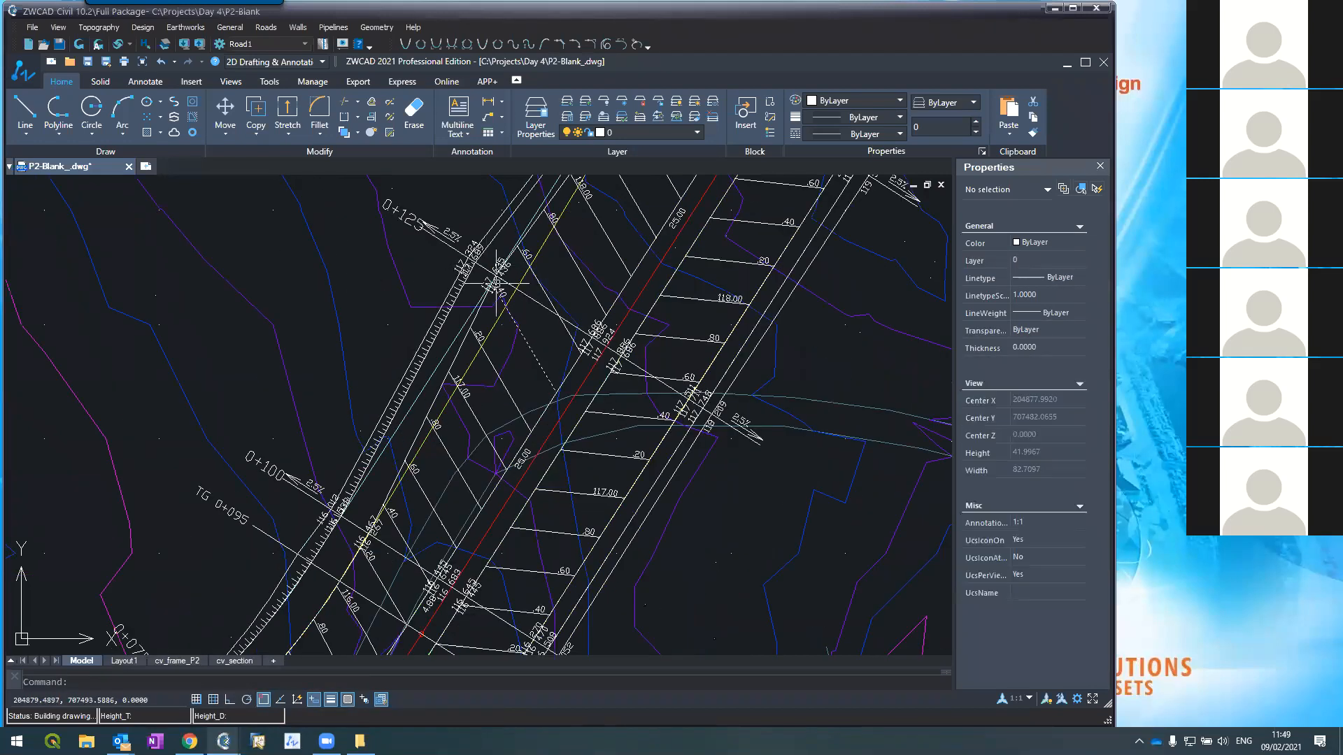
scroll(497, 283, "down", 5)
scroll(491, 255, "up", 3)
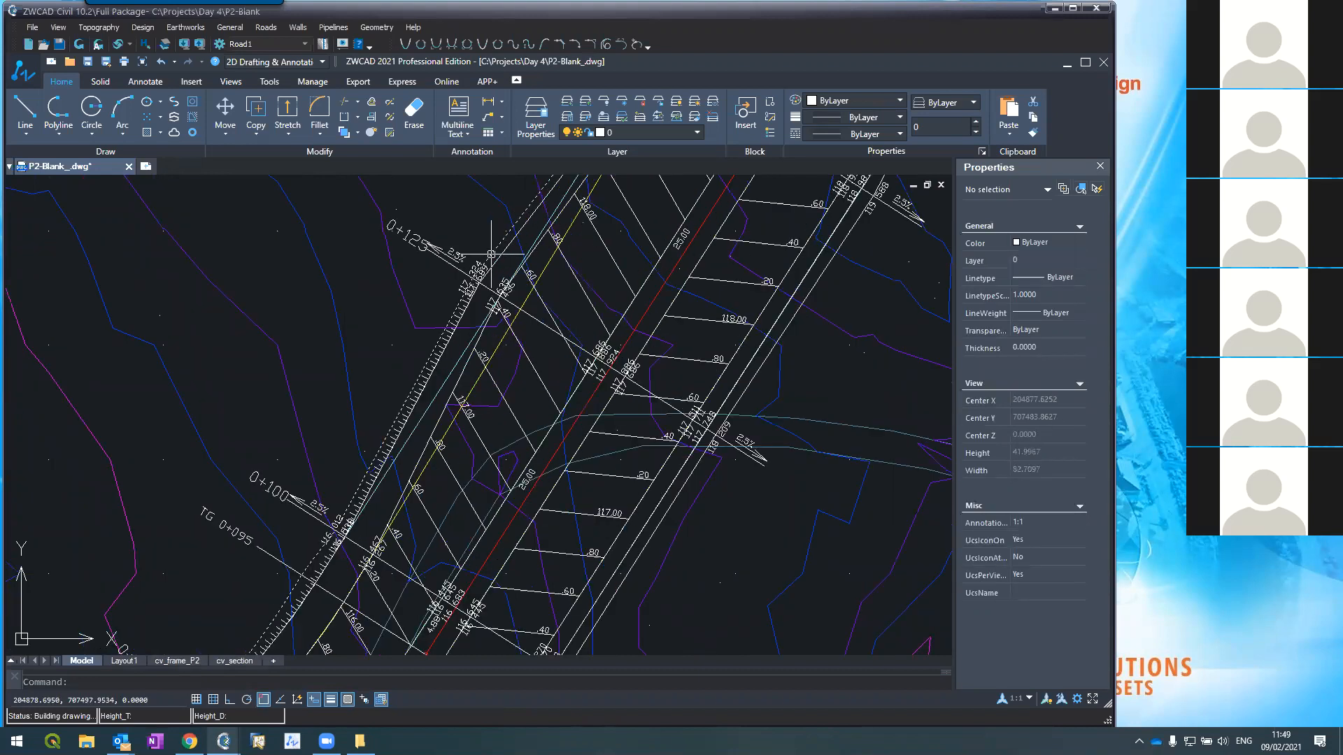
left_click(492, 336)
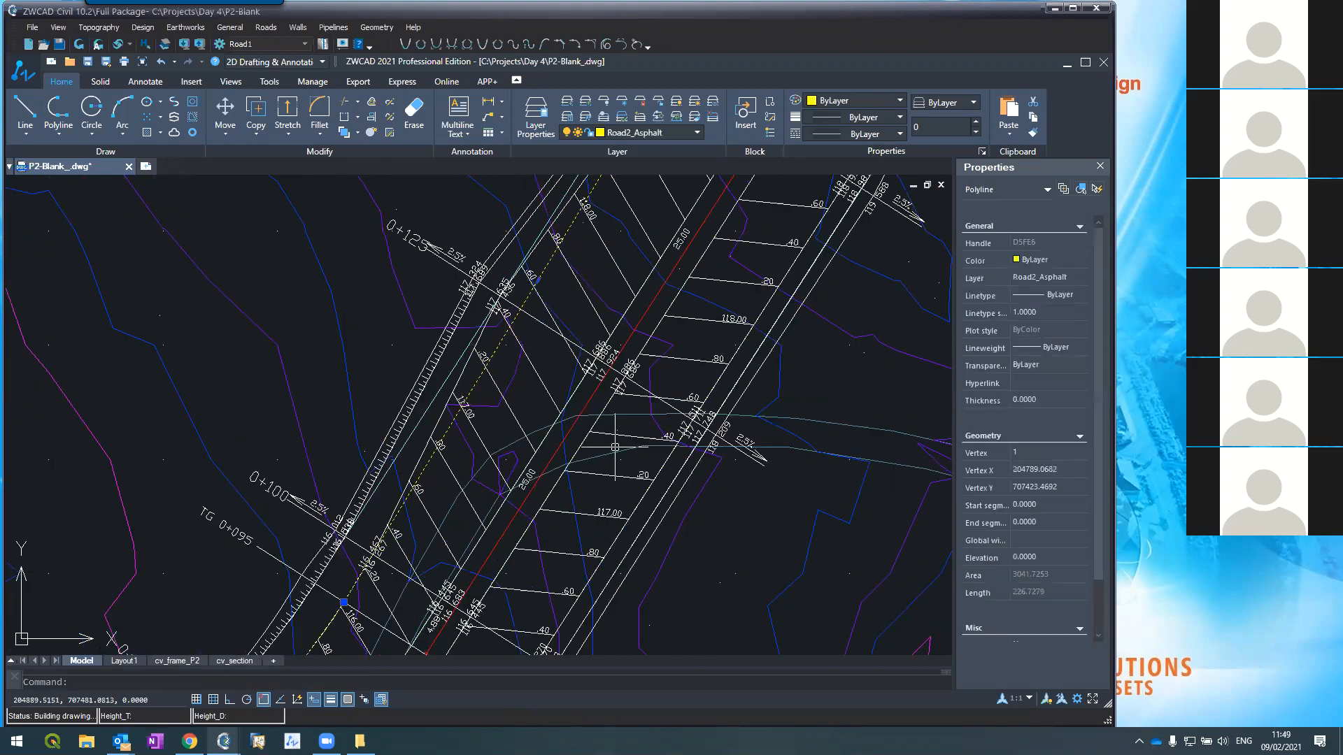
key("Escape")
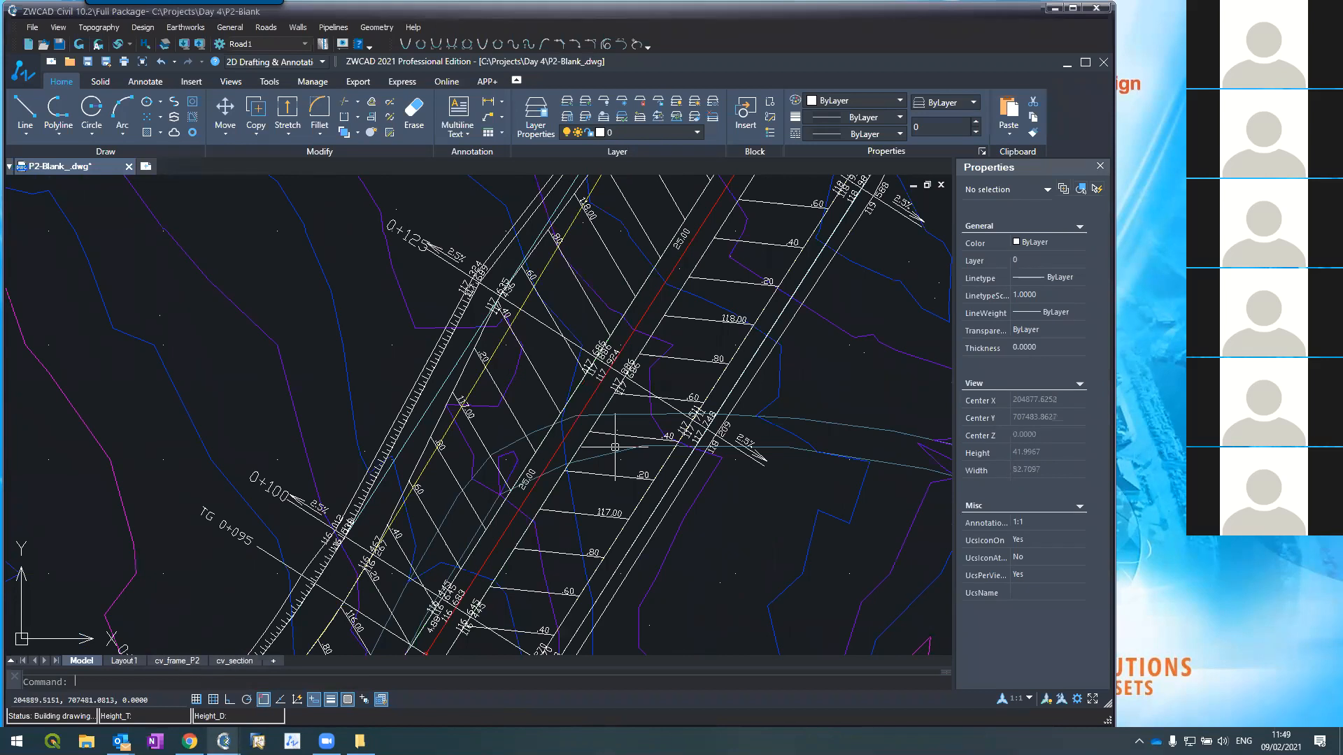
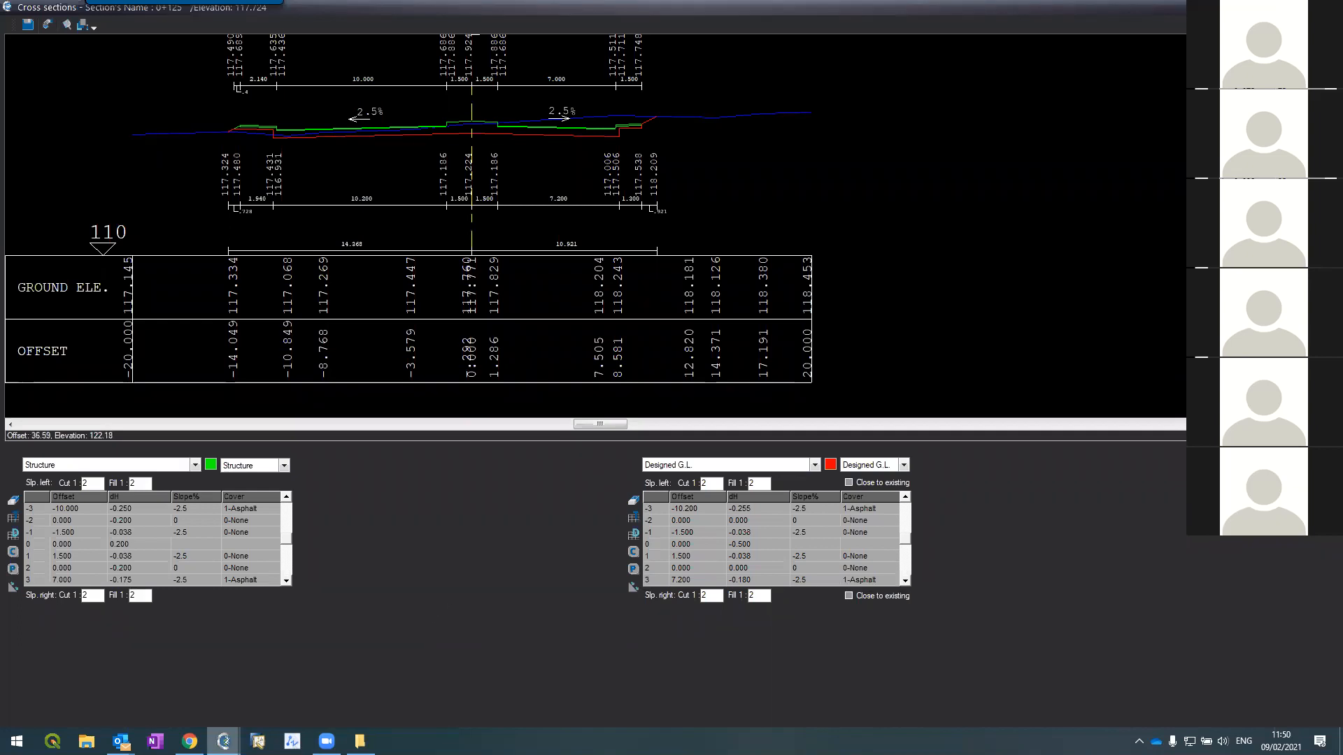
Step: Close the maximized Cross sections window and zoom to the road junction in the P2-Blank plan
left_click(1325, 7)
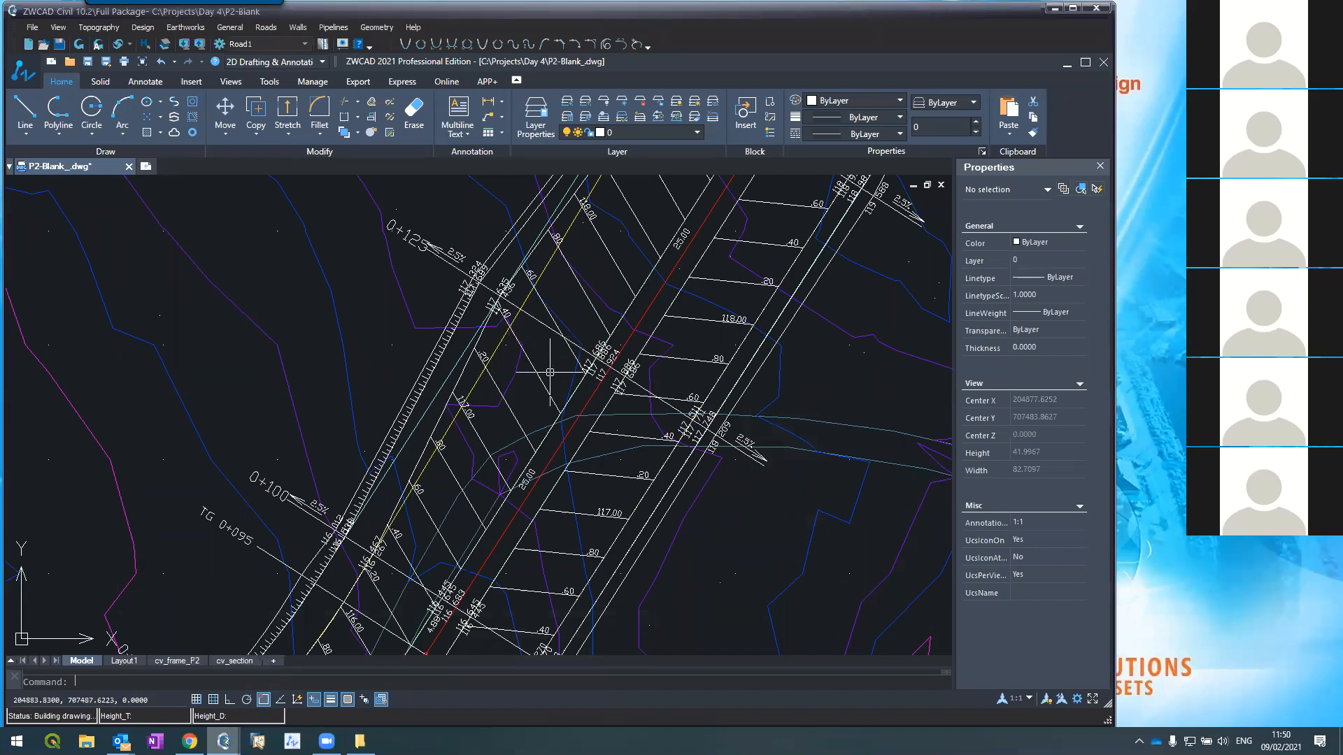
scroll(554, 369, "down", 5)
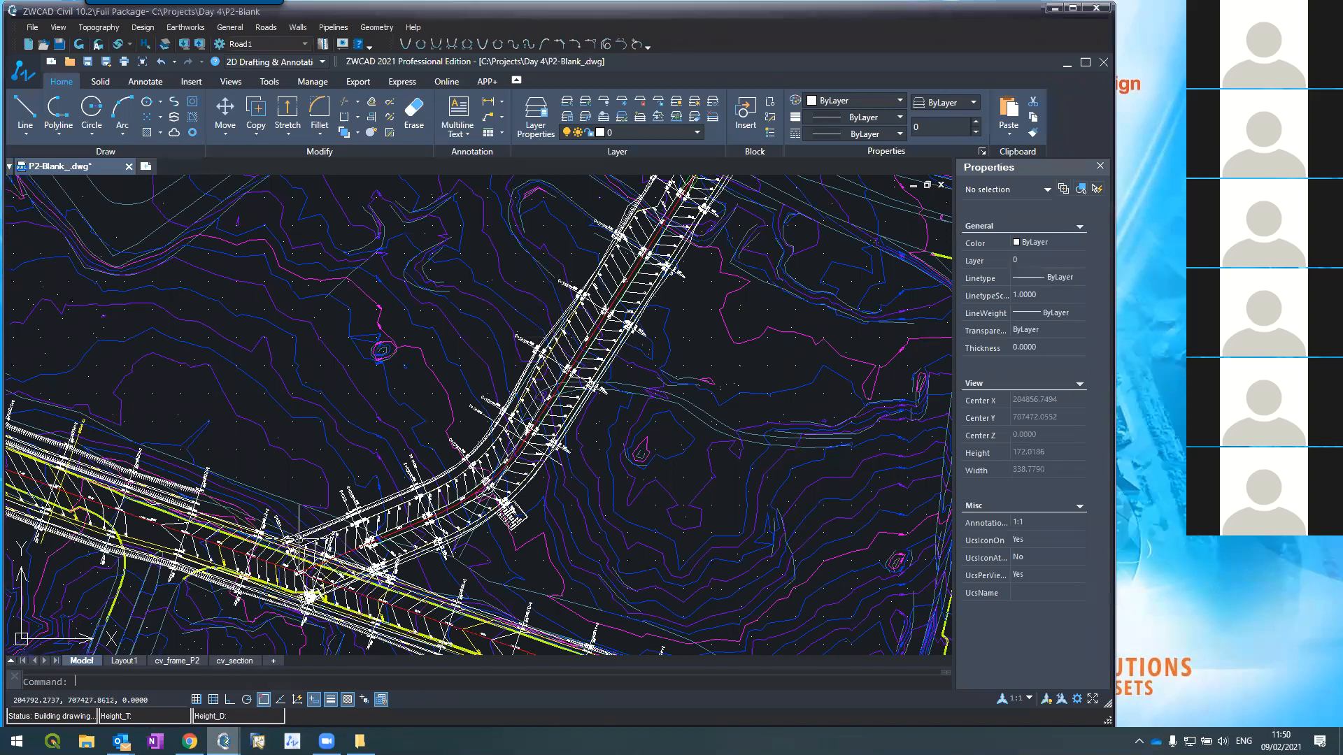
scroll(299, 538, "up", 3)
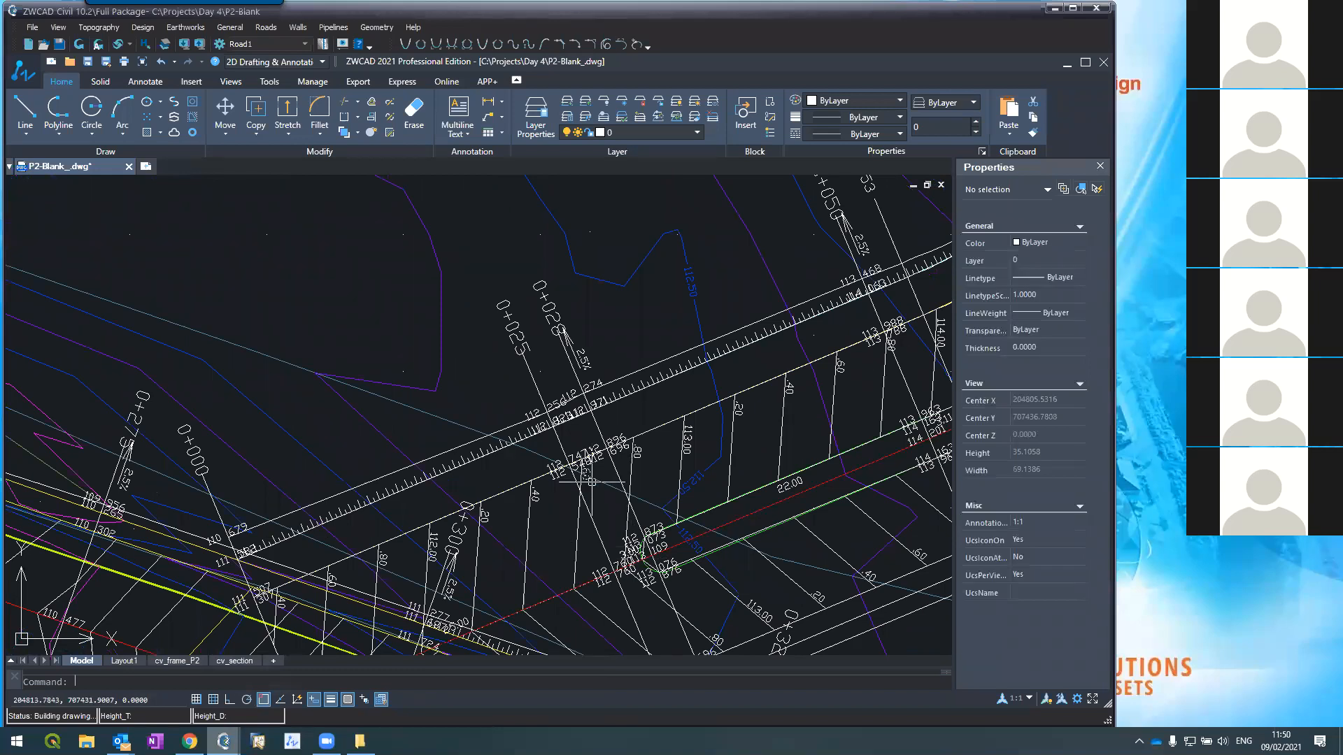
scroll(536, 486, "down", 2)
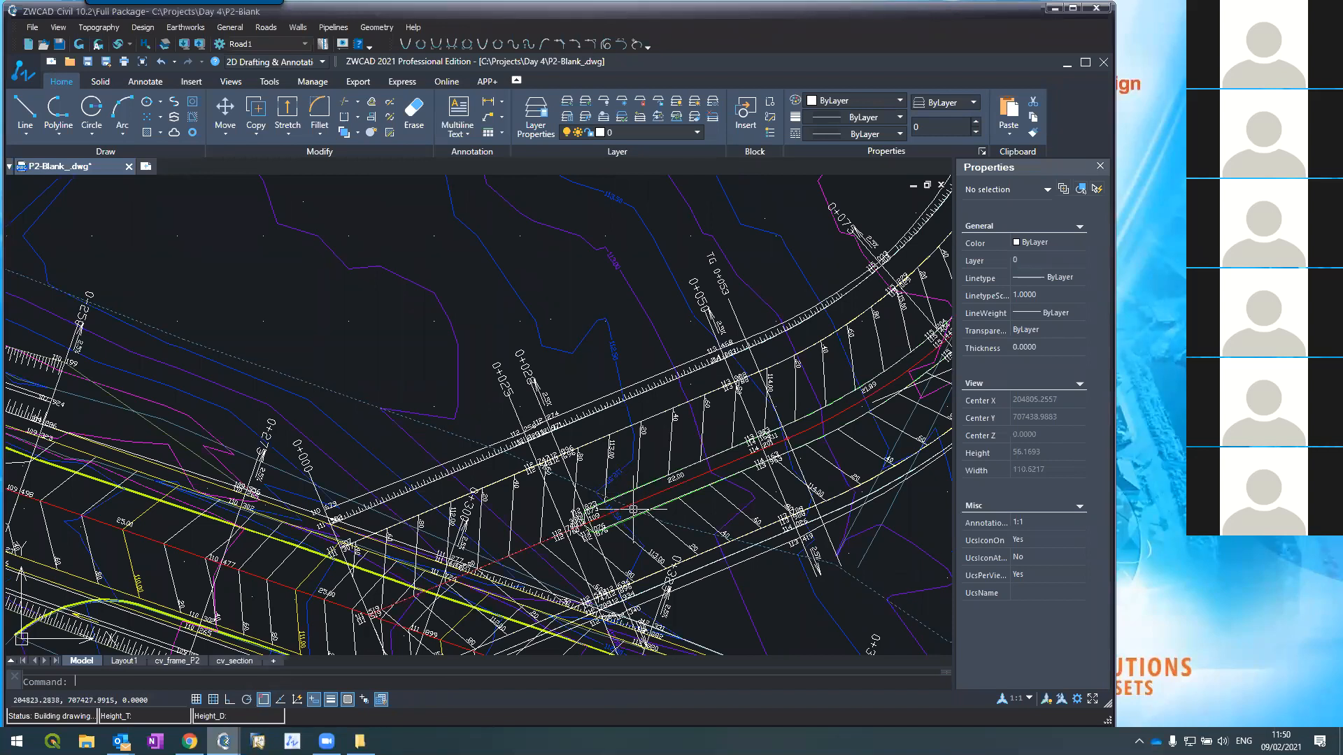
scroll(635, 456, "down", 2)
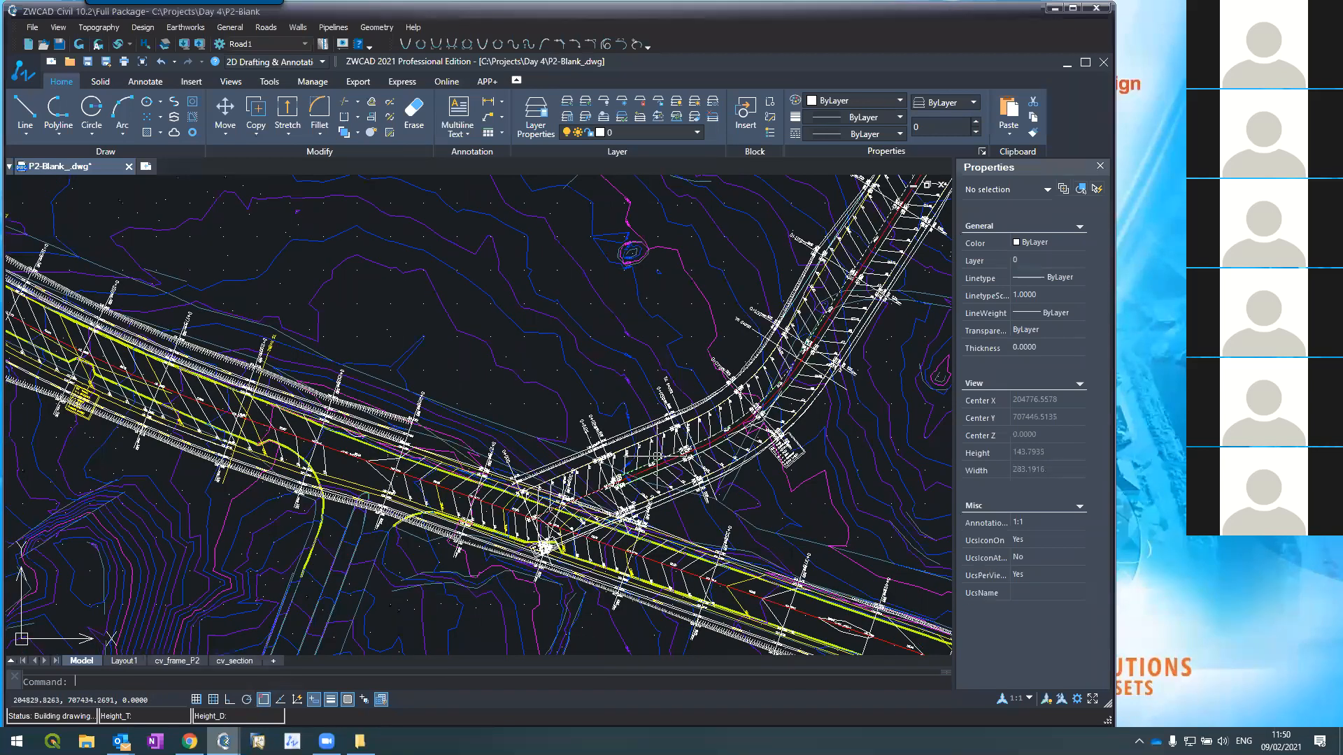
scroll(656, 456, "up", 2)
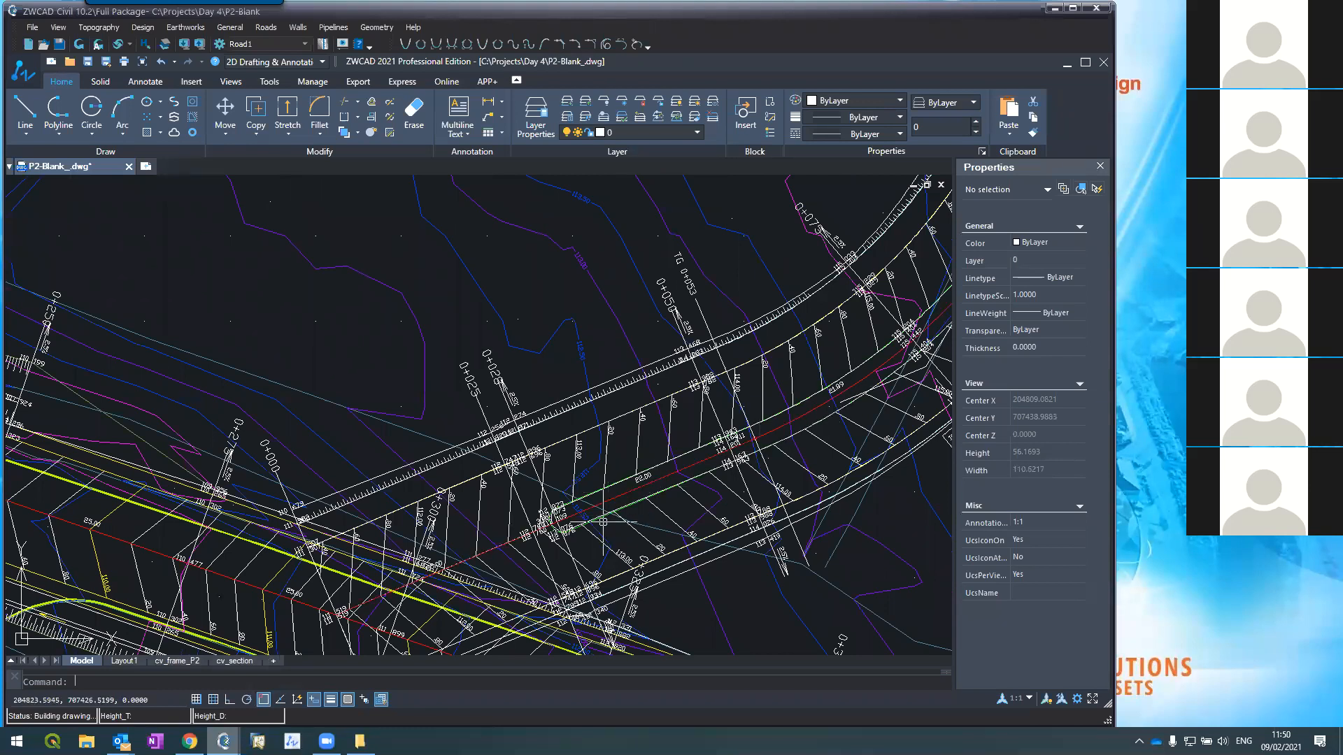
Step: Stretch three grips of the green Road2_Median polyline to move its curved nose at the junction
scroll(597, 509, "up", 5)
left_click(506, 575)
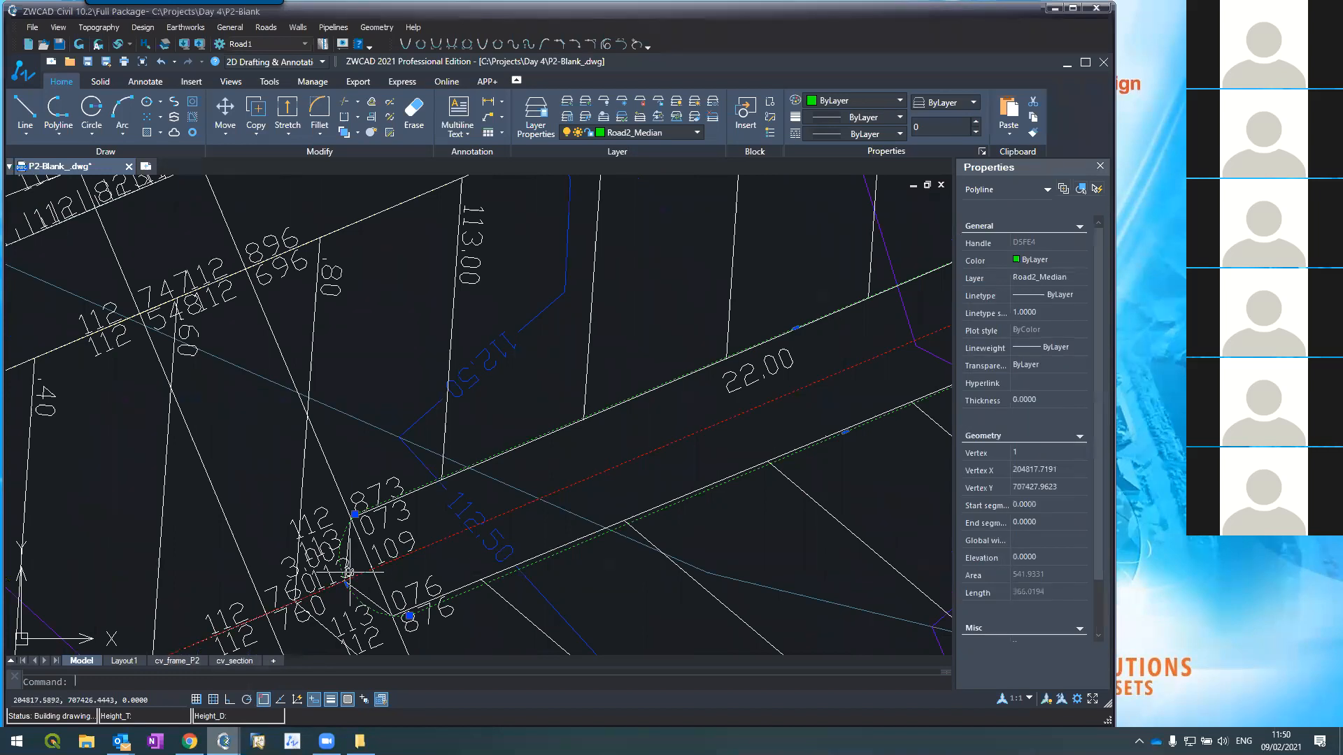
left_click(349, 513)
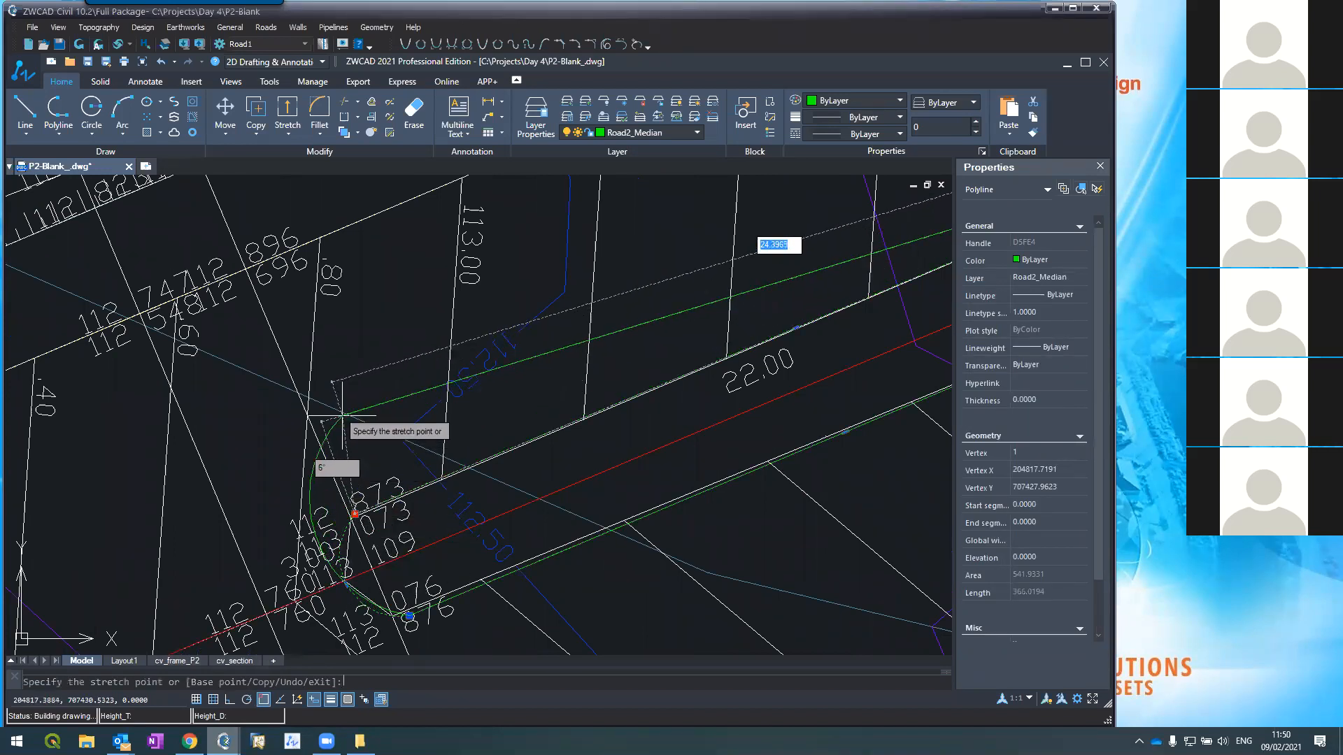
left_click(341, 415)
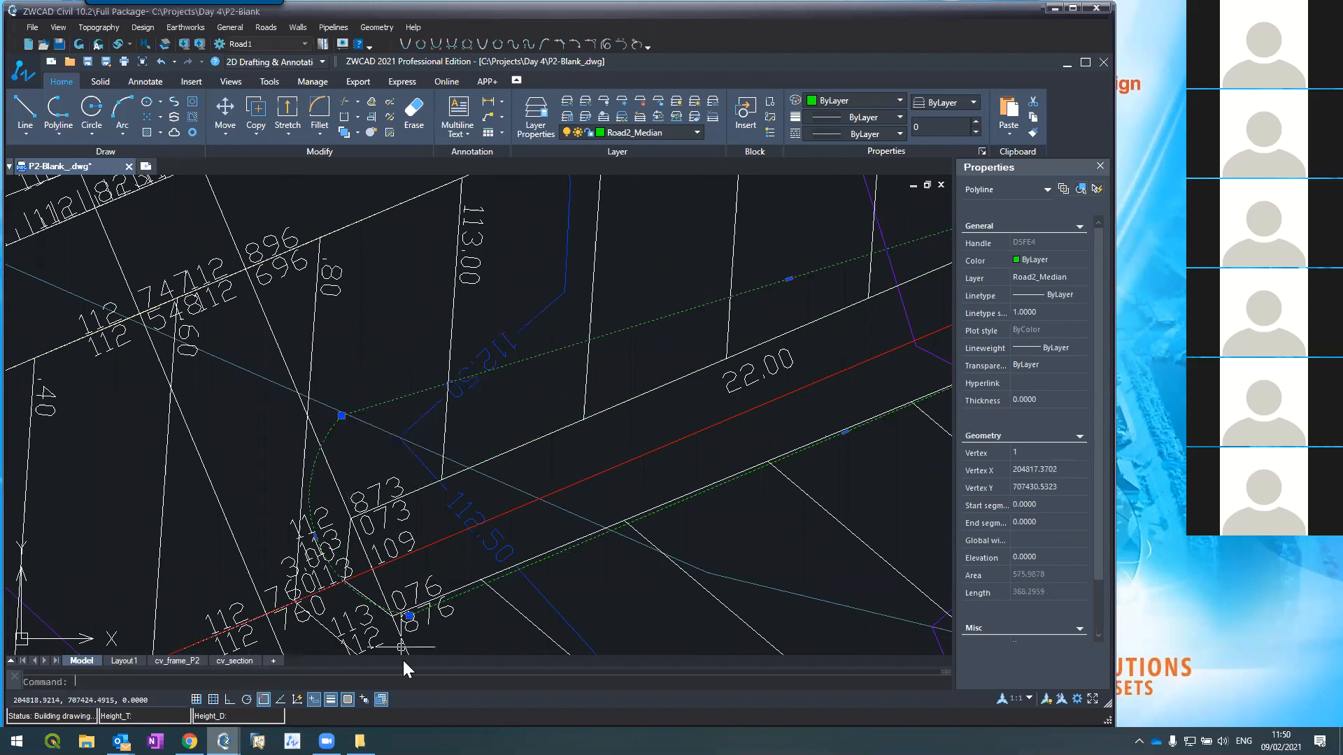
left_click(409, 615)
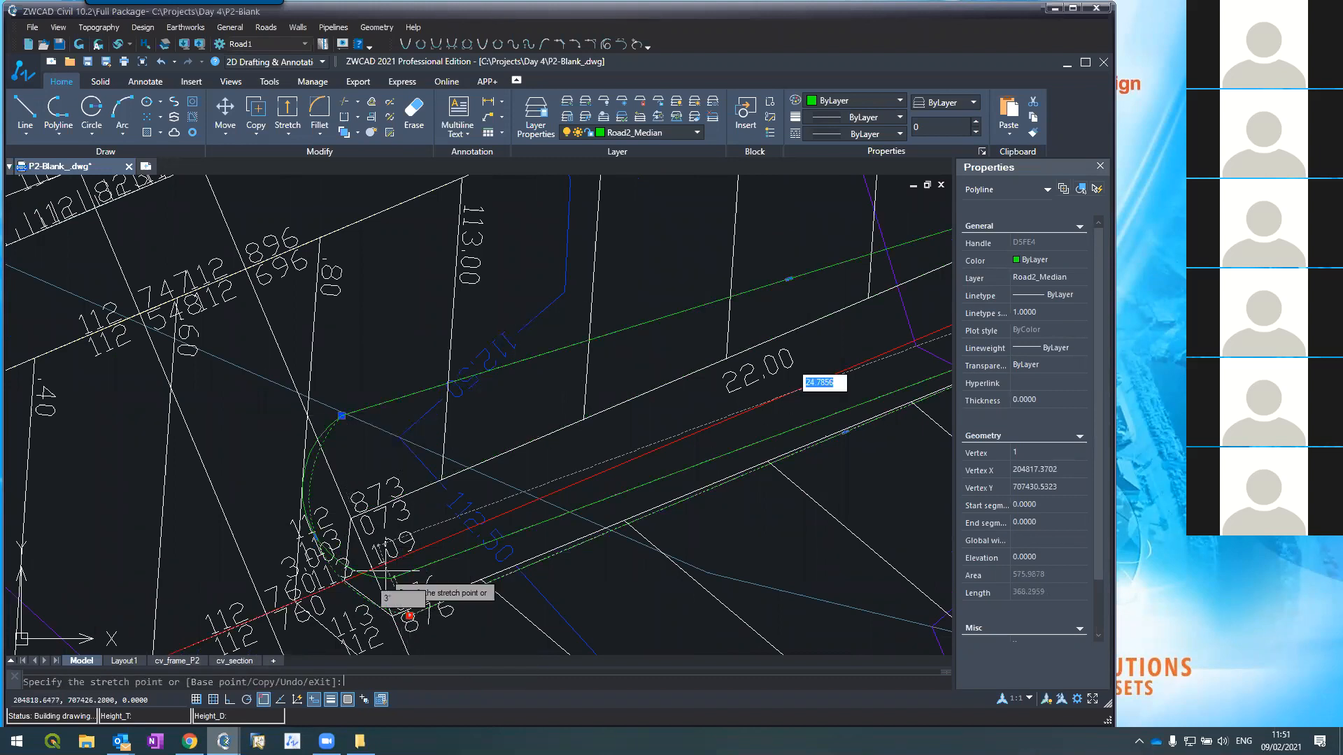
left_click(351, 518)
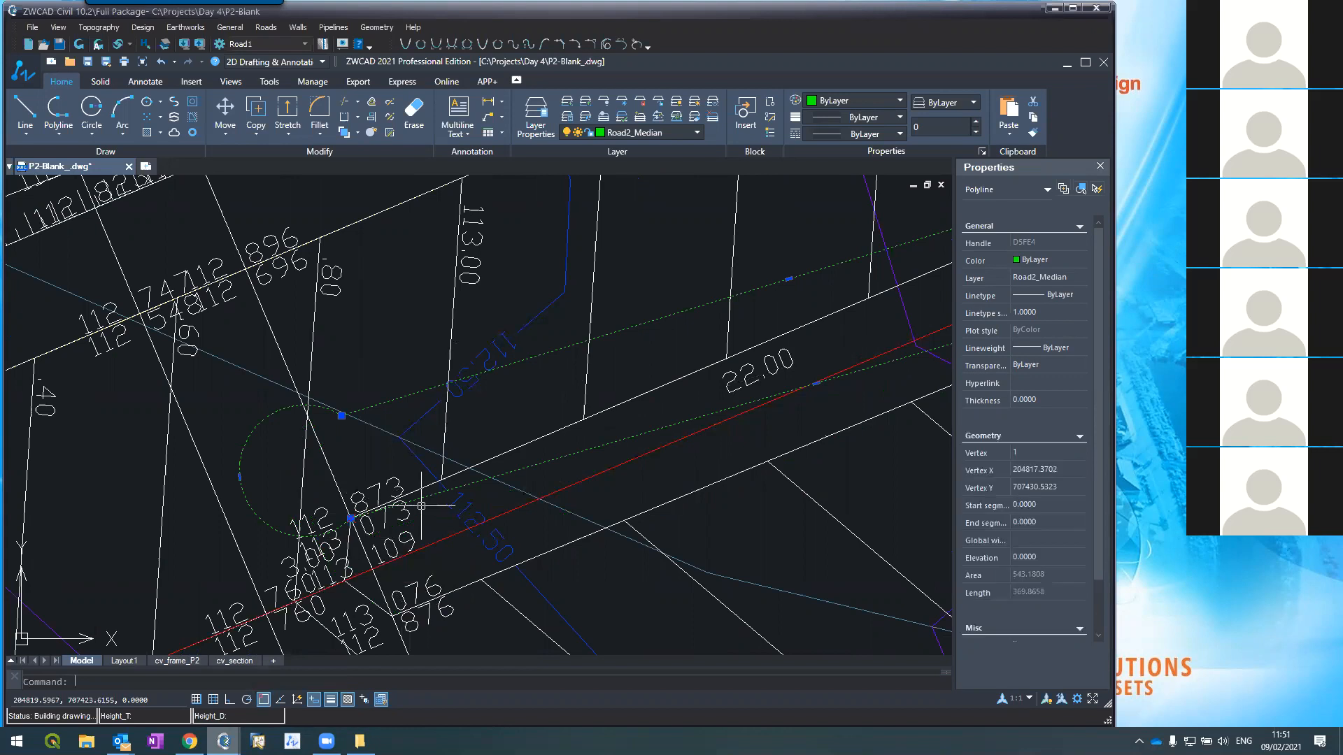
scroll(422, 505, "down", 4)
scroll(399, 481, "up", 2)
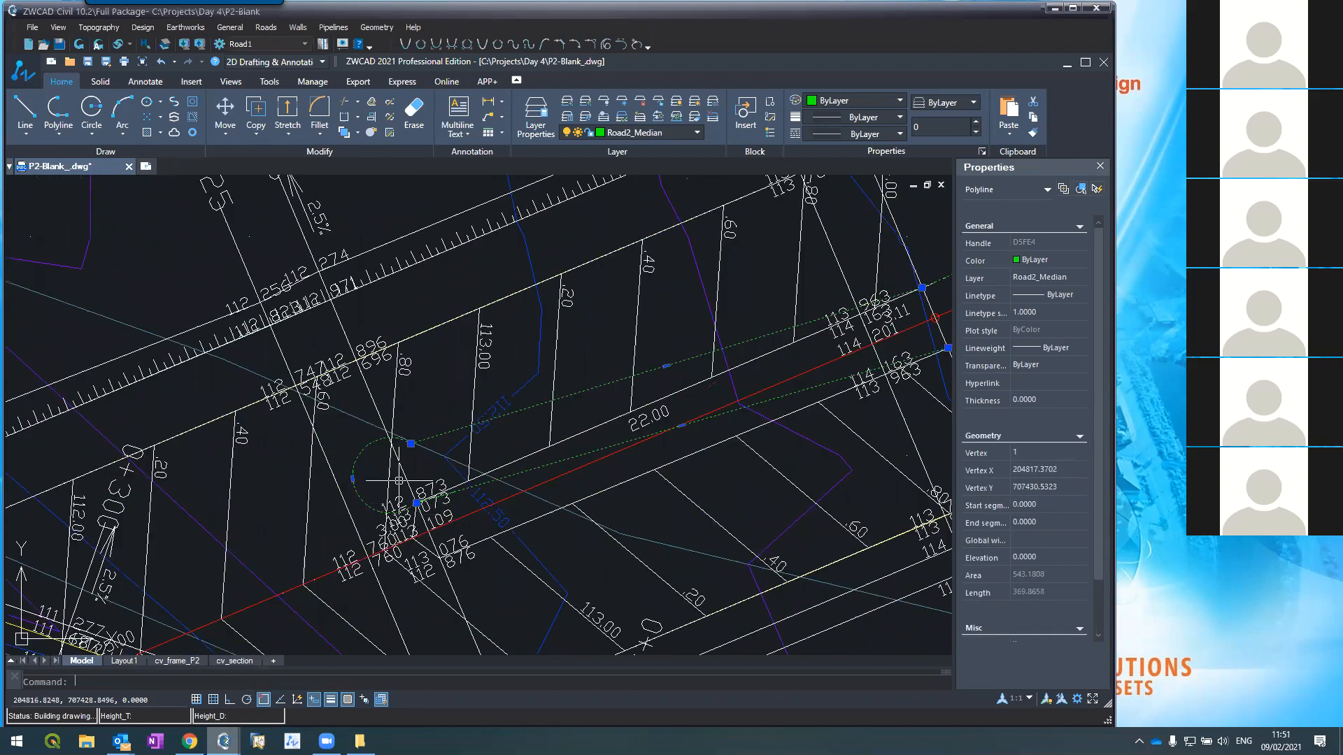
left_click(352, 479)
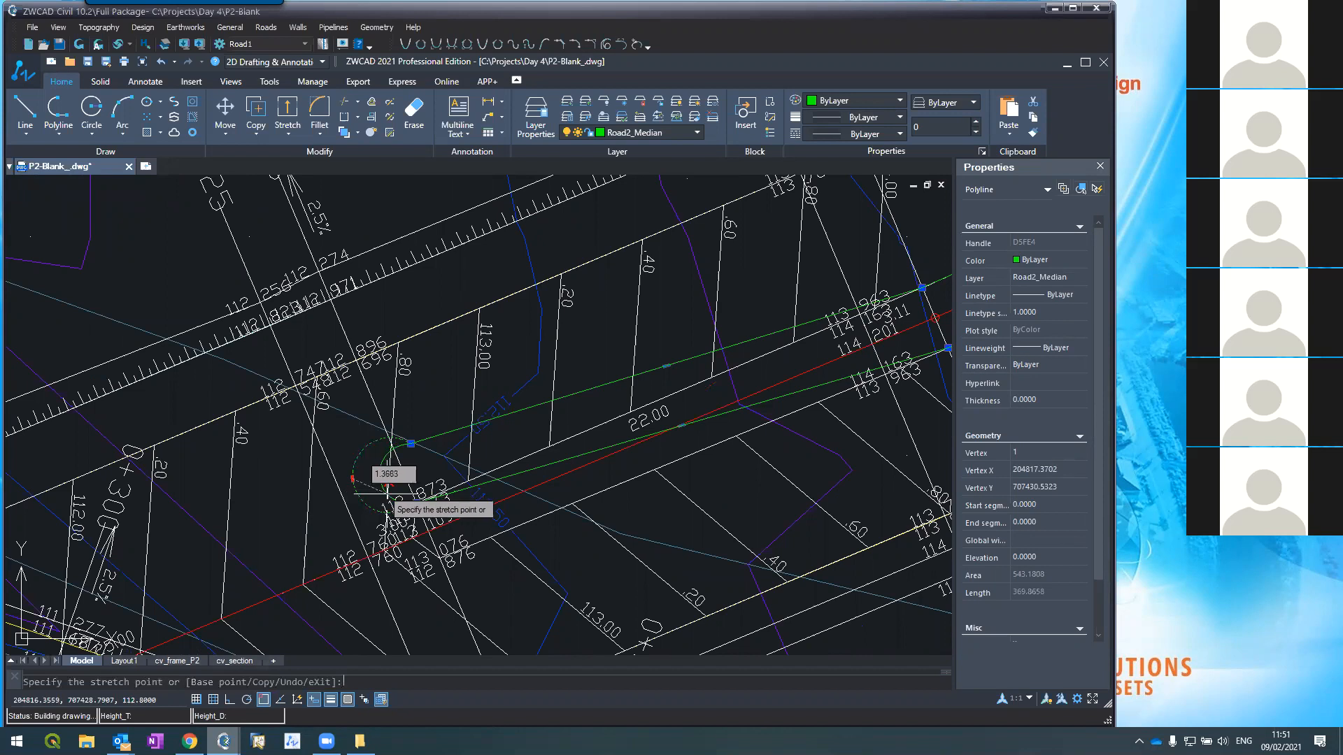
left_click(417, 502)
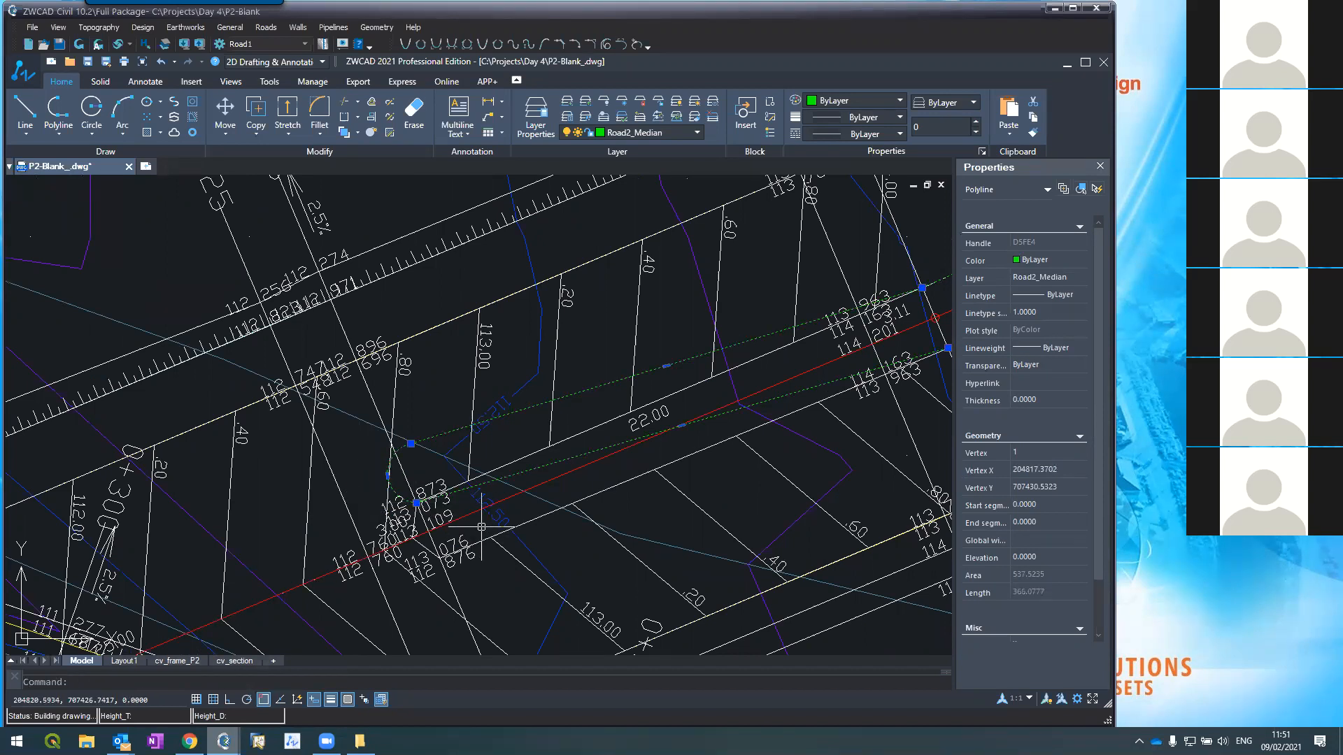
scroll(481, 527, "down", 3)
key("Escape")
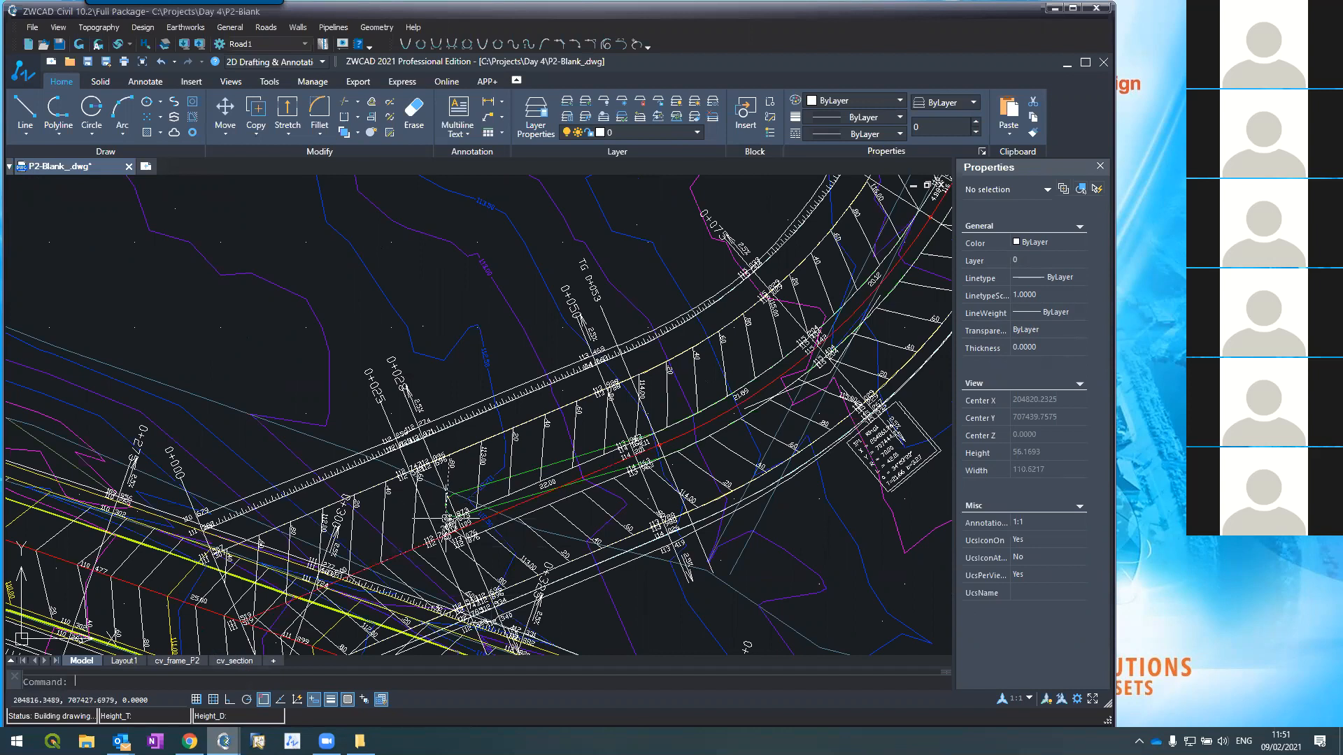
scroll(442, 513, "up", 3)
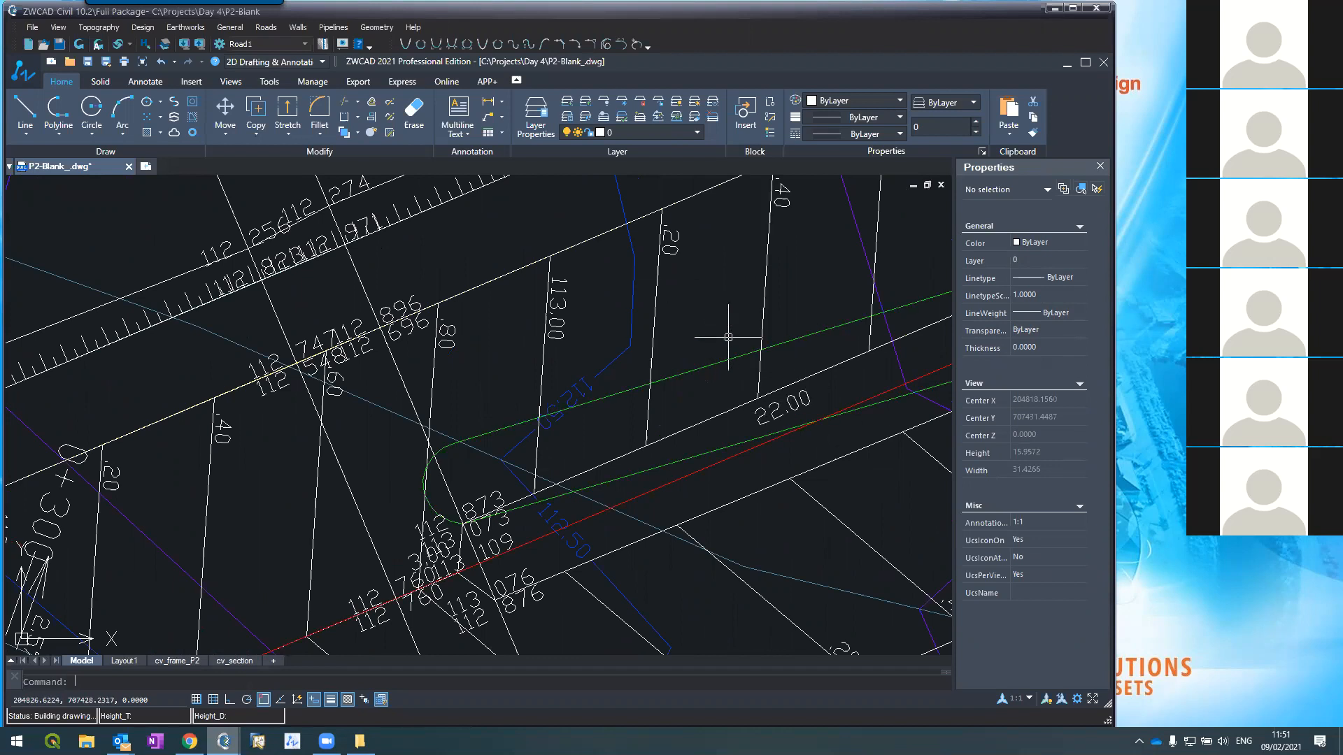
scroll(728, 337, "down", 5)
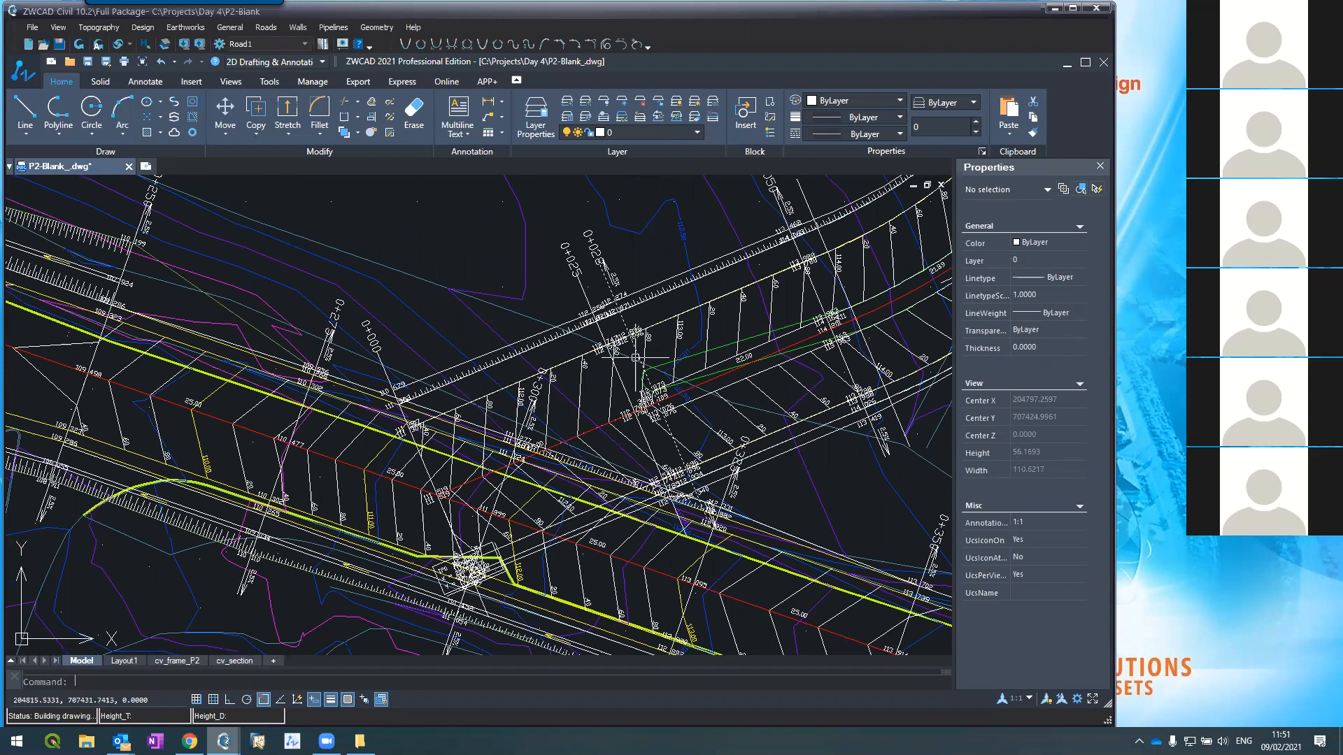
scroll(734, 354, "up", 4)
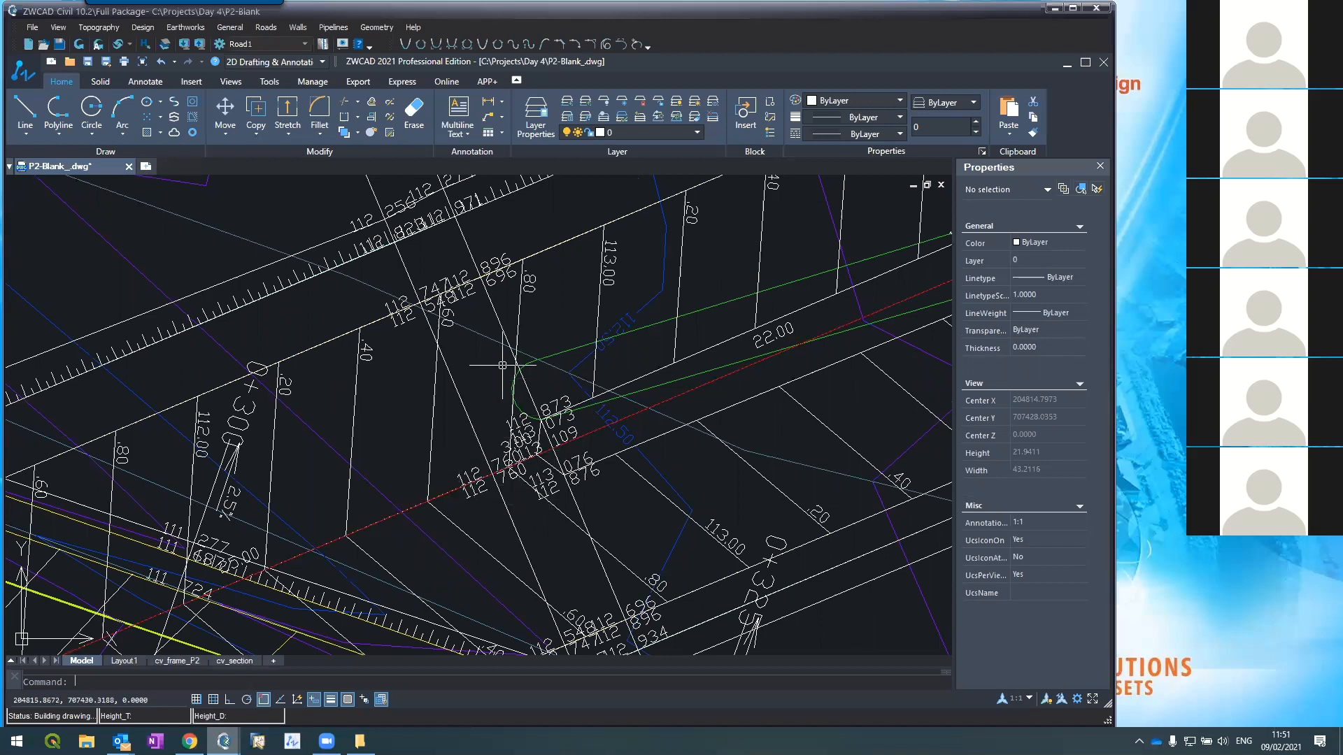
scroll(490, 401, "down", 5)
scroll(648, 399, "up", 5)
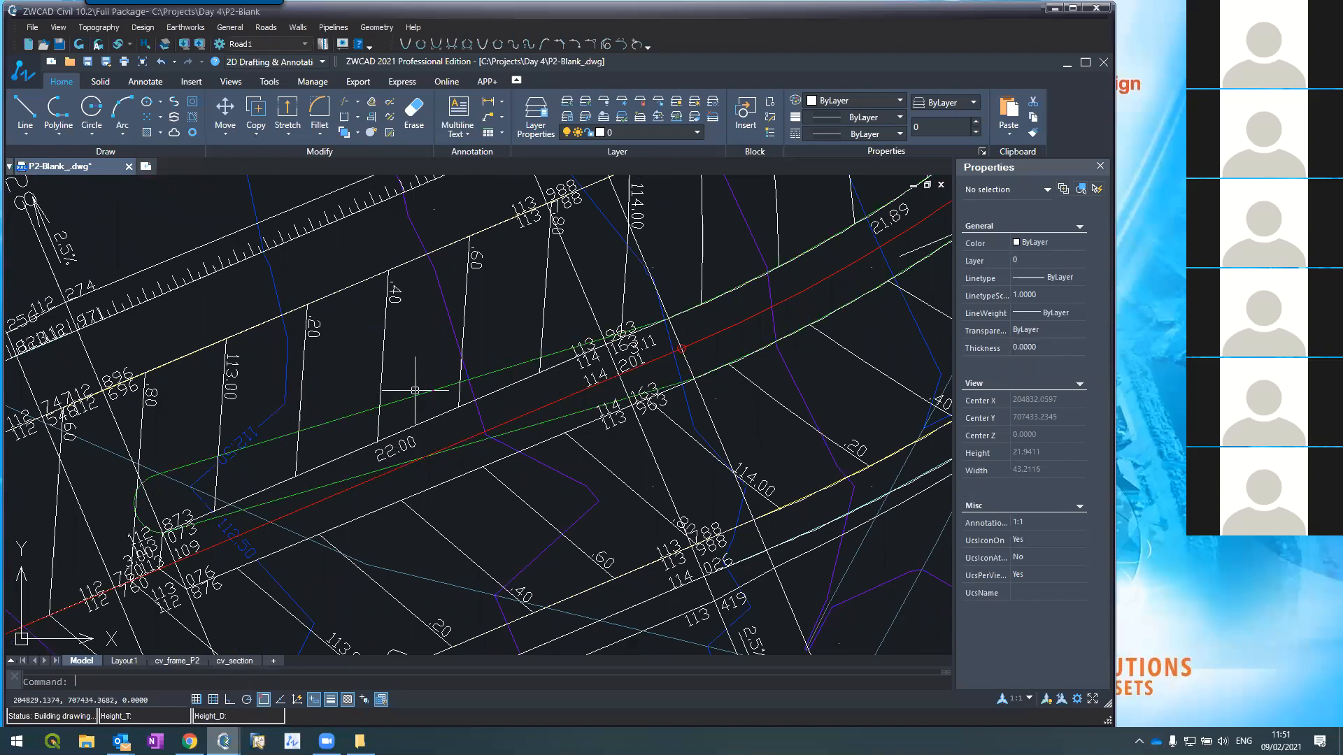
scroll(462, 453, "down", 2)
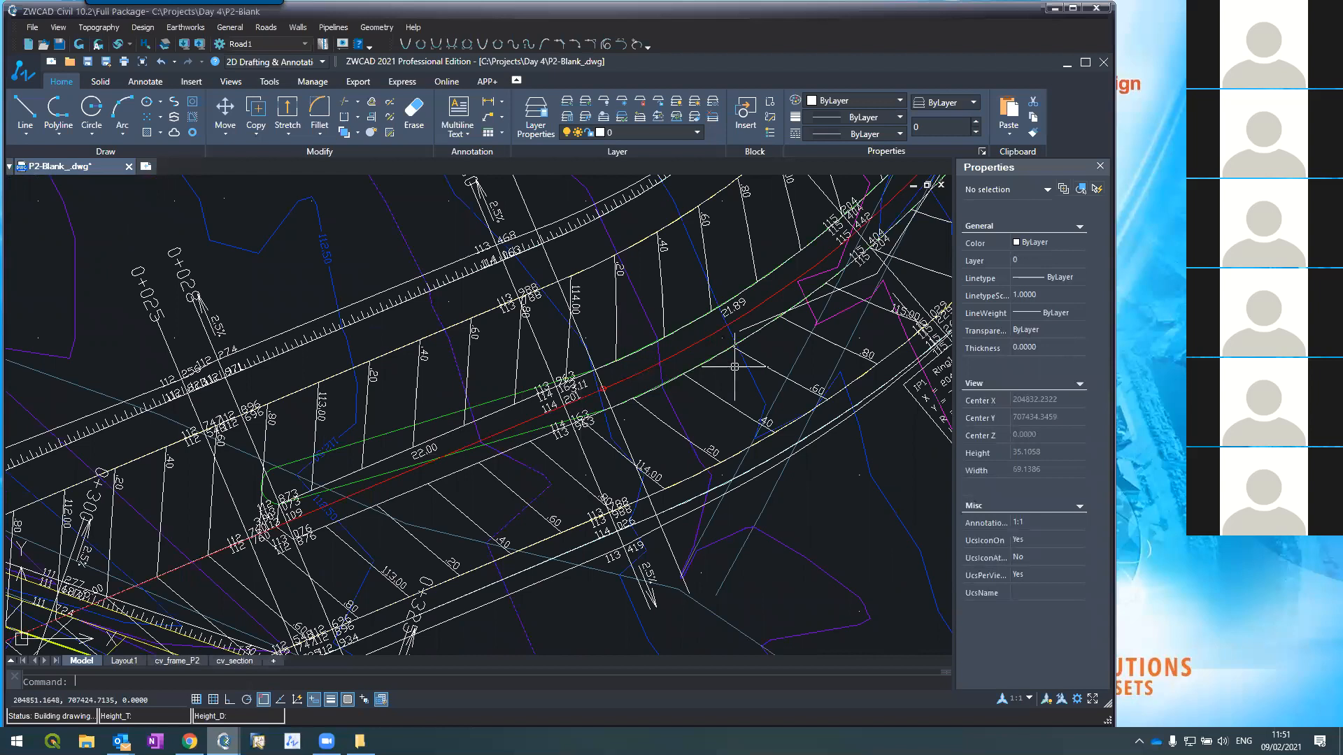
scroll(734, 366, "down", 5)
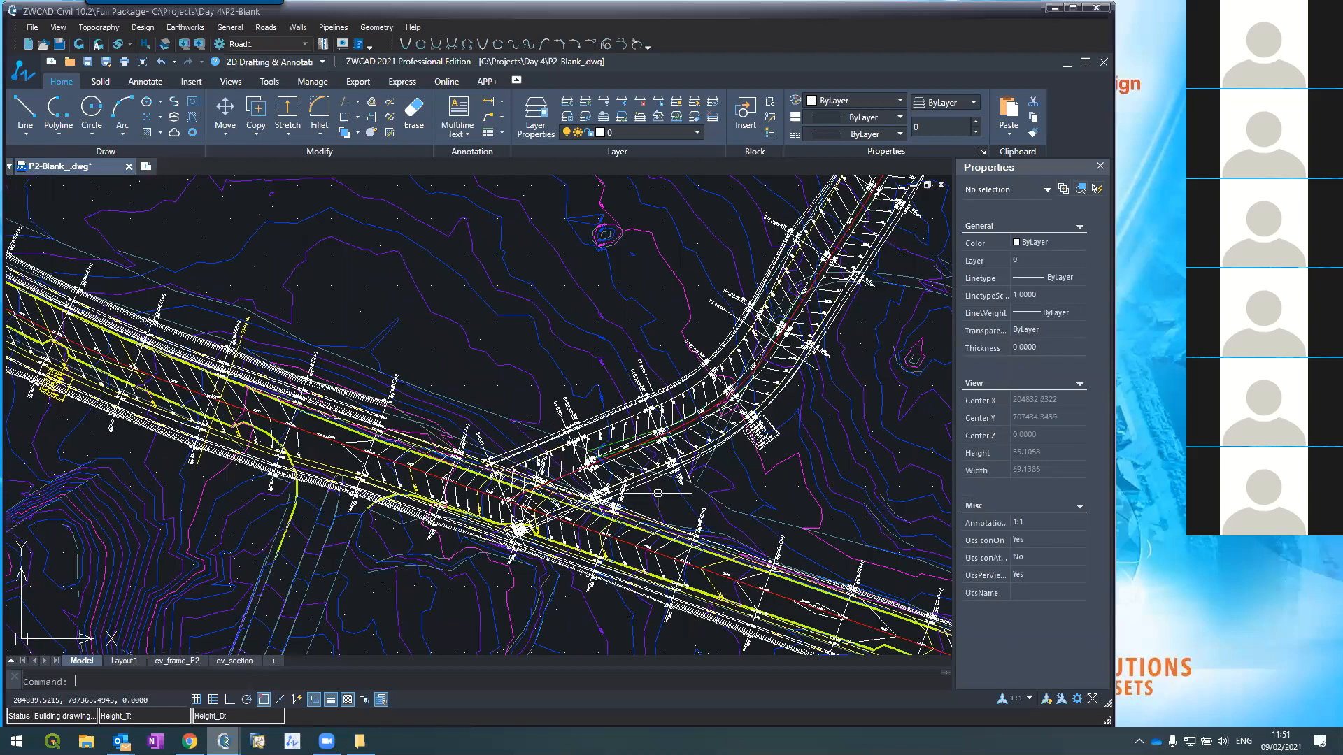
scroll(657, 493, "up", 5)
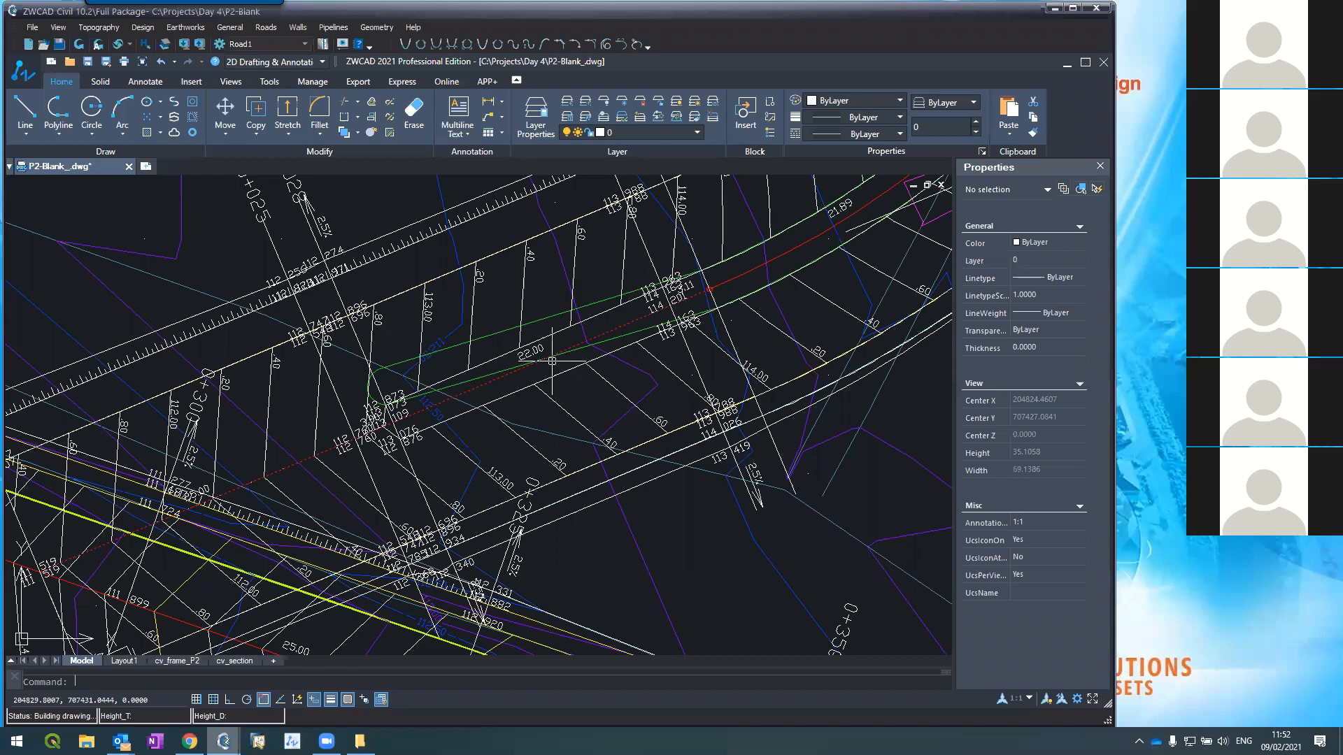
scroll(562, 352, "down", 2)
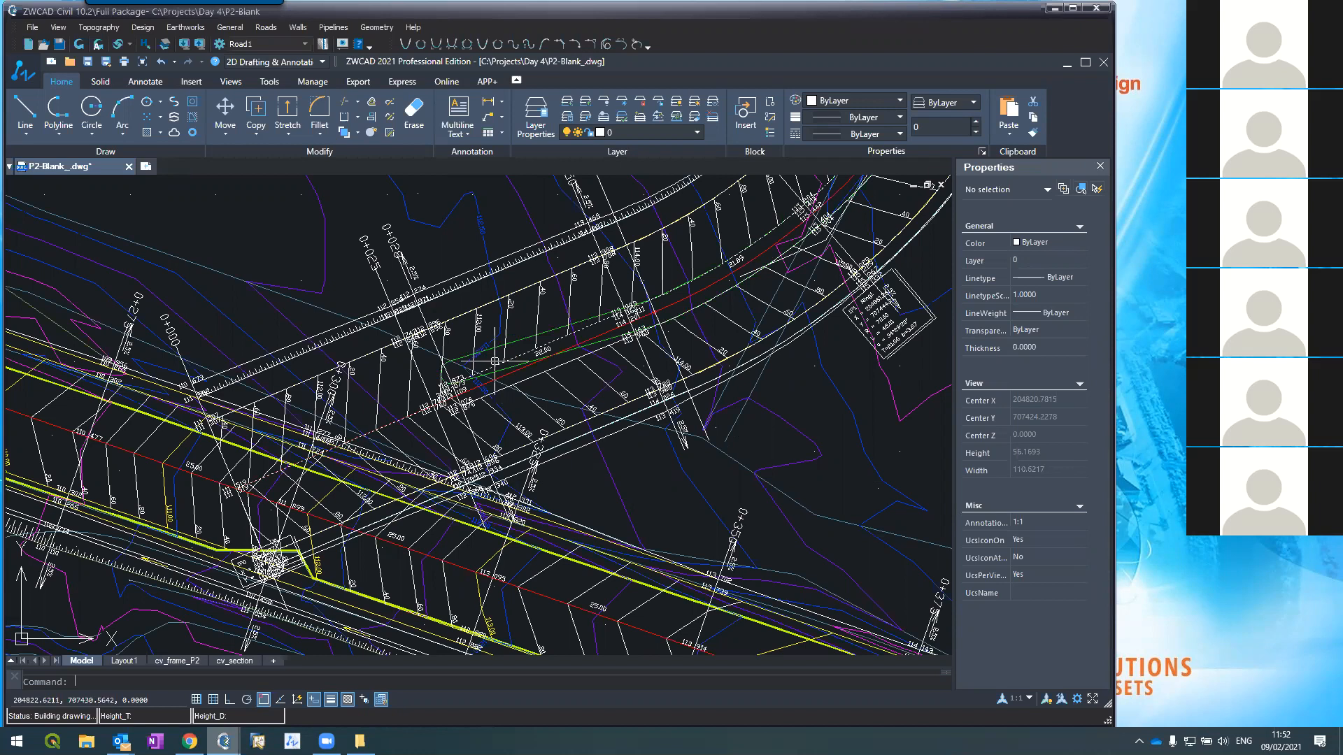
scroll(453, 392, "up", 4)
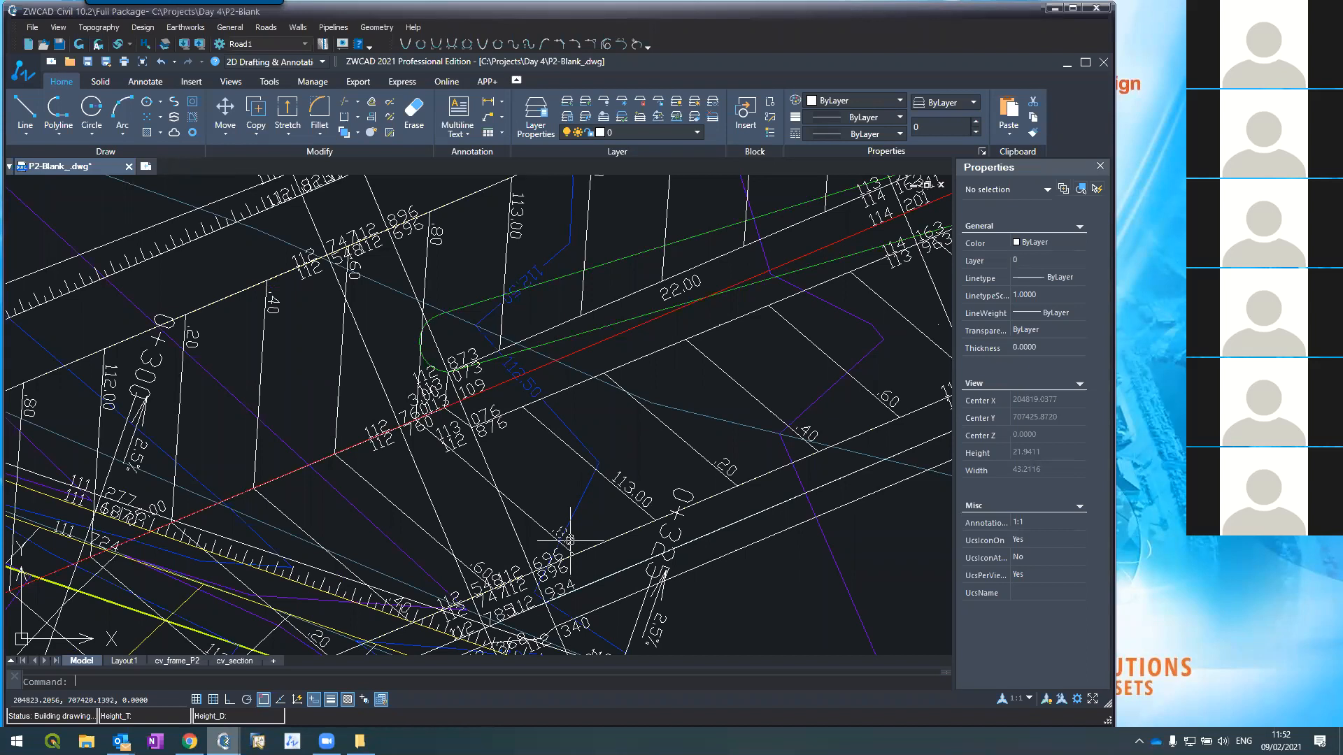
scroll(540, 425, "down", 5)
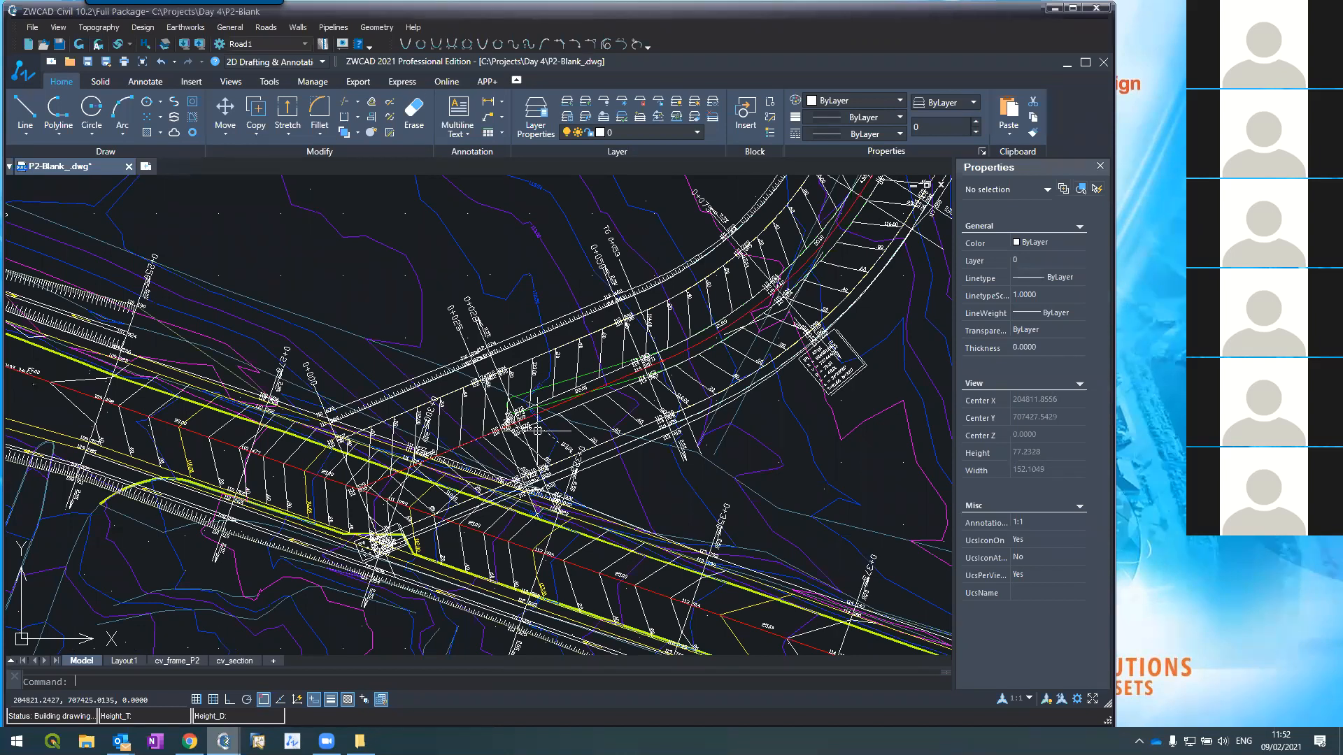
scroll(537, 431, "down", 5)
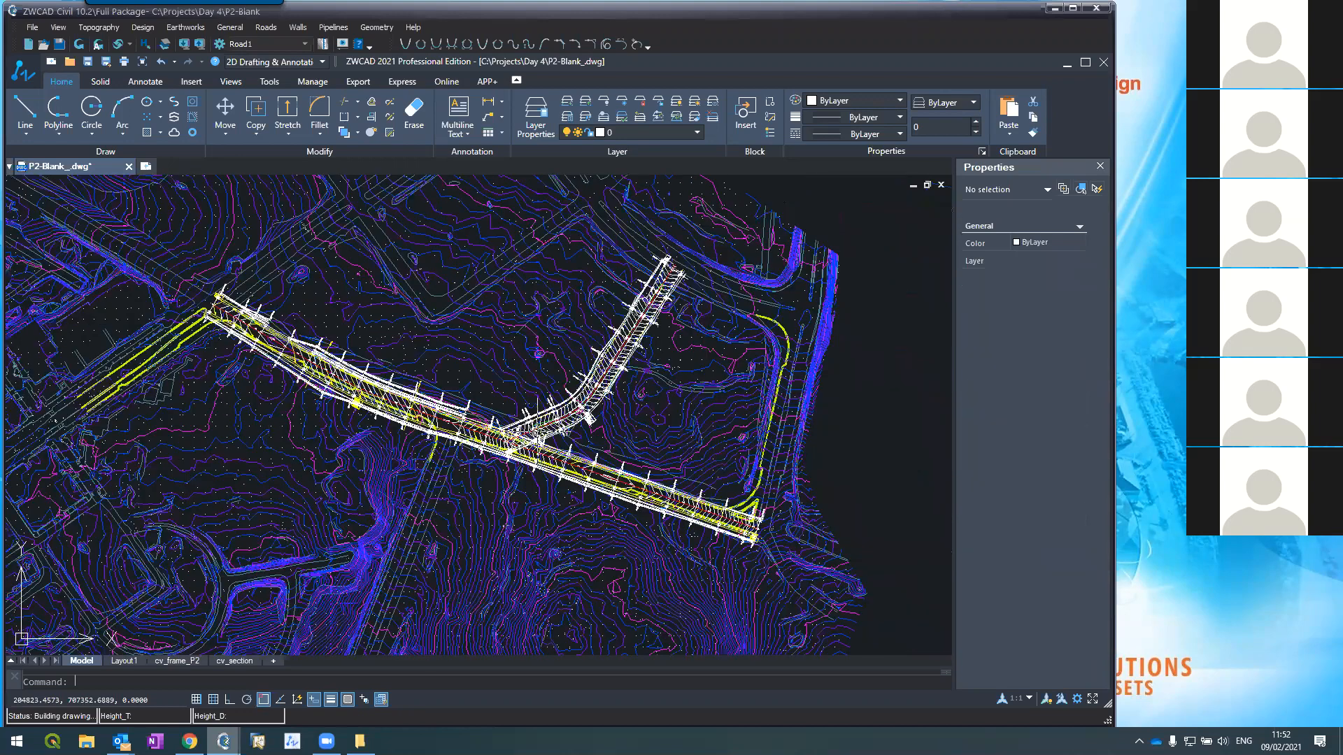
scroll(598, 290, "up", 6)
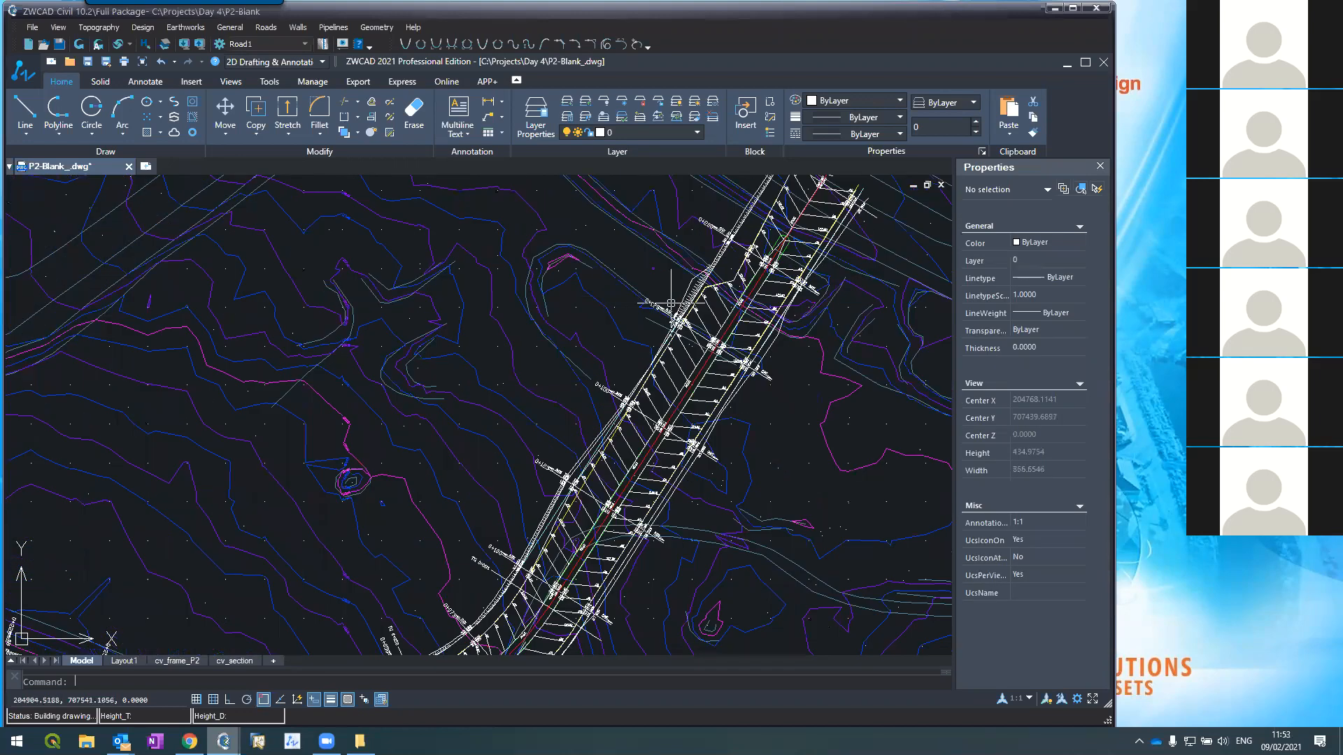
scroll(614, 446, "down", 5)
scroll(609, 426, "down", 2)
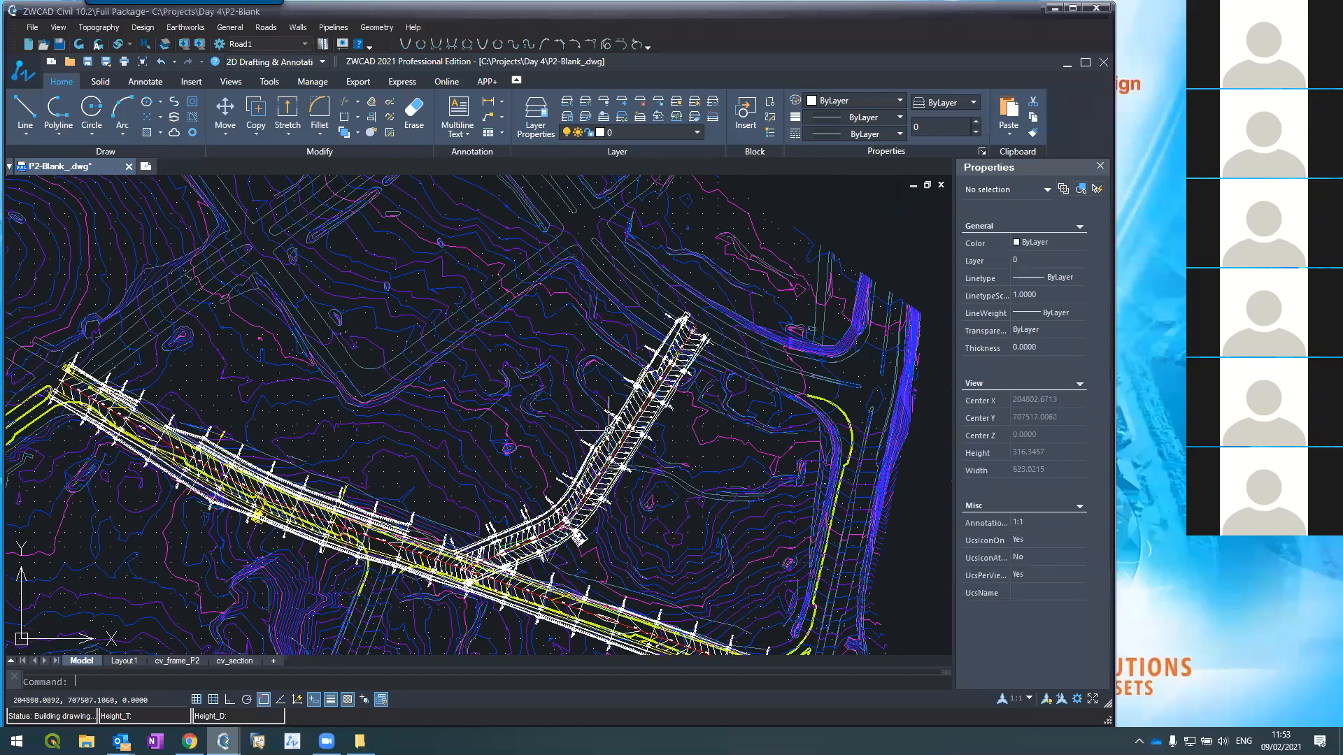
scroll(479, 568, "up", 6)
scroll(559, 482, "up", 3)
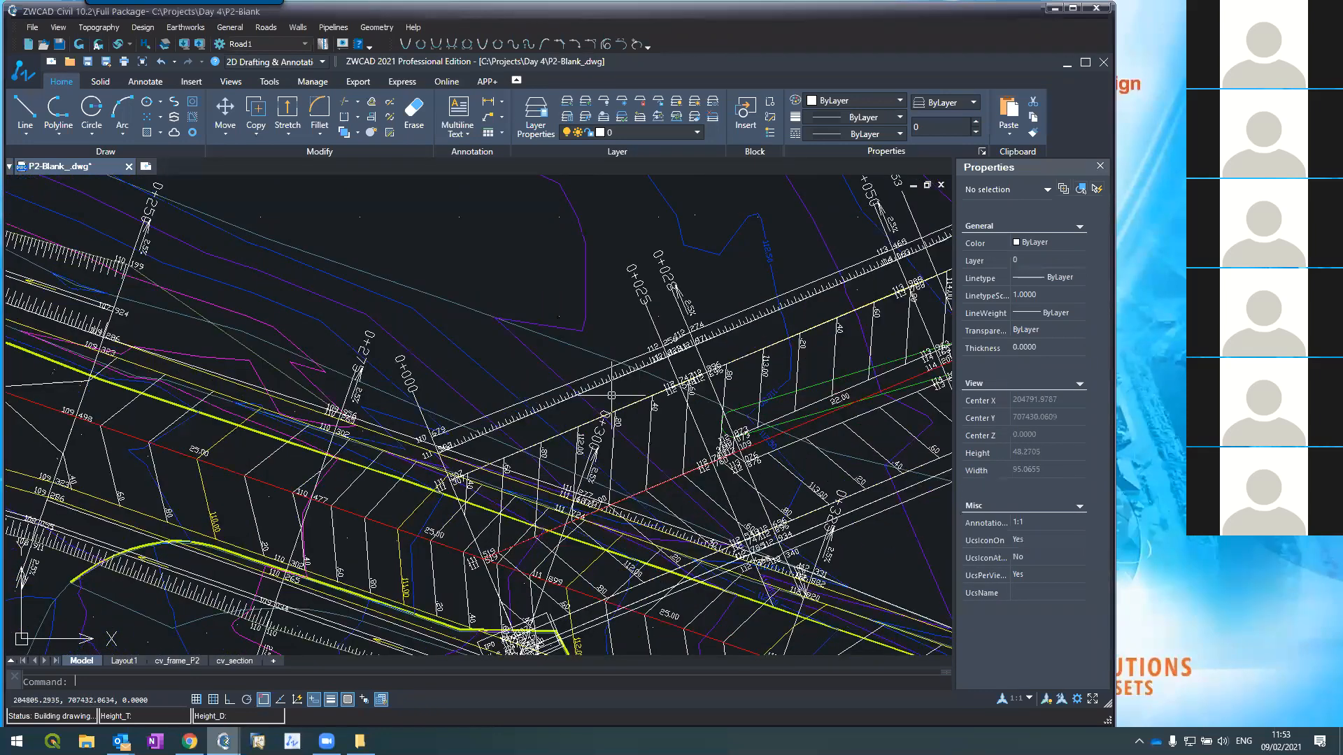
scroll(598, 419, "down", 2)
scroll(965, 322, "up", 2)
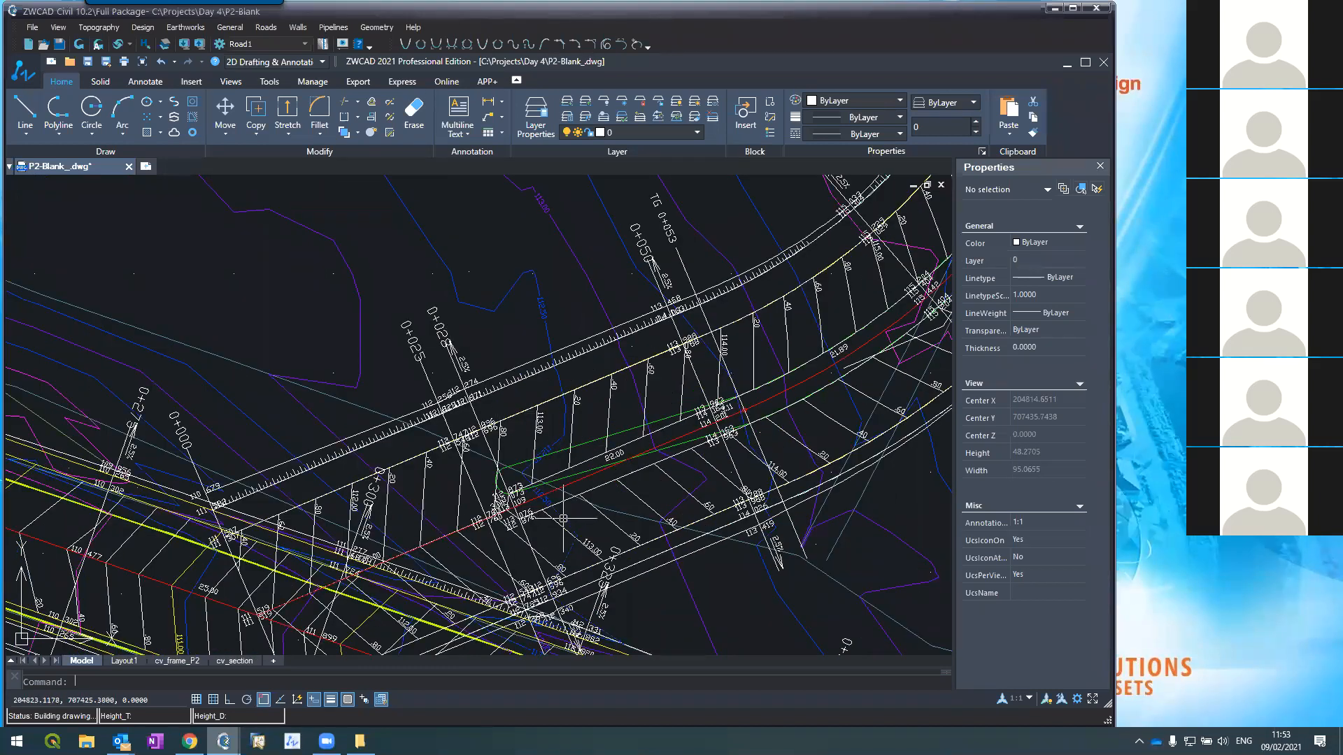
left_click(223, 741)
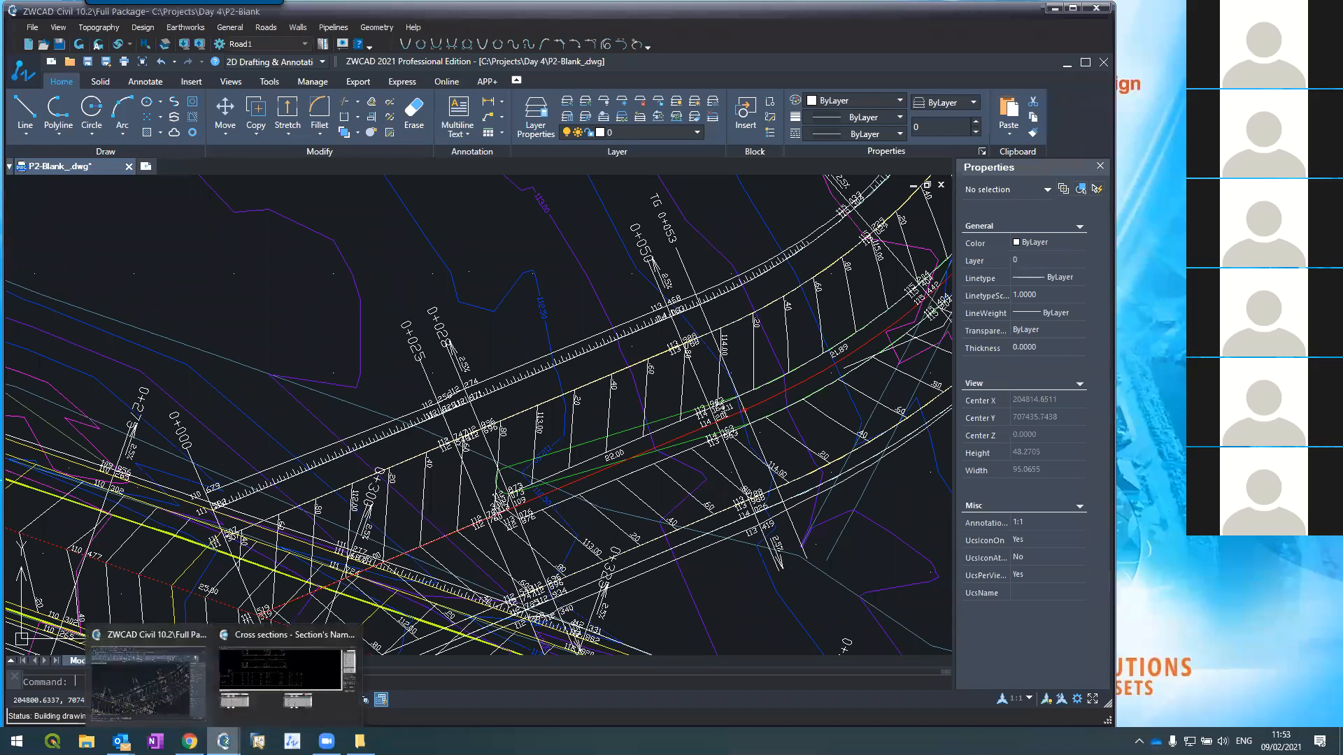
Step: Erase two unneeded cross sections, starting from section 0+025
left_click(256, 686)
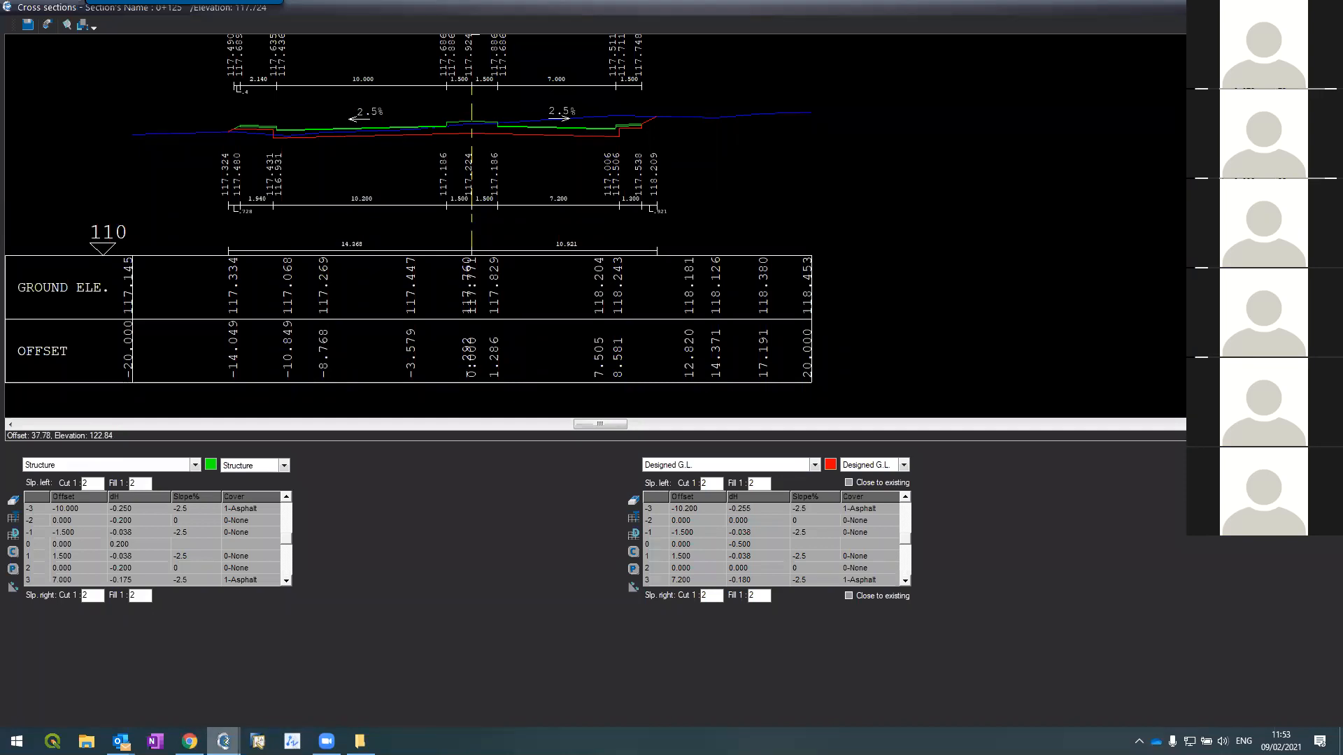
key("Page_Up")
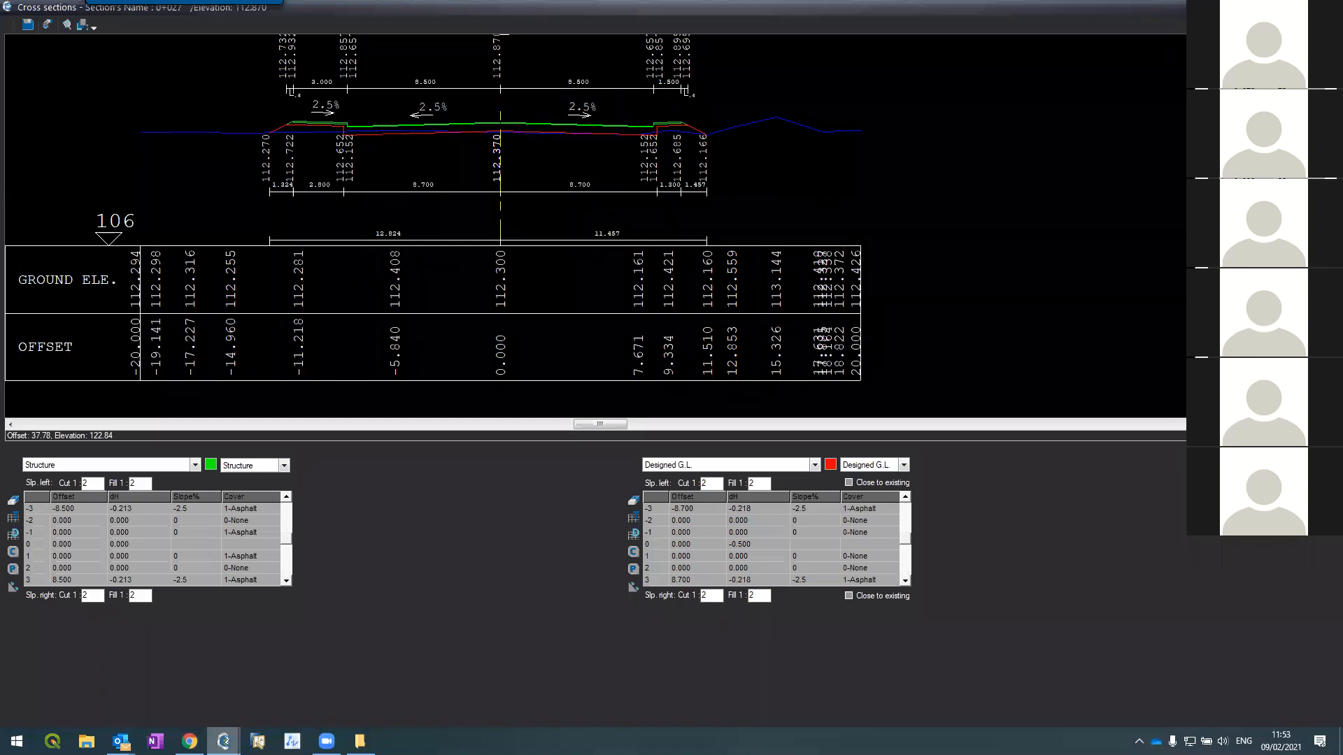
key("Page_Down")
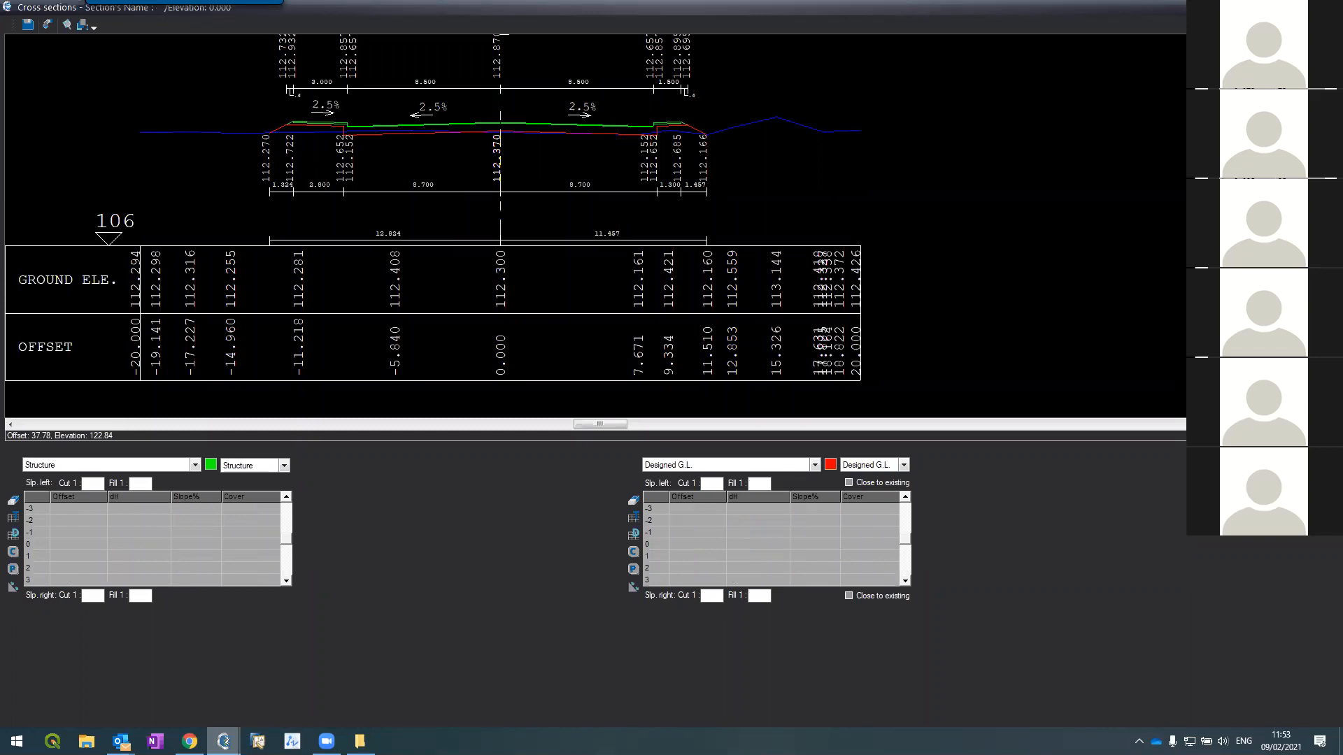
key("Delete")
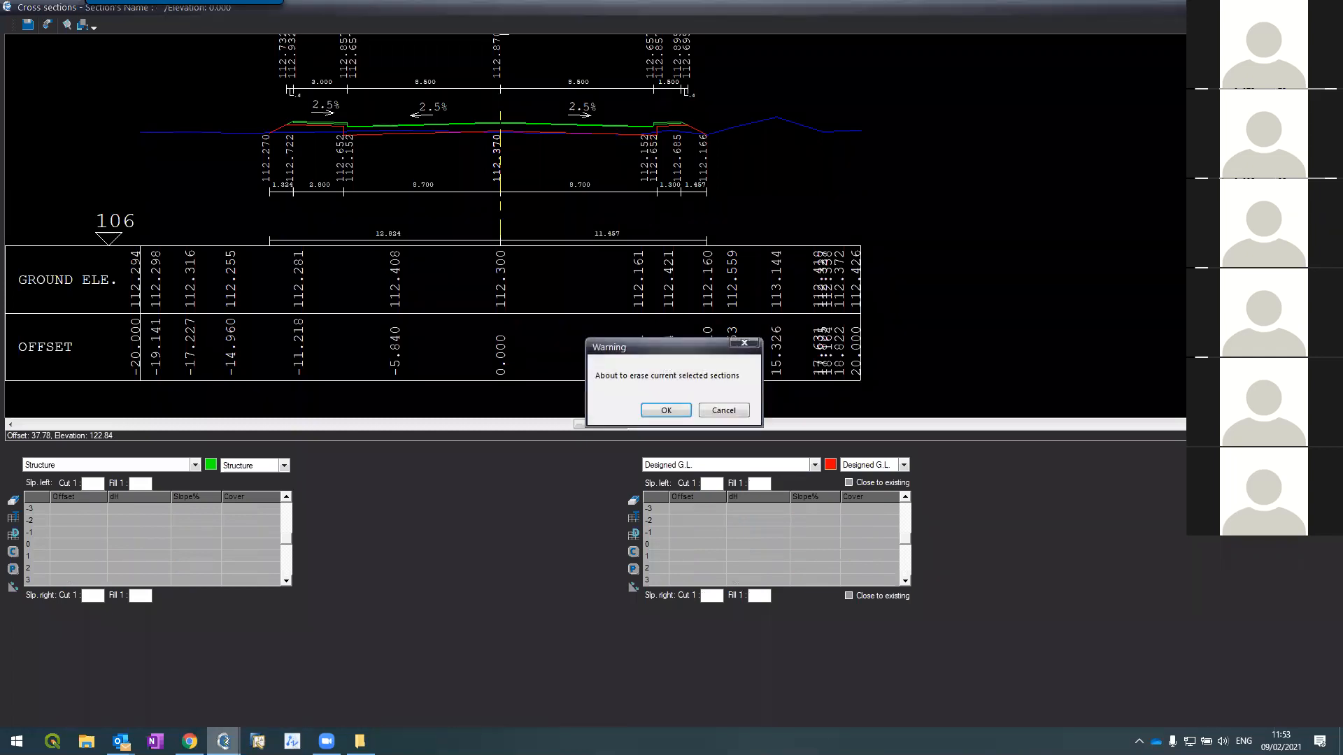
left_click(680, 408)
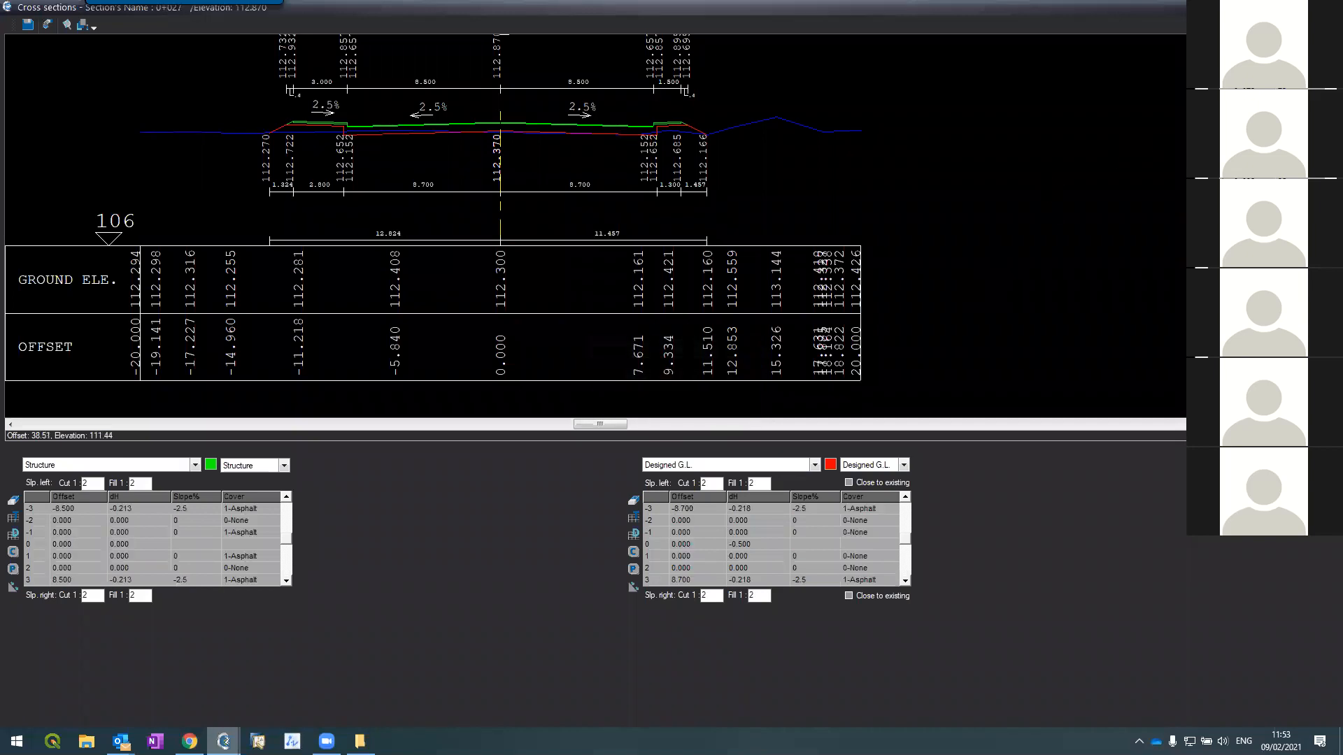
key("Page_Down")
key("Page_Down")
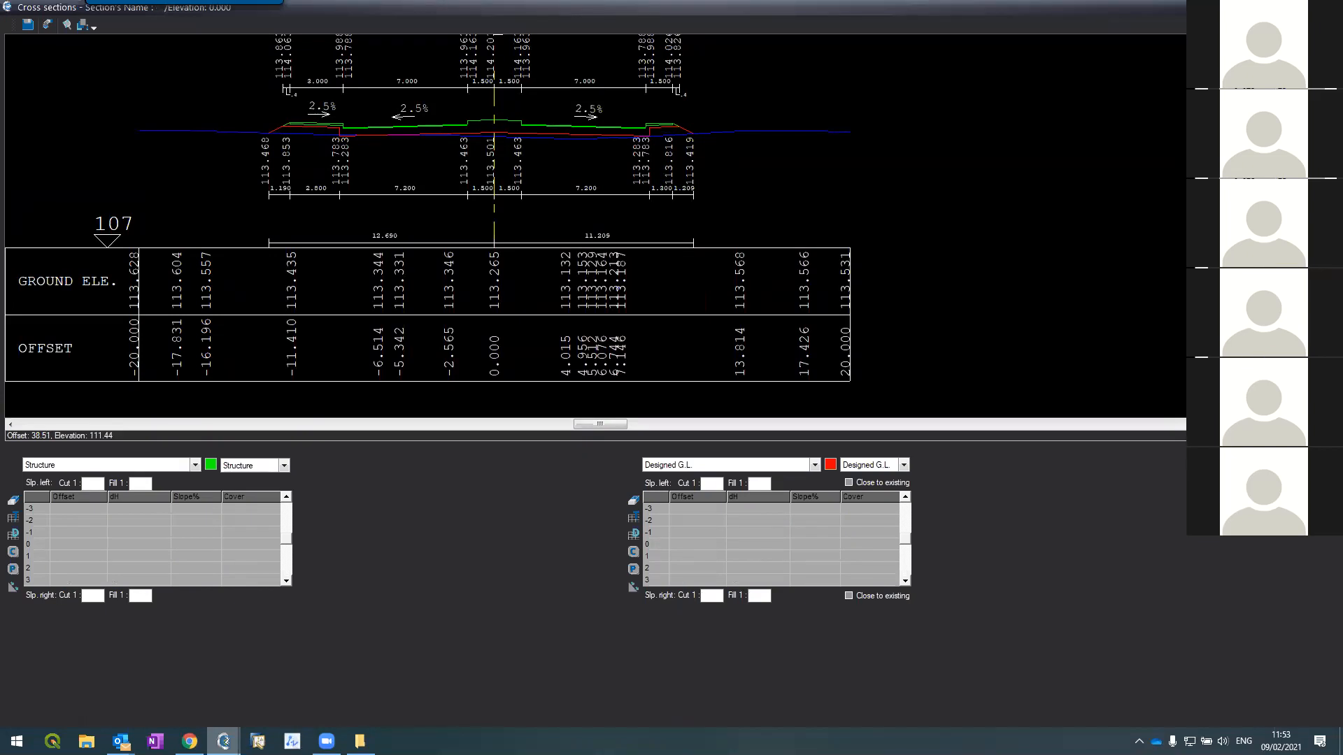
key("Delete")
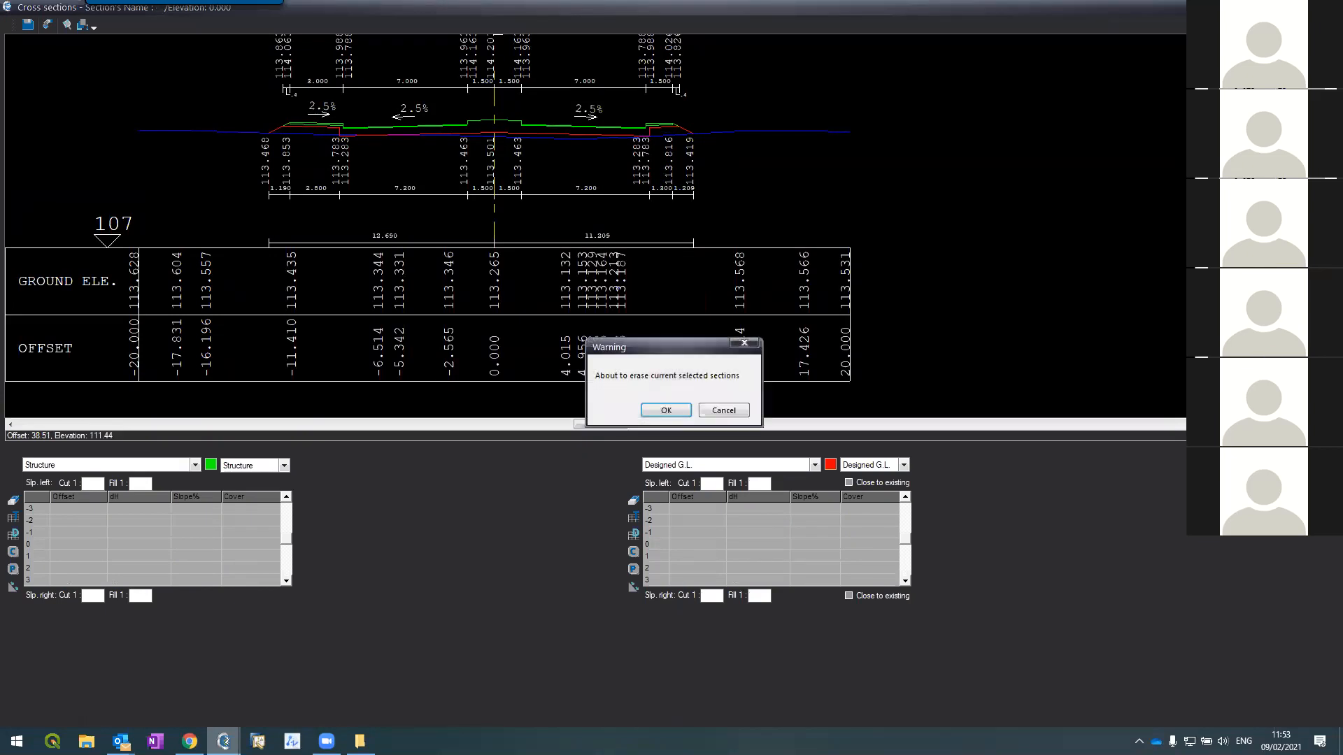
left_click(660, 411)
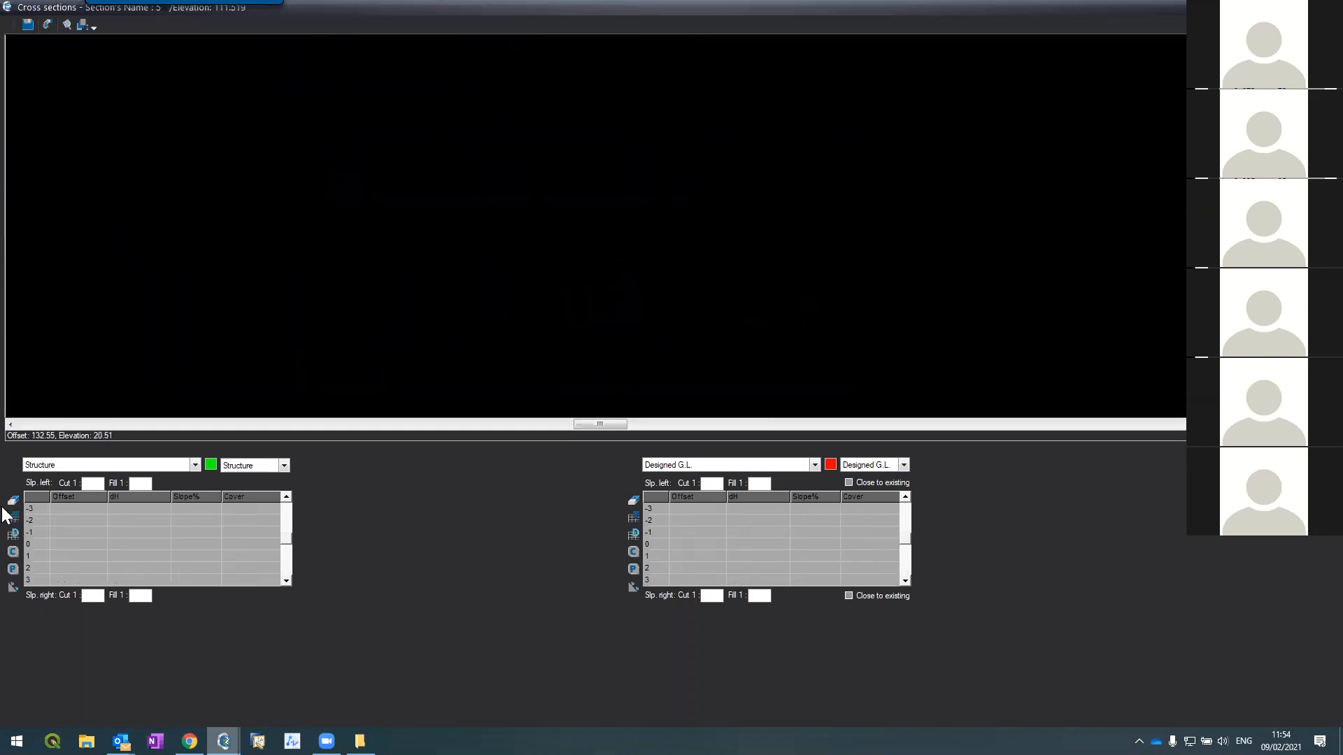
Step: On section 5, reset the Structure data and the Existing G.L. data
left_click(17, 521)
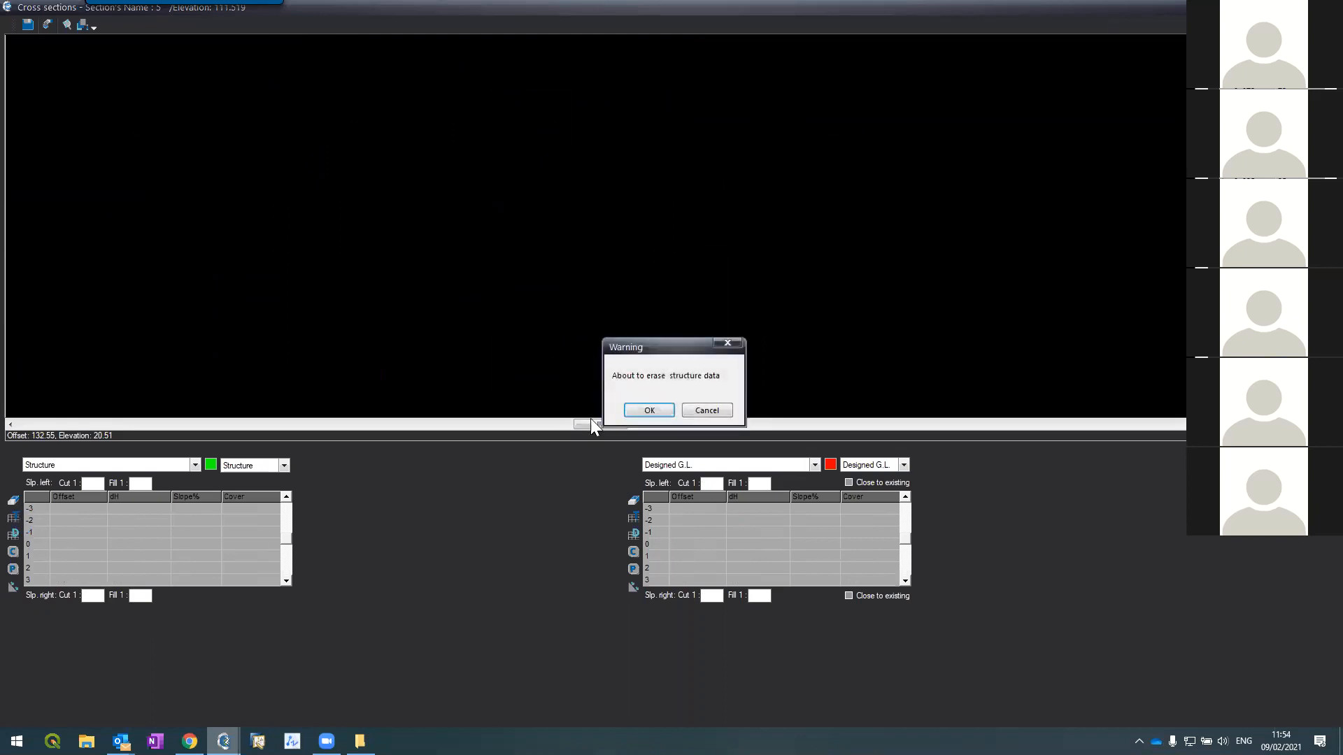
left_click(643, 410)
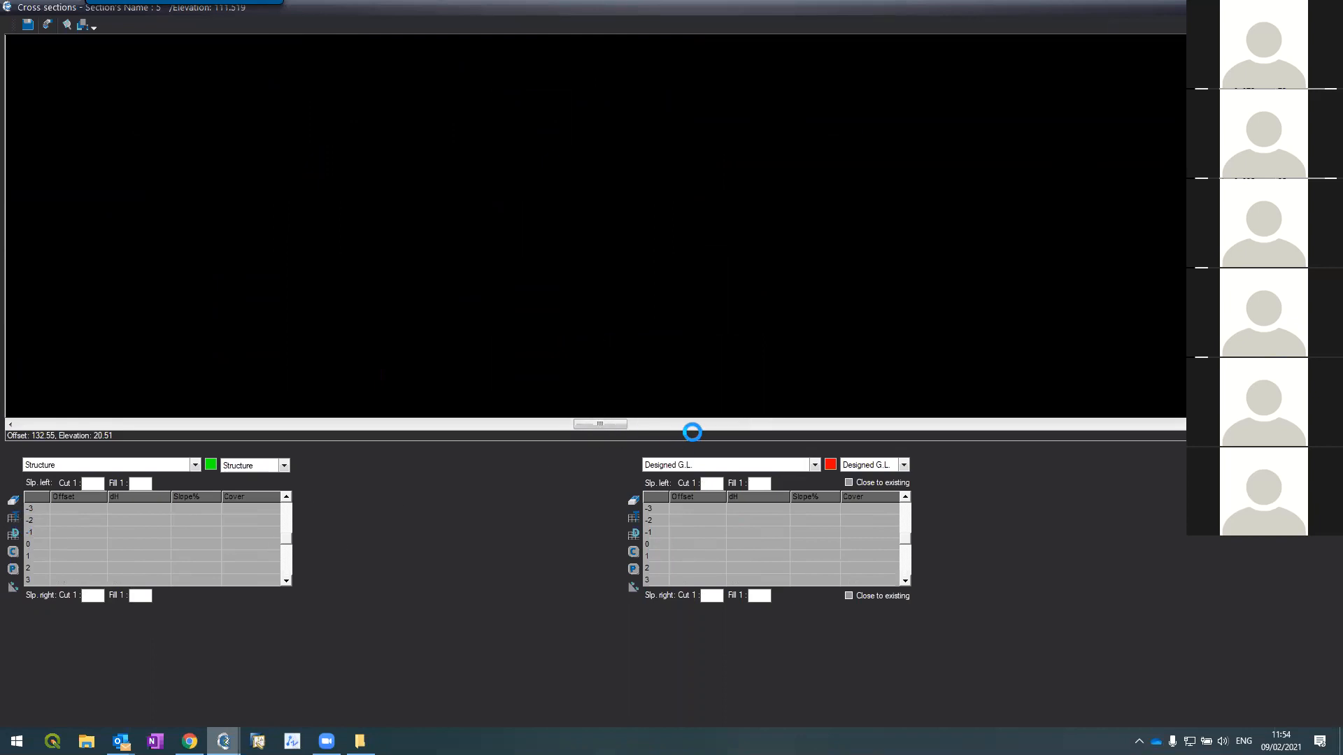
scroll(949, 245, "down", 3)
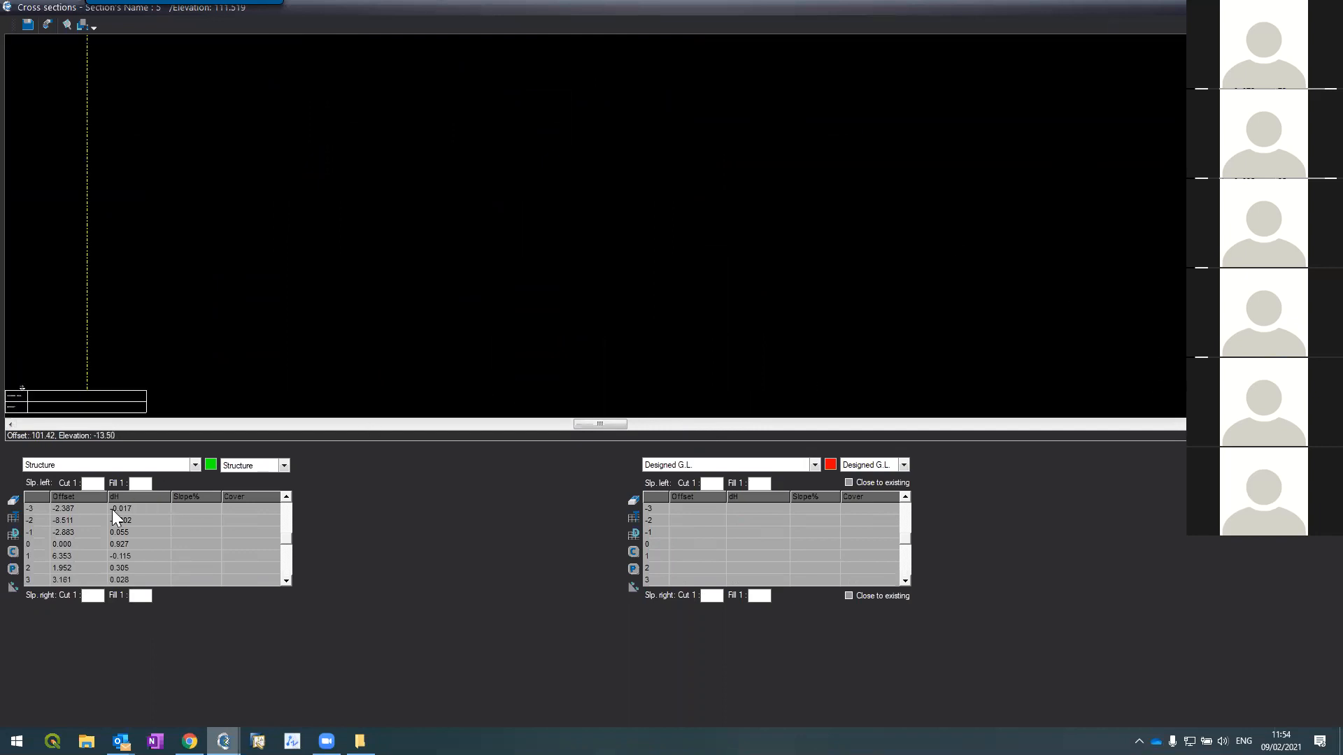
left_click(177, 466)
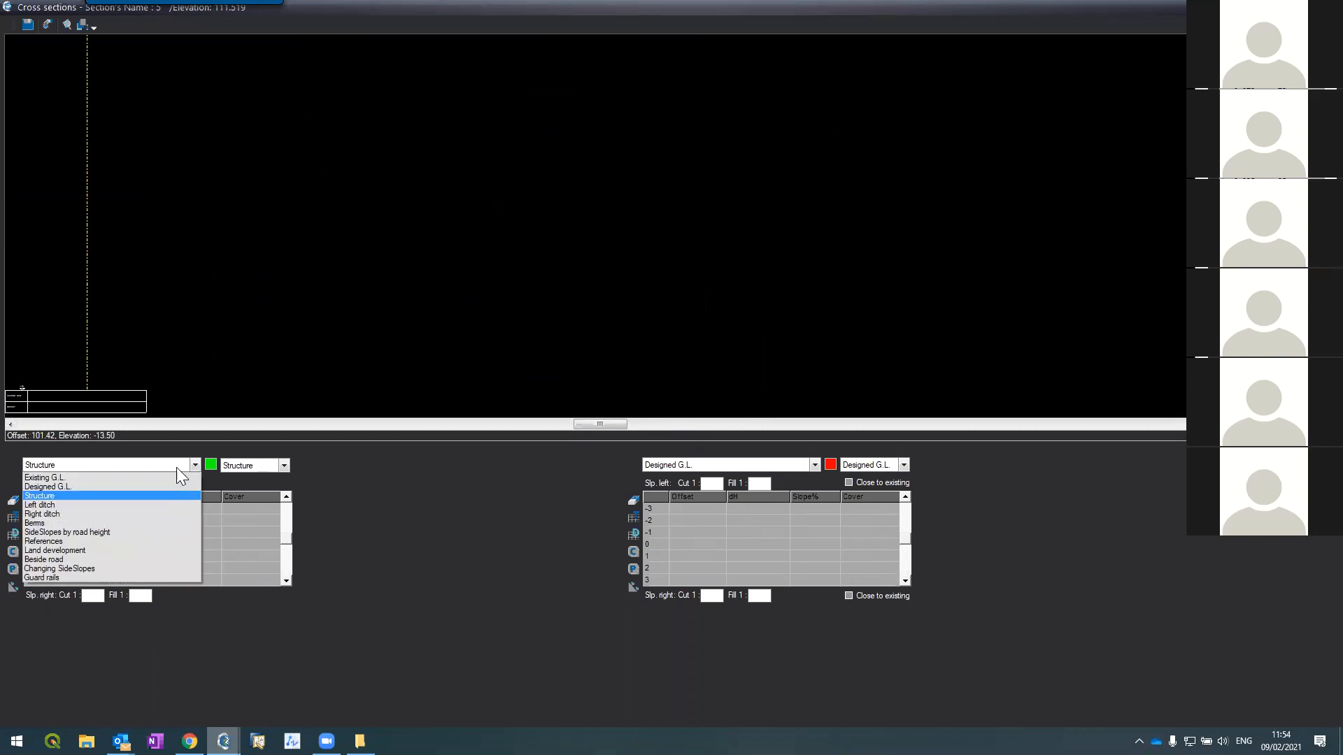
left_click(119, 478)
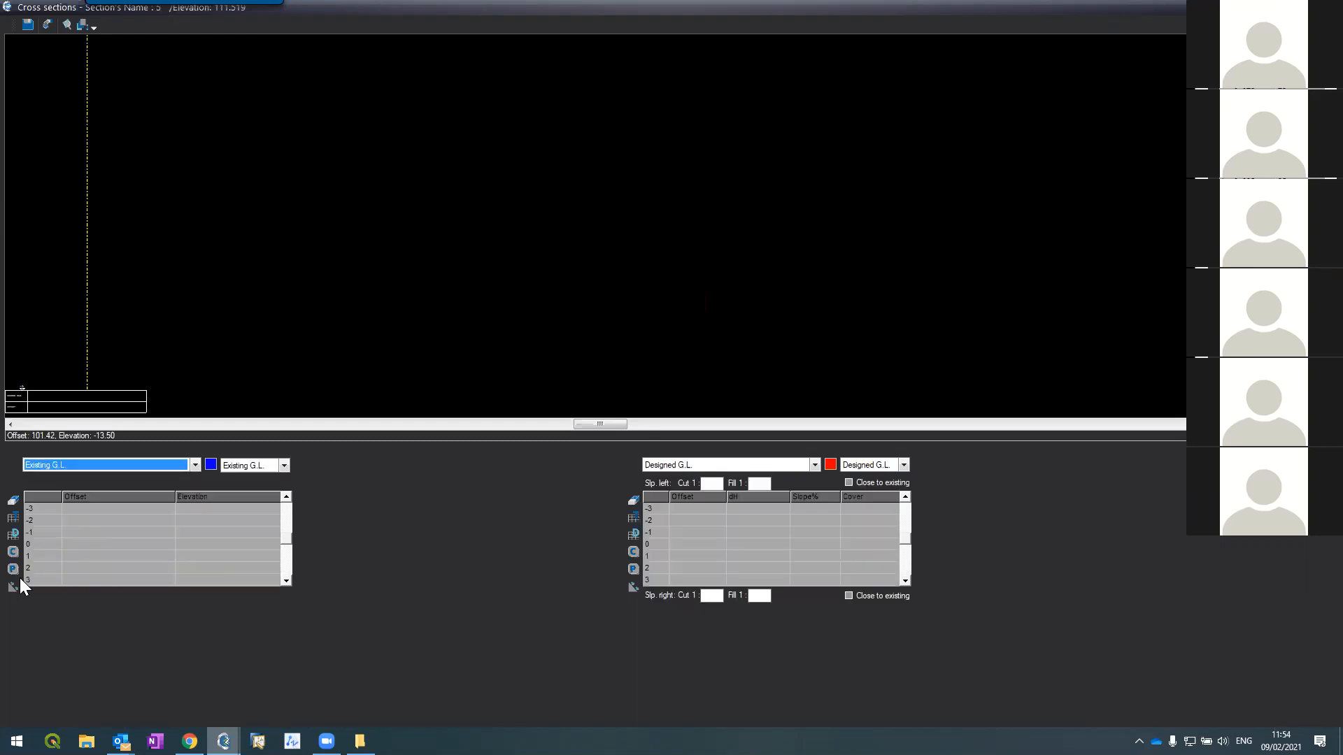
left_click(13, 534)
left_click(667, 410)
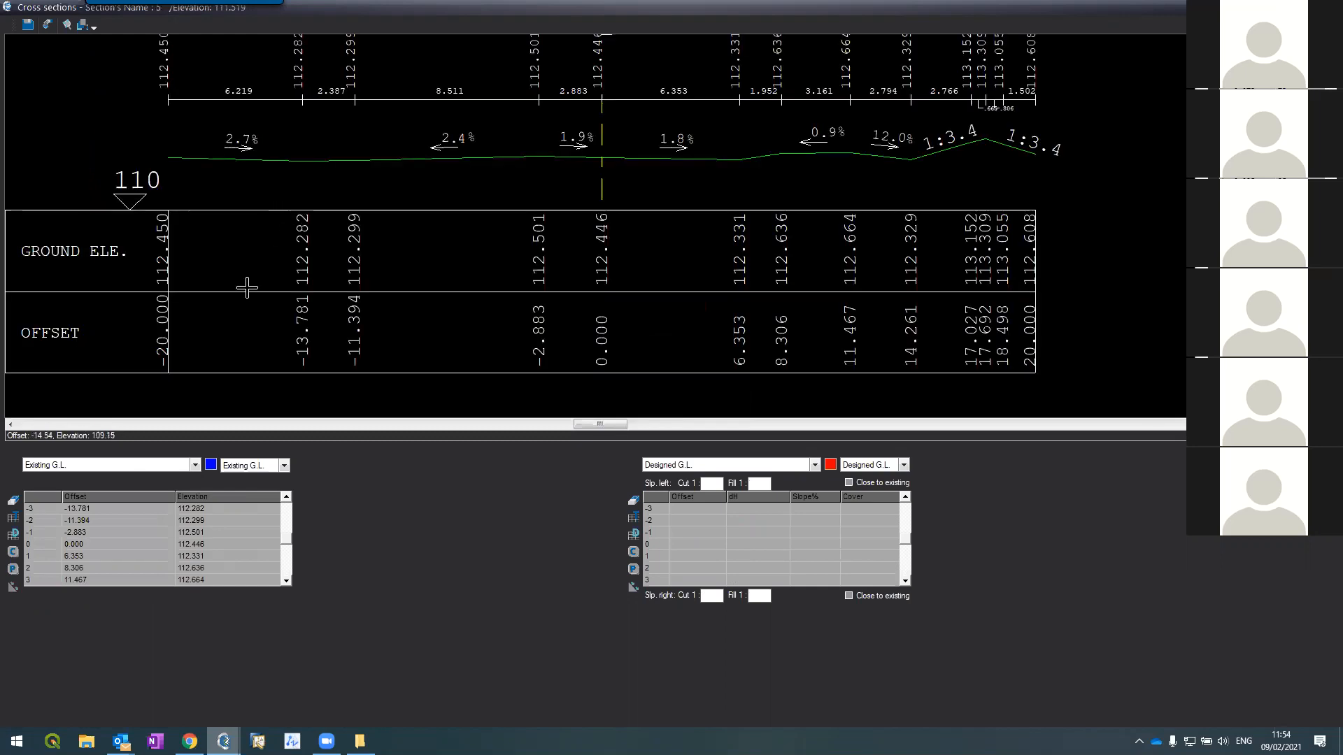
Step: Erase section 5's Structure data, leaving only its existing ground line
left_click(123, 465)
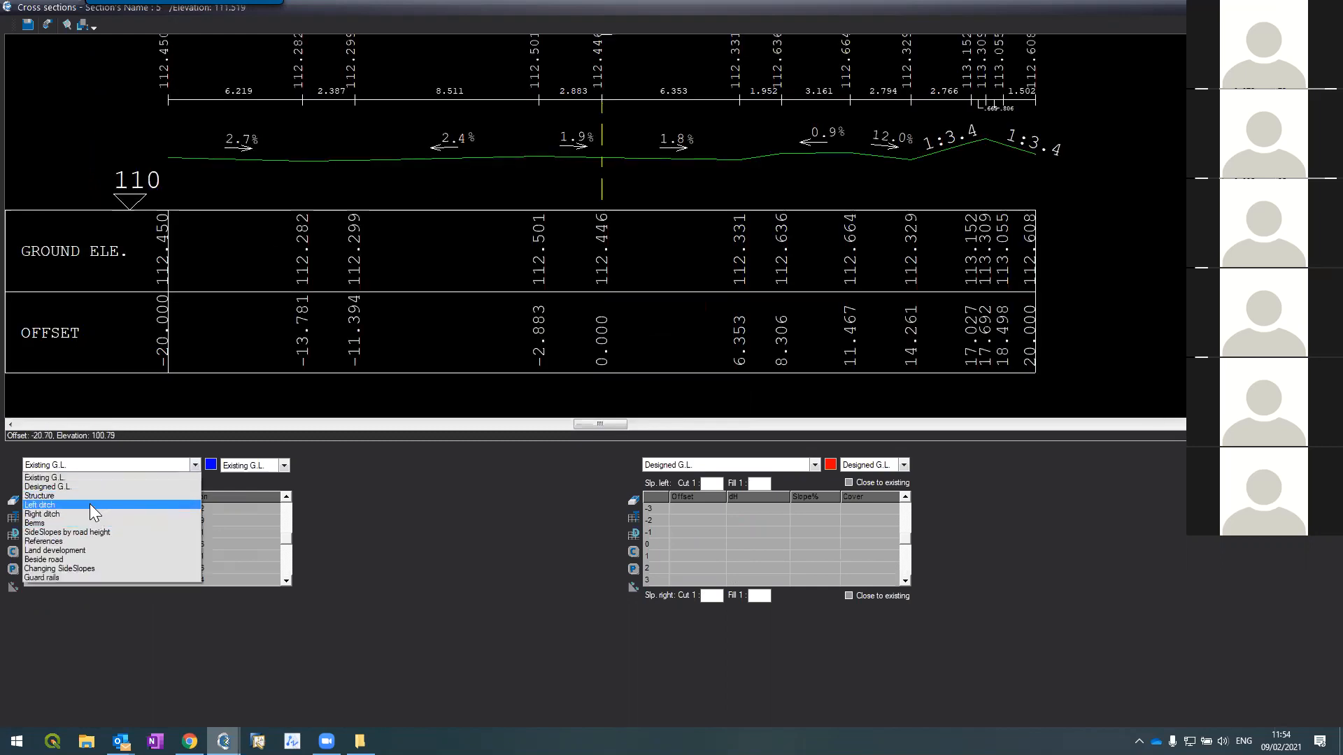
left_click(89, 502)
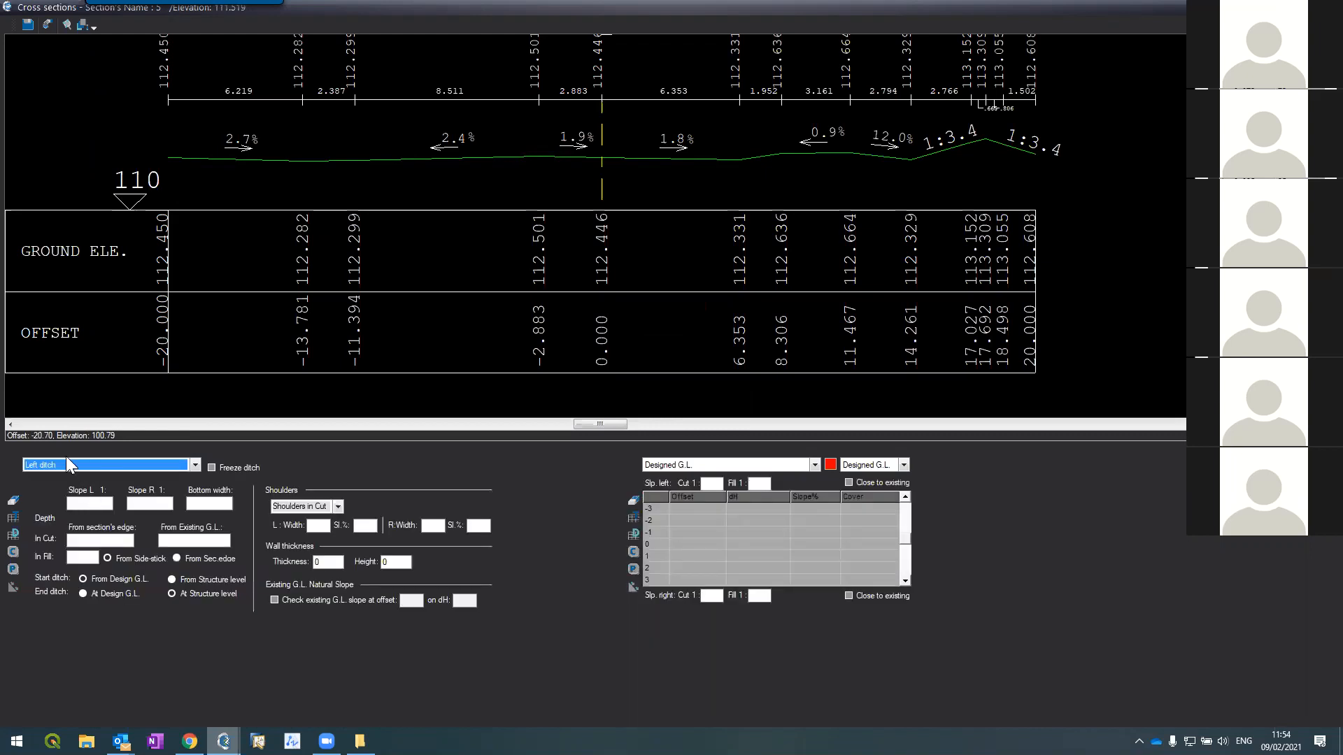
left_click(66, 464)
left_click(63, 495)
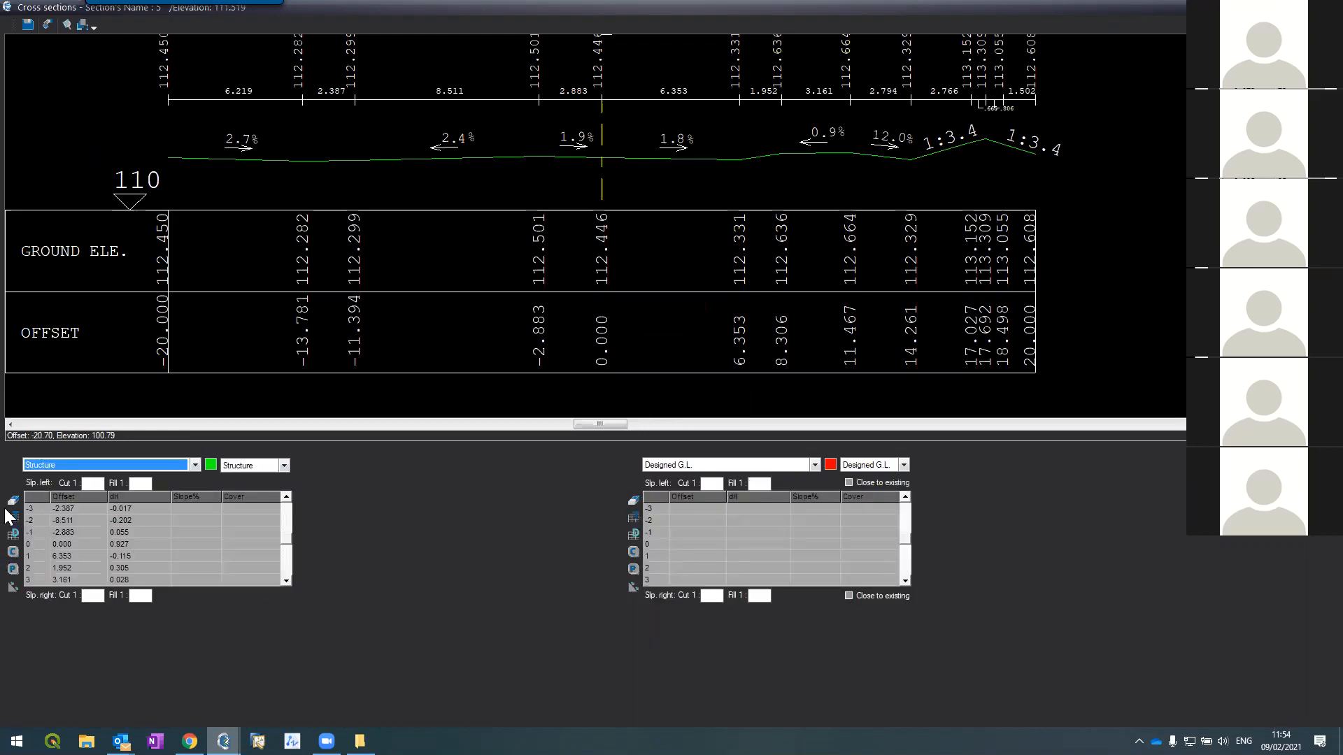
left_click(13, 500)
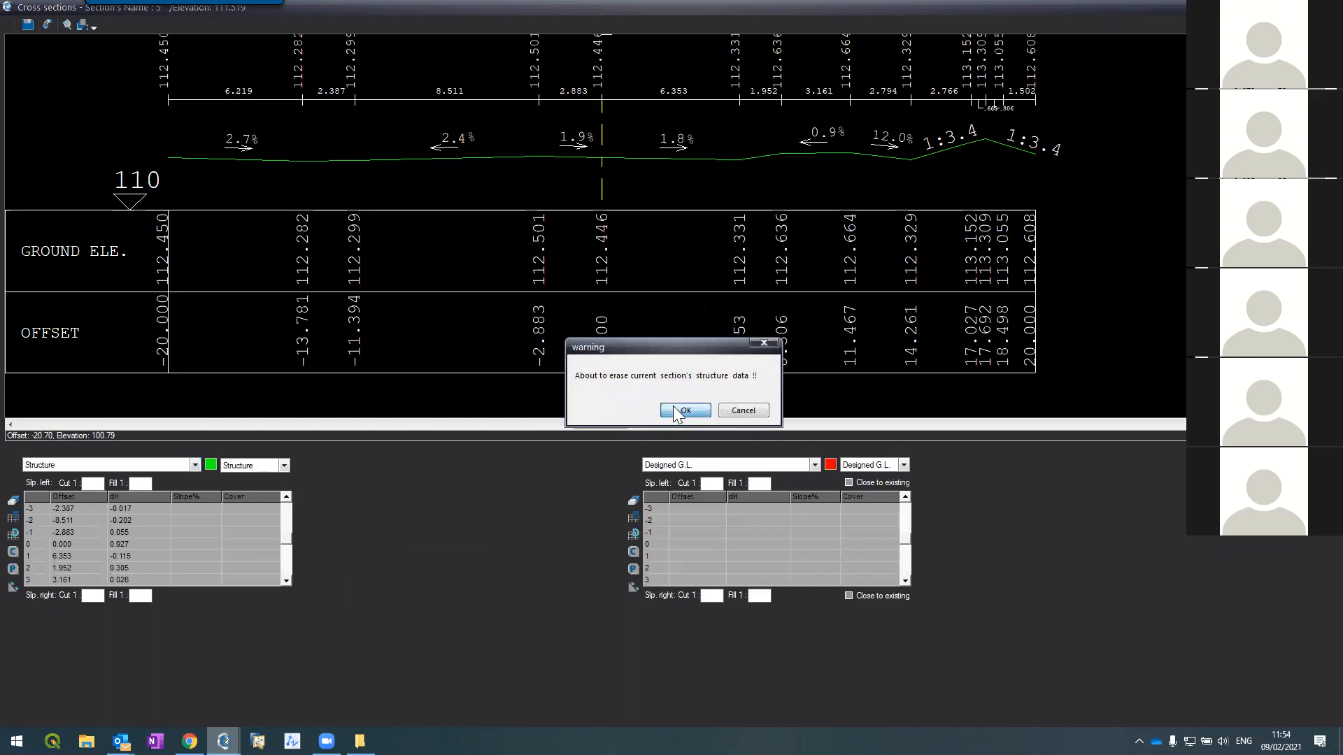
left_click(677, 411)
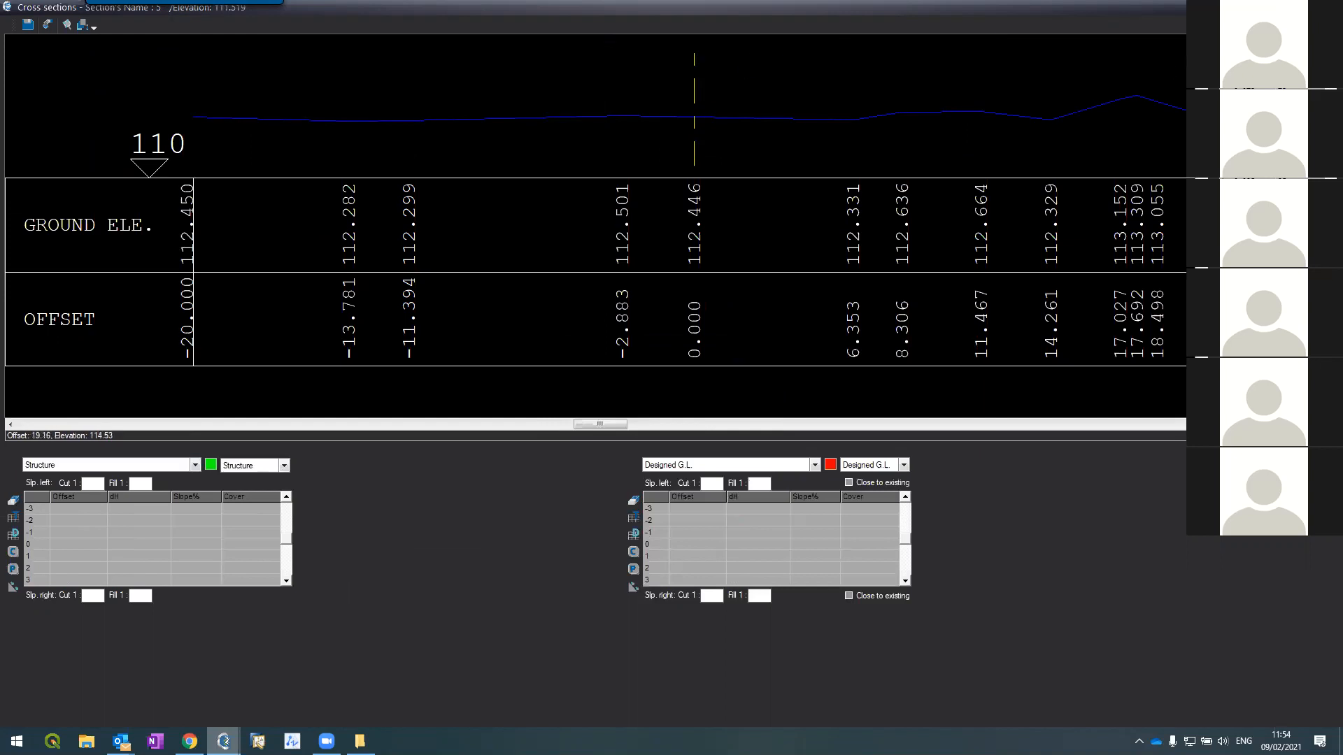
key("Page_Down")
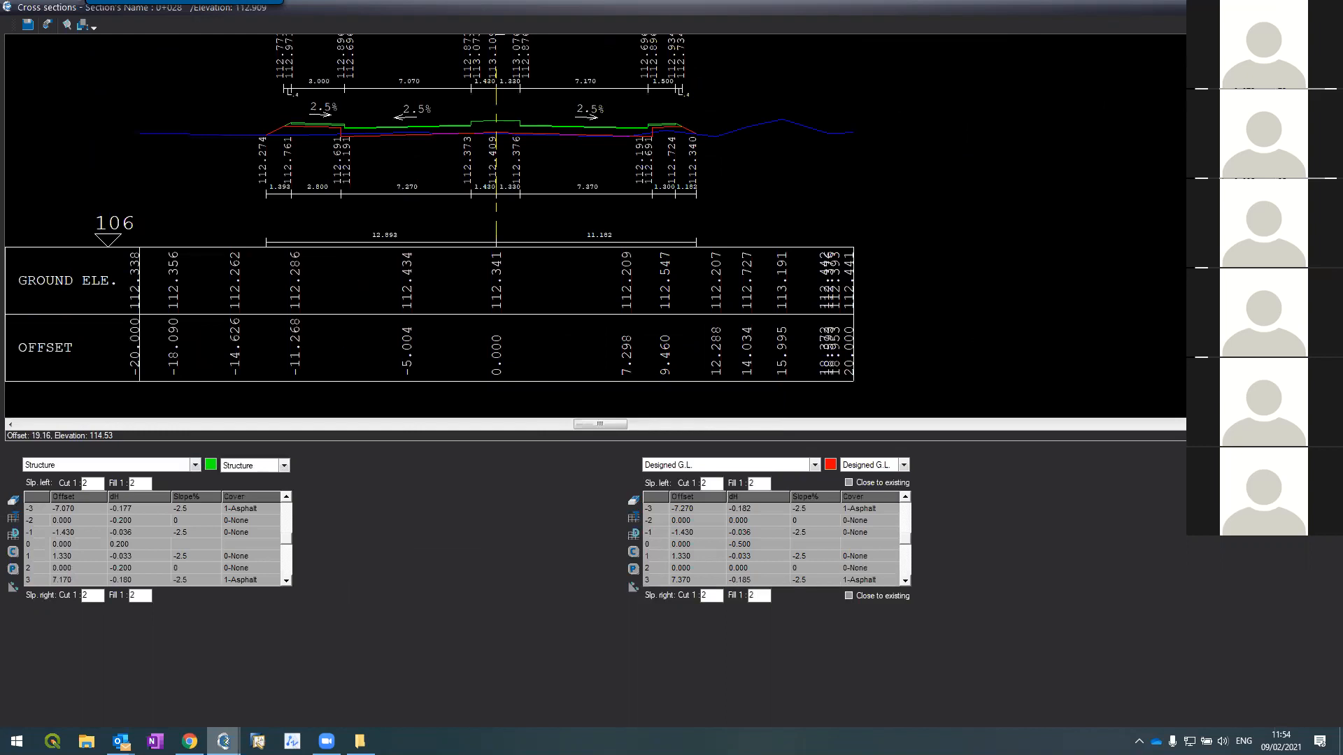
Step: Go back to section 5, check its redrawn profile, and close the Cross sections window
key("Page_Up")
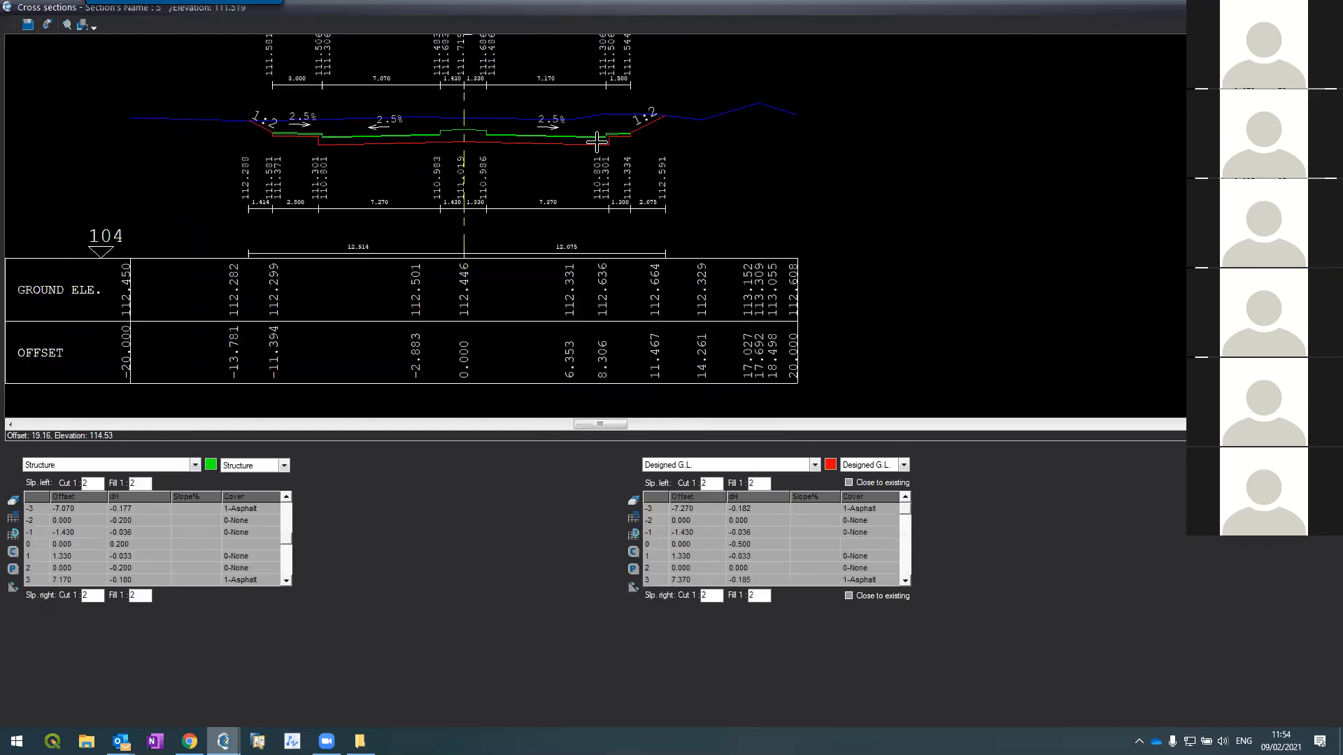
scroll(395, 91, "up", 3)
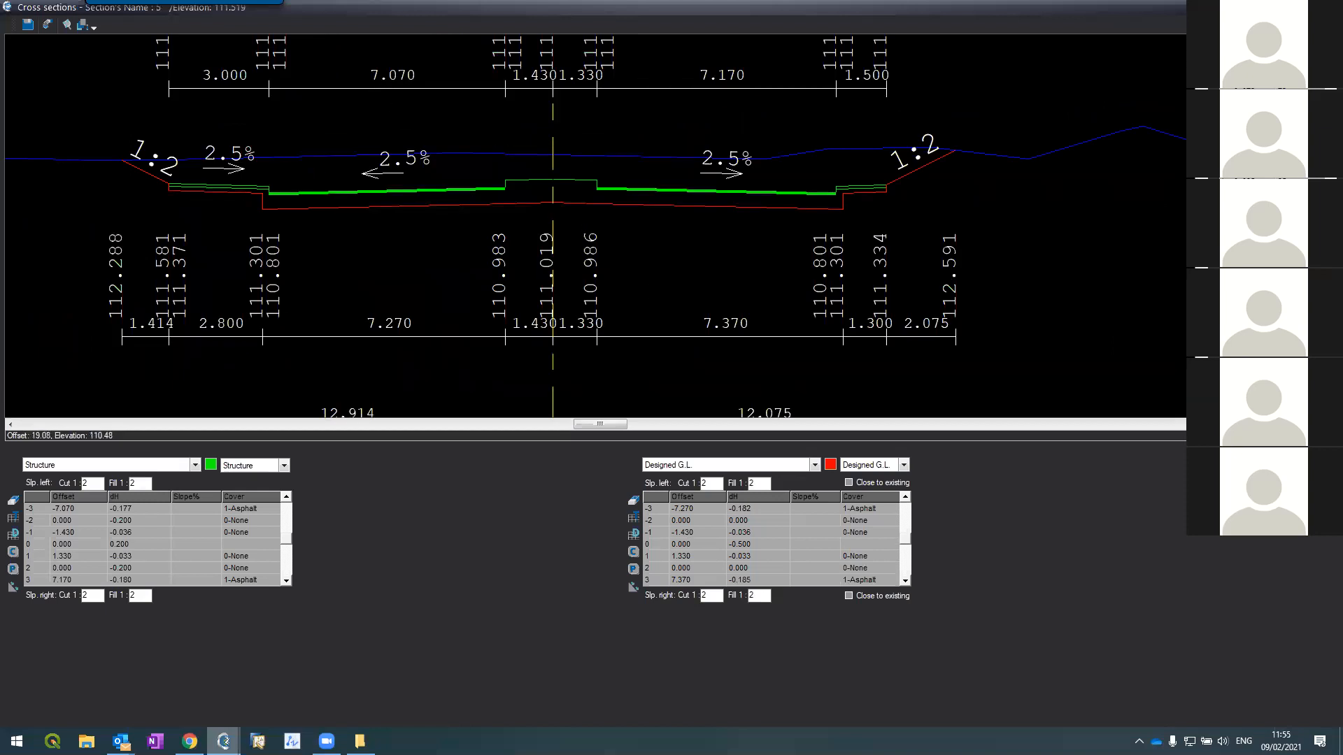
left_click(647, 369)
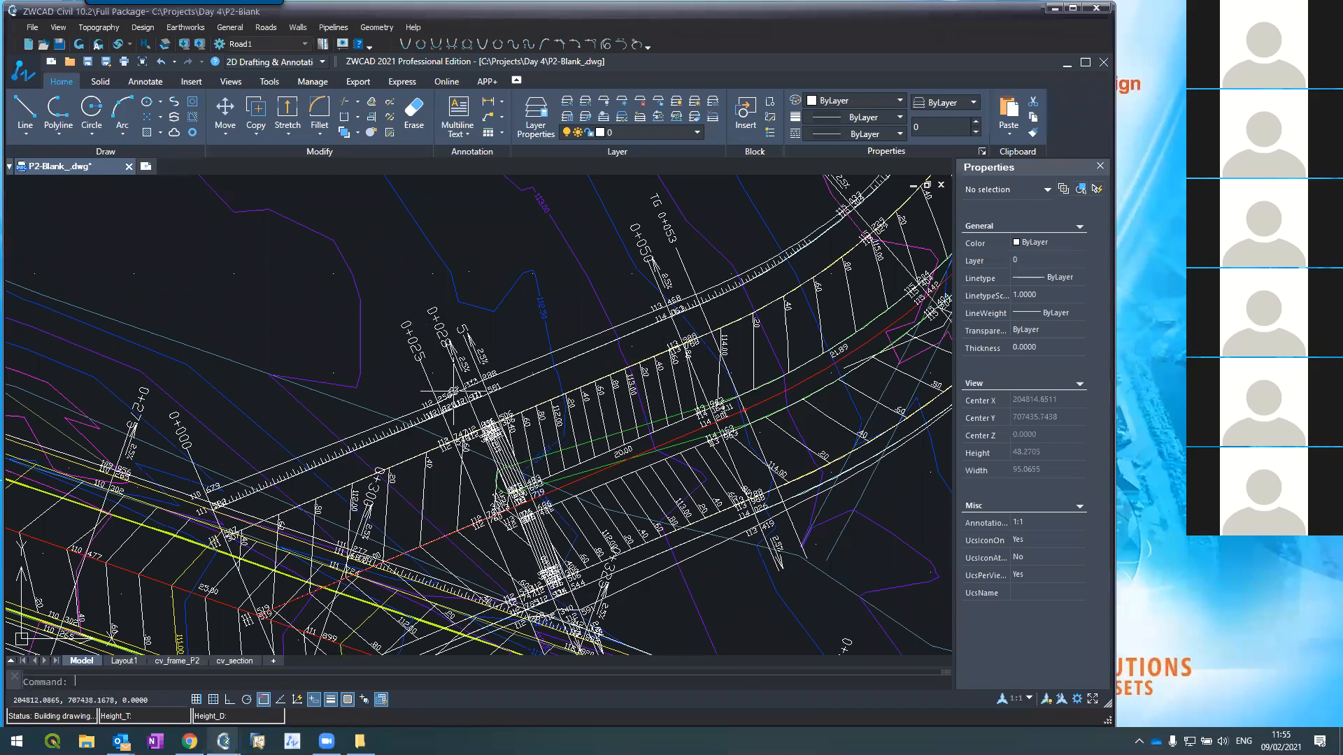
scroll(453, 390, "up", 2)
scroll(456, 375, "down", 2)
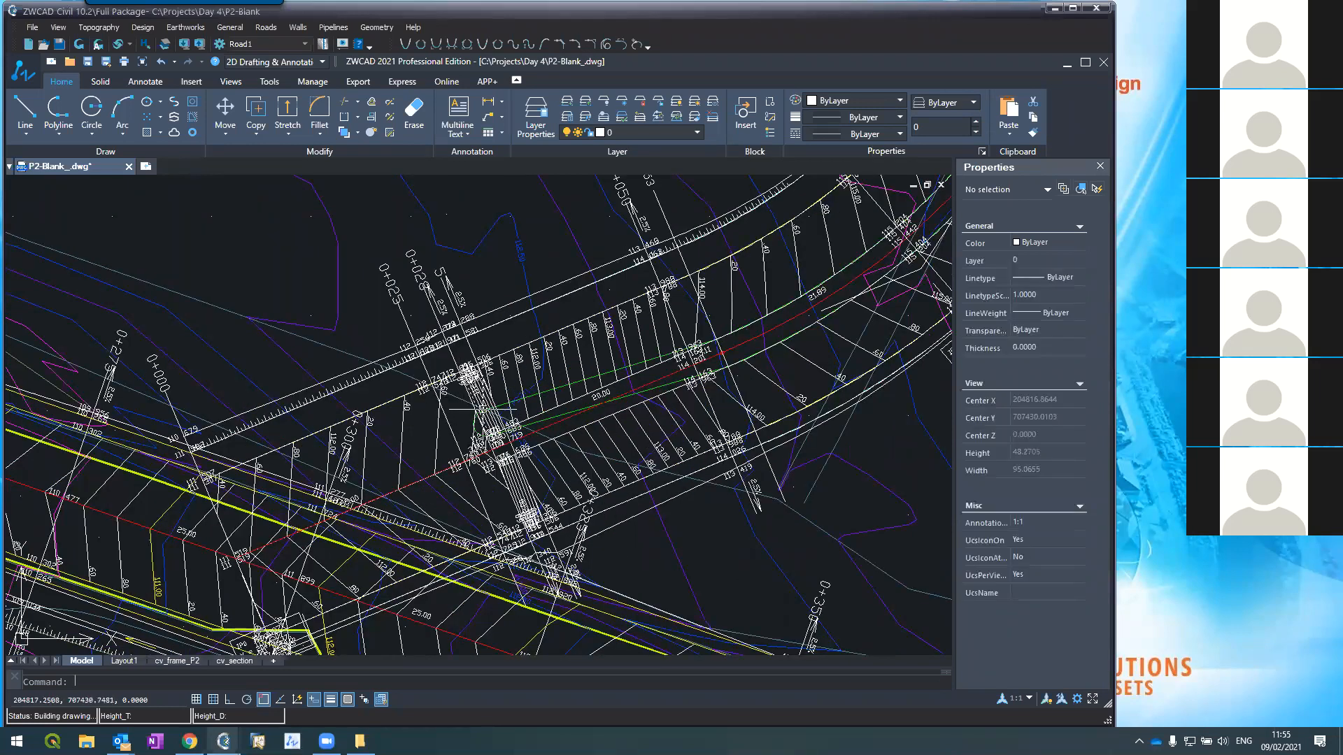
scroll(479, 428, "up", 4)
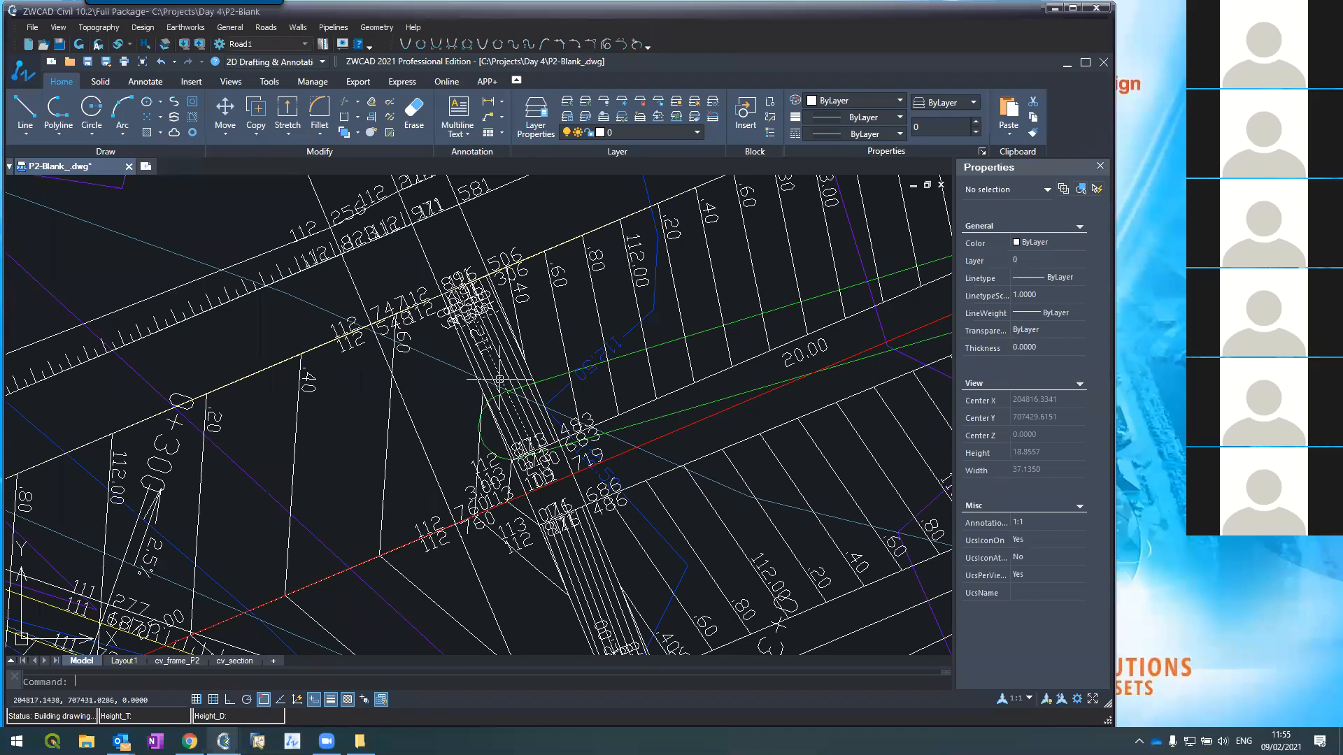
scroll(509, 367, "down", 2)
scroll(508, 367, "down", 4)
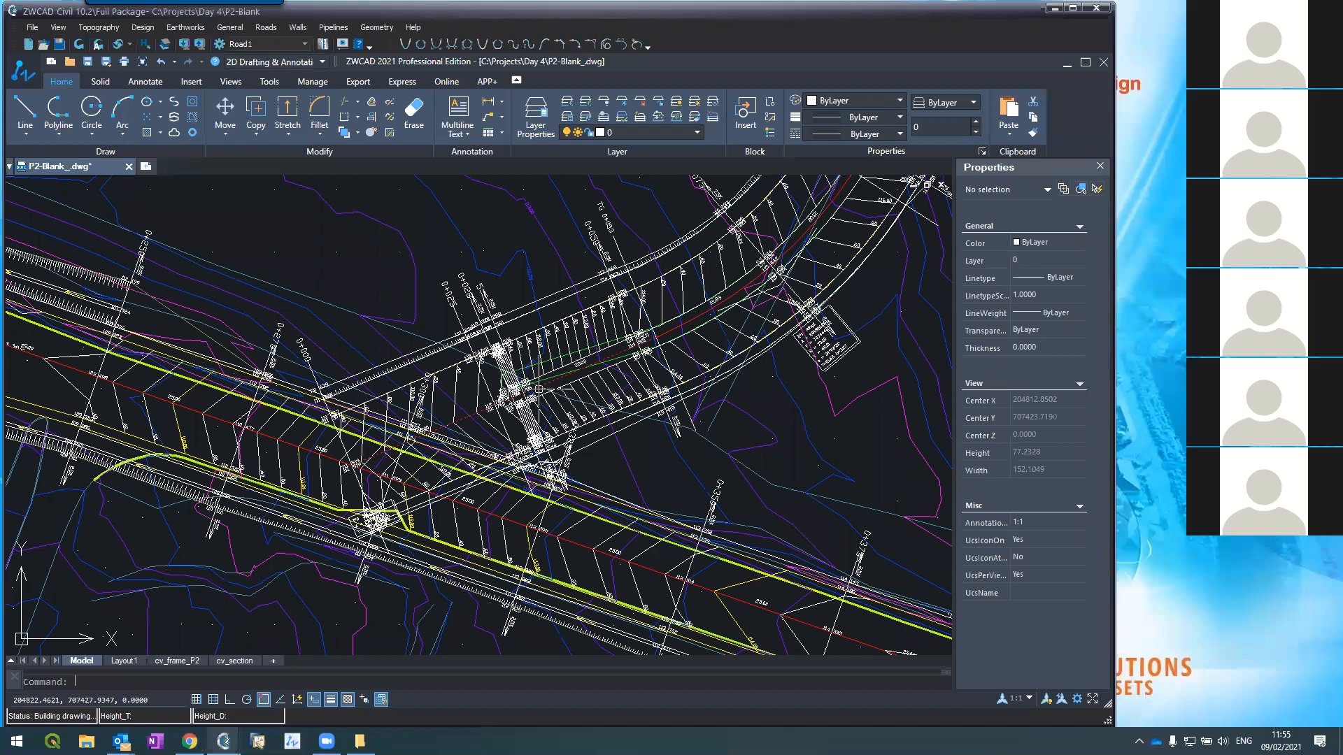
mouse_move(224, 742)
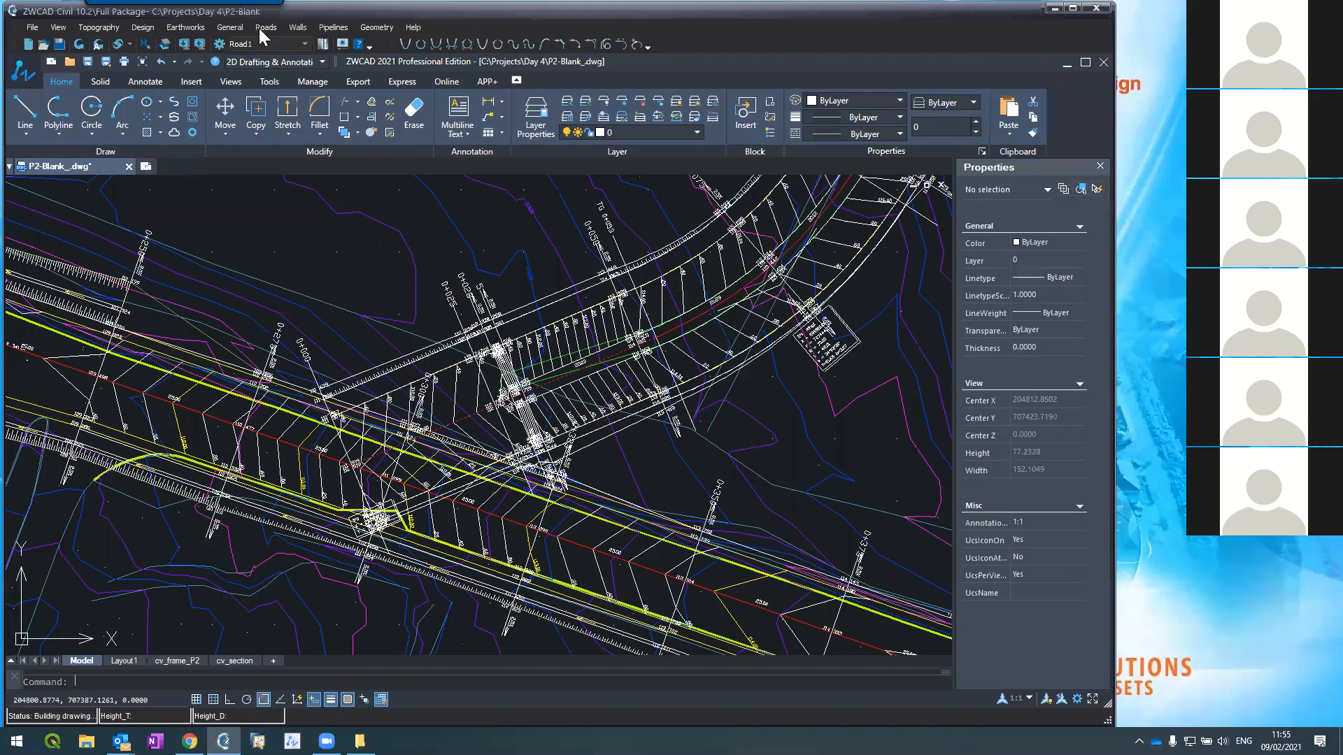
Step: Open Roads > Vertical Alignment, select the yellow marker at station 0, then switch to Road1\1
left_click(260, 29)
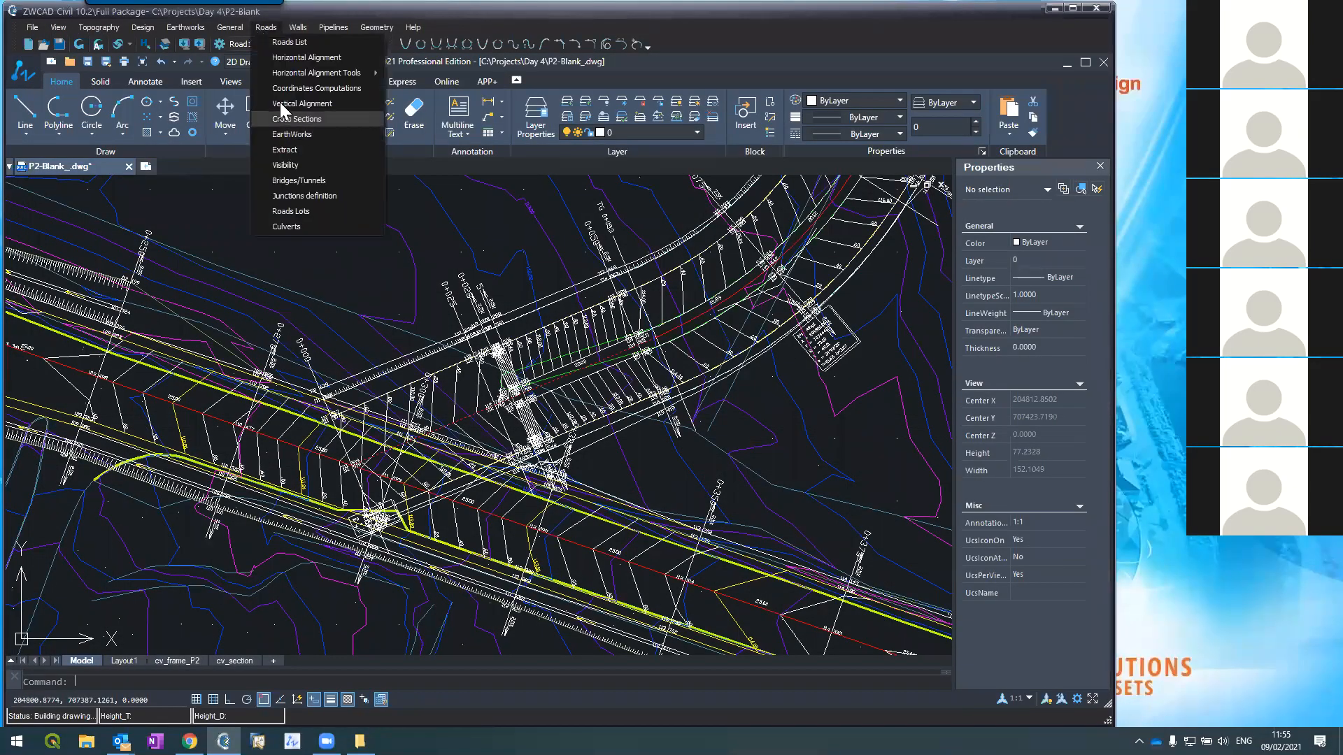
left_click(279, 103)
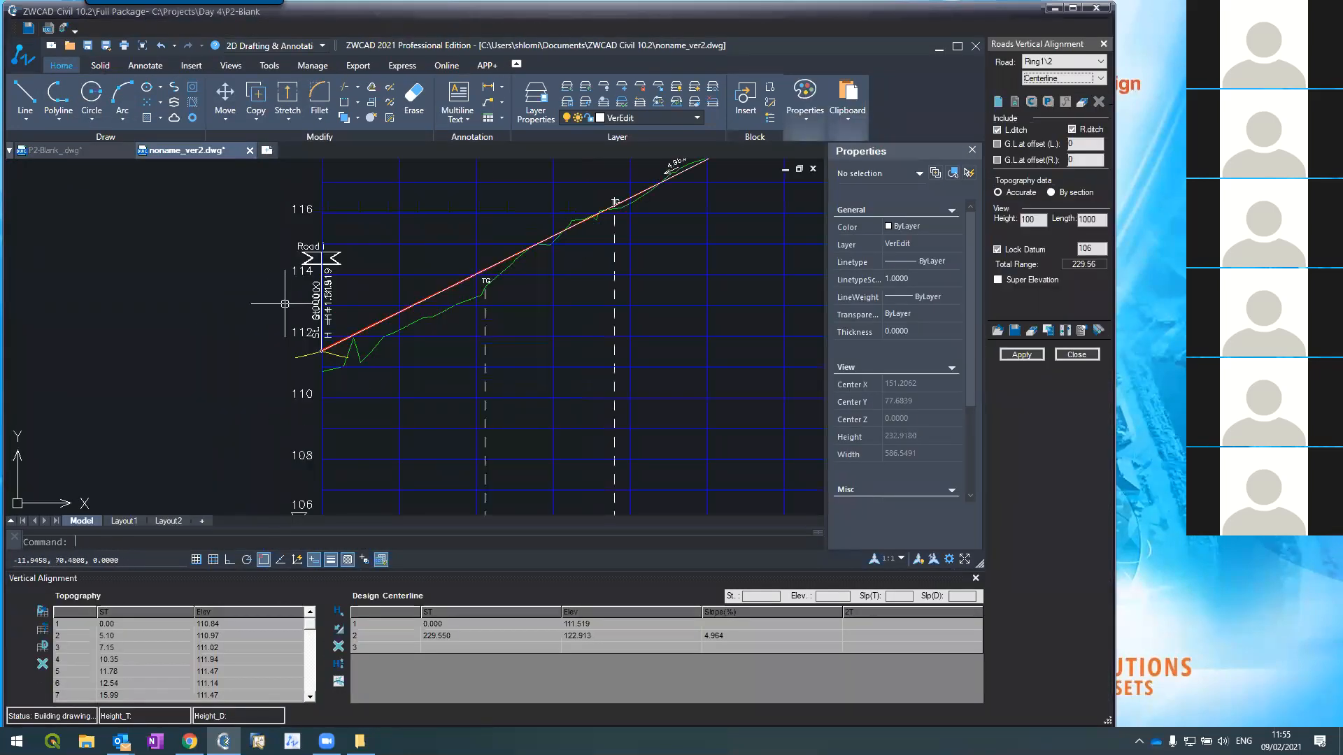
scroll(285, 310, "up", 7)
left_click(316, 405)
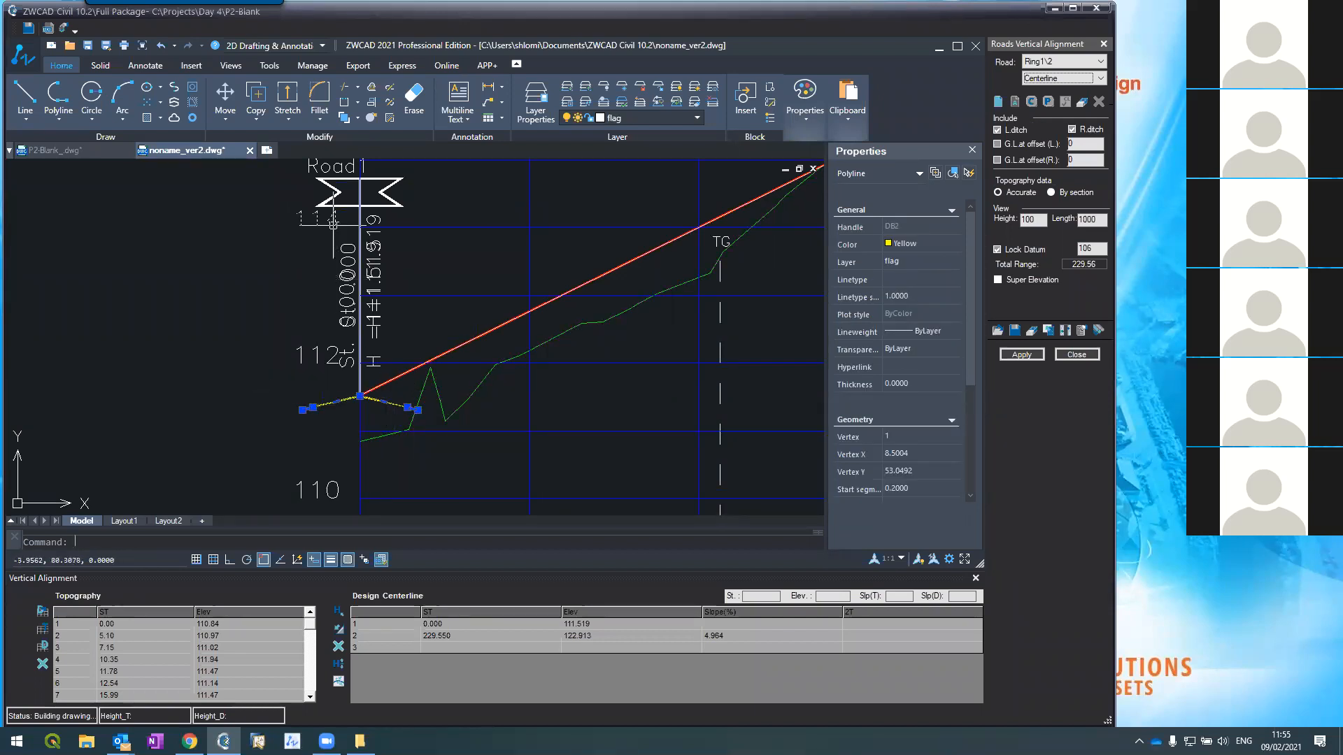
scroll(388, 386, "up", 5)
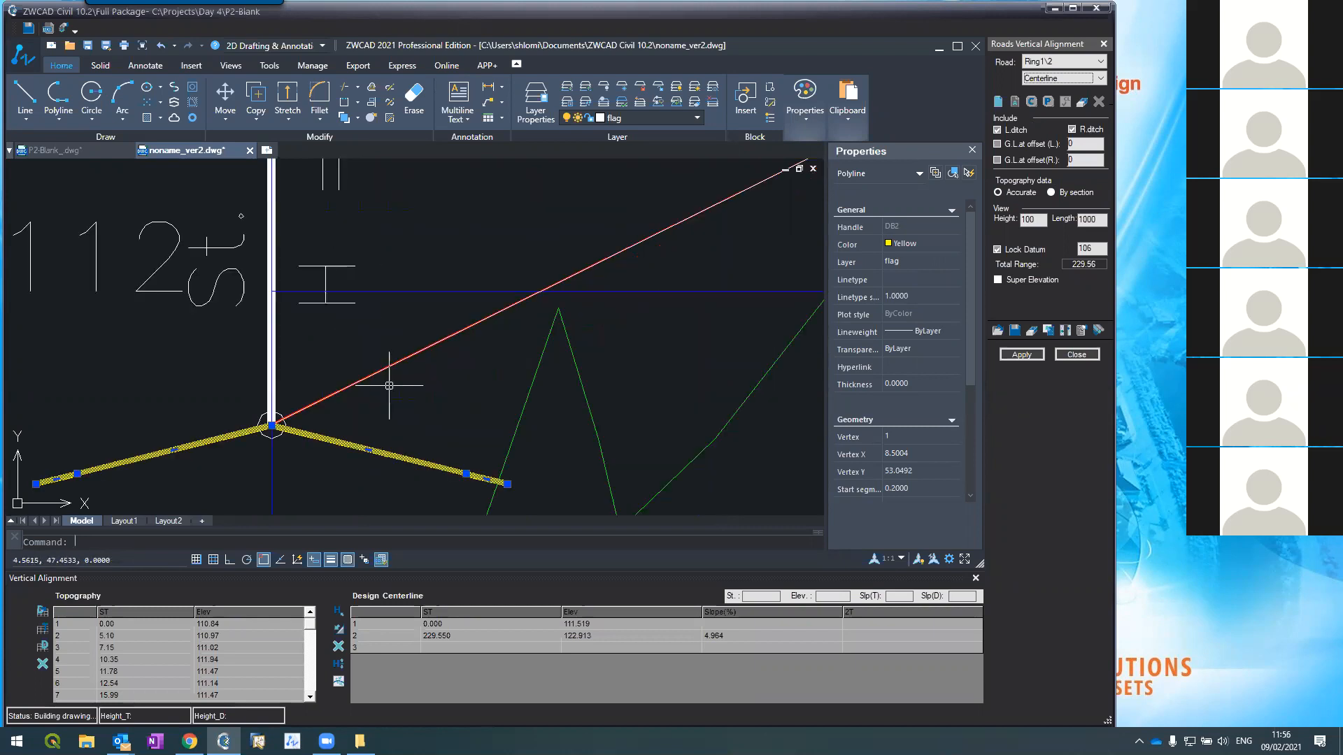
key("Escape")
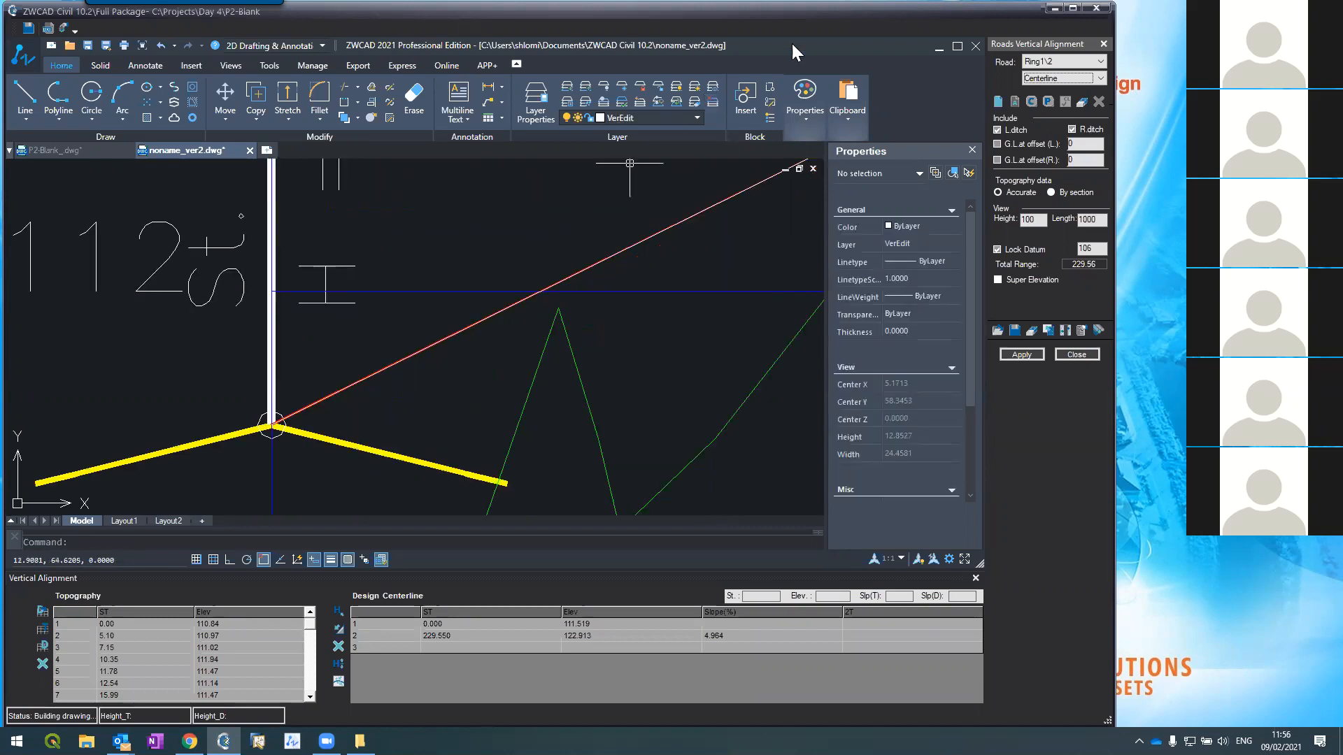
left_click(1047, 63)
left_click(1045, 72)
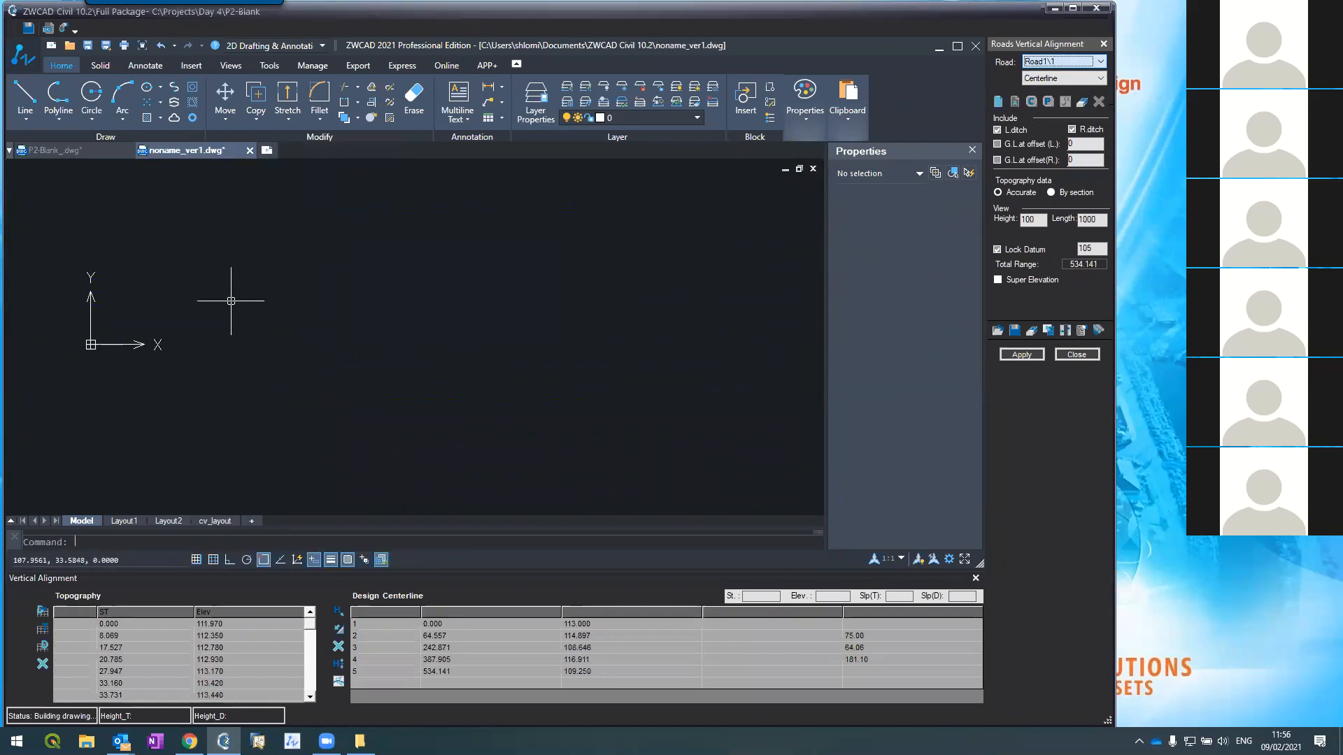
Step: Regen and zoom the Road1\1 profile, apply and confirm its changes, then reselect Ring1\2
type("r")
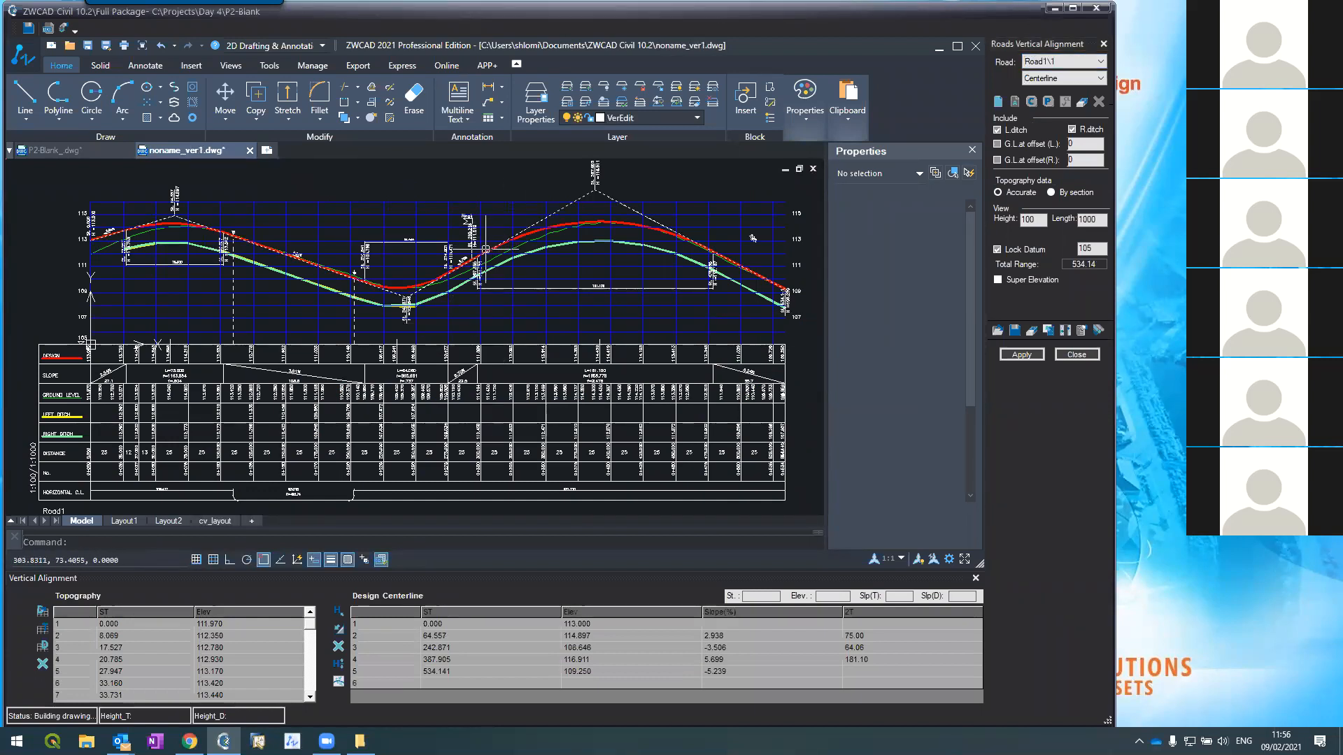
scroll(487, 246, "up", 4)
scroll(488, 246, "up", 2)
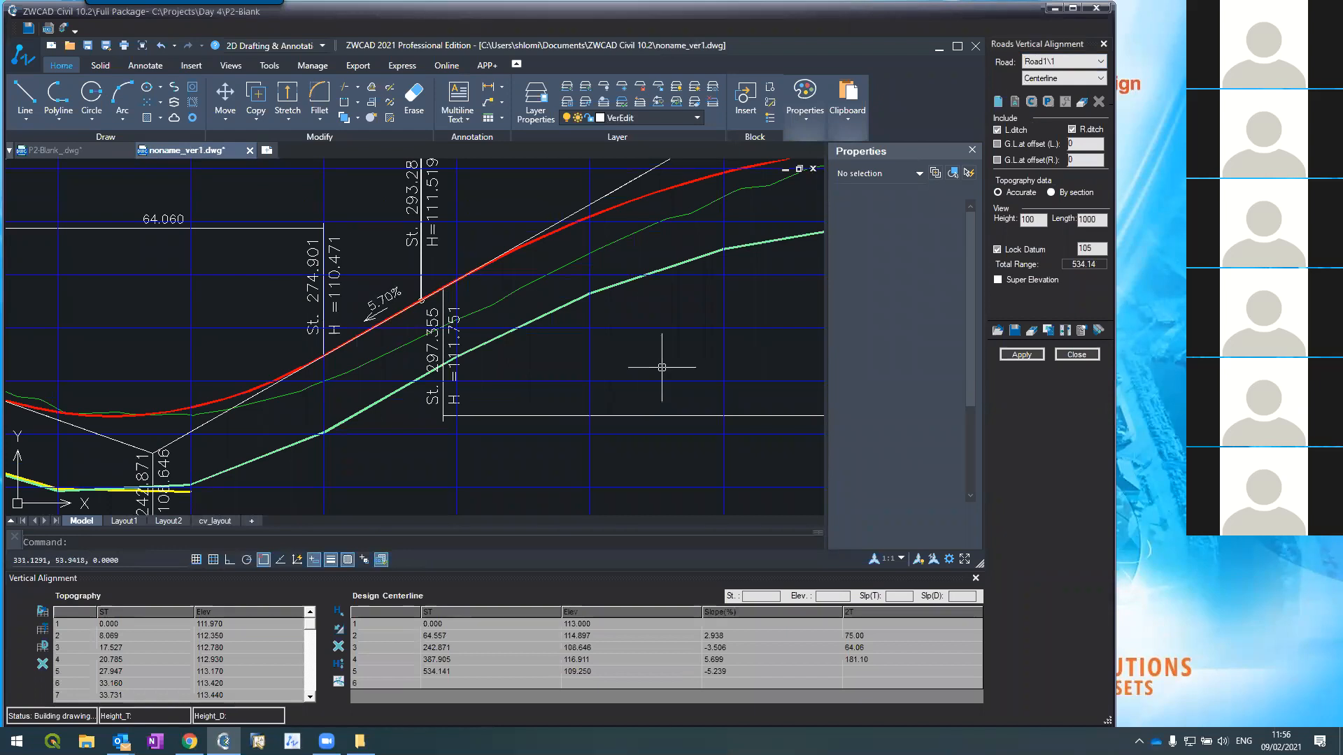
left_click(1021, 358)
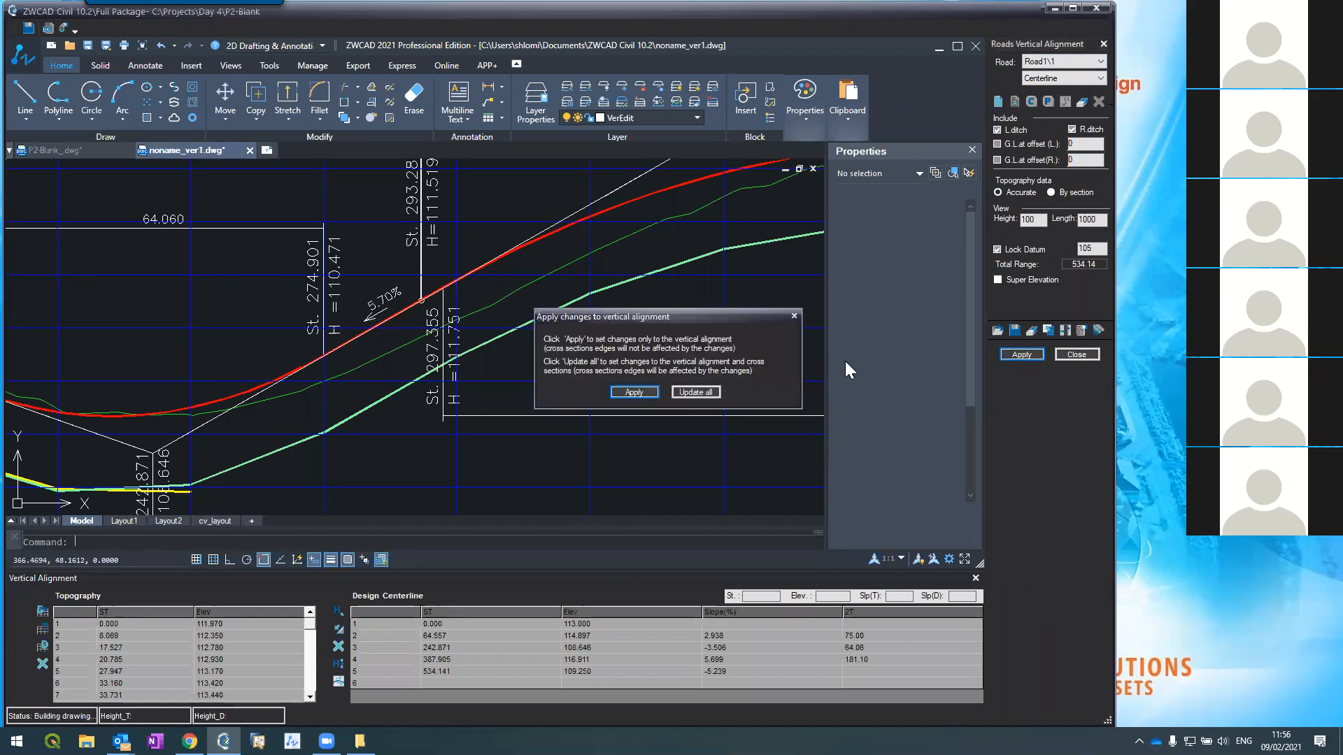
left_click(691, 392)
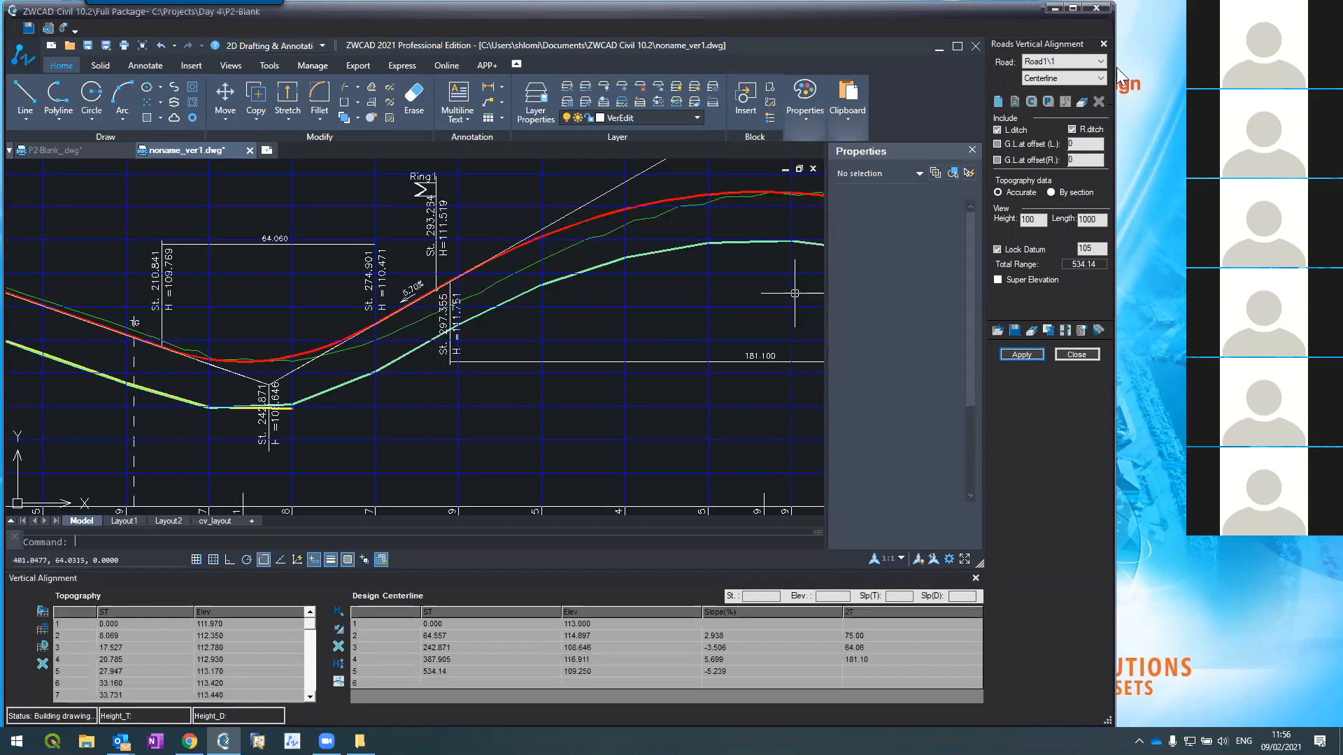
left_click(1074, 63)
left_click(1045, 86)
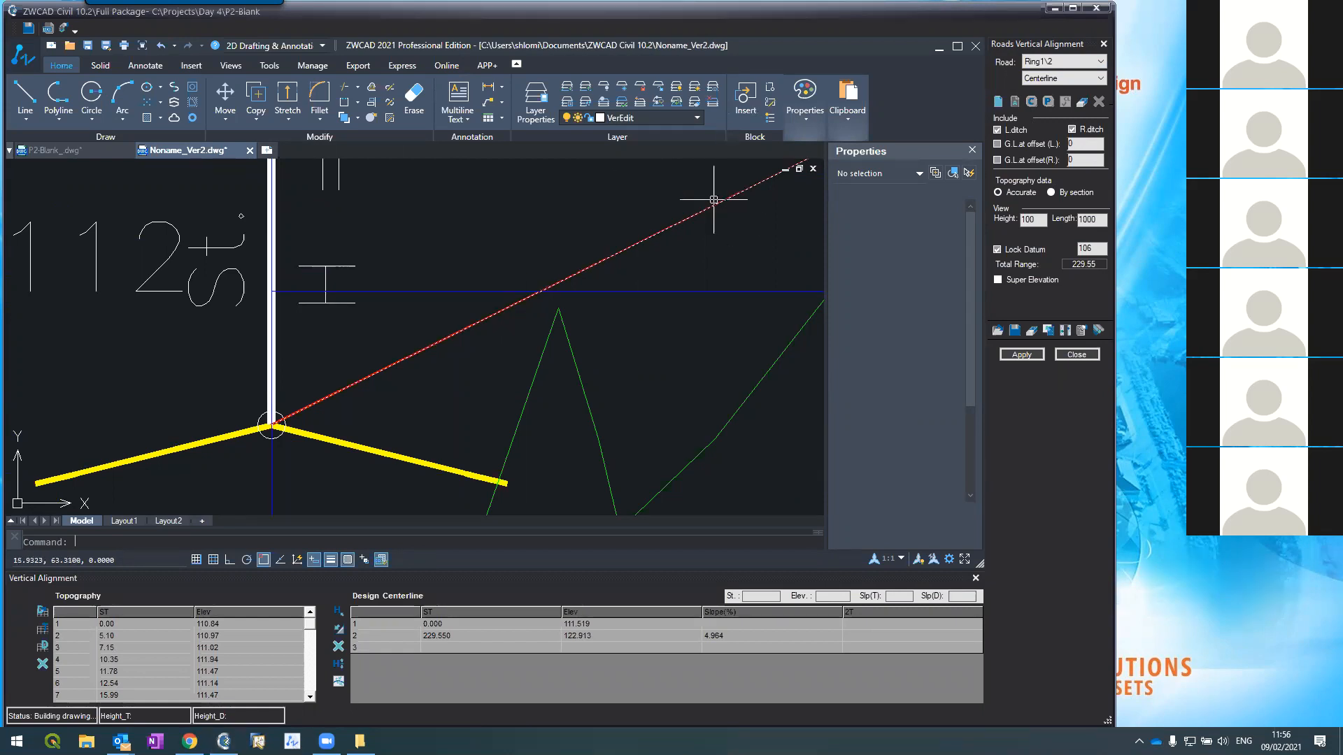
Step: Zoom around the Ring1\2 profile, hide the Properties palette, and close the Roads Vertical Alignment panel
scroll(672, 251, "down", 8)
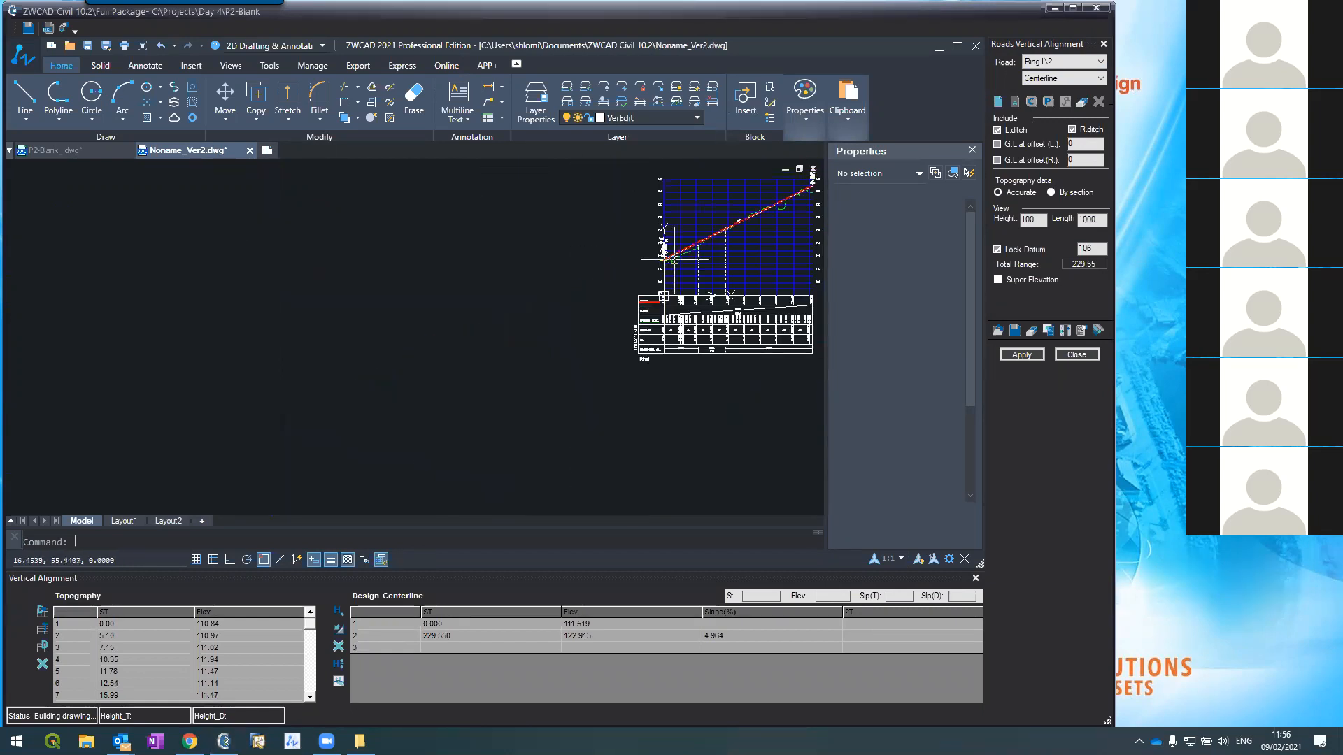
scroll(743, 215, "up", 4)
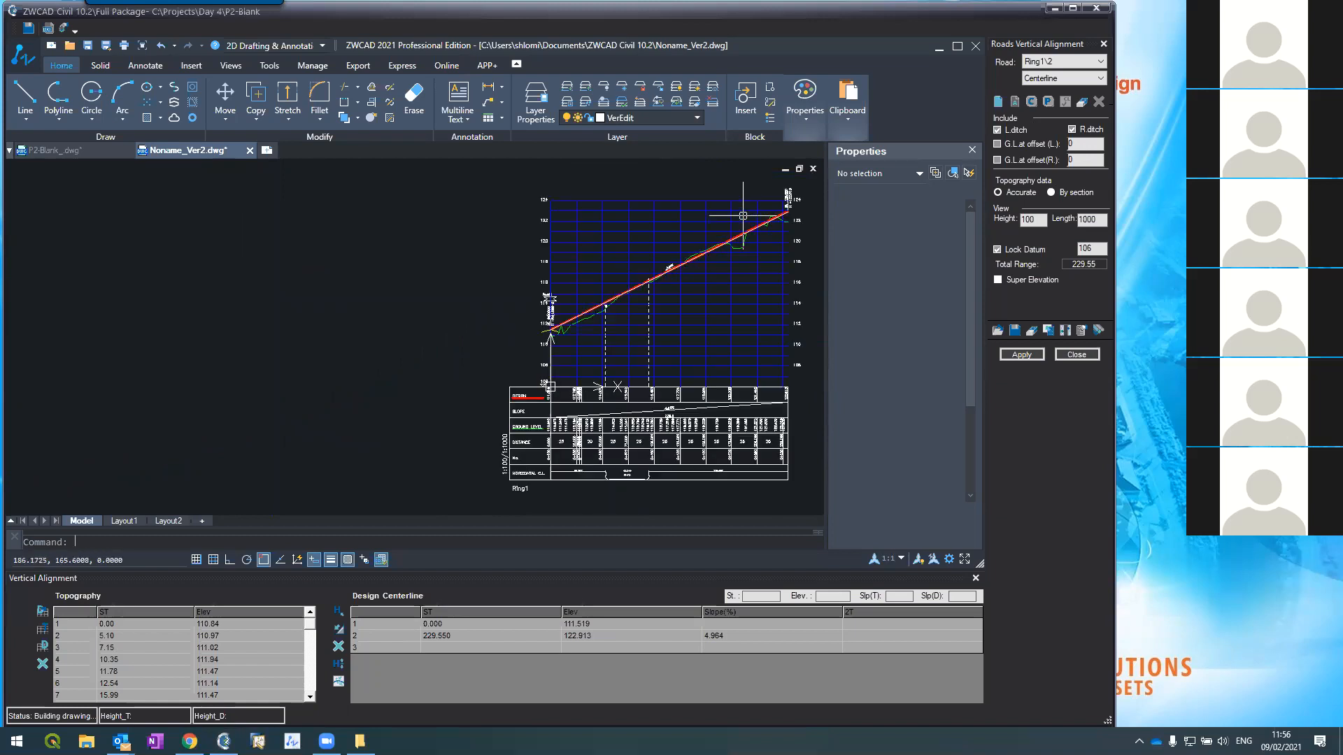
scroll(743, 215, "up", 2)
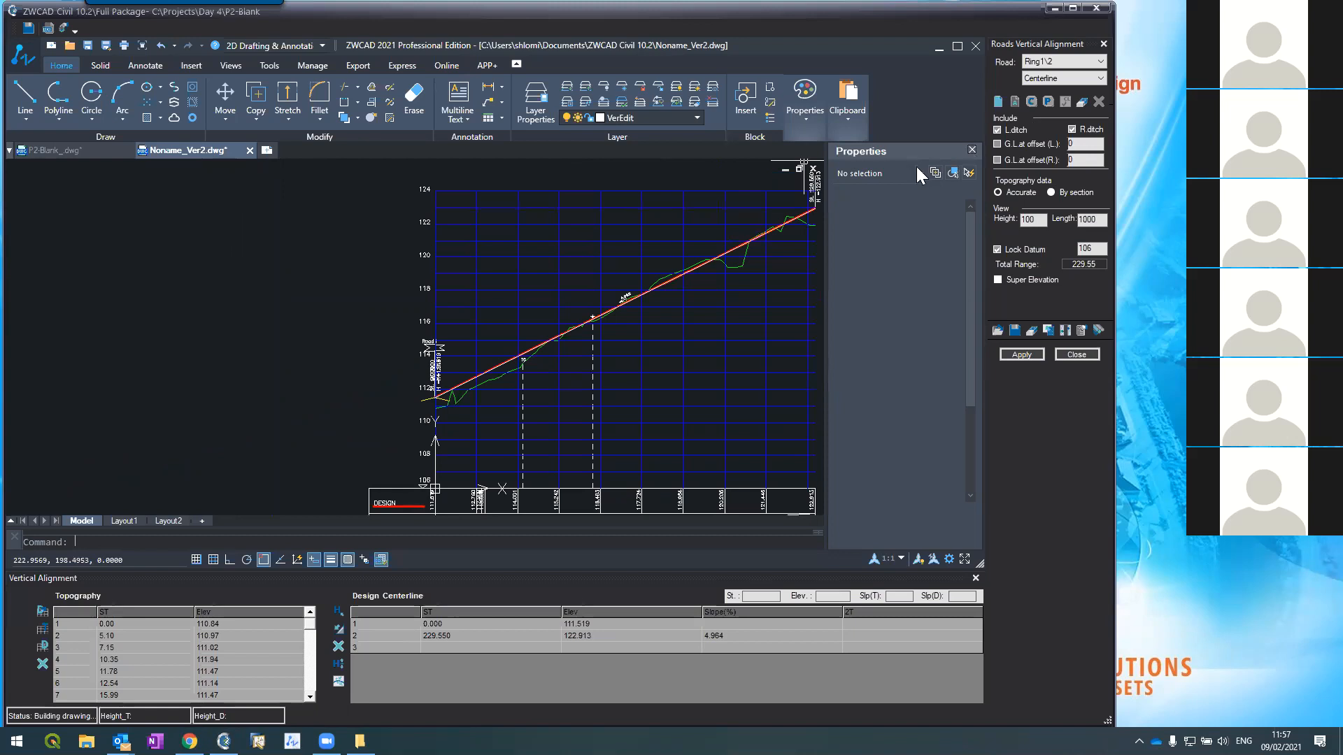
left_click(972, 150)
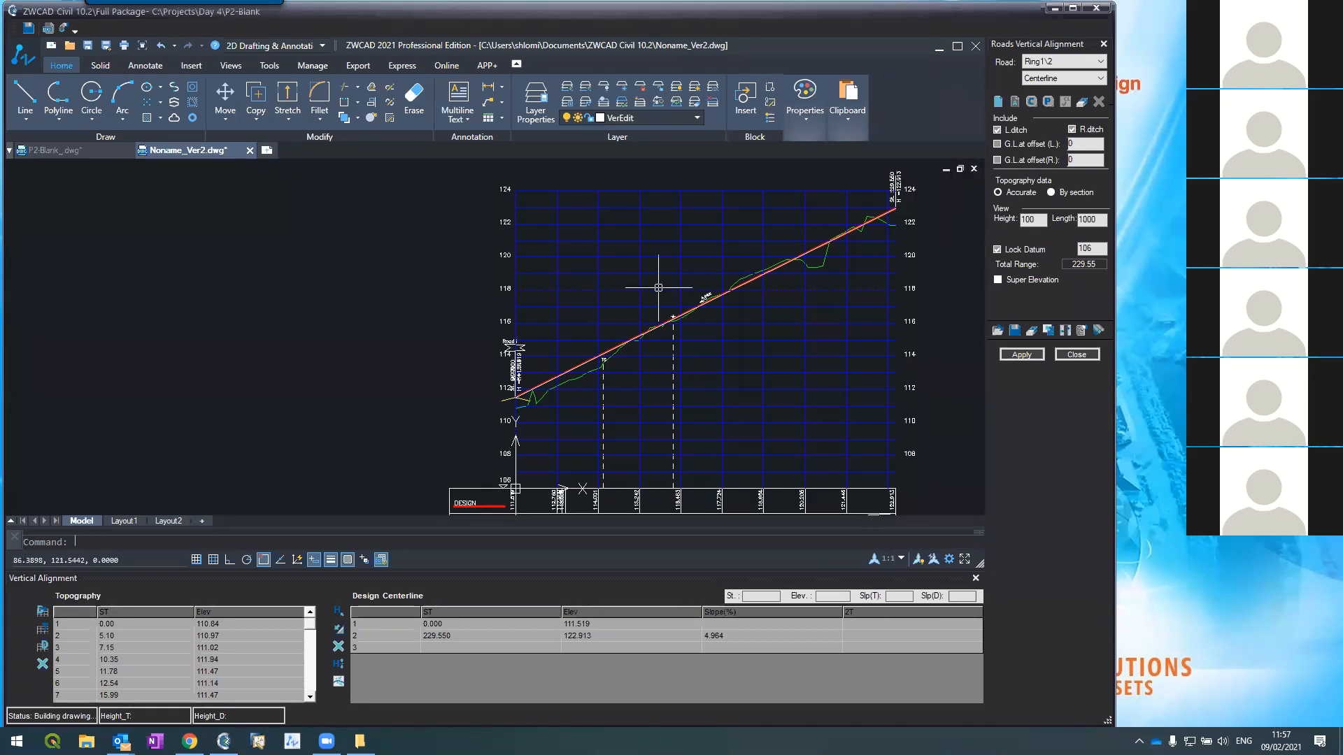
scroll(654, 283, "down", 2)
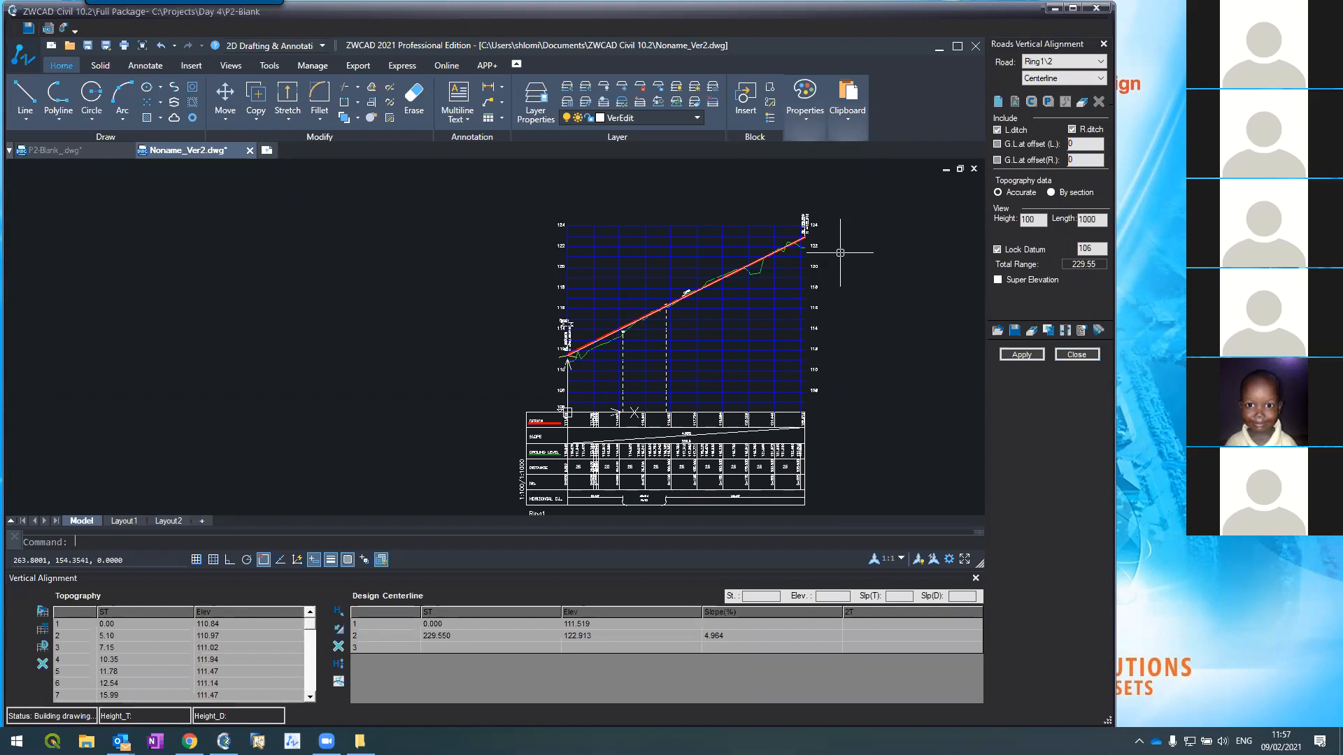
left_click(1071, 355)
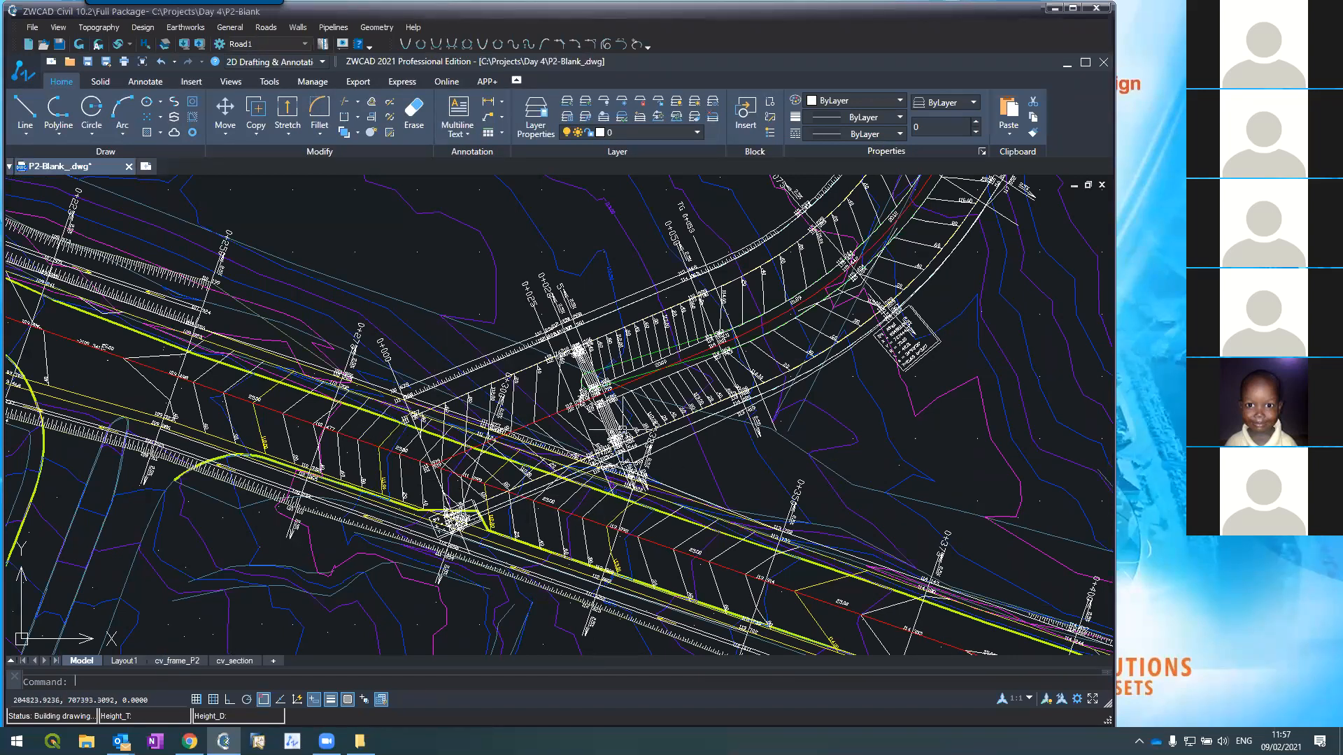
Step: Zoom out and back in on the P2 plan junction, then open the Roads menu
scroll(614, 428, "down", 4)
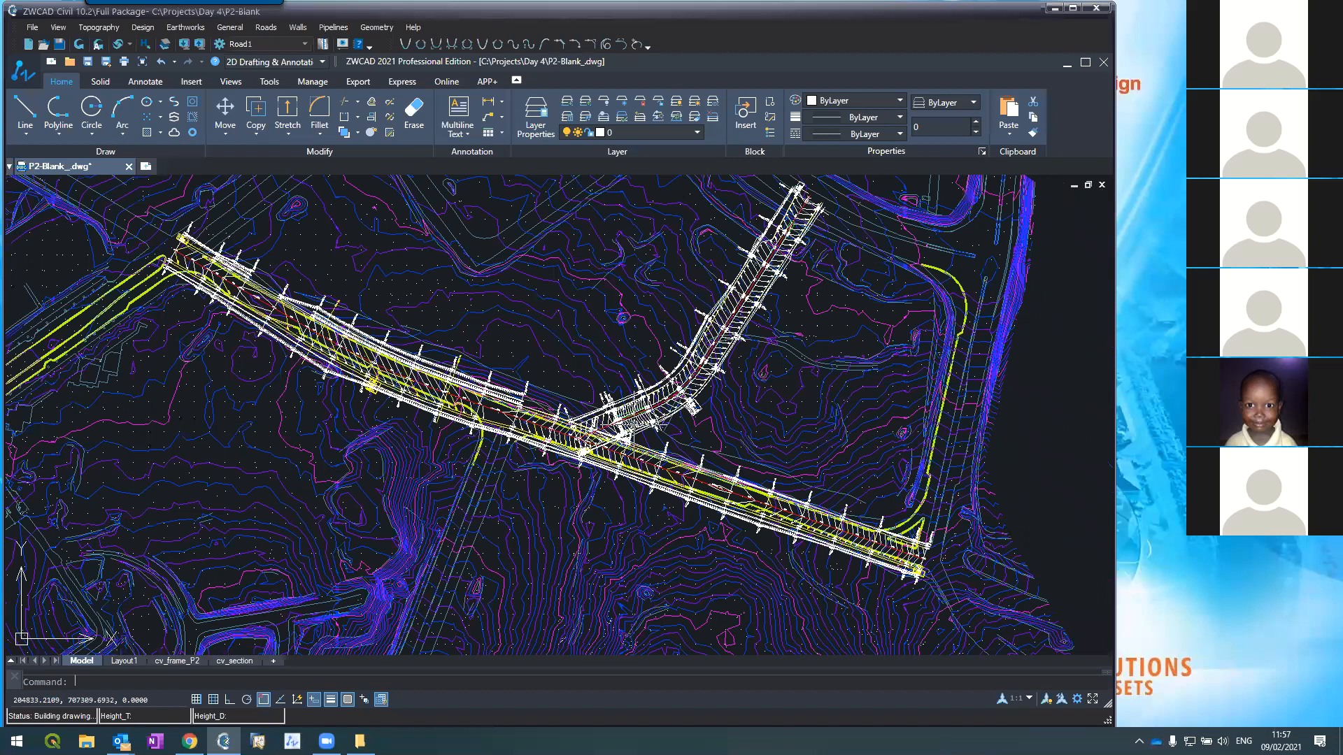
scroll(630, 428, "up", 4)
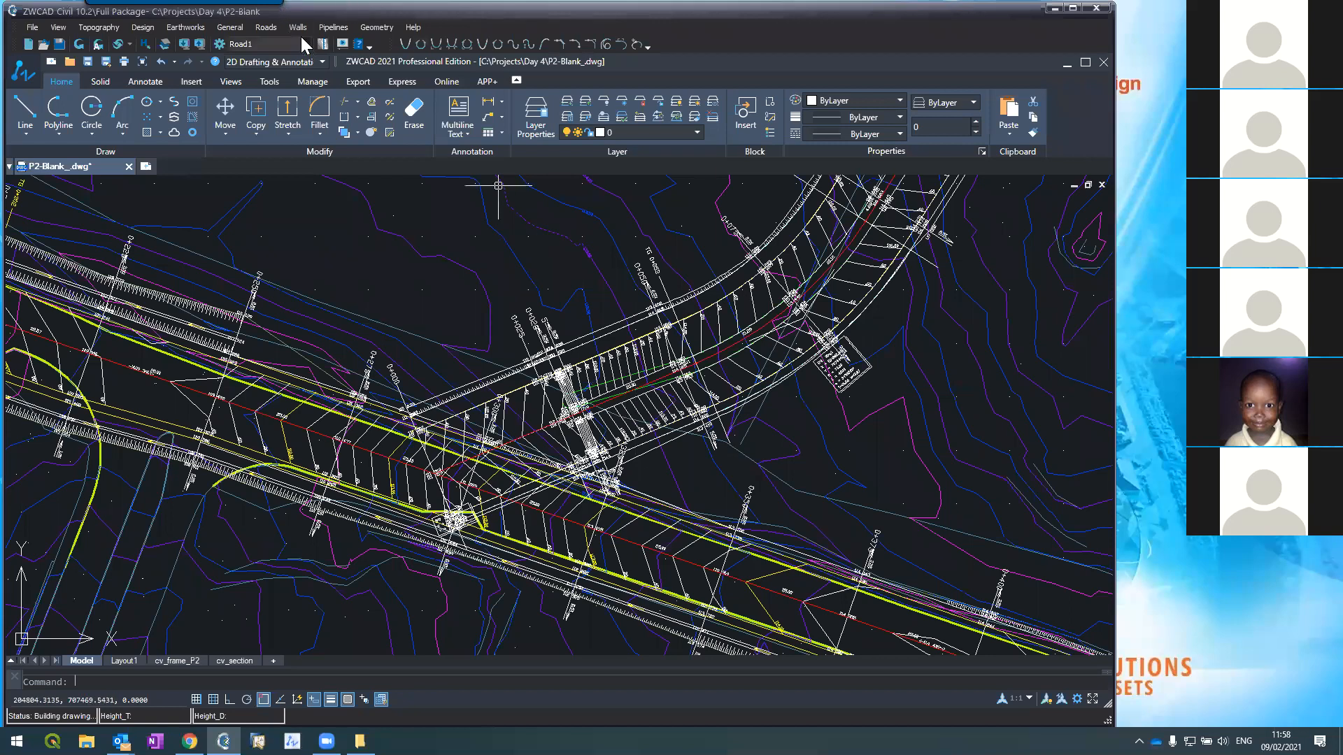
left_click(265, 28)
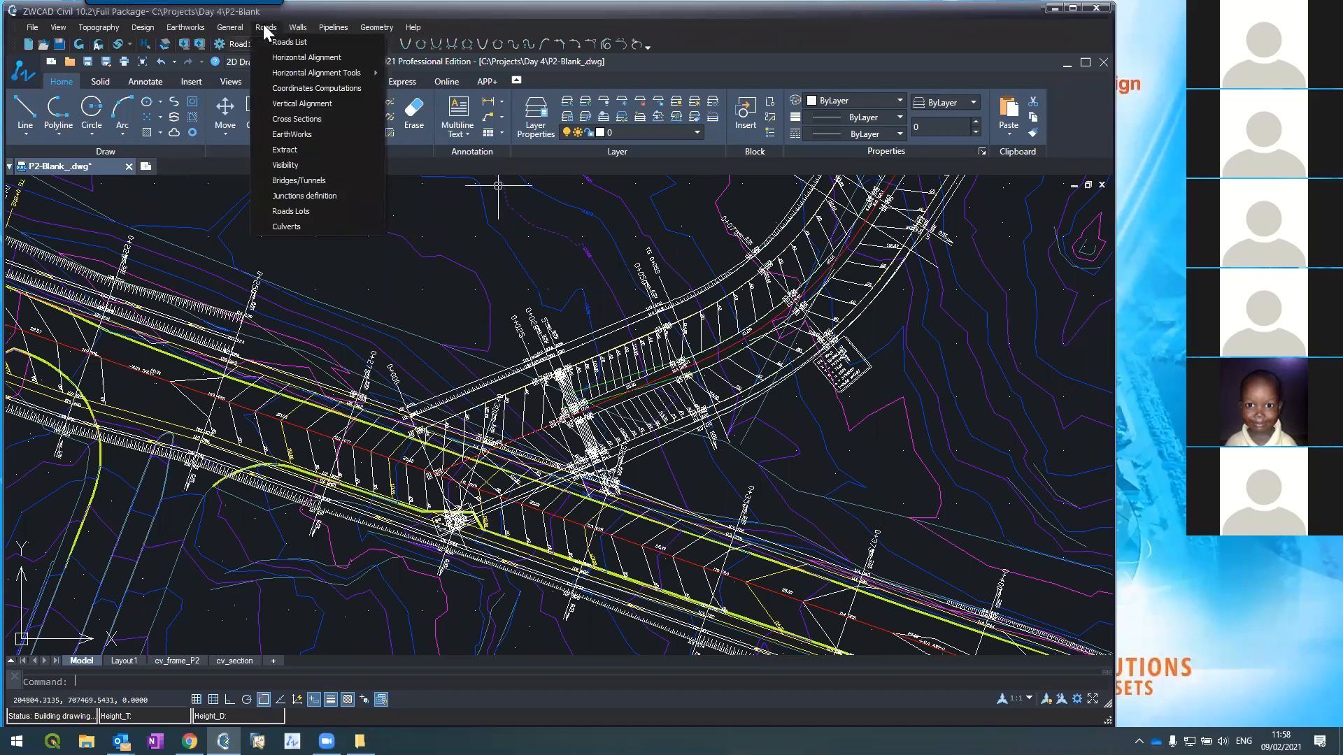